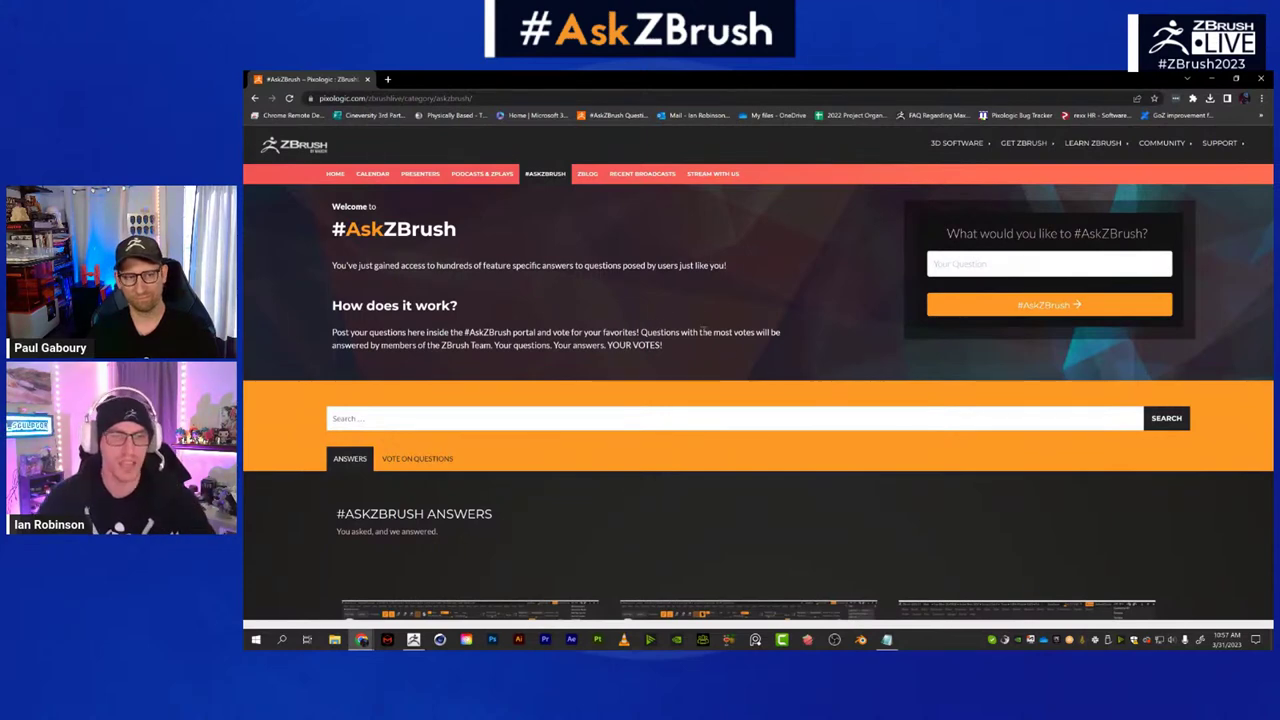
- Search the #AskZBrush answers for "dyanmesh"
{"action": "scroll", "coordinate": [771, 322], "scroll_direction": "down", "scroll_amount": 3}
{"action": "scroll", "coordinate": [771, 322], "scroll_direction": "down", "scroll_amount": 5}
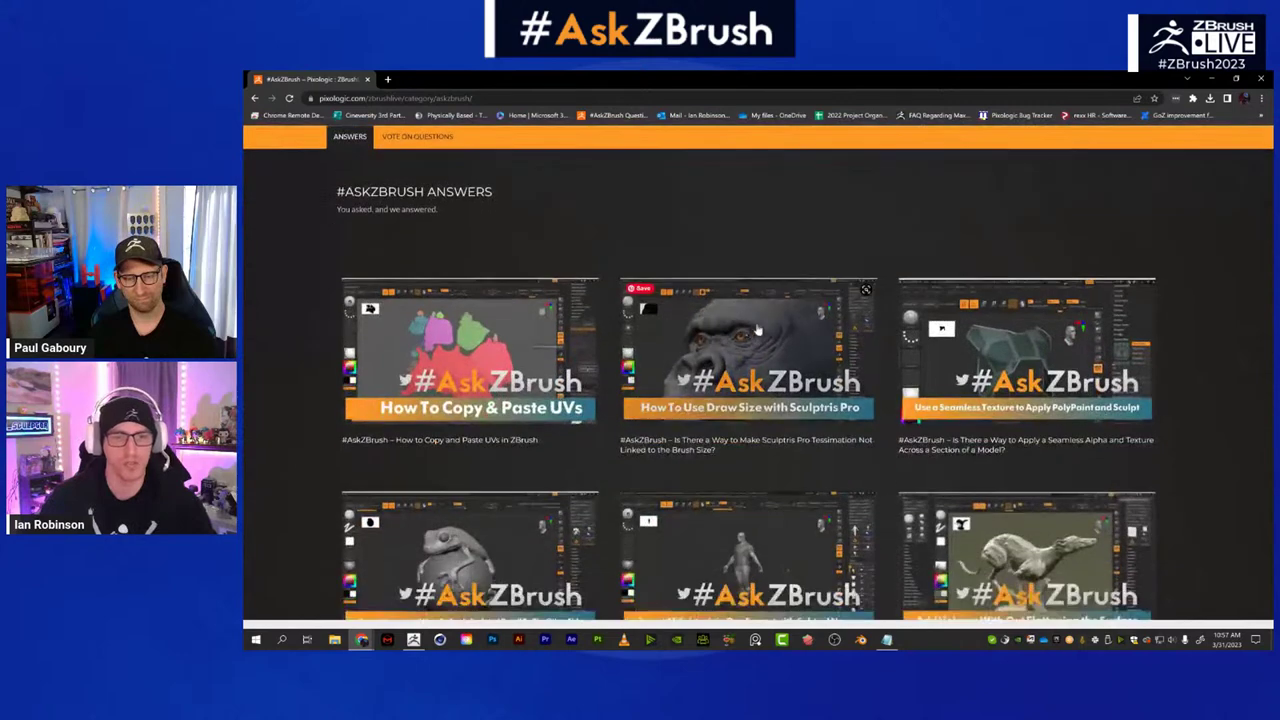
{"action": "scroll", "coordinate": [747, 377], "scroll_direction": "up", "scroll_amount": 5}
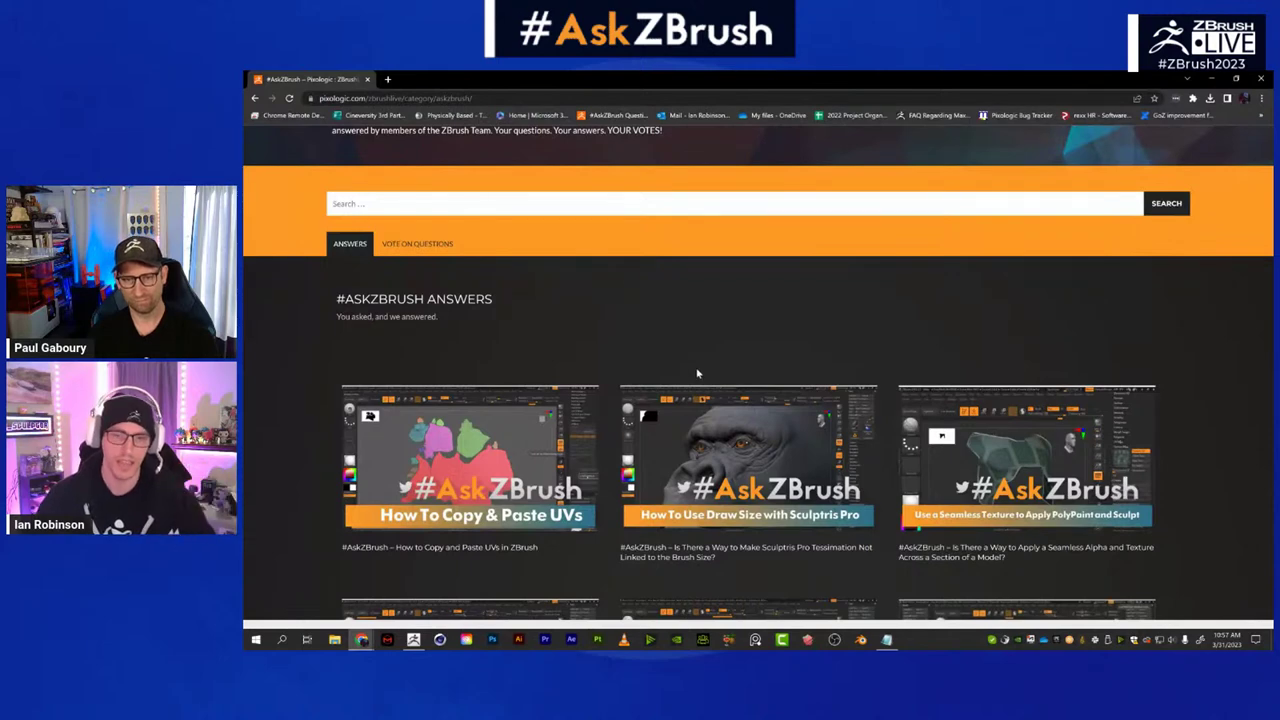
{"action": "left_click", "coordinate": [558, 201]}
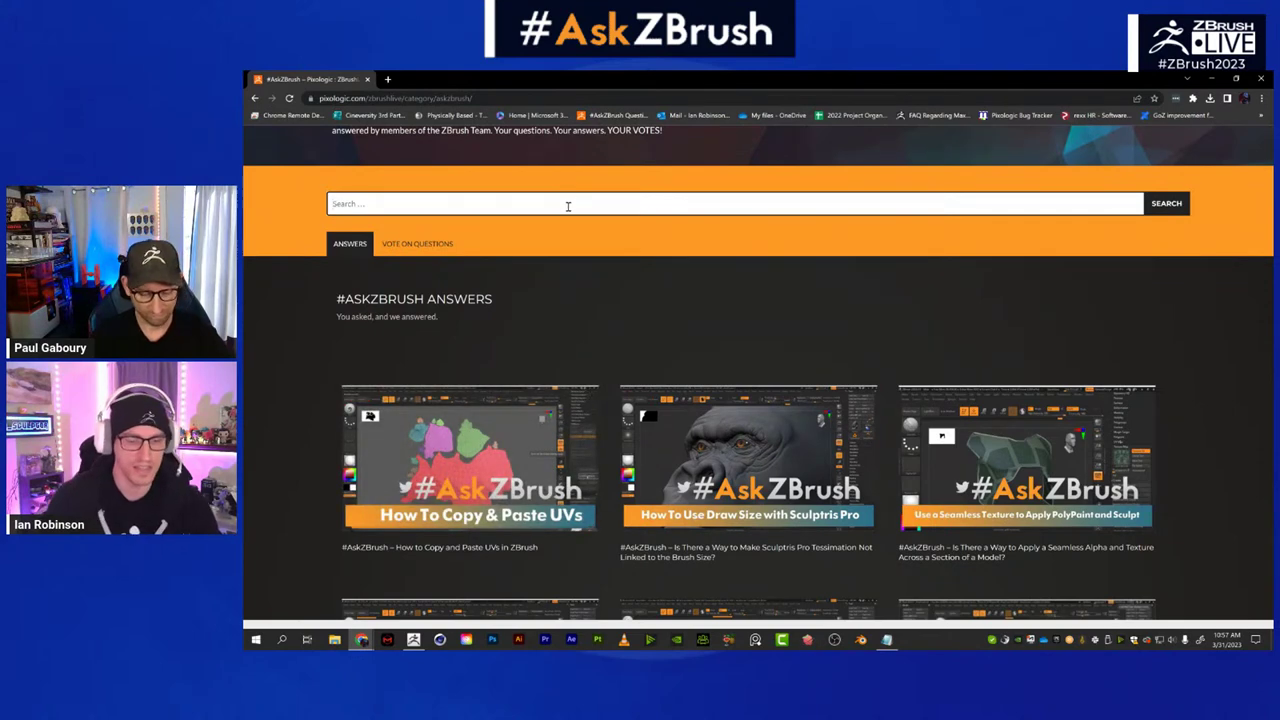
{"action": "type", "text": "dyanmesh"}
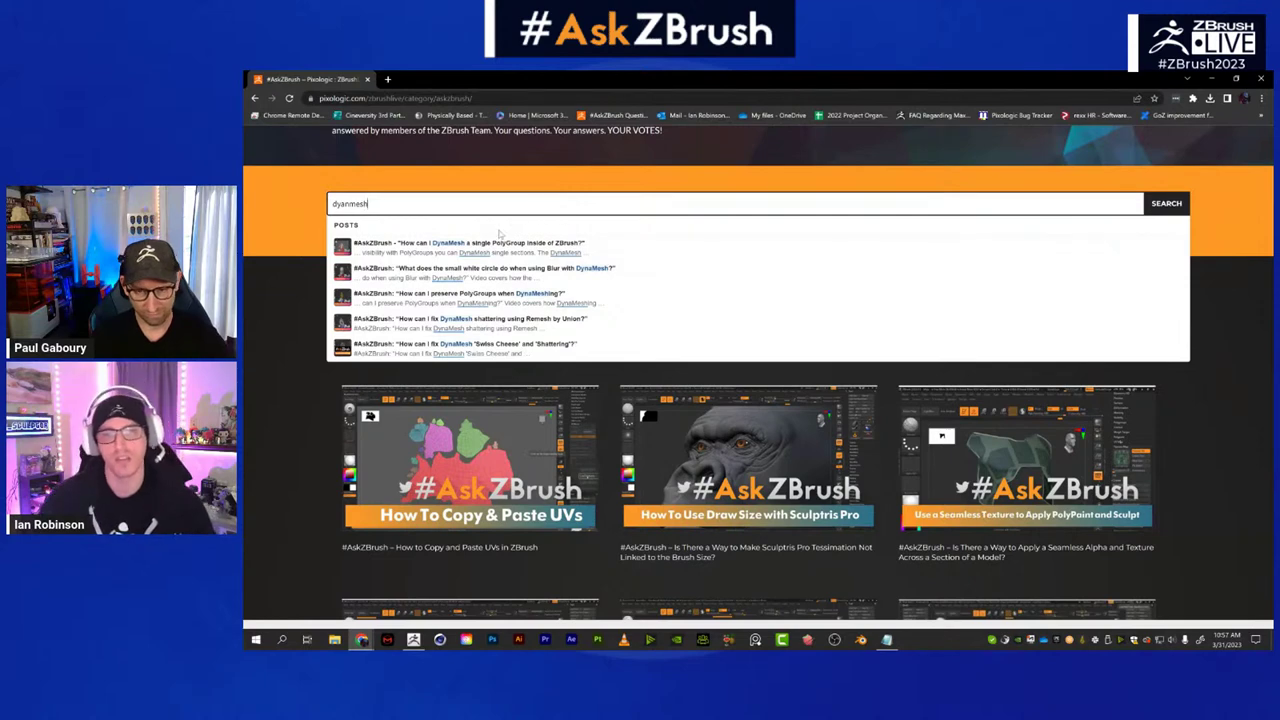
{"action": "left_click", "coordinate": [1166, 203]}
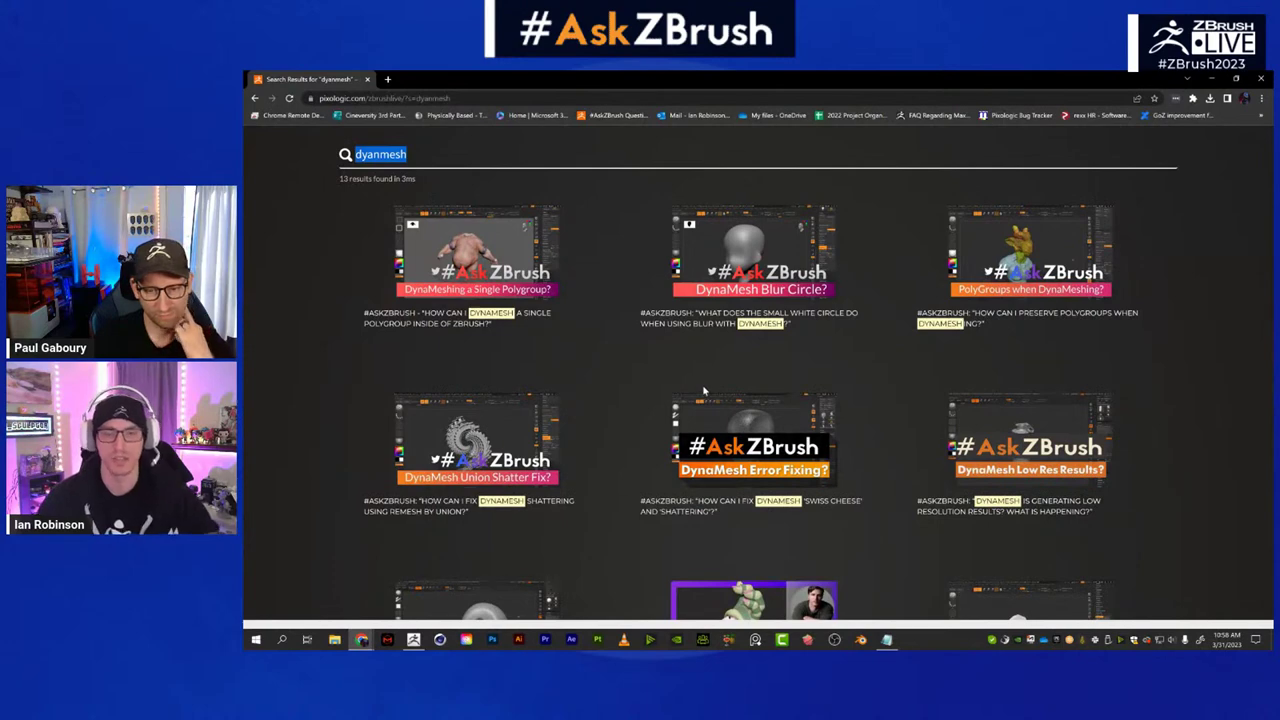
- Look through the DynaMesh question videos in the search results and clear the search term
{"action": "scroll", "coordinate": [748, 387], "scroll_direction": "down", "scroll_amount": 3}
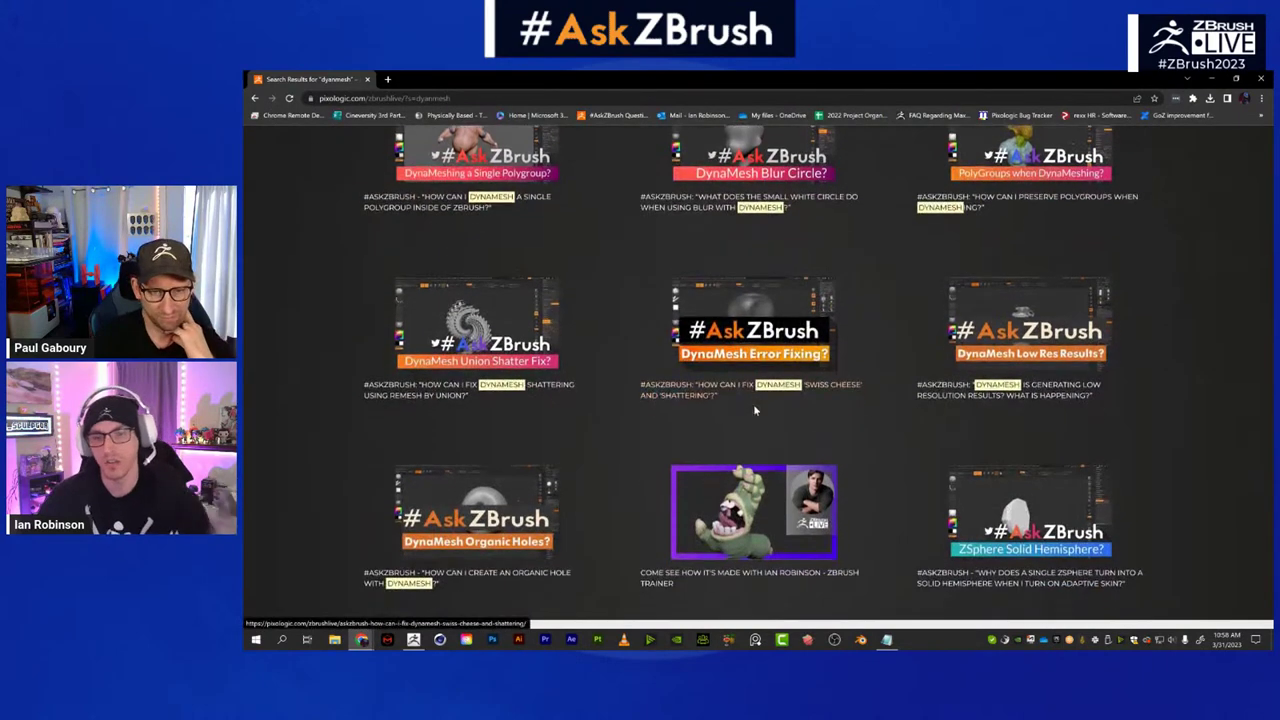
{"action": "scroll", "coordinate": [795, 412], "scroll_direction": "down", "scroll_amount": 1}
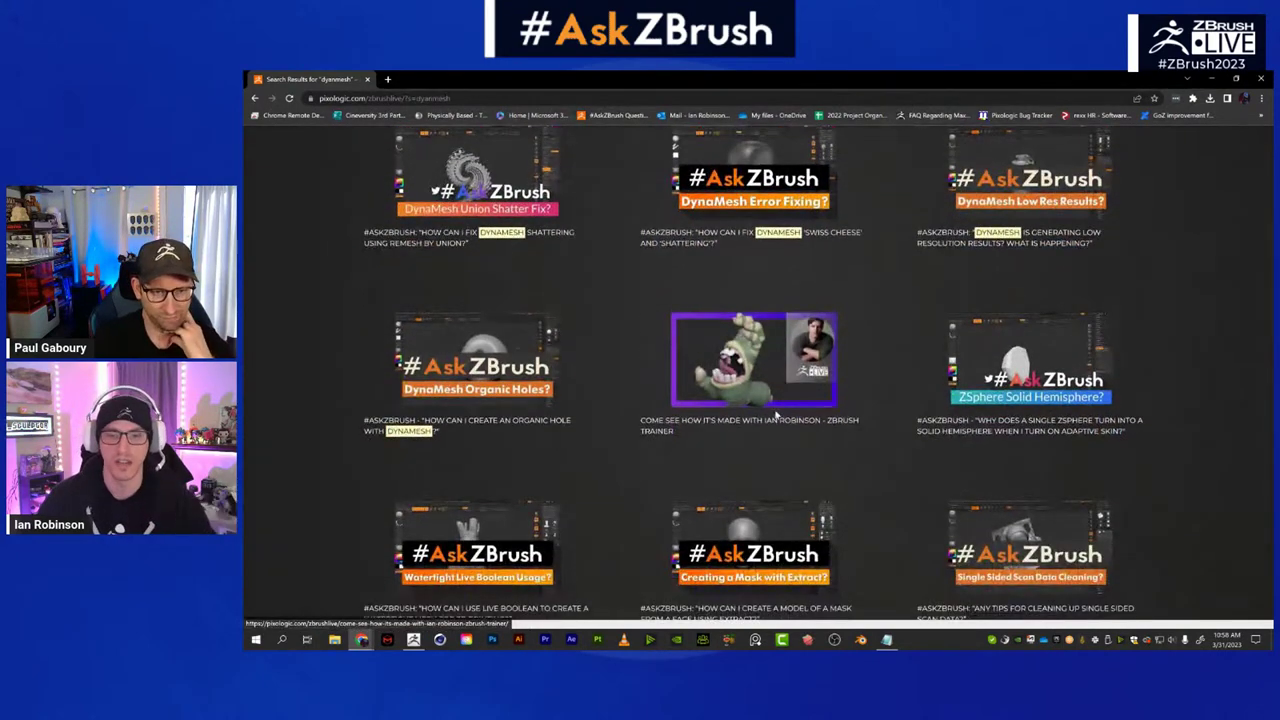
{"action": "scroll", "coordinate": [850, 355], "scroll_direction": "down", "scroll_amount": 1}
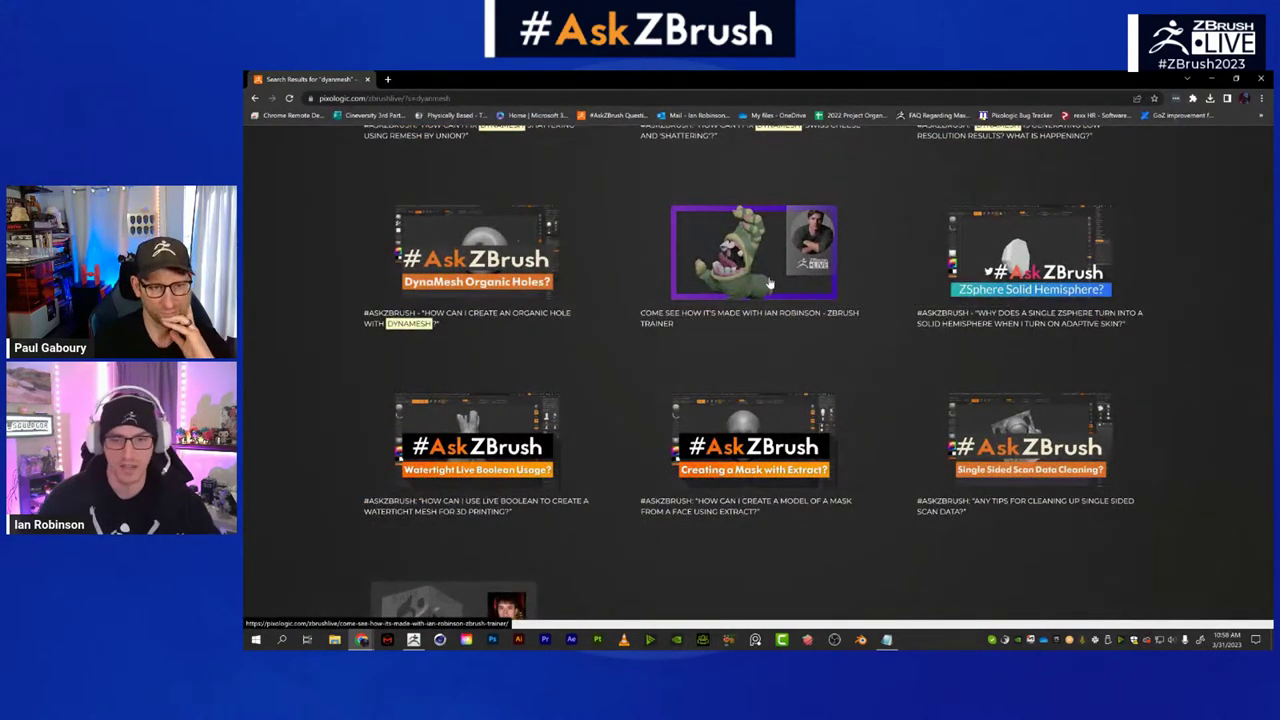
{"action": "scroll", "coordinate": [769, 286], "scroll_direction": "down", "scroll_amount": 2}
{"action": "scroll", "coordinate": [760, 308], "scroll_direction": "up", "scroll_amount": 5}
{"action": "scroll", "coordinate": [703, 377], "scroll_direction": "up", "scroll_amount": 3}
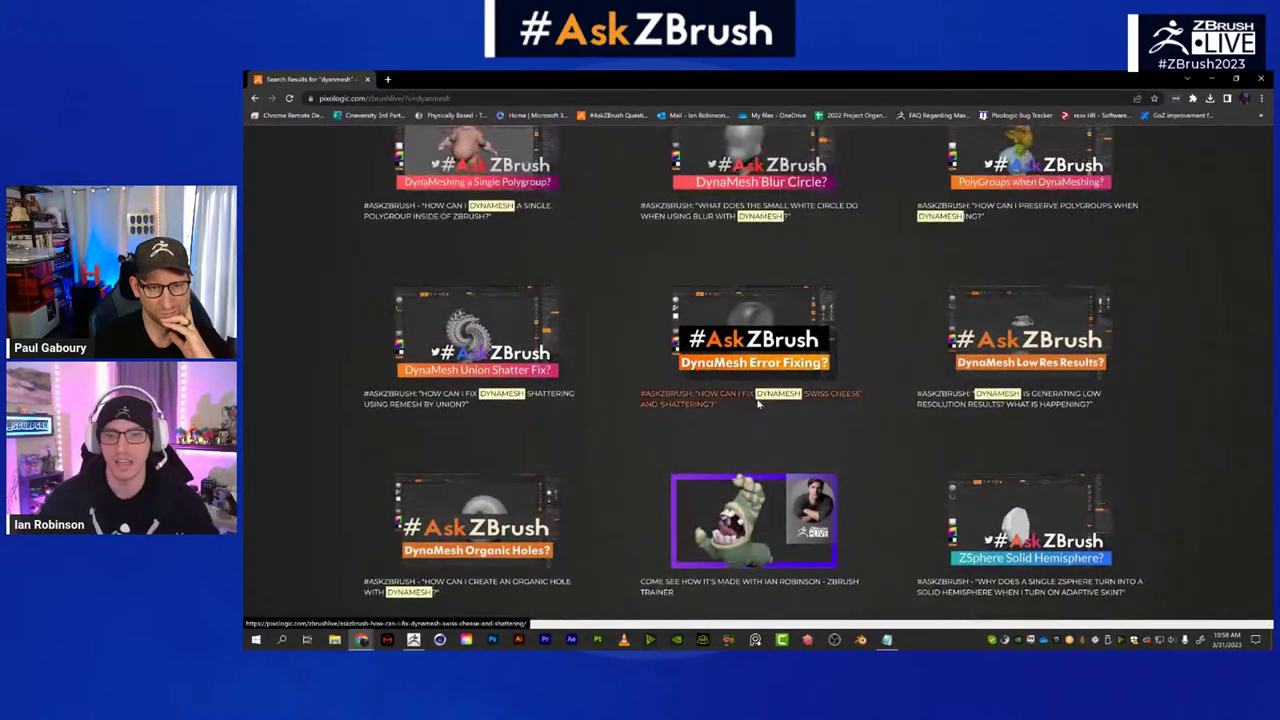
{"action": "scroll", "coordinate": [700, 370], "scroll_direction": "down", "scroll_amount": 1}
{"action": "scroll", "coordinate": [520, 350], "scroll_direction": "up", "scroll_amount": 2}
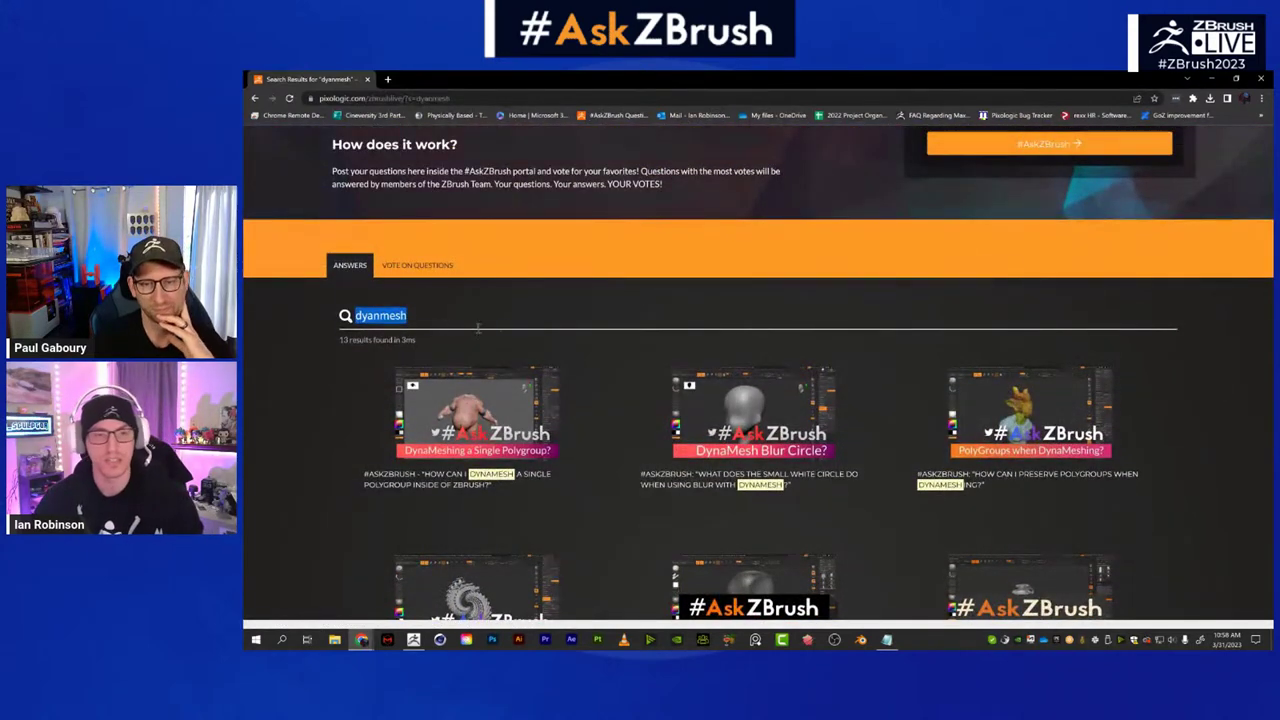
{"action": "key", "text": "BackSpace"}
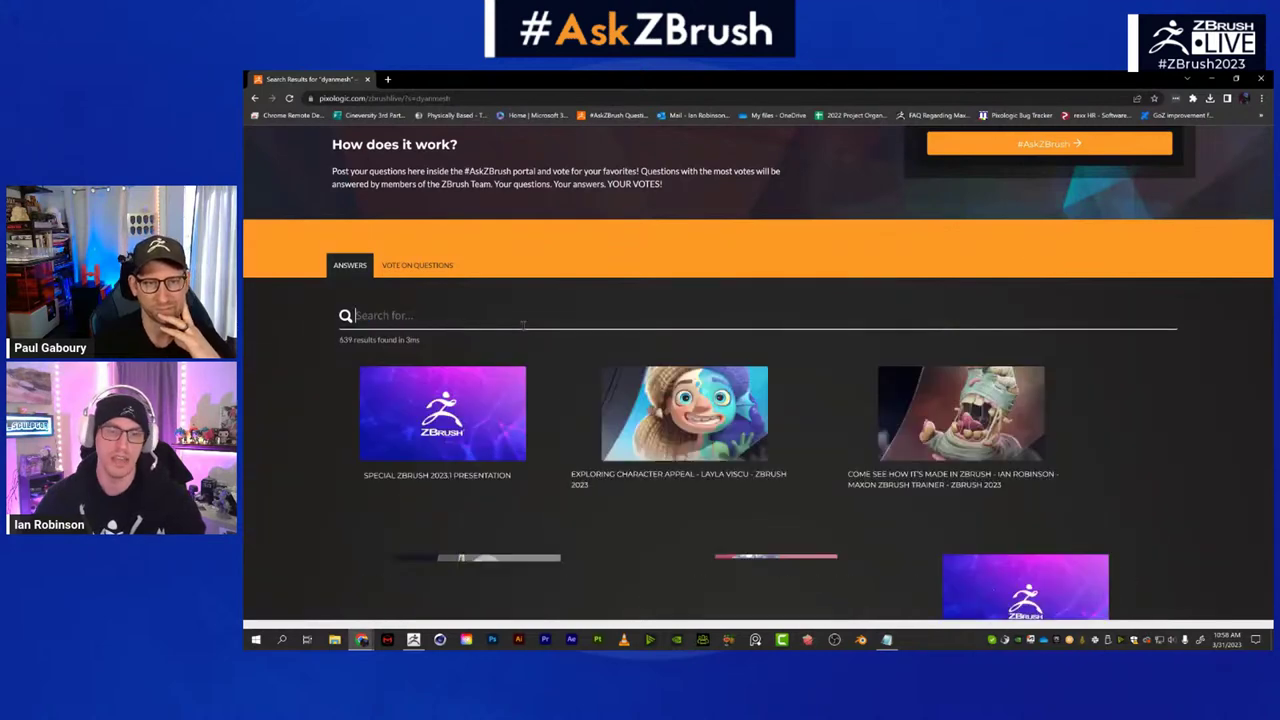
- Open the Vote on Questions page and enter "what is wq" as a question for #AskZBrush
{"action": "left_click", "coordinate": [424, 266]}
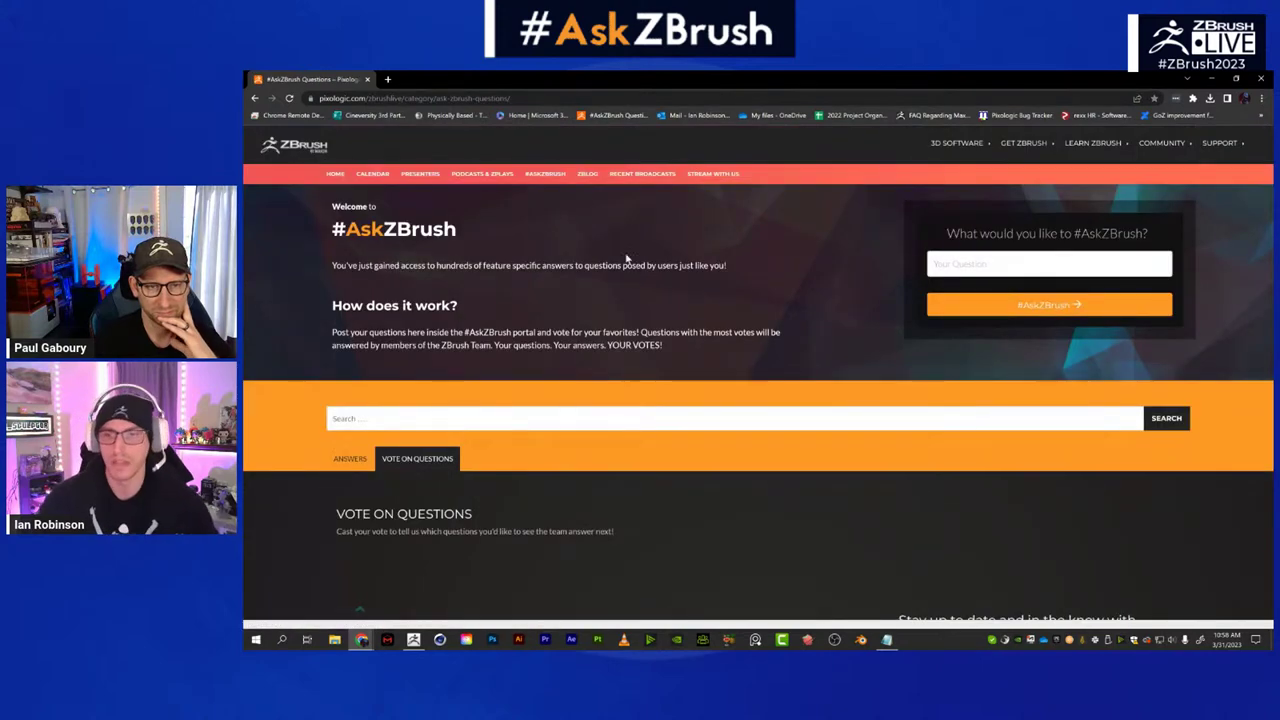
{"action": "left_click", "coordinate": [993, 264]}
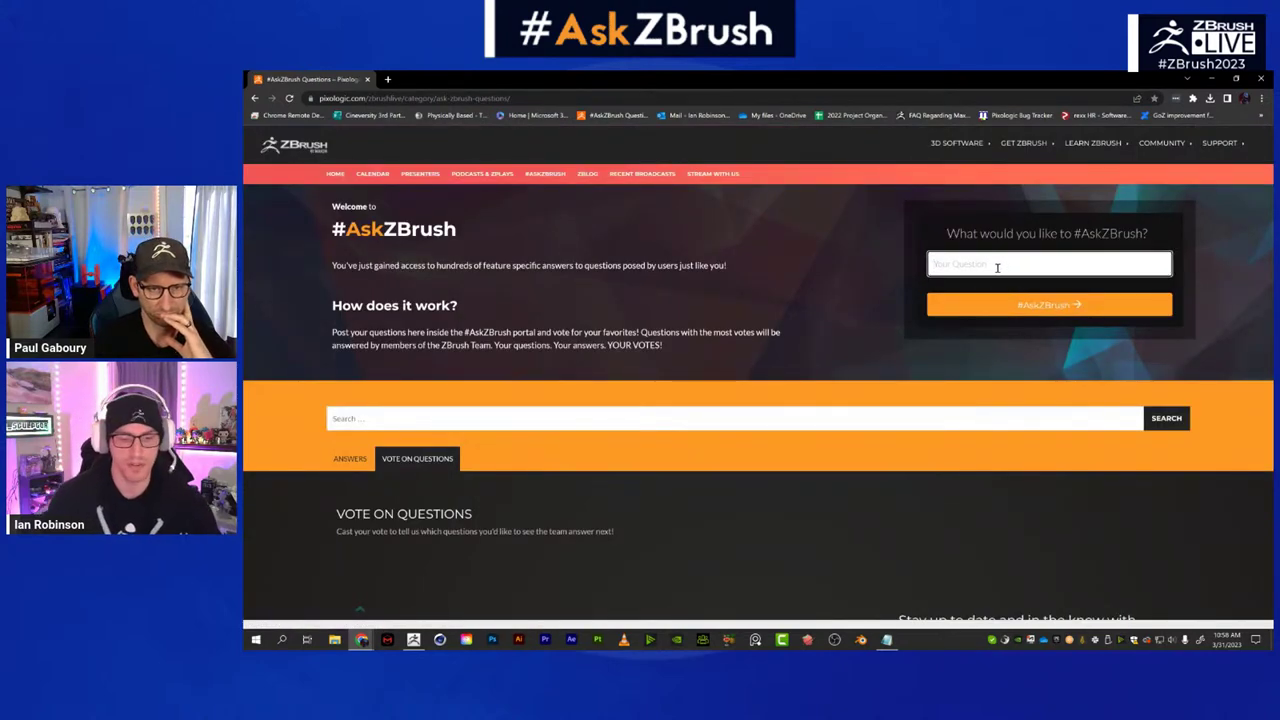
{"action": "type", "text": "what is wq"}
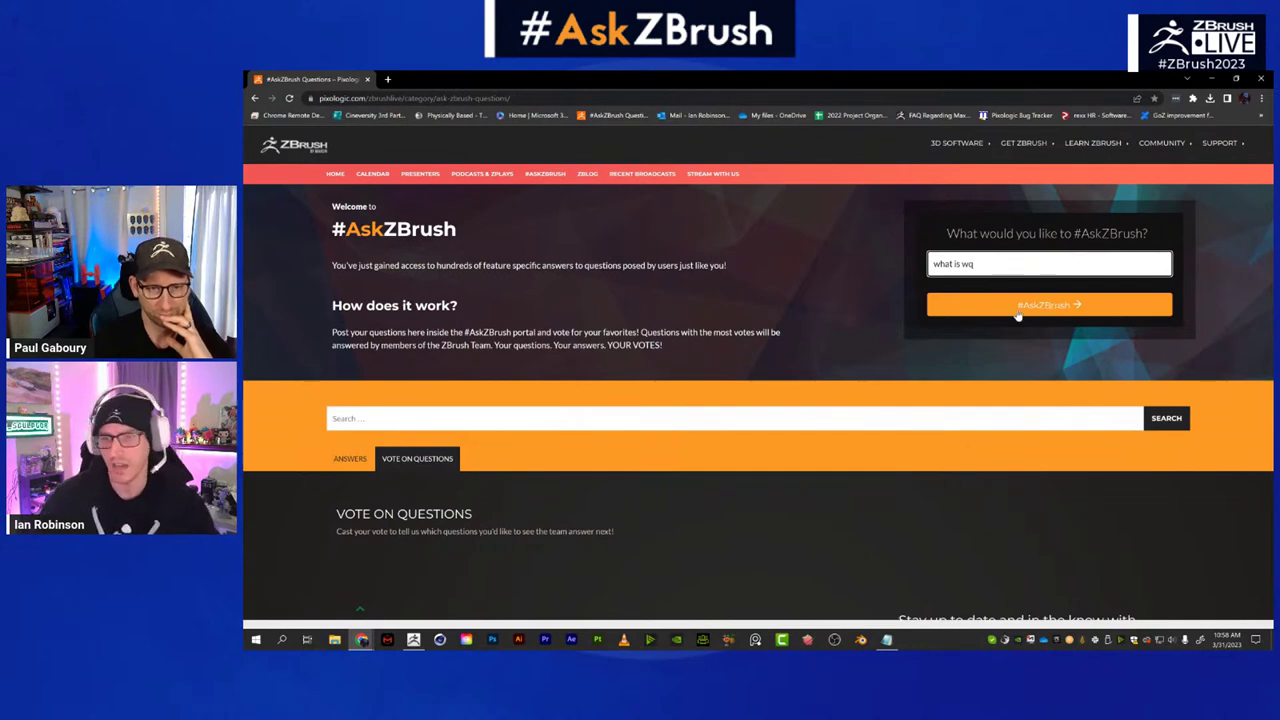
- Upvote the question "How can you measure the distance between two subtools?" in the voting list
{"action": "scroll", "coordinate": [765, 345], "scroll_direction": "down", "scroll_amount": 1}
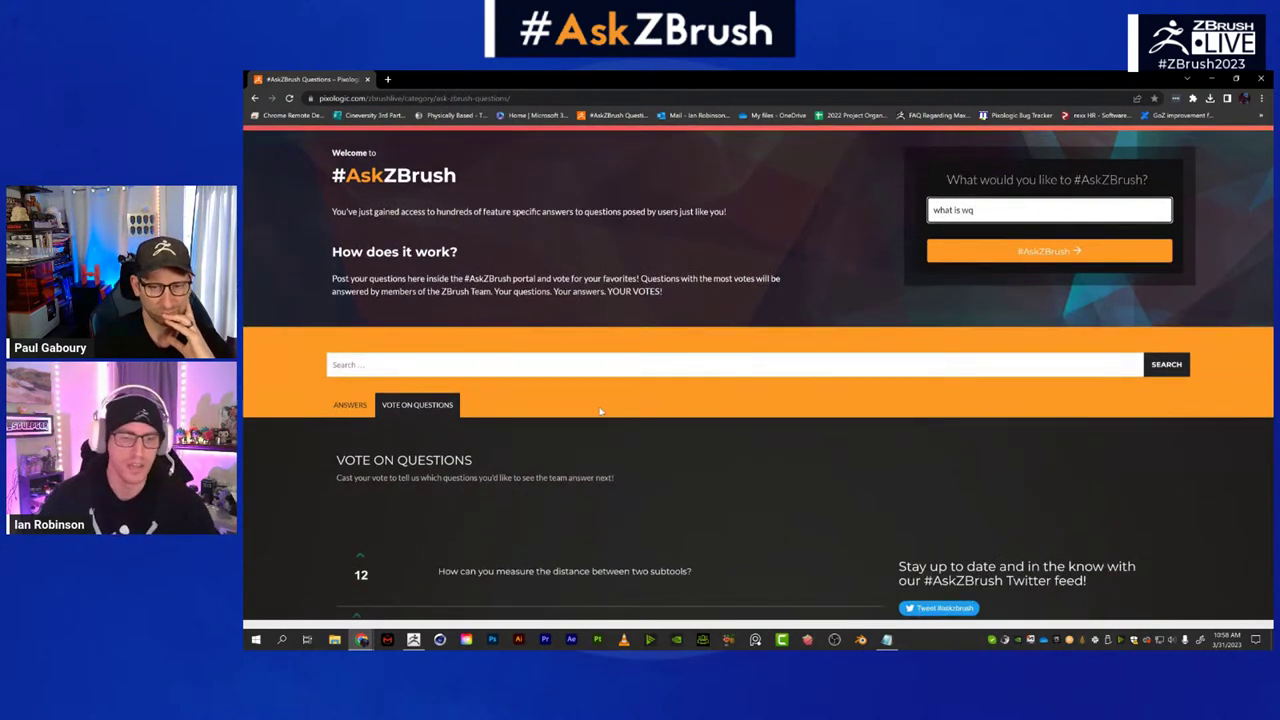
{"action": "scroll", "coordinate": [560, 410], "scroll_direction": "down", "scroll_amount": 2}
{"action": "scroll", "coordinate": [528, 450], "scroll_direction": "down", "scroll_amount": 3}
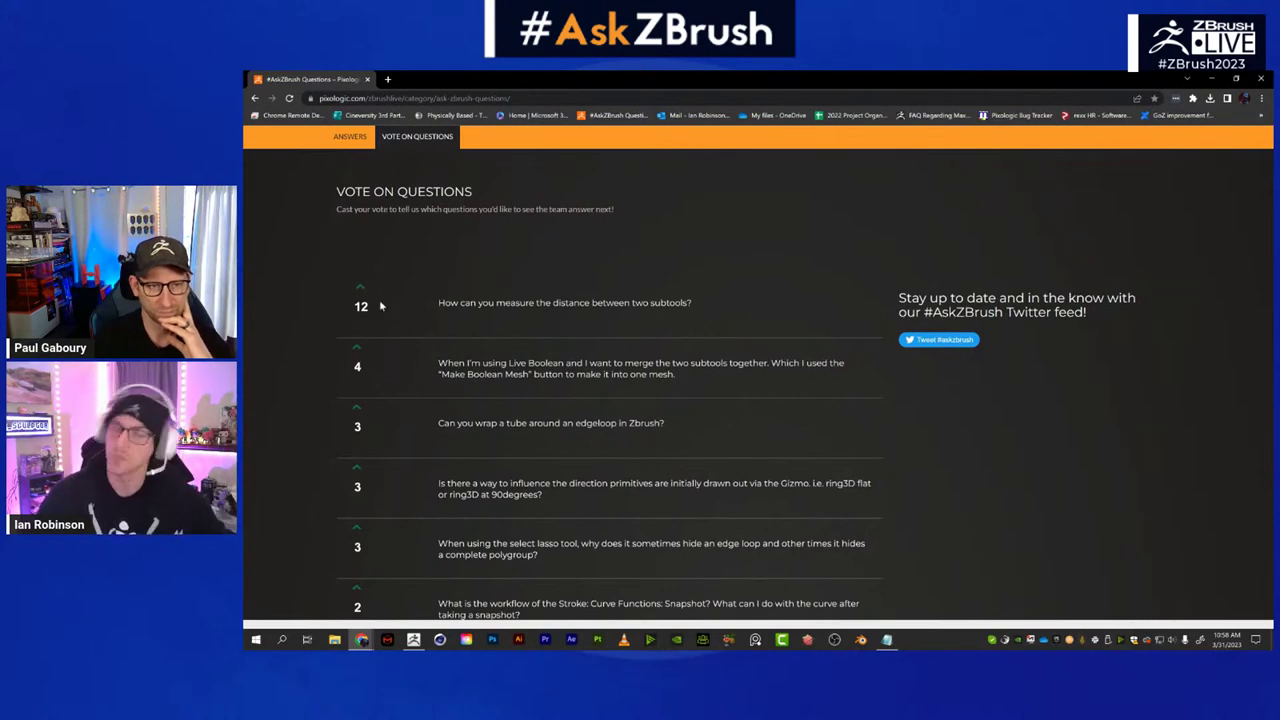
{"action": "left_click", "coordinate": [360, 287]}
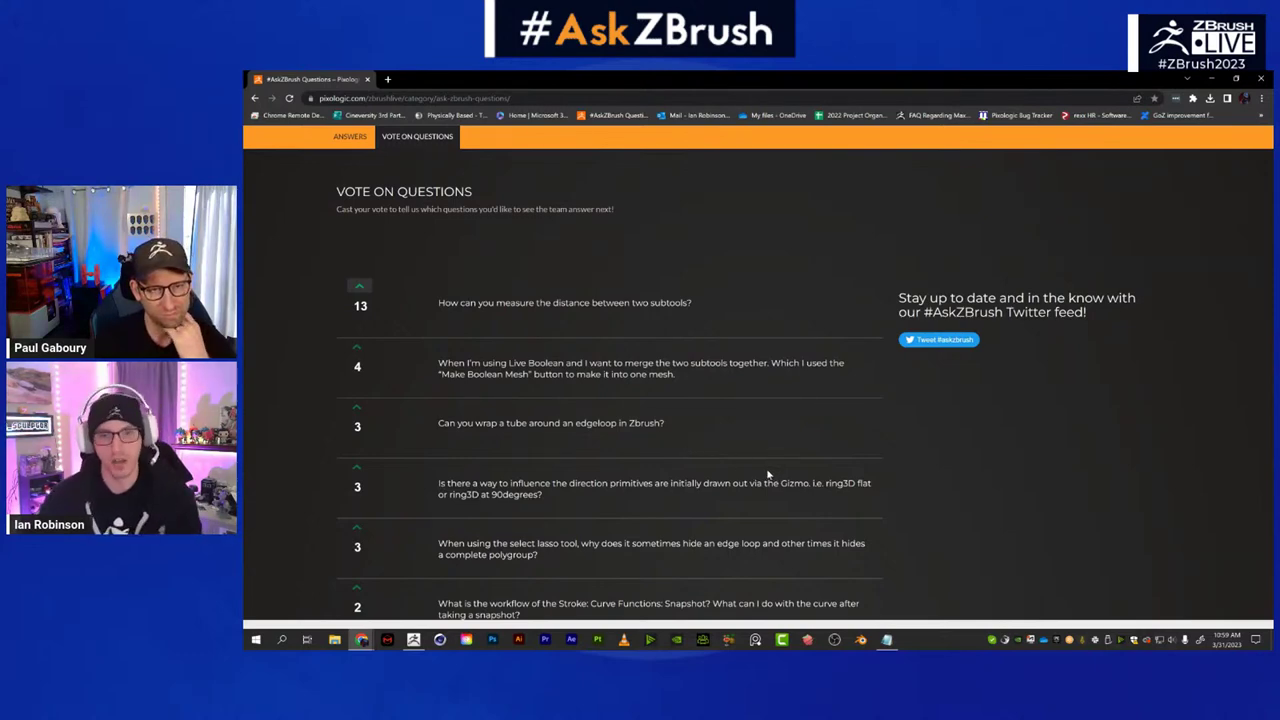
{"action": "scroll", "coordinate": [770, 478], "scroll_direction": "up", "scroll_amount": 1}
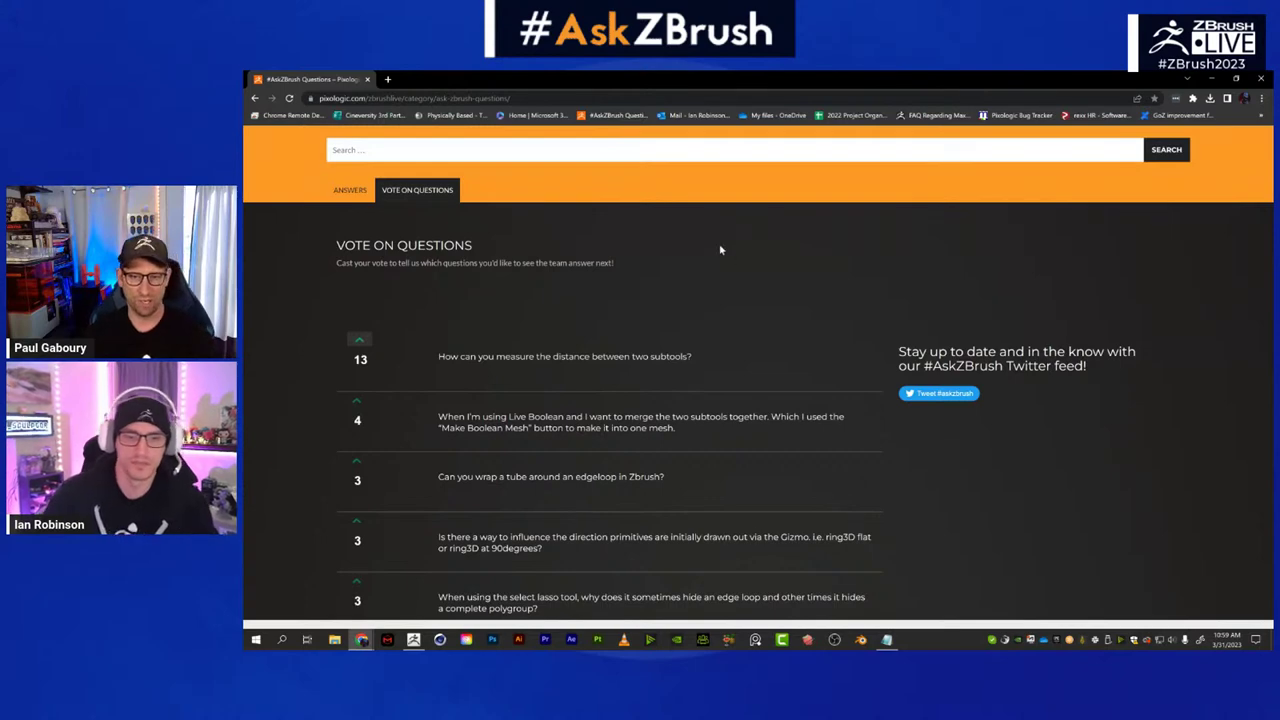
{"action": "scroll", "coordinate": [720, 249], "scroll_direction": "down", "scroll_amount": 1}
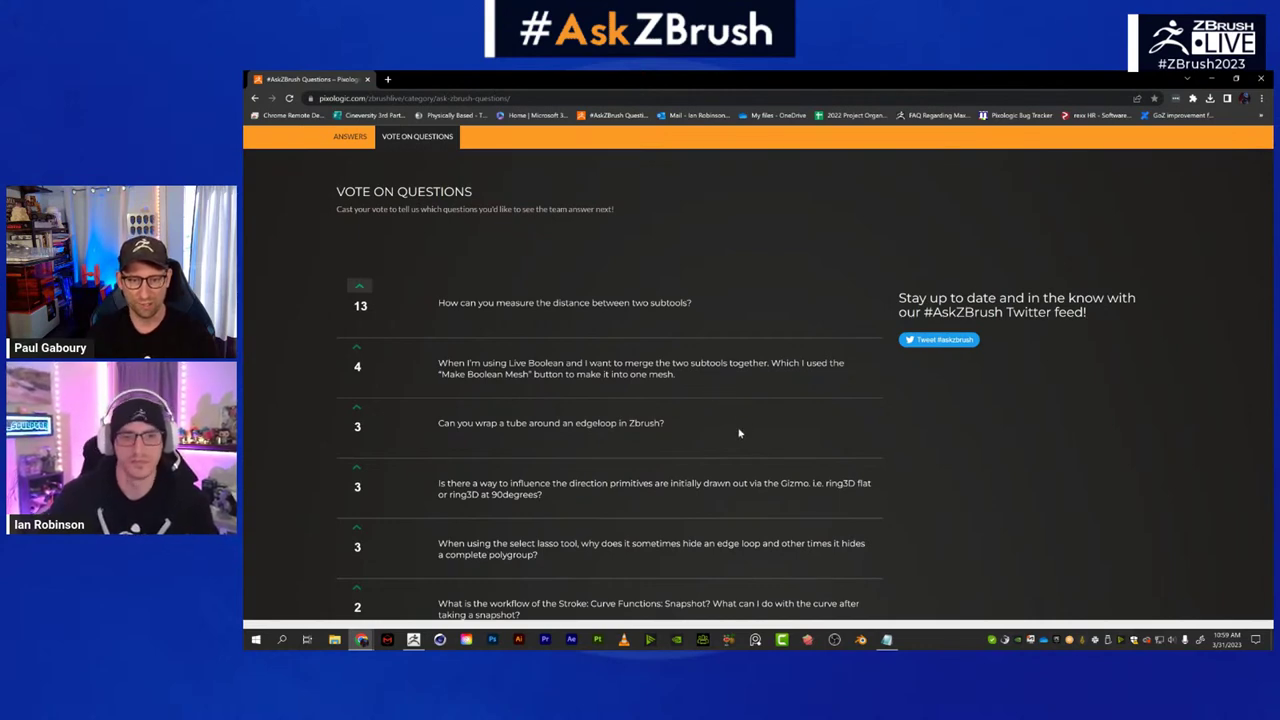
- Return to the #AskZBrush answers list and open its page 4
{"action": "scroll", "coordinate": [739, 429], "scroll_direction": "up", "scroll_amount": 3}
{"action": "left_click", "coordinate": [351, 297]}
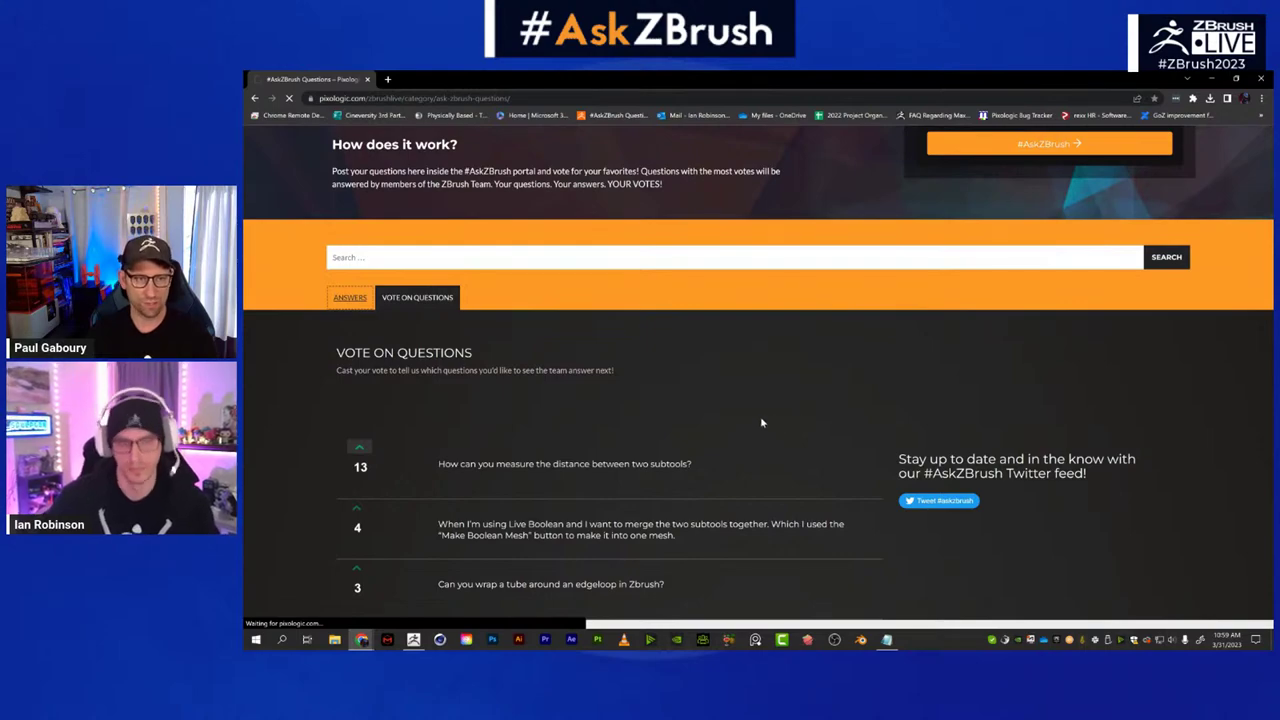
{"action": "scroll", "coordinate": [760, 422], "scroll_direction": "down", "scroll_amount": 5}
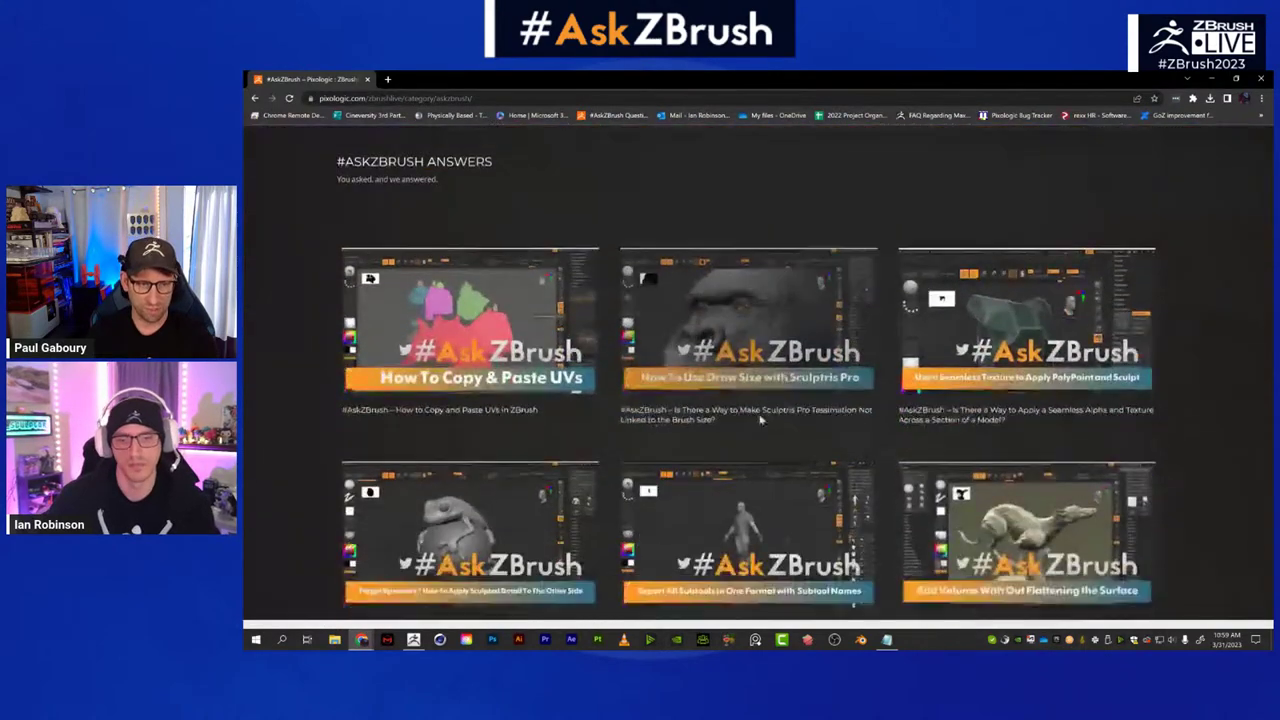
{"action": "scroll", "coordinate": [760, 421], "scroll_direction": "down", "scroll_amount": 8}
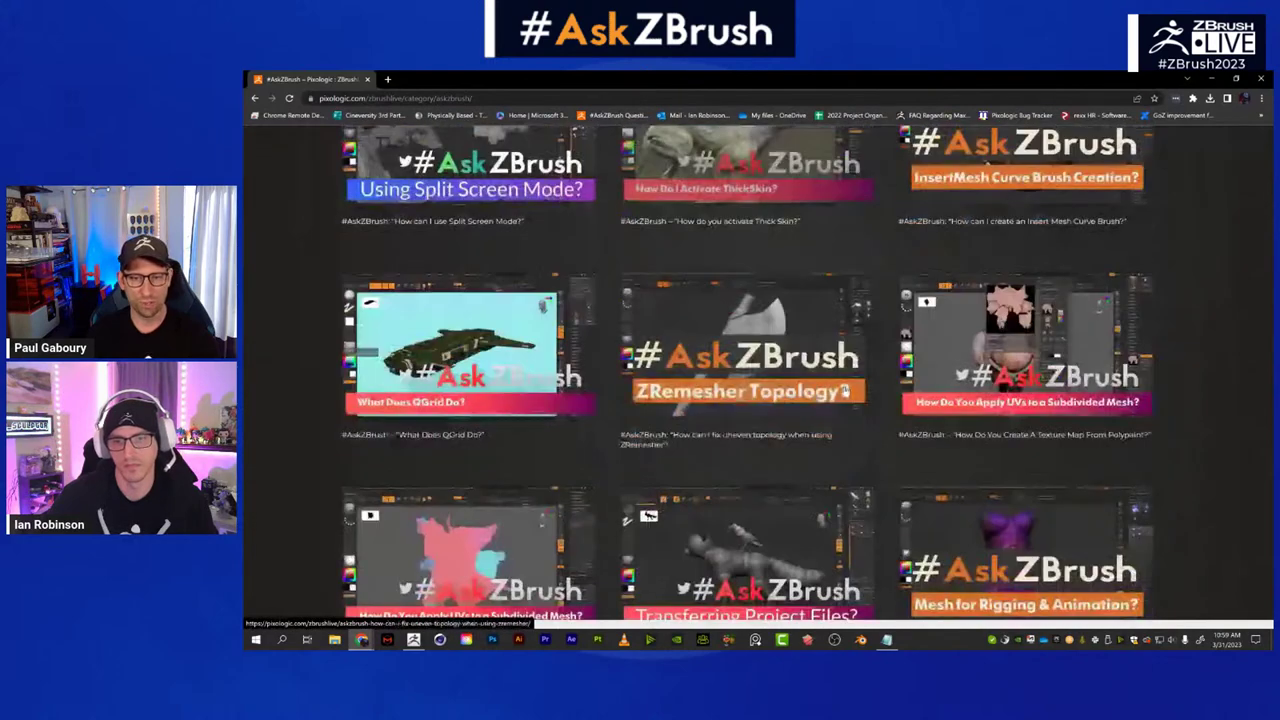
{"action": "scroll", "coordinate": [845, 393], "scroll_direction": "down", "scroll_amount": 6}
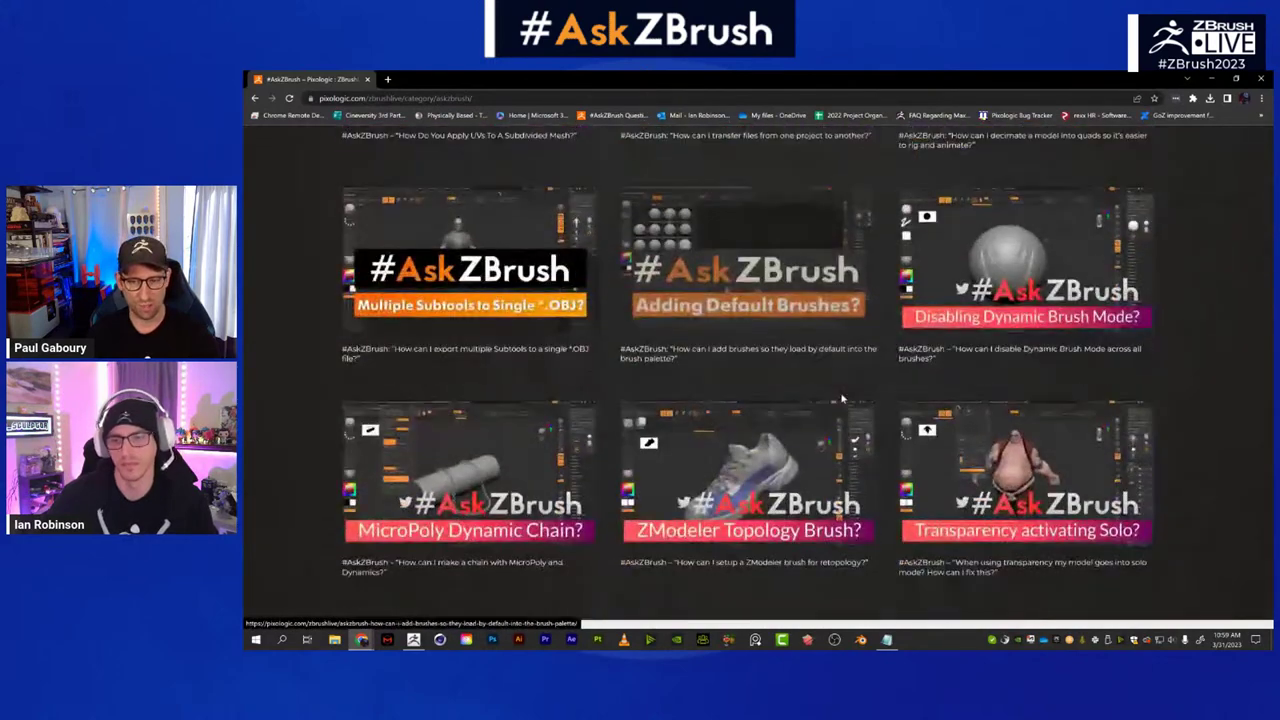
{"action": "scroll", "coordinate": [843, 398], "scroll_direction": "down", "scroll_amount": 4}
{"action": "left_click", "coordinate": [750, 463]}
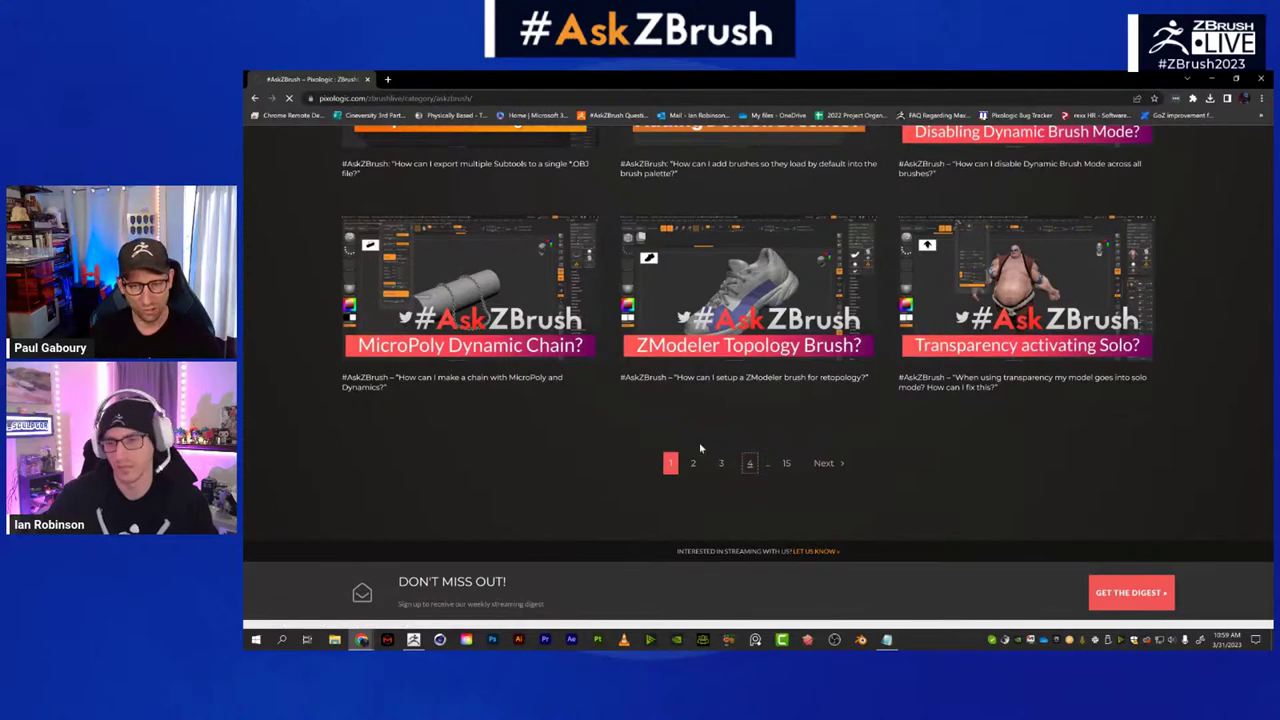
- Browse the answered question videos on page 4 and return to the page header
{"action": "scroll", "coordinate": [795, 420], "scroll_direction": "down", "scroll_amount": 5}
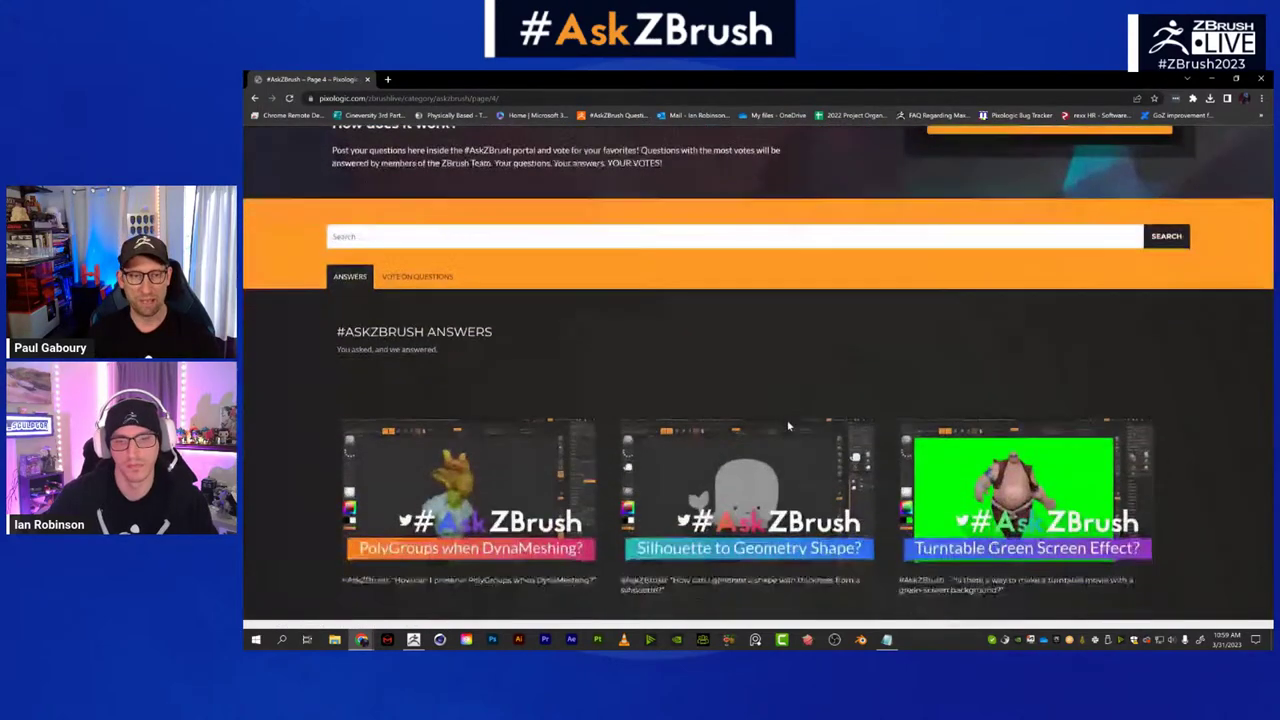
{"action": "scroll", "coordinate": [790, 428], "scroll_direction": "down", "scroll_amount": 3}
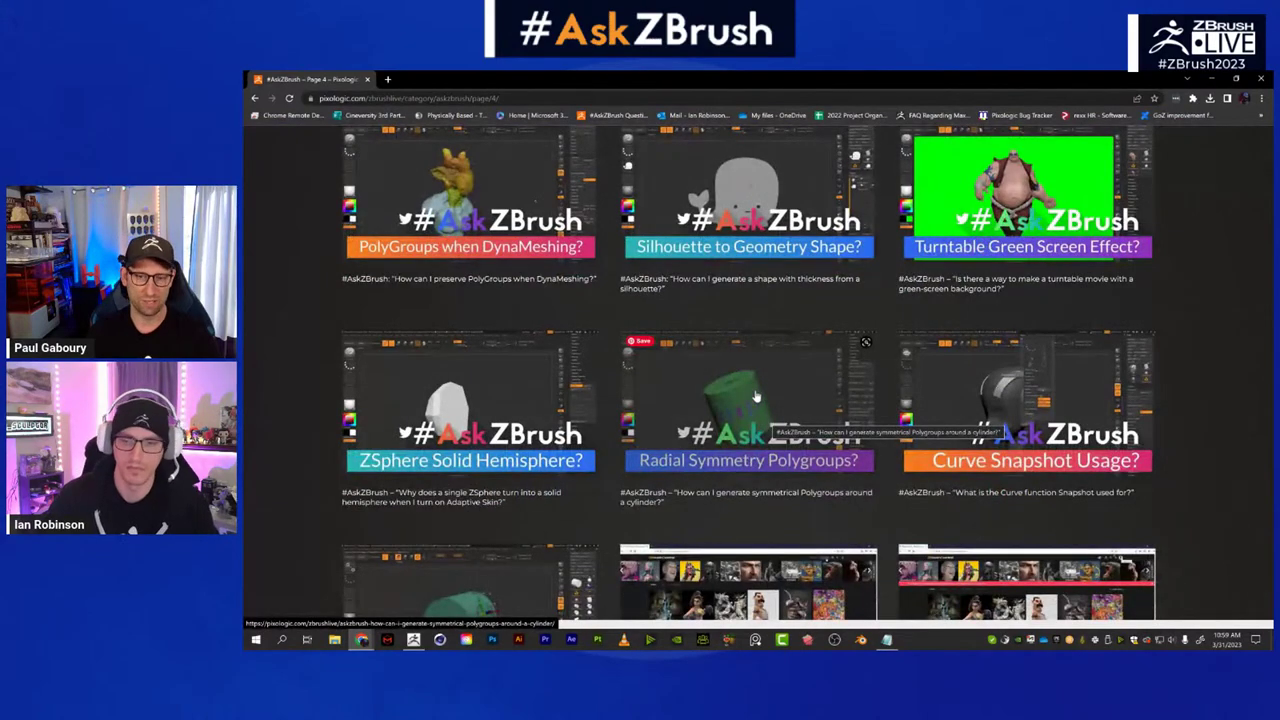
{"action": "scroll", "coordinate": [772, 394], "scroll_direction": "down", "scroll_amount": 2}
{"action": "scroll", "coordinate": [773, 396], "scroll_direction": "down", "scroll_amount": 4}
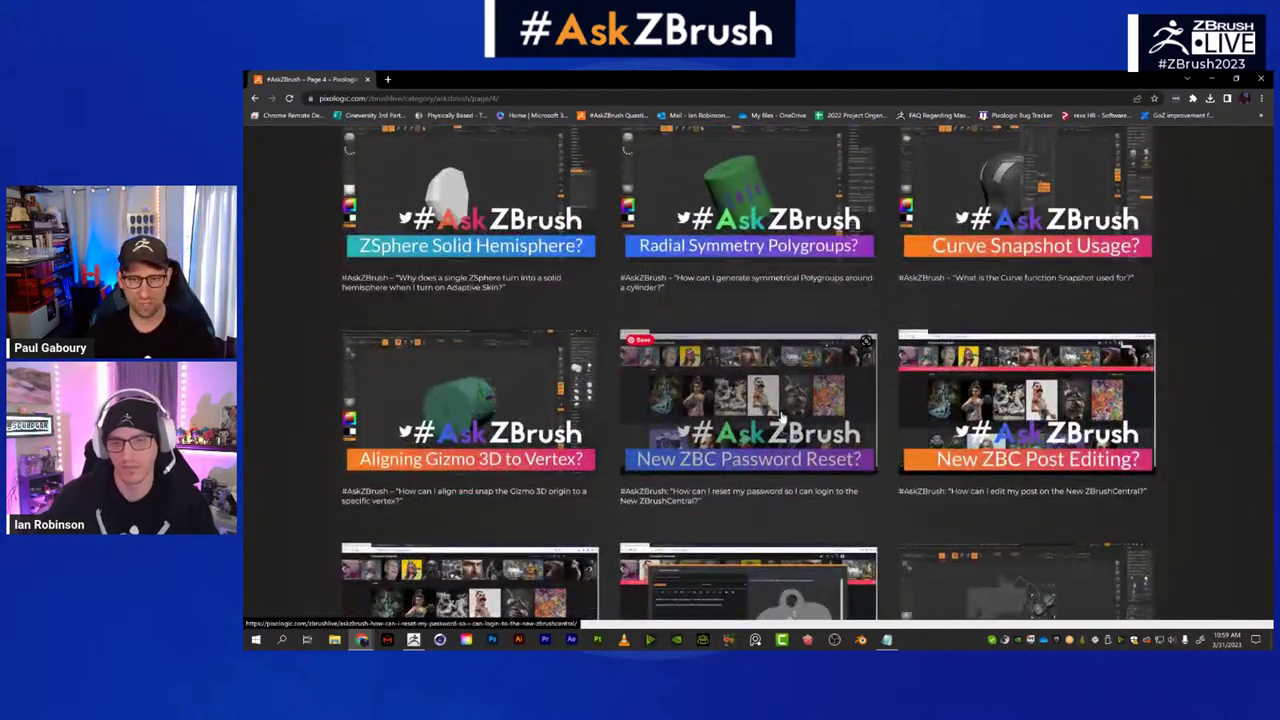
{"action": "scroll", "coordinate": [783, 372], "scroll_direction": "down", "scroll_amount": 5}
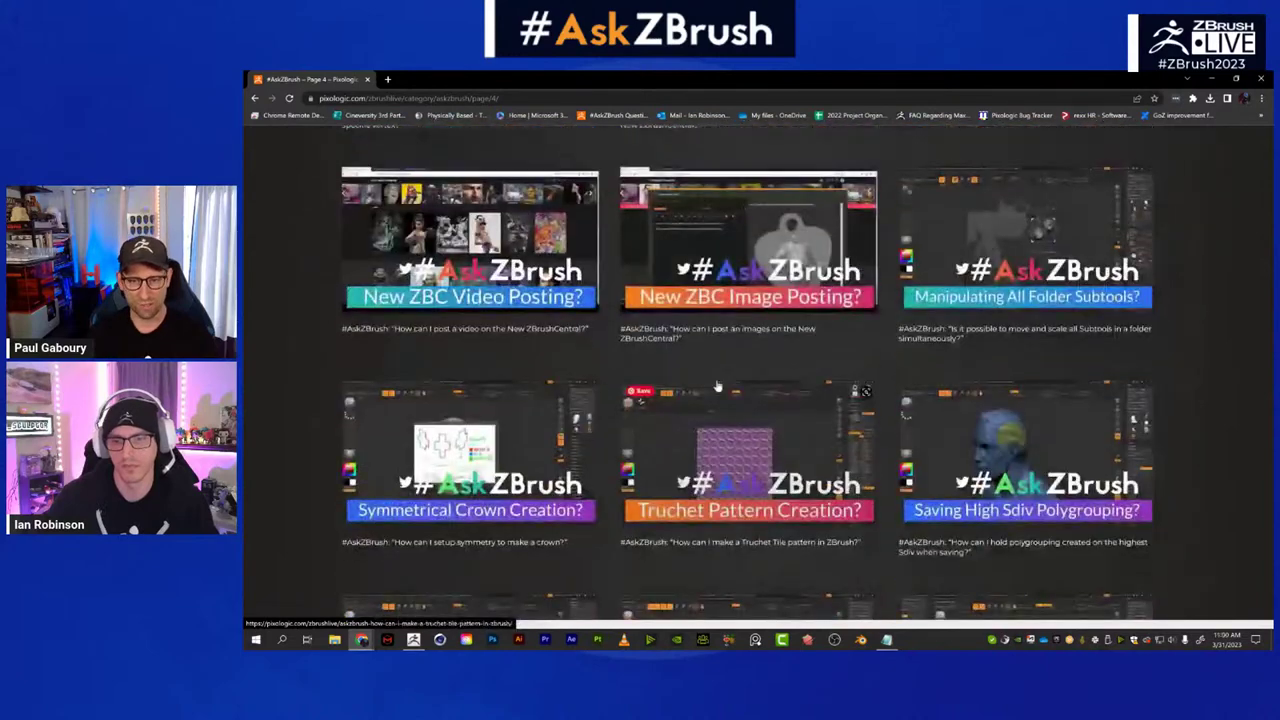
{"action": "scroll", "coordinate": [815, 495], "scroll_direction": "down", "scroll_amount": 1}
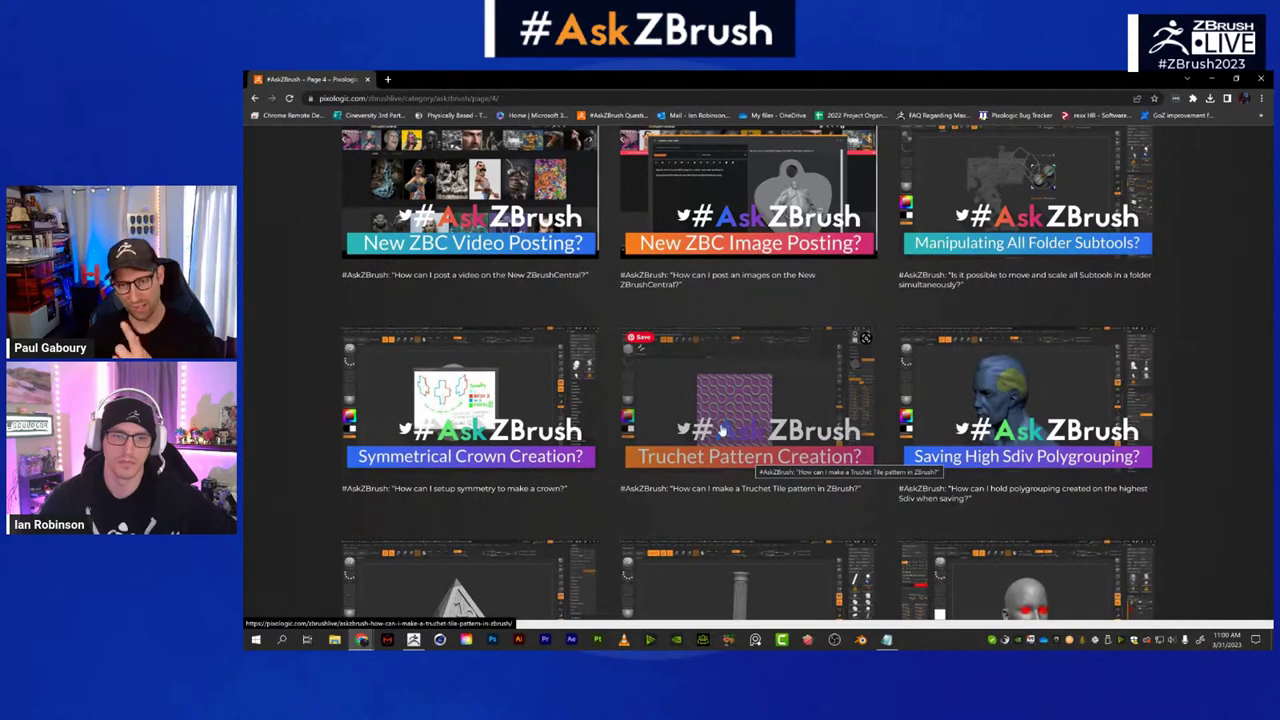
{"action": "scroll", "coordinate": [734, 426], "scroll_direction": "down", "scroll_amount": 2}
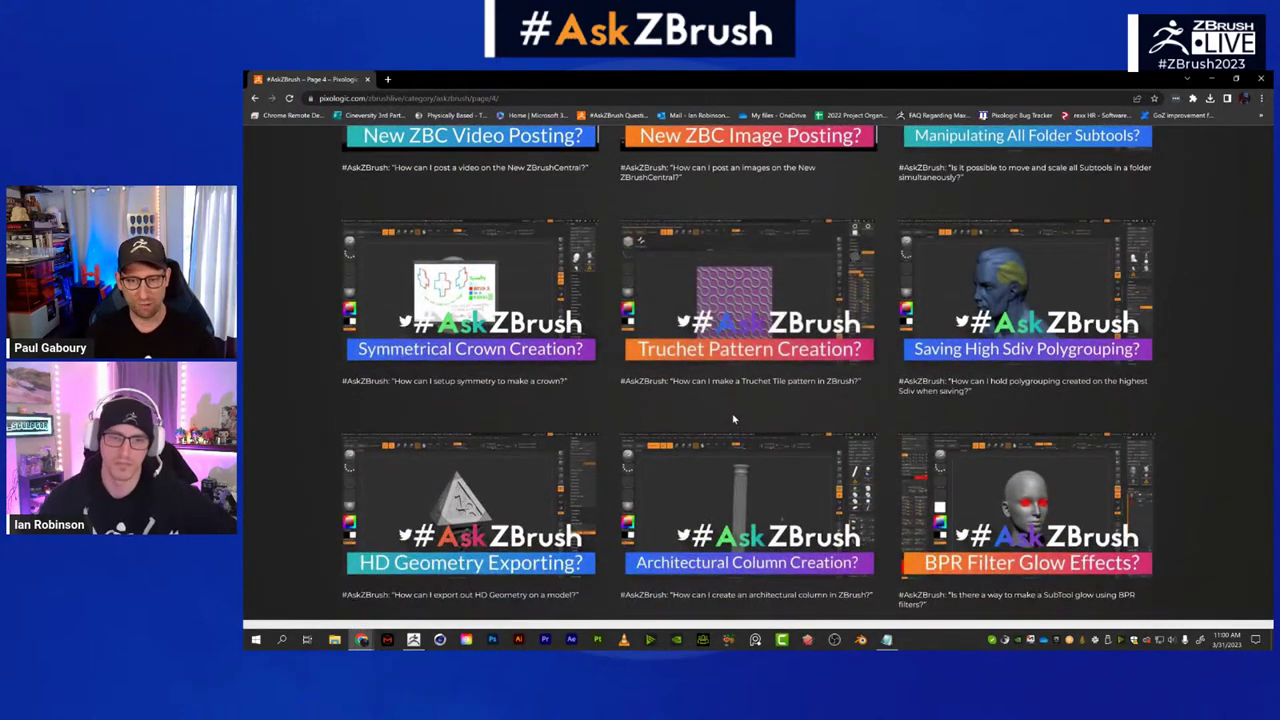
{"action": "scroll", "coordinate": [734, 419], "scroll_direction": "up", "scroll_amount": 15}
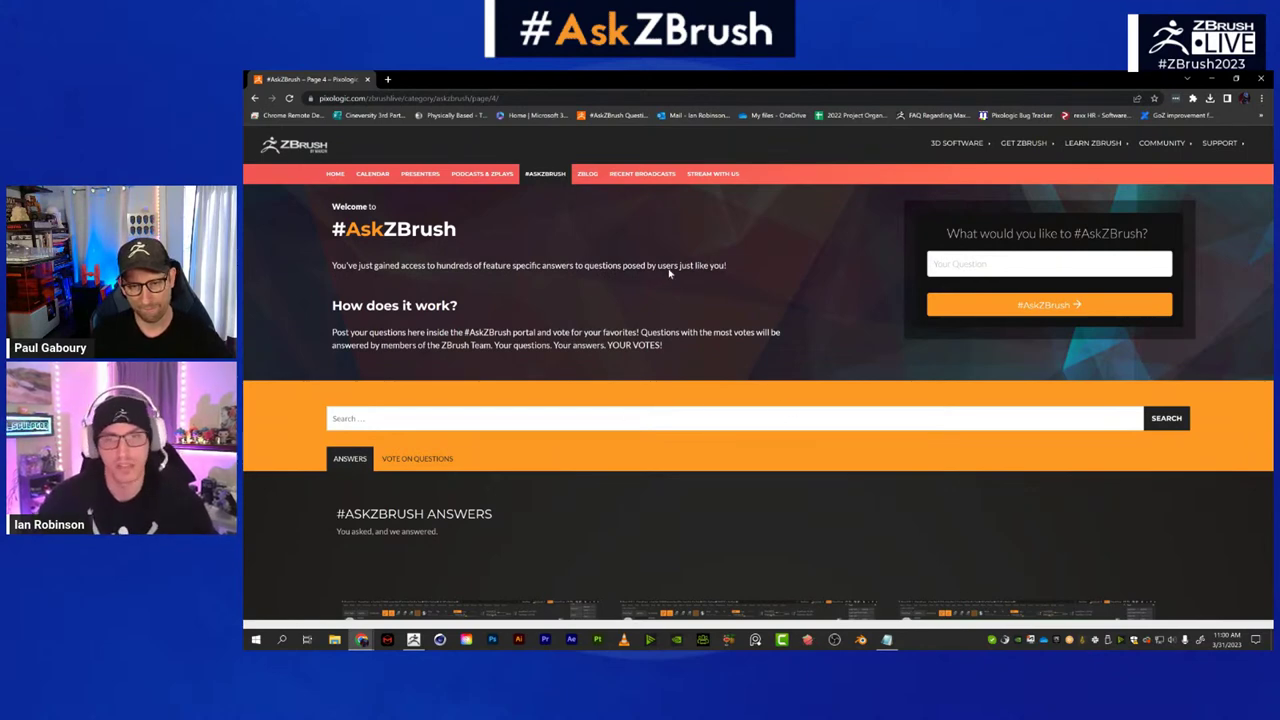
- Switch to ZBrush and frame the upper part of the lightsaber hilt in a straight front view
{"action": "key", "text": "alt+Tab"}
{"action": "key", "text": "alt+Tab"}
{"action": "key", "text": "alt+Tab"}
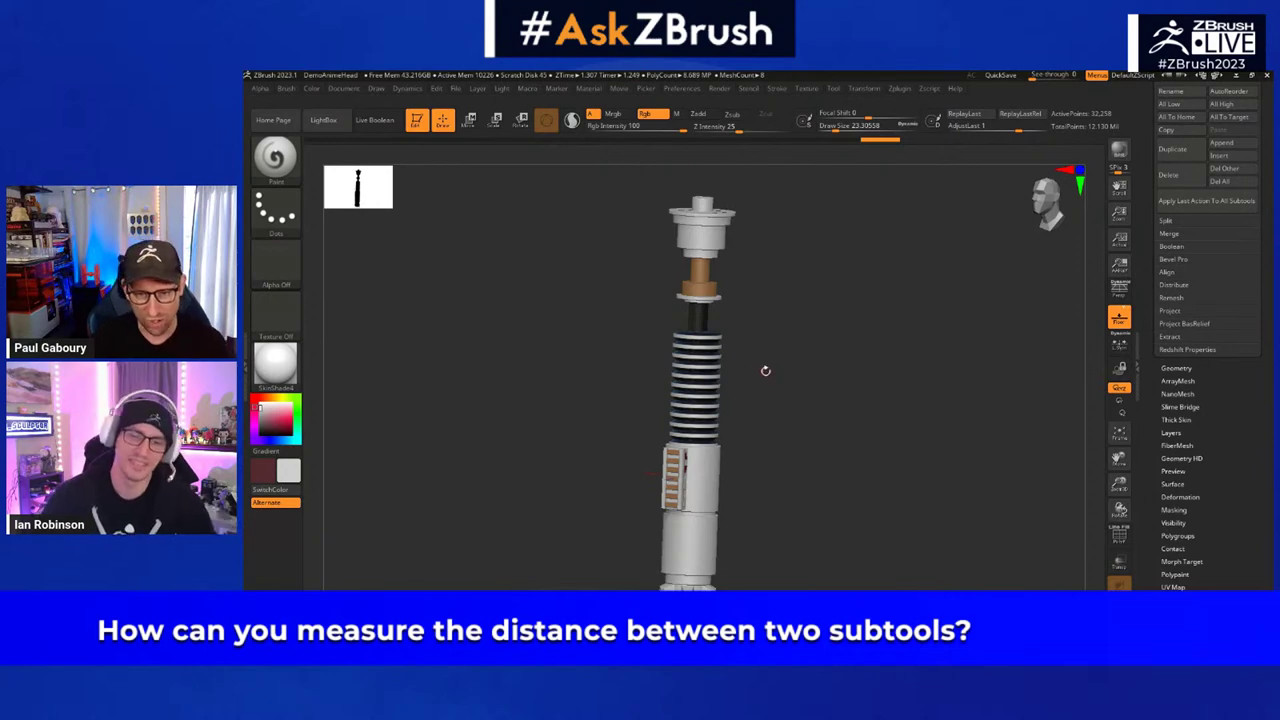
{"action": "left_click_drag", "start_coordinate": [766, 368], "coordinate": [817, 363]}
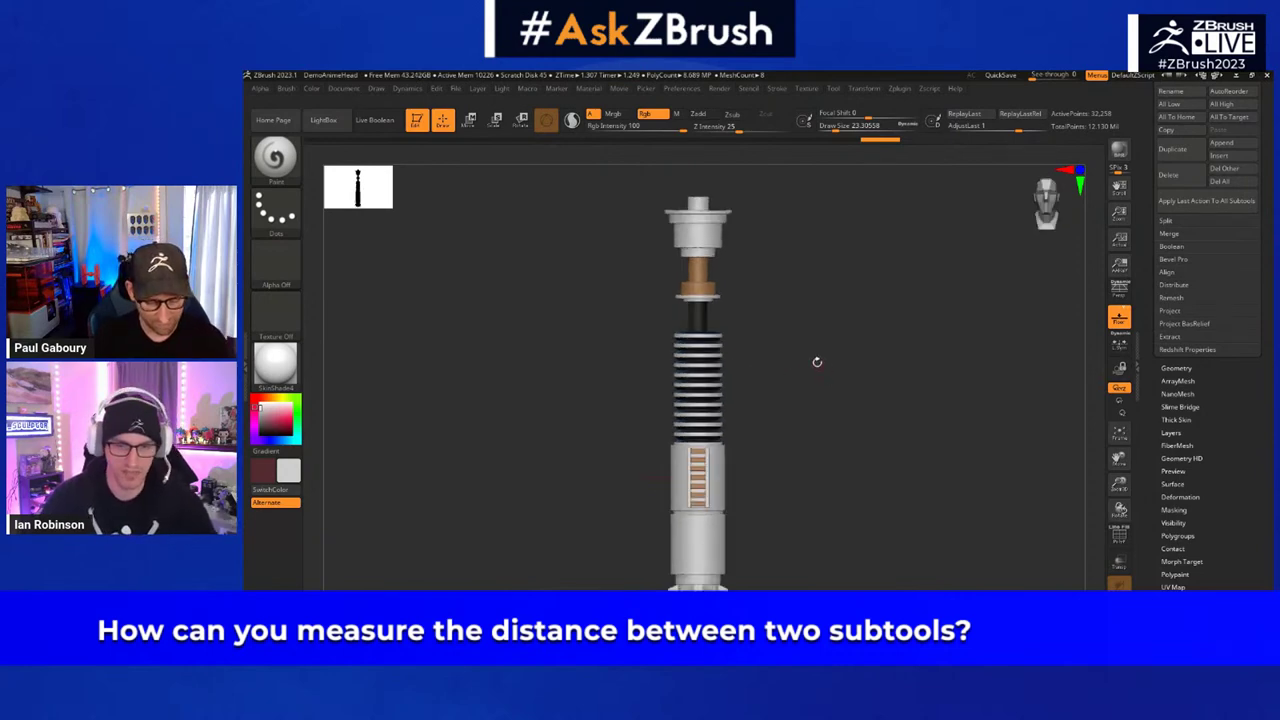
{"action": "right_click_drag", "start_coordinate": [813, 344], "coordinate": [816, 358], "text": "ctrl"}
{"action": "left_click_drag", "start_coordinate": [816, 357], "coordinate": [813, 353]}
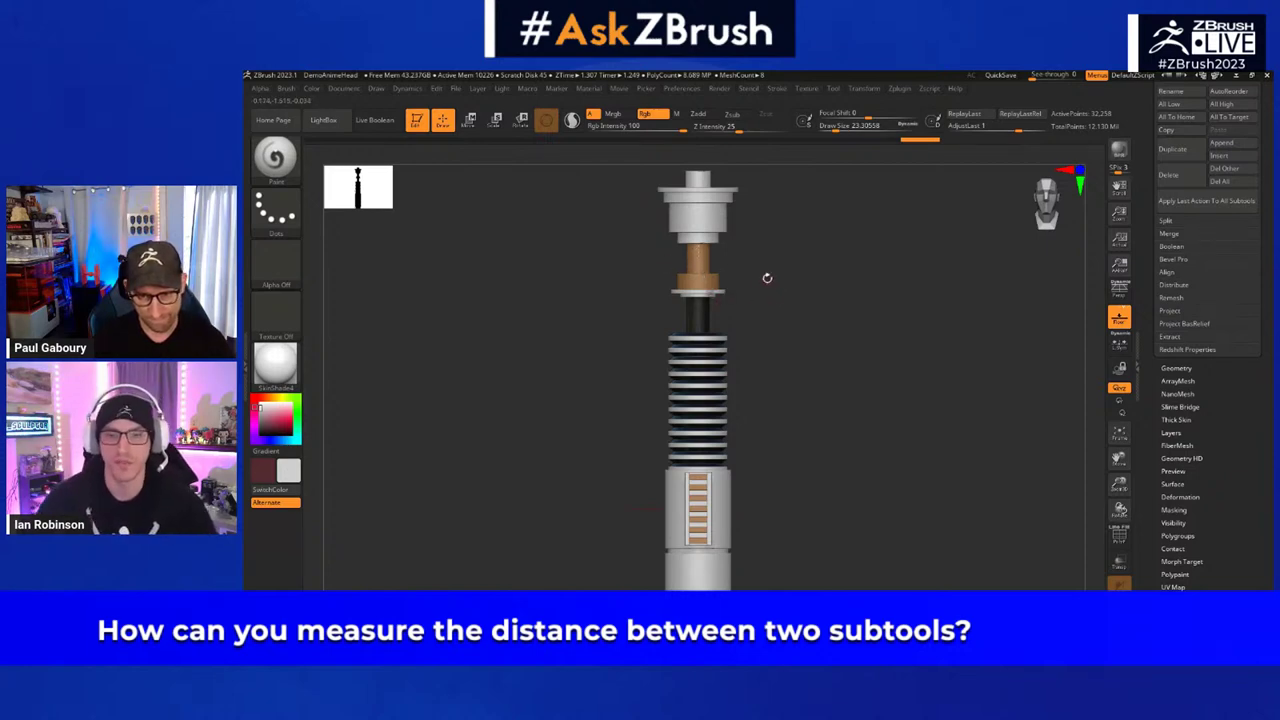
{"action": "right_click_drag", "start_coordinate": [807, 273], "coordinate": [829, 346], "text": "ctrl"}
{"action": "key", "text": "shift+f"}
{"action": "key", "text": "shift+f"}
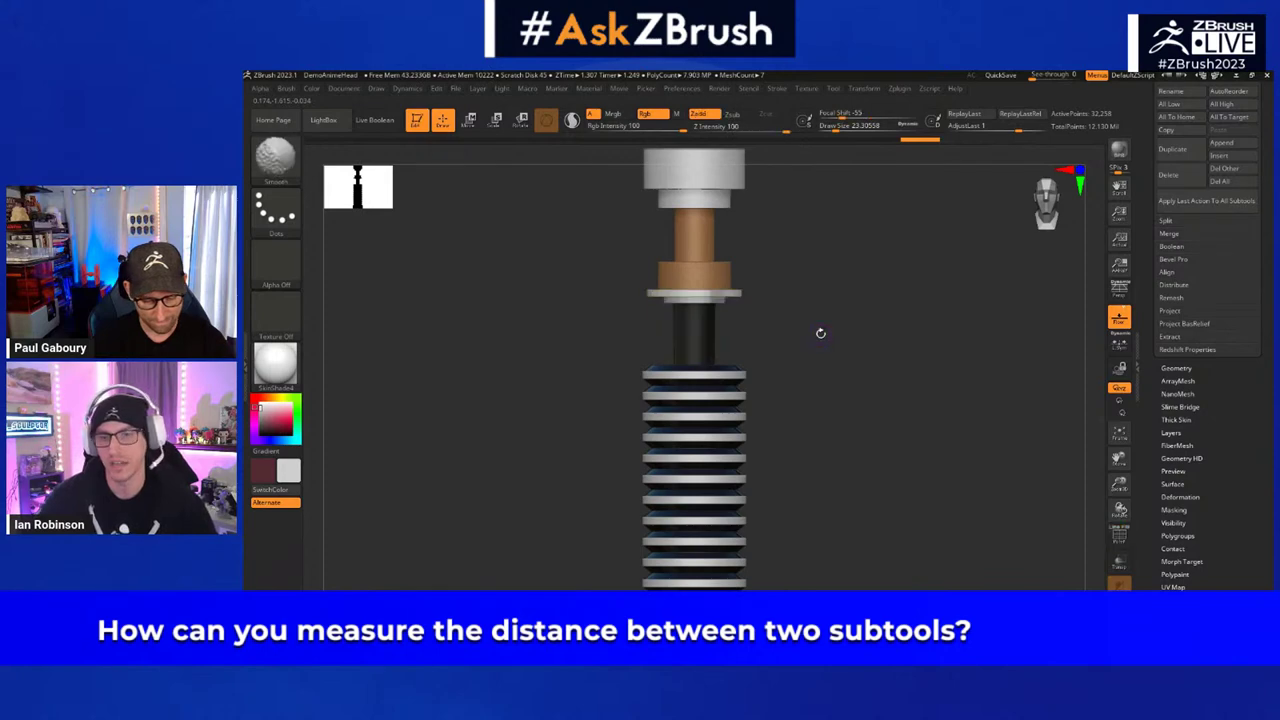
- Measure the vertical gap from the Lens_Spearator flange down to the Upper_HandGrip's upper edge with a Transpose line
{"action": "right_click_drag", "start_coordinate": [813, 322], "coordinate": [813, 304], "text": "ctrl"}
{"action": "left_click_drag", "start_coordinate": [1245, 100], "coordinate": [1245, 323]}
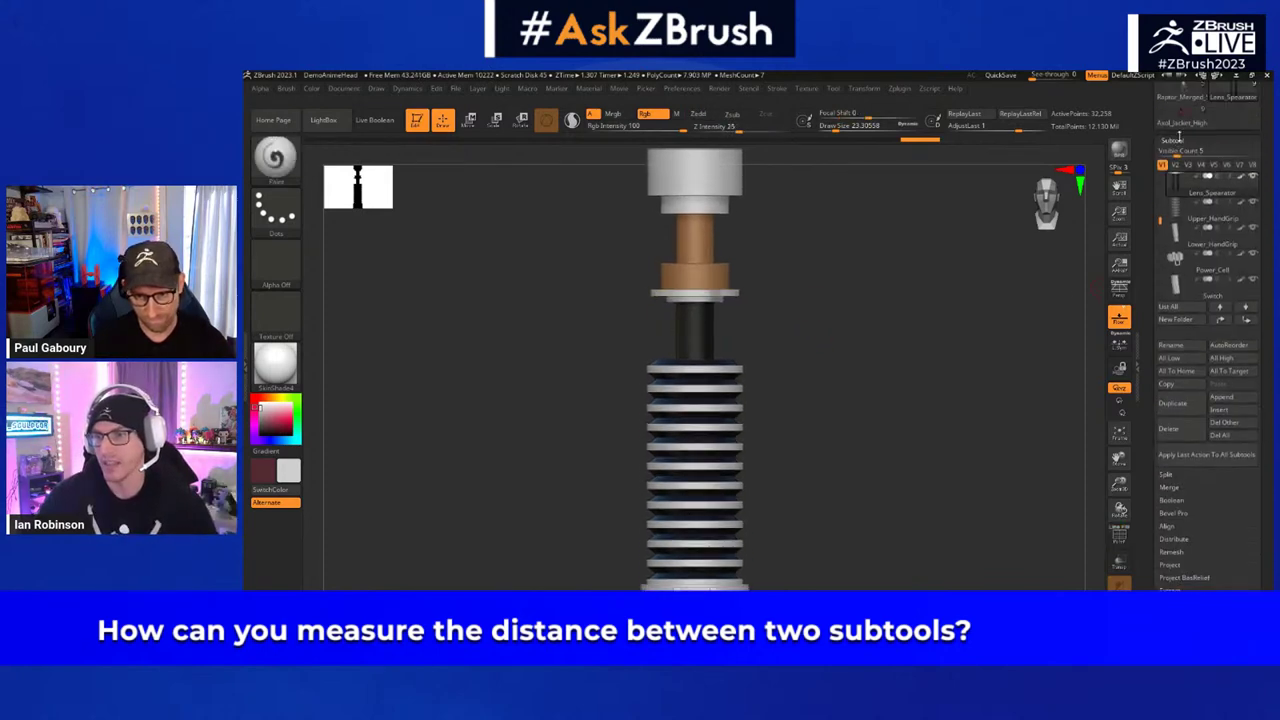
{"action": "left_click_drag", "start_coordinate": [1161, 210], "coordinate": [1161, 191]}
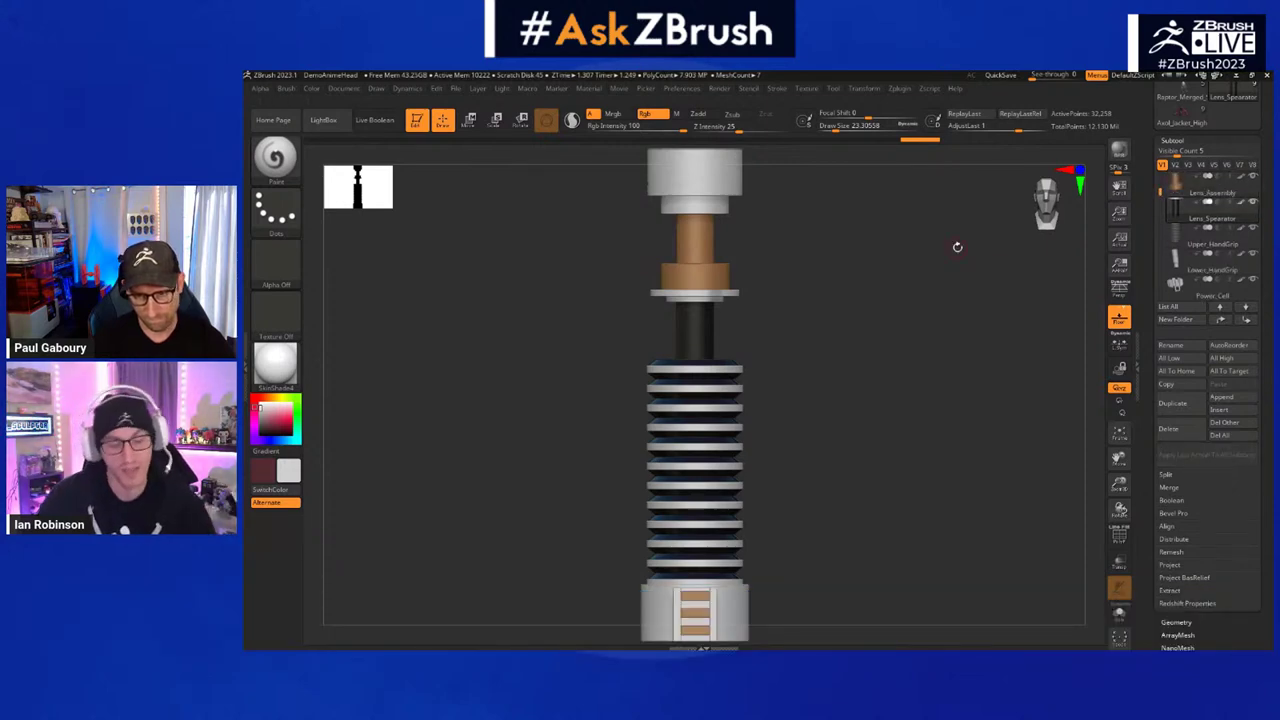
{"action": "right_click_drag", "start_coordinate": [920, 226], "coordinate": [900, 318], "text": "ctrl"}
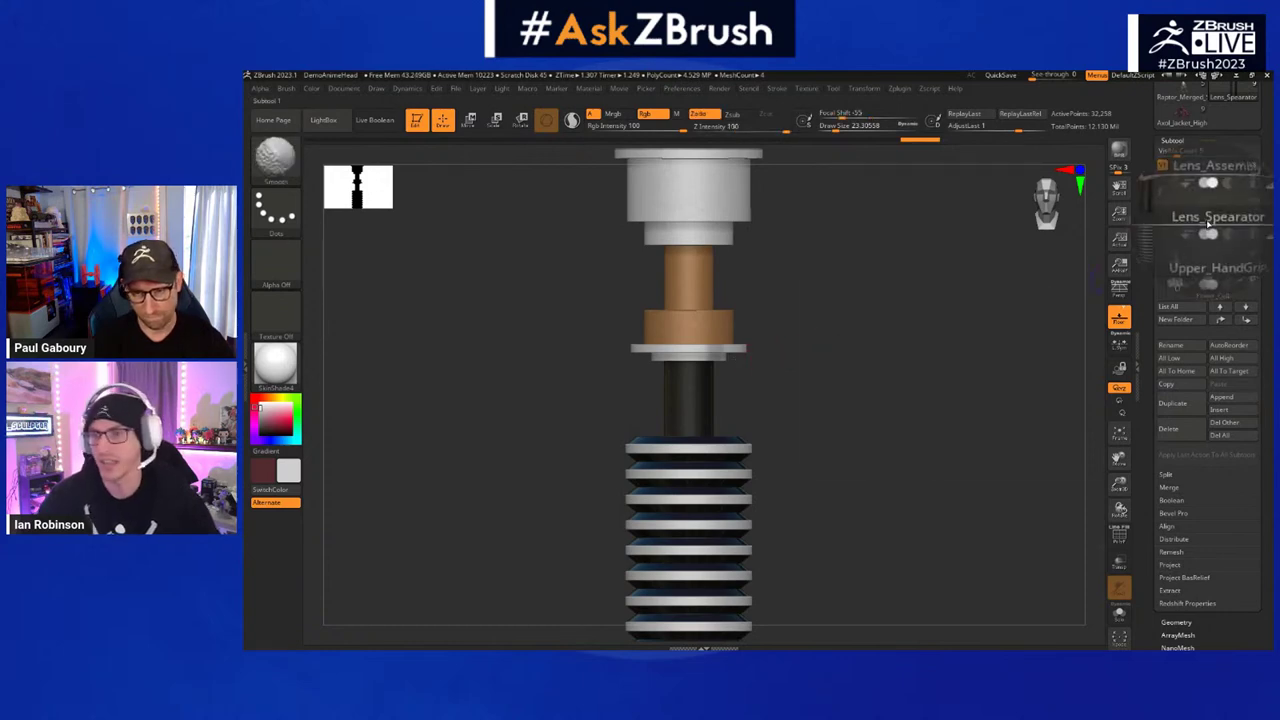
{"action": "mouse_move", "coordinate": [1203, 204]}
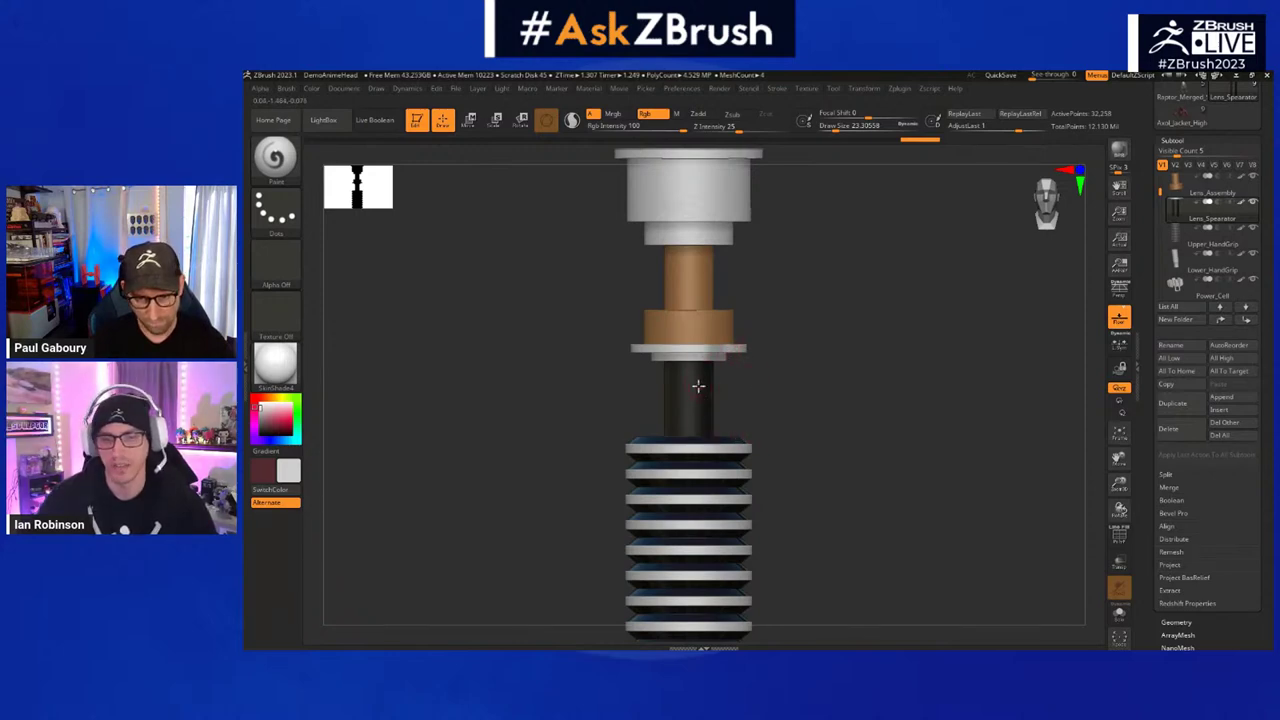
{"action": "right_click_drag", "start_coordinate": [838, 366], "coordinate": [840, 380], "text": "ctrl"}
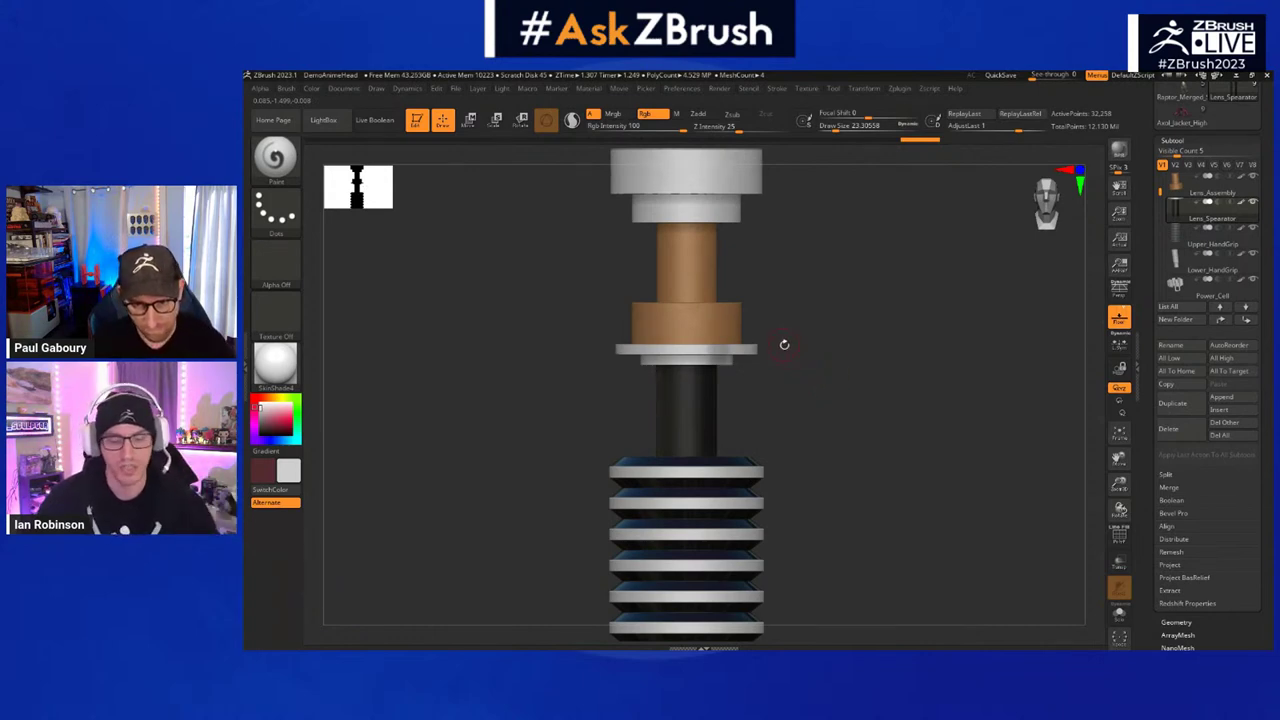
{"action": "key", "text": "w"}
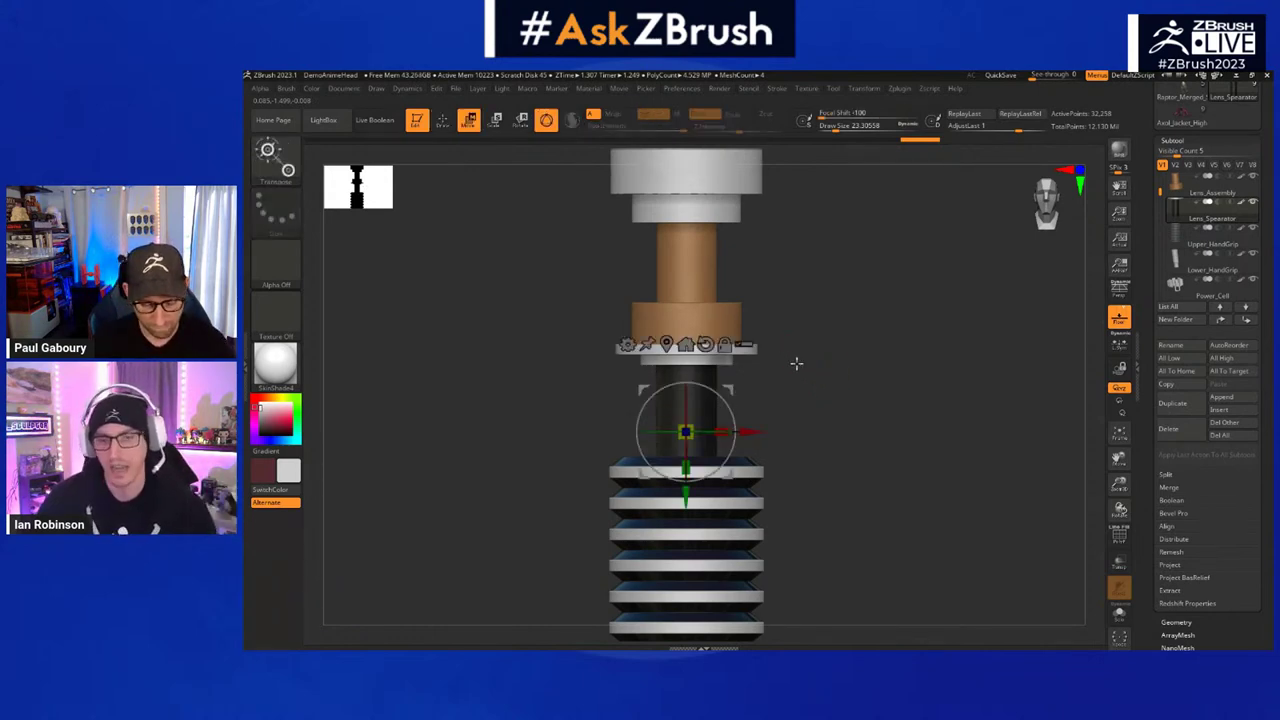
{"action": "key", "text": "y"}
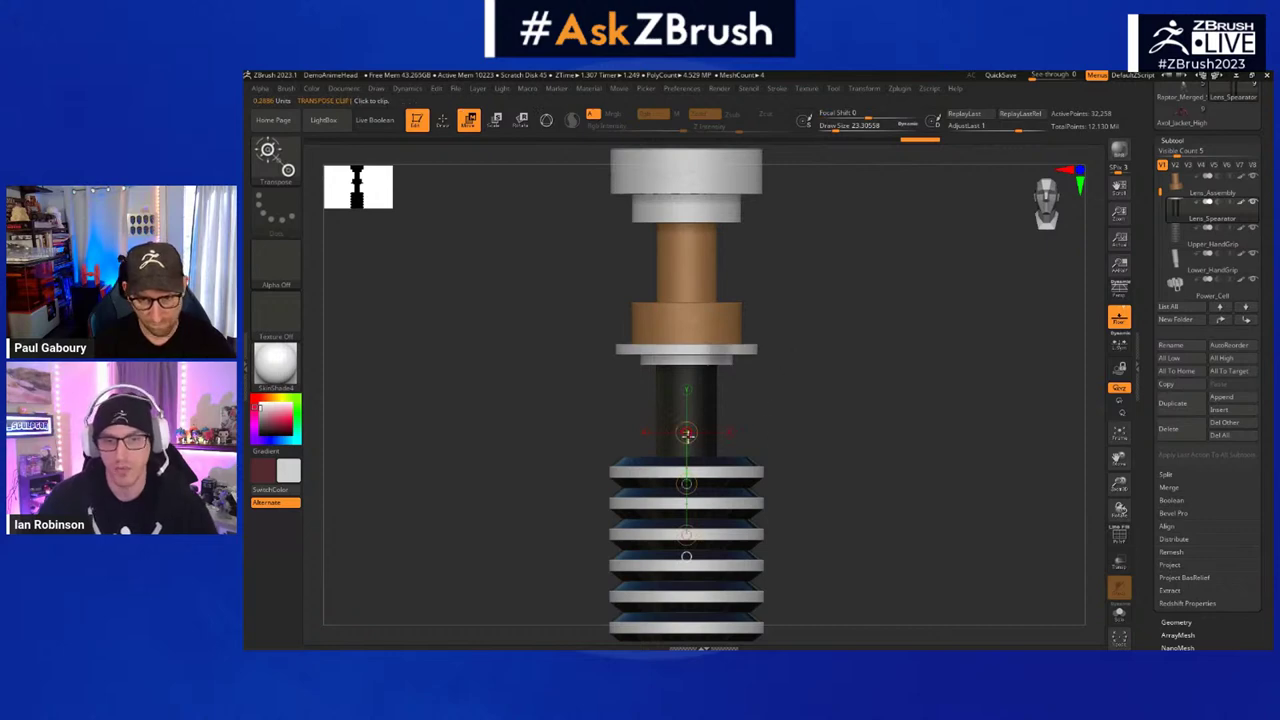
{"action": "right_click_drag", "start_coordinate": [806, 380], "coordinate": [810, 396], "text": "ctrl"}
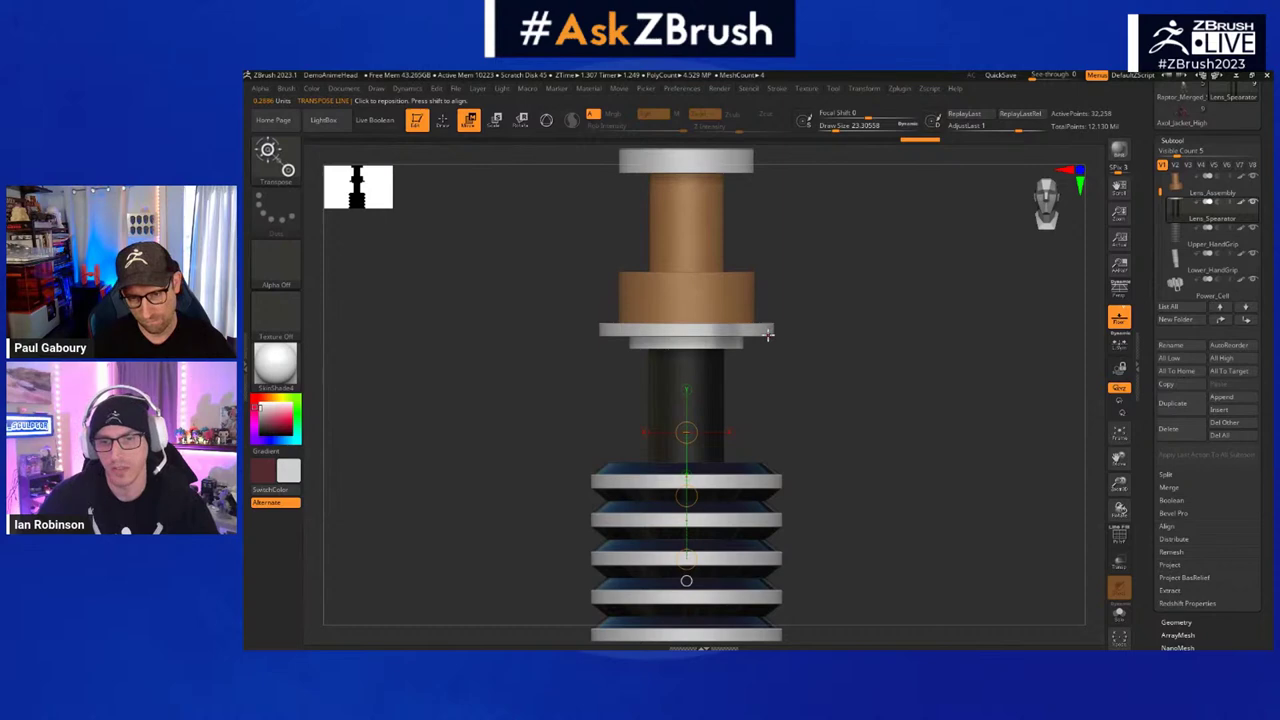
{"action": "left_click_drag", "start_coordinate": [768, 335], "coordinate": [768, 460]}
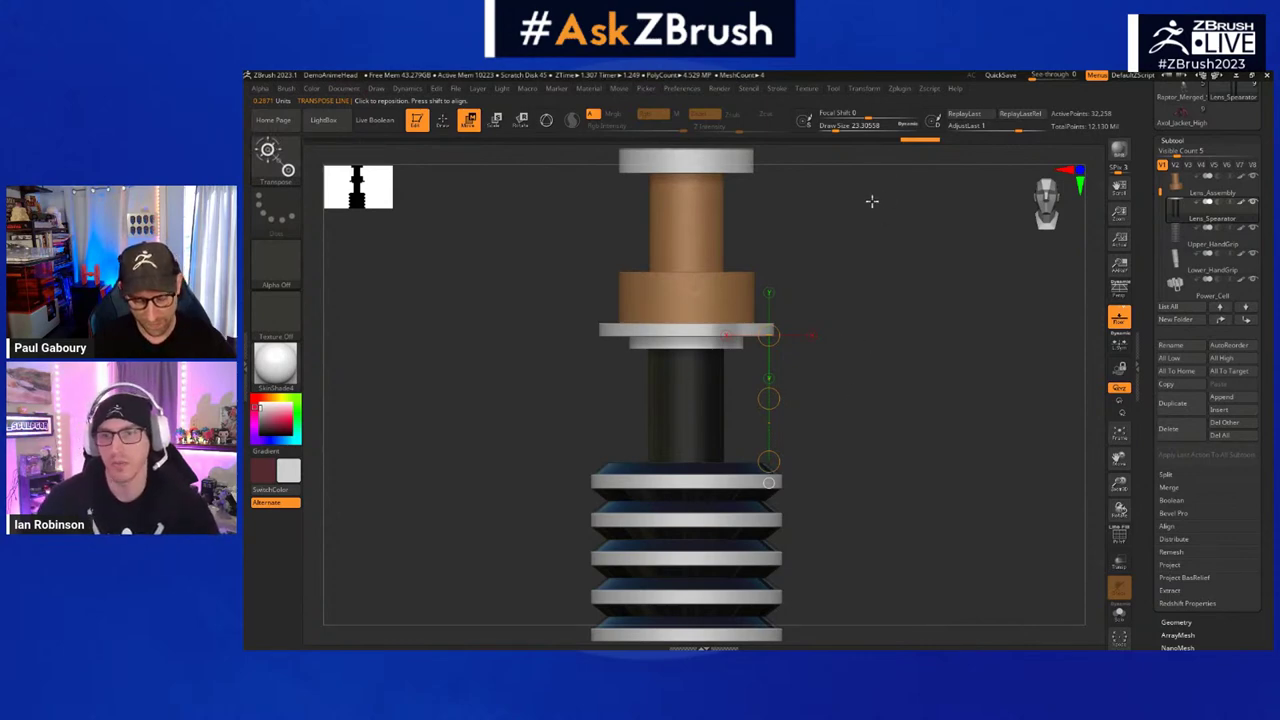
- Switch back to the gizmo, centre it on the unmasked mesh and return to Draw mode
{"action": "key", "text": "y"}
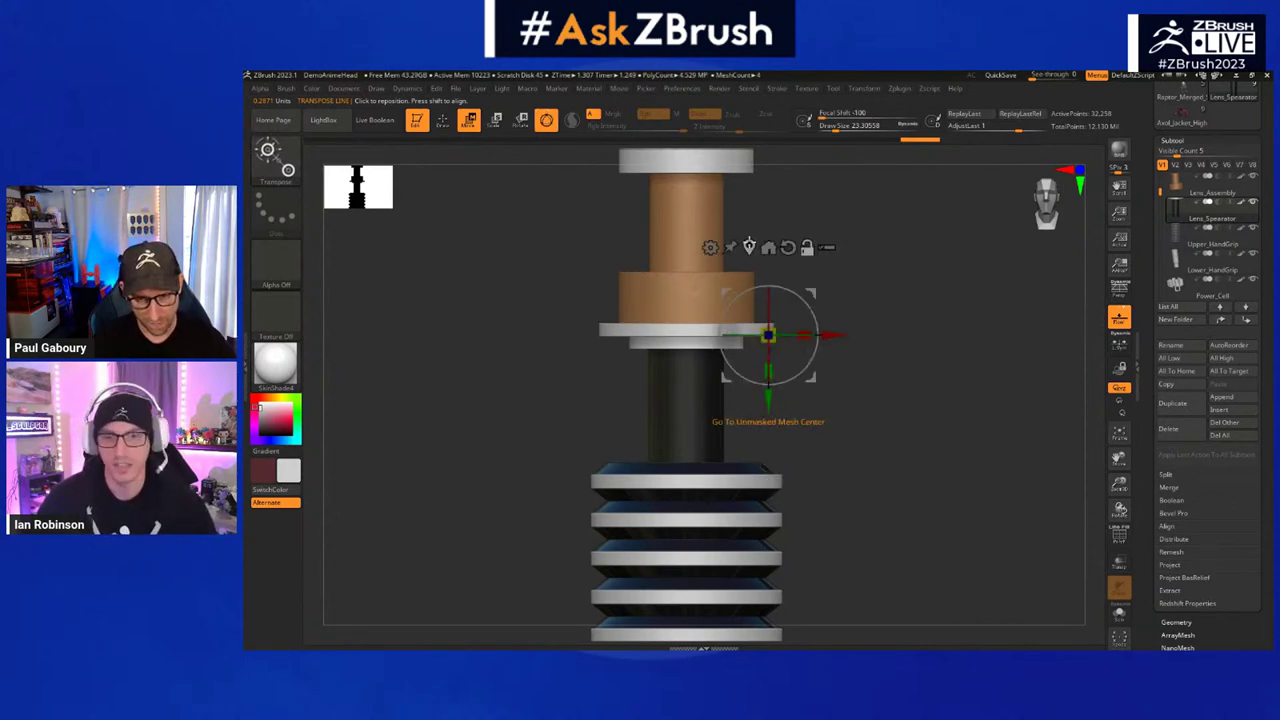
{"action": "left_click", "coordinate": [749, 247]}
{"action": "key", "text": "q"}
- Create a new bounding box subtool around the whole lightsaber hilt with Scale Master
{"action": "mouse_move", "coordinate": [920, 383]}
{"action": "right_mouse_down", "text": "ctrl"}
{"action": "mouse_move", "coordinate": [883, 314]}
{"action": "mouse_move", "coordinate": [840, 337]}
{"action": "mouse_move", "coordinate": [852, 326]}
{"action": "right_mouse_up", "text": "ctrl"}
{"action": "left_click_drag", "start_coordinate": [852, 326], "coordinate": [869, 320]}
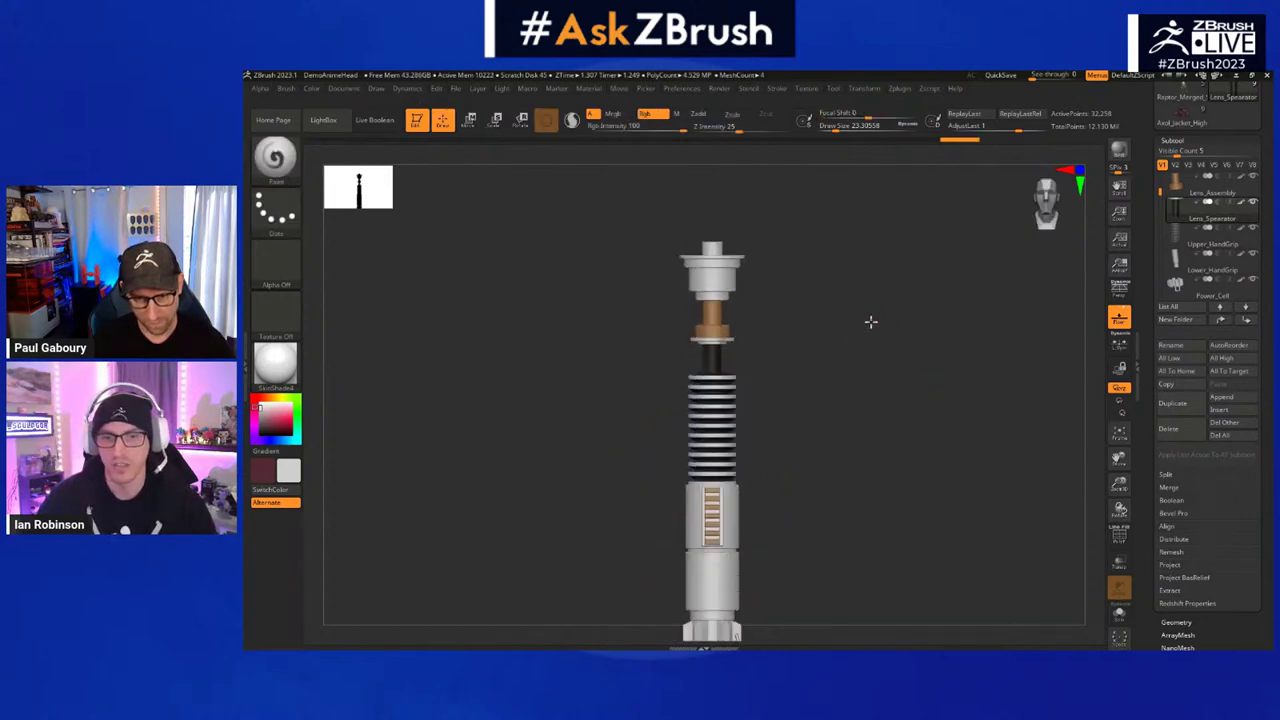
{"action": "left_click", "coordinate": [900, 90]}
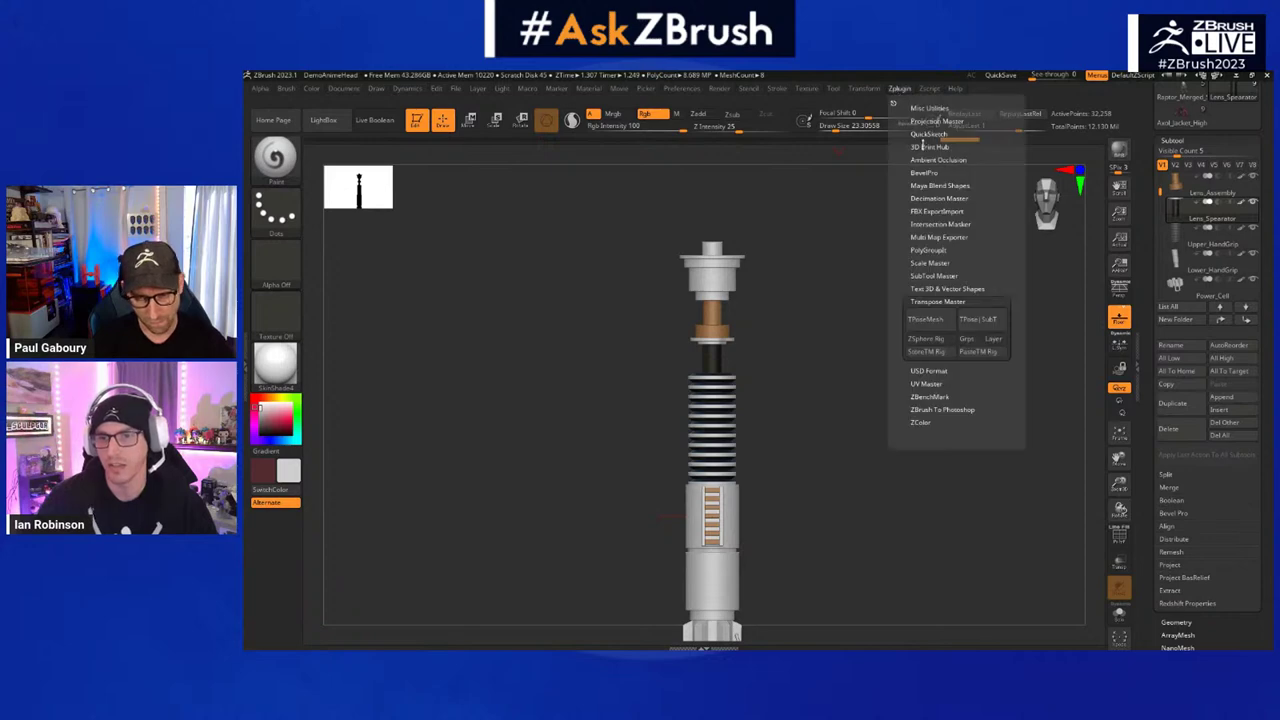
{"action": "left_click", "coordinate": [931, 262]}
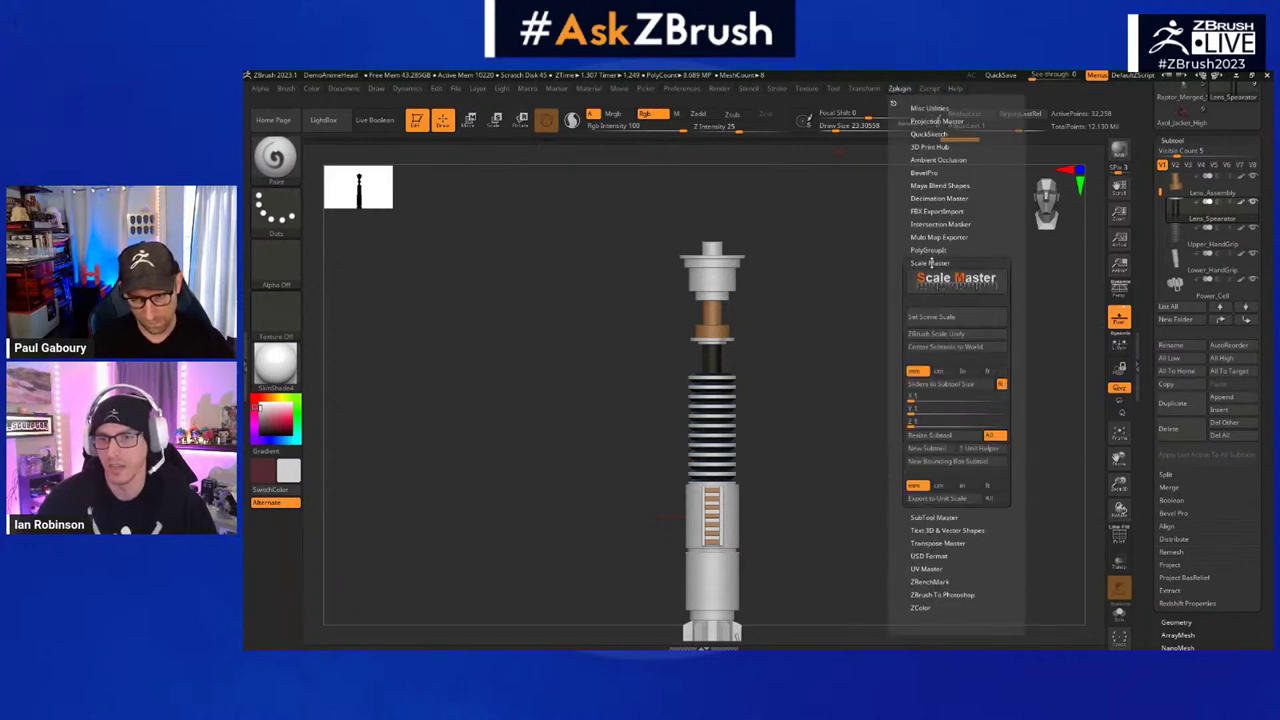
{"action": "left_click", "coordinate": [948, 462]}
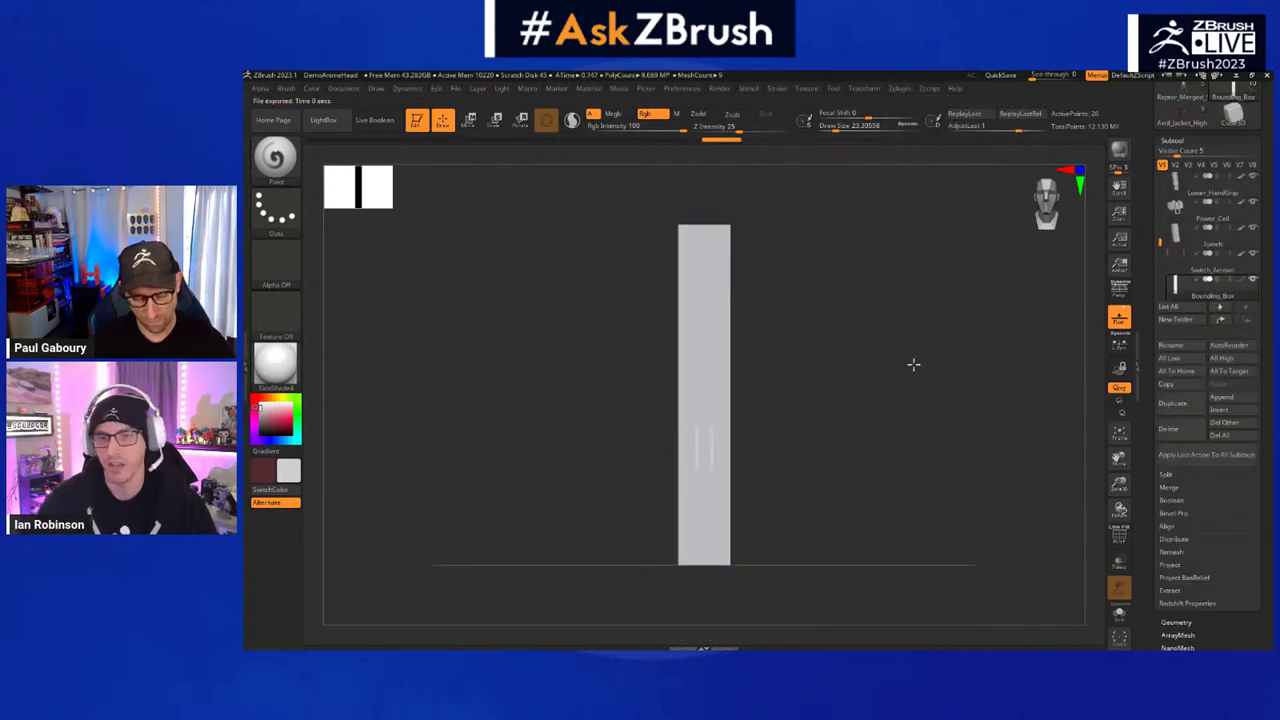
- Turn on PolyFrame, inspect the bounding box from an angle and return to a straight-on view
{"action": "left_click_drag", "start_coordinate": [926, 366], "coordinate": [856, 371]}
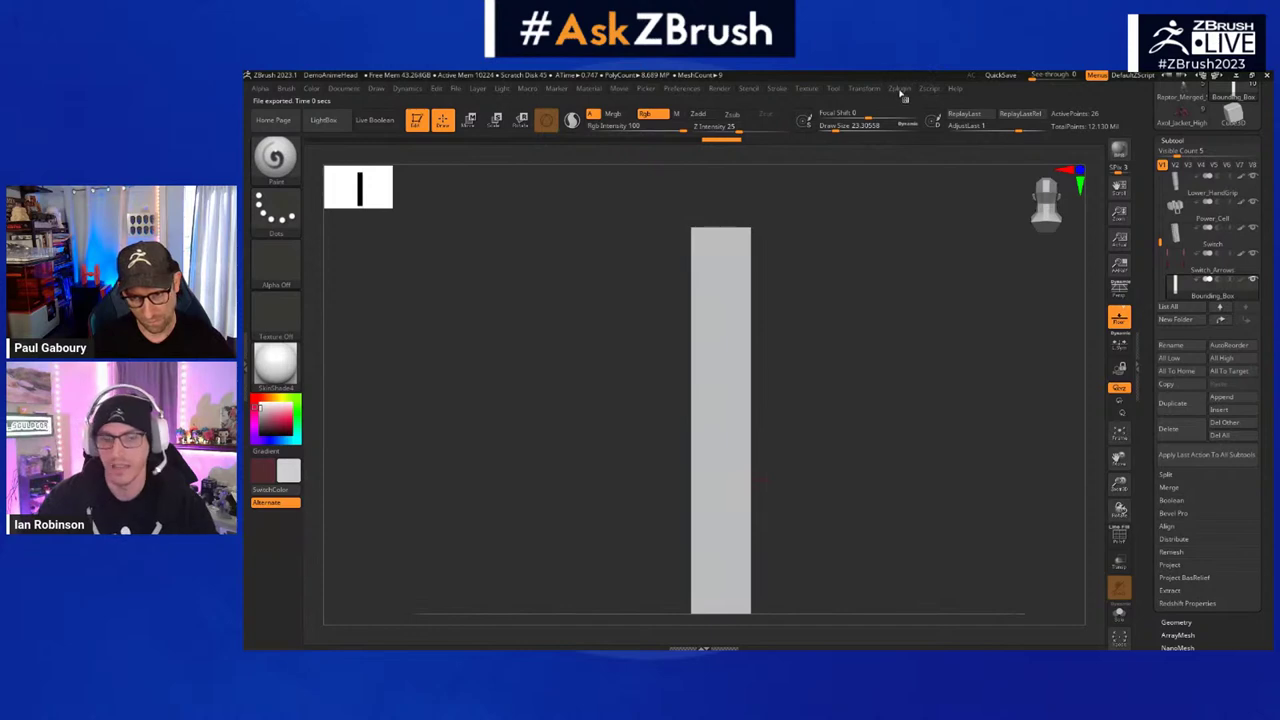
{"action": "key", "text": "shift+f"}
{"action": "left_click_drag", "start_coordinate": [918, 326], "coordinate": [780, 318]}
{"action": "left_click_drag", "start_coordinate": [823, 278], "coordinate": [713, 300]}
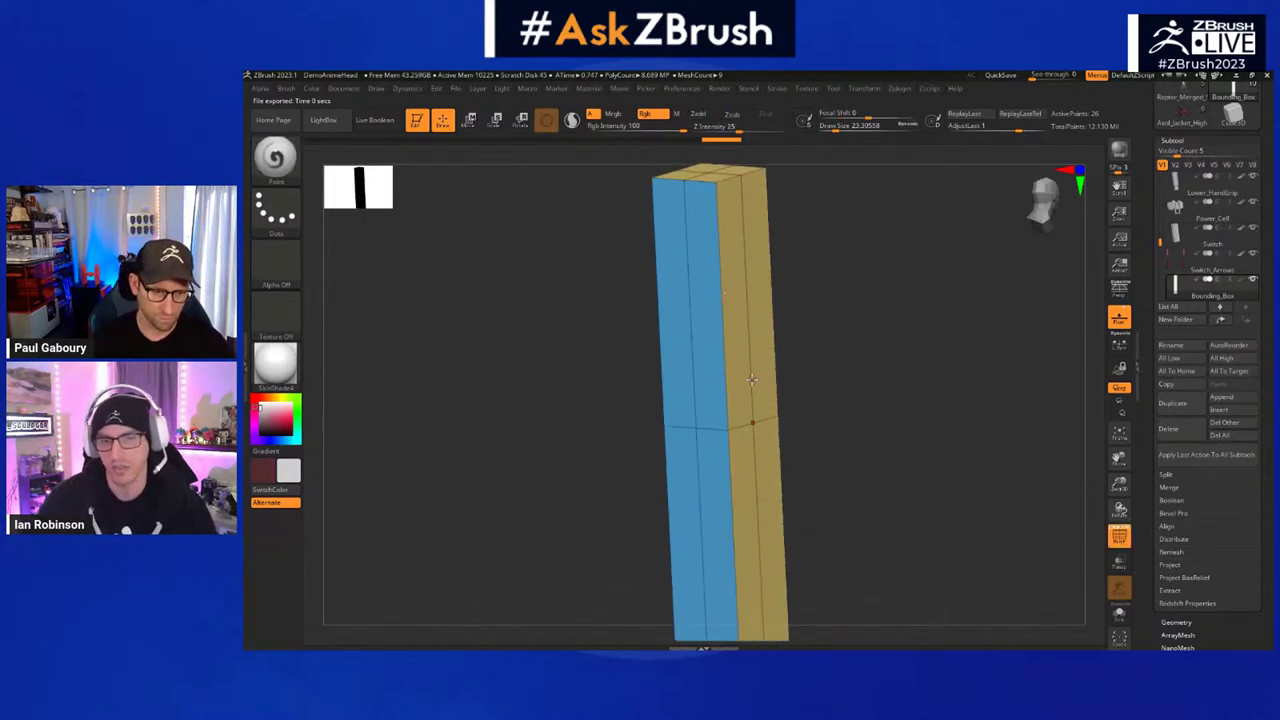
{"action": "left_click_drag", "start_coordinate": [791, 343], "coordinate": [774, 314], "text": "shift"}
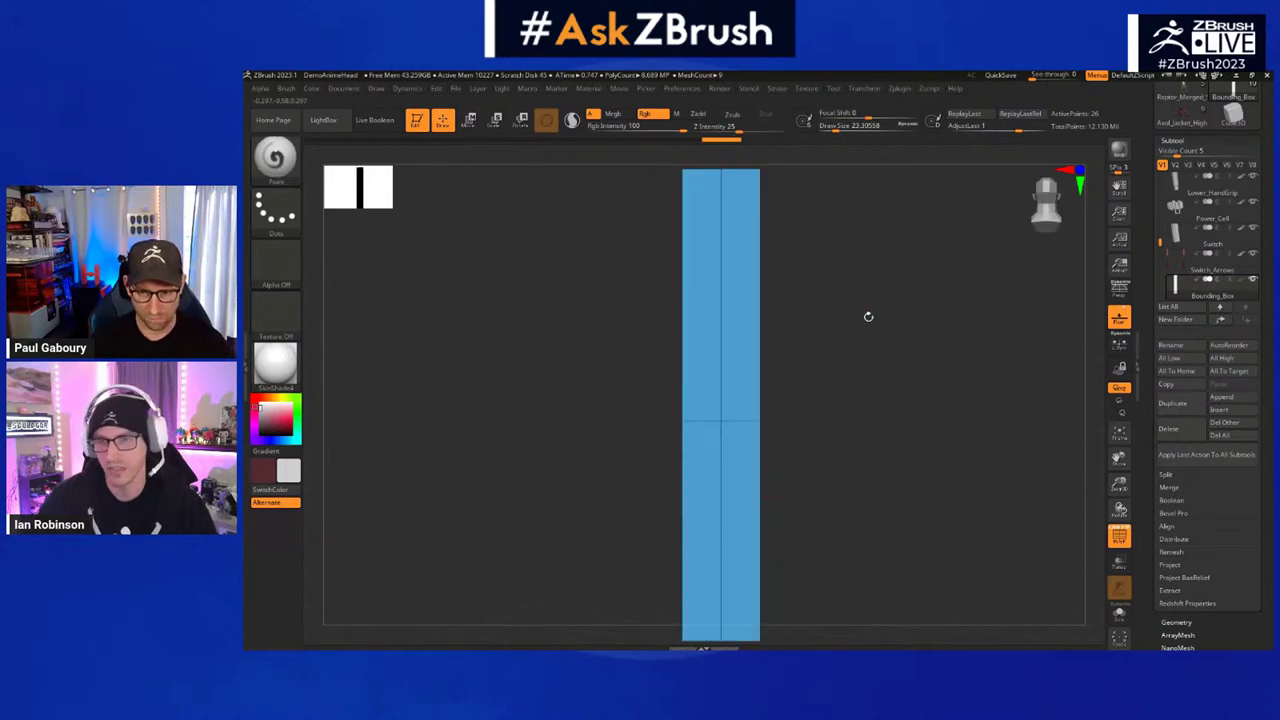
- Set the scene scale from the bounding box to 0.60 x 3.82 x 0.66 mm
{"action": "left_click", "coordinate": [904, 91]}
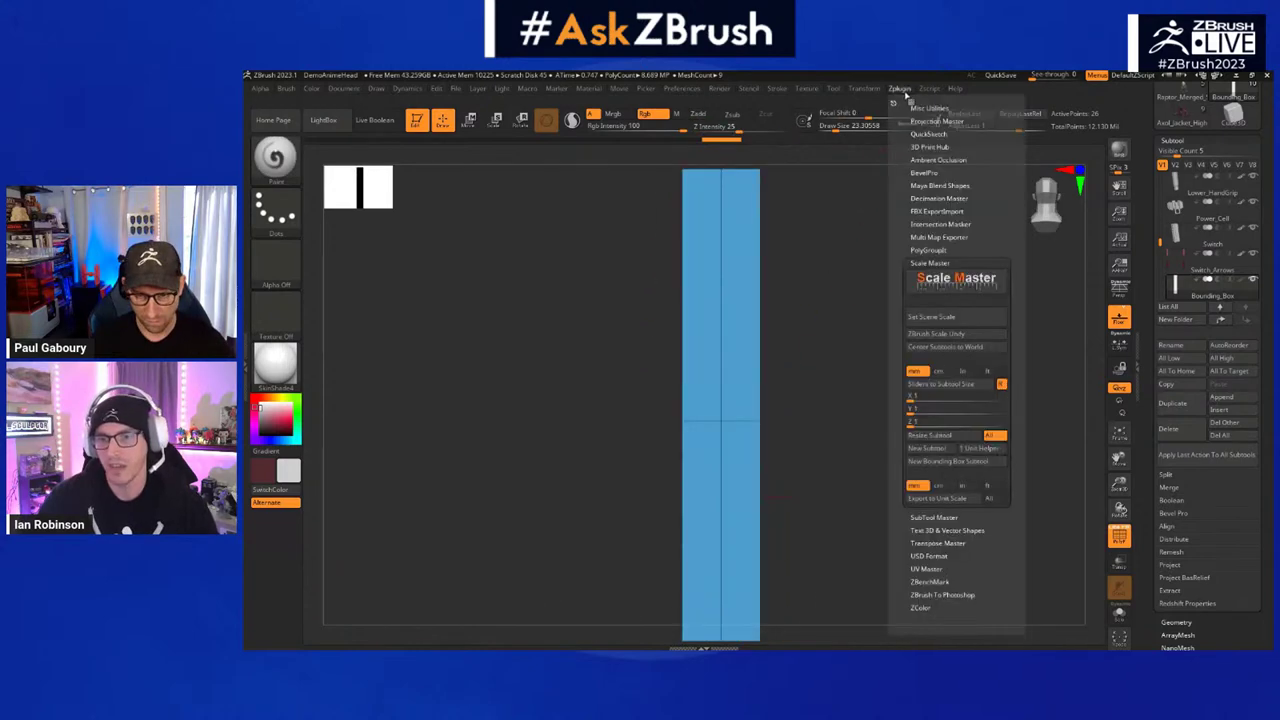
{"action": "left_click", "coordinate": [928, 318]}
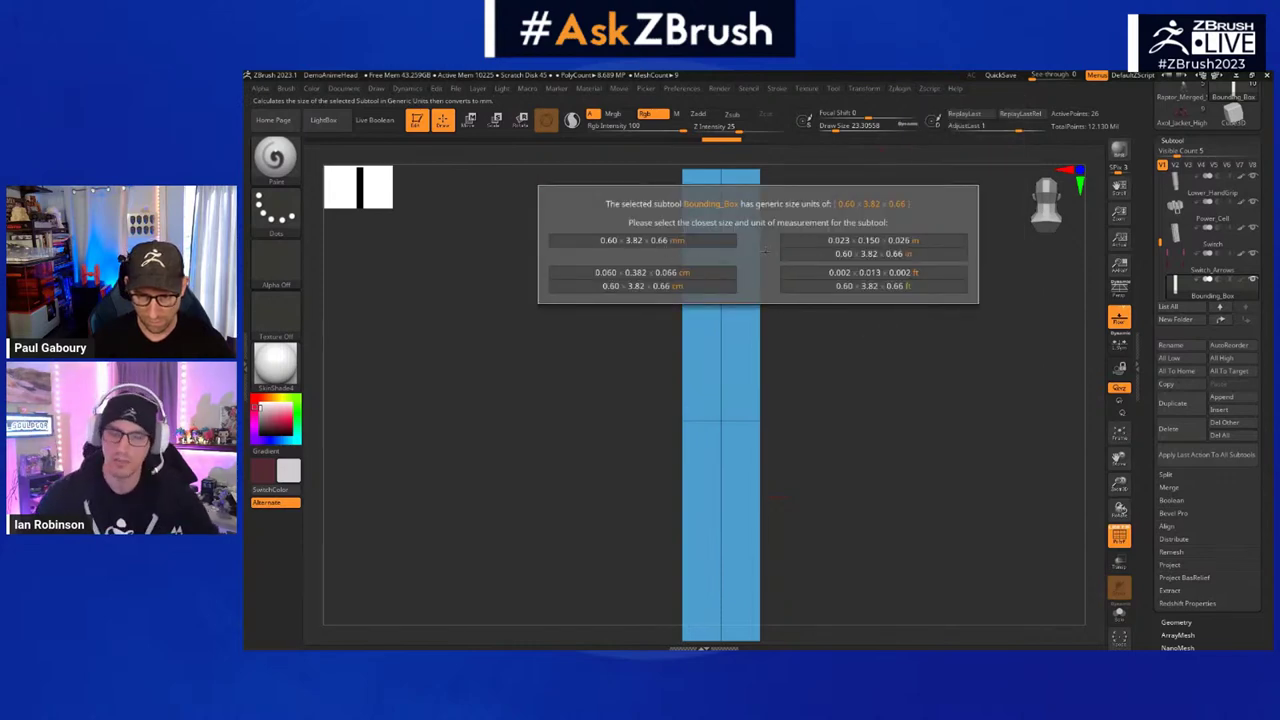
{"action": "left_click", "coordinate": [691, 243]}
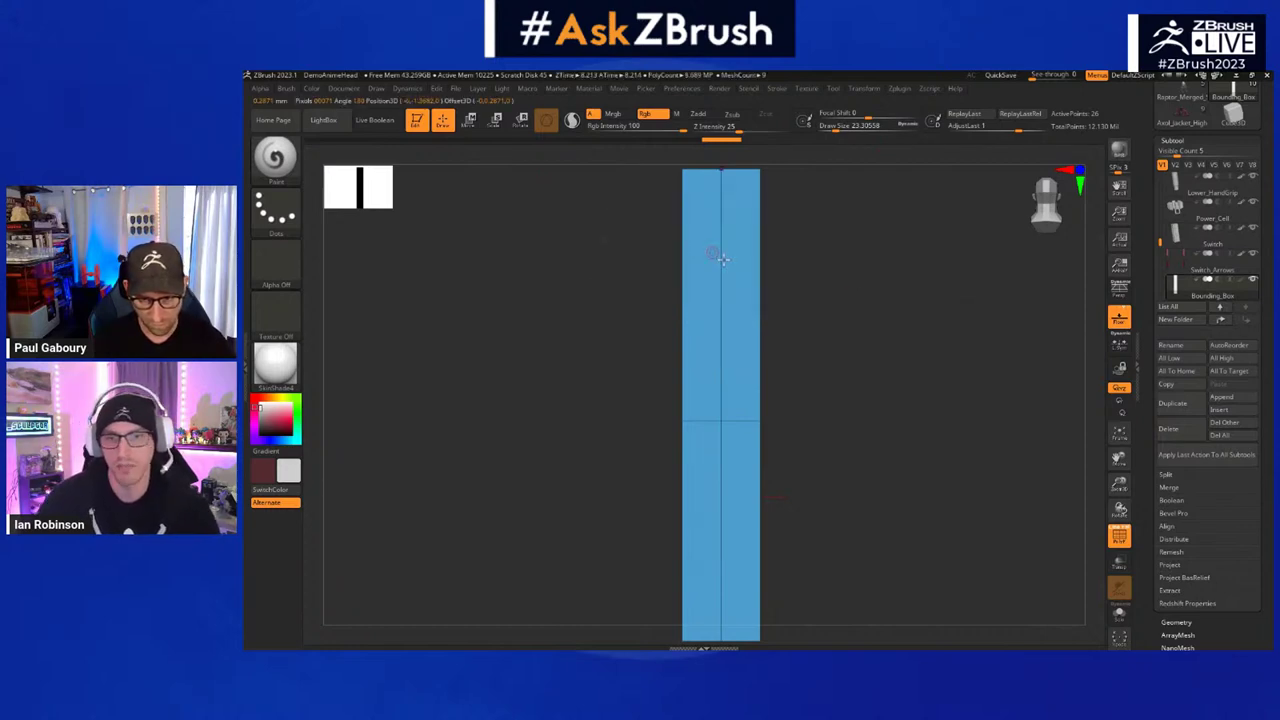
- Dock the Zplugin palette in the side tray with the Scale Master settings open
{"action": "left_click", "coordinate": [899, 89]}
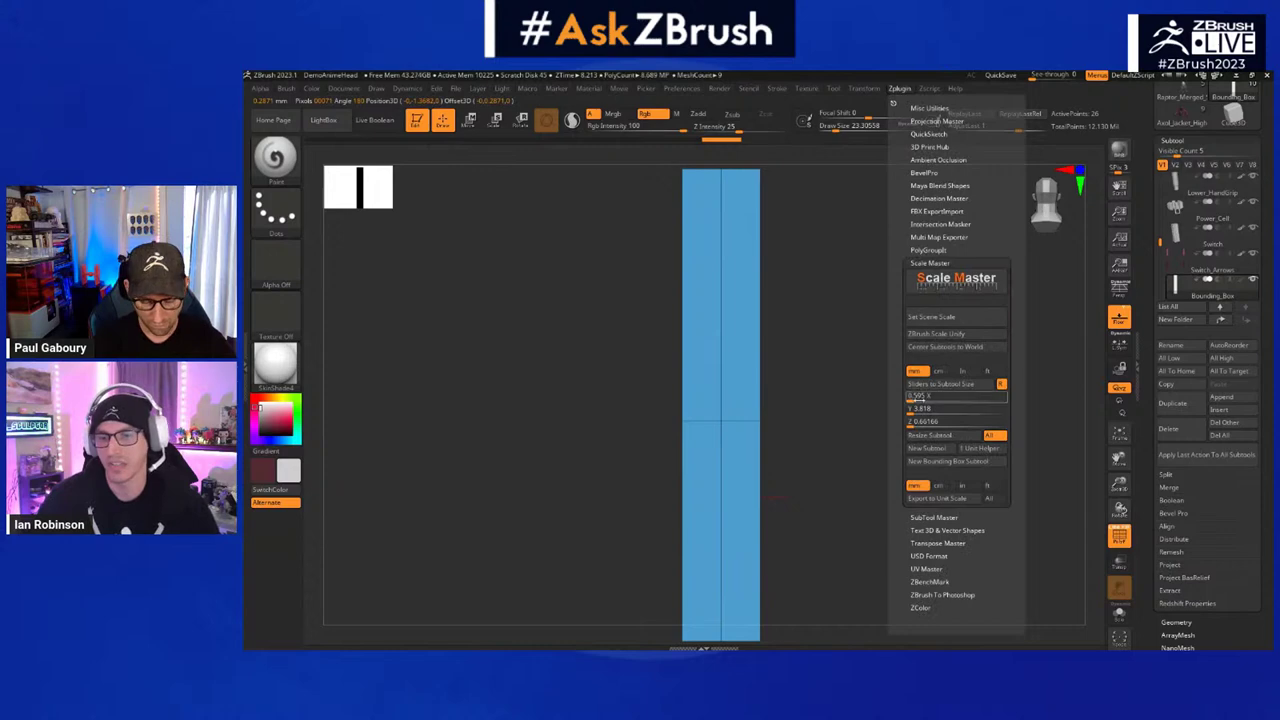
{"action": "left_click", "coordinate": [923, 409]}
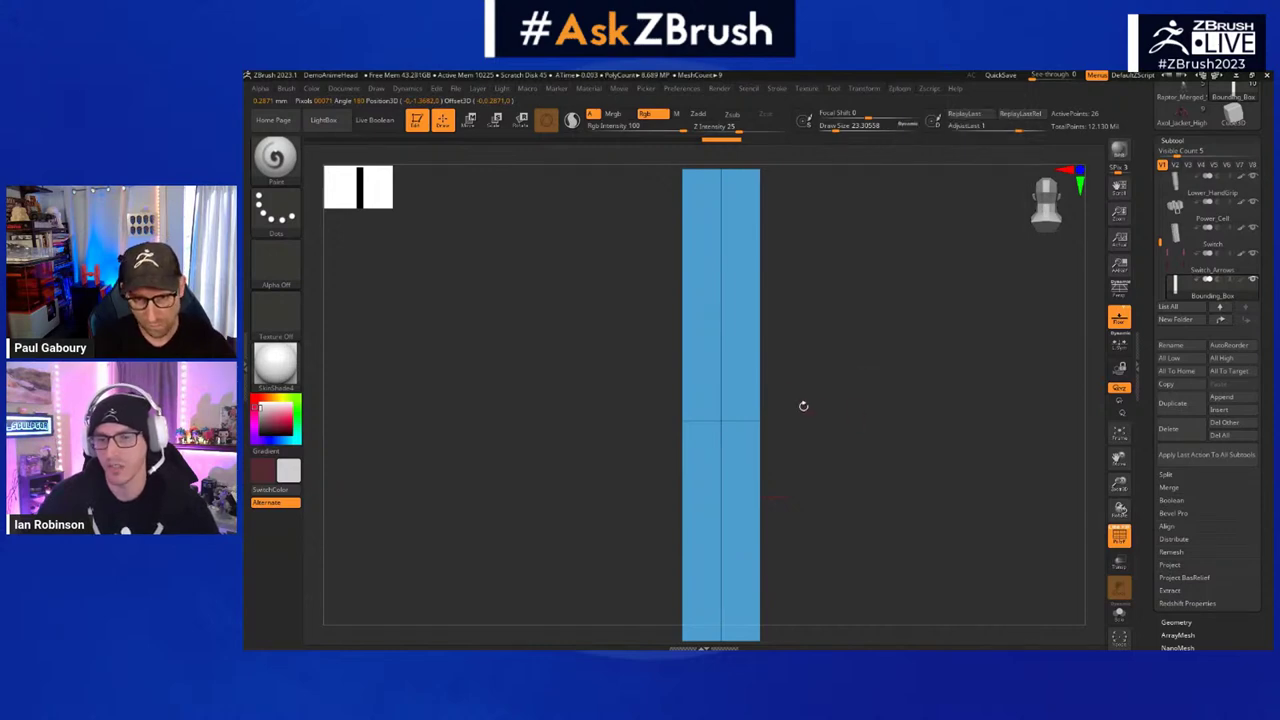
{"action": "left_click", "coordinate": [901, 92]}
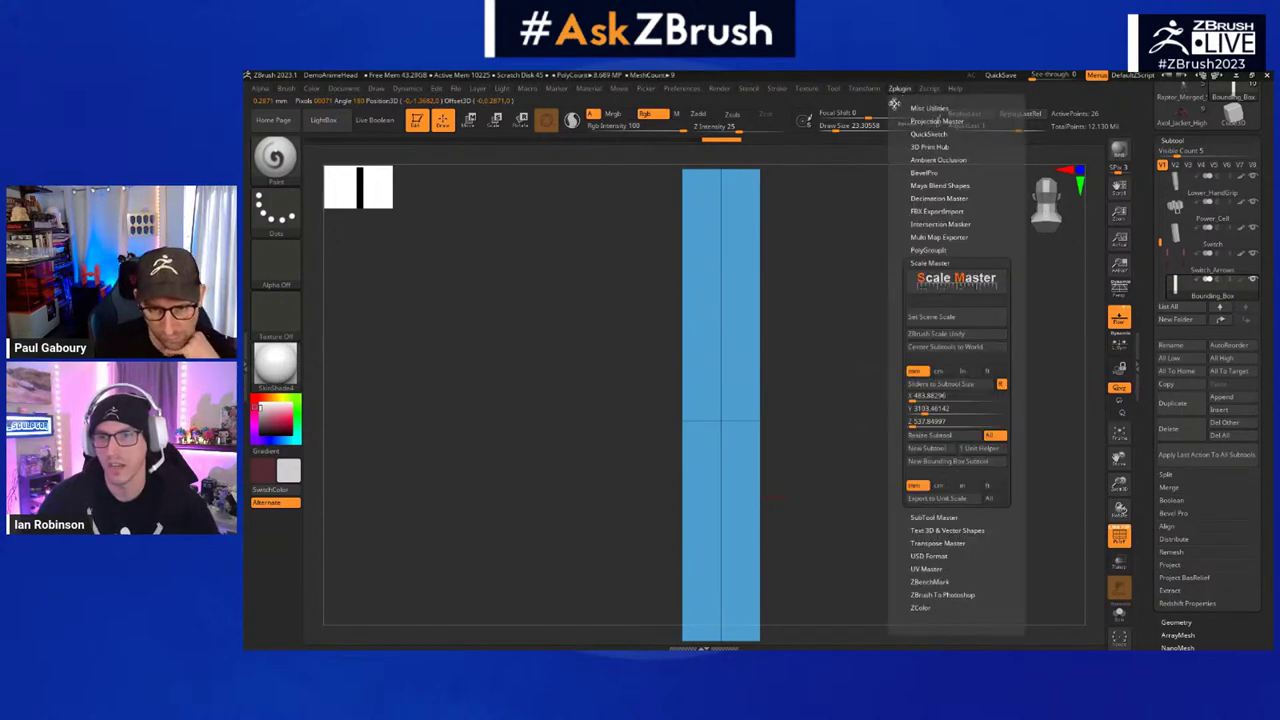
{"action": "left_click_drag", "start_coordinate": [272, 170], "coordinate": [270, 165]}
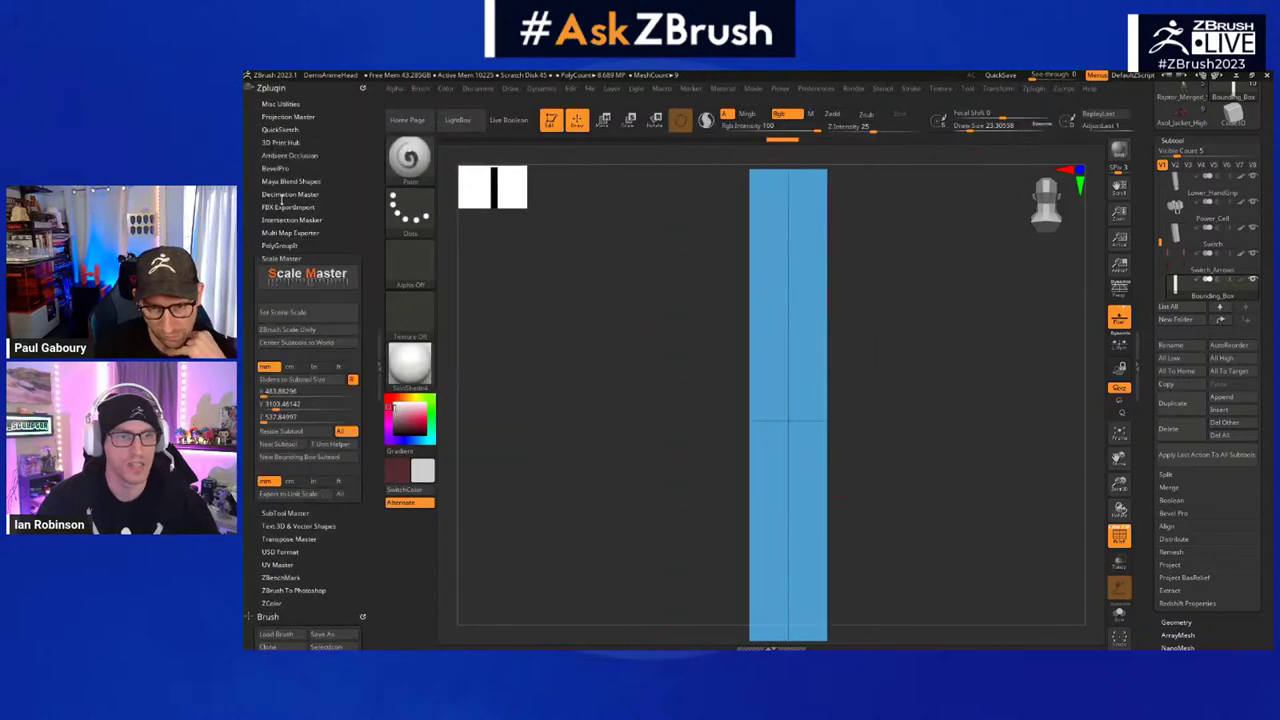
- Set the Y size to 75 mm in Scale Master and resize all subtools accordingly
{"action": "left_click", "coordinate": [295, 404]}
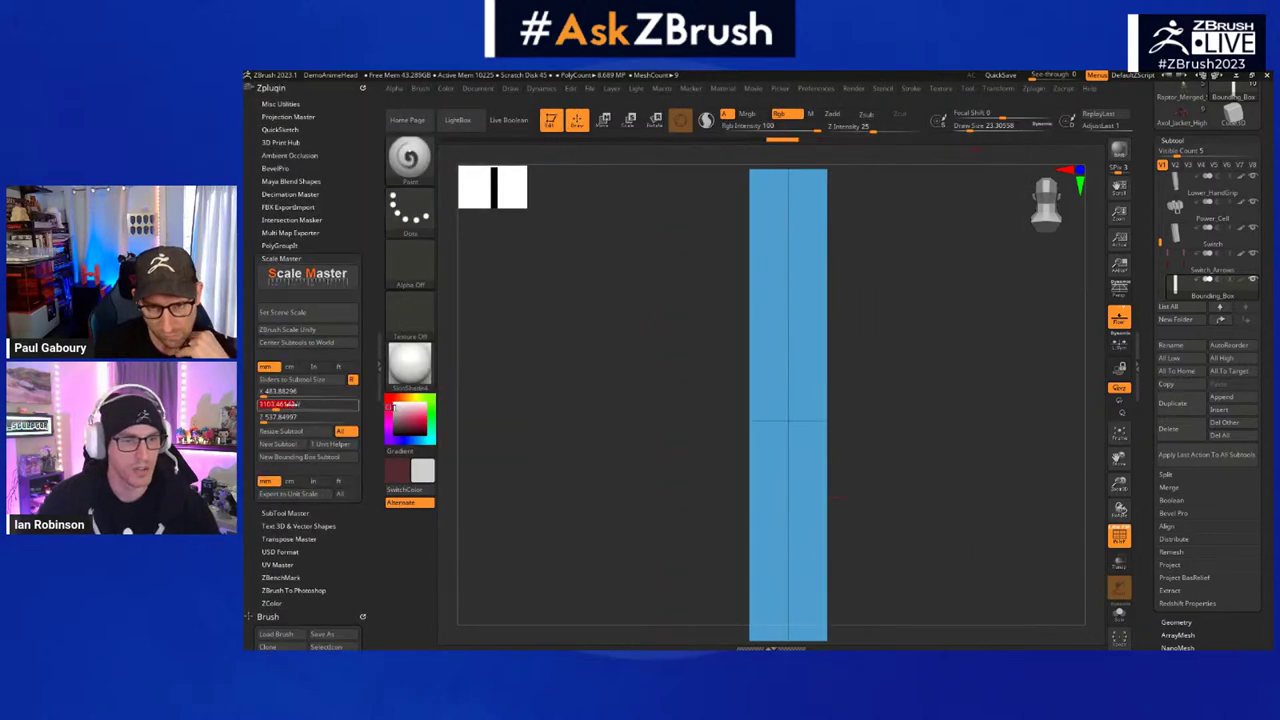
{"action": "key", "text": "Return"}
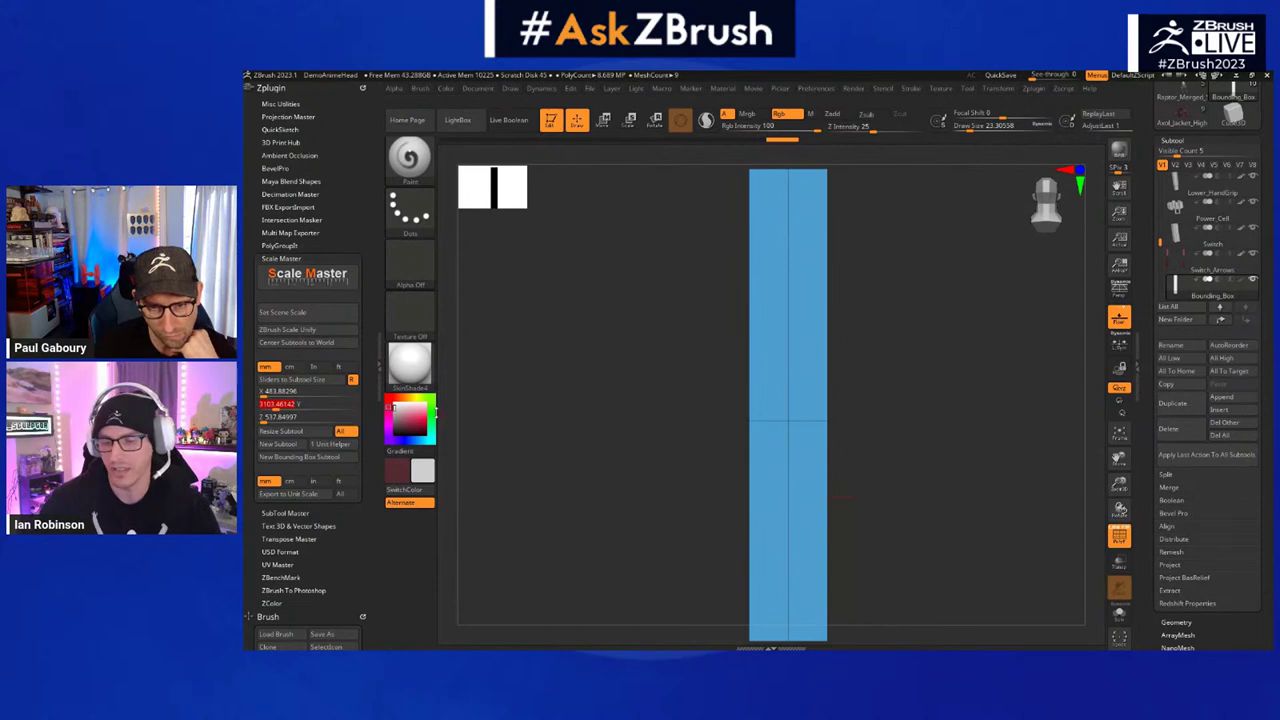
{"action": "type", "text": "25"}
{"action": "key", "text": "Return"}
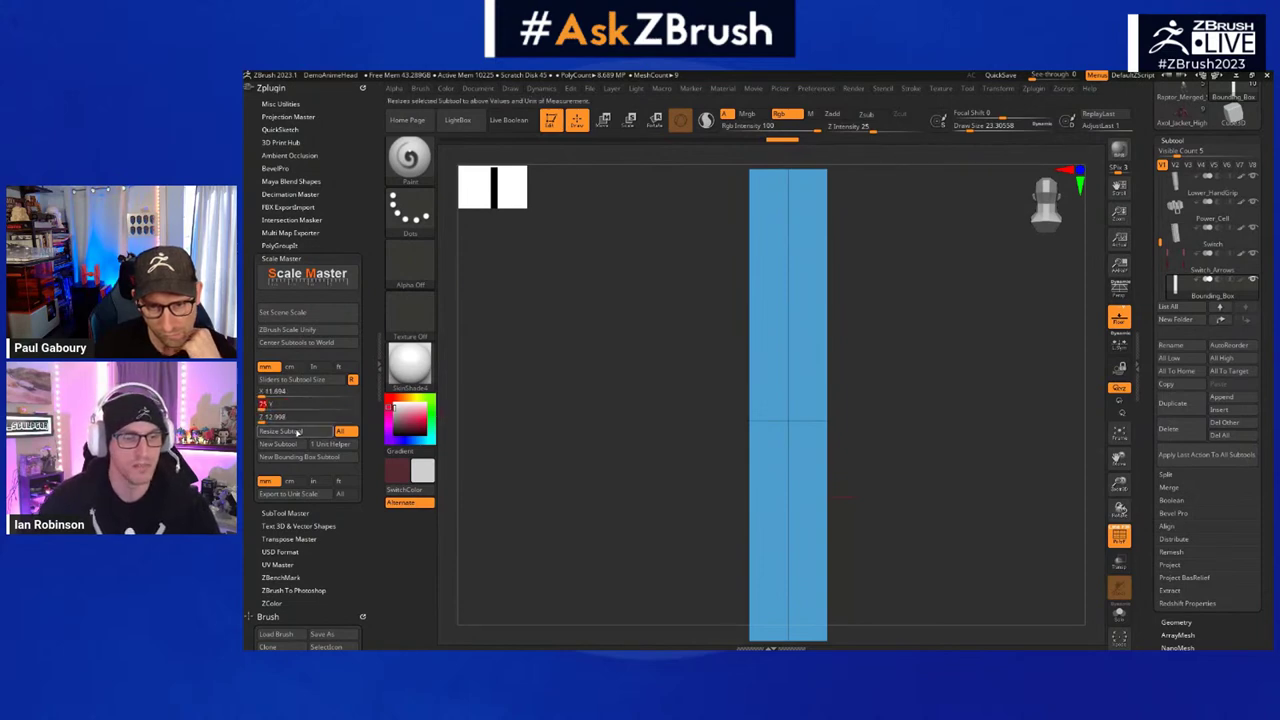
{"action": "left_click", "coordinate": [321, 433]}
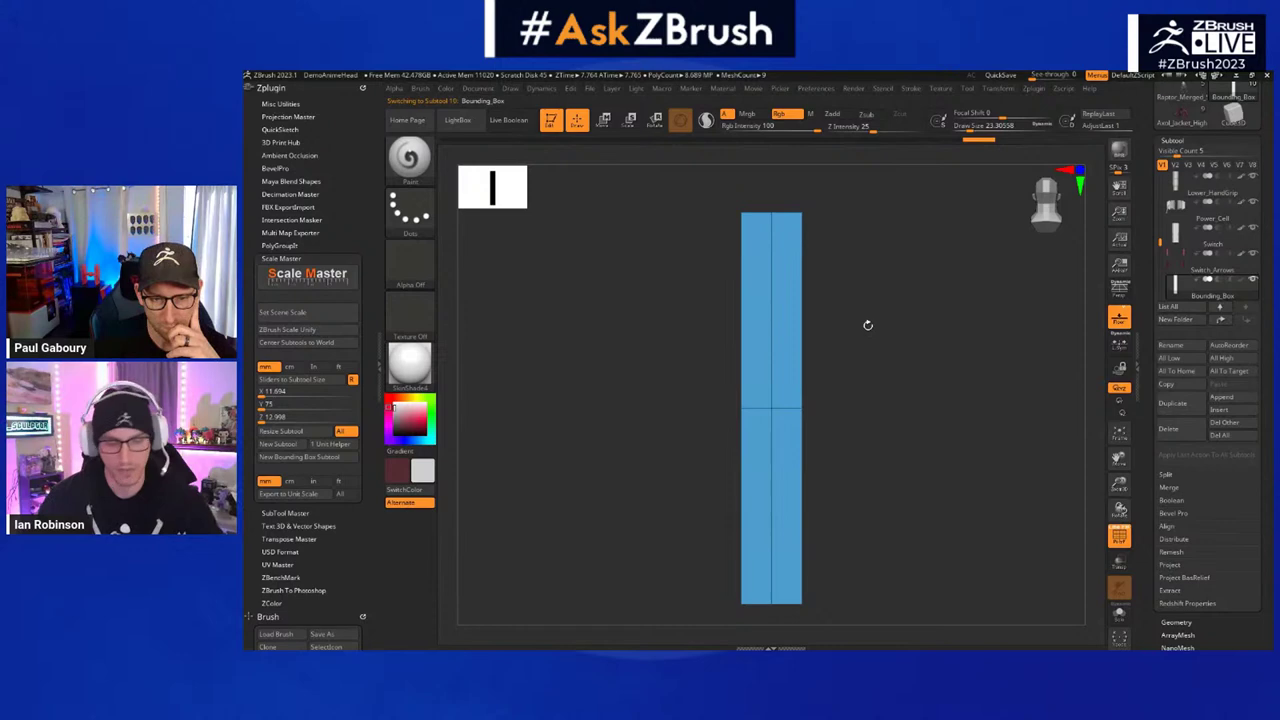
- Measure the full height of the bounding box with a vertical Transpose line
{"action": "key", "text": "w"}
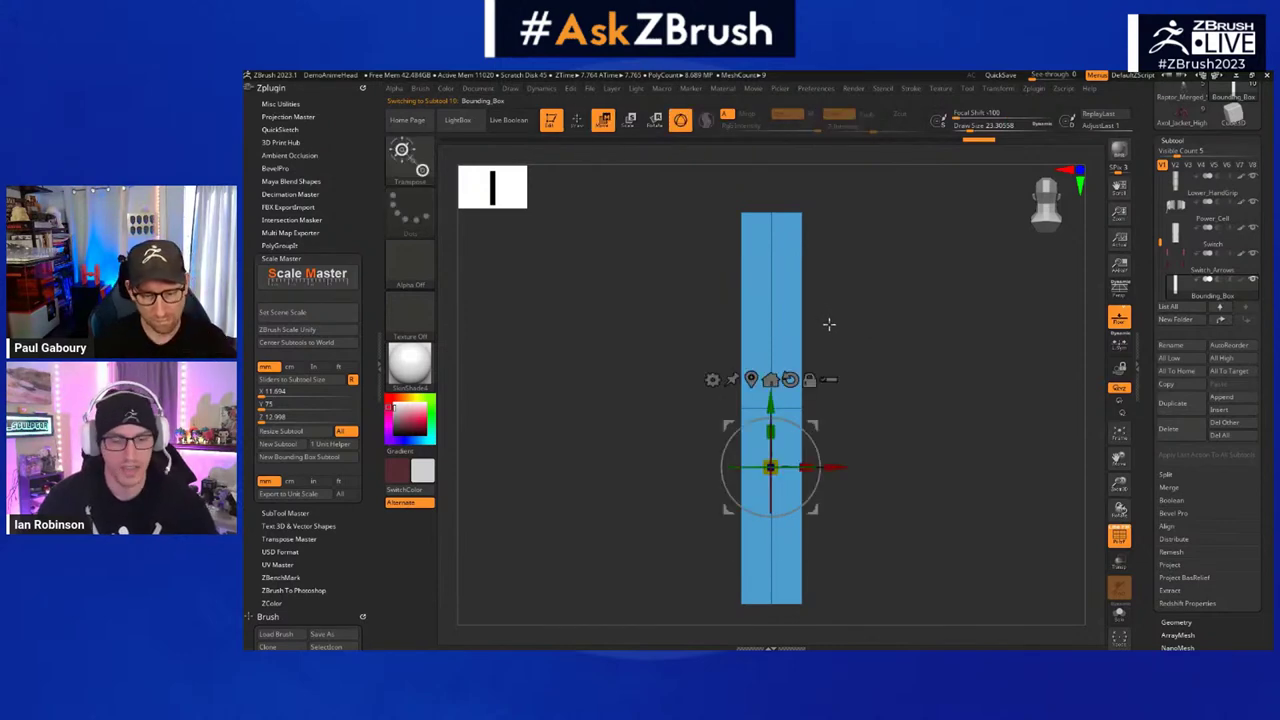
{"action": "key", "text": "y"}
{"action": "mouse_move", "coordinate": [774, 211]}
{"action": "left_mouse_down"}
{"action": "mouse_move", "coordinate": [803, 410]}
{"action": "mouse_move", "coordinate": [771, 606]}
{"action": "left_mouse_up"}
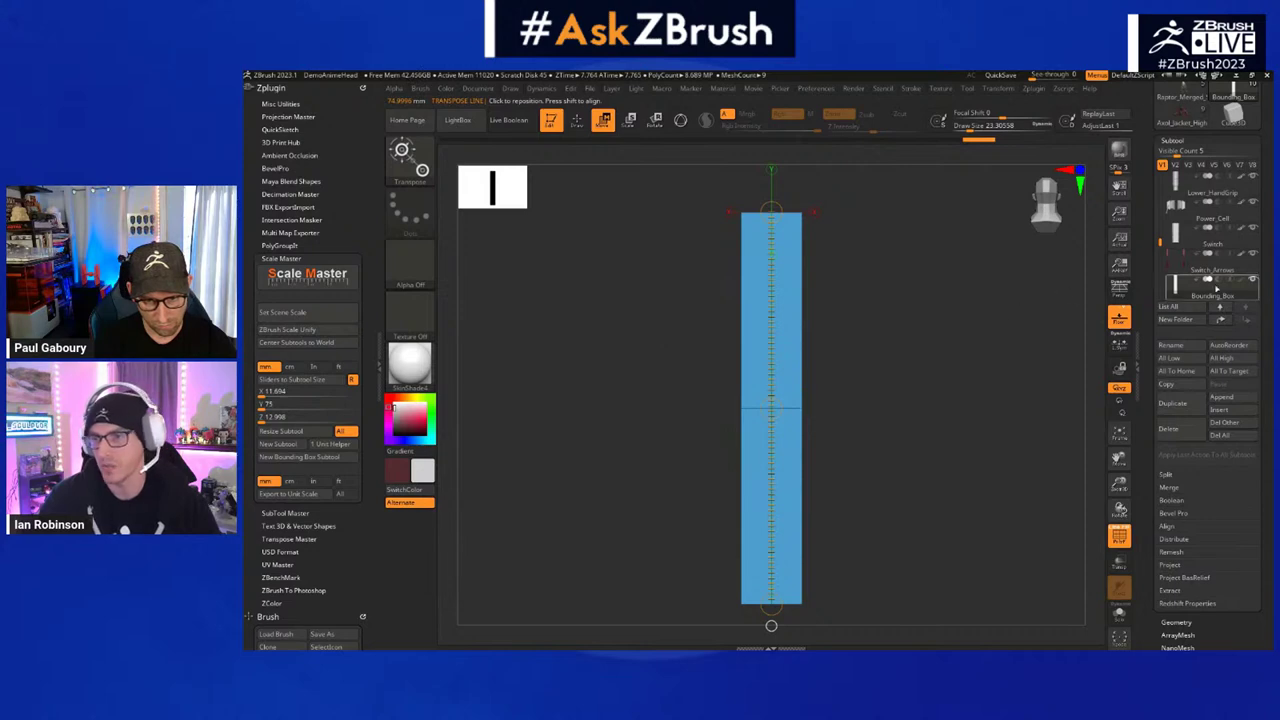
- Hide the Bounding_Box subtool and select Lens_Spearator, framing its flange and neck closely
{"action": "mouse_move", "coordinate": [1254, 281]}
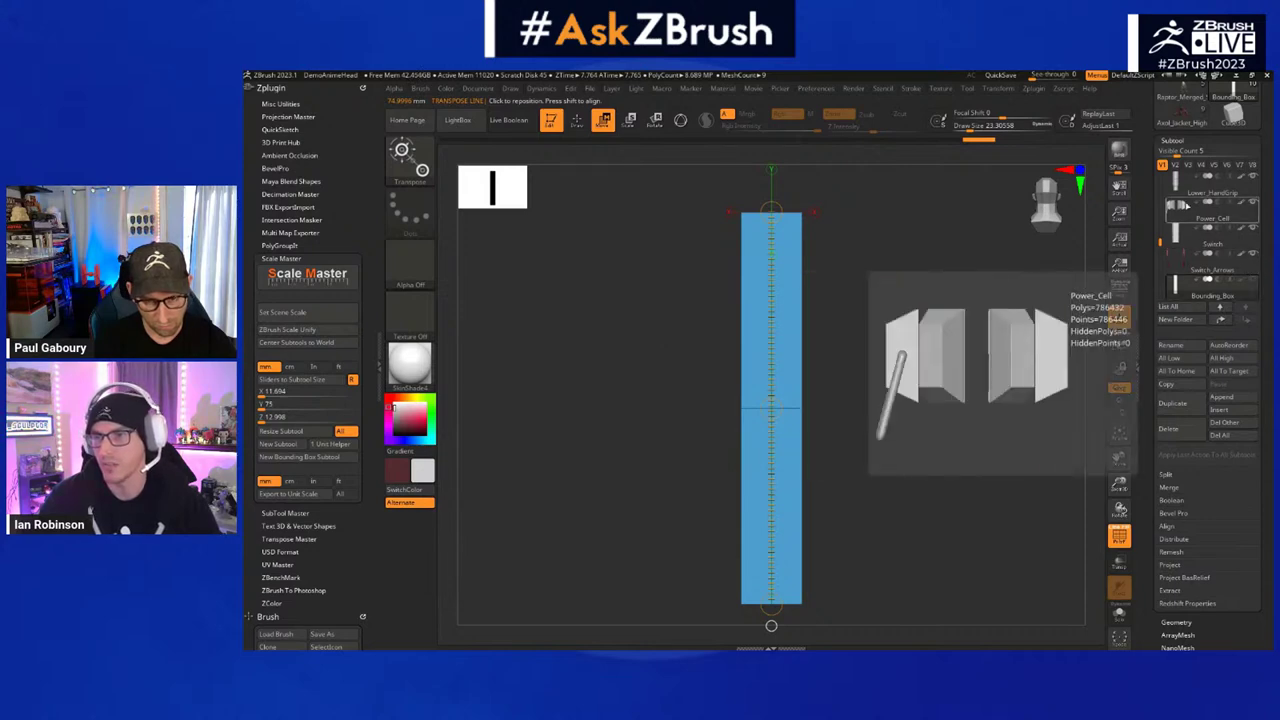
{"action": "left_click_drag", "start_coordinate": [1160, 242], "coordinate": [1150, 194]}
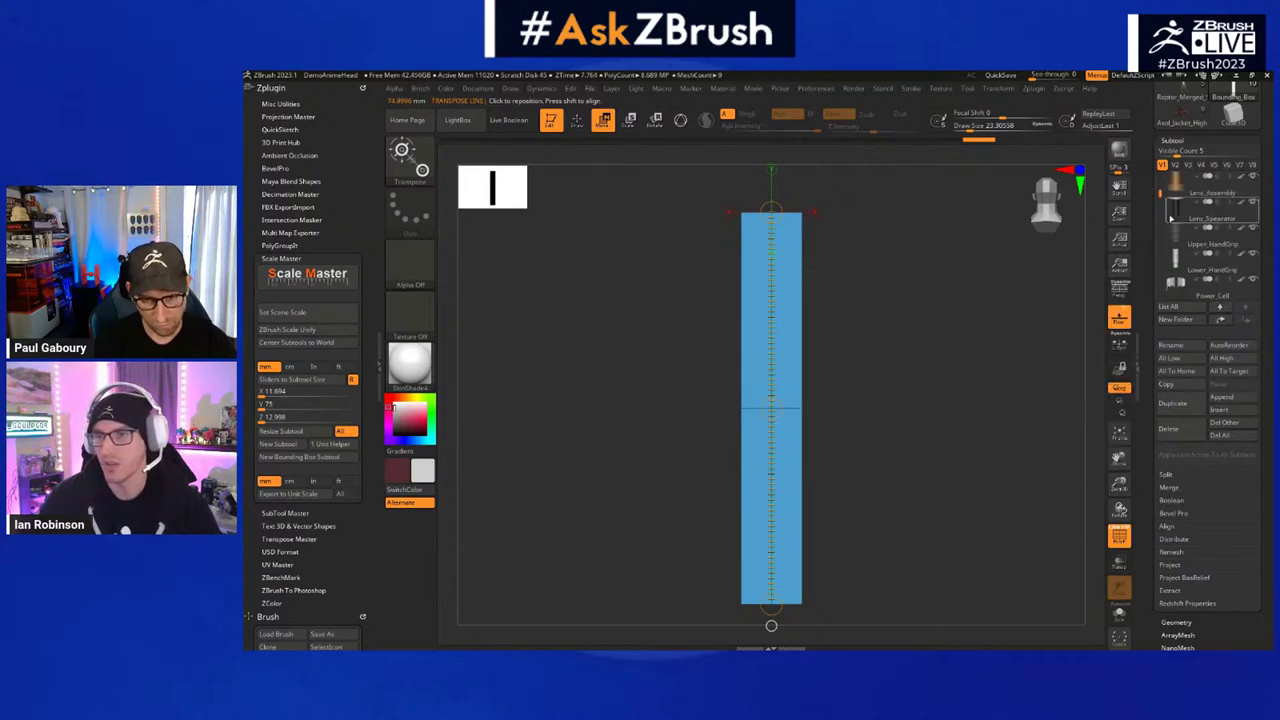
{"action": "left_click", "coordinate": [1180, 208]}
{"action": "right_click_drag", "start_coordinate": [863, 311], "coordinate": [844, 437], "text": "ctrl"}
{"action": "right_click_drag", "start_coordinate": [844, 437], "coordinate": [800, 249], "text": "alt"}
{"action": "right_click_drag", "start_coordinate": [737, 375], "coordinate": [787, 352], "text": "ctrl"}
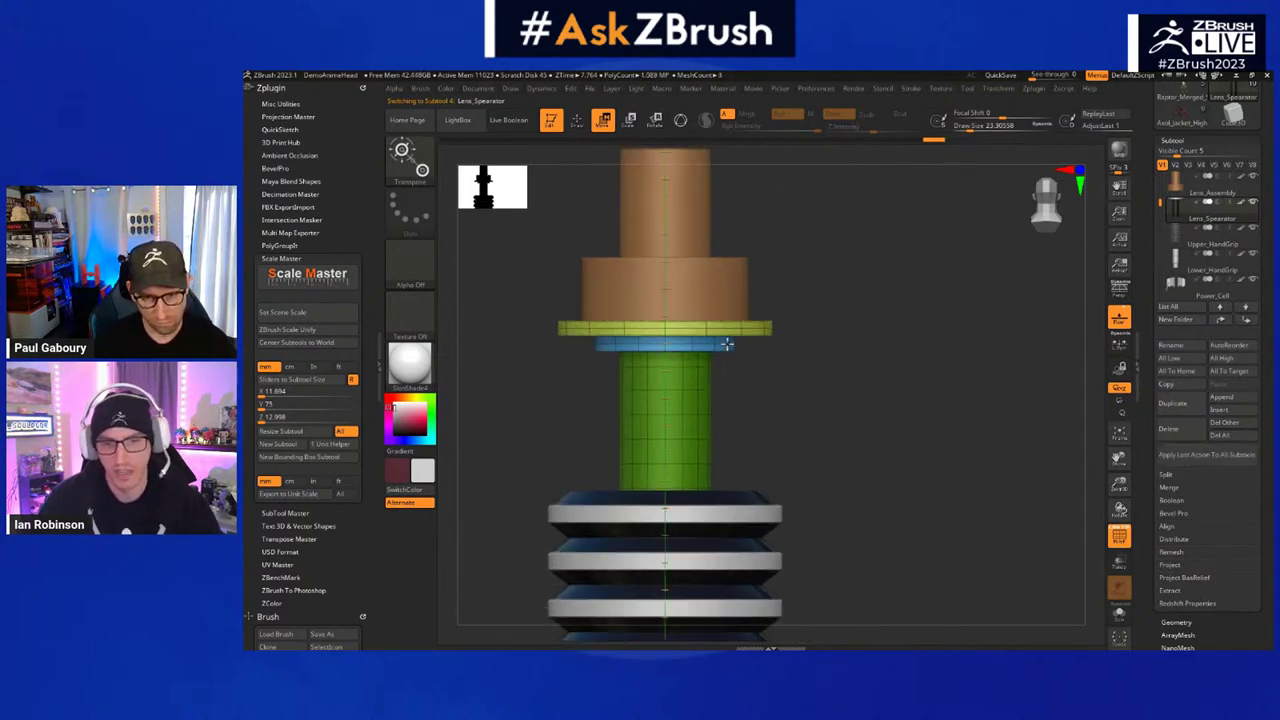
- Make Upper_HandGrip the active subtool, with the gap below the Lens_Spearator flange framed
{"action": "left_click_drag", "start_coordinate": [780, 369], "coordinate": [780, 267], "text": "alt"}
{"action": "left_click", "coordinate": [757, 530], "text": "alt"}
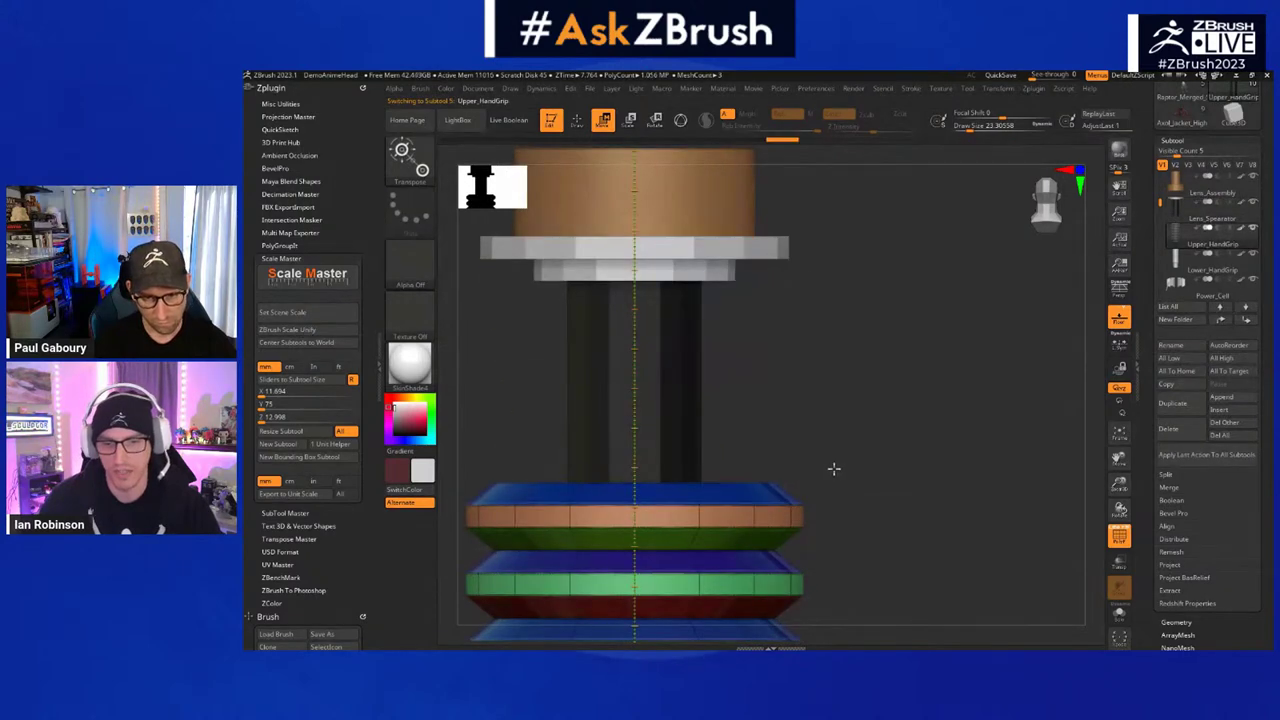
{"action": "left_click_drag", "start_coordinate": [829, 457], "coordinate": [878, 446], "text": "alt"}
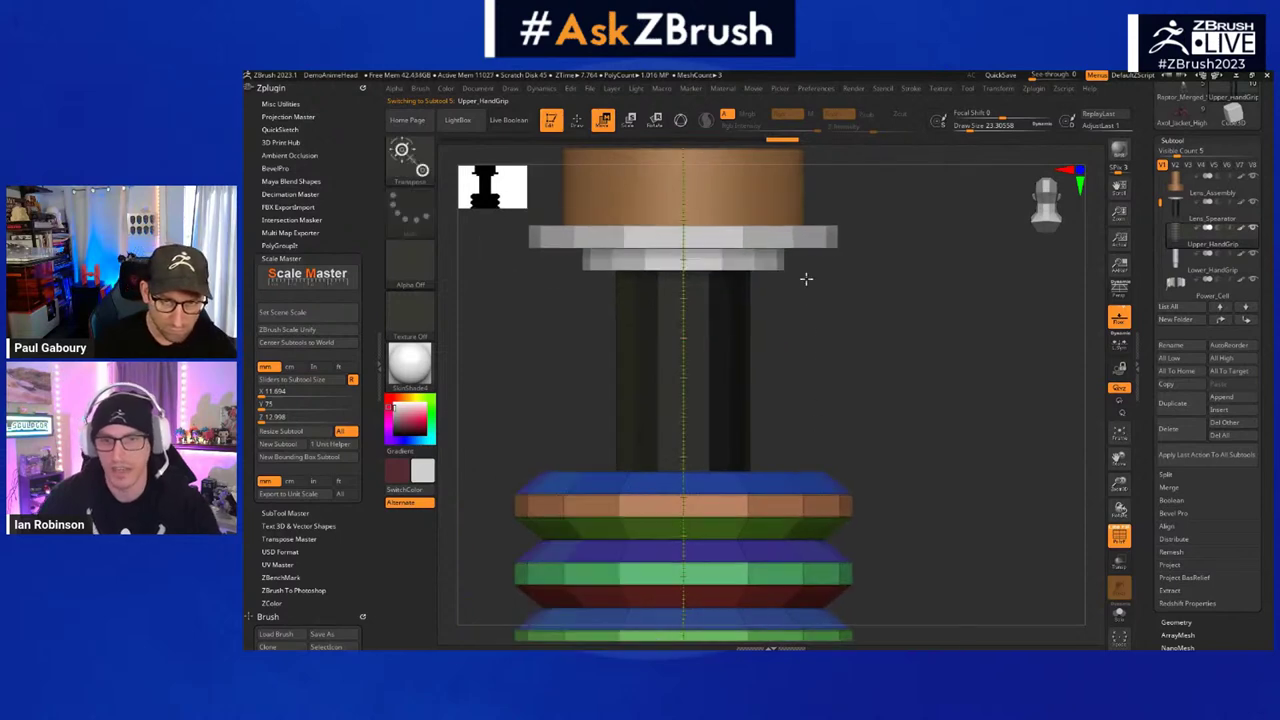
- Make Lens_Spearator active and measure the gap from its flange down to the Upper_HandGrip with a vertical Transpose line
{"action": "left_click", "coordinate": [795, 249], "text": "alt"}
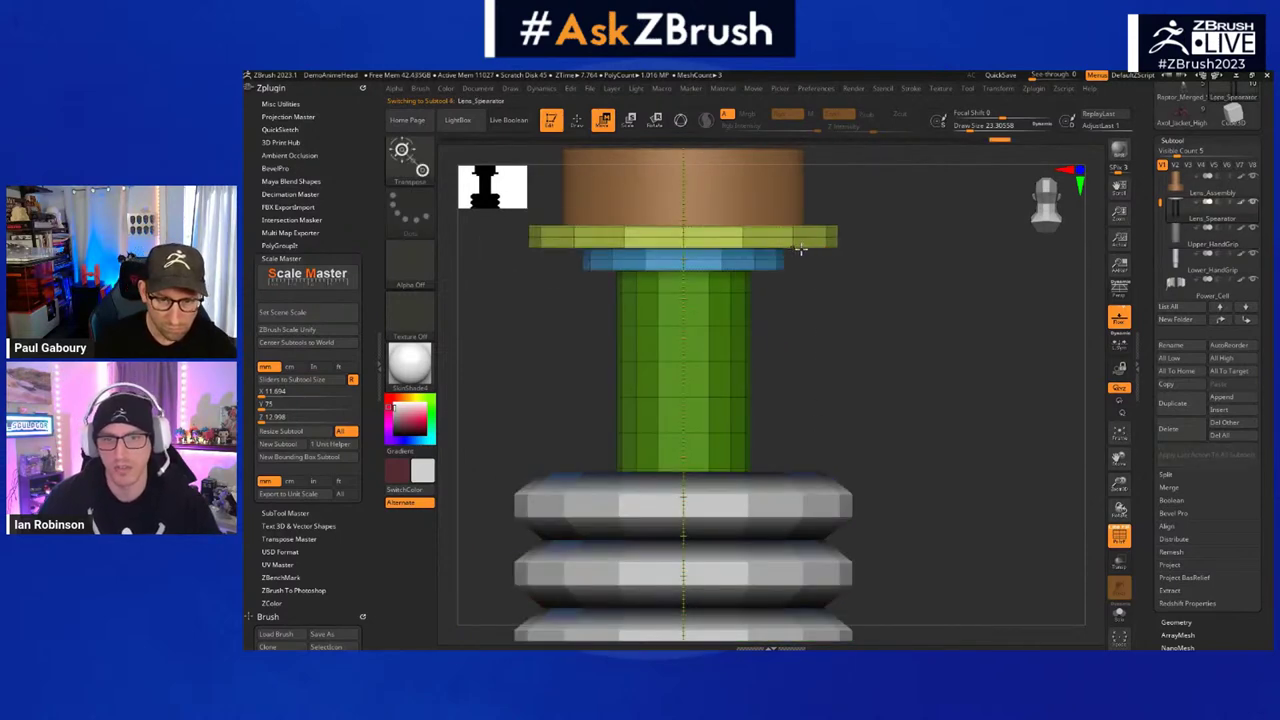
{"action": "left_click_drag", "start_coordinate": [792, 250], "coordinate": [791, 472]}
{"action": "left_click", "coordinate": [792, 472]}
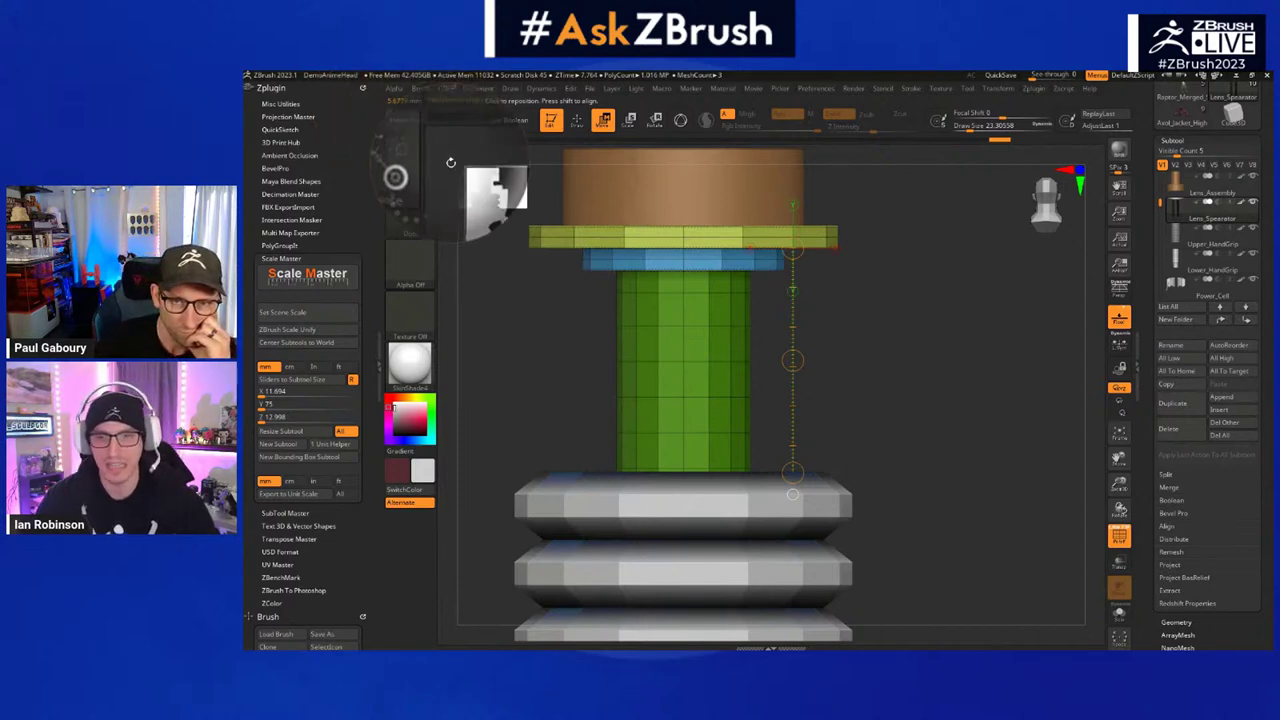
{"action": "right_click_drag", "start_coordinate": [900, 397], "coordinate": [857, 430], "text": "ctrl"}
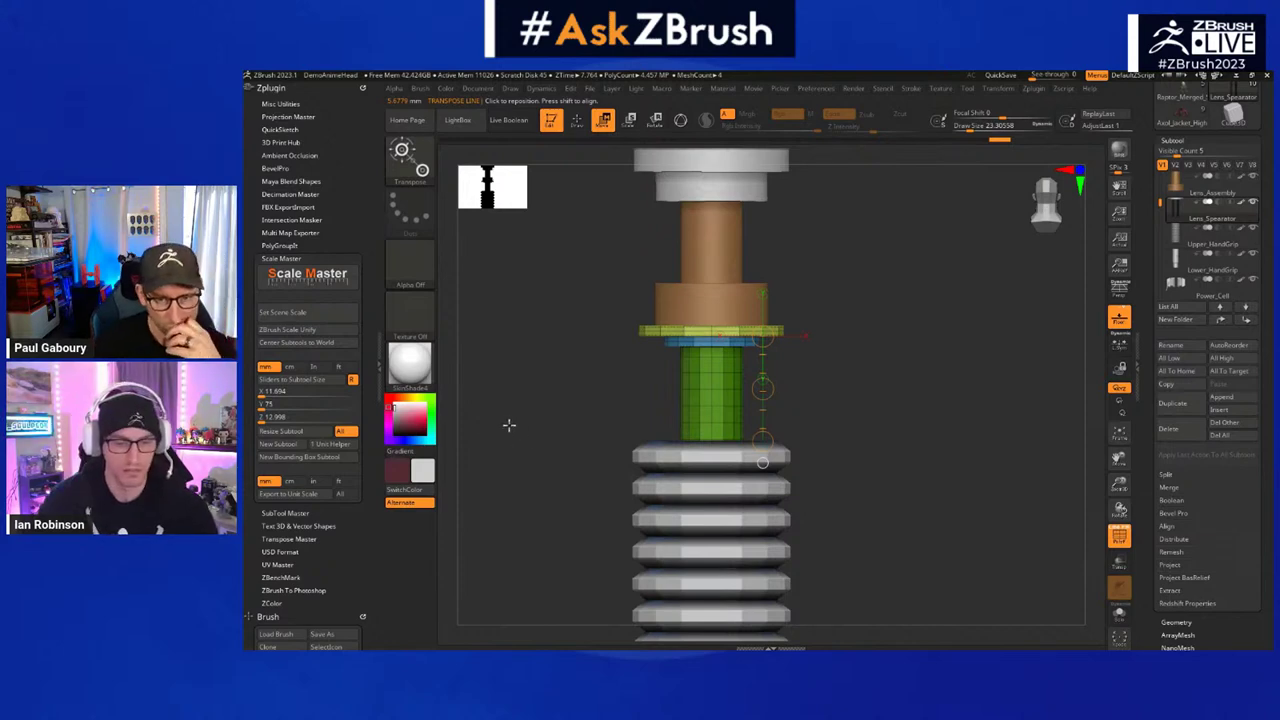
- Put the Transpose line away, return to Draw mode and make Upper_HandGrip the active subtool
{"action": "key", "text": "y"}
{"action": "mouse_move", "coordinate": [838, 422]}
{"action": "left_mouse_down"}
{"action": "mouse_move", "coordinate": [857, 377]}
{"action": "mouse_move", "coordinate": [840, 443]}
{"action": "left_mouse_up"}
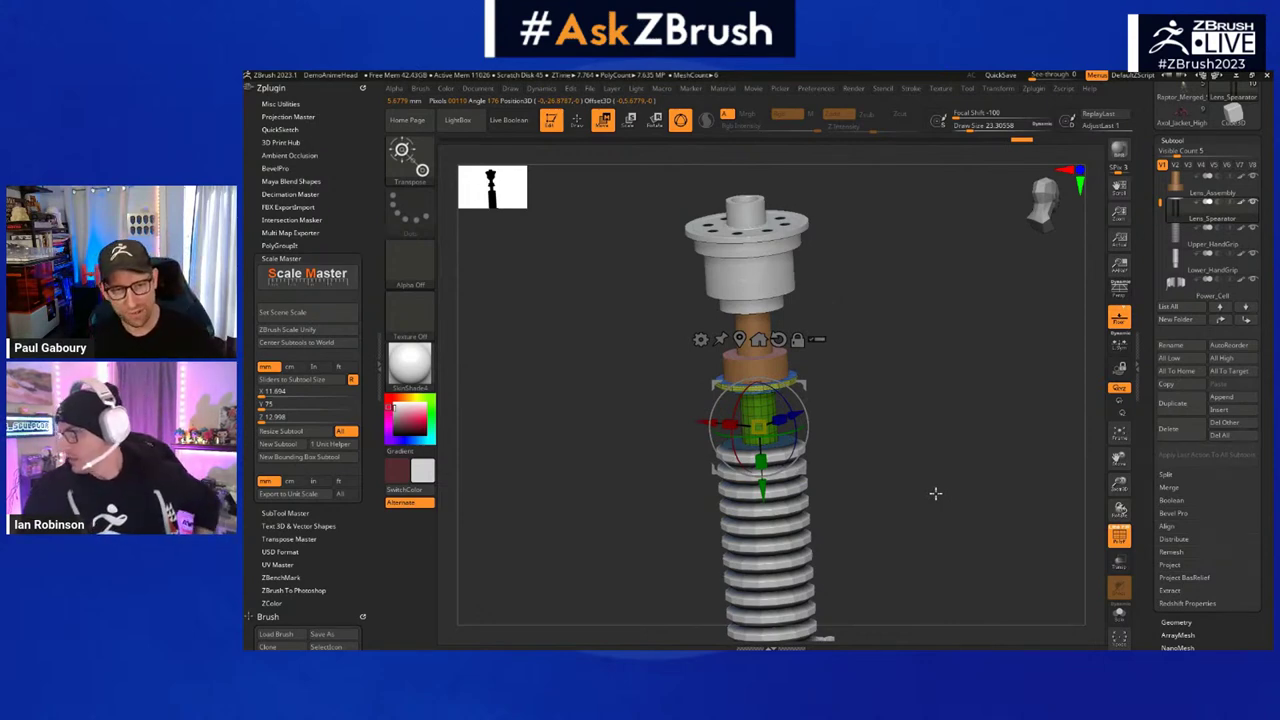
{"action": "right_click_drag", "start_coordinate": [917, 471], "coordinate": [927, 493], "text": "ctrl"}
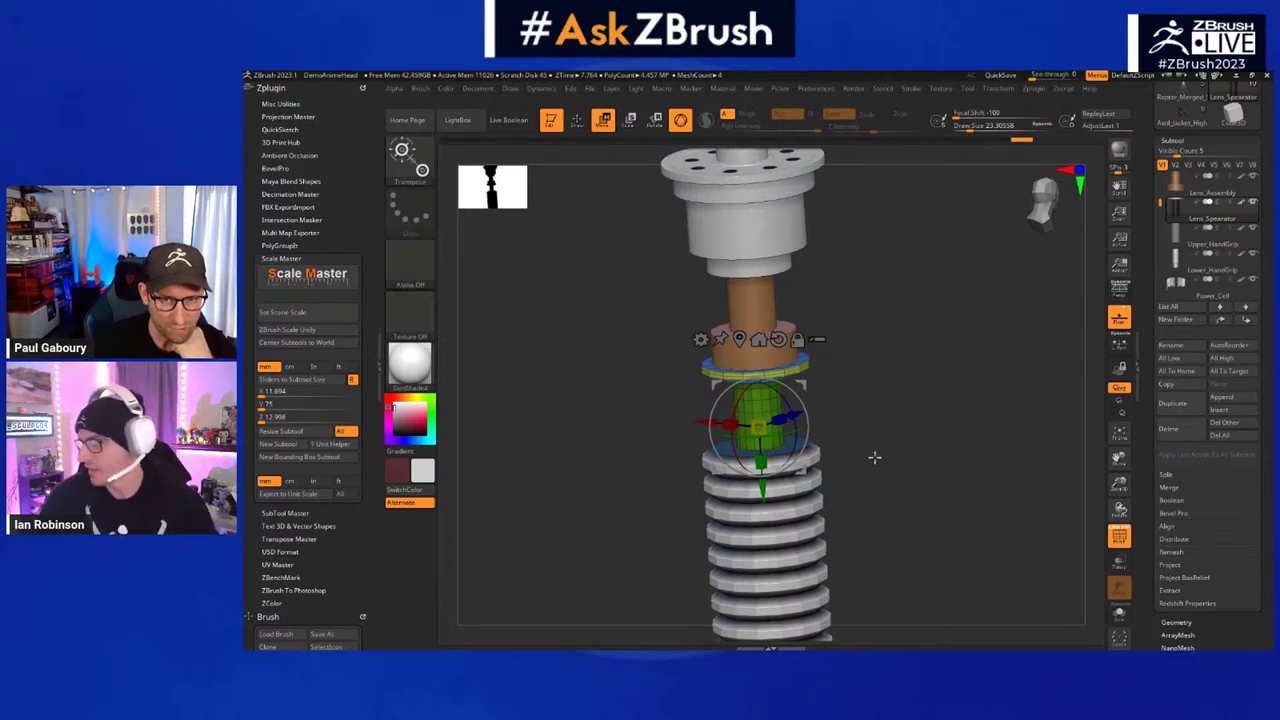
{"action": "key", "text": "q"}
{"action": "mouse_move", "coordinate": [903, 463]}
{"action": "left_mouse_down"}
{"action": "mouse_move", "coordinate": [936, 444]}
{"action": "mouse_move", "coordinate": [903, 420]}
{"action": "left_mouse_up"}
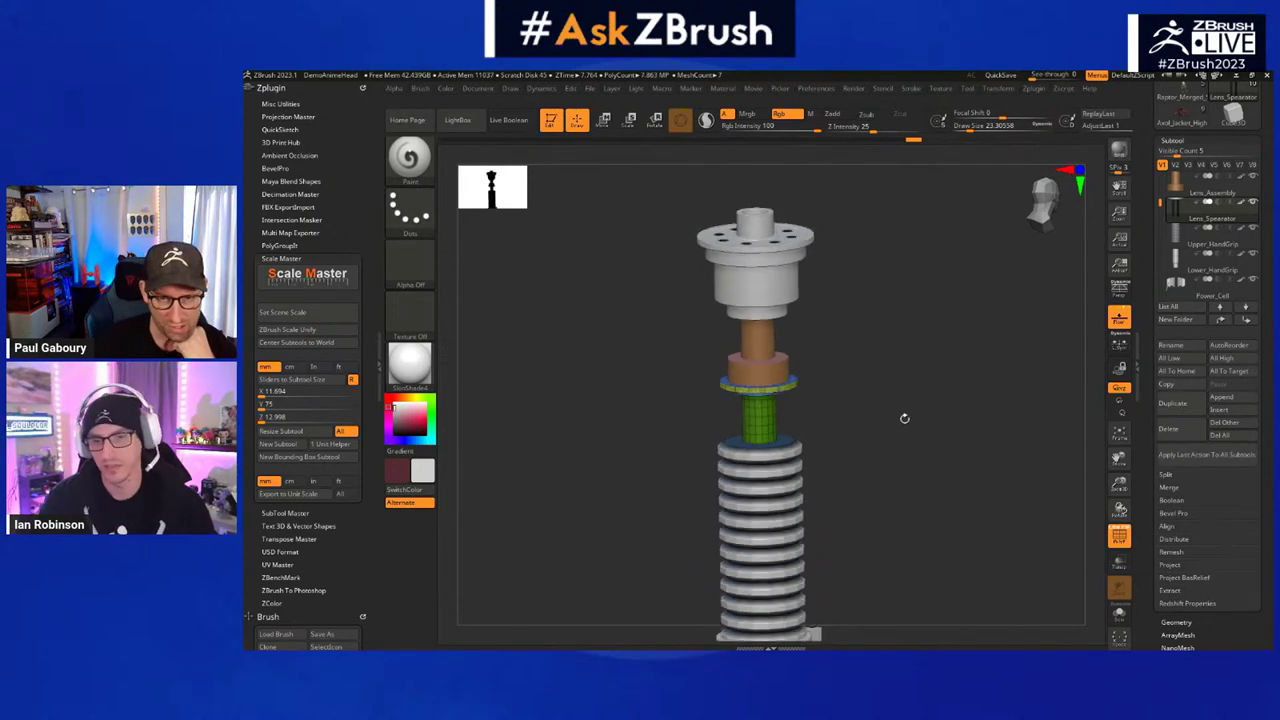
{"action": "left_click", "coordinate": [784, 448], "text": "alt"}
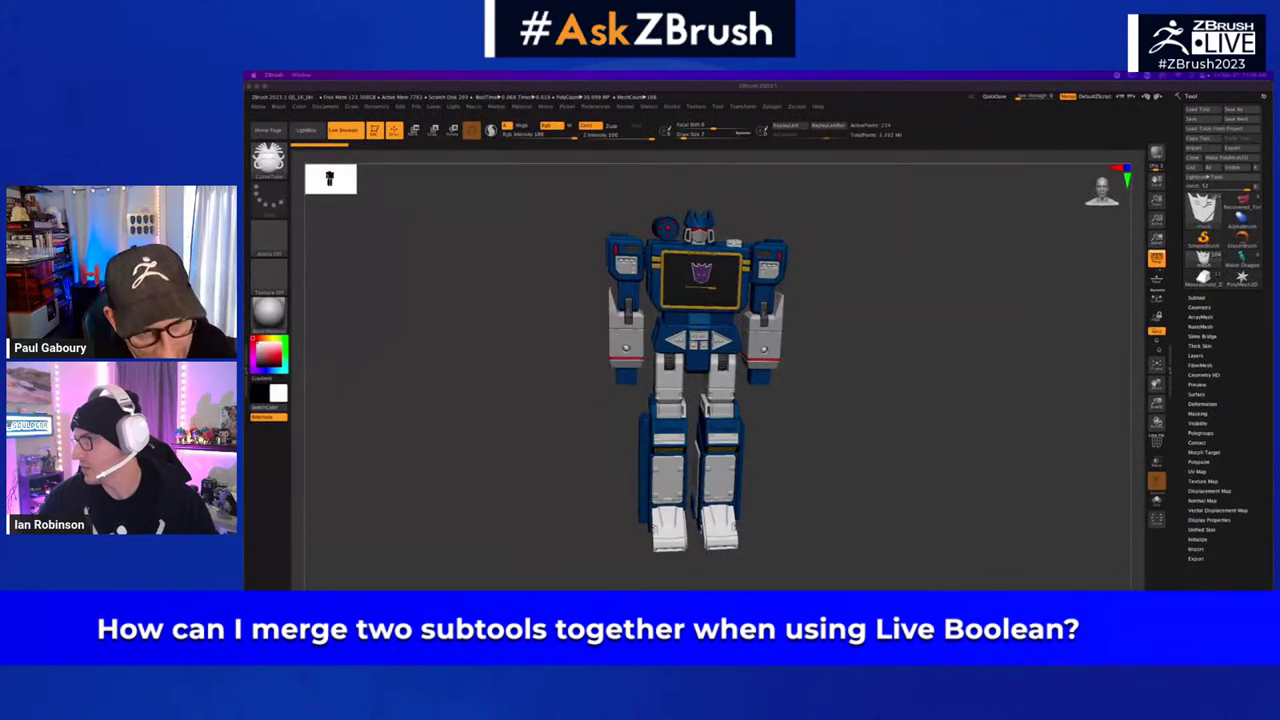
- Expand the robot's Subtool list and examine the subtools inside the Cannon Pieces folder
{"action": "mouse_move", "coordinate": [834, 476]}
{"action": "left_mouse_down"}
{"action": "mouse_move", "coordinate": [823, 457]}
{"action": "mouse_move", "coordinate": [838, 477]}
{"action": "left_mouse_up"}
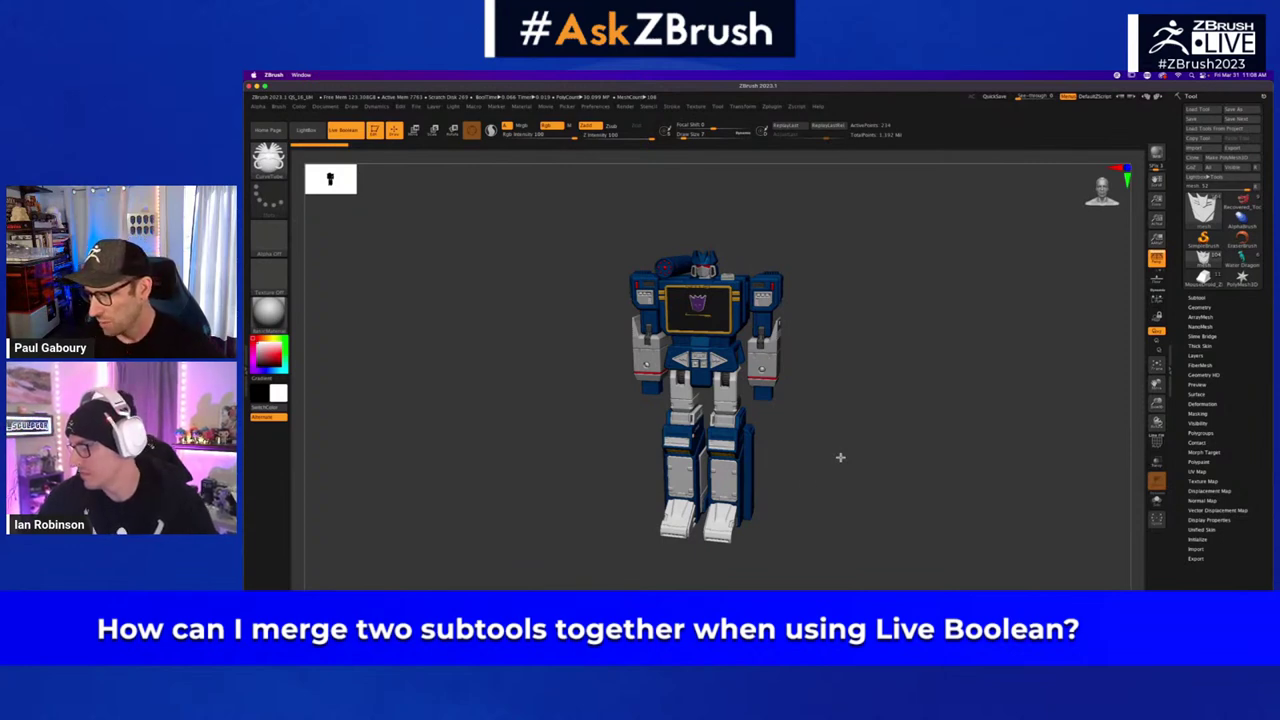
{"action": "left_click", "coordinate": [1197, 298]}
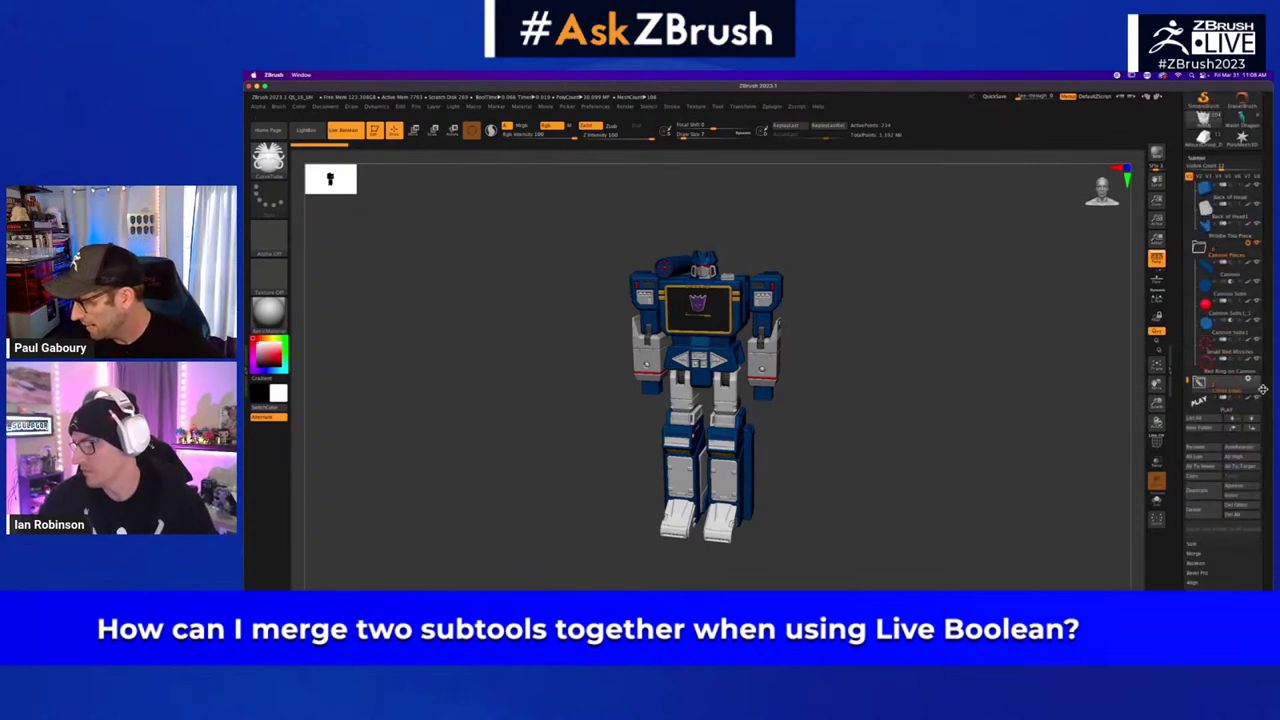
{"action": "left_click_drag", "start_coordinate": [1263, 389], "coordinate": [1265, 456]}
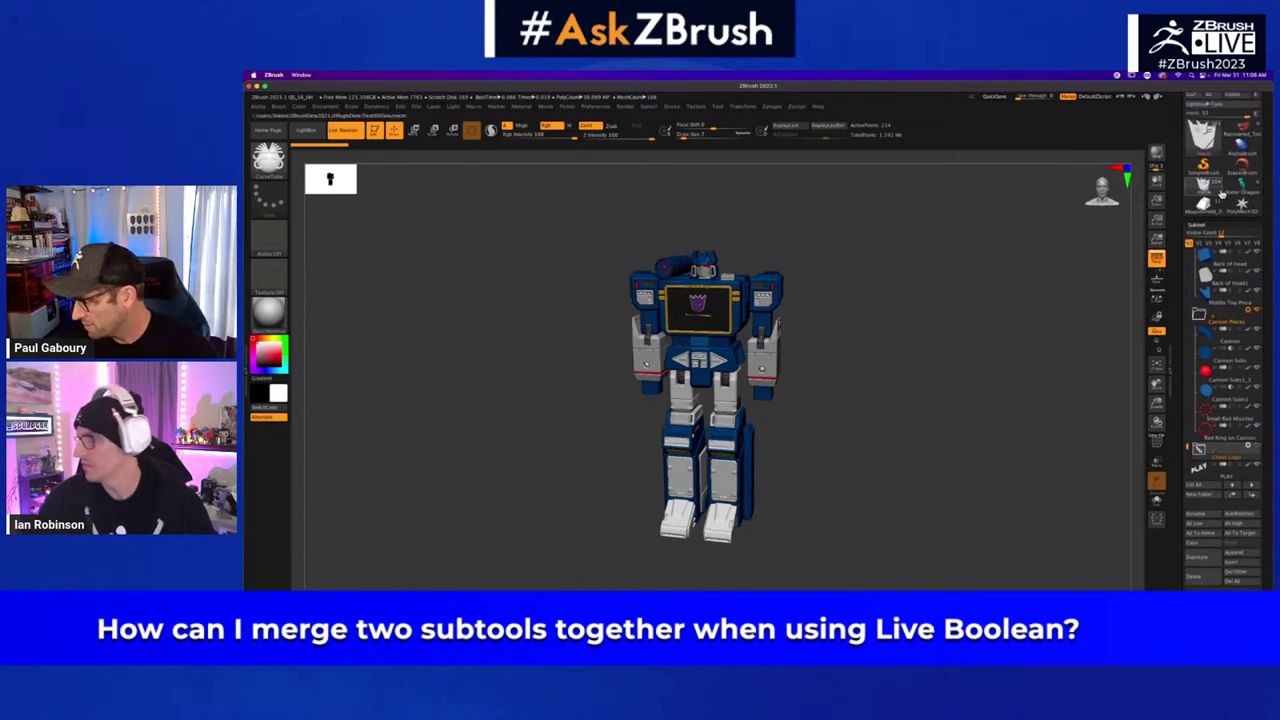
{"action": "mouse_move", "coordinate": [1216, 188]}
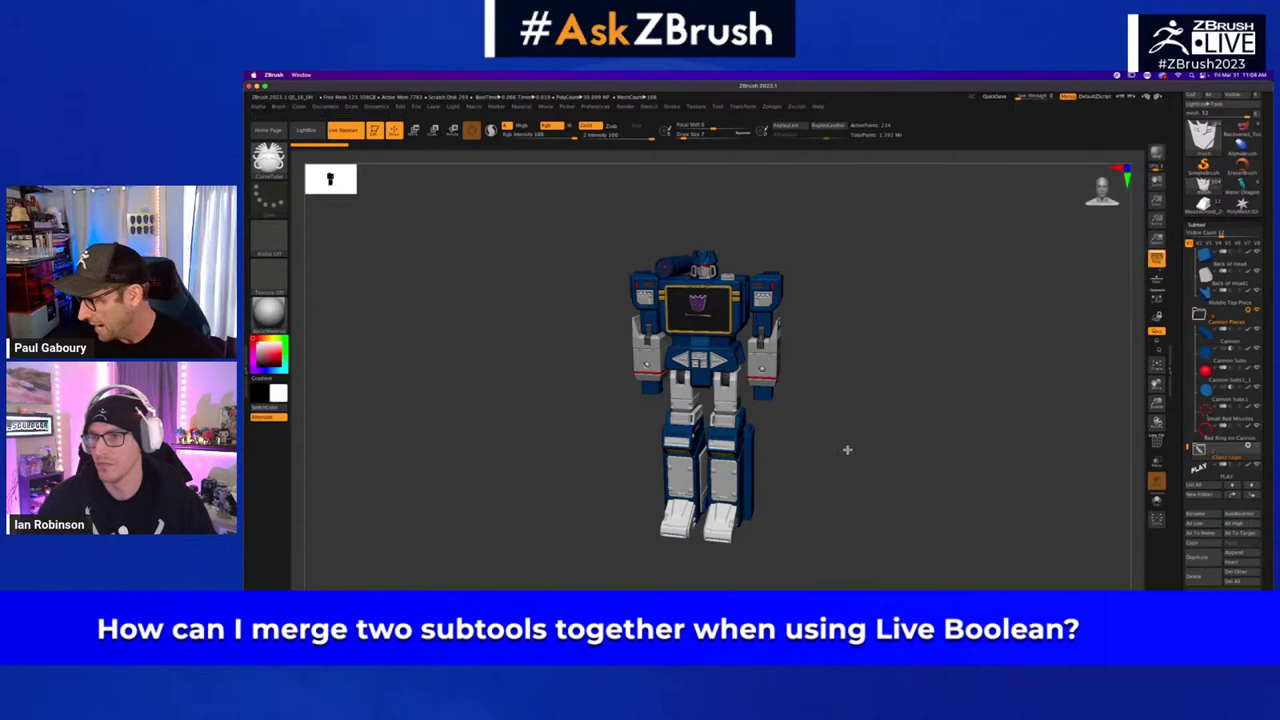
{"action": "left_click_drag", "start_coordinate": [877, 434], "coordinate": [868, 458]}
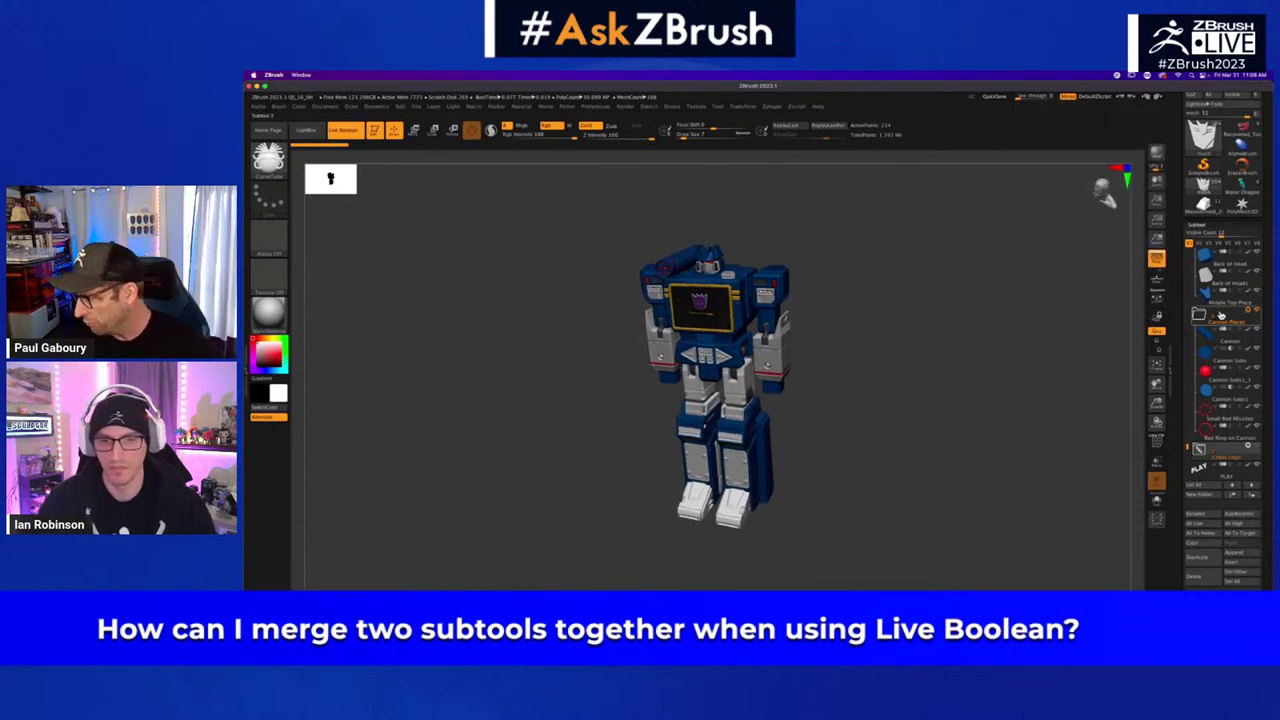
{"action": "left_click_drag", "start_coordinate": [1266, 377], "coordinate": [1266, 390]}
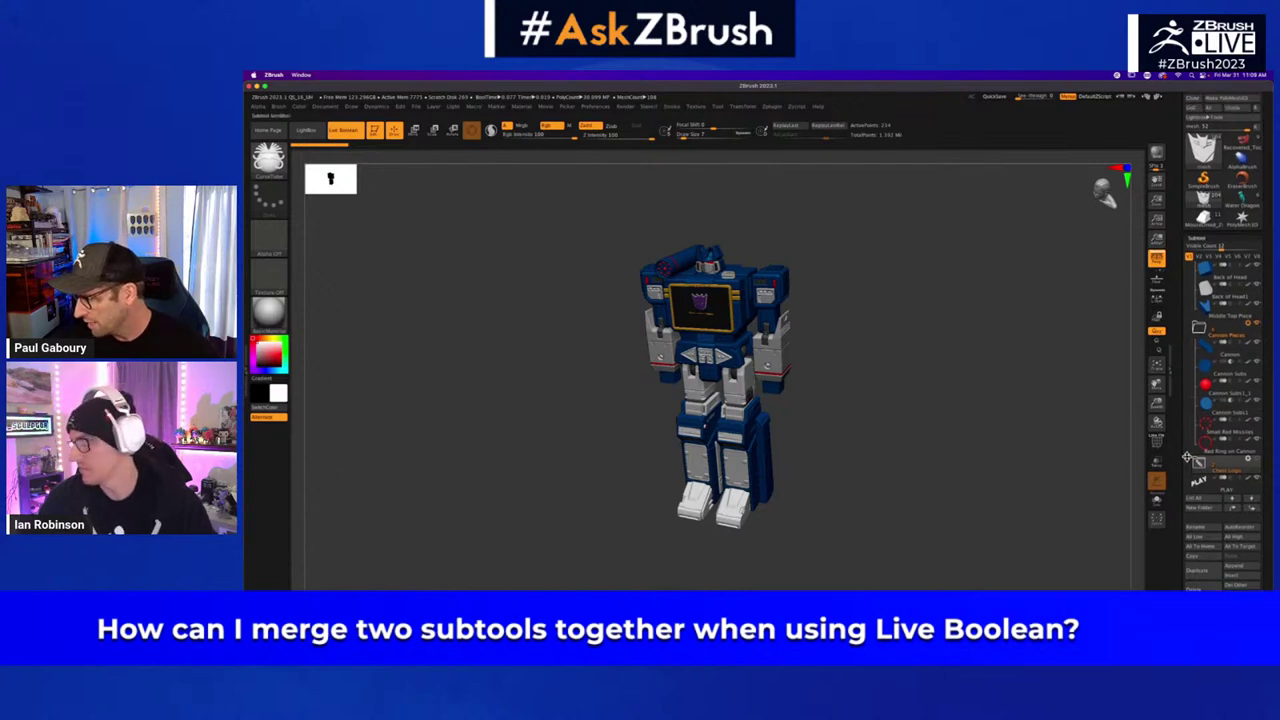
{"action": "scroll", "coordinate": [1186, 459], "scroll_direction": "down", "scroll_amount": 2}
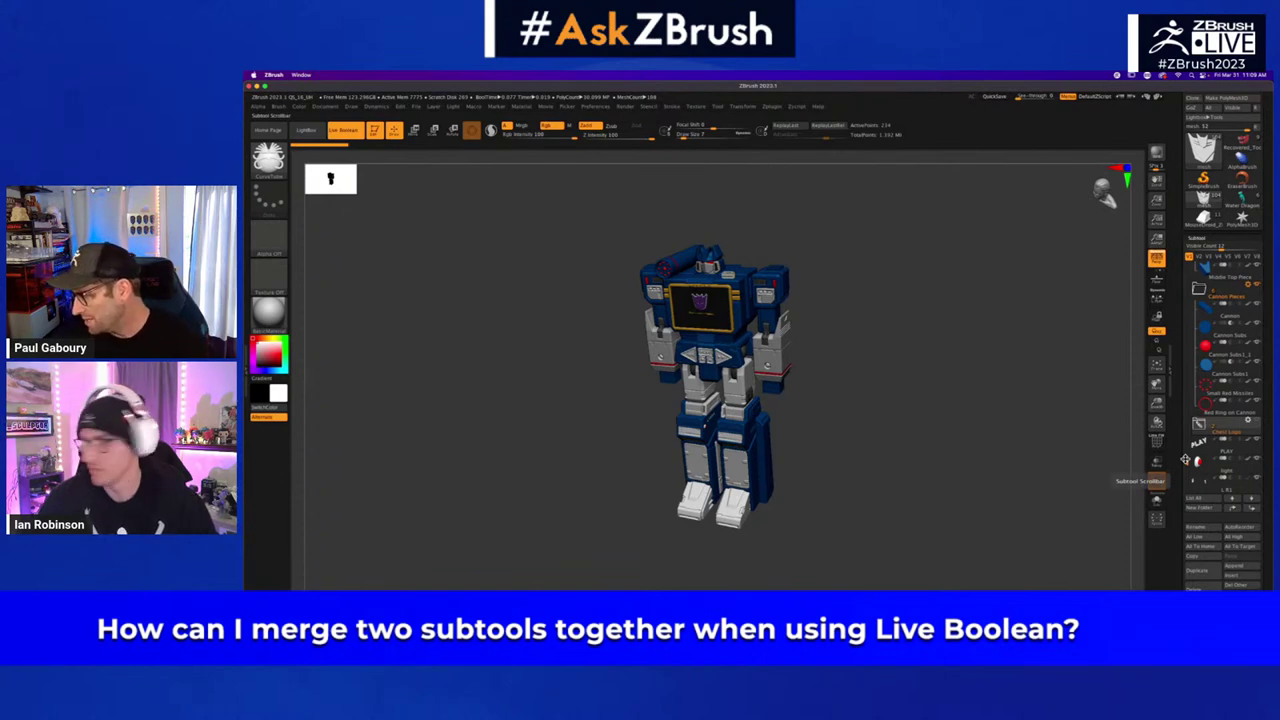
{"action": "scroll", "coordinate": [1197, 540], "scroll_direction": "down", "scroll_amount": 5}
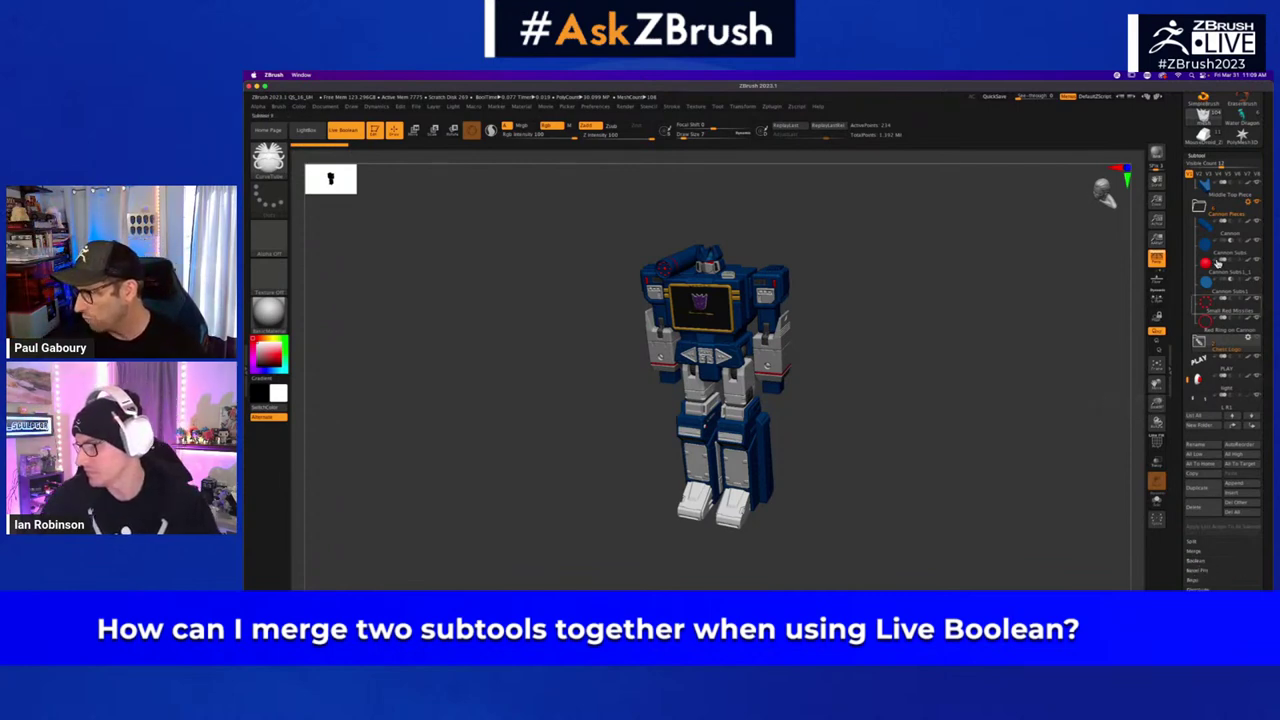
{"action": "mouse_move", "coordinate": [1201, 272]}
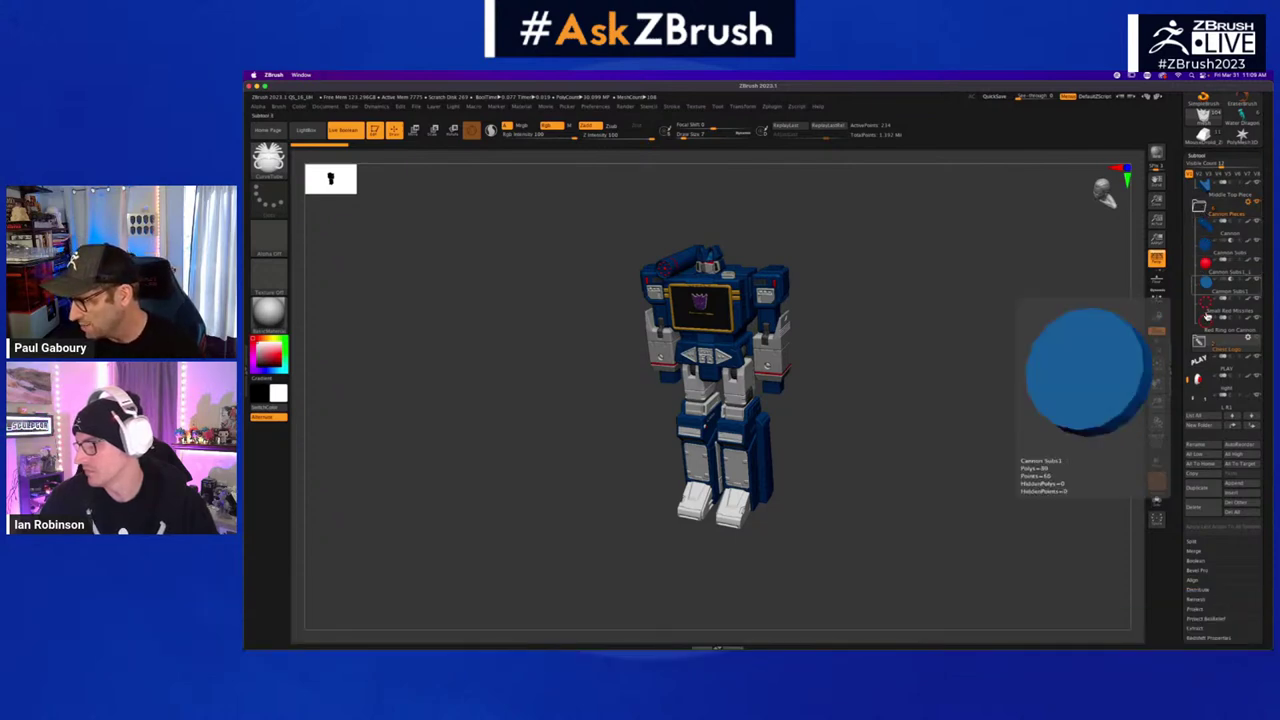
- Run Boolean Folder on the Cannon Pieces folder and select the resulting combined cannon mesh
{"action": "left_click", "coordinate": [1207, 229]}
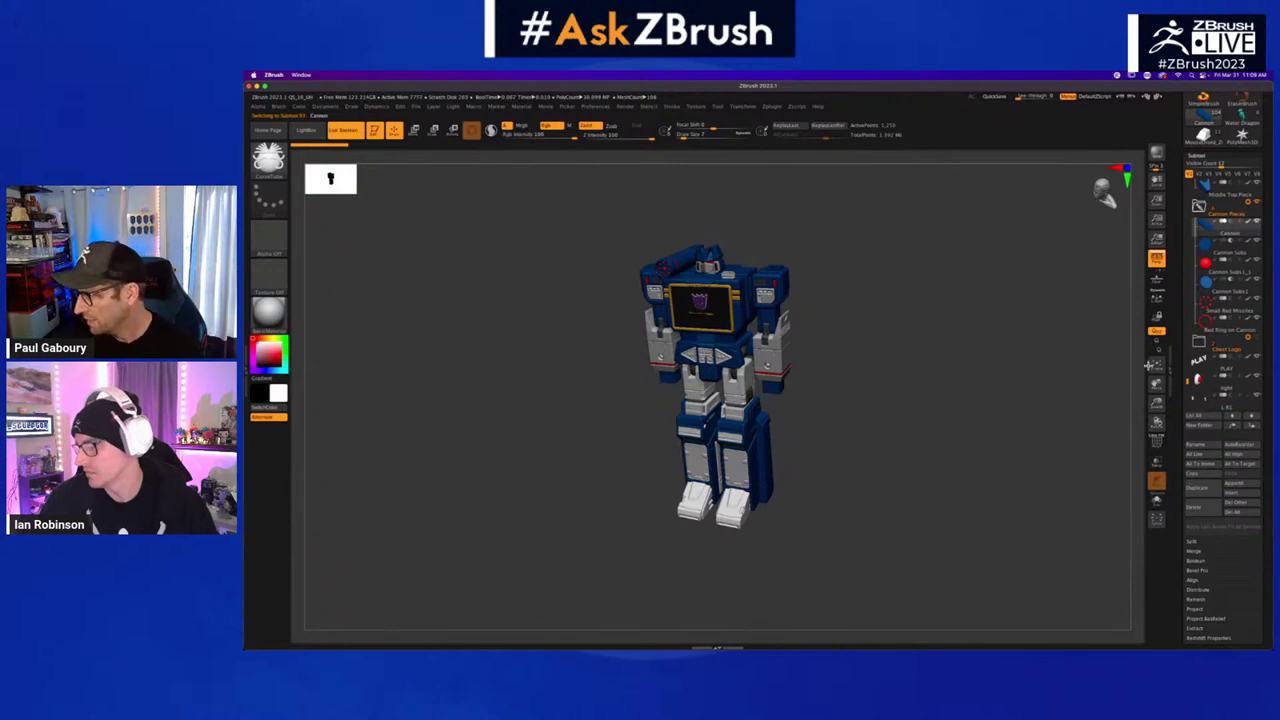
{"action": "left_click", "coordinate": [1249, 204]}
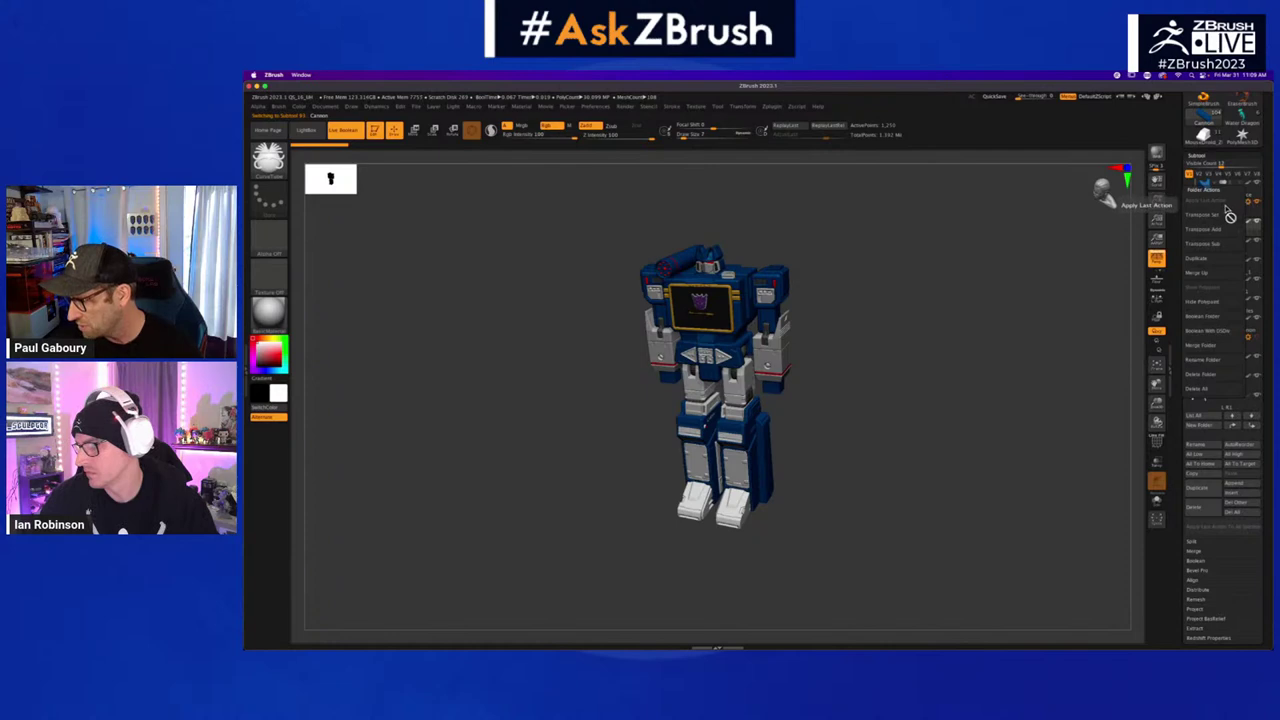
{"action": "left_click", "coordinate": [1213, 333]}
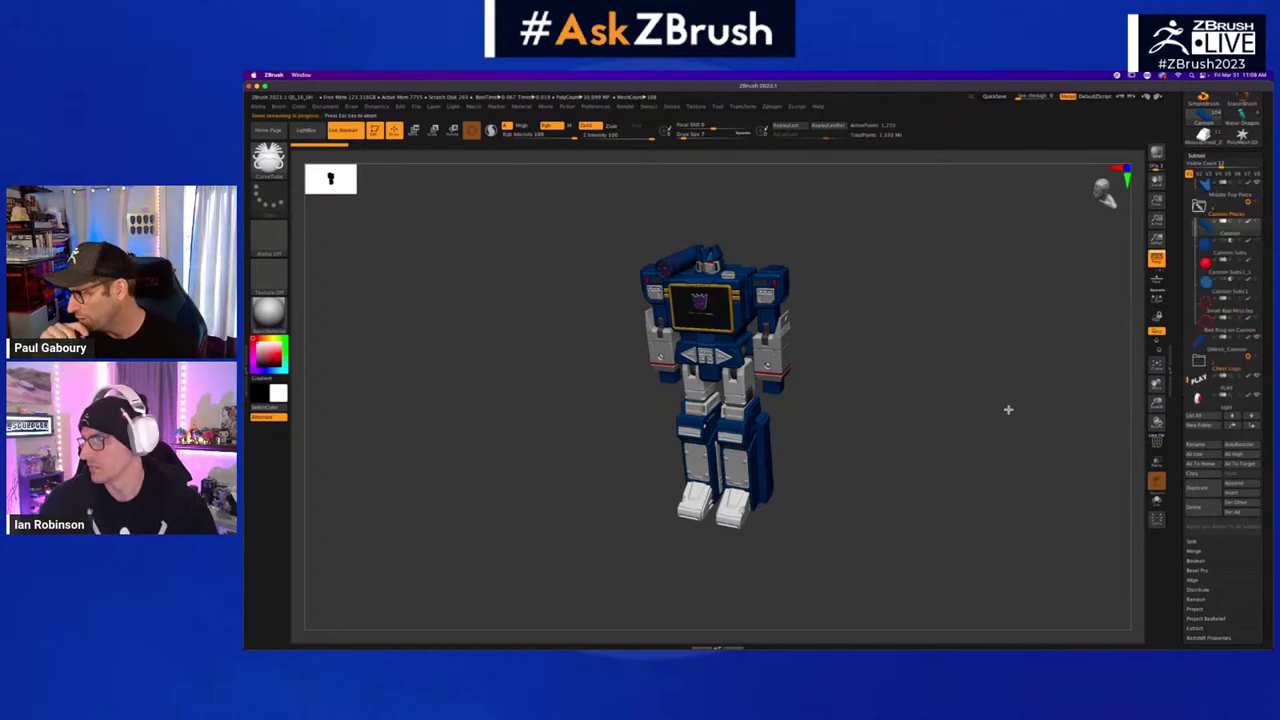
{"action": "mouse_move", "coordinate": [1199, 333]}
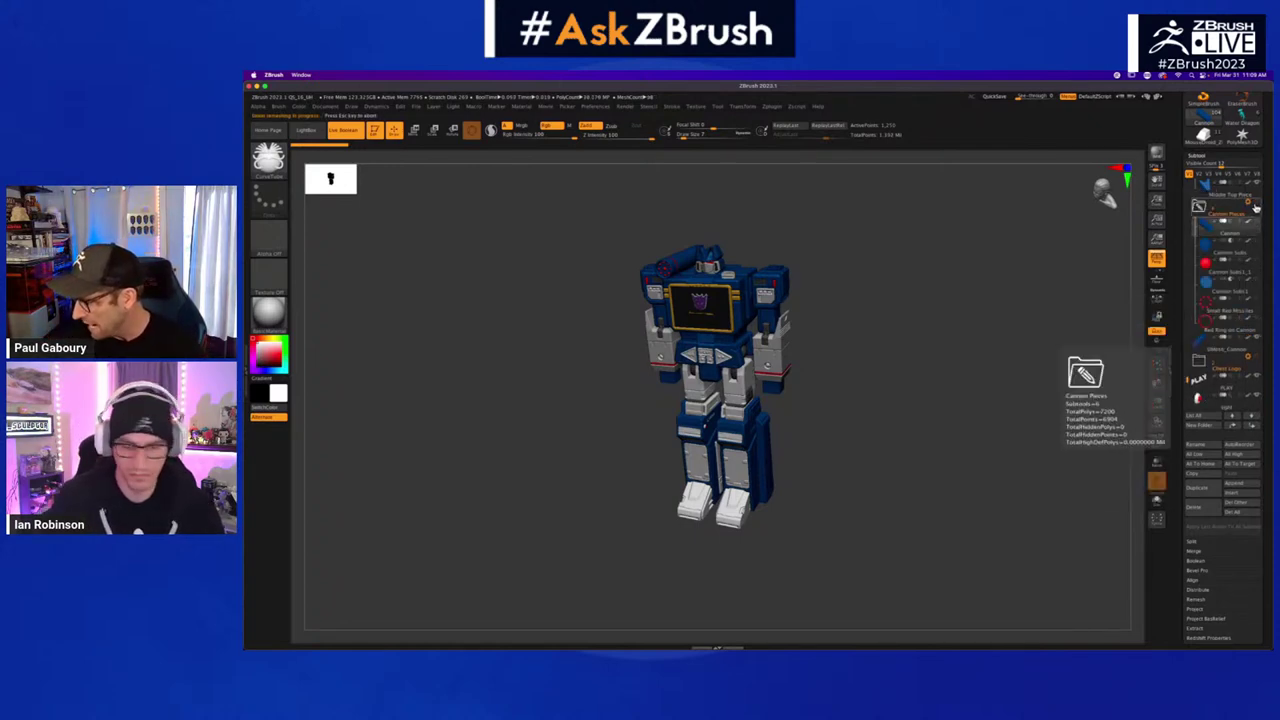
{"action": "mouse_move", "coordinate": [1254, 289]}
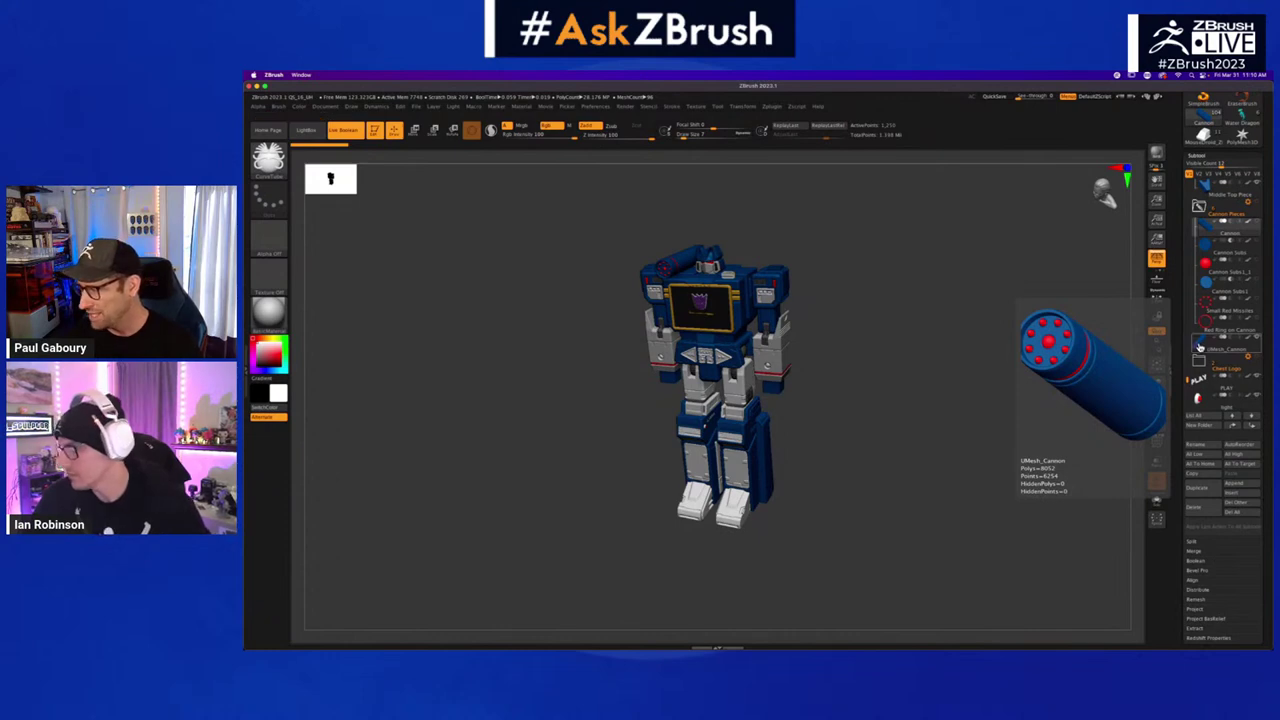
{"action": "left_click", "coordinate": [1199, 346]}
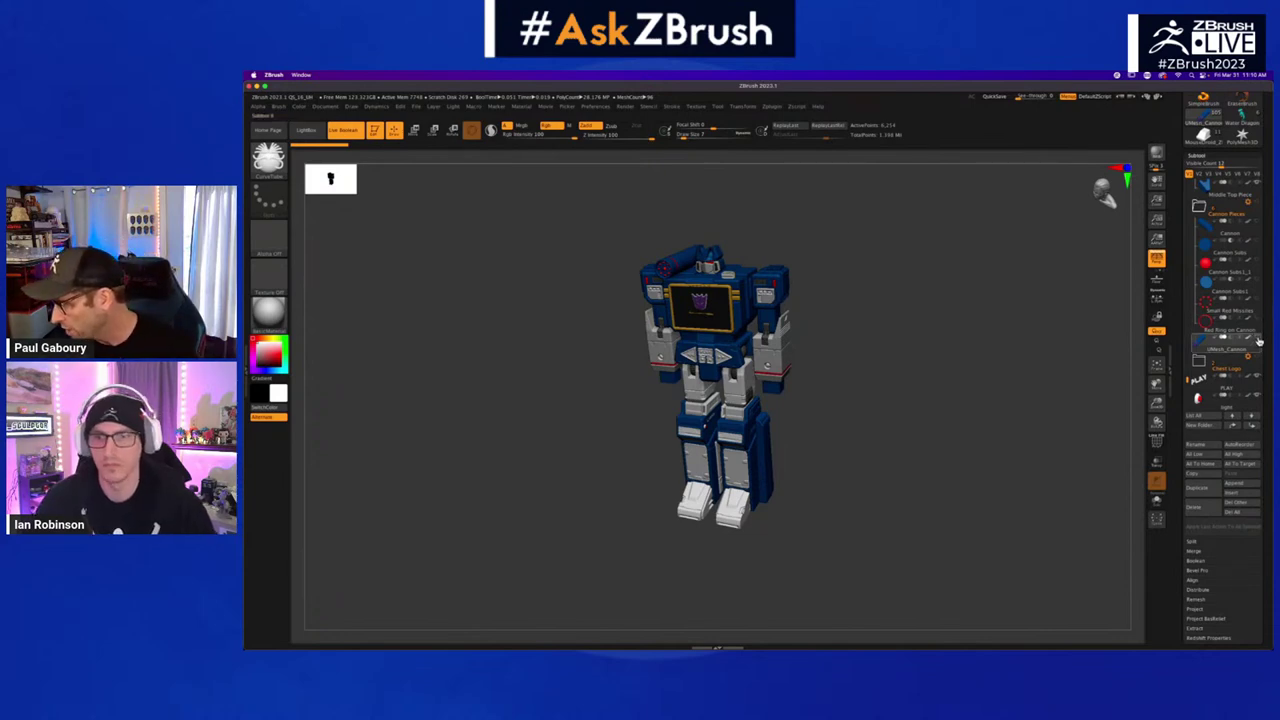
- Make the Cannon subtool active and run Boolean With DSDiv on the Cannon Pieces folder
{"action": "left_click", "coordinate": [1216, 233]}
{"action": "left_click", "coordinate": [1248, 202]}
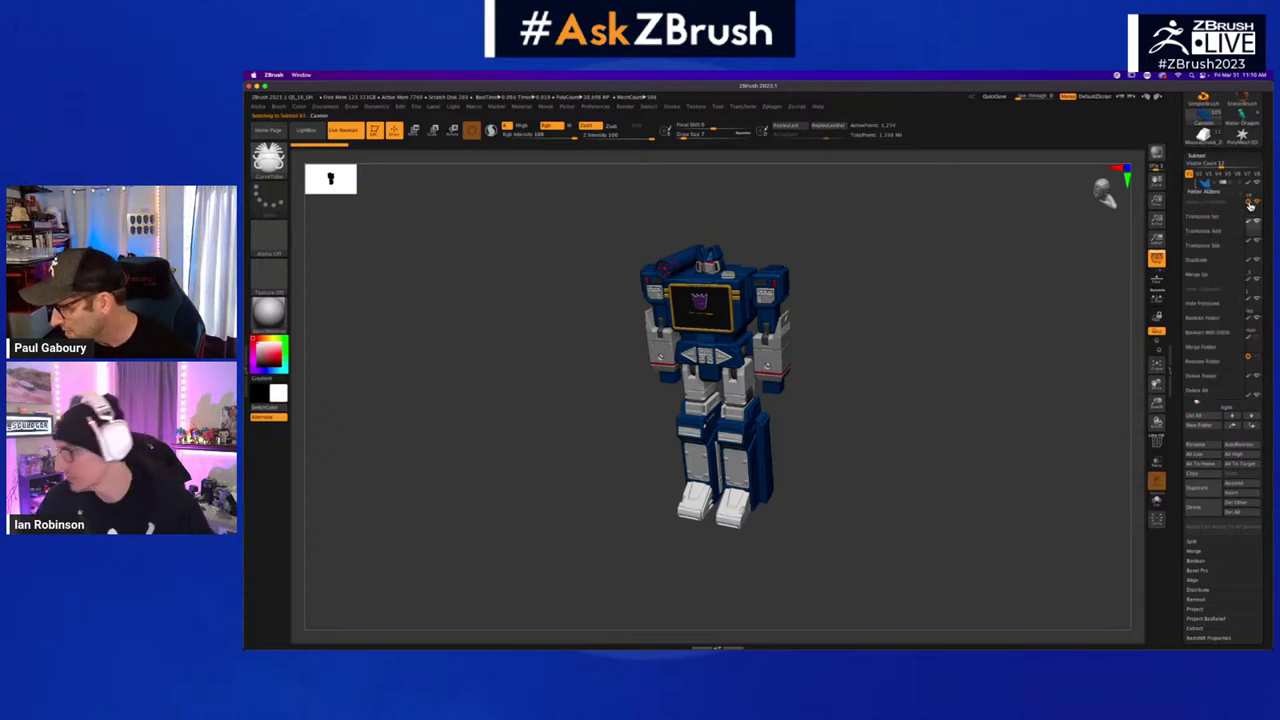
{"action": "left_click", "coordinate": [1219, 336]}
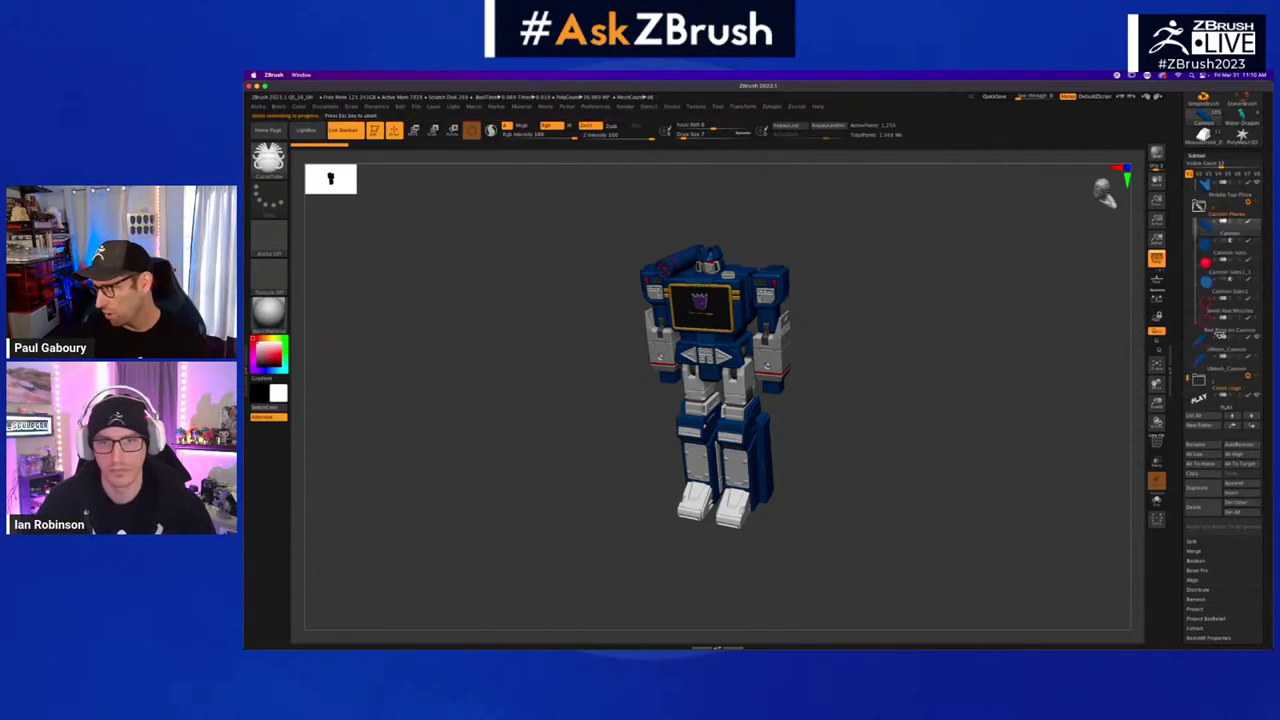
- Select the new subdivided cannon mesh and isolate it in Solo mode, framed at an angle
{"action": "left_click", "coordinate": [1204, 344]}
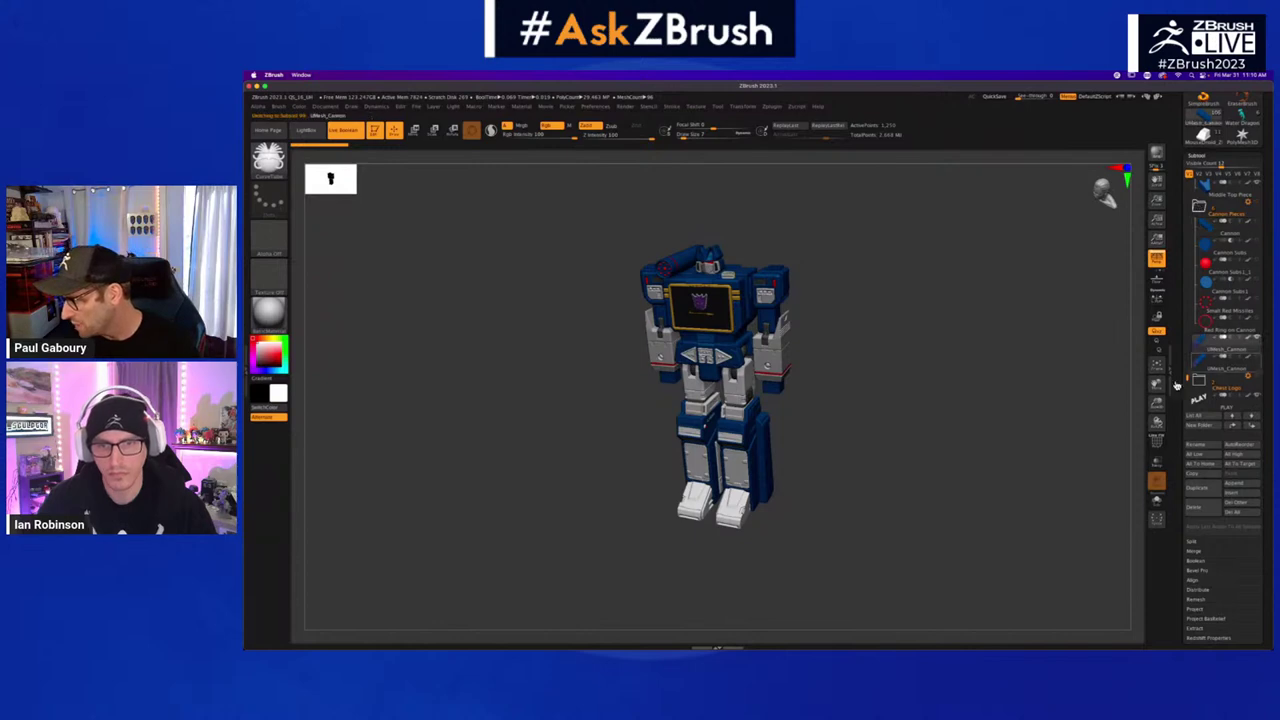
{"action": "left_click", "coordinate": [1156, 503]}
{"action": "right_click_drag", "start_coordinate": [780, 361], "coordinate": [791, 448], "text": "alt"}
{"action": "left_click_drag", "start_coordinate": [790, 448], "coordinate": [795, 451]}
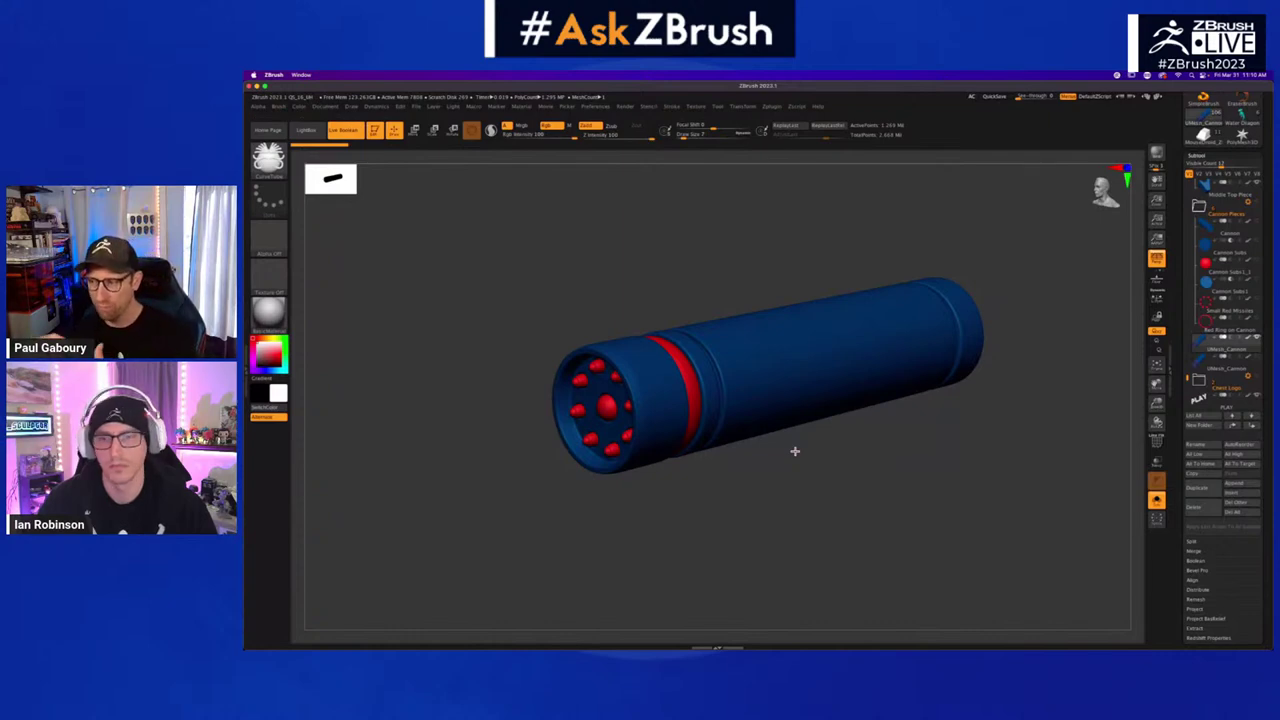
- Select the lower-resolution cannon mesh made without DSDiv and turn off its polypaint
{"action": "left_click", "coordinate": [1198, 205]}
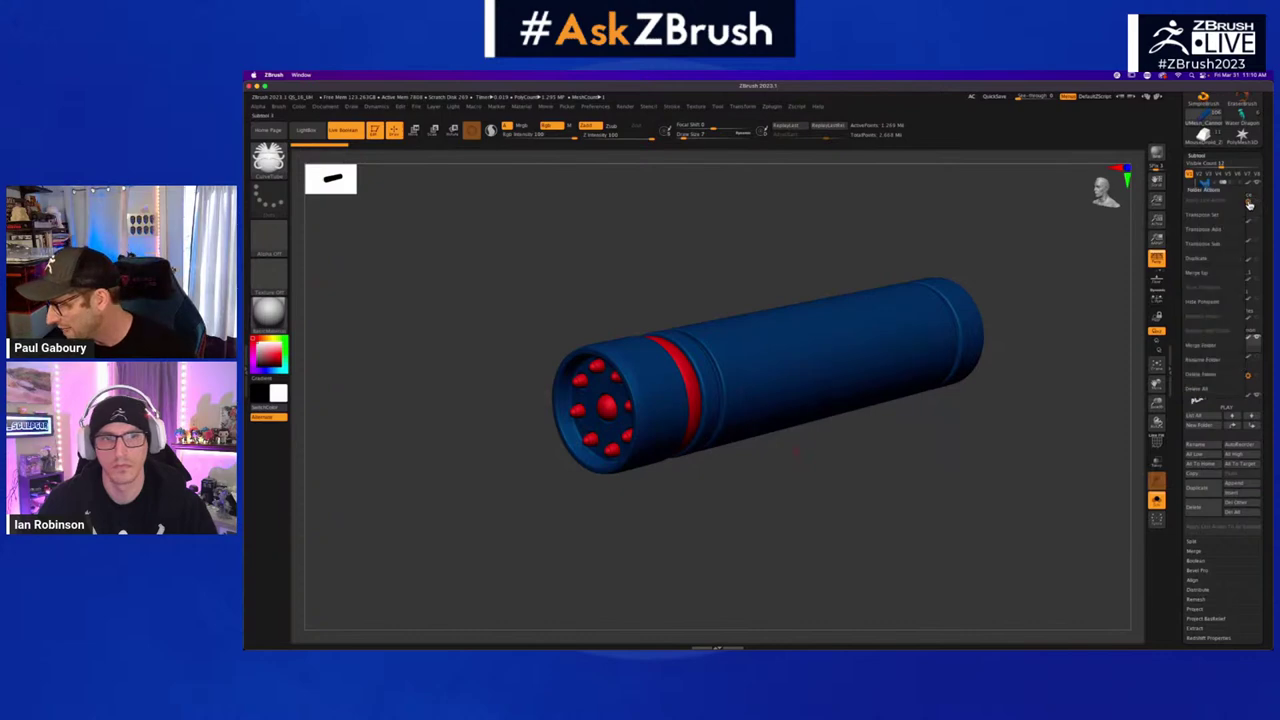
{"action": "left_click", "coordinate": [1215, 344]}
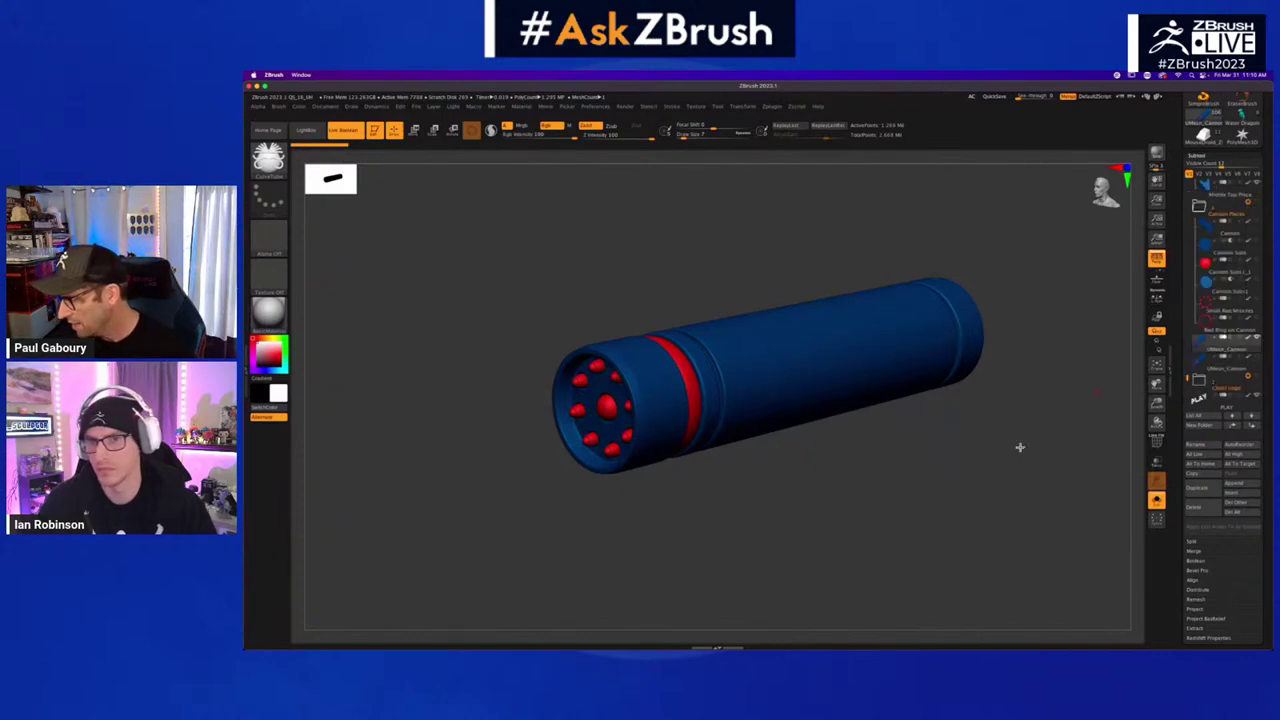
{"action": "left_click", "coordinate": [1201, 366]}
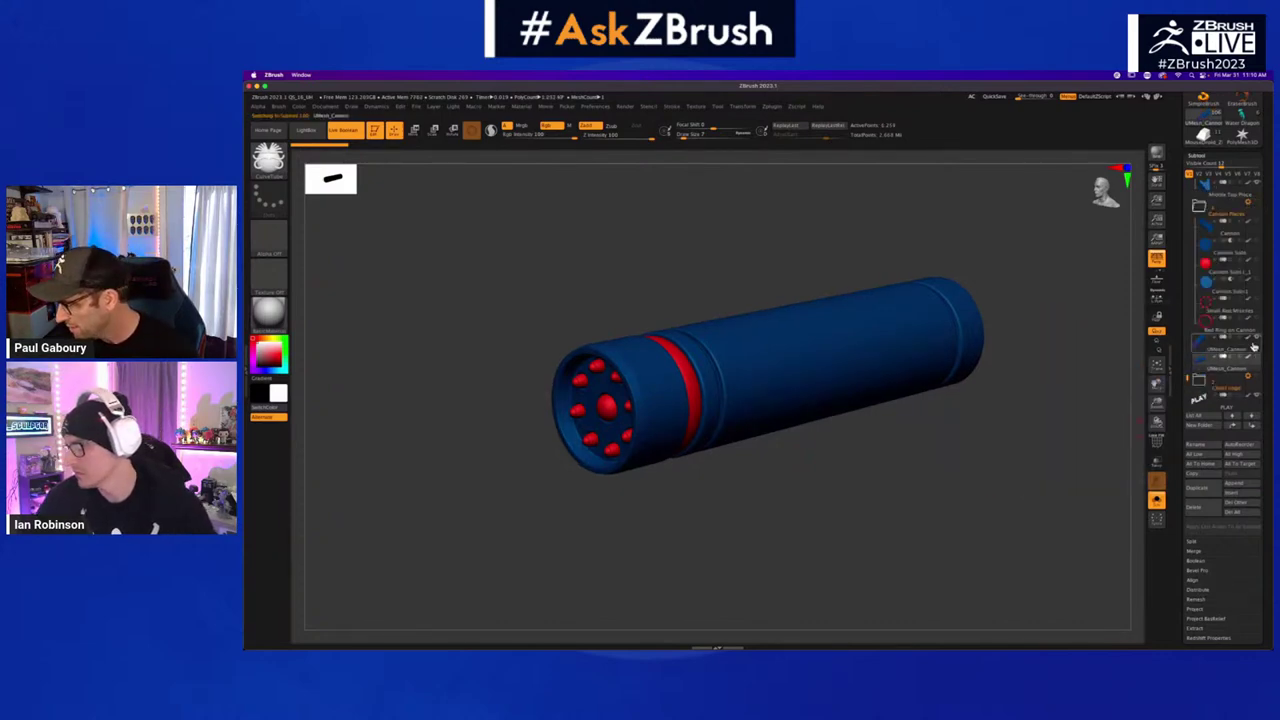
{"action": "key", "text": "ctrl"}
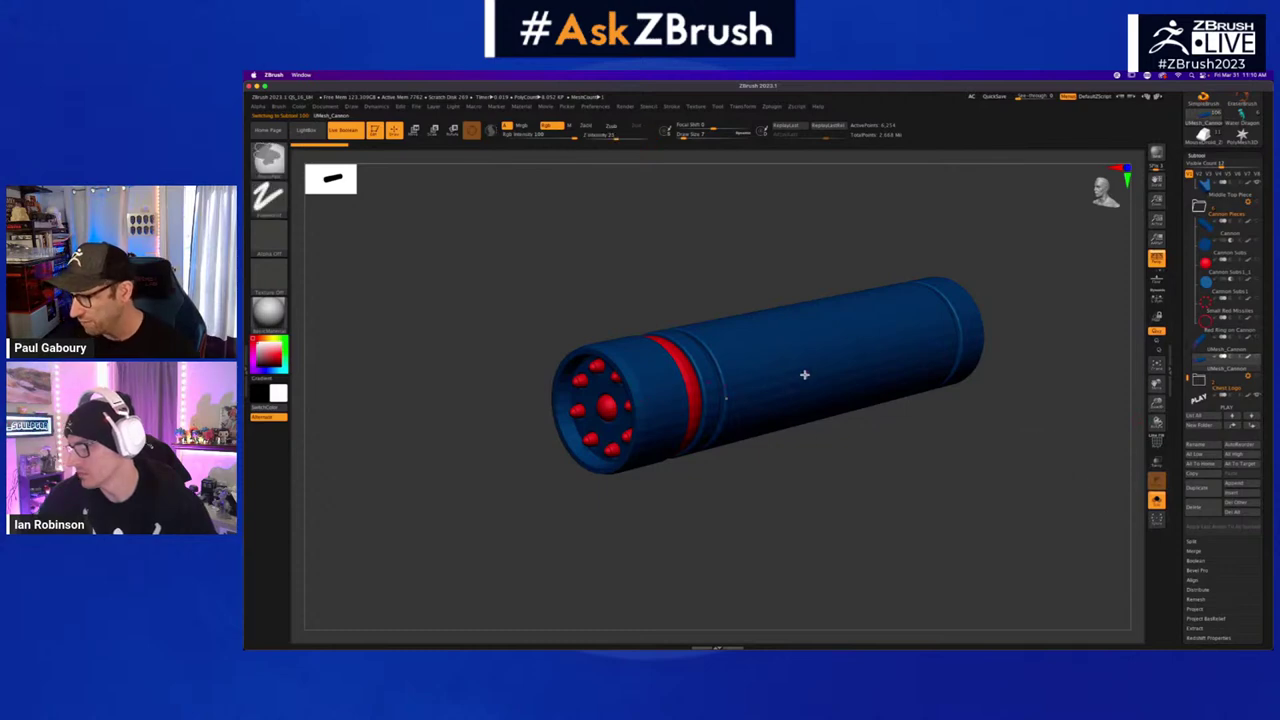
{"action": "key", "text": "shift"}
{"action": "left_click", "coordinate": [1249, 358], "text": "shift"}
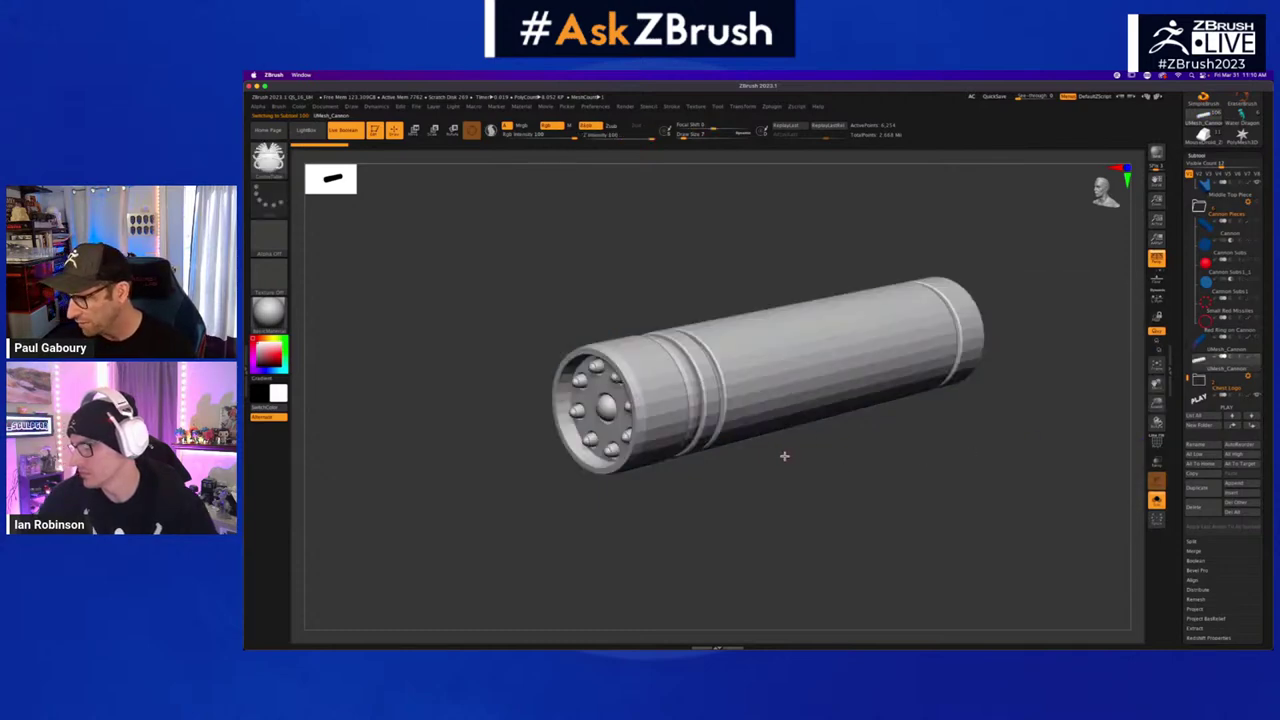
- Compare the surface smoothness of the two combined cannon meshes by switching the active subtool between them
{"action": "mouse_move", "coordinate": [786, 456]}
{"action": "right_mouse_down", "text": "alt"}
{"action": "mouse_move", "coordinate": [771, 449]}
{"action": "mouse_move", "coordinate": [780, 469]}
{"action": "right_mouse_up", "text": "alt"}
{"action": "left_click_drag", "start_coordinate": [780, 468], "coordinate": [783, 474], "text": "shift"}
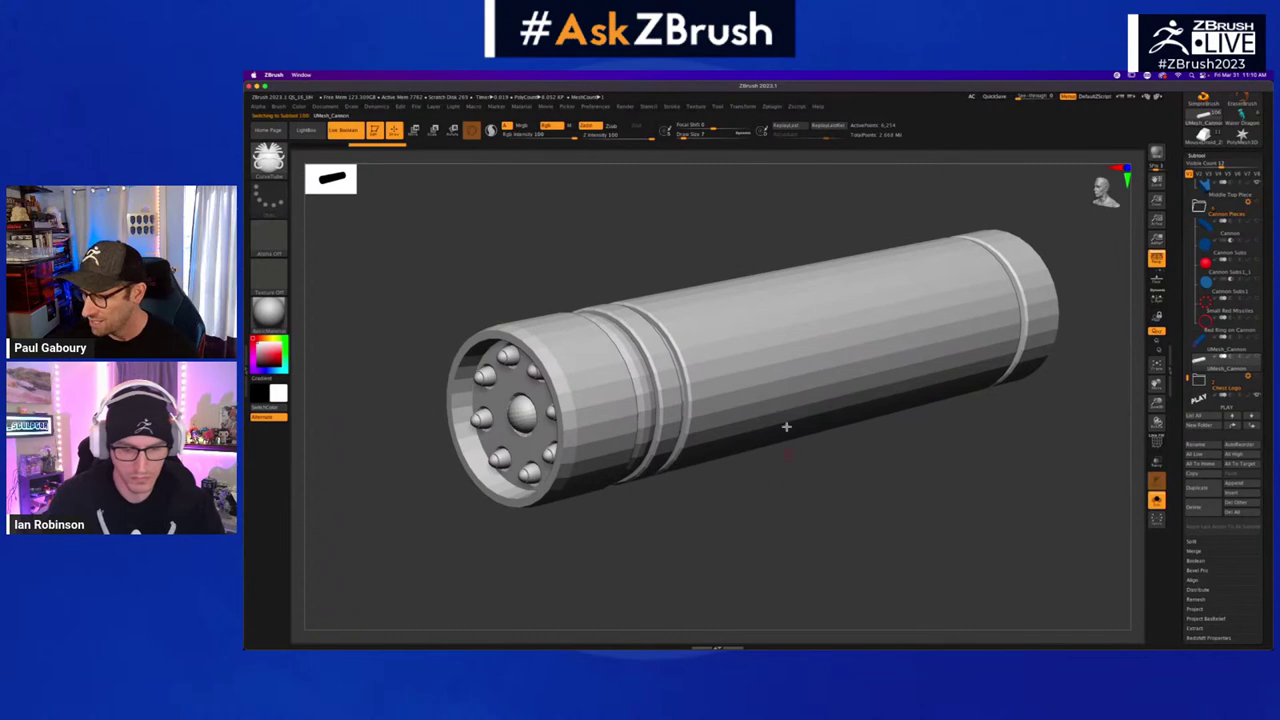
{"action": "key", "text": "Up"}
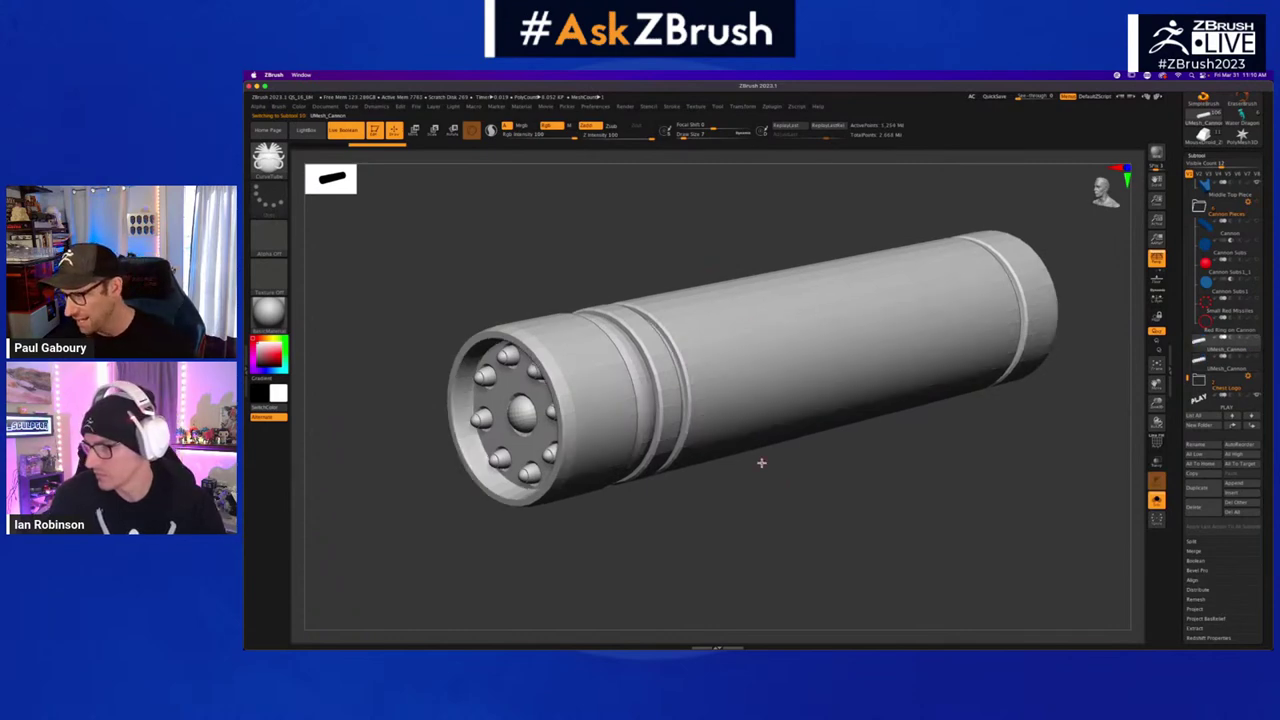
{"action": "key", "text": "shift+d"}
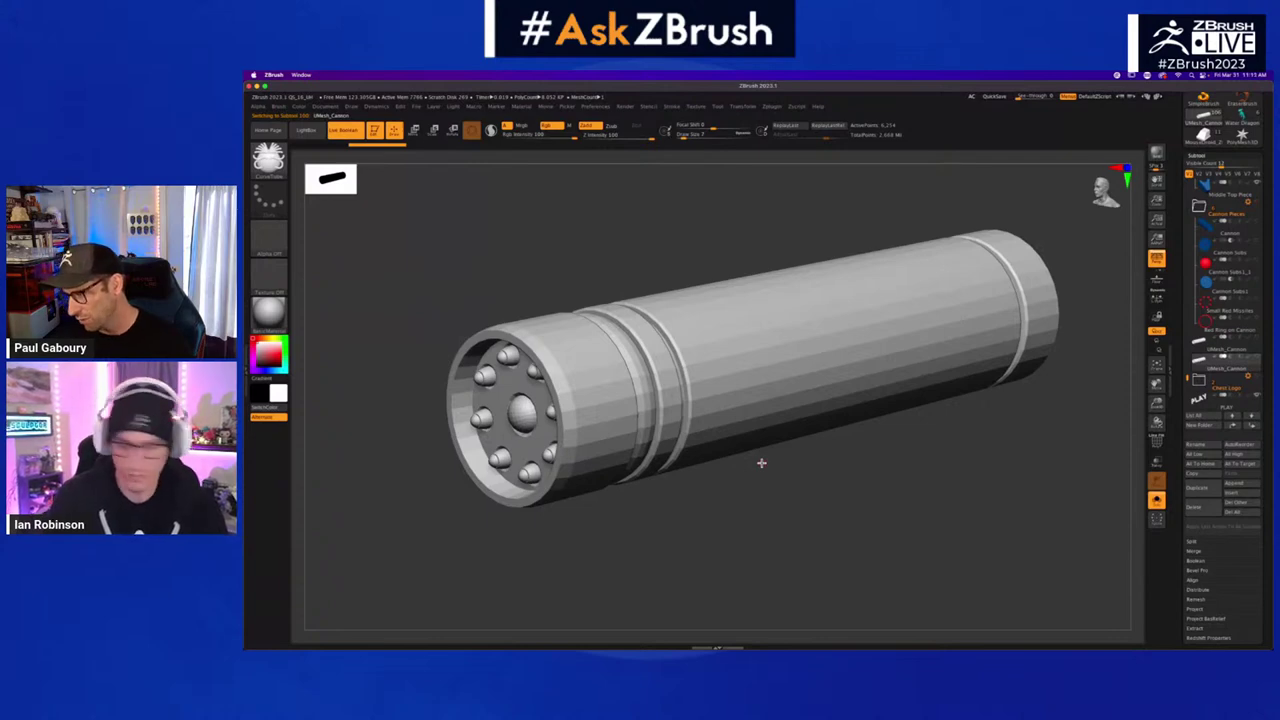
{"action": "key", "text": "d"}
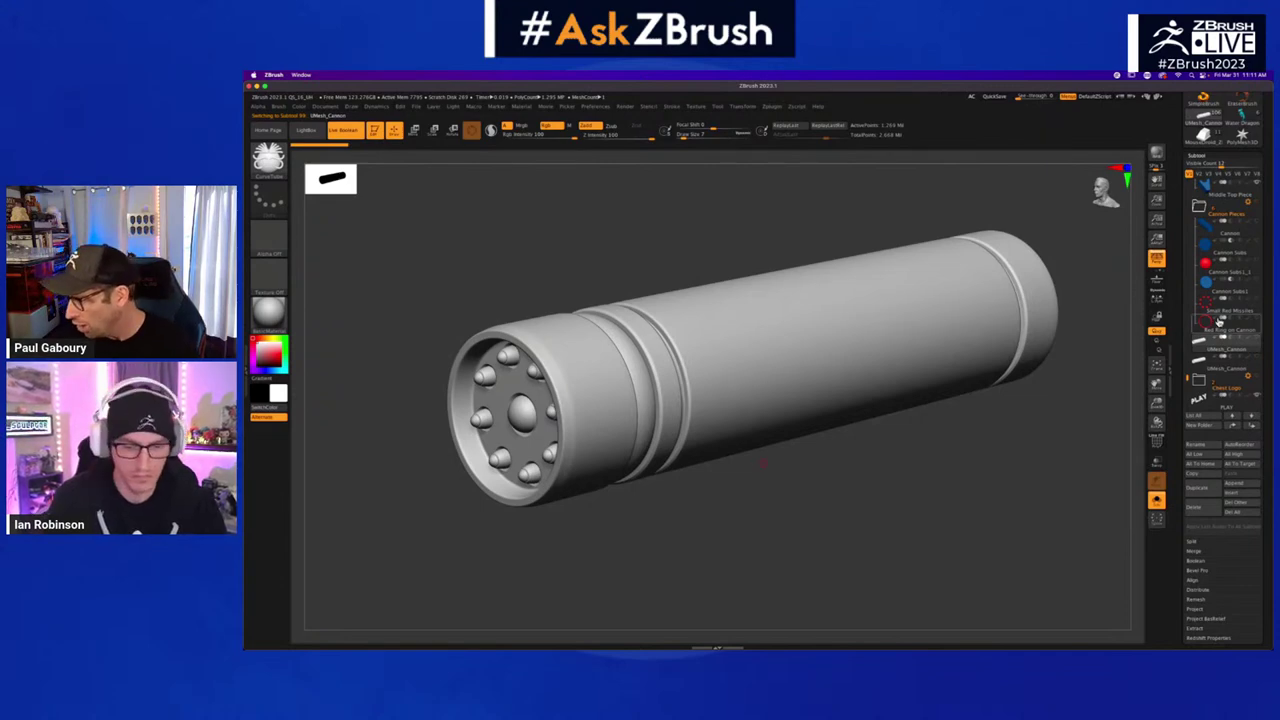
- Make the Cannon subtool active with PolyFrame on and examine the wireframes of the original Cannon Pieces subtools one by one
{"action": "left_click", "coordinate": [1208, 231]}
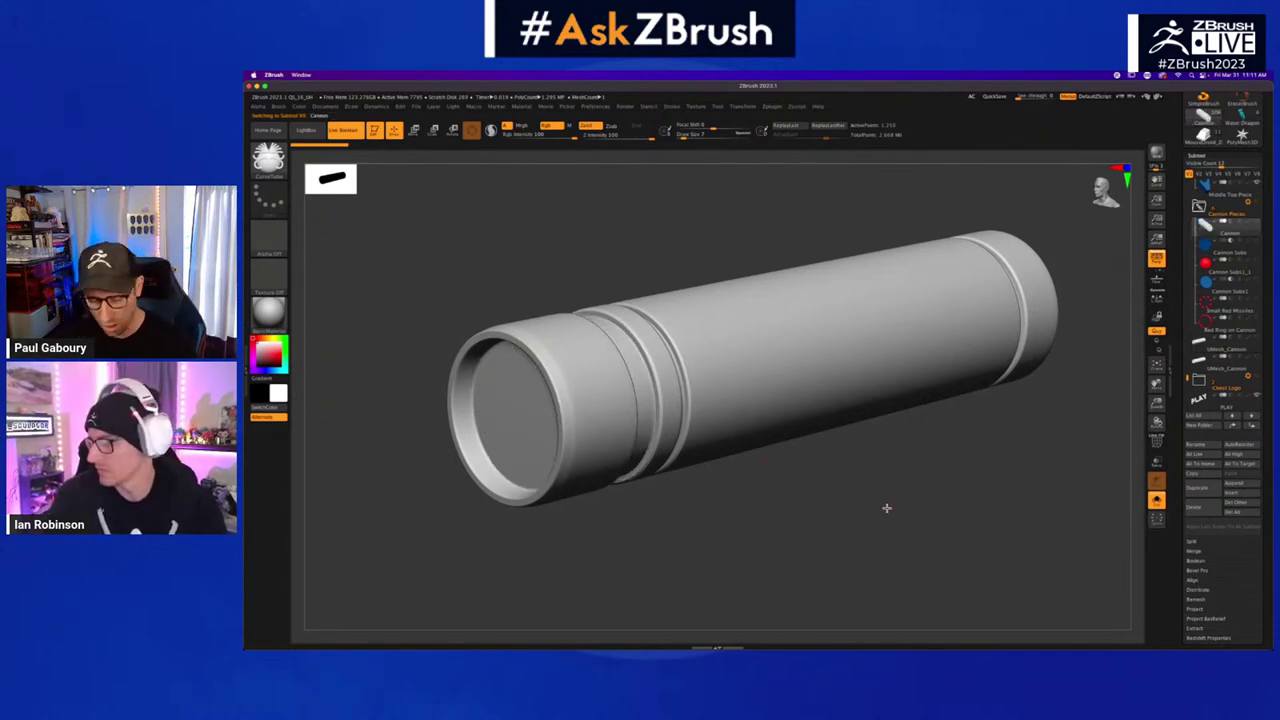
{"action": "key", "text": "shift+f"}
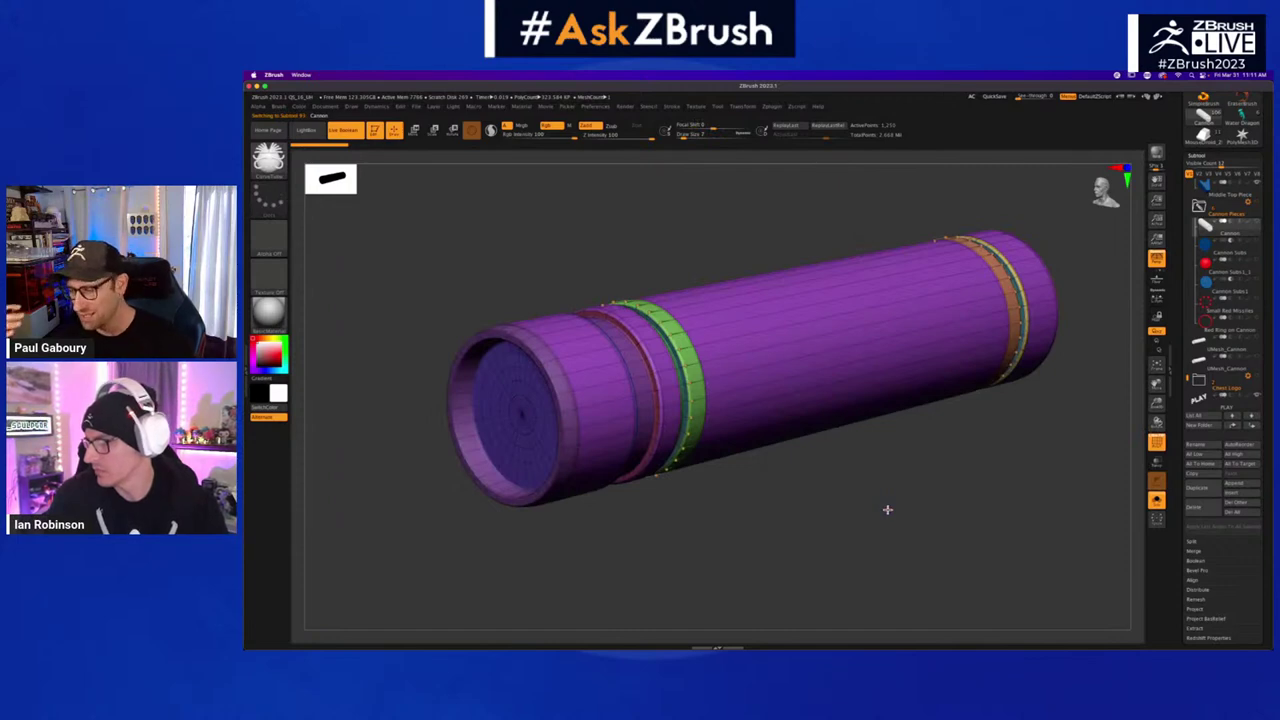
{"action": "key", "text": "Down"}
{"action": "key", "text": "Down"}
{"action": "key", "text": "Down"}
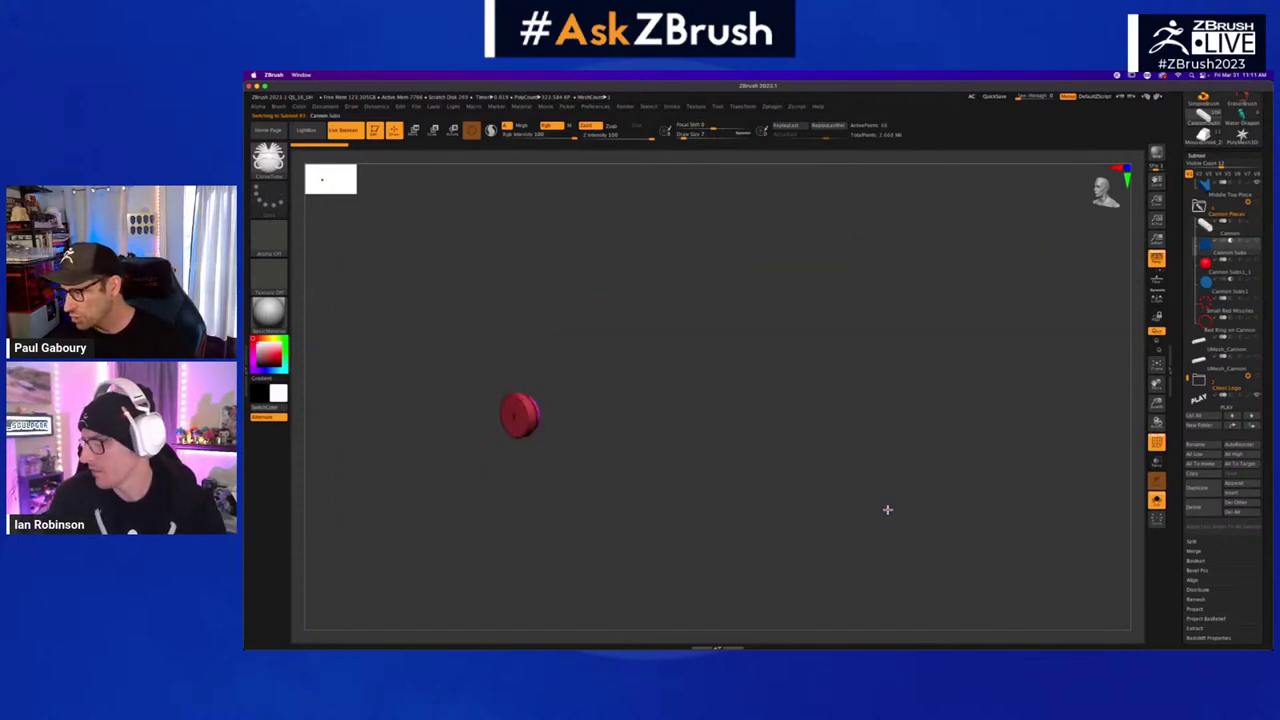
{"action": "key", "text": "Down"}
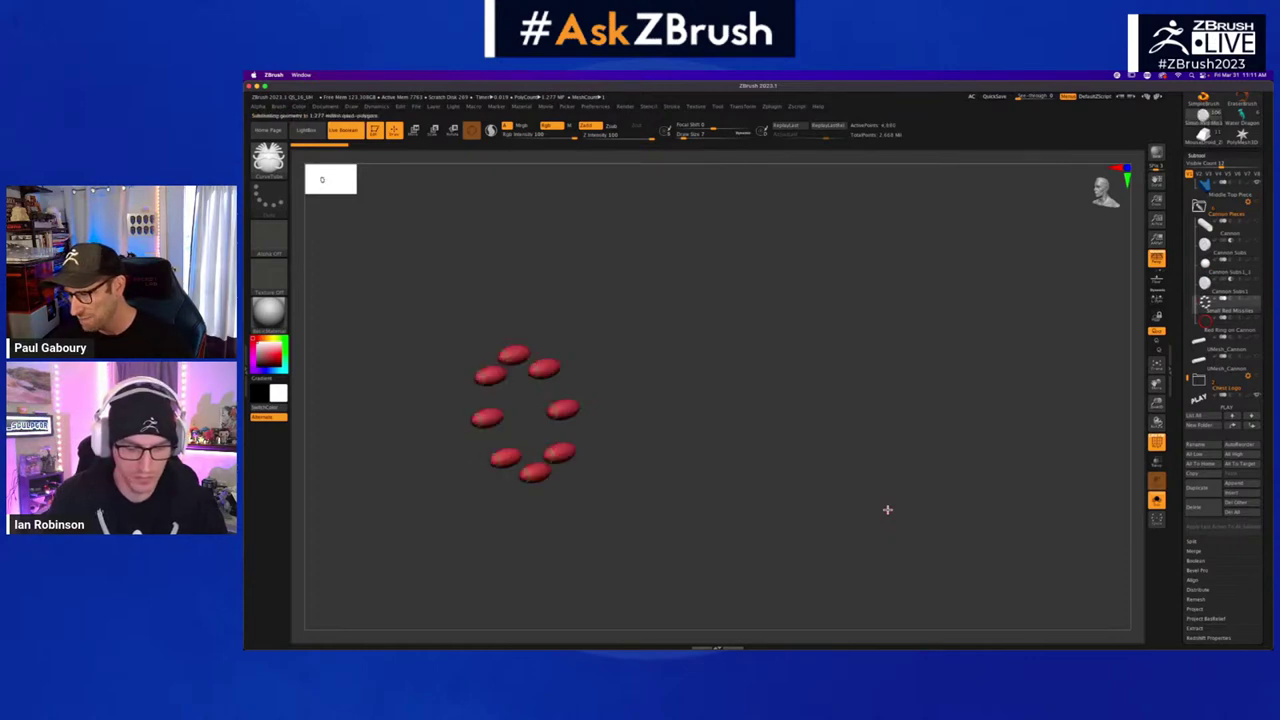
{"action": "key", "text": "alt+Down"}
{"action": "key", "text": "alt+Up"}
{"action": "key", "text": "alt+Up"}
{"action": "key", "text": "alt+Up"}
{"action": "key", "text": "alt+Up"}
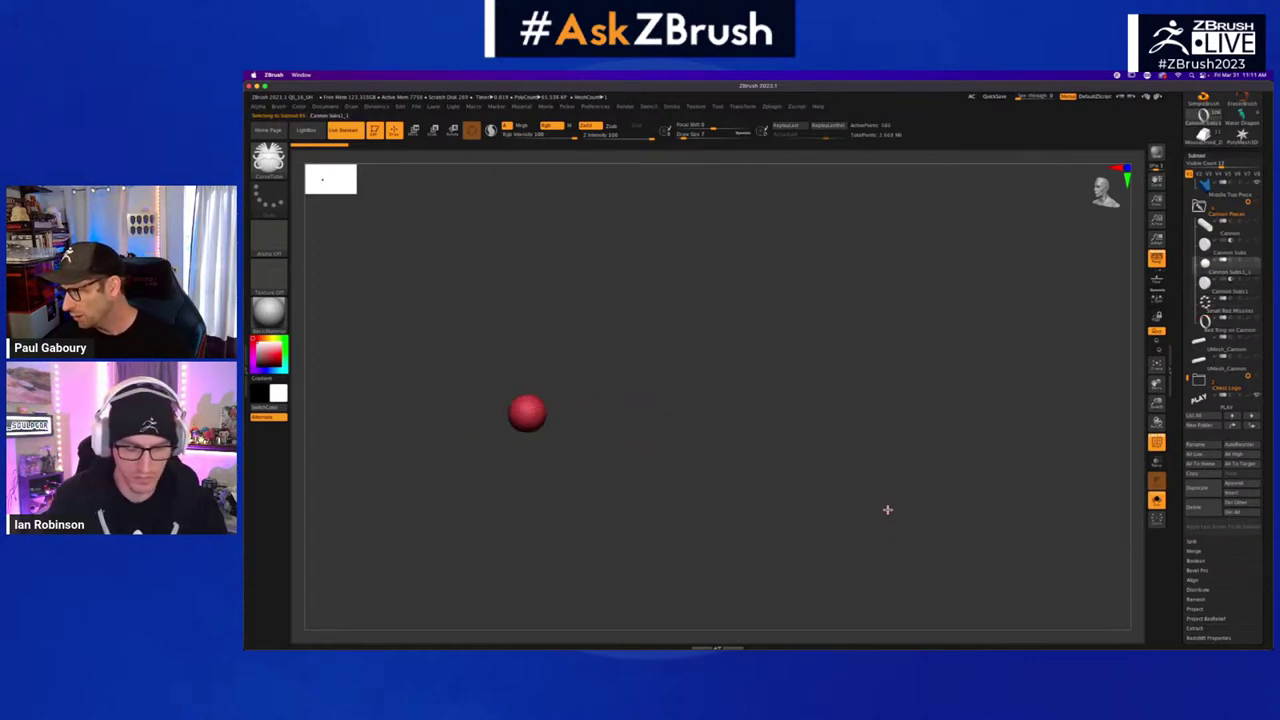
{"action": "key", "text": "alt+Up"}
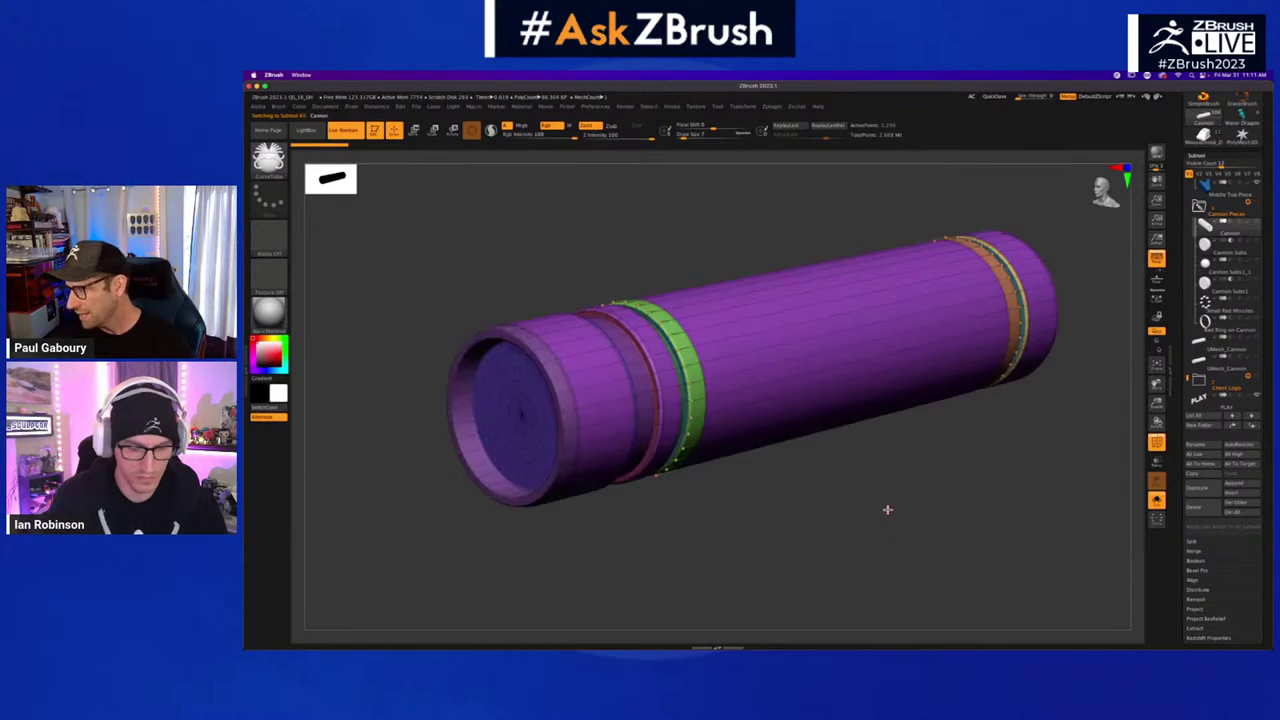
- Show the Cannon subtool's Dynamic Subdiv settings and the Boolean With DSDiv action of the Cannon Pieces folder
{"action": "scroll", "coordinate": [1262, 512], "scroll_direction": "down", "scroll_amount": 5}
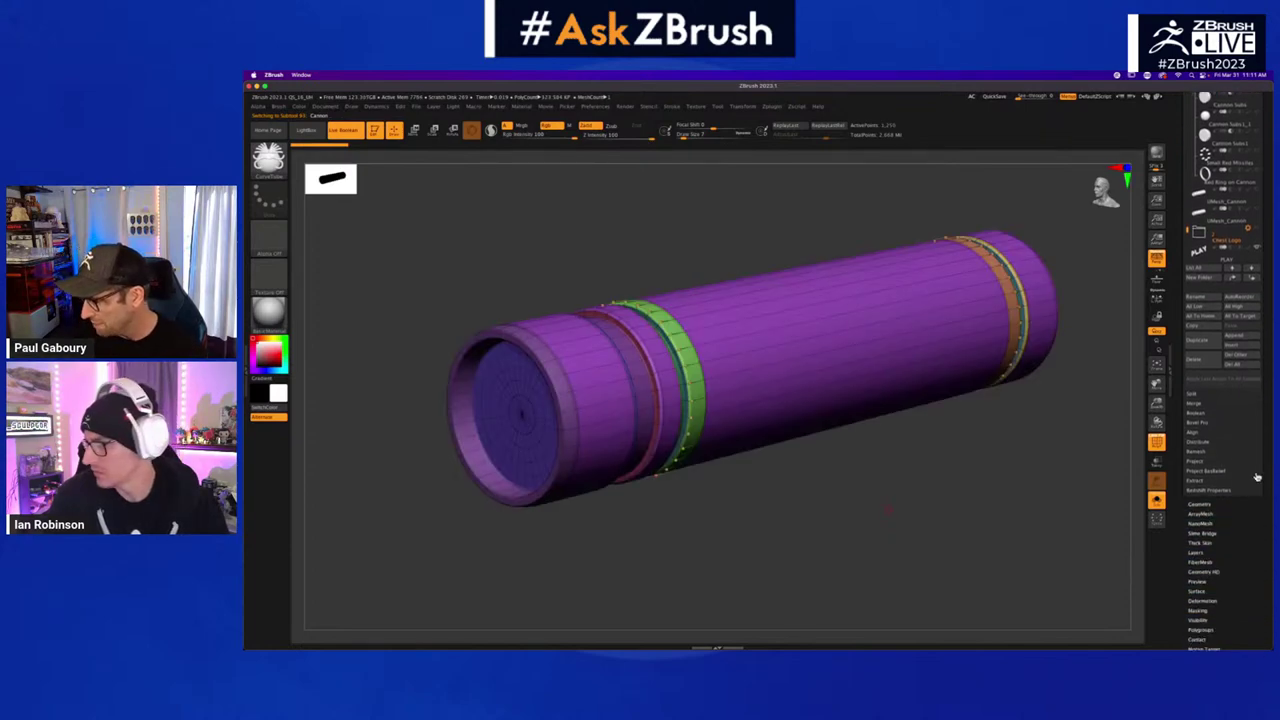
{"action": "left_click", "coordinate": [1205, 524]}
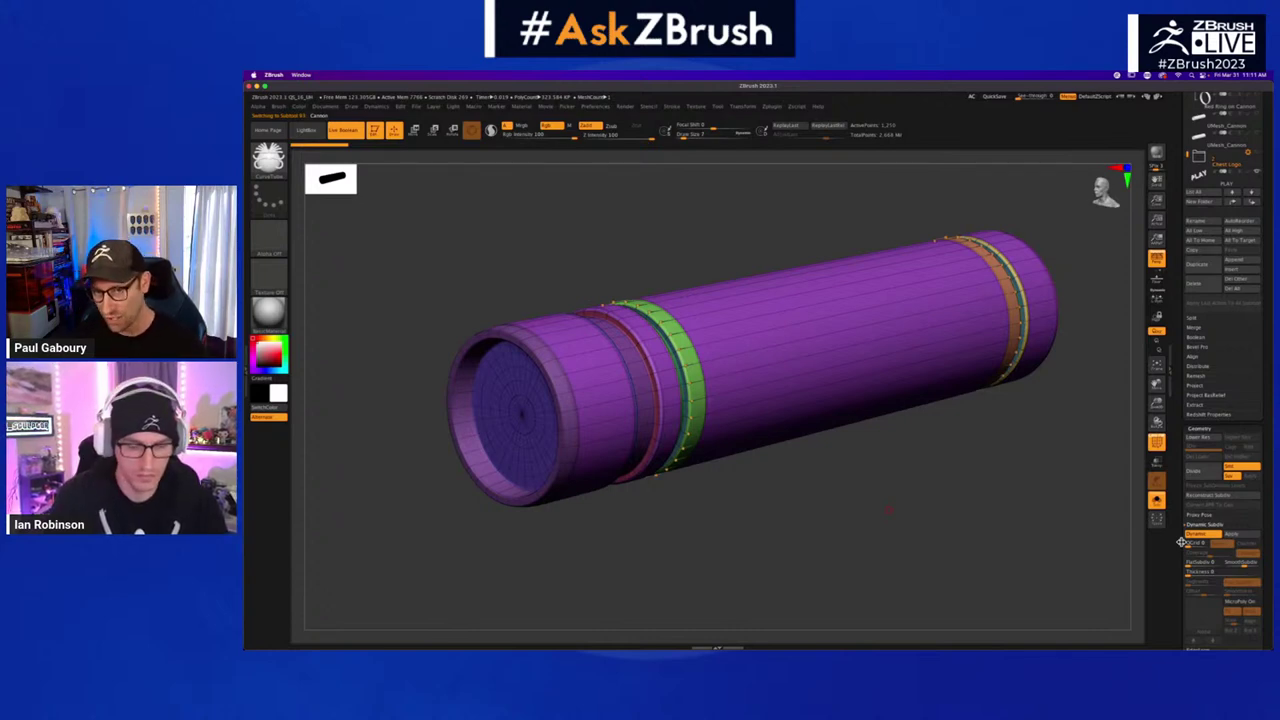
{"action": "scroll", "coordinate": [1266, 420], "scroll_direction": "up", "scroll_amount": 6}
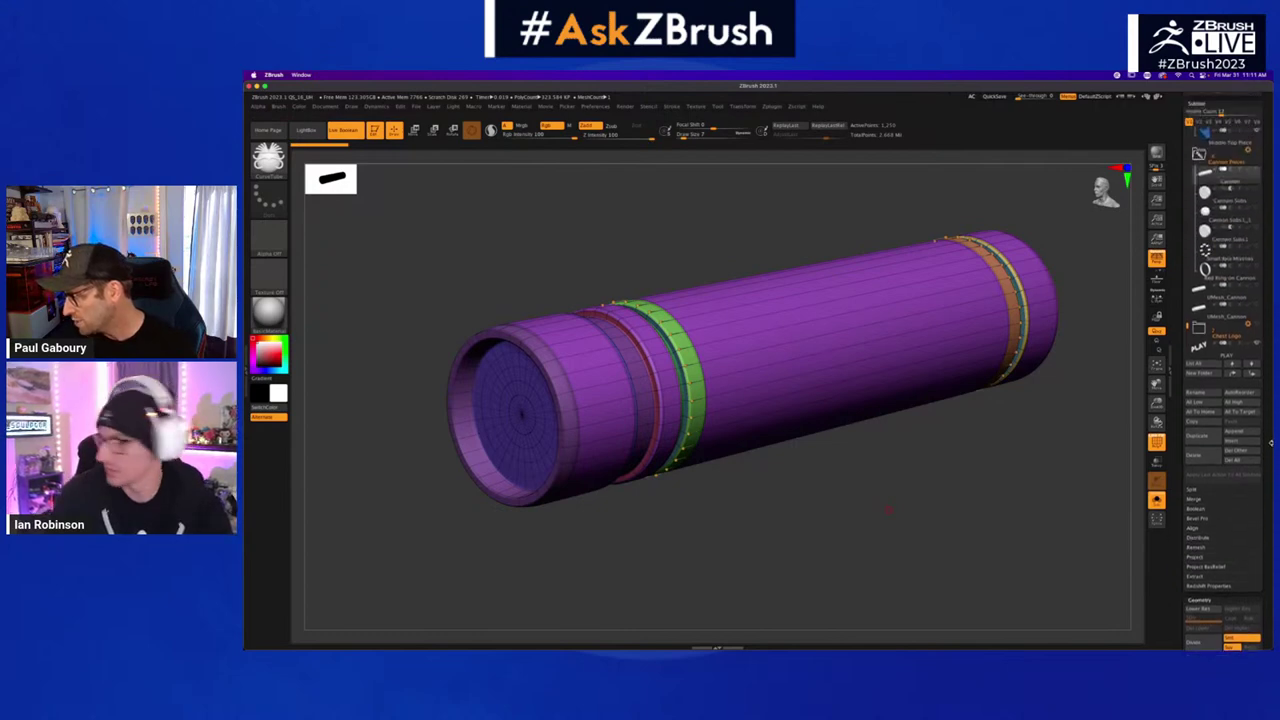
{"action": "left_click", "coordinate": [1198, 250]}
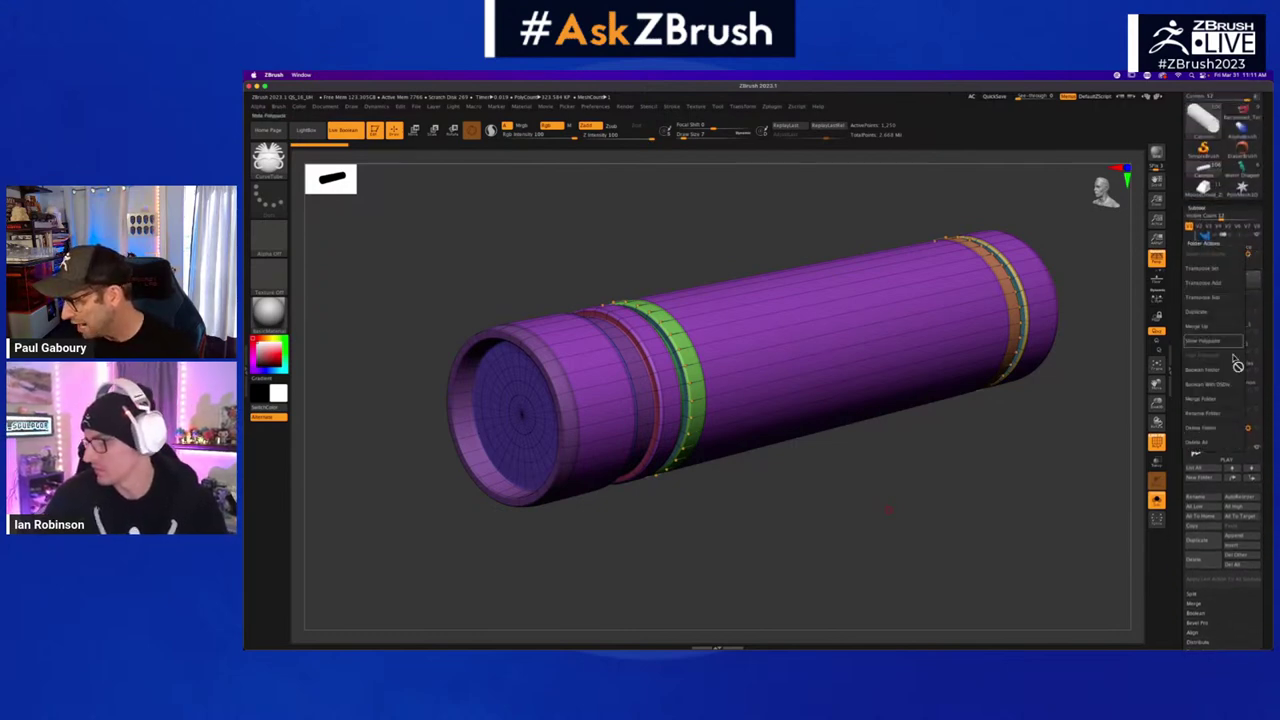
{"action": "left_click", "coordinate": [1208, 386]}
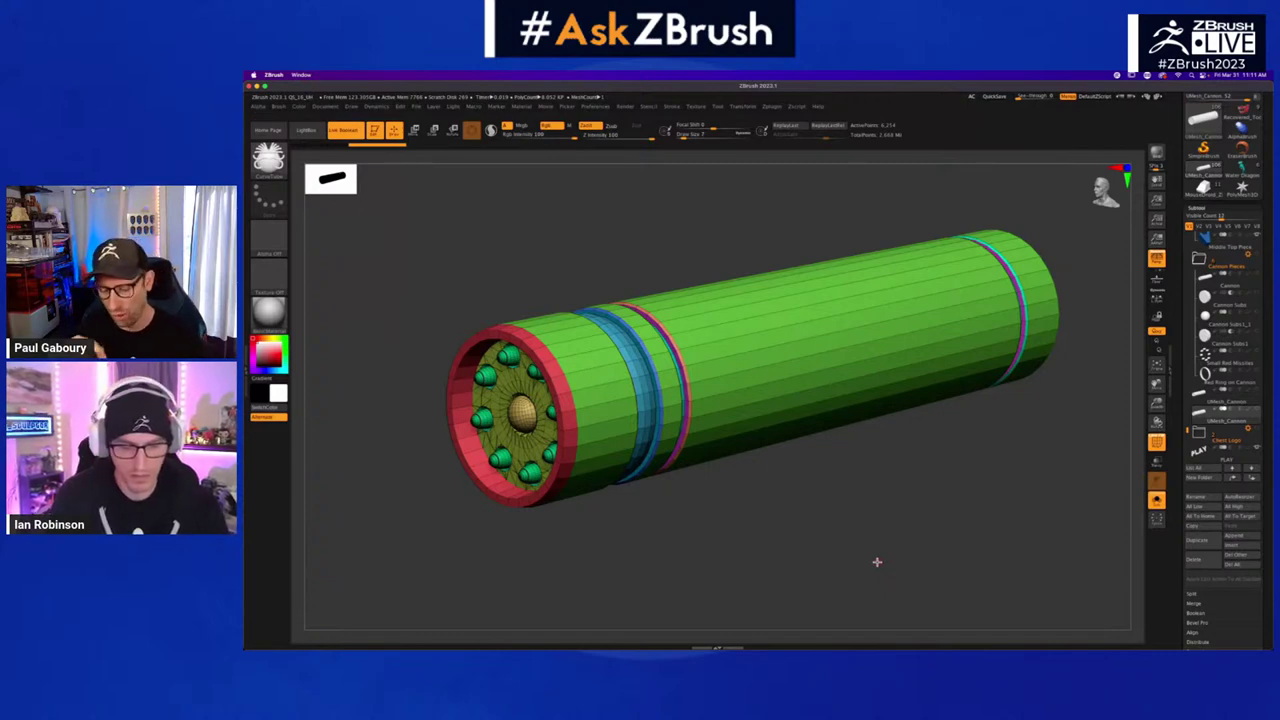
- Compare the wireframe density of the two combined cannon meshes by switching the active subtool between them
{"action": "key", "text": "Up"}
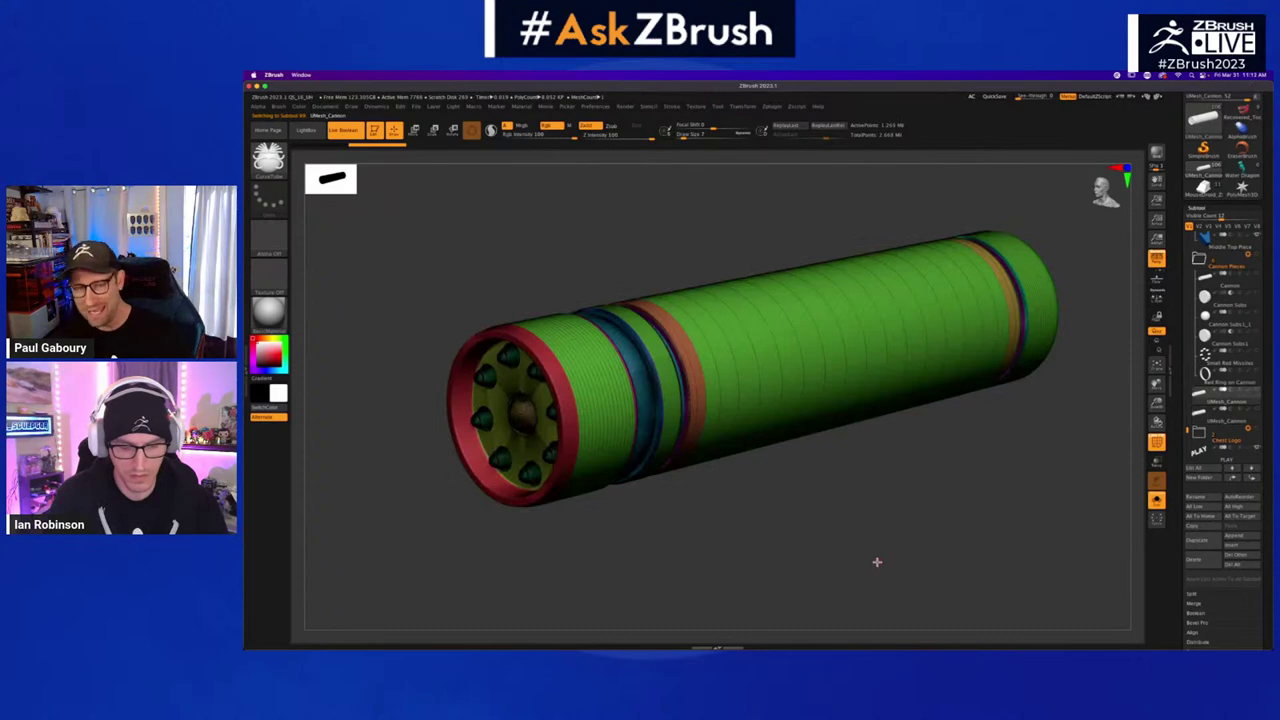
{"action": "key", "text": "Down"}
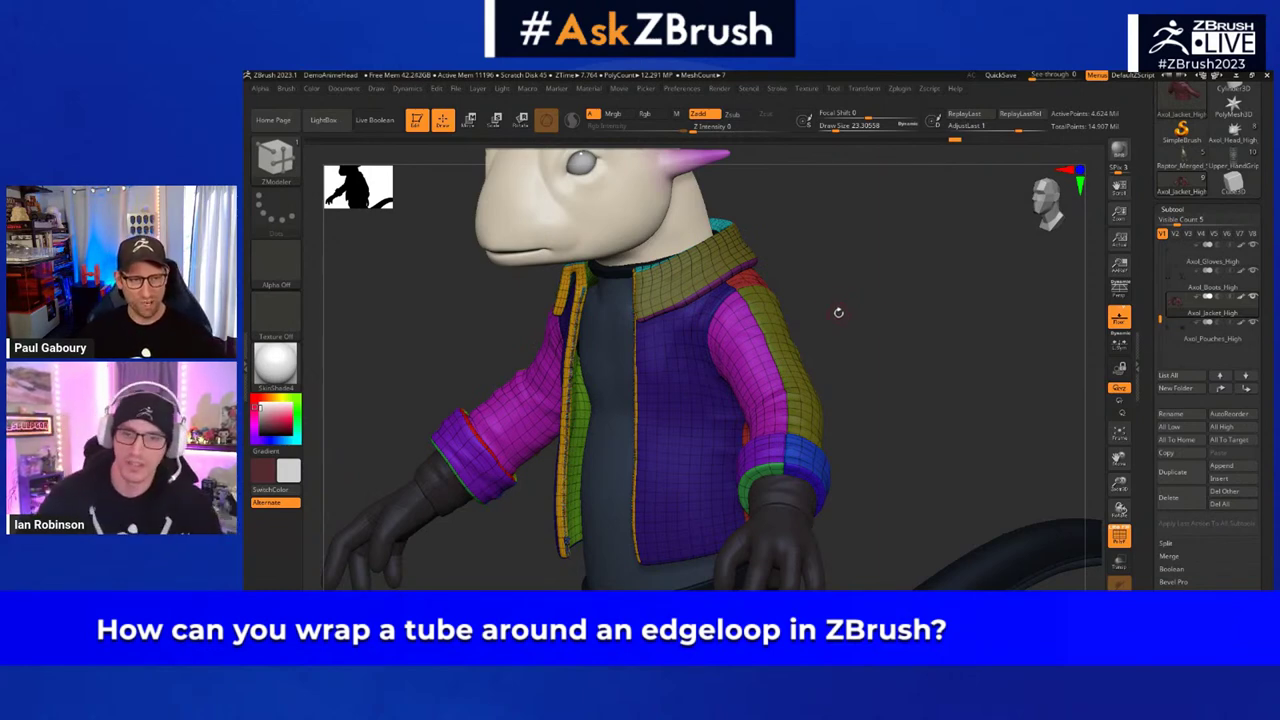
{"action": "mouse_move", "coordinate": [838, 312]}
{"action": "left_mouse_down"}
{"action": "mouse_move", "coordinate": [849, 317]}
{"action": "mouse_move", "coordinate": [835, 305]}
{"action": "left_mouse_up"}
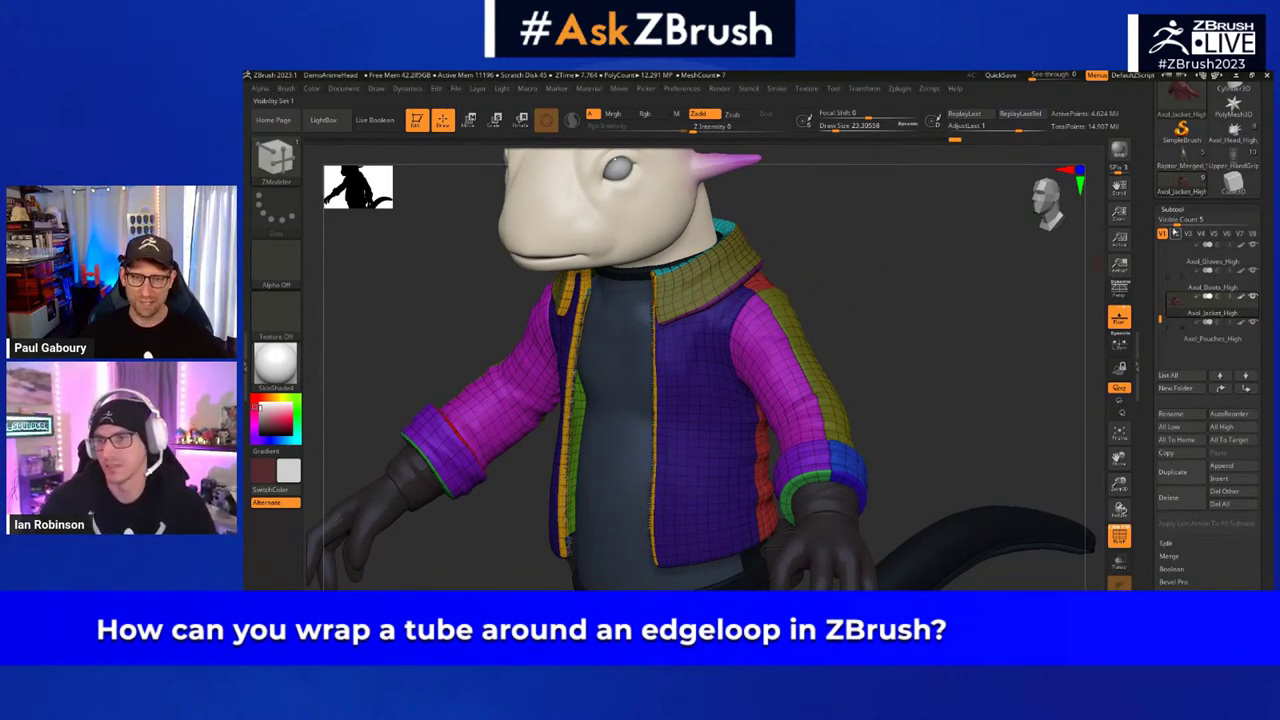
{"action": "left_click_drag", "start_coordinate": [893, 352], "coordinate": [868, 298]}
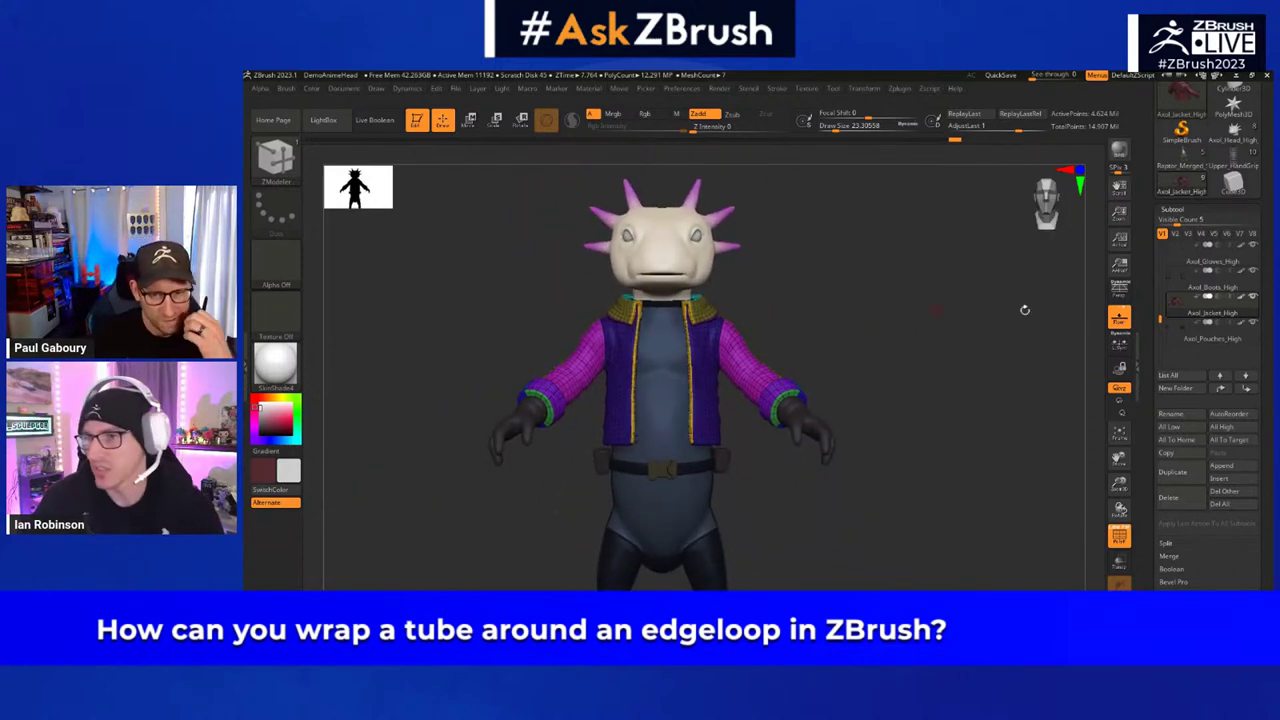
- Load the Cylinder3D primitive as the active tool and convert it to a PolyMesh3D with its wireframe shown
{"action": "scroll", "coordinate": [1194, 264], "scroll_direction": "up", "scroll_amount": 2}
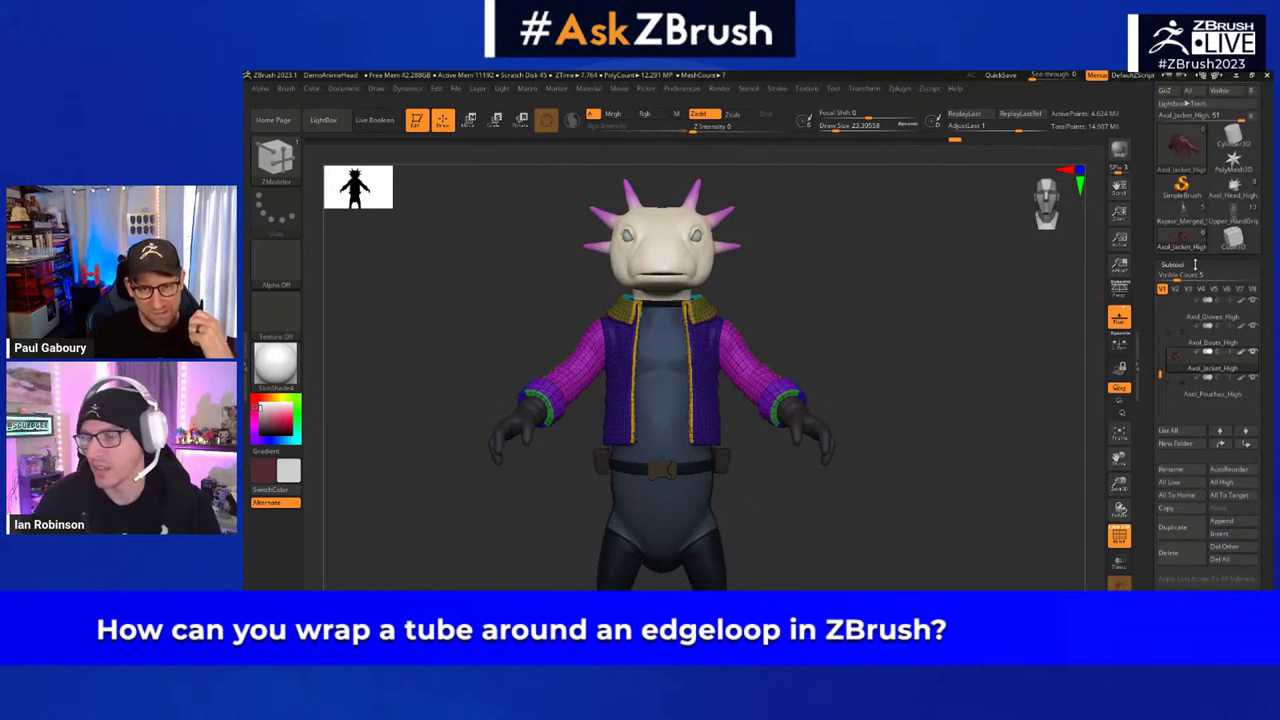
{"action": "left_click", "coordinate": [1233, 136]}
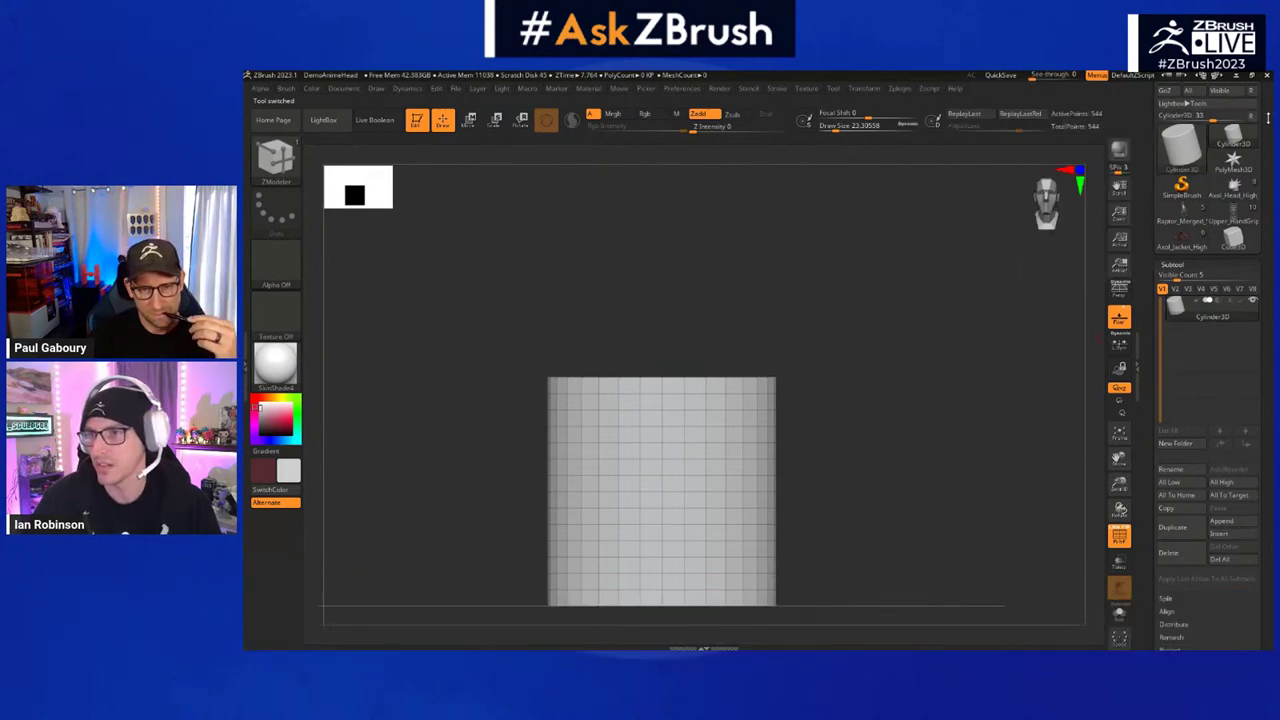
{"action": "scroll", "coordinate": [1195, 157], "scroll_direction": "up", "scroll_amount": 2}
{"action": "left_click", "coordinate": [1211, 127]}
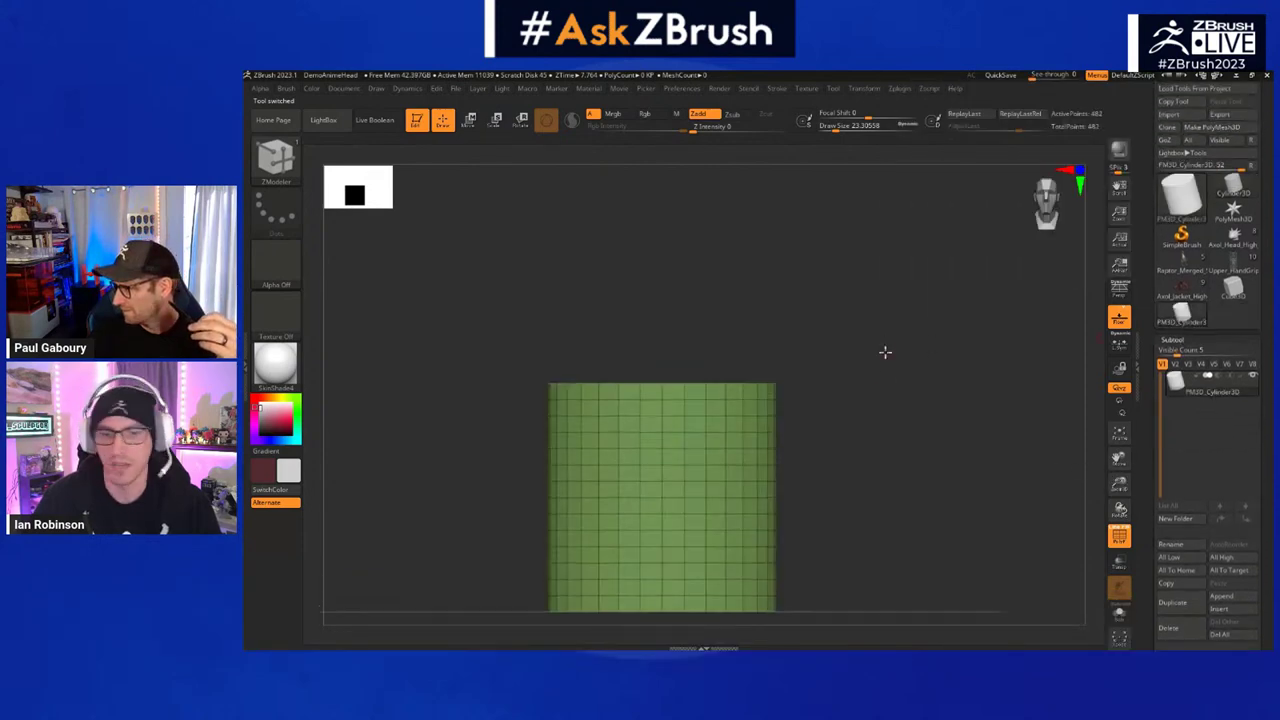
{"action": "key", "text": "shift+f"}
{"action": "key", "text": "shift+f"}
{"action": "mouse_move", "coordinate": [891, 391]}
{"action": "left_mouse_down", "text": "alt"}
{"action": "mouse_move", "coordinate": [869, 369]}
{"action": "mouse_move", "coordinate": [864, 394]}
{"action": "mouse_move", "coordinate": [834, 400]}
{"action": "mouse_move", "coordinate": [826, 360]}
{"action": "mouse_move", "coordinate": [840, 383]}
{"action": "left_mouse_up", "text": "alt"}
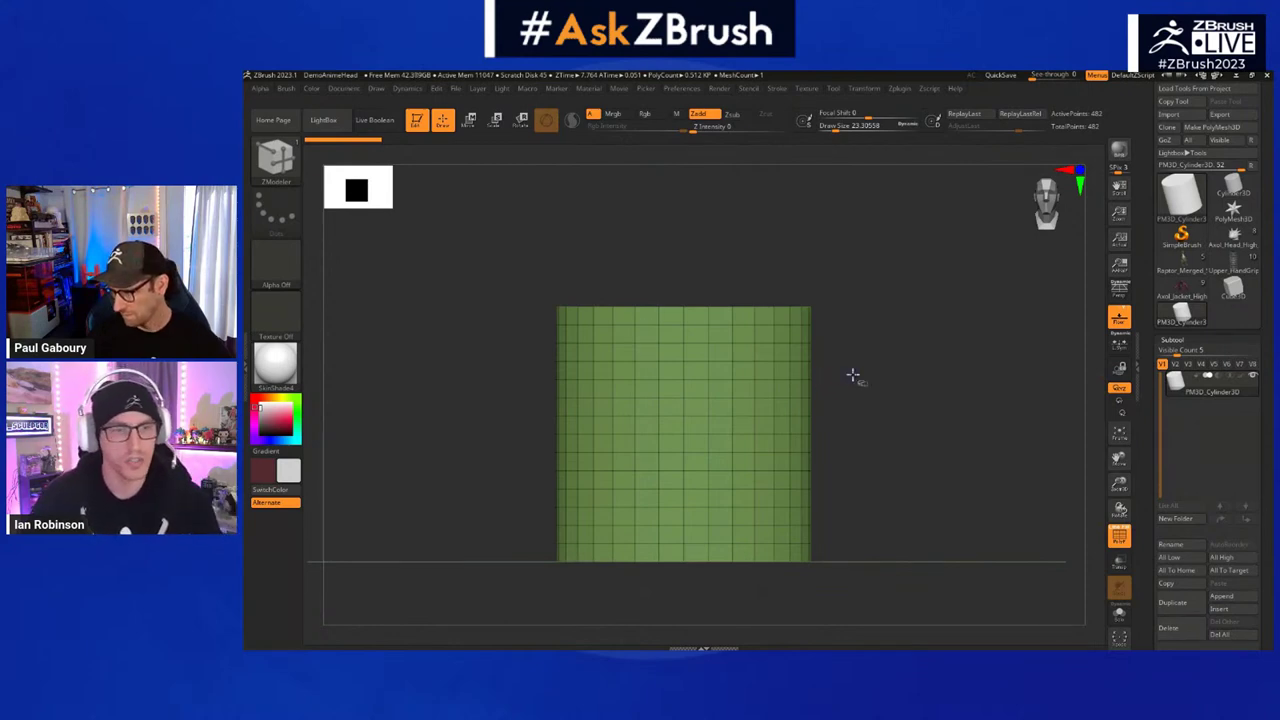
- Choose SliceCurve as the brush for slicing the cylinder
{"action": "key", "text": "ctrl+shift"}
{"action": "mouse_move", "coordinate": [854, 339]}
{"action": "left_mouse_down"}
{"action": "mouse_move", "coordinate": [866, 343]}
{"action": "mouse_move", "coordinate": [846, 329]}
{"action": "mouse_move", "coordinate": [880, 322]}
{"action": "left_mouse_up"}
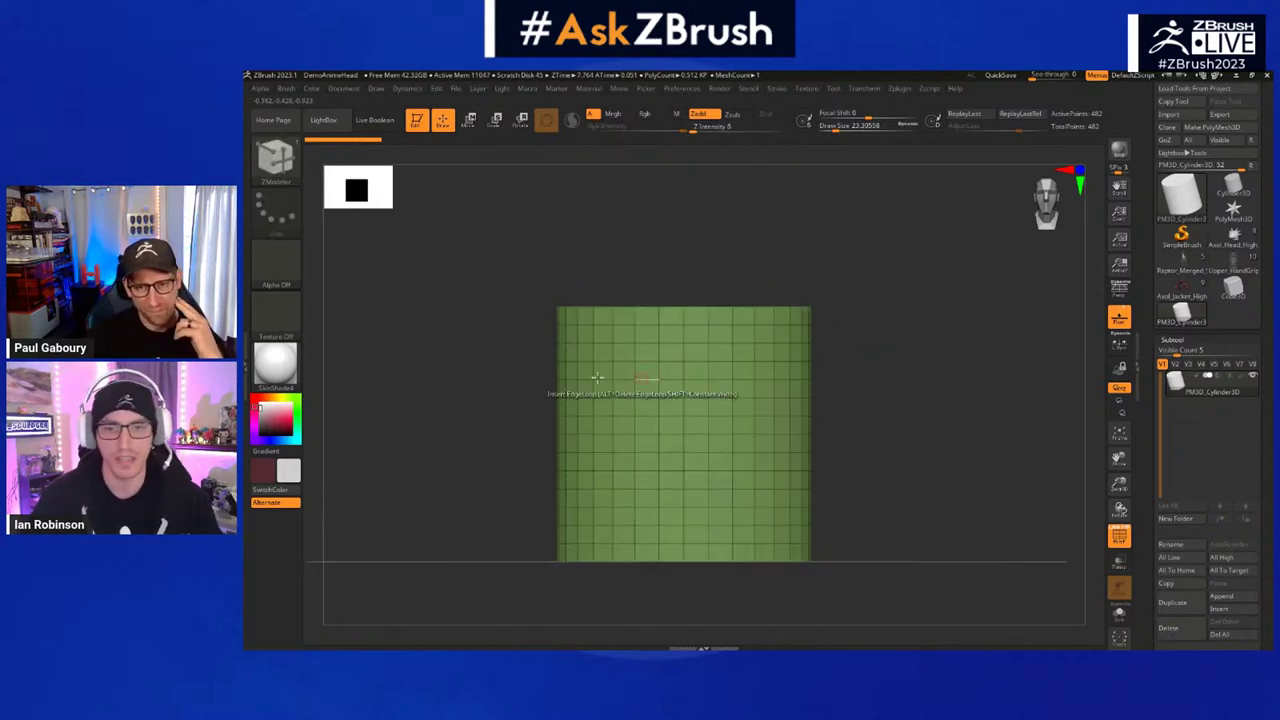
{"action": "key", "text": "ctrl+shift"}
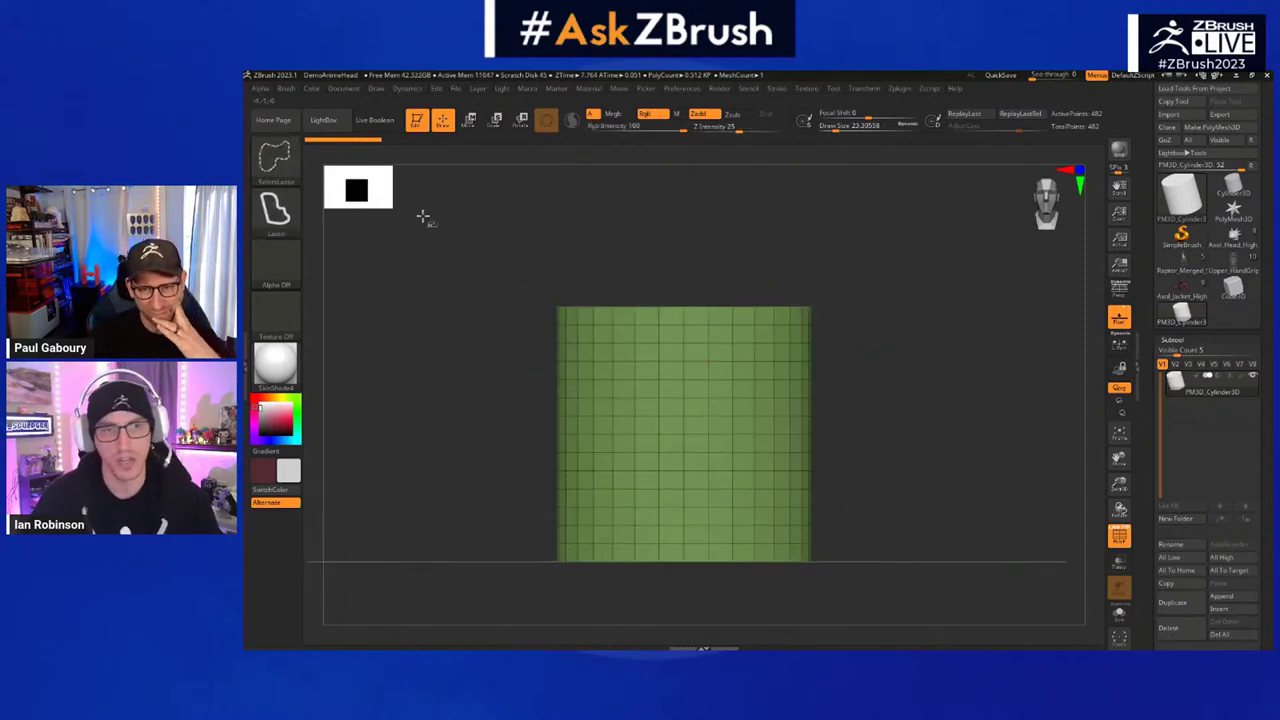
{"action": "left_click", "coordinate": [274, 155], "text": "ctrl+shift"}
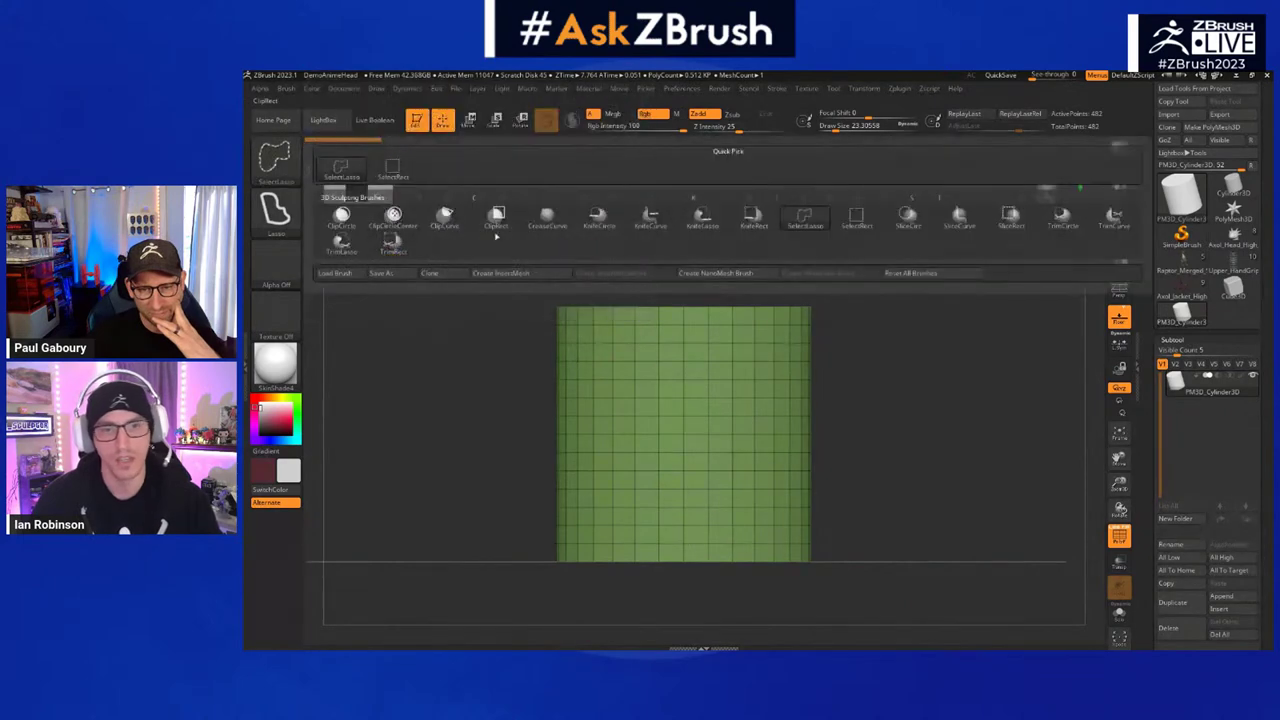
{"action": "left_click", "coordinate": [959, 218]}
- Make a slightly slanted test slice across the middle of the cylinder, inspect the new polygroup border and undo the slice
{"action": "mouse_move", "coordinate": [463, 367]}
{"action": "left_mouse_down", "text": "ctrl+shift"}
{"action": "mouse_move", "coordinate": [983, 409]}
{"action": "mouse_move", "coordinate": [954, 440]}
{"action": "mouse_move", "coordinate": [958, 427]}
{"action": "left_mouse_up", "text": "ctrl+shift"}
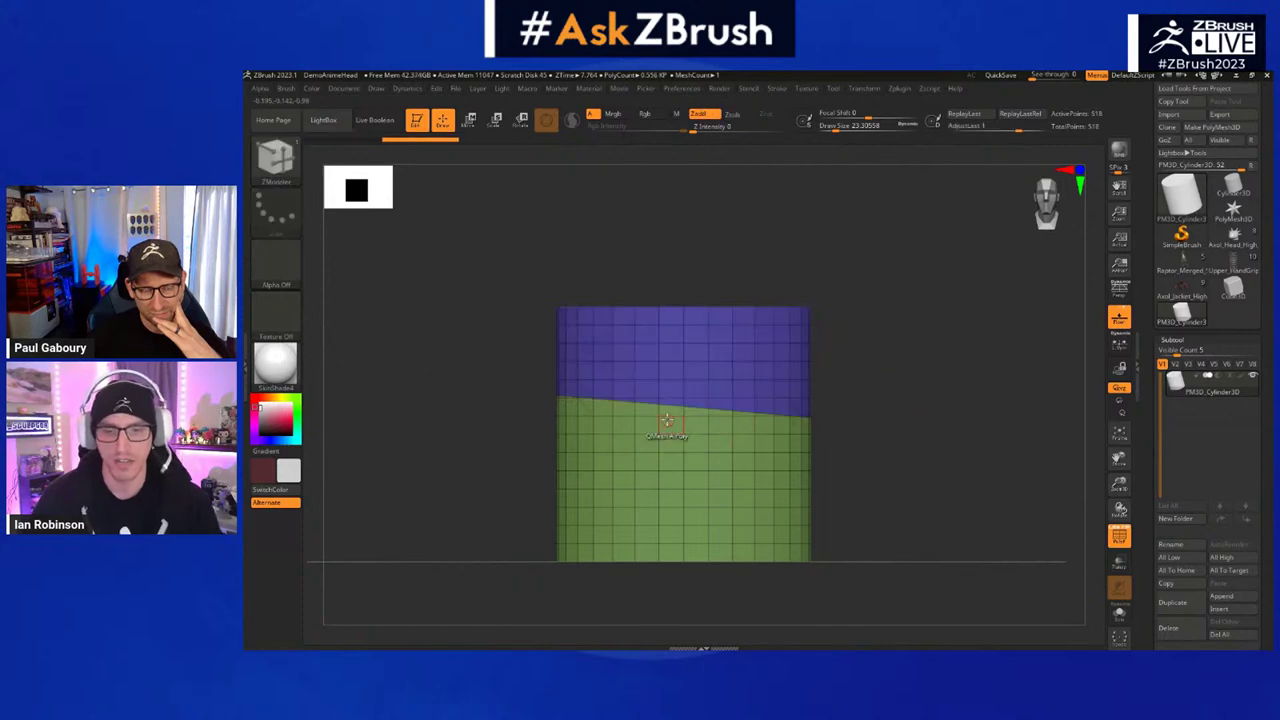
{"action": "left_click_drag", "start_coordinate": [905, 394], "coordinate": [875, 410]}
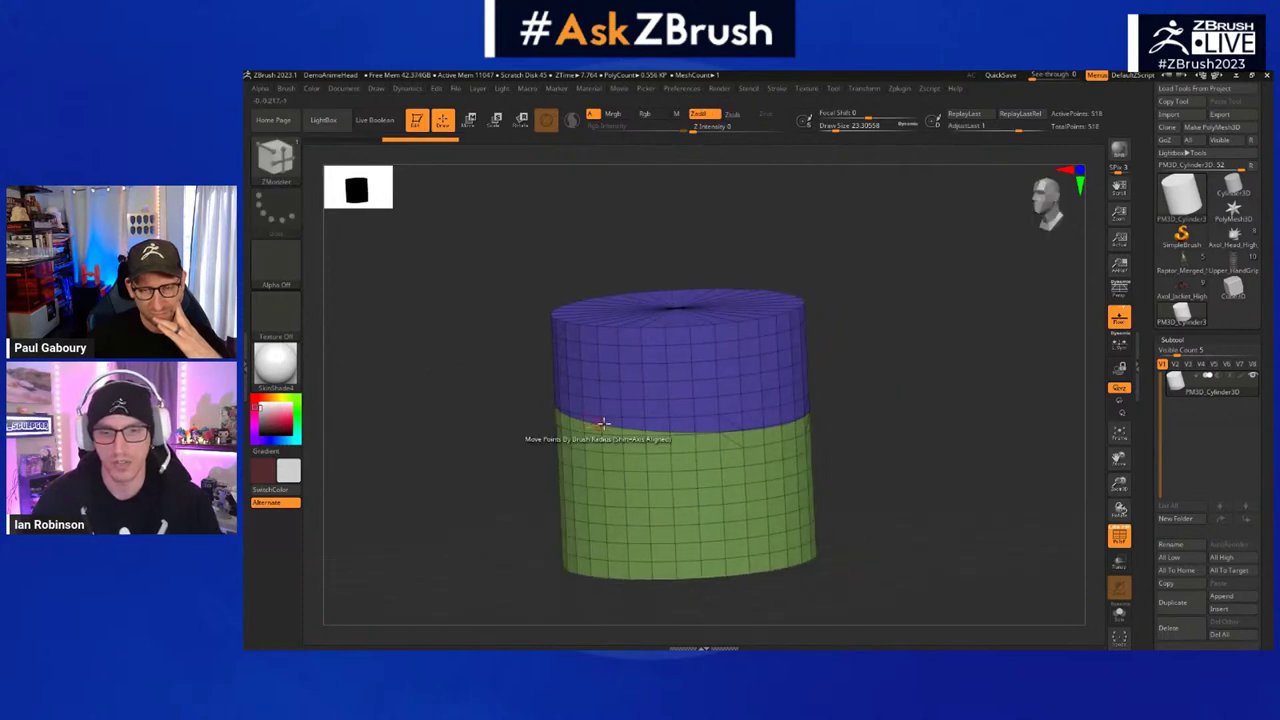
{"action": "right_click_drag", "start_coordinate": [603, 426], "coordinate": [740, 423], "text": "shift"}
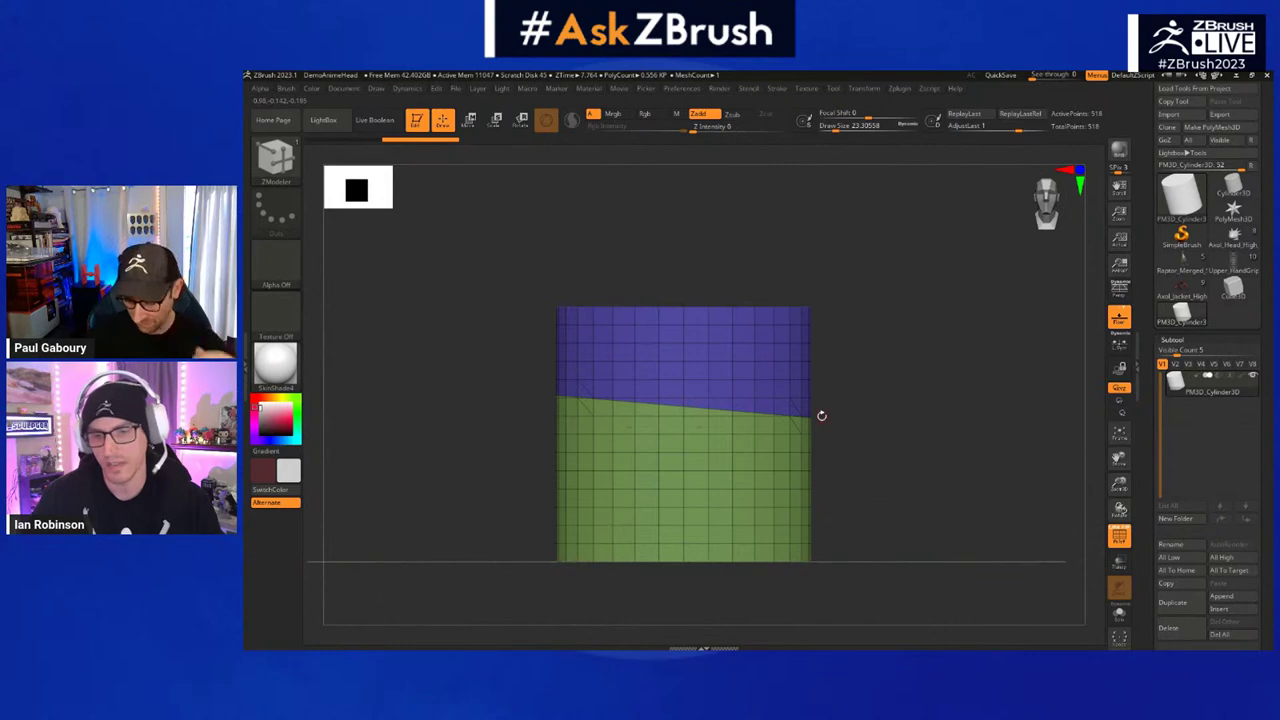
{"action": "key", "text": "ctrl+z"}
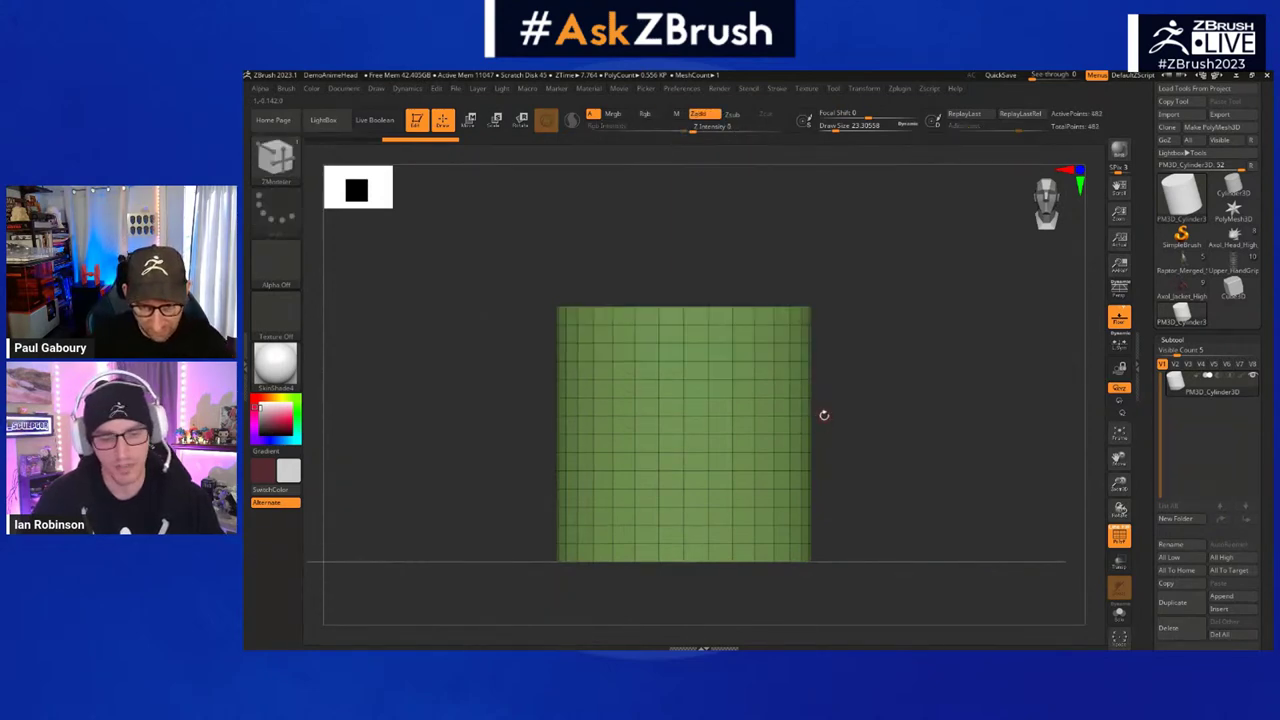
- Subdivide the cylinder to subdivision level 3 and delete its lower subdivision levels
{"action": "key", "text": "d"}
{"action": "key", "text": "ctrl+d"}
{"action": "left_click", "coordinate": [1172, 339]}
{"action": "left_click", "coordinate": [1172, 197]}
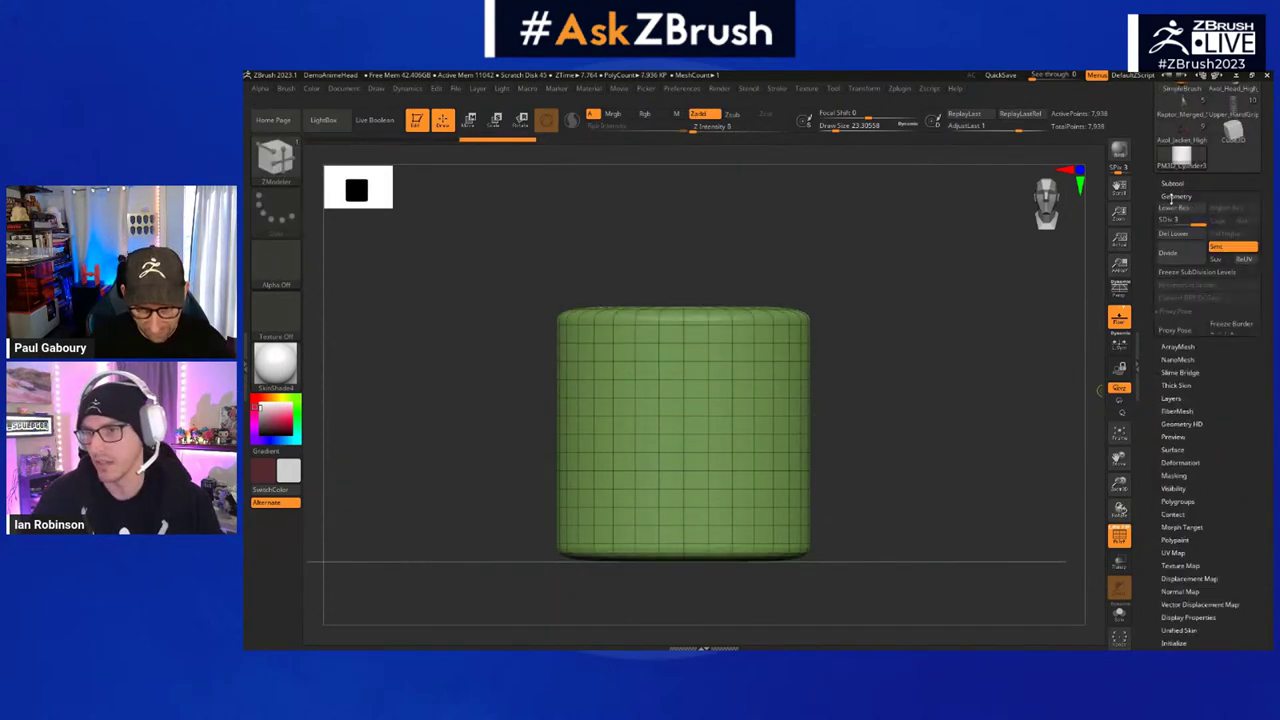
{"action": "left_click", "coordinate": [1174, 234]}
- Slice the cylinder into three polygroups with a horizontal cut in its upper half and a slanted cut below it
{"action": "left_click_drag", "start_coordinate": [465, 390], "coordinate": [960, 386], "text": "ctrl+shift"}
{"action": "left_click_drag", "start_coordinate": [488, 418], "coordinate": [914, 543], "text": "ctrl+shift"}
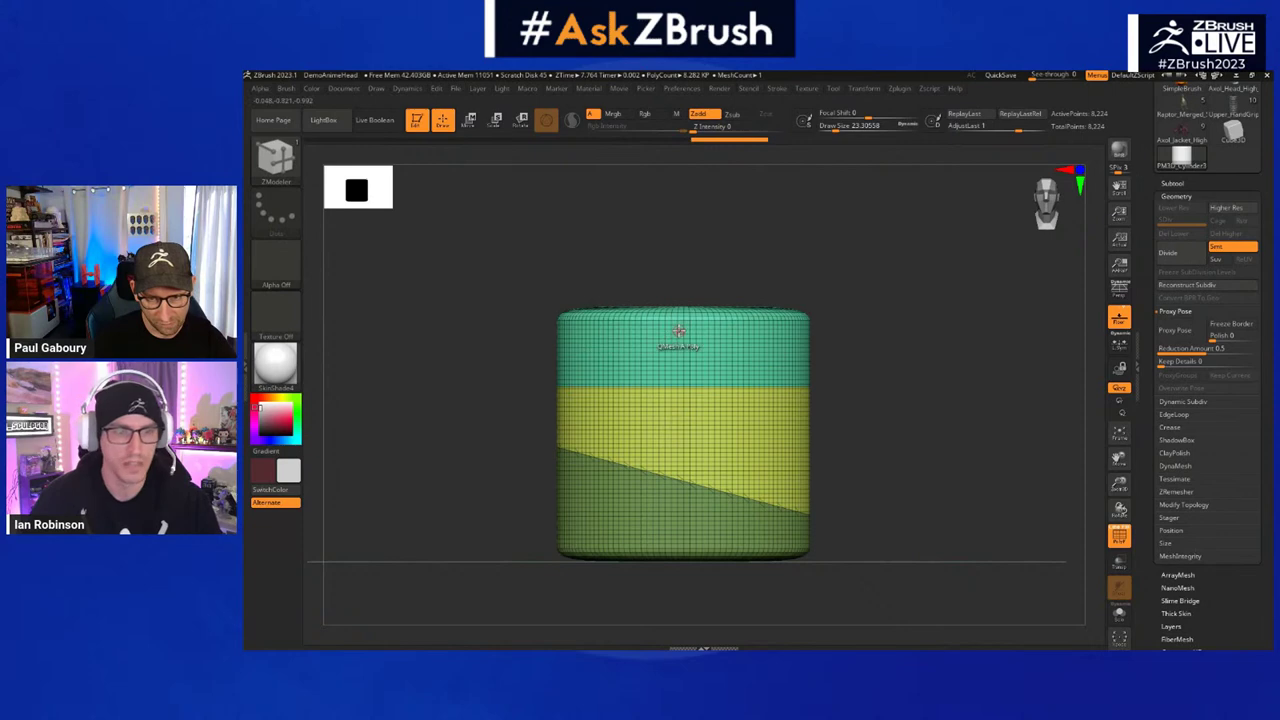
- Switch the sculpting brush to CurveMultiTube
{"action": "key", "text": "b"}
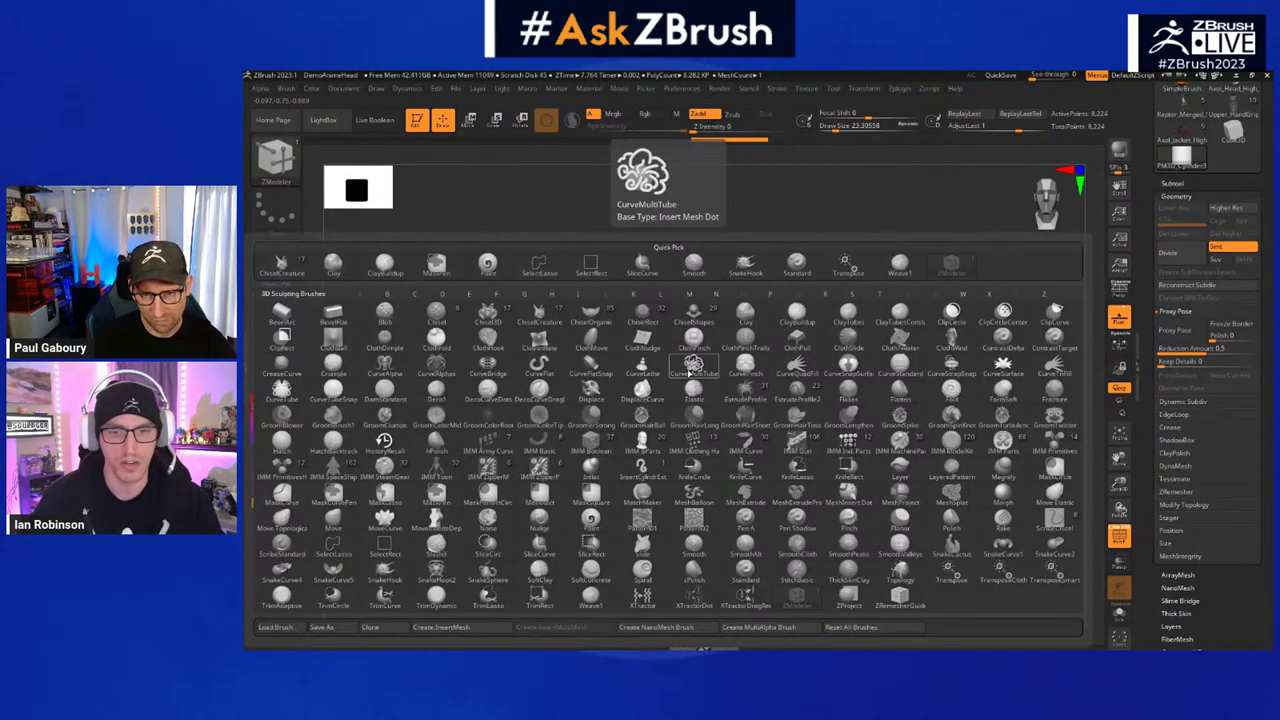
{"action": "left_click", "coordinate": [694, 372]}
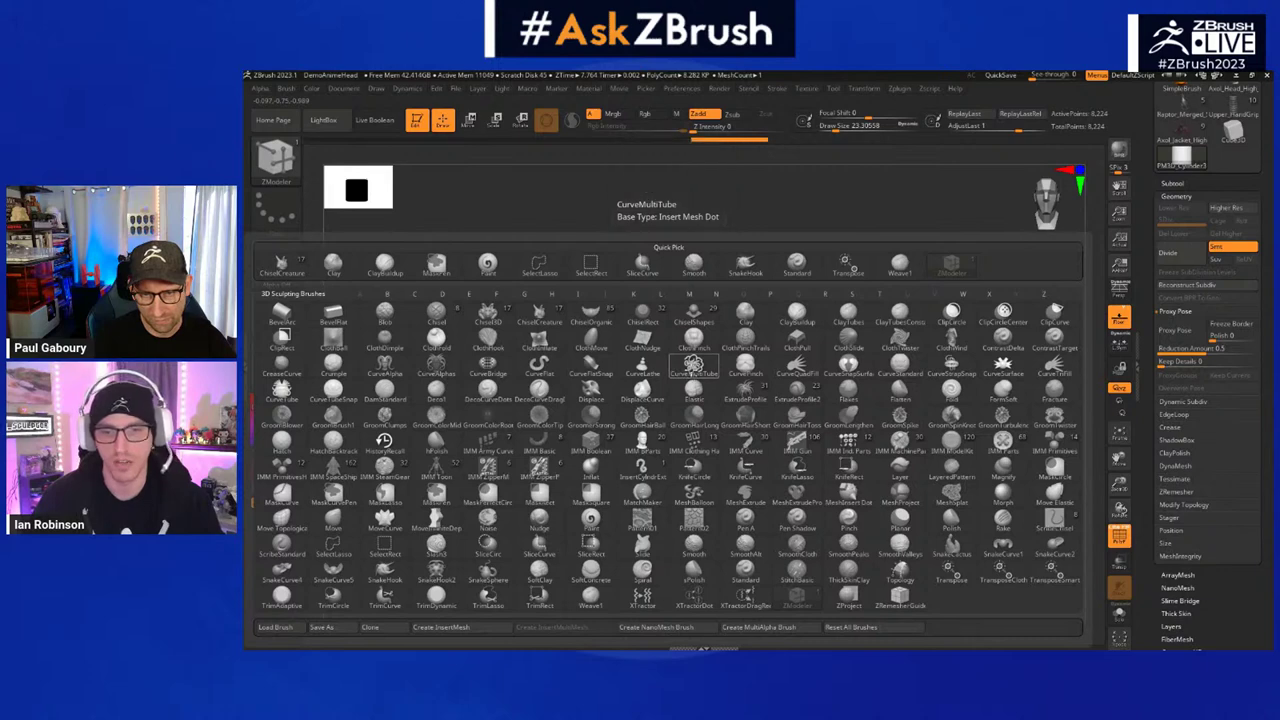
- Wrap a horizontal tube around the cylinder just below the upper polygroup border and undo it
{"action": "left_click_drag", "start_coordinate": [688, 401], "coordinate": [714, 398]}
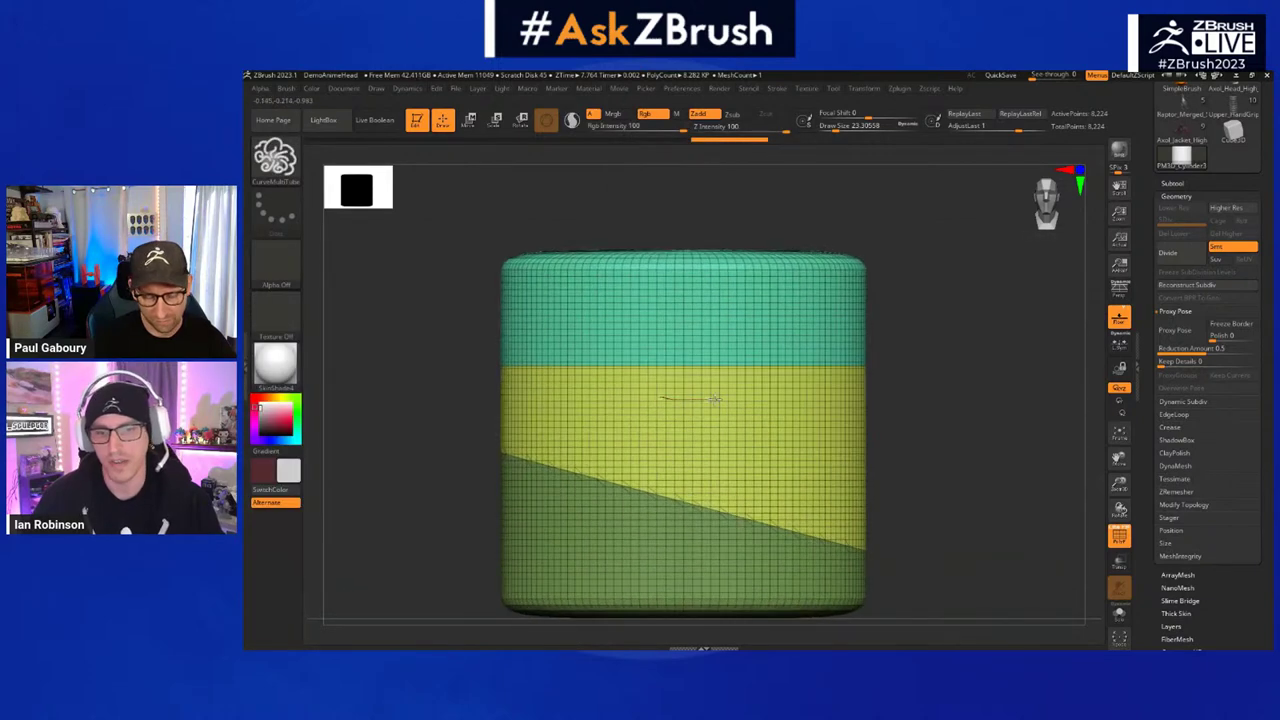
{"action": "mouse_move", "coordinate": [871, 396]}
{"action": "left_mouse_down"}
{"action": "mouse_move", "coordinate": [963, 394]}
{"action": "mouse_move", "coordinate": [1012, 411]}
{"action": "mouse_move", "coordinate": [992, 385]}
{"action": "mouse_move", "coordinate": [991, 397]}
{"action": "mouse_move", "coordinate": [905, 351]}
{"action": "mouse_move", "coordinate": [899, 390]}
{"action": "mouse_move", "coordinate": [855, 340]}
{"action": "left_mouse_up"}
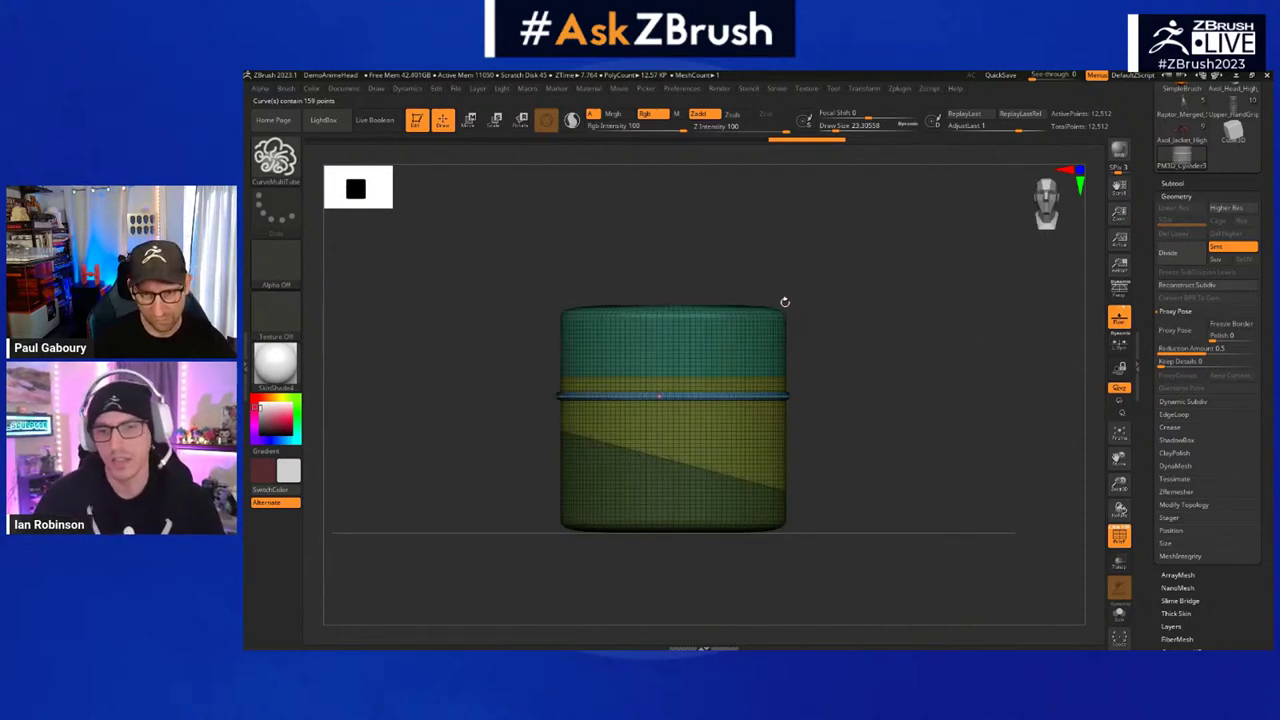
{"action": "left_click_drag", "start_coordinate": [831, 354], "coordinate": [807, 363], "text": "alt"}
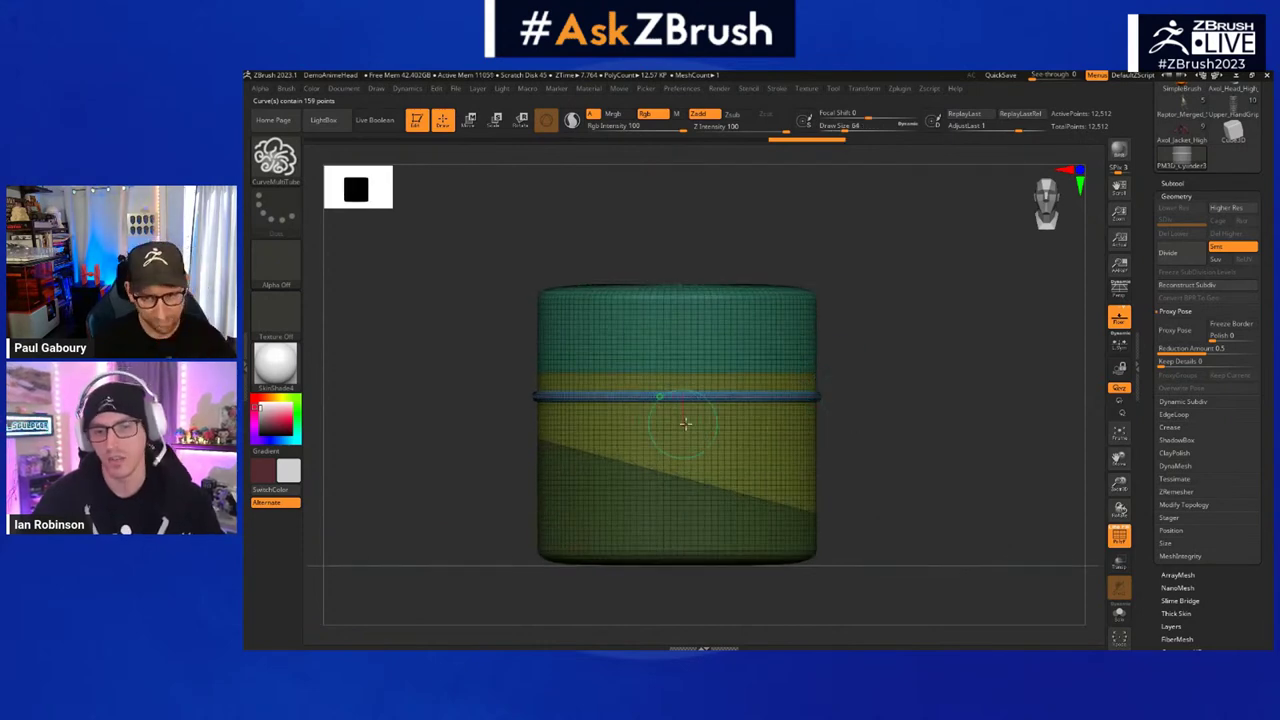
{"action": "left_click_drag", "start_coordinate": [850, 433], "coordinate": [914, 420]}
{"action": "key", "text": "ctrl+z"}
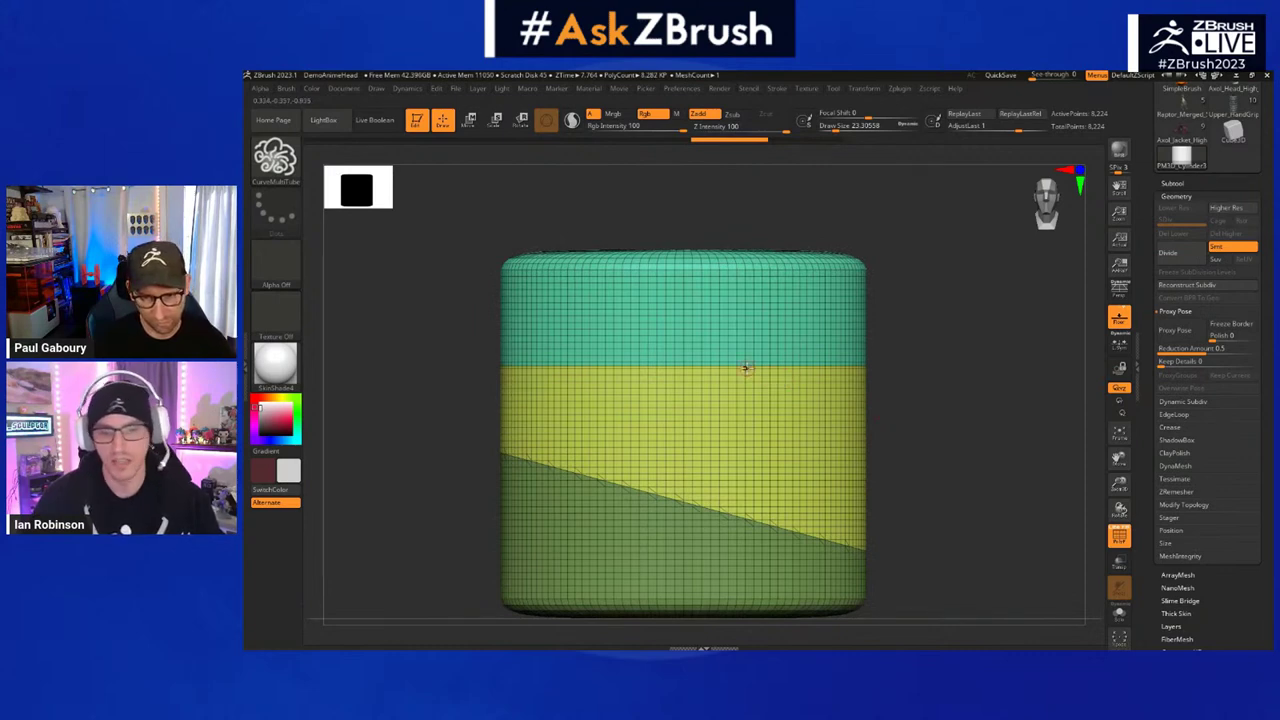
- Try to run a tube along the slanted polygroup border of the cylinder and undo it
{"action": "key", "text": "shift"}
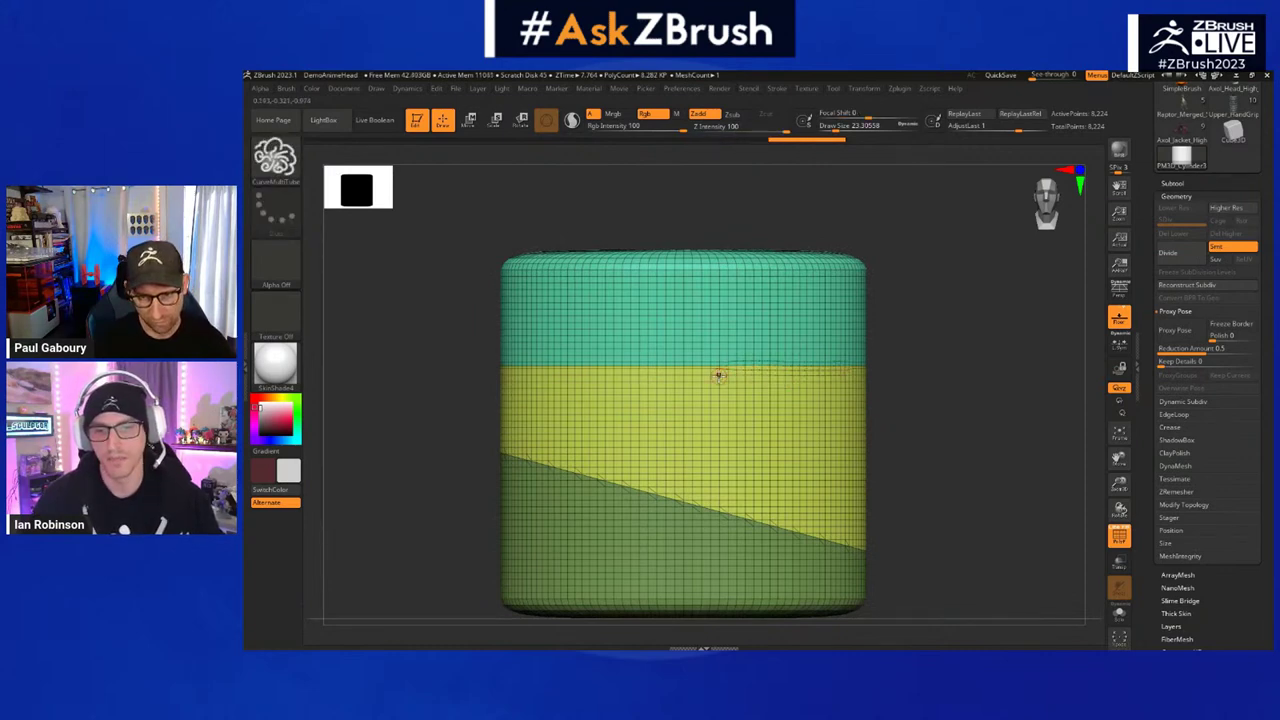
{"action": "key", "text": "ctrl+z"}
{"action": "mouse_move", "coordinate": [826, 366]}
{"action": "left_mouse_down"}
{"action": "mouse_move", "coordinate": [888, 368]}
{"action": "mouse_move", "coordinate": [900, 406]}
{"action": "mouse_move", "coordinate": [852, 366]}
{"action": "left_mouse_up"}
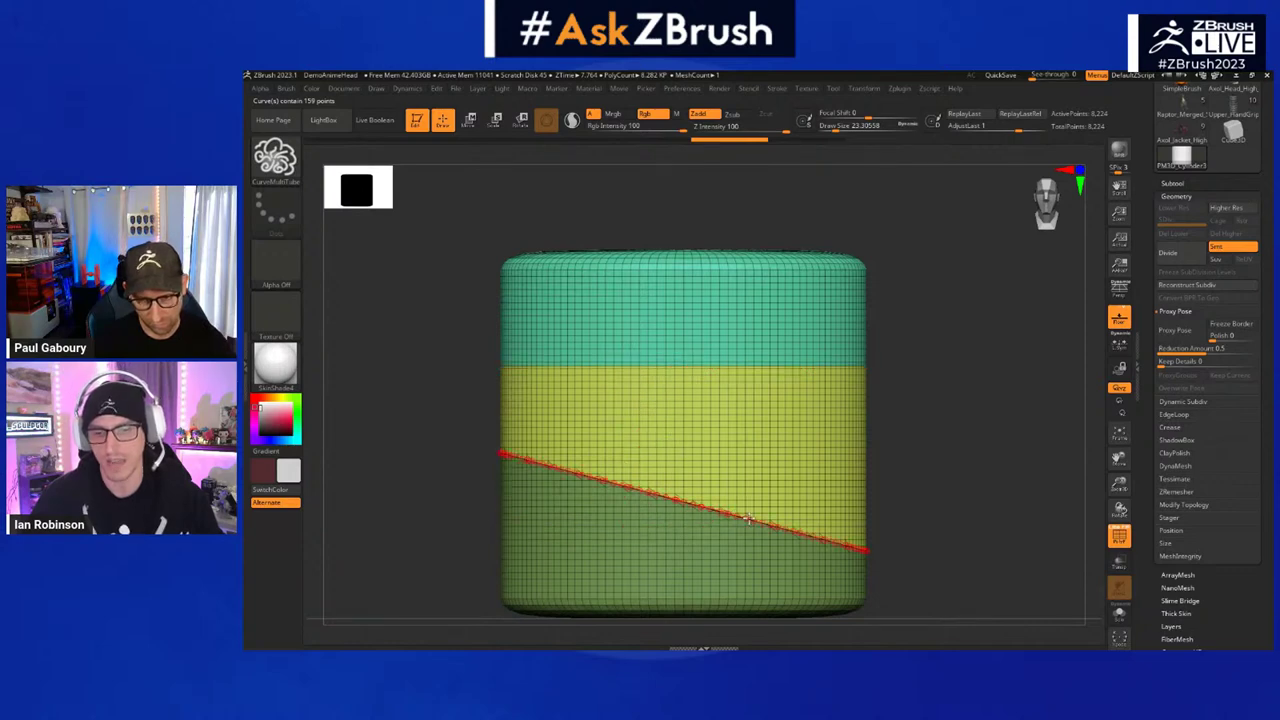
{"action": "left_click", "coordinate": [748, 518]}
{"action": "key", "text": "ctrl+z"}
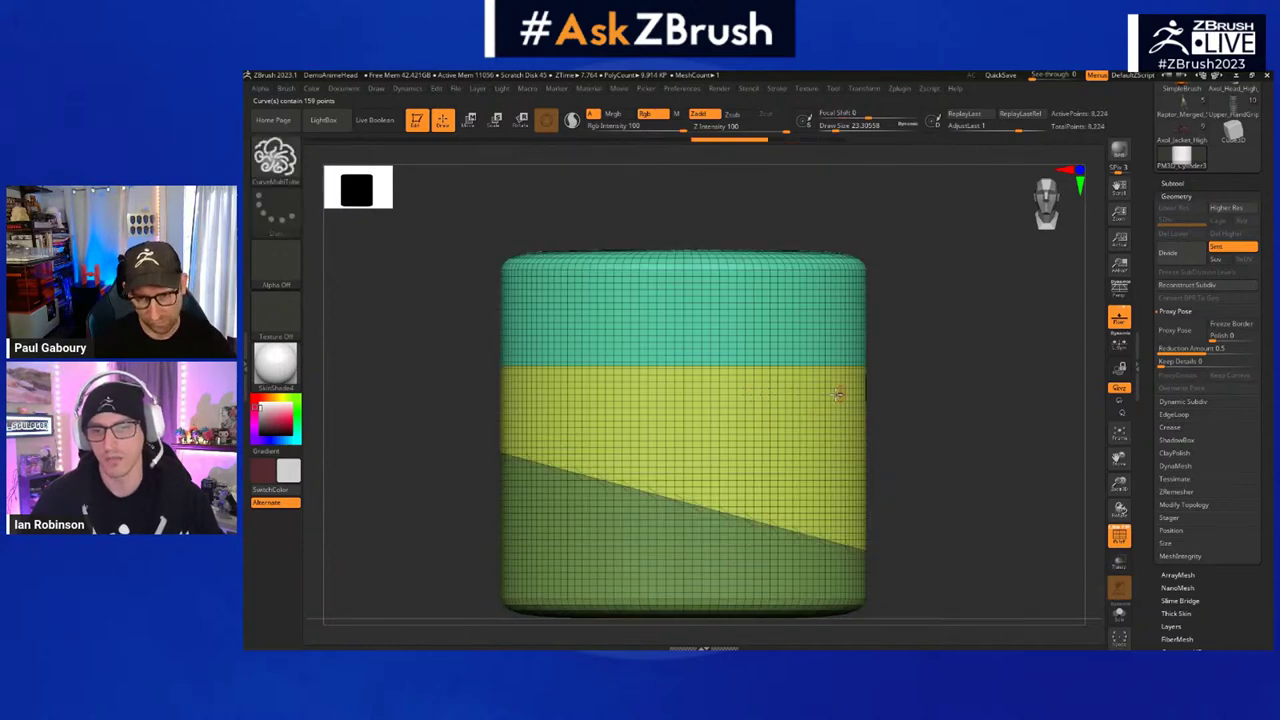
- Wrap one tube around the cylinder along the horizontal polygroup border and another along the slanted border
{"action": "left_click", "coordinate": [852, 365]}
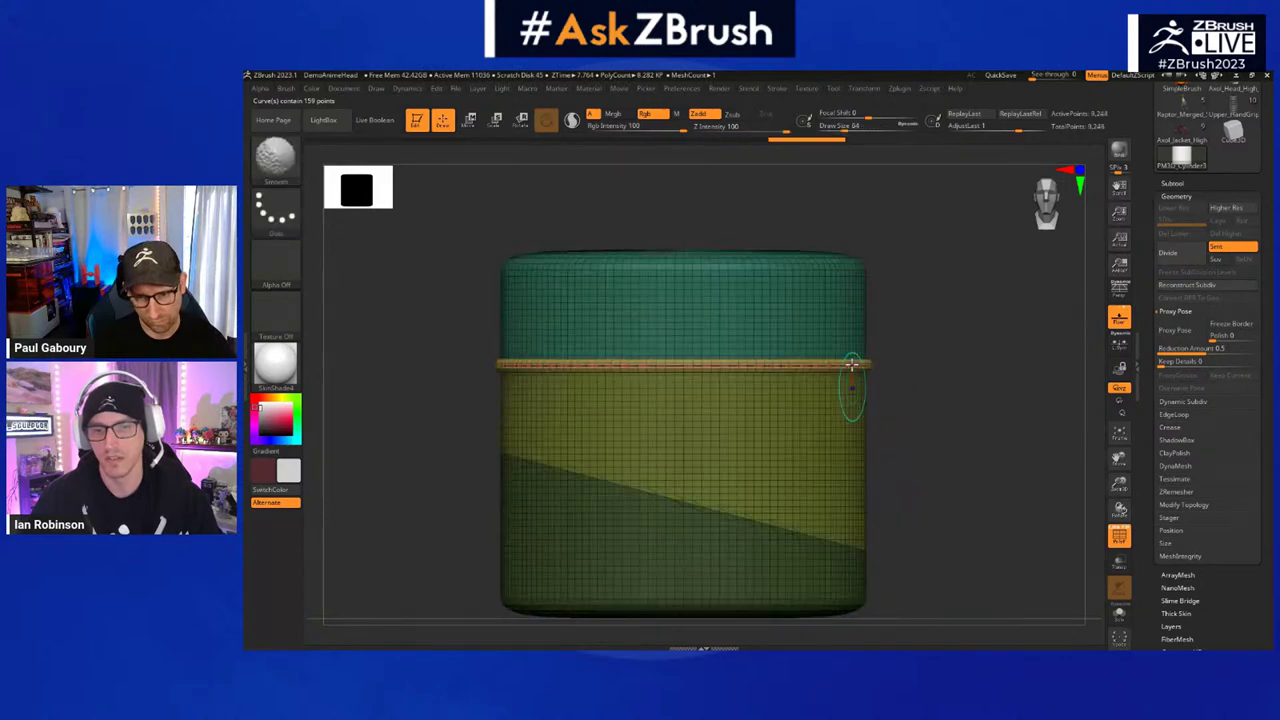
{"action": "mouse_move", "coordinate": [950, 375]}
{"action": "left_mouse_down"}
{"action": "mouse_move", "coordinate": [943, 389]}
{"action": "mouse_move", "coordinate": [831, 386]}
{"action": "left_mouse_up"}
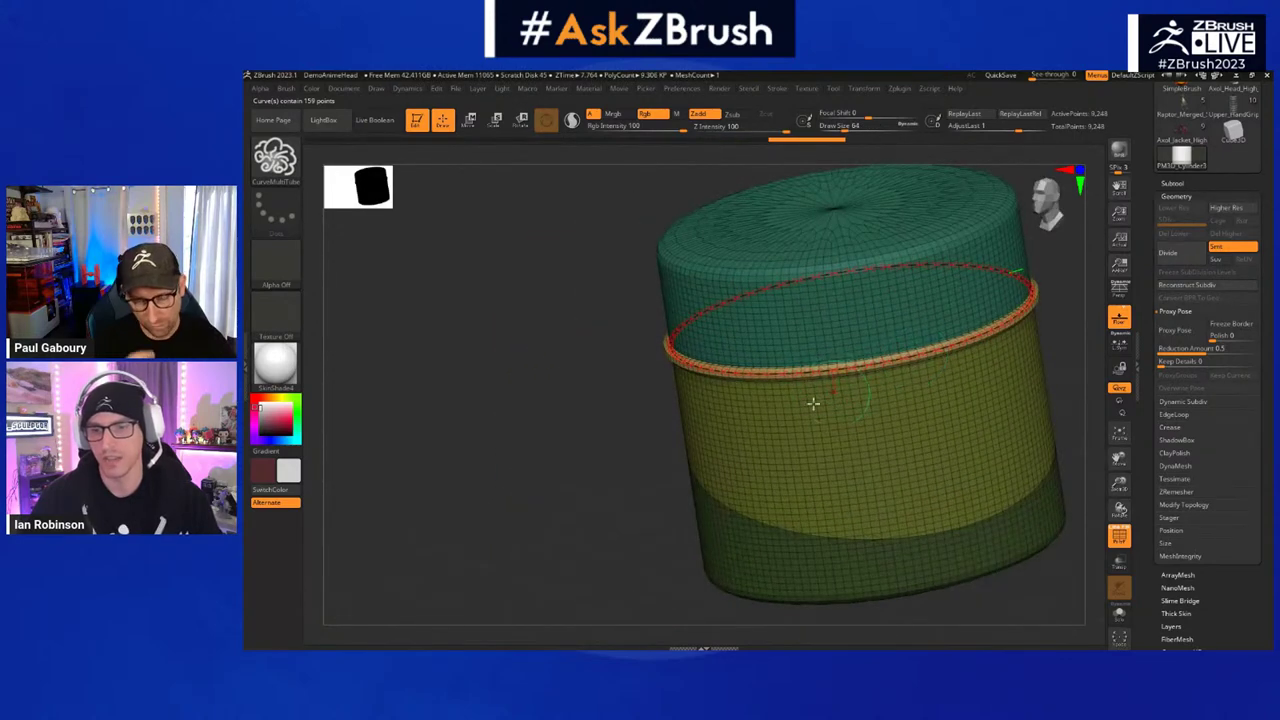
{"action": "right_click_drag", "start_coordinate": [813, 403], "coordinate": [752, 494], "text": "shift"}
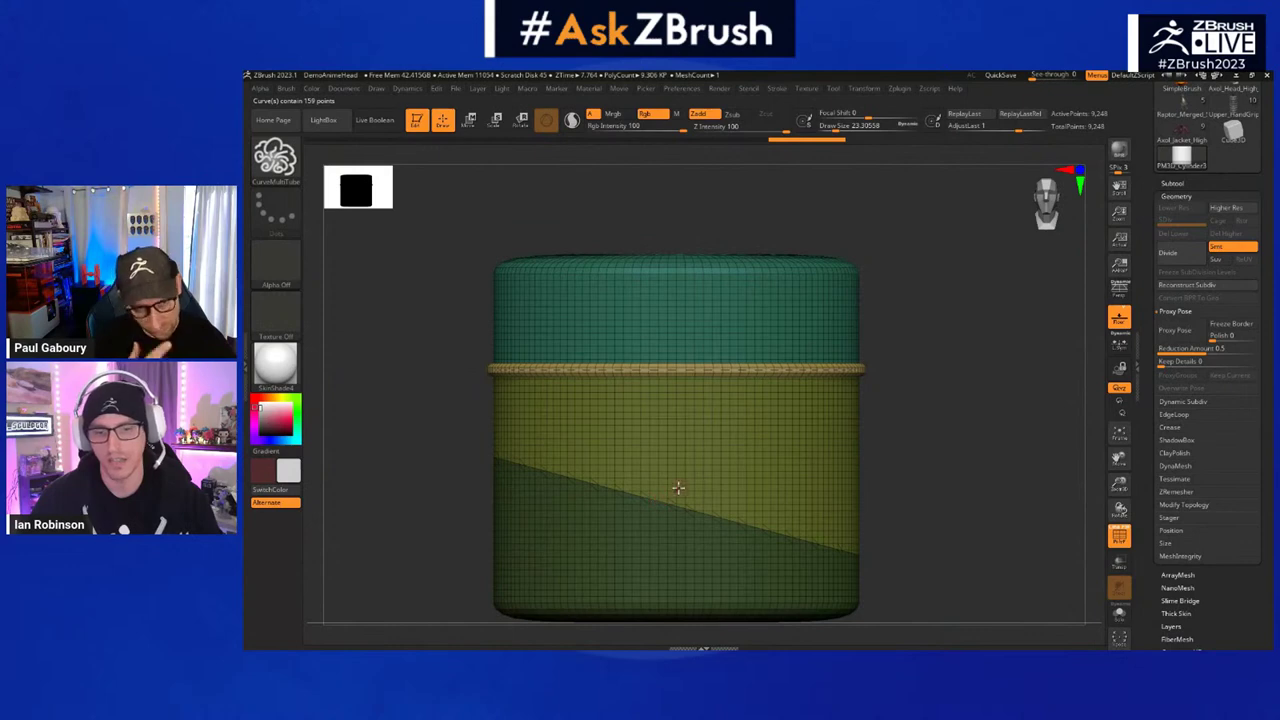
{"action": "left_click_drag", "start_coordinate": [780, 532], "coordinate": [840, 550]}
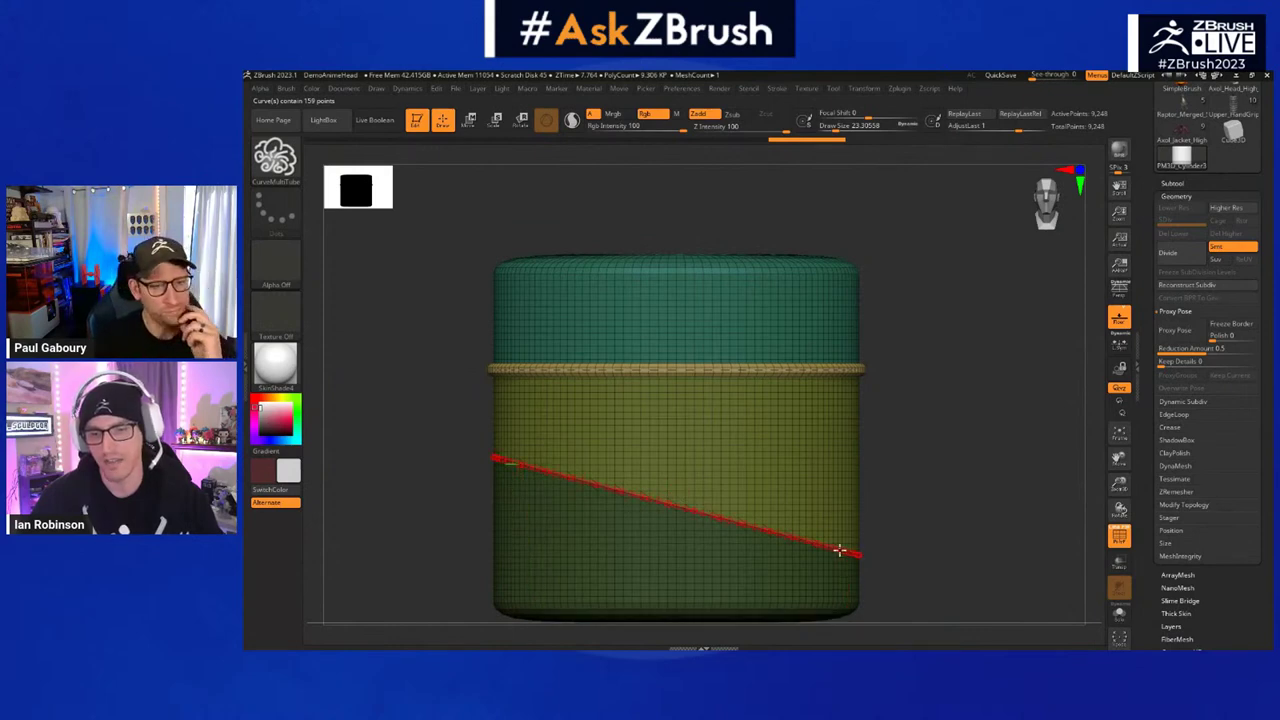
{"action": "left_click", "coordinate": [839, 550]}
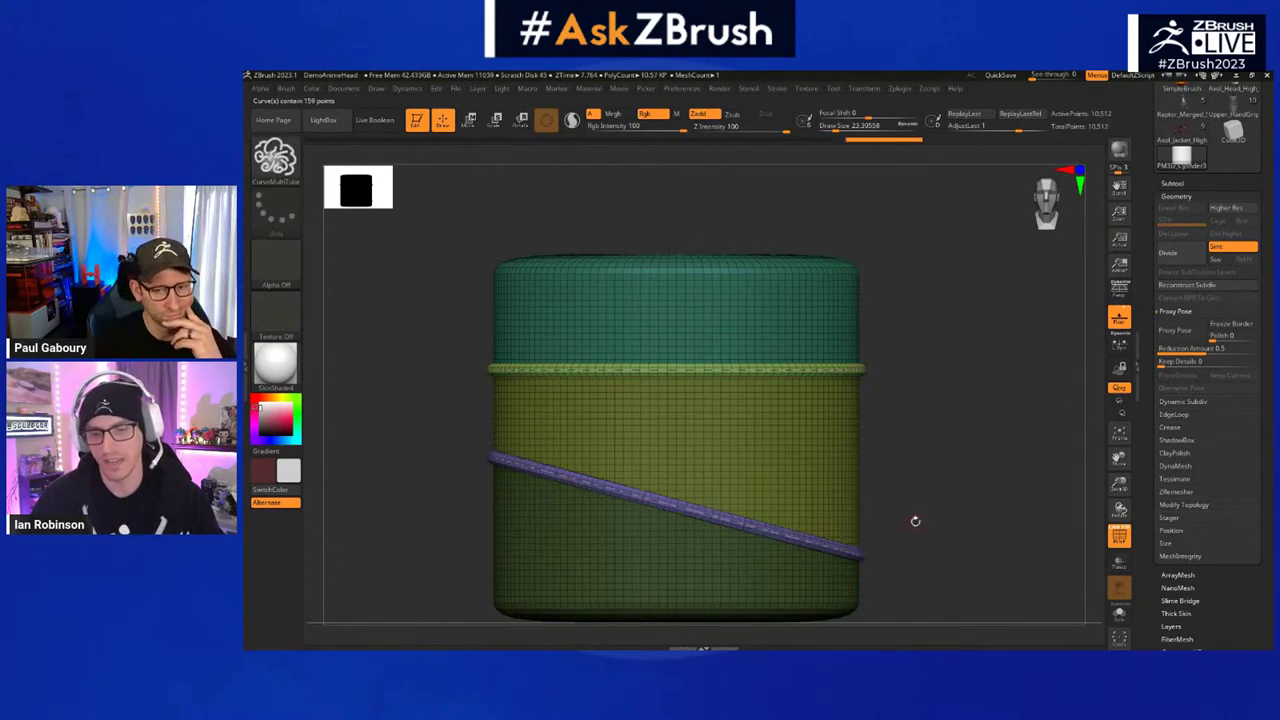
- Set the draw size to about 97 and update both tubes to that thickness
{"action": "mouse_move", "coordinate": [924, 510]}
{"action": "left_mouse_down"}
{"action": "mouse_move", "coordinate": [900, 531]}
{"action": "mouse_move", "coordinate": [923, 519]}
{"action": "left_mouse_up"}
{"action": "right_click_drag", "start_coordinate": [923, 519], "coordinate": [901, 458], "text": "shift"}
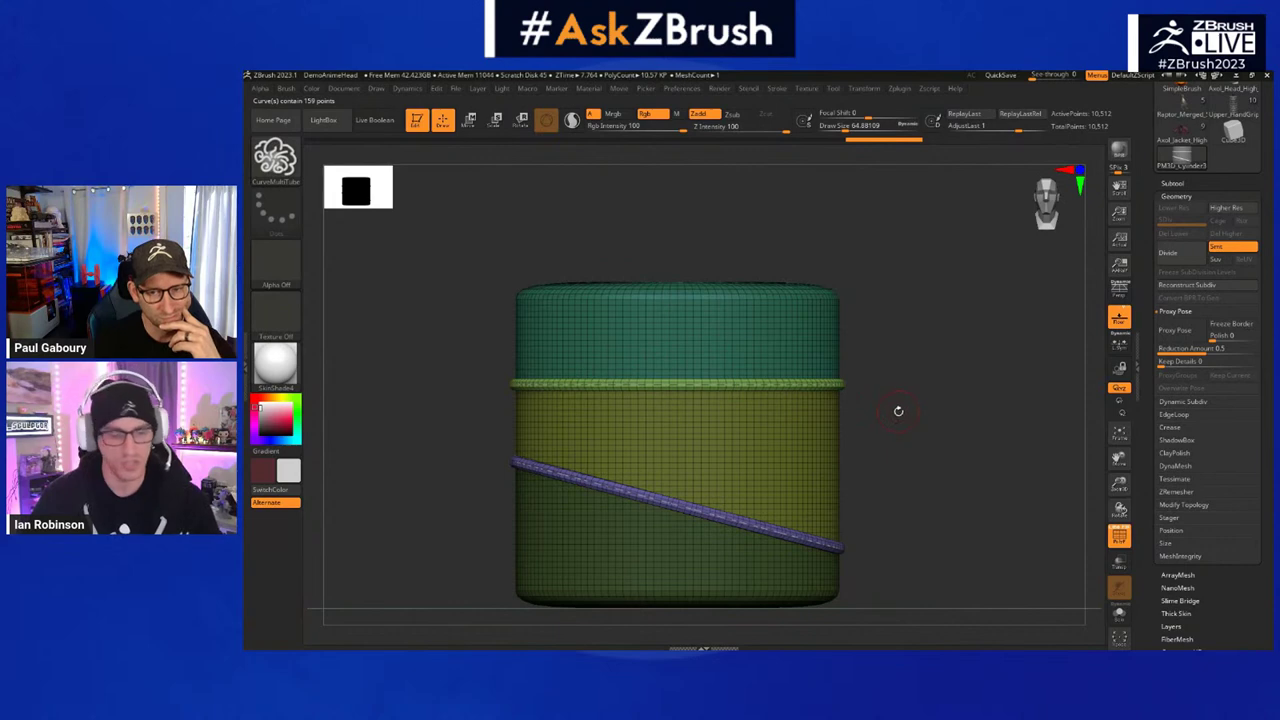
{"action": "key", "text": "s"}
{"action": "left_click_drag", "start_coordinate": [898, 411], "coordinate": [904, 411]}
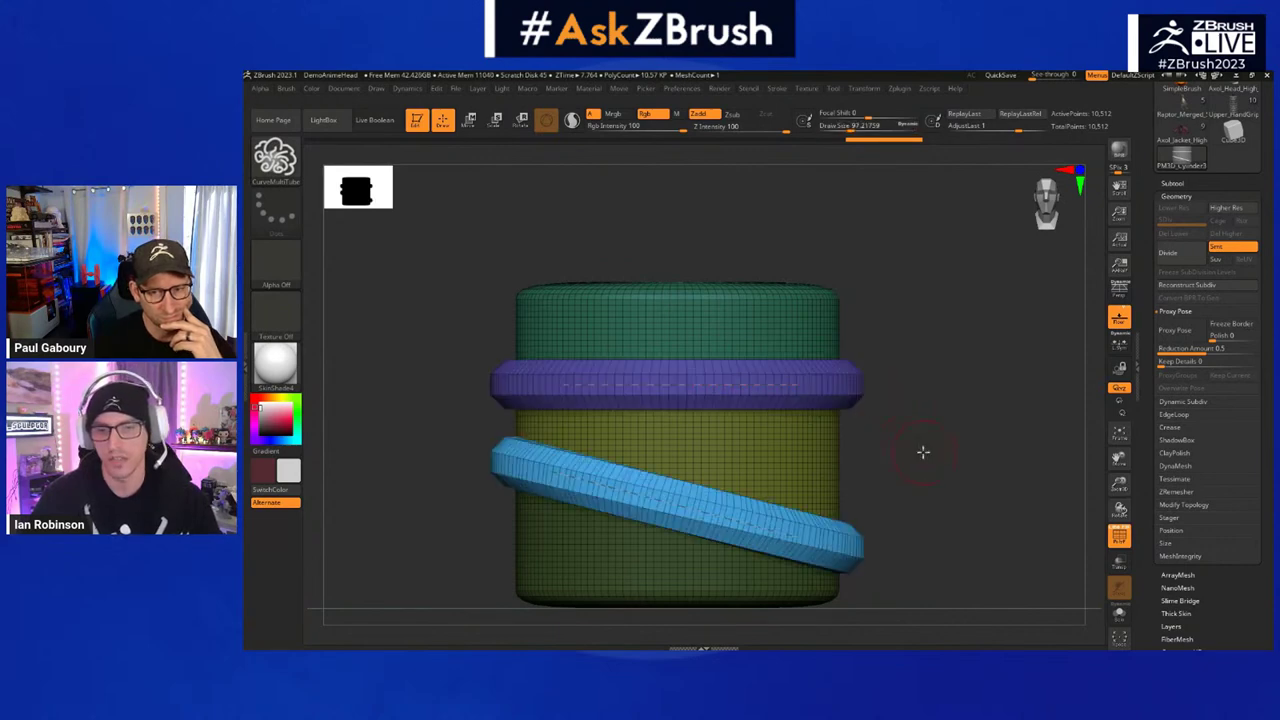
{"action": "mouse_move", "coordinate": [923, 451]}
{"action": "left_mouse_down"}
{"action": "mouse_move", "coordinate": [897, 474]}
{"action": "mouse_move", "coordinate": [923, 451]}
{"action": "mouse_move", "coordinate": [914, 411]}
{"action": "mouse_move", "coordinate": [926, 412]}
{"action": "left_mouse_up"}
{"action": "key", "text": "s"}
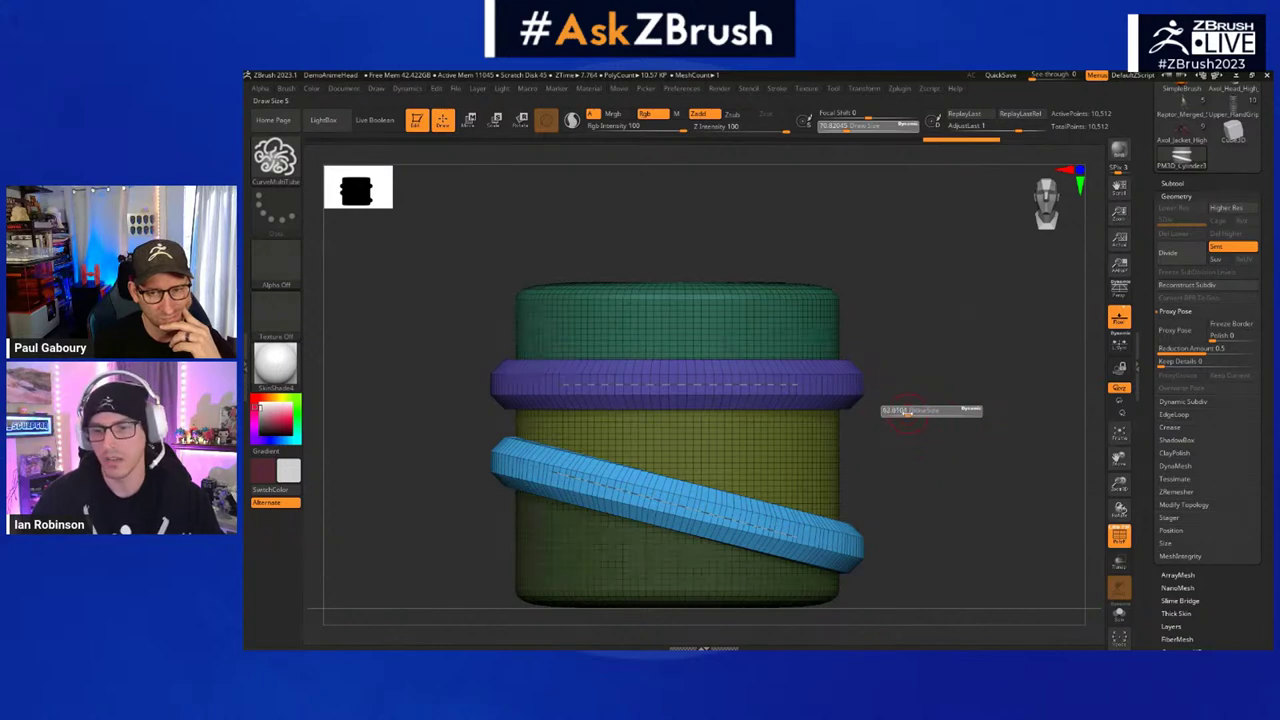
- Undo the tubes, polygroup slices and subdivision back to the plain low-resolution cylinder
{"action": "key", "text": "ctrl+z"}
{"action": "key", "text": "ctrl+z"}
{"action": "key", "text": "ctrl+z"}
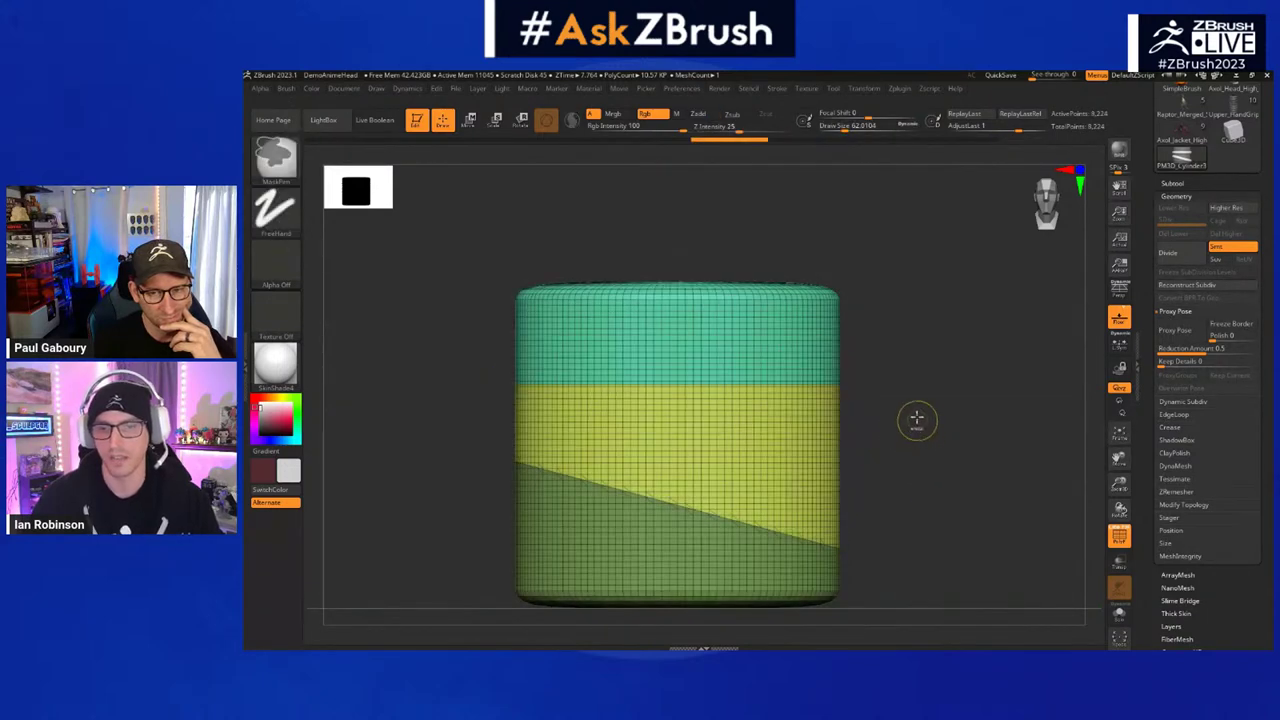
{"action": "key", "text": "ctrl+z"}
{"action": "key", "text": "ctrl+z"}
{"action": "key", "text": "ctrl+z"}
{"action": "key", "text": "ctrl+z"}
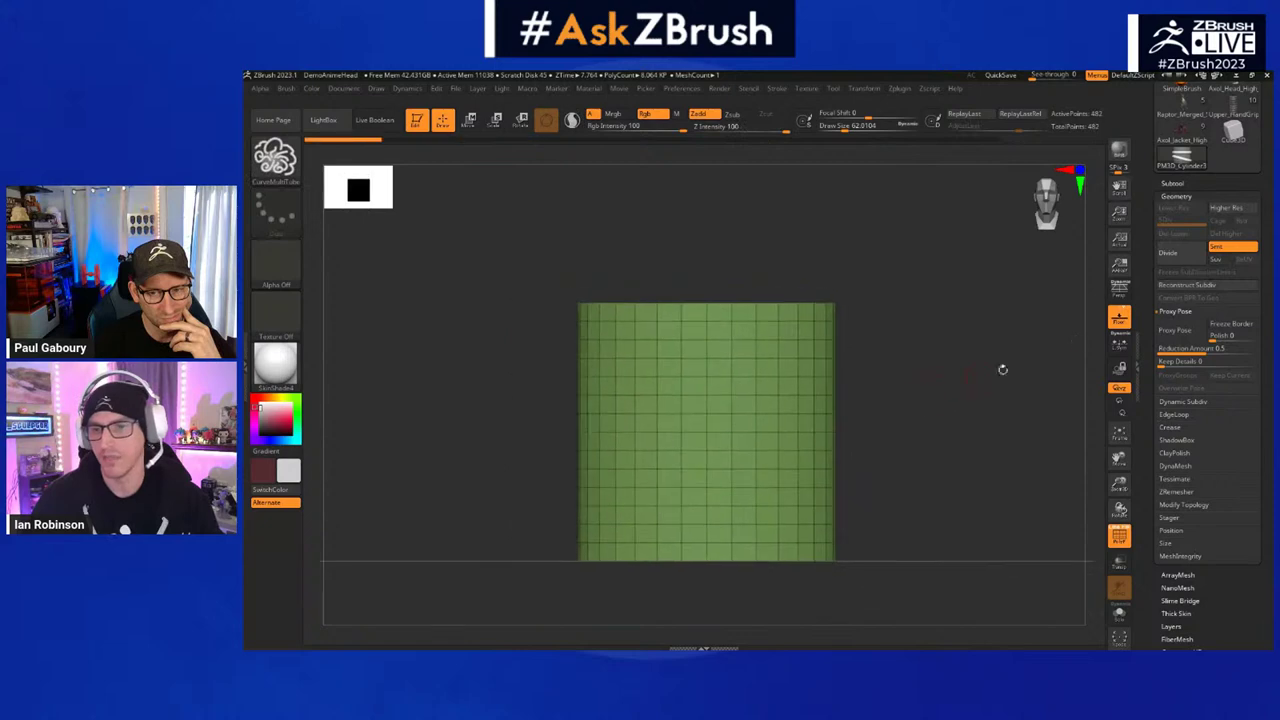
- Assign polygroups to the cylinder by face normals and check the side and both caps
{"action": "mouse_move", "coordinate": [909, 376]}
{"action": "left_mouse_down"}
{"action": "mouse_move", "coordinate": [923, 391]}
{"action": "mouse_move", "coordinate": [917, 363]}
{"action": "left_mouse_up"}
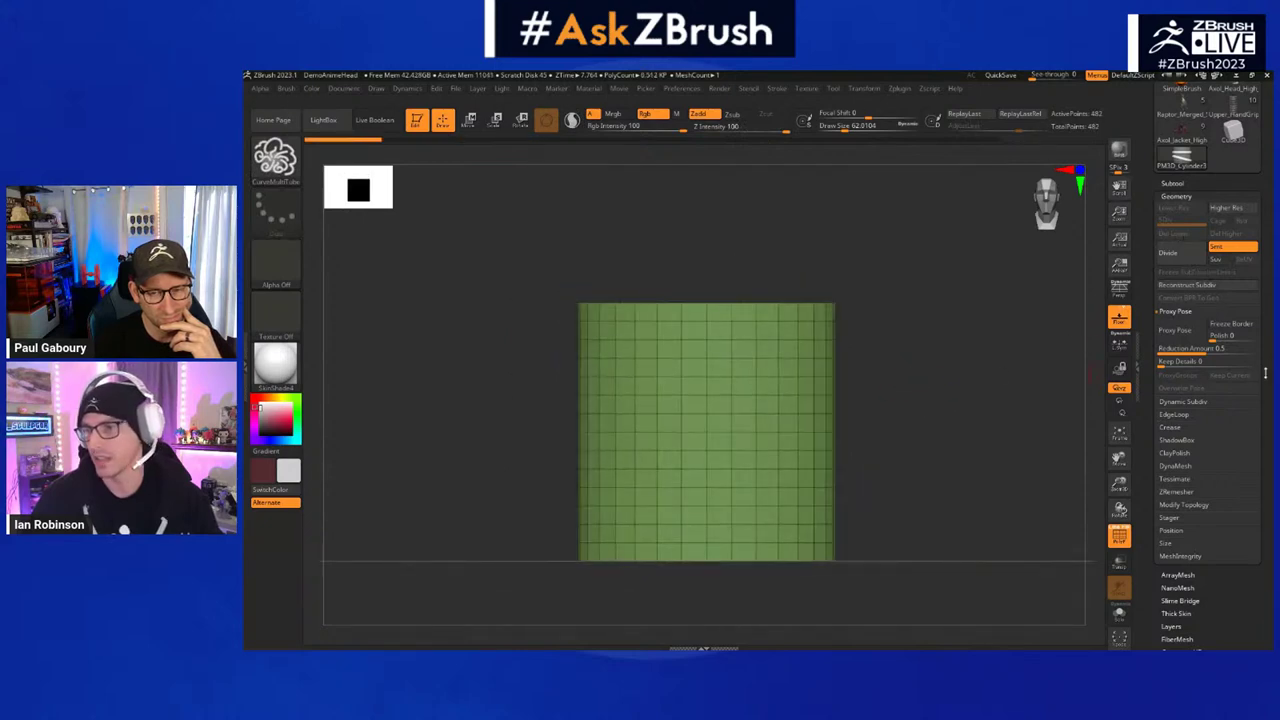
{"action": "scroll", "coordinate": [1226, 322], "scroll_direction": "down", "scroll_amount": 5}
{"action": "left_click", "coordinate": [1178, 357]}
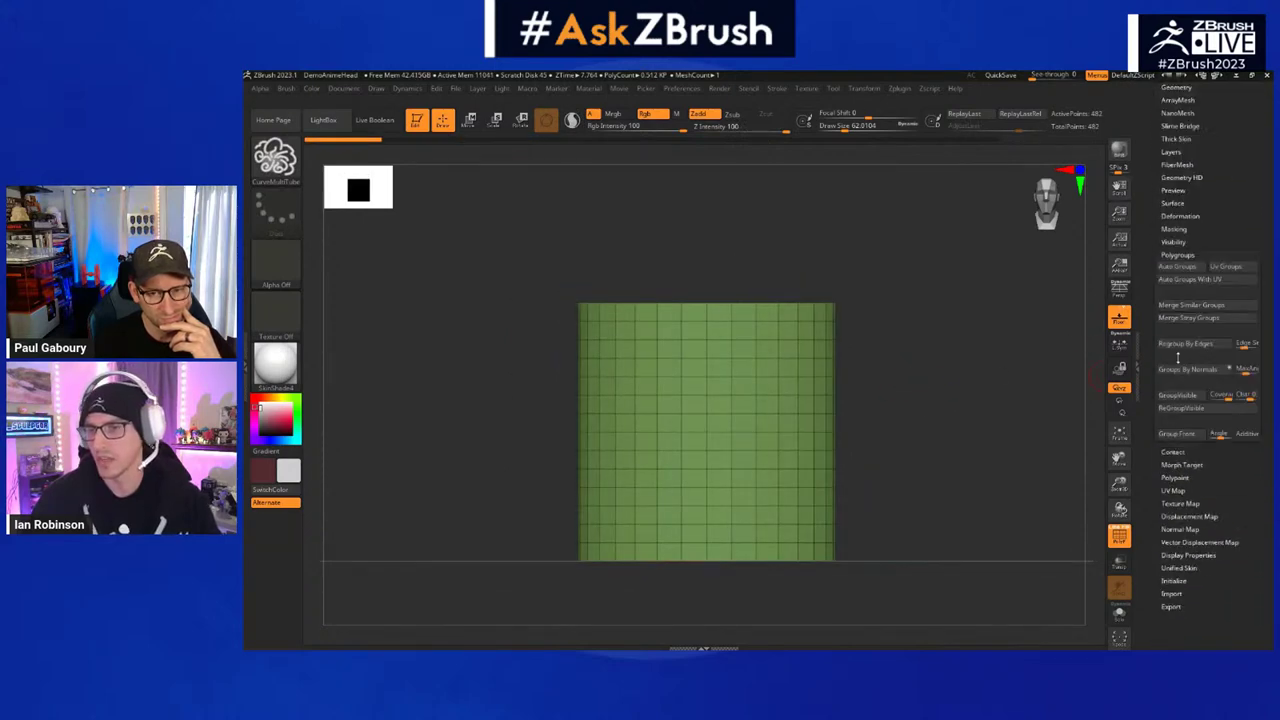
{"action": "left_click", "coordinate": [1168, 370]}
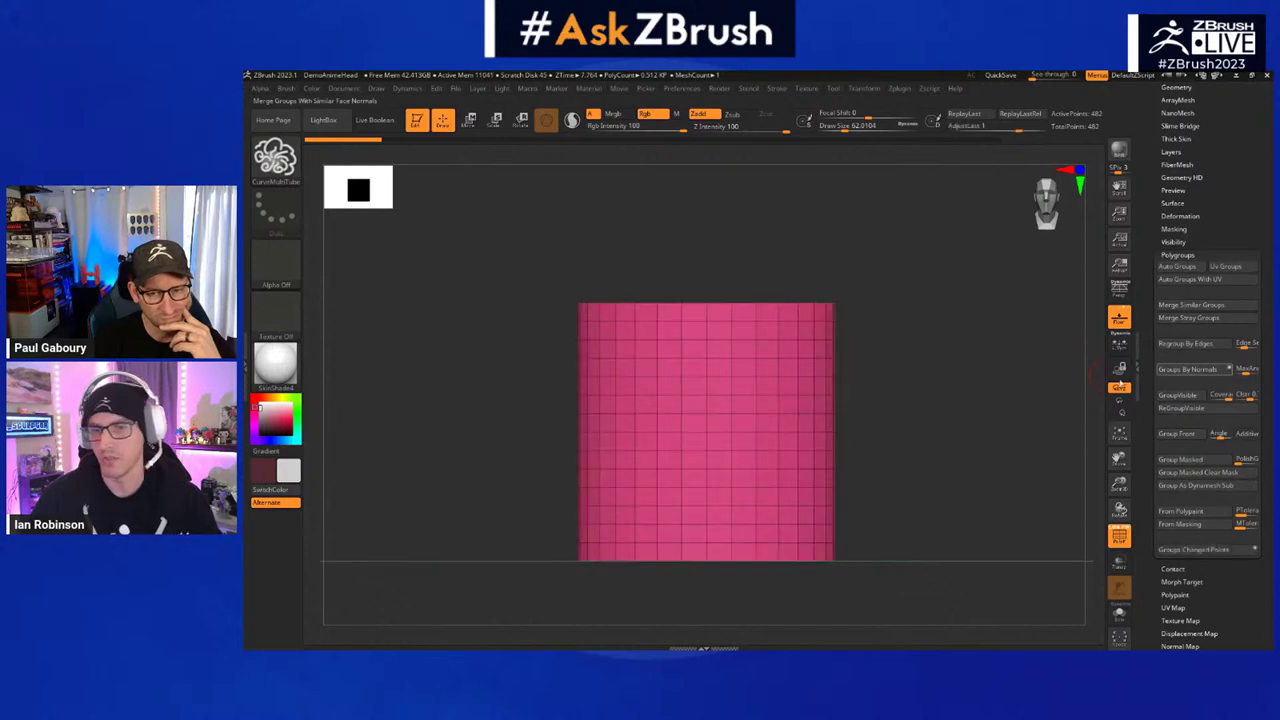
{"action": "left_click_drag", "start_coordinate": [920, 389], "coordinate": [777, 294]}
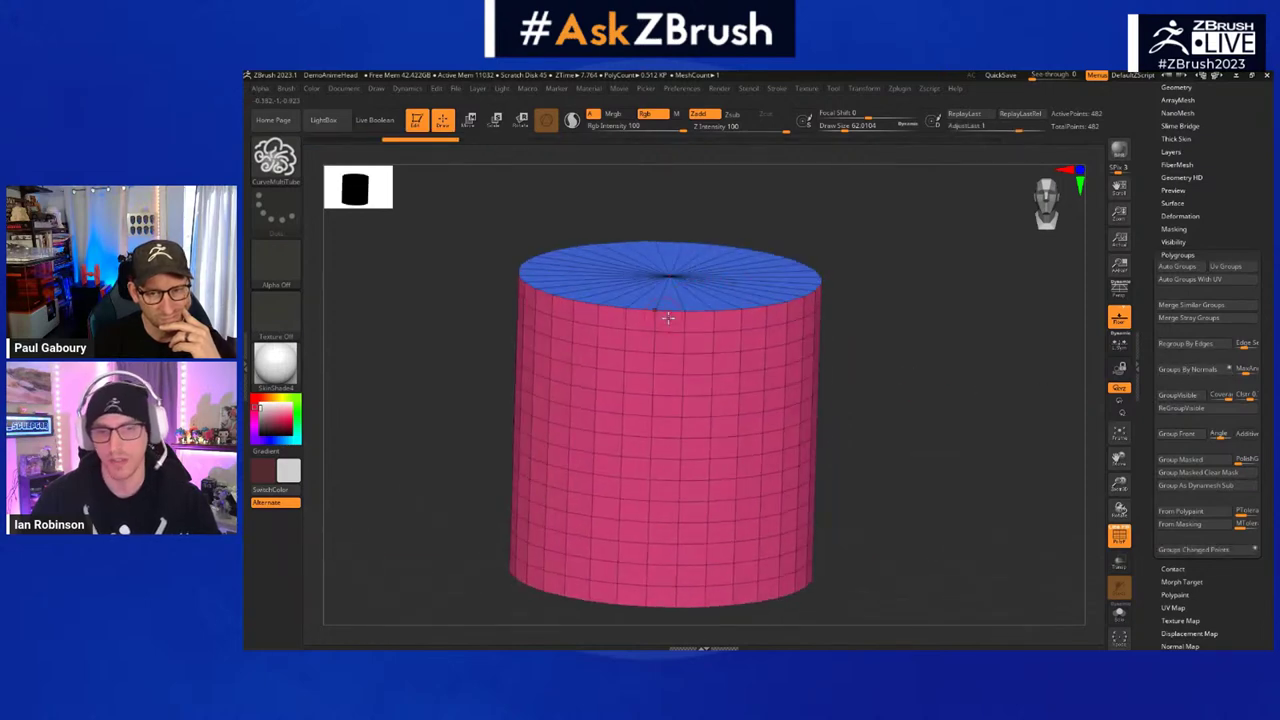
{"action": "left_click_drag", "start_coordinate": [860, 391], "coordinate": [814, 444]}
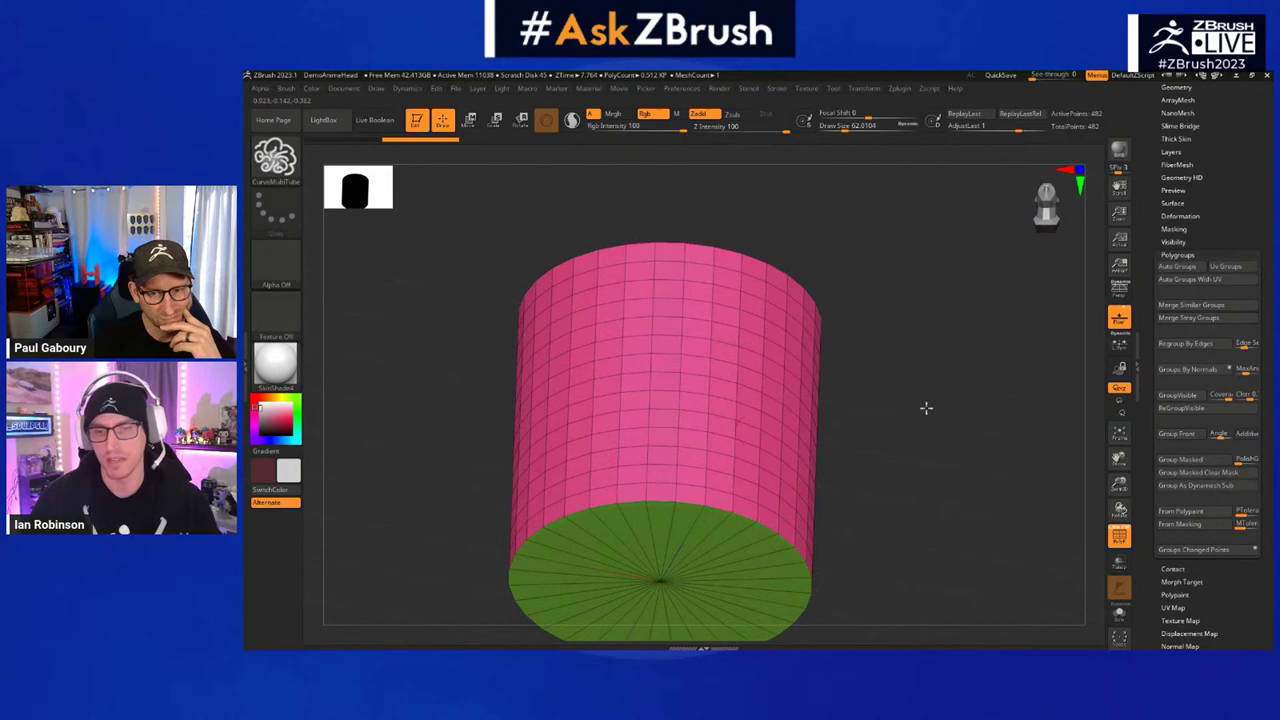
{"action": "left_click_drag", "start_coordinate": [925, 408], "coordinate": [914, 394], "text": "shift"}
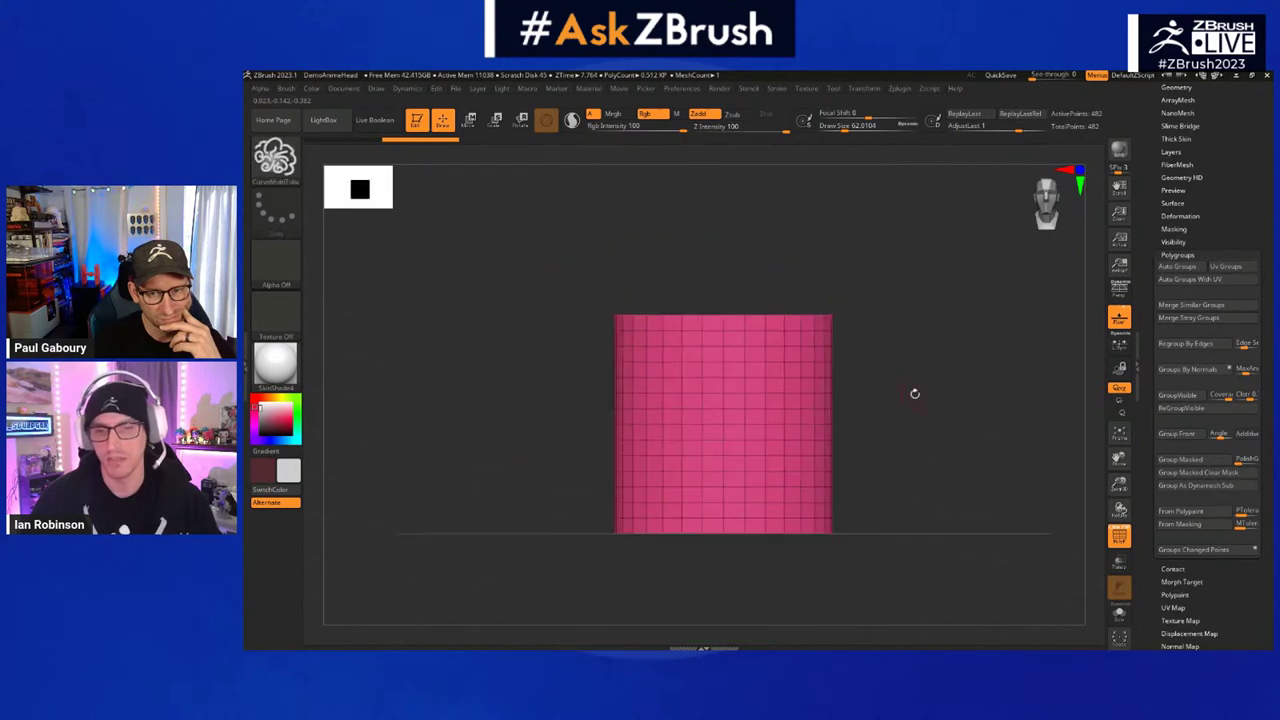
- Frame the cylinder mesh with curves on polygroup borders only, with Border and Creased Edges switched off
{"action": "left_click", "coordinate": [780, 89]}
{"action": "left_click", "coordinate": [820, 343]}
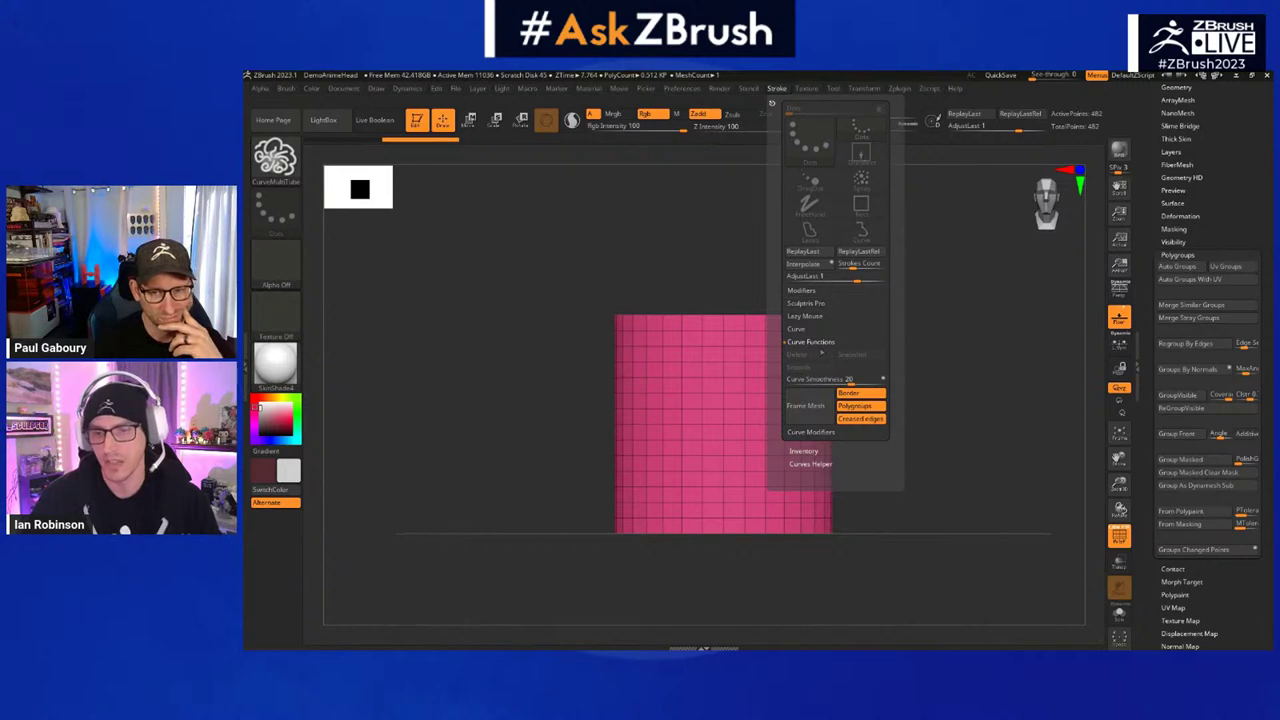
{"action": "left_click", "coordinate": [858, 394]}
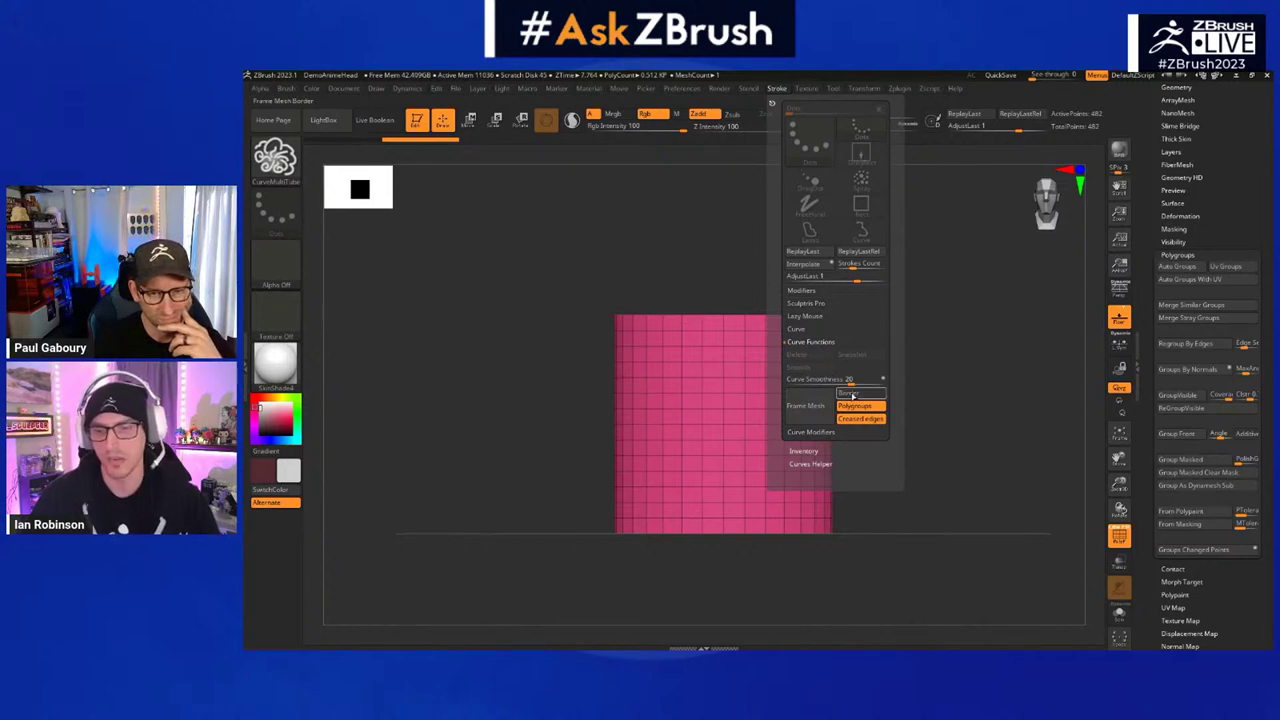
{"action": "left_click", "coordinate": [862, 419]}
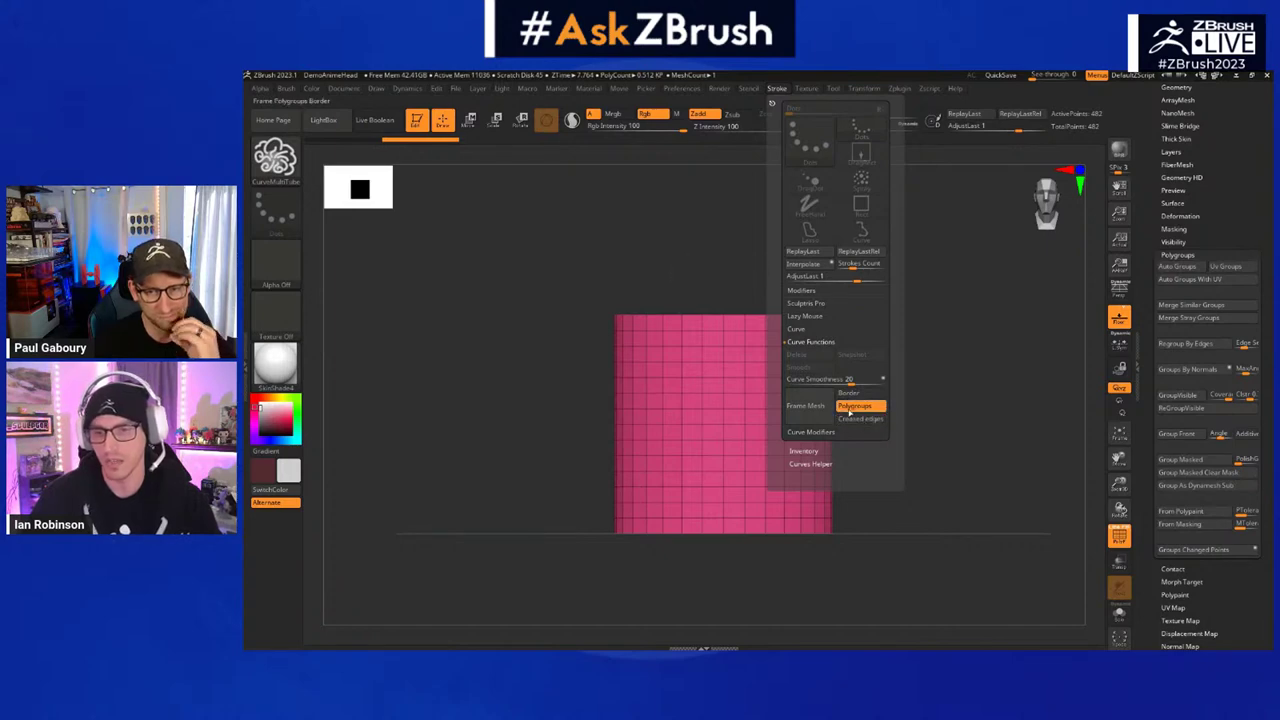
{"action": "left_click", "coordinate": [808, 406]}
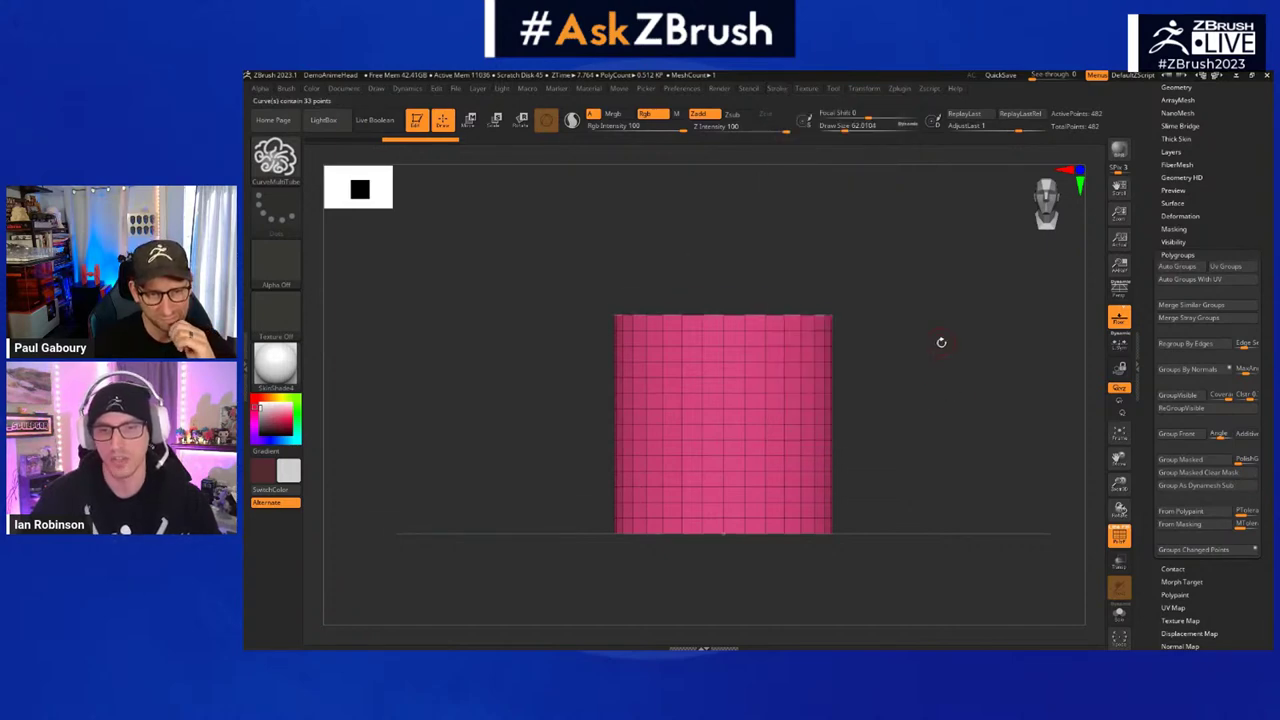
- Generate tubes along the cylinder's top and bottom border curves with a draw size of about 51
{"action": "mouse_move", "coordinate": [940, 340]}
{"action": "left_mouse_down"}
{"action": "mouse_move", "coordinate": [907, 331]}
{"action": "mouse_move", "coordinate": [934, 371]}
{"action": "mouse_move", "coordinate": [869, 317]}
{"action": "left_mouse_up"}
{"action": "key", "text": "s"}
{"action": "left_click", "coordinate": [754, 325]}
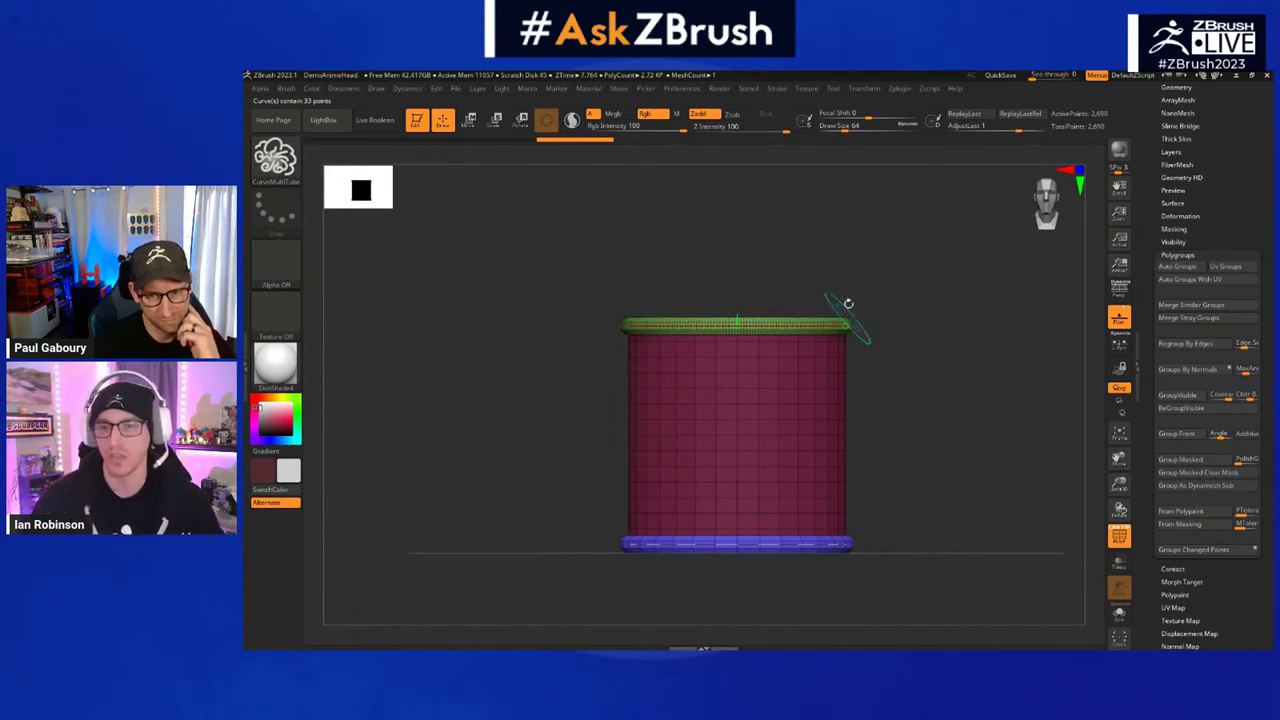
{"action": "left_click_drag", "start_coordinate": [849, 303], "coordinate": [851, 336], "text": "alt"}
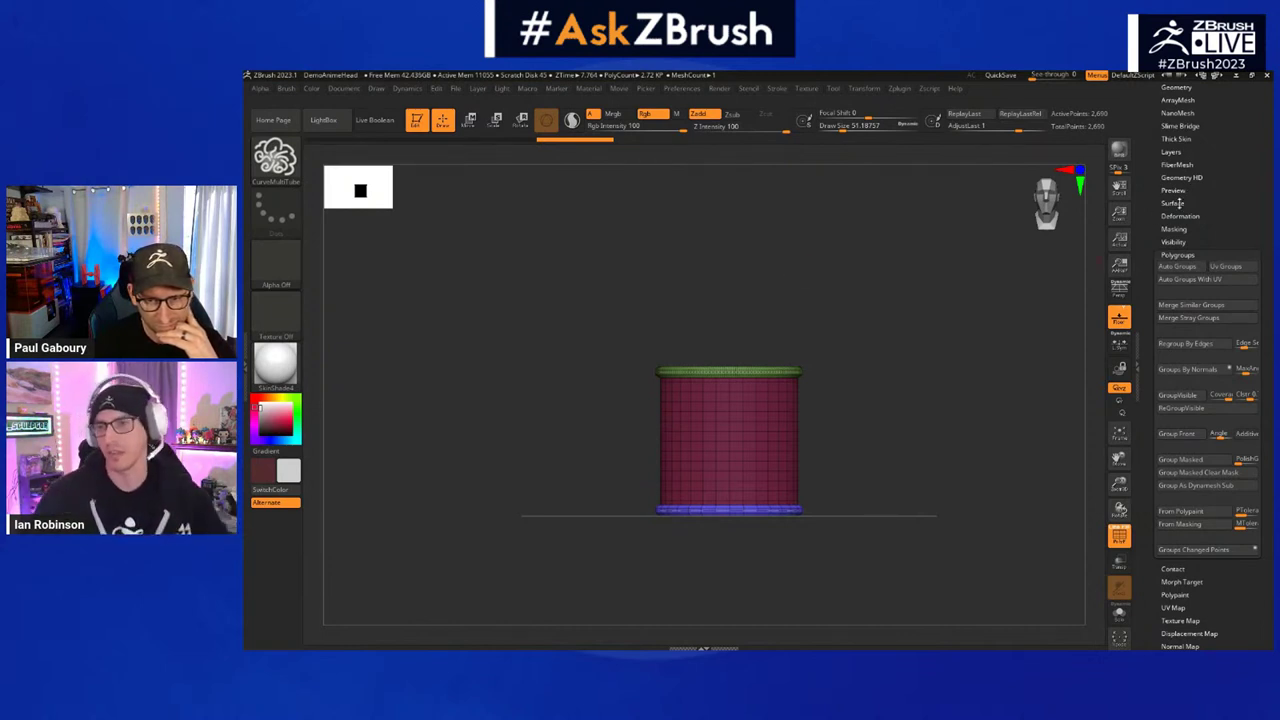
- Switch to the Axol_Jacket_High character tool and frame the whole character at an angle
{"action": "left_click_drag", "start_coordinate": [1254, 183], "coordinate": [1244, 266]}
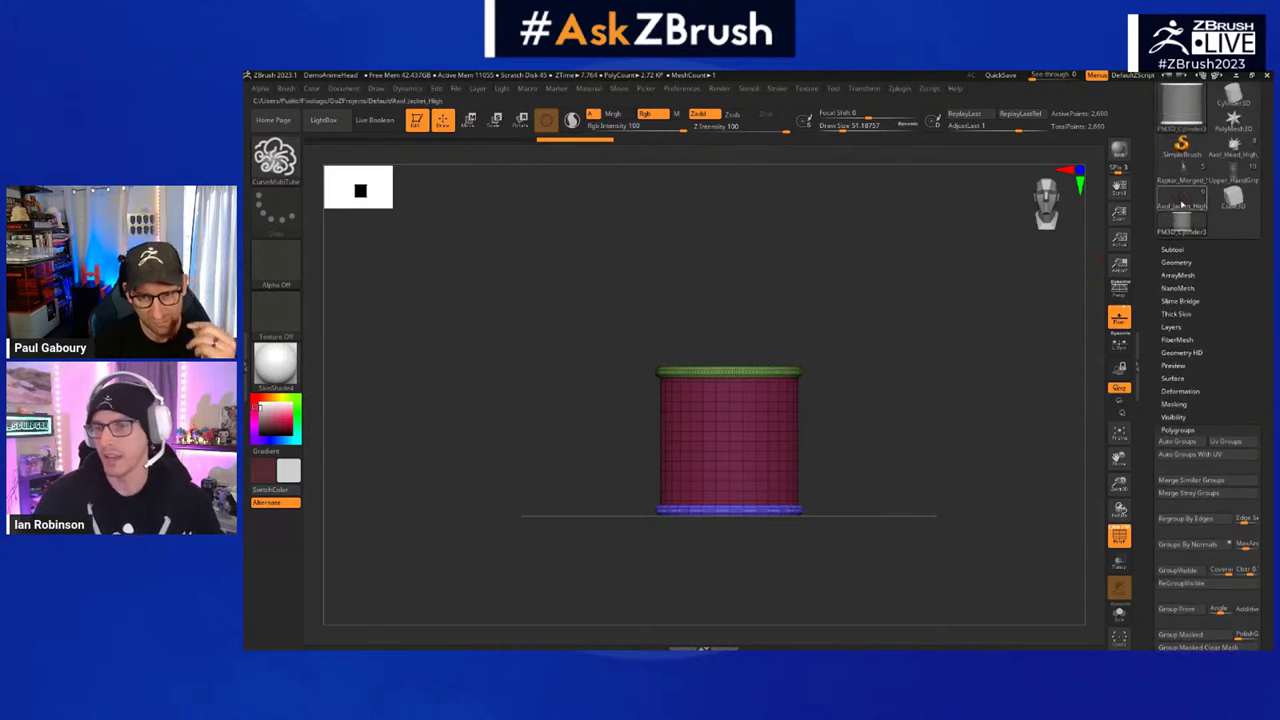
{"action": "left_click", "coordinate": [1183, 200]}
{"action": "key", "text": "f"}
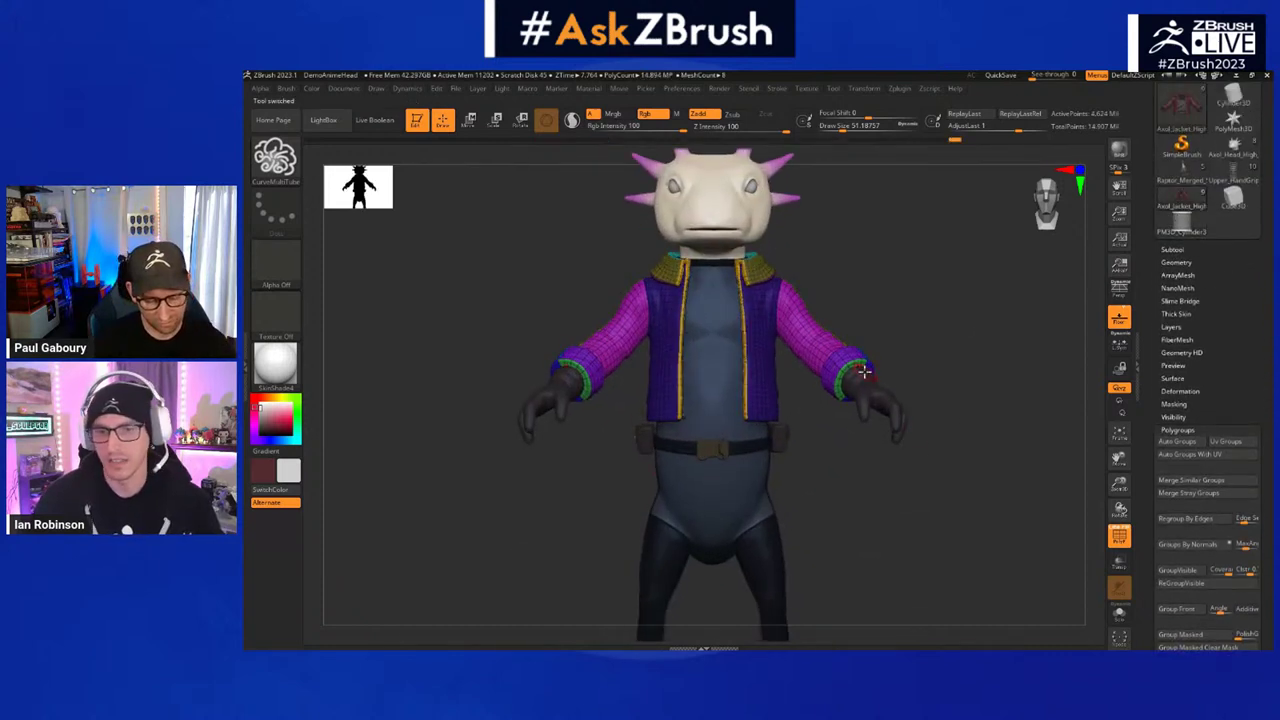
{"action": "left_click_drag", "start_coordinate": [916, 302], "coordinate": [929, 355], "text": "alt"}
{"action": "left_click_drag", "start_coordinate": [964, 409], "coordinate": [1040, 411]}
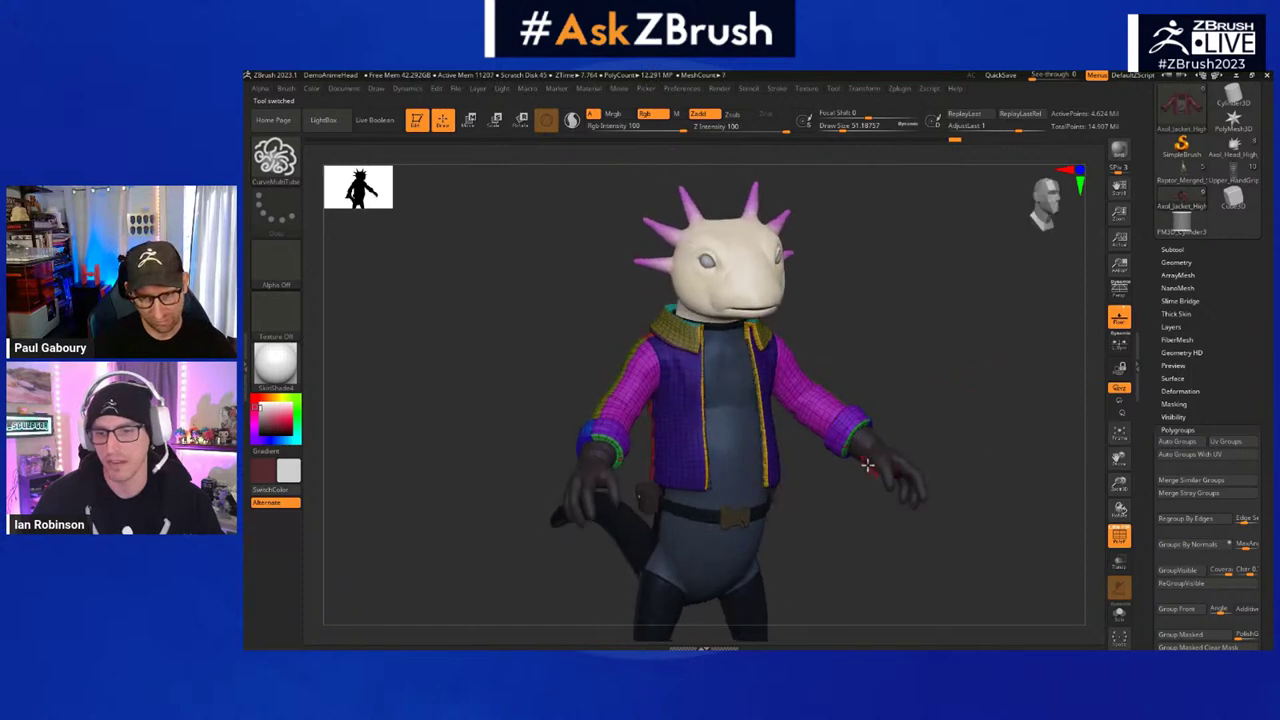
- Make the Axol_Gloves_High subtool active, isolate it in Solo mode and display its polyframe
{"action": "left_click", "coordinate": [870, 462], "text": "alt"}
{"action": "left_click", "coordinate": [1119, 613]}
{"action": "left_click_drag", "start_coordinate": [968, 495], "coordinate": [982, 532], "text": "alt"}
{"action": "key", "text": "shift+f"}
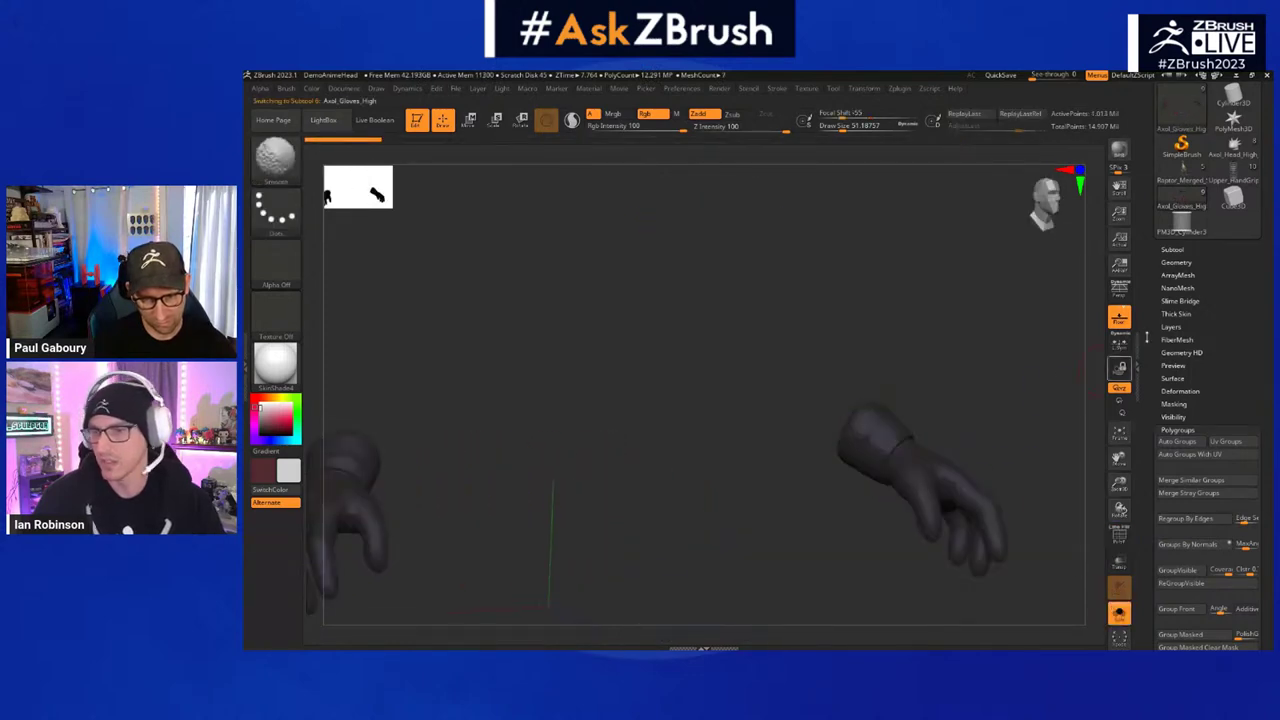
{"action": "key", "text": "shift+f"}
- Set the gloves to subdivision level 3 and delete their lower and higher subdivision levels
{"action": "left_click", "coordinate": [1176, 262]}
{"action": "left_click", "coordinate": [1181, 213]}
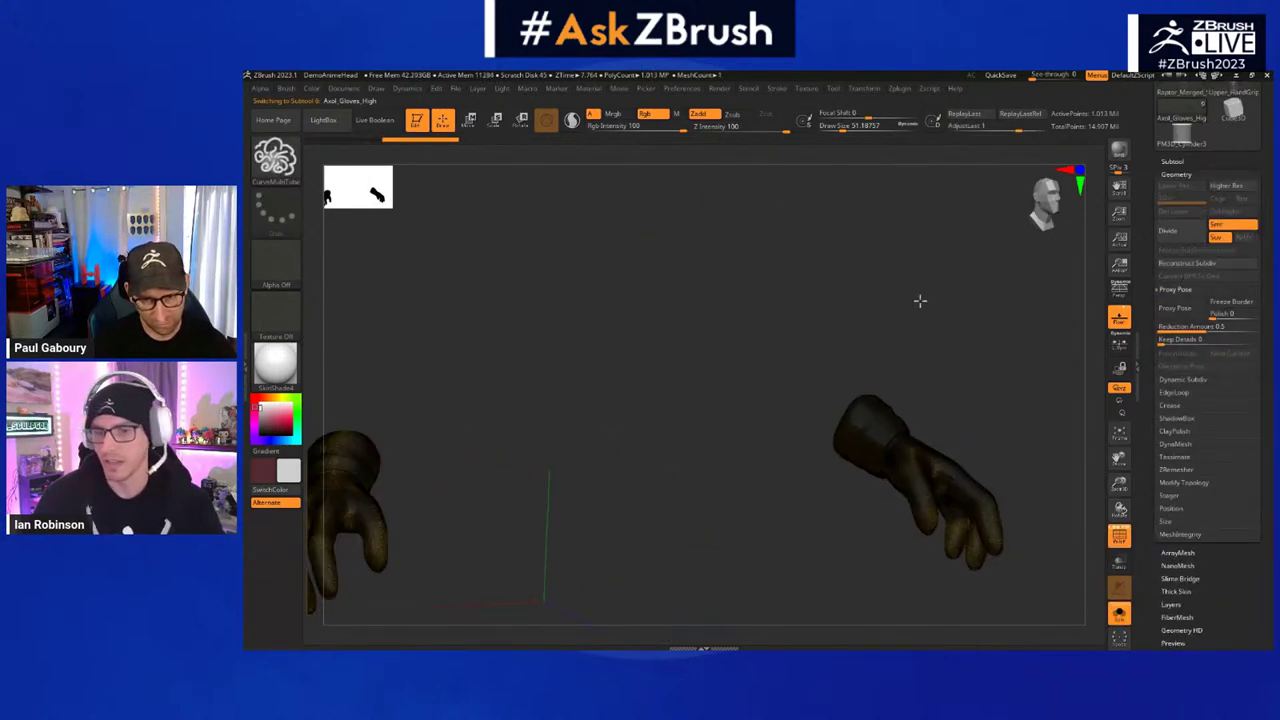
{"action": "left_click_drag", "start_coordinate": [920, 300], "coordinate": [917, 337]}
{"action": "left_click_drag", "start_coordinate": [864, 301], "coordinate": [843, 287]}
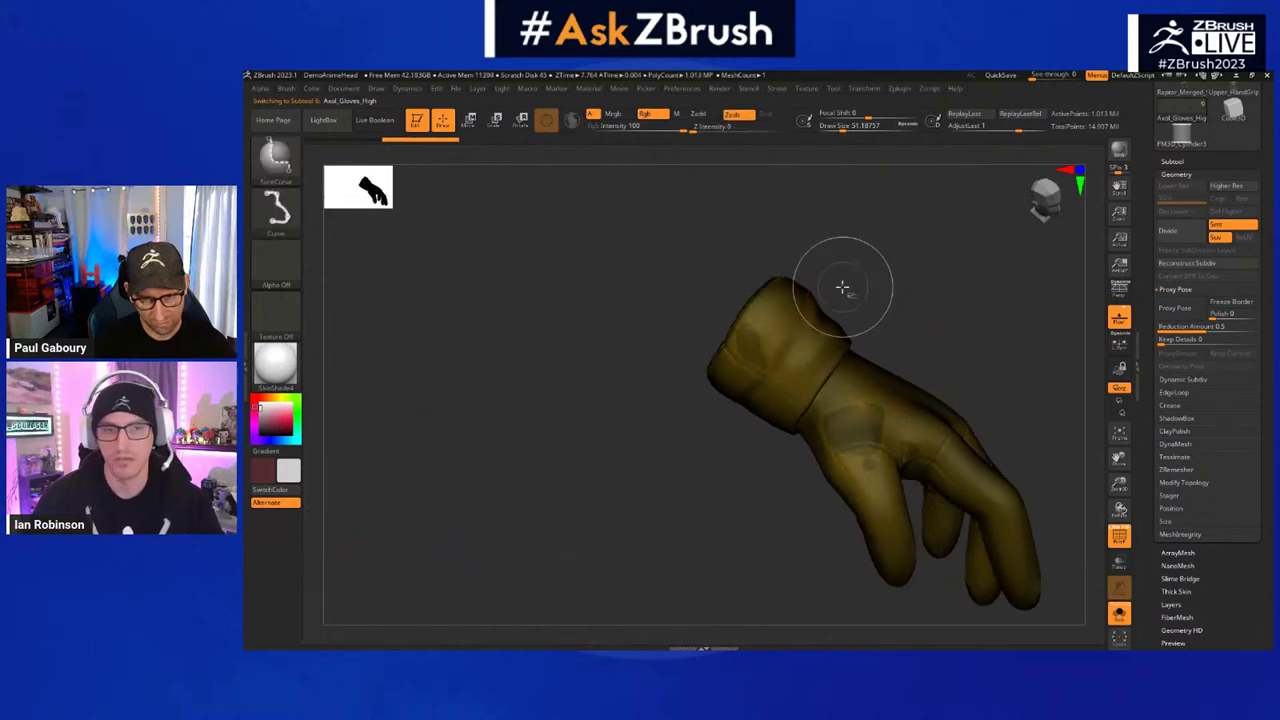
{"action": "key", "text": "ctrl+z"}
{"action": "left_click_drag", "start_coordinate": [1196, 200], "coordinate": [1181, 200]}
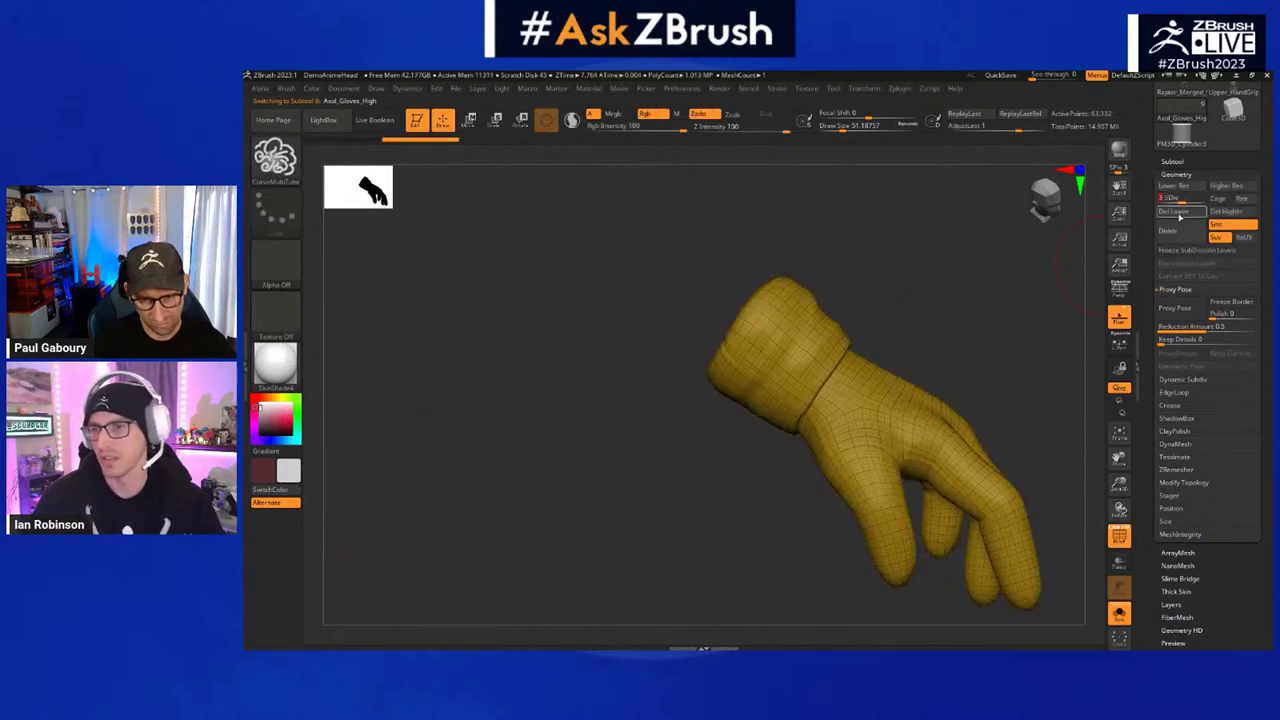
{"action": "left_click", "coordinate": [1180, 212]}
{"action": "left_click", "coordinate": [1225, 211]}
- Slice the glove cuff into a separate polygroup and wrap a tube along its border at a draw size of about 14
{"action": "mouse_move", "coordinate": [705, 464]}
{"action": "left_mouse_down", "text": "ctrl+shift"}
{"action": "mouse_move", "coordinate": [860, 251]}
{"action": "mouse_move", "coordinate": [882, 293]}
{"action": "left_mouse_up", "text": "ctrl+shift"}
{"action": "key", "text": "s"}
{"action": "left_click_drag", "start_coordinate": [882, 293], "coordinate": [869, 292]}
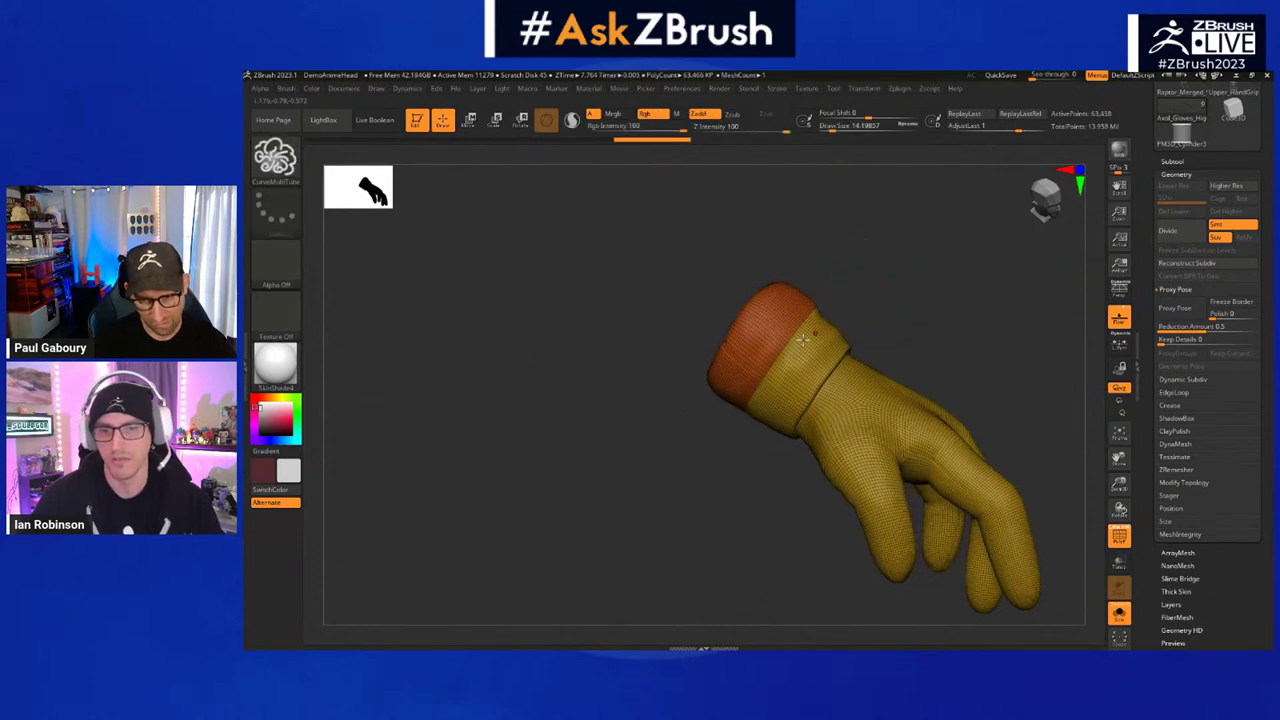
{"action": "mouse_move", "coordinate": [786, 355]}
{"action": "left_mouse_down", "text": "shift"}
{"action": "mouse_move", "coordinate": [824, 304]}
{"action": "mouse_move", "coordinate": [806, 311]}
{"action": "left_mouse_up", "text": "shift"}
{"action": "left_click", "coordinate": [807, 312]}
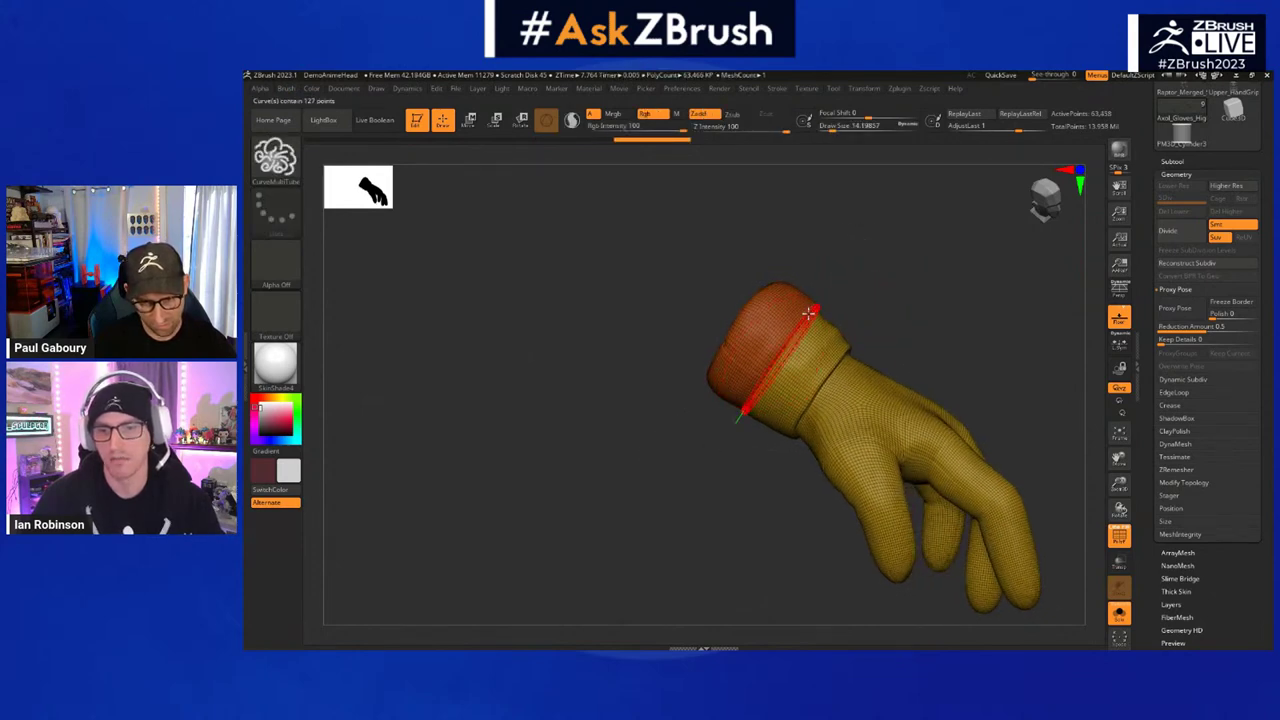
{"action": "left_click", "coordinate": [808, 313]}
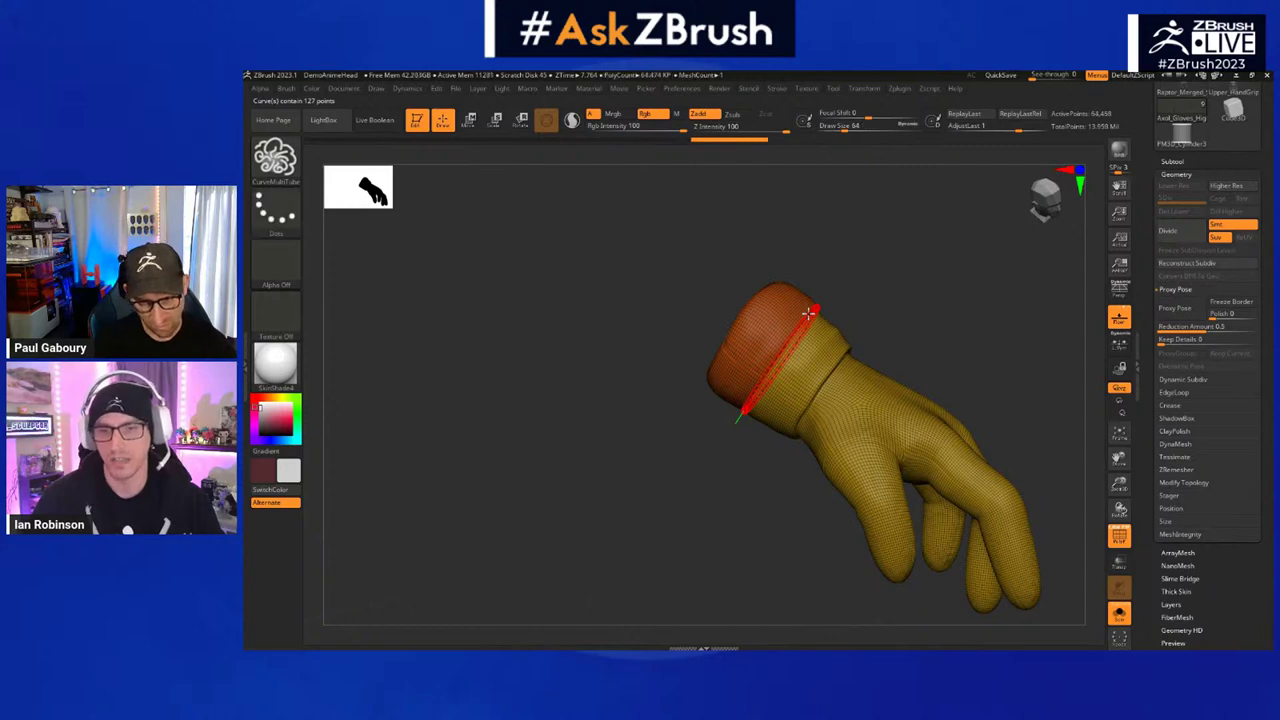
- Undo the cuff tube, the polygroup slice and the deleted subdivision levels on the gloves, and return the gloves to subdivision level 5
{"action": "left_click_drag", "start_coordinate": [911, 297], "coordinate": [868, 338]}
{"action": "right_click_drag", "start_coordinate": [908, 292], "coordinate": [874, 283]}
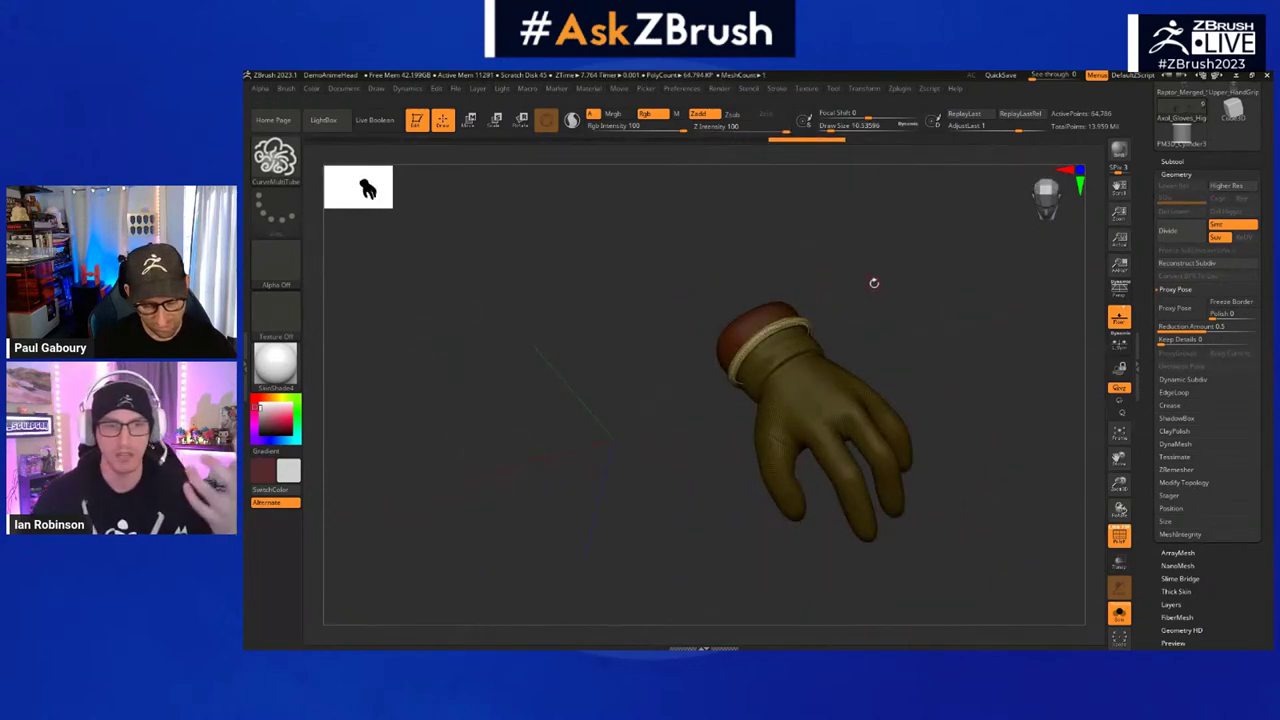
{"action": "right_click_drag", "start_coordinate": [873, 306], "coordinate": [959, 351]}
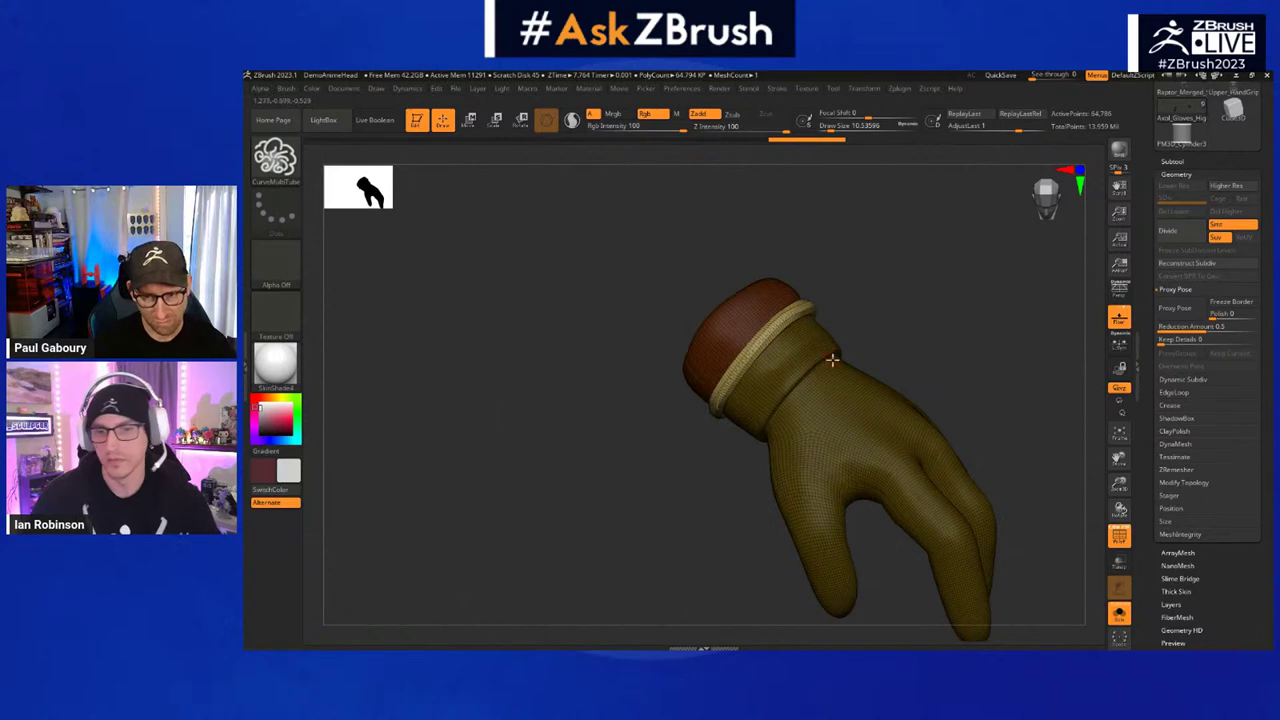
{"action": "key", "text": "ctrl+z"}
{"action": "key", "text": "ctrl+z"}
{"action": "key", "text": "ctrl+z"}
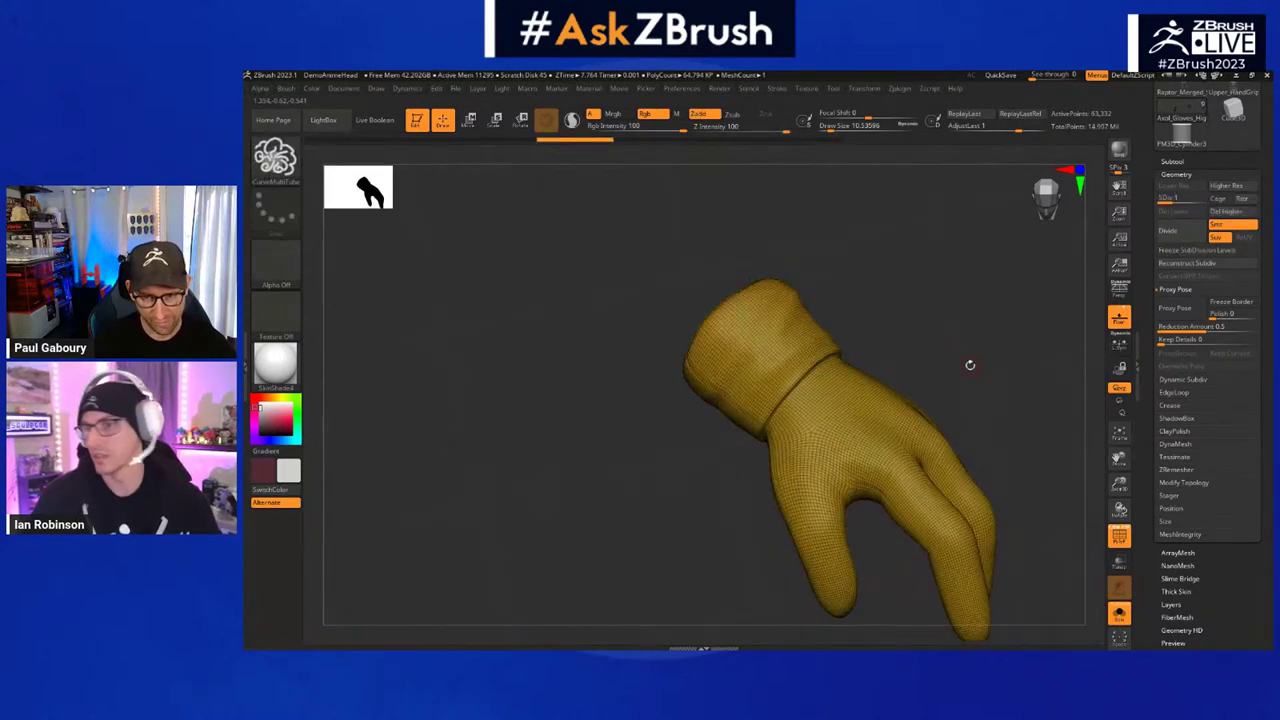
{"action": "right_click_drag", "start_coordinate": [971, 366], "coordinate": [944, 325], "text": "ctrl"}
{"action": "key", "text": "ctrl+z"}
{"action": "key", "text": "ctrl+z"}
{"action": "key", "text": "ctrl+d"}
{"action": "key", "text": "ctrl+d"}
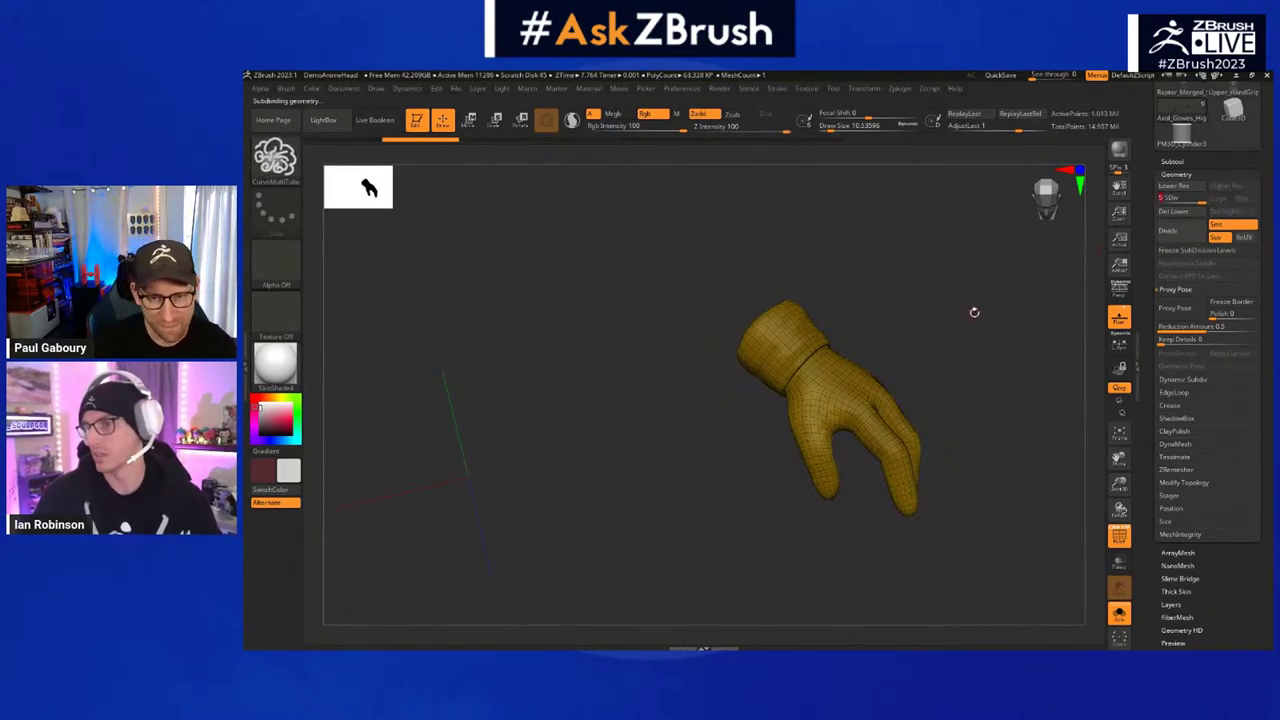
- Leave Solo mode to bring back the whole character and turn off the polyframe display
{"action": "mouse_move", "coordinate": [908, 323]}
{"action": "right_mouse_down", "text": "shift"}
{"action": "mouse_move", "coordinate": [909, 311]}
{"action": "mouse_move", "coordinate": [933, 321]}
{"action": "right_mouse_up", "text": "shift"}
{"action": "left_click", "coordinate": [1119, 614]}
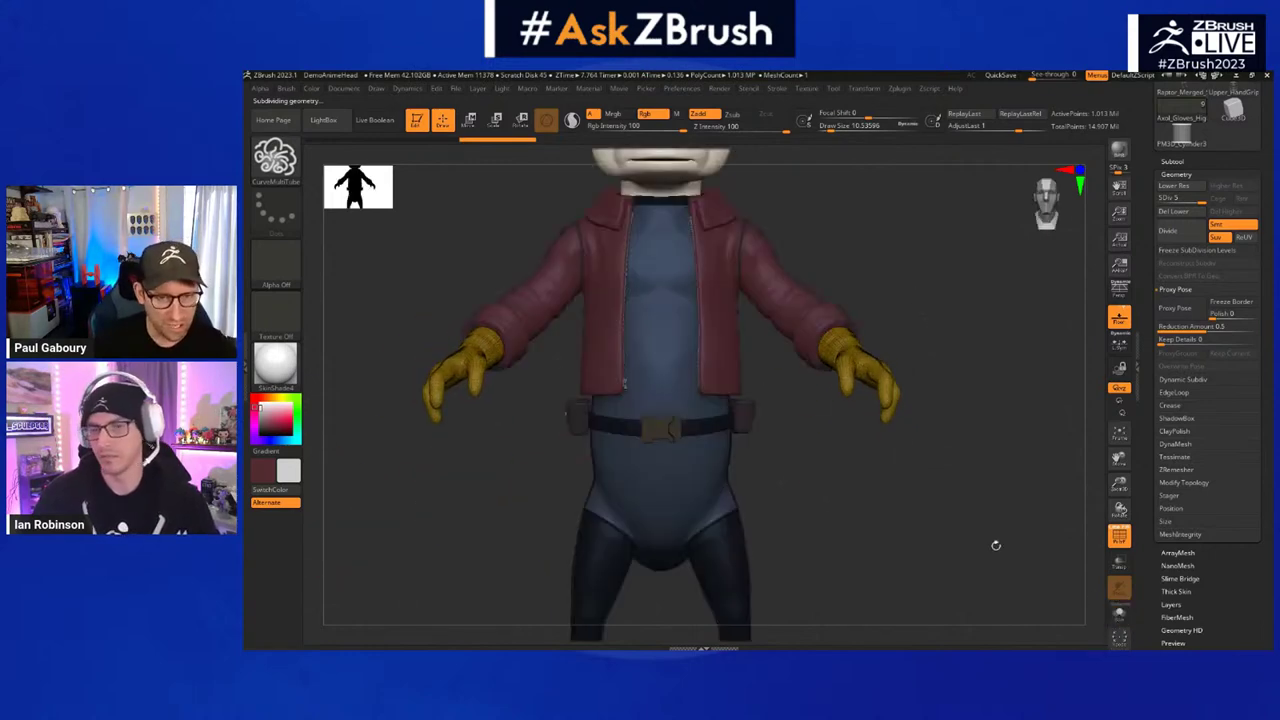
{"action": "right_click_drag", "start_coordinate": [970, 502], "coordinate": [880, 466], "text": "ctrl"}
{"action": "key", "text": "shift+f"}
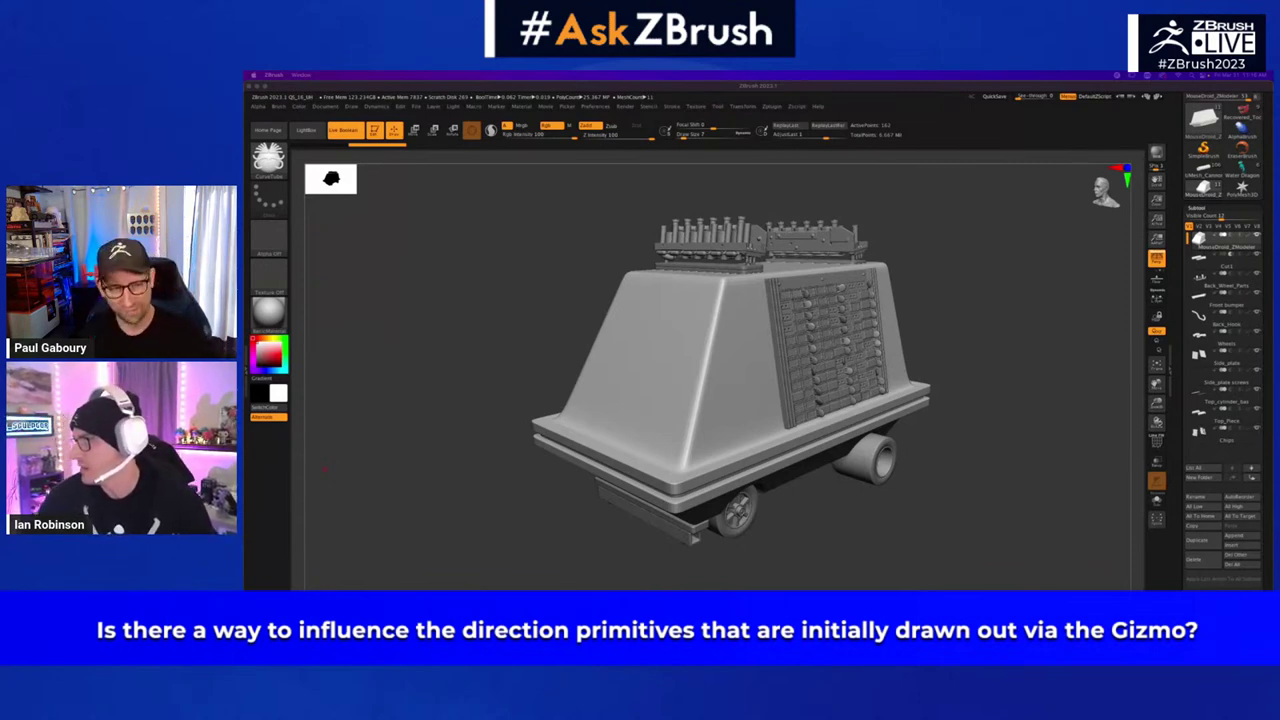
- Set the draw size to 23 and choose the Cones_1 mesh from an IMM brush for use on the mouse droid
{"action": "left_click_drag", "start_coordinate": [839, 527], "coordinate": [822, 552]}
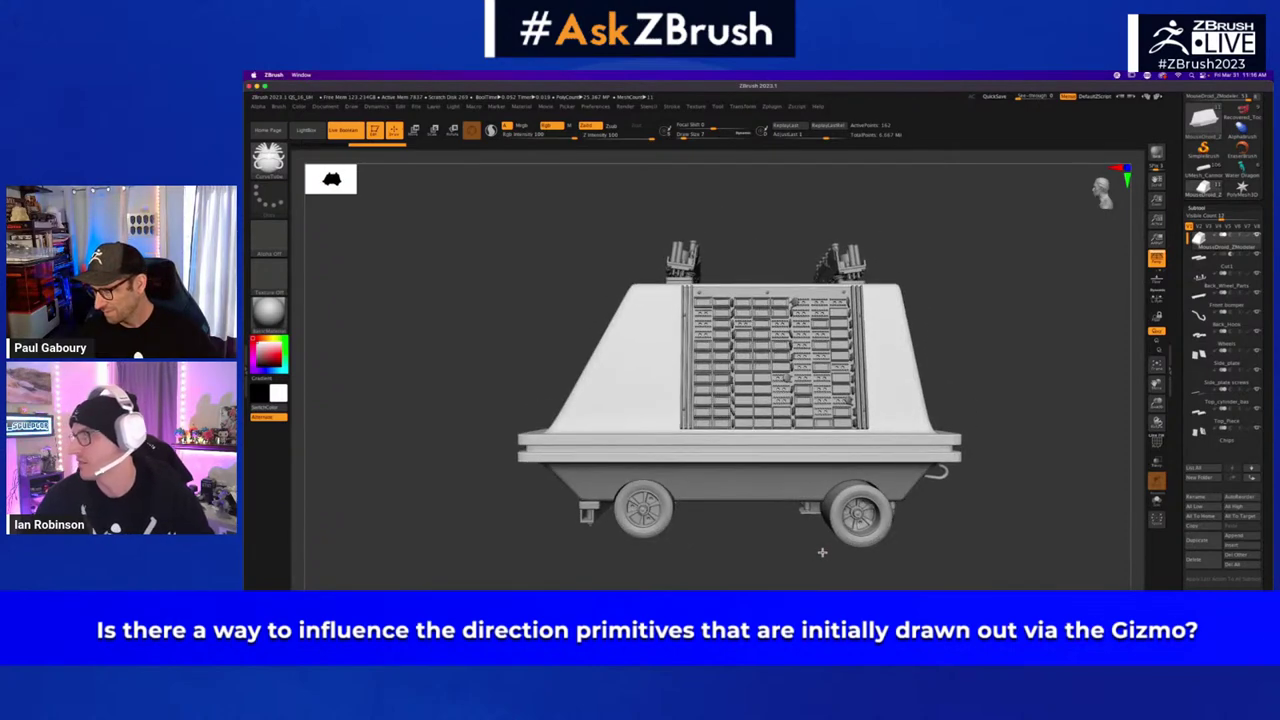
{"action": "mouse_move", "coordinate": [976, 507]}
{"action": "left_mouse_down"}
{"action": "mouse_move", "coordinate": [971, 483]}
{"action": "mouse_move", "coordinate": [986, 496]}
{"action": "left_mouse_up"}
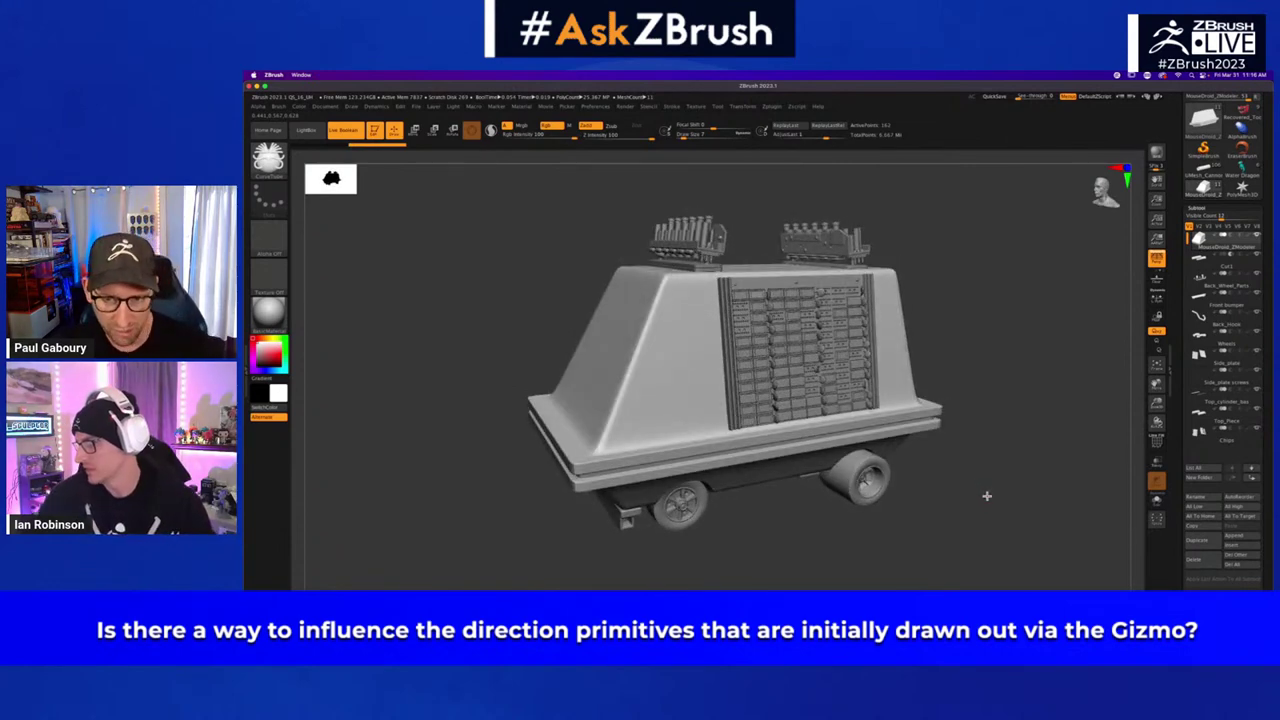
{"action": "left_click_drag", "start_coordinate": [1077, 352], "coordinate": [1074, 334]}
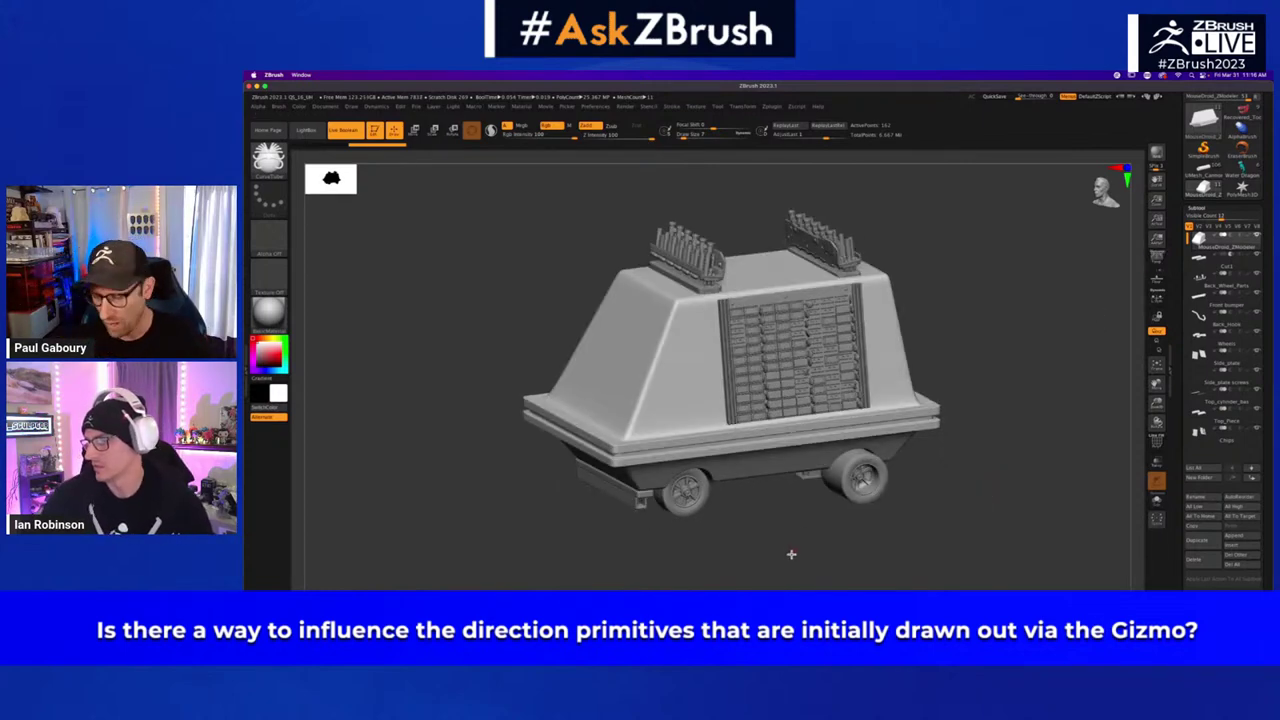
{"action": "mouse_move", "coordinate": [791, 554]}
{"action": "left_mouse_down"}
{"action": "mouse_move", "coordinate": [783, 531]}
{"action": "mouse_move", "coordinate": [783, 562]}
{"action": "mouse_move", "coordinate": [777, 540]}
{"action": "mouse_move", "coordinate": [786, 551]}
{"action": "mouse_move", "coordinate": [717, 531]}
{"action": "left_mouse_up"}
{"action": "key", "text": "s"}
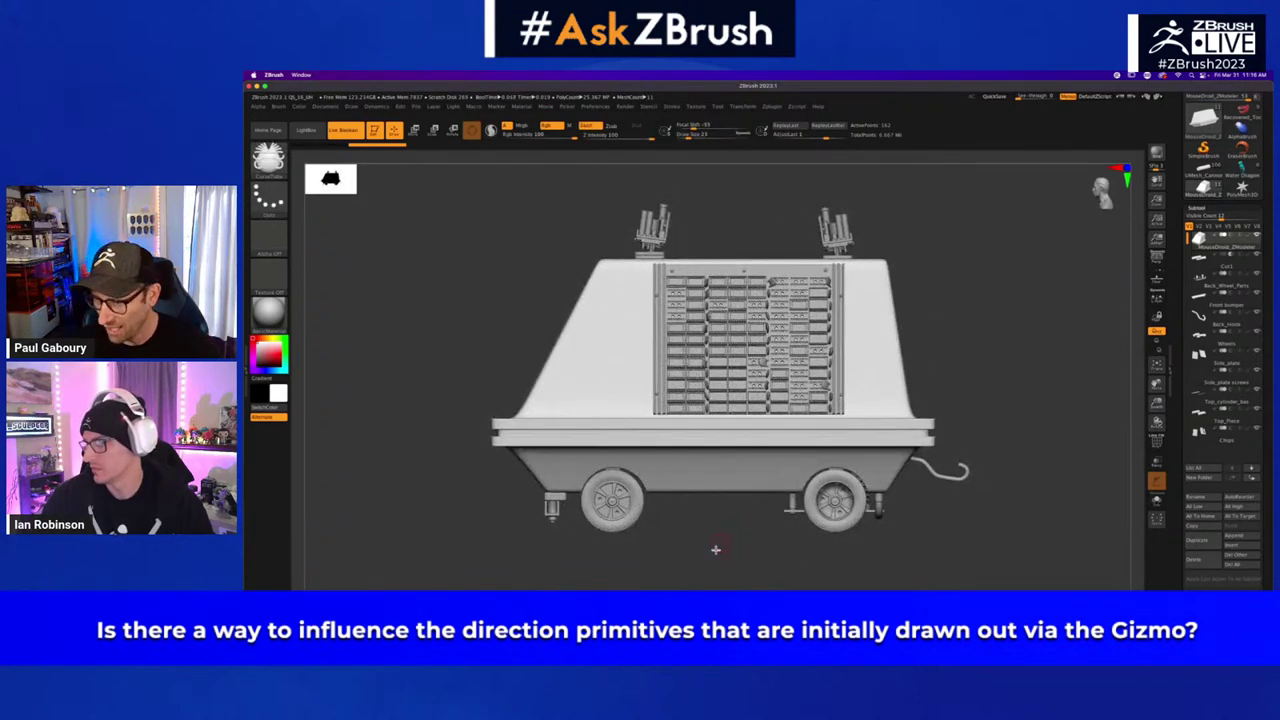
{"action": "key", "text": "b"}
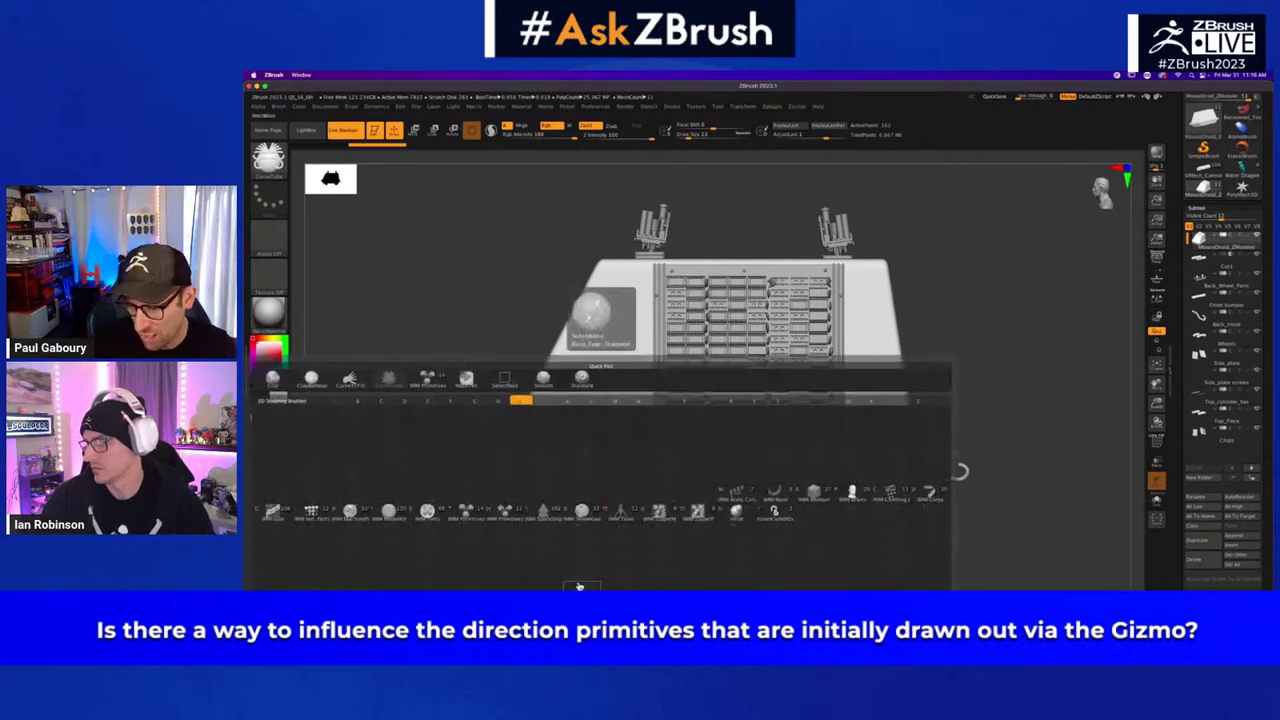
{"action": "left_click", "coordinate": [388, 513]}
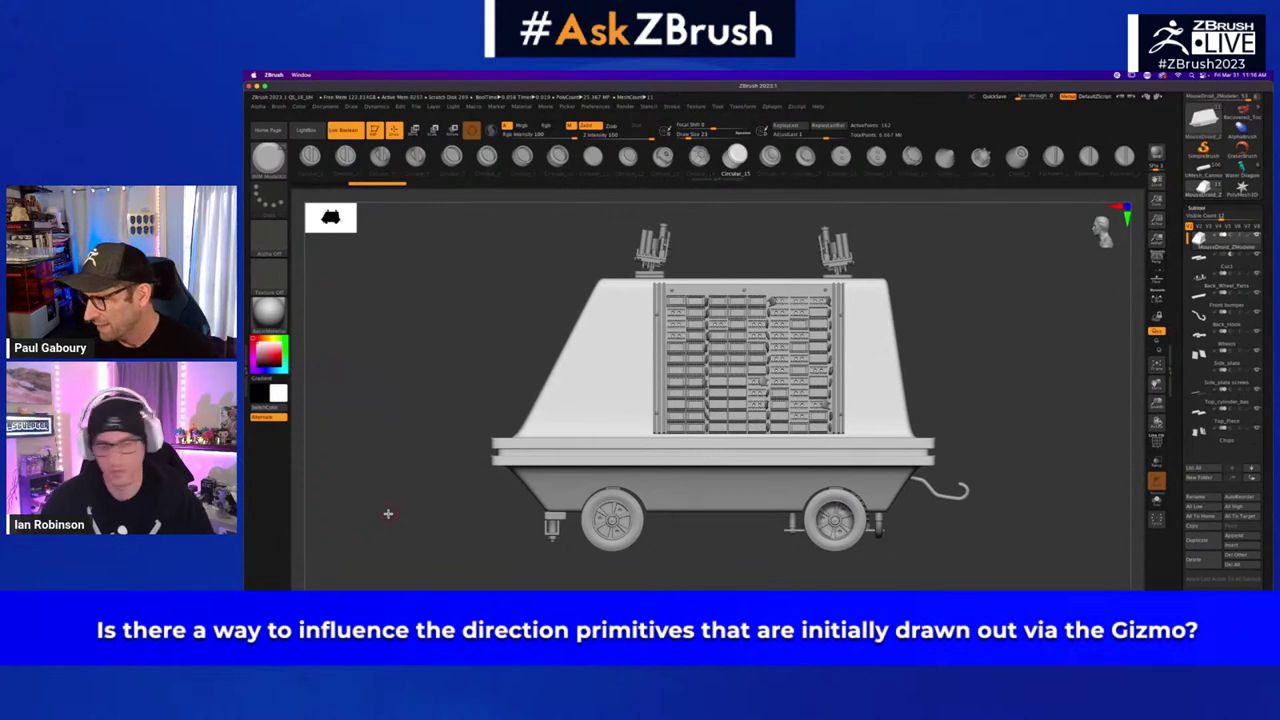
{"action": "left_click", "coordinate": [945, 158]}
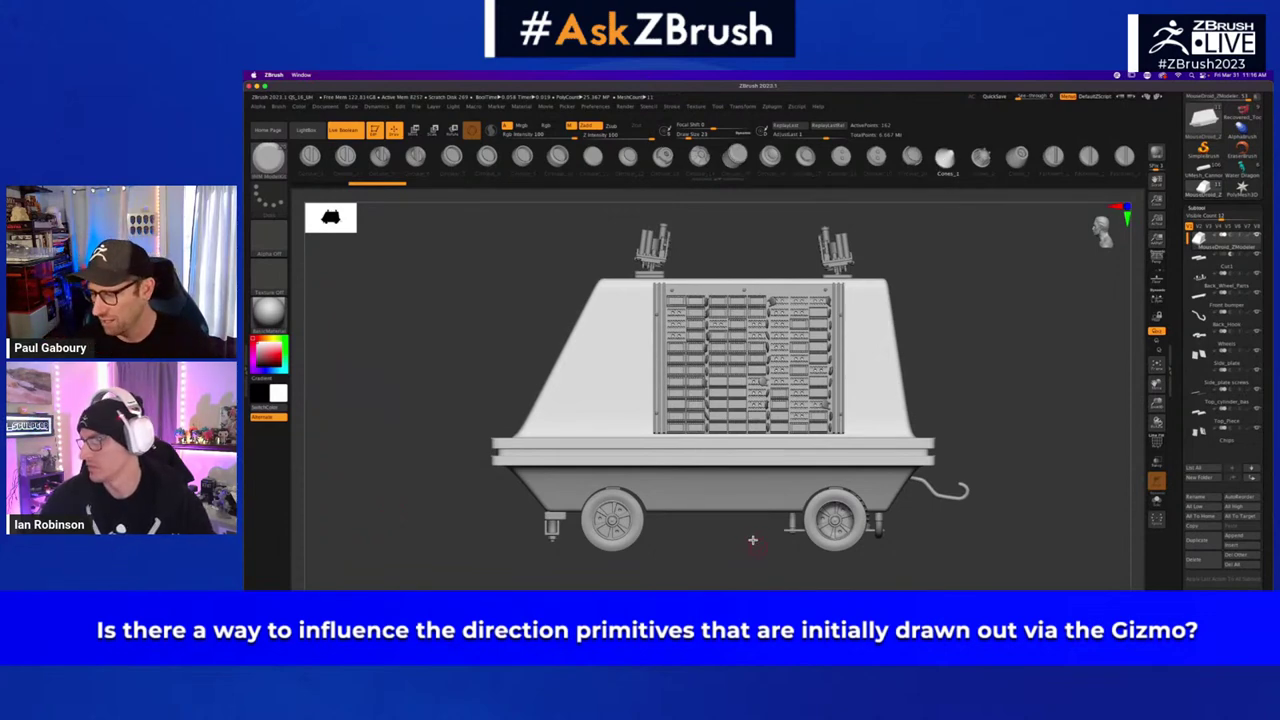
- Insert one cone on the droid's side wall beside the slotted panel and a second on the body's rounded corner edge
{"action": "left_click_drag", "start_coordinate": [746, 543], "coordinate": [752, 584]}
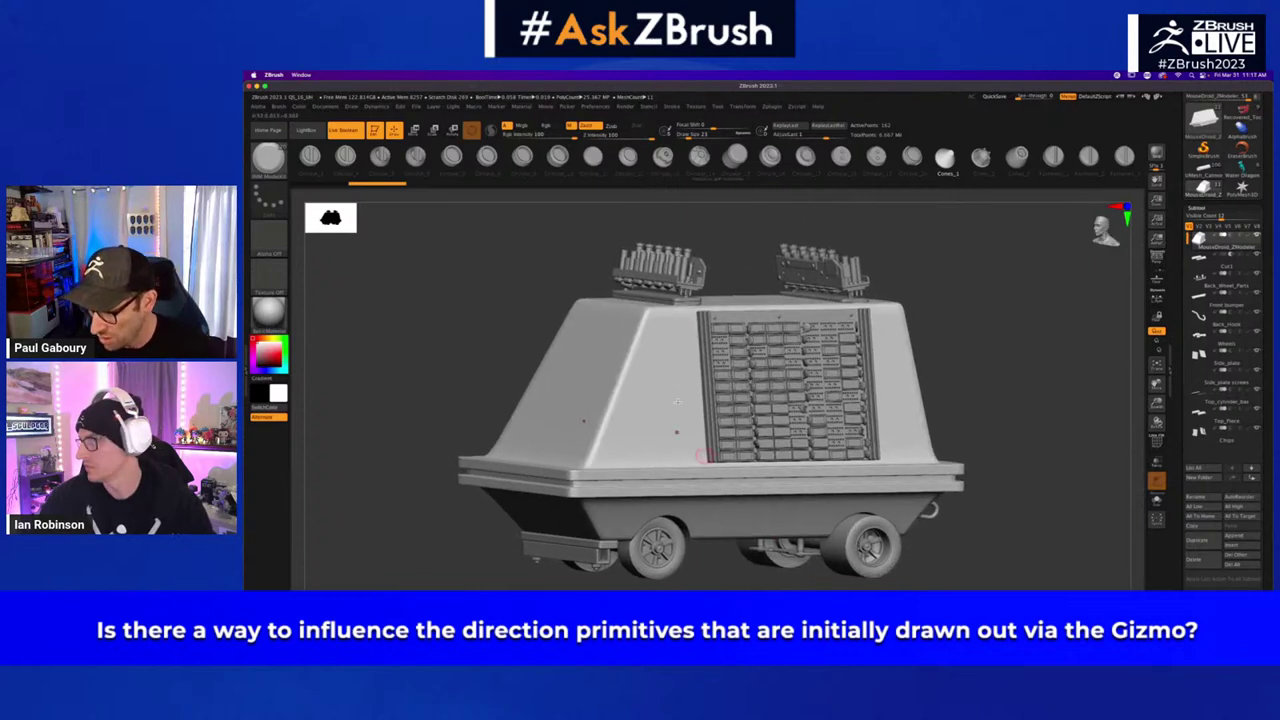
{"action": "left_click_drag", "start_coordinate": [663, 377], "coordinate": [676, 389]}
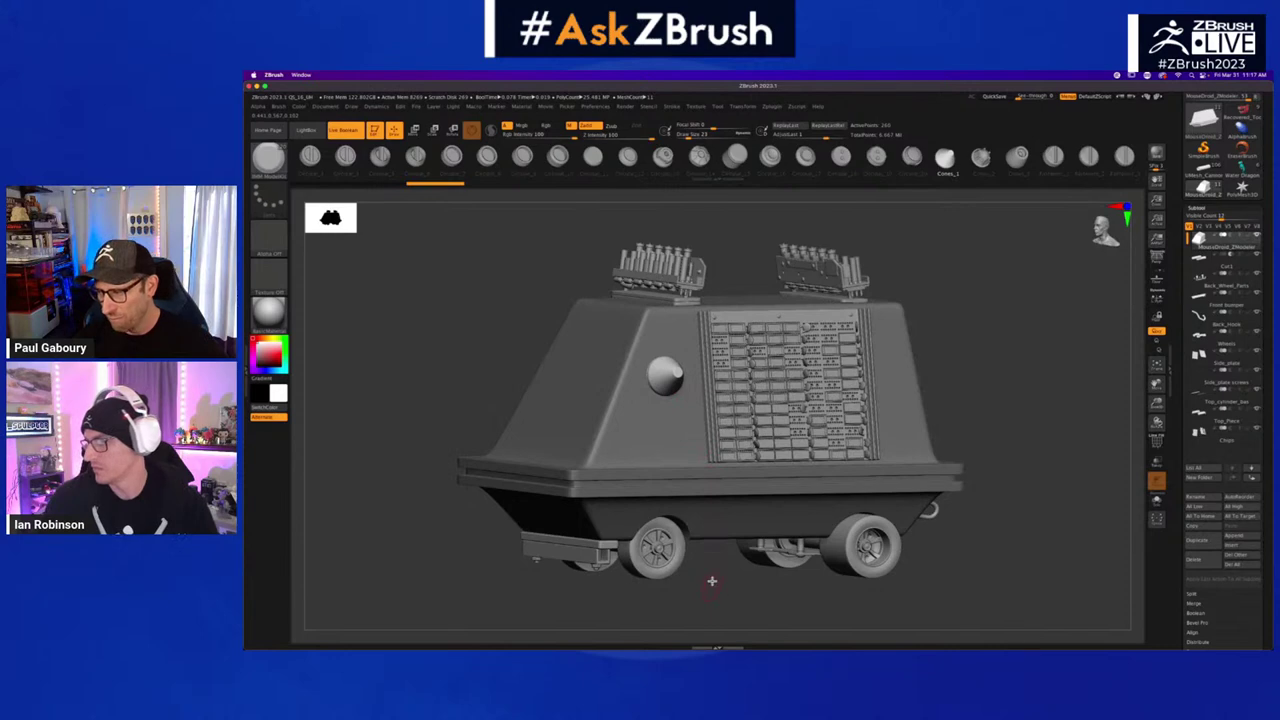
{"action": "left_click_drag", "start_coordinate": [712, 581], "coordinate": [737, 545]}
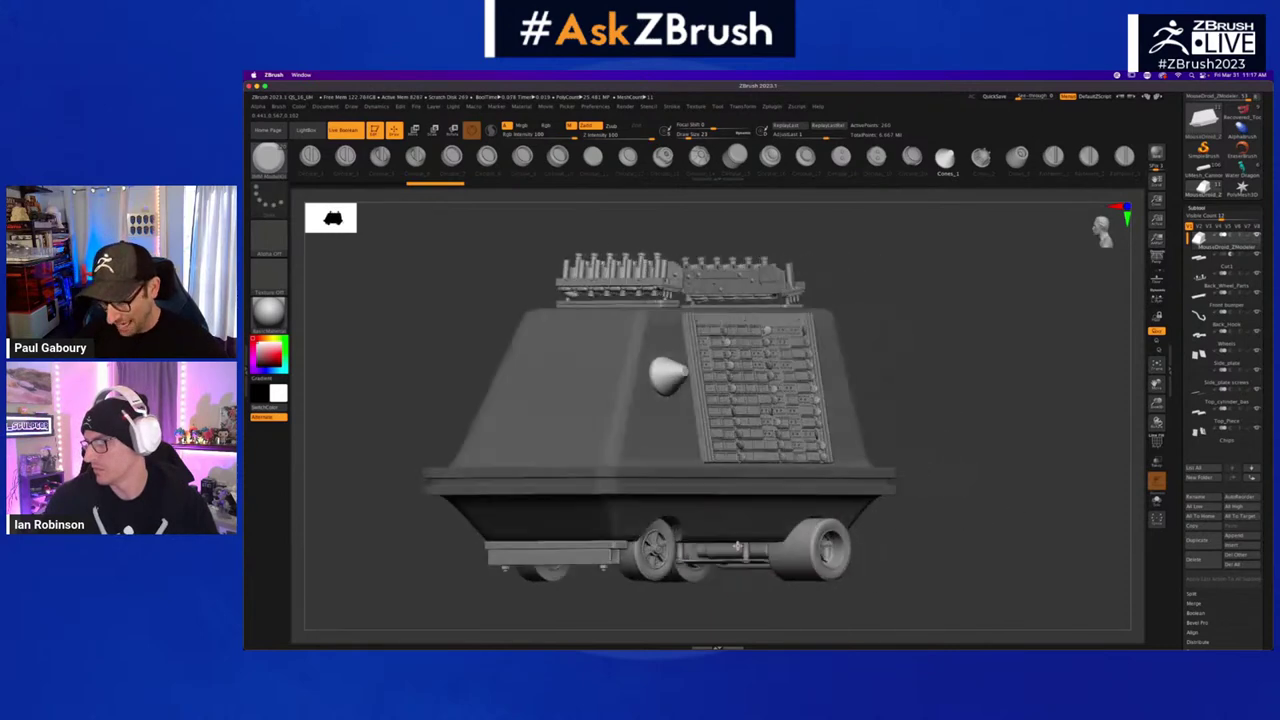
{"action": "left_click", "coordinate": [655, 422], "text": "alt"}
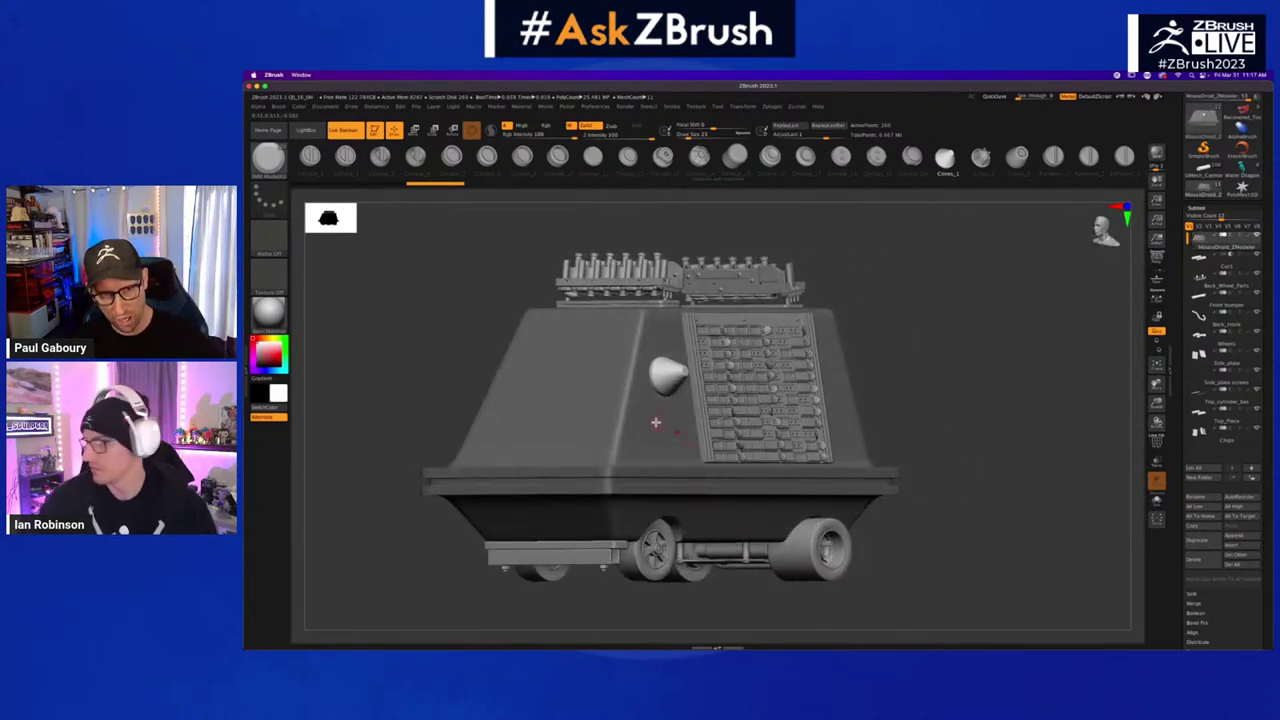
{"action": "right_click_drag", "start_coordinate": [631, 405], "coordinate": [655, 428], "text": "ctrl"}
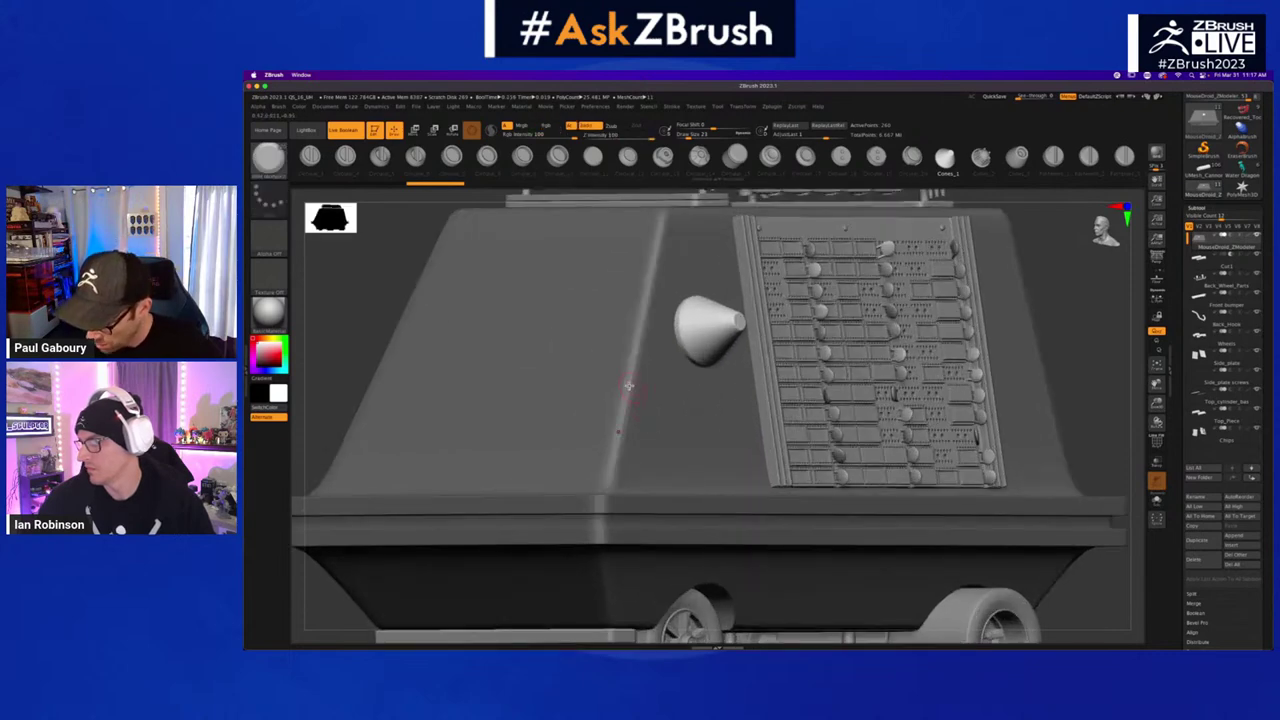
{"action": "left_click_drag", "start_coordinate": [628, 385], "coordinate": [645, 405]}
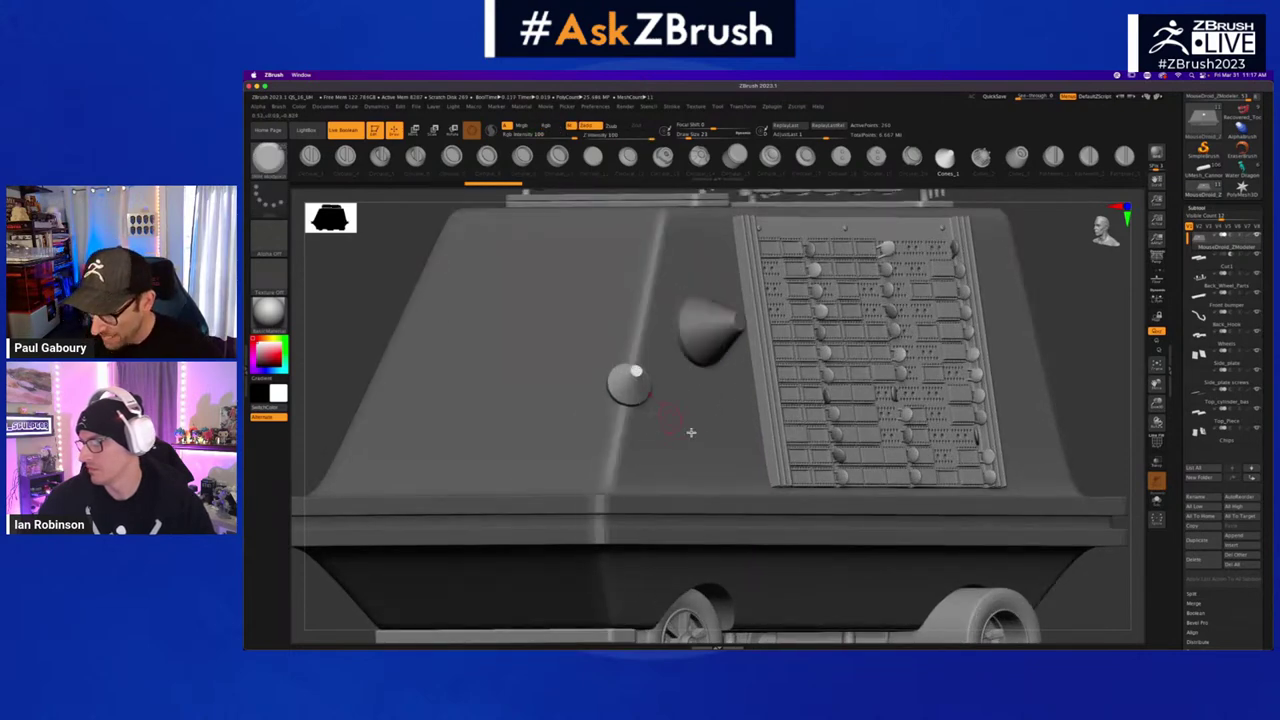
- Insert a third cone on the droid's side wall, directly below the first one, while facing the model from the side
{"action": "right_click_drag", "start_coordinate": [722, 440], "coordinate": [718, 411], "text": "ctrl"}
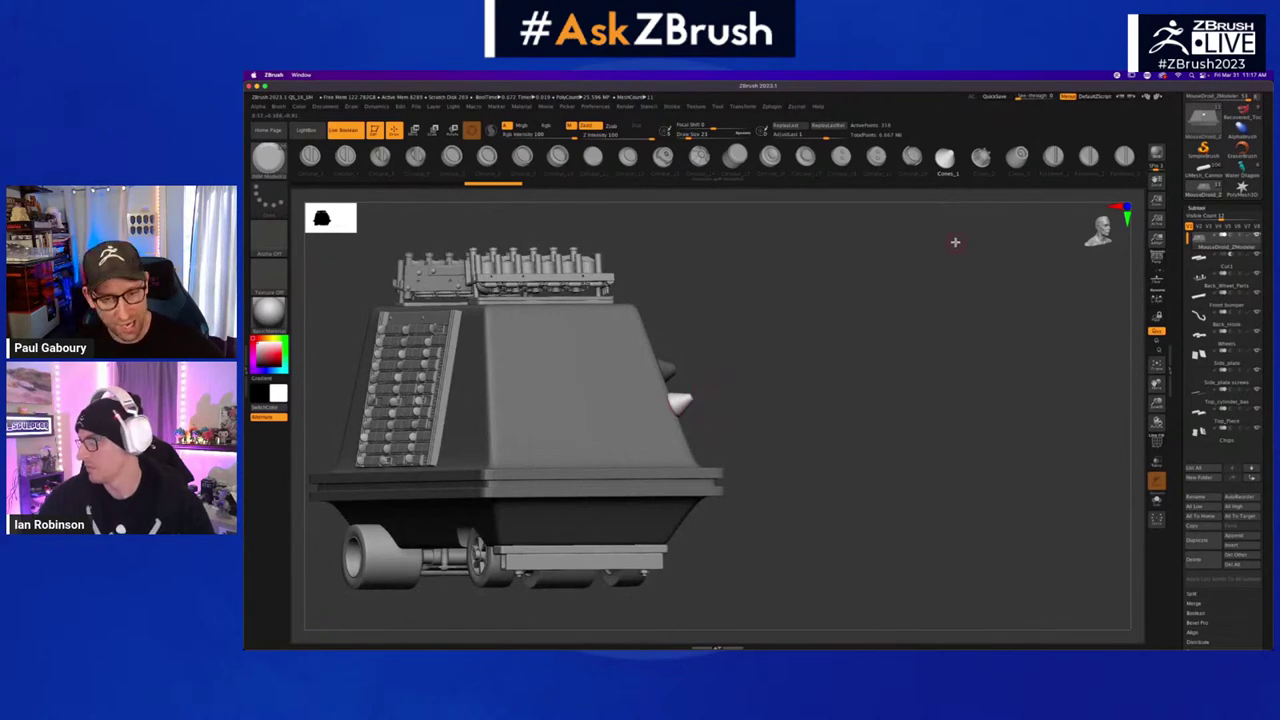
{"action": "right_click_drag", "start_coordinate": [780, 394], "coordinate": [746, 443]}
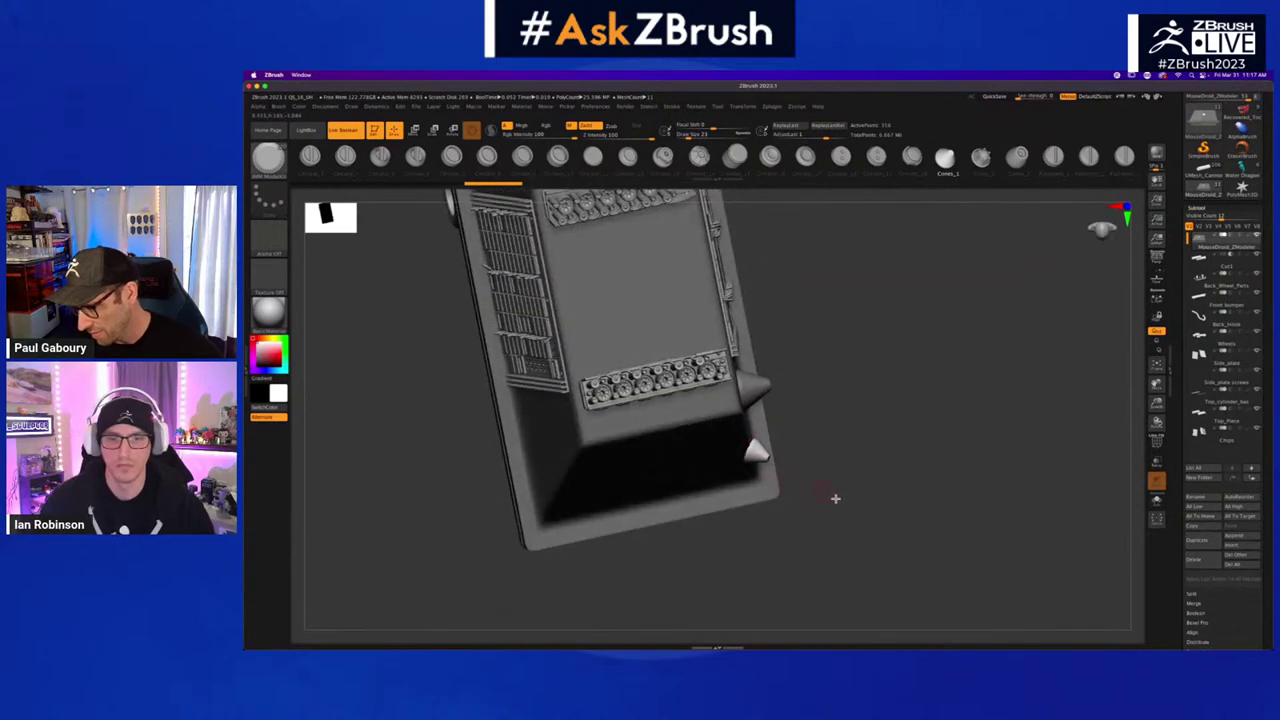
{"action": "right_click_drag", "start_coordinate": [987, 566], "coordinate": [674, 396]}
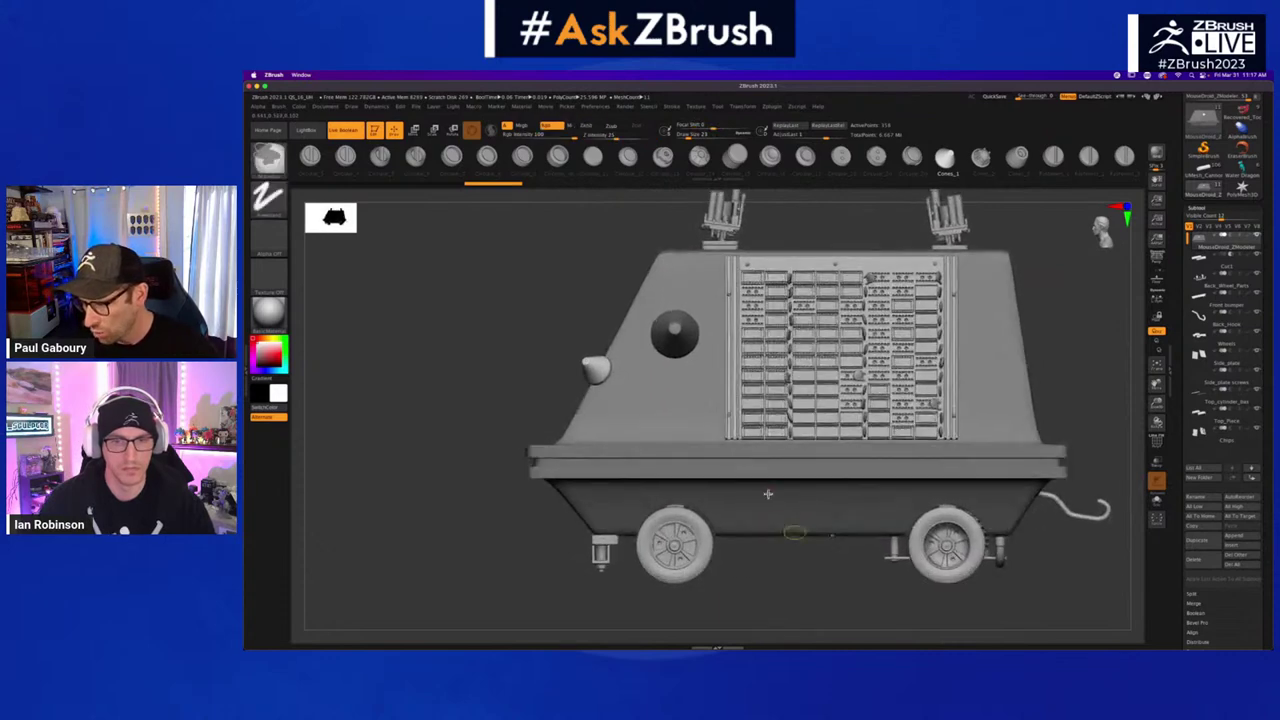
{"action": "left_click_drag", "start_coordinate": [671, 392], "coordinate": [683, 407]}
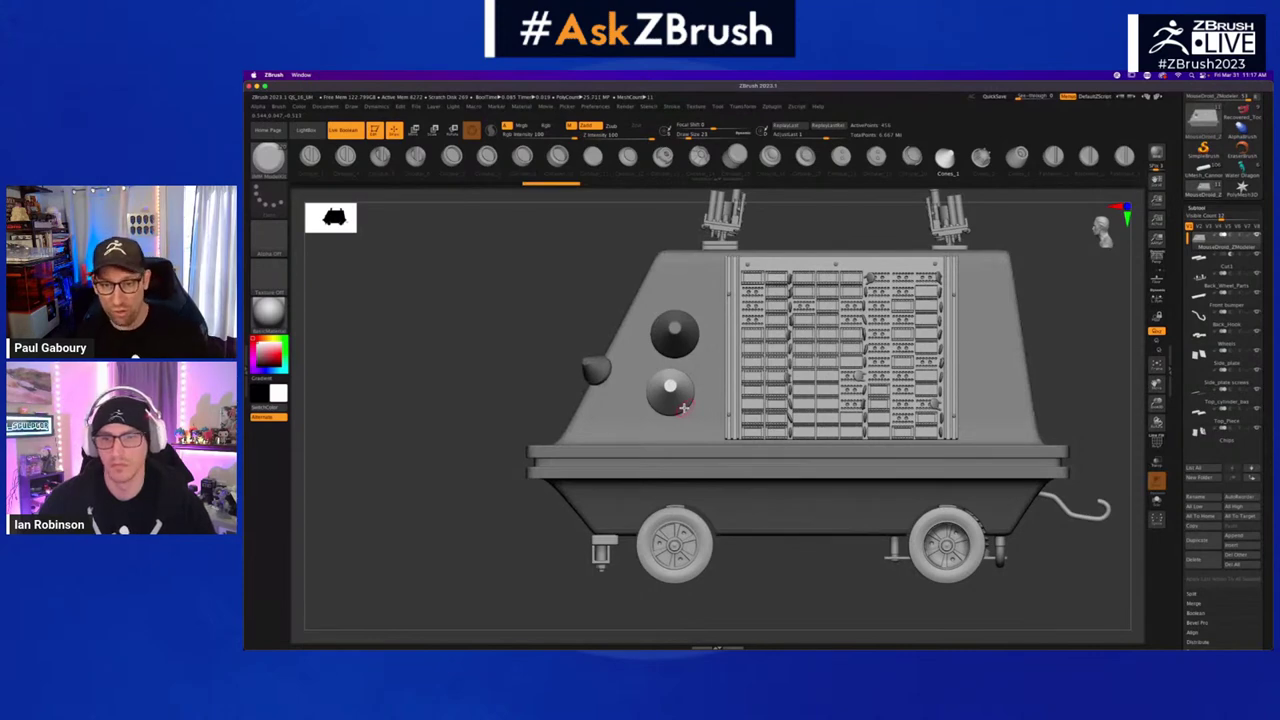
- Display the Gizmo on the lower side cone and reset its orientation, checking its axes from the side and at an angle
{"action": "key", "text": "w"}
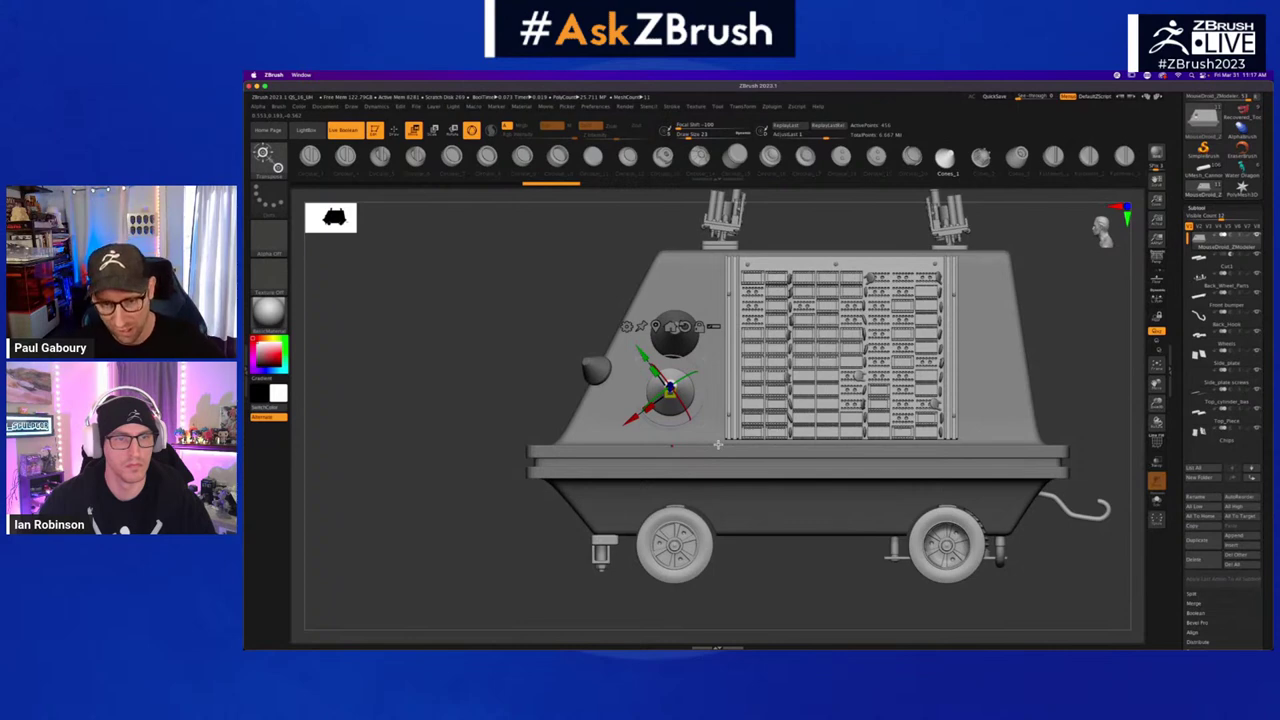
{"action": "left_click_drag", "start_coordinate": [764, 570], "coordinate": [786, 568]}
{"action": "left_click_drag", "start_coordinate": [788, 568], "coordinate": [780, 568]}
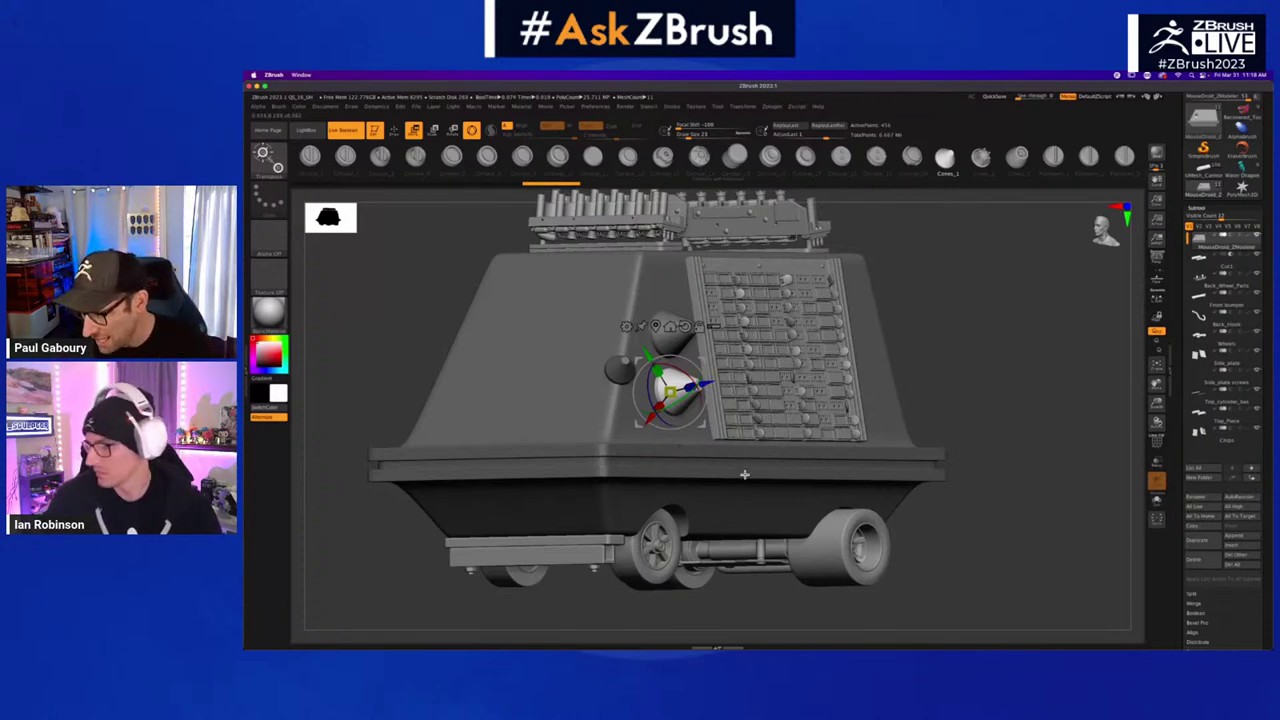
{"action": "right_click_drag", "start_coordinate": [743, 474], "coordinate": [703, 484], "text": "shift"}
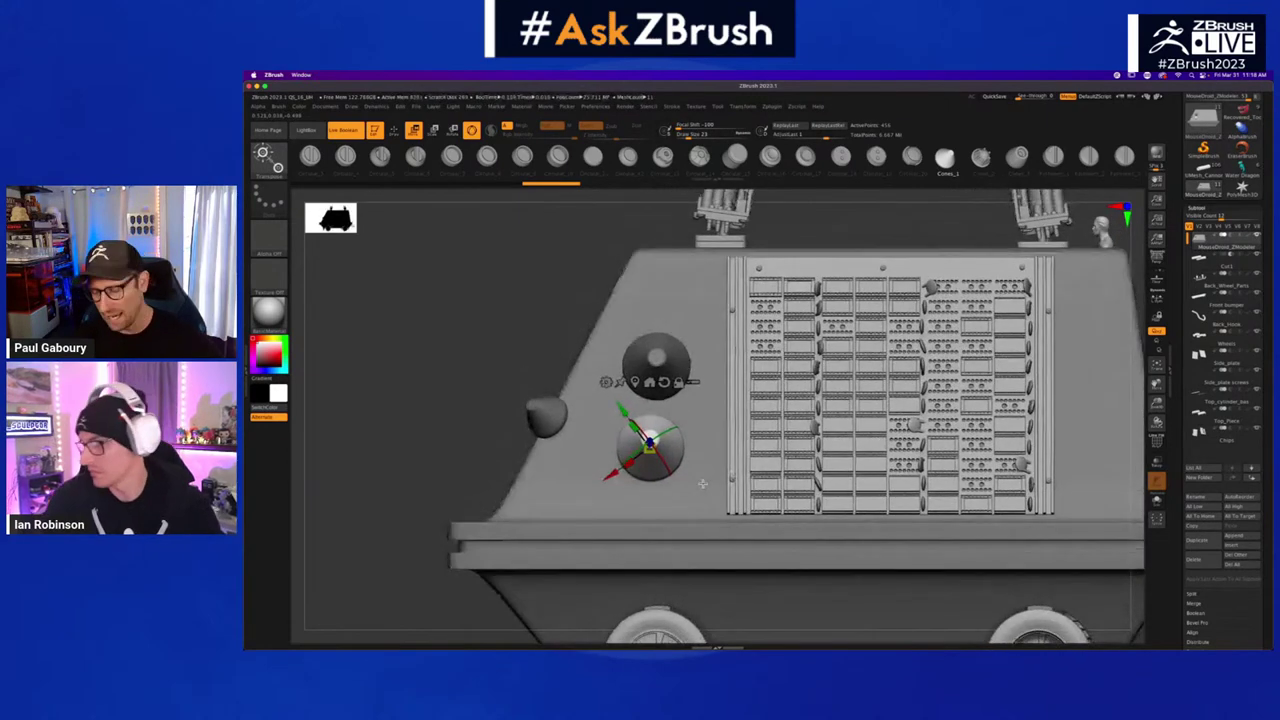
{"action": "key", "text": "q"}
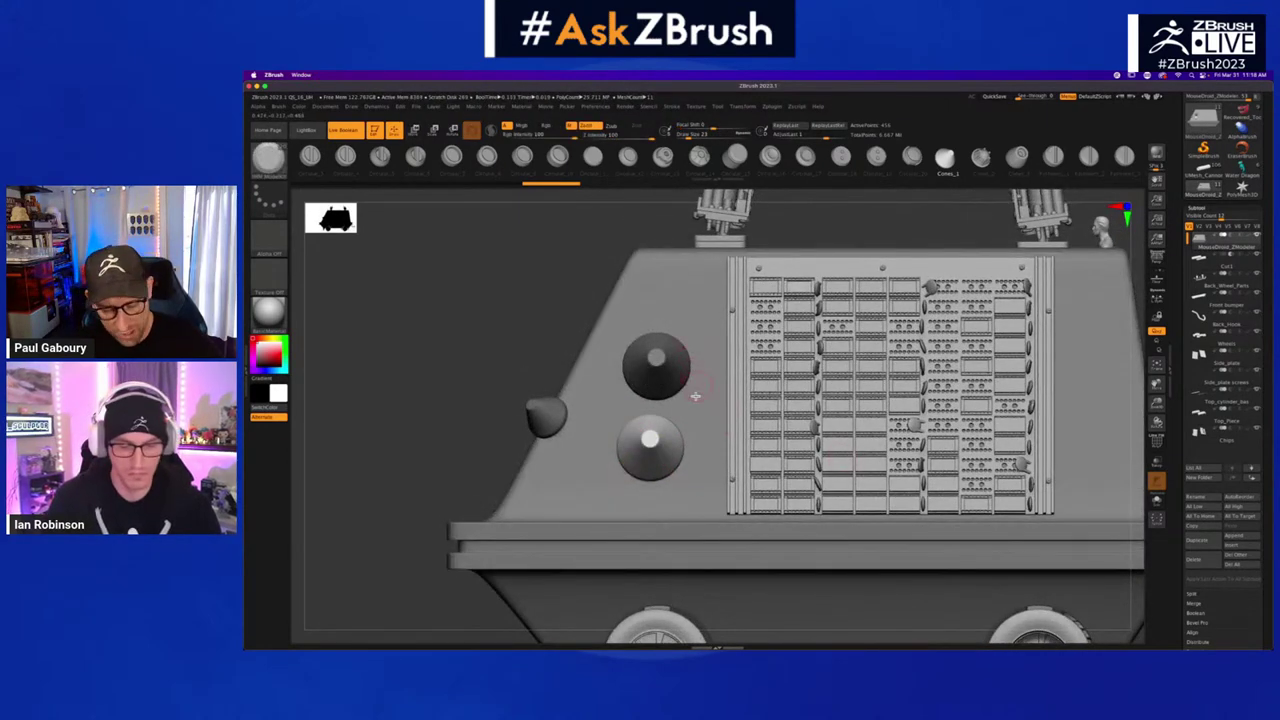
{"action": "key", "text": "w"}
{"action": "right_click_drag", "start_coordinate": [709, 463], "coordinate": [727, 471]}
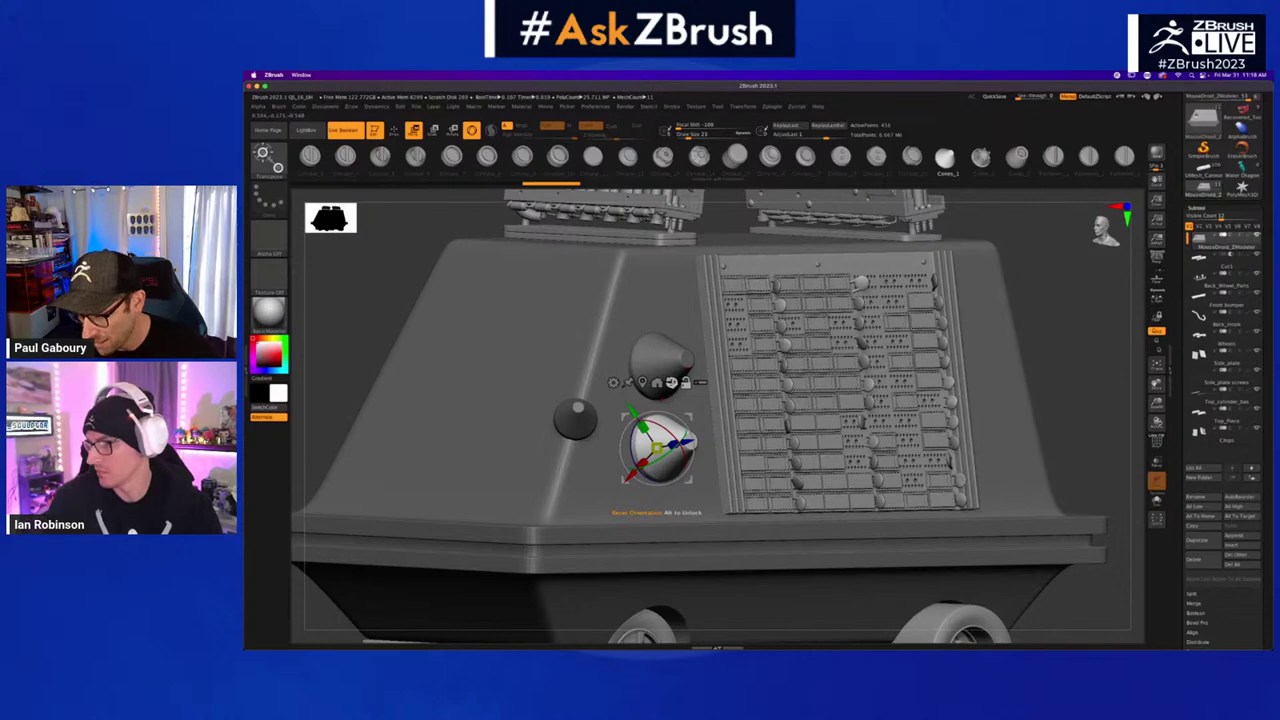
{"action": "left_click", "coordinate": [672, 383]}
{"action": "mouse_move", "coordinate": [720, 463]}
{"action": "left_mouse_down"}
{"action": "mouse_move", "coordinate": [711, 487]}
{"action": "mouse_move", "coordinate": [722, 482]}
{"action": "mouse_move", "coordinate": [712, 458]}
{"action": "left_mouse_up"}
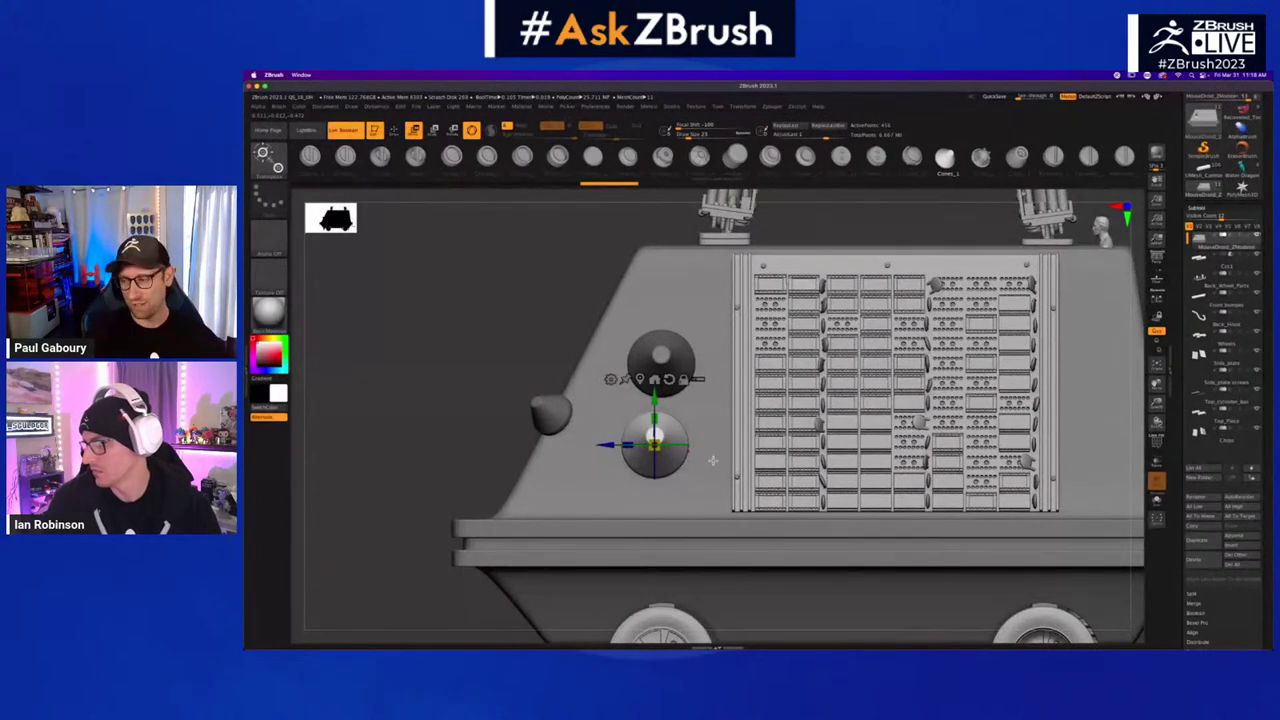
{"action": "left_click_drag", "start_coordinate": [724, 460], "coordinate": [775, 445]}
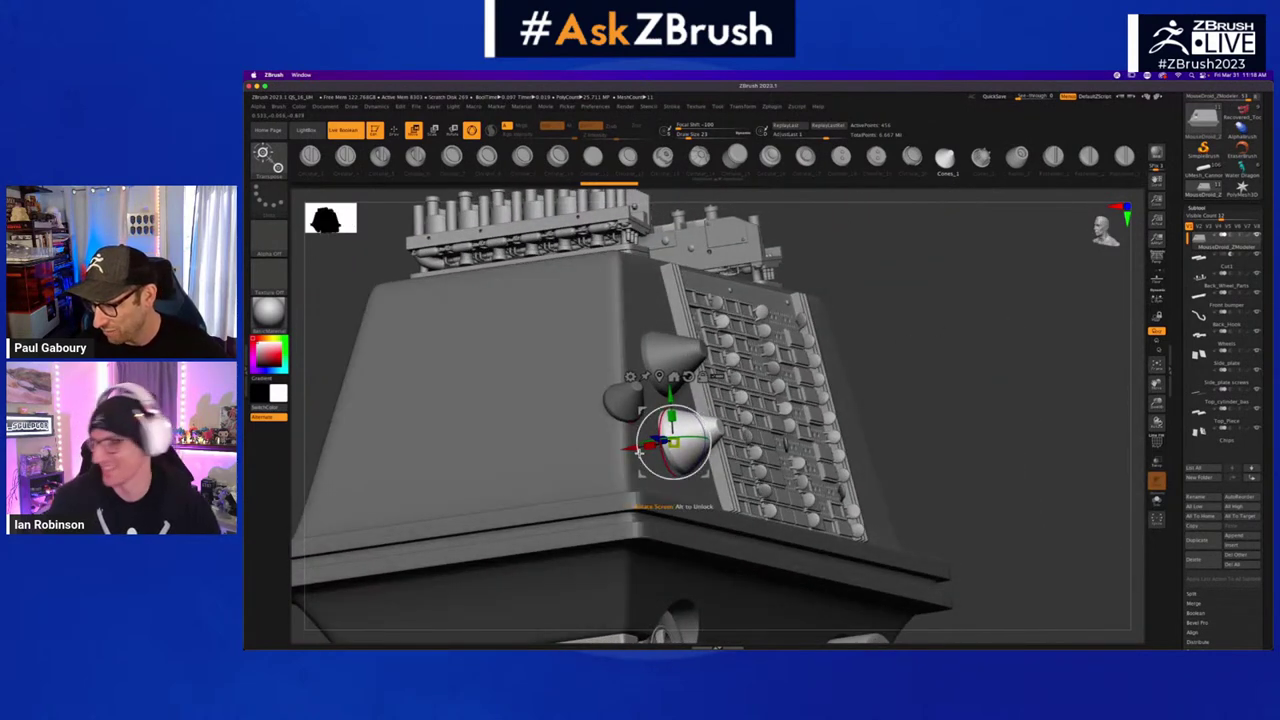
{"action": "mouse_move", "coordinate": [893, 376]}
{"action": "left_mouse_down"}
{"action": "mouse_move", "coordinate": [930, 386]}
{"action": "mouse_move", "coordinate": [895, 408]}
{"action": "left_mouse_up"}
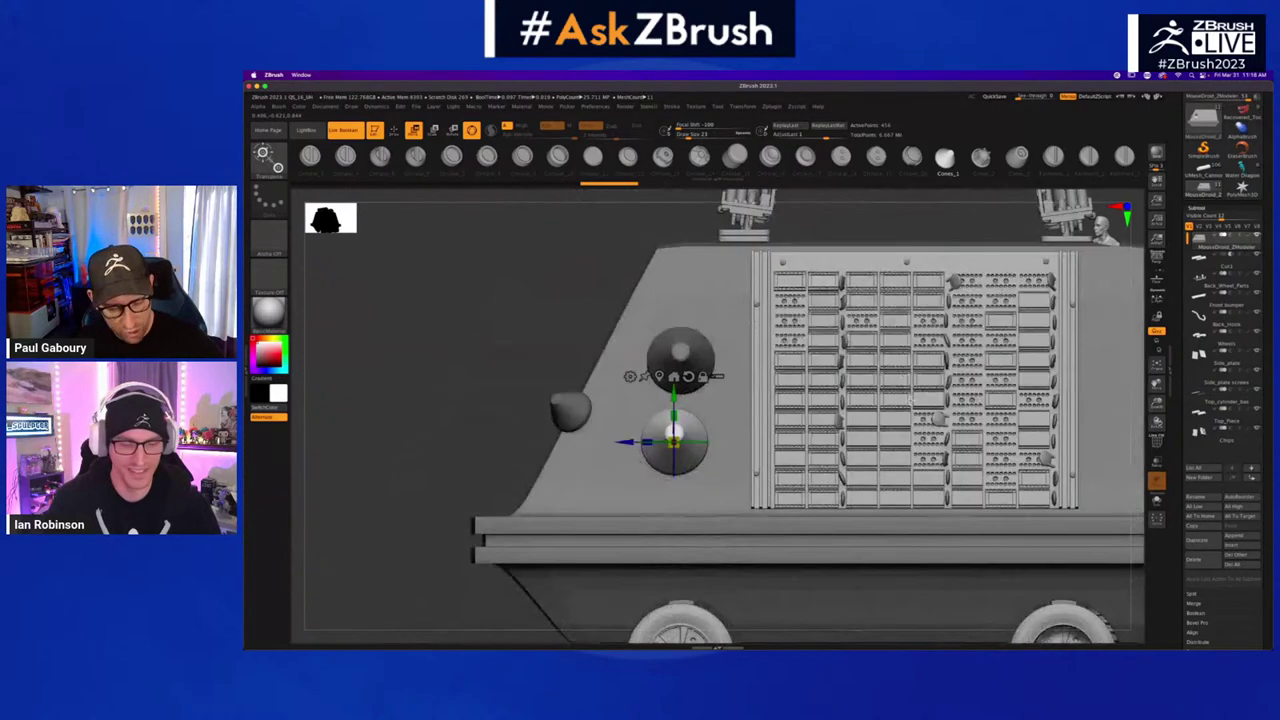
- Return to Draw mode and insert a fourth cone between the lower side cone and the droid's corner edge, checking its direction
{"action": "key", "text": "q"}
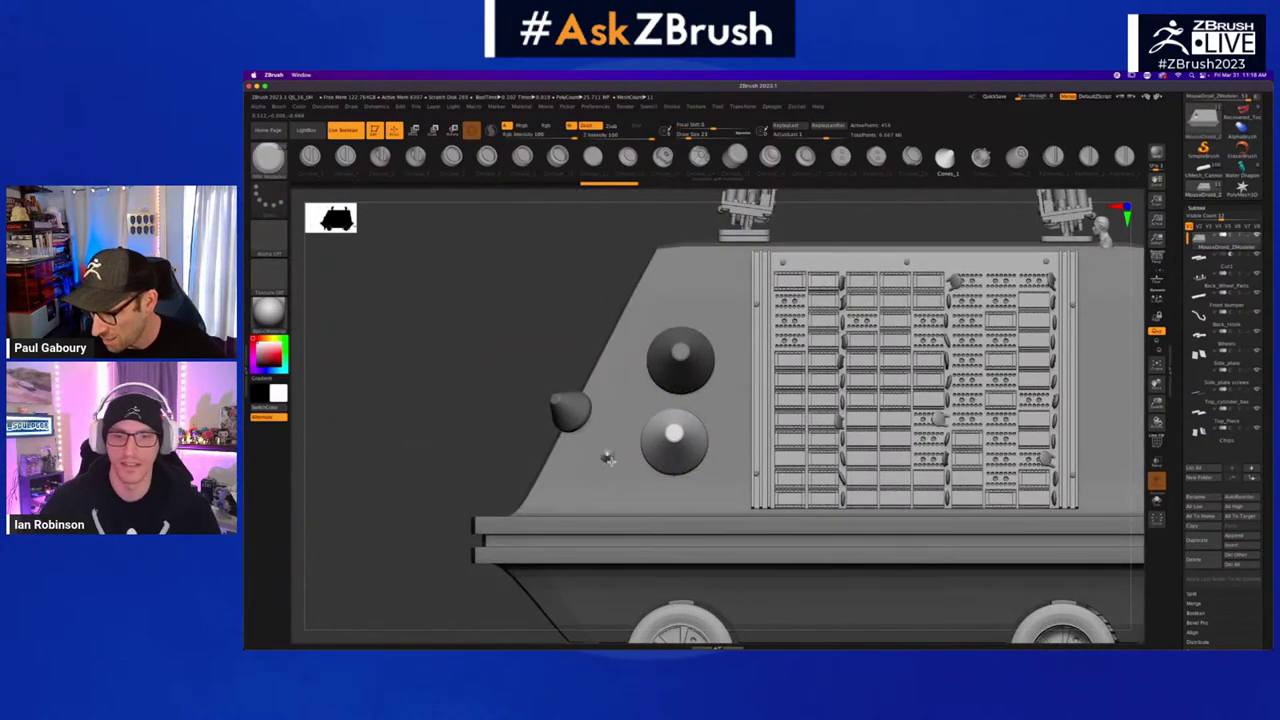
{"action": "left_click_drag", "start_coordinate": [607, 455], "coordinate": [621, 483]}
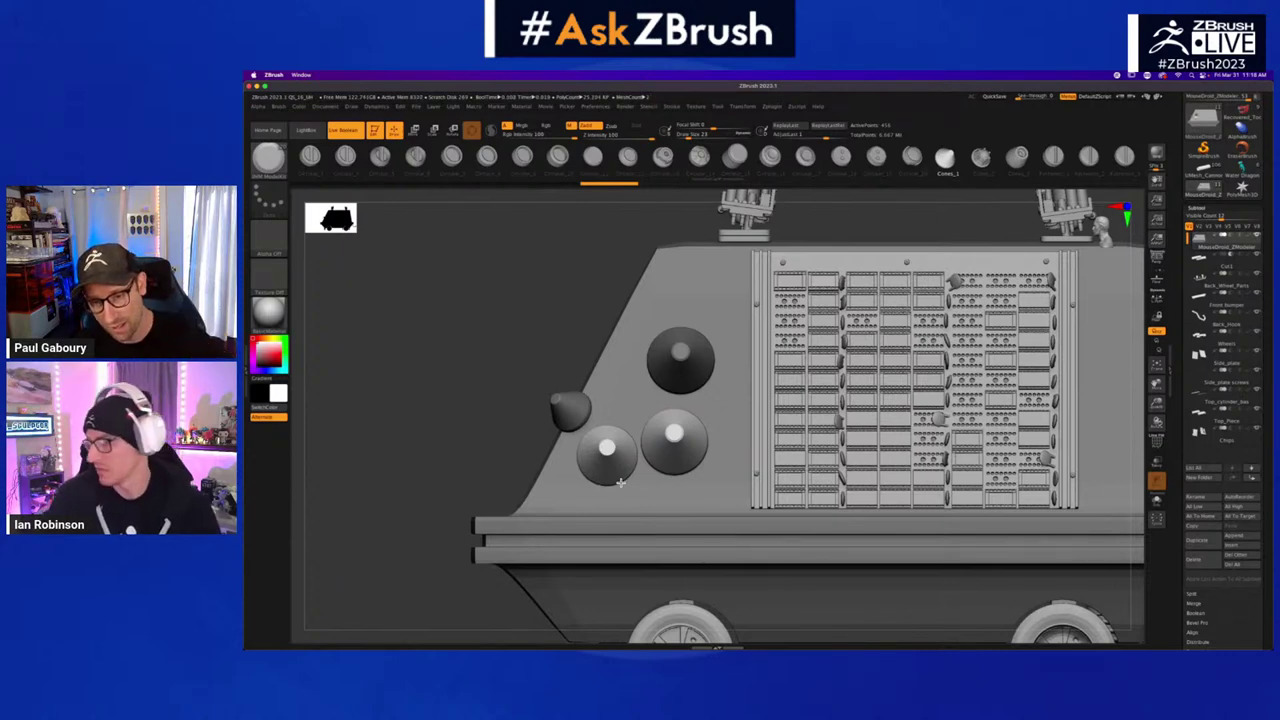
{"action": "left_click_drag", "start_coordinate": [620, 483], "coordinate": [621, 483], "text": "shift"}
{"action": "right_click_drag", "start_coordinate": [664, 489], "coordinate": [712, 466]}
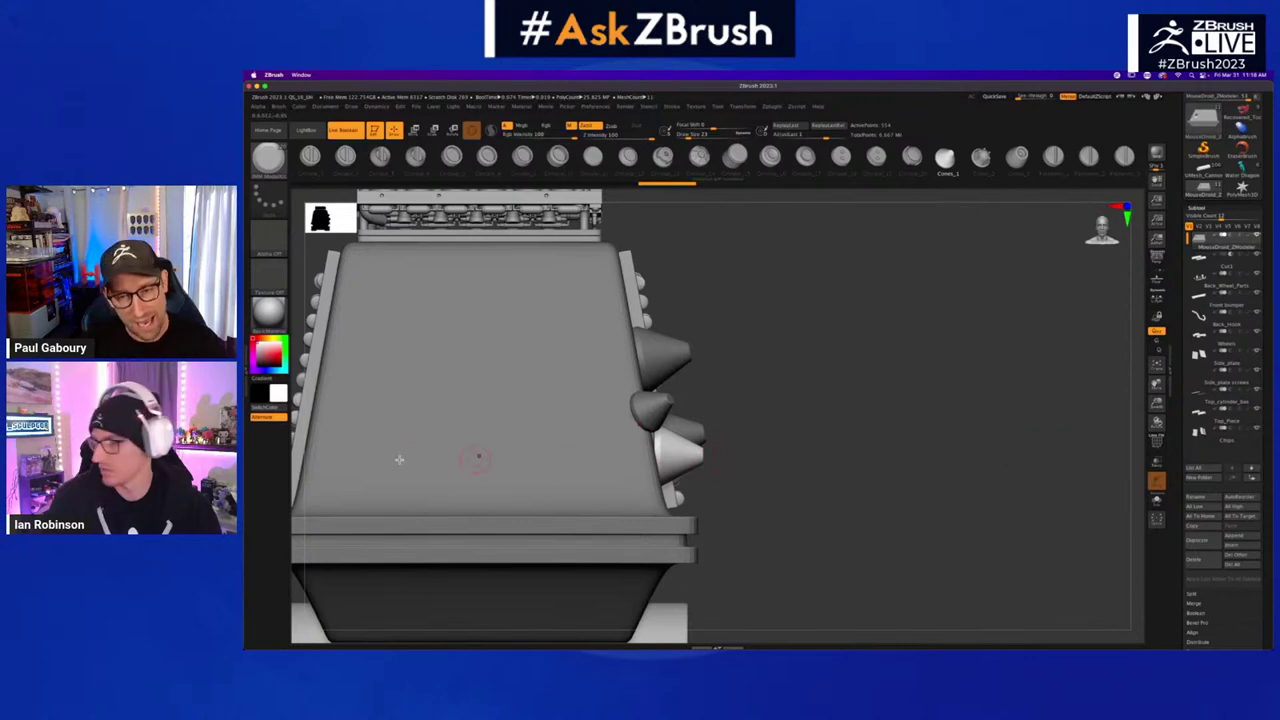
{"action": "right_click_drag", "start_coordinate": [763, 466], "coordinate": [674, 445]}
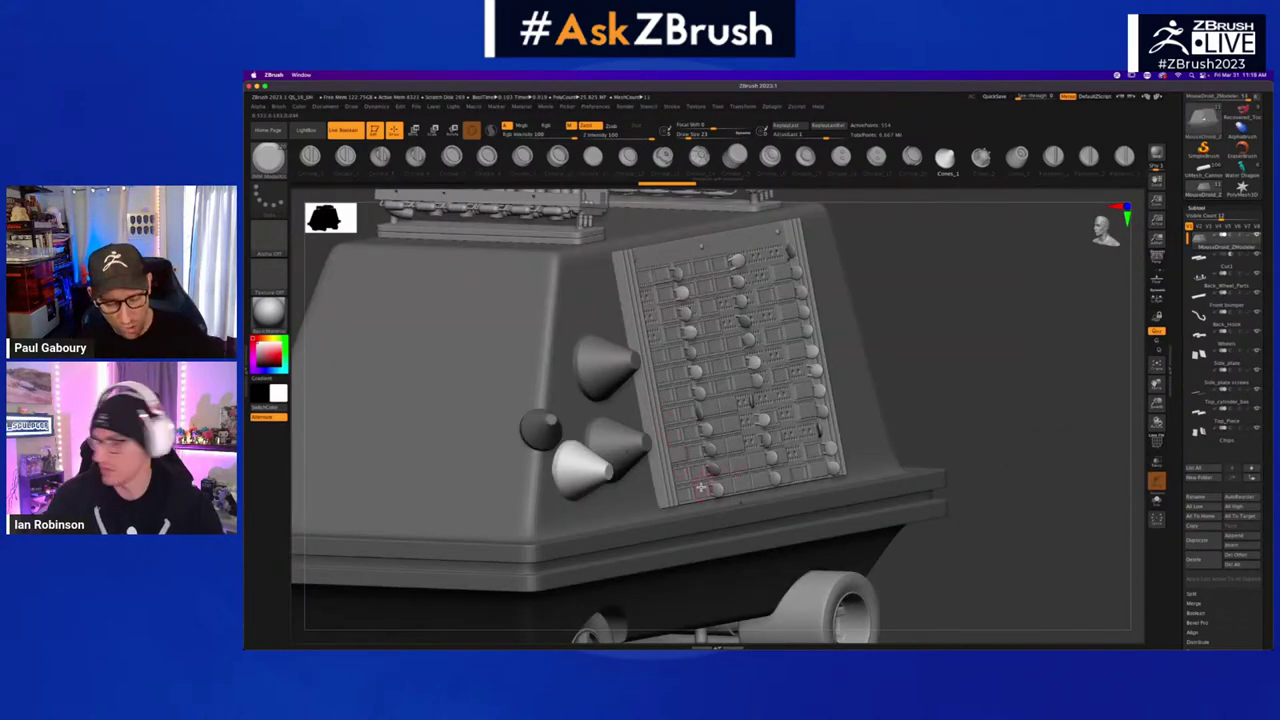
- Check the Gizmo on the fourth cone and insert another cone on the side wall between the slotted panel and the droid's rear edge
{"action": "key", "text": "w"}
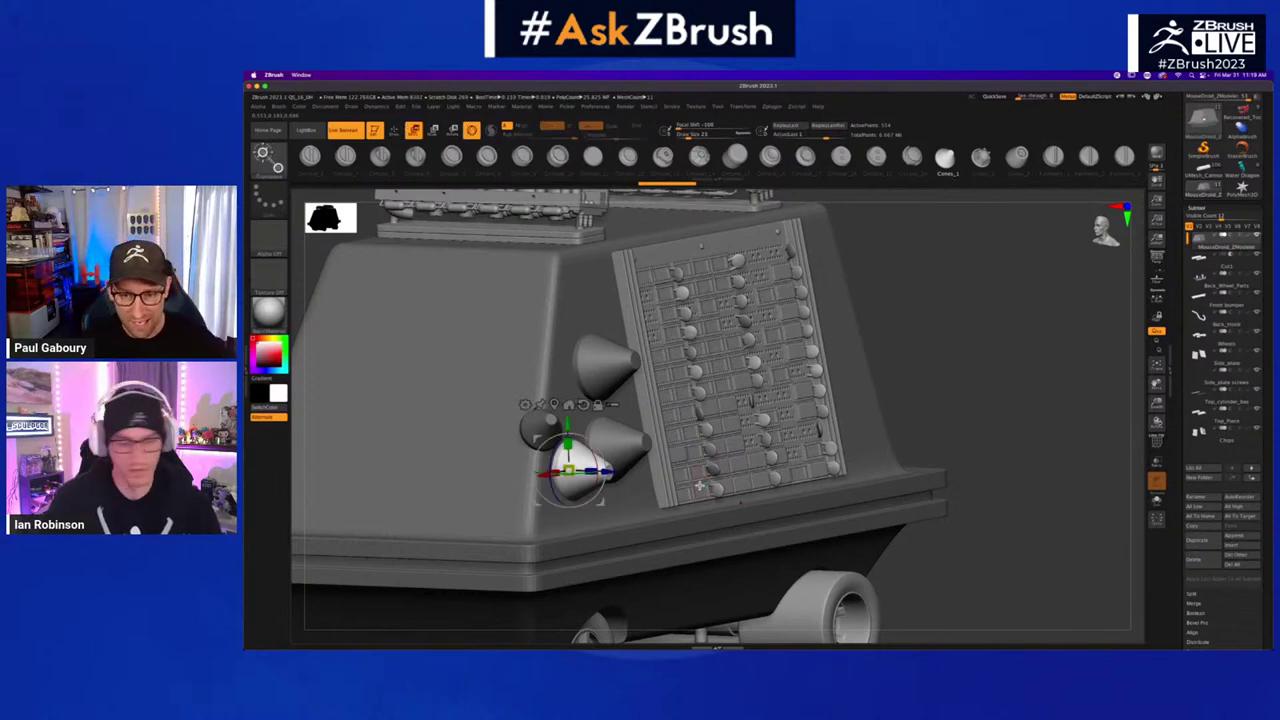
{"action": "key", "text": "q"}
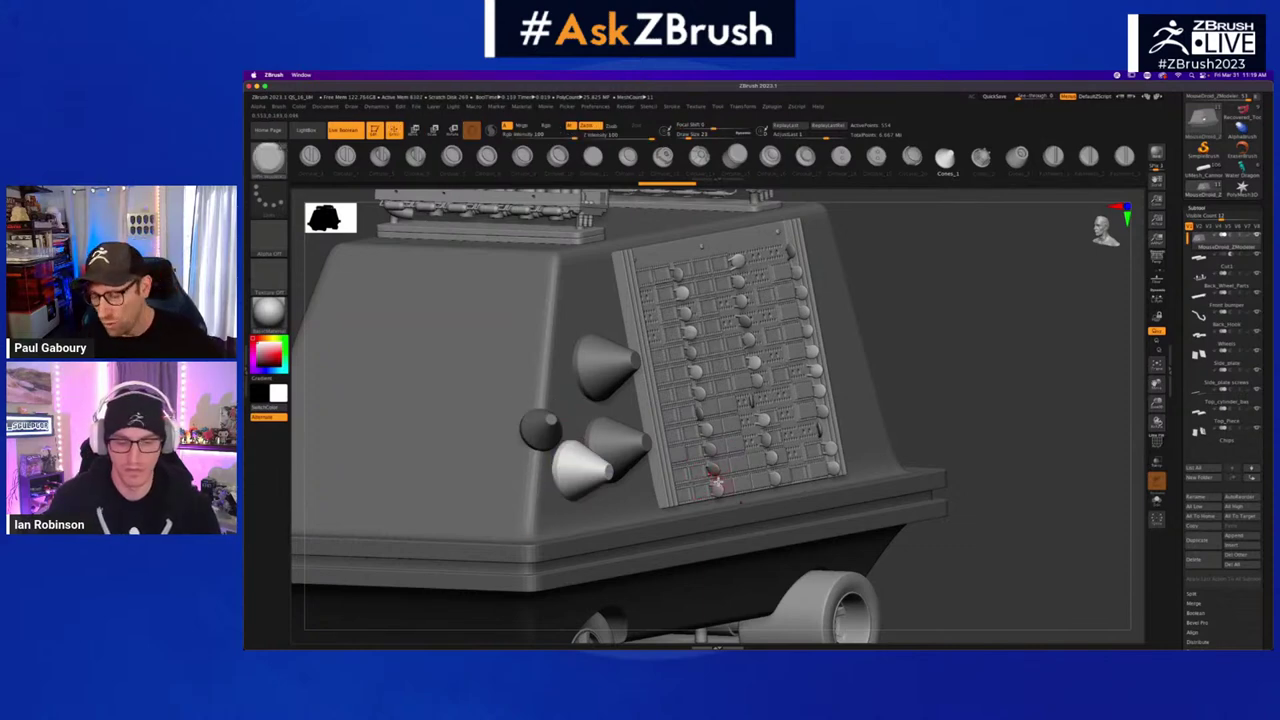
{"action": "right_click_drag", "start_coordinate": [717, 481], "coordinate": [699, 476]}
{"action": "right_click_drag", "start_coordinate": [966, 388], "coordinate": [834, 399], "text": "alt"}
{"action": "left_click_drag", "start_coordinate": [835, 397], "coordinate": [866, 411]}
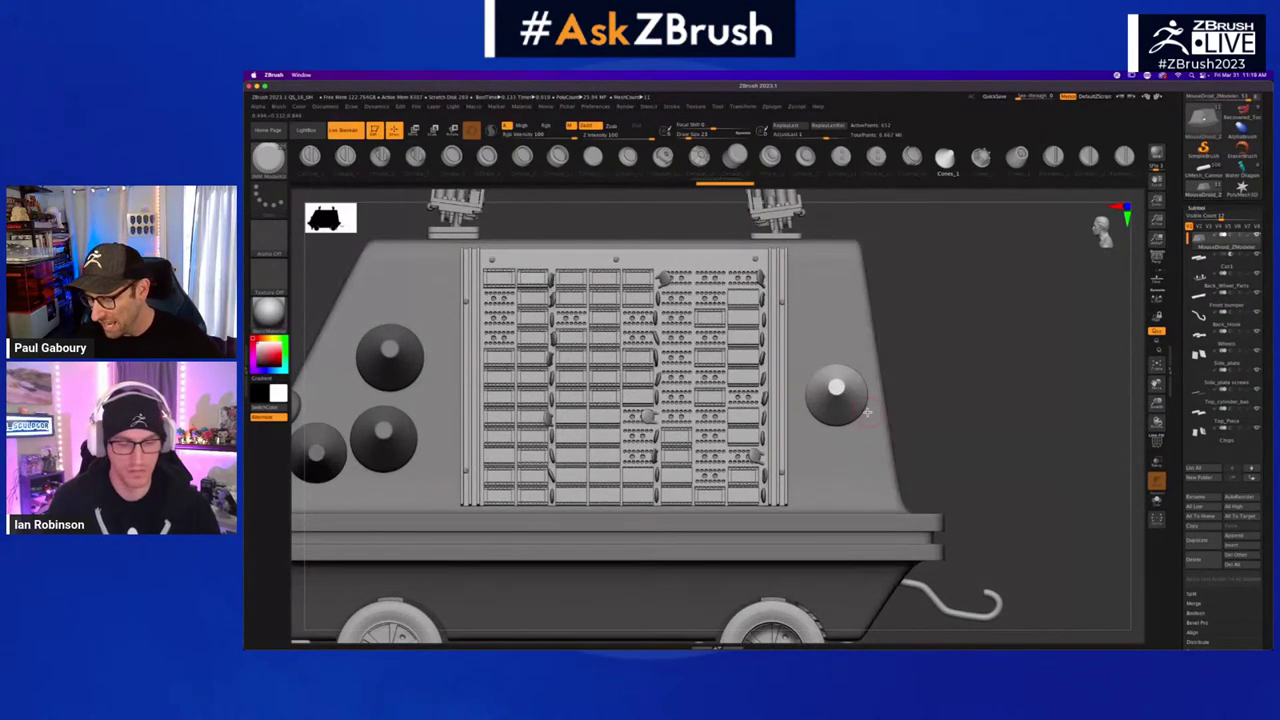
- Adjust the Gizmo on the new rear cone and insert another cone directly below it on the side wall
{"action": "key", "text": "w"}
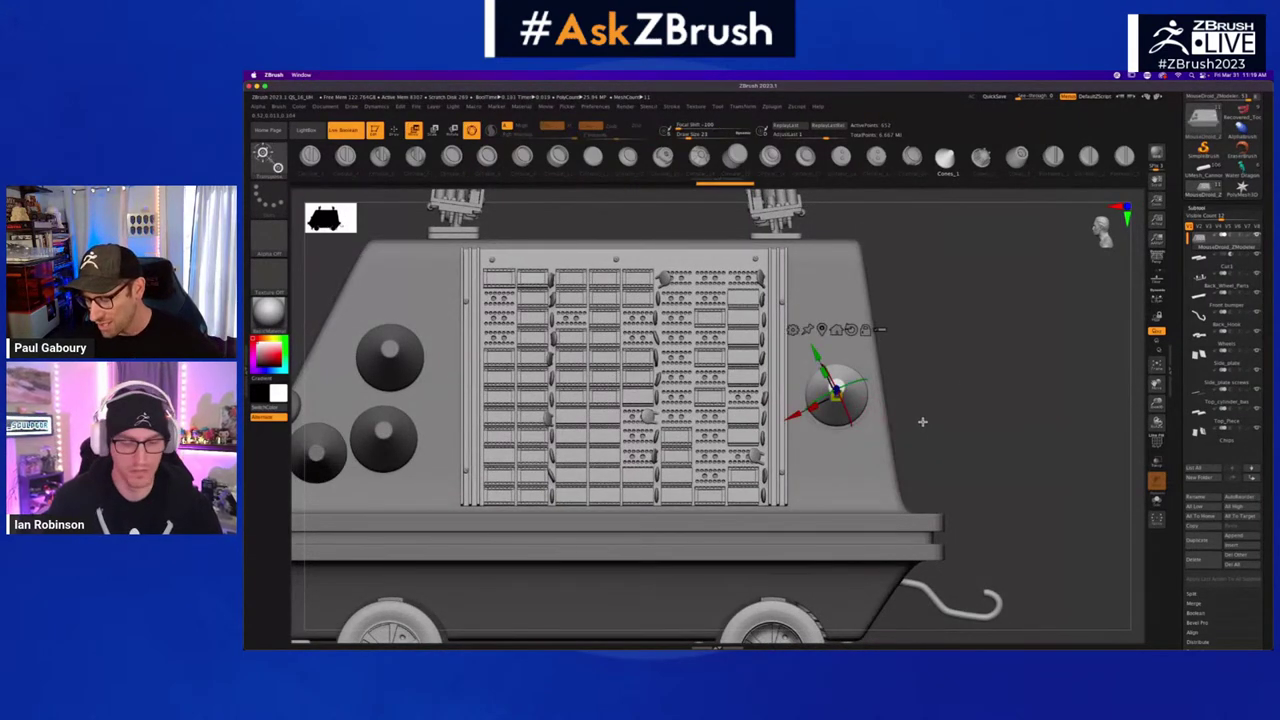
{"action": "left_click_drag", "start_coordinate": [852, 420], "coordinate": [850, 371]}
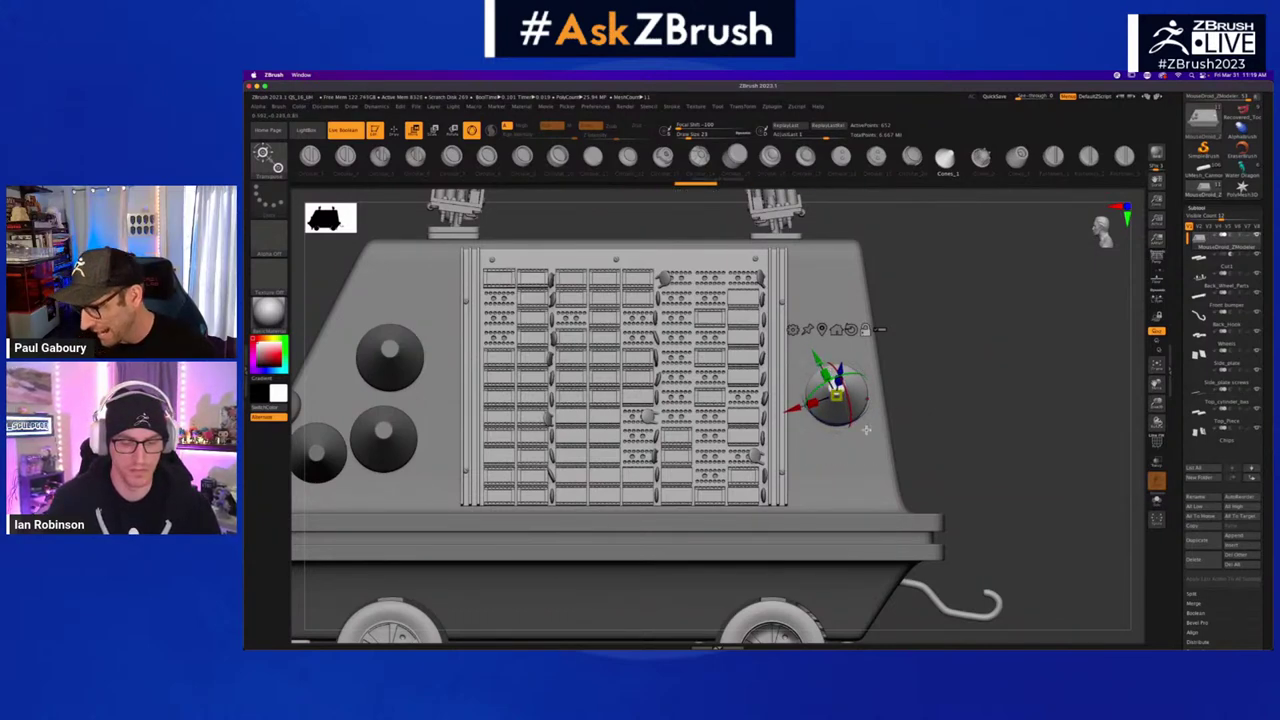
{"action": "key", "text": "q"}
{"action": "left_click_drag", "start_coordinate": [855, 452], "coordinate": [867, 477]}
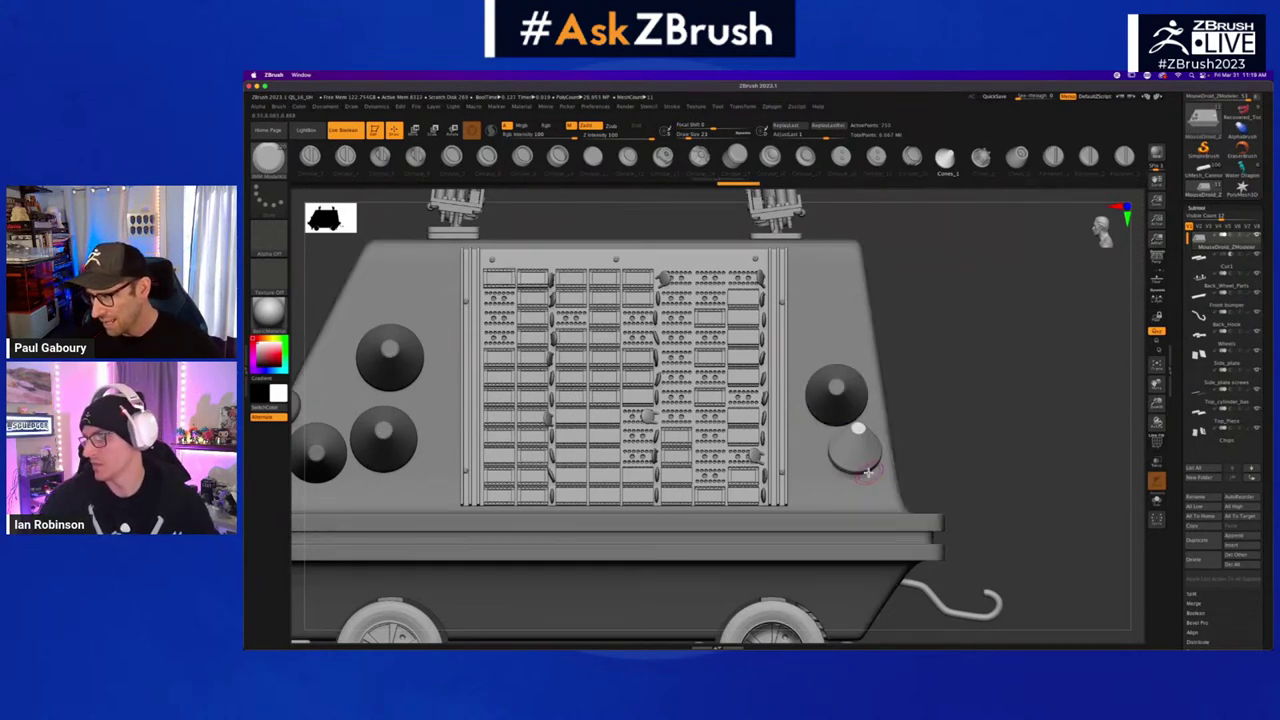
- Move the lower rear cone off the droid into the empty space above the hook and rotate it
{"action": "key", "text": "w"}
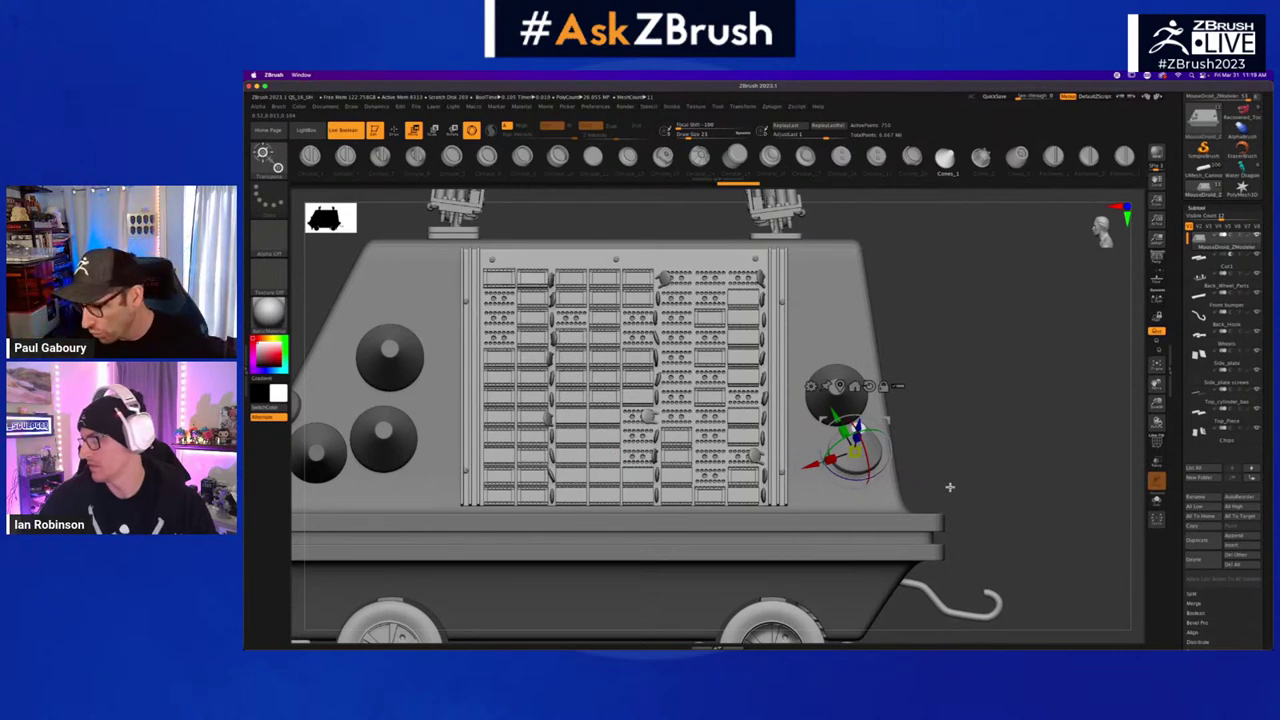
{"action": "left_click_drag", "start_coordinate": [955, 485], "coordinate": [897, 480], "text": "alt"}
{"action": "right_click_drag", "start_coordinate": [886, 467], "coordinate": [846, 475], "text": "ctrl"}
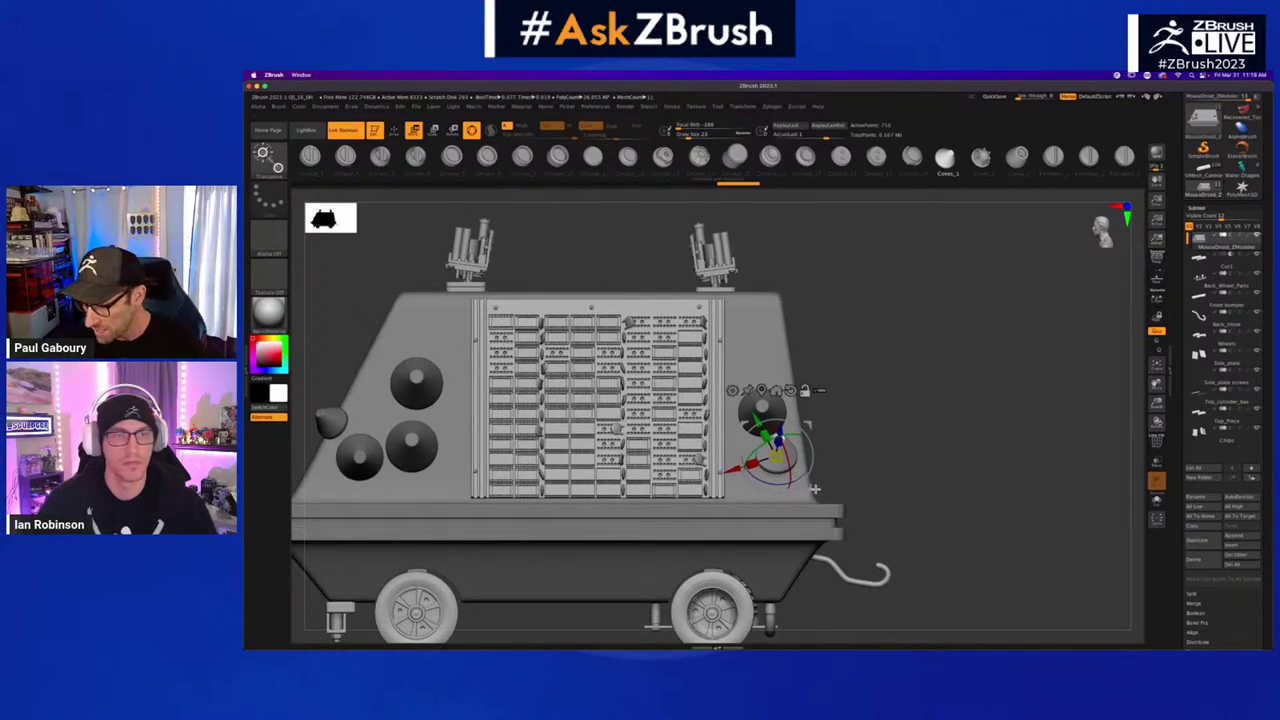
{"action": "left_click_drag", "start_coordinate": [817, 467], "coordinate": [925, 340], "text": "ctrl"}
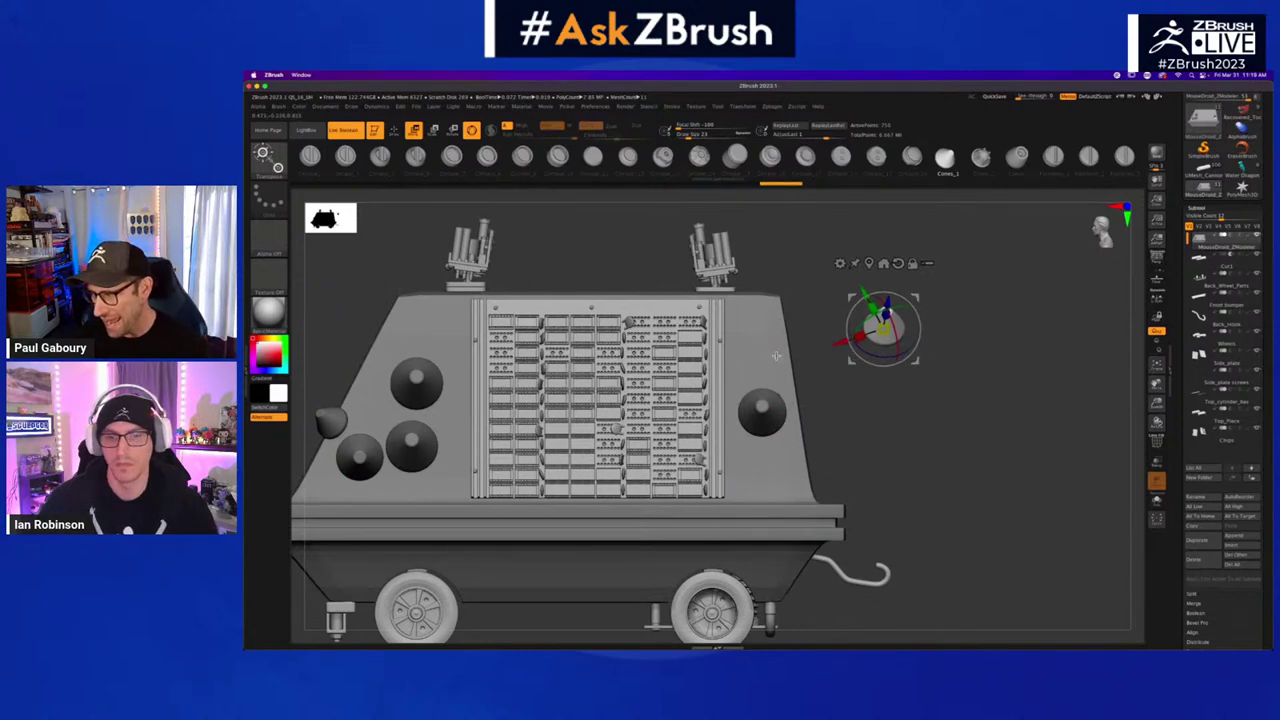
{"action": "left_click_drag", "start_coordinate": [897, 338], "coordinate": [893, 400]}
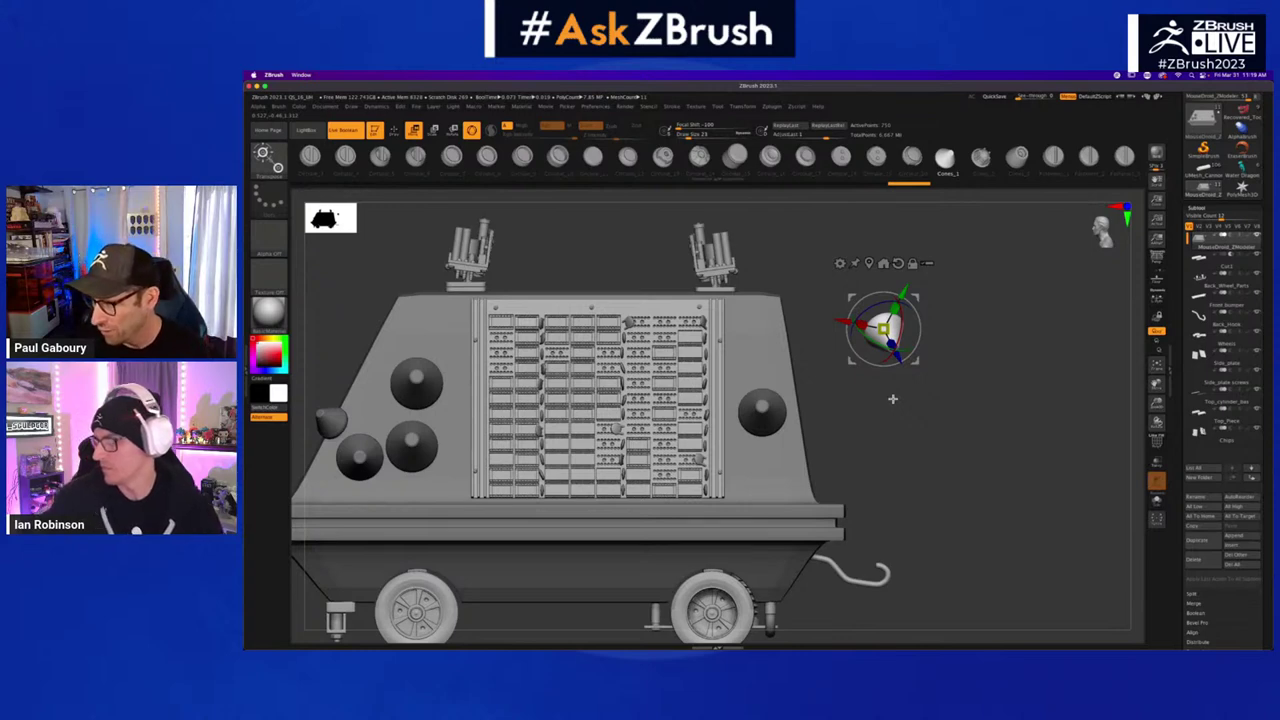
- Swap the moved cone for the Fasteners_21 insert mesh and replace that with a Ring3D primitive
{"action": "left_click_drag", "start_coordinate": [984, 161], "coordinate": [619, 165]}
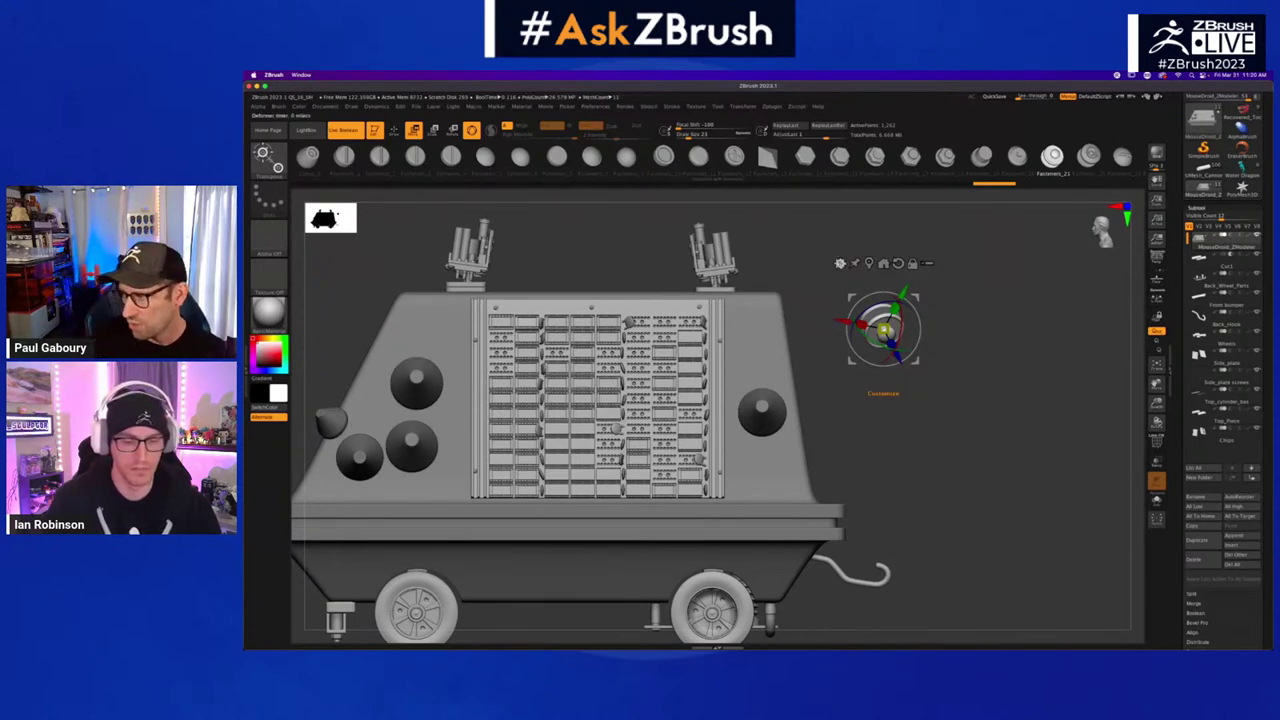
{"action": "left_click", "coordinate": [840, 263]}
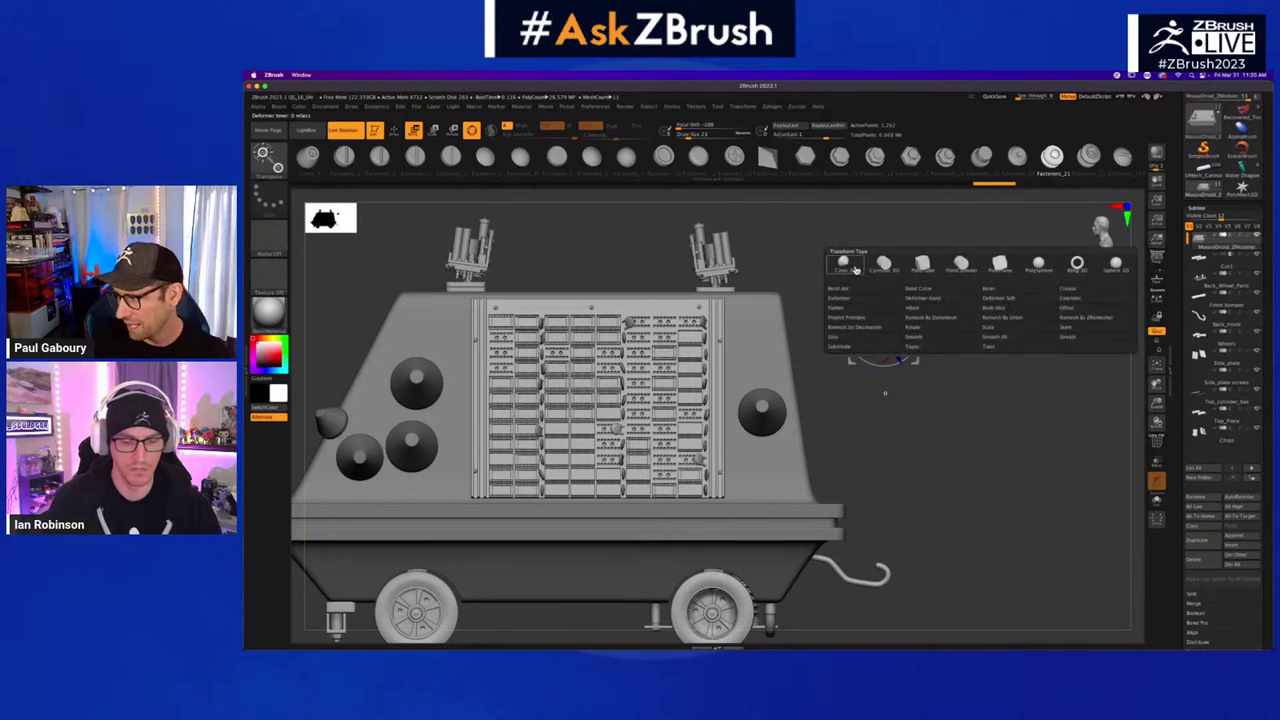
{"action": "left_click", "coordinate": [1080, 264]}
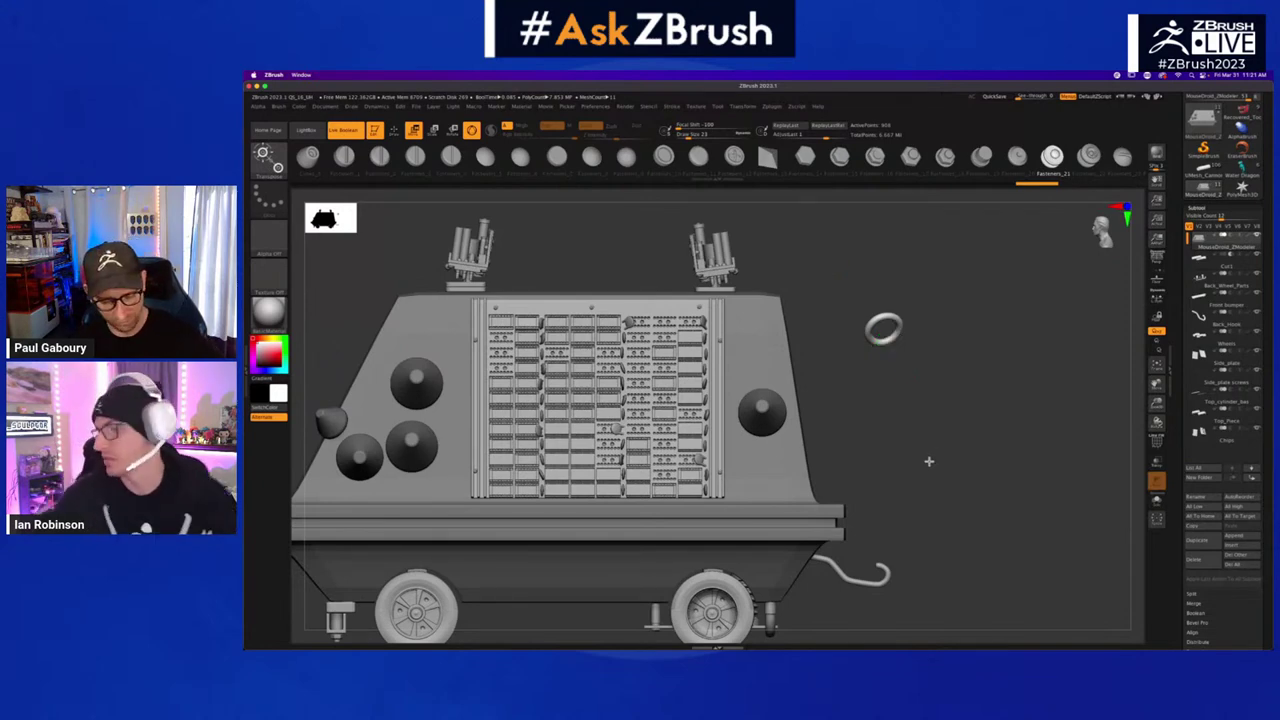
- Return to Draw mode, enable Curve Mode for the insert brush and draw a curve sweeping around the droid's front
{"action": "key", "text": "q"}
{"action": "left_click_drag", "start_coordinate": [930, 466], "coordinate": [1004, 463]}
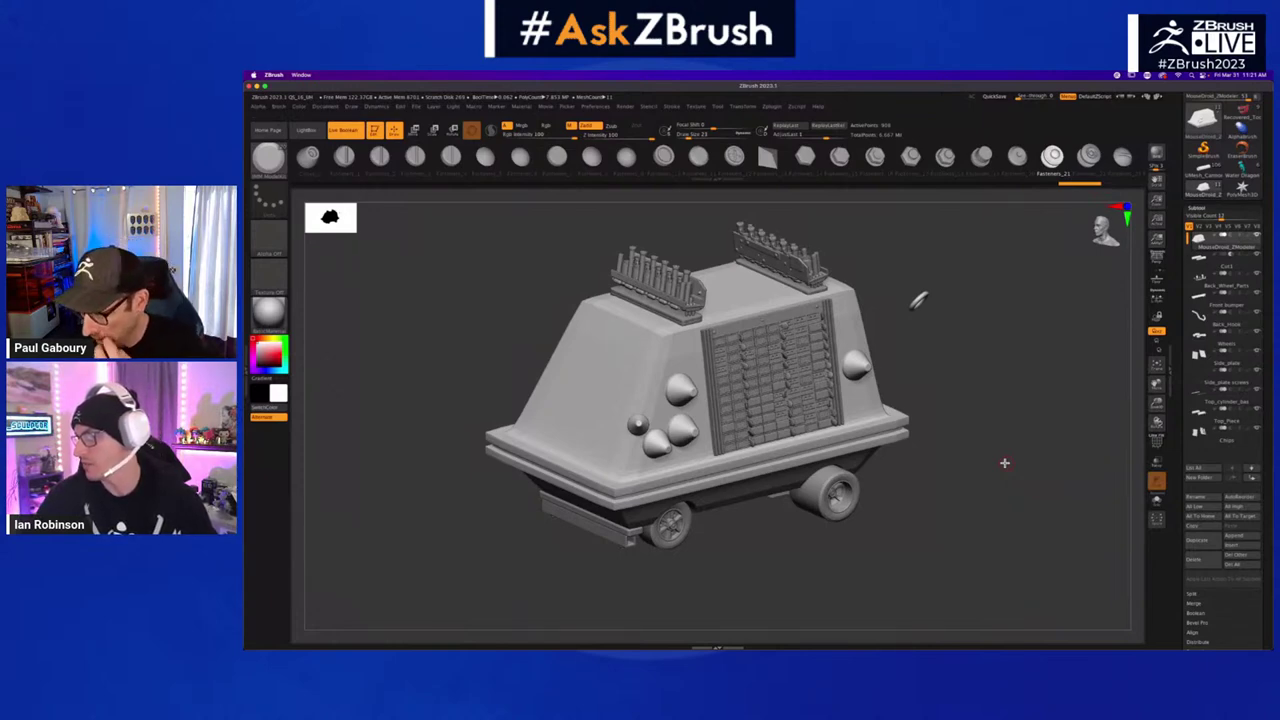
{"action": "left_click", "coordinate": [669, 107]}
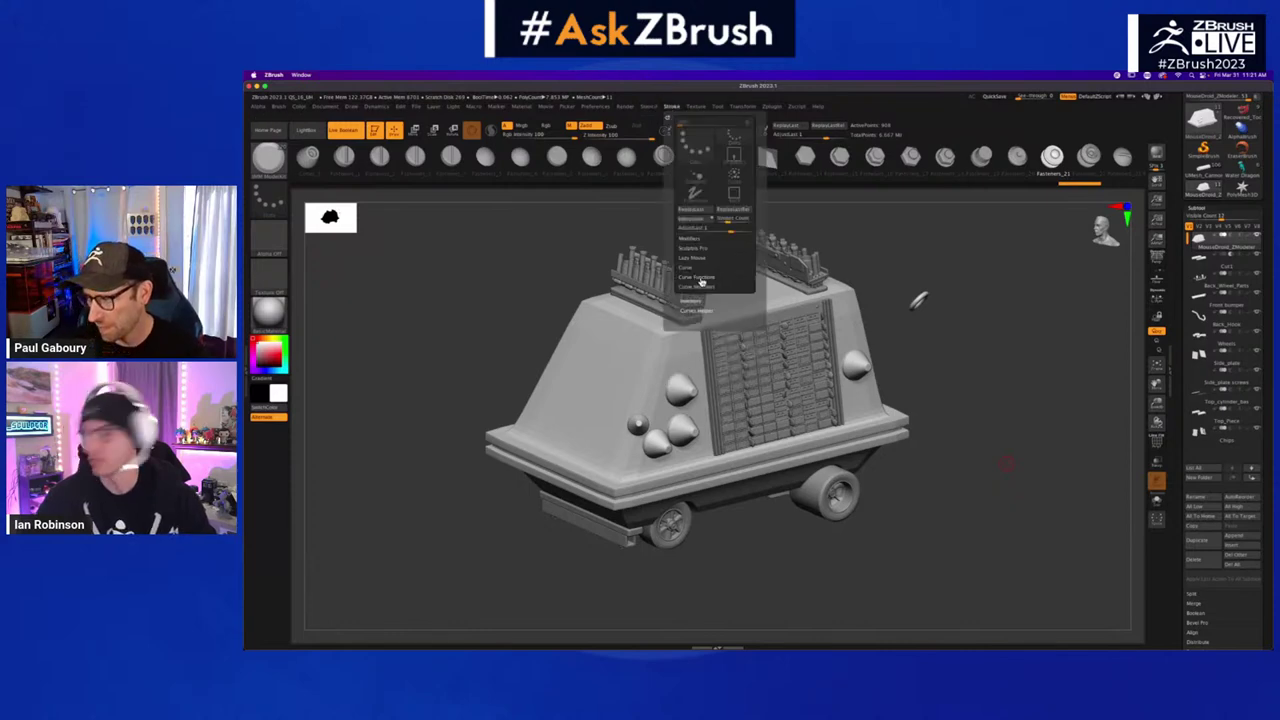
{"action": "left_click", "coordinate": [700, 277]}
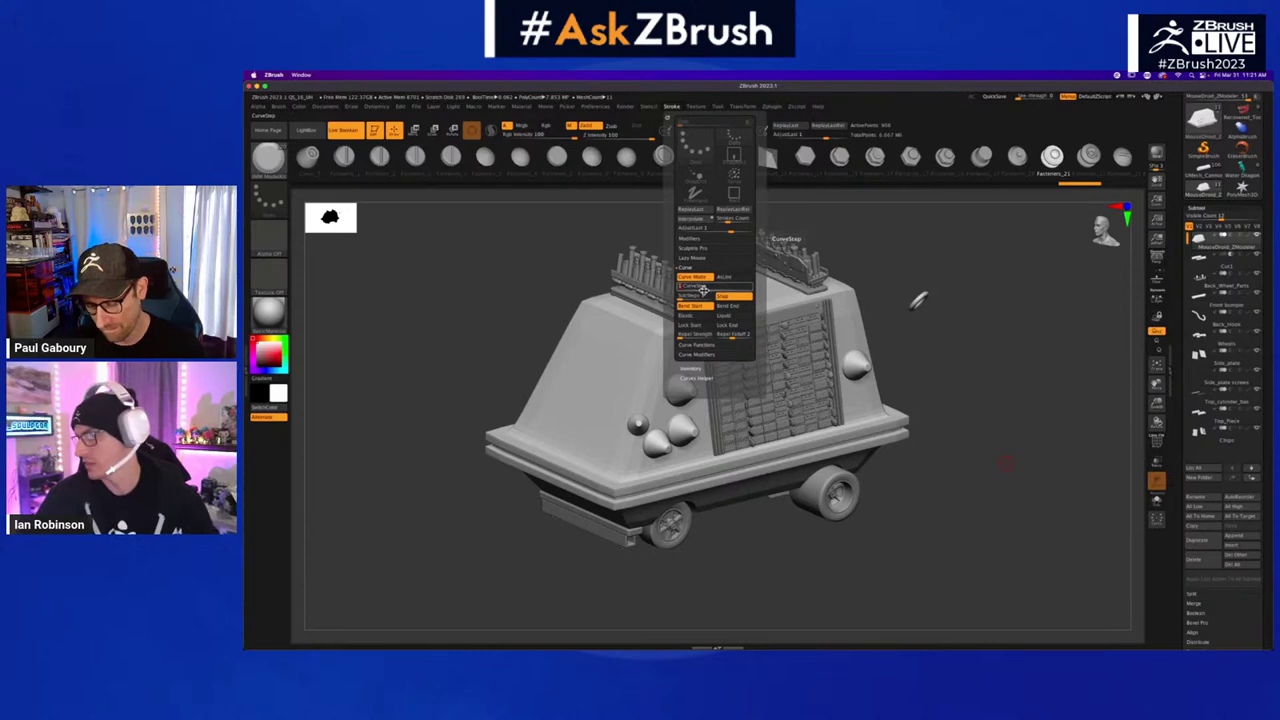
{"action": "left_click_drag", "start_coordinate": [618, 356], "coordinate": [415, 408]}
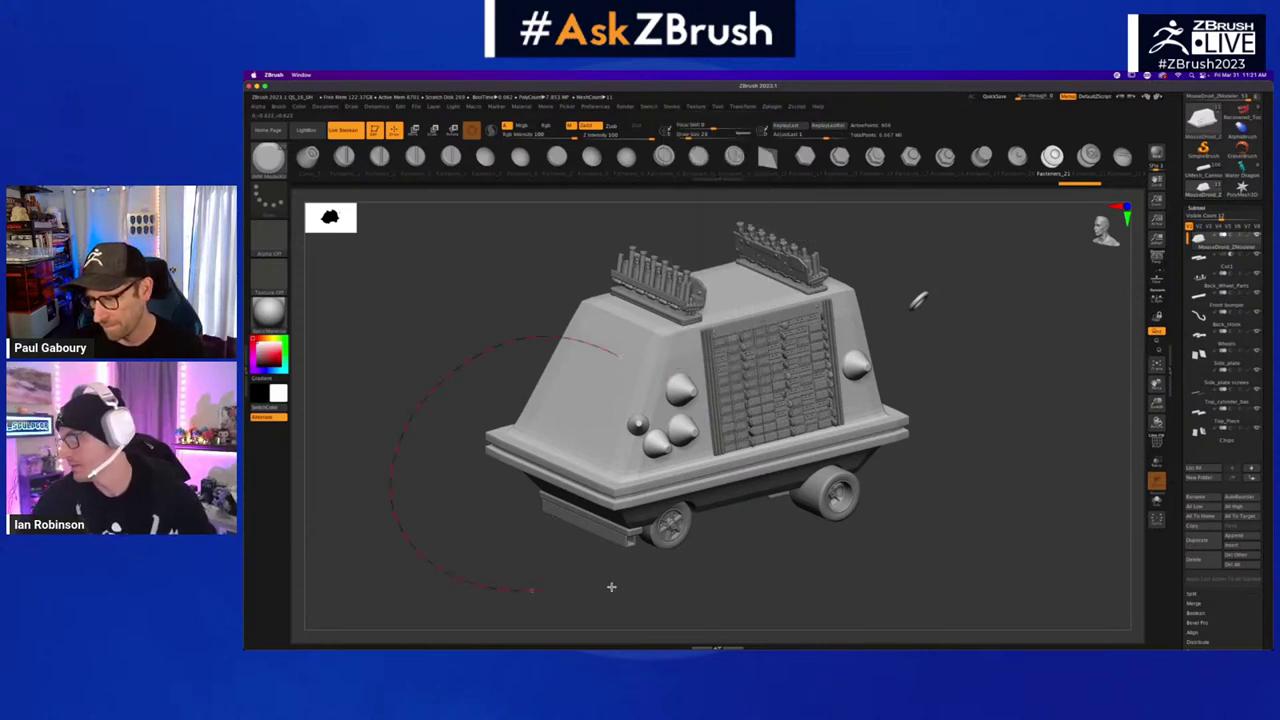
{"action": "left_click_drag", "start_coordinate": [611, 587], "coordinate": [650, 592]}
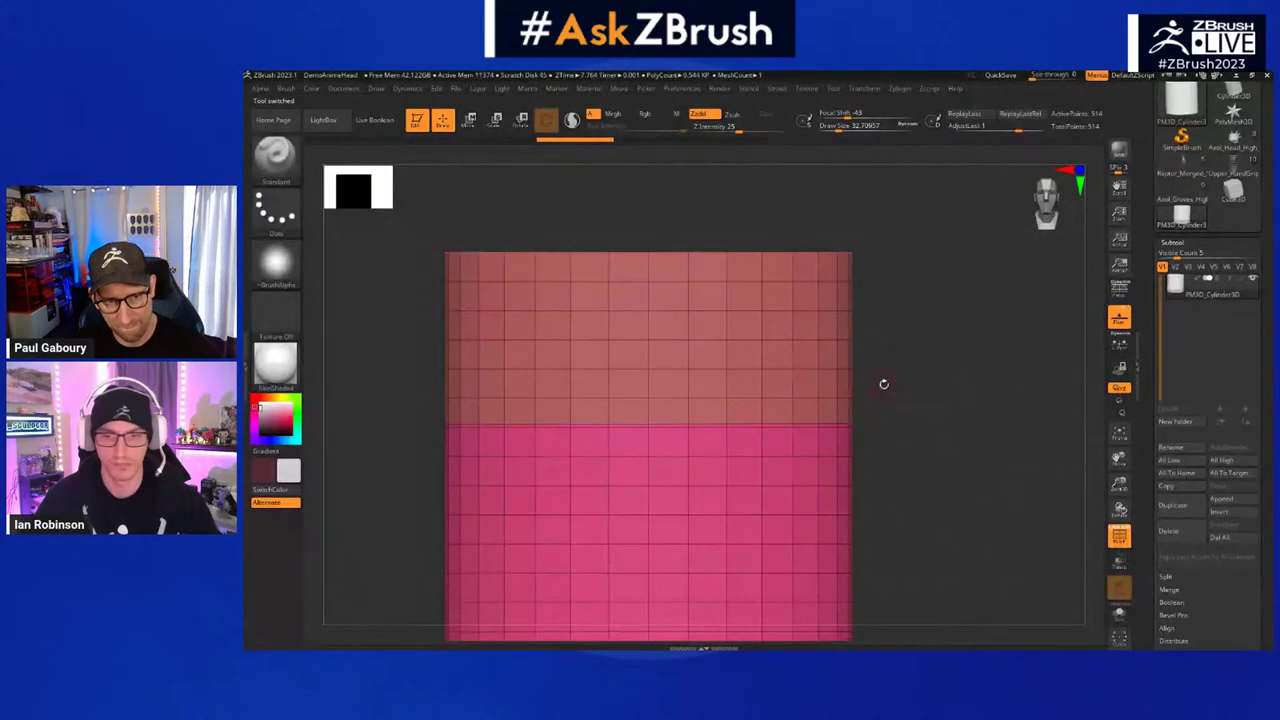
- Choose the IMM Primitives brush, test-insert two capsules on the cylinder's upper polygroup, and undo both
{"action": "key", "text": "b"}
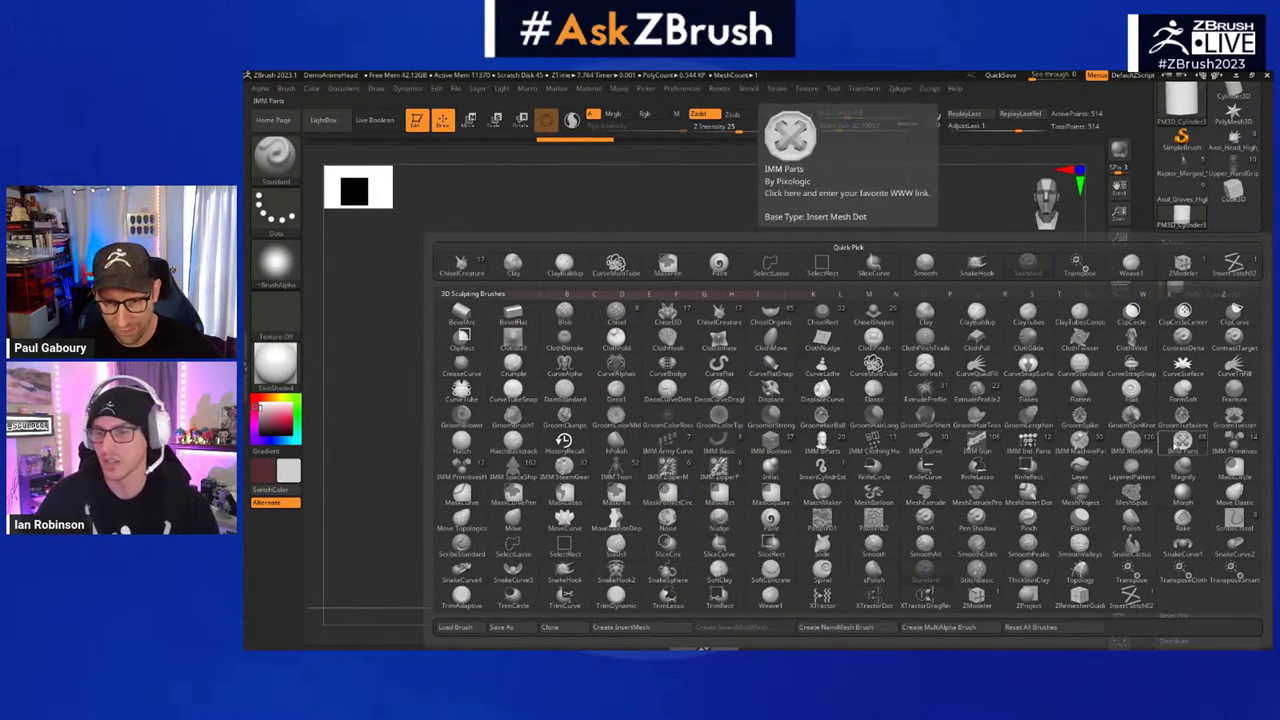
{"action": "left_click", "coordinate": [1226, 446]}
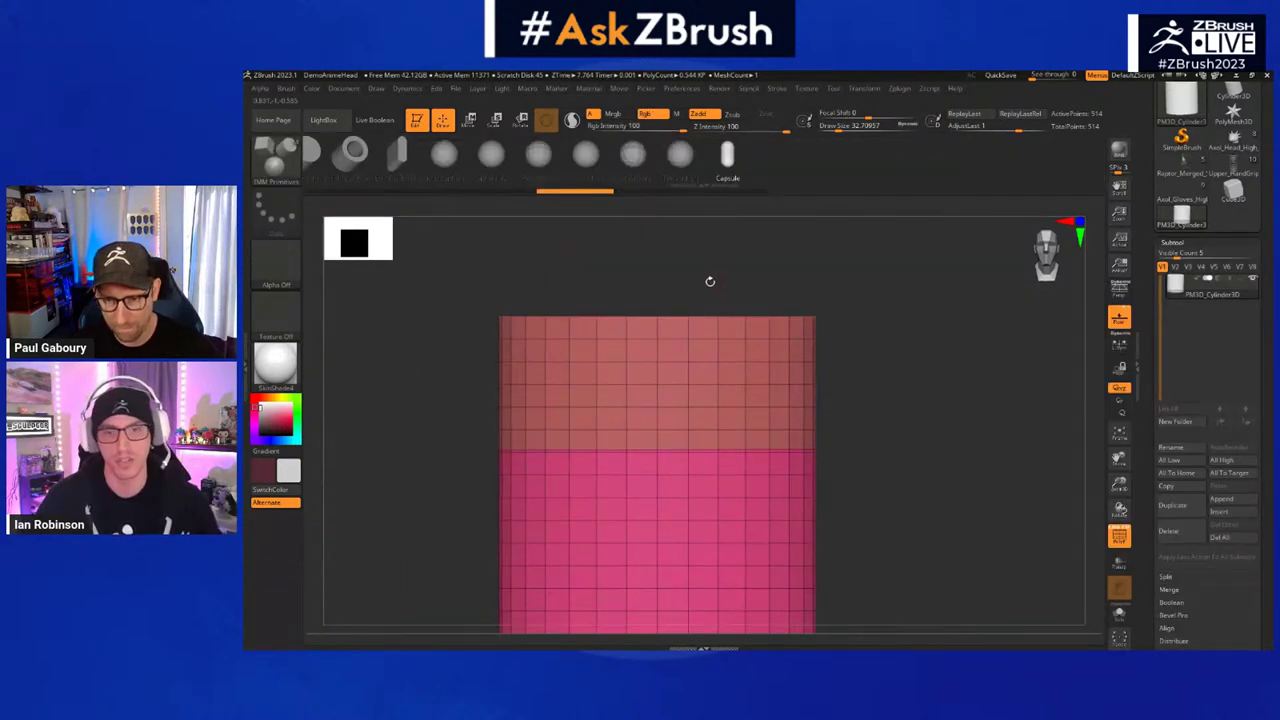
{"action": "left_click_drag", "start_coordinate": [764, 363], "coordinate": [749, 423]}
{"action": "left_click_drag", "start_coordinate": [655, 389], "coordinate": [650, 460]}
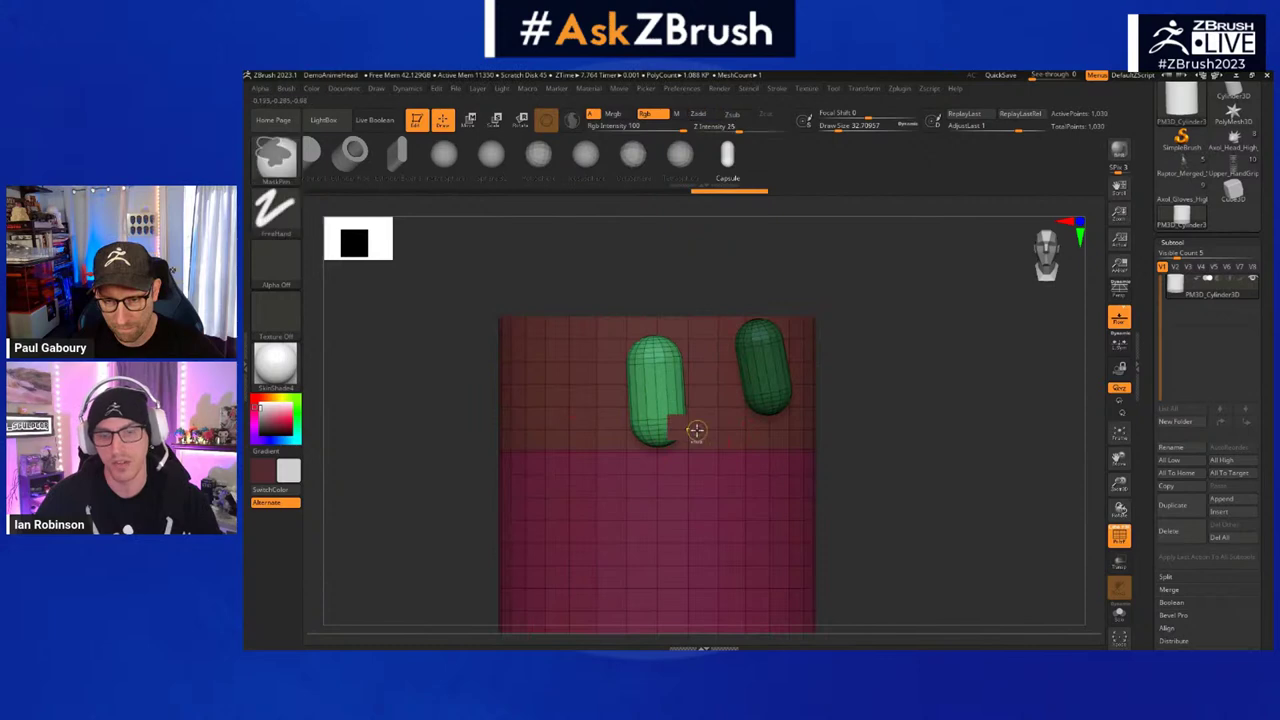
{"action": "key", "text": "ctrl+z"}
{"action": "key", "text": "ctrl+z"}
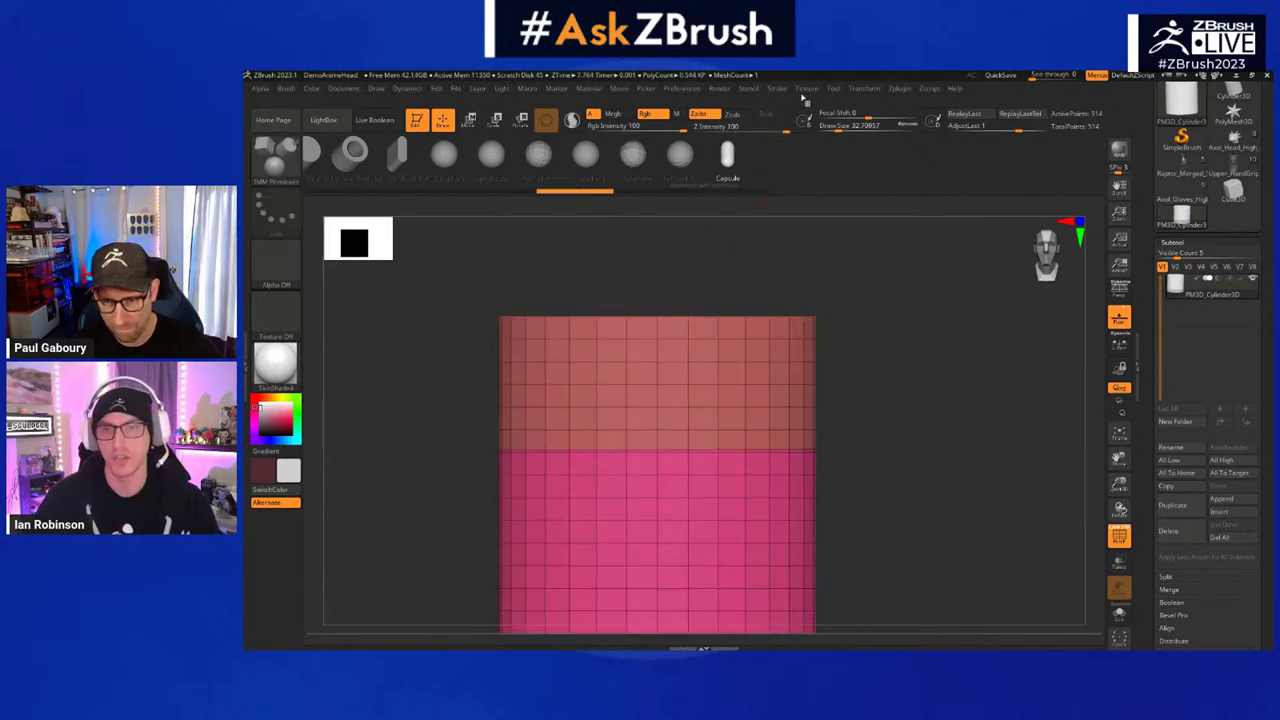
- Enable Curve Mode for the Capsule insert brush, try a horizontal curve across the cylinder's upper polygroup, and undo it
{"action": "left_click", "coordinate": [777, 88]}
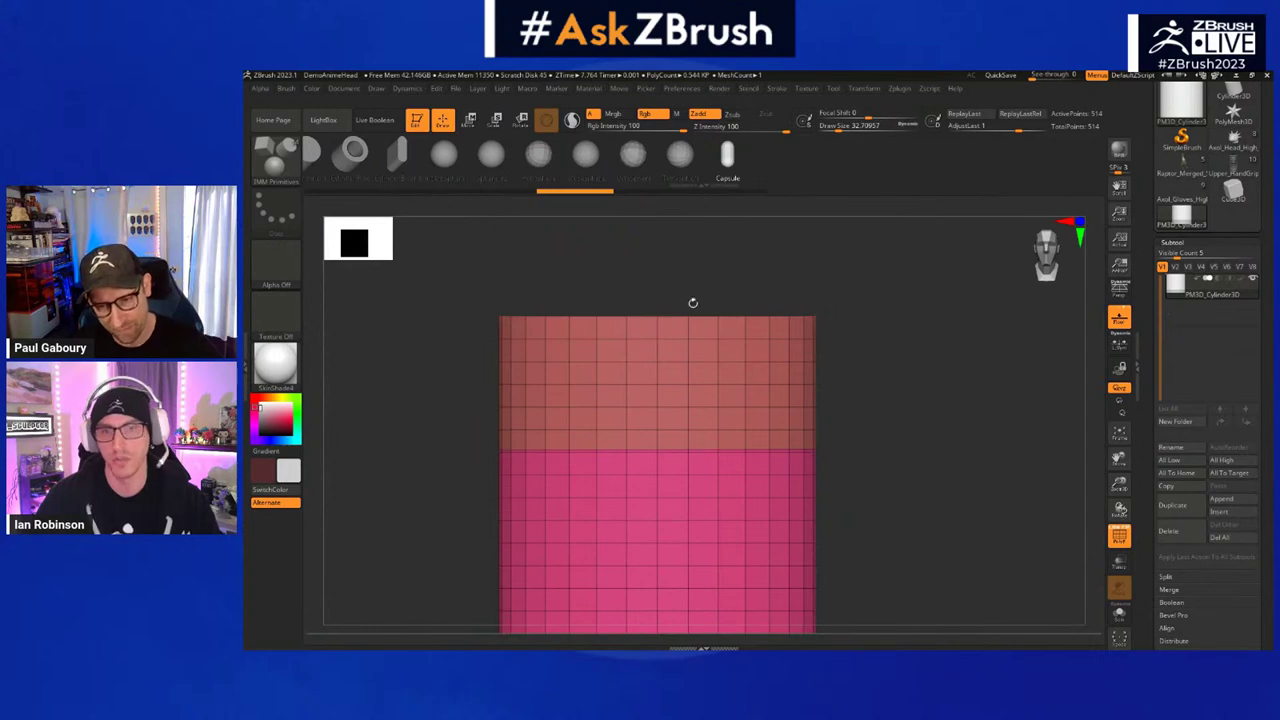
{"action": "mouse_move", "coordinate": [612, 382]}
{"action": "left_mouse_down"}
{"action": "mouse_move", "coordinate": [834, 408]}
{"action": "mouse_move", "coordinate": [871, 440]}
{"action": "mouse_move", "coordinate": [909, 437]}
{"action": "mouse_move", "coordinate": [814, 380]}
{"action": "left_mouse_up"}
{"action": "key", "text": "ctrl+z"}
{"action": "right_click_drag", "start_coordinate": [814, 380], "coordinate": [886, 407], "text": "ctrl"}
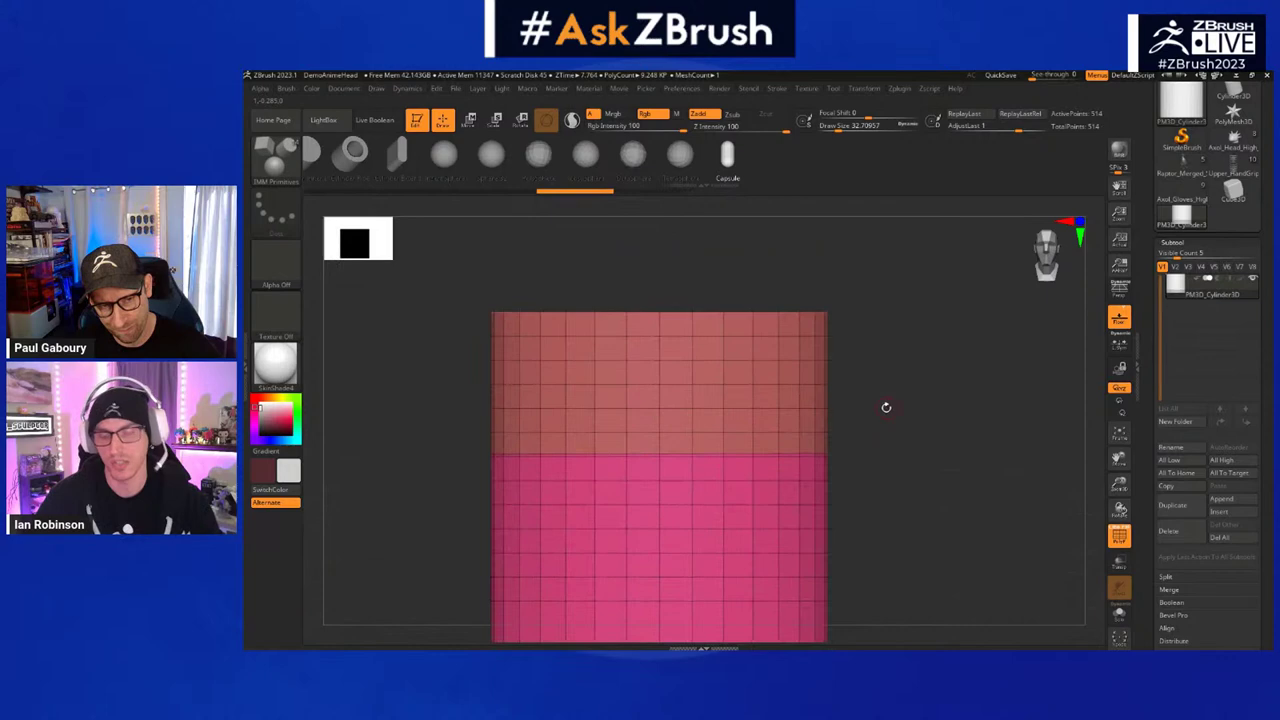
- Frame the cylinder mesh with curves along its Polygroups borders and fill the curves with capsules
{"action": "left_click", "coordinate": [776, 88]}
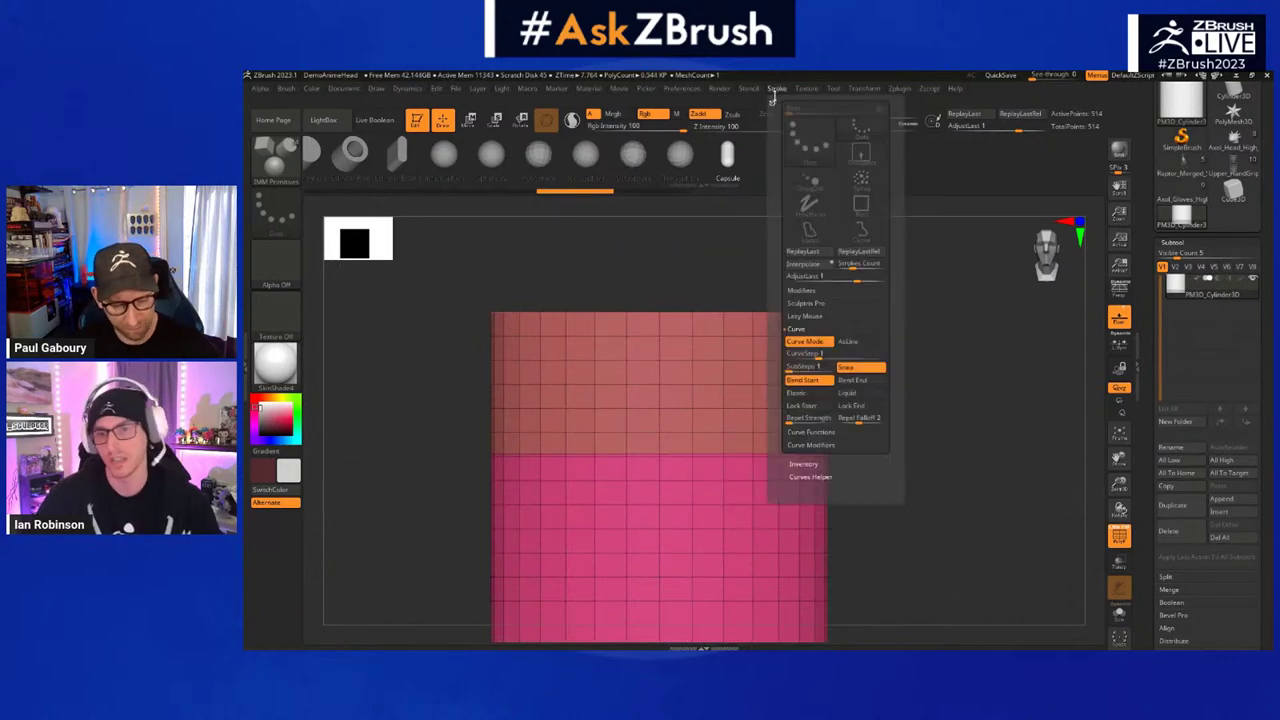
{"action": "left_click", "coordinate": [811, 431]}
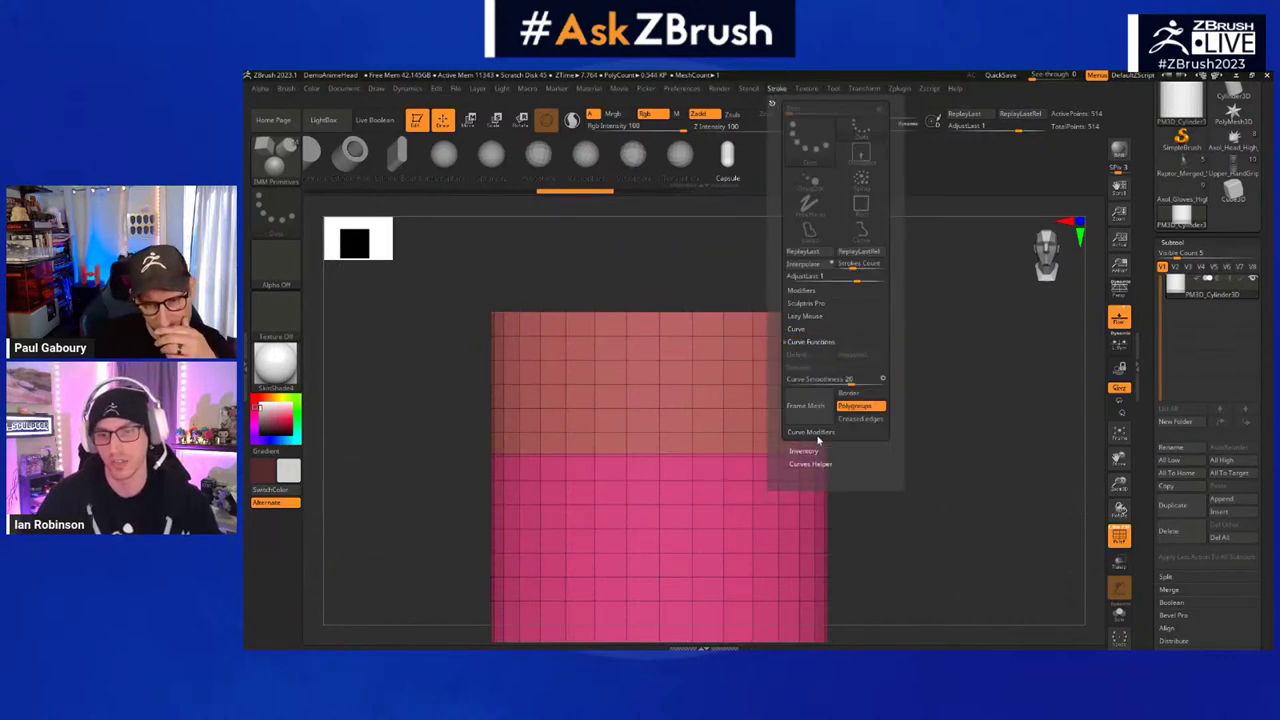
{"action": "key", "text": "s"}
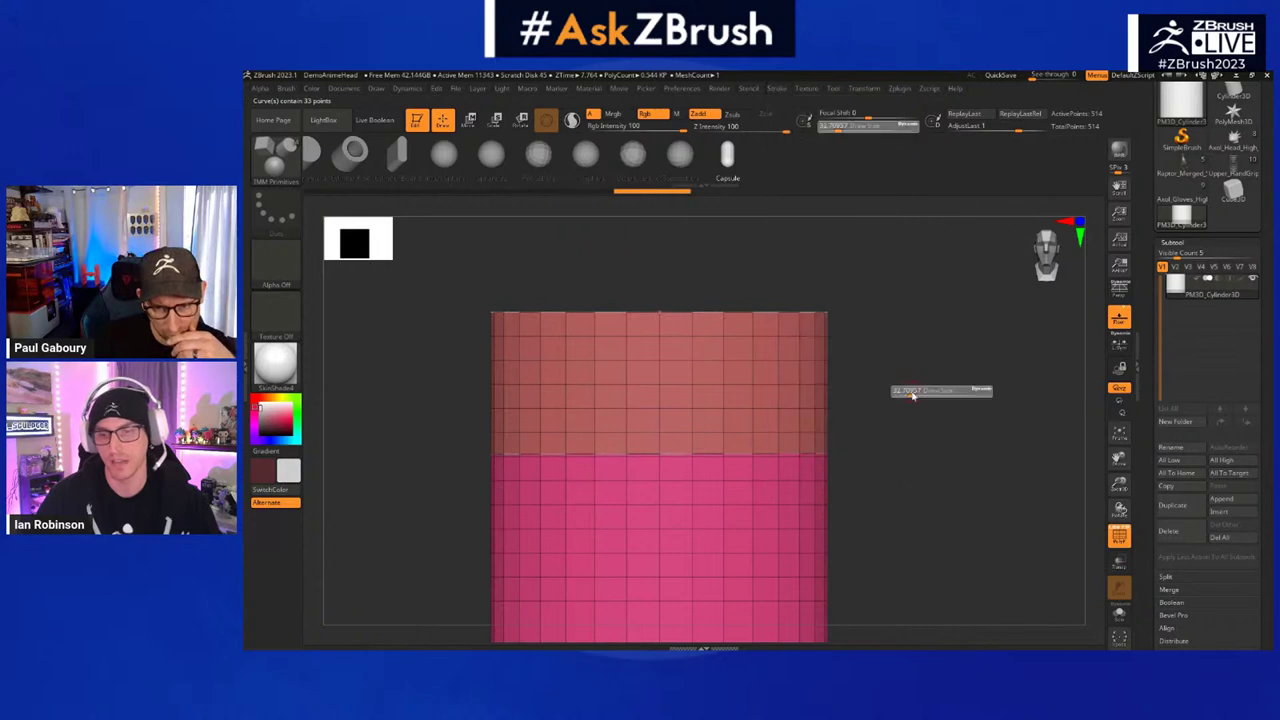
{"action": "left_click", "coordinate": [776, 452]}
{"action": "left_click_drag", "start_coordinate": [878, 418], "coordinate": [847, 422]}
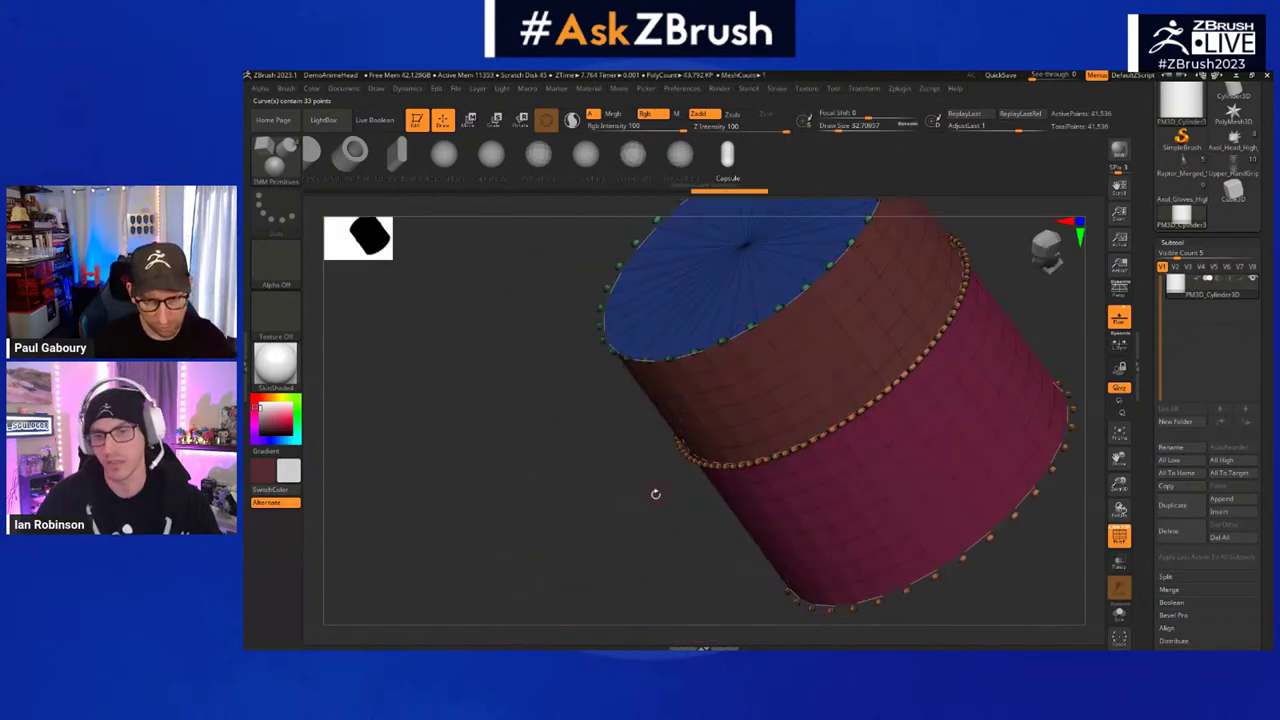
- Increase the draw size and update the framed curves with larger capsules, checking all three rings at an angle
{"action": "mouse_move", "coordinate": [654, 491]}
{"action": "left_mouse_down"}
{"action": "mouse_move", "coordinate": [614, 469]}
{"action": "mouse_move", "coordinate": [771, 451]}
{"action": "left_mouse_up"}
{"action": "key", "text": "s"}
{"action": "left_click", "coordinate": [806, 433]}
{"action": "left_click_drag", "start_coordinate": [921, 411], "coordinate": [777, 403], "text": "shift"}
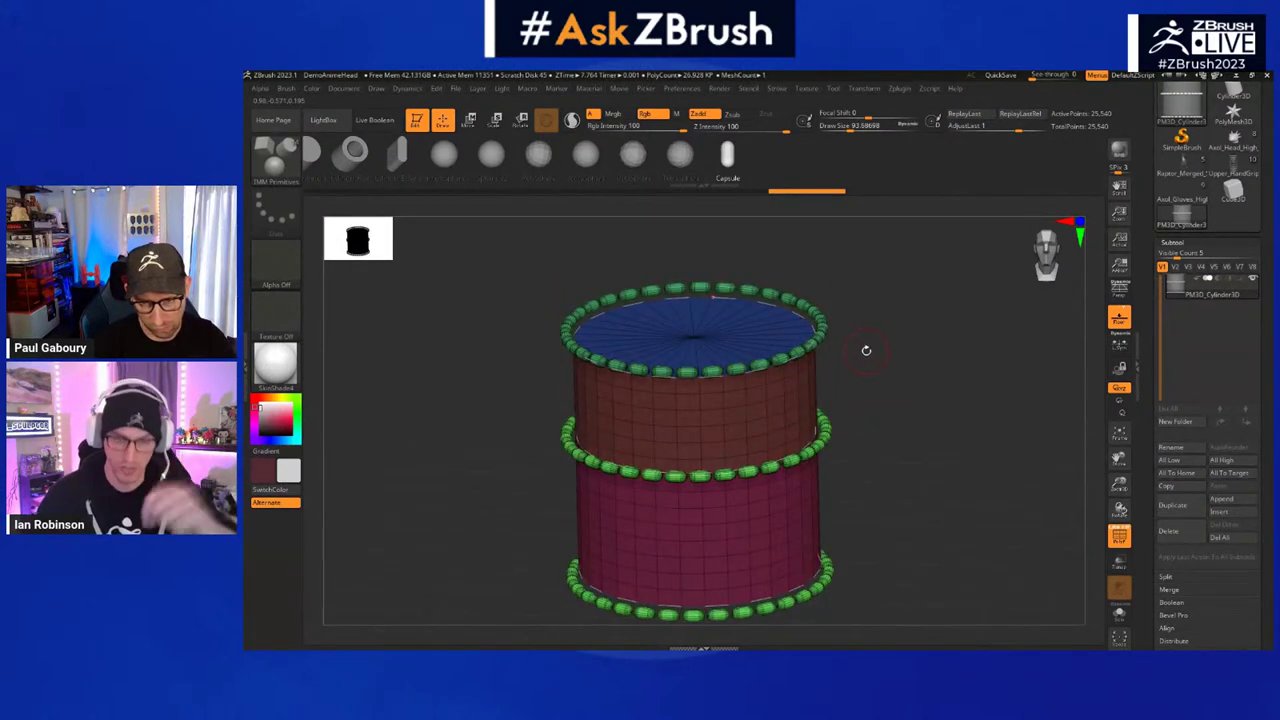
- Undo the capsule rings and the framed curves on the cylinder
{"action": "mouse_move", "coordinate": [881, 390]}
{"action": "left_mouse_down", "text": "alt"}
{"action": "mouse_move", "coordinate": [911, 419]}
{"action": "mouse_move", "coordinate": [894, 374]}
{"action": "mouse_move", "coordinate": [1092, 375]}
{"action": "left_mouse_up", "text": "alt"}
{"action": "key", "text": "ctrl+z"}
{"action": "key", "text": "ctrl+z"}
{"action": "key", "text": "ctrl+z"}
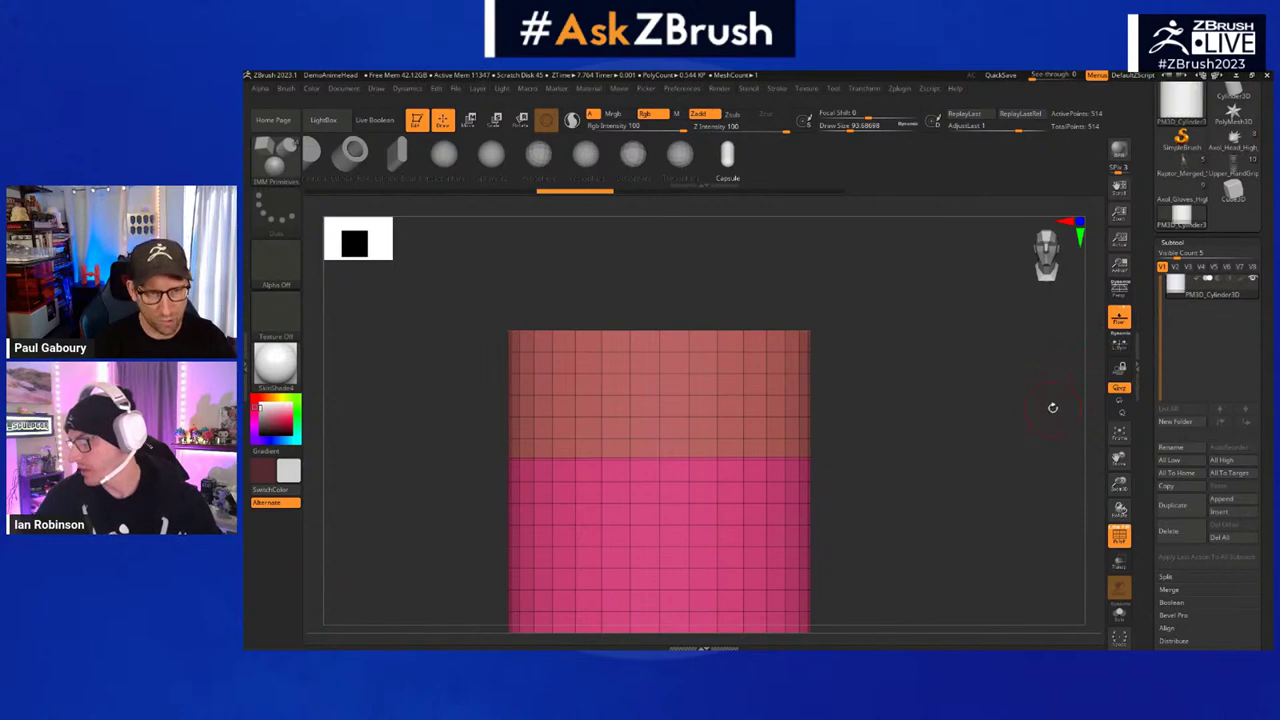
- Switch to the Standard brush and make the Axol_Gloves_High character the active tool, framed on its torso and arms
{"action": "mouse_move", "coordinate": [923, 364]}
{"action": "left_mouse_down", "text": "alt"}
{"action": "mouse_move", "coordinate": [928, 394]}
{"action": "mouse_move", "coordinate": [922, 382]}
{"action": "left_mouse_up", "text": "alt"}
{"action": "key", "text": "b"}
{"action": "key", "text": "s"}
{"action": "key", "text": "t"}
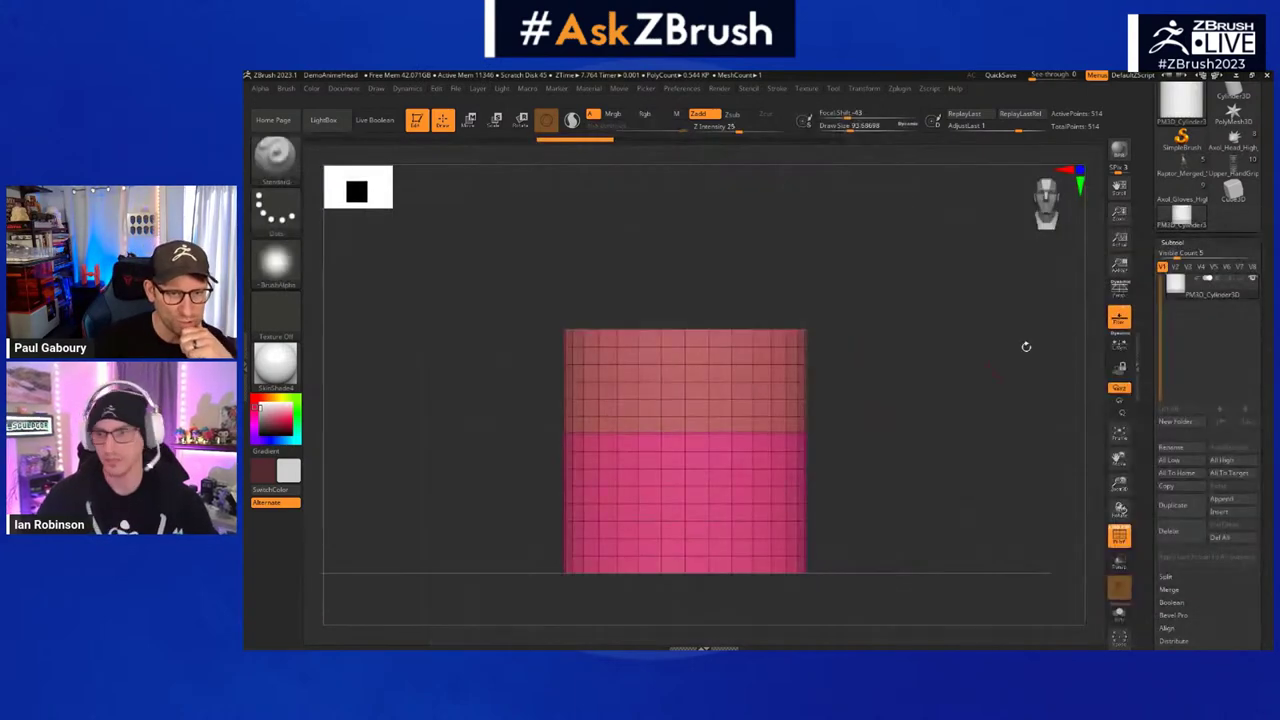
{"action": "left_click", "coordinate": [1180, 188]}
{"action": "mouse_move", "coordinate": [909, 407]}
{"action": "left_mouse_down", "text": "alt"}
{"action": "mouse_move", "coordinate": [906, 443]}
{"action": "mouse_move", "coordinate": [920, 409]}
{"action": "left_mouse_up", "text": "alt"}
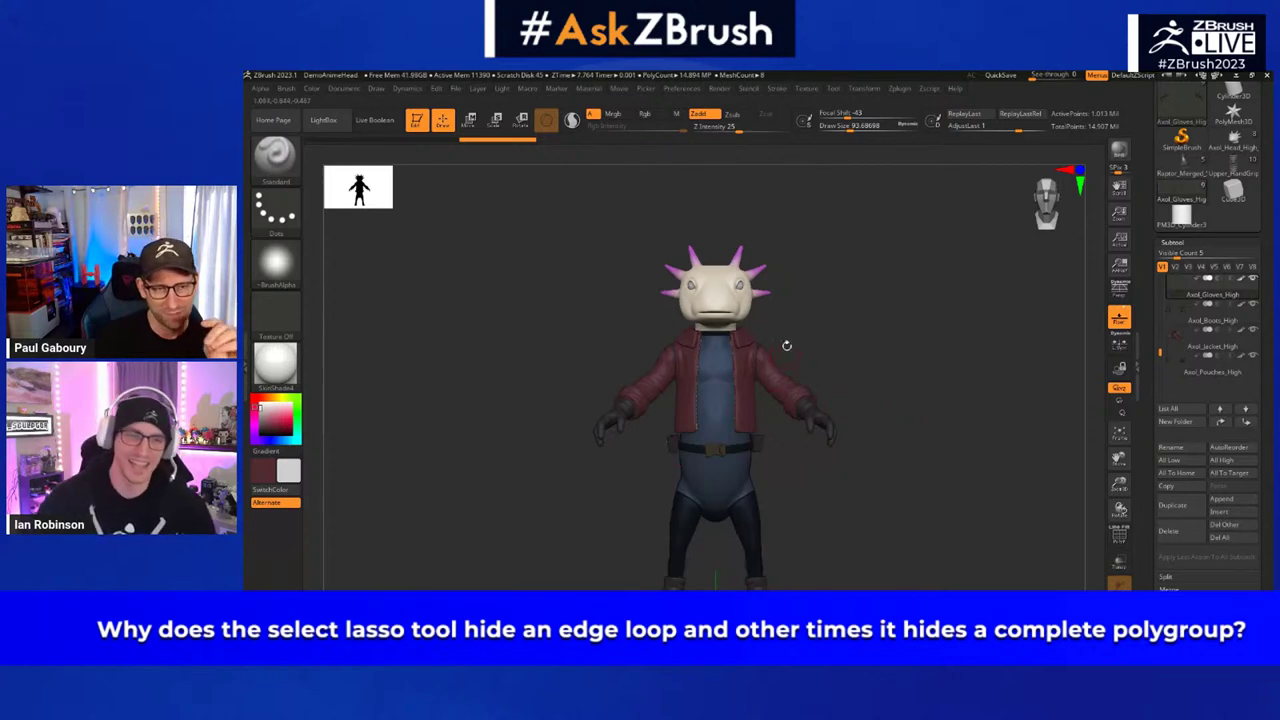
{"action": "left_click_drag", "start_coordinate": [871, 323], "coordinate": [863, 369]}
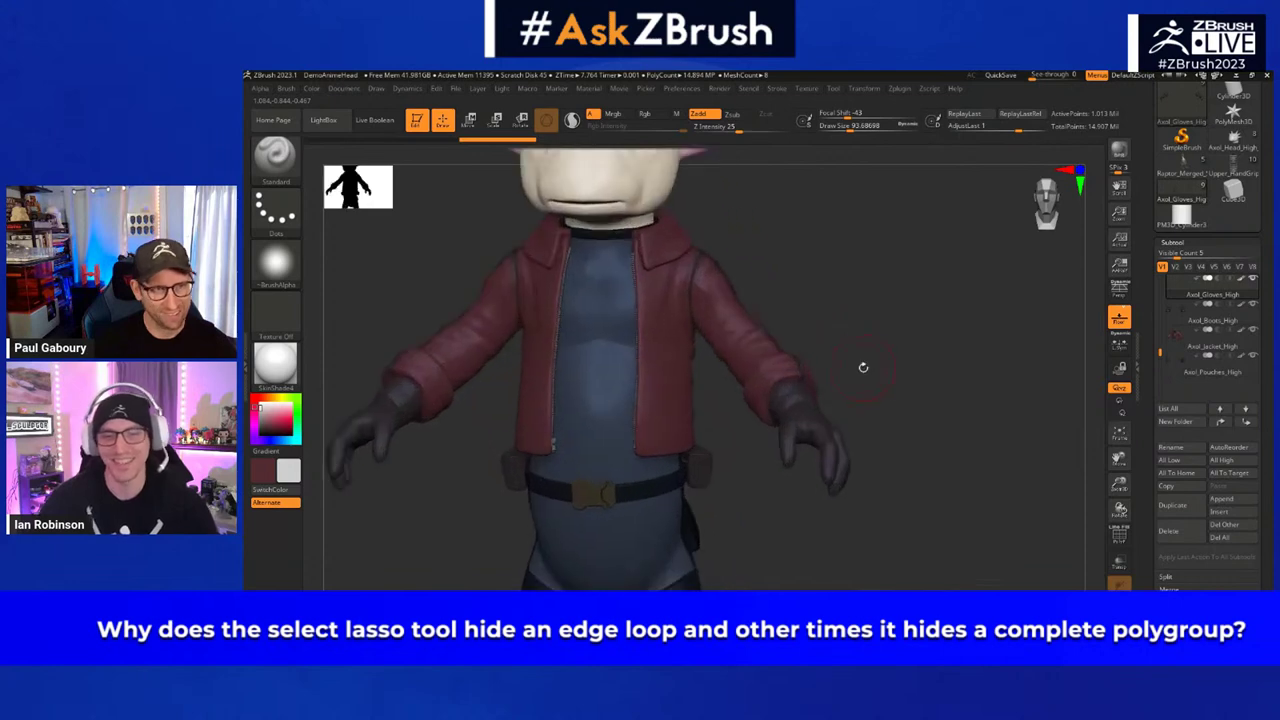
- Display the gloves' PolyFrame wireframe and set SelectRect as the visibility selection brush
{"action": "key", "text": "shift+f"}
{"action": "mouse_move", "coordinate": [963, 393]}
{"action": "left_mouse_down"}
{"action": "mouse_move", "coordinate": [917, 403]}
{"action": "mouse_move", "coordinate": [880, 320]}
{"action": "mouse_move", "coordinate": [909, 403]}
{"action": "mouse_move", "coordinate": [887, 381]}
{"action": "mouse_move", "coordinate": [929, 309]}
{"action": "left_mouse_up"}
{"action": "key", "text": "s"}
{"action": "mouse_move", "coordinate": [940, 375]}
{"action": "left_mouse_down", "text": "alt"}
{"action": "mouse_move", "coordinate": [926, 349]}
{"action": "mouse_move", "coordinate": [926, 420]}
{"action": "left_mouse_up", "text": "alt"}
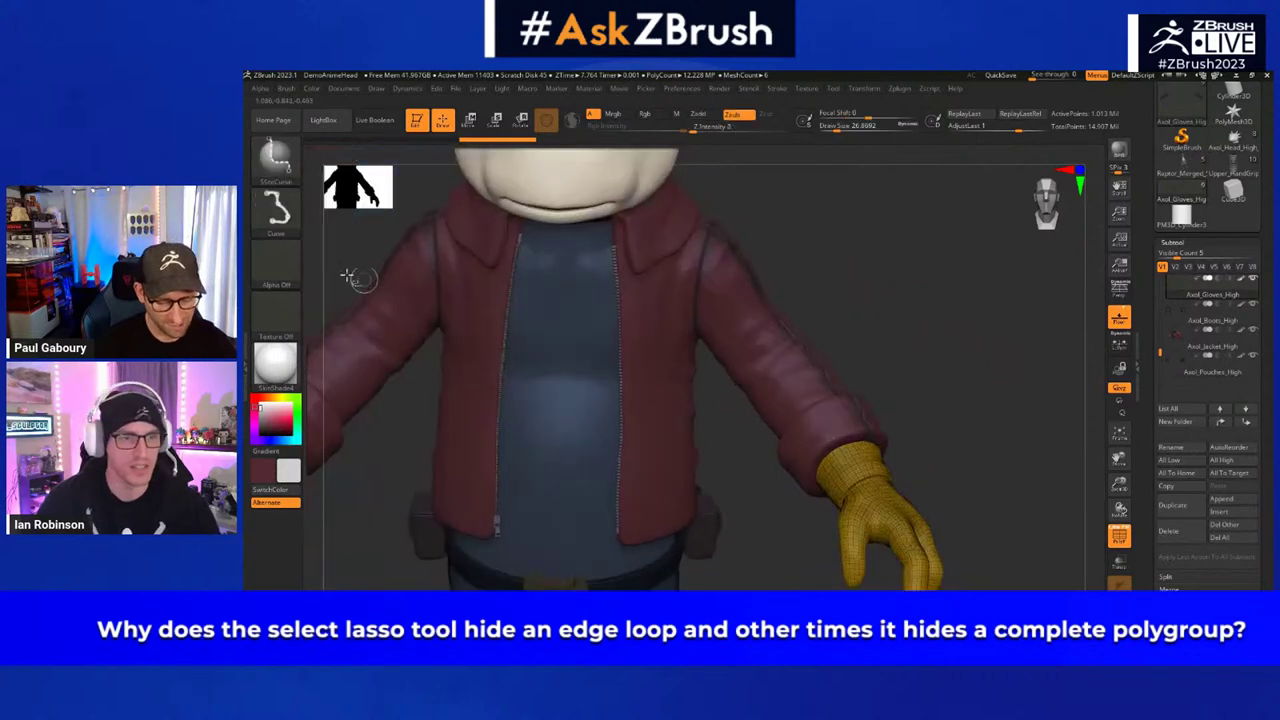
{"action": "left_click", "coordinate": [283, 168], "text": "ctrl+shift"}
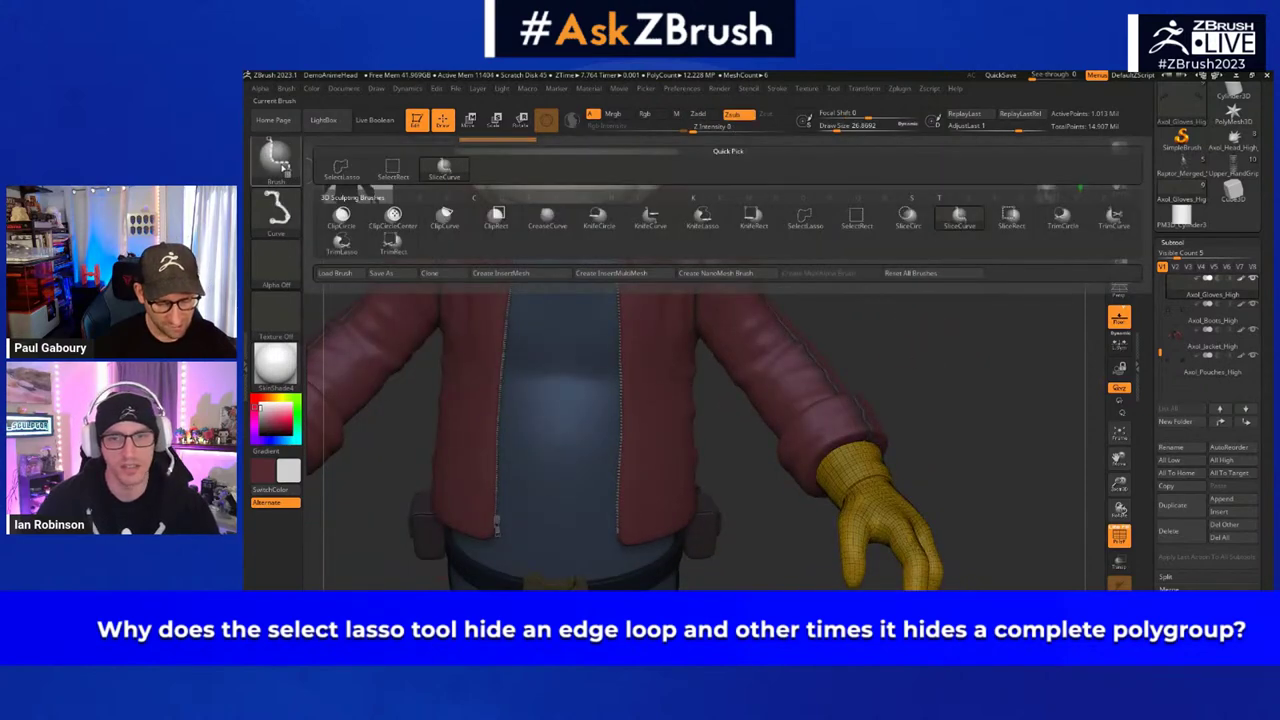
{"action": "left_click", "coordinate": [400, 174], "text": "ctrl+shift"}
- Drop the gloves to their lowest subdivision level with the PolyFrame shown and expand the Geometry settings
{"action": "mouse_move", "coordinate": [880, 436]}
{"action": "left_mouse_down", "text": "alt"}
{"action": "mouse_move", "coordinate": [877, 391]}
{"action": "mouse_move", "coordinate": [855, 361]}
{"action": "mouse_move", "coordinate": [871, 383]}
{"action": "left_mouse_up", "text": "alt"}
{"action": "key", "text": "shift+f"}
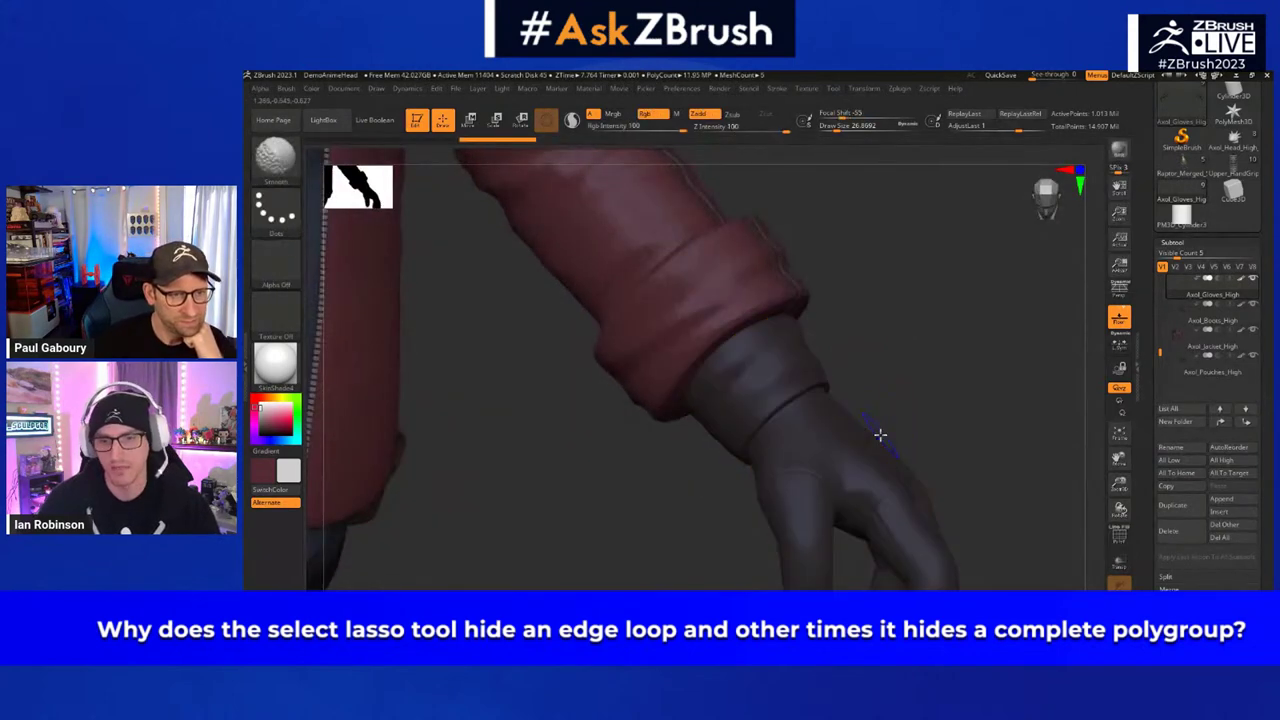
{"action": "key", "text": "shift+f"}
{"action": "left_click", "coordinate": [1175, 242]}
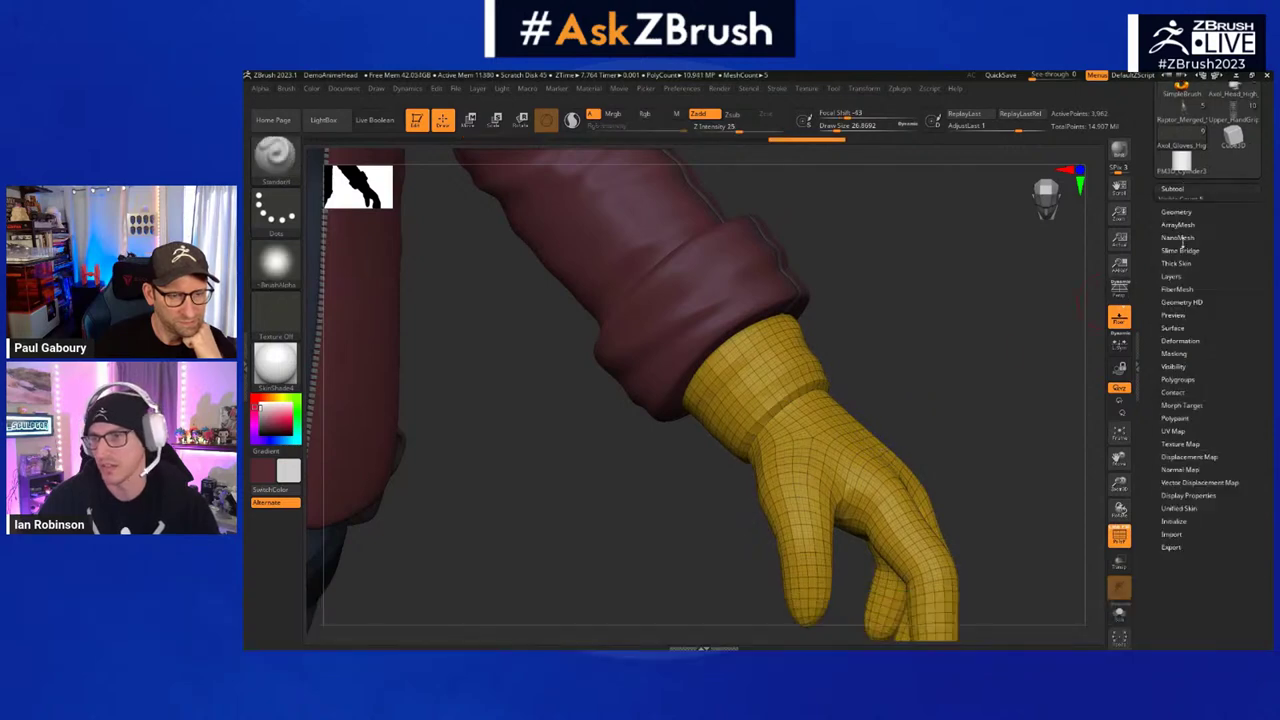
{"action": "left_click", "coordinate": [1176, 211]}
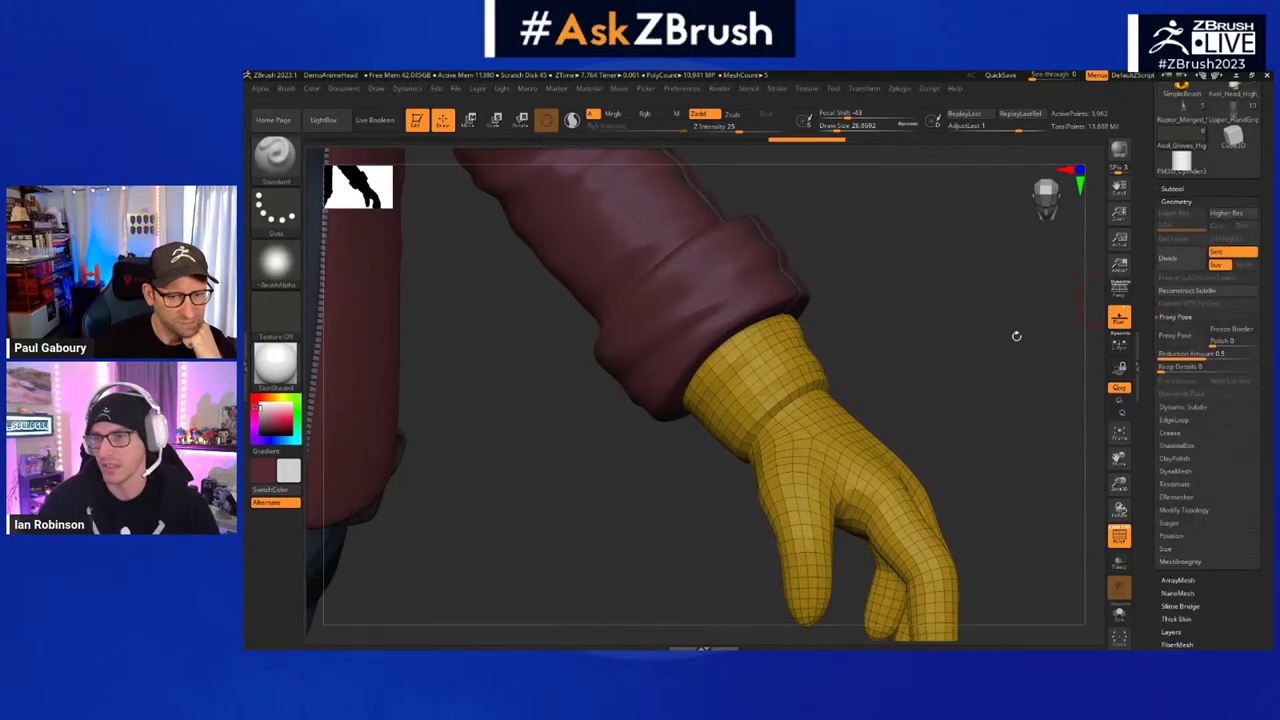
- Reduce the draw size to about 17 and examine the polygons of the glove's cuff up close
{"action": "left_click_drag", "start_coordinate": [1016, 336], "coordinate": [879, 405]}
{"action": "key", "text": "s"}
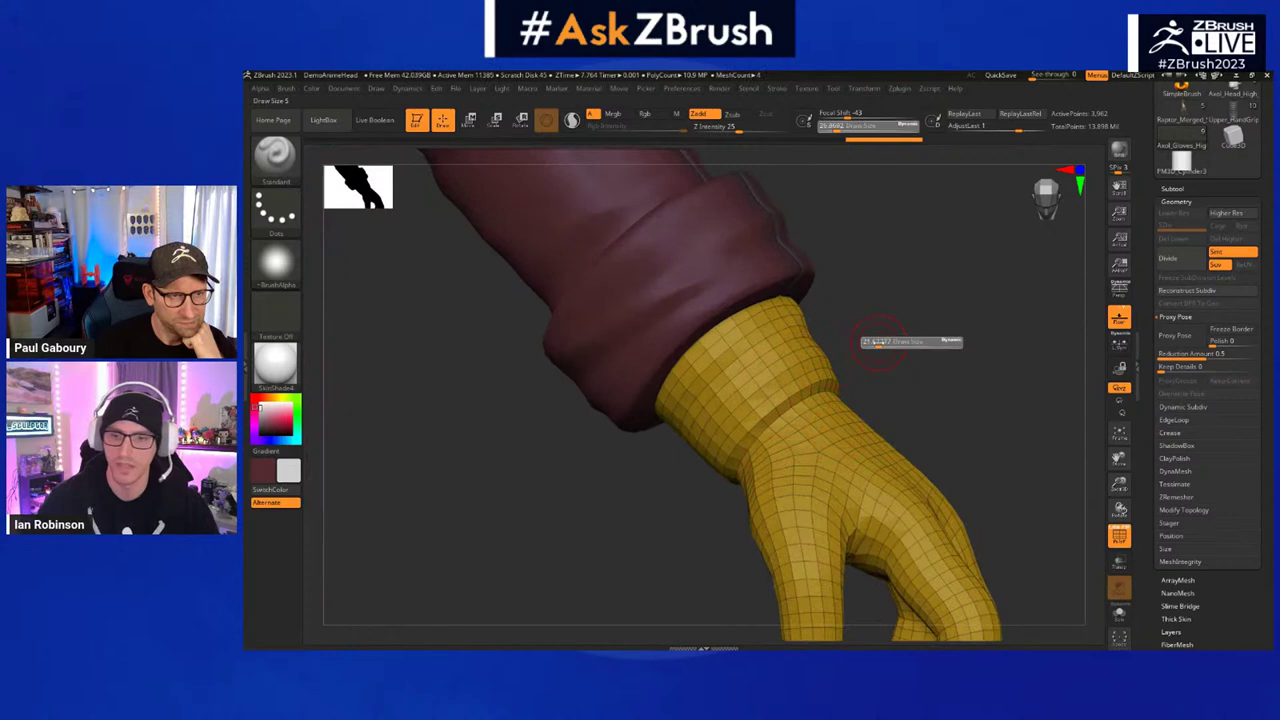
{"action": "key", "text": "ctrl+shift"}
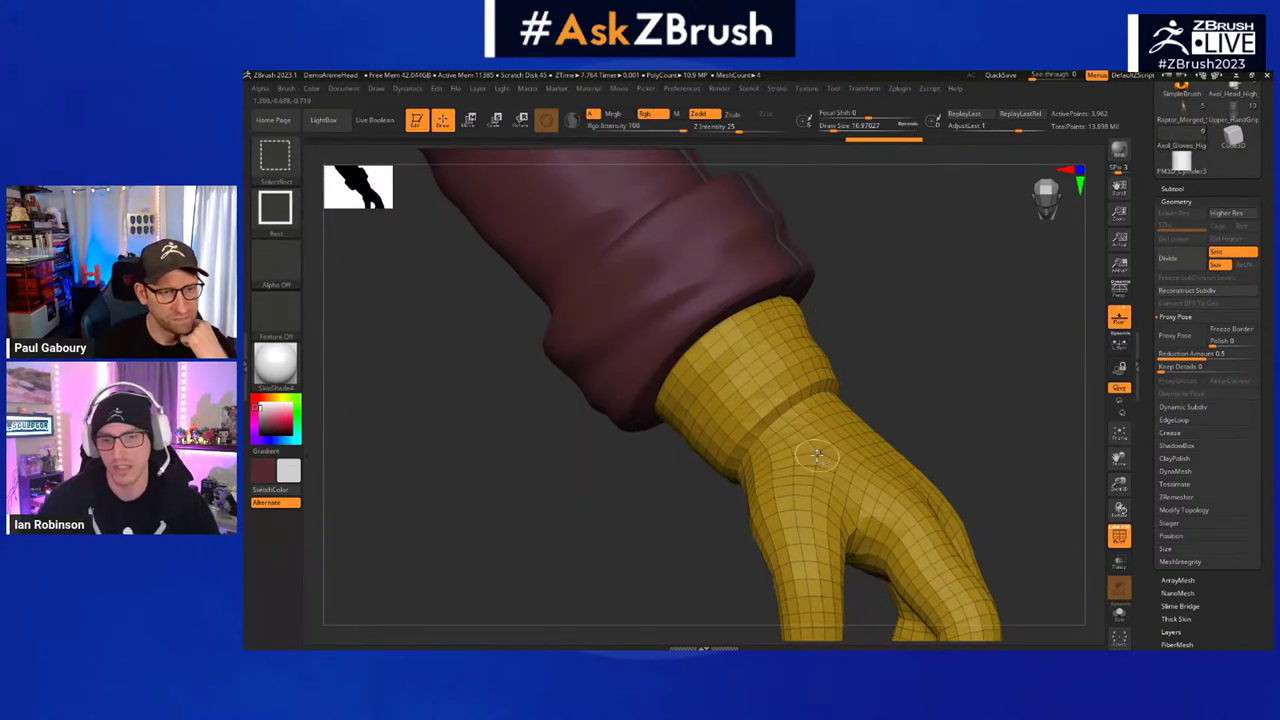
{"action": "left_click_drag", "start_coordinate": [883, 366], "coordinate": [764, 395], "text": "alt"}
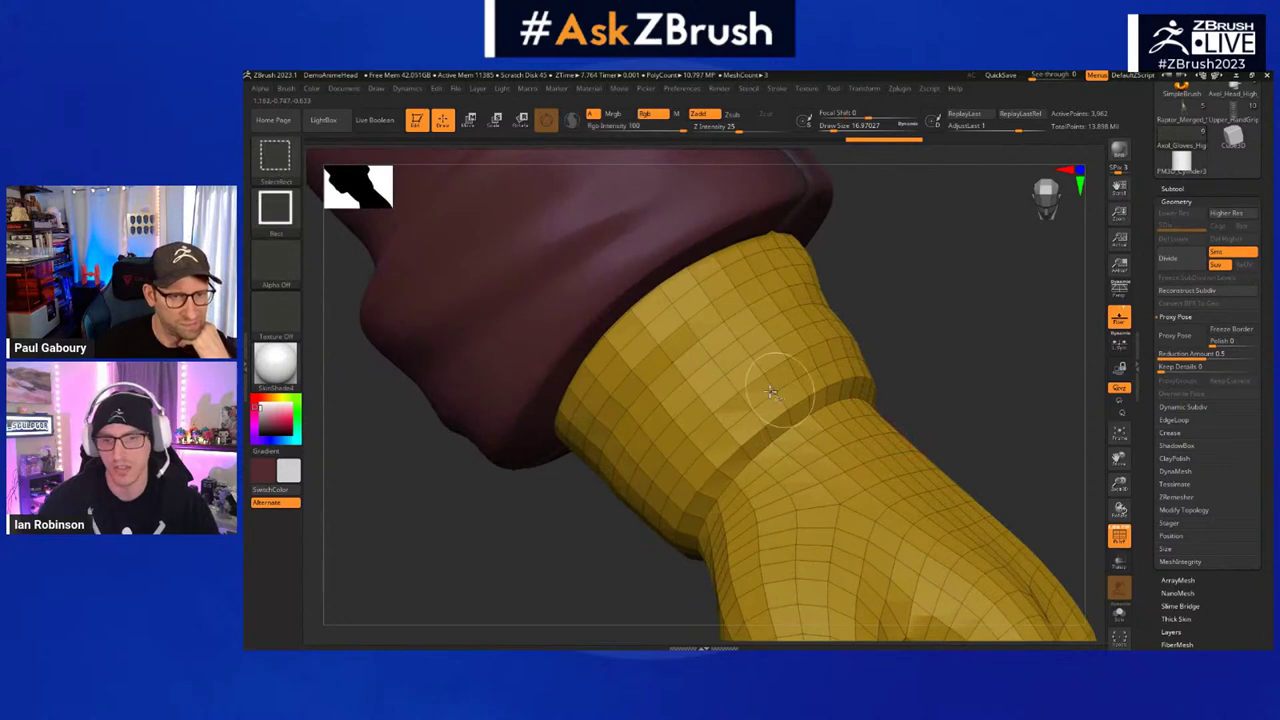
{"action": "mouse_move", "coordinate": [980, 429]}
{"action": "left_mouse_down", "text": "alt"}
{"action": "mouse_move", "coordinate": [912, 397]}
{"action": "mouse_move", "coordinate": [851, 466]}
{"action": "mouse_move", "coordinate": [820, 463]}
{"action": "mouse_move", "coordinate": [917, 441]}
{"action": "mouse_move", "coordinate": [743, 414]}
{"action": "left_mouse_up", "text": "alt"}
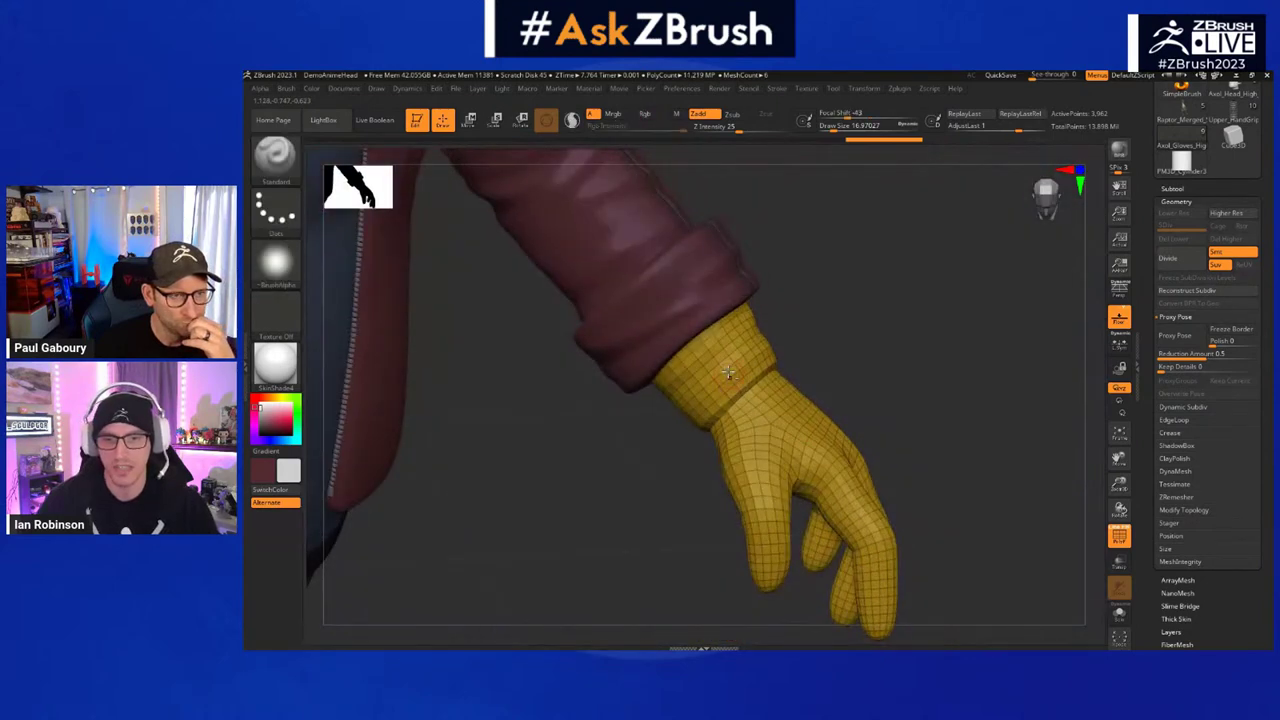
{"action": "right_click_drag", "start_coordinate": [729, 371], "coordinate": [854, 523], "text": "alt"}
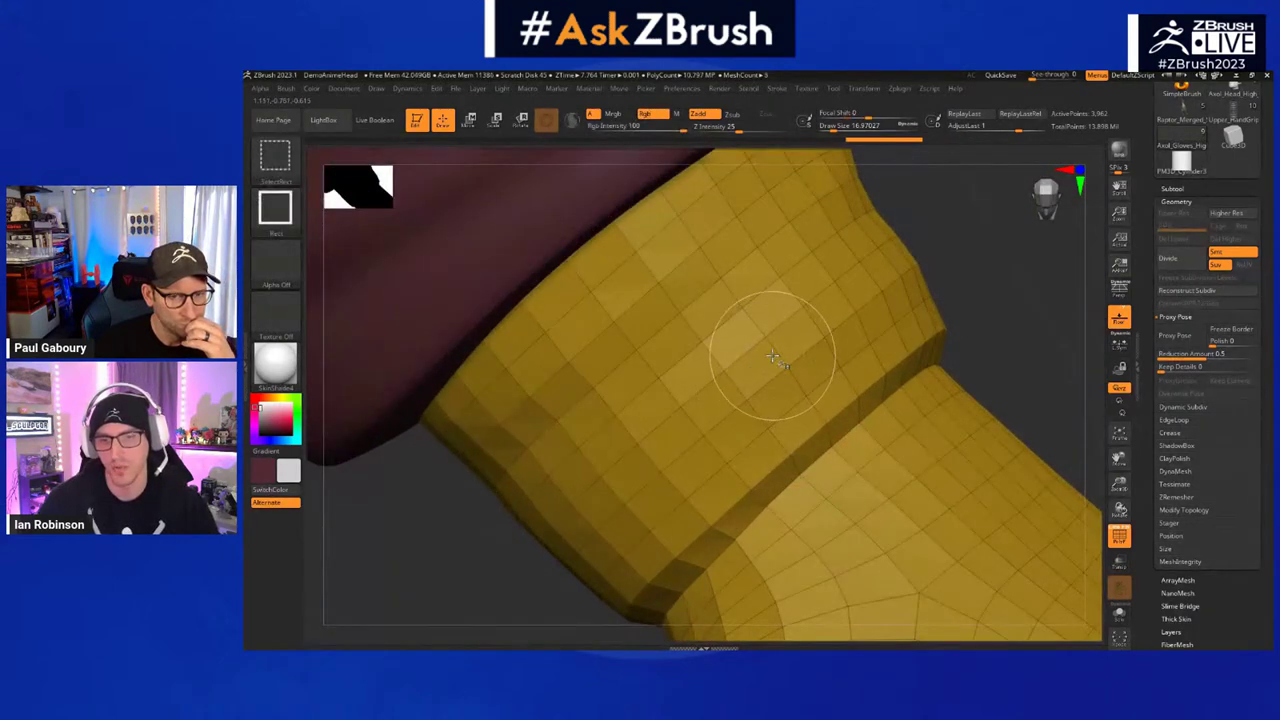
{"action": "mouse_move", "coordinate": [800, 423]}
{"action": "right_mouse_down", "text": "alt"}
{"action": "mouse_move", "coordinate": [766, 366]}
{"action": "mouse_move", "coordinate": [806, 431]}
{"action": "mouse_move", "coordinate": [777, 405]}
{"action": "right_mouse_up", "text": "alt"}
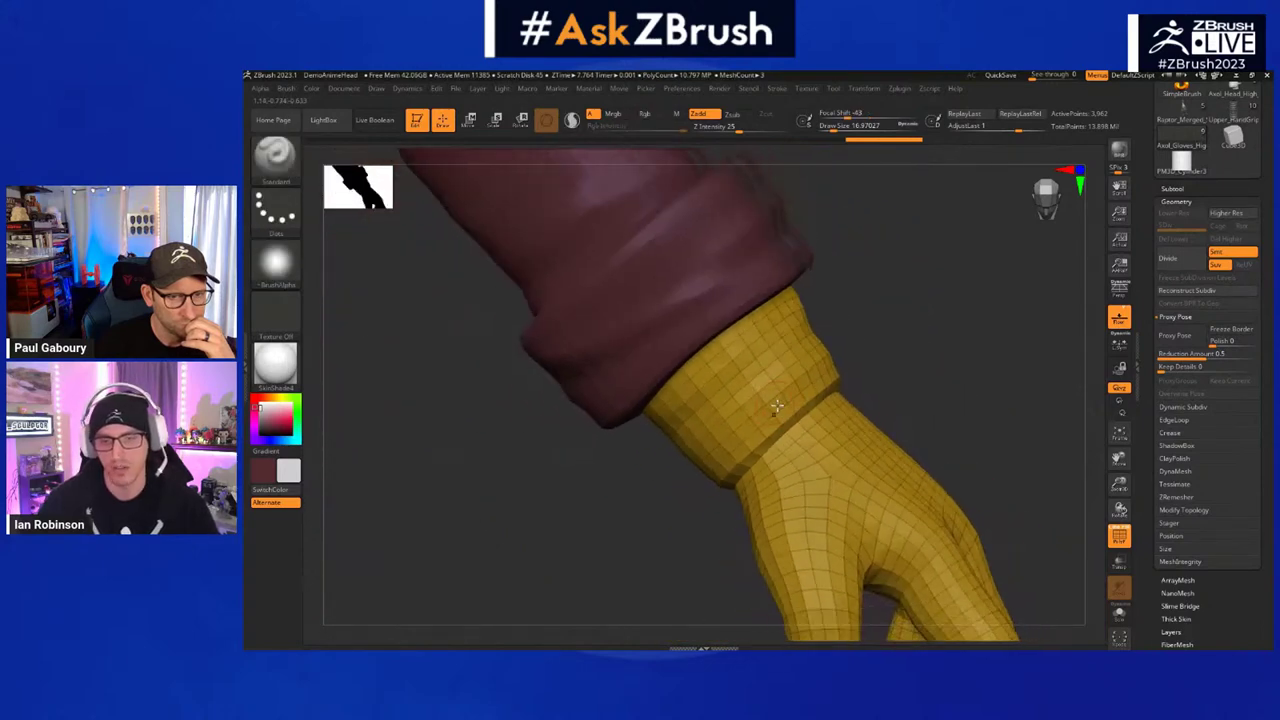
- Look through the selection strokes and set SelectLasso as the visibility selection brush
{"action": "left_click", "coordinate": [287, 169], "text": "ctrl+shift"}
{"action": "left_click", "coordinate": [341, 170]}
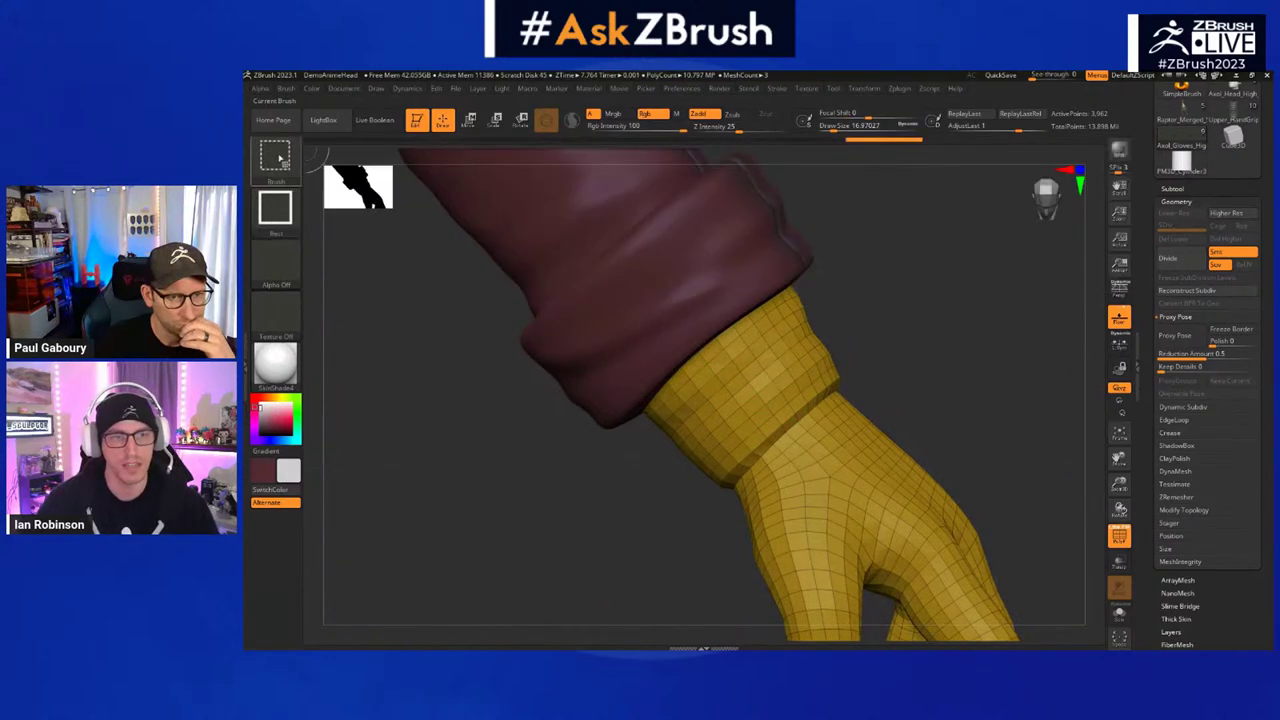
{"action": "left_click", "coordinate": [285, 208]}
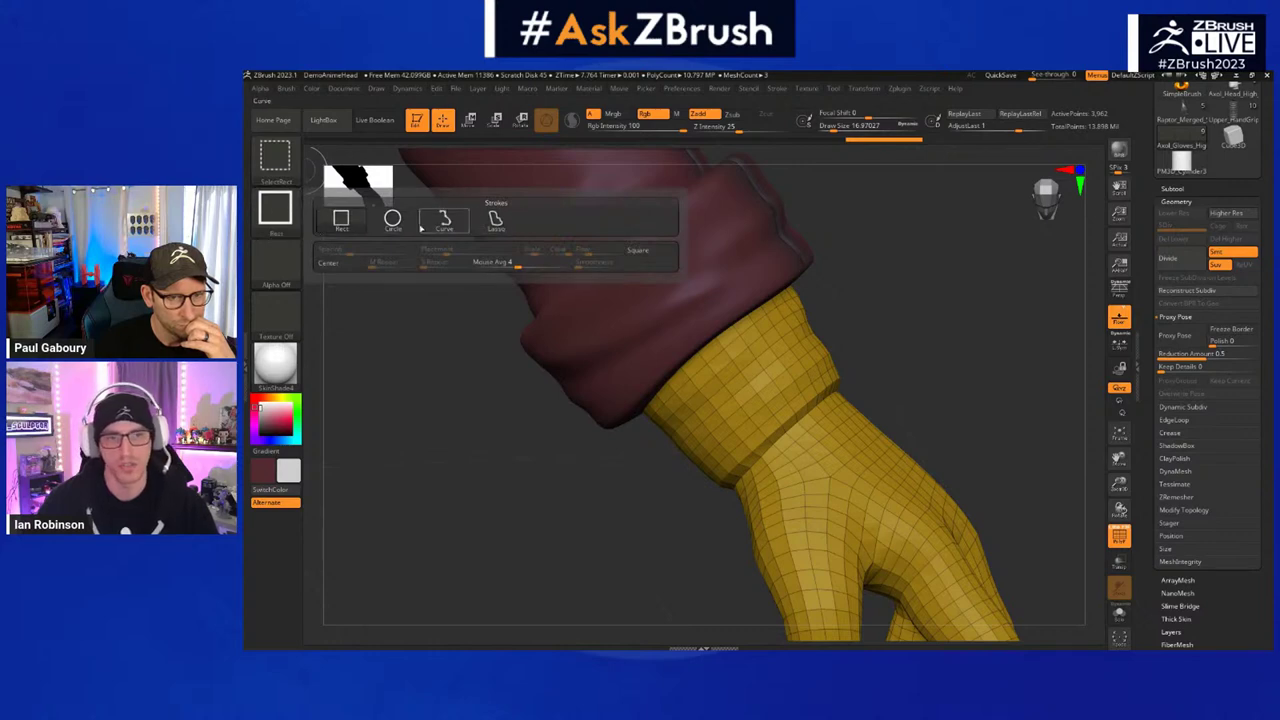
{"action": "mouse_move", "coordinate": [392, 224]}
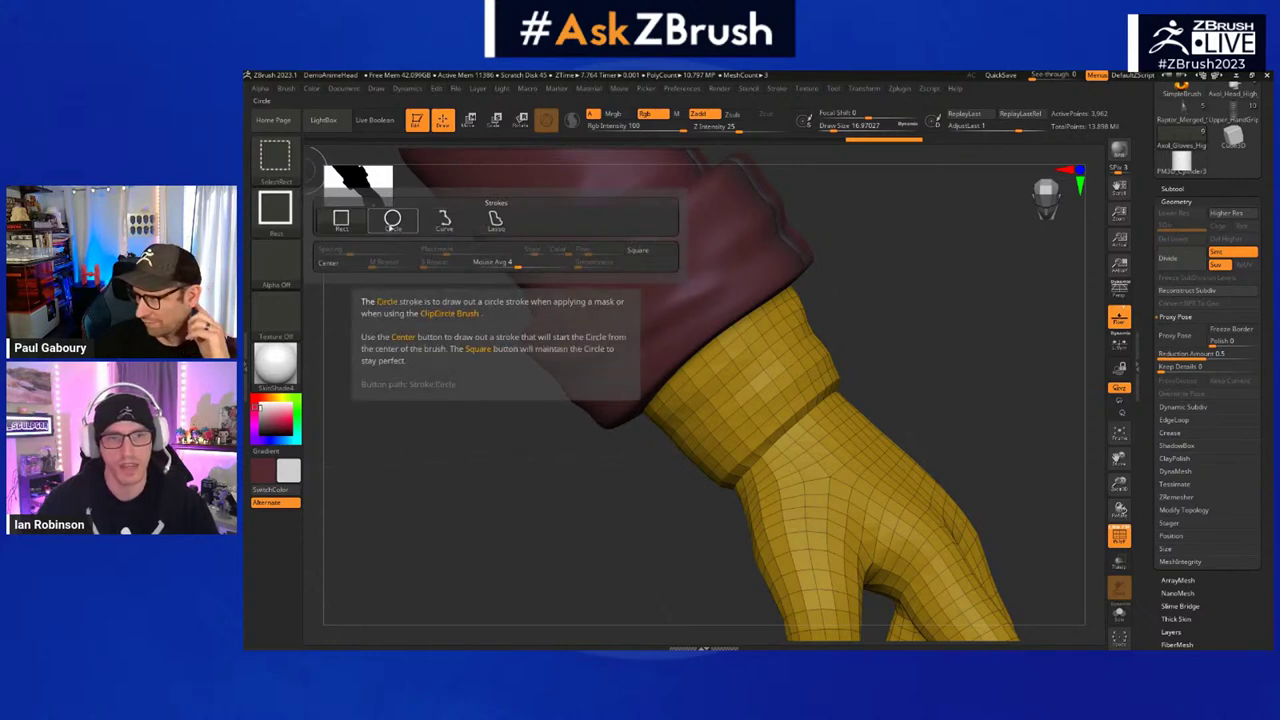
{"action": "mouse_move", "coordinate": [495, 225]}
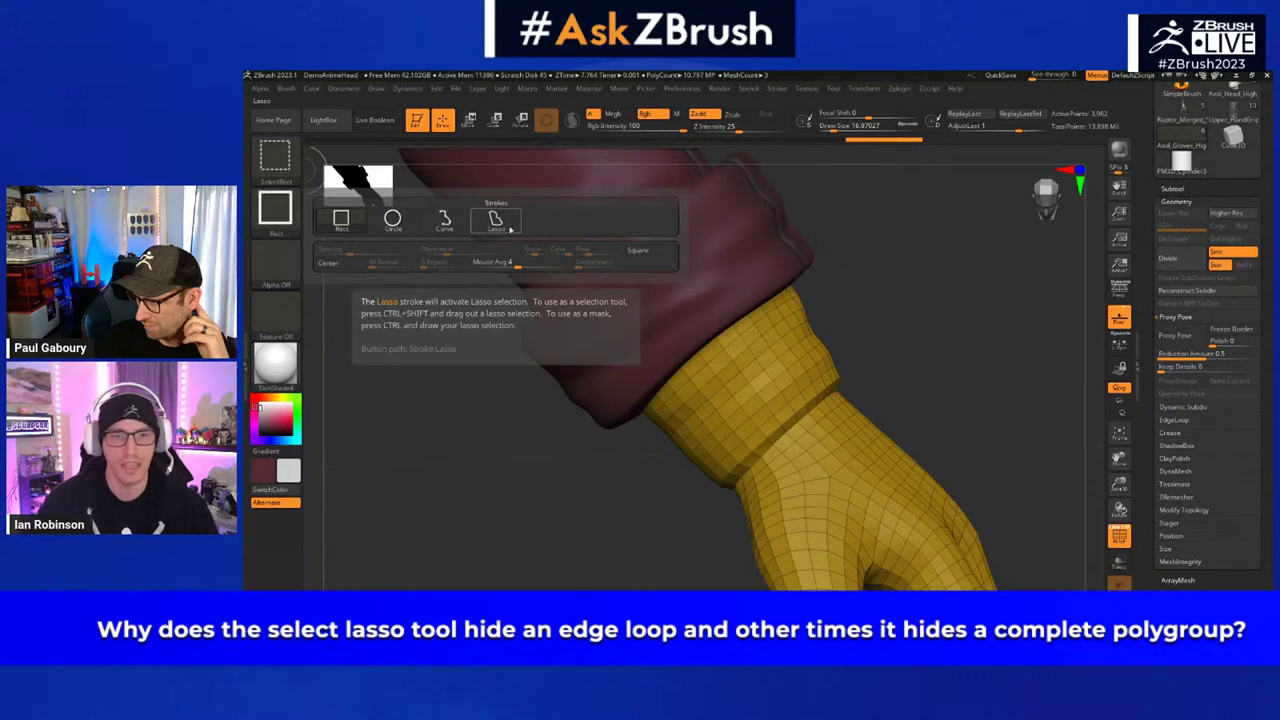
{"action": "left_click", "coordinate": [275, 155]}
{"action": "left_click", "coordinate": [345, 172]}
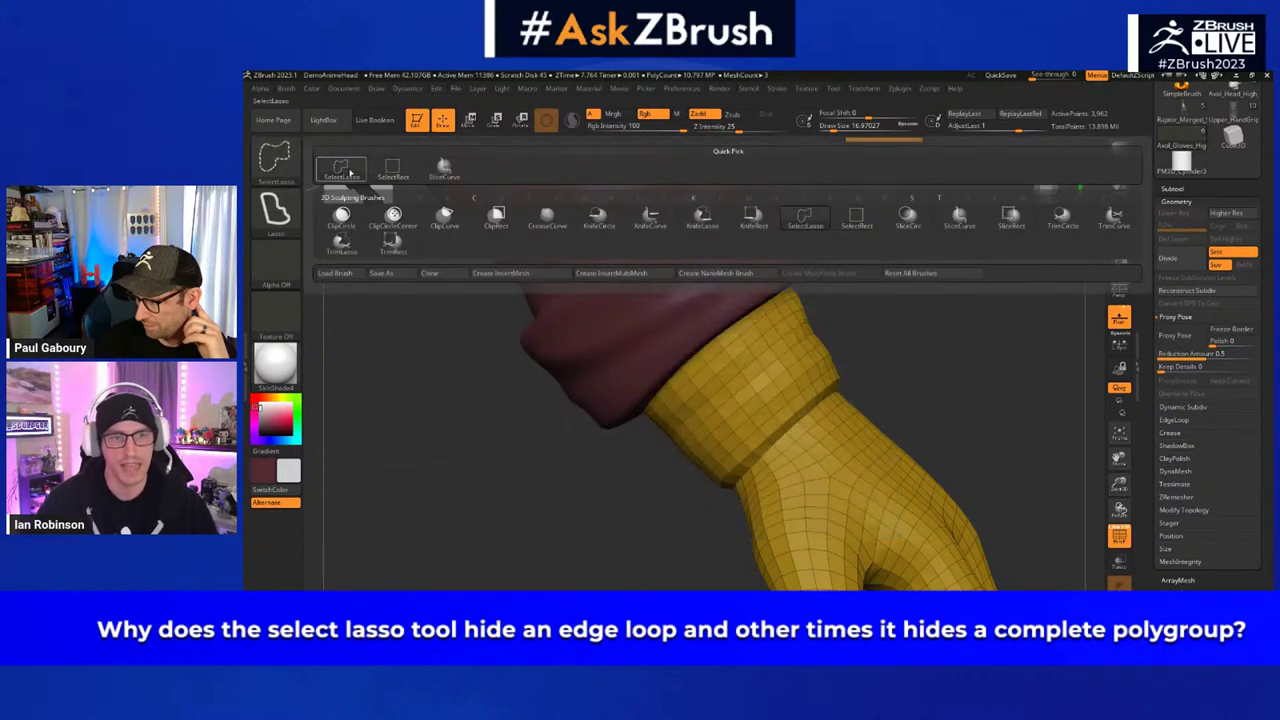
- Draw a lasso selection around the glove's cuff and restore the full visibility of the gloves
{"action": "mouse_move", "coordinate": [680, 490]}
{"action": "left_mouse_down"}
{"action": "mouse_move", "coordinate": [560, 271]}
{"action": "mouse_move", "coordinate": [857, 281]}
{"action": "mouse_move", "coordinate": [790, 392]}
{"action": "left_mouse_up"}
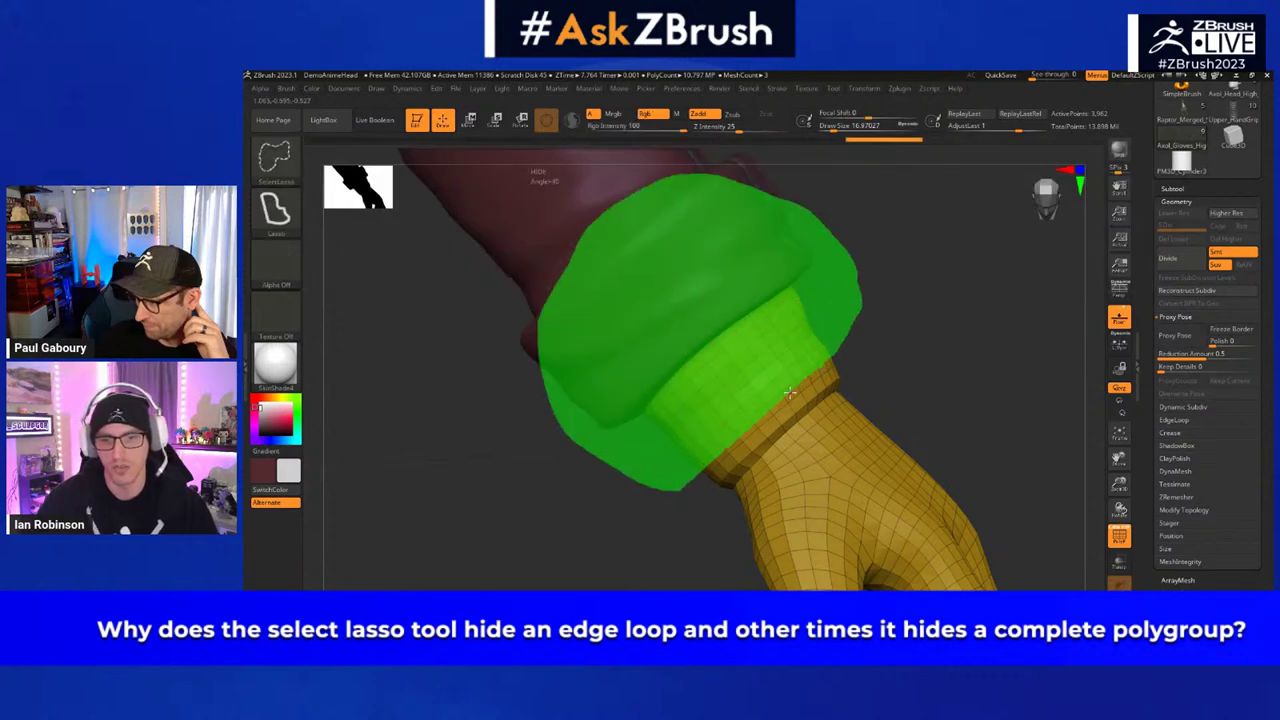
{"action": "left_click_drag", "start_coordinate": [679, 491], "coordinate": [676, 494]}
{"action": "left_click", "coordinate": [900, 326], "text": "ctrl+shift"}
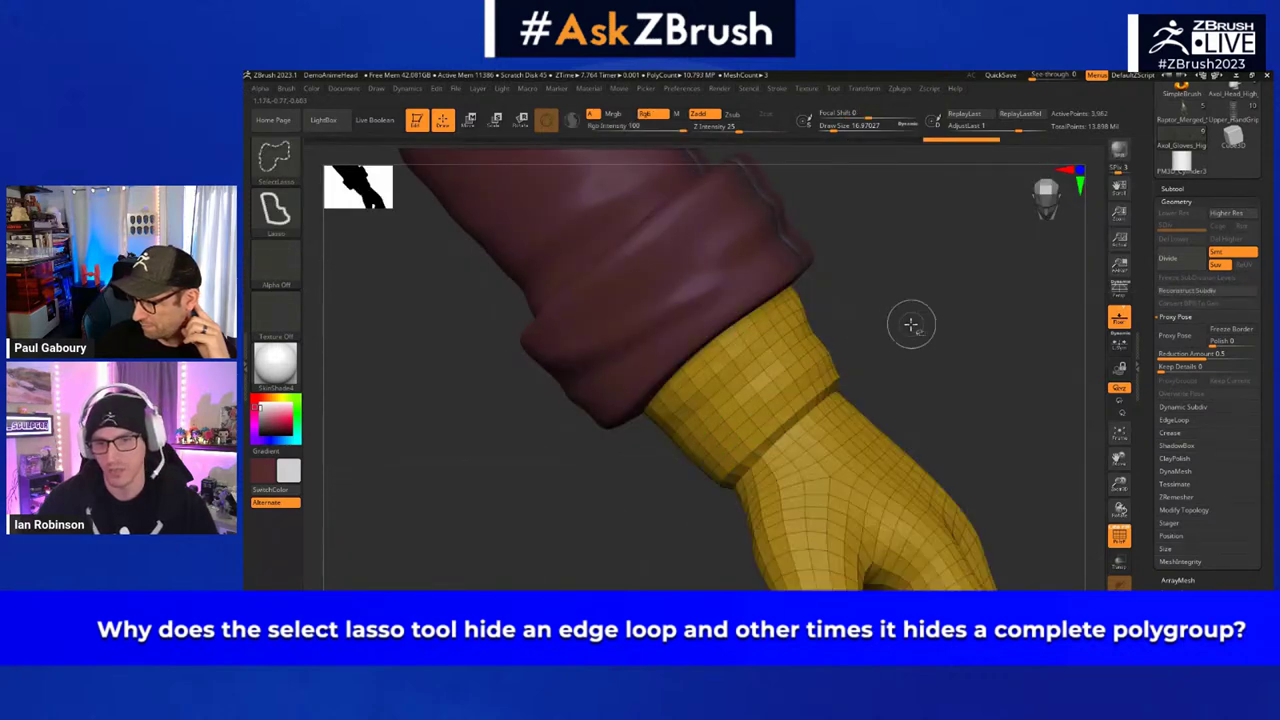
- Keep the Lasso stroke for SelectLasso and examine where it targets points and edges on the glove's cuff
{"action": "left_click", "coordinate": [275, 208]}
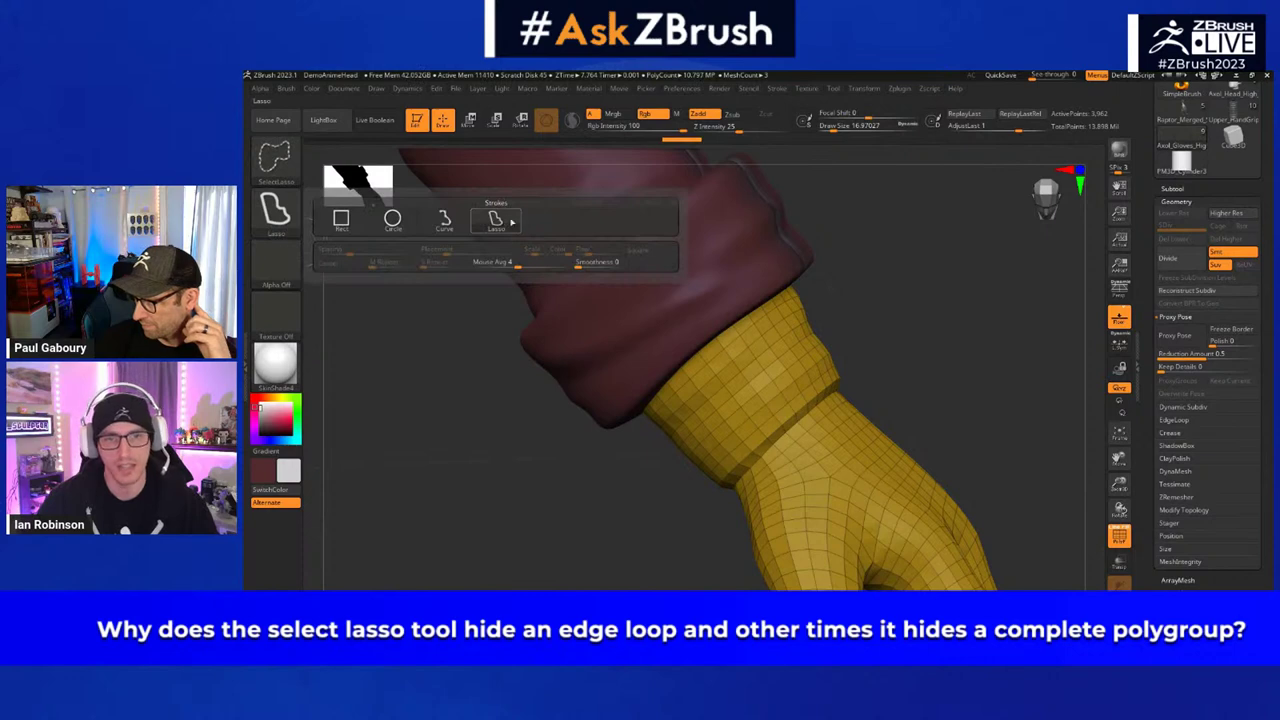
{"action": "left_click", "coordinate": [499, 224]}
{"action": "right_click_drag", "start_coordinate": [706, 334], "coordinate": [744, 396], "text": "ctrl"}
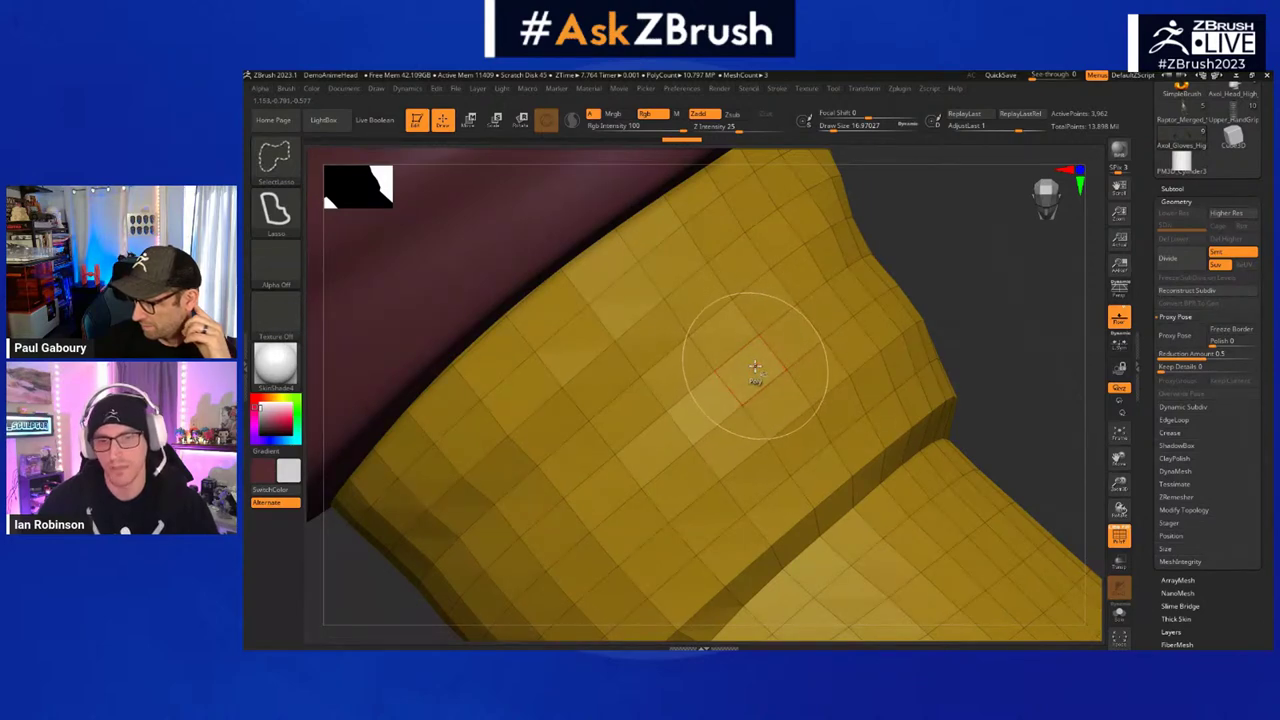
{"action": "key", "text": "ctrl+shift"}
{"action": "right_click_drag", "start_coordinate": [802, 390], "coordinate": [740, 311], "text": "ctrl"}
- Make the Axol_Jacket_High subtool active and isolate the magenta polygroup on its sleeve
{"action": "left_click", "coordinate": [725, 314], "text": "alt"}
{"action": "mouse_move", "coordinate": [940, 380]}
{"action": "left_mouse_down"}
{"action": "mouse_move", "coordinate": [1019, 358]}
{"action": "mouse_move", "coordinate": [937, 326]}
{"action": "mouse_move", "coordinate": [874, 354]}
{"action": "mouse_move", "coordinate": [781, 353]}
{"action": "left_mouse_up"}
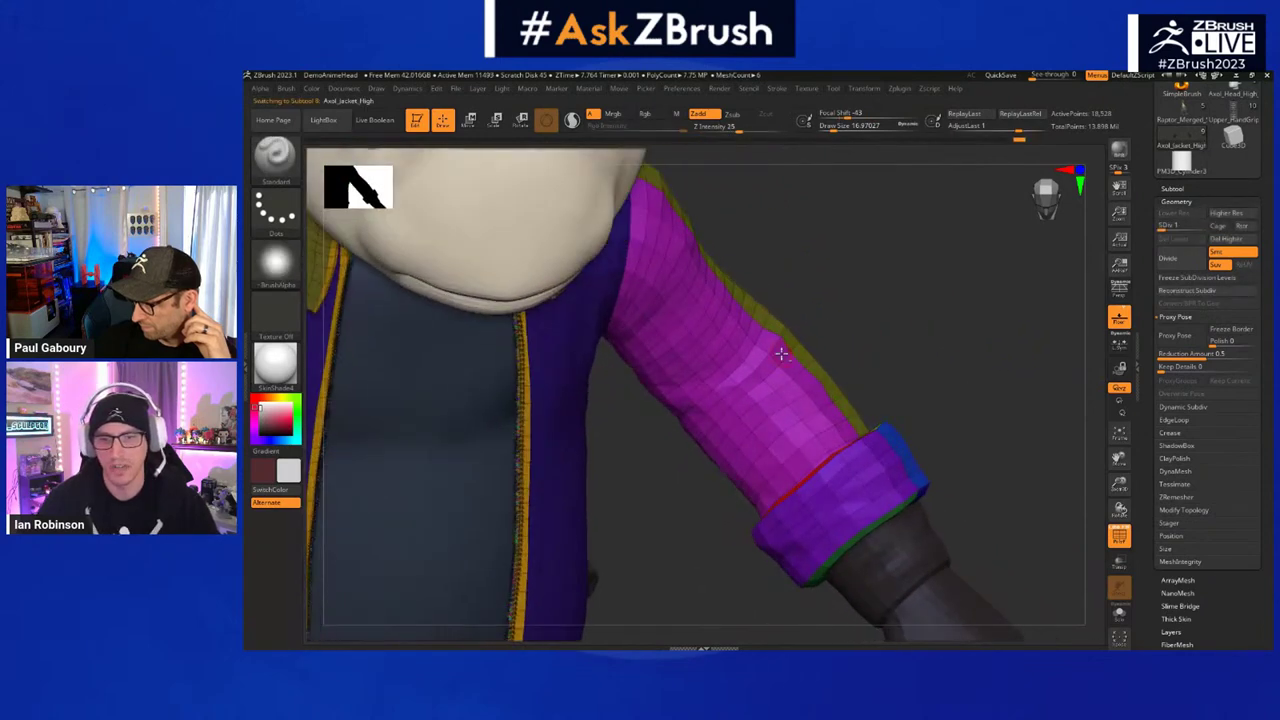
{"action": "left_click", "coordinate": [766, 404], "text": "ctrl+shift"}
{"action": "key", "text": "f"}
{"action": "left_click_drag", "start_coordinate": [911, 337], "coordinate": [878, 375]}
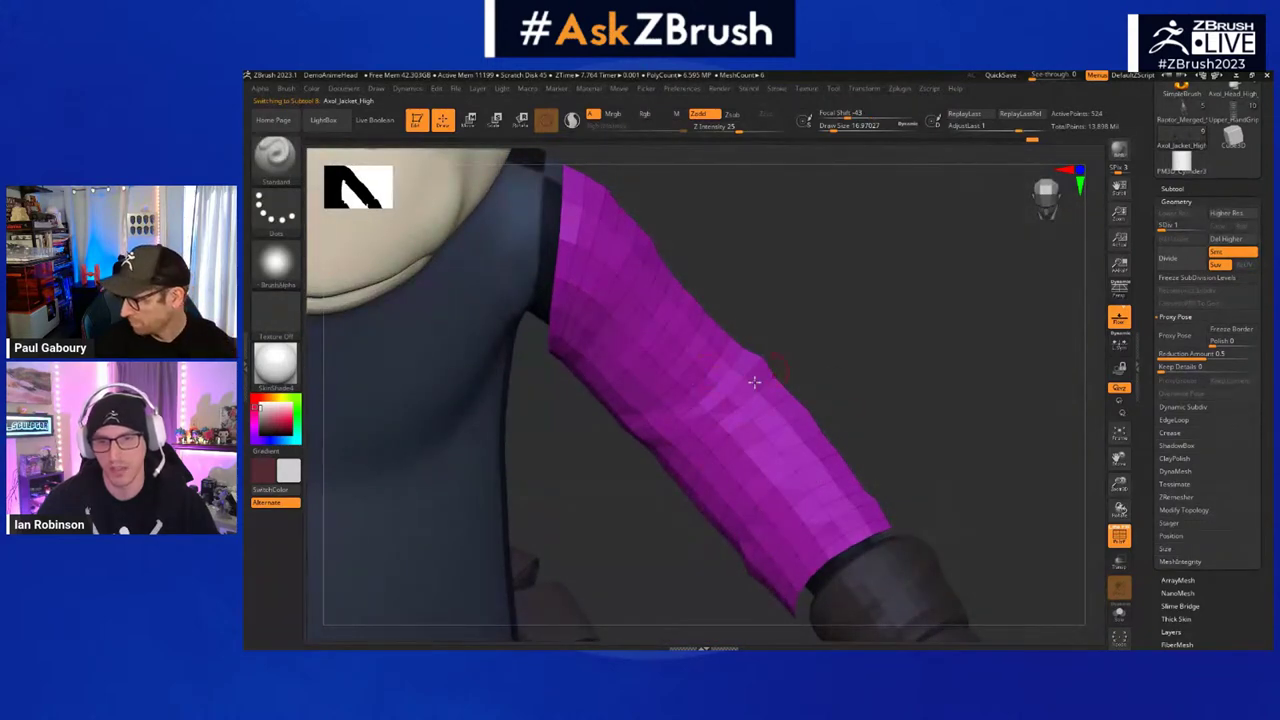
- Show the whole jacket again and isolate the magenta and olive sleeve polygroups through a point on their shared border
{"action": "left_click", "coordinate": [925, 350], "text": "ctrl+shift"}
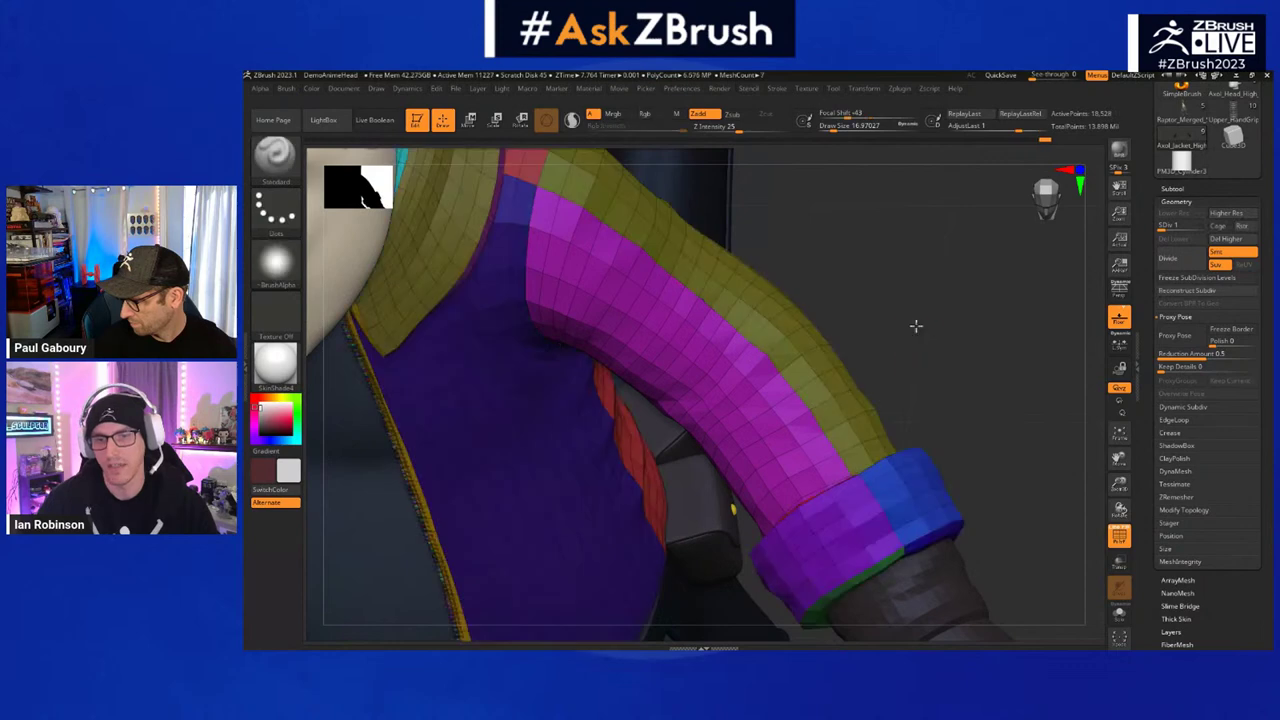
{"action": "right_click_drag", "start_coordinate": [861, 447], "coordinate": [854, 452], "text": "alt"}
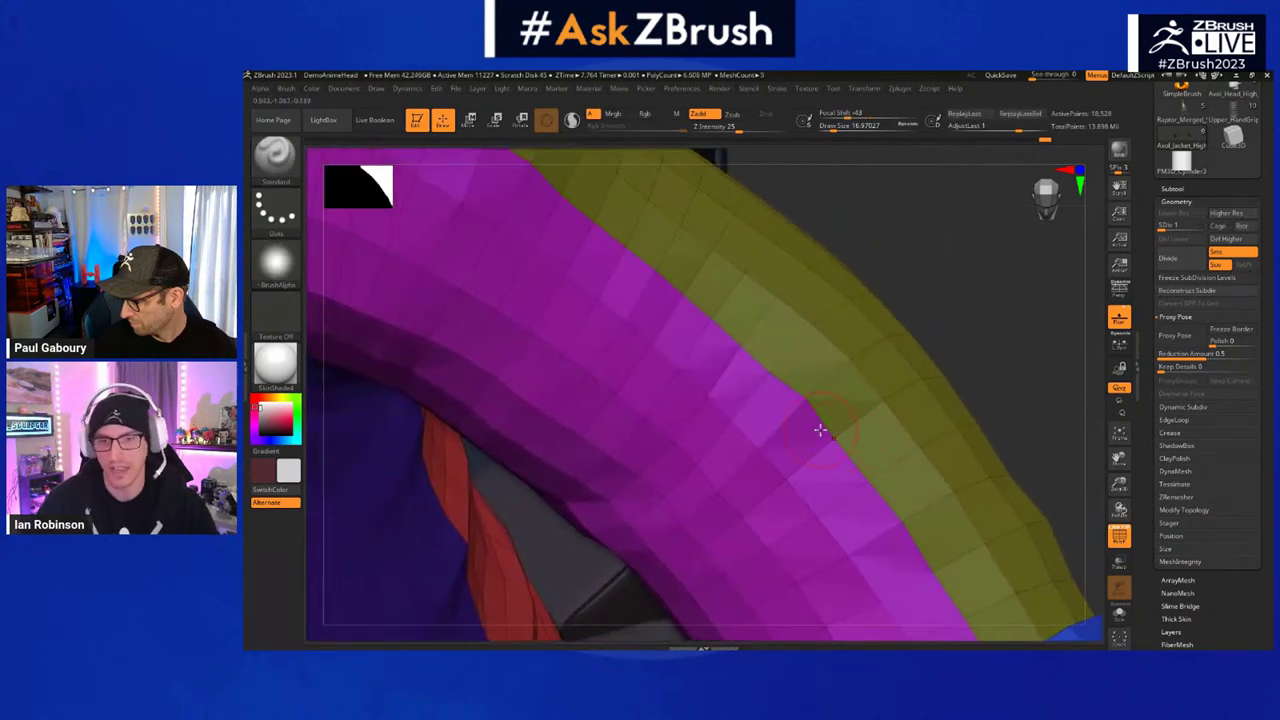
{"action": "key", "text": "ctrl+shift"}
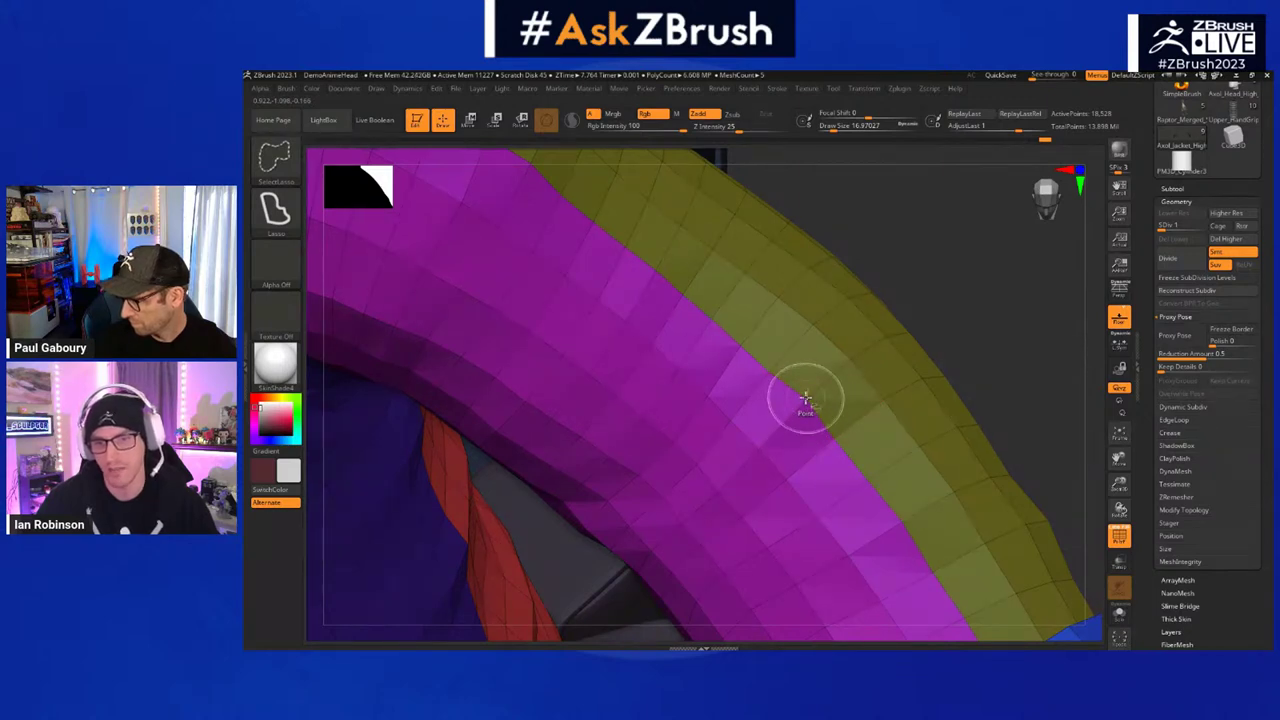
{"action": "left_click", "coordinate": [806, 401], "text": "ctrl+shift"}
{"action": "mouse_move", "coordinate": [826, 414]}
{"action": "right_mouse_down", "text": "ctrl"}
{"action": "mouse_move", "coordinate": [914, 325]}
{"action": "mouse_move", "coordinate": [913, 345]}
{"action": "right_mouse_up", "text": "ctrl"}
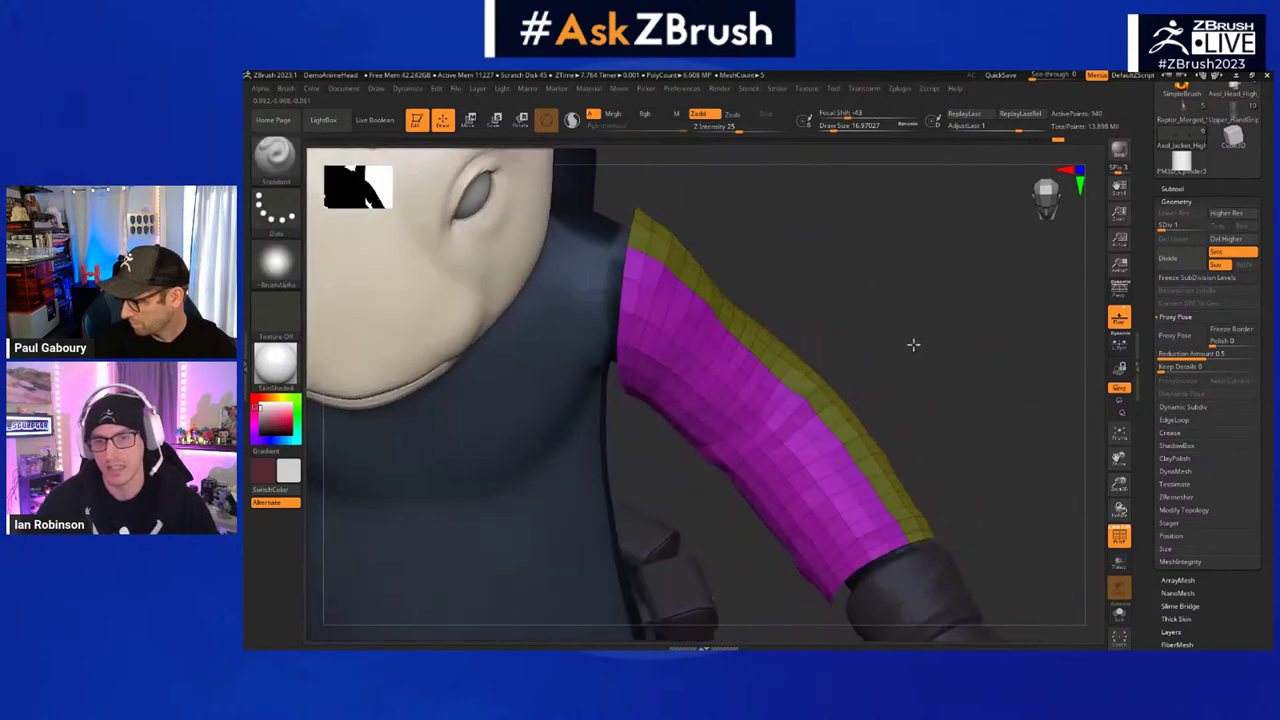
- Solo the jacket, show all its polygroups, and target an edge on the border between the magenta and olive sleeve polygroups
{"action": "left_click", "coordinate": [1119, 613]}
{"action": "right_click_drag", "start_coordinate": [951, 469], "coordinate": [896, 461]}
{"action": "mouse_move", "coordinate": [896, 461]}
{"action": "left_mouse_down"}
{"action": "mouse_move", "coordinate": [855, 391]}
{"action": "mouse_move", "coordinate": [957, 386]}
{"action": "left_mouse_up"}
{"action": "key", "text": "ctrl+shift"}
{"action": "scroll", "coordinate": [888, 347], "scroll_direction": "up", "scroll_amount": 5}
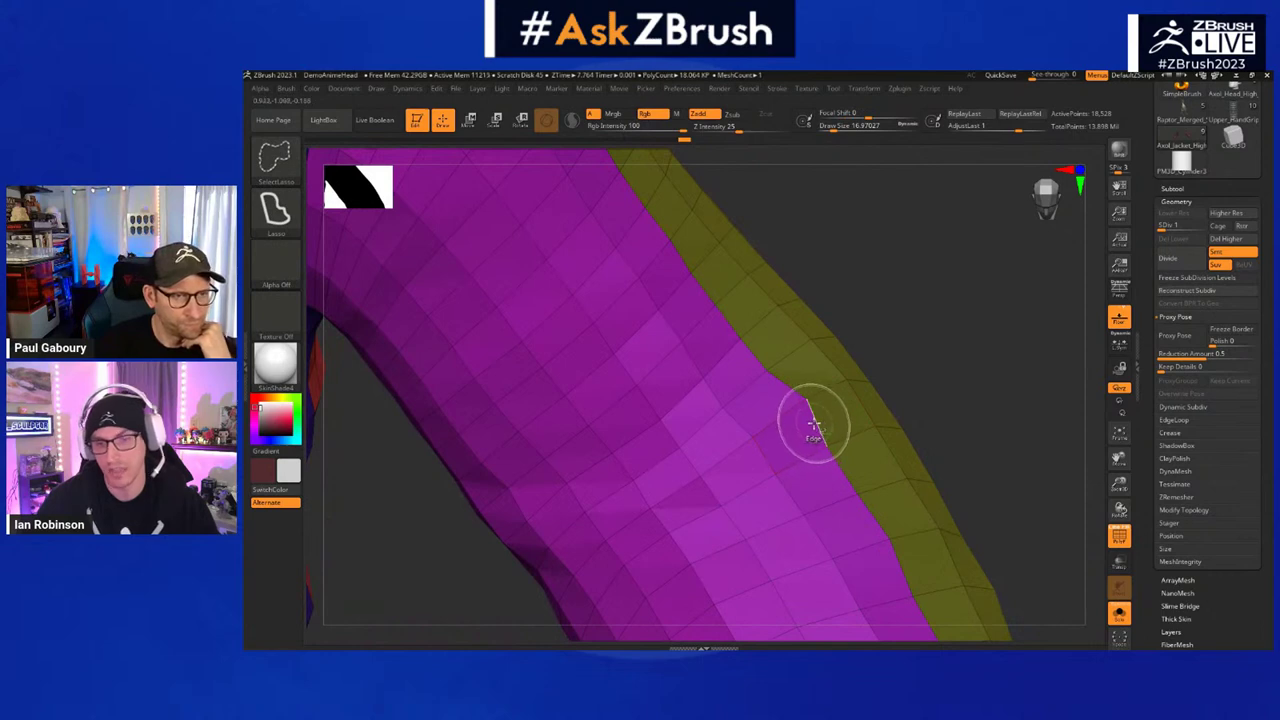
- Apply SelectLasso to an edge on the sleeve's polygroup border and restore the jacket's full visibility
{"action": "left_click", "coordinate": [808, 432], "text": "ctrl+shift"}
{"action": "left_click_drag", "start_coordinate": [942, 398], "coordinate": [991, 400]}
{"action": "left_click", "coordinate": [991, 400], "text": "ctrl+shift"}
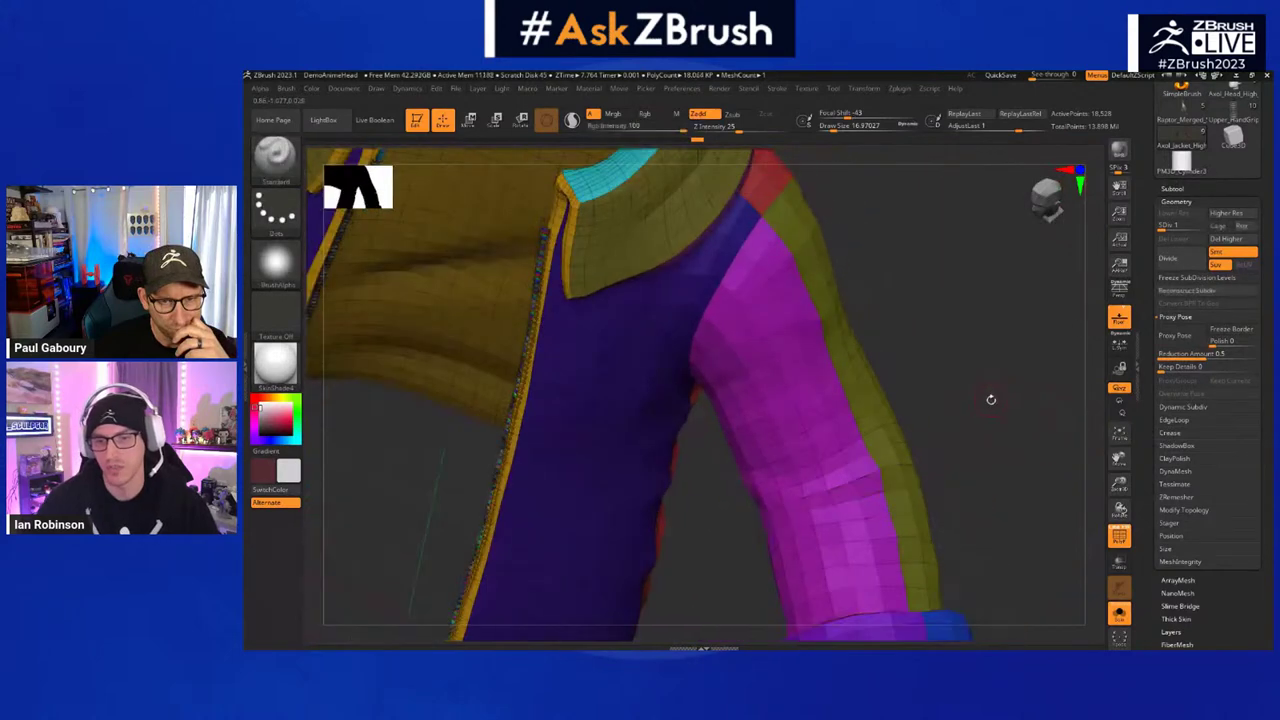
- Raise the jacket to subdivision level 5 and frame it in full
{"action": "key", "text": "d"}
{"action": "key", "text": "d"}
{"action": "key", "text": "d"}
{"action": "key", "text": "d"}
{"action": "left_click_drag", "start_coordinate": [908, 371], "coordinate": [905, 305], "text": "alt"}
- Try SelectLasso repeatedly on the dense jacket, isolating the magenta sleeves and olive collar polygroups and restoring visibility between attempts
{"action": "left_click", "coordinate": [806, 417], "text": "ctrl+shift"}
{"action": "left_click", "coordinate": [838, 405], "text": "ctrl+shift"}
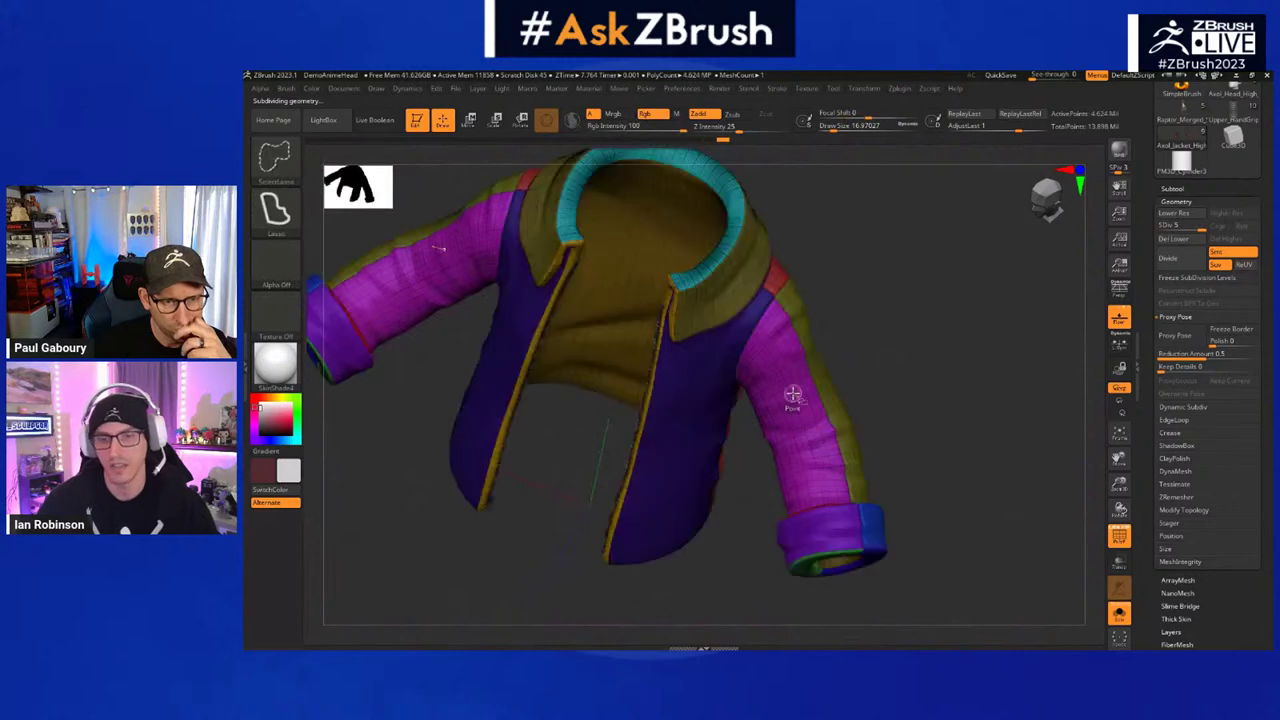
{"action": "left_click", "coordinate": [791, 396], "text": "ctrl+shift"}
{"action": "left_click", "coordinate": [829, 391], "text": "ctrl+shift"}
{"action": "left_click", "coordinate": [770, 392], "text": "ctrl+shift"}
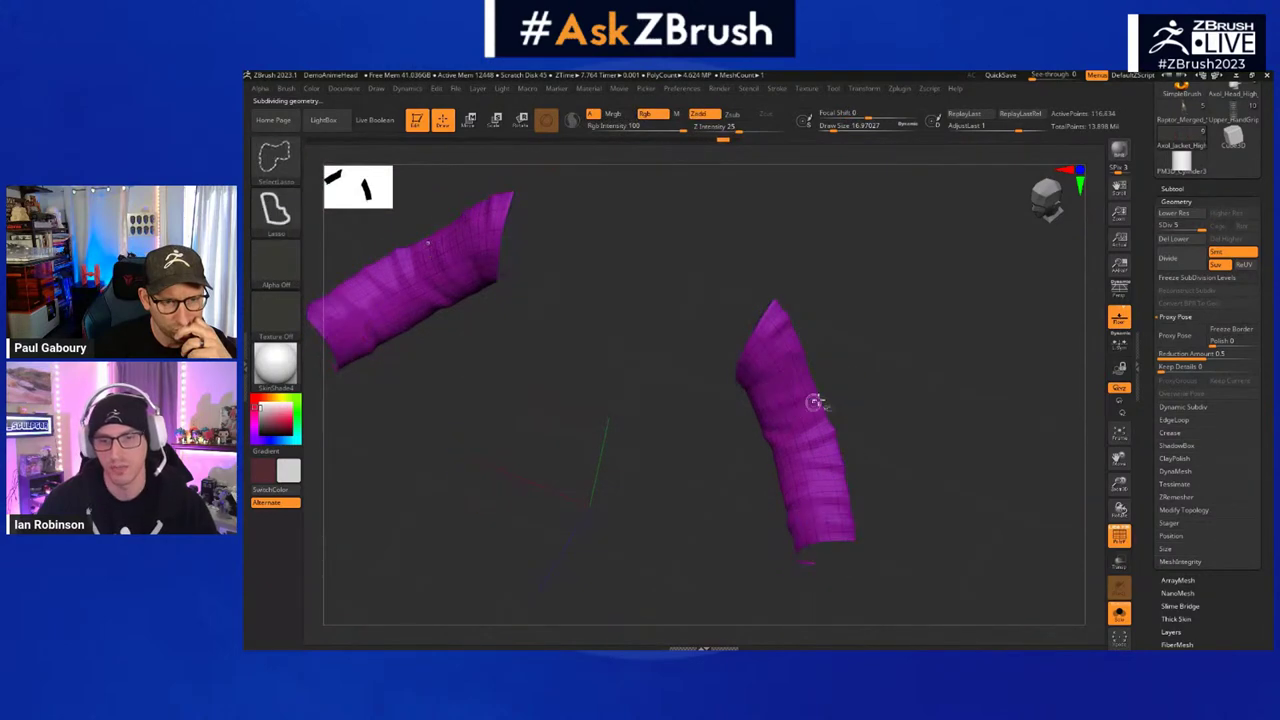
{"action": "left_click", "coordinate": [832, 385], "text": "ctrl+shift"}
{"action": "left_click", "coordinate": [838, 408], "text": "ctrl+shift"}
{"action": "left_click", "coordinate": [750, 340], "text": "ctrl+shift"}
{"action": "left_click", "coordinate": [745, 345], "text": "ctrl+shift"}
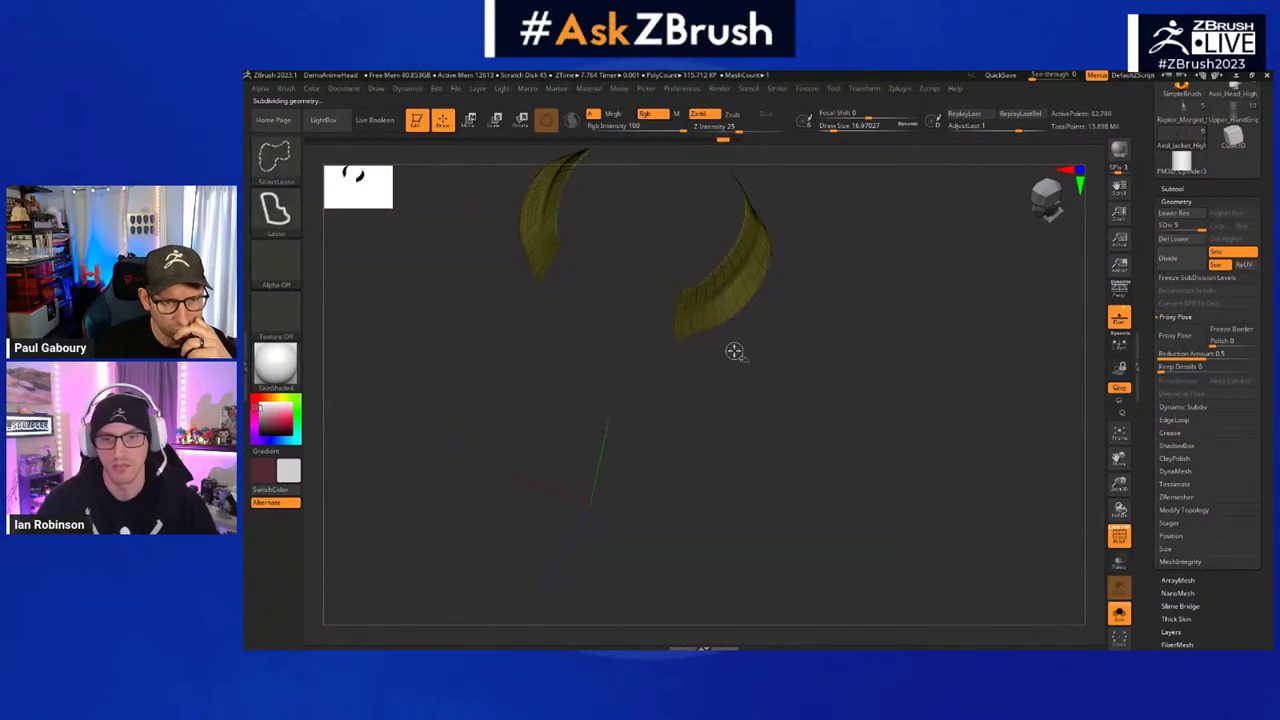
- Show the whole jacket, hide a single edge loop across its front and sleeve, and restore the hidden loop
{"action": "left_click", "coordinate": [740, 354], "text": "ctrl+shift"}
{"action": "mouse_move", "coordinate": [817, 377]}
{"action": "right_mouse_down", "text": "ctrl"}
{"action": "mouse_move", "coordinate": [949, 609]}
{"action": "mouse_move", "coordinate": [833, 423]}
{"action": "mouse_move", "coordinate": [814, 463]}
{"action": "mouse_move", "coordinate": [805, 403]}
{"action": "mouse_move", "coordinate": [714, 314]}
{"action": "right_mouse_up", "text": "ctrl"}
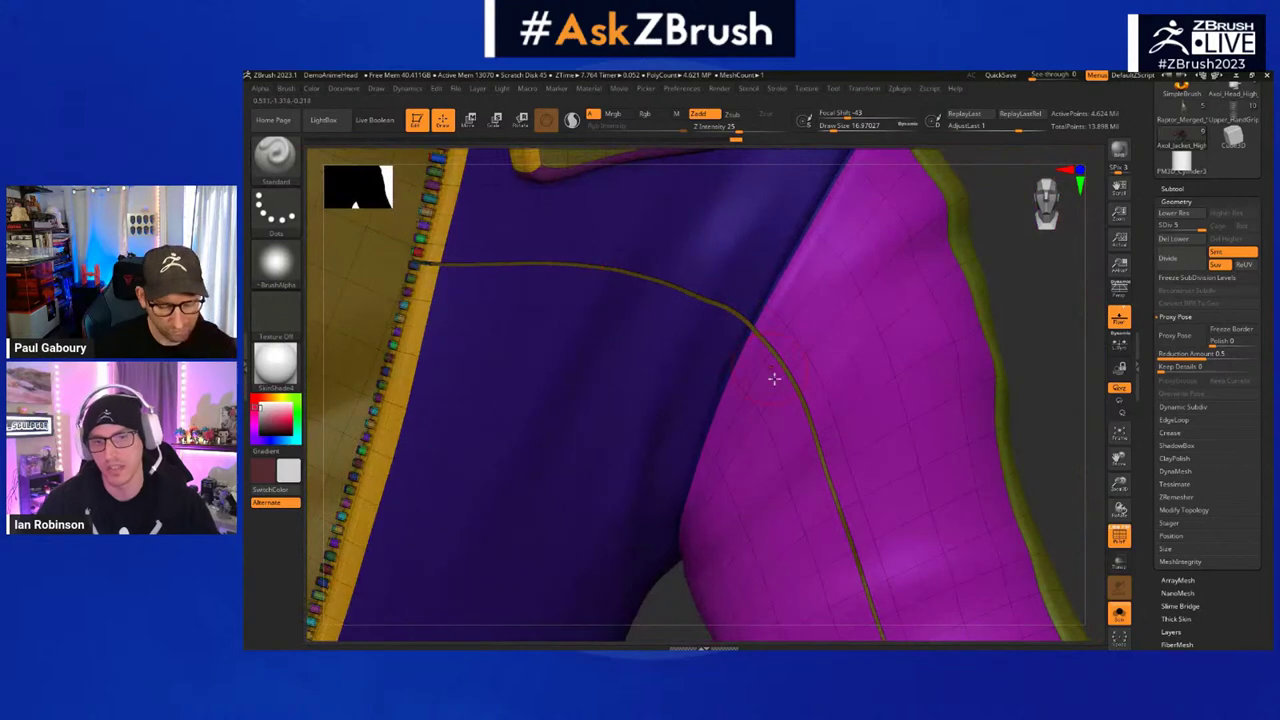
{"action": "scroll", "coordinate": [771, 377], "scroll_direction": "down", "scroll_amount": 5}
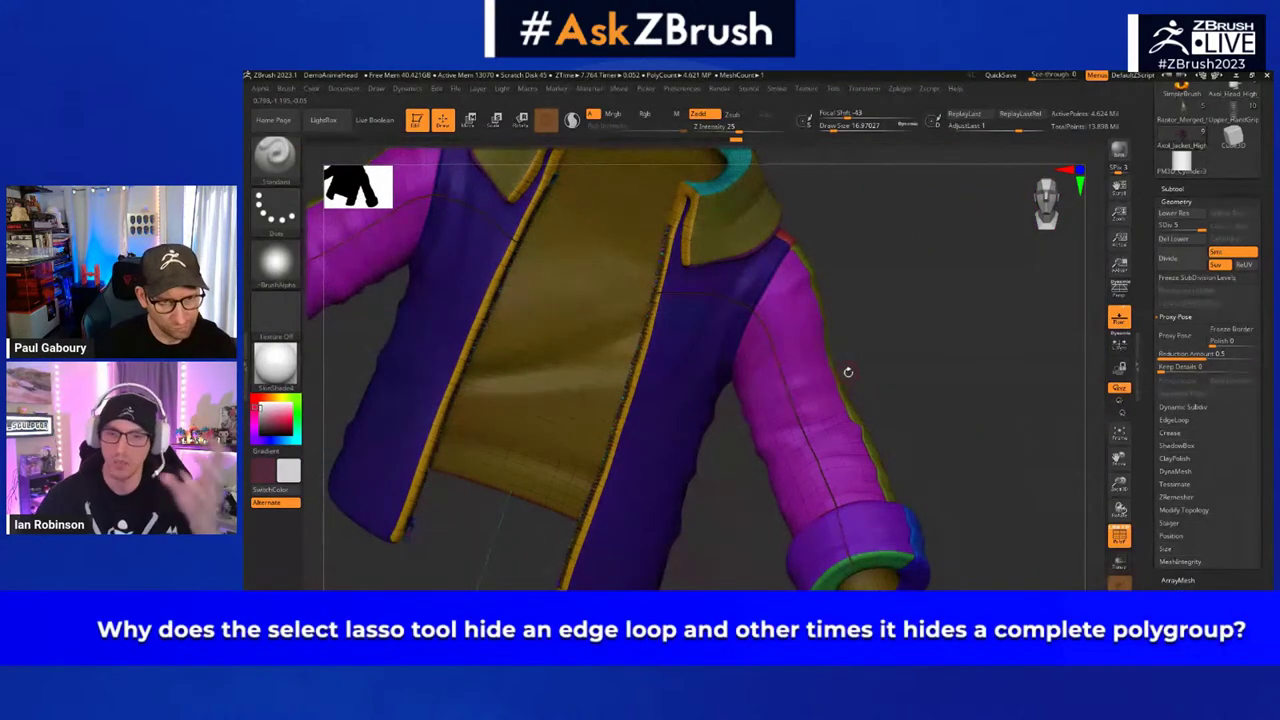
{"action": "mouse_move", "coordinate": [926, 332]}
{"action": "right_mouse_down", "text": "ctrl"}
{"action": "mouse_move", "coordinate": [920, 366]}
{"action": "mouse_move", "coordinate": [948, 392]}
{"action": "mouse_move", "coordinate": [849, 393]}
{"action": "mouse_move", "coordinate": [914, 366]}
{"action": "right_mouse_up", "text": "ctrl"}
- Change the SelectLasso brush's stroke to Rect
{"action": "key", "text": "ctrl+shift"}
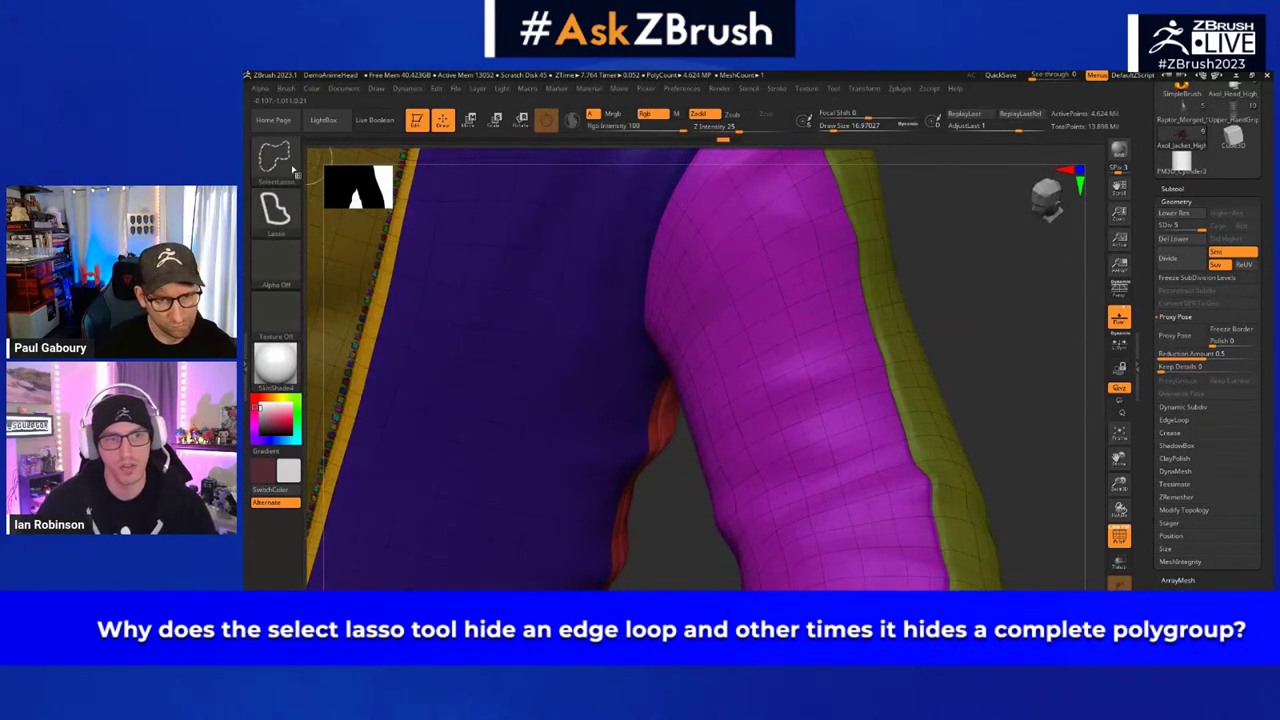
{"action": "left_click", "coordinate": [275, 210]}
{"action": "left_click", "coordinate": [342, 222]}
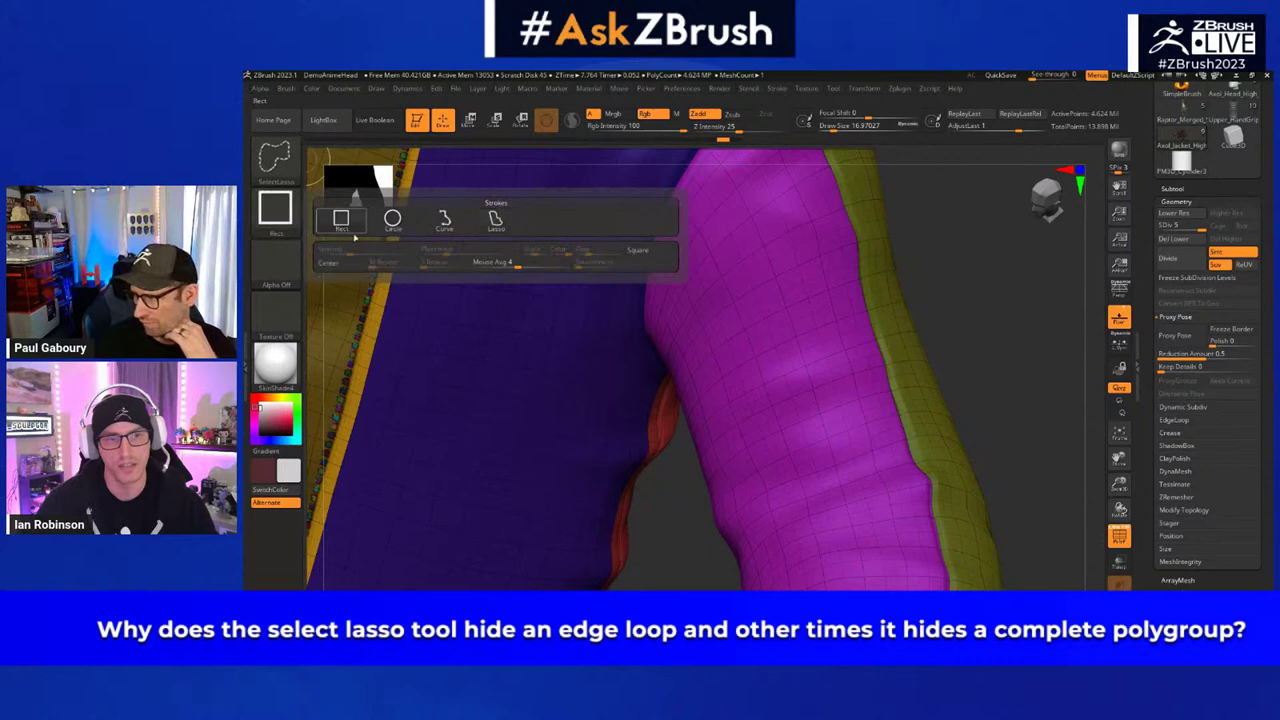
- Lower the jacket to subdivision level 1, isolate the magenta sleeve polygroup using SelectLasso with the Rect stroke, and restore the whole jacket
{"action": "left_click", "coordinate": [823, 391], "text": "ctrl+shift"}
{"action": "left_click", "coordinate": [971, 380], "text": "ctrl+shift"}
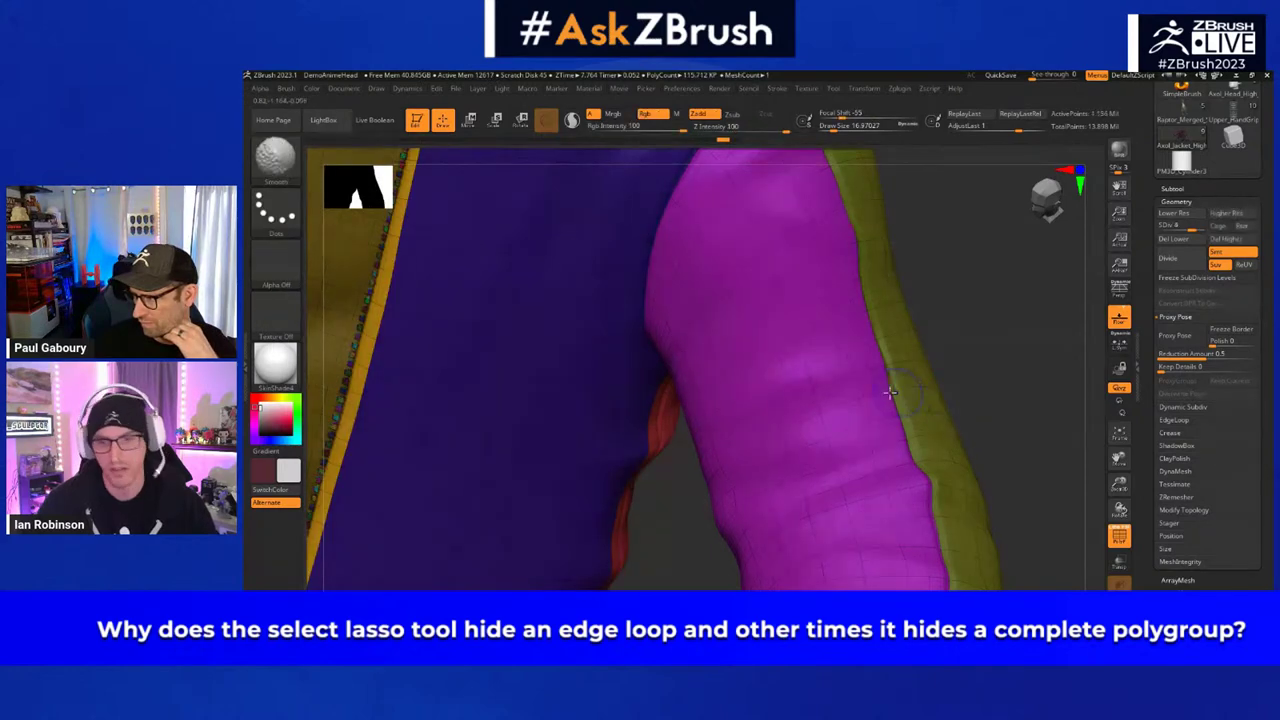
{"action": "scroll", "coordinate": [855, 375], "scroll_direction": "up", "scroll_amount": 5}
{"action": "key", "text": "ctrl+shift"}
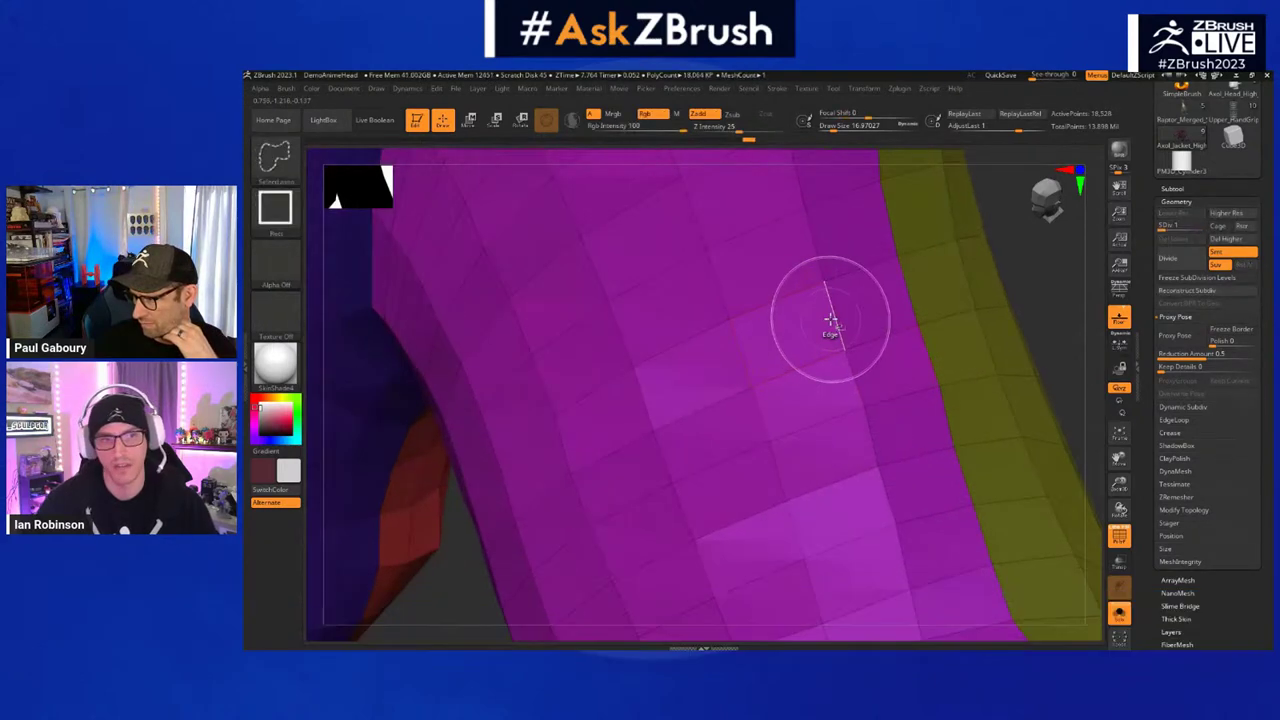
{"action": "left_click", "coordinate": [830, 325], "text": "ctrl+shift"}
{"action": "scroll", "coordinate": [820, 345], "scroll_direction": "down", "scroll_amount": 5}
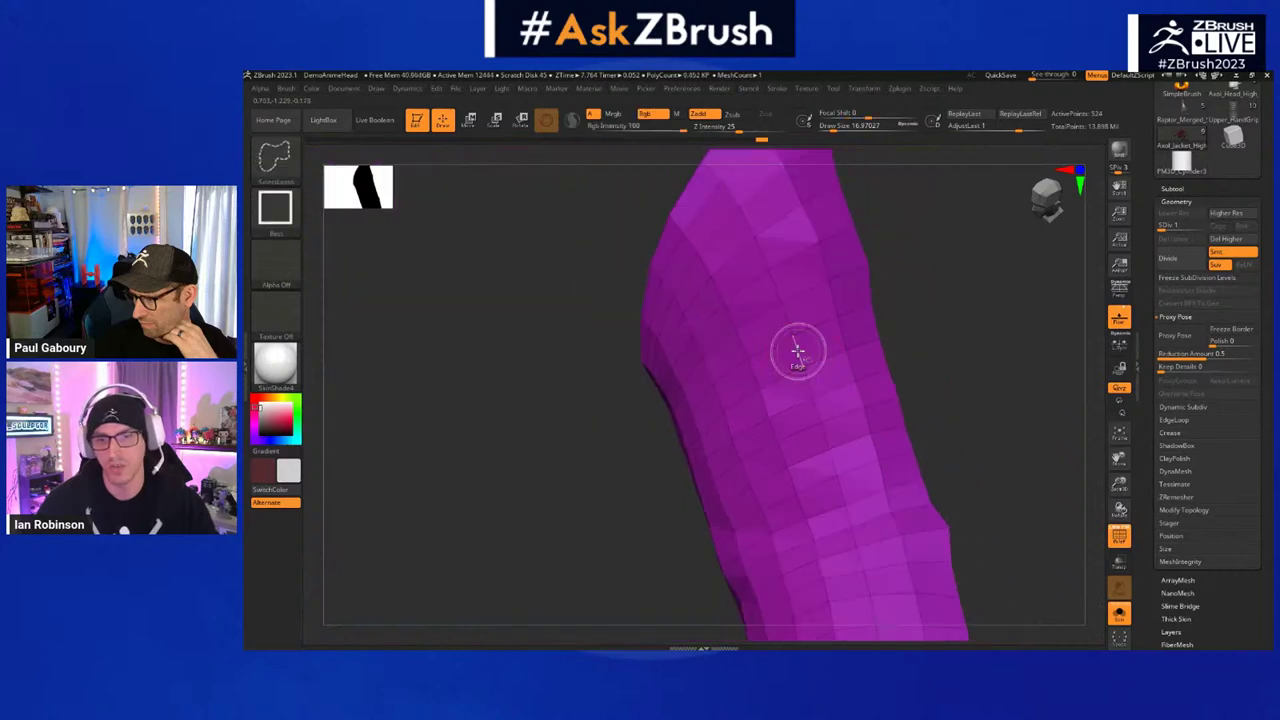
{"action": "mouse_move", "coordinate": [829, 423]}
{"action": "right_mouse_down", "text": "ctrl"}
{"action": "mouse_move", "coordinate": [803, 426]}
{"action": "mouse_move", "coordinate": [894, 371]}
{"action": "right_mouse_up", "text": "ctrl"}
{"action": "left_click", "coordinate": [894, 371], "text": "ctrl+shift"}
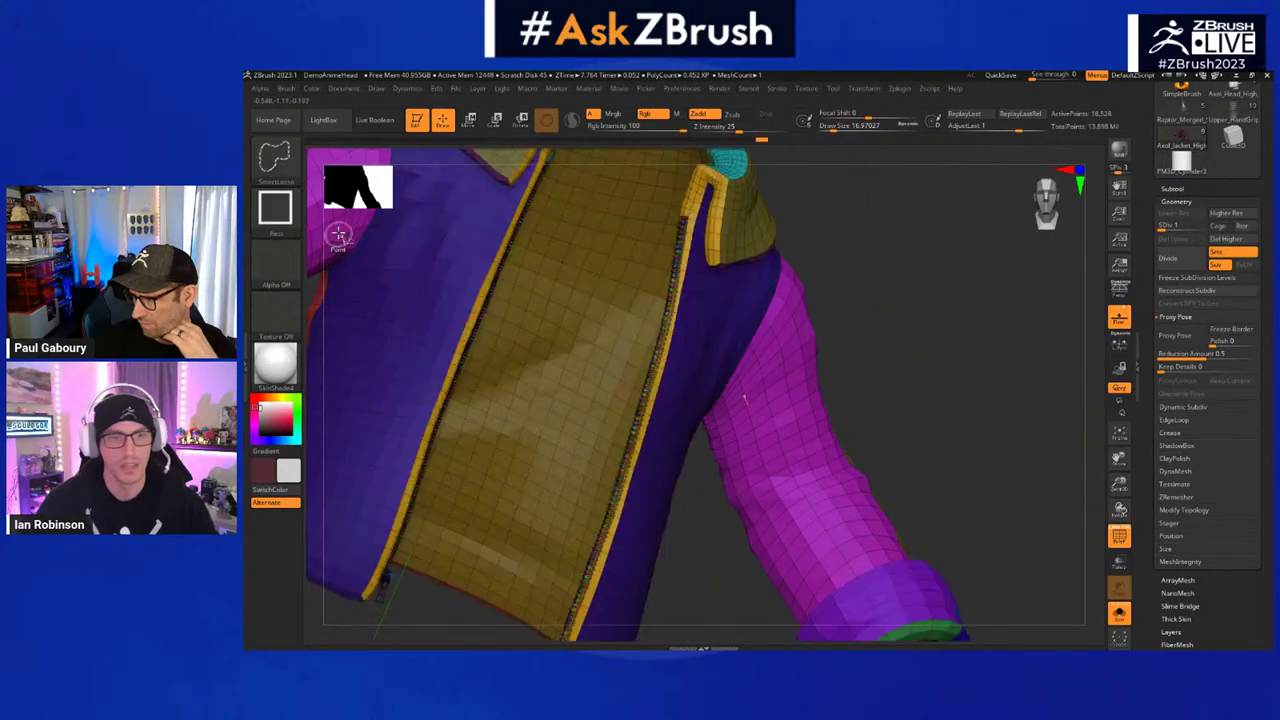
{"action": "right_click_drag", "start_coordinate": [711, 374], "coordinate": [760, 377]}
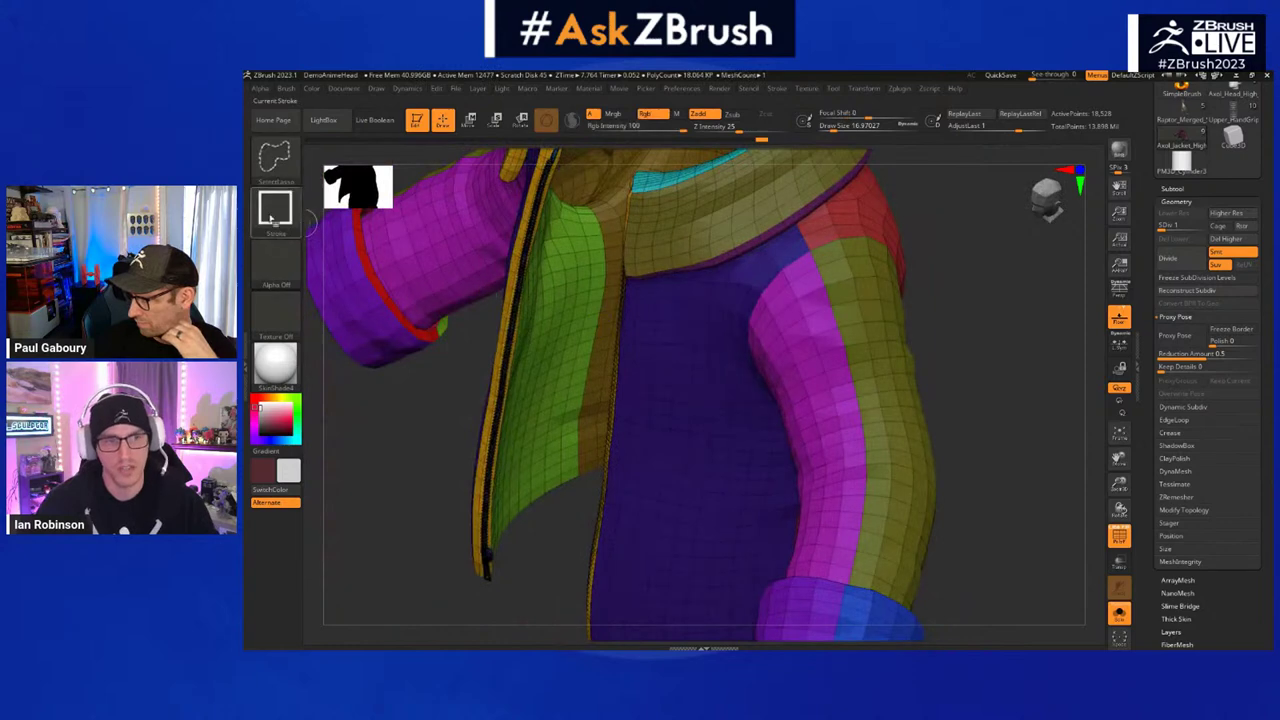
- Set the SelectLasso stroke back to Lasso and switch the selection brush to SelectRect
{"action": "left_click", "coordinate": [273, 214], "text": "ctrl+shift"}
{"action": "left_click", "coordinate": [494, 220], "text": "ctrl+shift"}
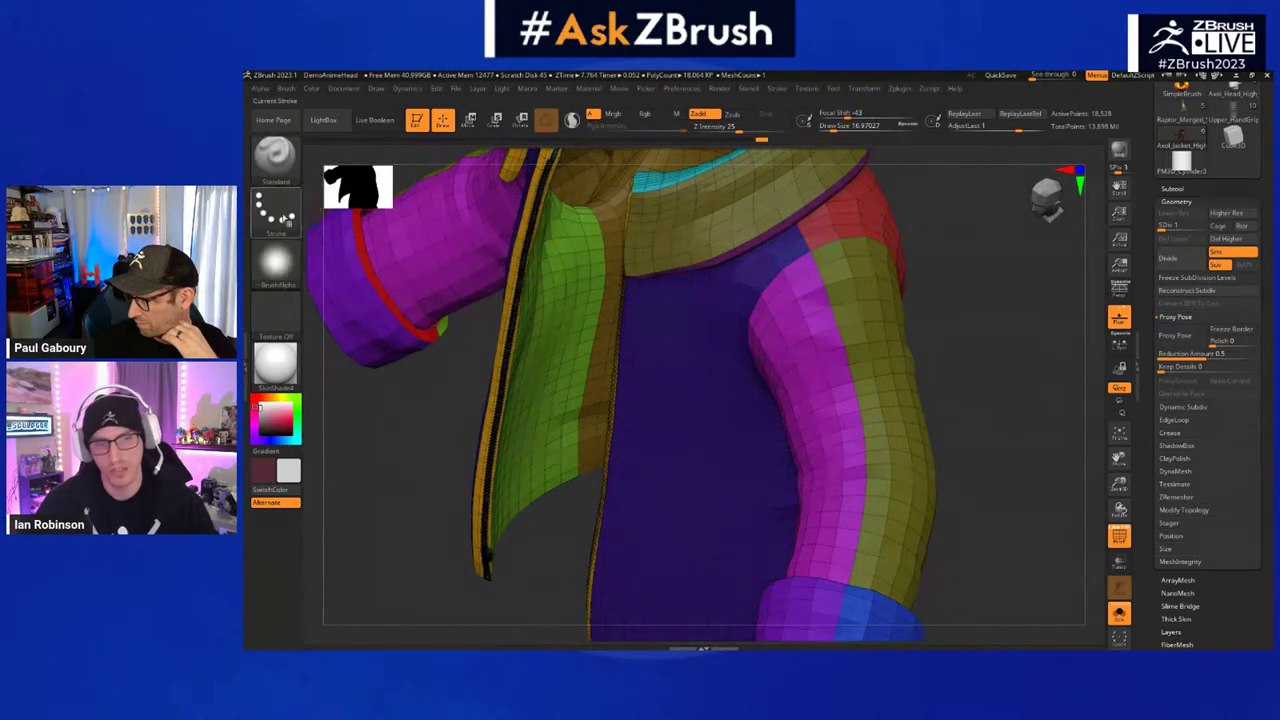
{"action": "key", "text": "ctrl+shift"}
{"action": "left_click", "coordinate": [285, 172], "text": "ctrl+shift"}
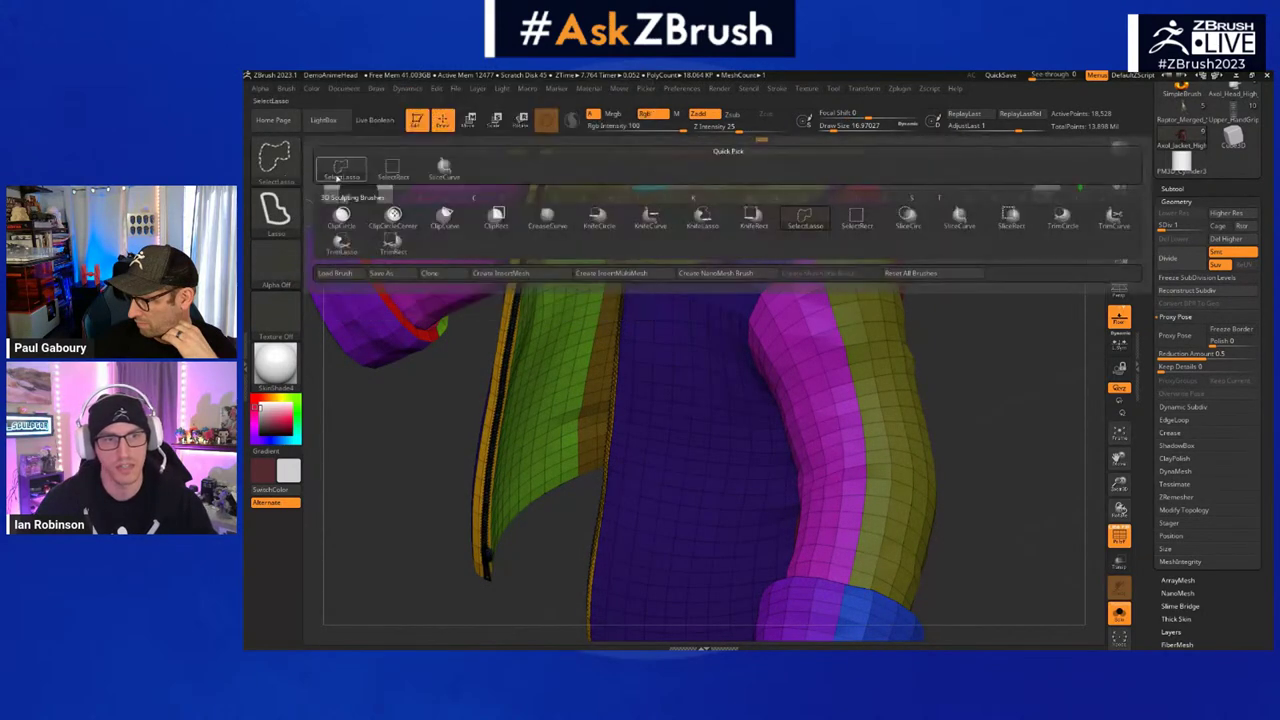
{"action": "left_click", "coordinate": [392, 172], "text": "ctrl+shift"}
- Isolate the sleeve polygroups with SelectRect, switch to showing the rest of the jacket, and undo the visibility changes
{"action": "key", "text": "ctrl+shift"}
{"action": "left_click", "coordinate": [848, 368], "text": "ctrl+shift"}
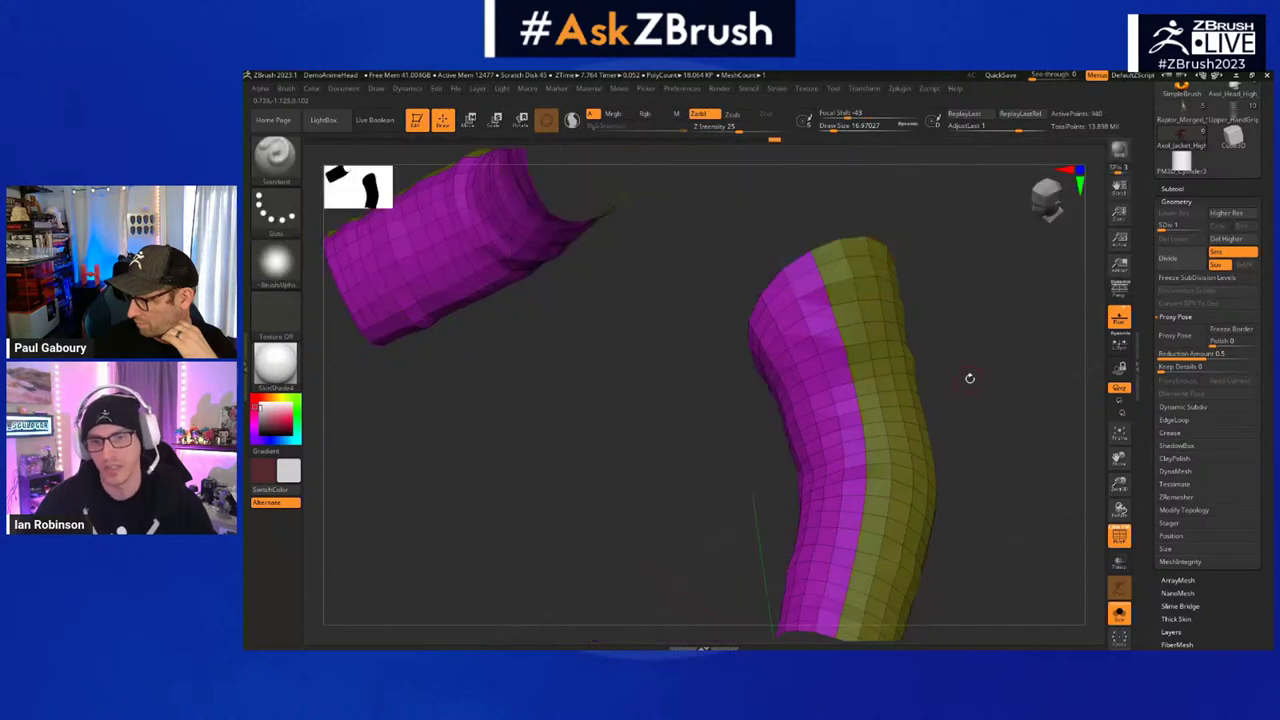
{"action": "left_click_drag", "start_coordinate": [969, 377], "coordinate": [937, 415], "text": "shift"}
{"action": "left_click", "coordinate": [707, 366], "text": "ctrl+shift"}
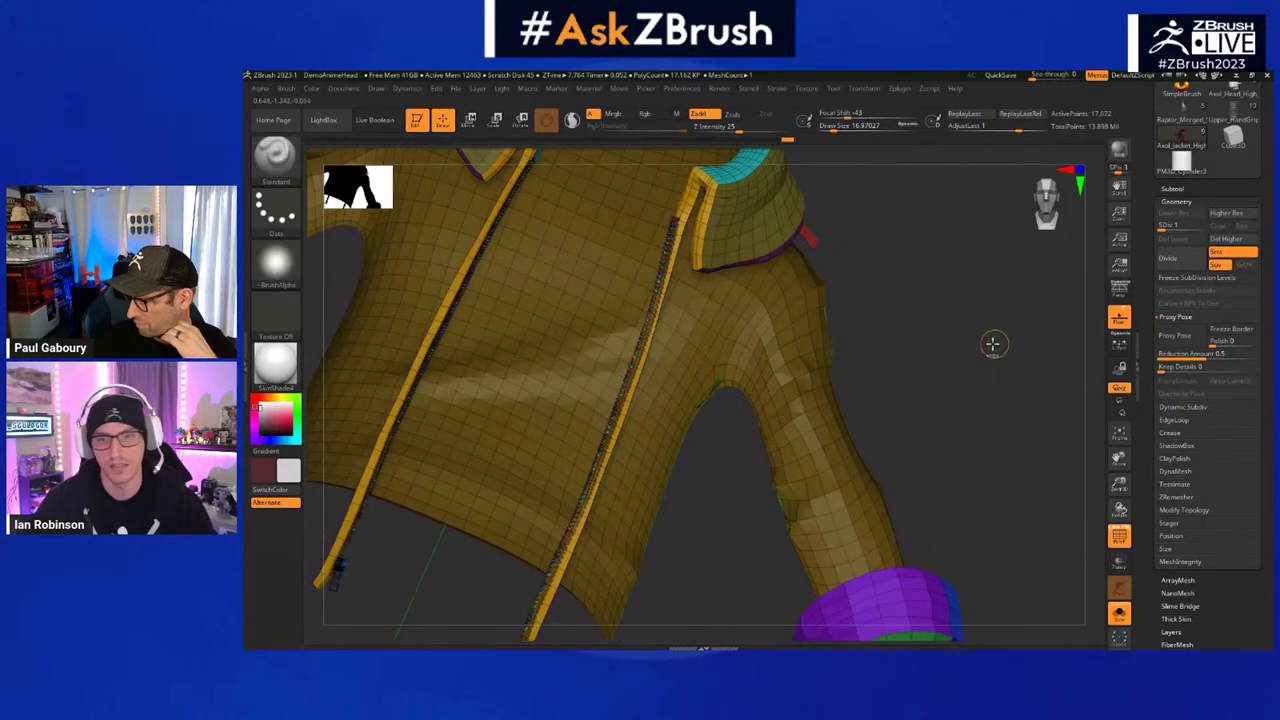
{"action": "key", "text": "ctrl+z"}
{"action": "key", "text": "ctrl+z"}
{"action": "key", "text": "ctrl+z"}
{"action": "right_click_drag", "start_coordinate": [939, 398], "coordinate": [789, 446], "text": "ctrl"}
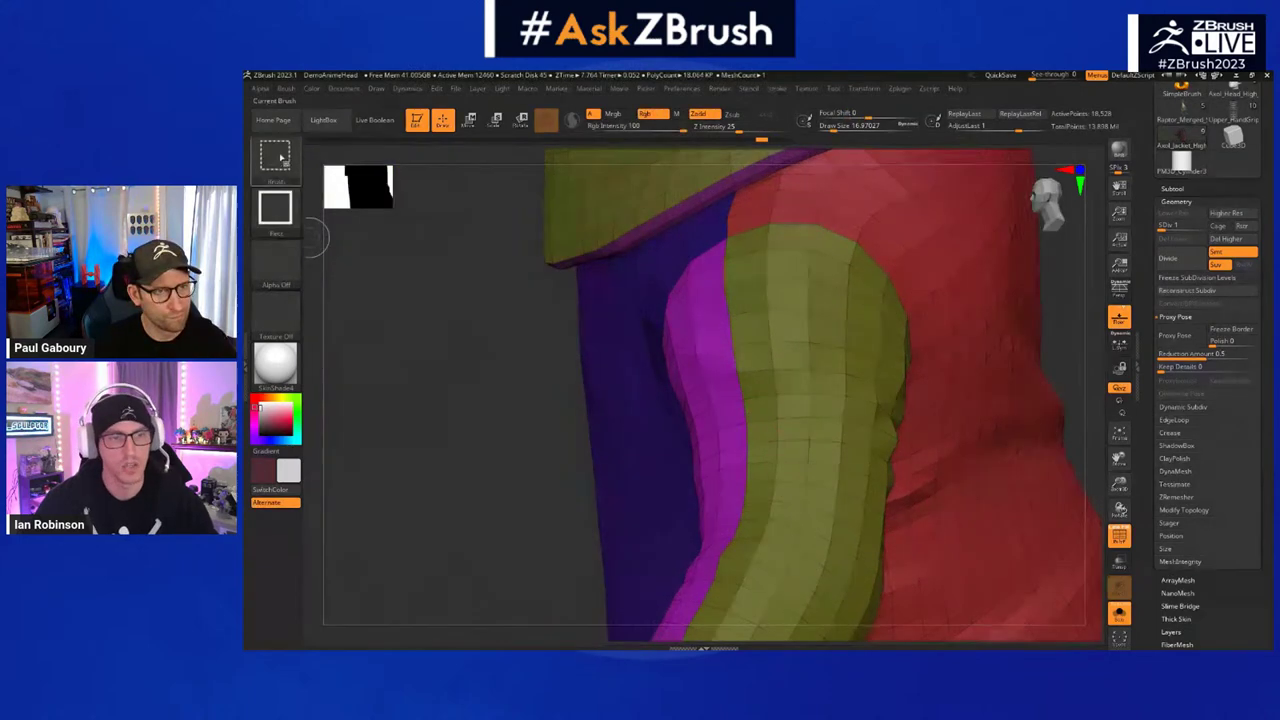
- Switch back to SelectLasso with its Lasso stroke and hide one edge loop around the upper sleeve
{"action": "left_click", "coordinate": [280, 160], "text": "ctrl+shift"}
{"action": "left_click", "coordinate": [354, 170], "text": "ctrl+shift"}
{"action": "left_click", "coordinate": [292, 224], "text": "ctrl+shift"}
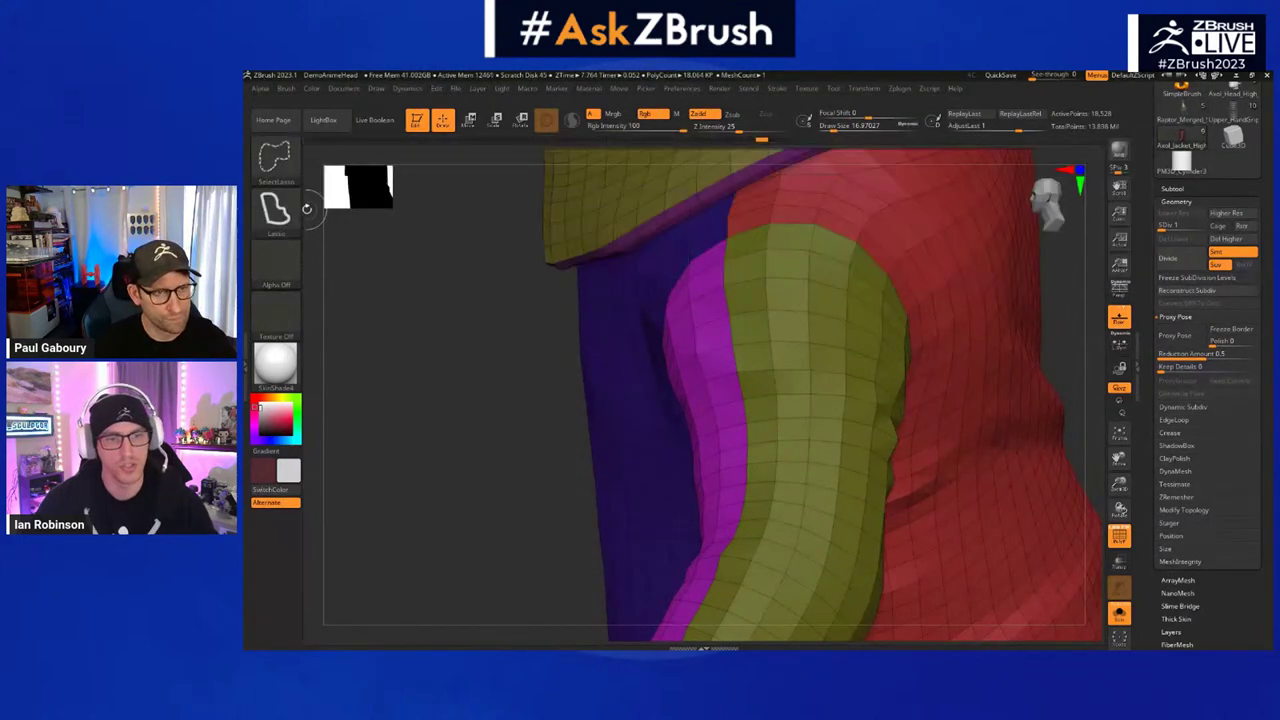
{"action": "left_click", "coordinate": [275, 208]}
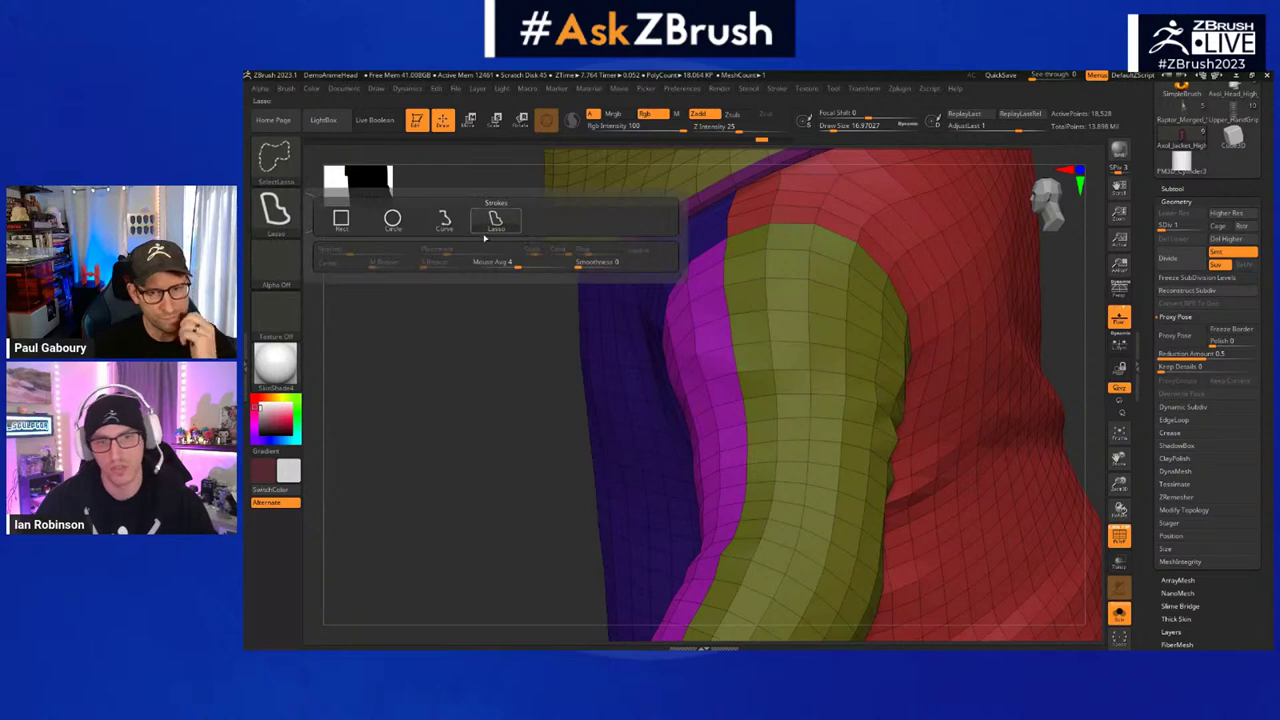
{"action": "left_click", "coordinate": [772, 364], "text": "ctrl+shift"}
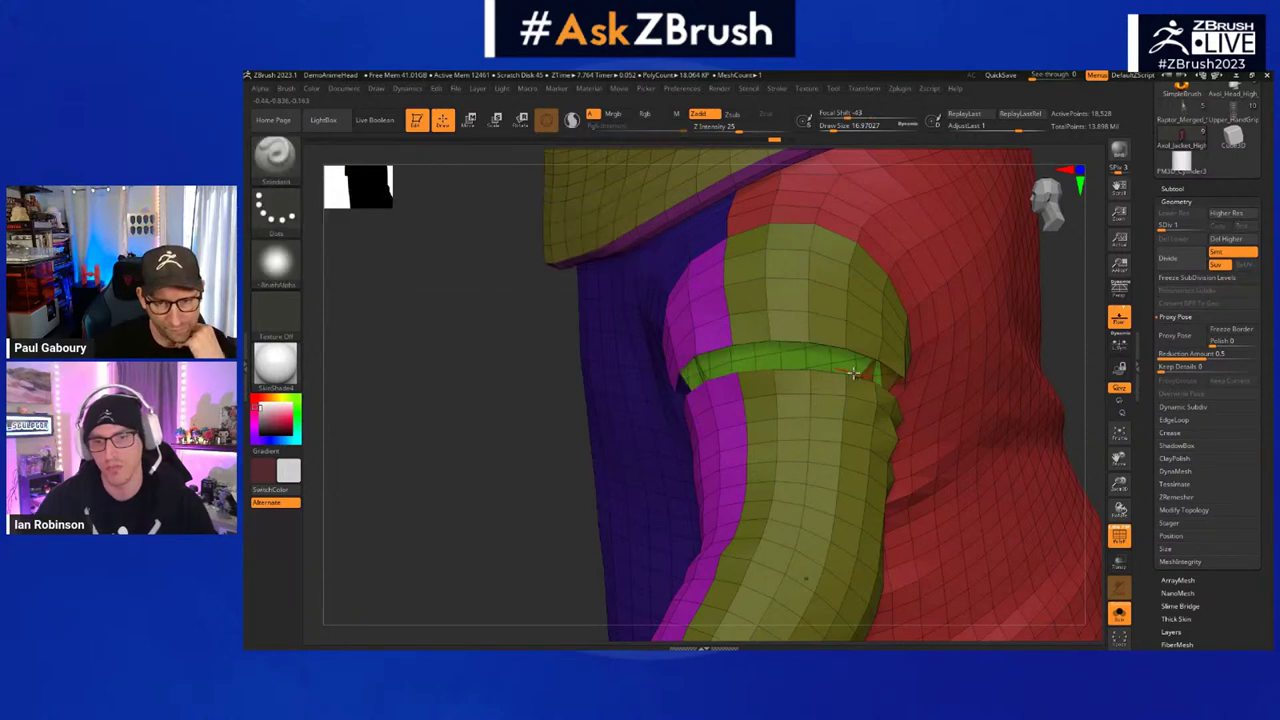
- Restore the hidden sleeve loop, bring the whole jacket into view, and raise it to subdivision level 5
{"action": "right_click_drag", "start_coordinate": [857, 371], "coordinate": [766, 391]}
{"action": "right_click_drag", "start_coordinate": [485, 396], "coordinate": [882, 374]}
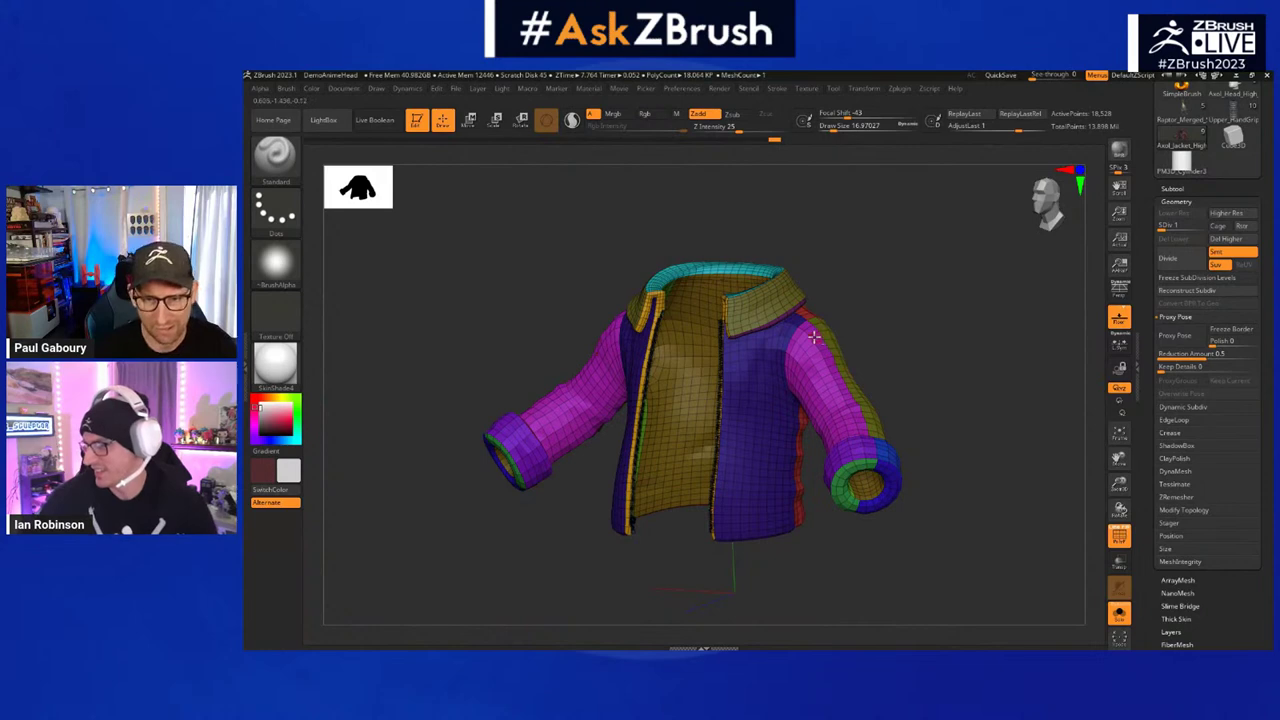
{"action": "right_click_drag", "start_coordinate": [814, 337], "coordinate": [821, 383], "text": "ctrl"}
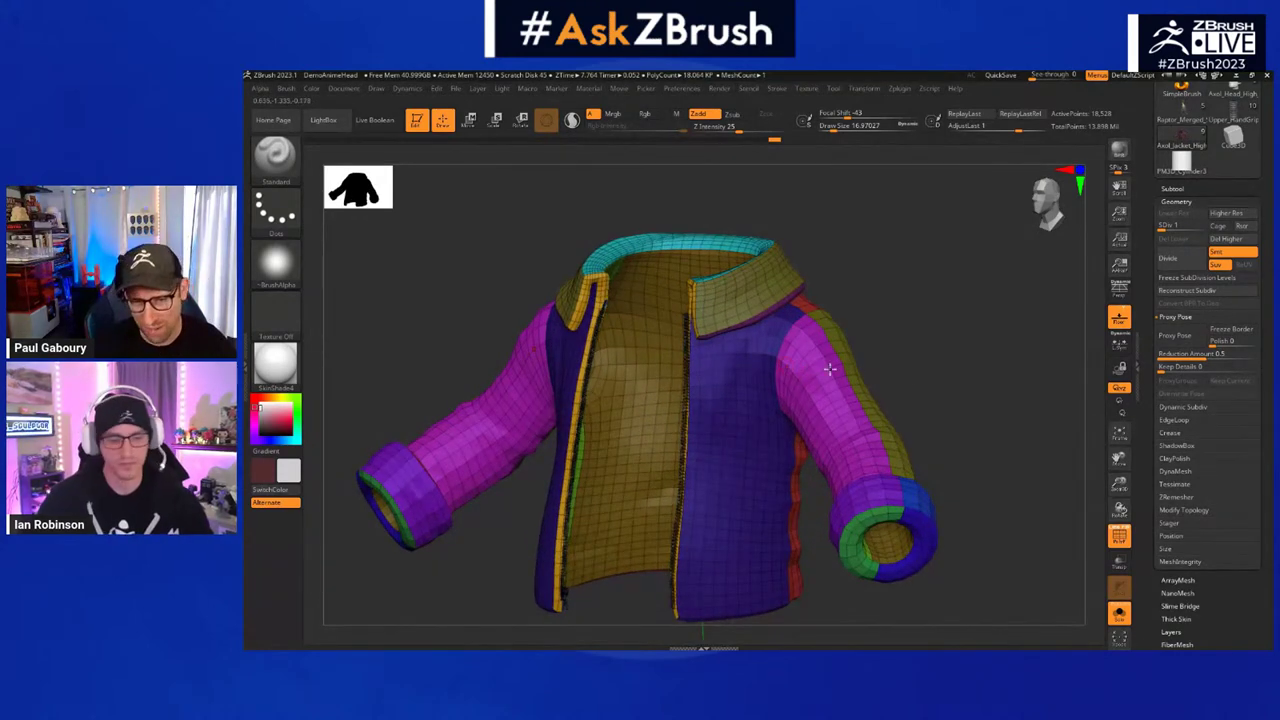
{"action": "left_click", "coordinate": [1200, 227]}
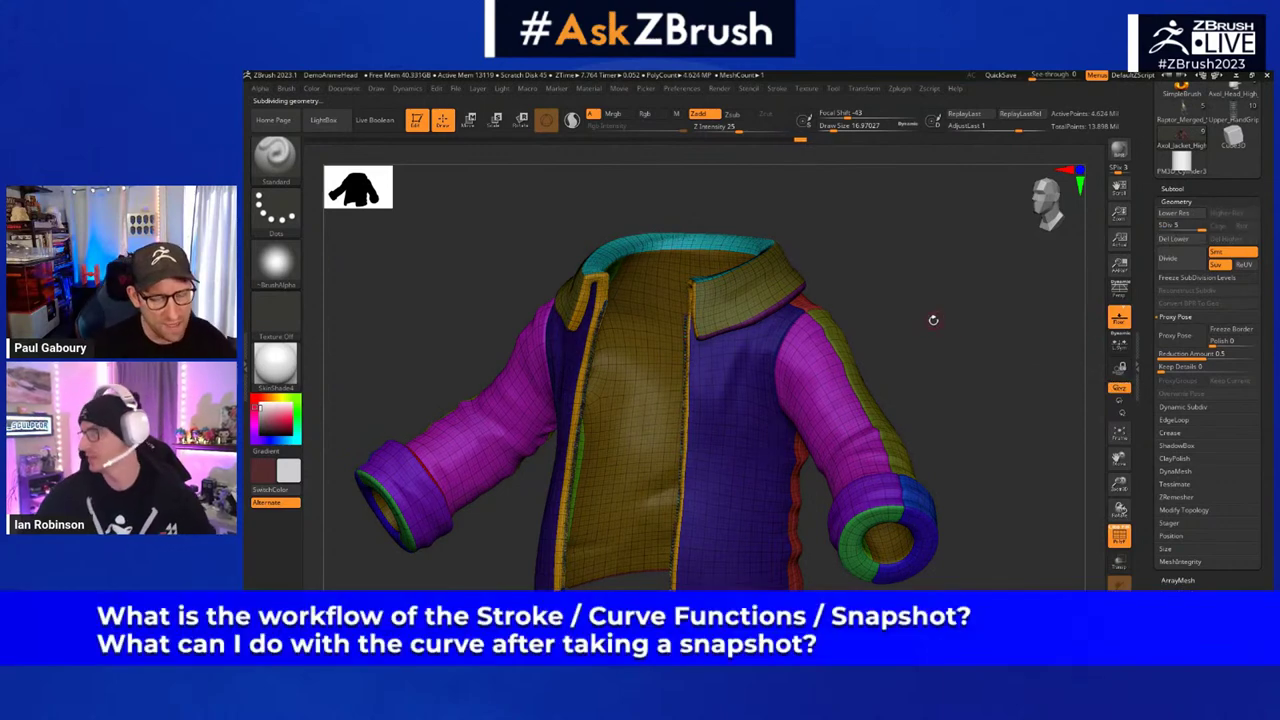
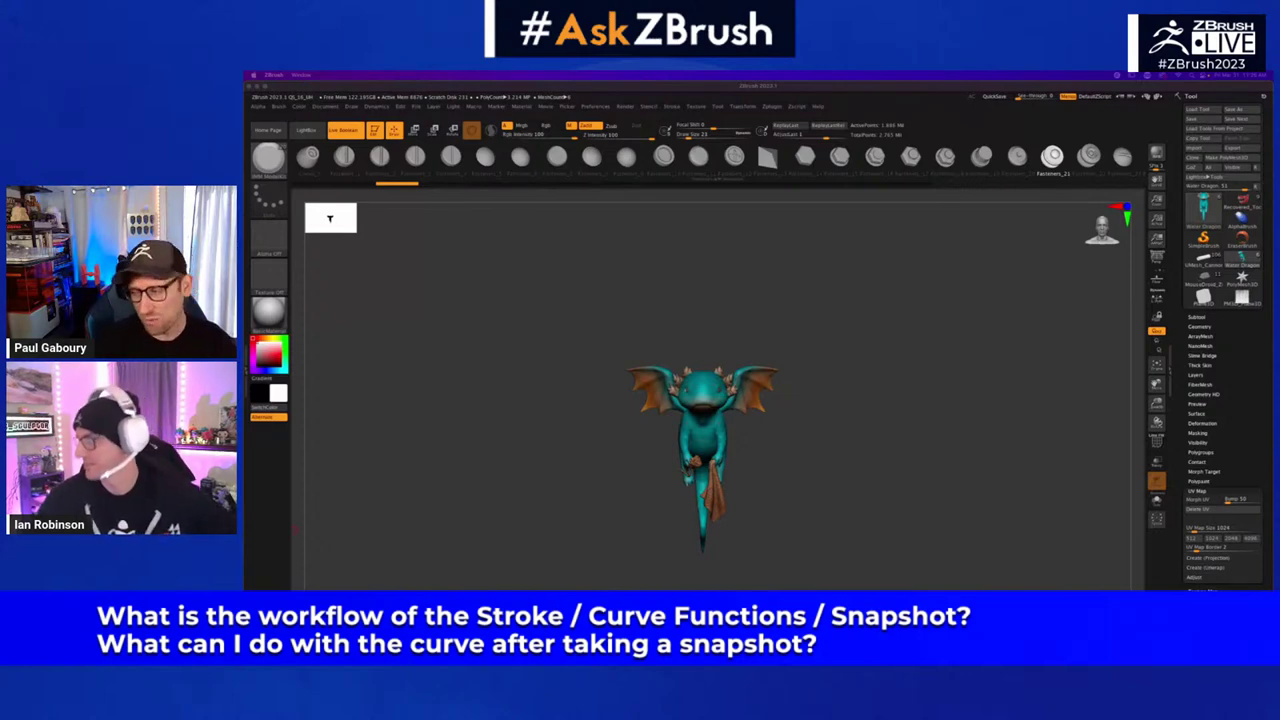
- Hide the Wings subtool of the Water Dragon and turn the body to face the side
{"action": "mouse_move", "coordinate": [837, 506]}
{"action": "left_mouse_down"}
{"action": "mouse_move", "coordinate": [823, 491]}
{"action": "mouse_move", "coordinate": [823, 509]}
{"action": "left_mouse_up"}
{"action": "right_click_drag", "start_coordinate": [823, 509], "coordinate": [780, 469], "text": "alt"}
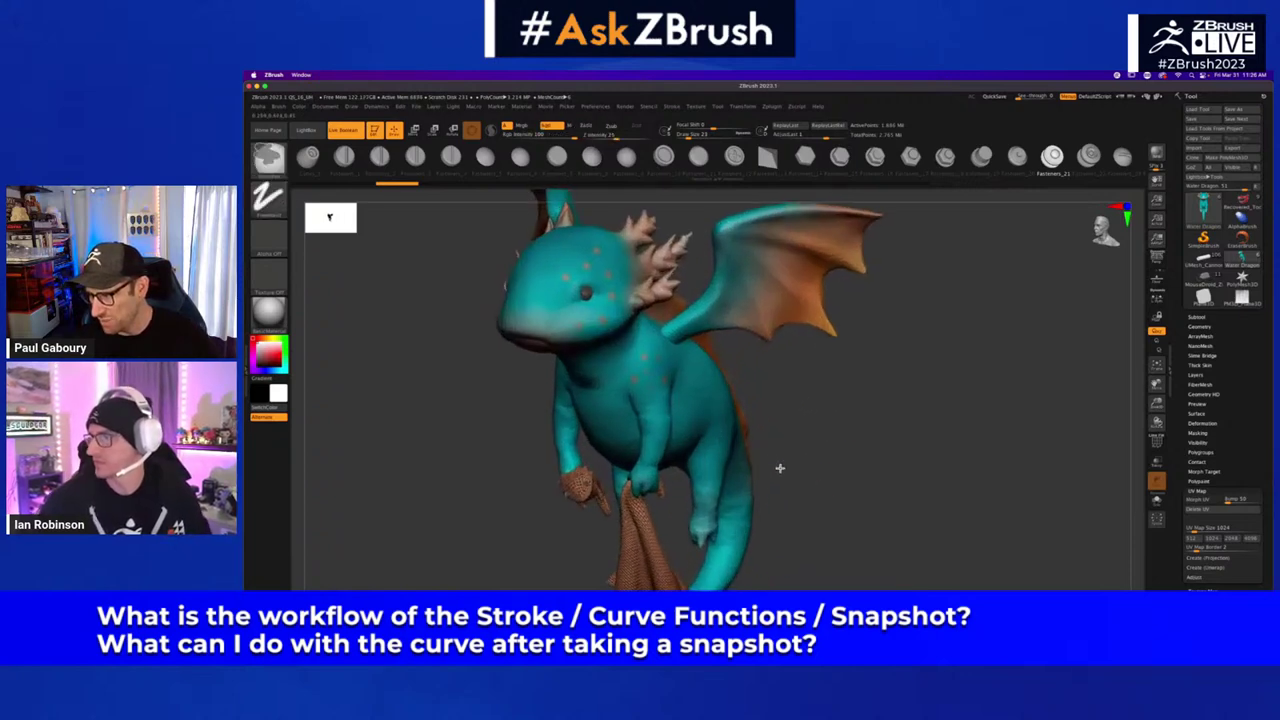
{"action": "left_click_drag", "start_coordinate": [819, 471], "coordinate": [818, 490]}
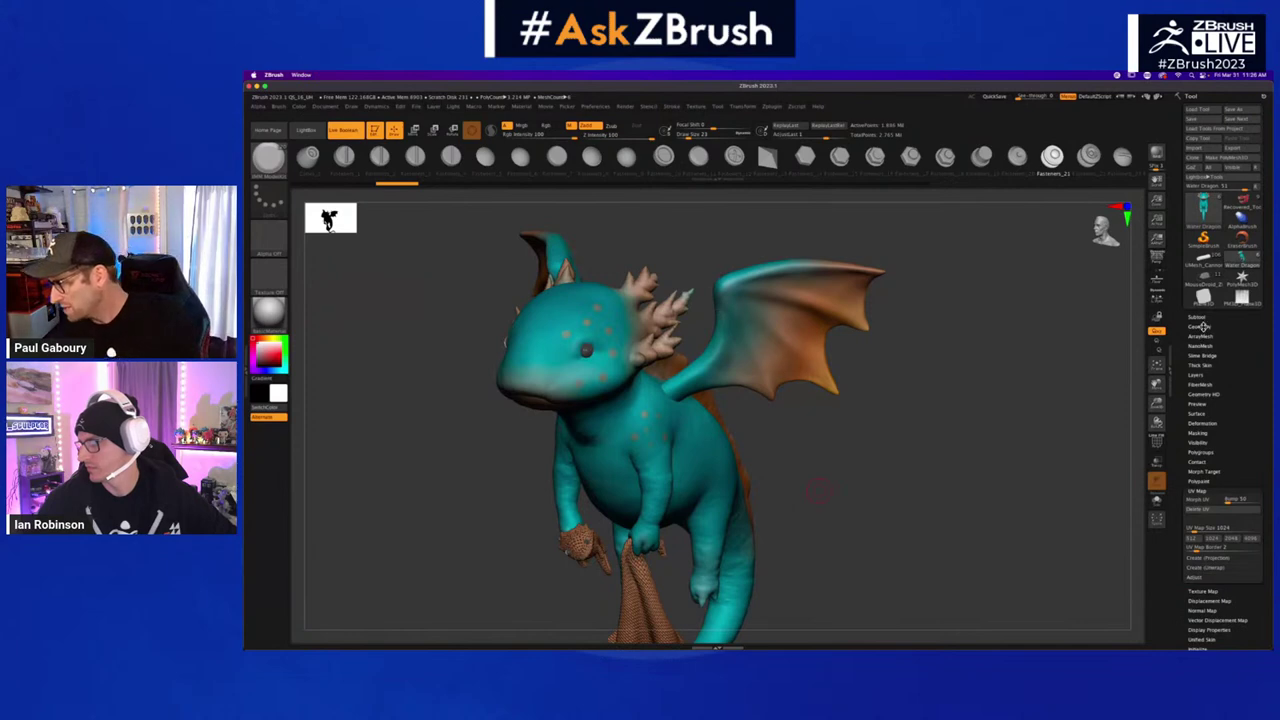
{"action": "left_click", "coordinate": [1200, 320]}
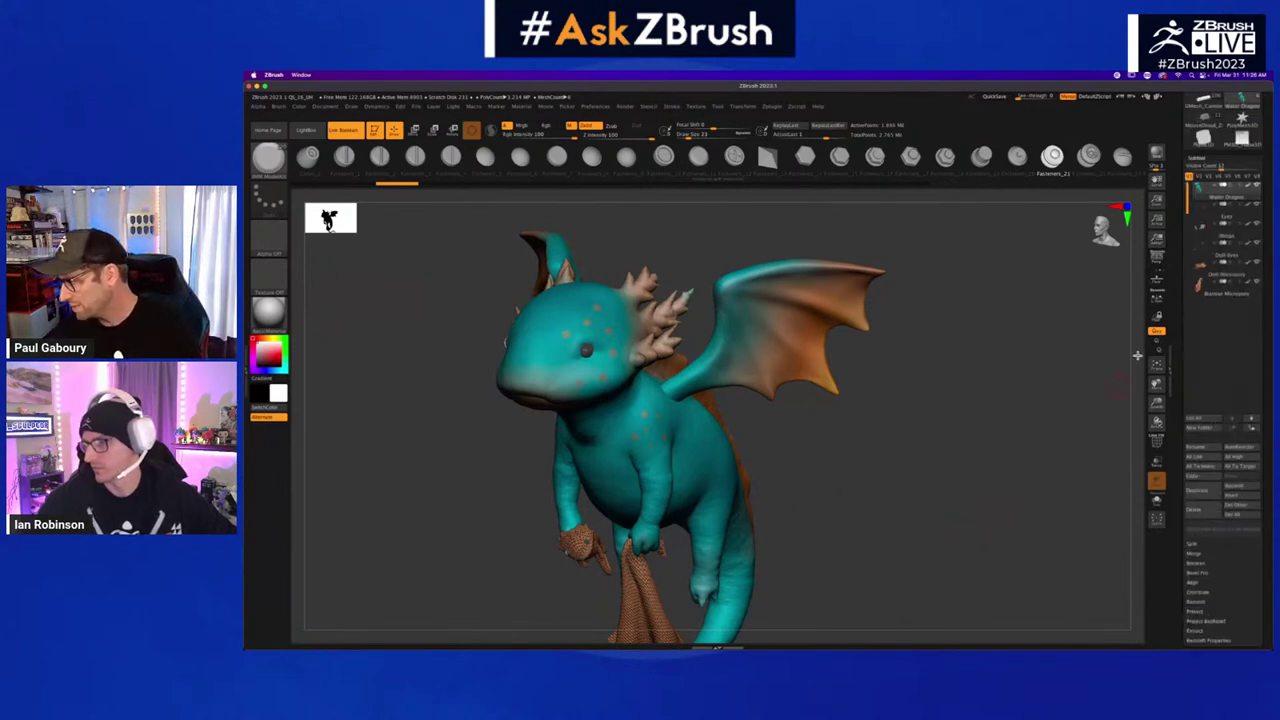
{"action": "mouse_move", "coordinate": [1203, 235]}
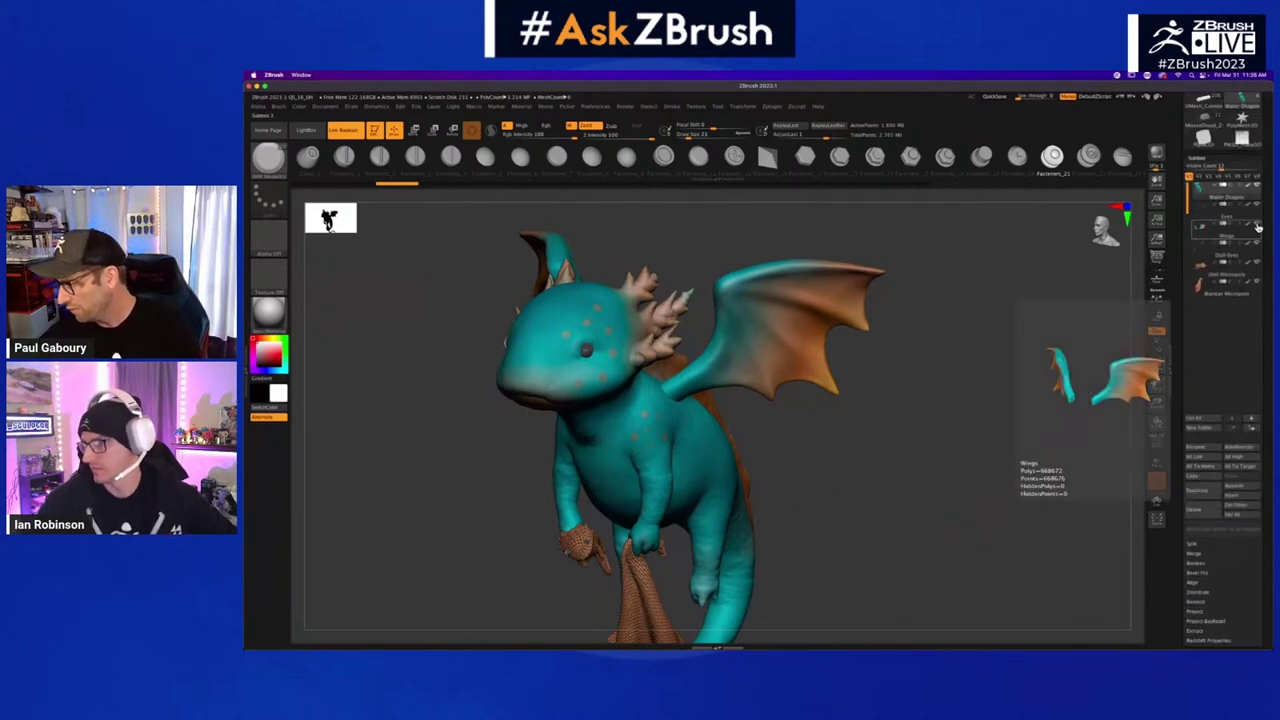
{"action": "left_click", "coordinate": [1258, 228]}
{"action": "left_click_drag", "start_coordinate": [951, 409], "coordinate": [897, 448]}
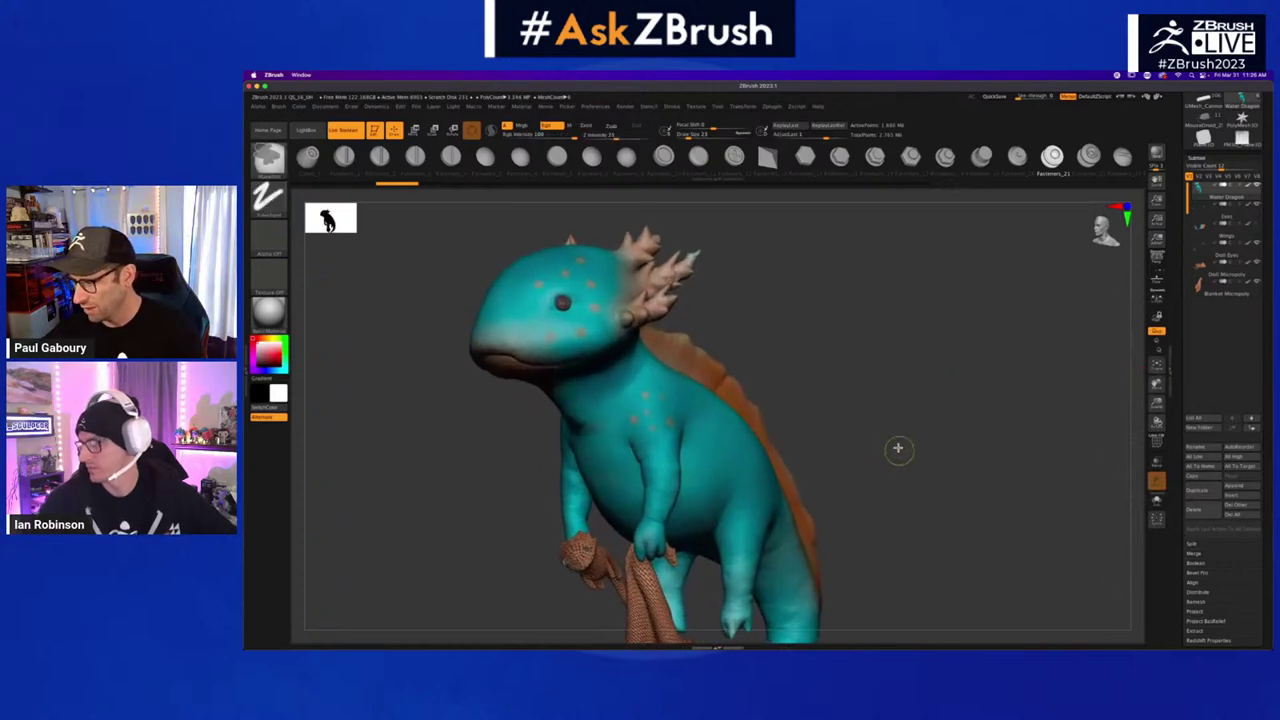
- Choose the CurveTriFill brush and draw a closed wing outline starting and ending at the dragon's shoulder
{"action": "key", "text": "shift"}
{"action": "key", "text": "b"}
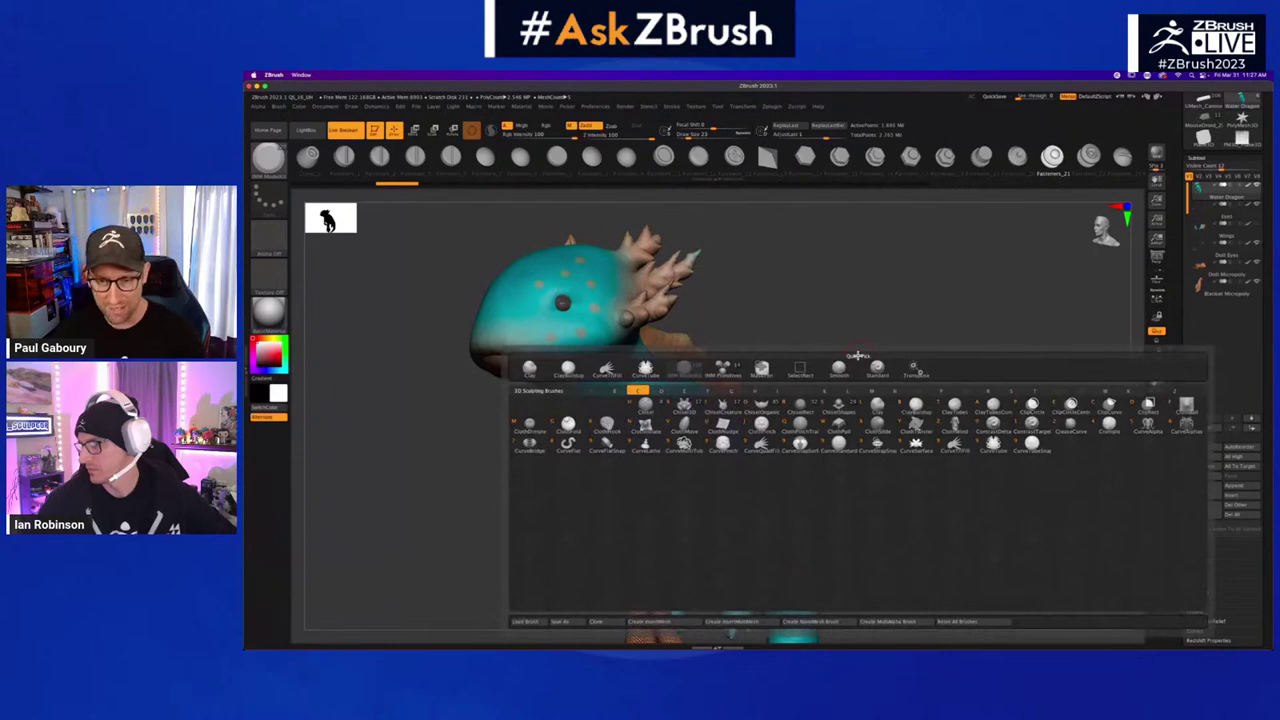
{"action": "left_click", "coordinate": [958, 450]}
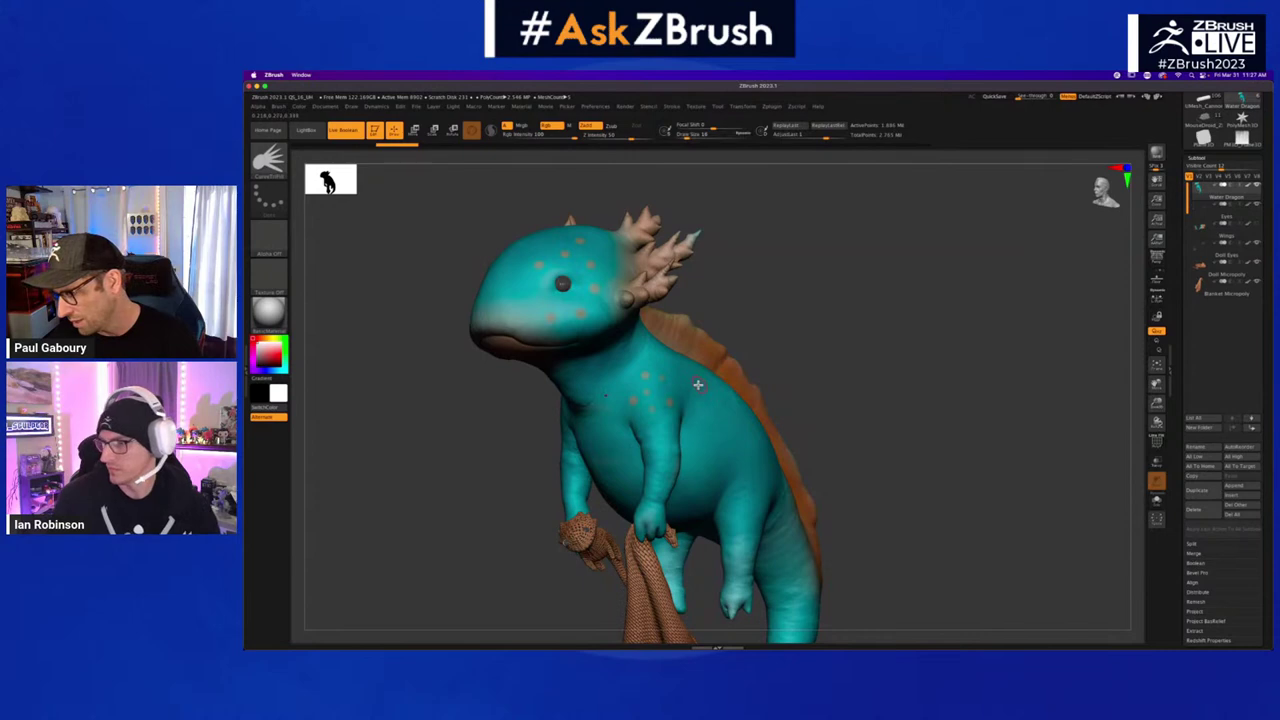
{"action": "mouse_move", "coordinate": [697, 386]}
{"action": "left_mouse_down"}
{"action": "mouse_move", "coordinate": [729, 280]}
{"action": "mouse_move", "coordinate": [729, 209]}
{"action": "mouse_move", "coordinate": [918, 218]}
{"action": "mouse_move", "coordinate": [977, 201]}
{"action": "mouse_move", "coordinate": [957, 320]}
{"action": "mouse_move", "coordinate": [794, 306]}
{"action": "mouse_move", "coordinate": [774, 347]}
{"action": "left_mouse_up"}
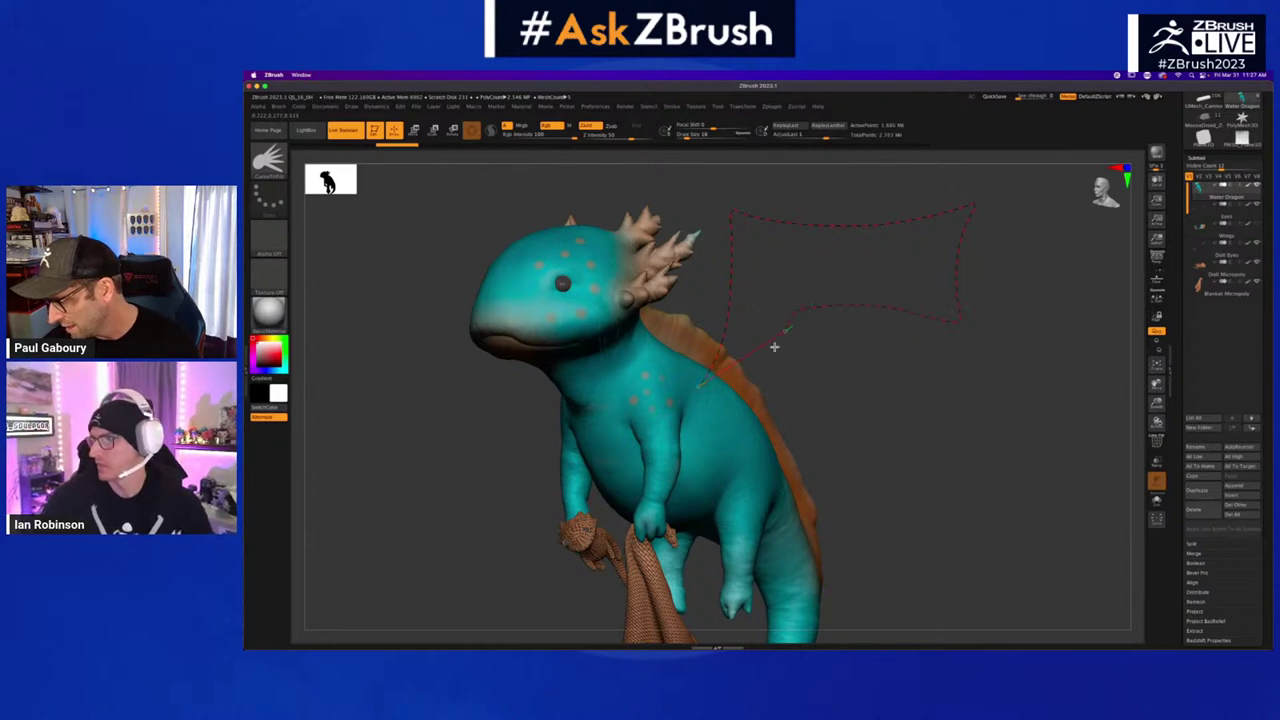
{"action": "left_click_drag", "start_coordinate": [693, 412], "coordinate": [697, 402]}
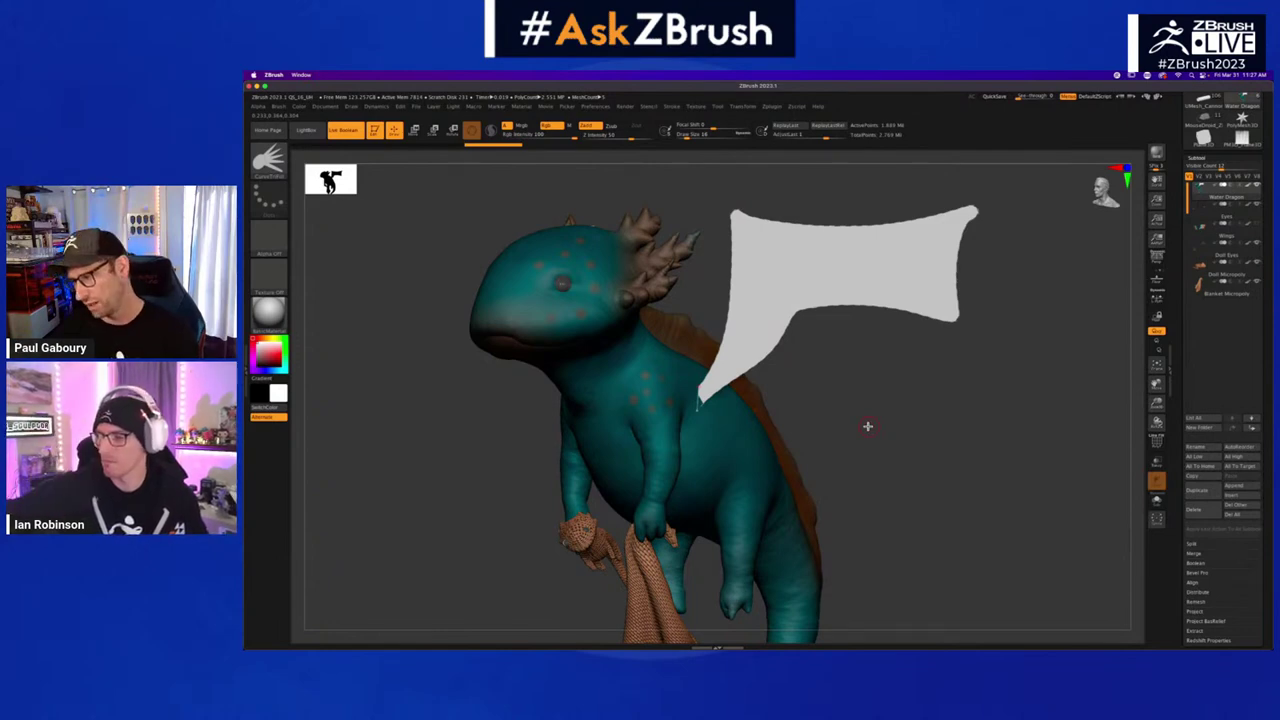
{"action": "mouse_move", "coordinate": [868, 426]}
{"action": "left_mouse_down"}
{"action": "mouse_move", "coordinate": [900, 426]}
{"action": "mouse_move", "coordinate": [860, 434]}
{"action": "mouse_move", "coordinate": [881, 422]}
{"action": "left_mouse_up"}
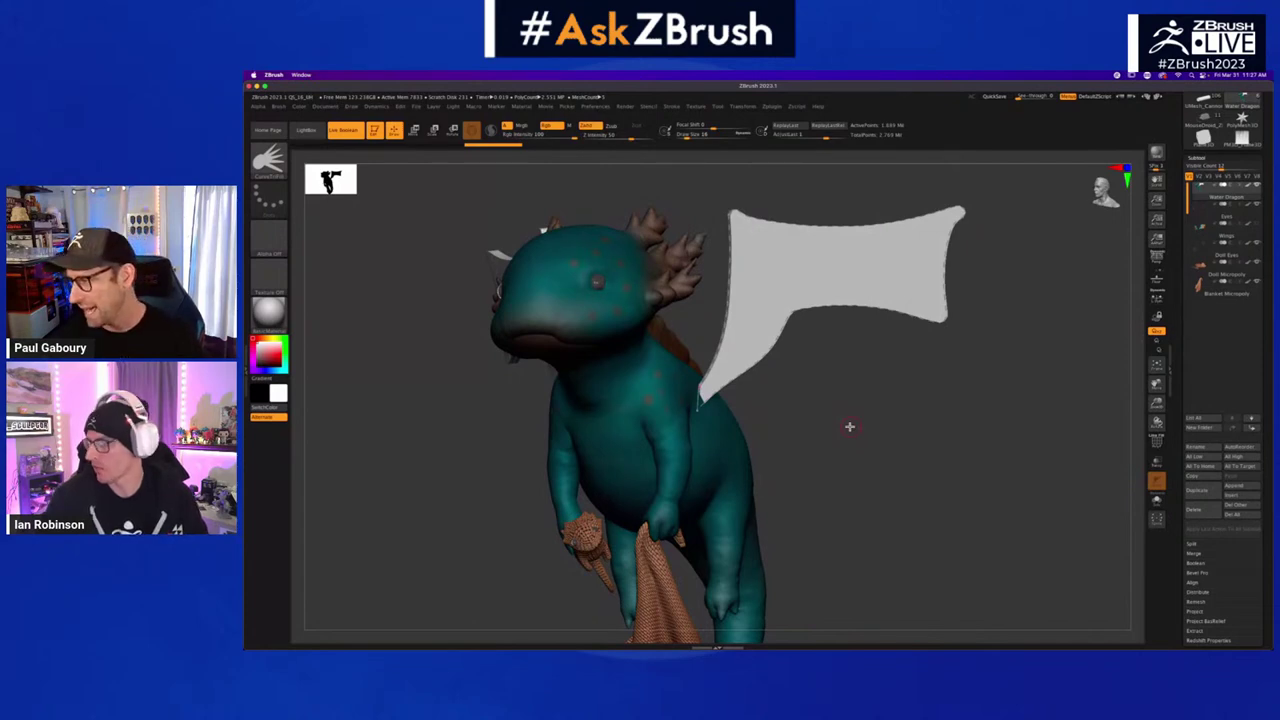
- Enlarge the draw size to about 71 and pull the wing curve's upper corners and lower outer corner outward
{"action": "left_click", "coordinate": [672, 106]}
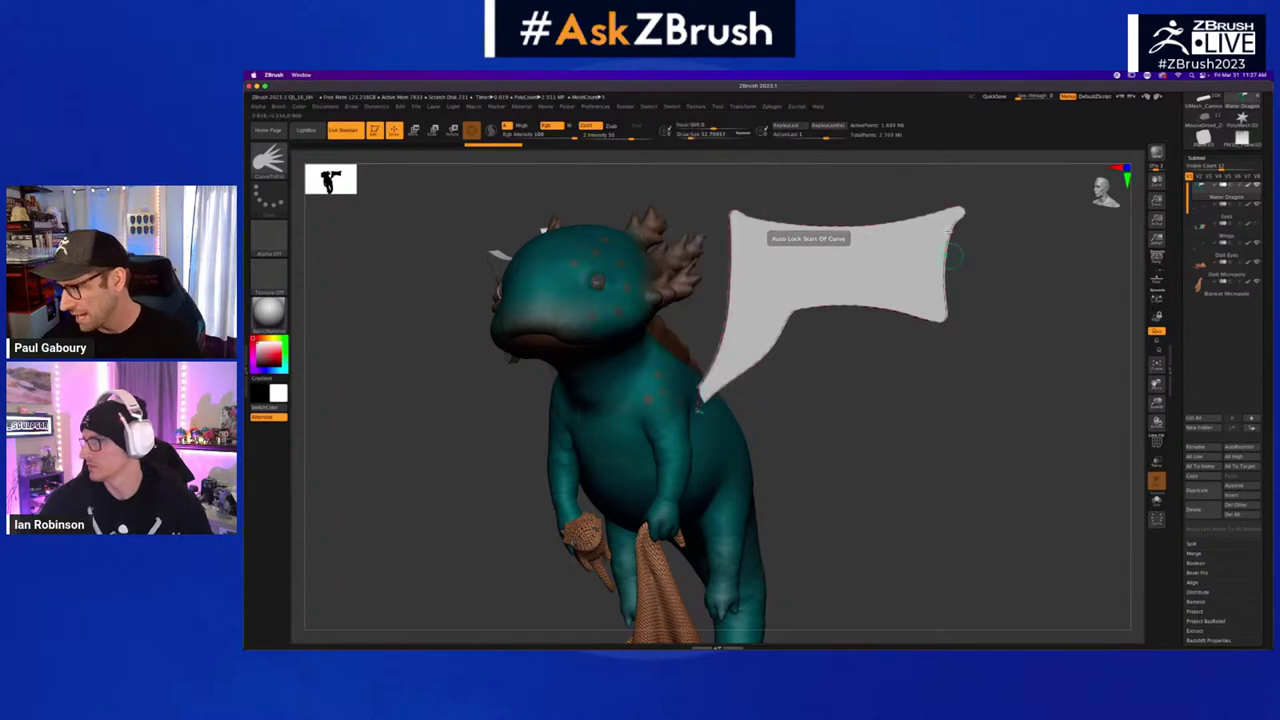
{"action": "key", "text": "s"}
{"action": "left_click_drag", "start_coordinate": [963, 211], "coordinate": [988, 191]}
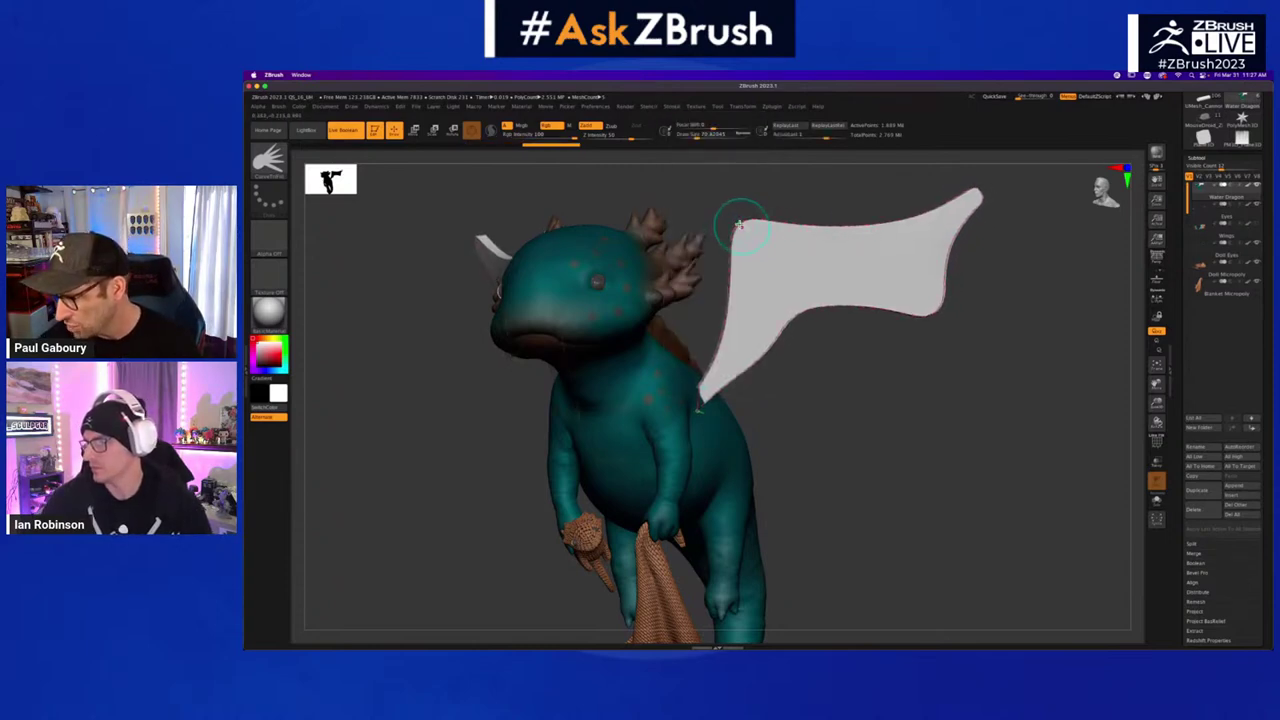
{"action": "left_click_drag", "start_coordinate": [738, 218], "coordinate": [704, 170]}
{"action": "left_click_drag", "start_coordinate": [921, 300], "coordinate": [1017, 283]}
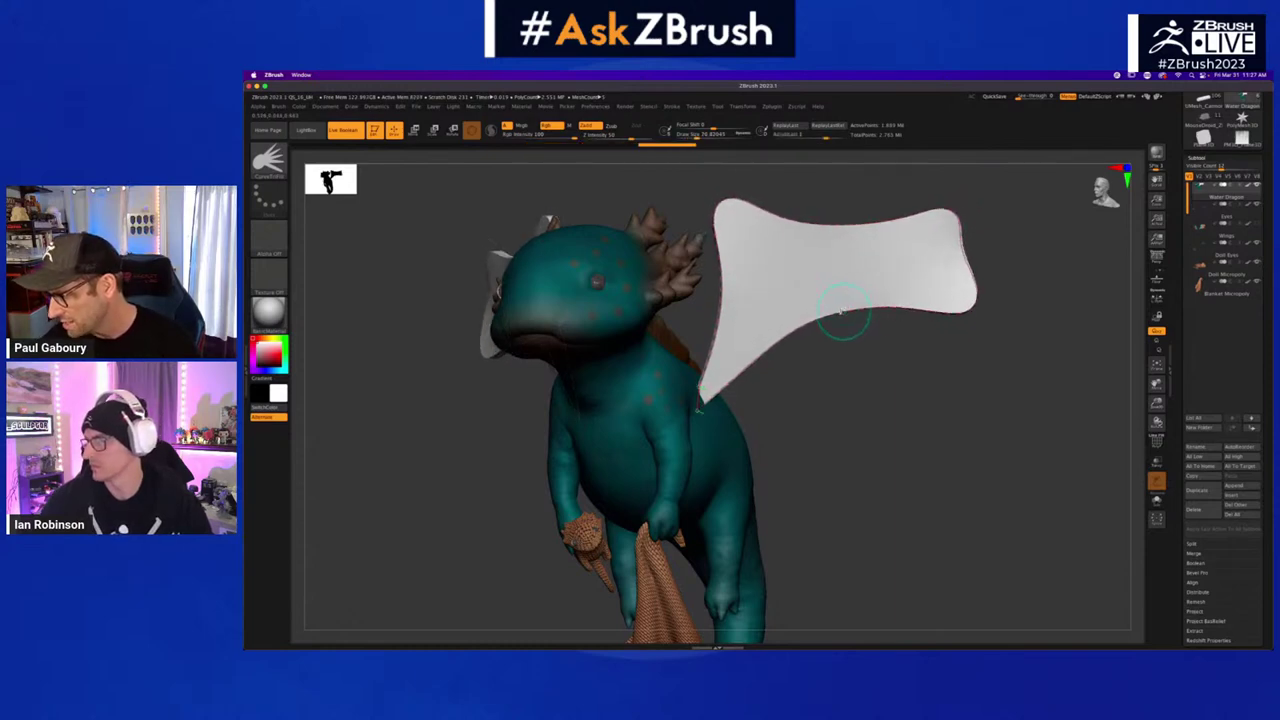
- Reshape the wing curve's lower edge, stretch its outer tip upward, and pull its inner upper corner toward the head
{"action": "left_click_drag", "start_coordinate": [848, 325], "coordinate": [814, 262]}
{"action": "left_click_drag", "start_coordinate": [784, 336], "coordinate": [749, 324]}
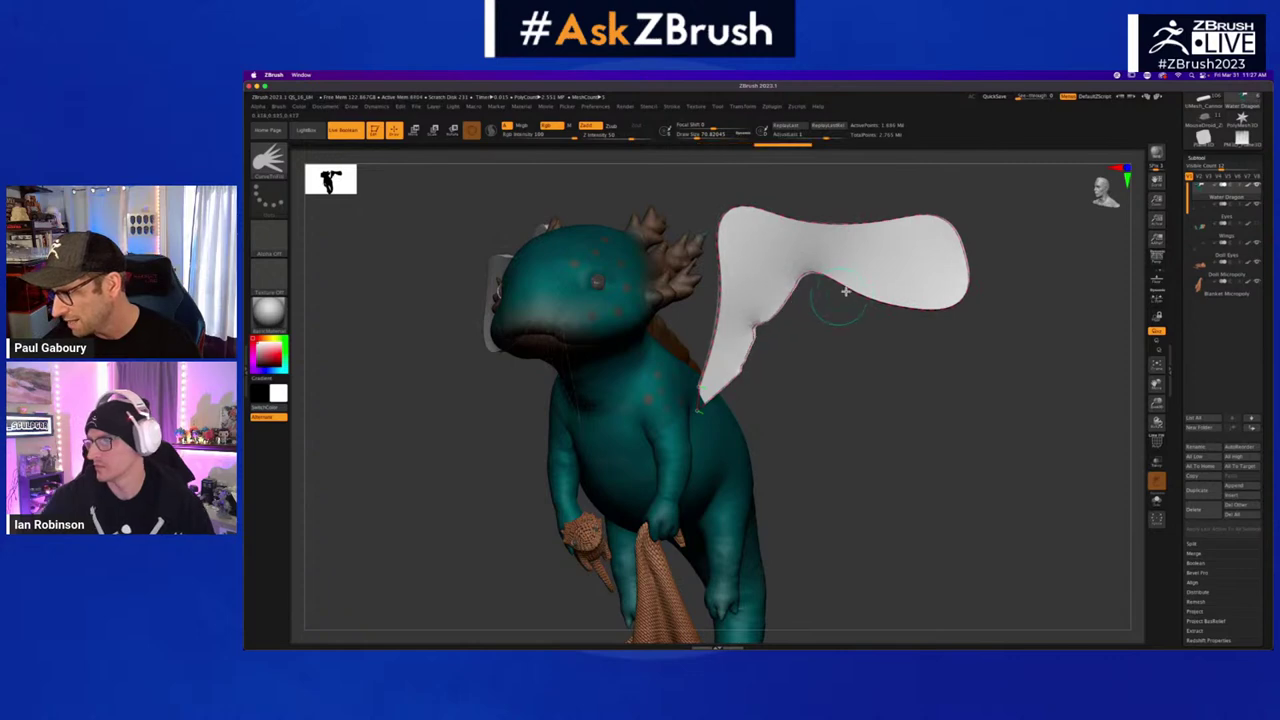
{"action": "left_click_drag", "start_coordinate": [843, 291], "coordinate": [895, 346]}
{"action": "mouse_move", "coordinate": [966, 249]}
{"action": "left_mouse_down"}
{"action": "mouse_move", "coordinate": [1057, 151]}
{"action": "mouse_move", "coordinate": [1052, 176]}
{"action": "left_mouse_up"}
{"action": "left_click_drag", "start_coordinate": [750, 238], "coordinate": [699, 227]}
- Reduce the draw size, sharpen the wing's outer tip, adjust its root at the shoulder, and push notches into the lower edge
{"action": "key", "text": "s"}
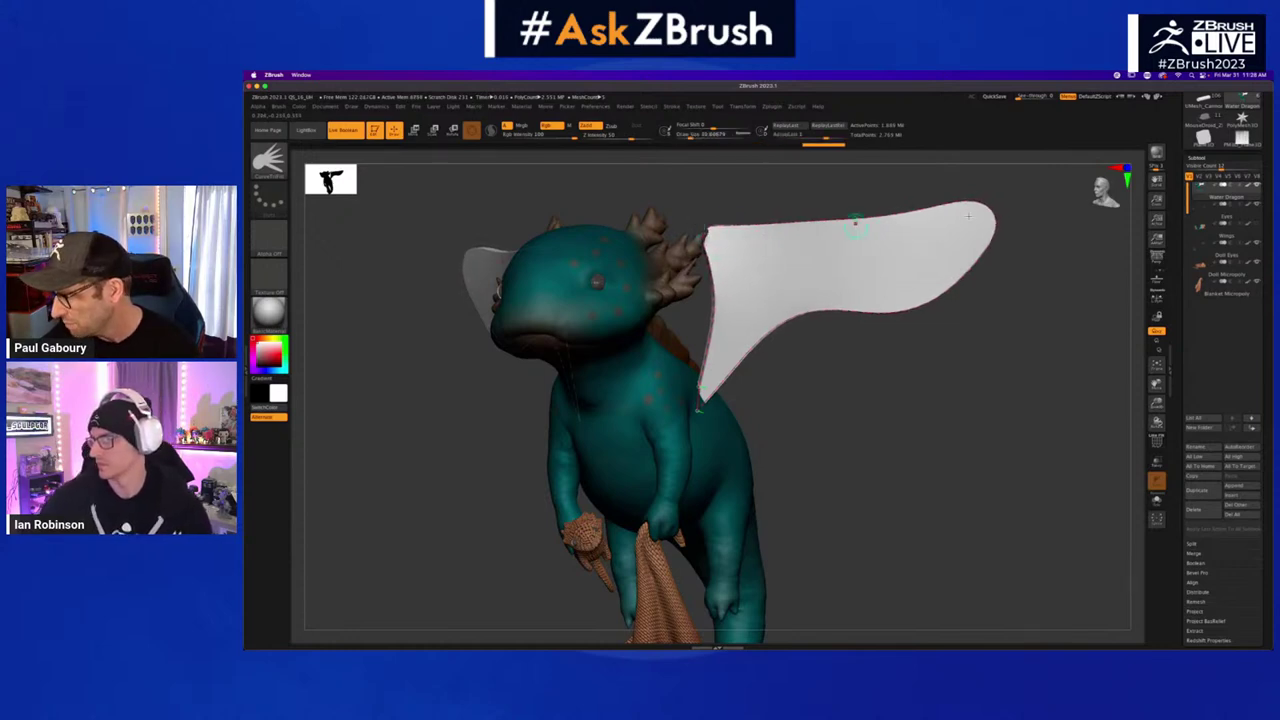
{"action": "left_click_drag", "start_coordinate": [986, 204], "coordinate": [1040, 149]}
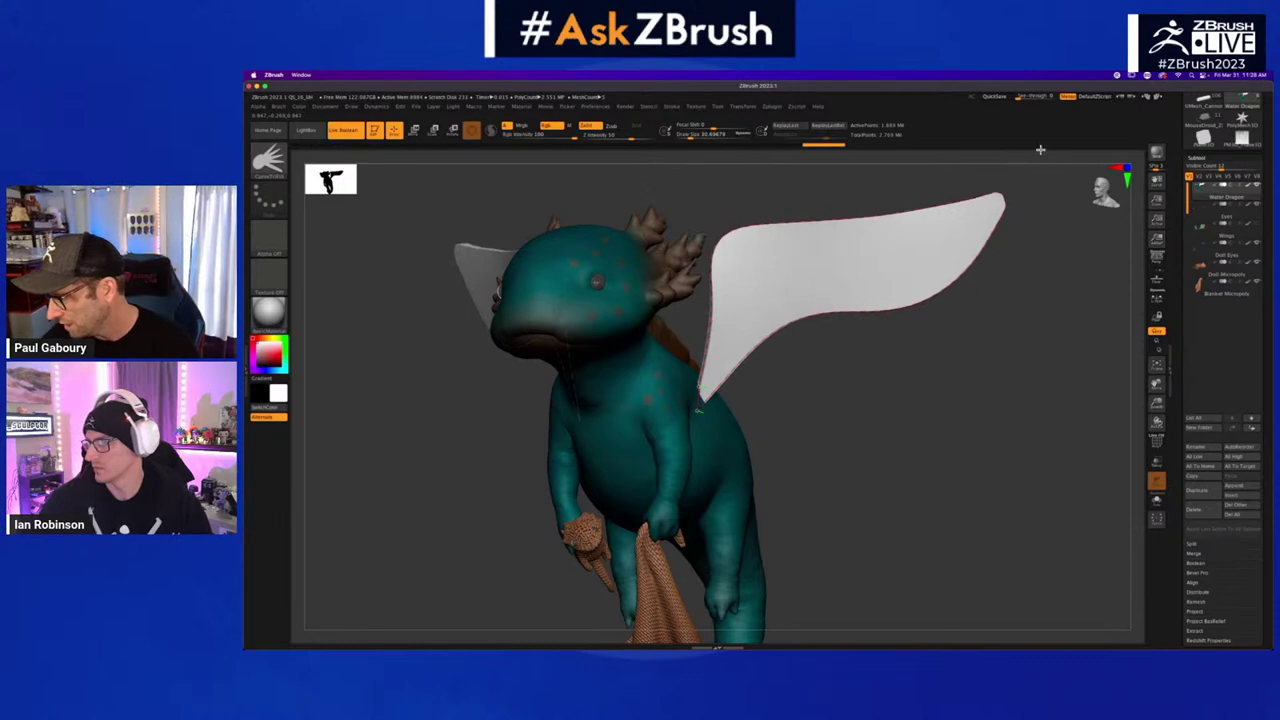
{"action": "left_click_drag", "start_coordinate": [697, 413], "coordinate": [682, 378]}
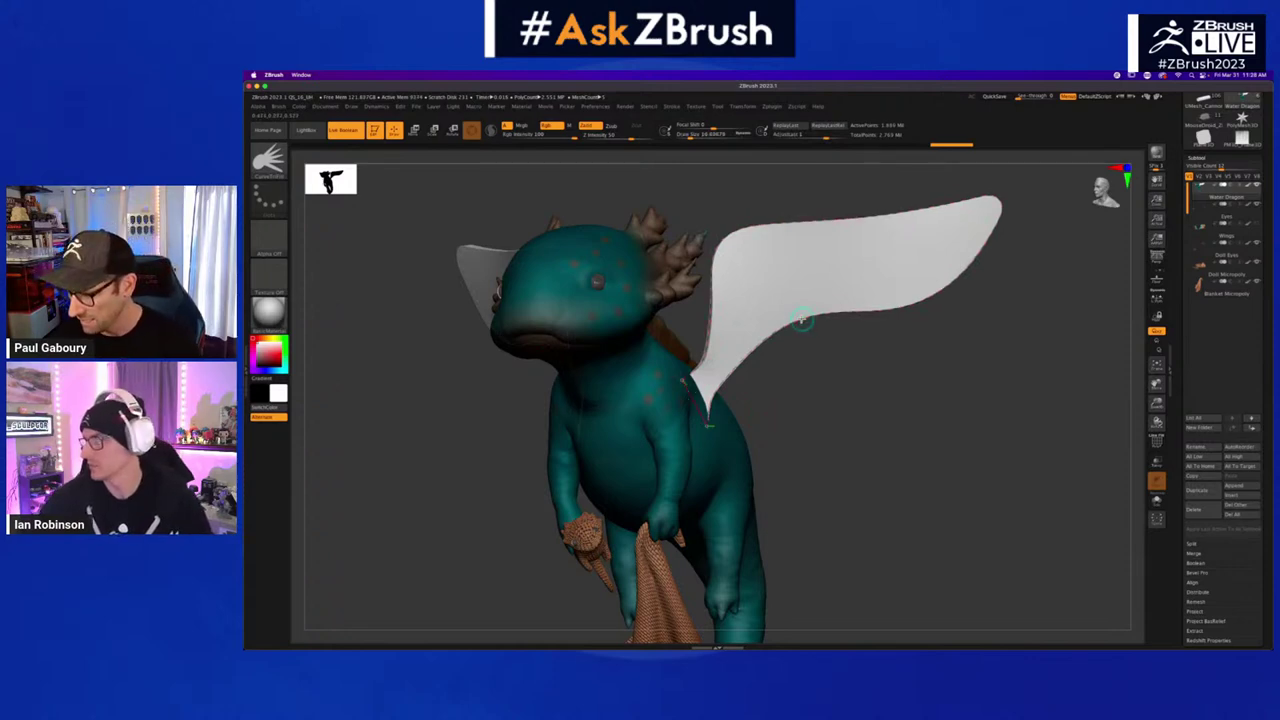
{"action": "left_click_drag", "start_coordinate": [803, 318], "coordinate": [797, 302]}
{"action": "left_click_drag", "start_coordinate": [877, 314], "coordinate": [878, 298]}
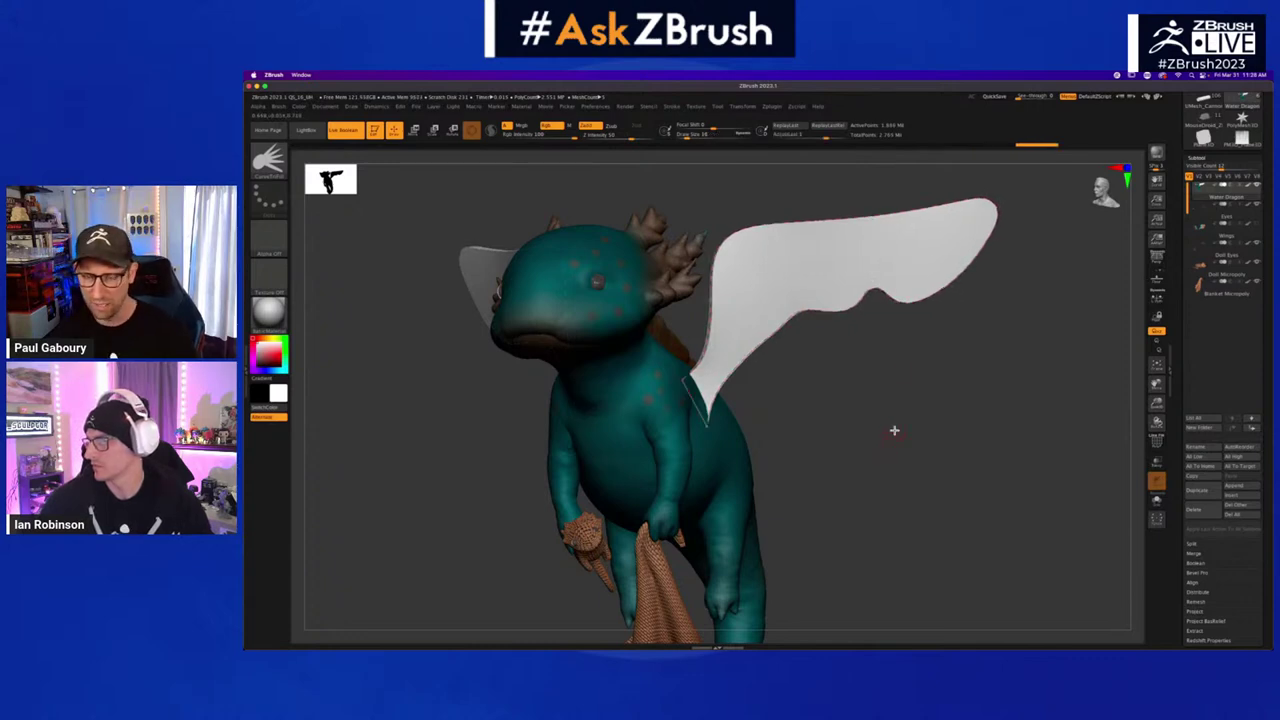
- Smooth the notches out of the wing's lower edge and pull its outer tip farther outward
{"action": "left_click", "coordinate": [671, 106]}
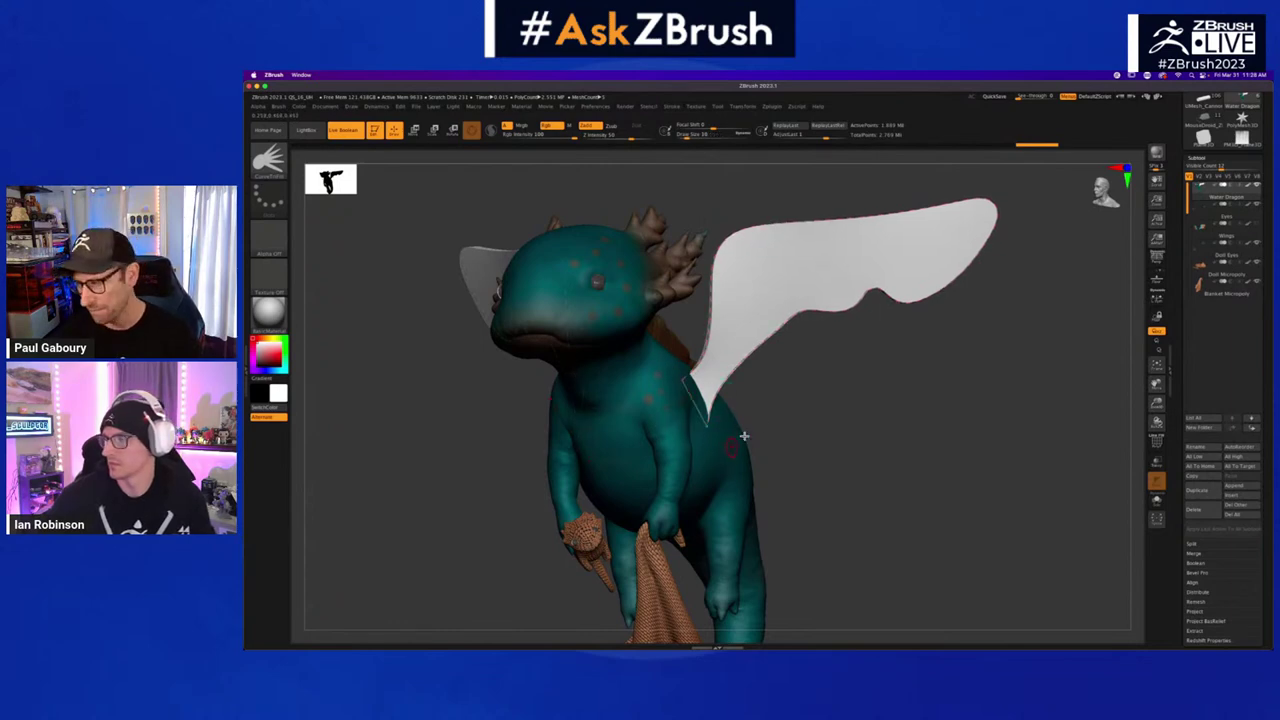
{"action": "left_click_drag", "start_coordinate": [989, 200], "coordinate": [1061, 188]}
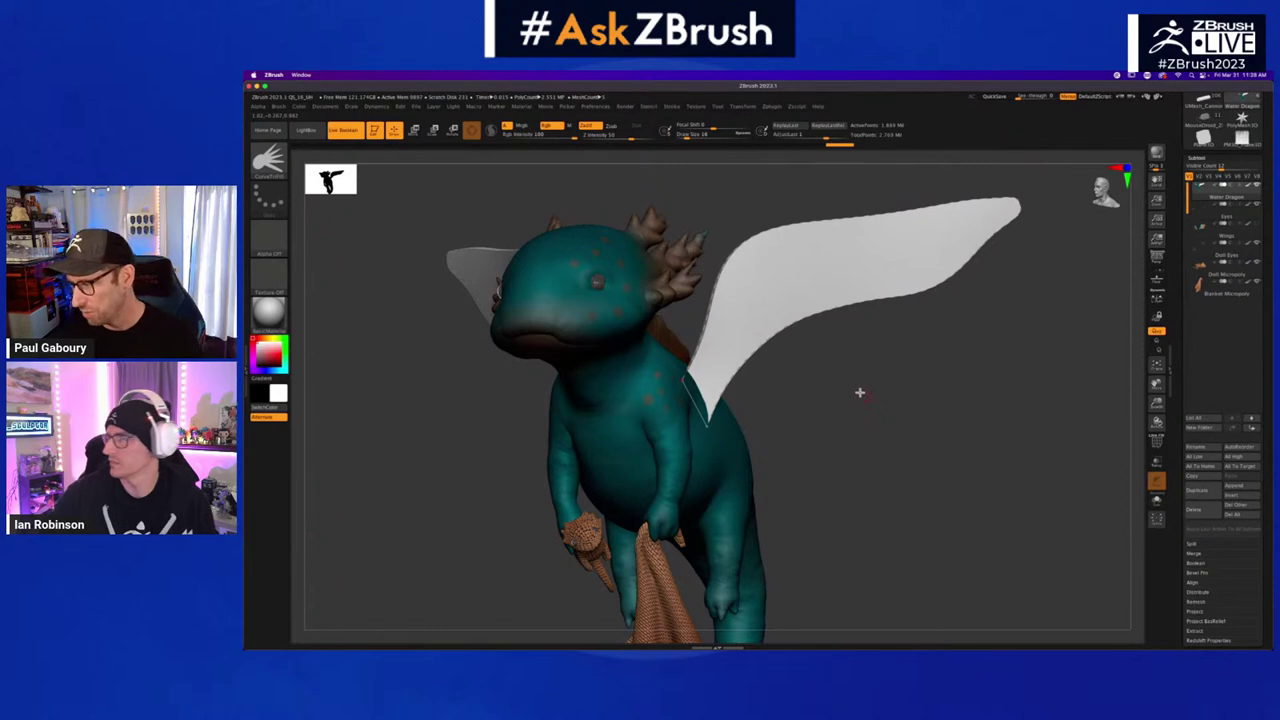
- Thicken the wing by updating its curve with a larger draw size, and make it thin again using a much smaller draw size
{"action": "left_click_drag", "start_coordinate": [863, 385], "coordinate": [860, 437]}
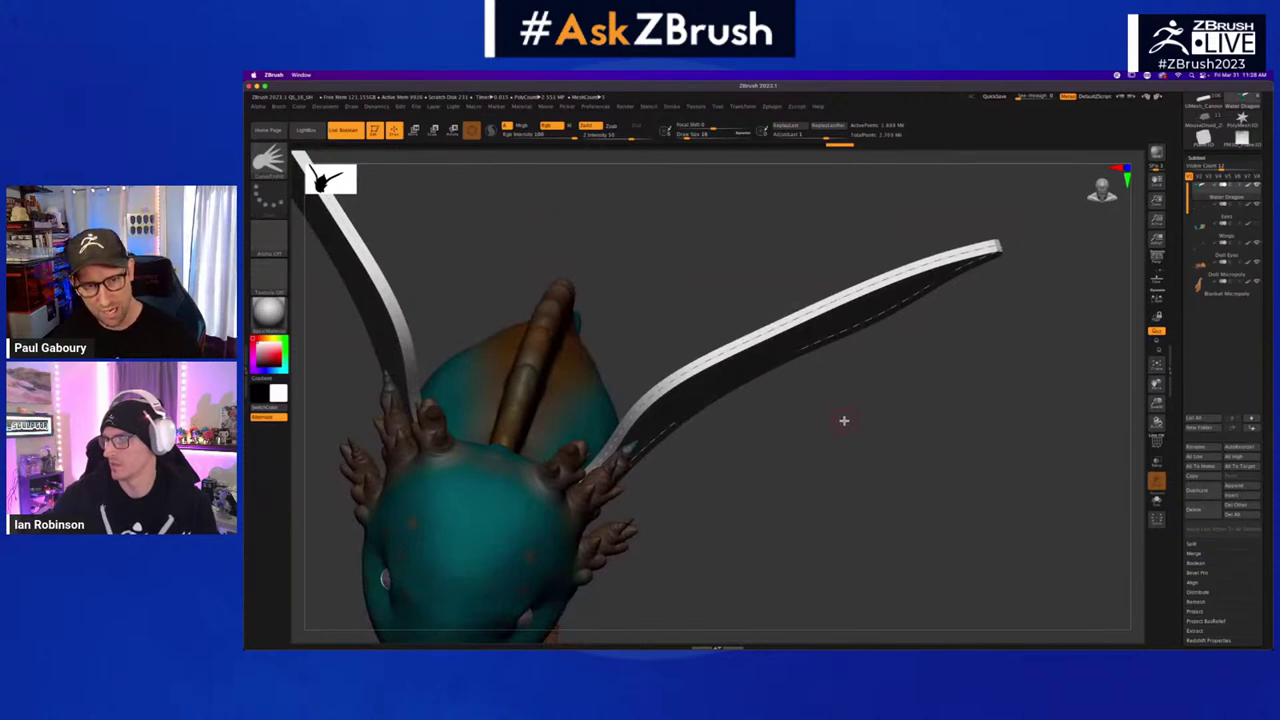
{"action": "key", "text": "s"}
{"action": "left_click_drag", "start_coordinate": [844, 421], "coordinate": [856, 422]}
{"action": "left_click", "coordinate": [761, 328]}
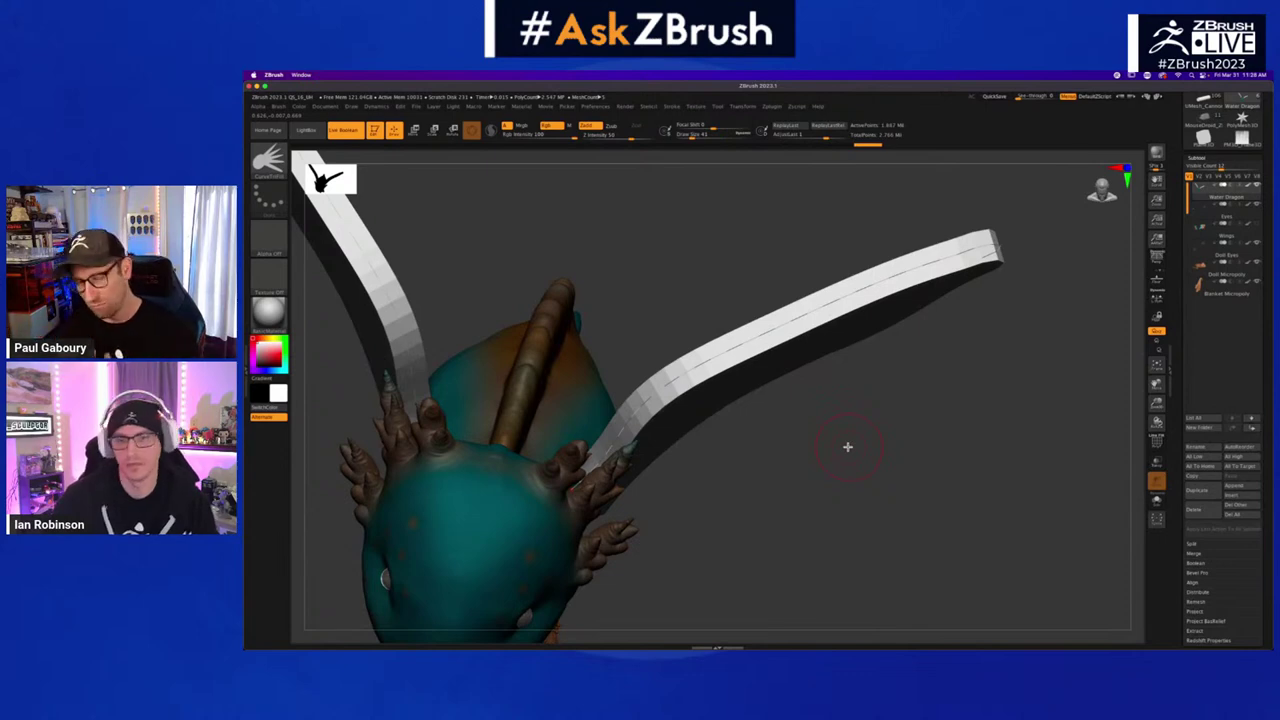
{"action": "key", "text": "s"}
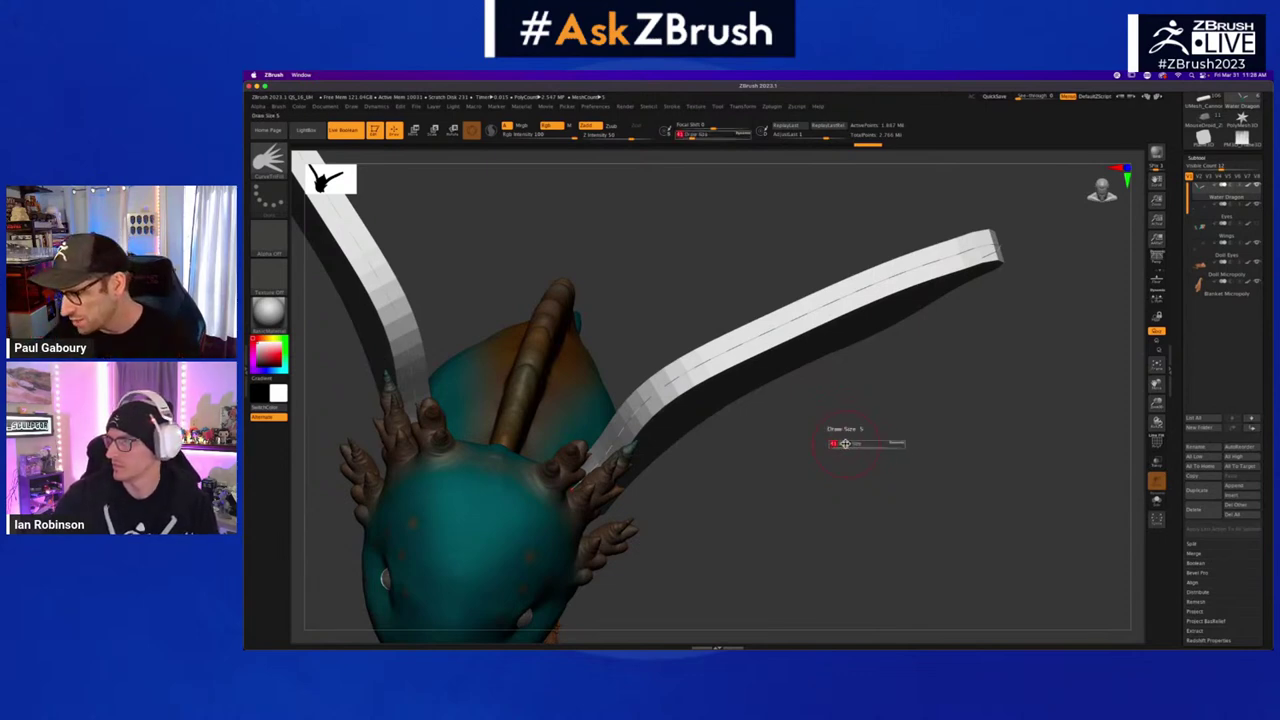
{"action": "left_click_drag", "start_coordinate": [845, 443], "coordinate": [836, 443]}
{"action": "left_click", "coordinate": [771, 352]}
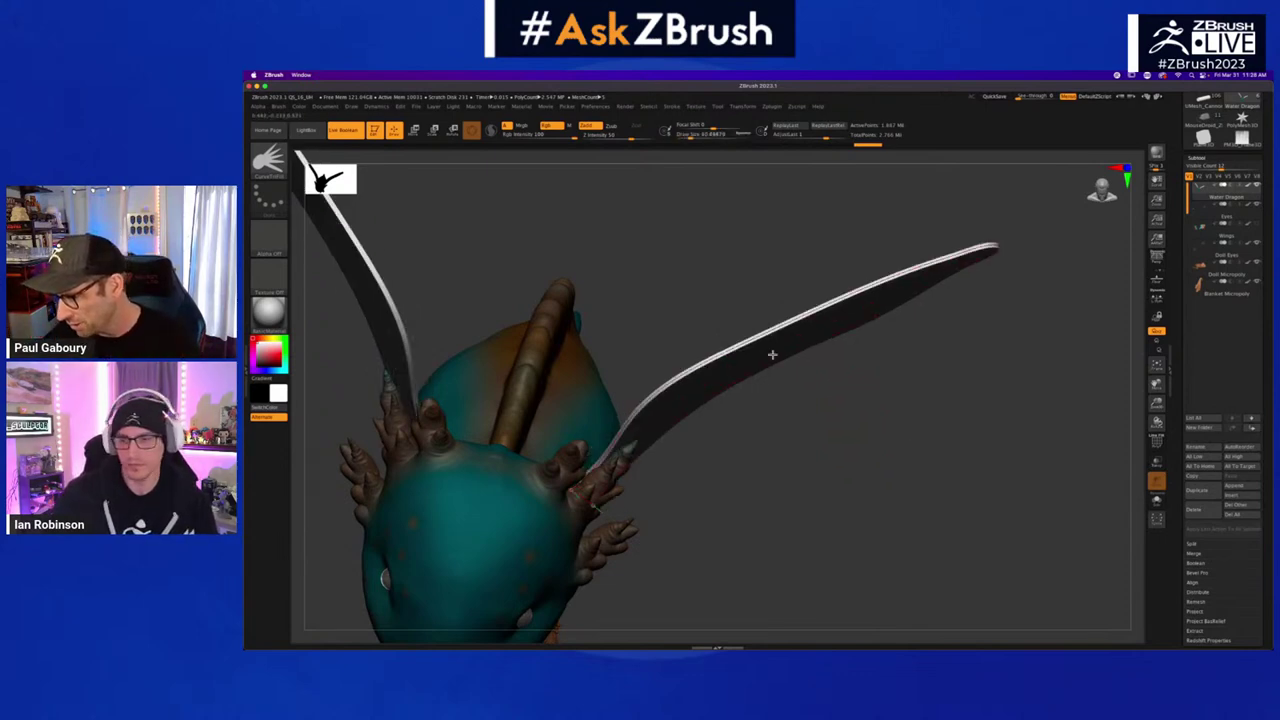
- Adjust the wing curve's outer tip and pull its inner upper corner outward toward the head
{"action": "left_click_drag", "start_coordinate": [825, 471], "coordinate": [717, 486]}
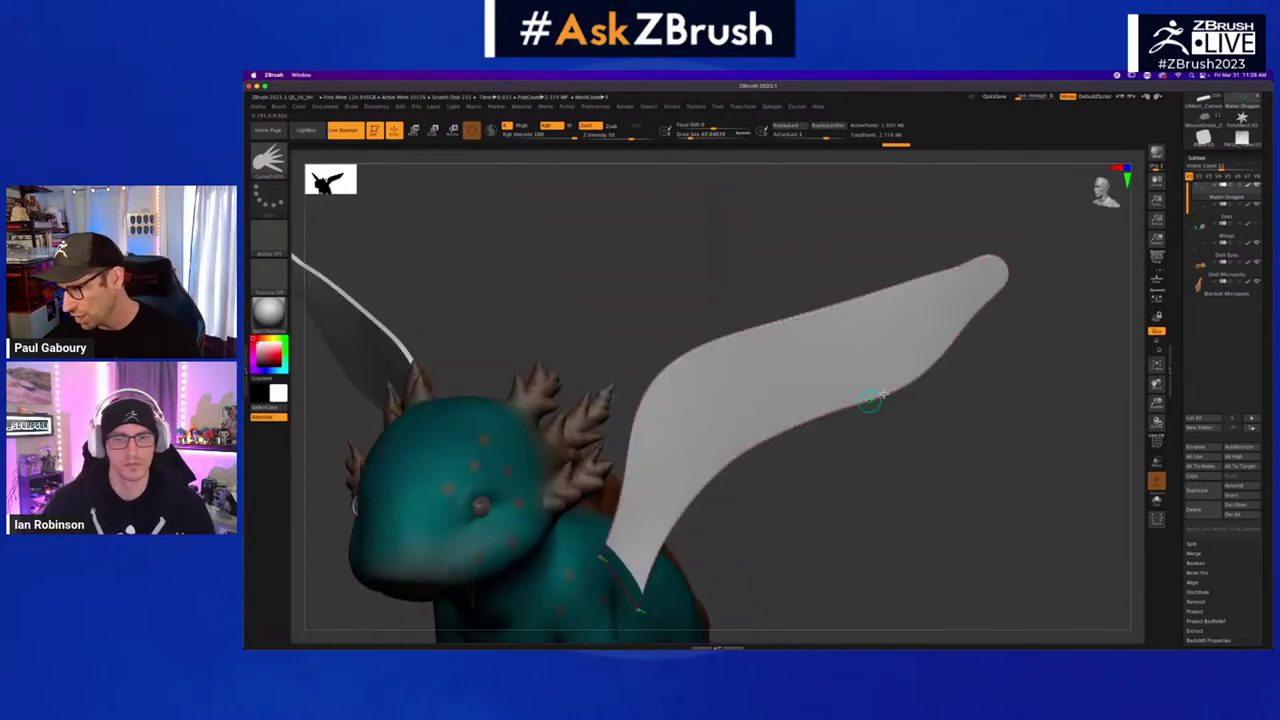
{"action": "mouse_move", "coordinate": [1000, 254]}
{"action": "left_mouse_down"}
{"action": "mouse_move", "coordinate": [1023, 231]}
{"action": "mouse_move", "coordinate": [1003, 246]}
{"action": "left_mouse_up"}
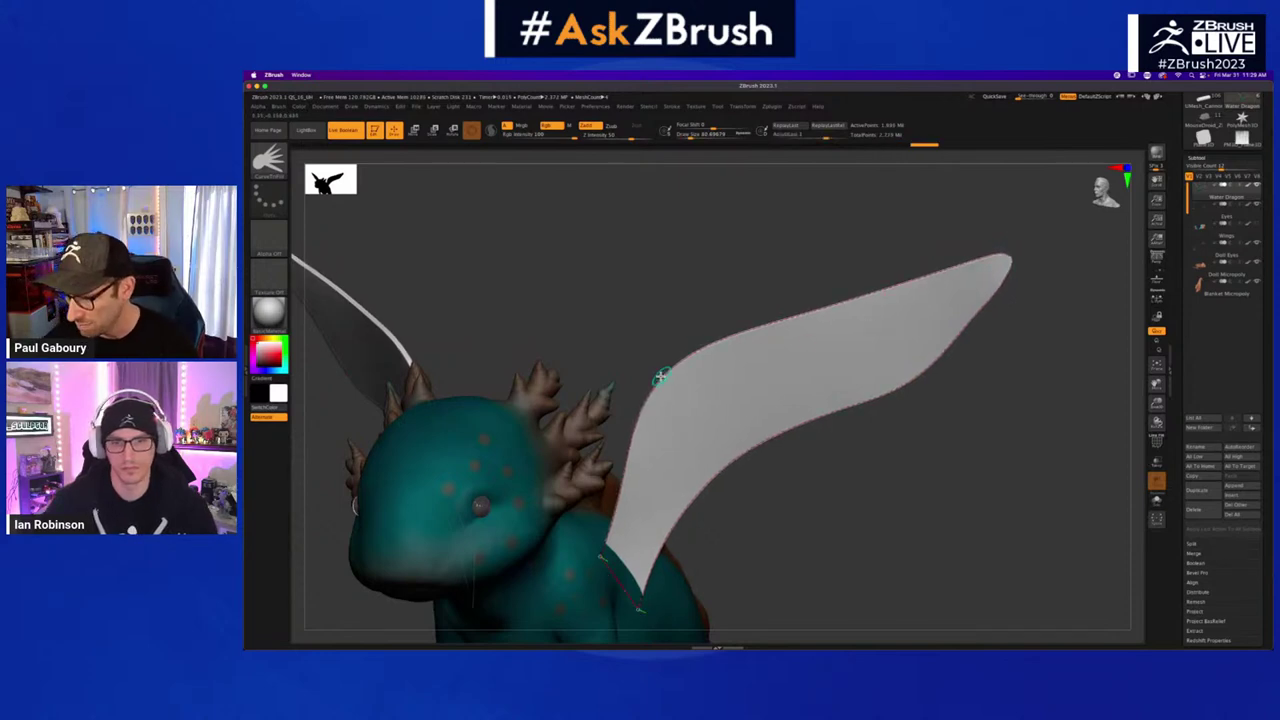
{"action": "left_click_drag", "start_coordinate": [662, 374], "coordinate": [608, 353]}
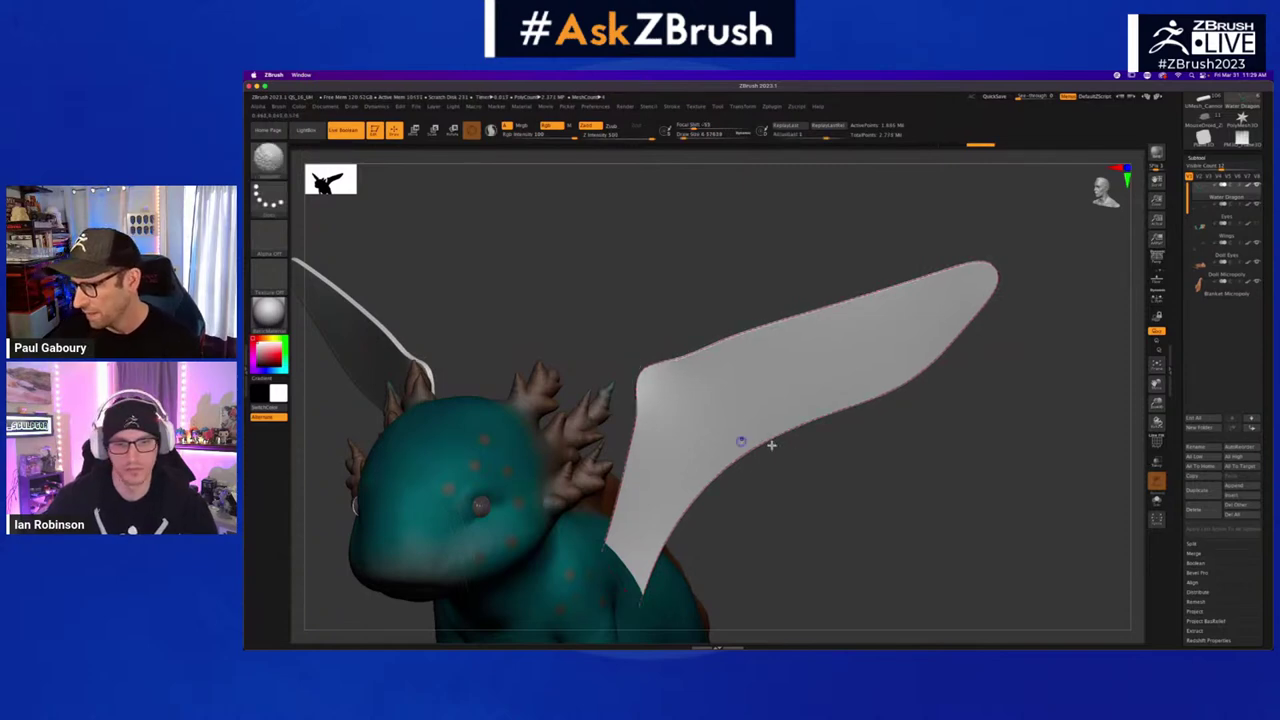
- Take a snapshot of the wing's curve with the Snapshot curve function
{"action": "right_click_drag", "start_coordinate": [910, 460], "coordinate": [884, 461], "text": "ctrl"}
{"action": "right_click_drag", "start_coordinate": [884, 461], "coordinate": [932, 437], "text": "alt"}
{"action": "left_click_drag", "start_coordinate": [931, 437], "coordinate": [921, 442]}
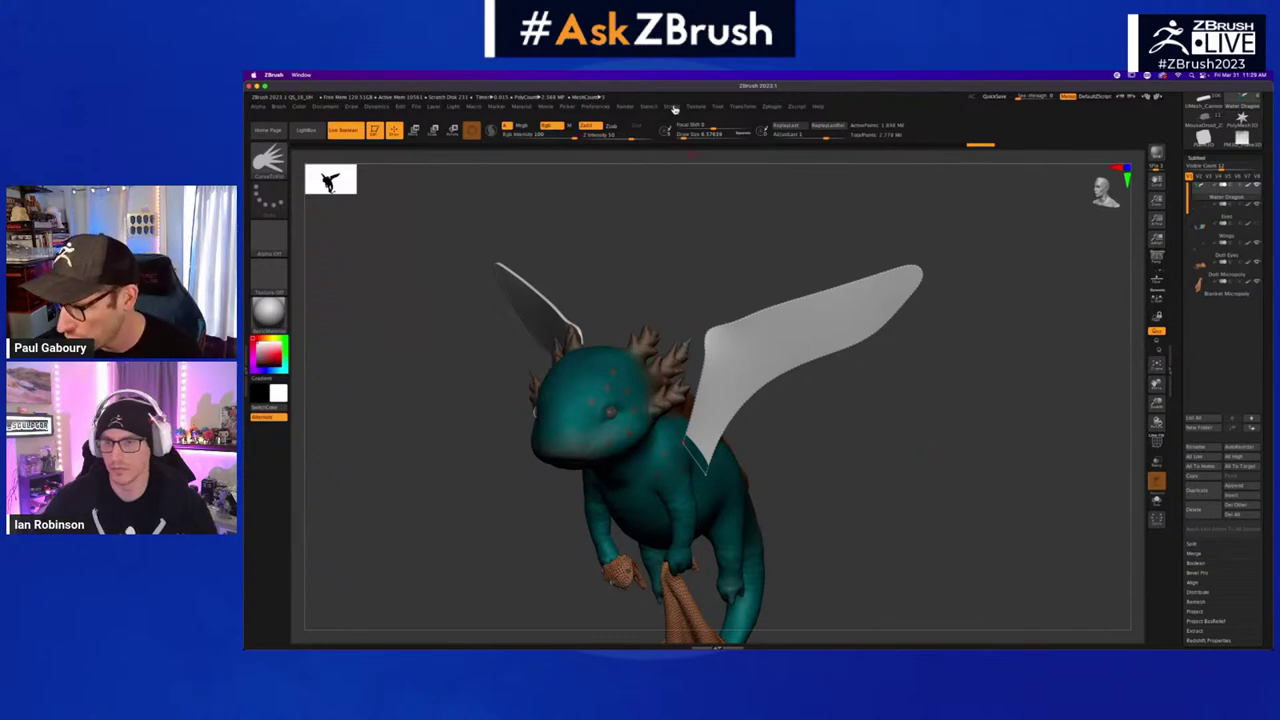
{"action": "left_click", "coordinate": [675, 109]}
{"action": "left_click", "coordinate": [690, 268]}
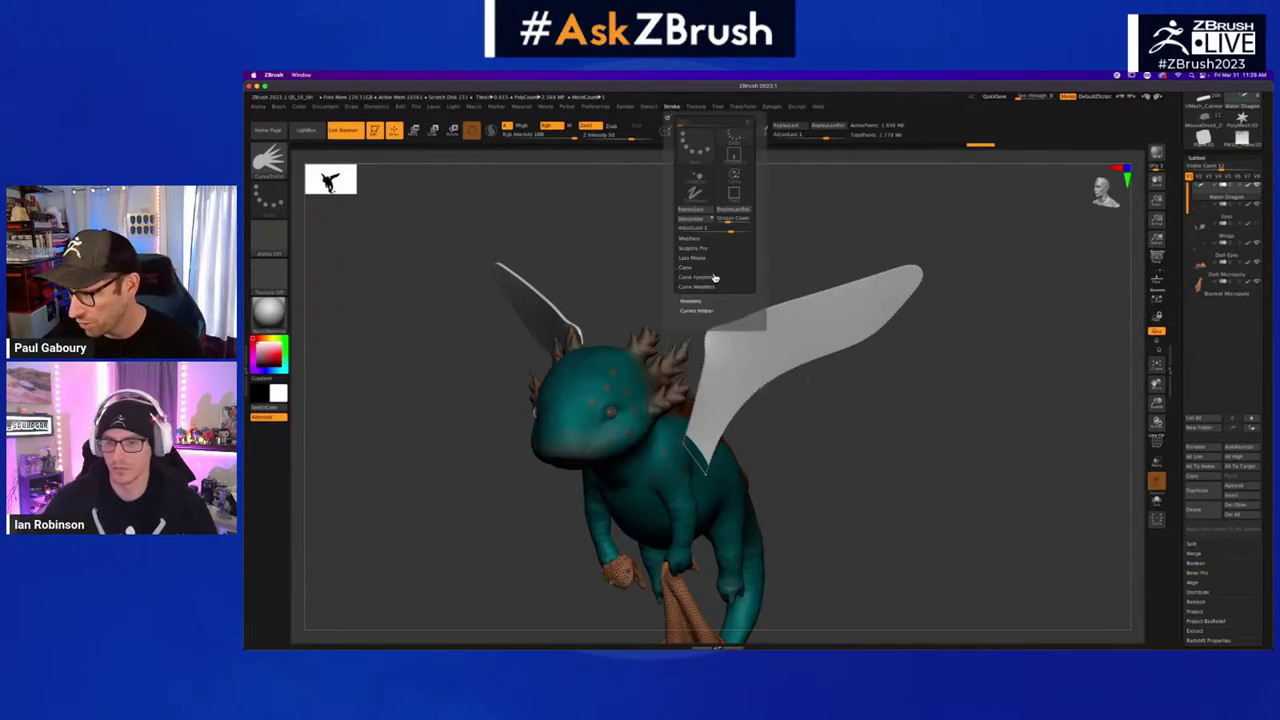
{"action": "left_click", "coordinate": [712, 280]}
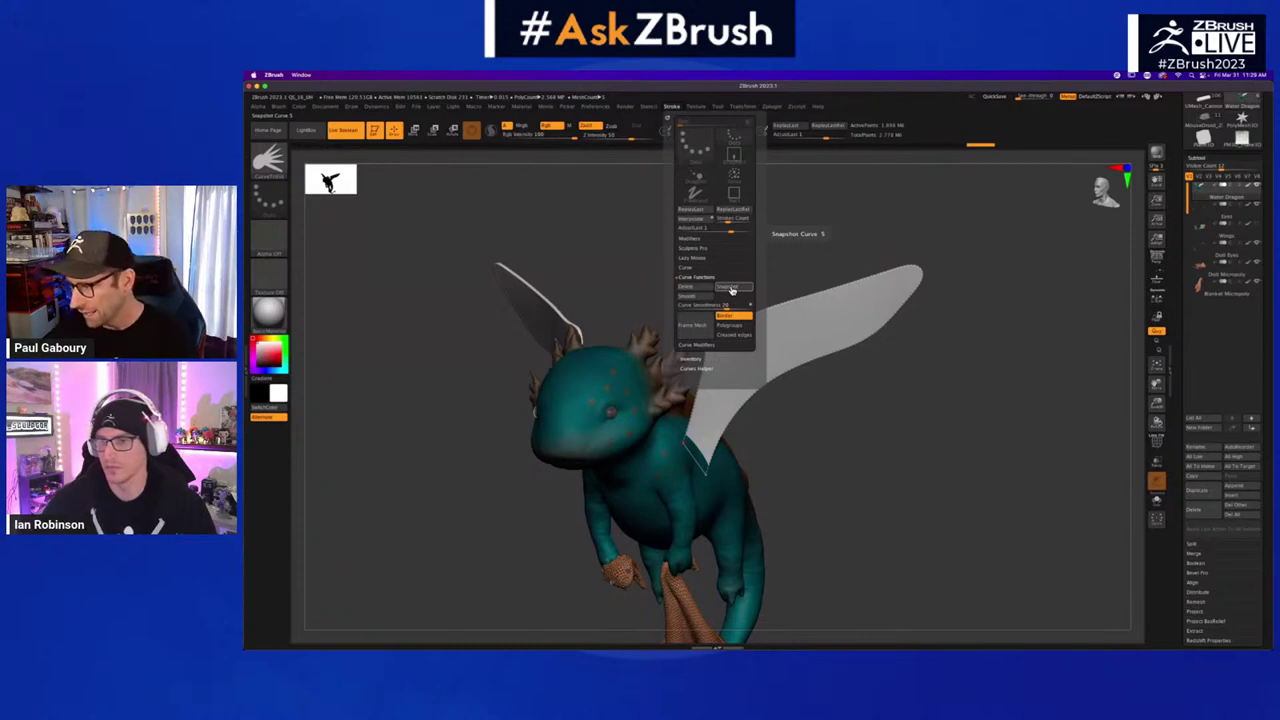
{"action": "left_click", "coordinate": [736, 289]}
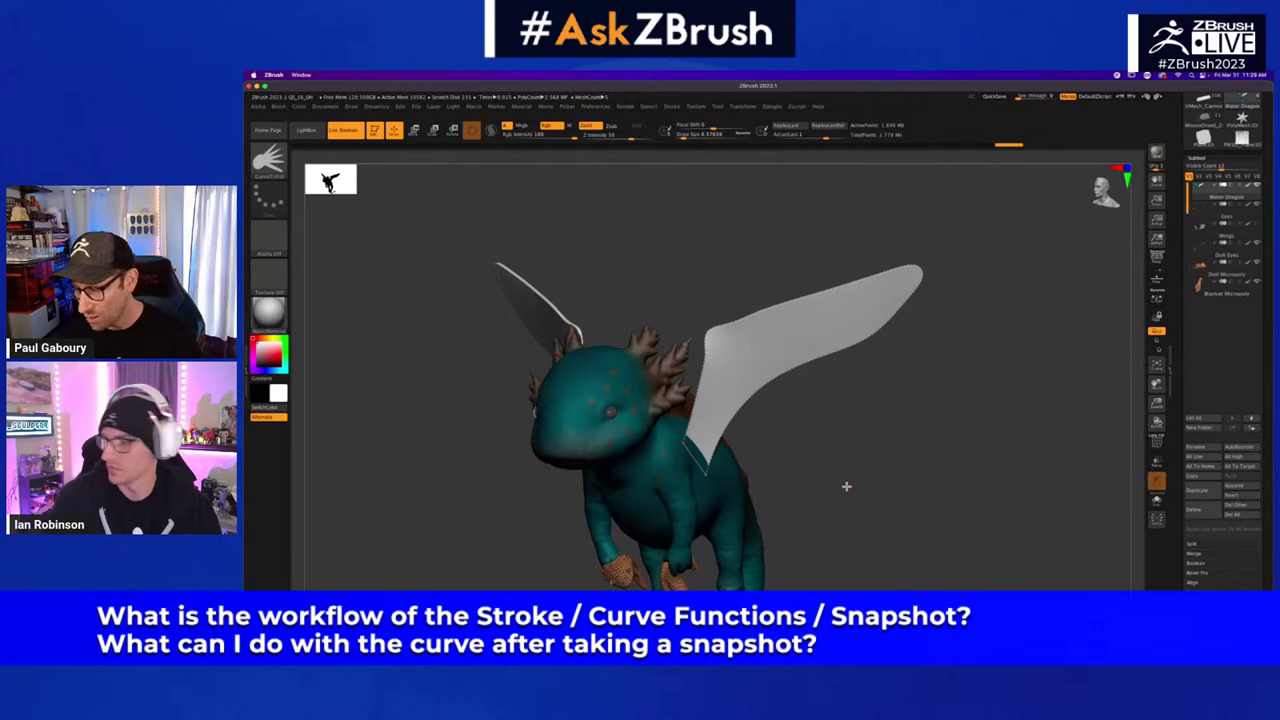
- Run a CurveTube along the wing's outline curve and replace the tube with a profile from the ExtrudeProfiles brush
{"action": "key", "text": "b"}
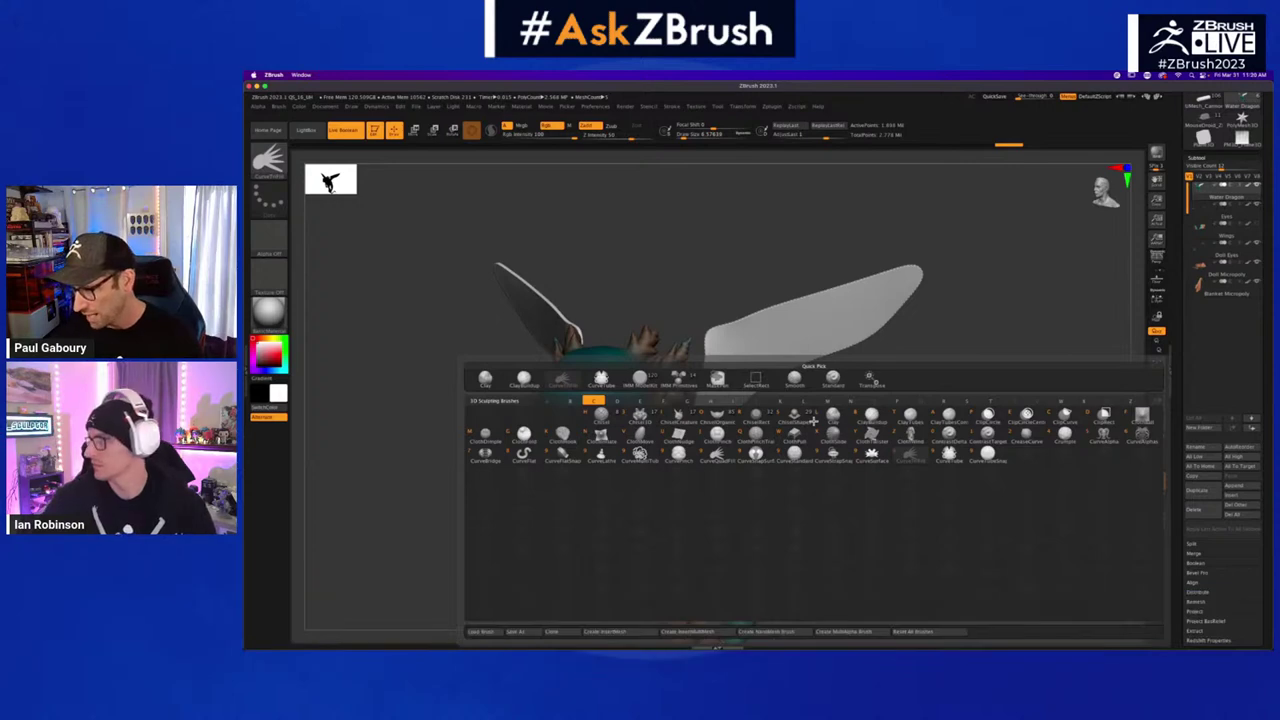
{"action": "left_click", "coordinate": [832, 416]}
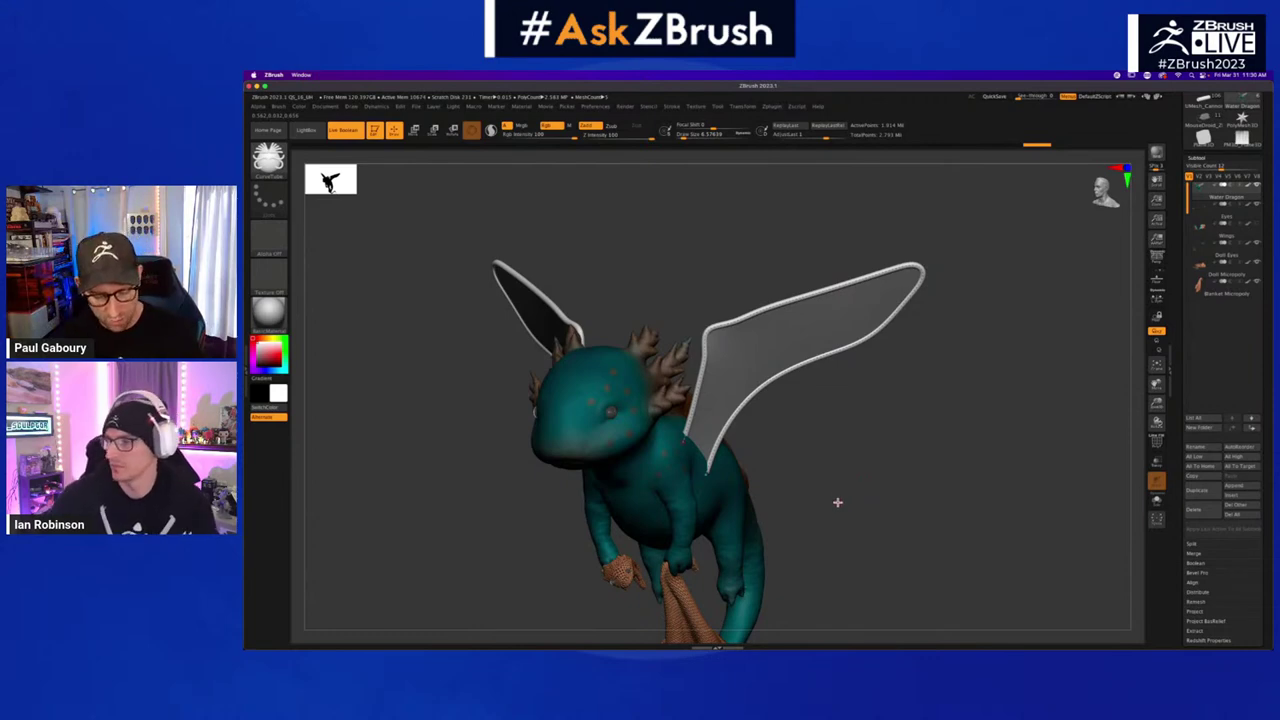
{"action": "key", "text": "b"}
{"action": "key", "text": "e"}
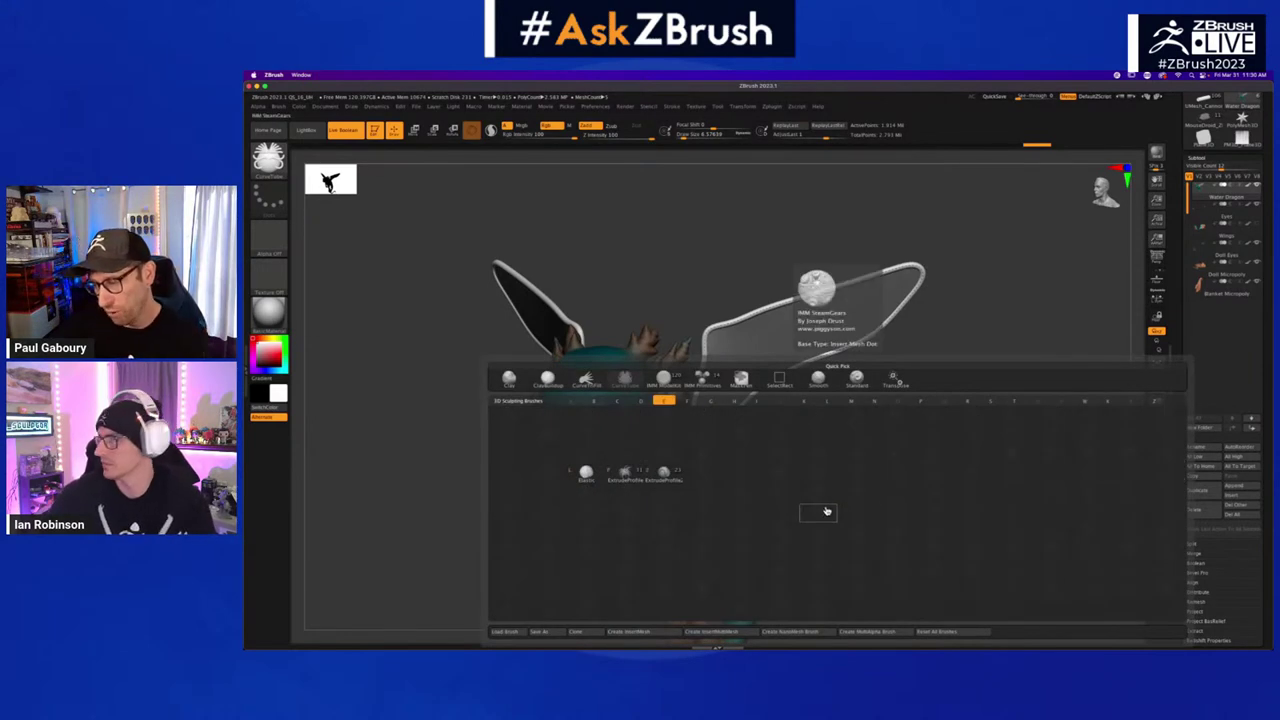
{"action": "left_click", "coordinate": [664, 472]}
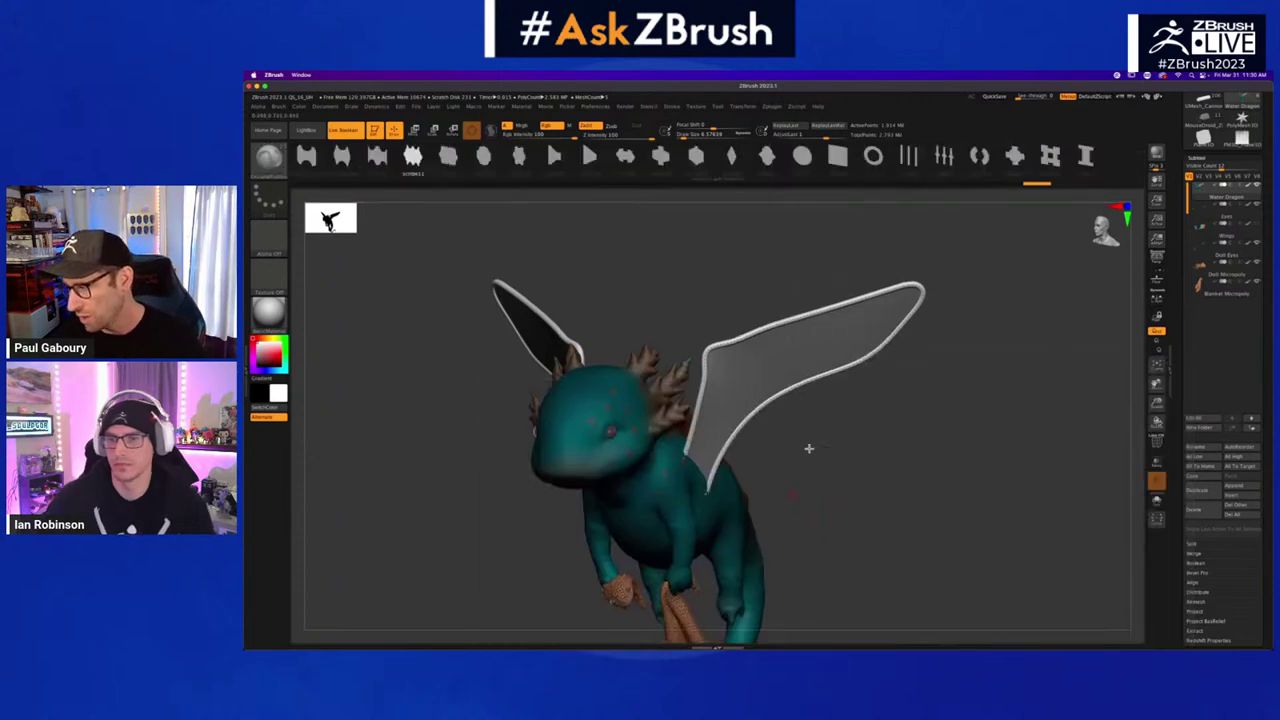
{"action": "left_click", "coordinate": [806, 384]}
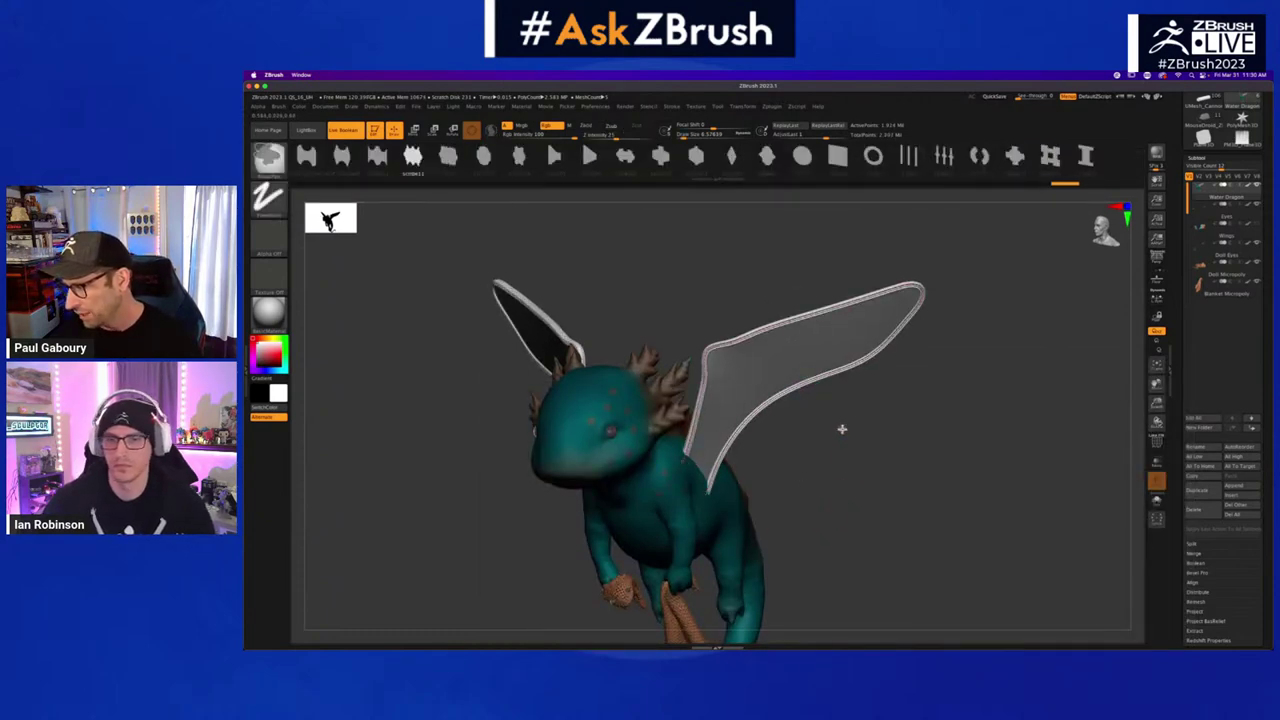
- Try two other ExtrudeProfiles shapes along the wing's outline curve and undo them
{"action": "right_click_drag", "start_coordinate": [843, 430], "coordinate": [881, 467], "text": "ctrl"}
{"action": "scroll", "coordinate": [881, 467], "scroll_direction": "down", "scroll_amount": 2}
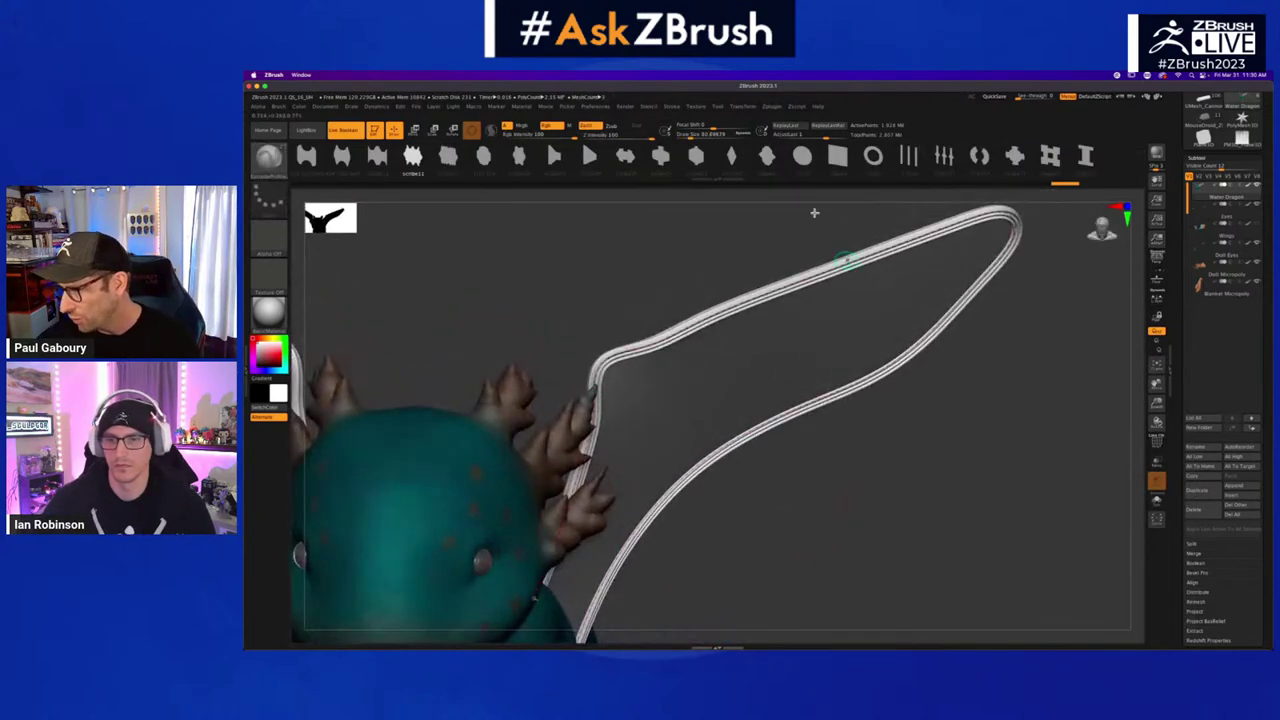
{"action": "left_click", "coordinate": [766, 155]}
{"action": "left_click", "coordinate": [810, 408]}
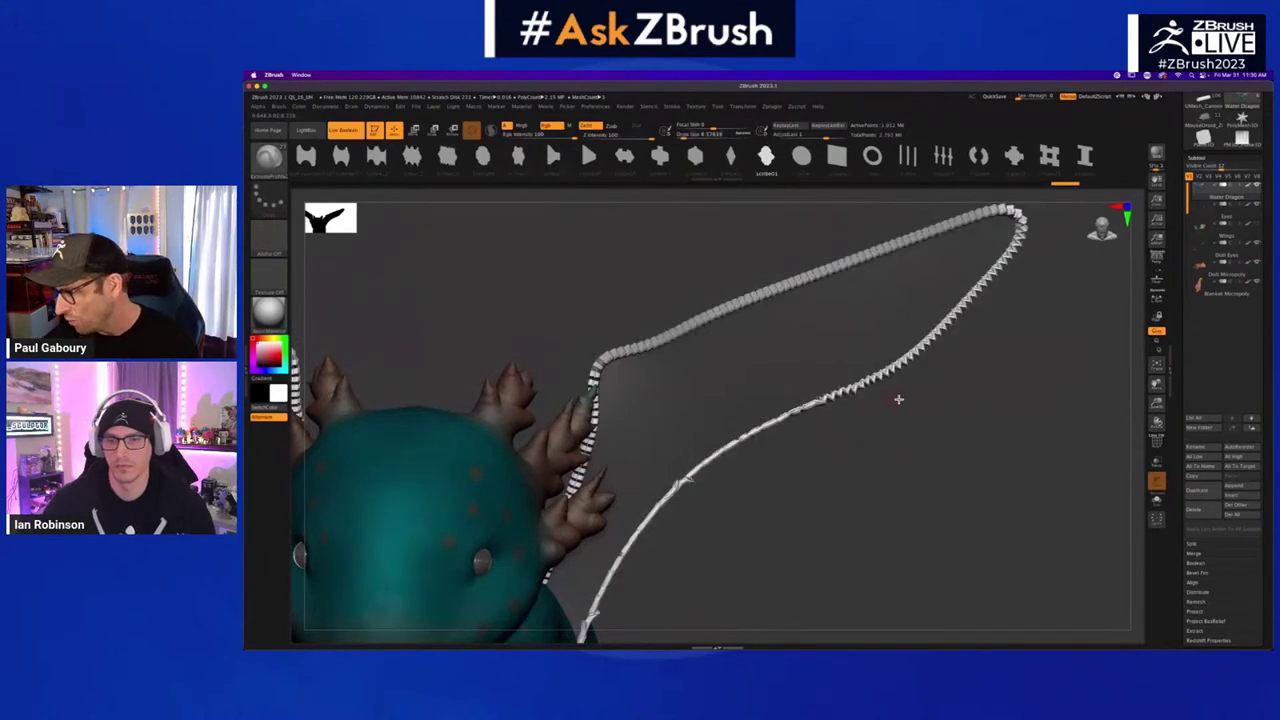
{"action": "left_click", "coordinate": [1013, 155]}
{"action": "left_click", "coordinate": [921, 350]}
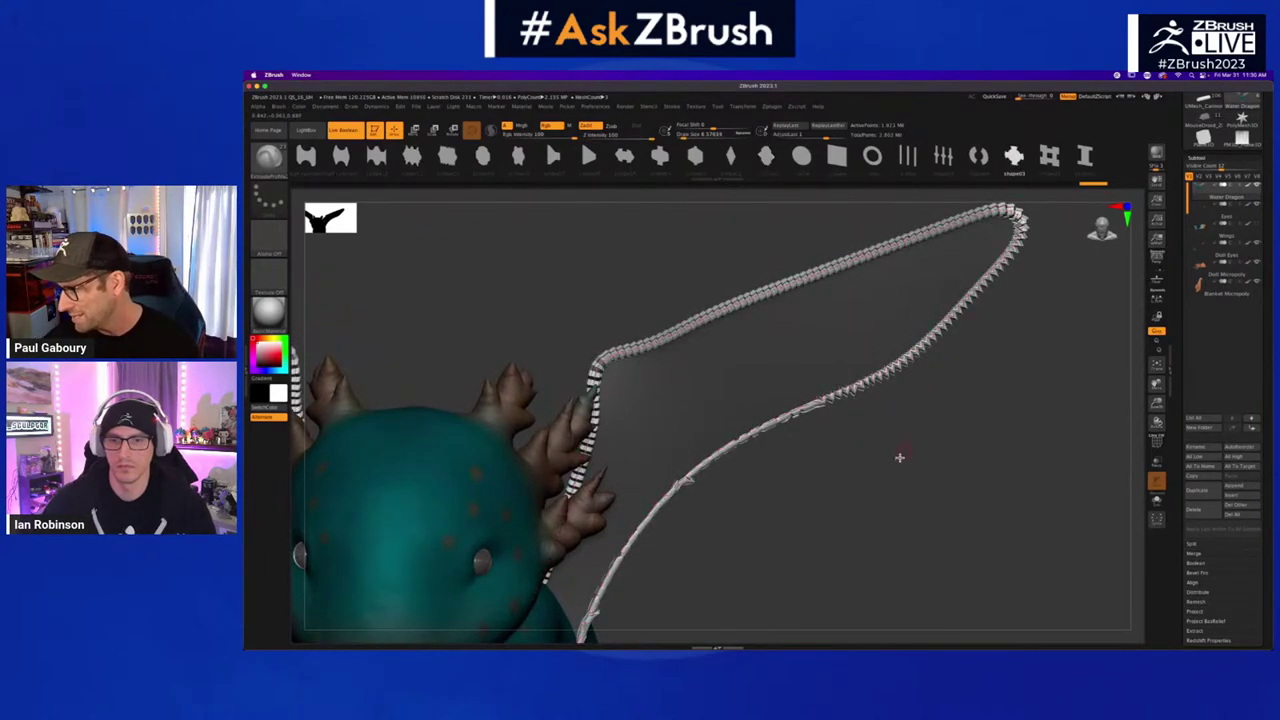
{"action": "key", "text": "super+z"}
{"action": "key", "text": "super+z"}
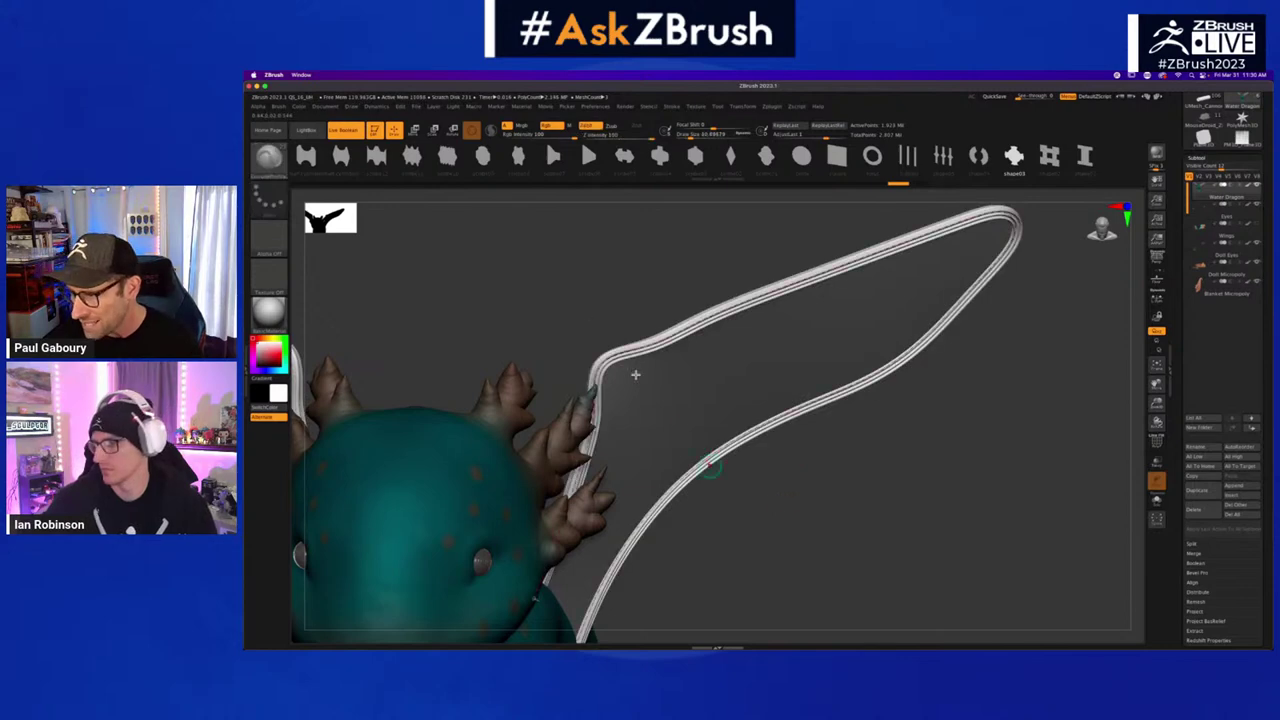
- Apply the half cylinder profile along the wing's outline curve
{"action": "left_click", "coordinate": [341, 155]}
{"action": "left_click", "coordinate": [715, 313]}
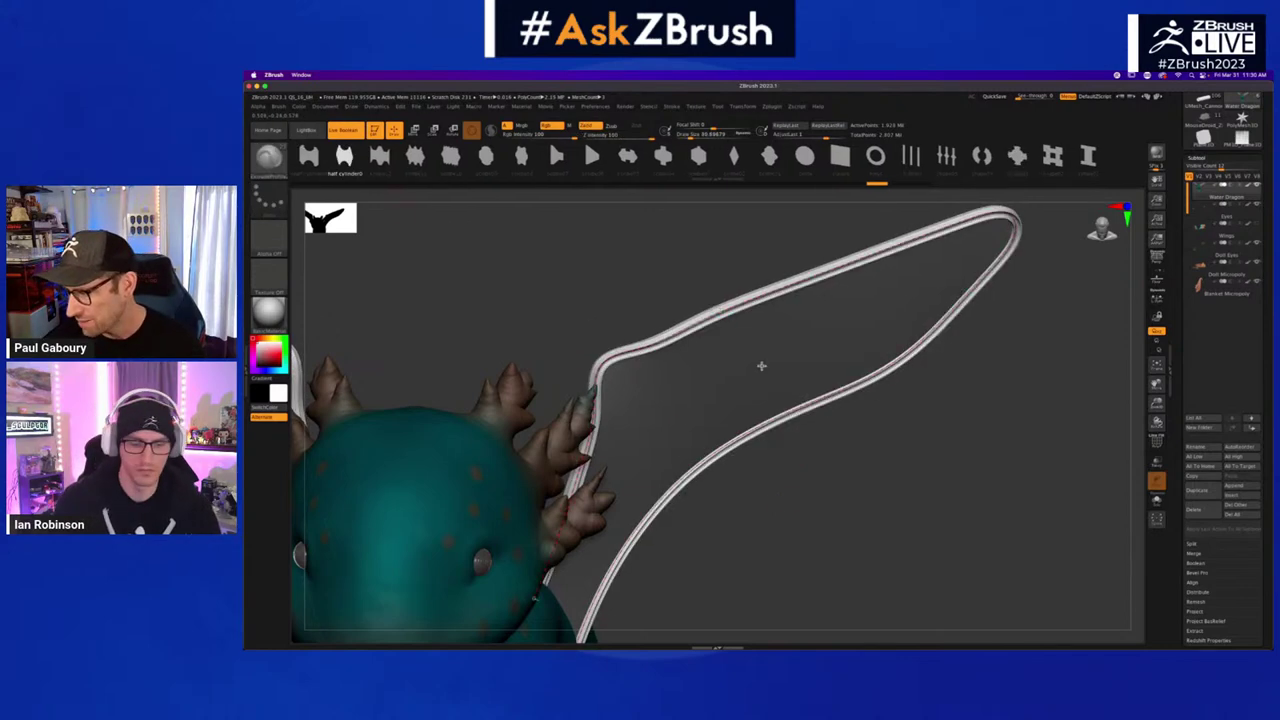
{"action": "left_click_drag", "start_coordinate": [860, 491], "coordinate": [779, 471], "text": "alt"}
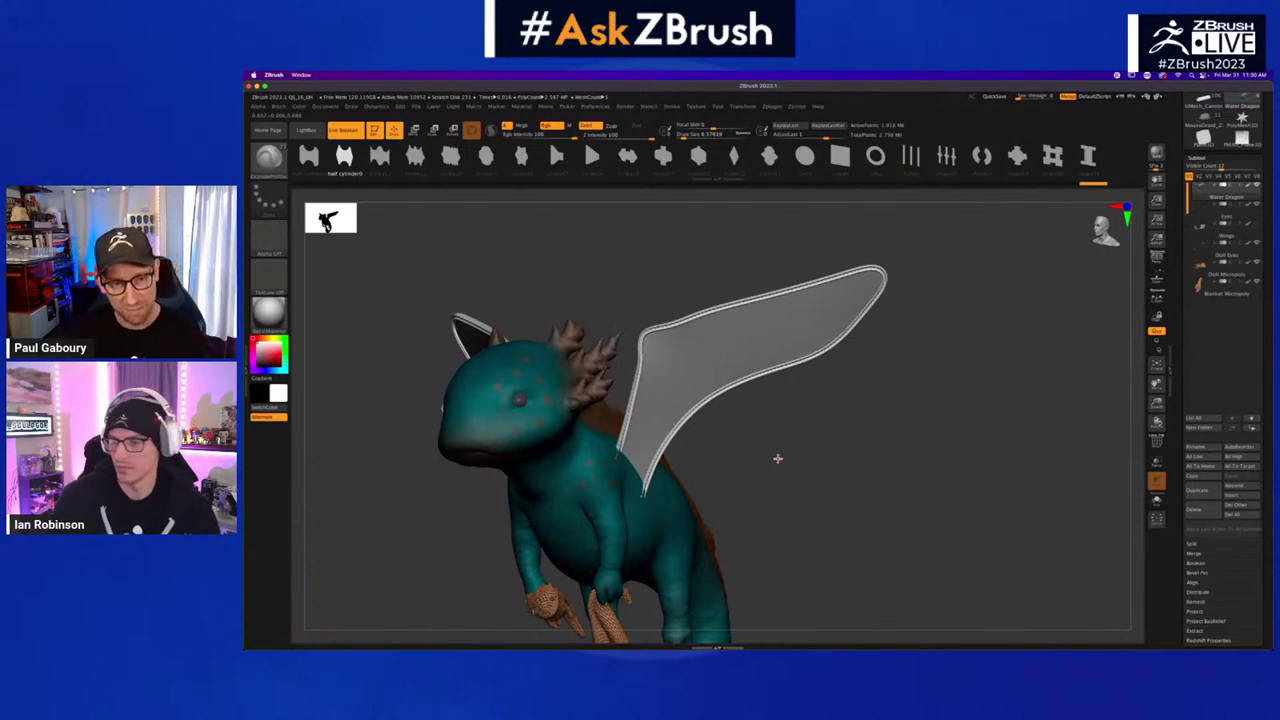
{"action": "left_click_drag", "start_coordinate": [777, 458], "coordinate": [683, 462]}
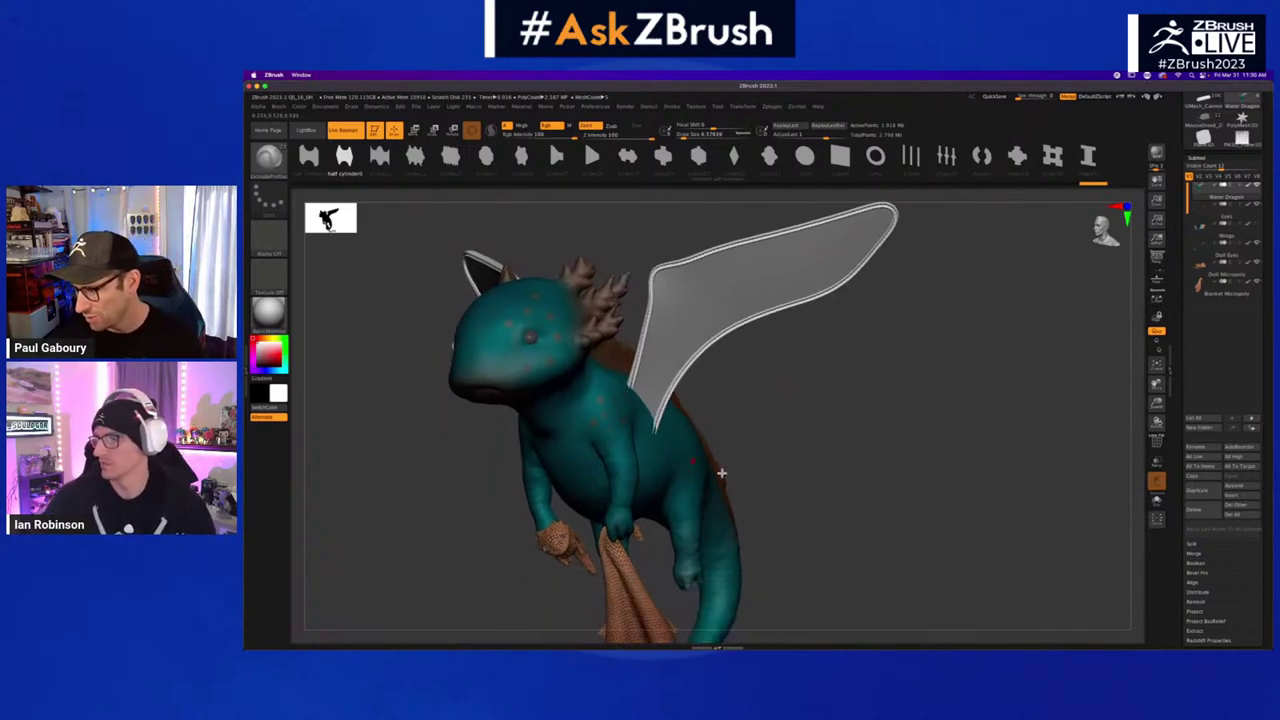
{"action": "left_click_drag", "start_coordinate": [797, 517], "coordinate": [696, 470]}
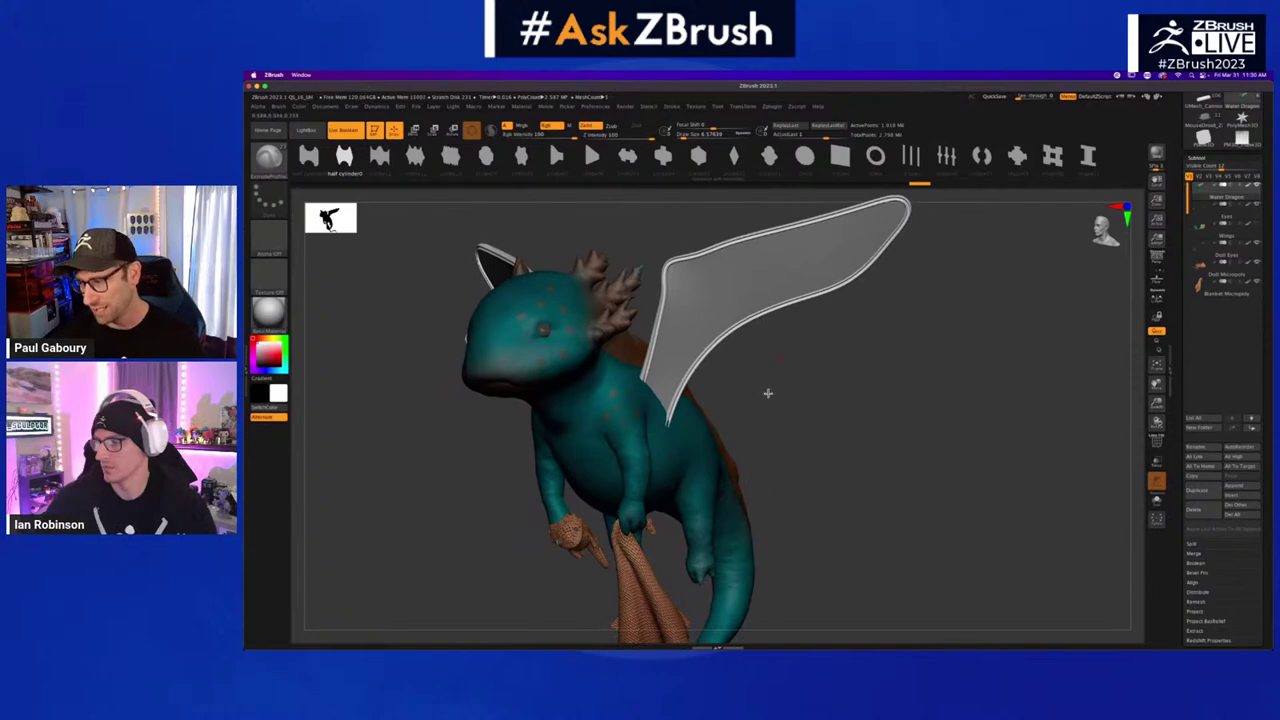
- Filter the sculpting brushes to those whose names begin with C
{"action": "key", "text": "b"}
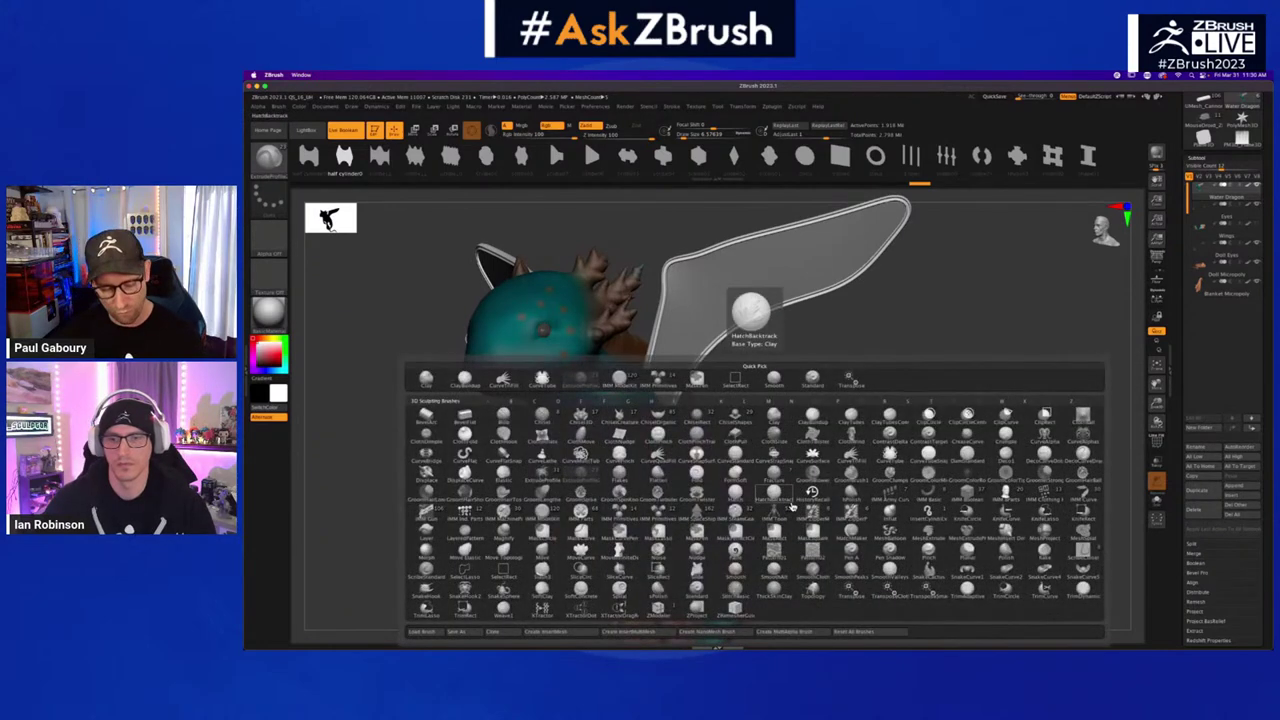
{"action": "key", "text": "c"}
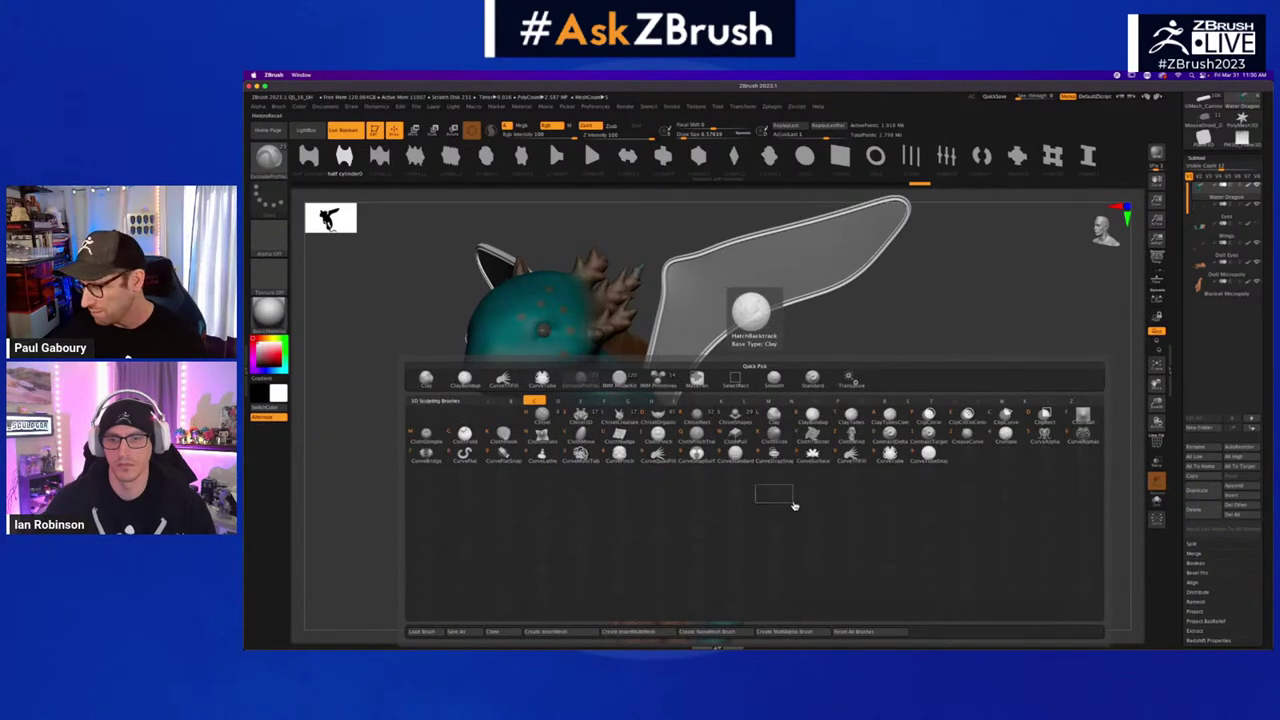
- Choose the CurveTube brush and set its draw size to 14
{"action": "left_click", "coordinate": [899, 461]}
{"action": "mouse_move", "coordinate": [801, 511]}
{"action": "right_mouse_down"}
{"action": "mouse_move", "coordinate": [794, 463]}
{"action": "mouse_move", "coordinate": [801, 483]}
{"action": "right_mouse_up"}
{"action": "key", "text": "s"}
{"action": "left_click_drag", "start_coordinate": [690, 436], "coordinate": [694, 435]}
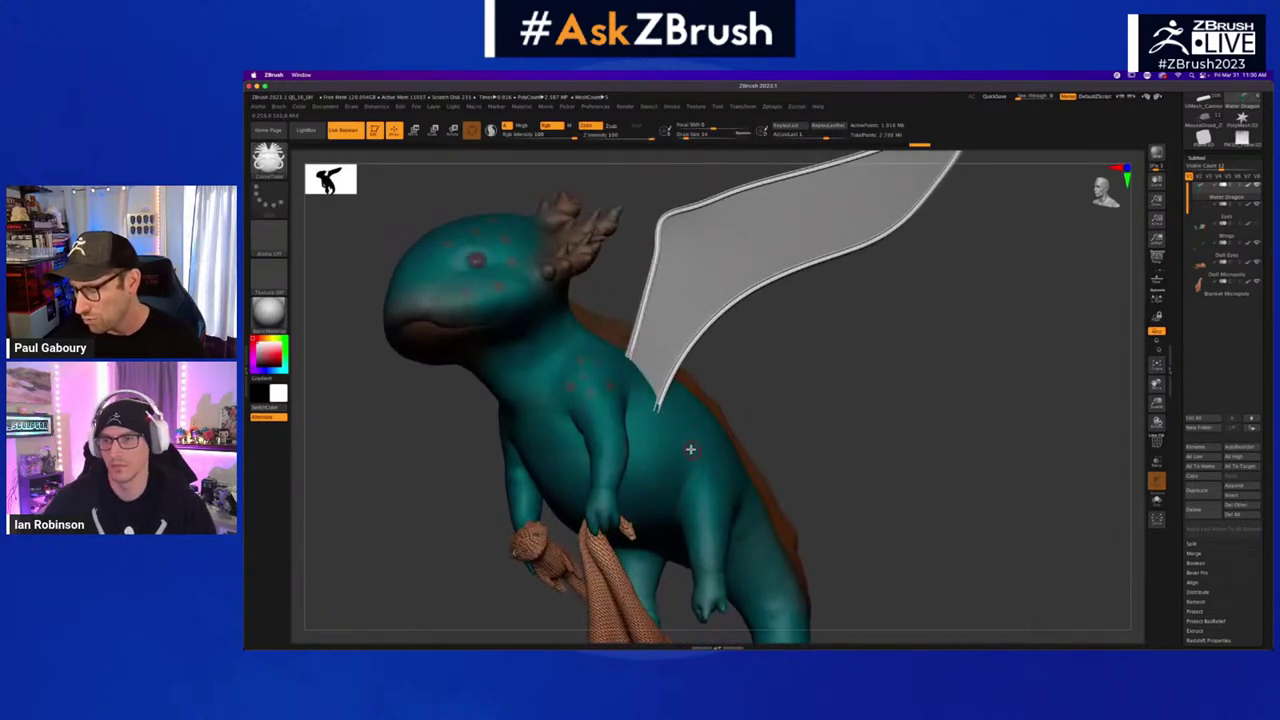
- Flip the curve falloff vertically in the brush's Curve Modifiers so that drawn tubes taper toward their end
{"action": "left_click", "coordinate": [648, 106]}
{"action": "left_click", "coordinate": [671, 106]}
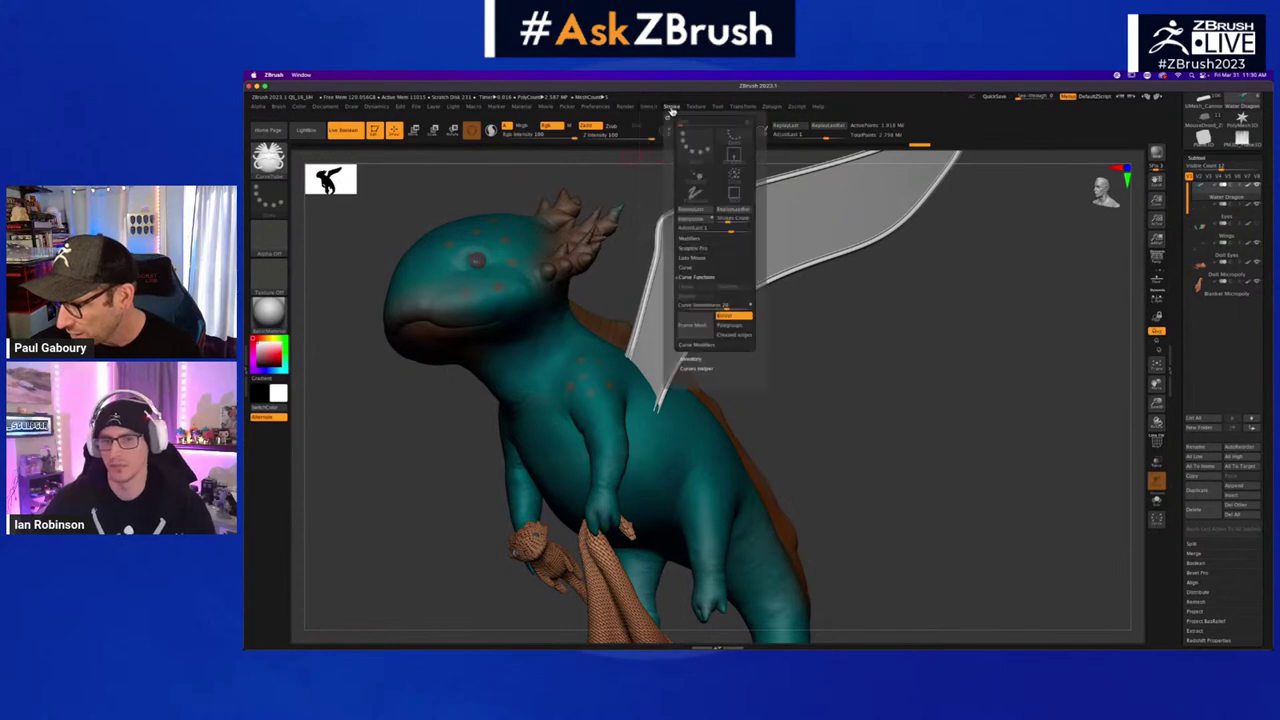
{"action": "left_click", "coordinate": [697, 344]}
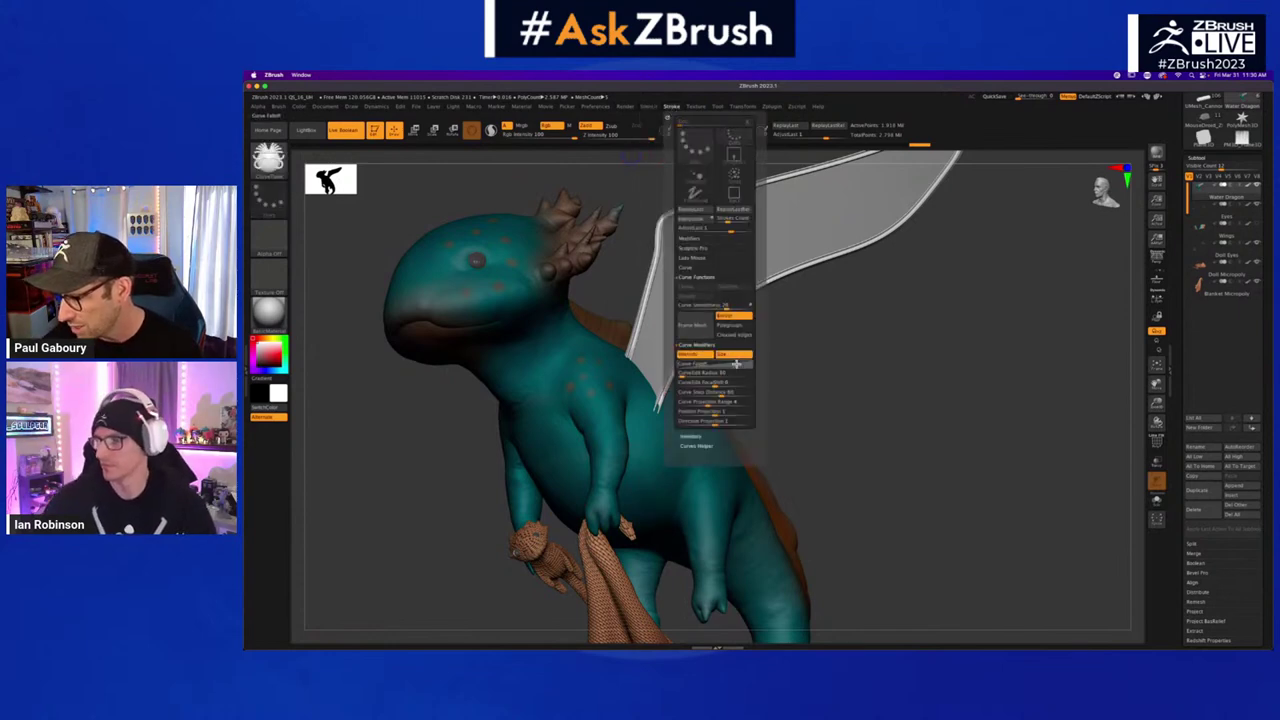
{"action": "left_click", "coordinate": [722, 365]}
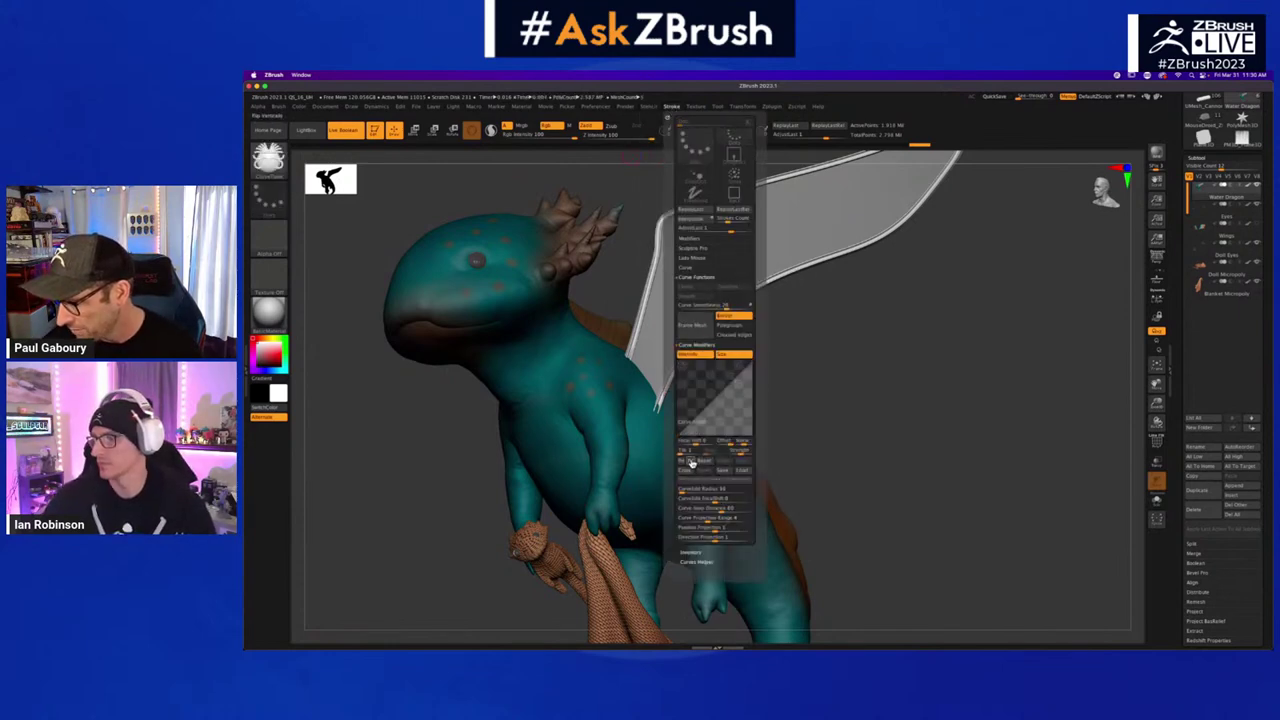
{"action": "left_click", "coordinate": [691, 462]}
- Draw a tapered tube curving outward from the dragon's side below the wing, reposition it, and add a second tube beneath it
{"action": "left_click_drag", "start_coordinate": [752, 431], "coordinate": [755, 414]}
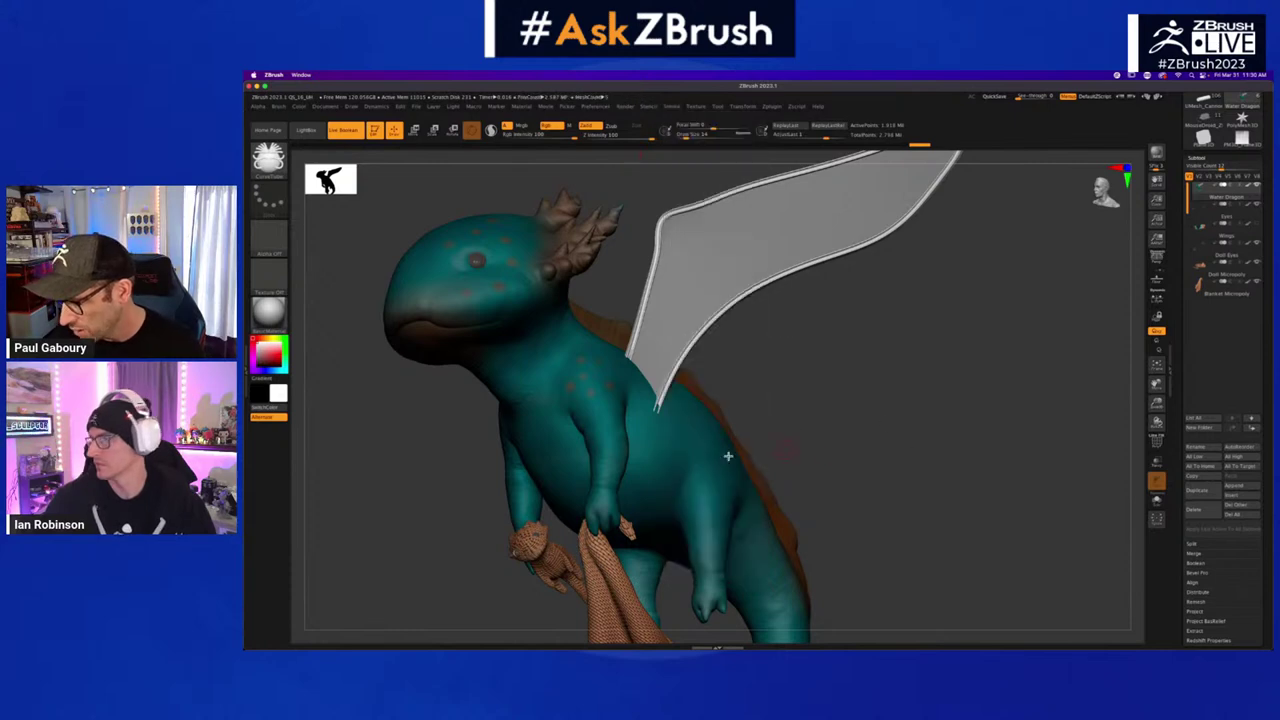
{"action": "left_click_drag", "start_coordinate": [847, 317], "coordinate": [848, 300]}
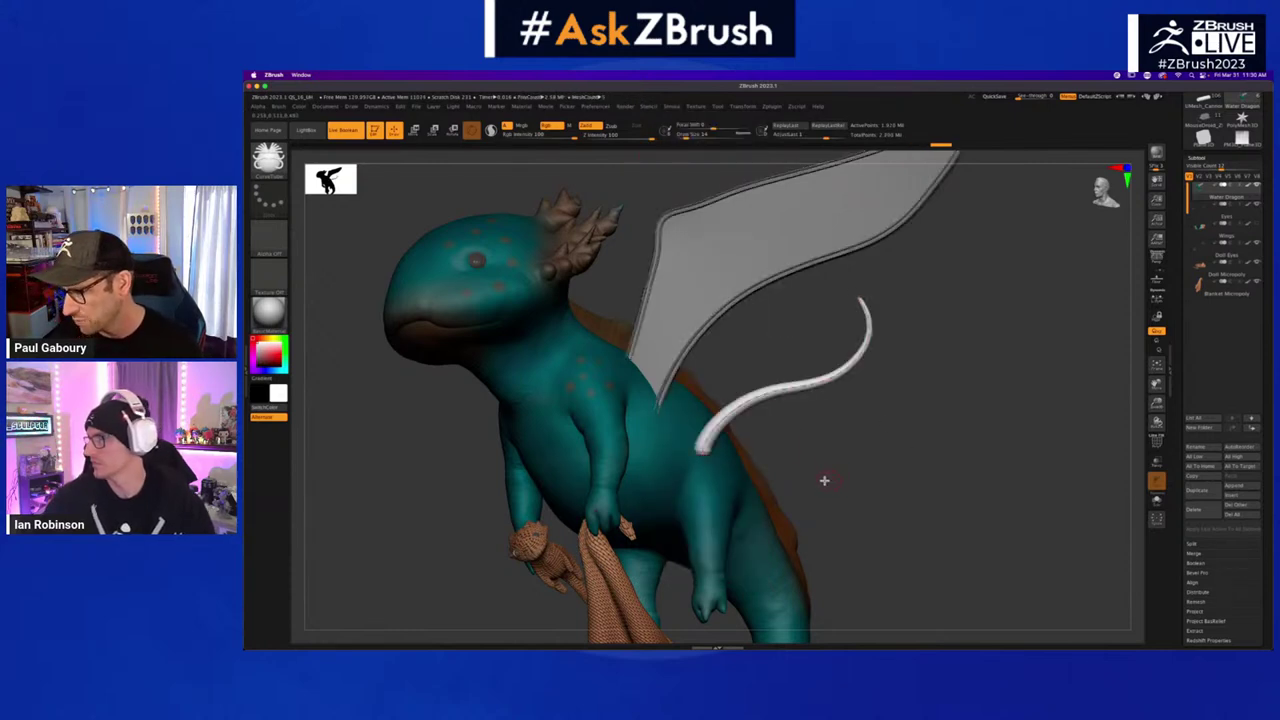
{"action": "left_click_drag", "start_coordinate": [686, 447], "coordinate": [675, 443]}
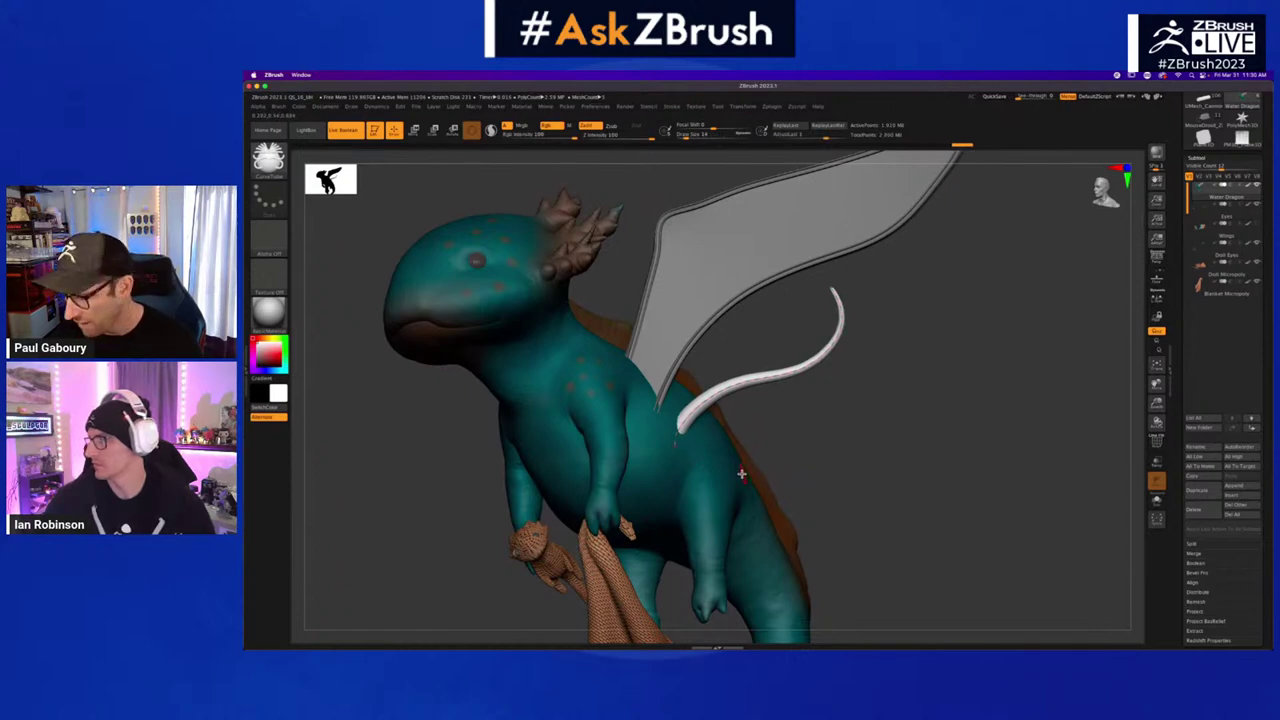
{"action": "left_click", "coordinate": [742, 472]}
{"action": "key", "text": "bracketright"}
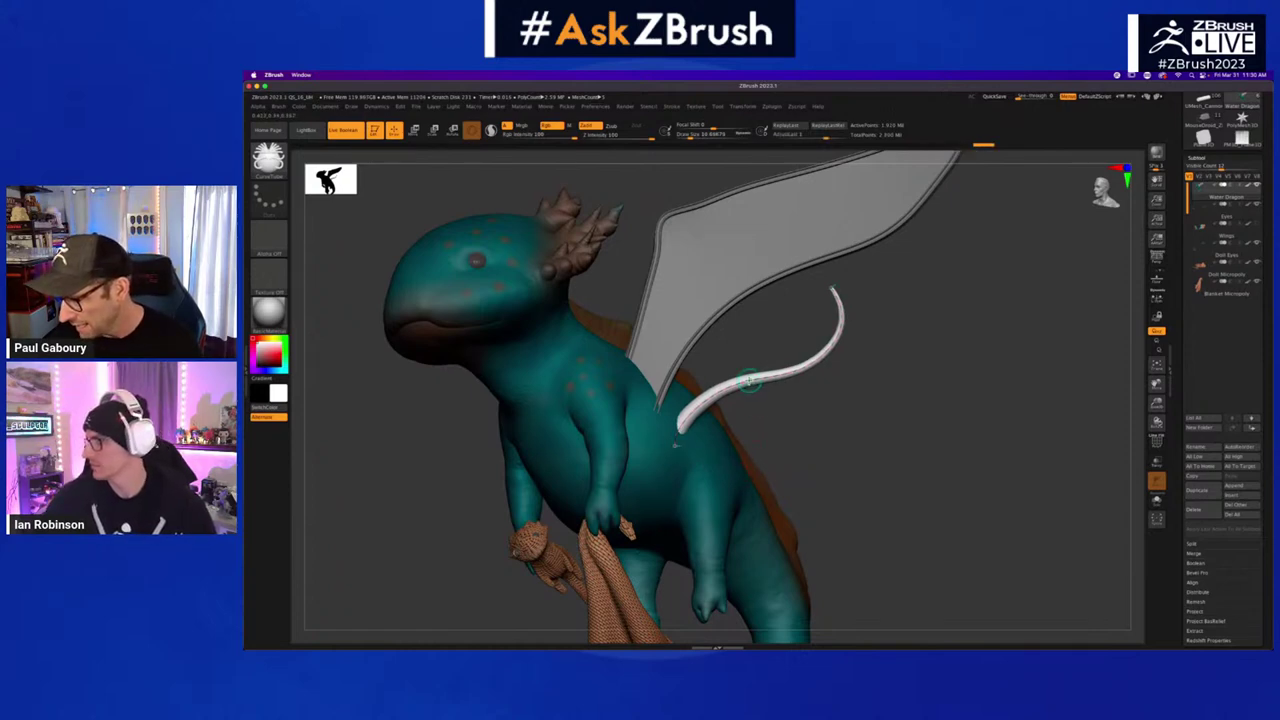
{"action": "left_click_drag", "start_coordinate": [749, 381], "coordinate": [776, 425]}
{"action": "mouse_move", "coordinate": [686, 428]}
{"action": "left_mouse_down"}
{"action": "mouse_move", "coordinate": [696, 460]}
{"action": "mouse_move", "coordinate": [684, 442]}
{"action": "left_mouse_up"}
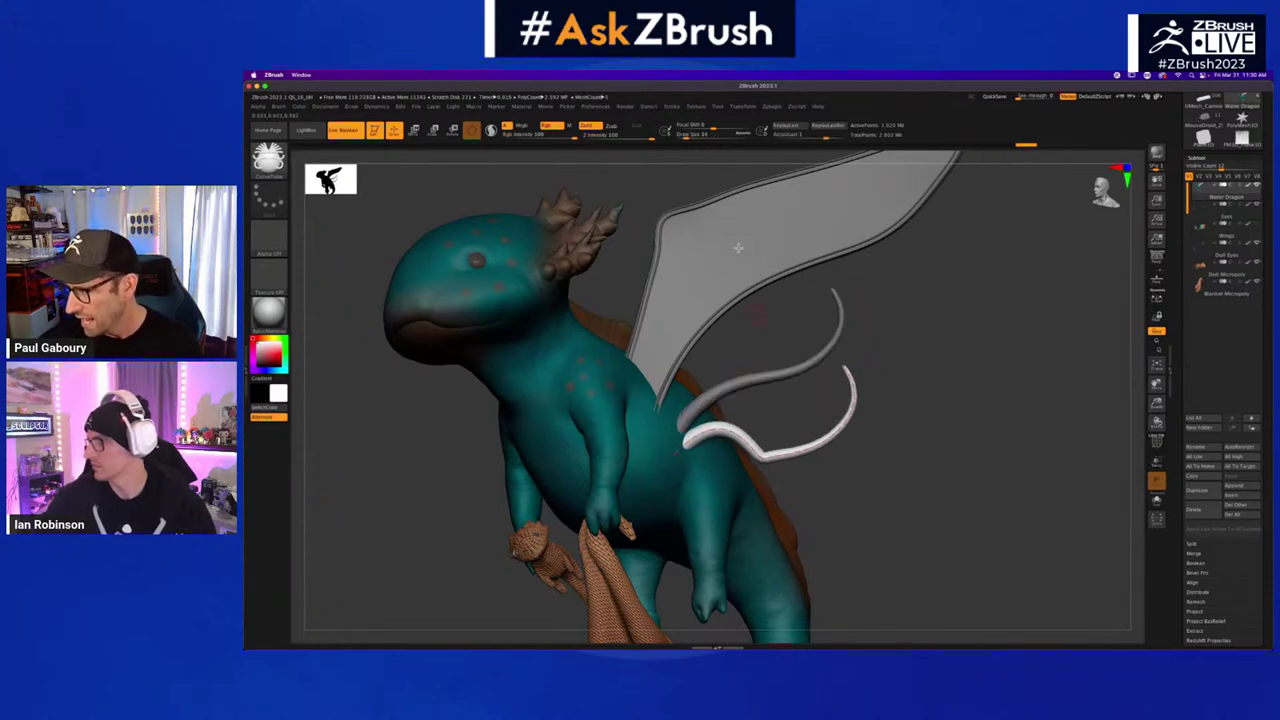
- Toggle Bend Start in the brush's curve settings
{"action": "left_click", "coordinate": [671, 106]}
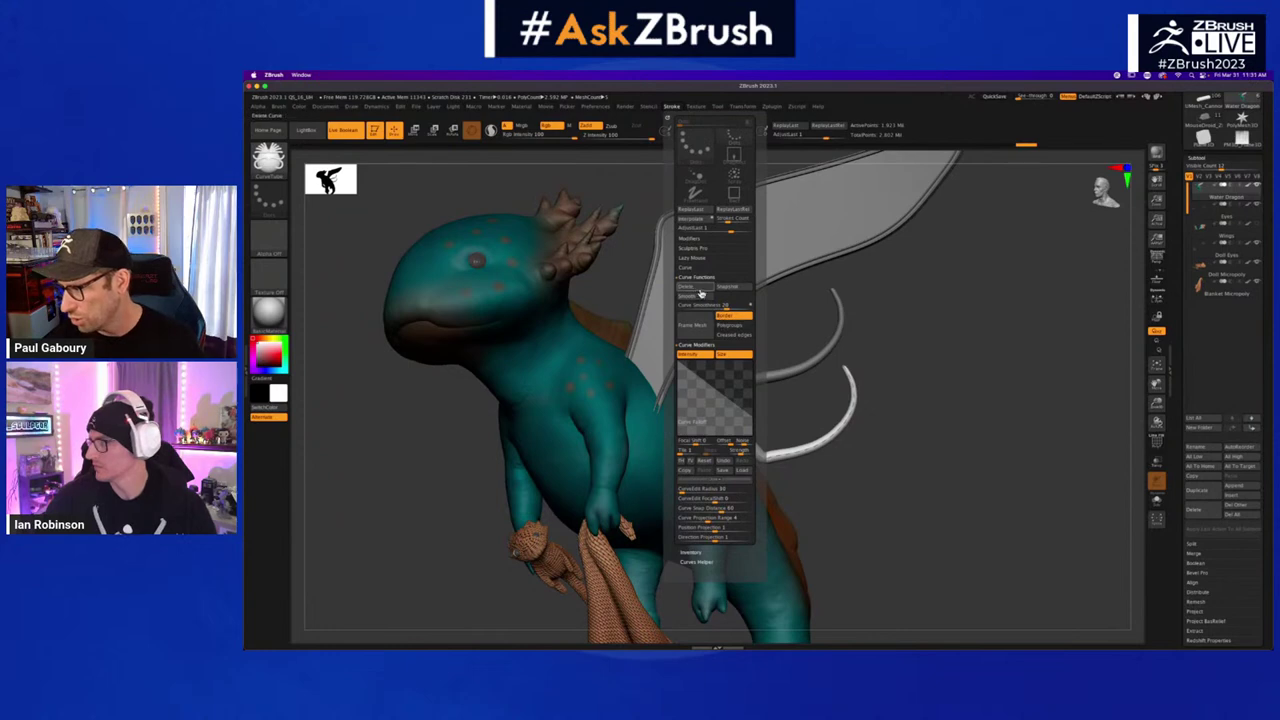
{"action": "left_click", "coordinate": [695, 267]}
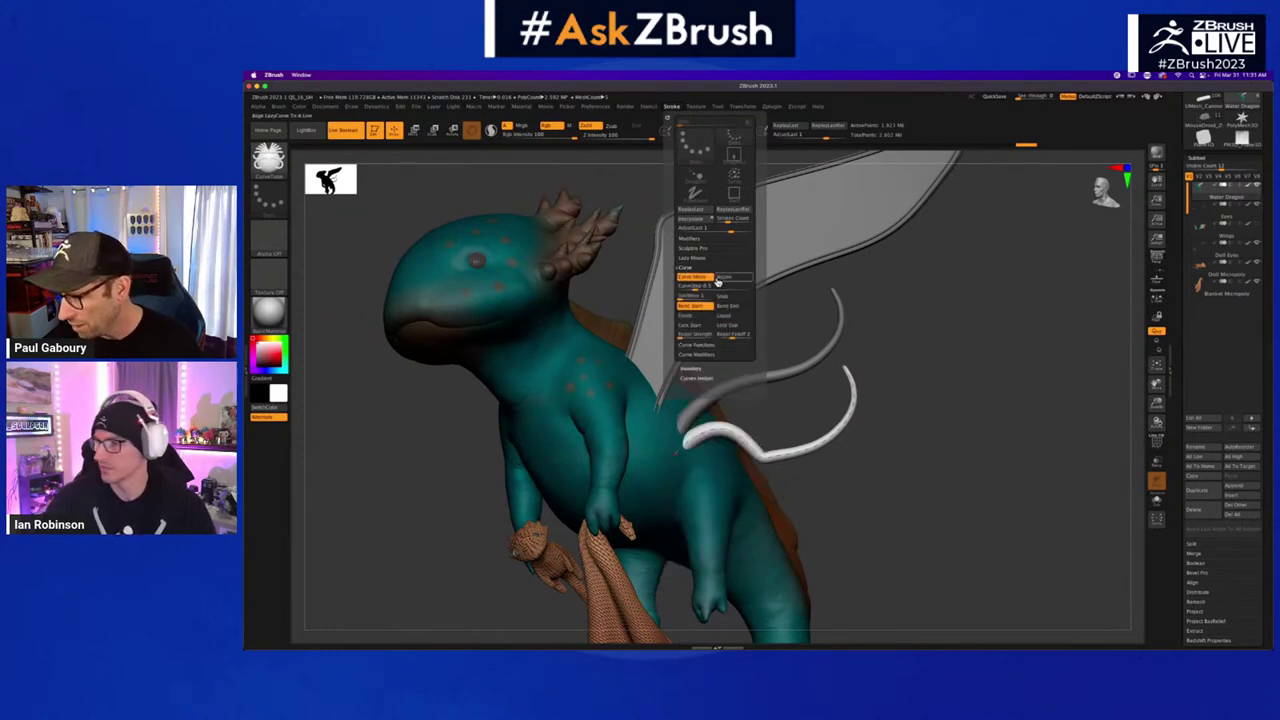
{"action": "left_click", "coordinate": [700, 309]}
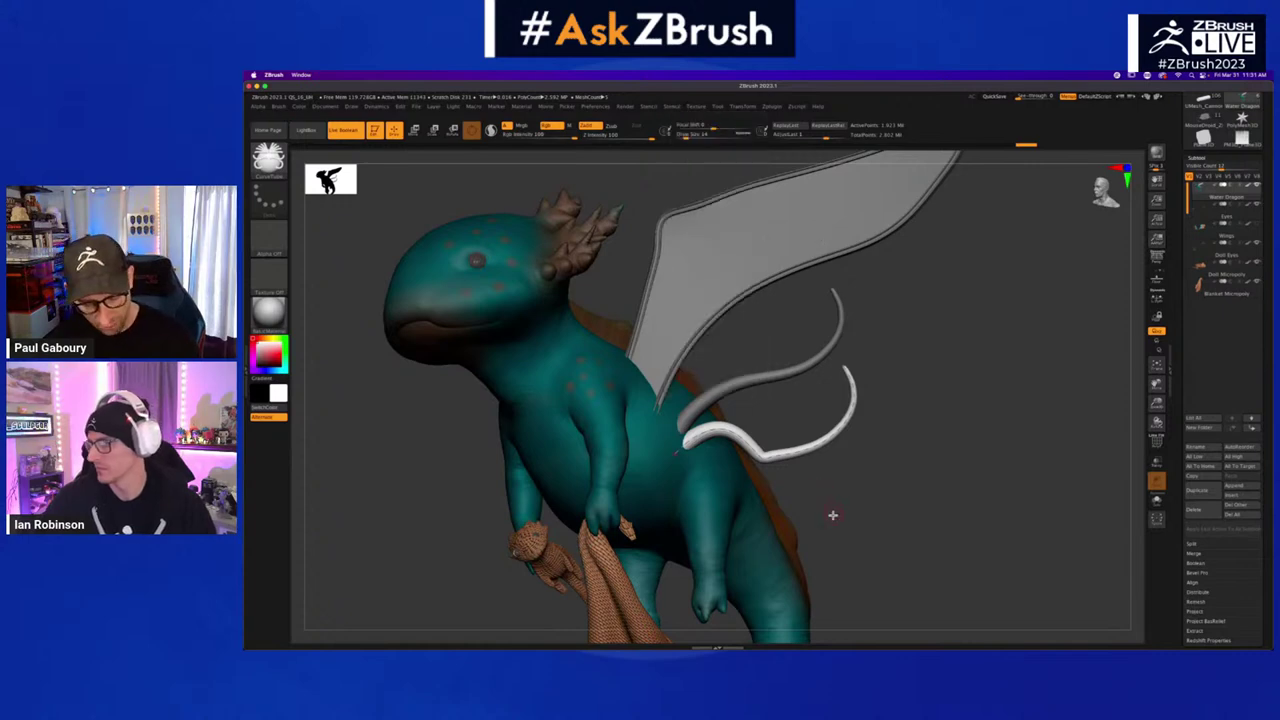
- Duplicate the lower tube with curve snapshots, place the copies in a descending row along the dragon's side, and clear the mask
{"action": "mouse_move", "coordinate": [792, 454]}
{"action": "left_mouse_down"}
{"action": "mouse_move", "coordinate": [805, 482]}
{"action": "mouse_move", "coordinate": [873, 428]}
{"action": "mouse_move", "coordinate": [852, 418]}
{"action": "mouse_move", "coordinate": [930, 282]}
{"action": "mouse_move", "coordinate": [868, 292]}
{"action": "mouse_move", "coordinate": [842, 444]}
{"action": "mouse_move", "coordinate": [857, 482]}
{"action": "mouse_move", "coordinate": [874, 443]}
{"action": "mouse_move", "coordinate": [891, 460]}
{"action": "left_mouse_up"}
{"action": "right_click_drag", "start_coordinate": [891, 460], "coordinate": [891, 490], "text": "ctrl"}
{"action": "mouse_move", "coordinate": [678, 453]}
{"action": "left_mouse_down"}
{"action": "mouse_move", "coordinate": [659, 441]}
{"action": "mouse_move", "coordinate": [661, 460]}
{"action": "left_mouse_up"}
{"action": "key", "text": "5"}
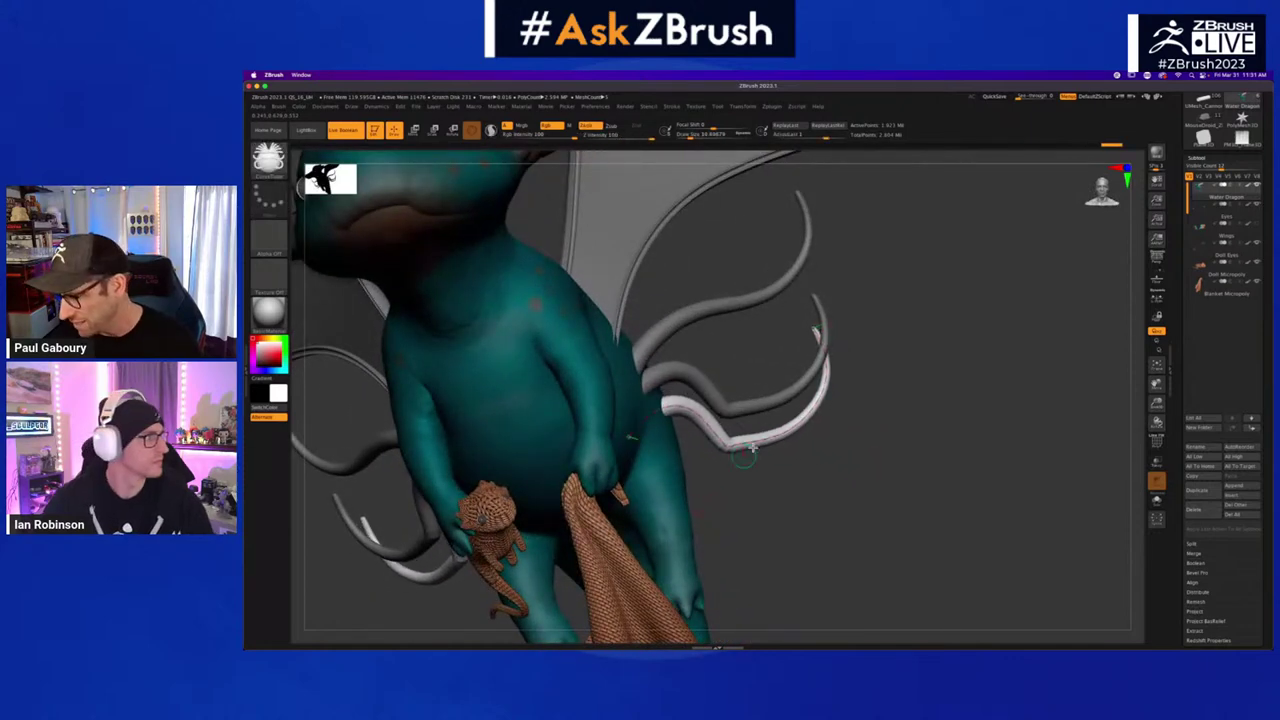
{"action": "left_click_drag", "start_coordinate": [753, 442], "coordinate": [792, 543]}
{"action": "key", "text": "5"}
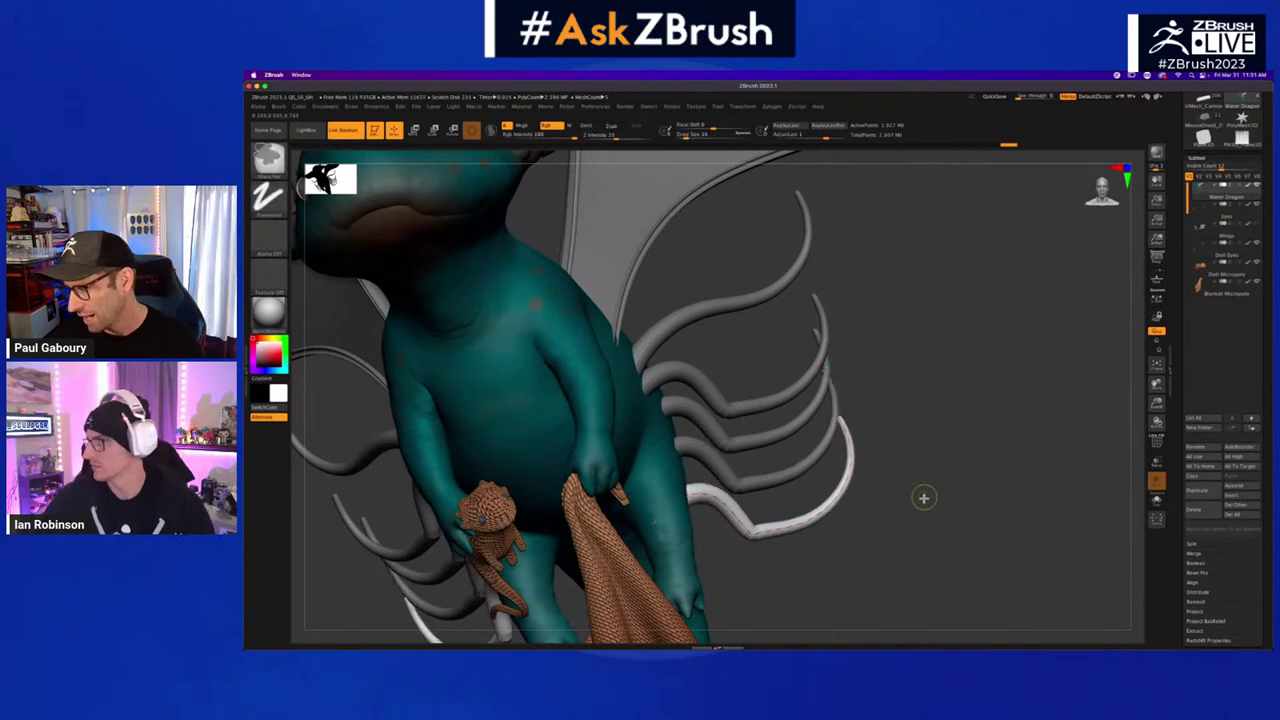
{"action": "right_click_drag", "start_coordinate": [923, 497], "coordinate": [873, 481], "text": "ctrl"}
{"action": "left_click_drag", "start_coordinate": [897, 454], "coordinate": [934, 482], "text": "ctrl"}
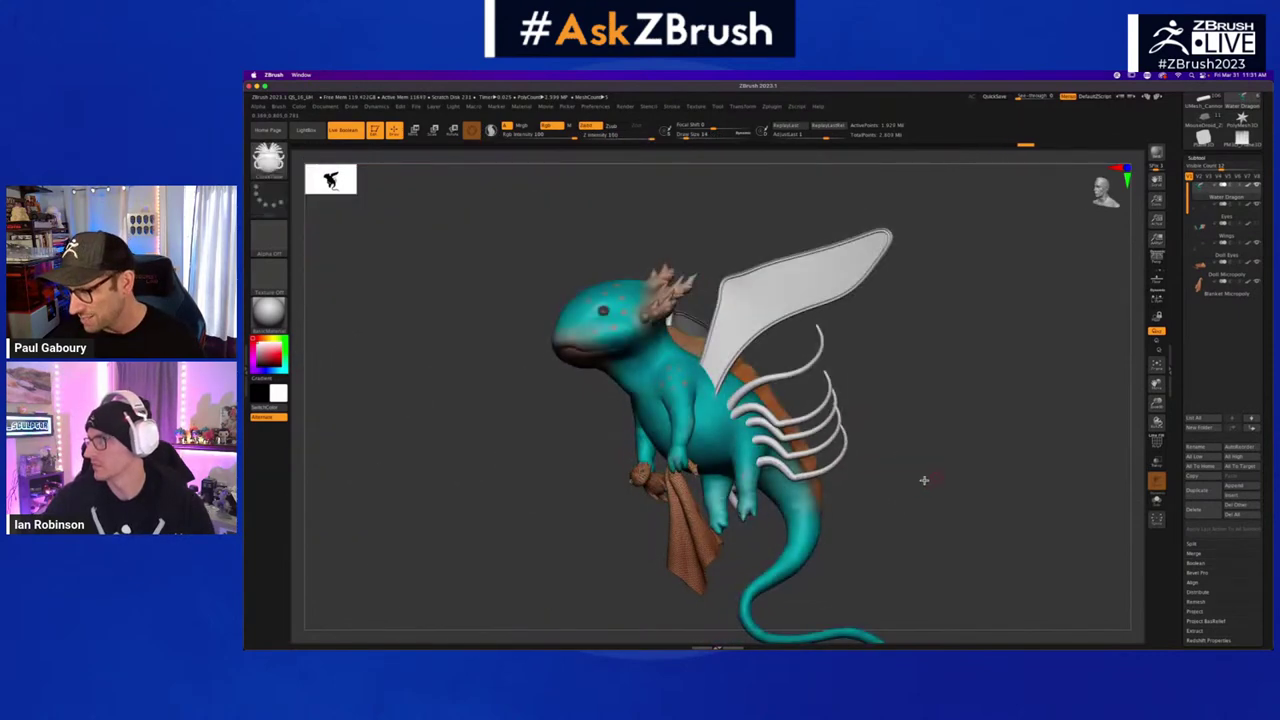
{"action": "right_click_drag", "start_coordinate": [928, 479], "coordinate": [900, 481], "text": "alt"}
{"action": "mouse_move", "coordinate": [860, 492]}
{"action": "left_mouse_down"}
{"action": "mouse_move", "coordinate": [894, 491]}
{"action": "mouse_move", "coordinate": [882, 490]}
{"action": "left_mouse_up"}
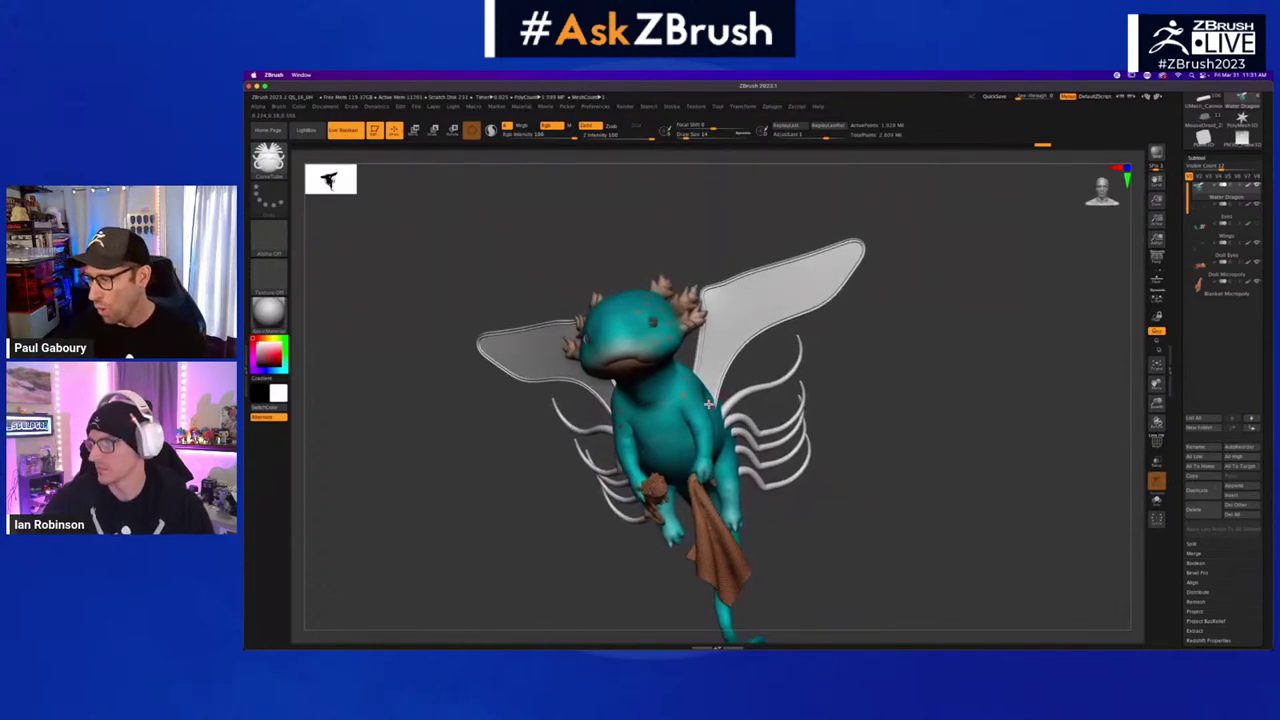
{"action": "left_click_drag", "start_coordinate": [750, 420], "coordinate": [843, 463]}
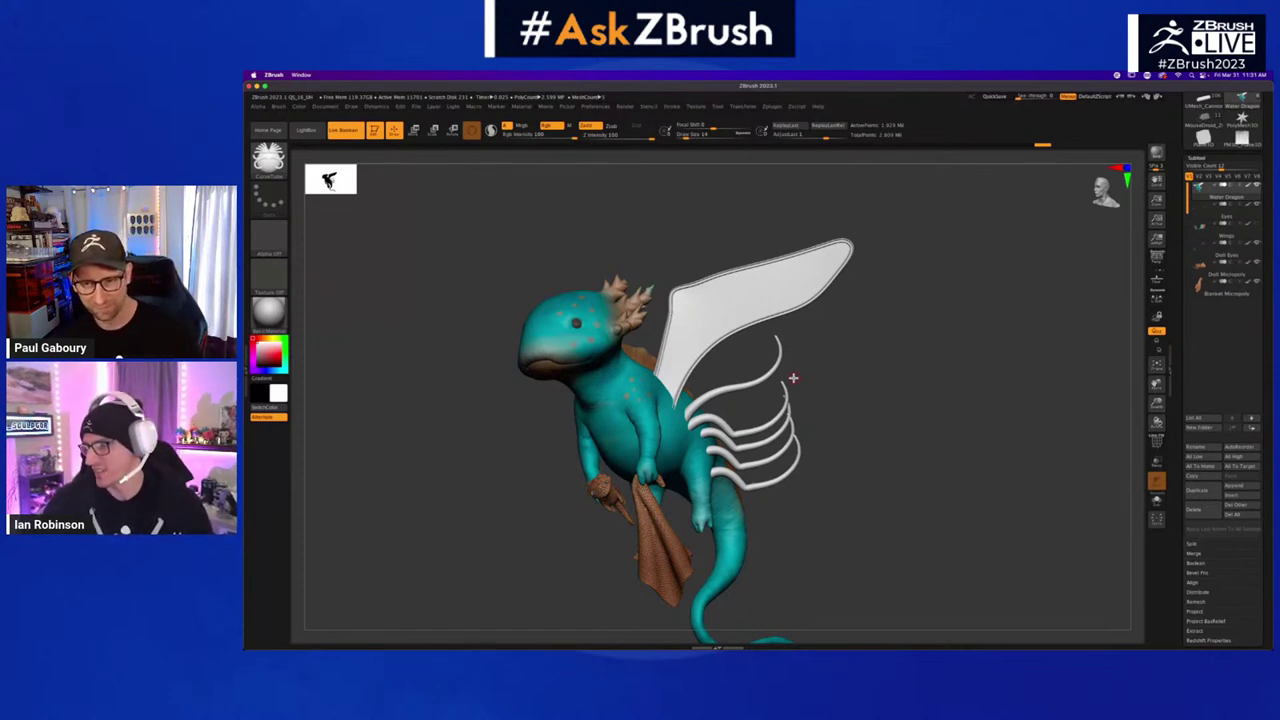
{"action": "left_click_drag", "start_coordinate": [846, 509], "coordinate": [843, 471]}
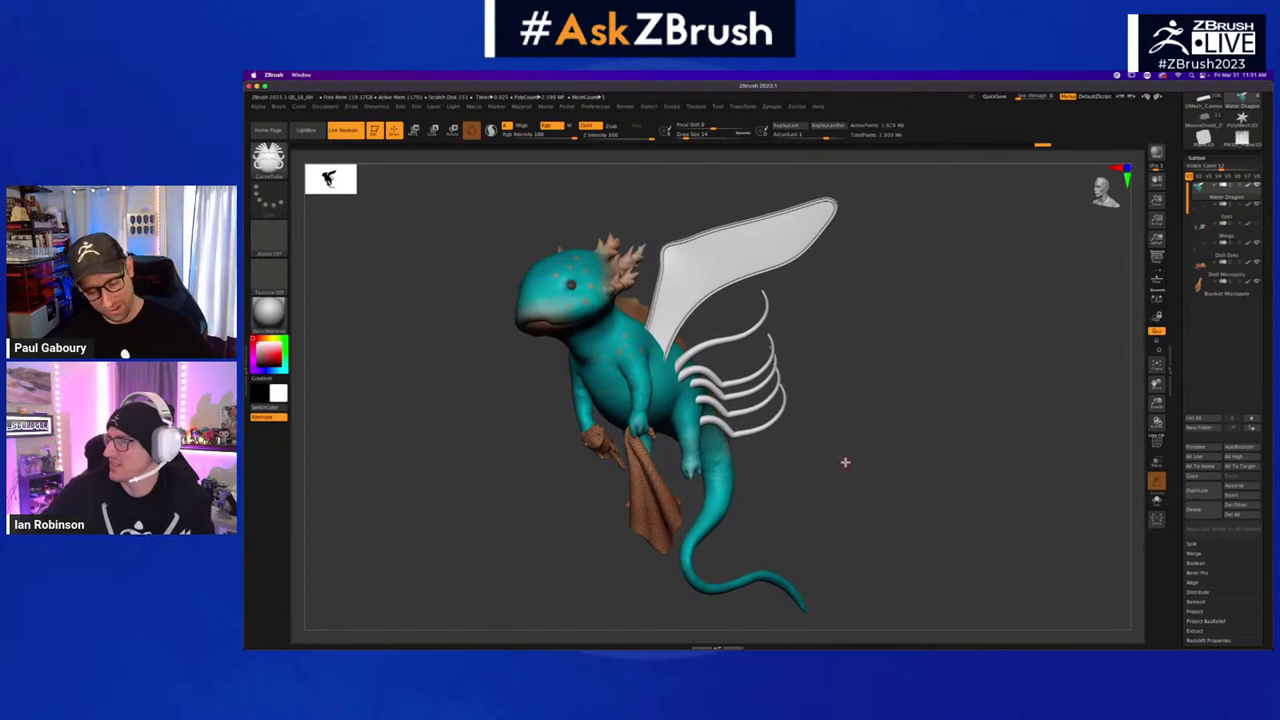
{"action": "key", "text": "b"}
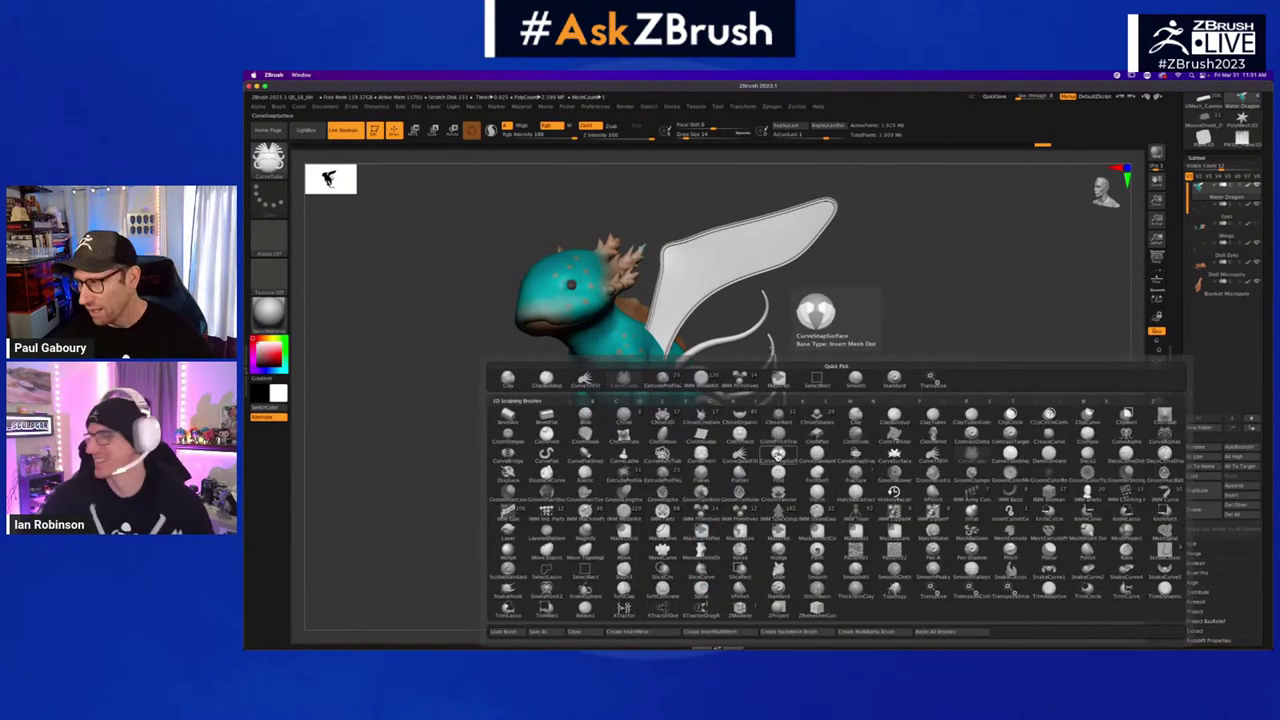
{"action": "left_click", "coordinate": [778, 456]}
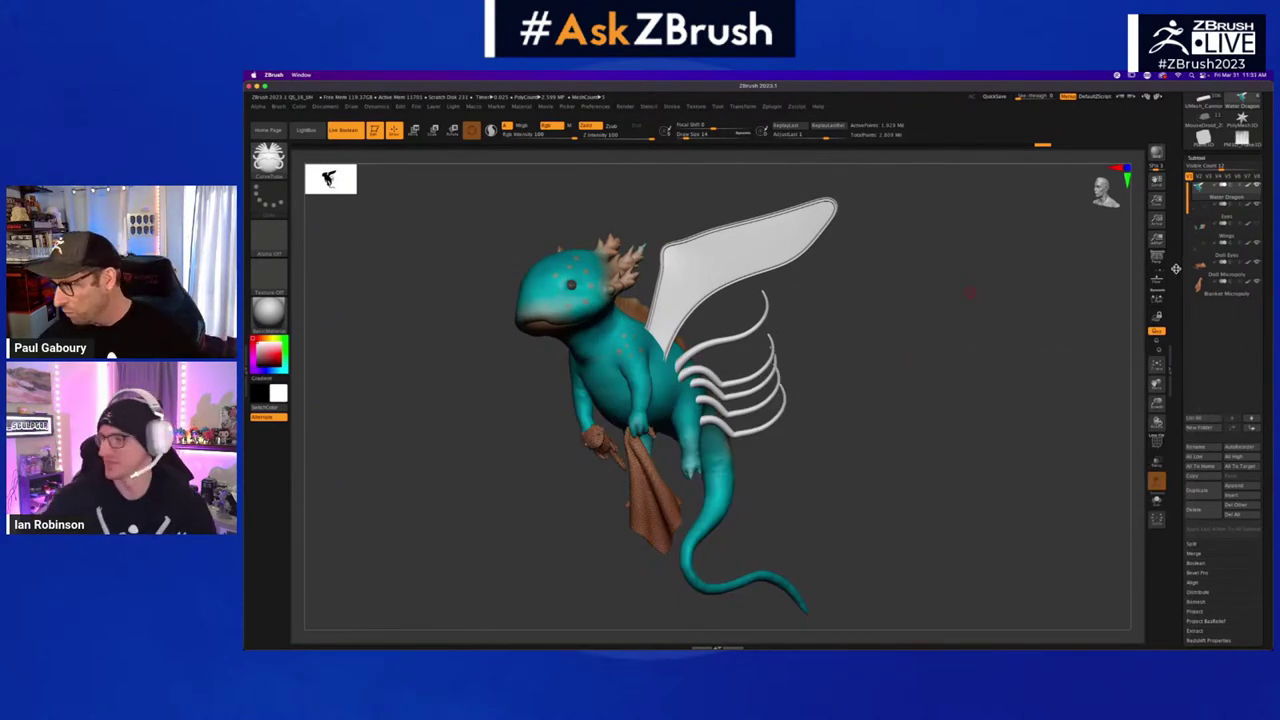
- Switch the active tool to a Sphere3D, convert it to a polymesh and frame it in the view
{"action": "scroll", "coordinate": [1176, 268], "scroll_direction": "up", "scroll_amount": 3}
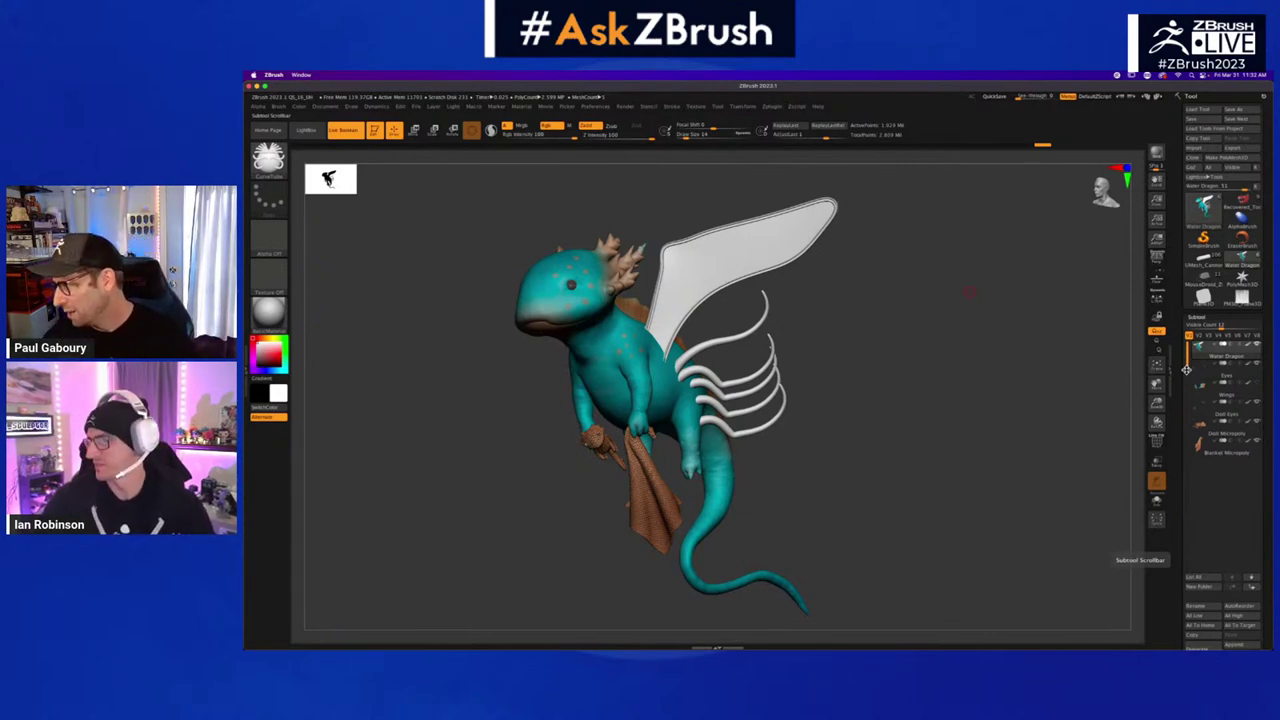
{"action": "left_click", "coordinate": [1204, 205]}
{"action": "left_click", "coordinate": [810, 250]}
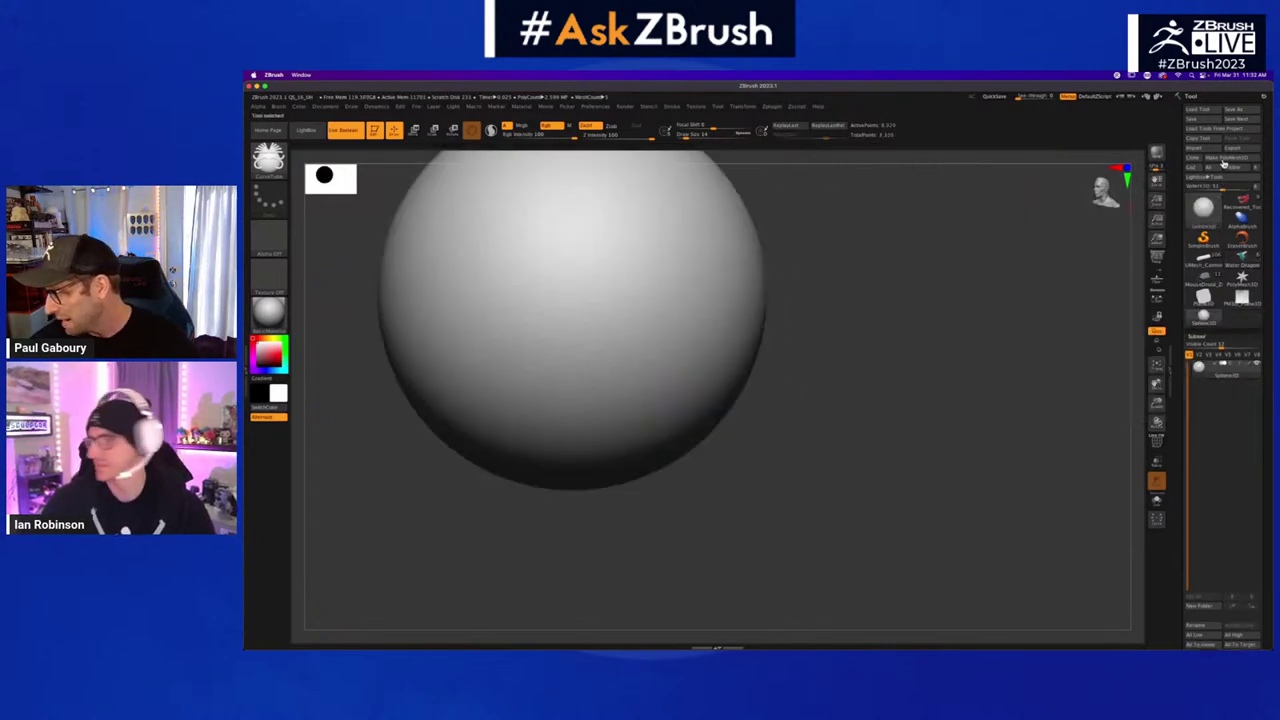
{"action": "left_click", "coordinate": [1241, 162]}
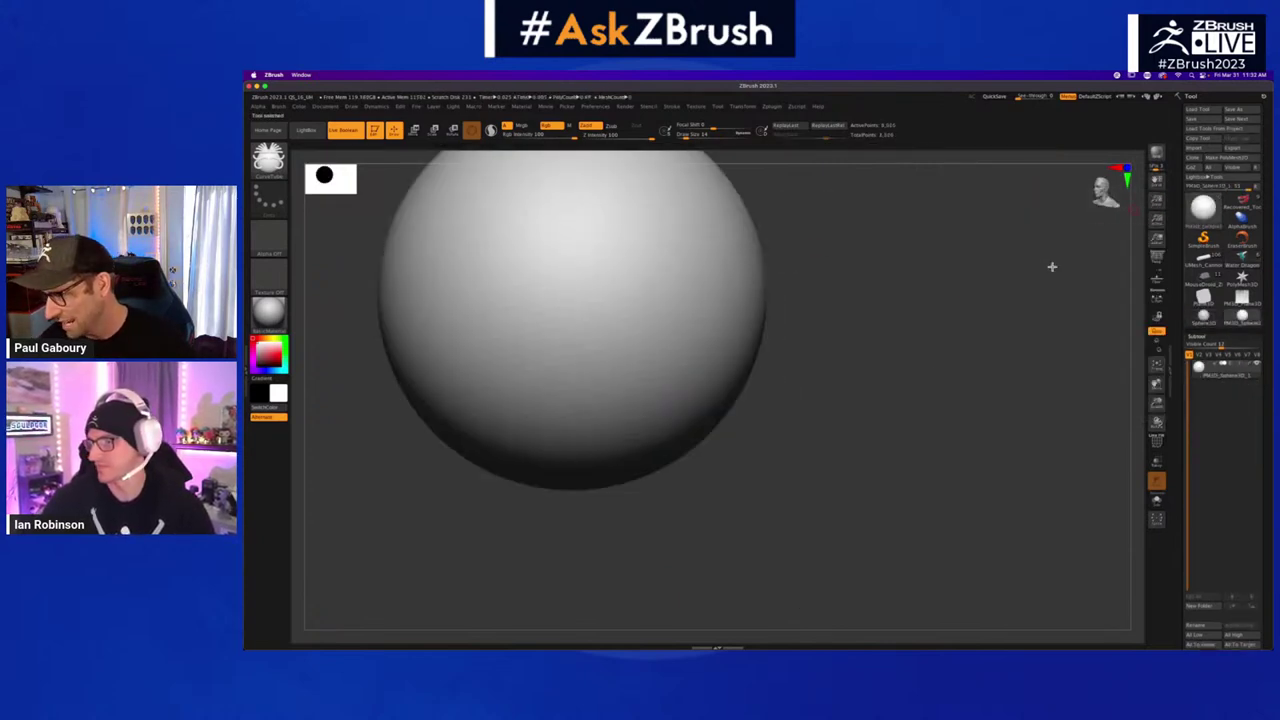
{"action": "key", "text": "f"}
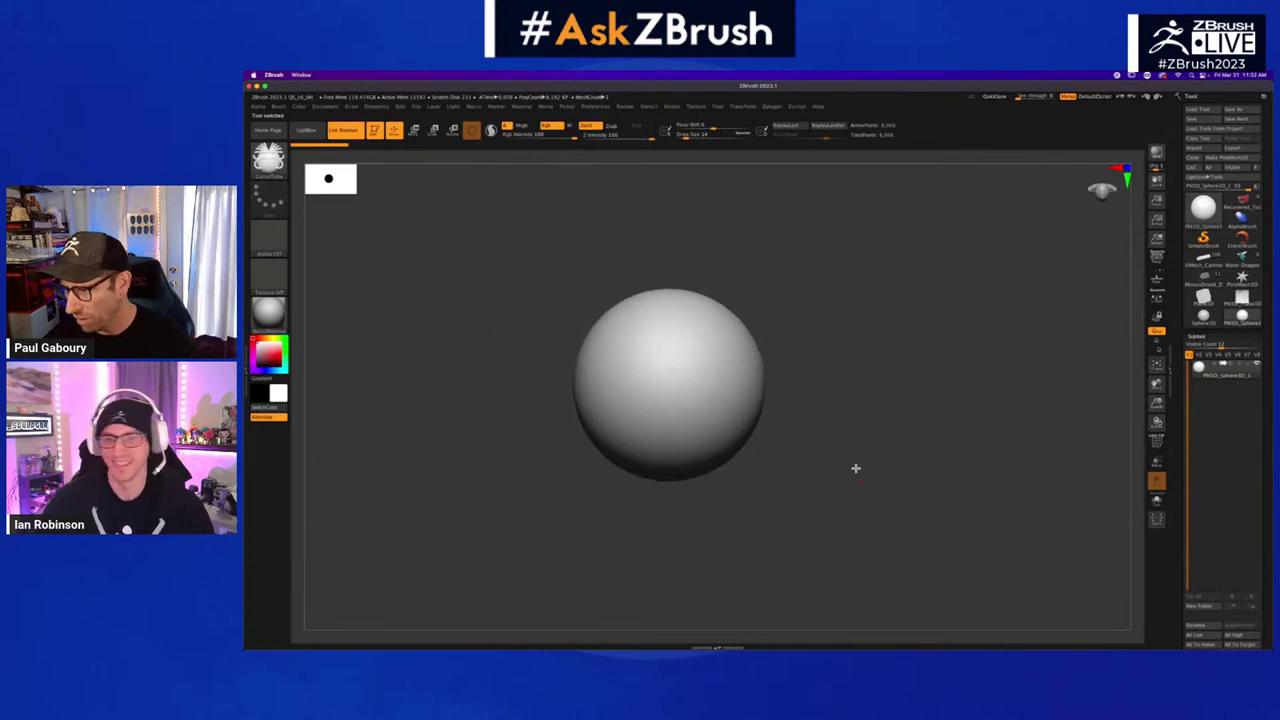
- Increase the CurveTube brush's draw size and turn on radial symmetry for the sphere
{"action": "key", "text": "b"}
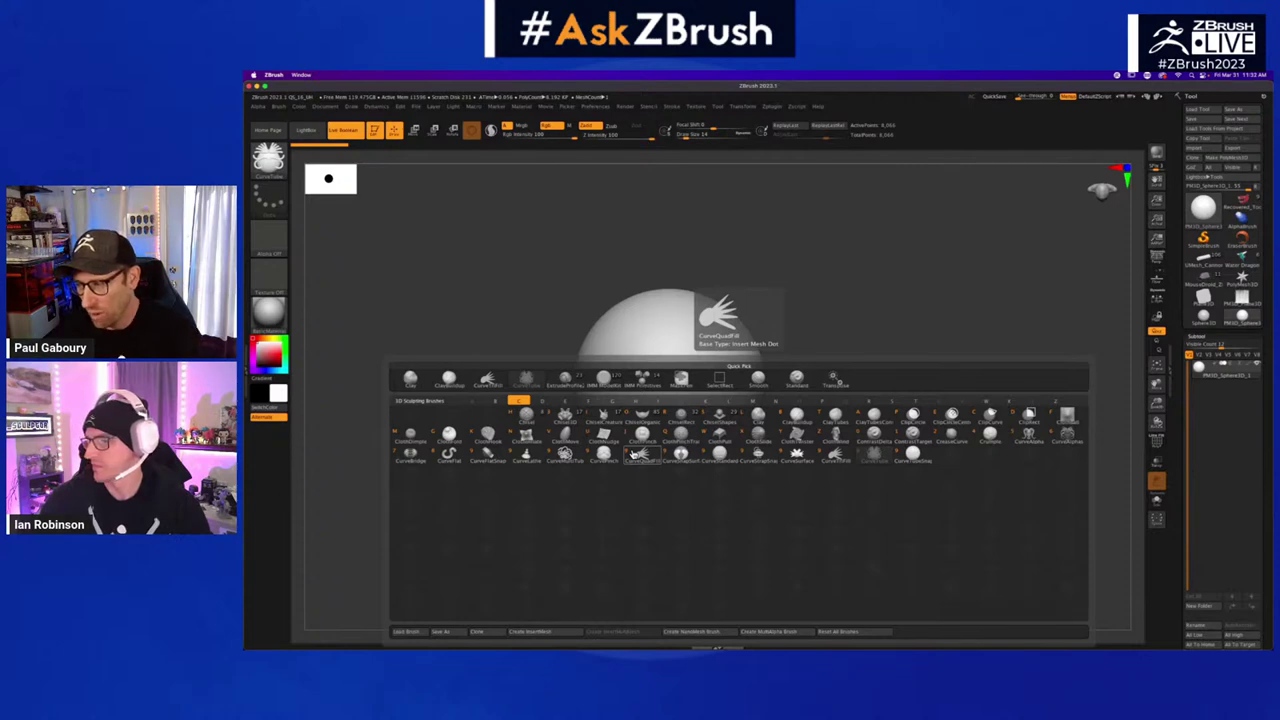
{"action": "left_click", "coordinate": [632, 454]}
{"action": "key", "text": "s"}
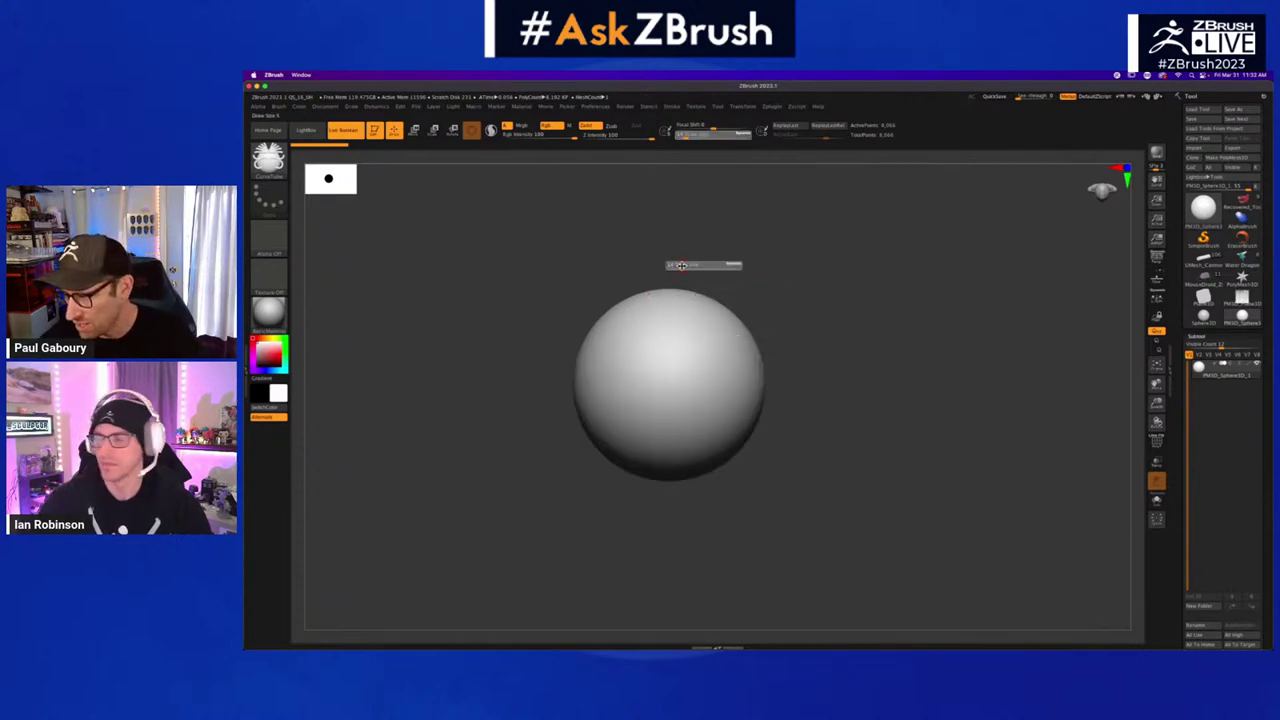
{"action": "left_click_drag", "start_coordinate": [681, 265], "coordinate": [677, 266]}
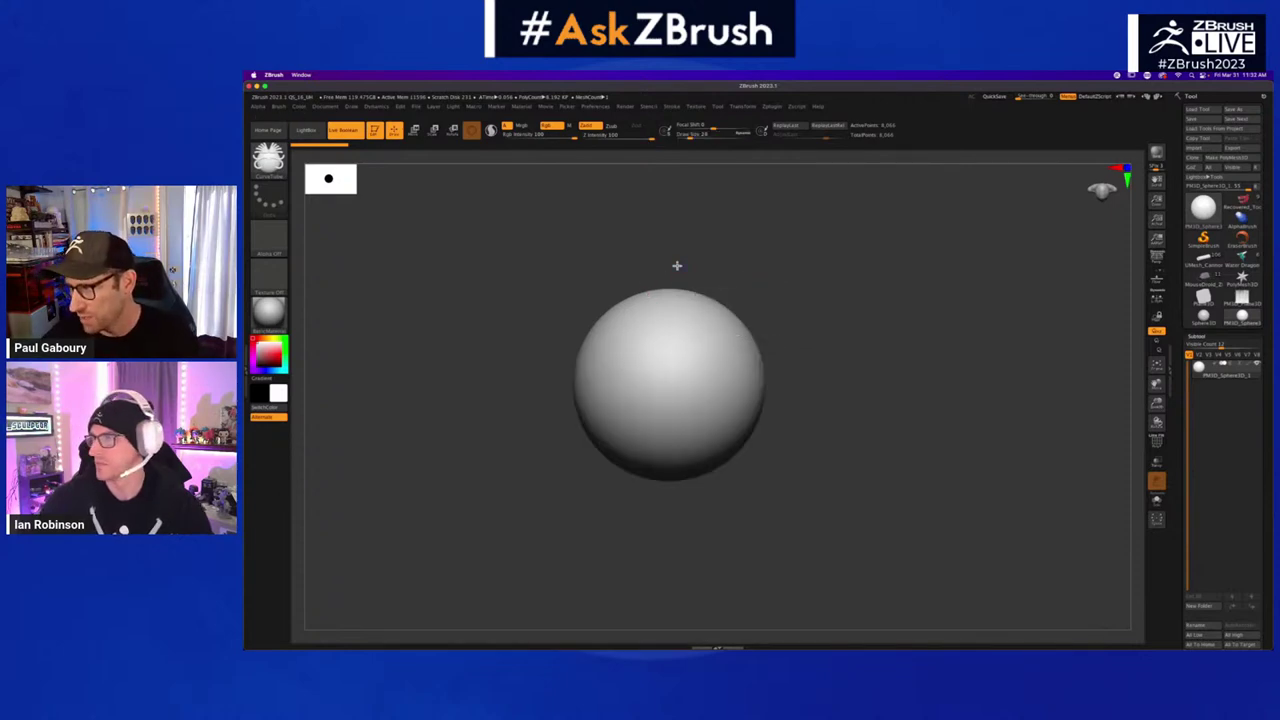
{"action": "left_click", "coordinate": [745, 107]}
{"action": "left_click", "coordinate": [778, 338]}
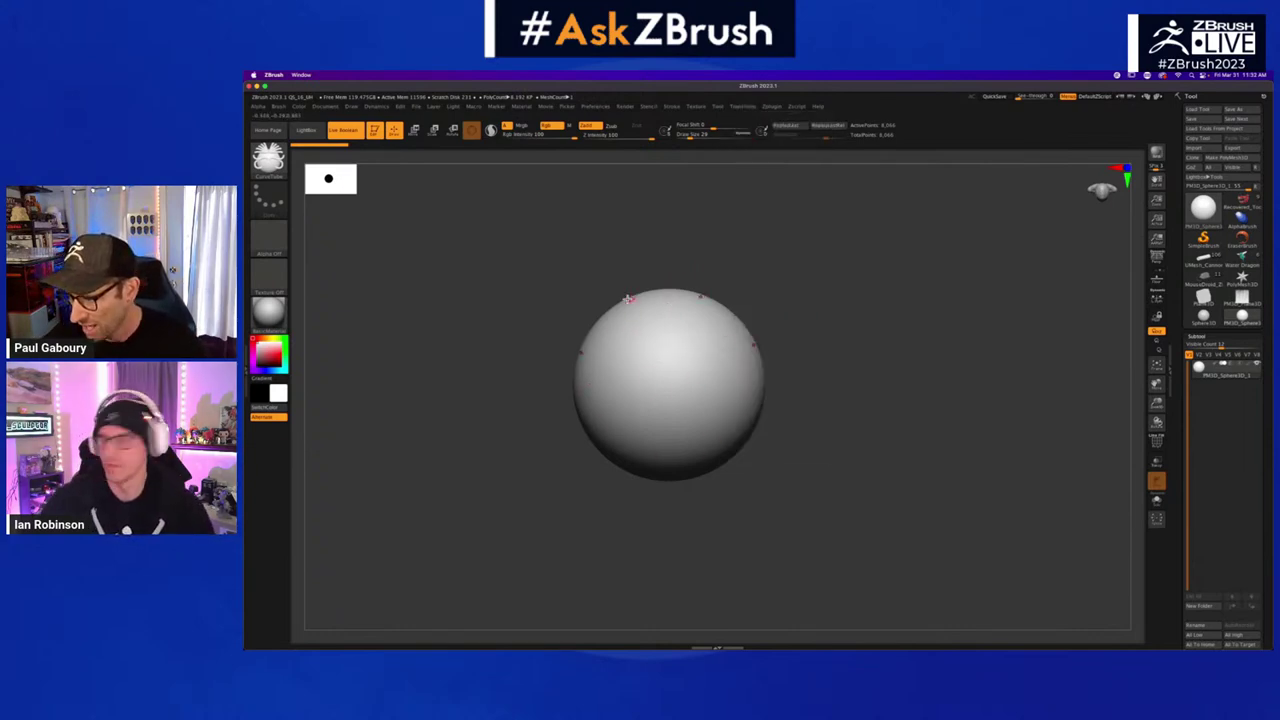
- Try a petal-shaped tube loop from the sphere's edge with radial symmetry, and undo it
{"action": "left_click_drag", "start_coordinate": [667, 295], "coordinate": [668, 298]}
{"action": "mouse_move", "coordinate": [897, 371]}
{"action": "left_mouse_down", "text": "alt"}
{"action": "mouse_move", "coordinate": [852, 346]}
{"action": "mouse_move", "coordinate": [843, 408]}
{"action": "left_mouse_up", "text": "alt"}
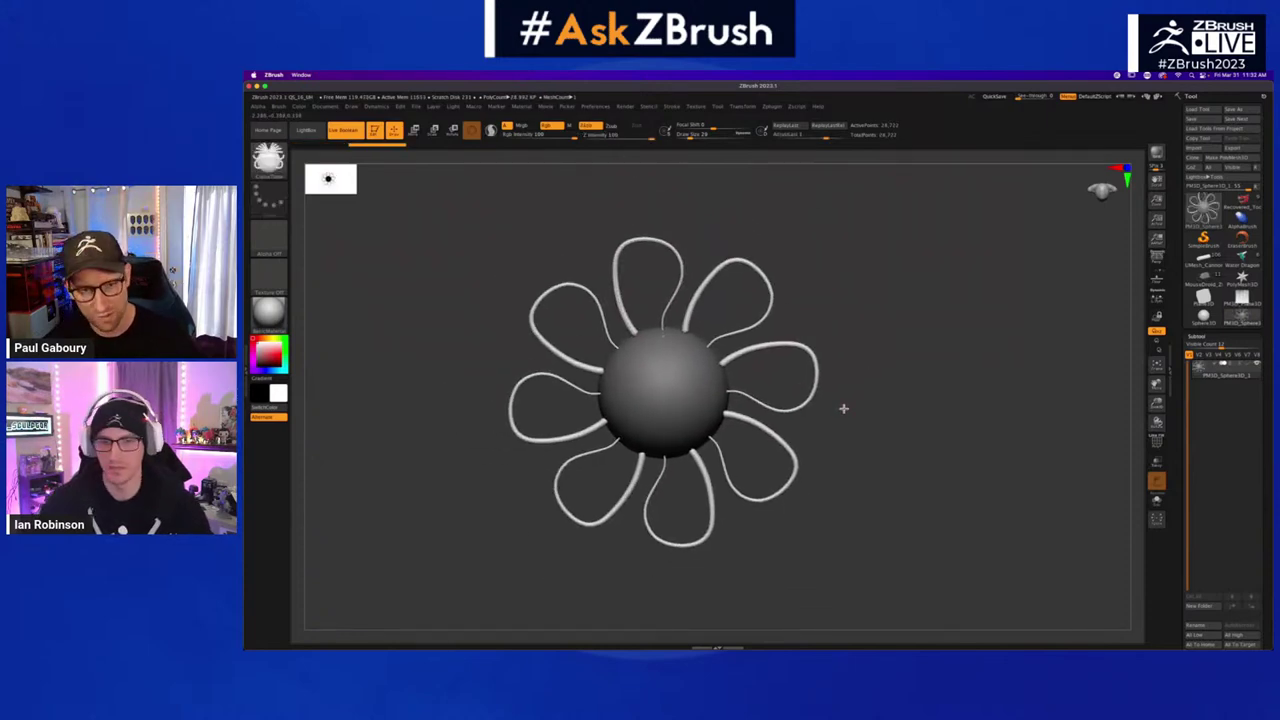
{"action": "key", "text": "ctrl+z"}
- Choose the CurveTriFill brush and draw a closed petal outline from the sphere's edge to make eight filled petals
{"action": "key", "text": "b"}
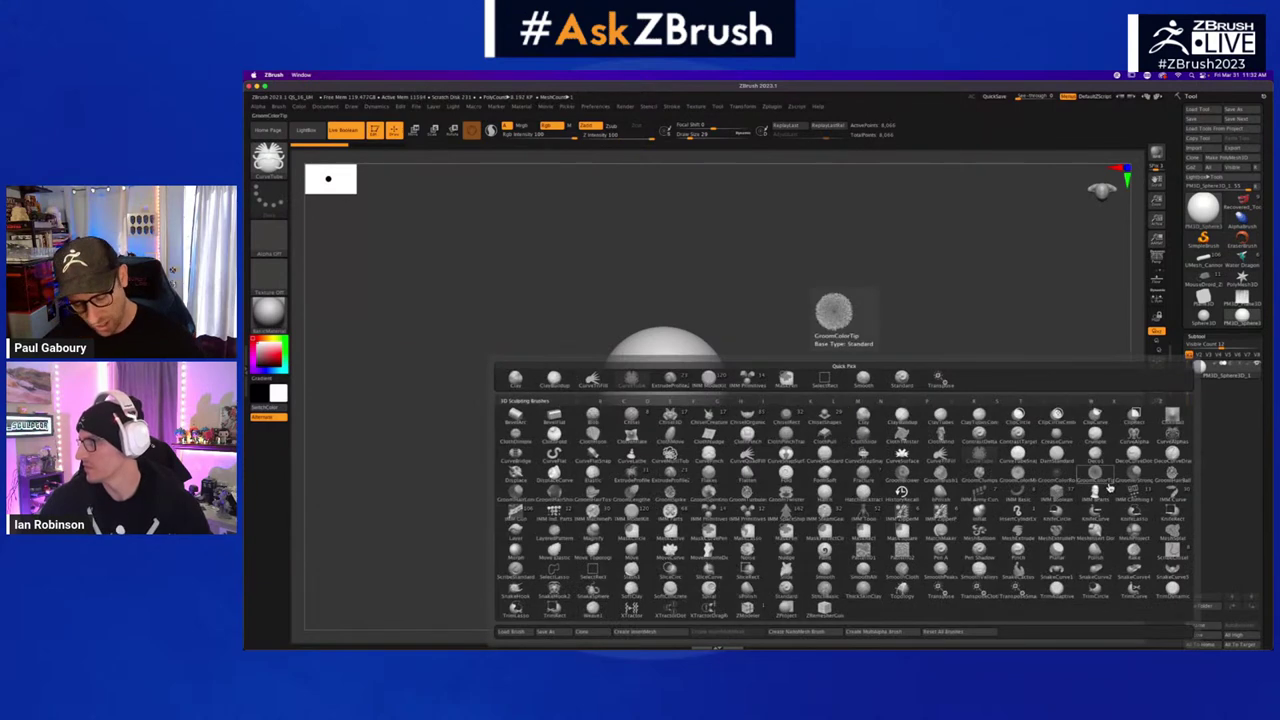
{"action": "left_click", "coordinate": [945, 460]}
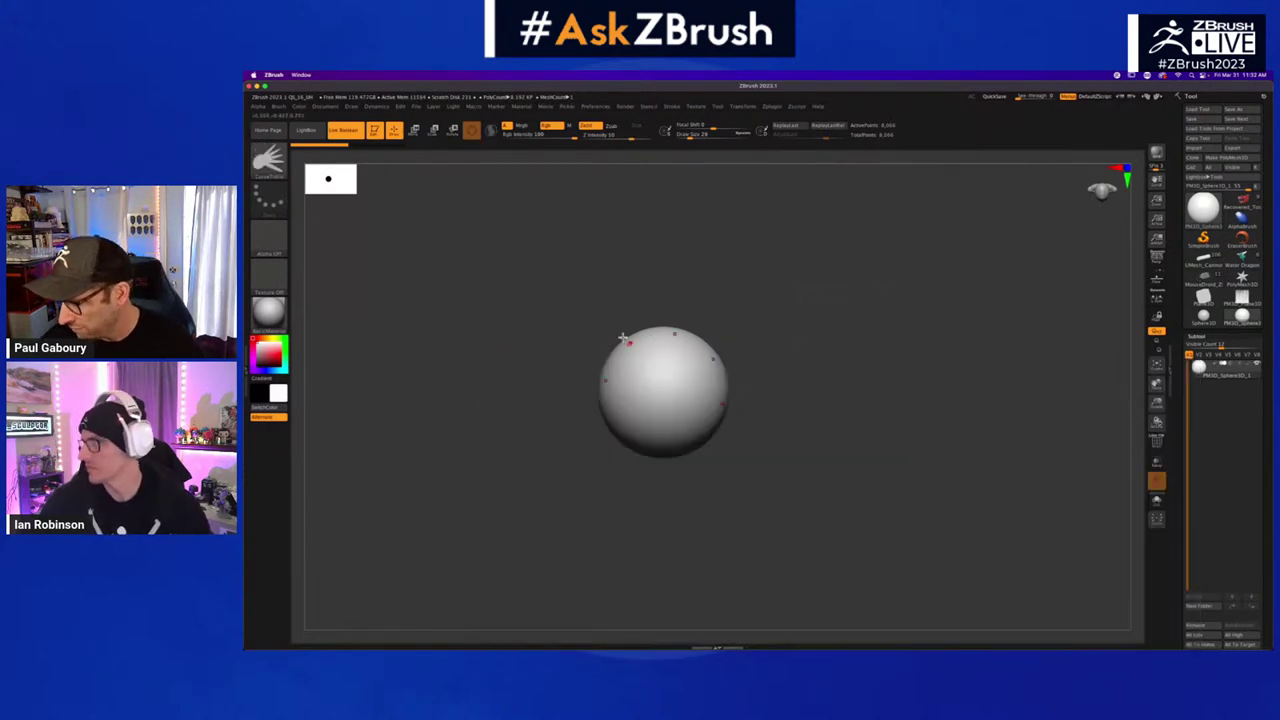
{"action": "mouse_move", "coordinate": [622, 338]}
{"action": "left_mouse_down"}
{"action": "mouse_move", "coordinate": [551, 200]}
{"action": "mouse_move", "coordinate": [663, 249]}
{"action": "mouse_move", "coordinate": [648, 342]}
{"action": "left_mouse_up"}
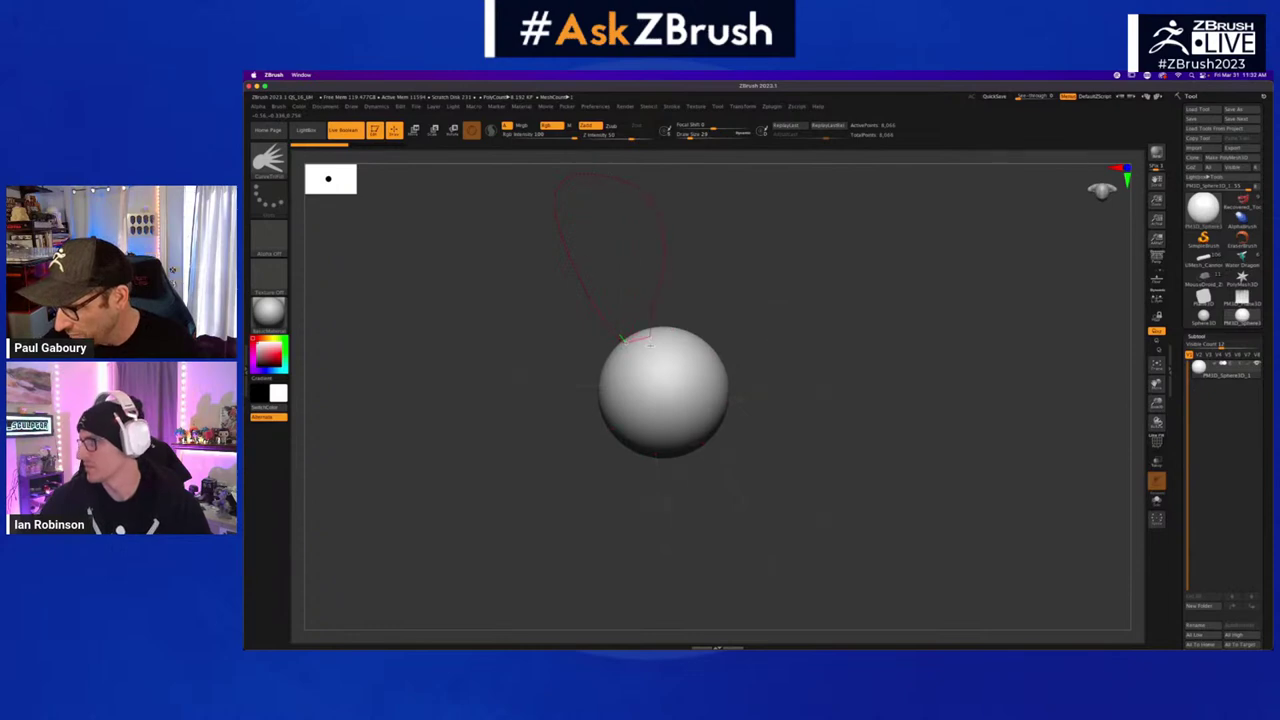
{"action": "mouse_move", "coordinate": [868, 398]}
{"action": "right_mouse_down", "text": "ctrl"}
{"action": "mouse_move", "coordinate": [874, 371]}
{"action": "mouse_move", "coordinate": [880, 393]}
{"action": "right_mouse_up", "text": "ctrl"}
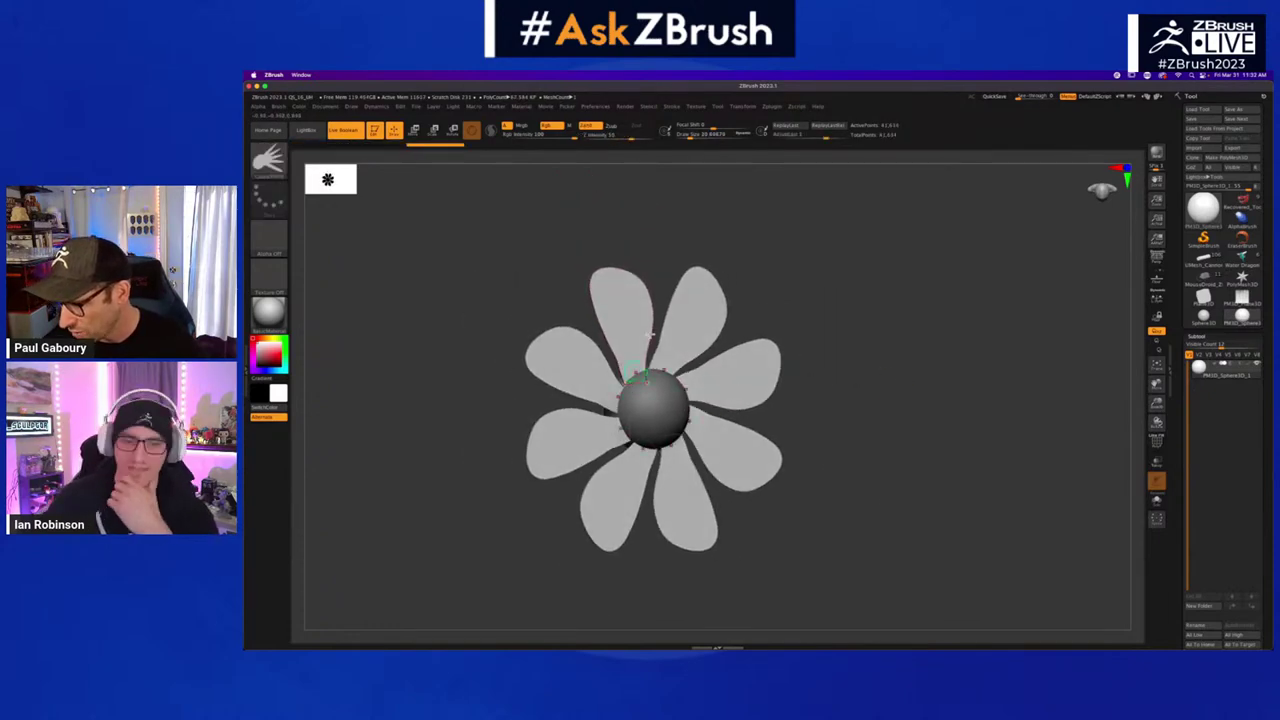
- Reshape the petals around the sphere by adjusting their curve, finishing with long, narrow petals
{"action": "right_click_drag", "start_coordinate": [648, 288], "coordinate": [651, 308]}
{"action": "key", "text": "s"}
{"action": "mouse_move", "coordinate": [625, 285]}
{"action": "left_mouse_down"}
{"action": "mouse_move", "coordinate": [652, 276]}
{"action": "mouse_move", "coordinate": [704, 322]}
{"action": "left_mouse_up"}
{"action": "right_click_drag", "start_coordinate": [704, 322], "coordinate": [670, 354]}
{"action": "mouse_move", "coordinate": [670, 354]}
{"action": "left_mouse_down"}
{"action": "mouse_move", "coordinate": [711, 263]}
{"action": "mouse_move", "coordinate": [731, 291]}
{"action": "mouse_move", "coordinate": [772, 304]}
{"action": "mouse_move", "coordinate": [794, 366]}
{"action": "mouse_move", "coordinate": [738, 370]}
{"action": "mouse_move", "coordinate": [757, 363]}
{"action": "mouse_move", "coordinate": [712, 404]}
{"action": "left_mouse_up"}
{"action": "left_click_drag", "start_coordinate": [812, 420], "coordinate": [857, 355]}
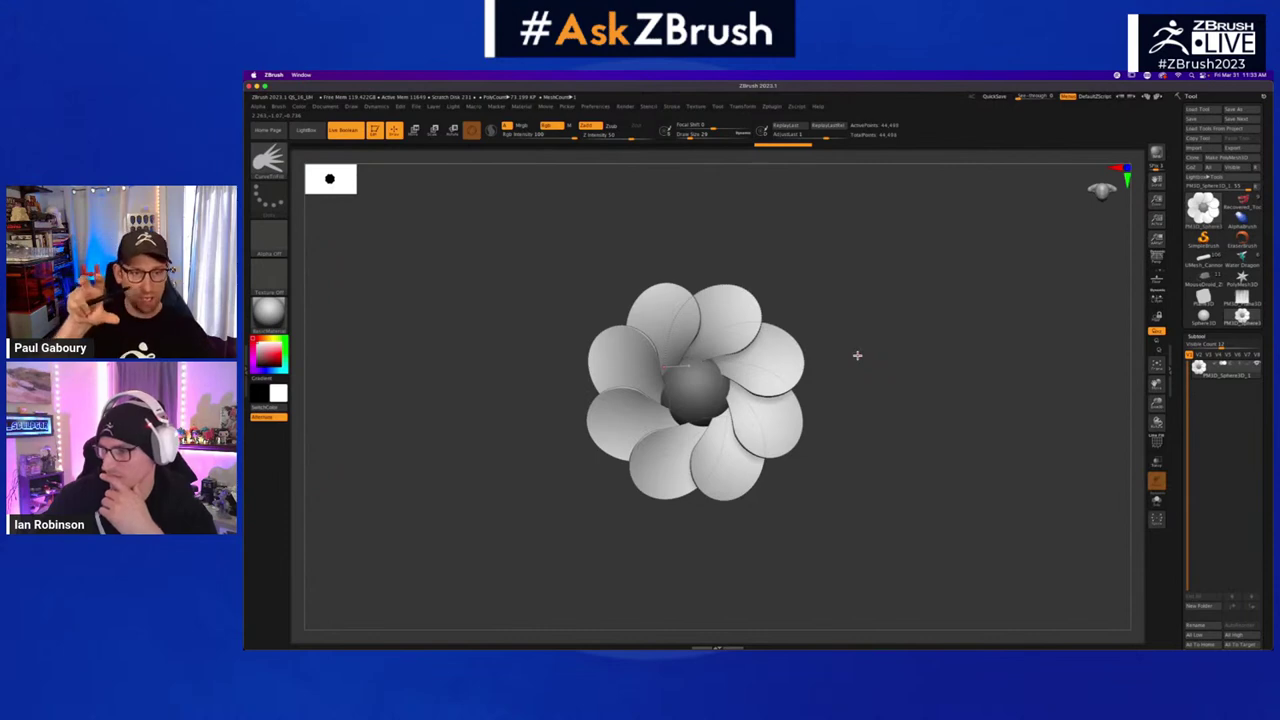
{"action": "left_click_drag", "start_coordinate": [757, 291], "coordinate": [740, 166]}
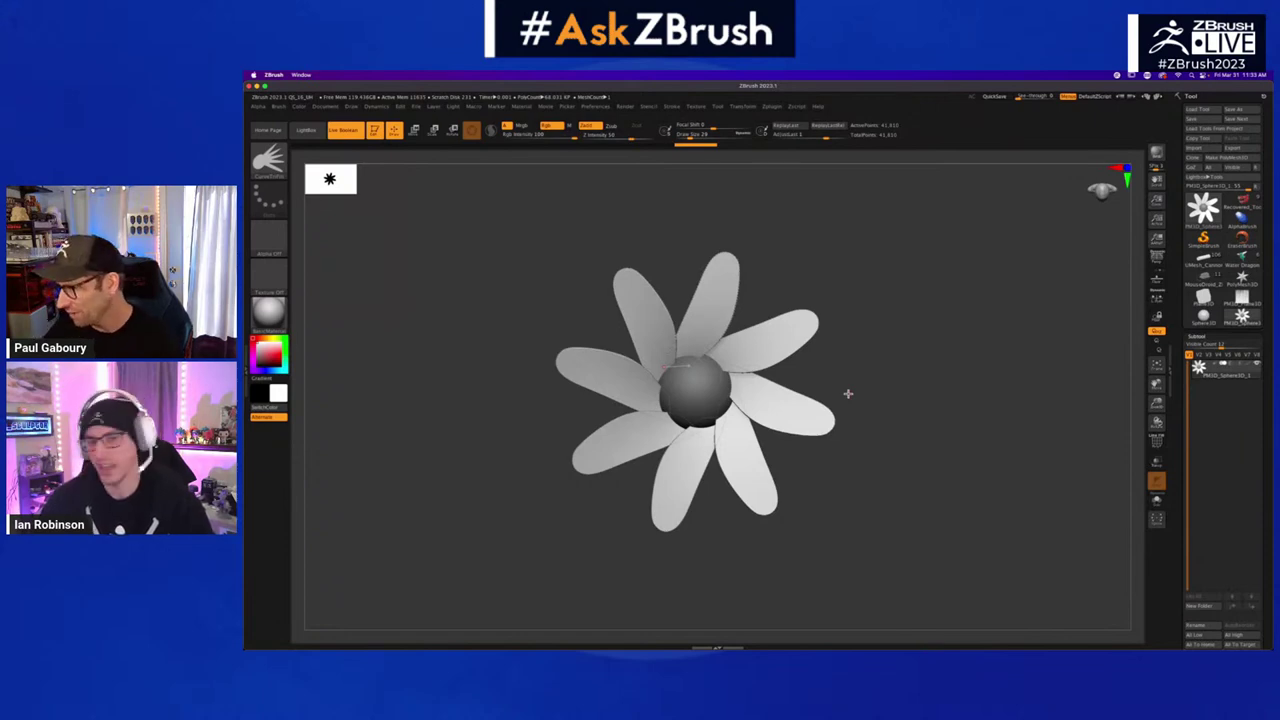
- Undo the petals and earlier curve strokes until only the plain sphere remains
{"action": "key", "text": "ctrl+z"}
{"action": "key", "text": "ctrl+z"}
{"action": "key", "text": "ctrl+z"}
{"action": "key", "text": "ctrl+z"}
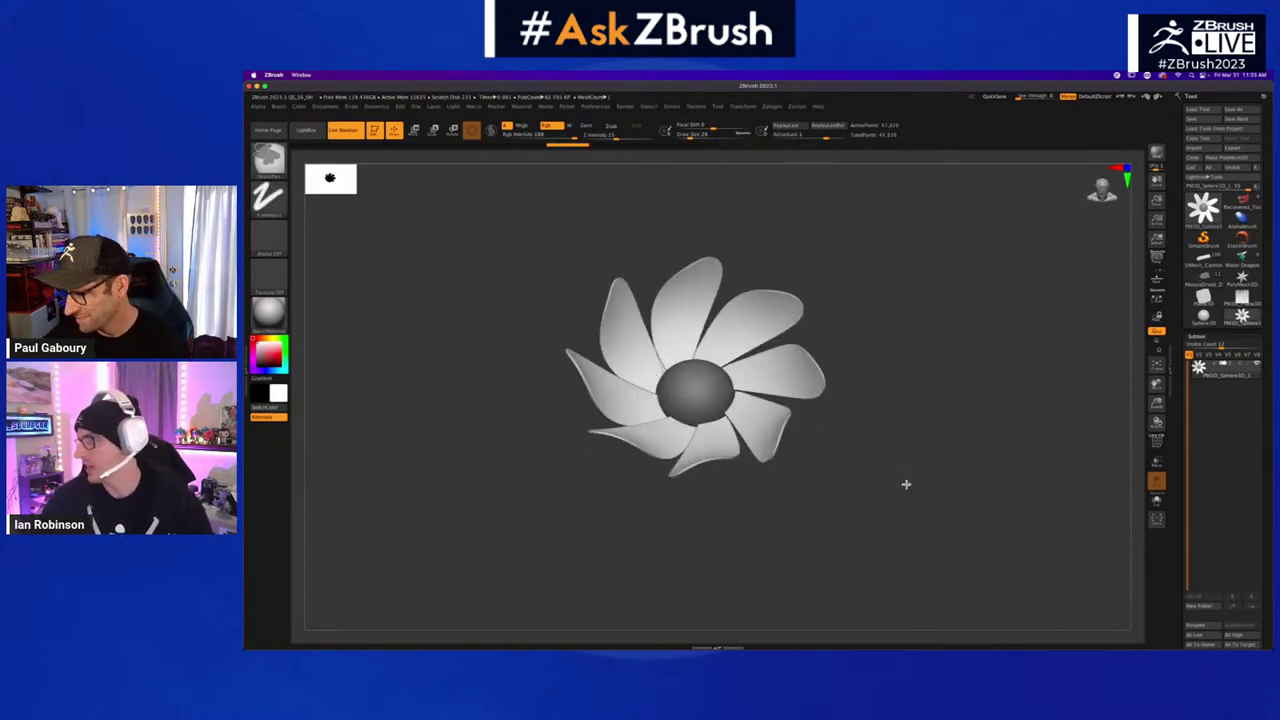
{"action": "key", "text": "ctrl+z"}
{"action": "key", "text": "ctrl+z"}
{"action": "key", "text": "ctrl+z"}
{"action": "key", "text": "ctrl+z"}
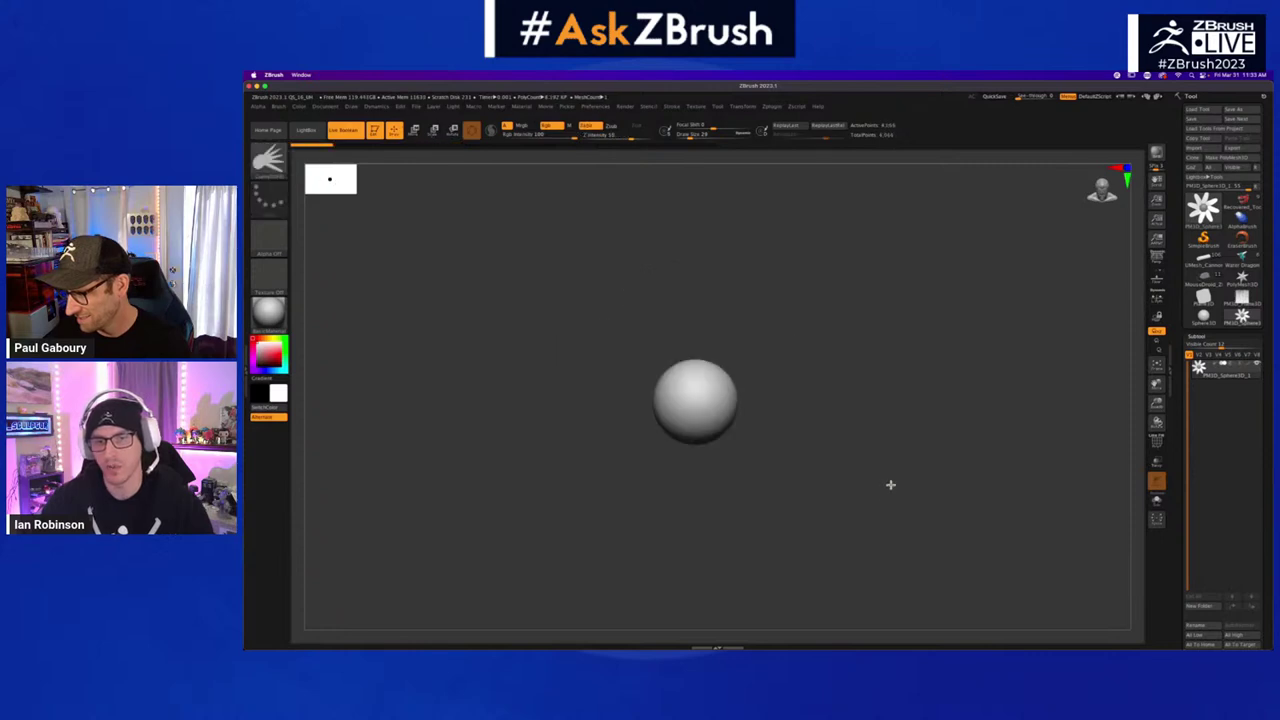
{"action": "key", "text": "ctrl+z"}
{"action": "key", "text": "ctrl+z"}
{"action": "key", "text": "ctrl+z"}
{"action": "key", "text": "ctrl+z"}
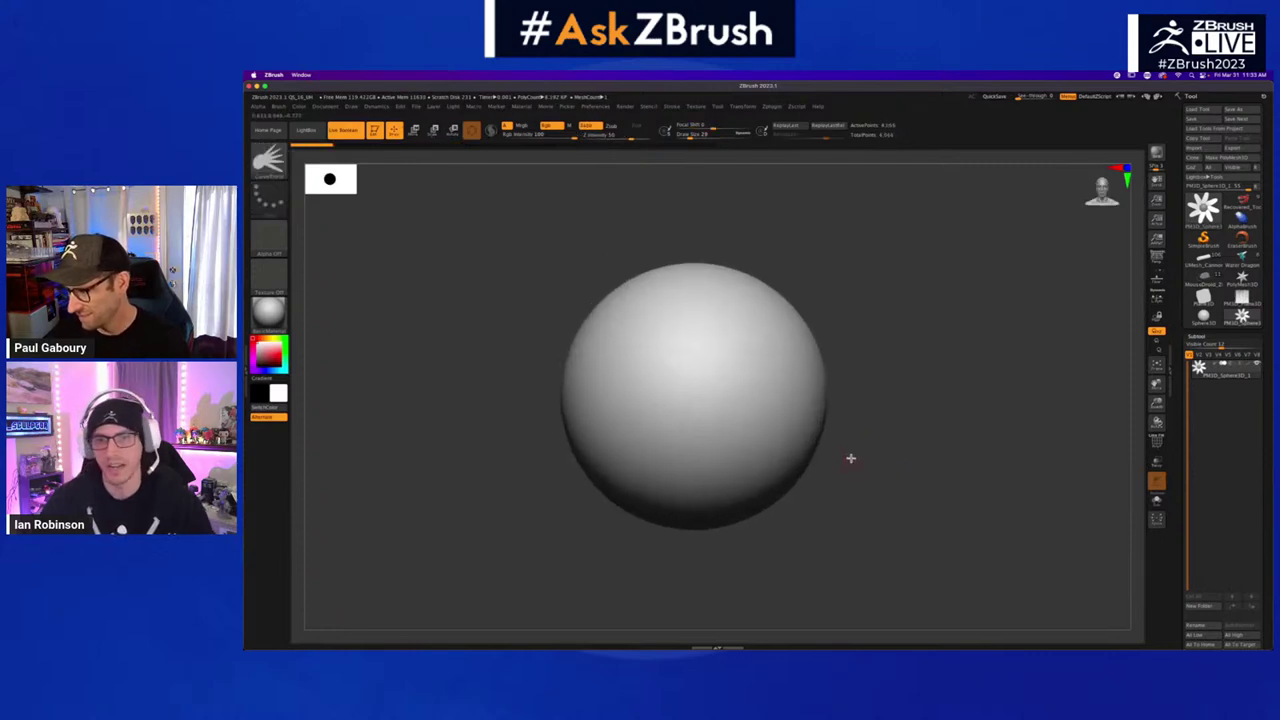
{"action": "key", "text": "ctrl"}
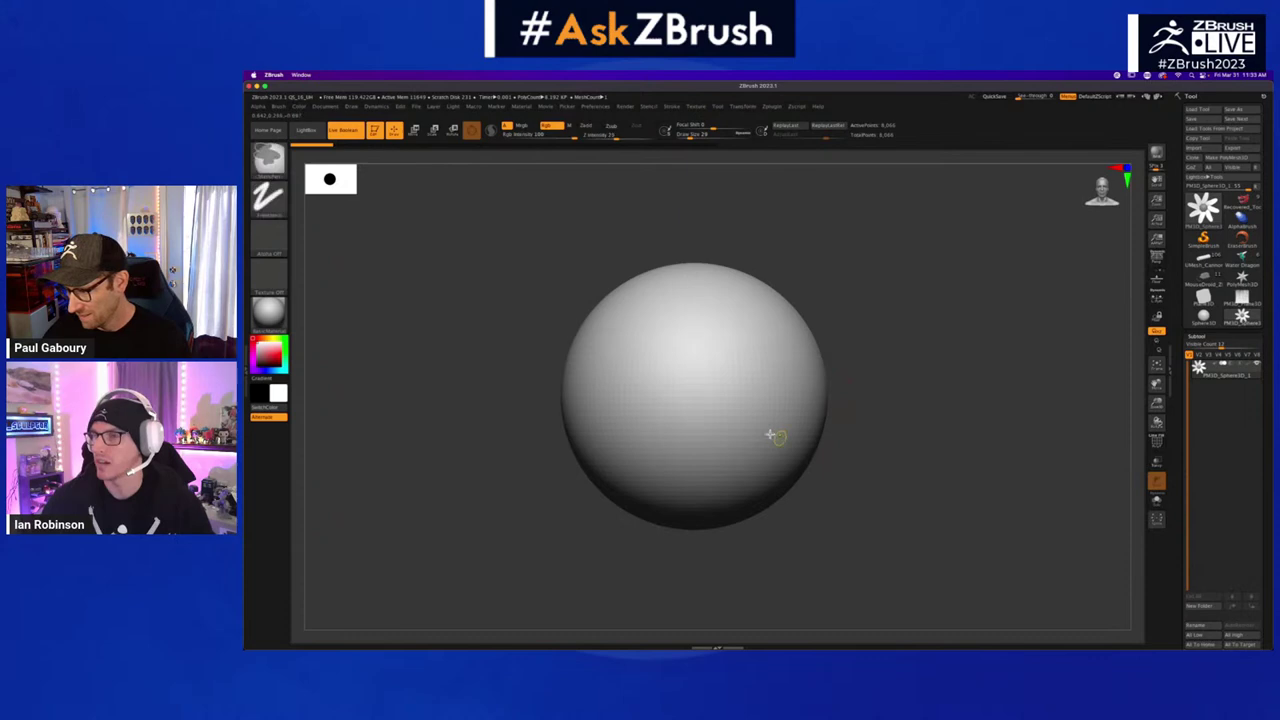
{"action": "key", "text": "ctrl+z"}
- Increase the brush's draw size, collapse the subtool list and shorten the list of loaded tools
{"action": "key", "text": "s"}
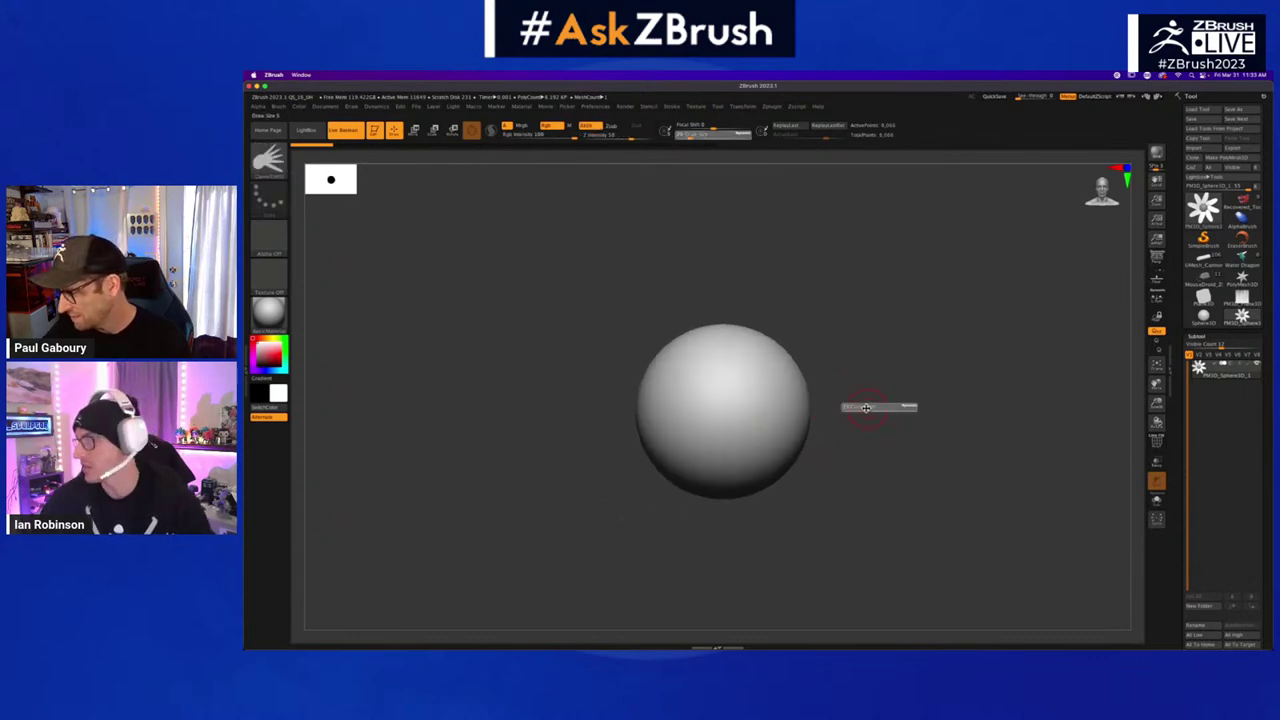
{"action": "left_click", "coordinate": [866, 408]}
{"action": "left_click", "coordinate": [1204, 336]}
{"action": "left_click_drag", "start_coordinate": [1257, 334], "coordinate": [1254, 408]}
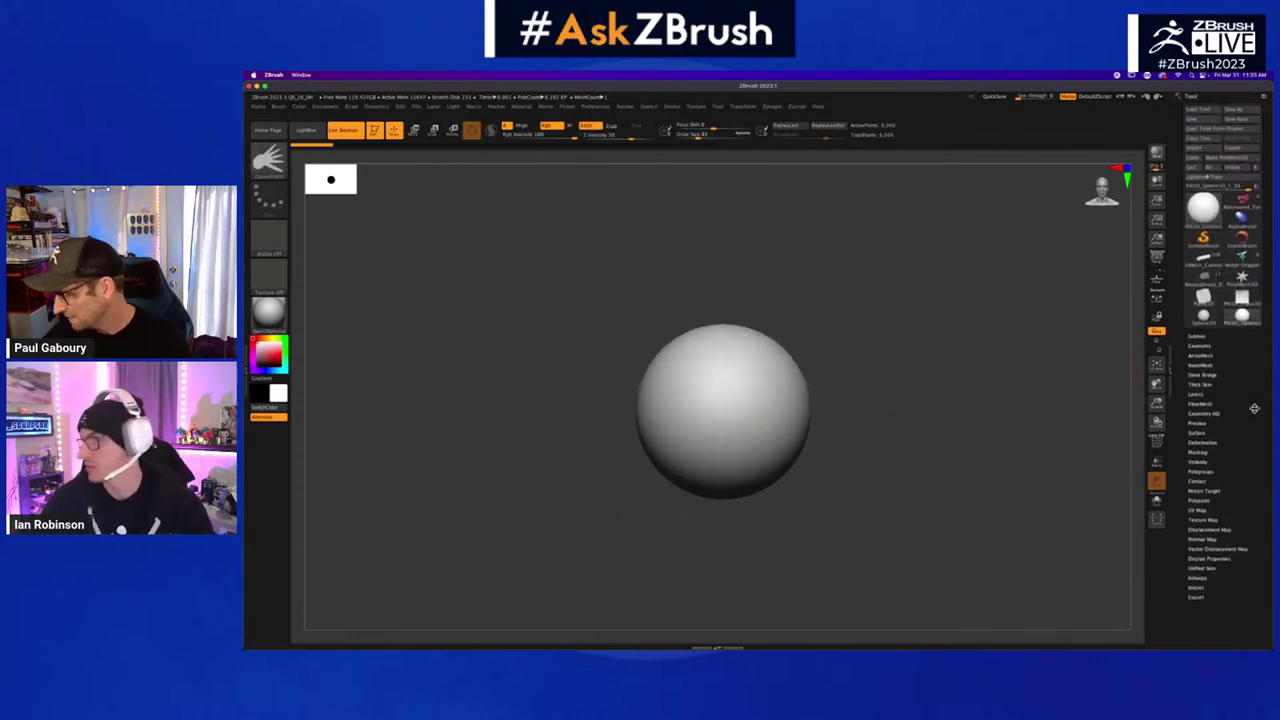
{"action": "left_click", "coordinate": [1255, 186]}
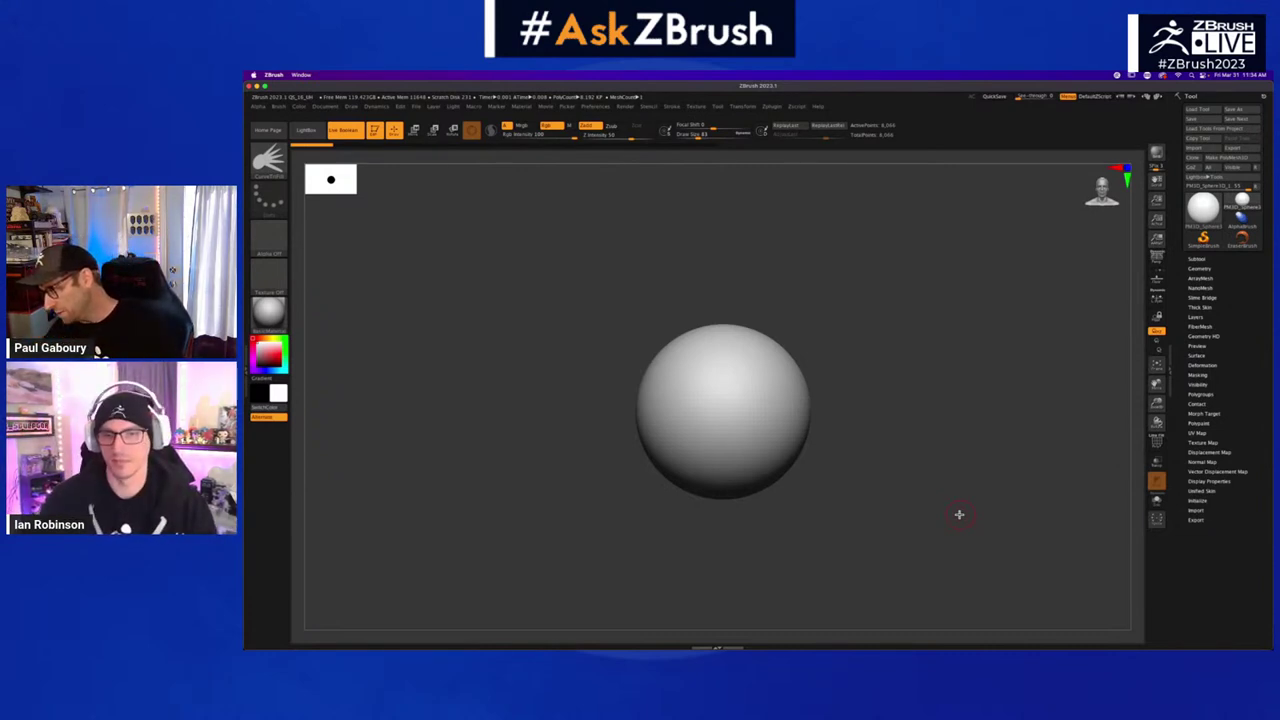
- Turn on the FiberMesh preview for the sphere and open the fiber modifiers
{"action": "left_click", "coordinate": [1206, 326]}
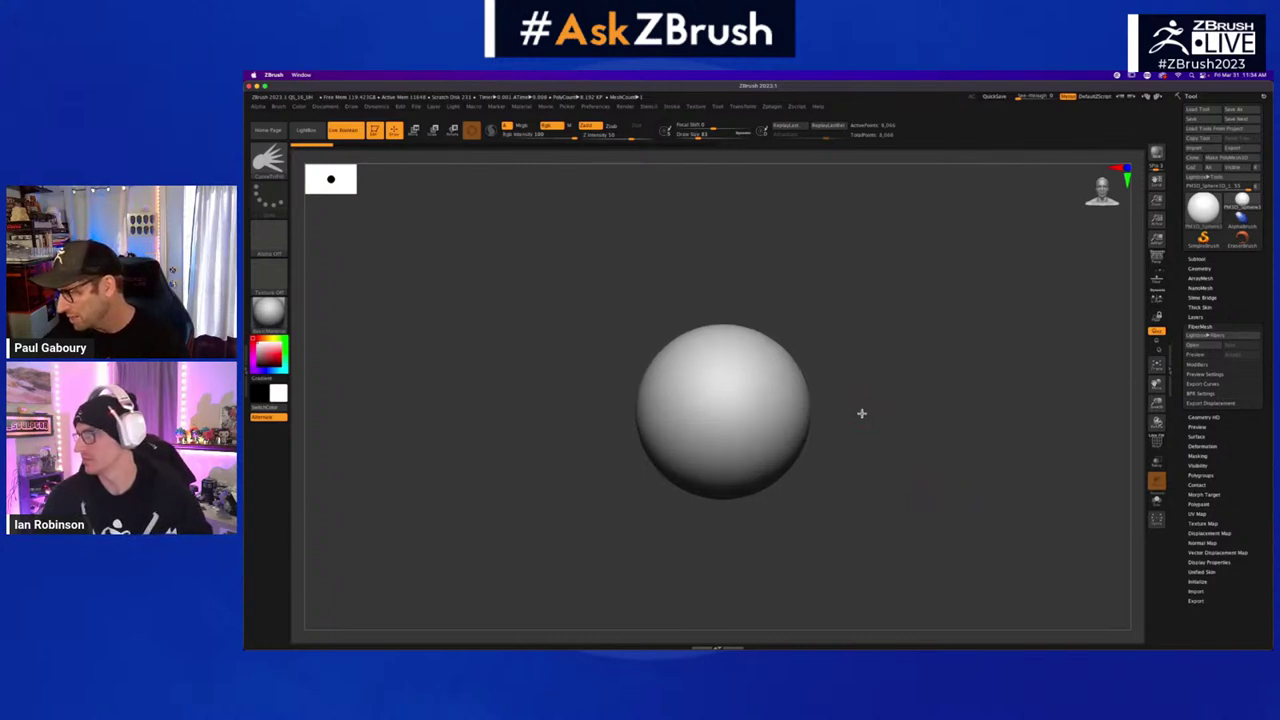
{"action": "left_click", "coordinate": [1201, 356]}
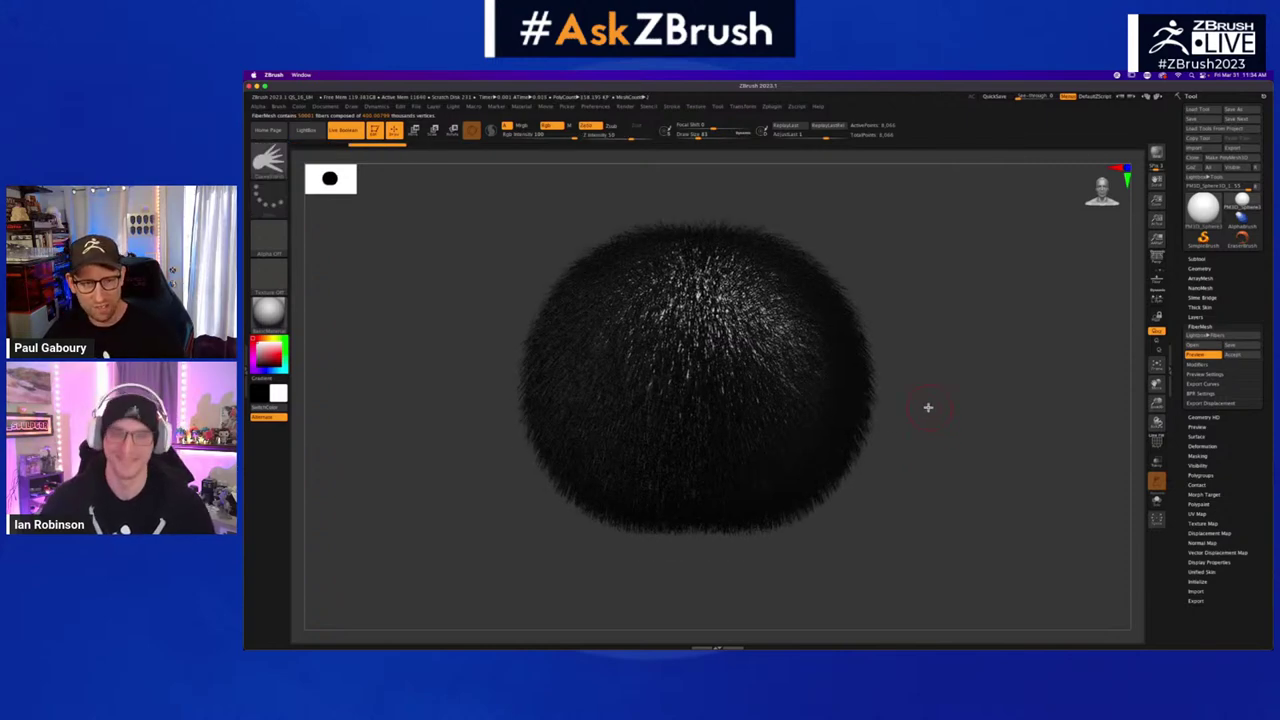
{"action": "left_click", "coordinate": [1198, 366]}
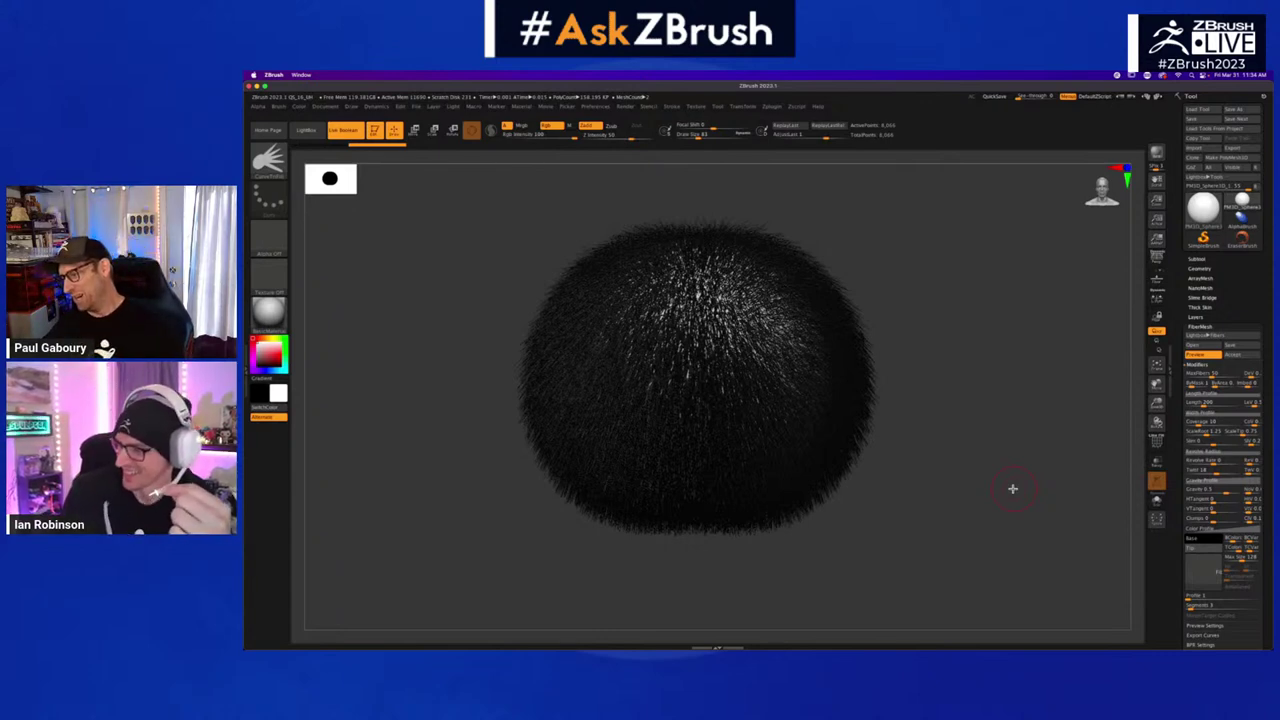
- Set the fibers' base colour to red and their tip colour to blue
{"action": "left_click", "coordinate": [1195, 538]}
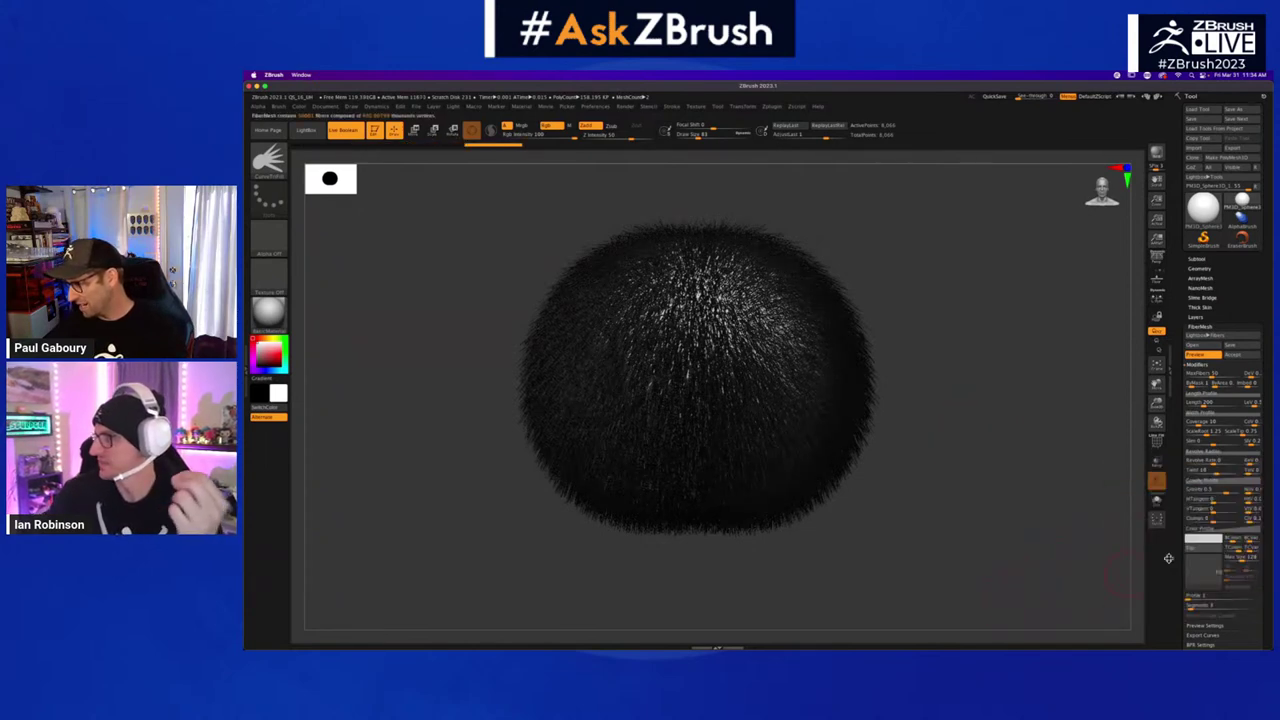
{"action": "left_click", "coordinate": [1204, 547]}
{"action": "left_click", "coordinate": [1123, 508]}
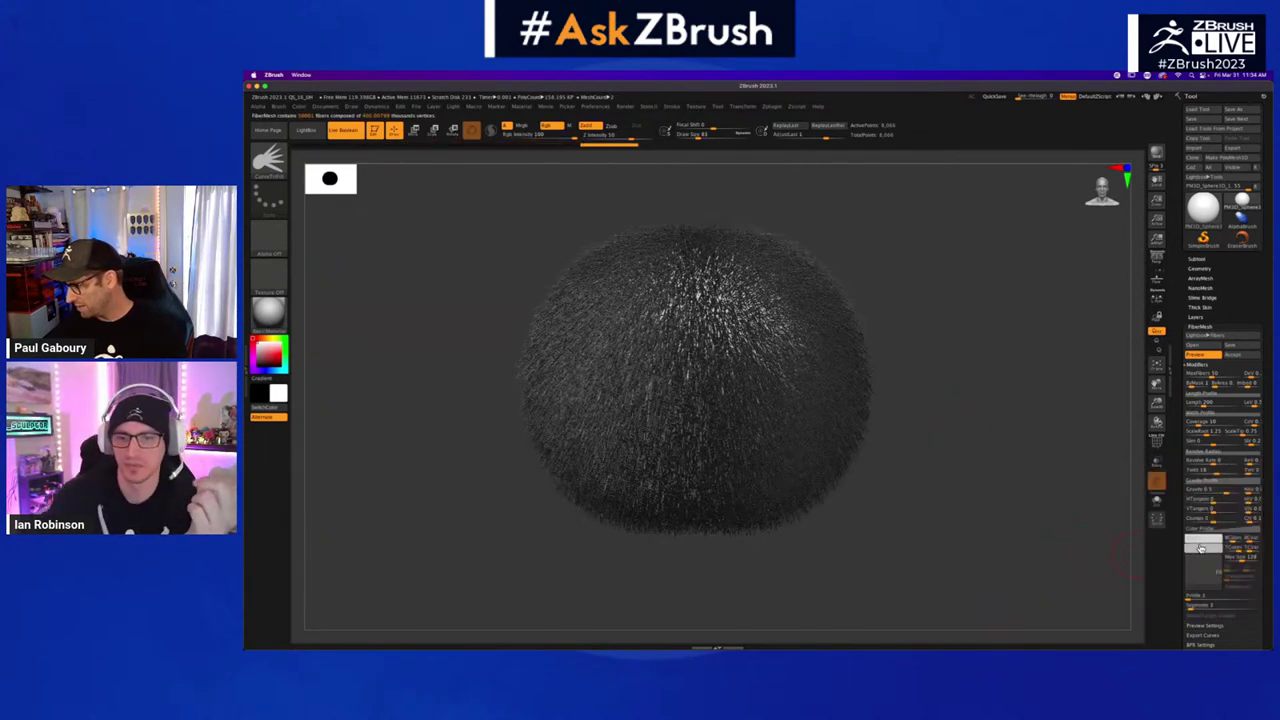
{"action": "left_click", "coordinate": [1200, 547]}
{"action": "left_click", "coordinate": [1112, 509]}
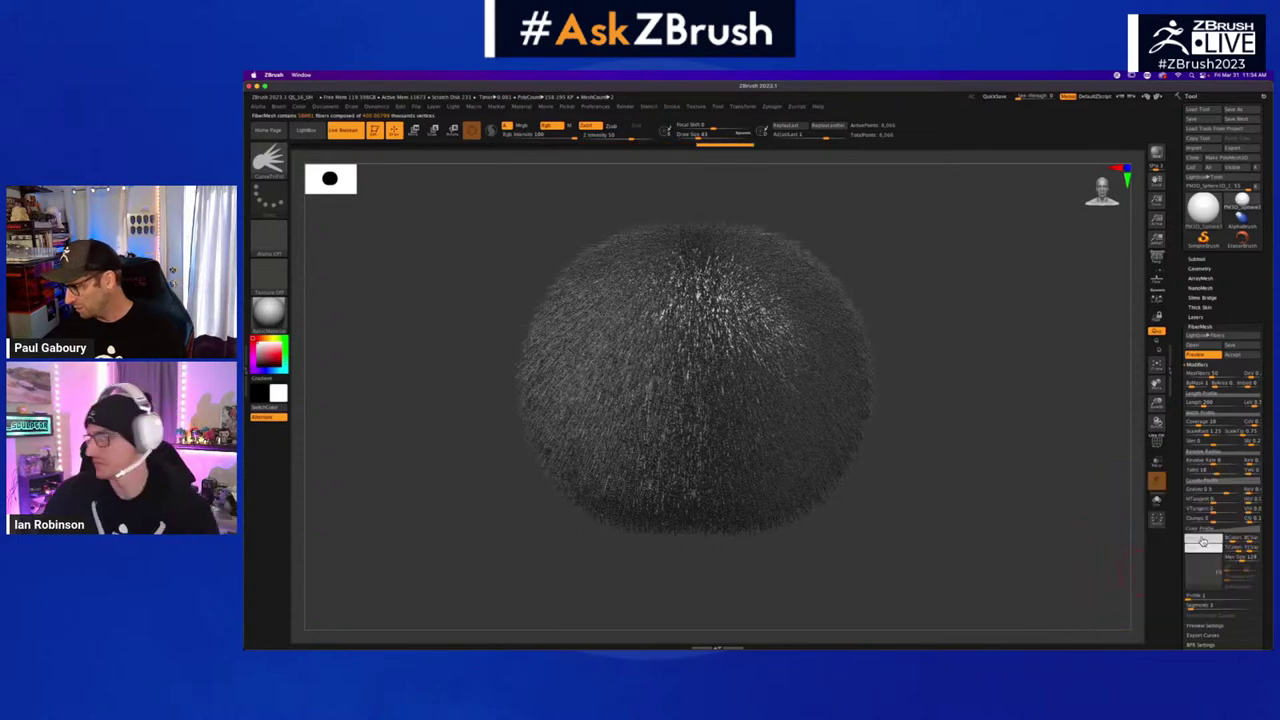
{"action": "left_click_drag", "start_coordinate": [1200, 546], "coordinate": [1170, 612]}
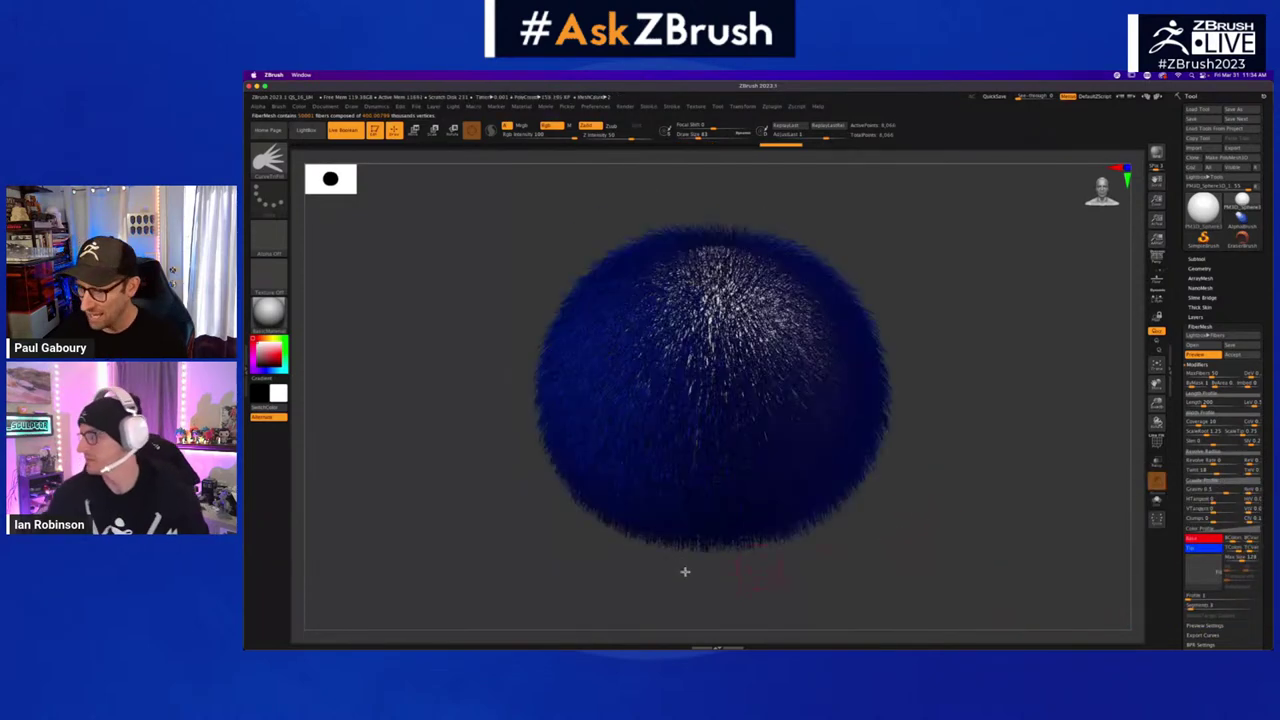
- Switch the fiber-covered sphere's material to SkinShade4
{"action": "left_click", "coordinate": [270, 318]}
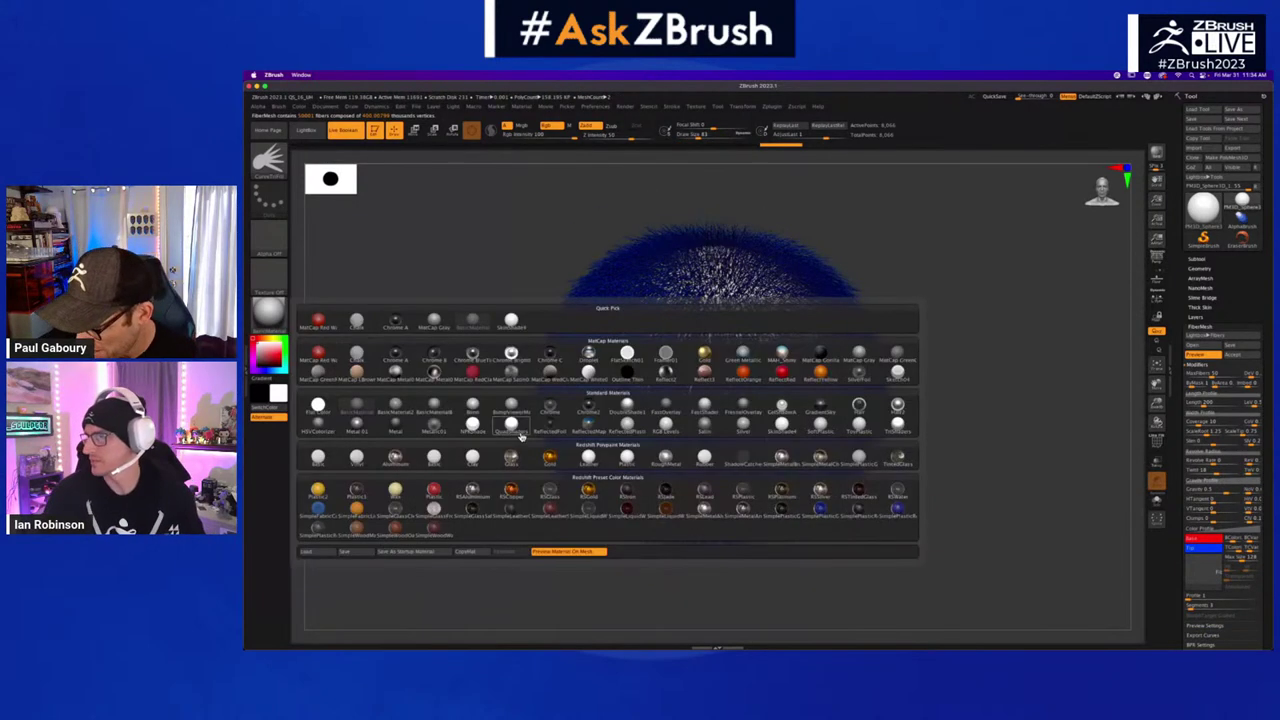
{"action": "left_click", "coordinate": [830, 428]}
{"action": "left_click_drag", "start_coordinate": [951, 503], "coordinate": [932, 506]}
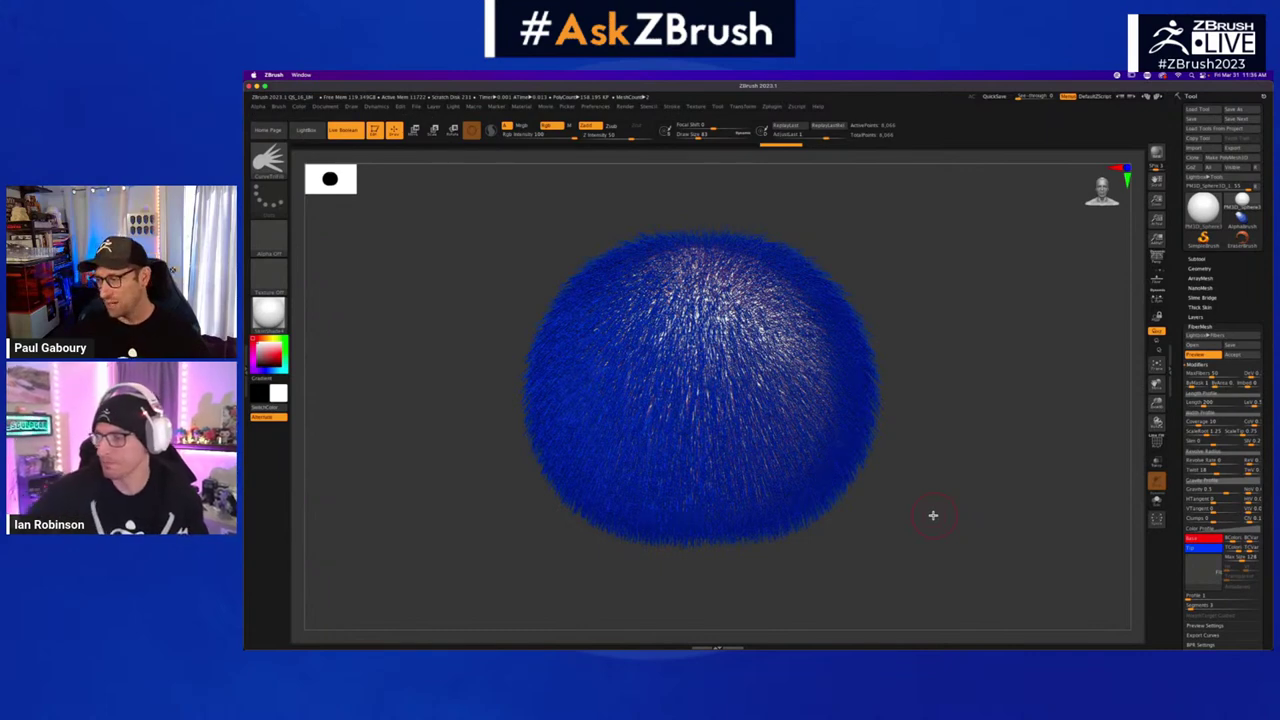
- Reduce the maximum number of fibers on the sphere to 0.2
{"action": "left_click", "coordinate": [1210, 373]}
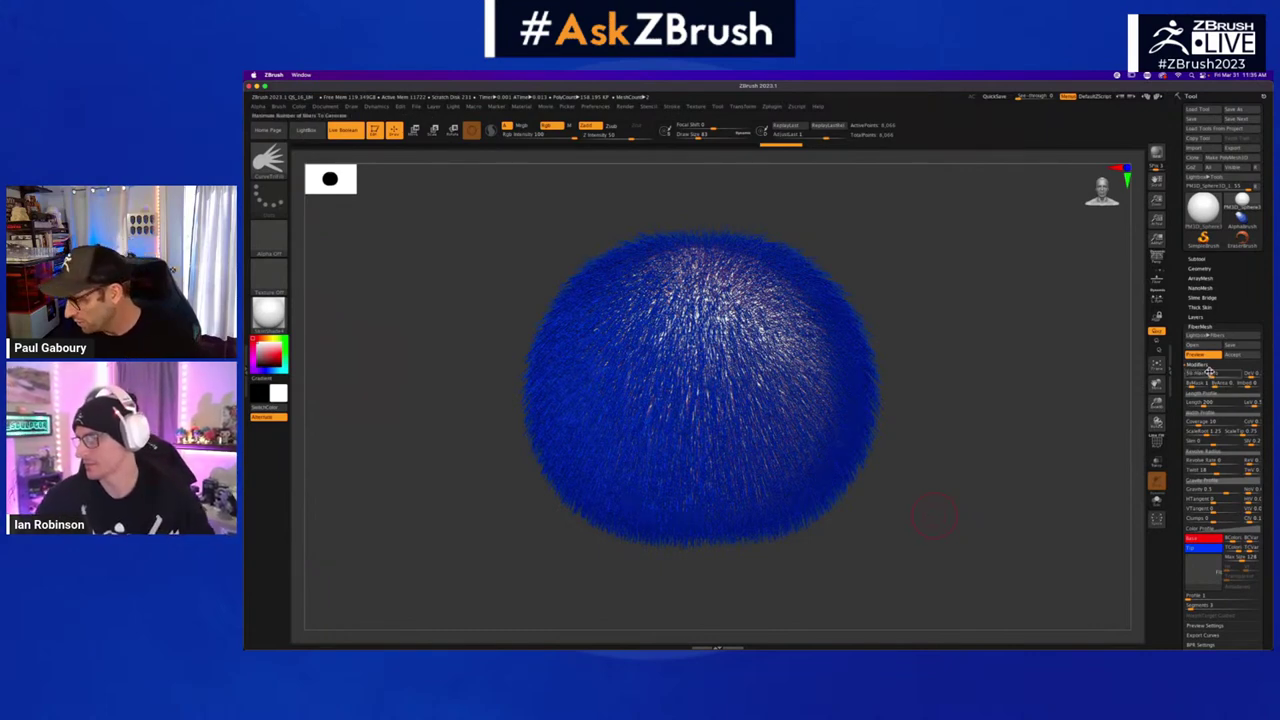
{"action": "type", "text": "0.5"}
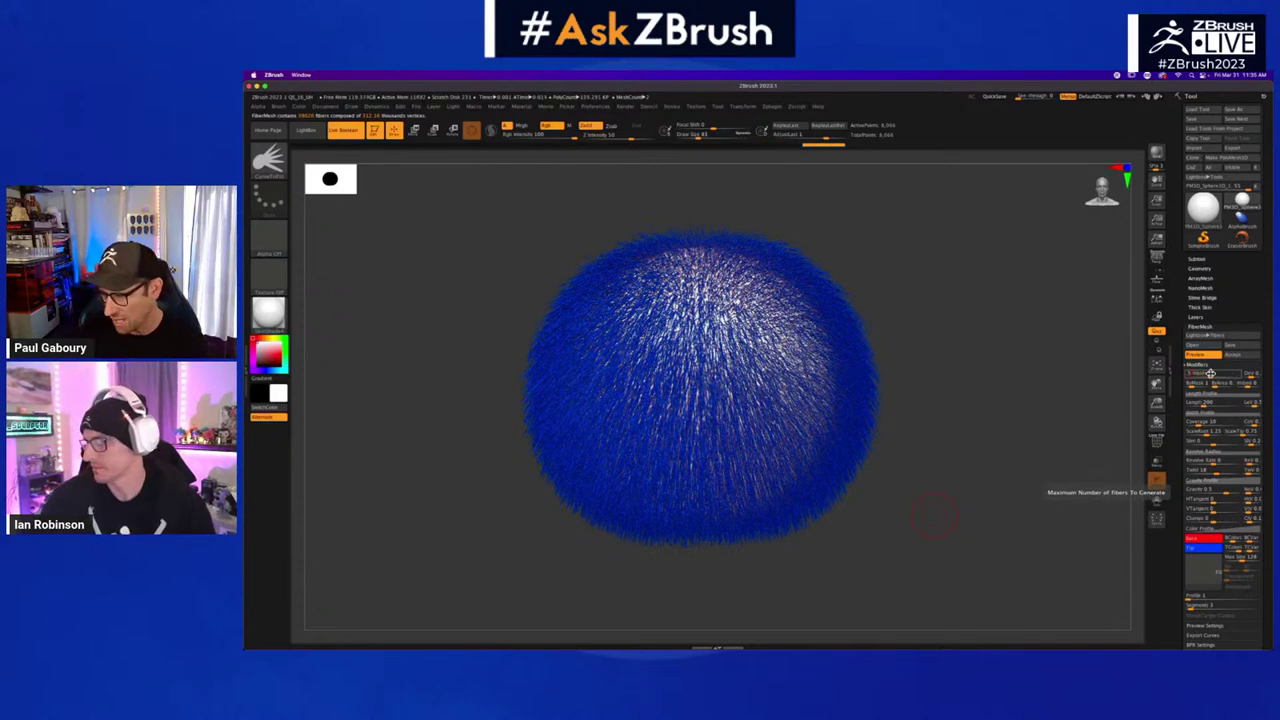
{"action": "key", "text": "Return"}
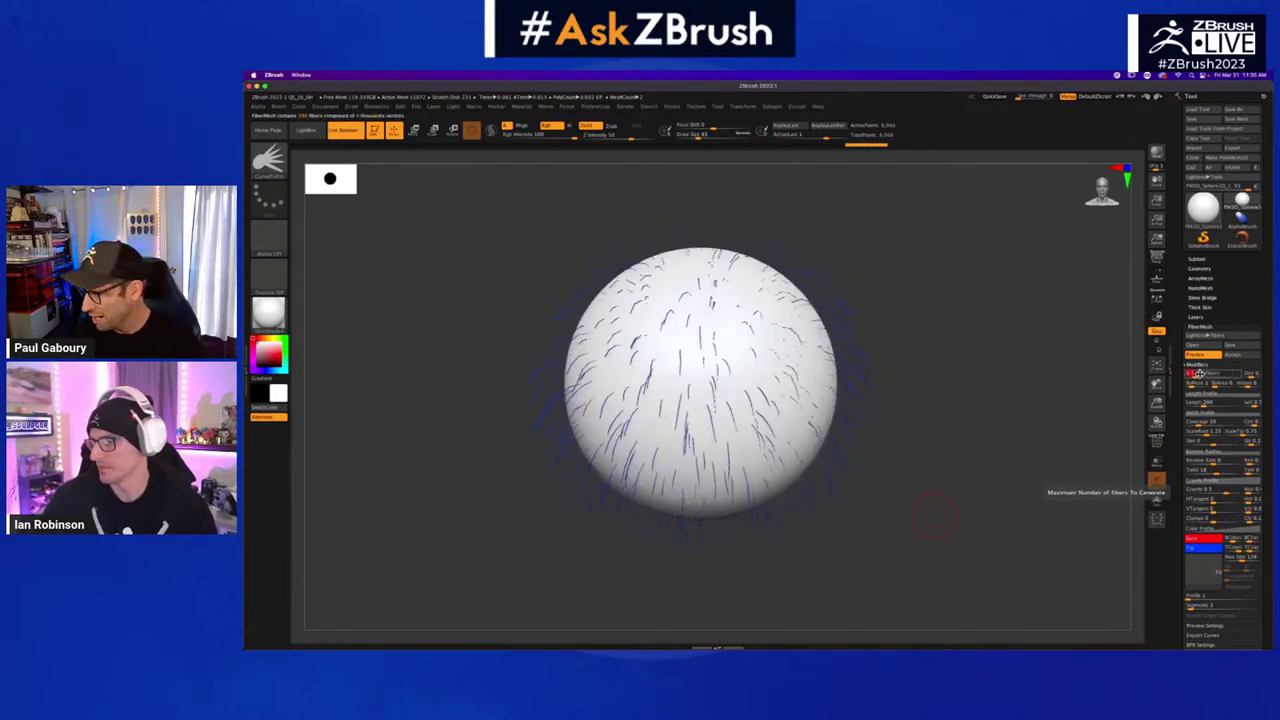
{"action": "type", "text": "0.1"}
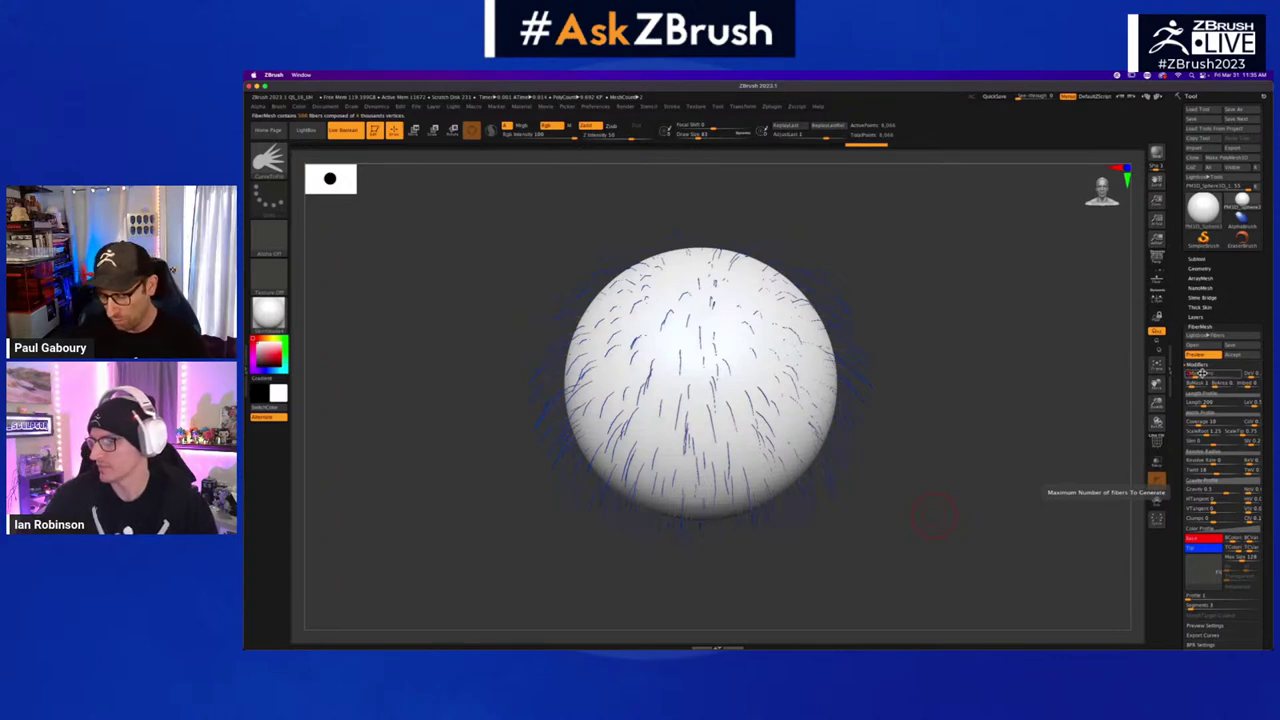
{"action": "key", "text": "Return"}
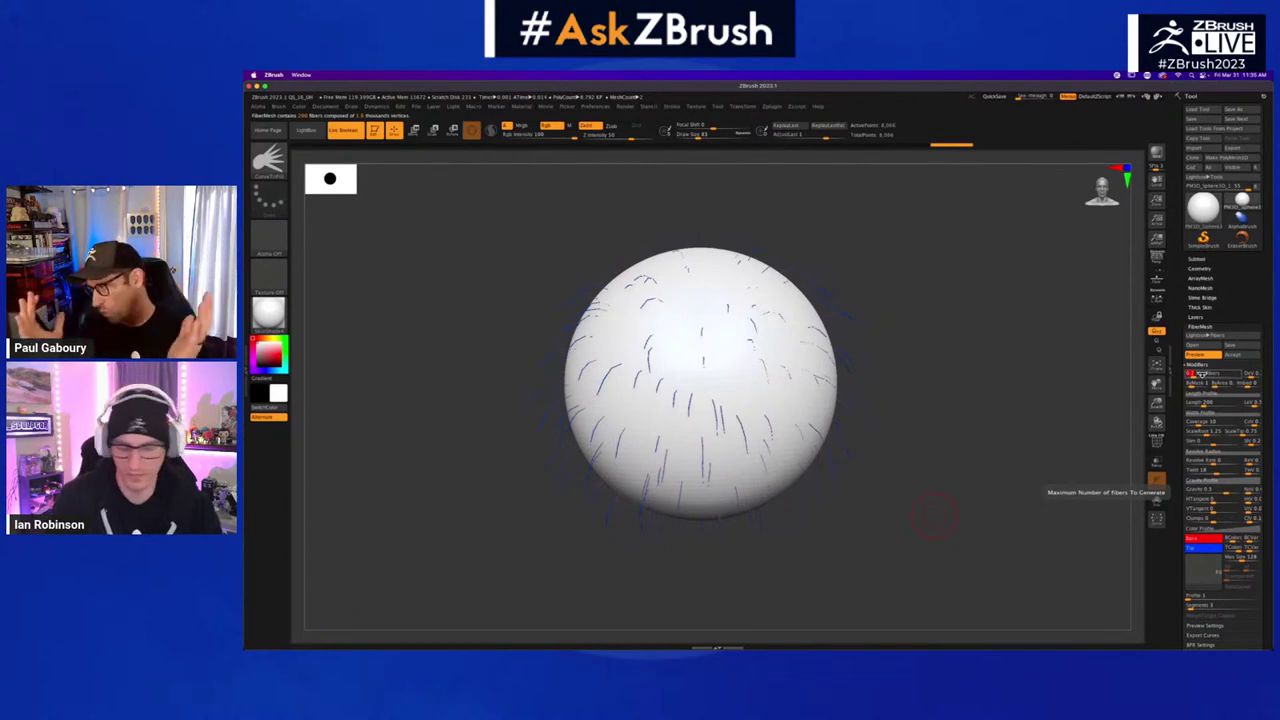
- Widen the fibers by raising their coverage and lifting both ends of the width profile curve to full width
{"action": "left_click_drag", "start_coordinate": [1199, 422], "coordinate": [1237, 422]}
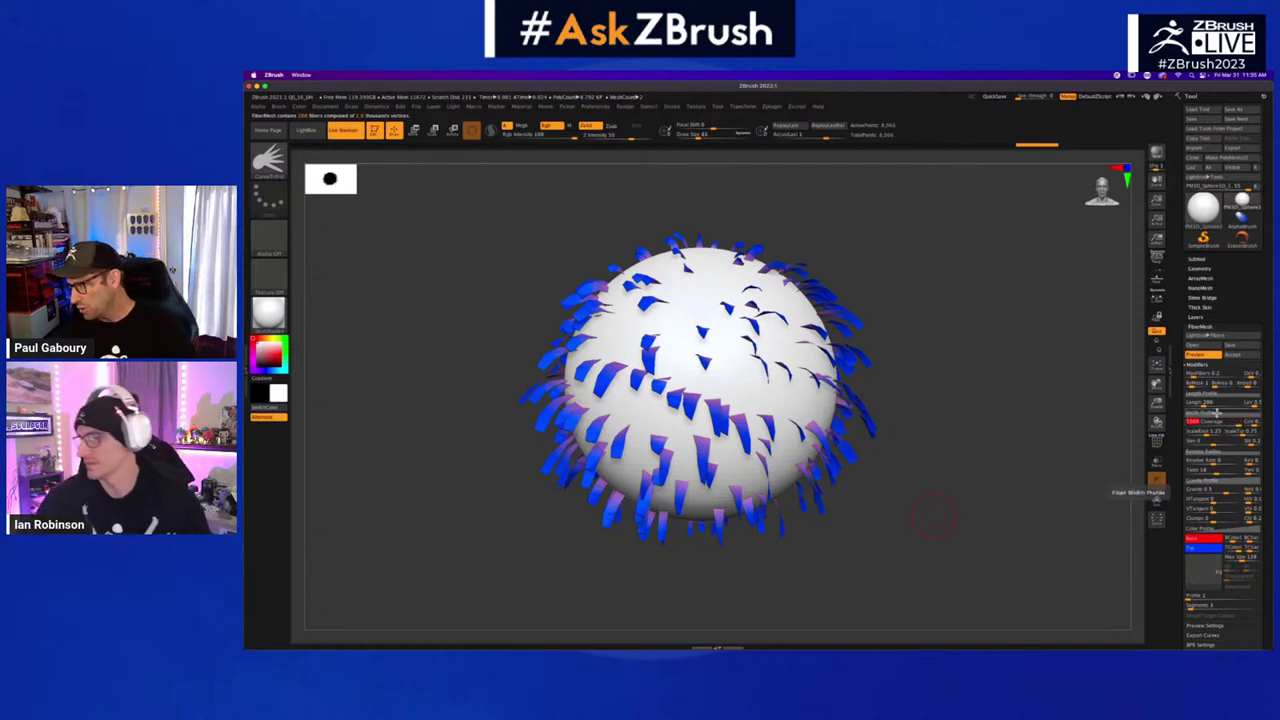
{"action": "left_click", "coordinate": [1217, 412]}
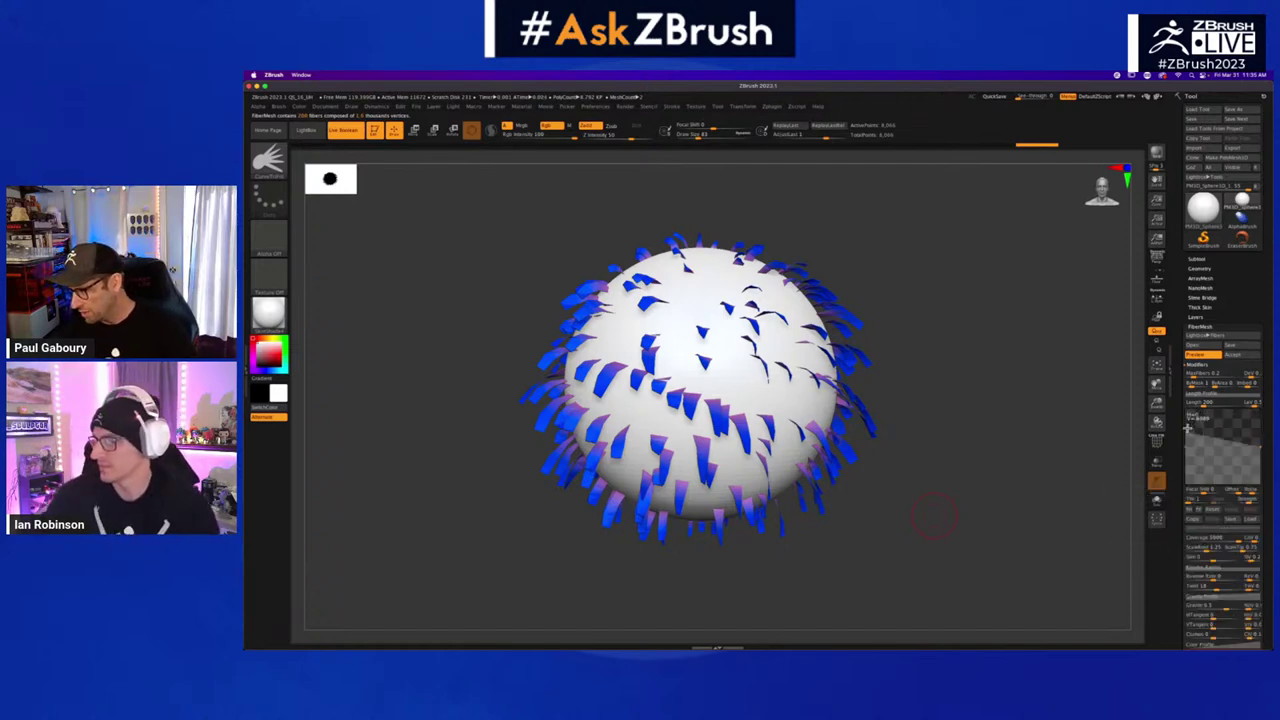
{"action": "left_click_drag", "start_coordinate": [1187, 428], "coordinate": [1187, 415]}
{"action": "left_click_drag", "start_coordinate": [1258, 446], "coordinate": [1258, 411]}
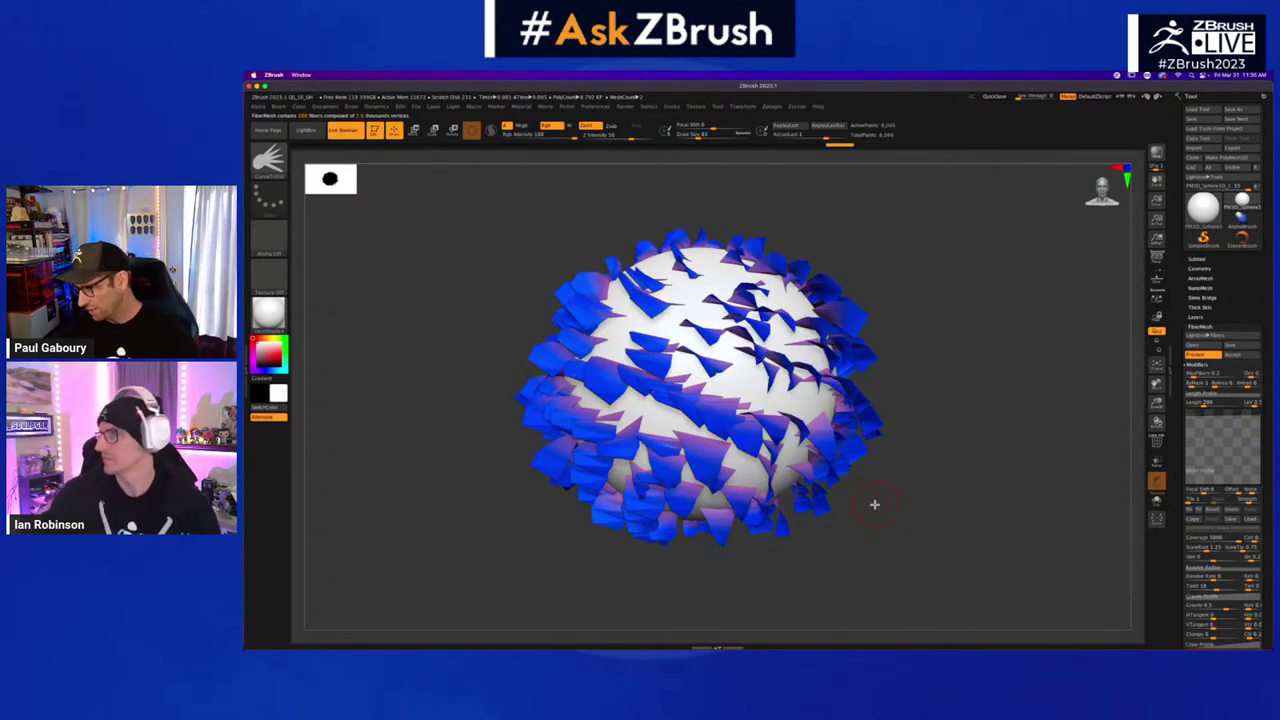
- Set the fibers' root and tip scale to 1 and slope the width profile down towards the tip
{"action": "scroll", "coordinate": [1222, 418], "scroll_direction": "down", "scroll_amount": 3}
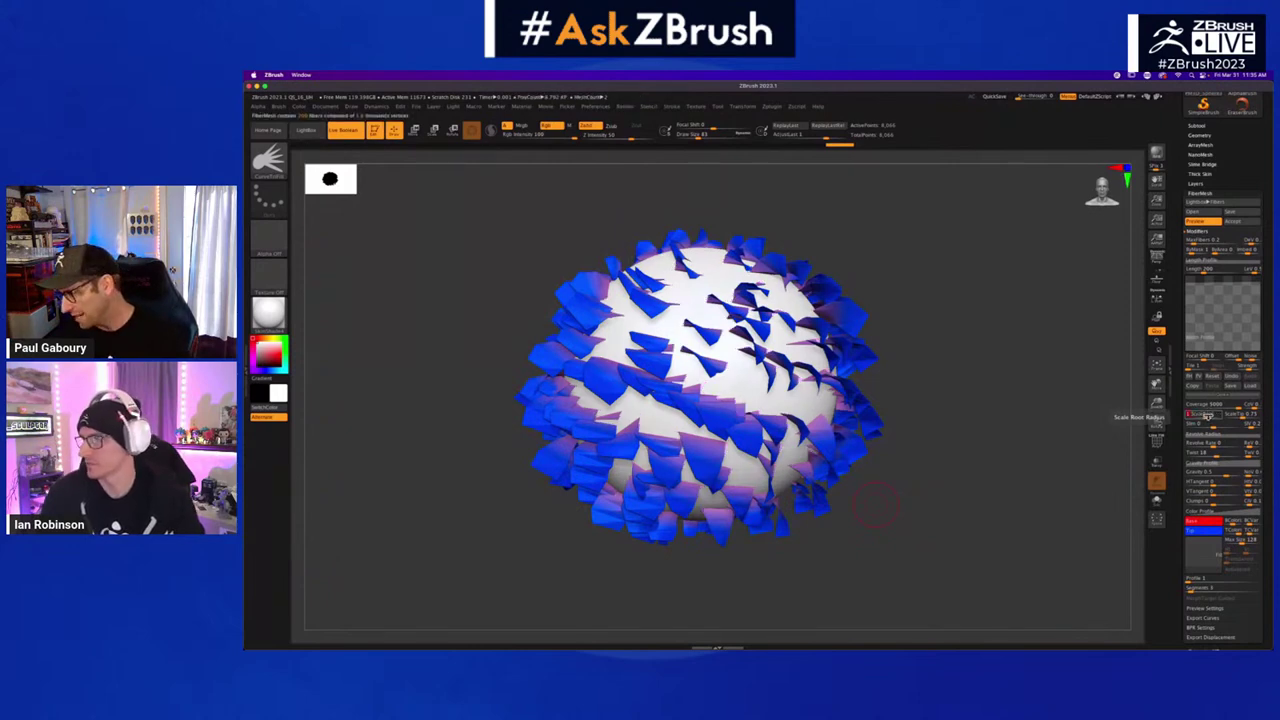
{"action": "left_click", "coordinate": [1240, 415]}
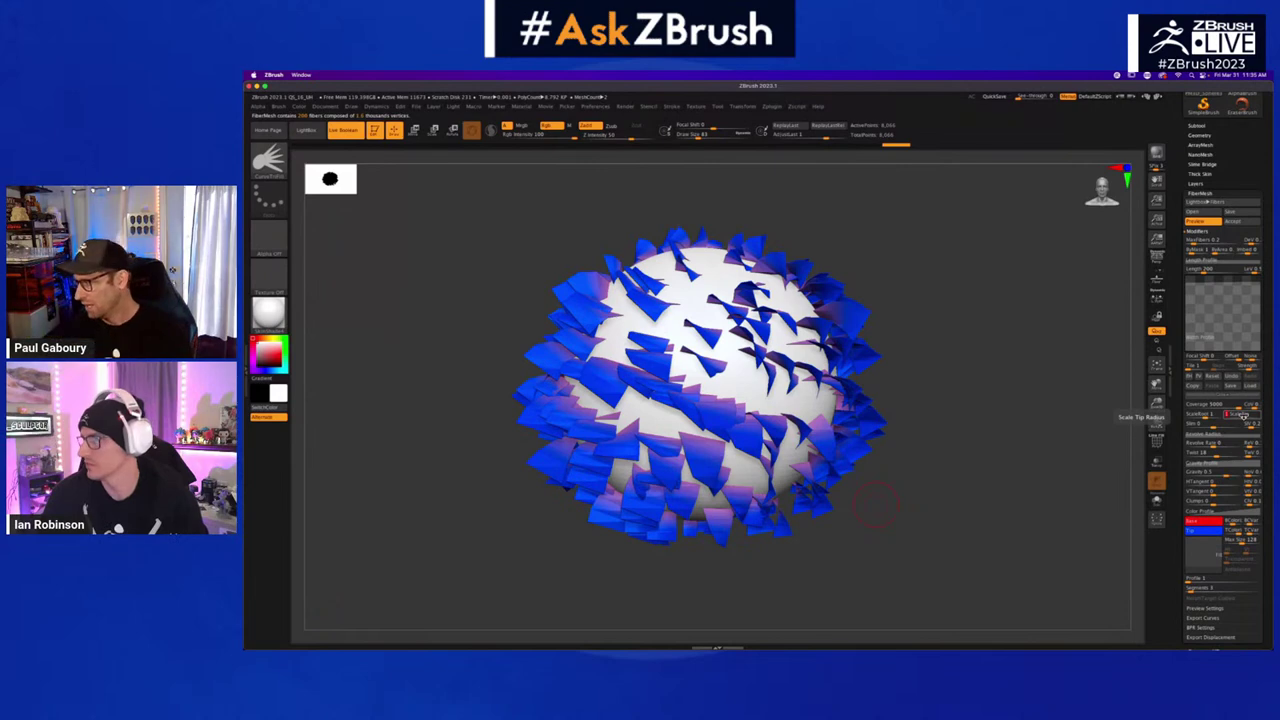
{"action": "mouse_move", "coordinate": [1258, 311]}
{"action": "left_mouse_down"}
{"action": "mouse_move", "coordinate": [1251, 325]}
{"action": "mouse_move", "coordinate": [1258, 297]}
{"action": "left_mouse_up"}
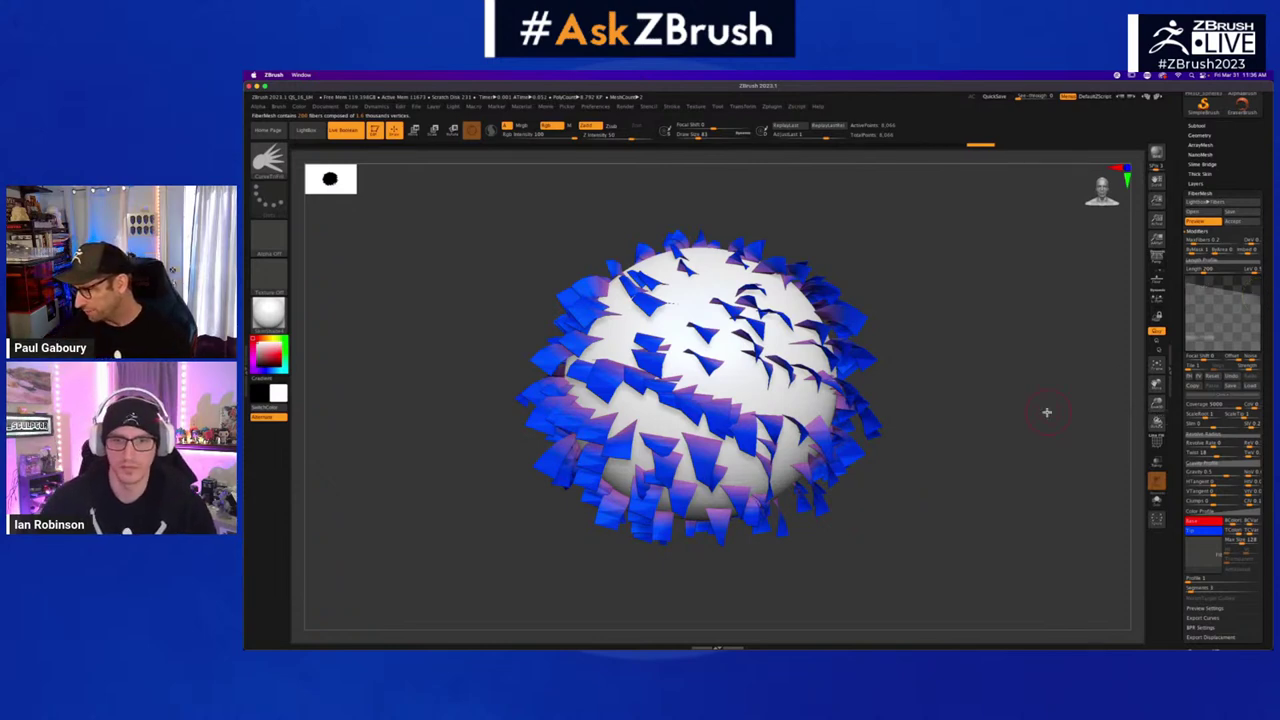
- Lengthen the fibers to about 727 and give each fiber 12 segments
{"action": "left_click_drag", "start_coordinate": [1204, 270], "coordinate": [1219, 270]}
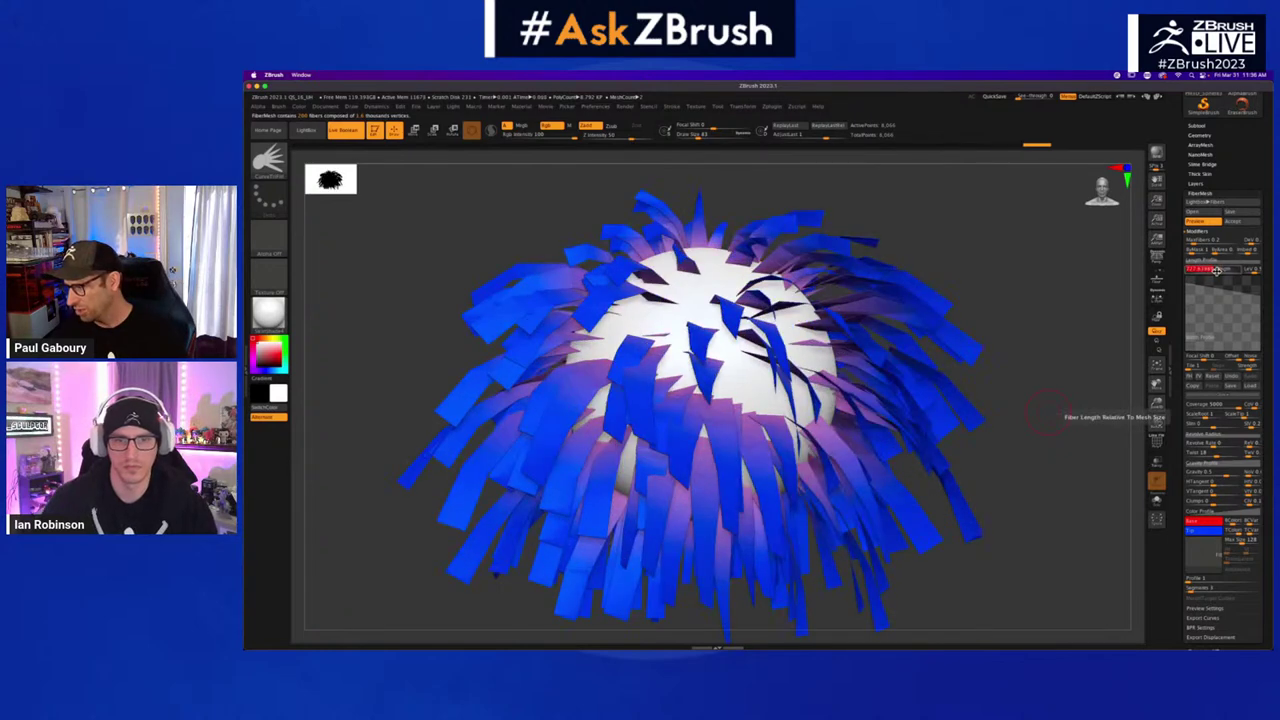
{"action": "mouse_move", "coordinate": [995, 486]}
{"action": "right_mouse_down", "text": "ctrl"}
{"action": "mouse_move", "coordinate": [969, 469]}
{"action": "mouse_move", "coordinate": [980, 446]}
{"action": "right_mouse_up", "text": "ctrl"}
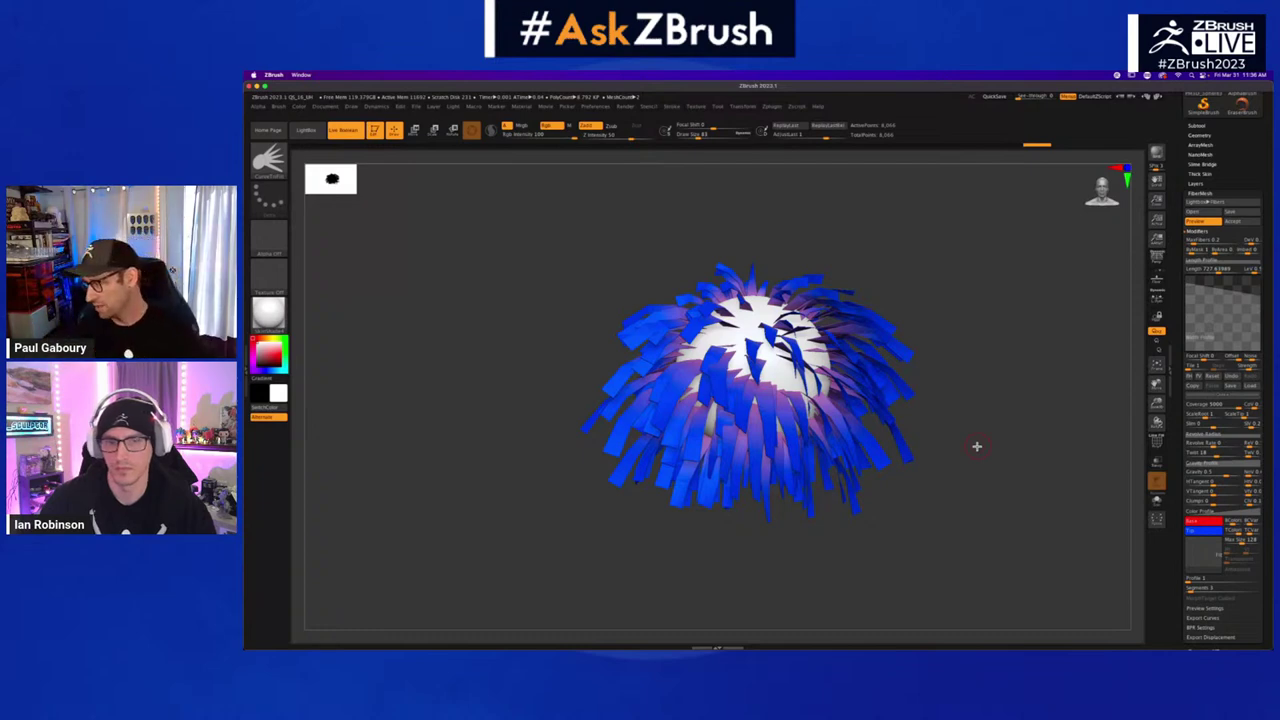
{"action": "scroll", "coordinate": [1200, 470], "scroll_direction": "down", "scroll_amount": 4}
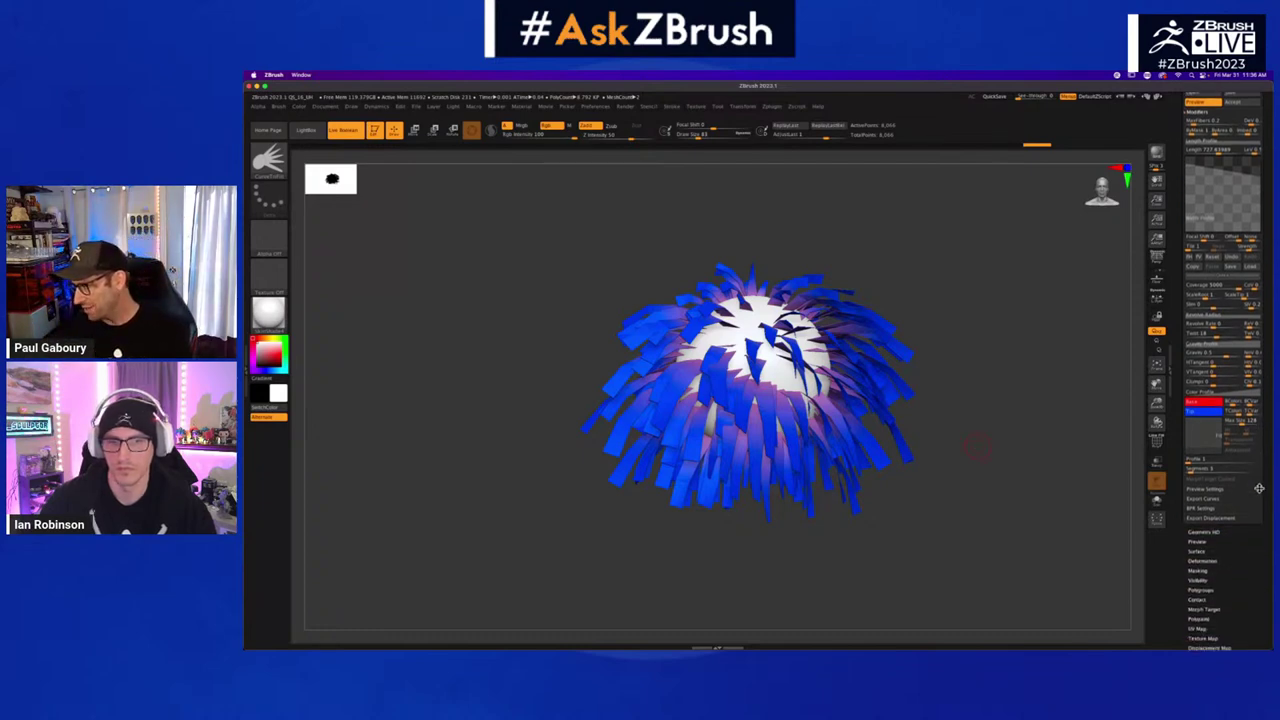
{"action": "left_click", "coordinate": [1192, 463]}
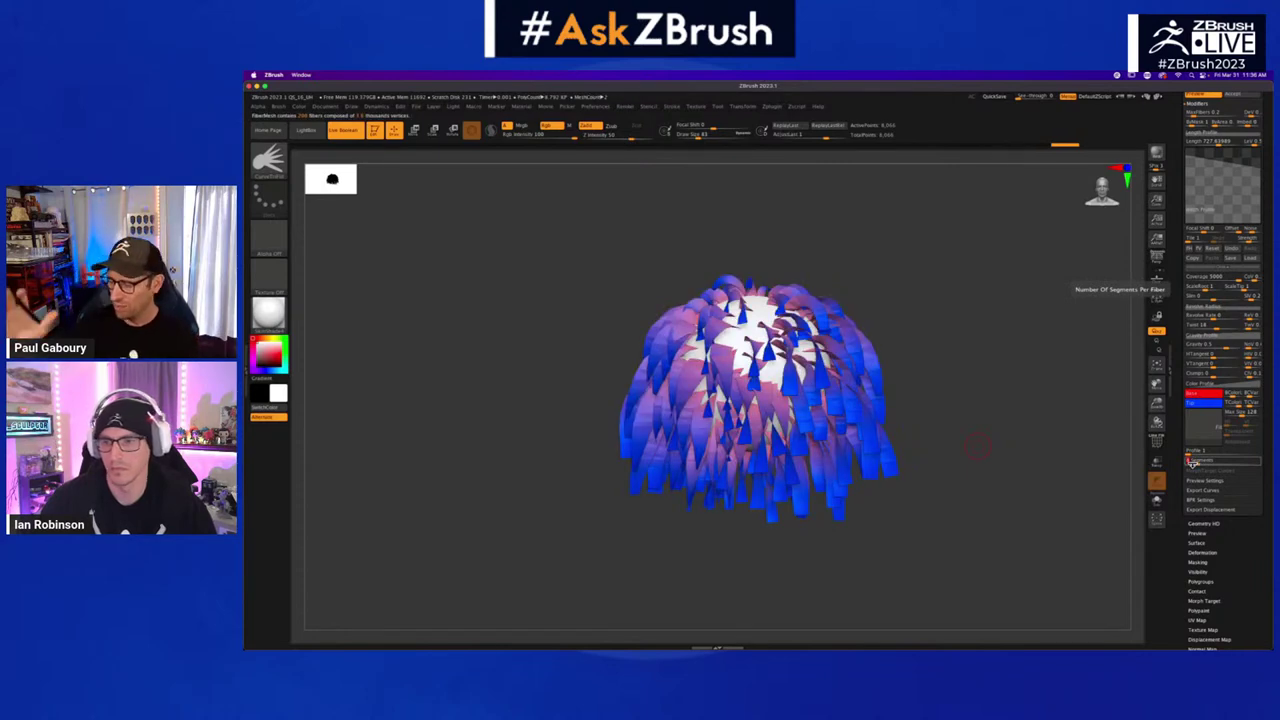
{"action": "type", "text": "12"}
{"action": "key", "text": "Return"}
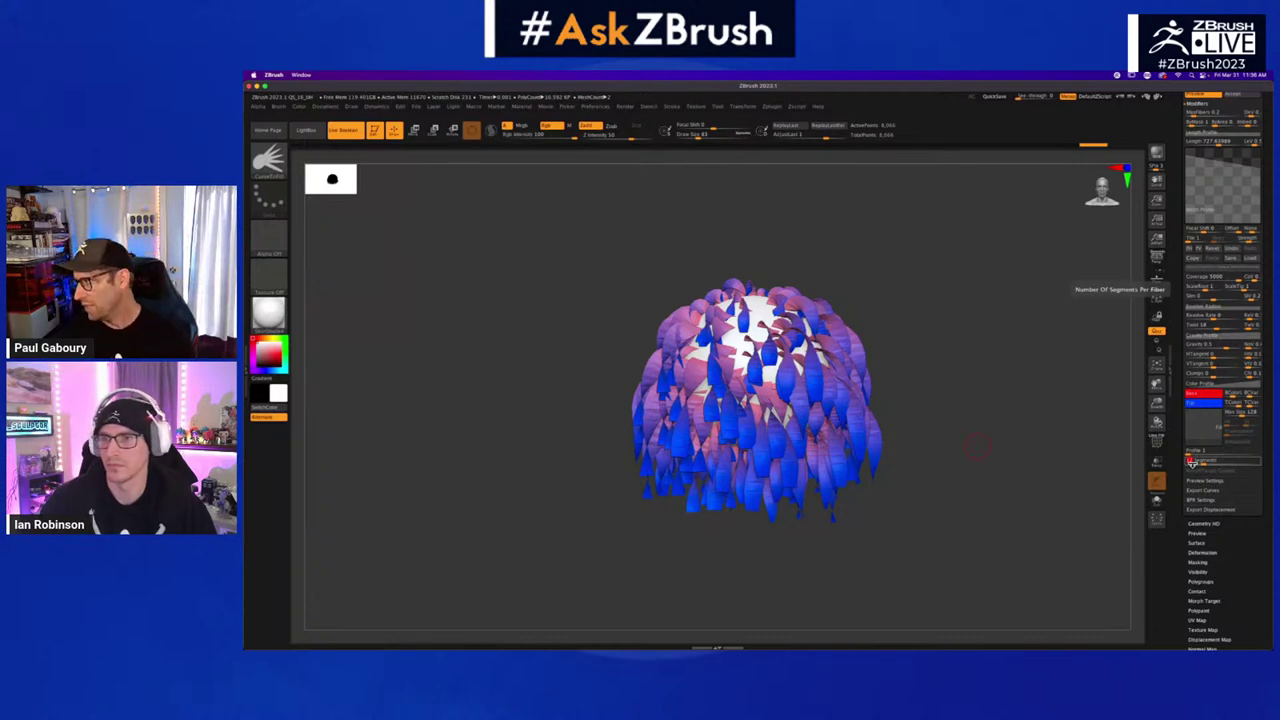
{"action": "left_click_drag", "start_coordinate": [1192, 463], "coordinate": [1196, 463]}
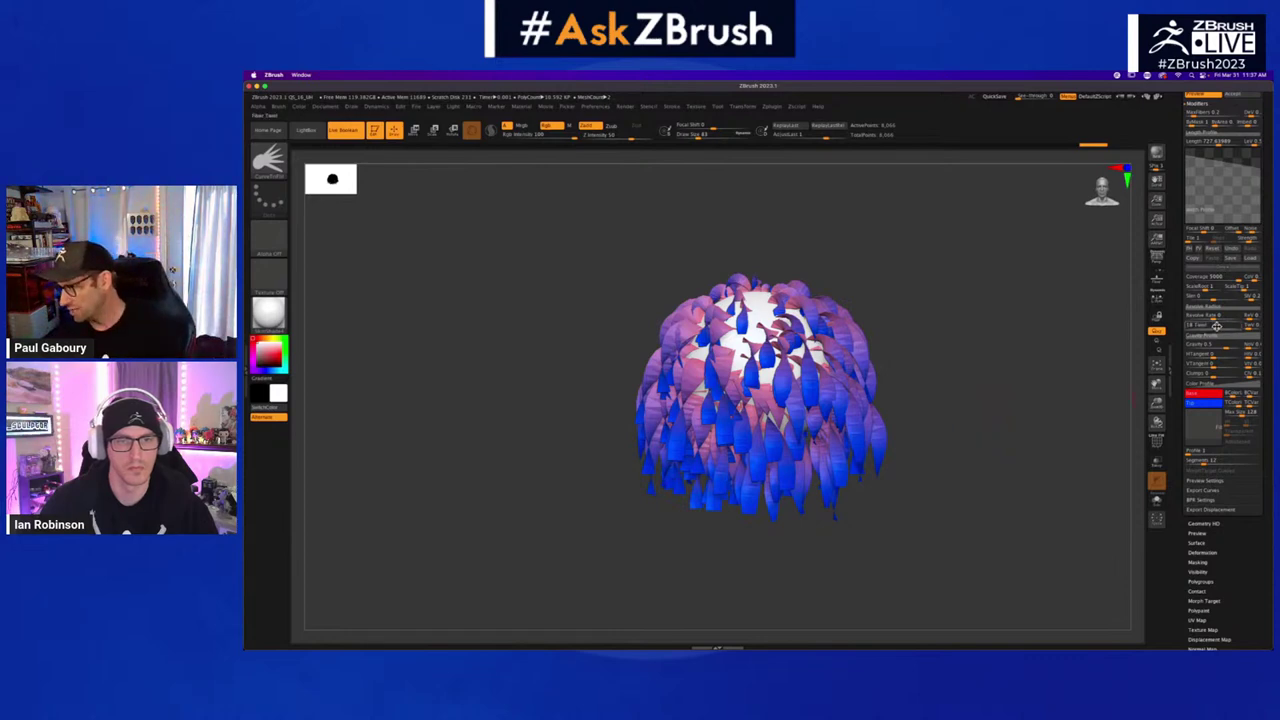
- Try a stronger fiber twist and set the twist to 0
{"action": "left_click_drag", "start_coordinate": [1214, 325], "coordinate": [1222, 325]}
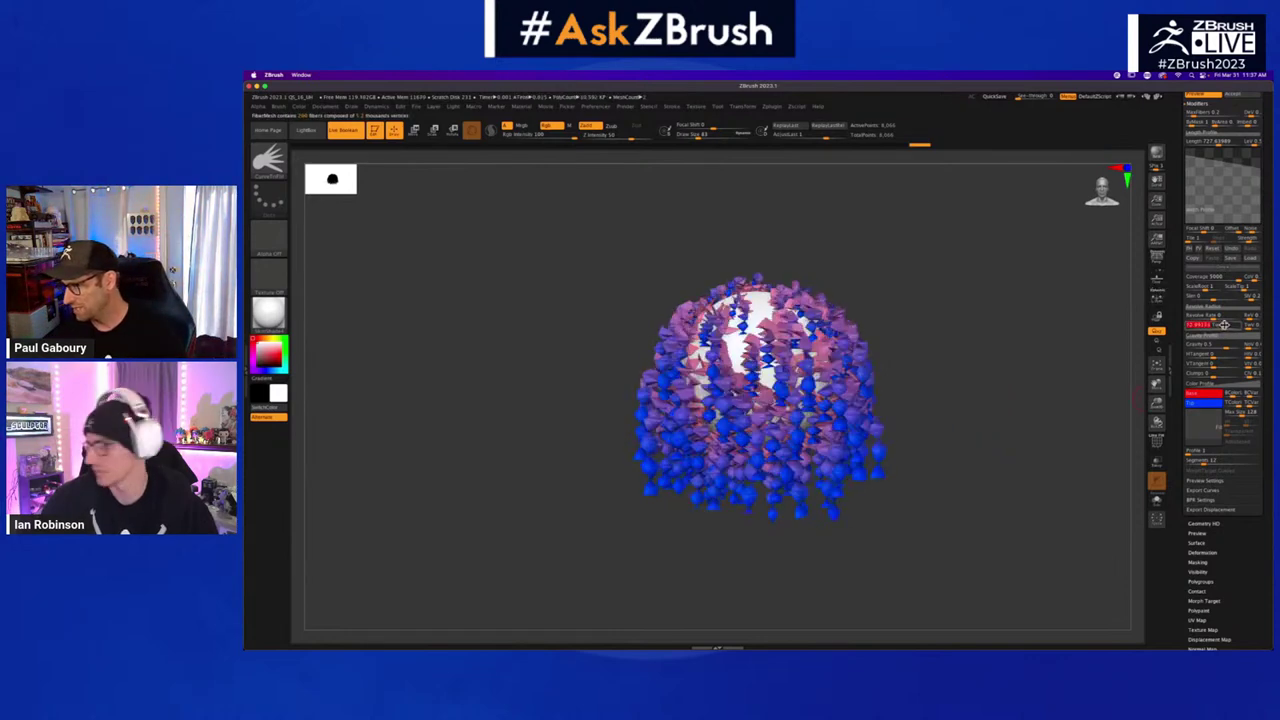
{"action": "type", "text": "0"}
{"action": "key", "text": "Return"}
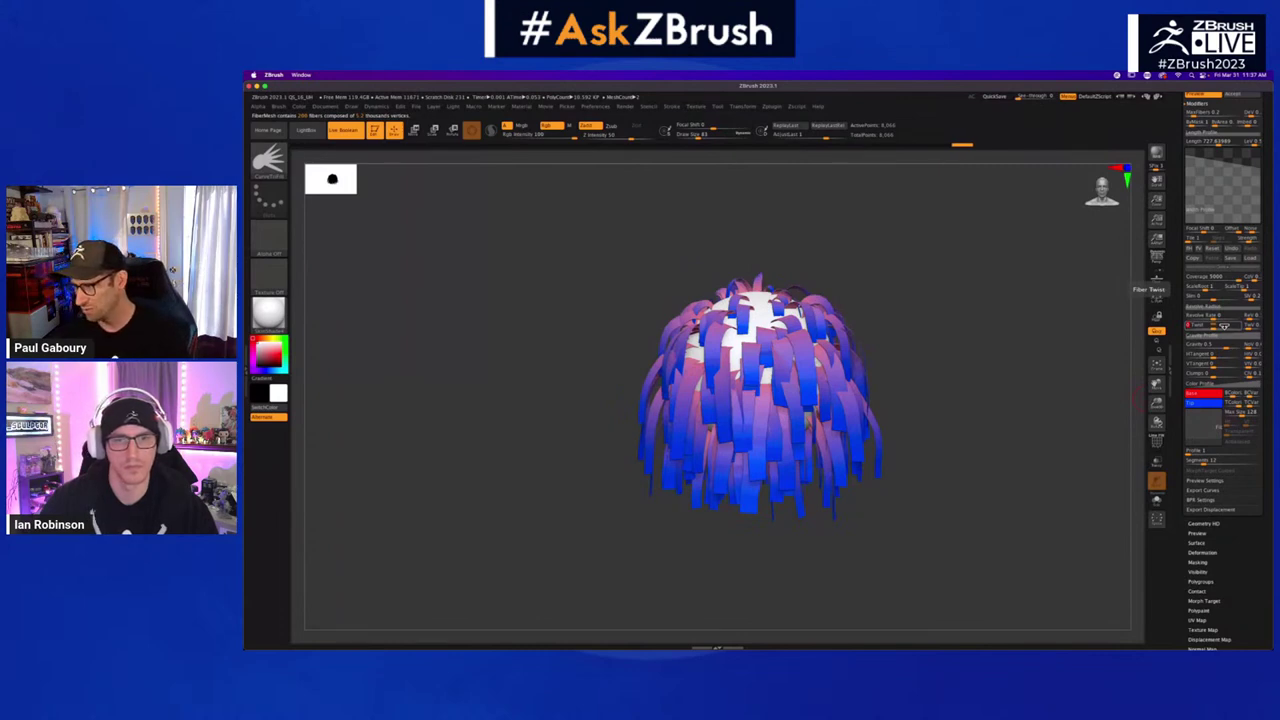
- Try a stronger fiber revolve rate and set it back to 0
{"action": "left_click_drag", "start_coordinate": [1218, 315], "coordinate": [1226, 315]}
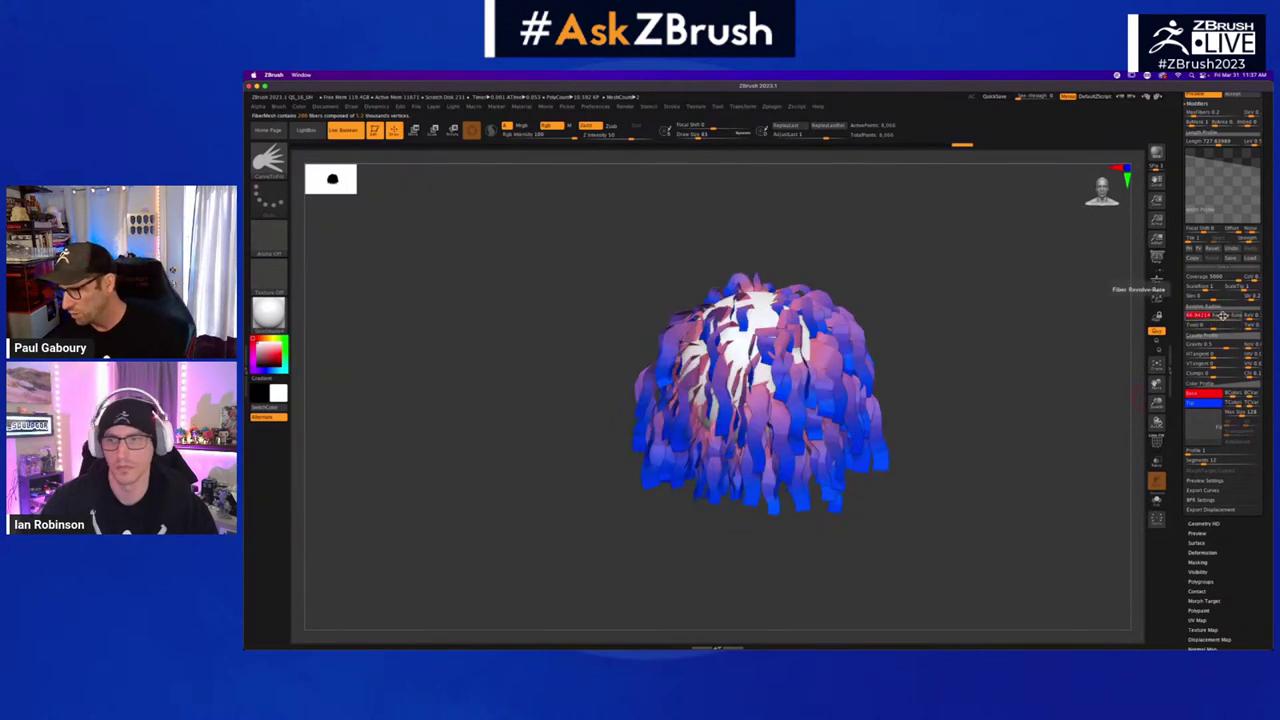
{"action": "left_click", "coordinate": [1226, 314]}
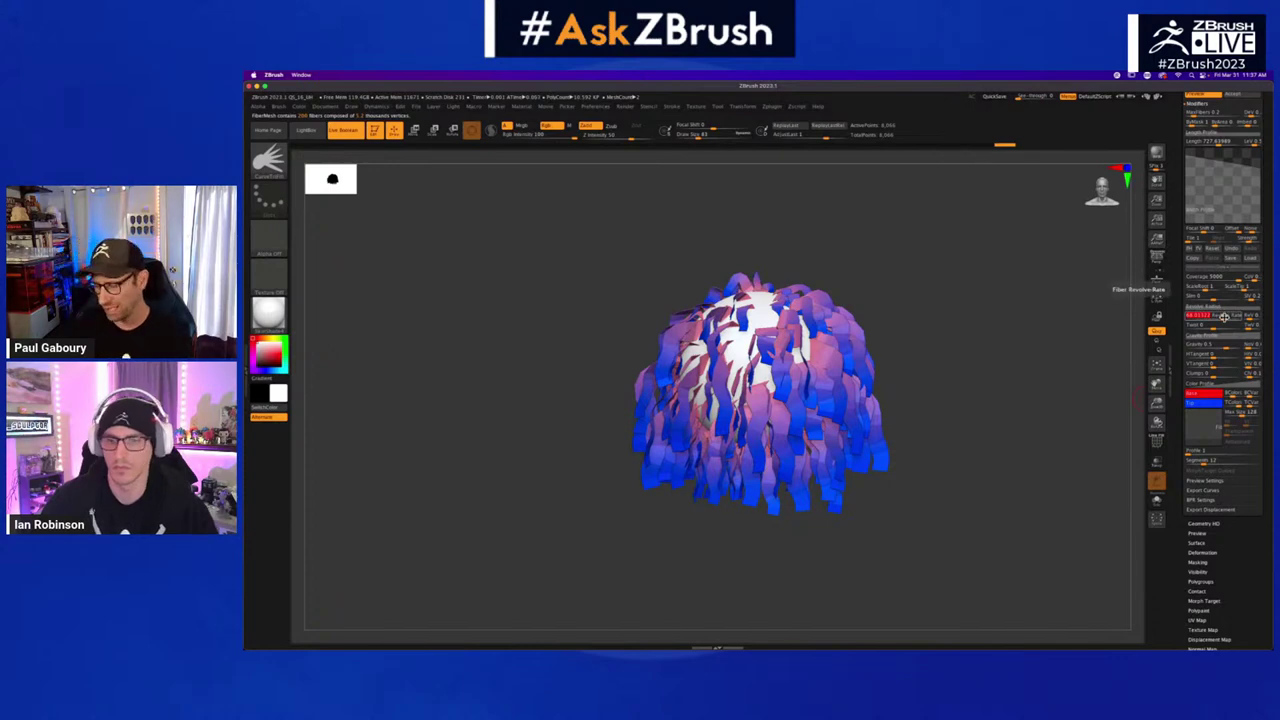
{"action": "type", "text": "0"}
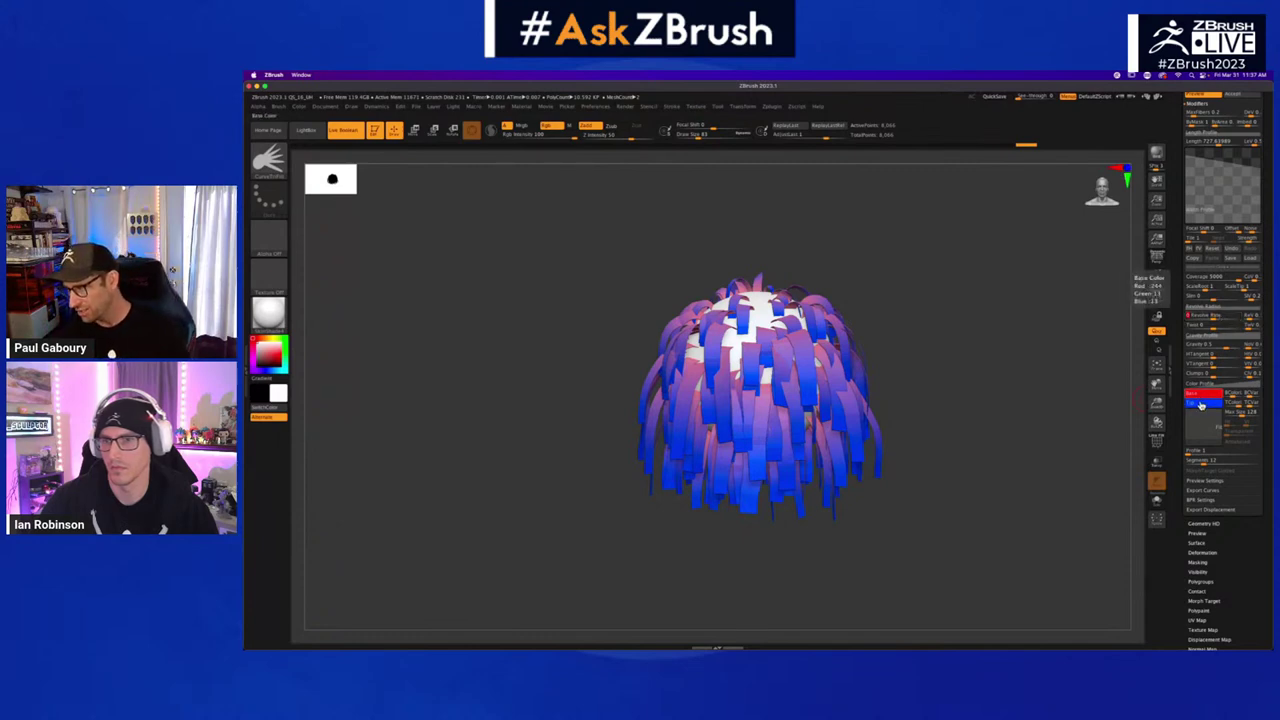
- Apply the black-and-white strand texture W to the fibers at full size, declining the automatic resize
{"action": "left_click", "coordinate": [1198, 432]}
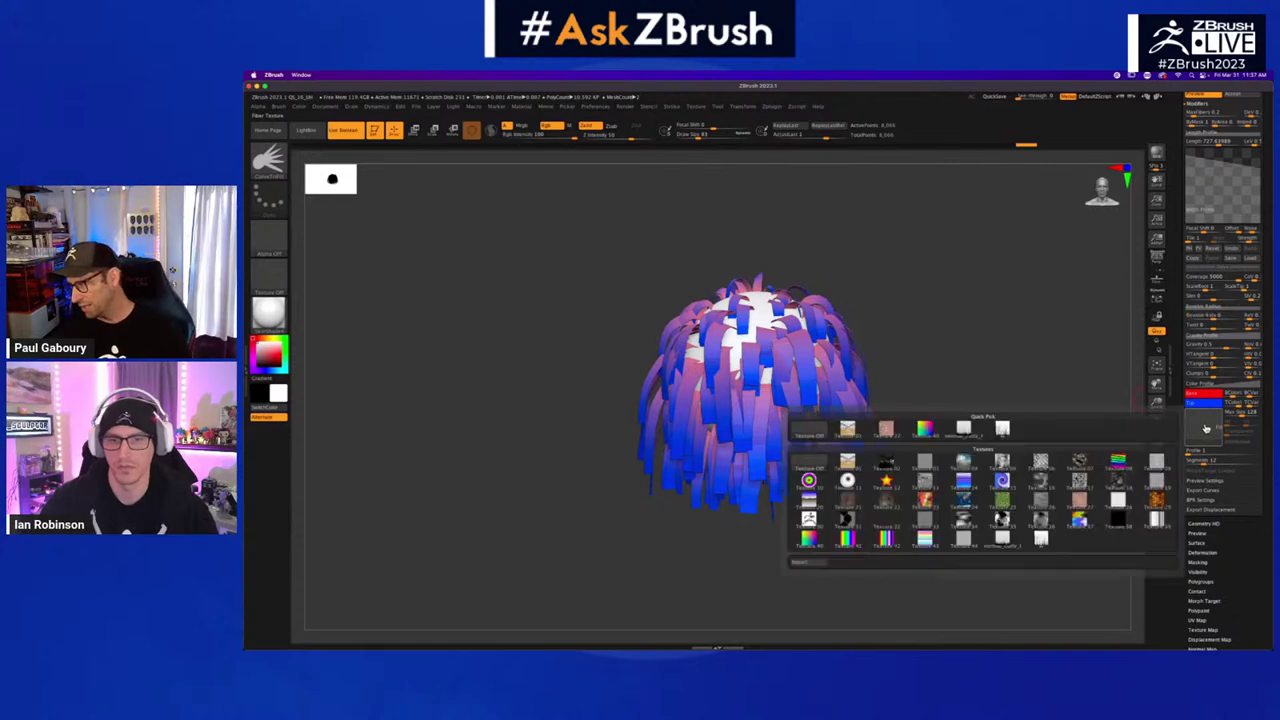
{"action": "mouse_move", "coordinate": [1010, 432]}
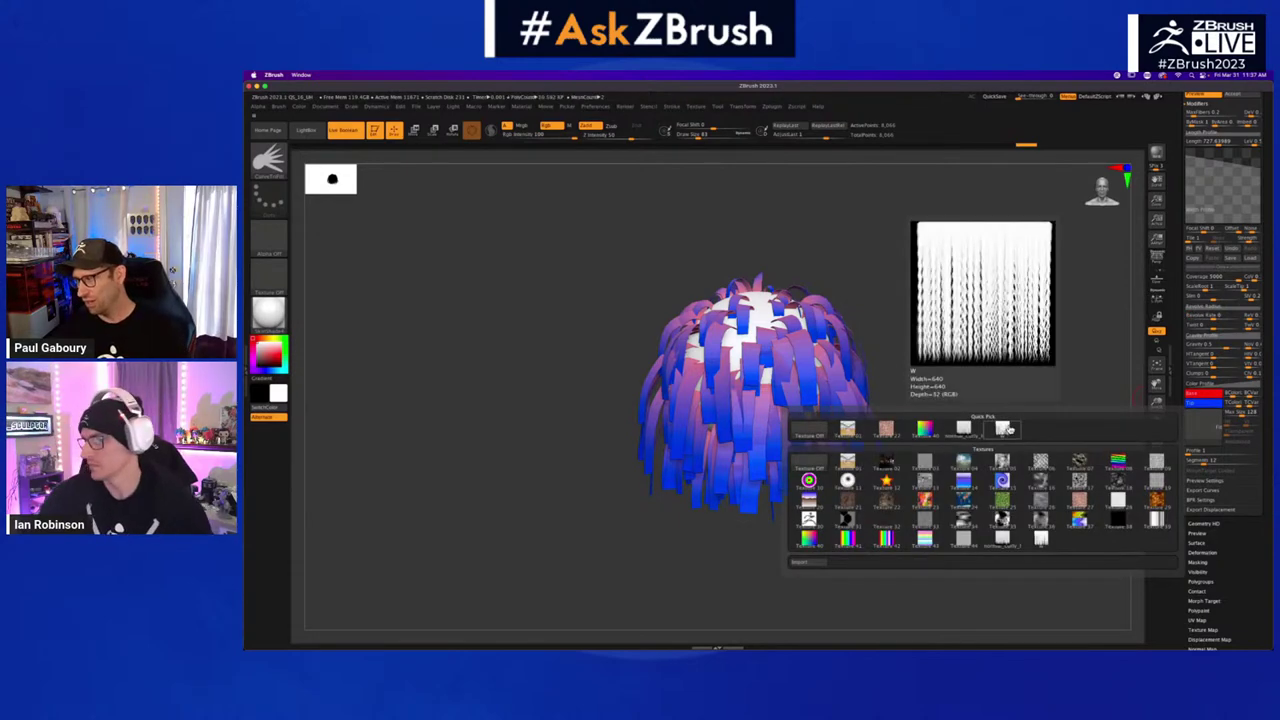
{"action": "left_click", "coordinate": [1007, 430]}
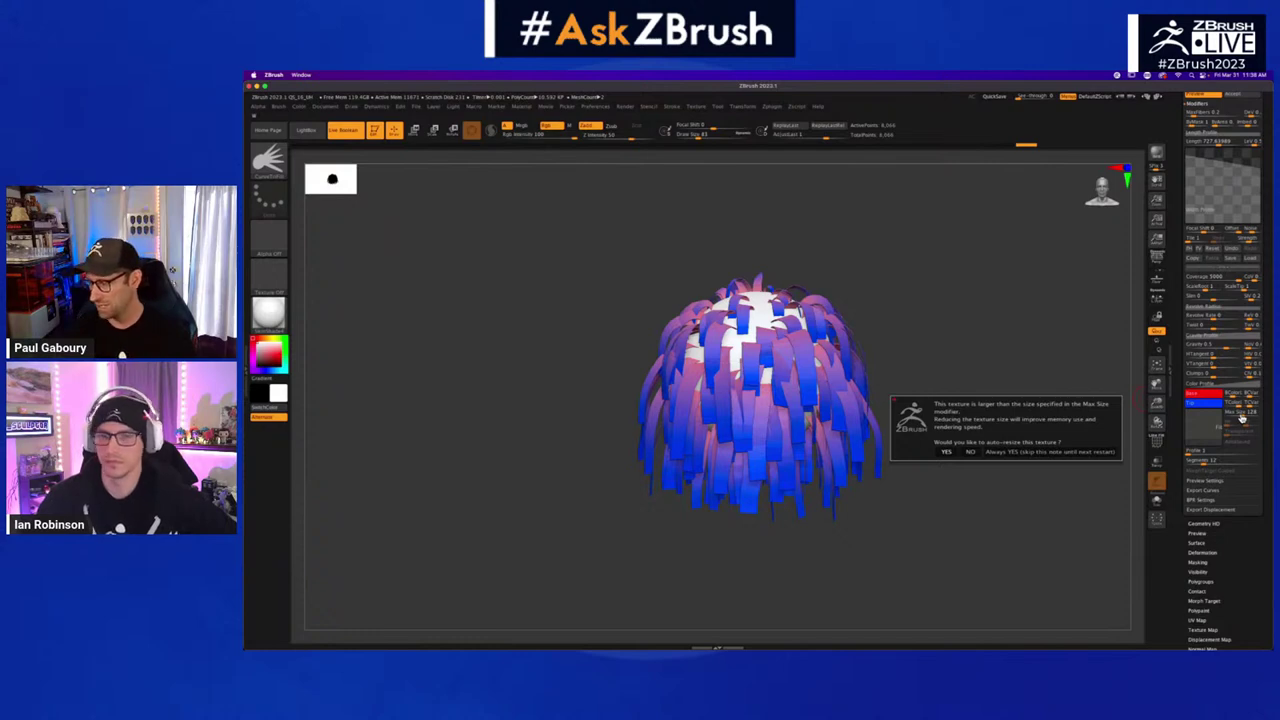
{"action": "left_click", "coordinate": [970, 451]}
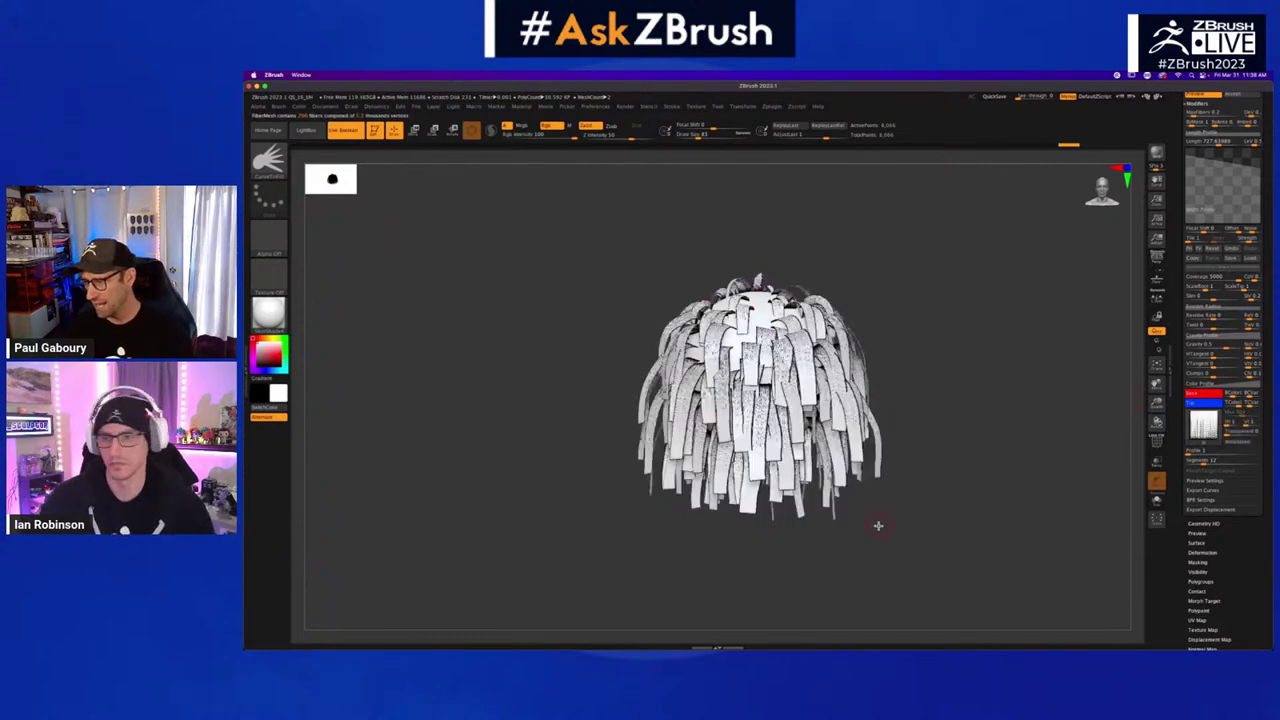
{"action": "left_click_drag", "start_coordinate": [878, 510], "coordinate": [868, 533]}
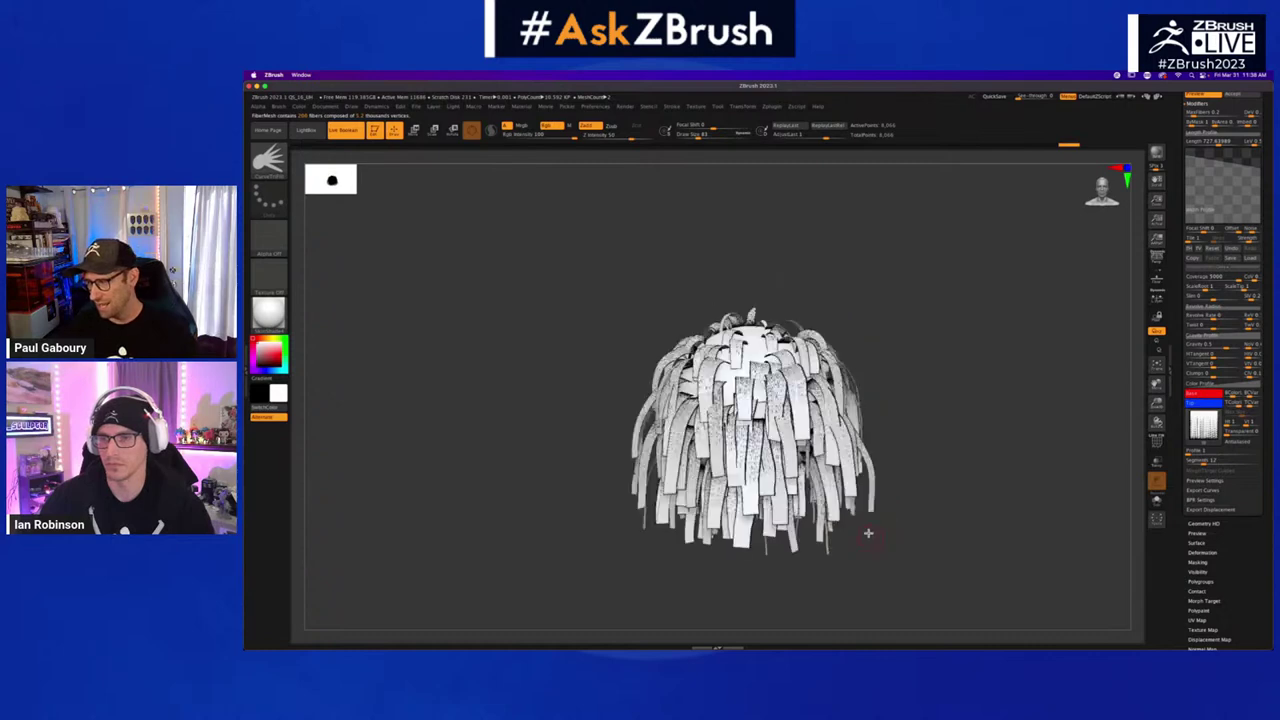
{"action": "right_click_drag", "start_coordinate": [868, 533], "coordinate": [860, 496], "text": "ctrl"}
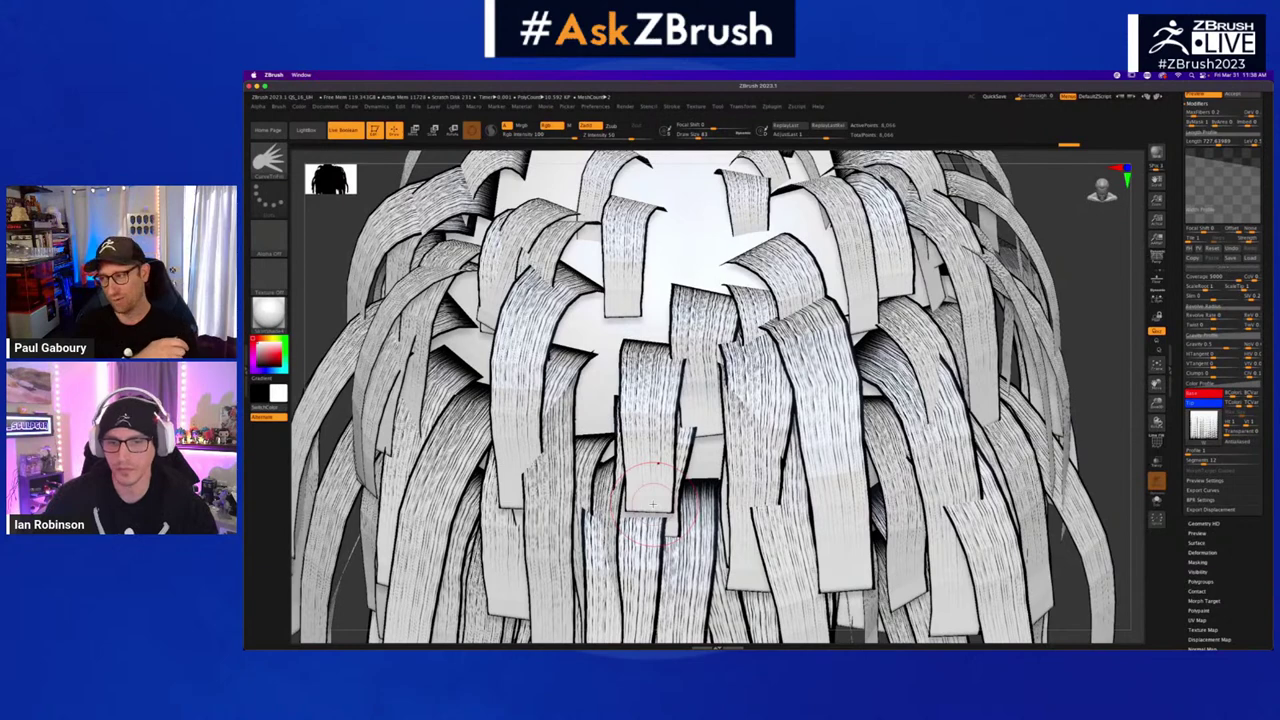
- Rotate the strand texture 180 degrees in two 90-degree turns and reapply it to the fibers
{"action": "left_click", "coordinate": [695, 106]}
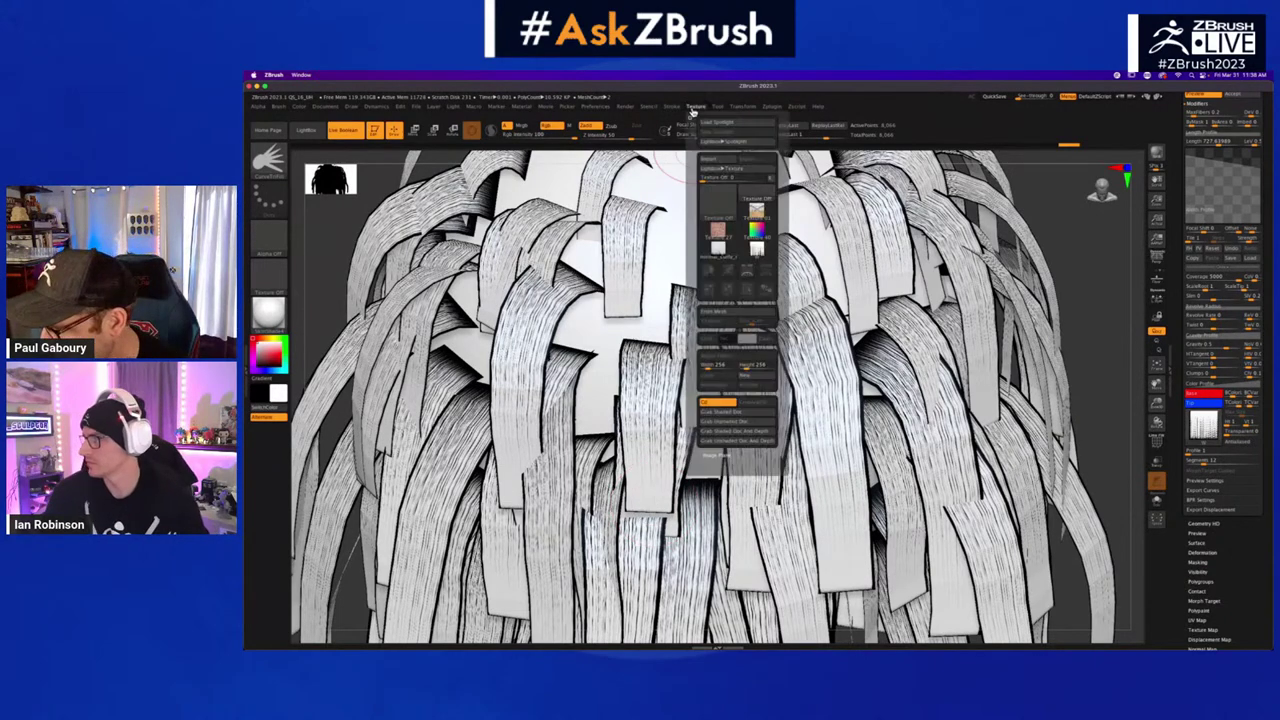
{"action": "left_click", "coordinate": [757, 252]}
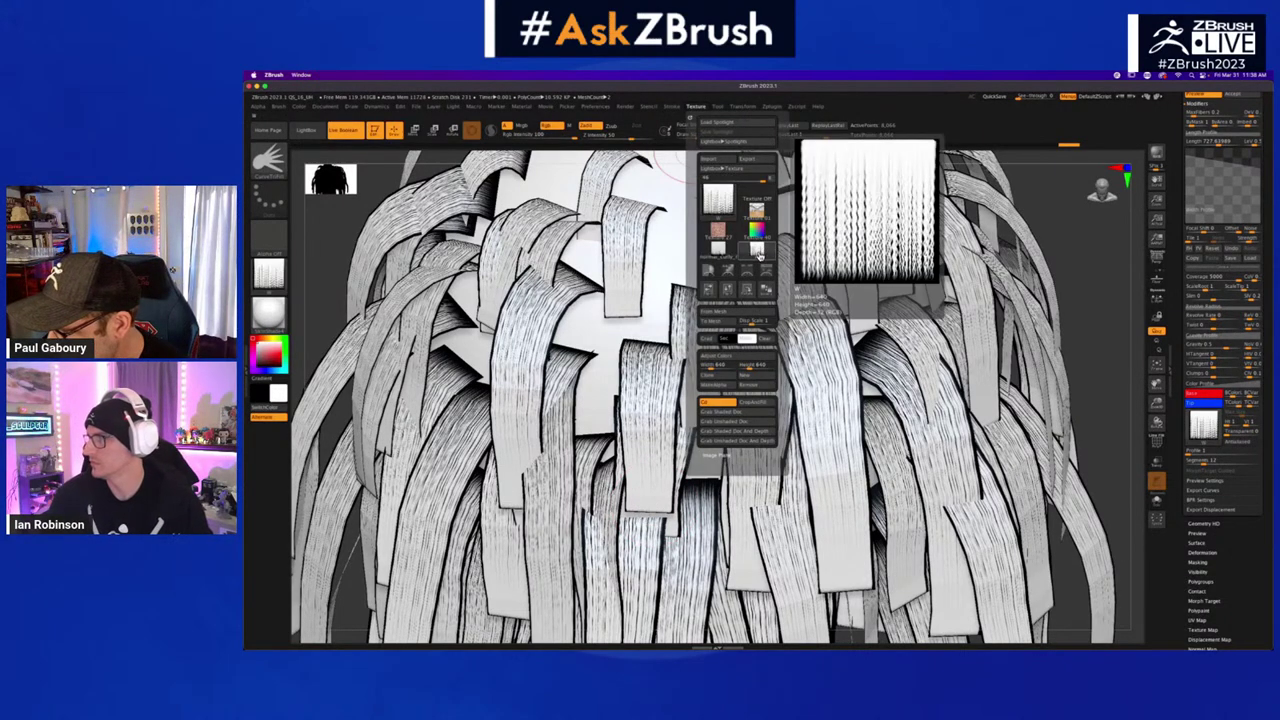
{"action": "left_click", "coordinate": [748, 290]}
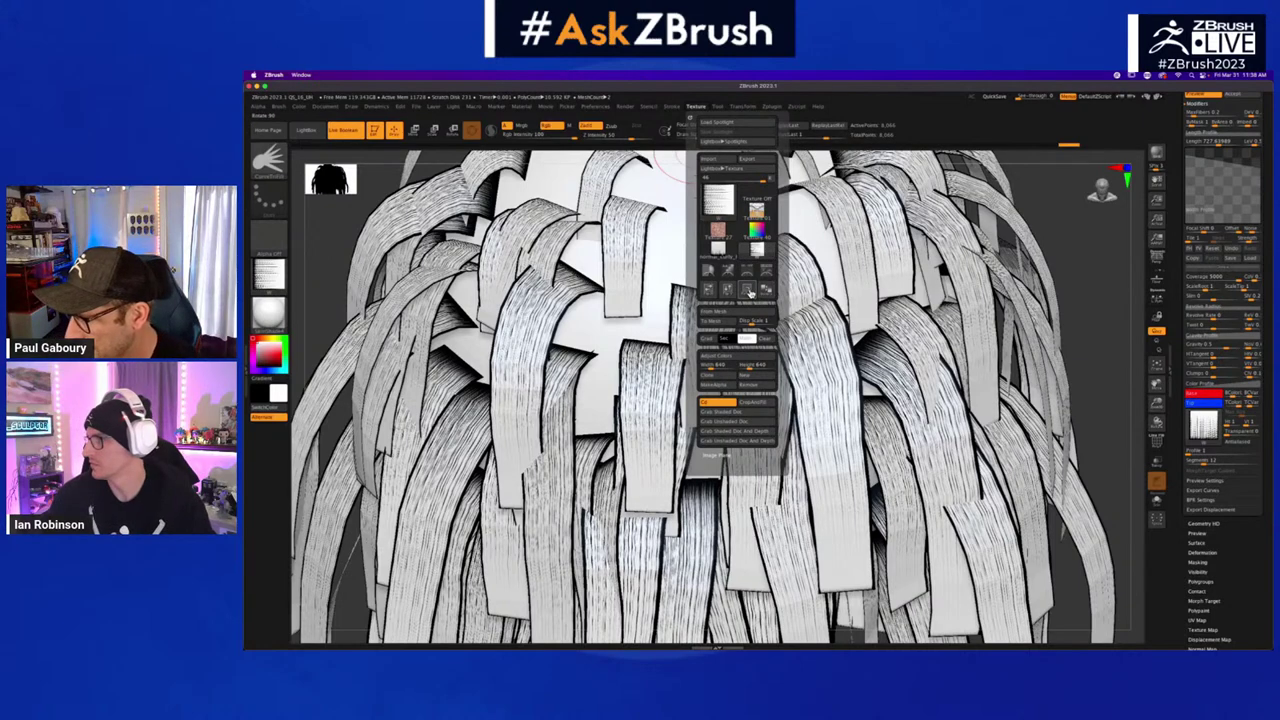
{"action": "left_click", "coordinate": [748, 290]}
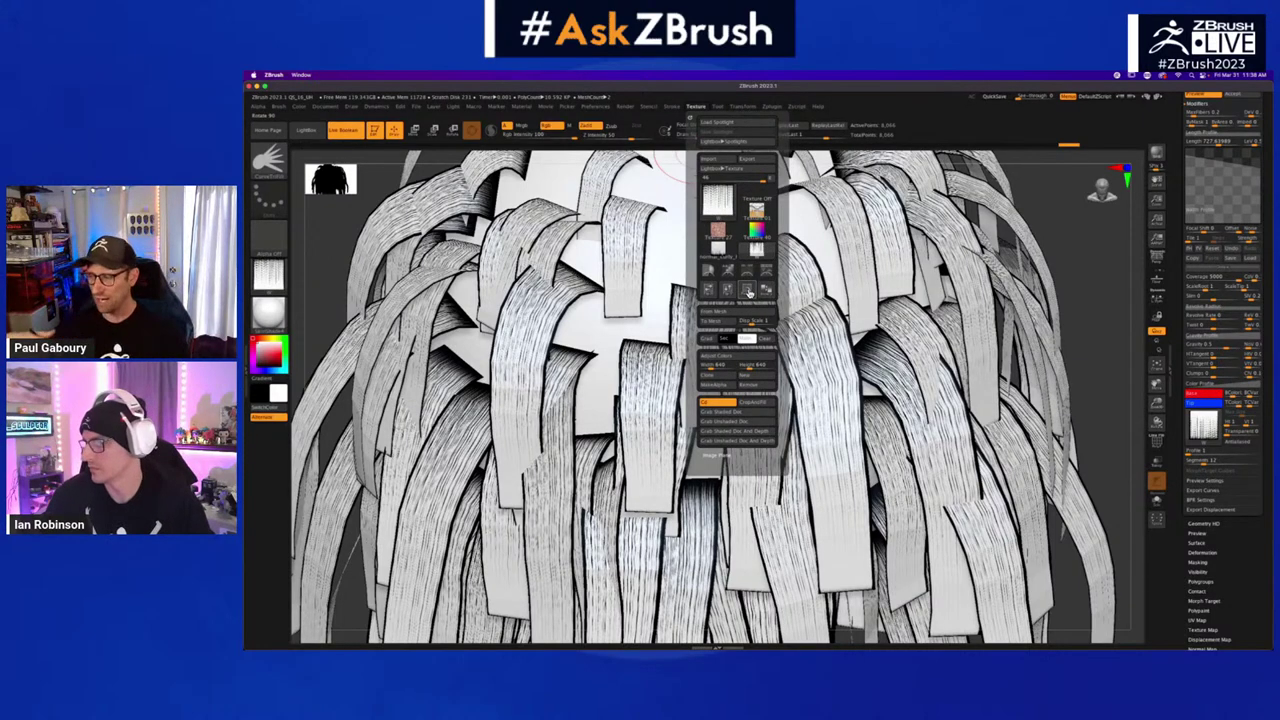
{"action": "left_click", "coordinate": [1203, 425]}
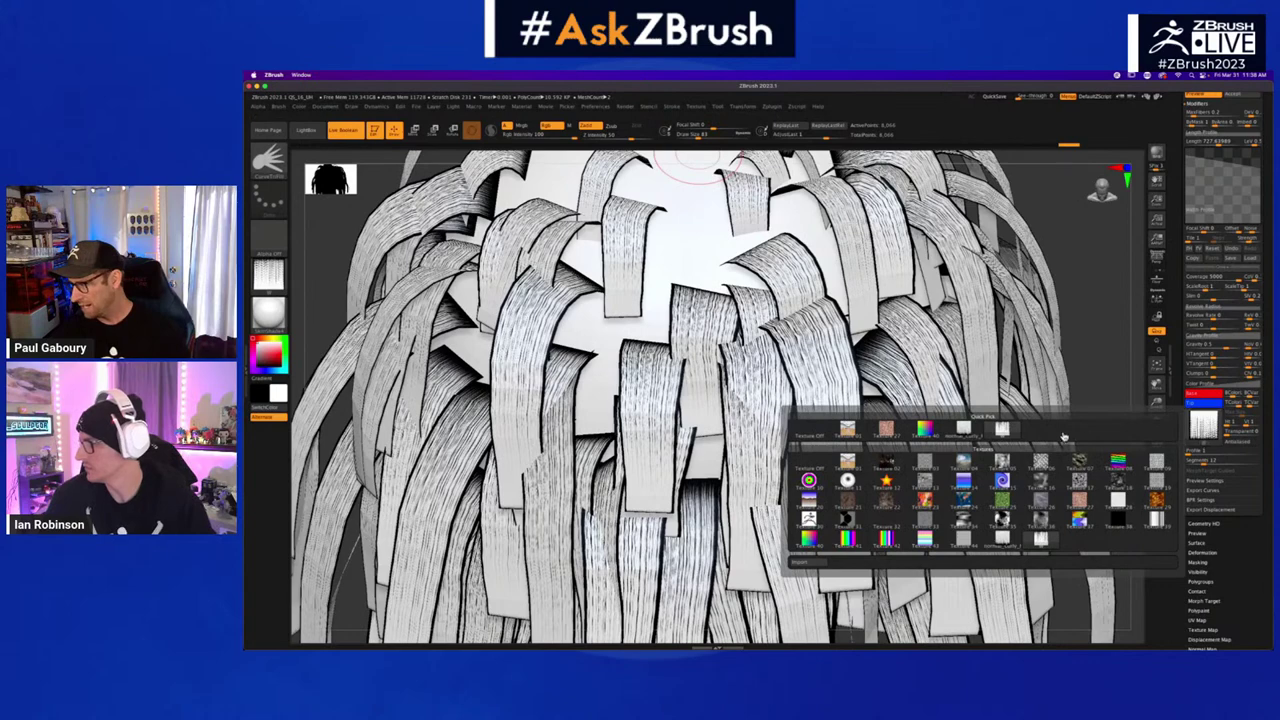
{"action": "left_click", "coordinate": [1005, 430]}
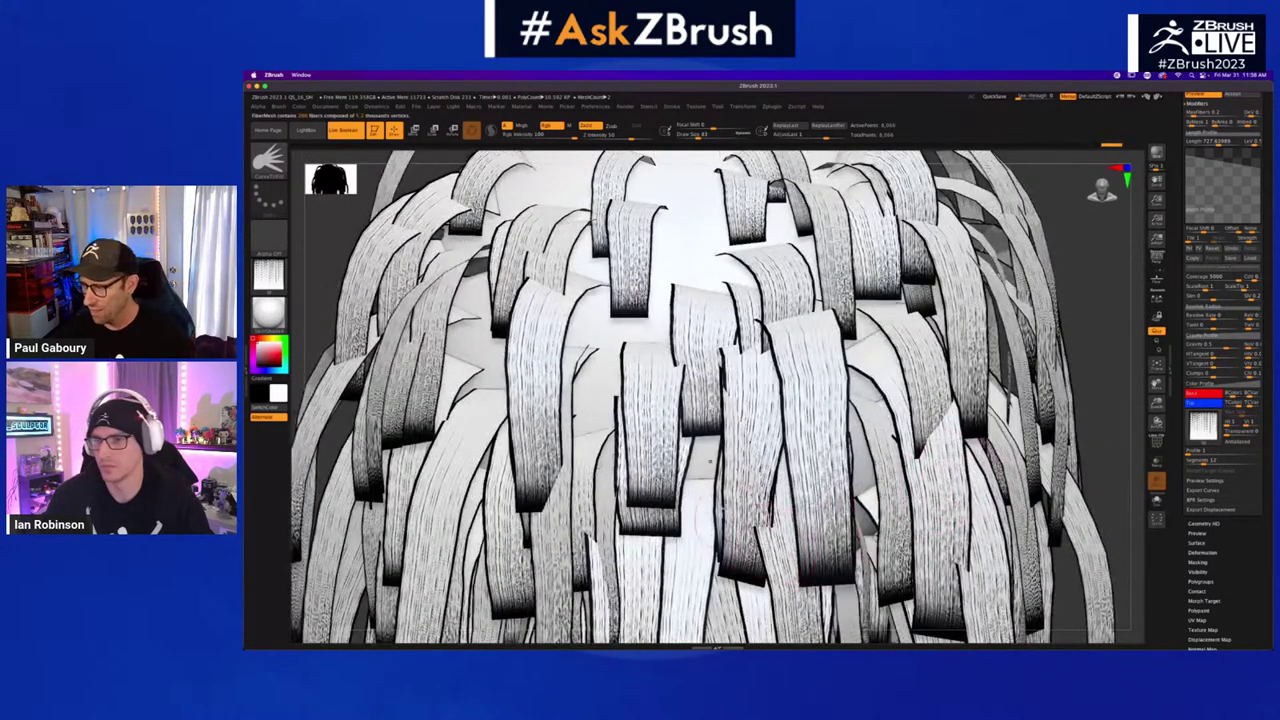
- Reduce the brush draw size to 7 and examine the rotated texture on the strands up close
{"action": "mouse_move", "coordinate": [714, 286]}
{"action": "right_mouse_down", "text": "ctrl"}
{"action": "mouse_move", "coordinate": [763, 343]}
{"action": "mouse_move", "coordinate": [757, 314]}
{"action": "mouse_move", "coordinate": [766, 347]}
{"action": "right_mouse_up", "text": "ctrl"}
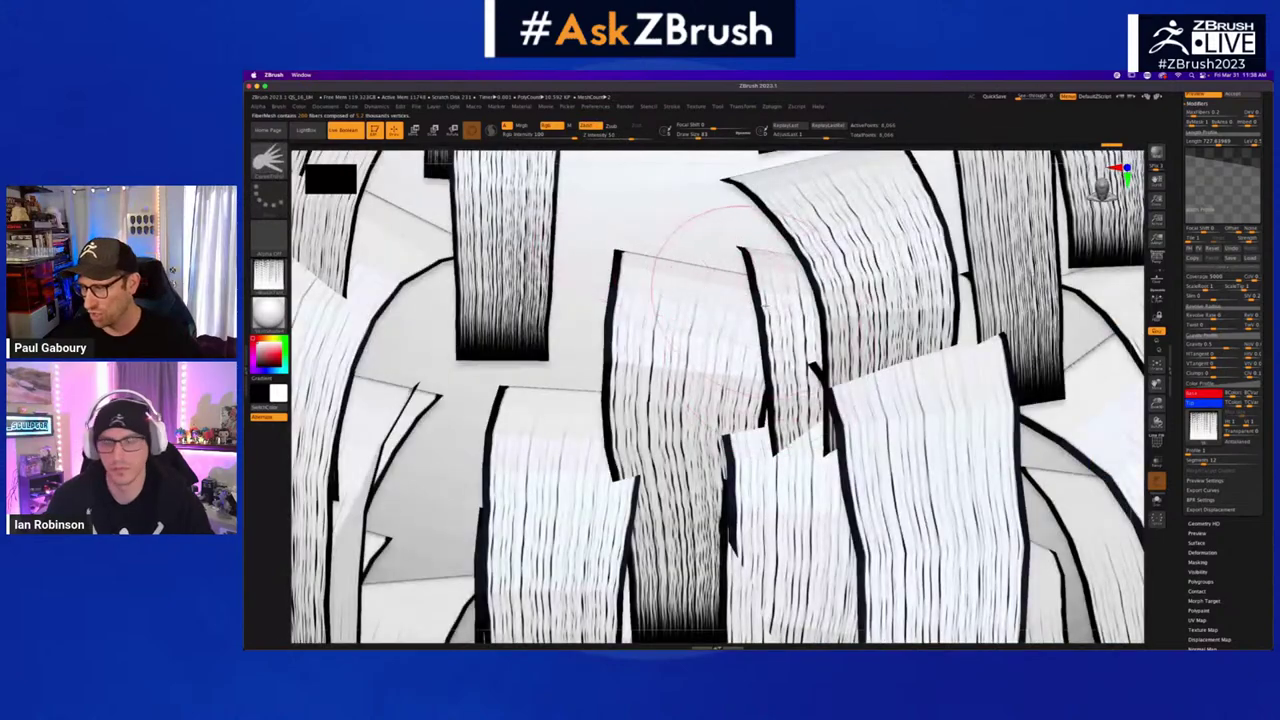
{"action": "key", "text": "s"}
{"action": "left_click_drag", "start_coordinate": [778, 310], "coordinate": [765, 311]}
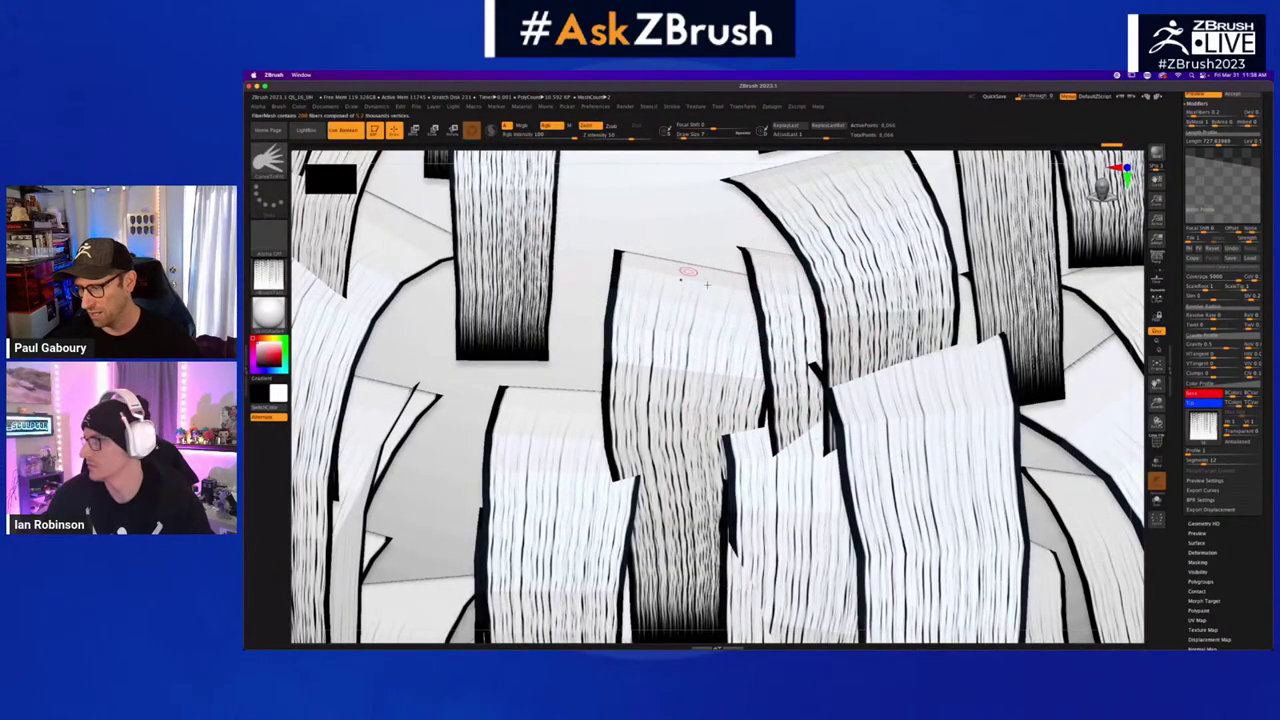
{"action": "scroll", "coordinate": [690, 335], "scroll_direction": "down", "scroll_amount": 3}
{"action": "right_click_drag", "start_coordinate": [697, 338], "coordinate": [686, 290]}
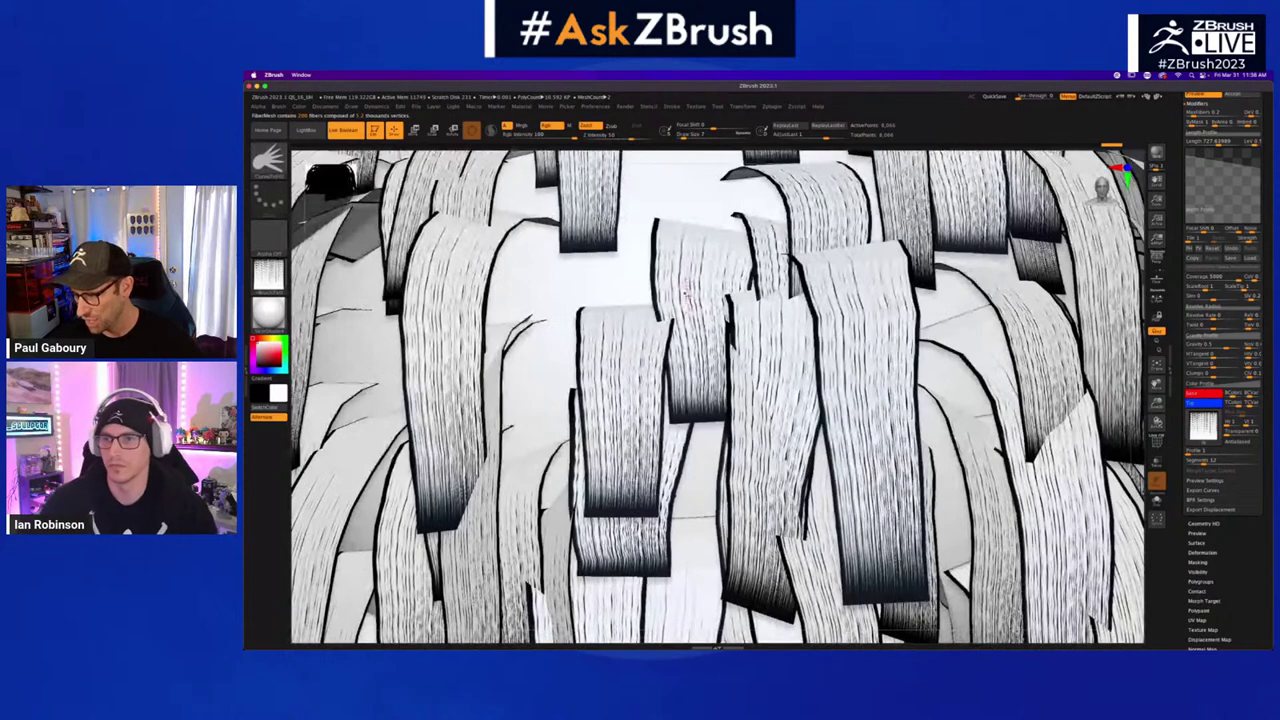
{"action": "right_click_drag", "start_coordinate": [786, 500], "coordinate": [825, 396], "text": "ctrl"}
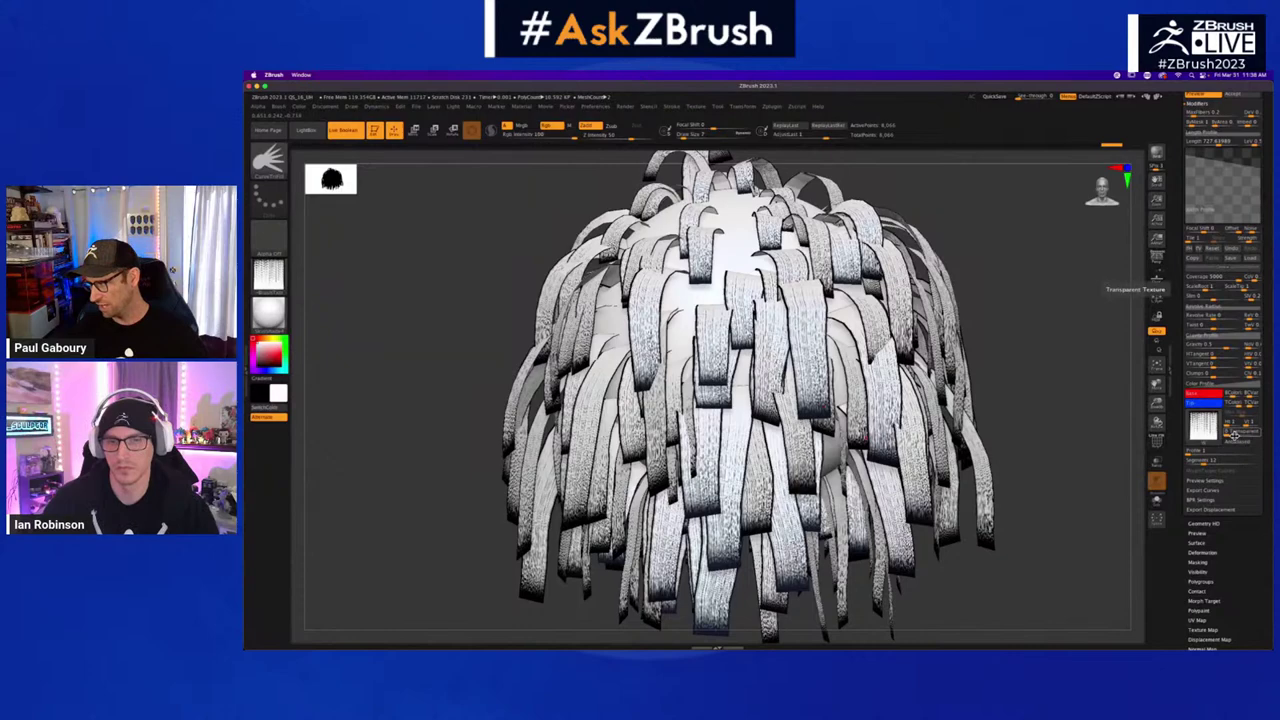
- Turn on antialiasing for the fiber texture and raise its transparency to about 16
{"action": "left_click", "coordinate": [1237, 442]}
{"action": "right_click_drag", "start_coordinate": [955, 457], "coordinate": [920, 510], "text": "ctrl"}
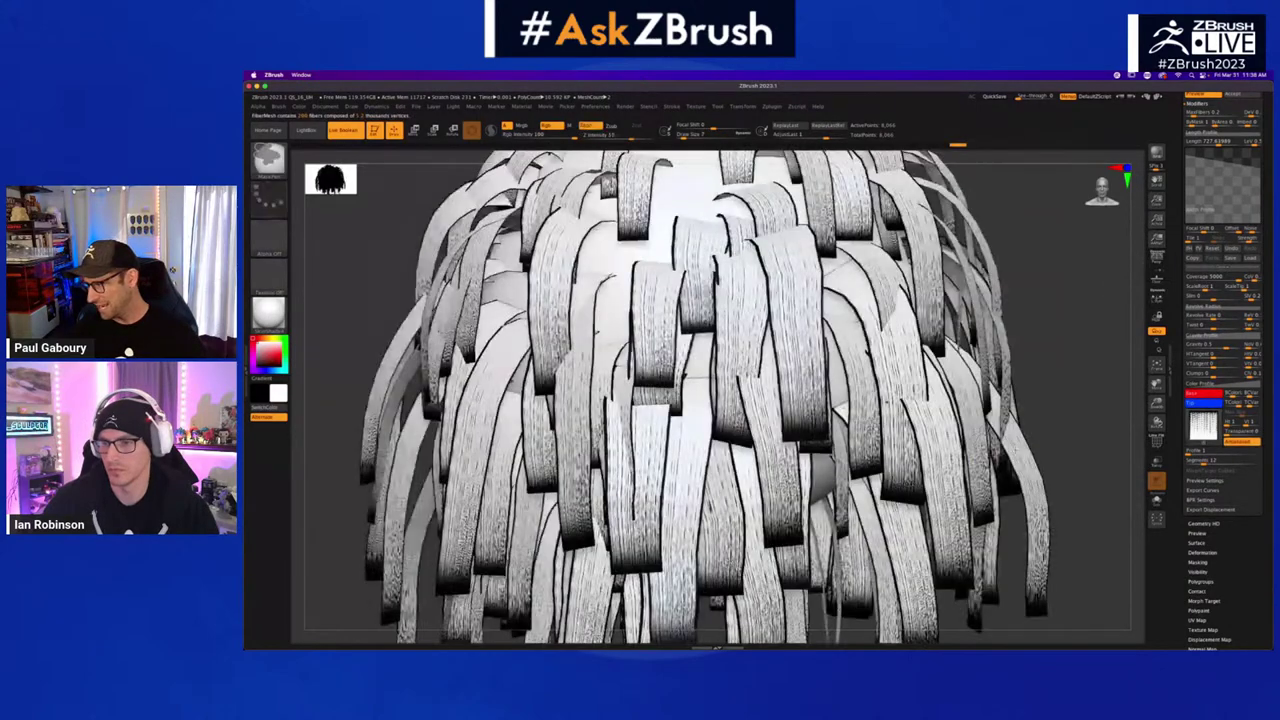
{"action": "left_click_drag", "start_coordinate": [1229, 433], "coordinate": [1250, 432]}
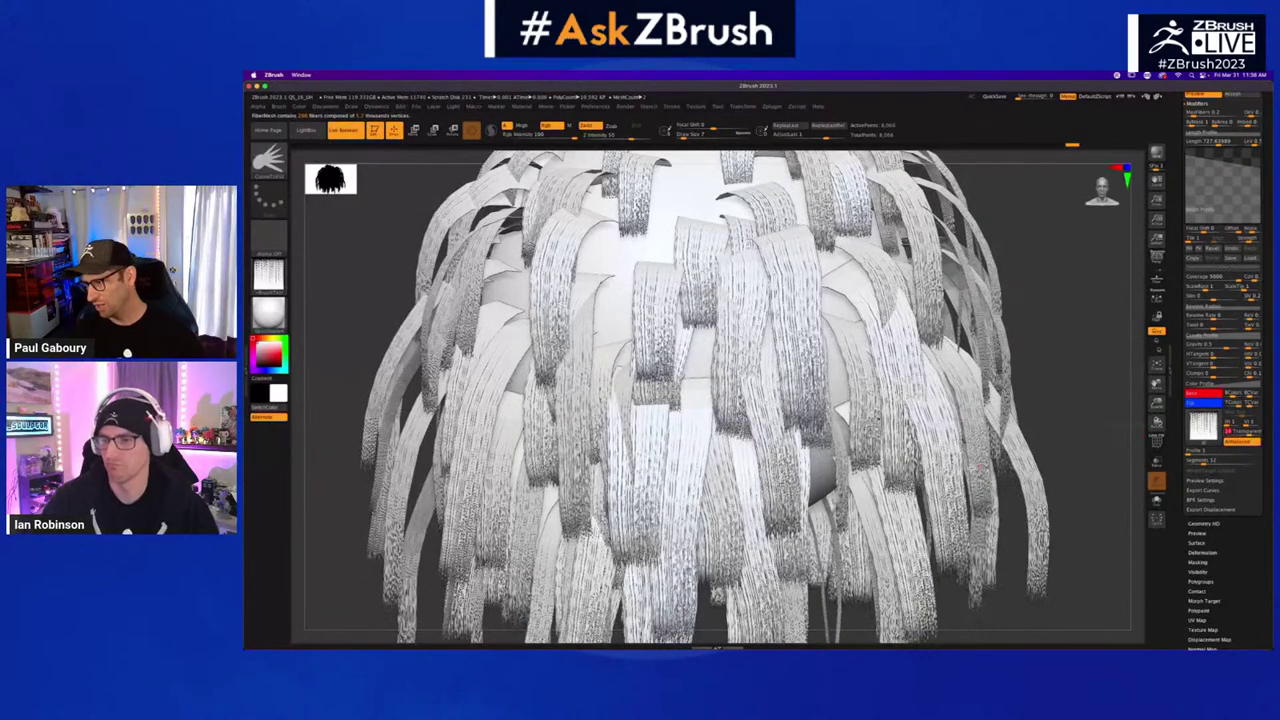
{"action": "scroll", "coordinate": [930, 458], "scroll_direction": "down", "scroll_amount": 3}
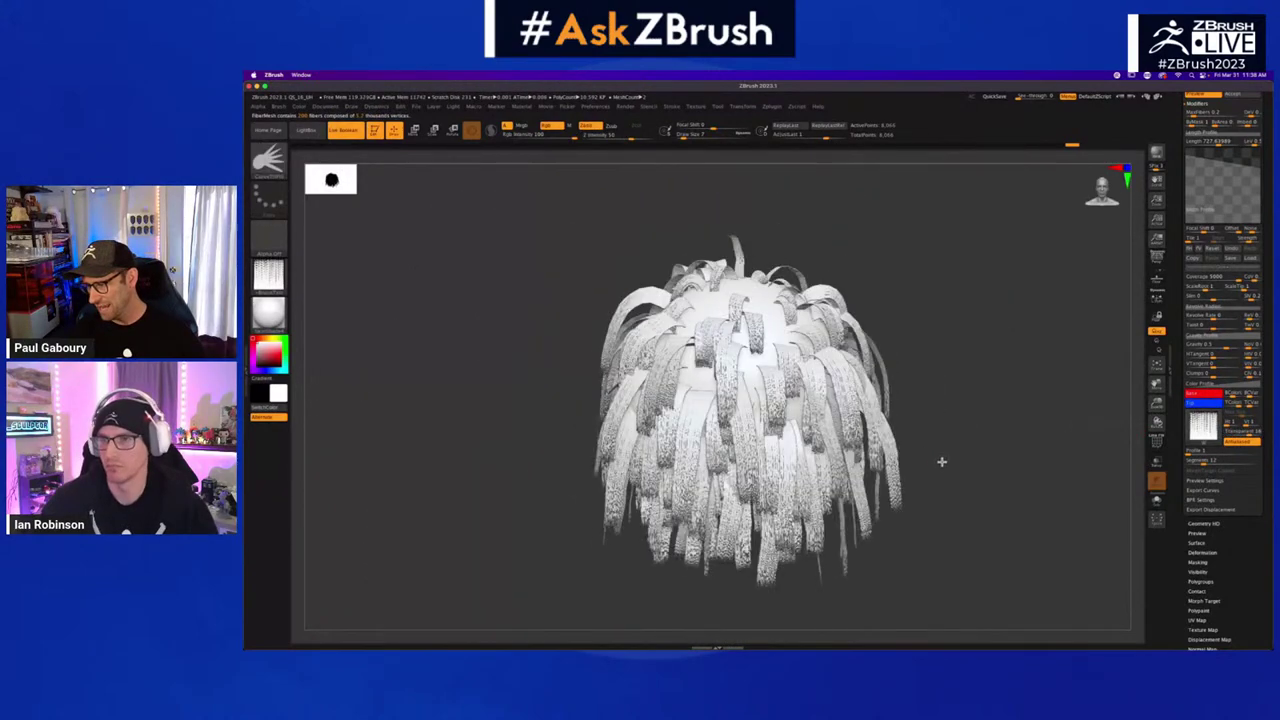
{"action": "scroll", "coordinate": [923, 454], "scroll_direction": "up", "scroll_amount": 5}
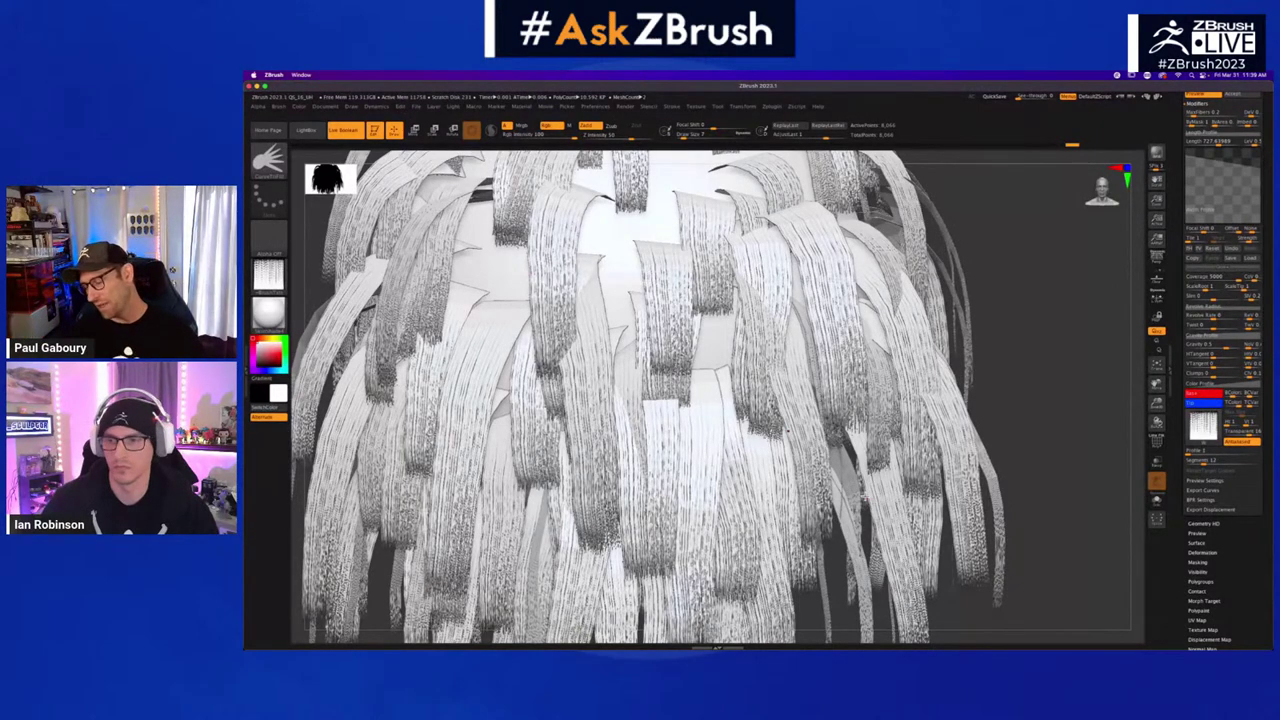
- Remove the strand texture from the fibers to bring back the red and blue base and tip colours
{"action": "left_click", "coordinate": [1203, 425]}
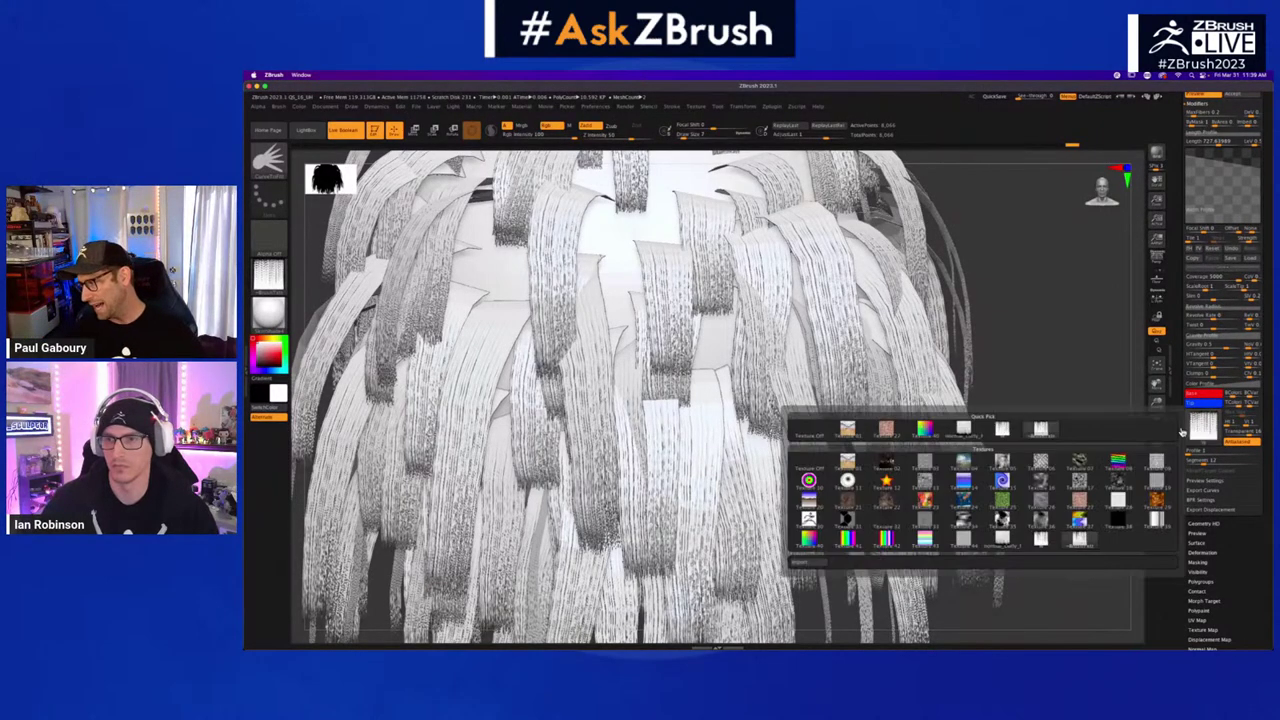
{"action": "left_click", "coordinate": [809, 433]}
{"action": "right_click_drag", "start_coordinate": [1010, 474], "coordinate": [988, 460], "text": "ctrl"}
{"action": "right_click_drag", "start_coordinate": [988, 460], "coordinate": [961, 493], "text": "alt"}
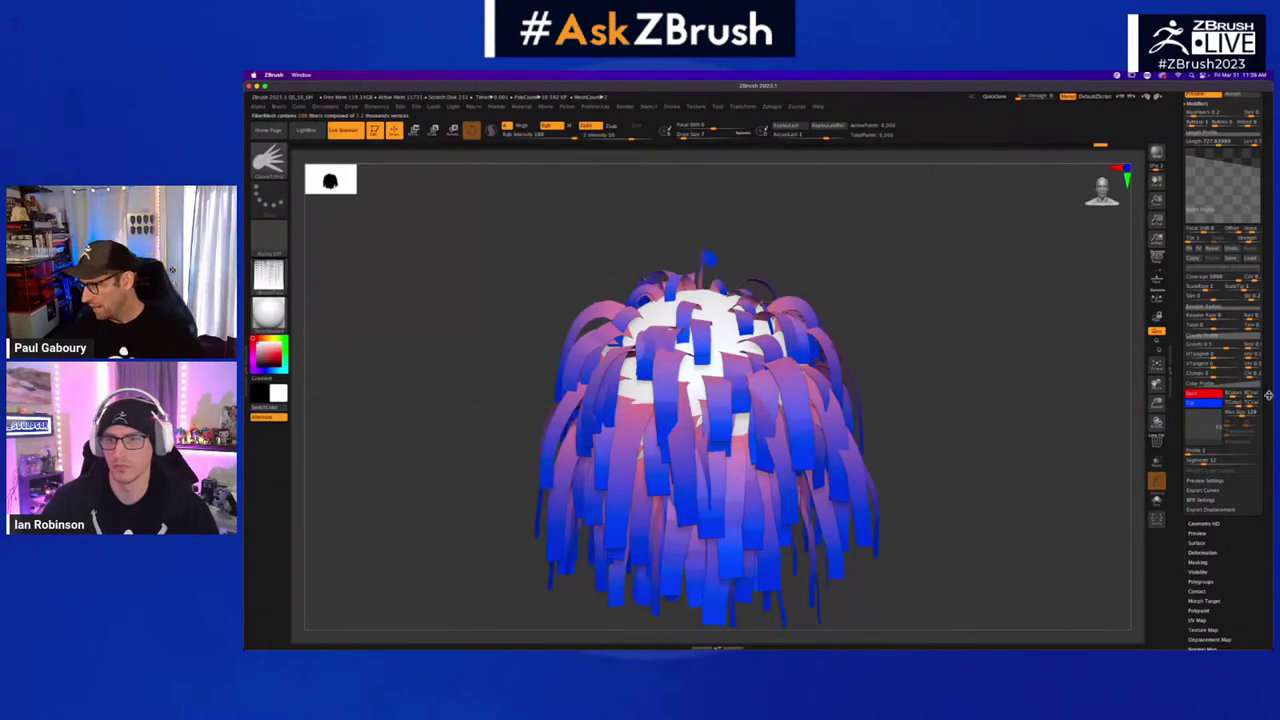
- Accept the FiberMesh preview as its own subtool and check it in the subtool list
{"action": "left_click_drag", "start_coordinate": [1268, 402], "coordinate": [1268, 409]}
{"action": "scroll", "coordinate": [1268, 408], "scroll_direction": "up", "scroll_amount": 5}
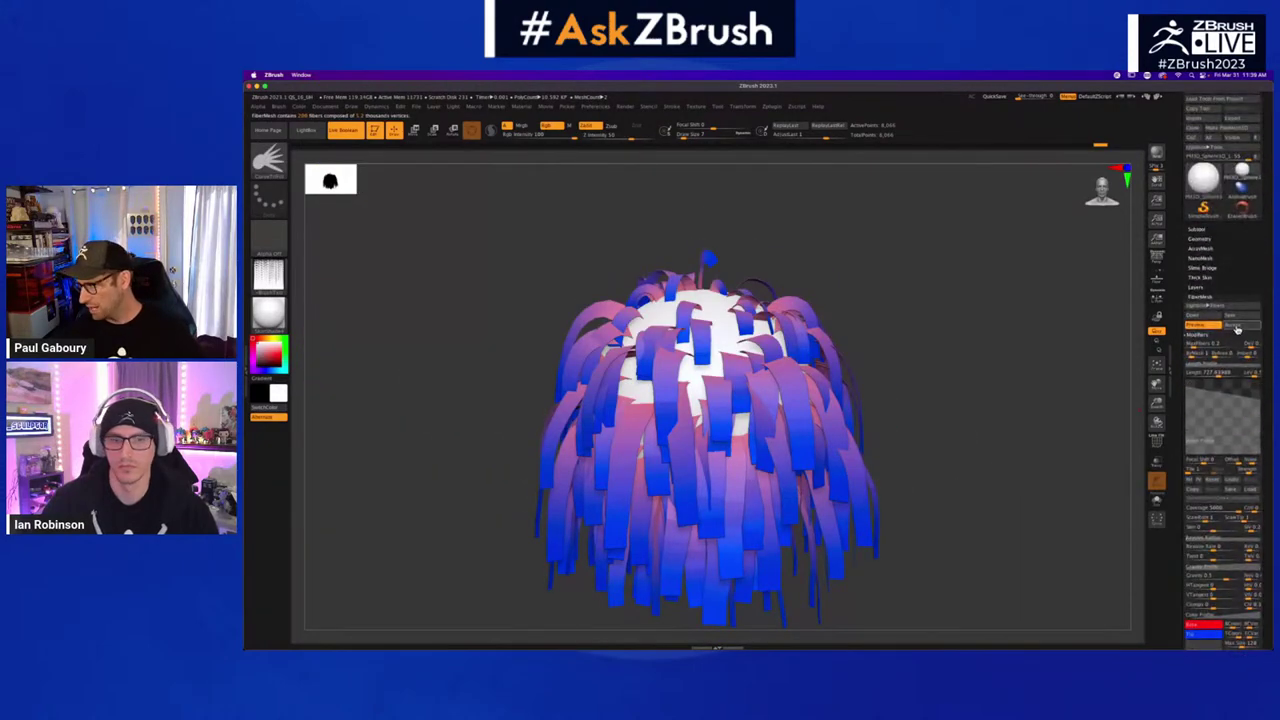
{"action": "left_click", "coordinate": [1235, 328]}
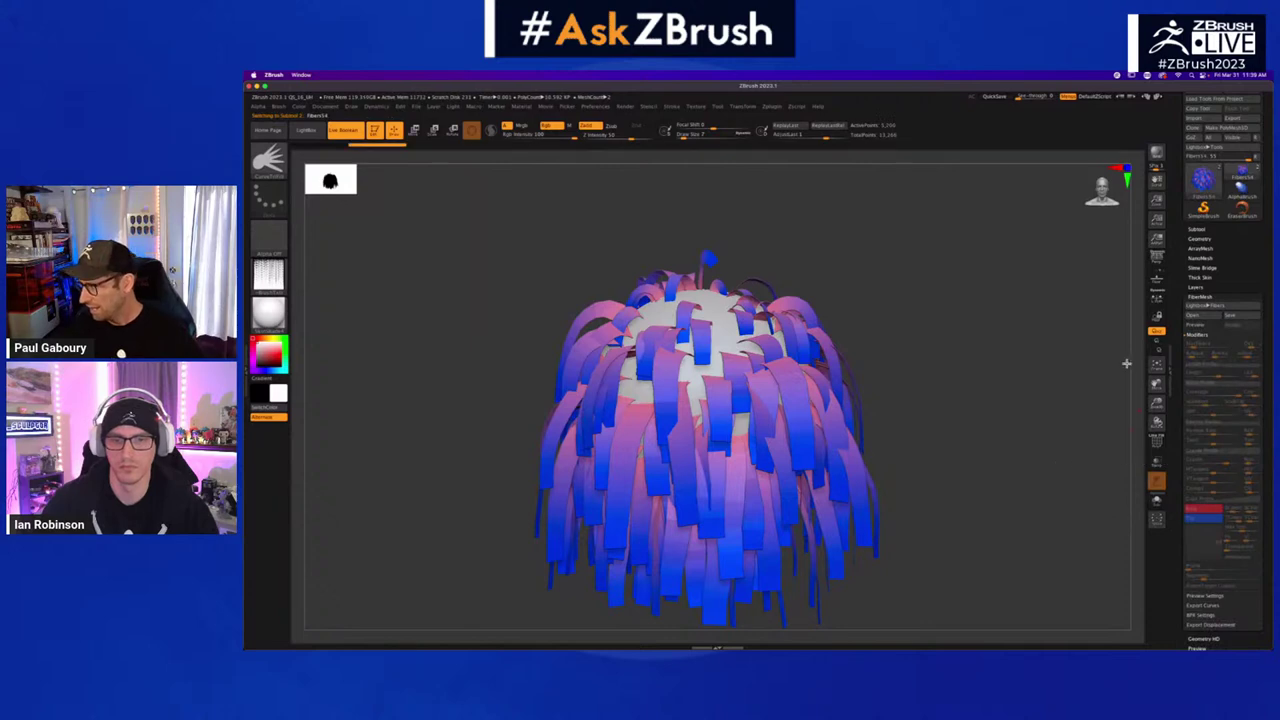
{"action": "left_click", "coordinate": [1198, 229]}
{"action": "mouse_move", "coordinate": [1198, 217]}
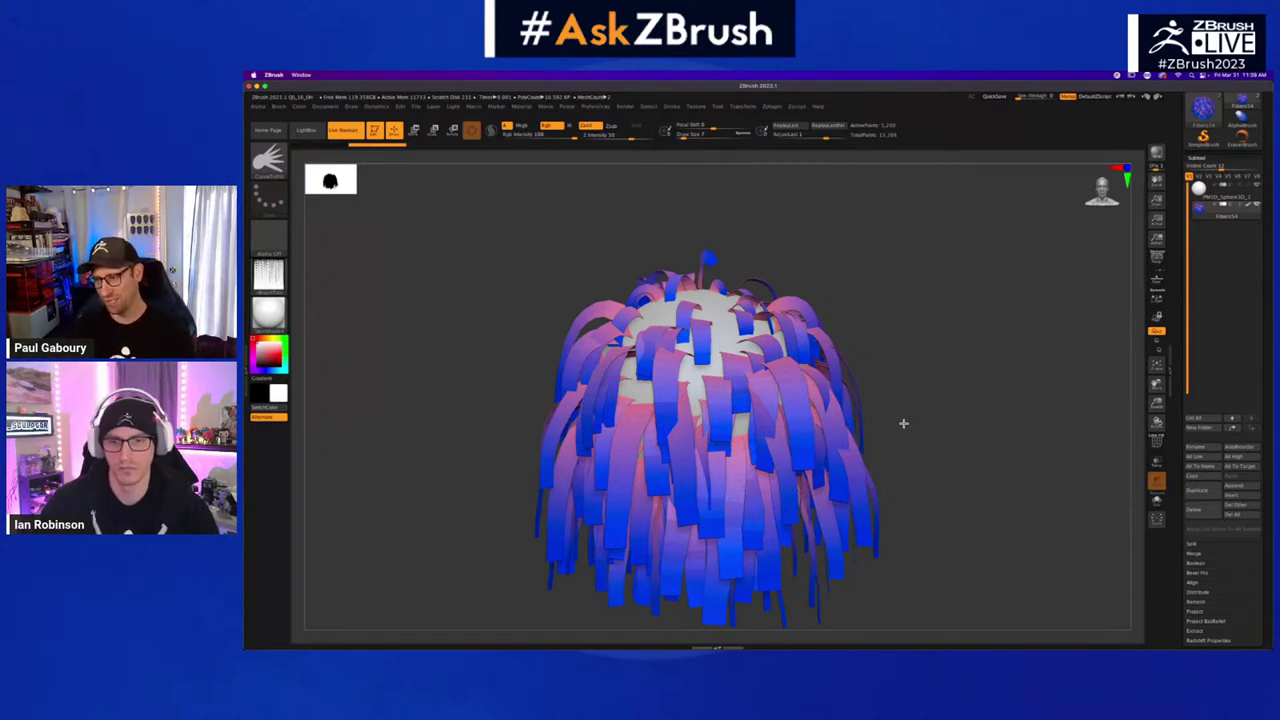
{"action": "left_click", "coordinate": [1205, 158]}
{"action": "left_click", "coordinate": [1198, 224]}
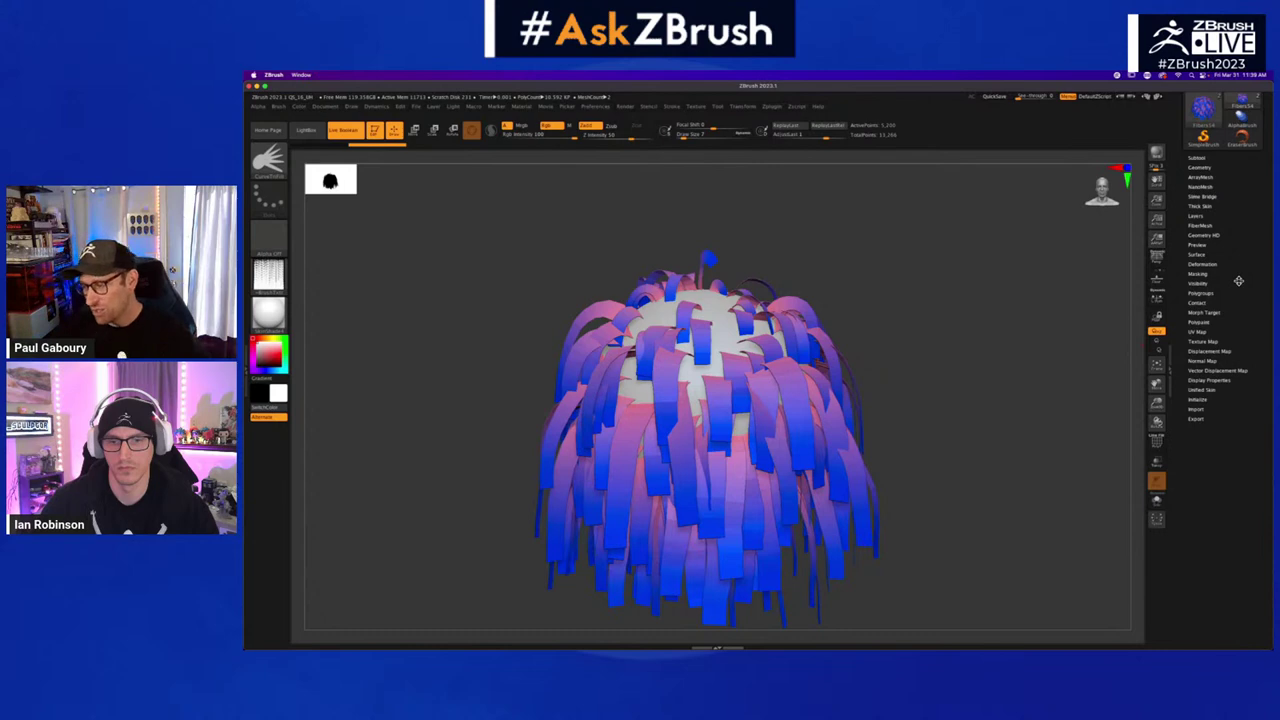
- Assign the star texture as the fiber subtool's texture map and generate its UVs with FiberUV
{"action": "left_click", "coordinate": [1204, 332]}
{"action": "left_click", "coordinate": [1219, 402]}
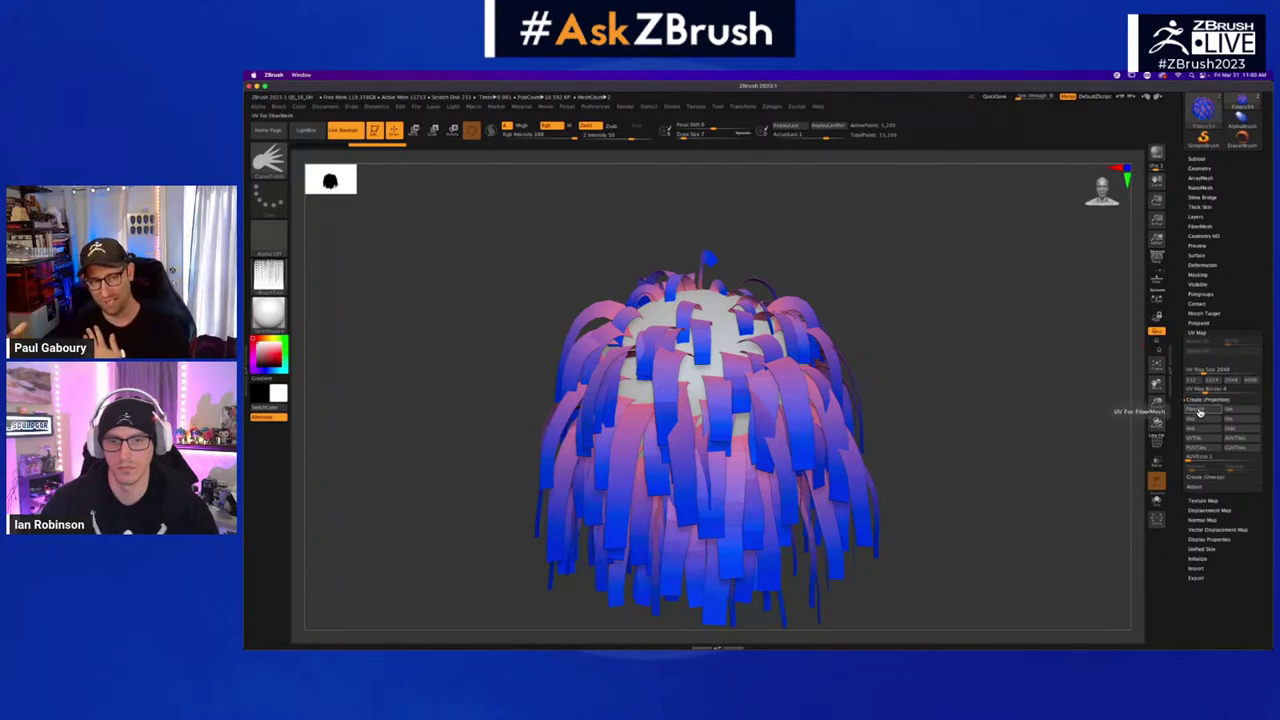
{"action": "left_click", "coordinate": [1199, 413]}
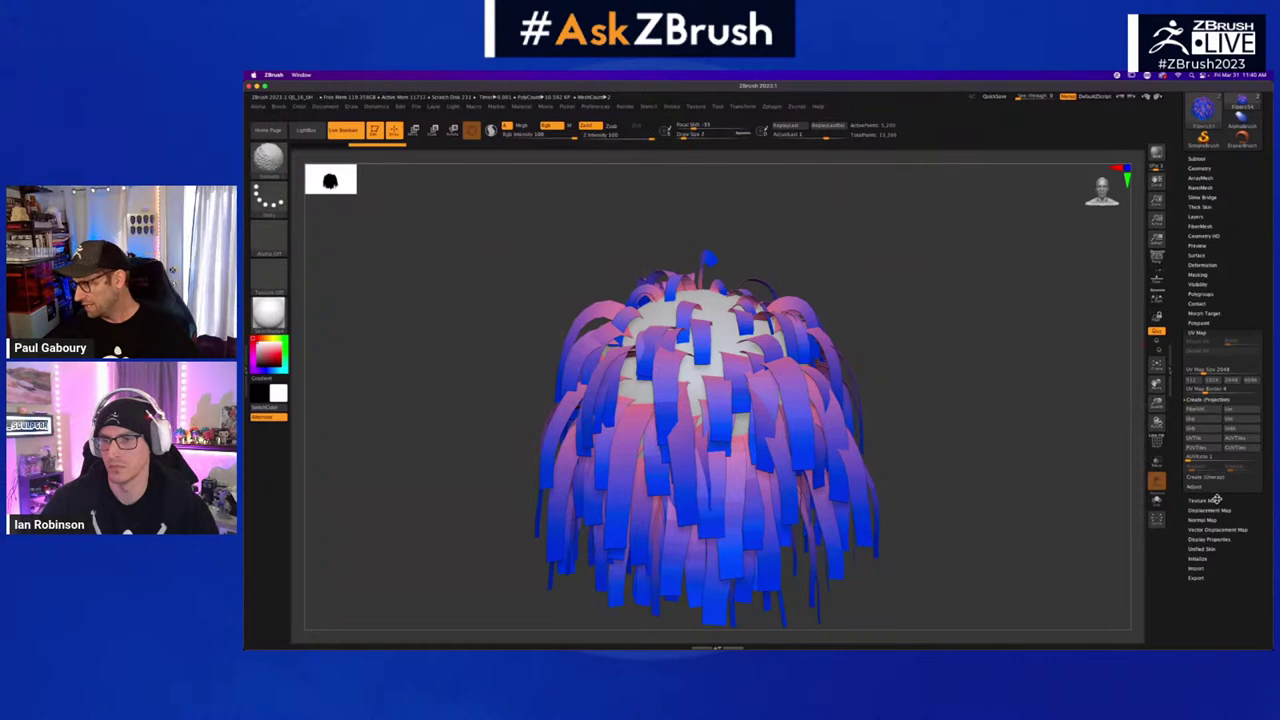
{"action": "left_click", "coordinate": [1203, 500]}
{"action": "left_click", "coordinate": [1198, 569]}
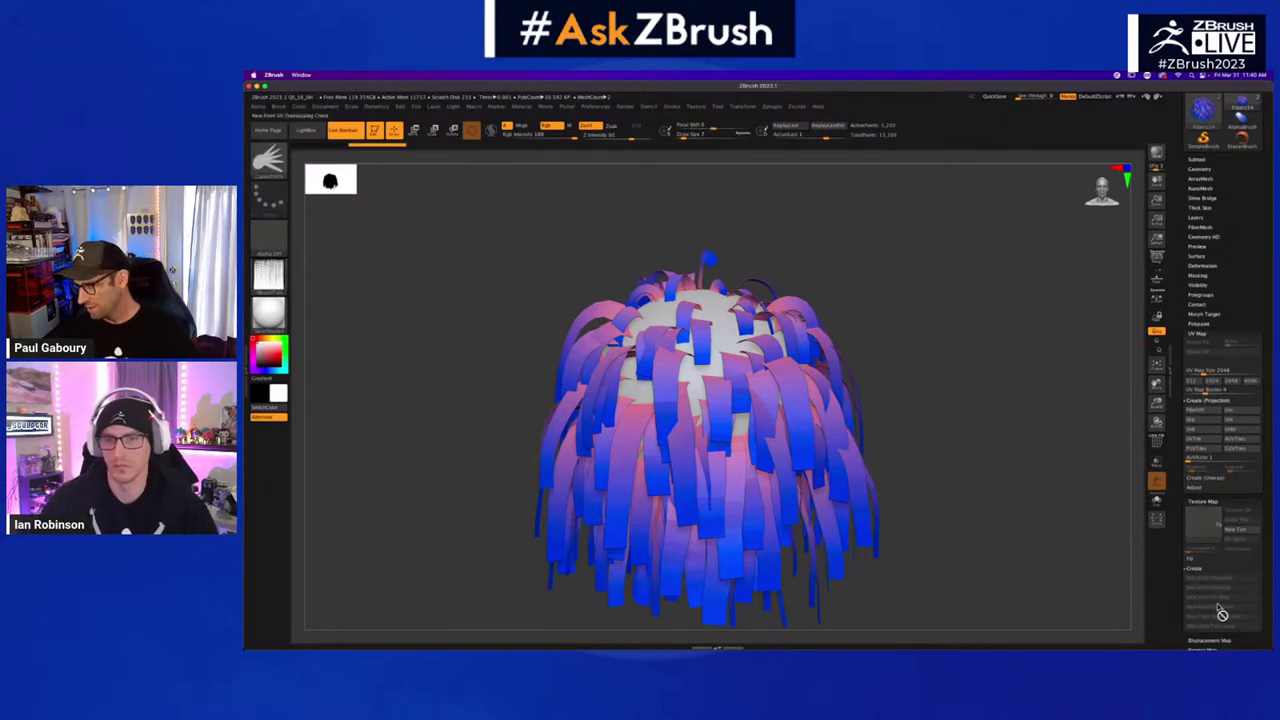
{"action": "left_click", "coordinate": [1200, 525]}
{"action": "left_click", "coordinate": [885, 565]}
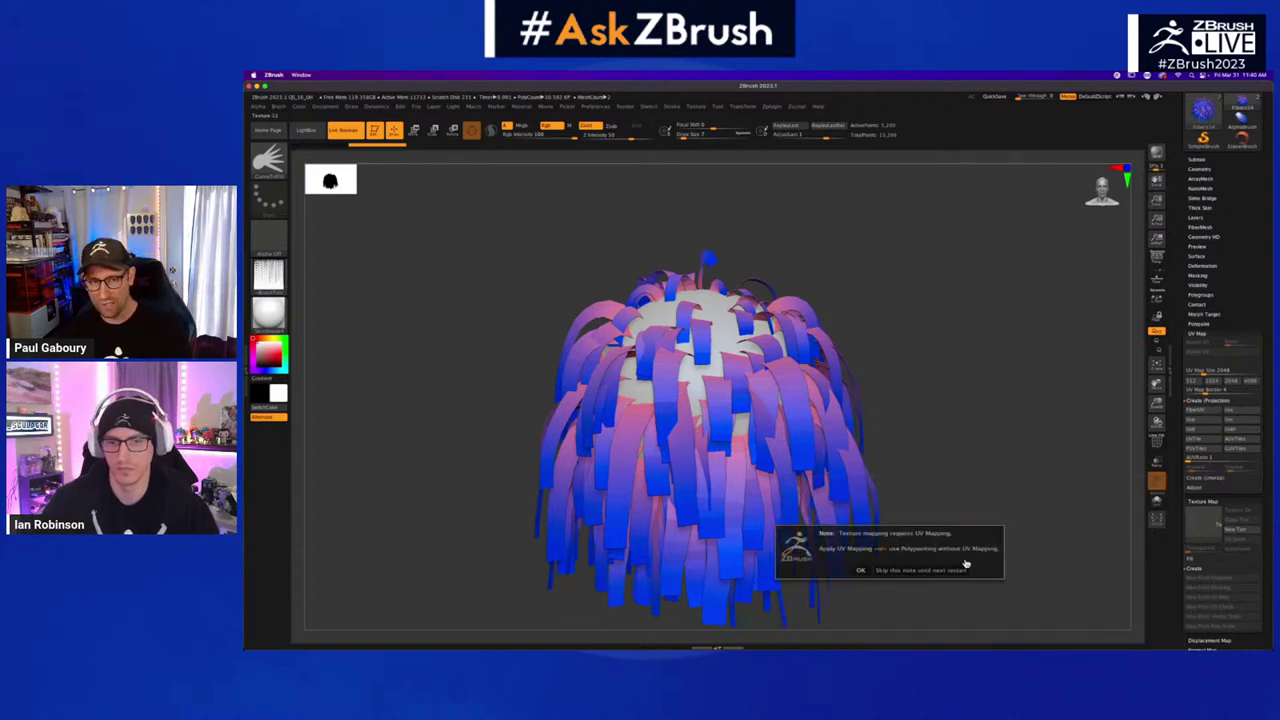
{"action": "left_click", "coordinate": [965, 565]}
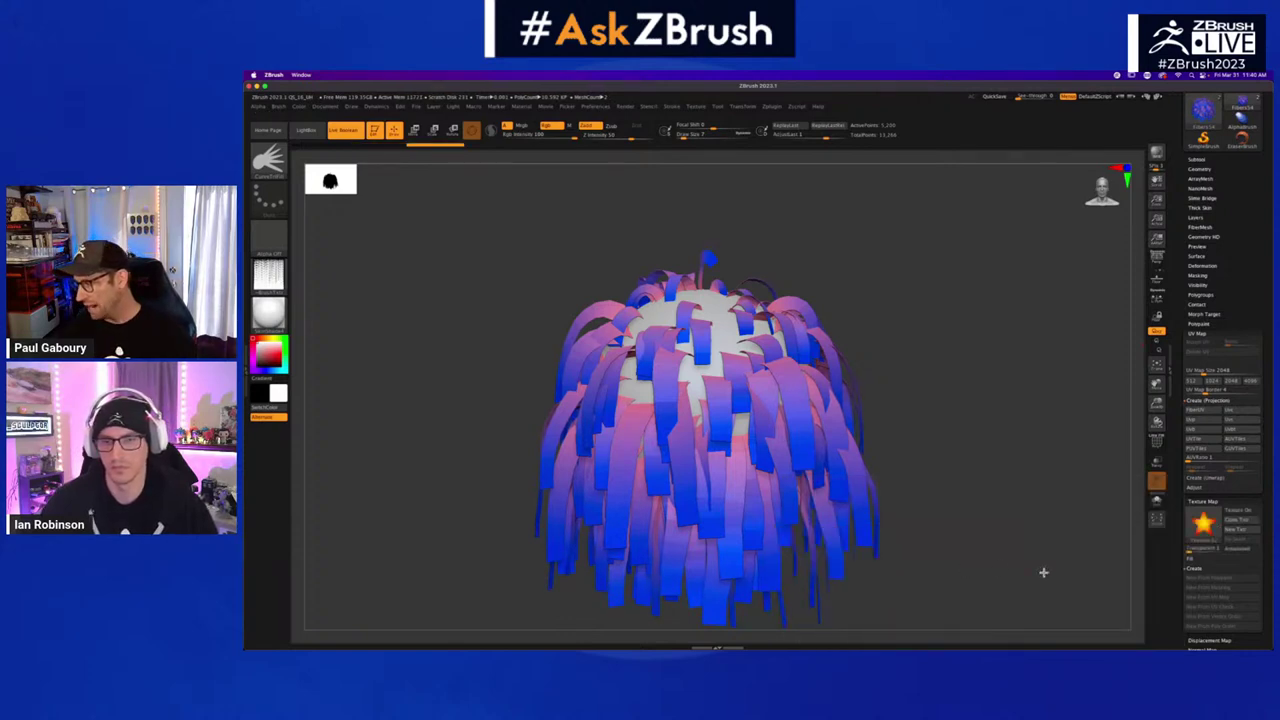
{"action": "left_click", "coordinate": [1200, 411]}
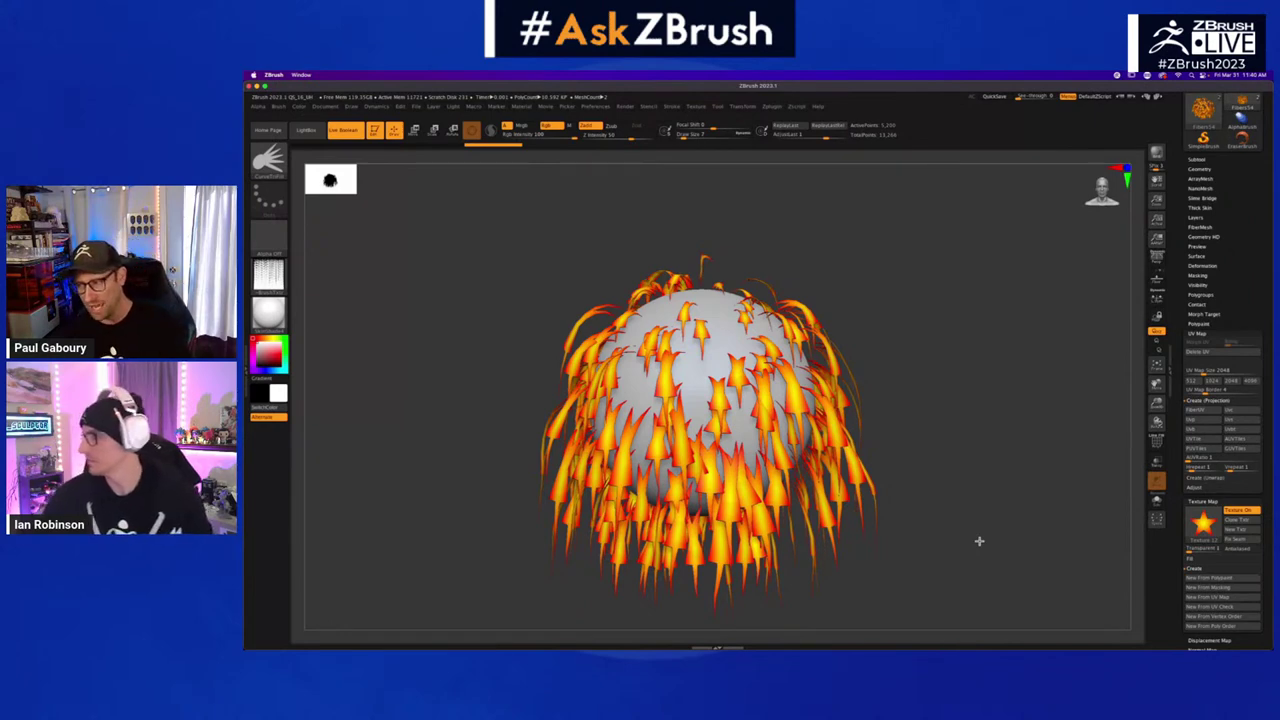
- Set the star texture's transparency on the fiber subtool to about 12 and turn on antialiasing for it
{"action": "mouse_move", "coordinate": [1207, 528]}
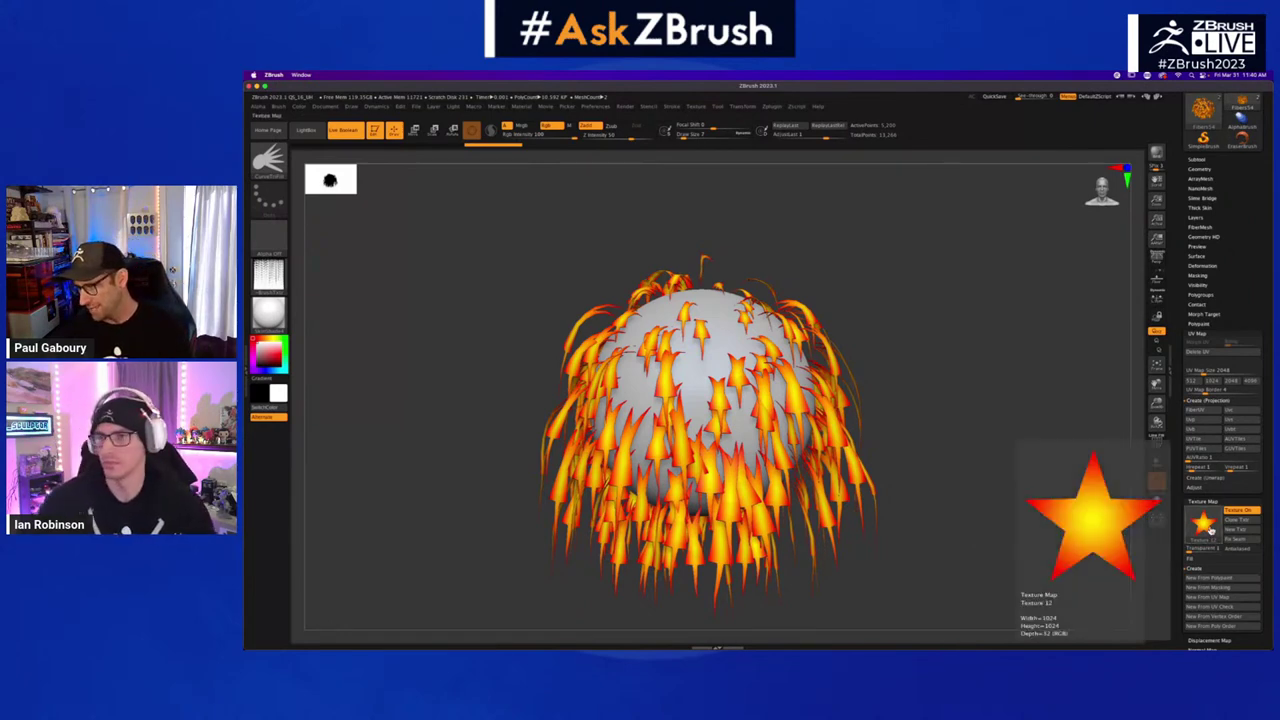
{"action": "left_click_drag", "start_coordinate": [1201, 549], "coordinate": [1119, 562]}
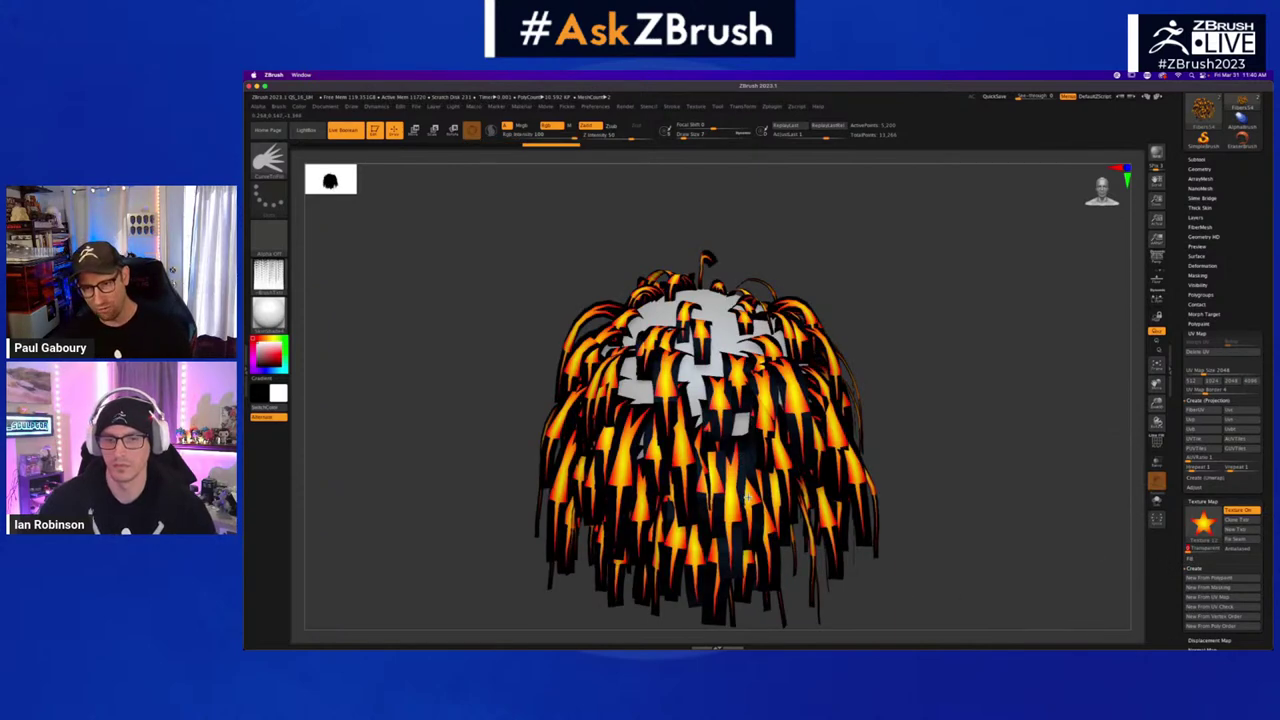
{"action": "left_click", "coordinate": [1212, 549]}
{"action": "left_click", "coordinate": [1246, 551]}
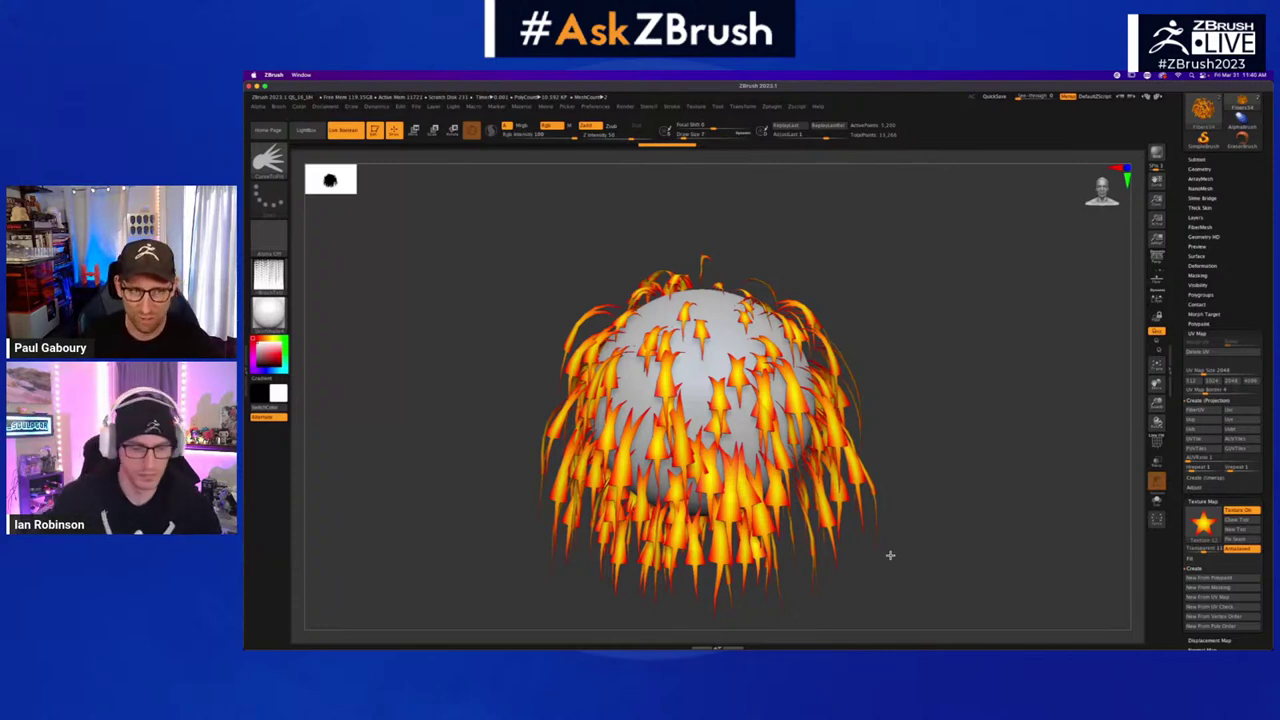
- Draw wavy flat strips beside the fiber-covered sphere with the CurveFlat brush at a draw size of about 90
{"action": "key", "text": "b"}
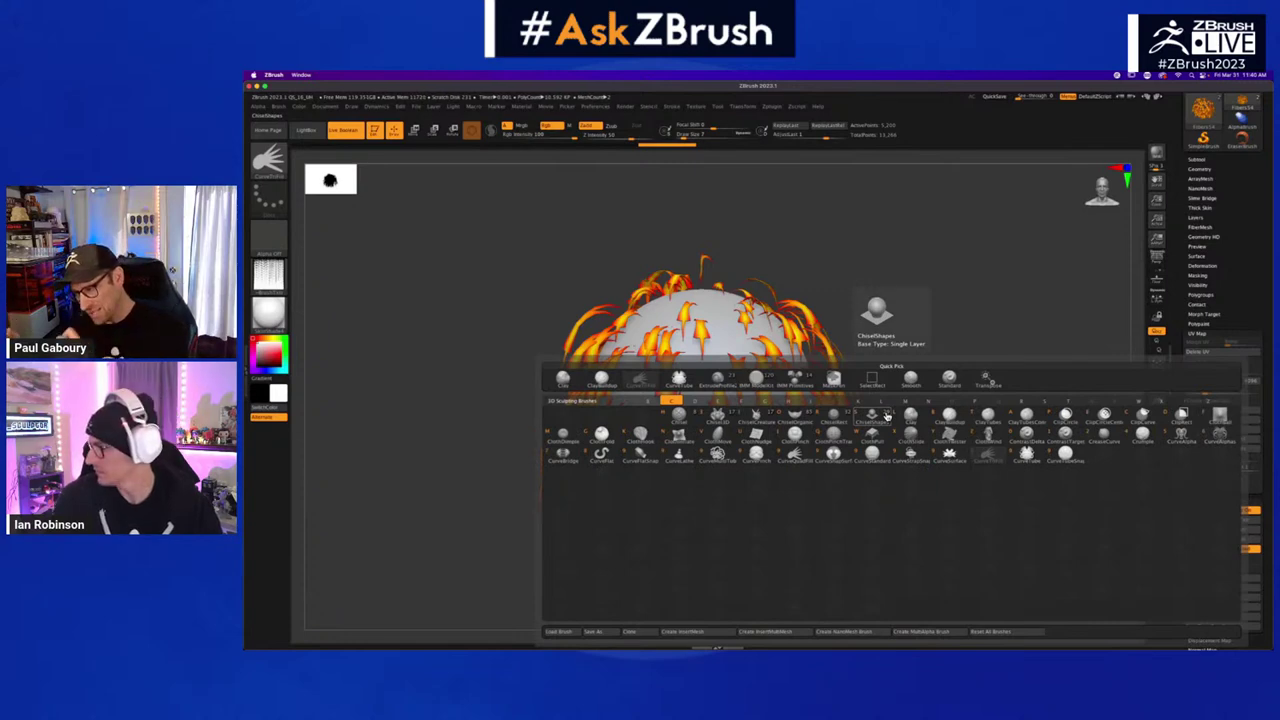
{"action": "left_click", "coordinate": [604, 457]}
{"action": "key", "text": "s"}
{"action": "left_click_drag", "start_coordinate": [907, 362], "coordinate": [924, 362]}
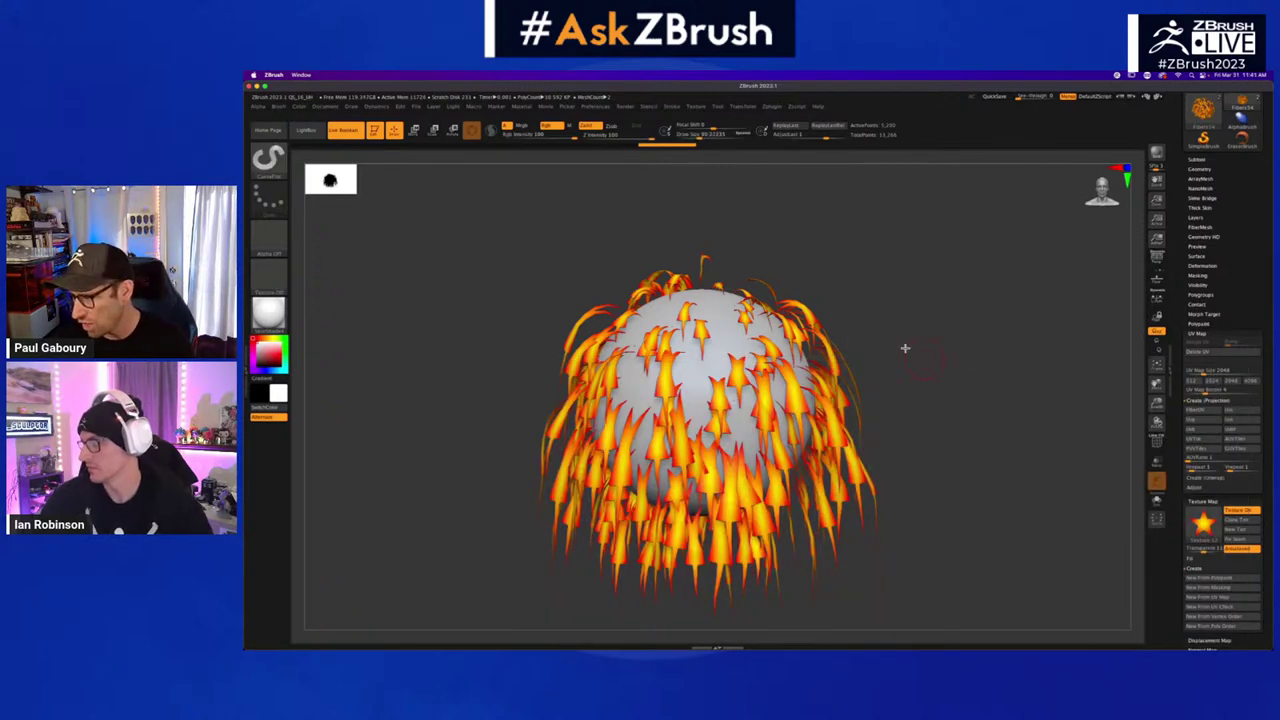
{"action": "mouse_move", "coordinate": [728, 332]}
{"action": "left_mouse_down"}
{"action": "mouse_move", "coordinate": [956, 343]}
{"action": "mouse_move", "coordinate": [1063, 298]}
{"action": "left_mouse_up"}
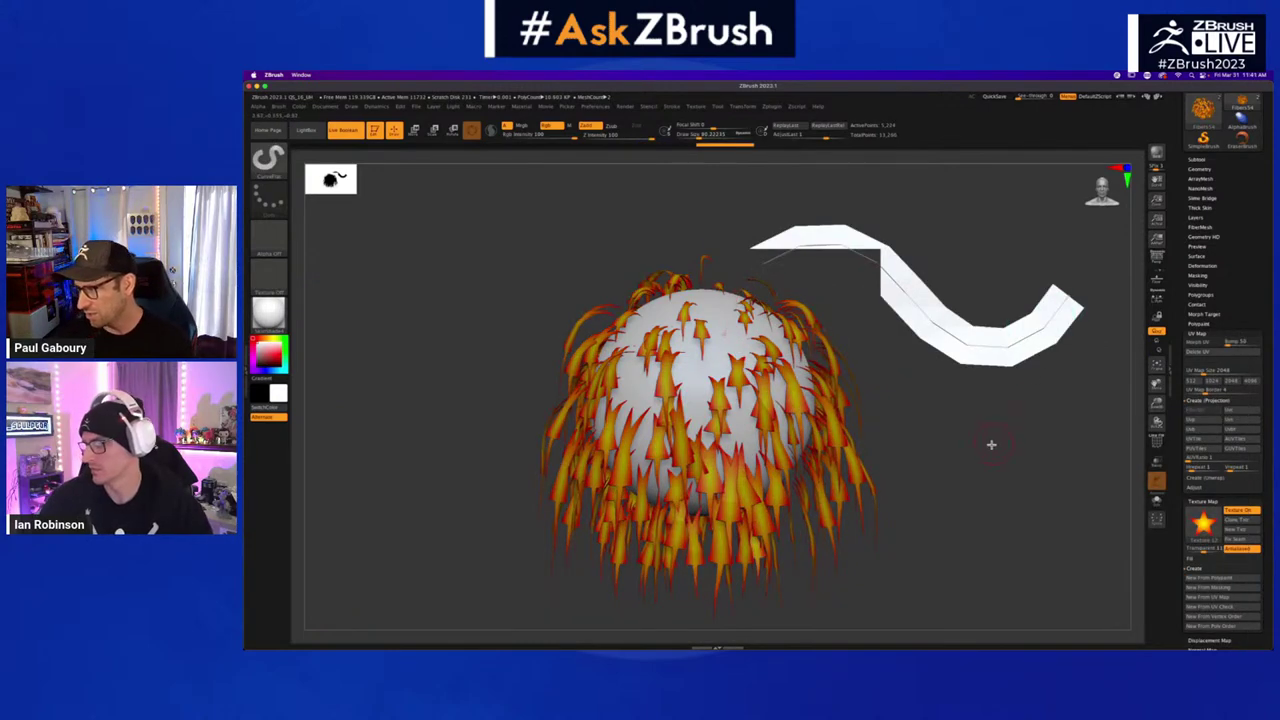
{"action": "left_click_drag", "start_coordinate": [991, 445], "coordinate": [986, 445]}
{"action": "mouse_move", "coordinate": [996, 347]}
{"action": "left_mouse_down"}
{"action": "mouse_move", "coordinate": [1000, 309]}
{"action": "mouse_move", "coordinate": [1089, 337]}
{"action": "mouse_move", "coordinate": [878, 595]}
{"action": "mouse_move", "coordinate": [1071, 414]}
{"action": "mouse_move", "coordinate": [866, 220]}
{"action": "left_mouse_up"}
{"action": "mouse_move", "coordinate": [976, 501]}
{"action": "left_mouse_down"}
{"action": "mouse_move", "coordinate": [957, 508]}
{"action": "mouse_move", "coordinate": [950, 470]}
{"action": "left_mouse_up"}
{"action": "left_click_drag", "start_coordinate": [920, 385], "coordinate": [860, 366]}
- Toggle Live Boolean and undo the last three operations on the fiber subtool
{"action": "left_click", "coordinate": [344, 134]}
{"action": "mouse_move", "coordinate": [846, 508]}
{"action": "left_mouse_down"}
{"action": "mouse_move", "coordinate": [863, 503]}
{"action": "mouse_move", "coordinate": [857, 517]}
{"action": "mouse_move", "coordinate": [920, 446]}
{"action": "left_mouse_up"}
{"action": "key", "text": "ctrl+z"}
{"action": "key", "text": "ctrl+z"}
{"action": "key", "text": "ctrl+z"}
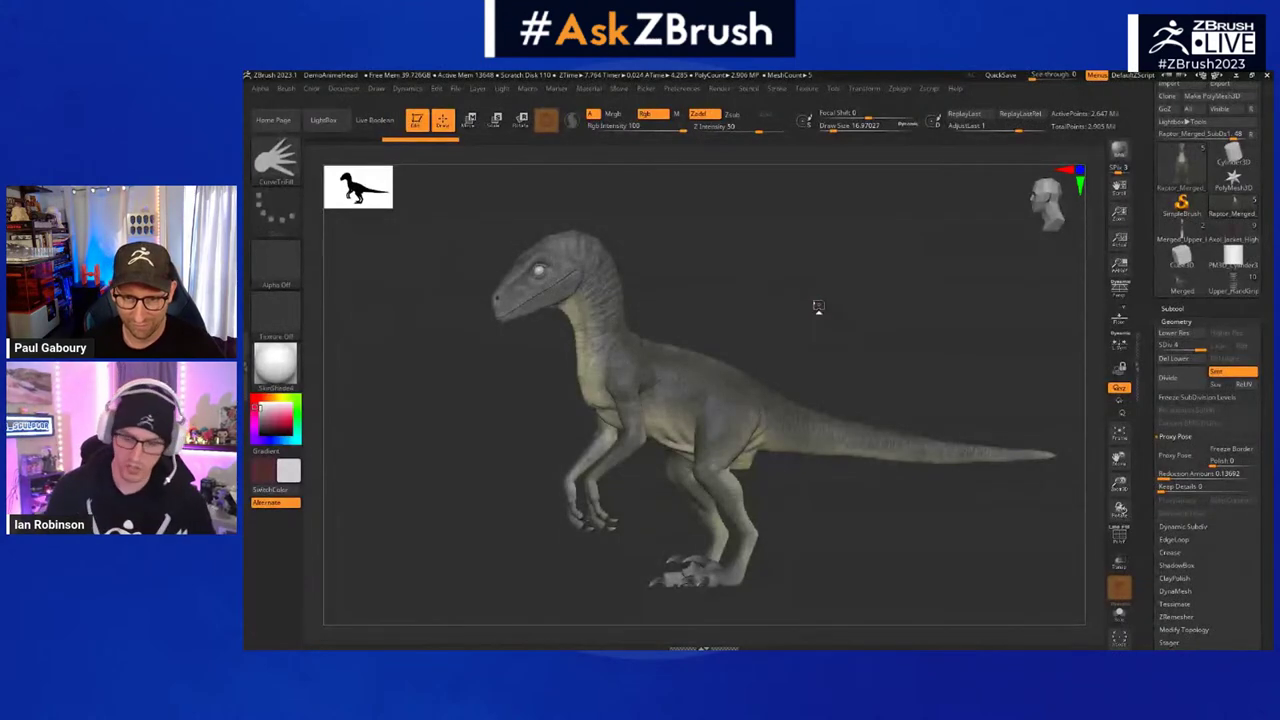
- Examine the raptor from several angles, comparing its painted surface with the polyframe display of its mesh
{"action": "right_click_drag", "start_coordinate": [804, 340], "coordinate": [835, 341], "text": "ctrl"}
{"action": "key", "text": "shift+f"}
{"action": "key", "text": "shift+f"}
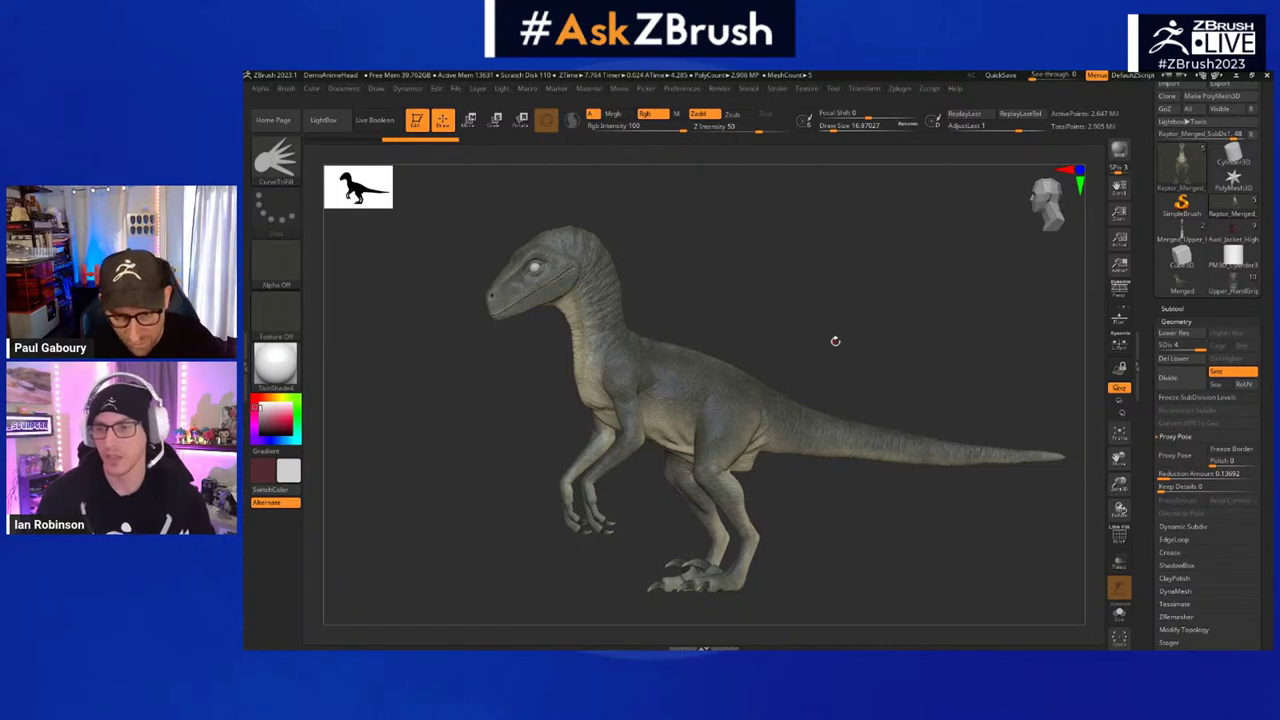
{"action": "left_click_drag", "start_coordinate": [817, 326], "coordinate": [840, 346], "text": "alt"}
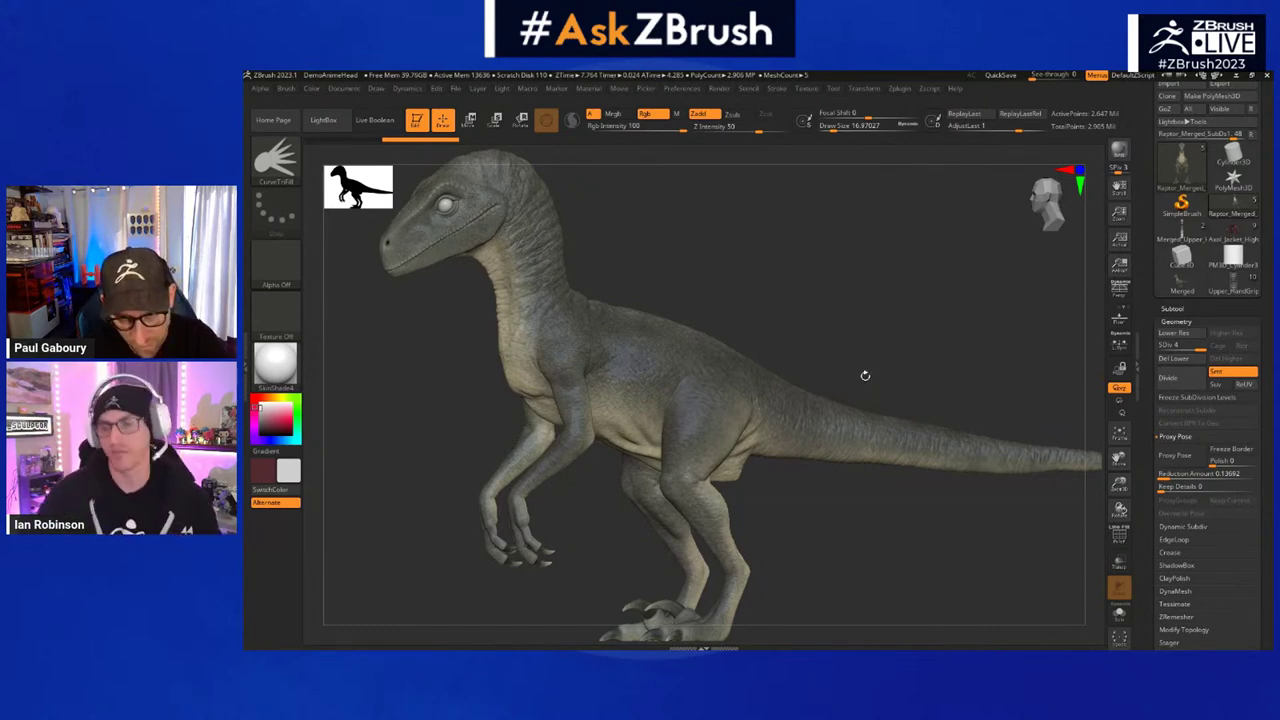
{"action": "left_click_drag", "start_coordinate": [900, 354], "coordinate": [751, 326]}
{"action": "key", "text": "shift+f"}
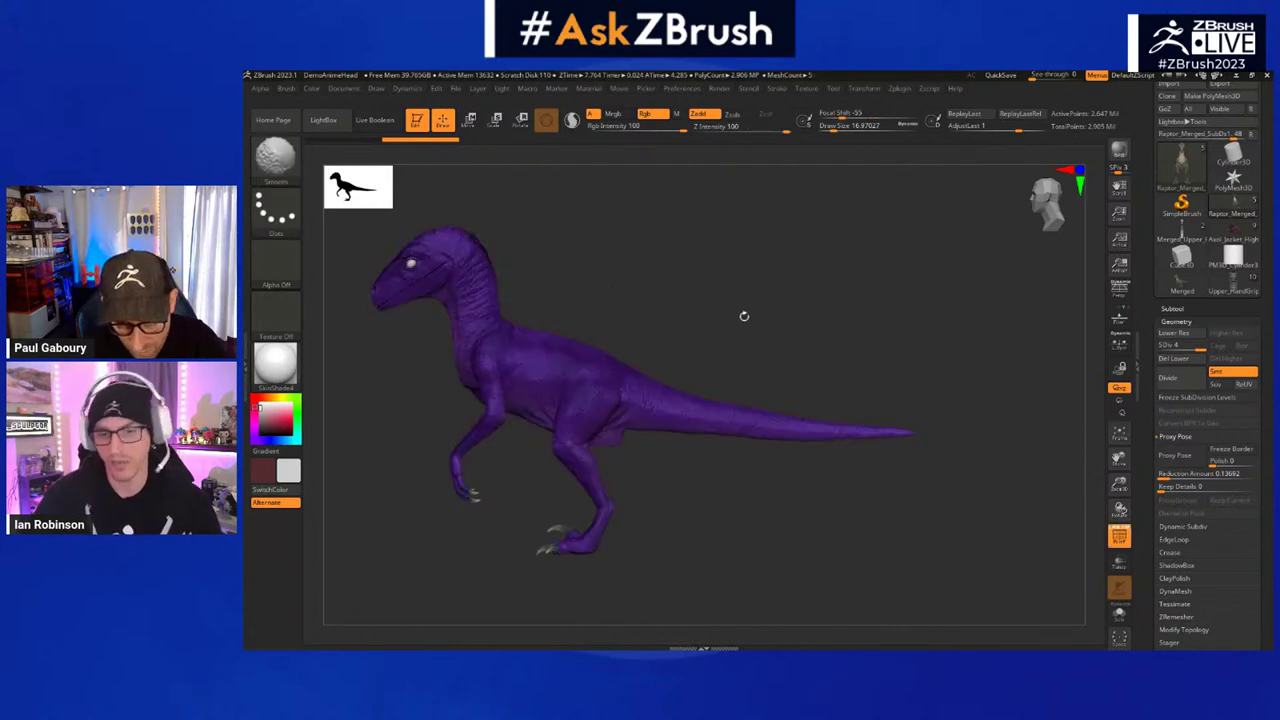
{"action": "left_click_drag", "start_coordinate": [594, 318], "coordinate": [788, 325], "text": "alt"}
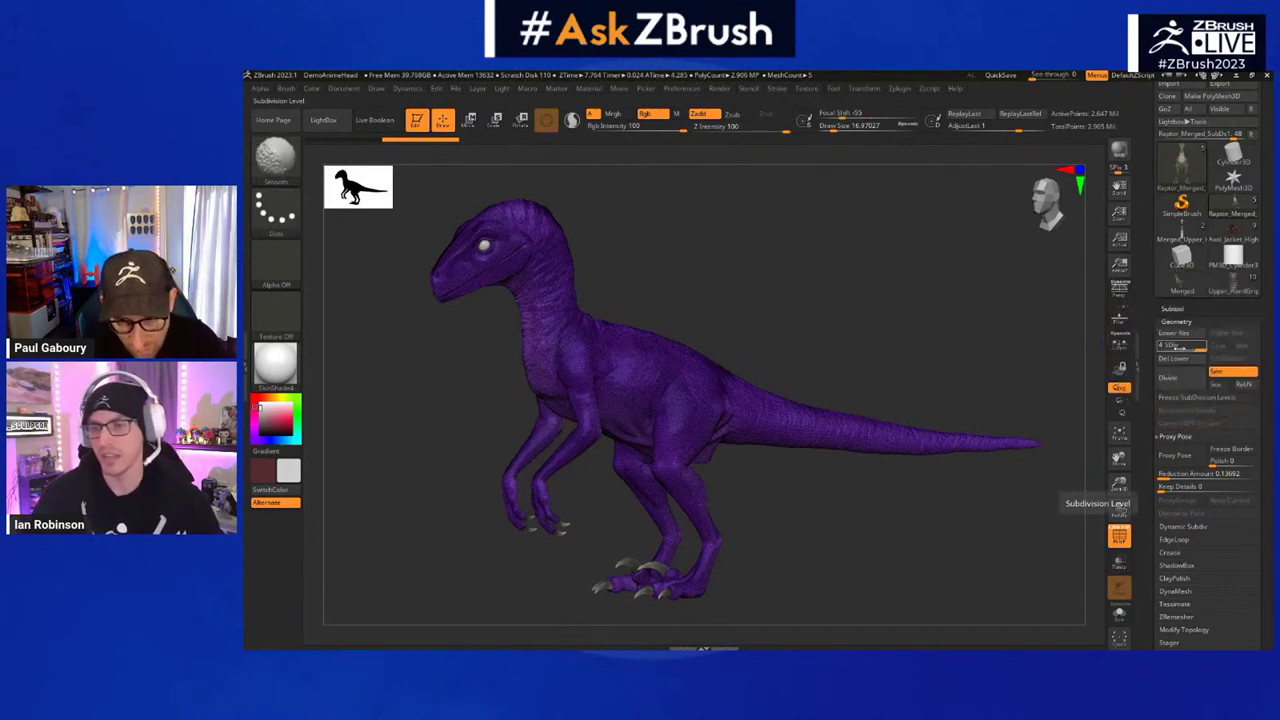
{"action": "left_click_drag", "start_coordinate": [831, 334], "coordinate": [832, 343], "text": "alt"}
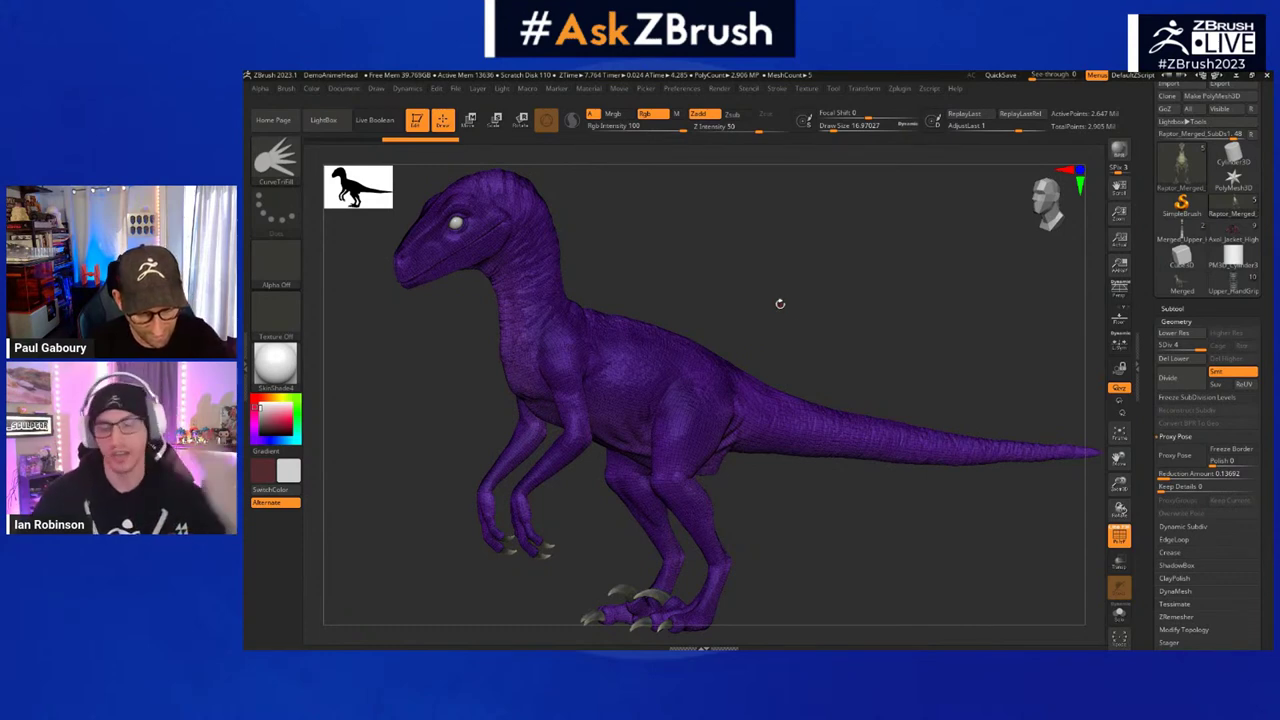
{"action": "key", "text": "shift+f"}
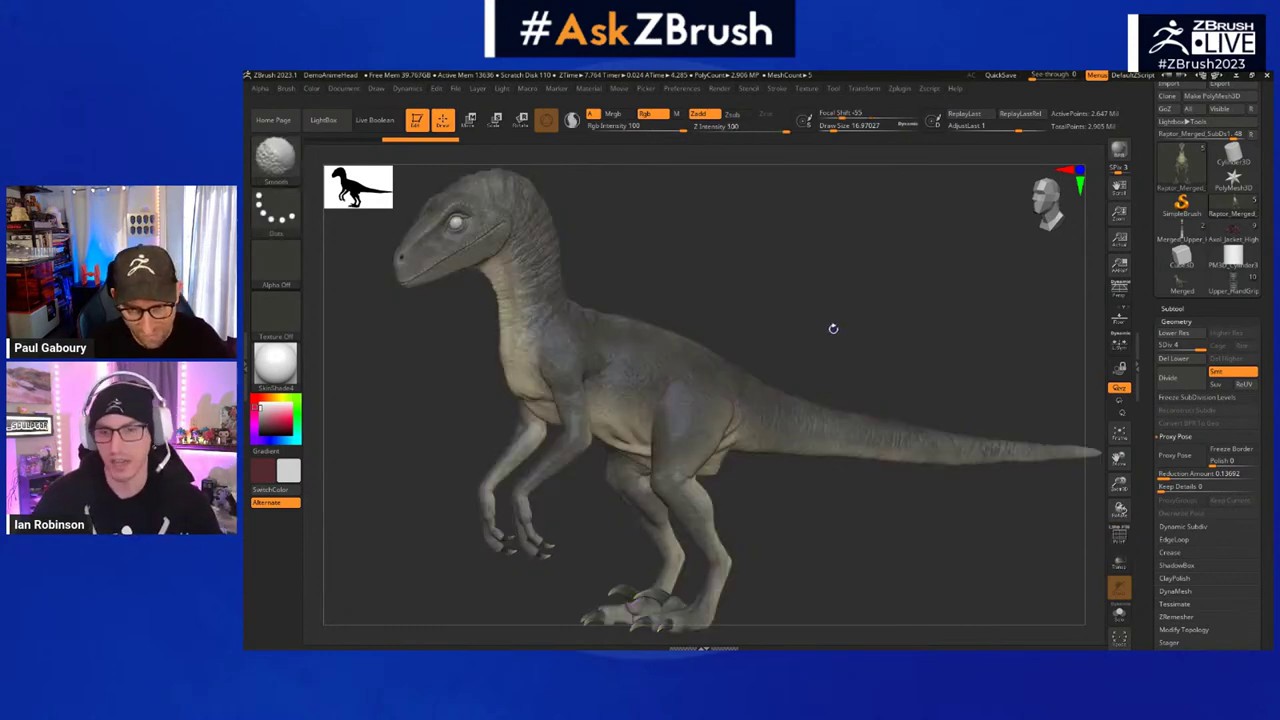
{"action": "key", "text": "shift+f"}
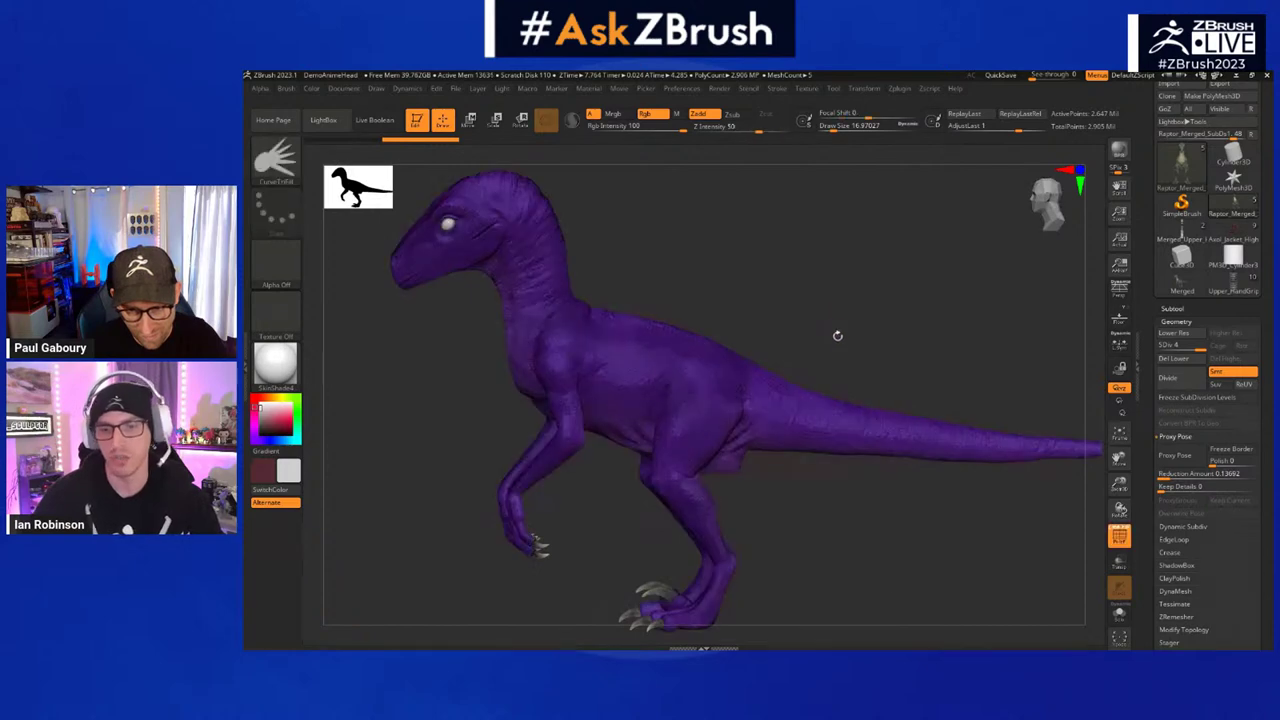
{"action": "left_click_drag", "start_coordinate": [834, 331], "coordinate": [869, 317]}
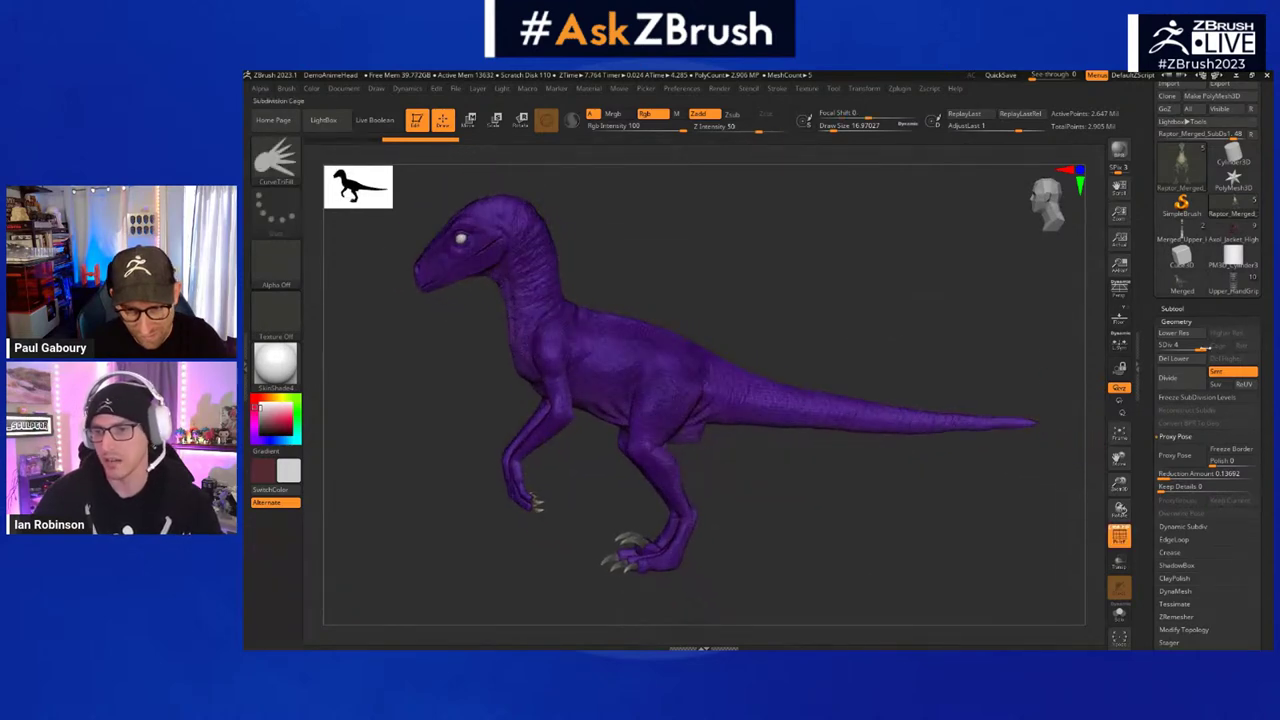
- Look over the Proxy Pose options in the raptor's geometry settings, including Keep Details
{"action": "scroll", "coordinate": [1267, 328], "scroll_direction": "down", "scroll_amount": 3}
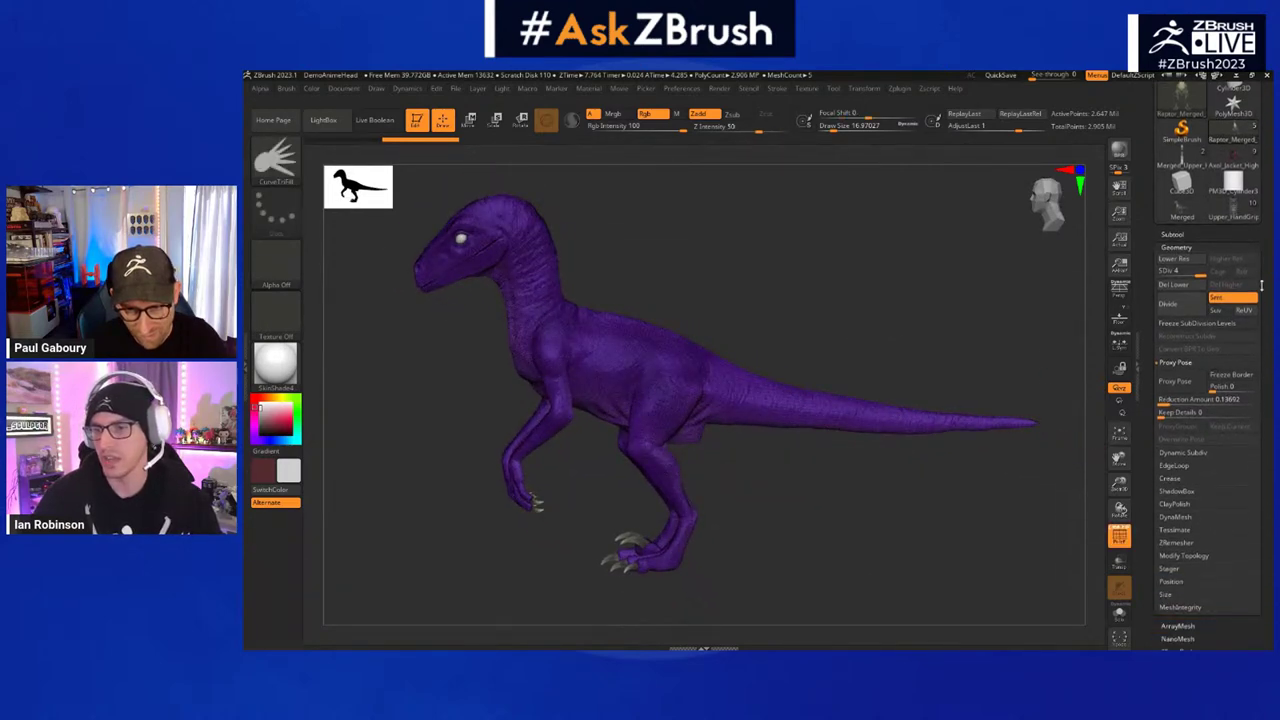
{"action": "left_click", "coordinate": [1168, 367]}
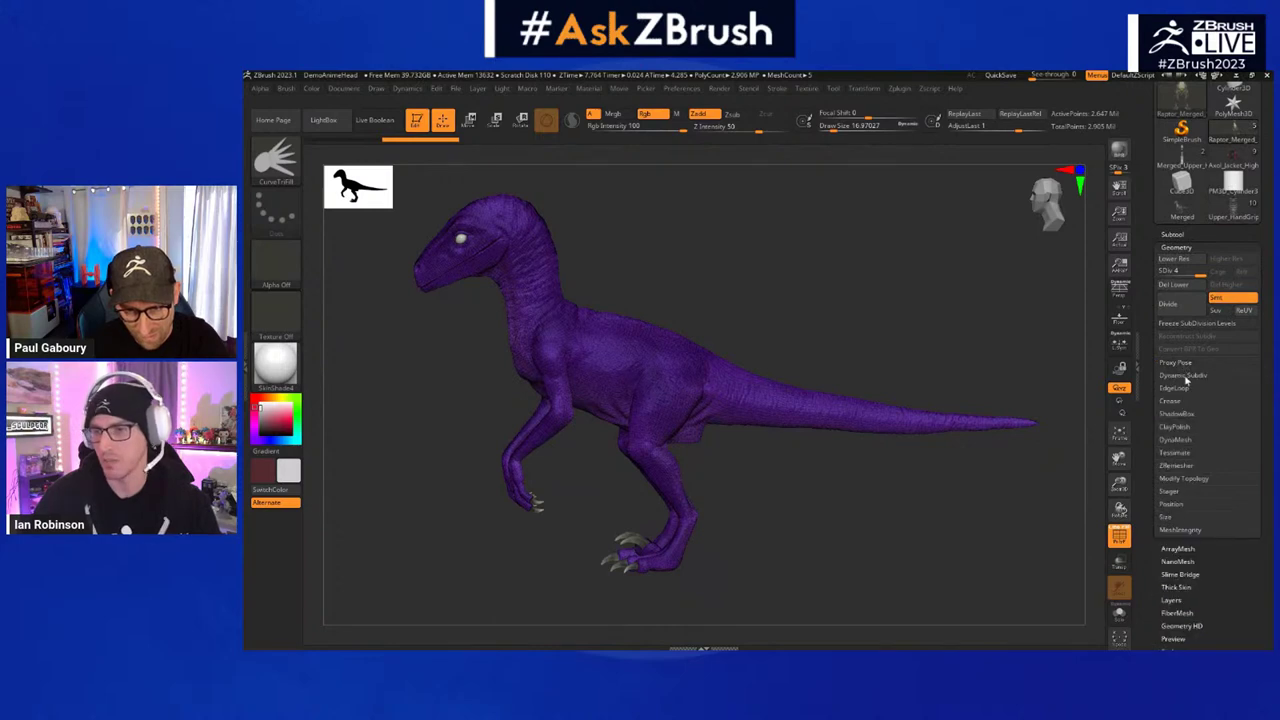
{"action": "left_click", "coordinate": [1185, 365]}
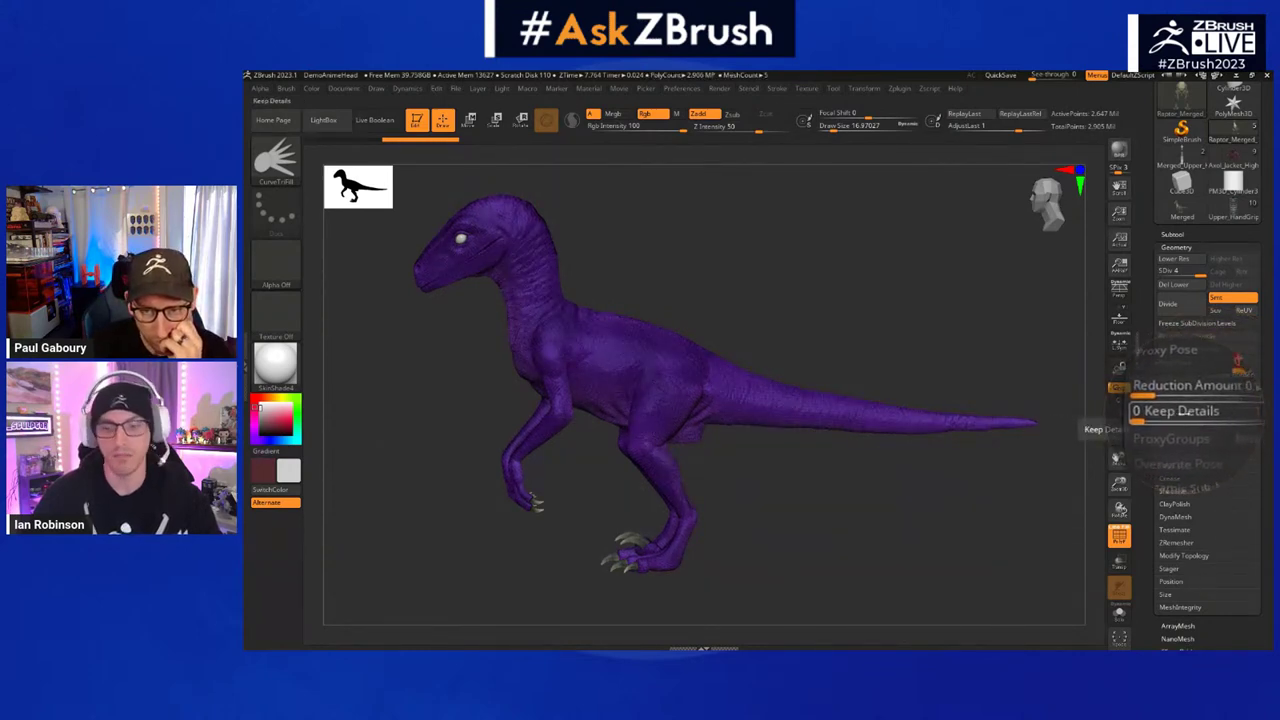
{"action": "key", "text": "shift"}
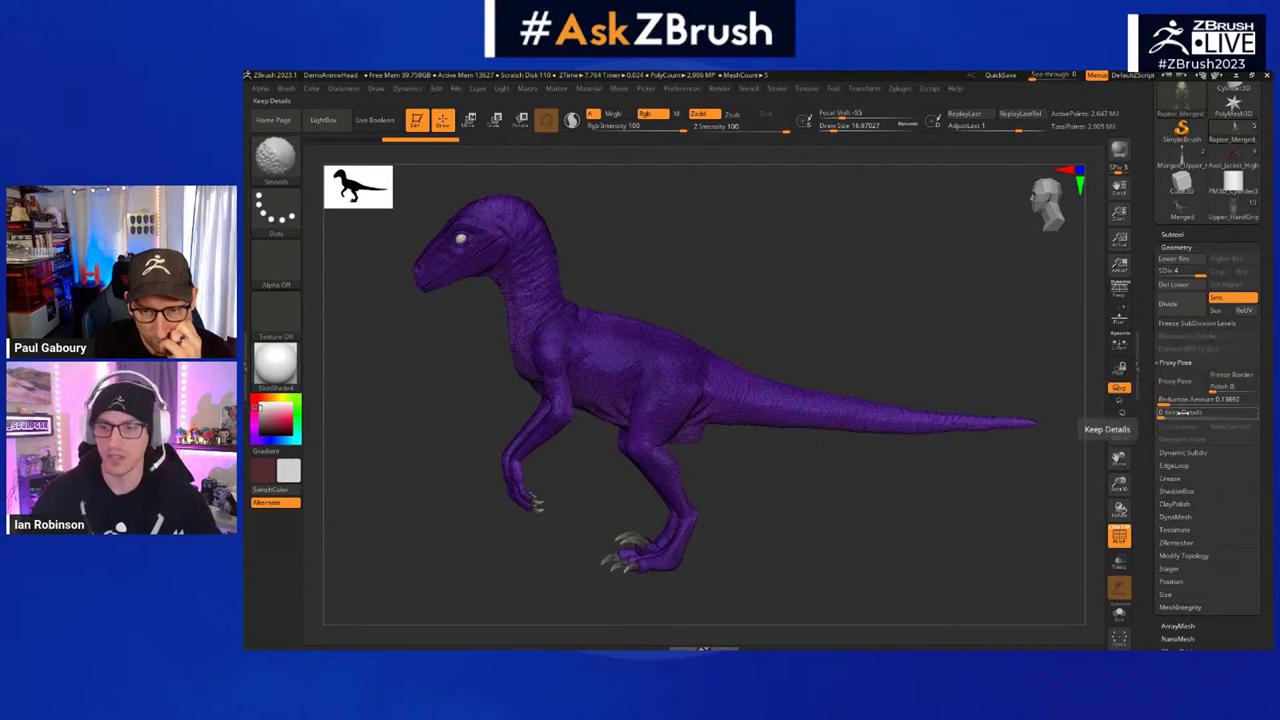
- Select the Big_Toe claw subtool on the raptor's foot and inspect its mesh in polyframe
{"action": "left_click_drag", "start_coordinate": [888, 307], "coordinate": [914, 297], "text": "alt"}
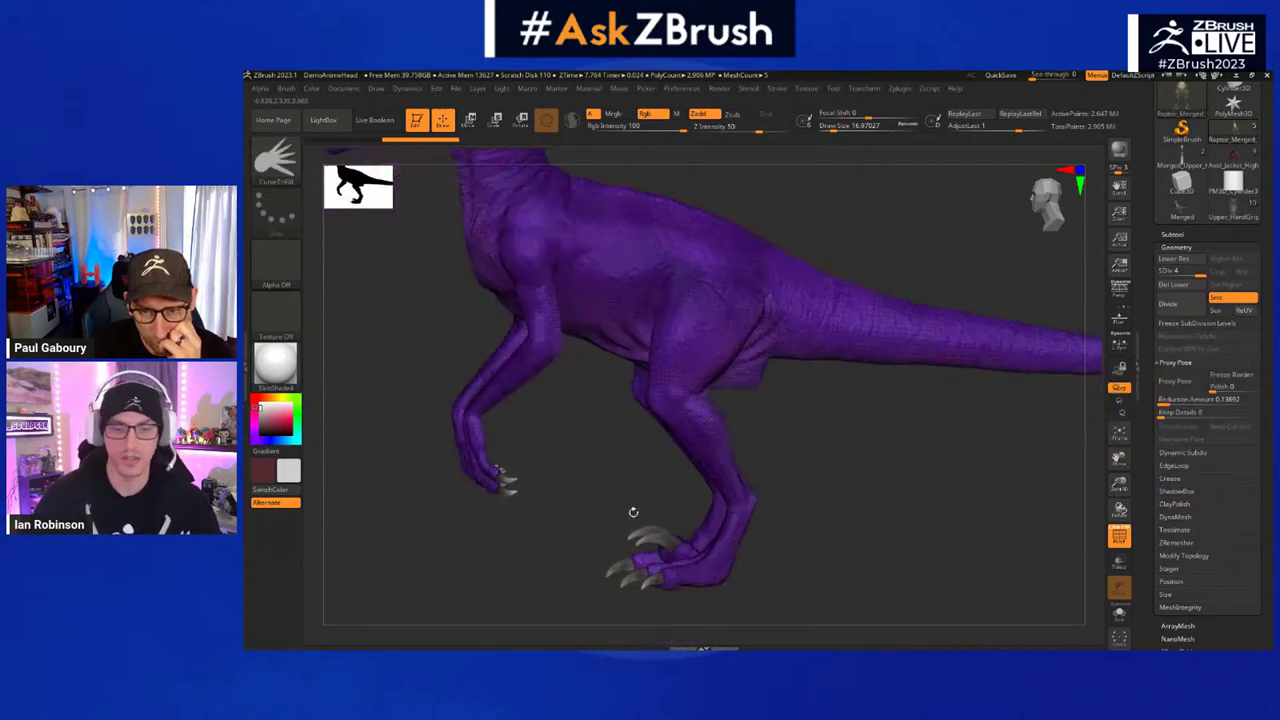
{"action": "left_click_drag", "start_coordinate": [608, 522], "coordinate": [769, 281], "text": "alt"}
{"action": "left_click", "coordinate": [769, 374], "text": "alt"}
{"action": "left_click_drag", "start_coordinate": [718, 368], "coordinate": [644, 381], "text": "alt"}
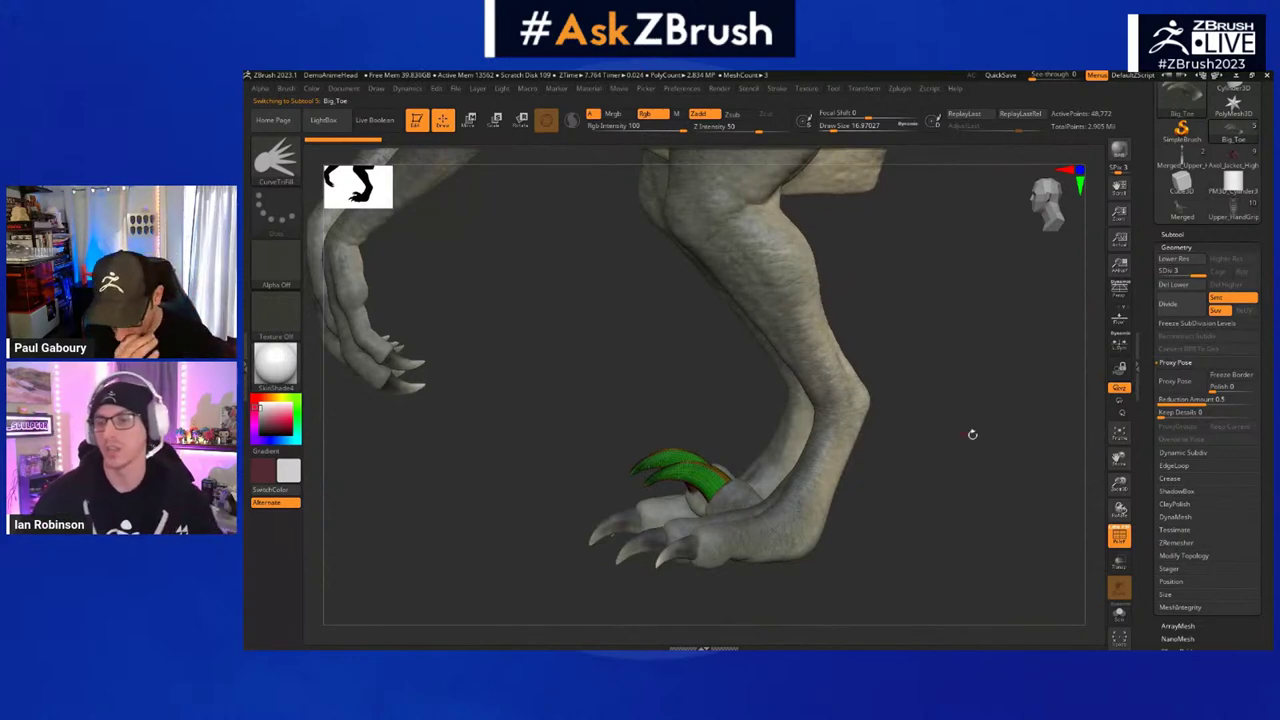
{"action": "left_click_drag", "start_coordinate": [932, 448], "coordinate": [897, 437], "text": "alt"}
{"action": "key", "text": "shift+f"}
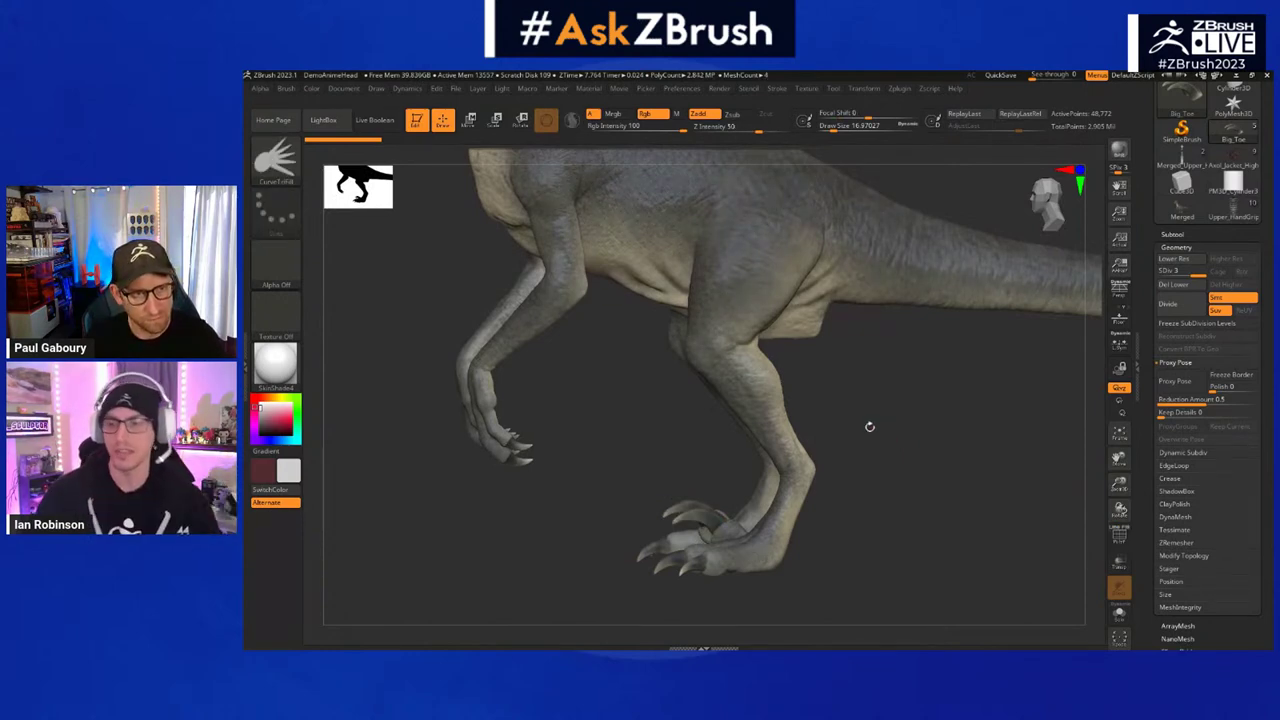
- Bring the whole raptor into view and make the main body subtool active again
{"action": "mouse_move", "coordinate": [871, 430]}
{"action": "left_mouse_down", "text": "alt"}
{"action": "mouse_move", "coordinate": [851, 406]}
{"action": "mouse_move", "coordinate": [877, 440]}
{"action": "left_mouse_up", "text": "alt"}
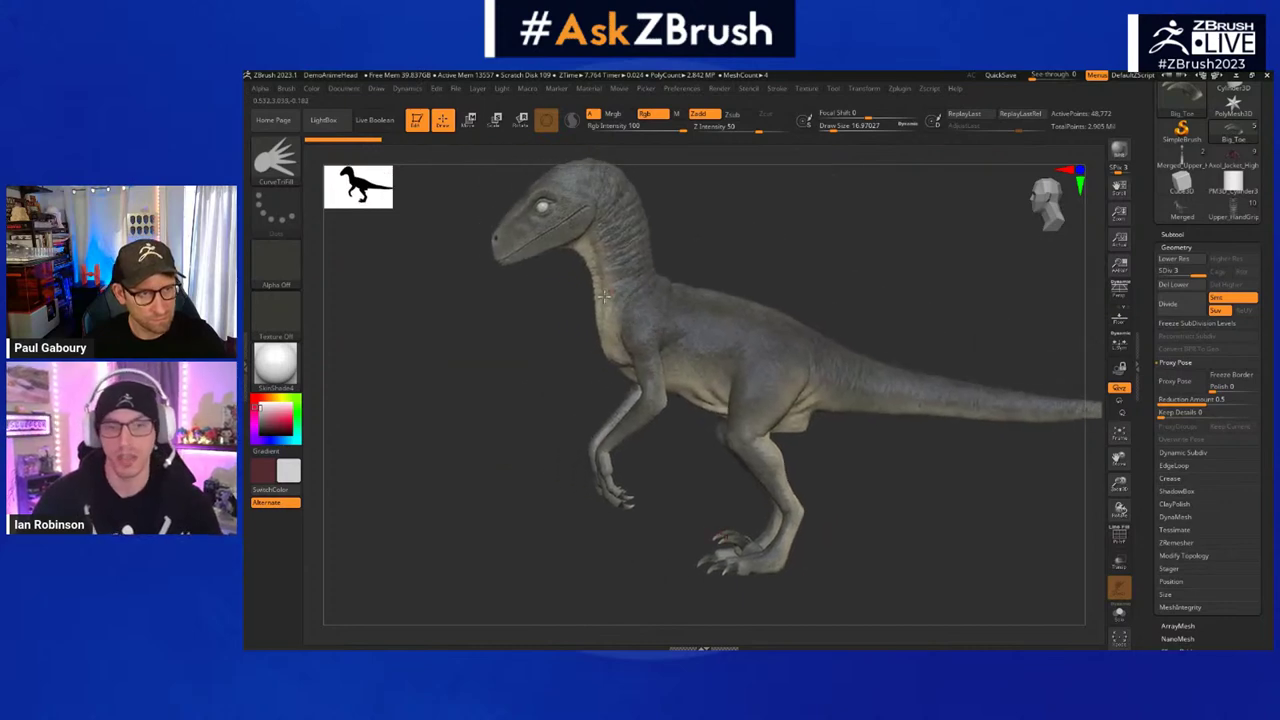
{"action": "left_click_drag", "start_coordinate": [813, 474], "coordinate": [757, 446], "text": "alt"}
{"action": "left_click_drag", "start_coordinate": [895, 458], "coordinate": [835, 468], "text": "alt"}
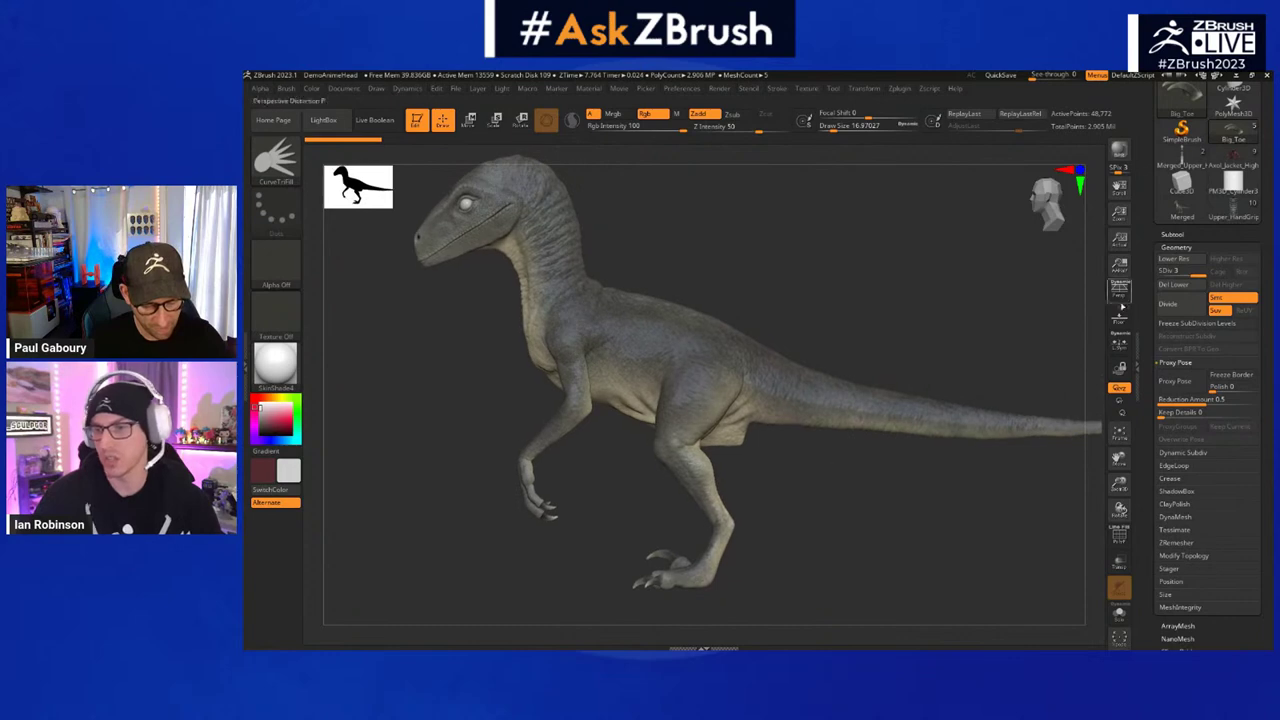
{"action": "key", "text": "shift+f"}
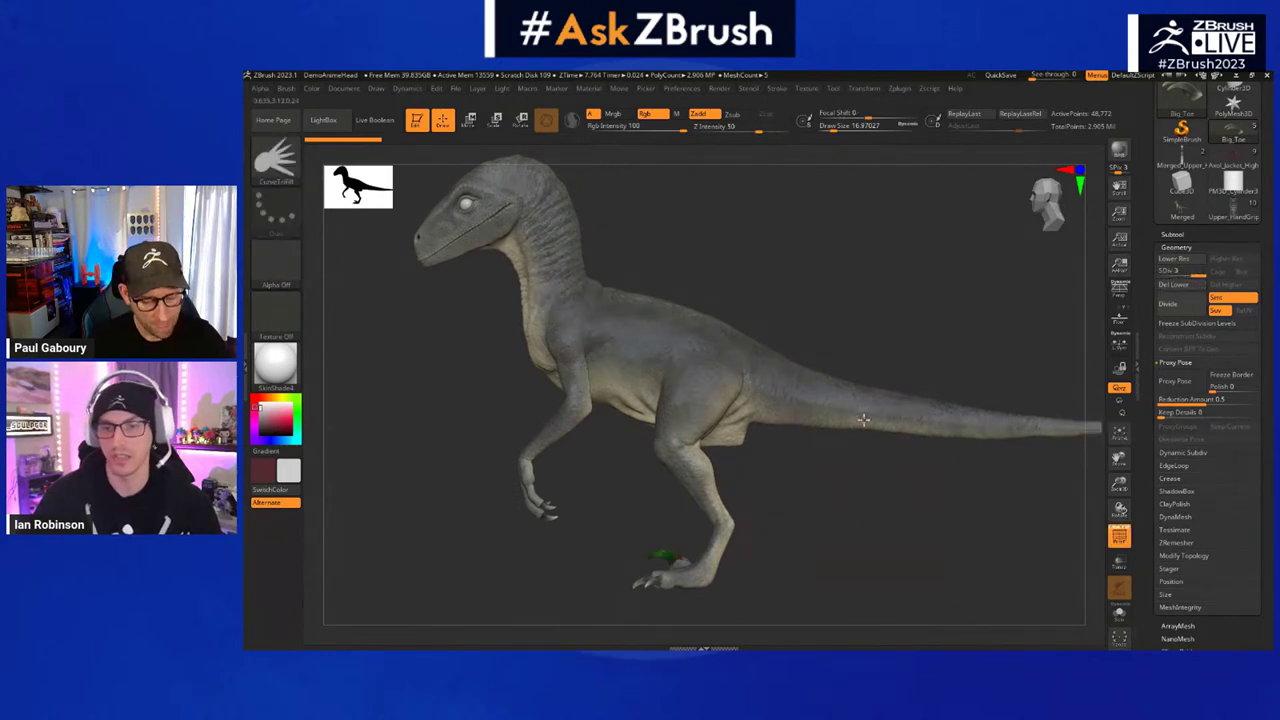
{"action": "left_click", "coordinate": [857, 416], "text": "alt"}
{"action": "key", "text": "shift+f"}
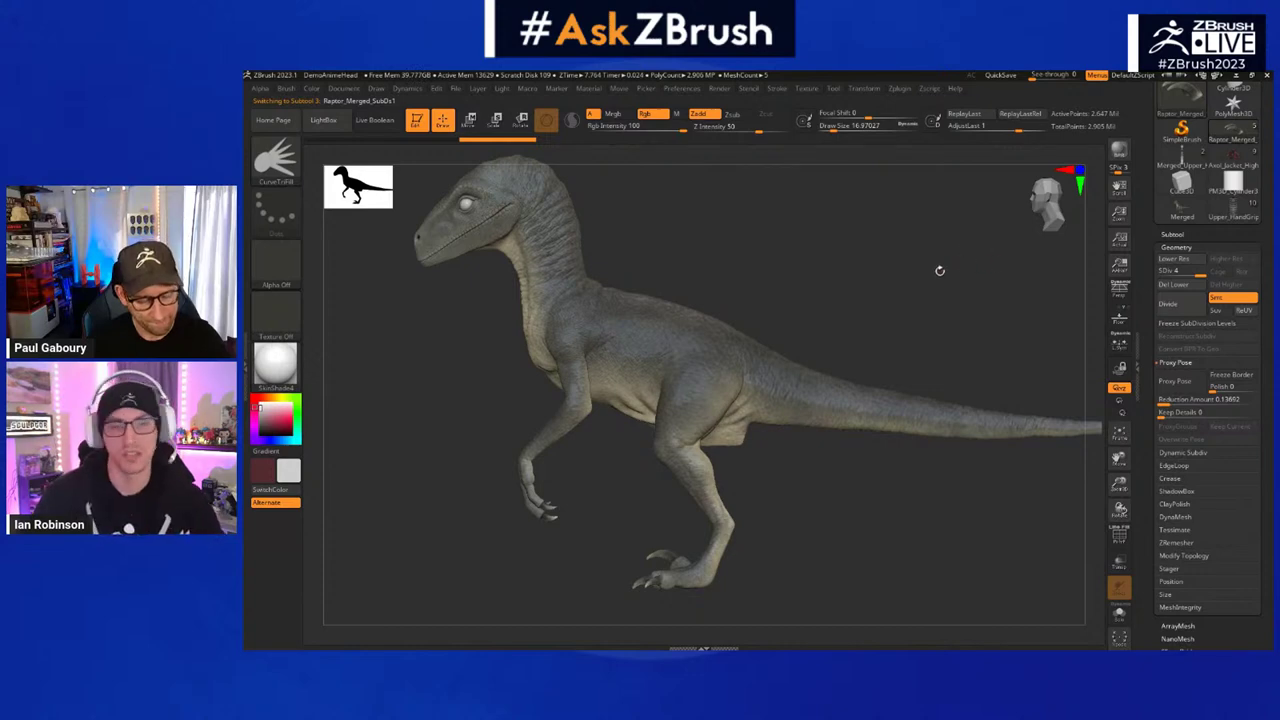
- Try a Proxy Pose of the raptor body at a Reduction Amount of about 0.23, and return to the full-resolution mesh
{"action": "mouse_move", "coordinate": [874, 322]}
{"action": "left_mouse_down"}
{"action": "mouse_move", "coordinate": [897, 331]}
{"action": "mouse_move", "coordinate": [877, 320]}
{"action": "left_mouse_up"}
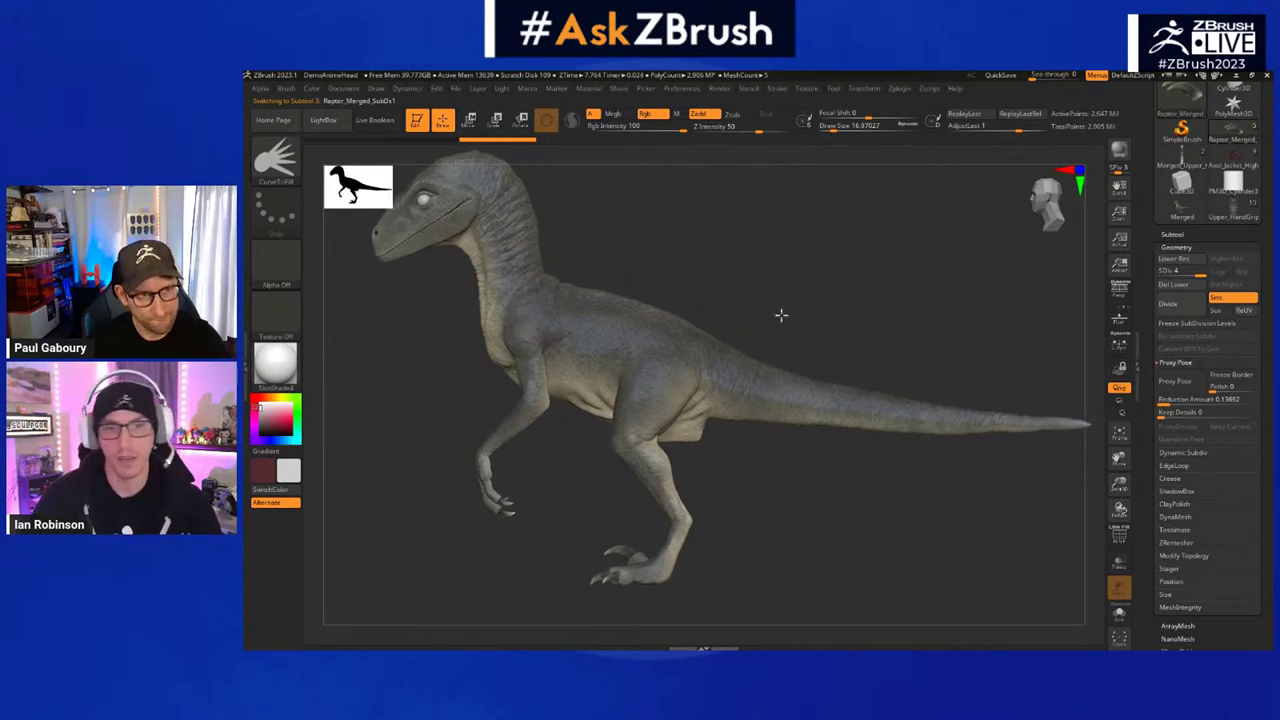
{"action": "left_click_drag", "start_coordinate": [780, 314], "coordinate": [781, 320]}
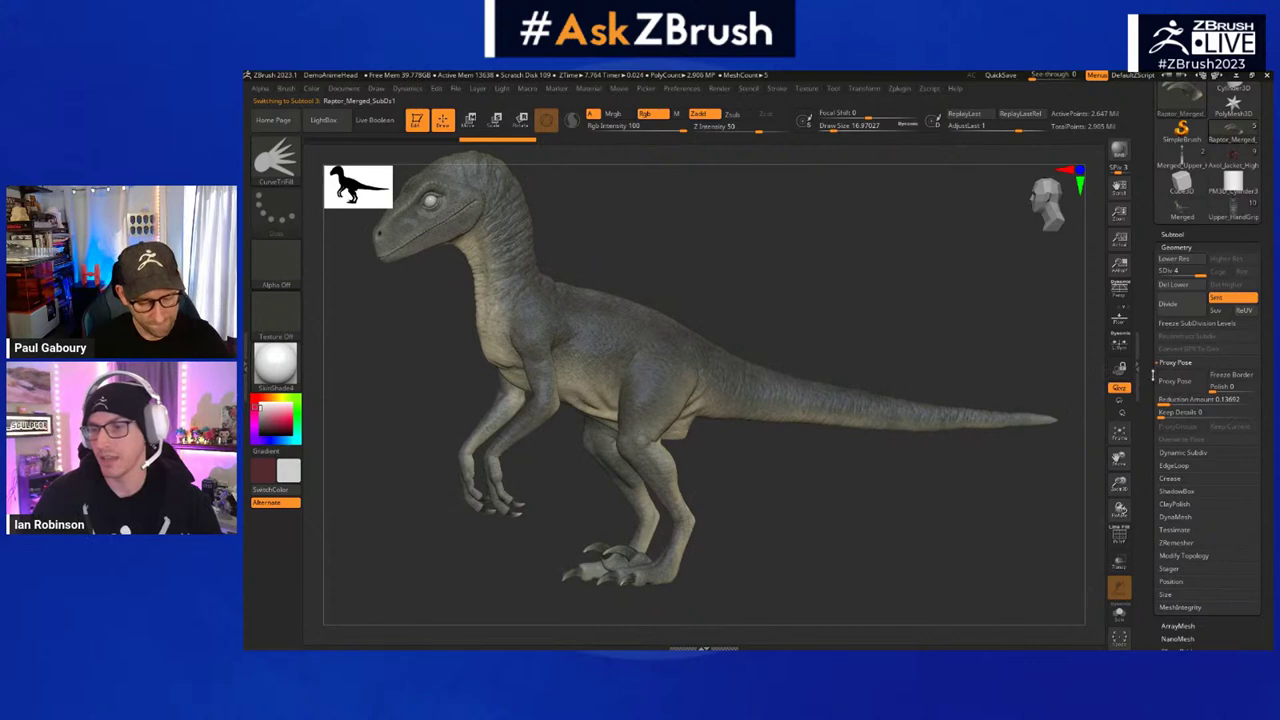
{"action": "left_click", "coordinate": [1176, 382]}
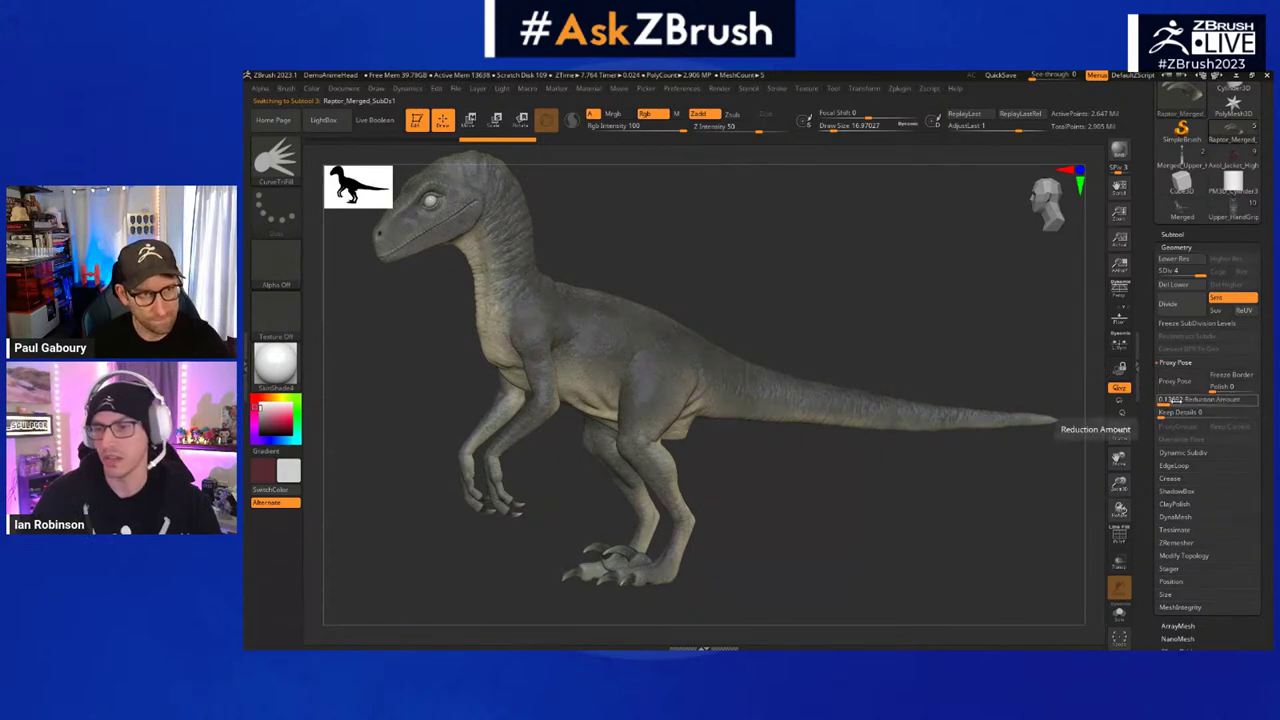
{"action": "left_click_drag", "start_coordinate": [857, 355], "coordinate": [918, 378], "text": "alt"}
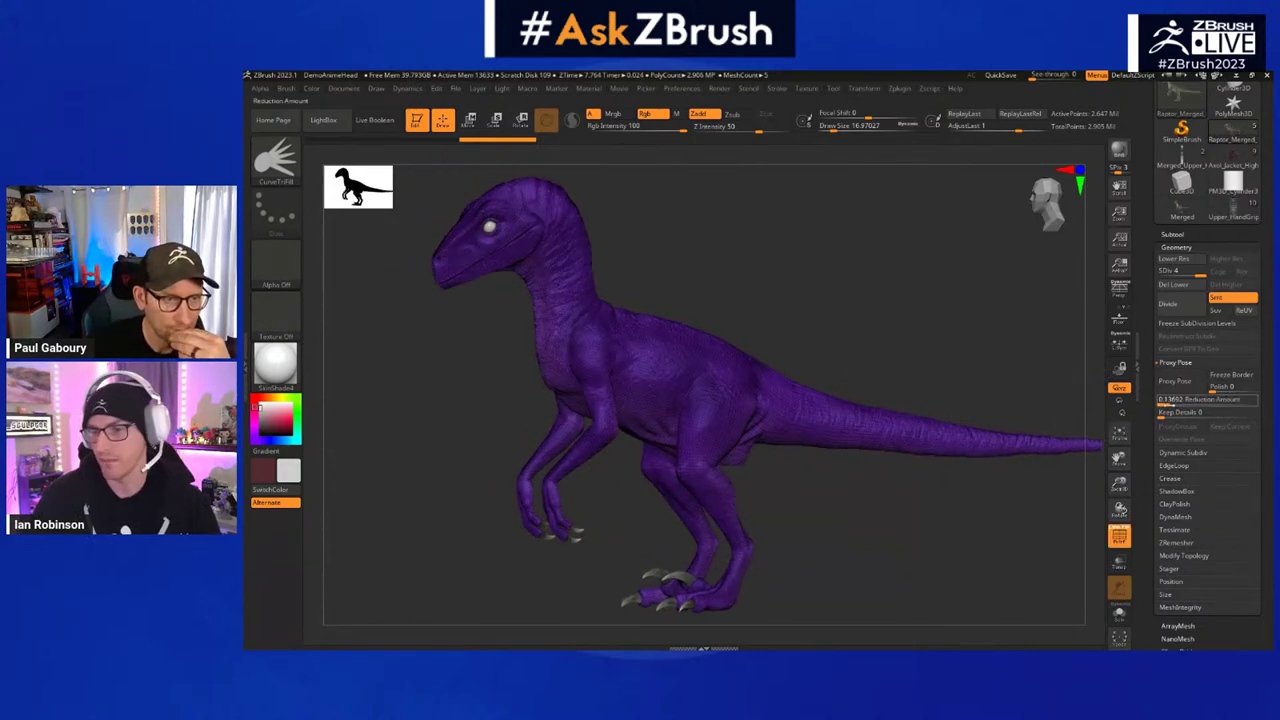
{"action": "left_click", "coordinate": [1168, 401]}
{"action": "mouse_move", "coordinate": [1168, 401]}
{"action": "left_mouse_down"}
{"action": "mouse_move", "coordinate": [1202, 401]}
{"action": "mouse_move", "coordinate": [1160, 400]}
{"action": "left_mouse_up"}
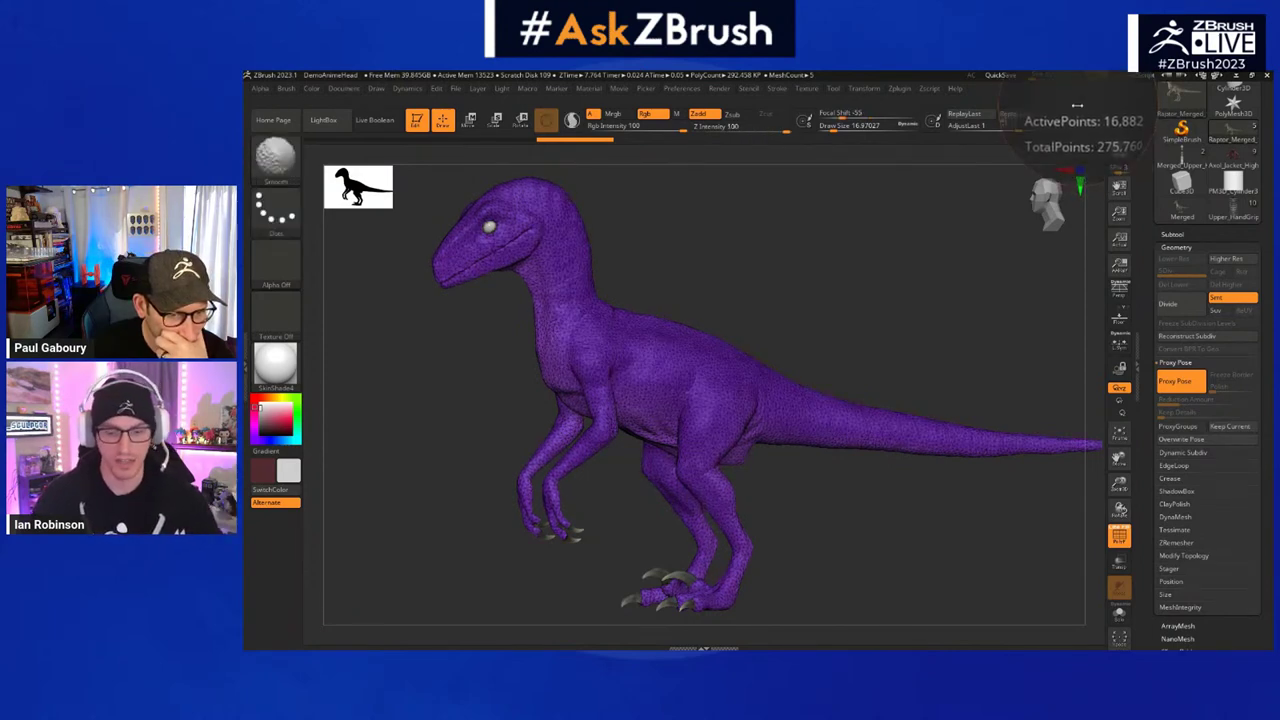
{"action": "key", "text": "d"}
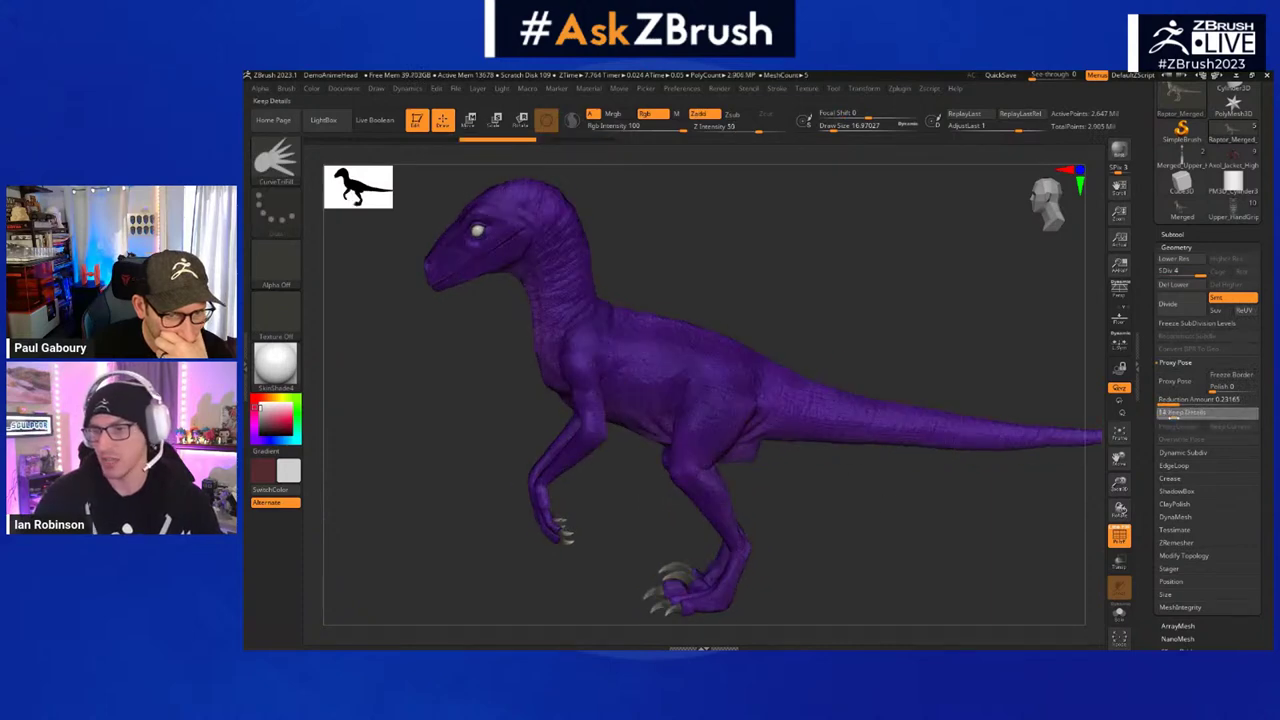
- Set Keep Details to about 13 and Reduction Amount to about 0.13, and generate the raptor body's Proxy Pose
{"action": "left_click", "coordinate": [1185, 412]}
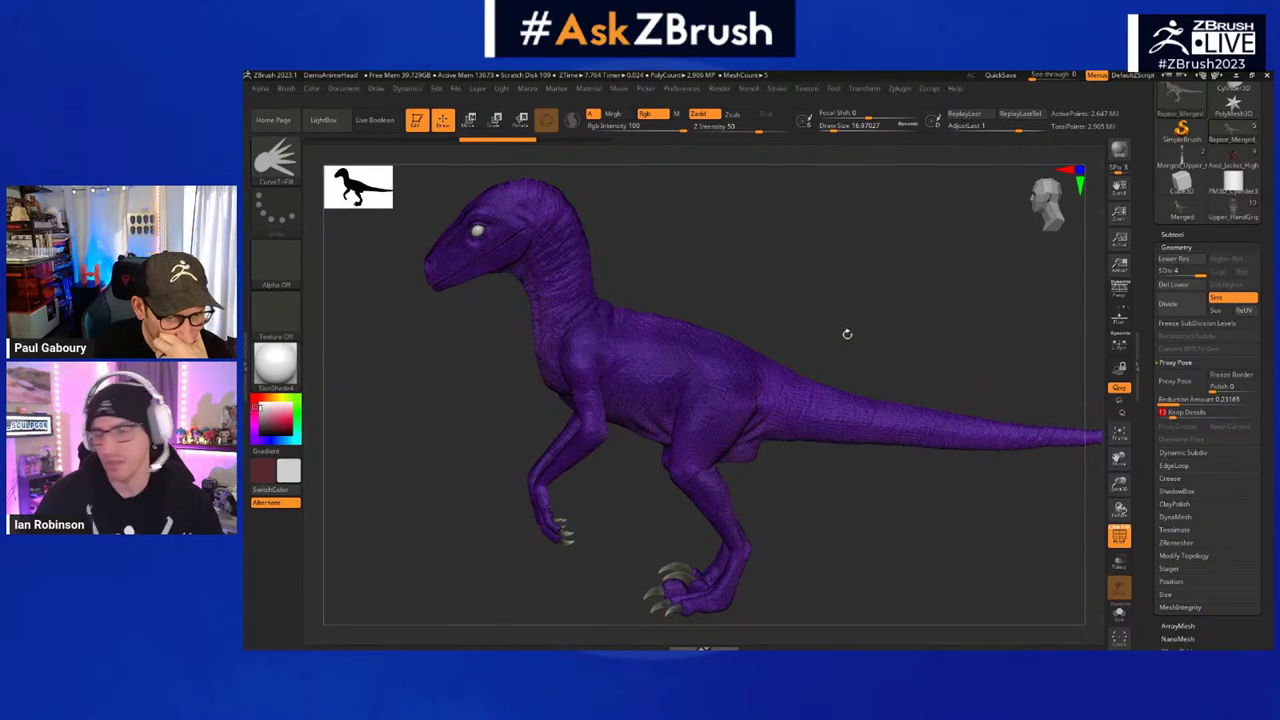
{"action": "left_click", "coordinate": [1182, 402]}
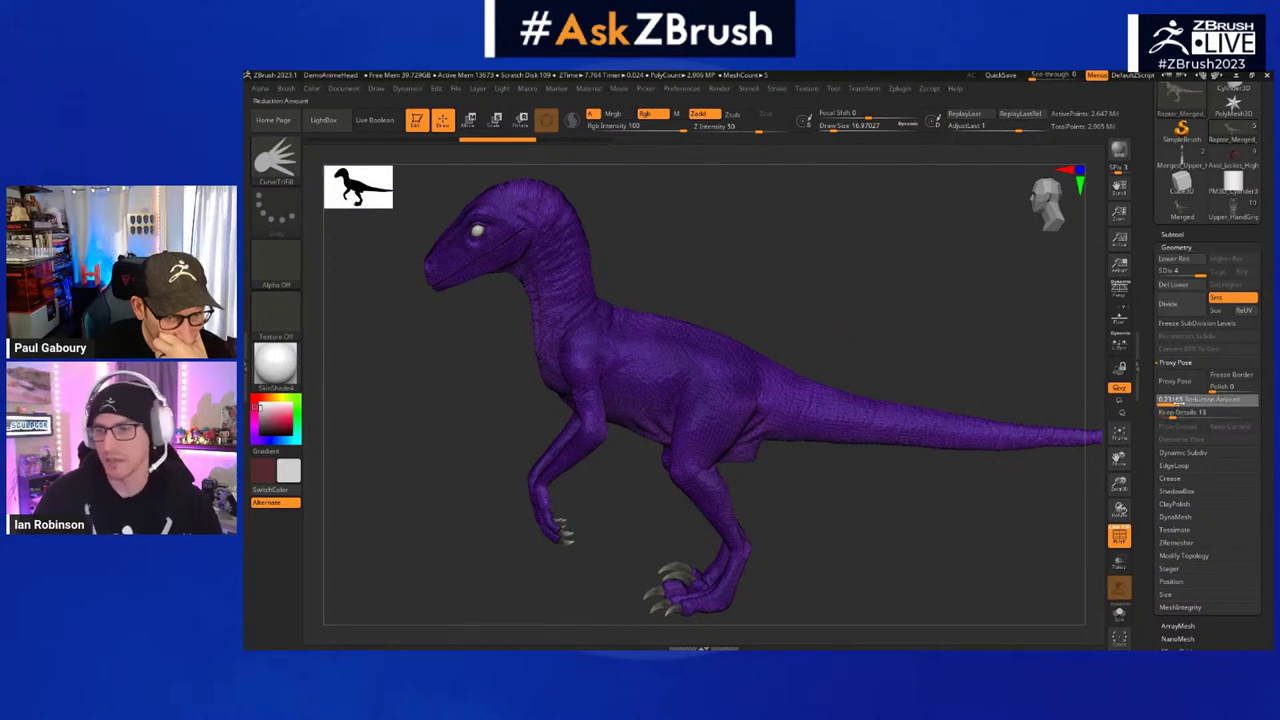
{"action": "left_click_drag", "start_coordinate": [1181, 402], "coordinate": [1173, 400]}
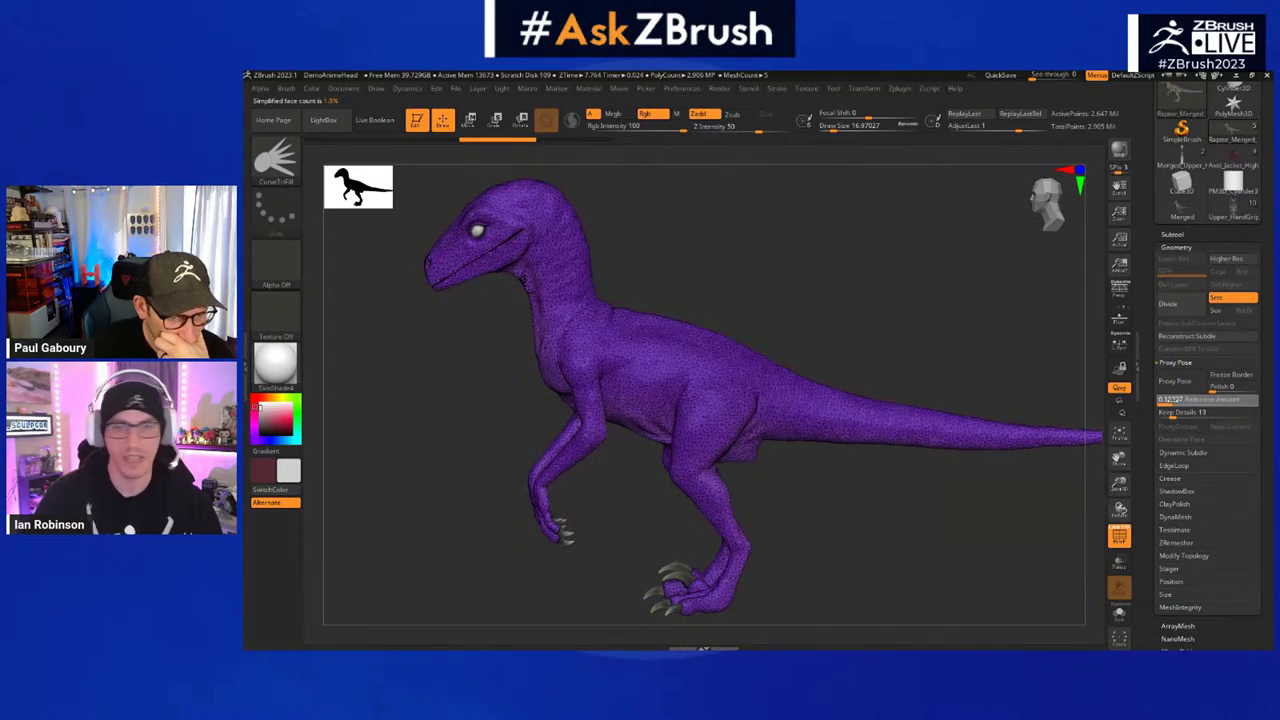
- Generate the raptor body's Proxy Pose with the current settings, lasso-mask the tail and invert the mask so only the tail is free
{"action": "left_click", "coordinate": [1175, 381]}
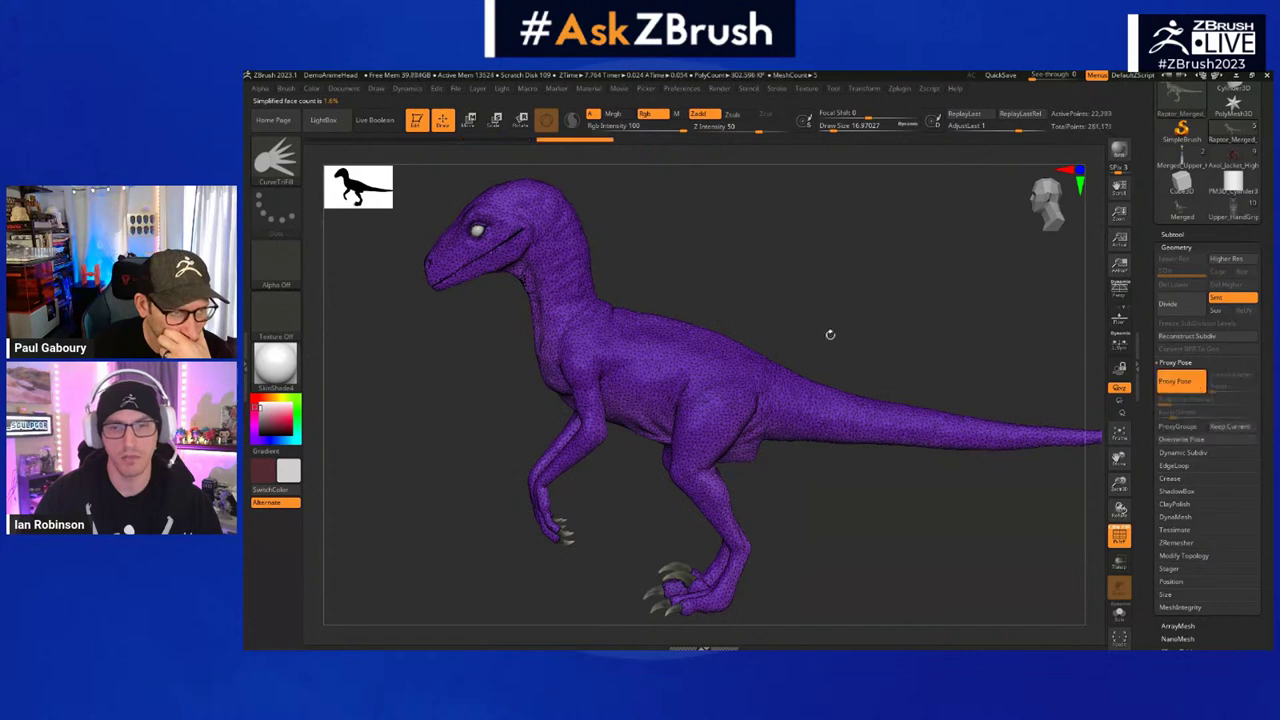
{"action": "mouse_move", "coordinate": [653, 300]}
{"action": "left_mouse_down"}
{"action": "mouse_move", "coordinate": [640, 289]}
{"action": "mouse_move", "coordinate": [866, 314]}
{"action": "mouse_move", "coordinate": [734, 370]}
{"action": "mouse_move", "coordinate": [786, 354]}
{"action": "left_mouse_up"}
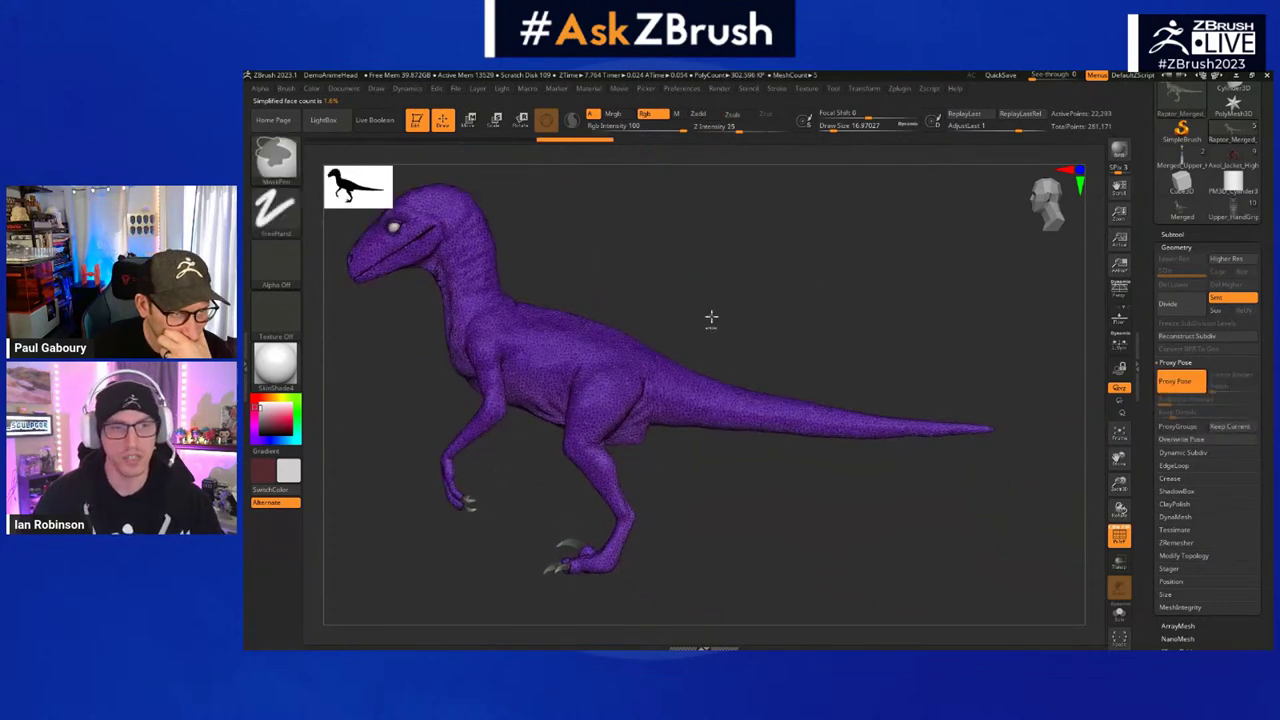
{"action": "left_click", "coordinate": [284, 150]}
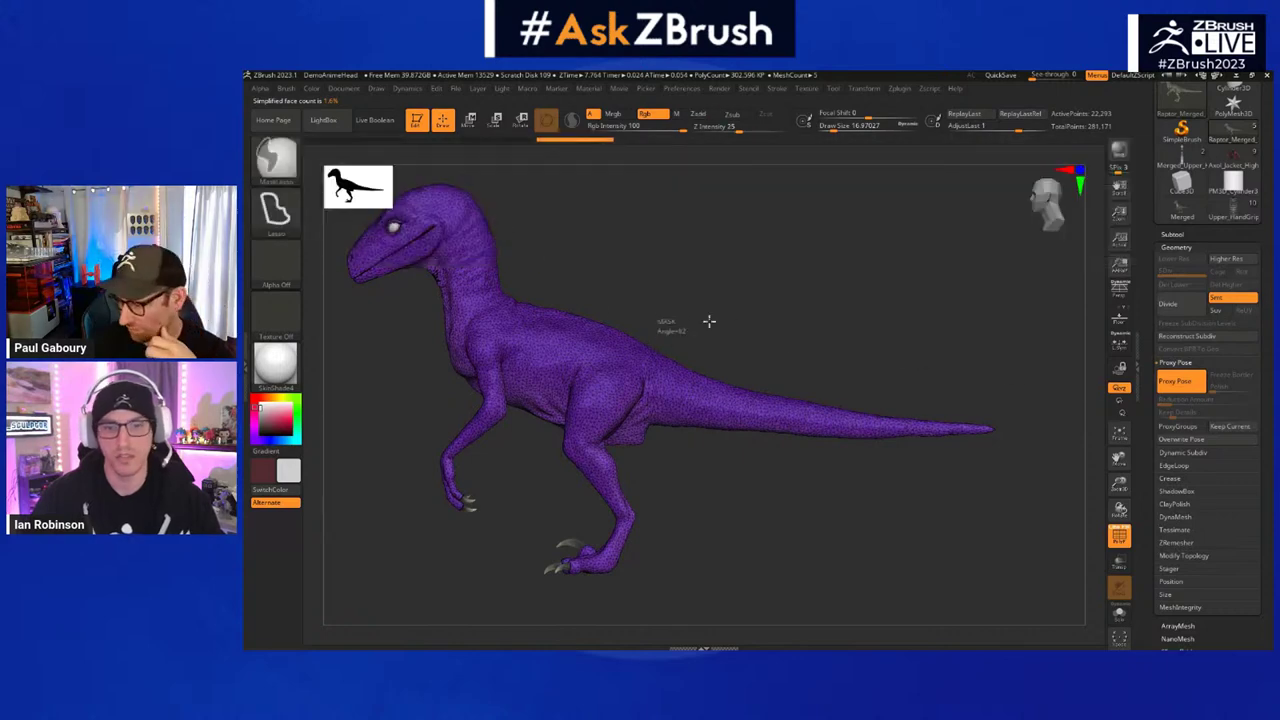
{"action": "mouse_move", "coordinate": [668, 318]}
{"action": "left_mouse_down", "text": "ctrl"}
{"action": "mouse_move", "coordinate": [817, 608]}
{"action": "mouse_move", "coordinate": [652, 512]}
{"action": "left_mouse_up", "text": "ctrl"}
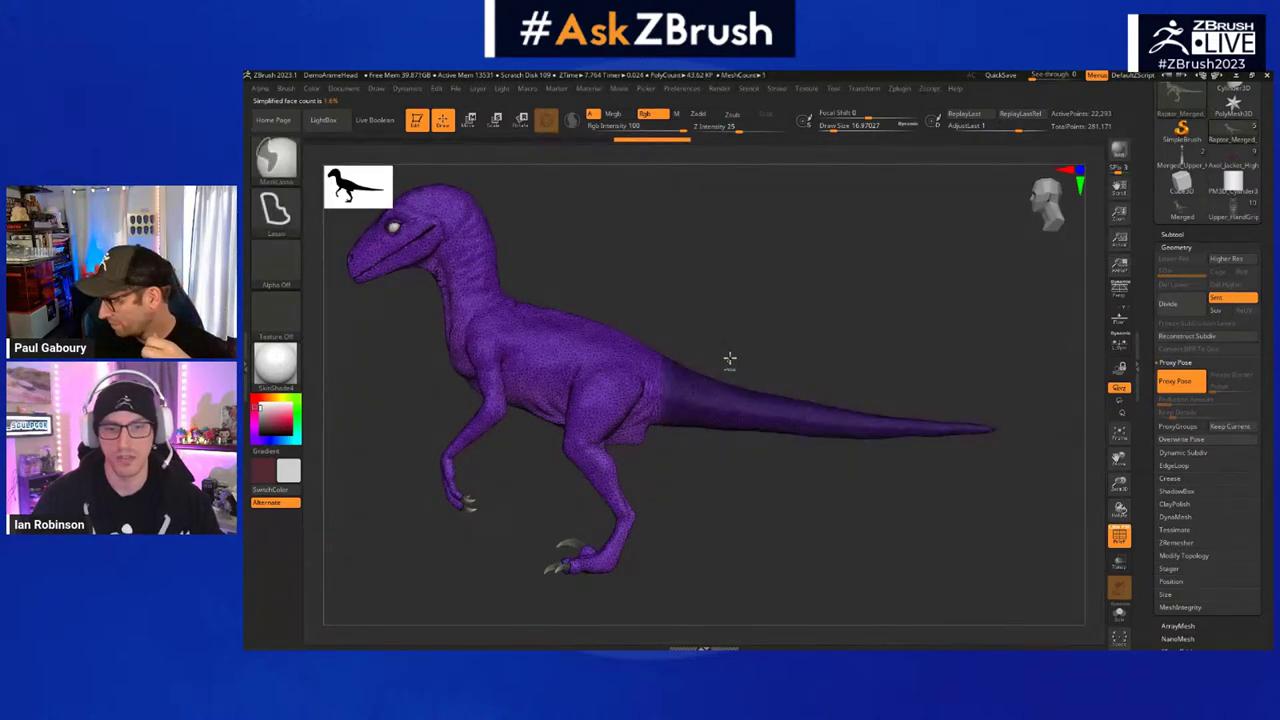
{"action": "left_click", "coordinate": [730, 358], "text": "ctrl"}
- In top view, draw a Transpose line from the tail's base to its tip and curve the tail sideways
{"action": "key", "text": "w"}
{"action": "left_click", "coordinate": [666, 388]}
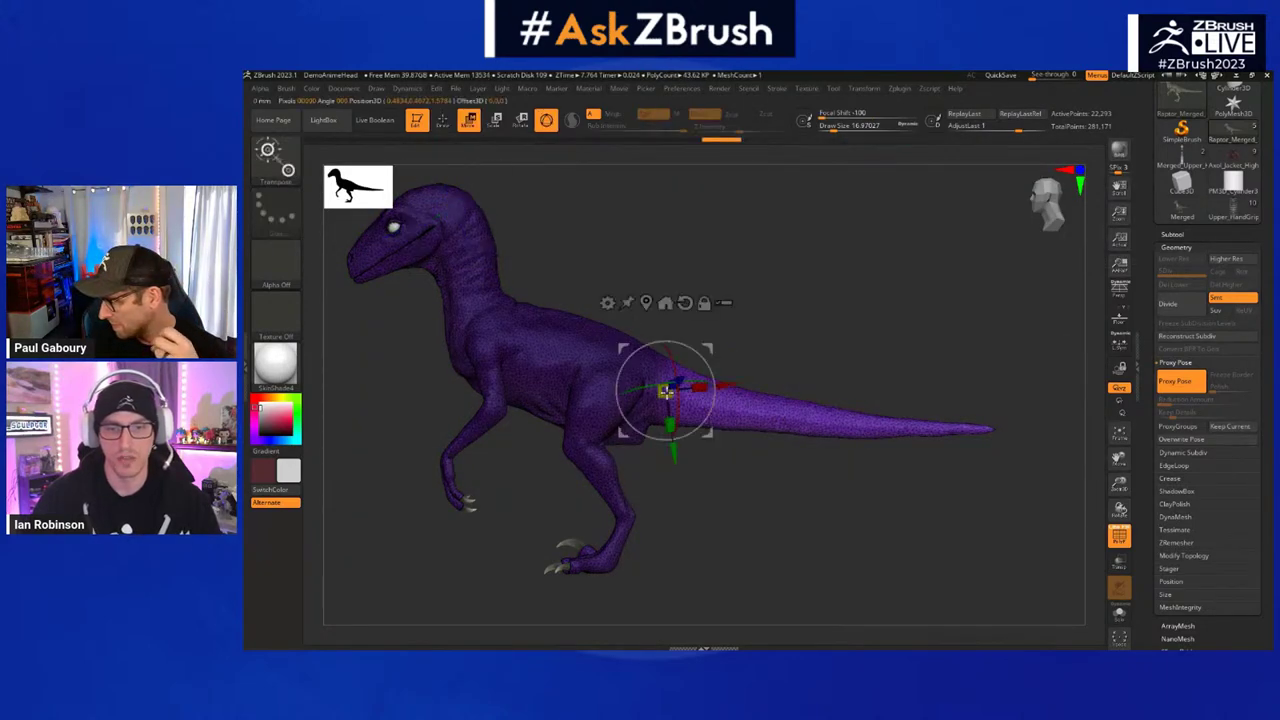
{"action": "left_click", "coordinate": [686, 306]}
{"action": "left_click_drag", "start_coordinate": [788, 334], "coordinate": [788, 430], "text": "shift"}
{"action": "left_click_drag", "start_coordinate": [667, 322], "coordinate": [668, 328]}
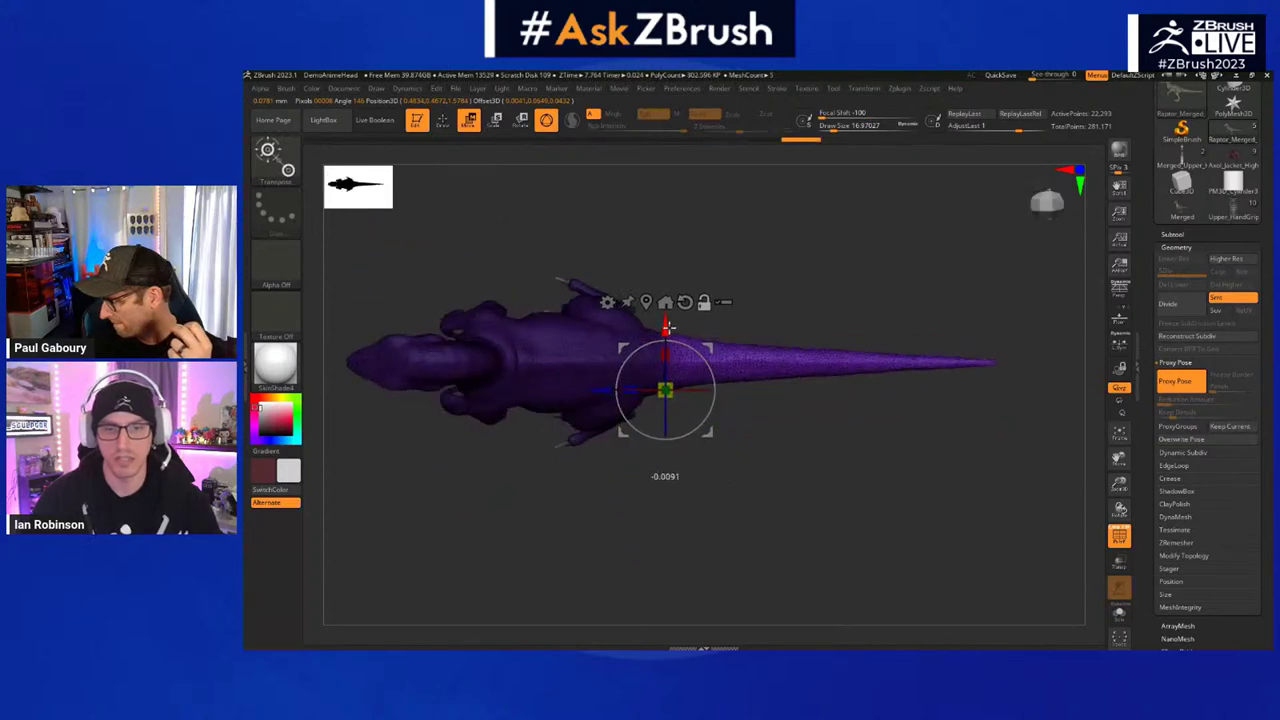
{"action": "key", "text": "y"}
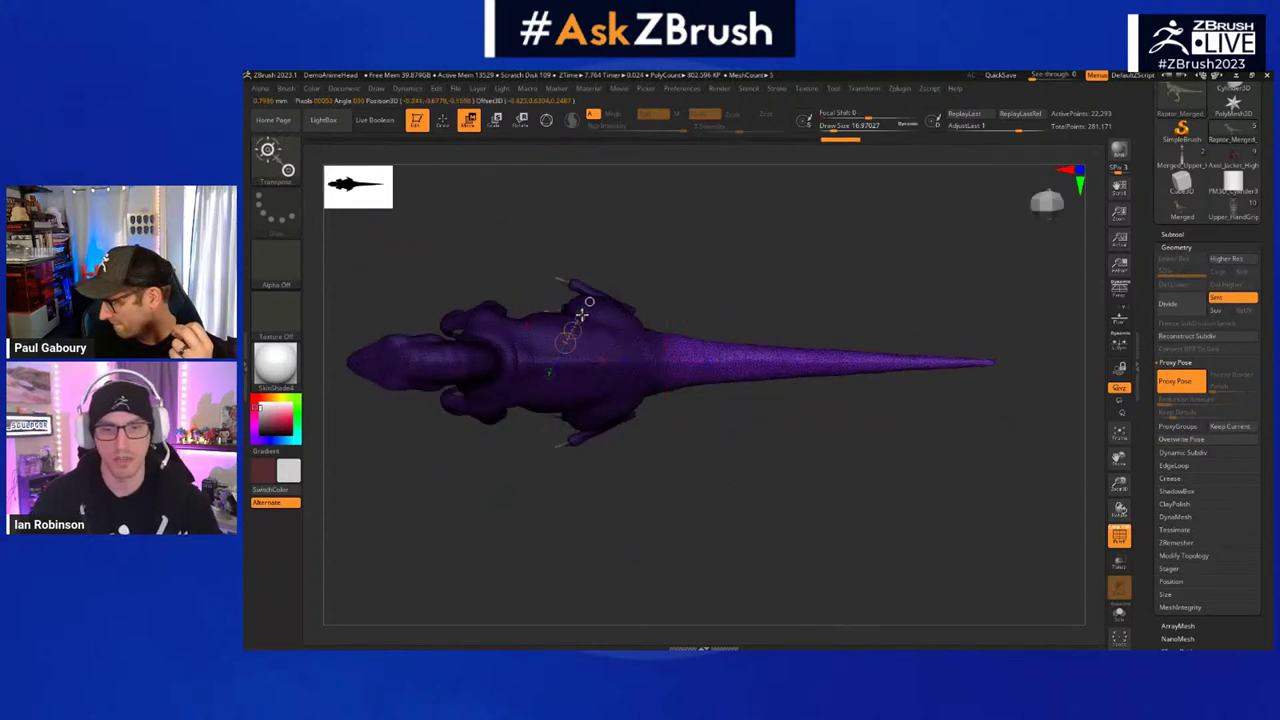
{"action": "mouse_move", "coordinate": [662, 363]}
{"action": "left_mouse_down"}
{"action": "mouse_move", "coordinate": [931, 359]}
{"action": "mouse_move", "coordinate": [798, 340]}
{"action": "mouse_move", "coordinate": [989, 363]}
{"action": "left_mouse_up"}
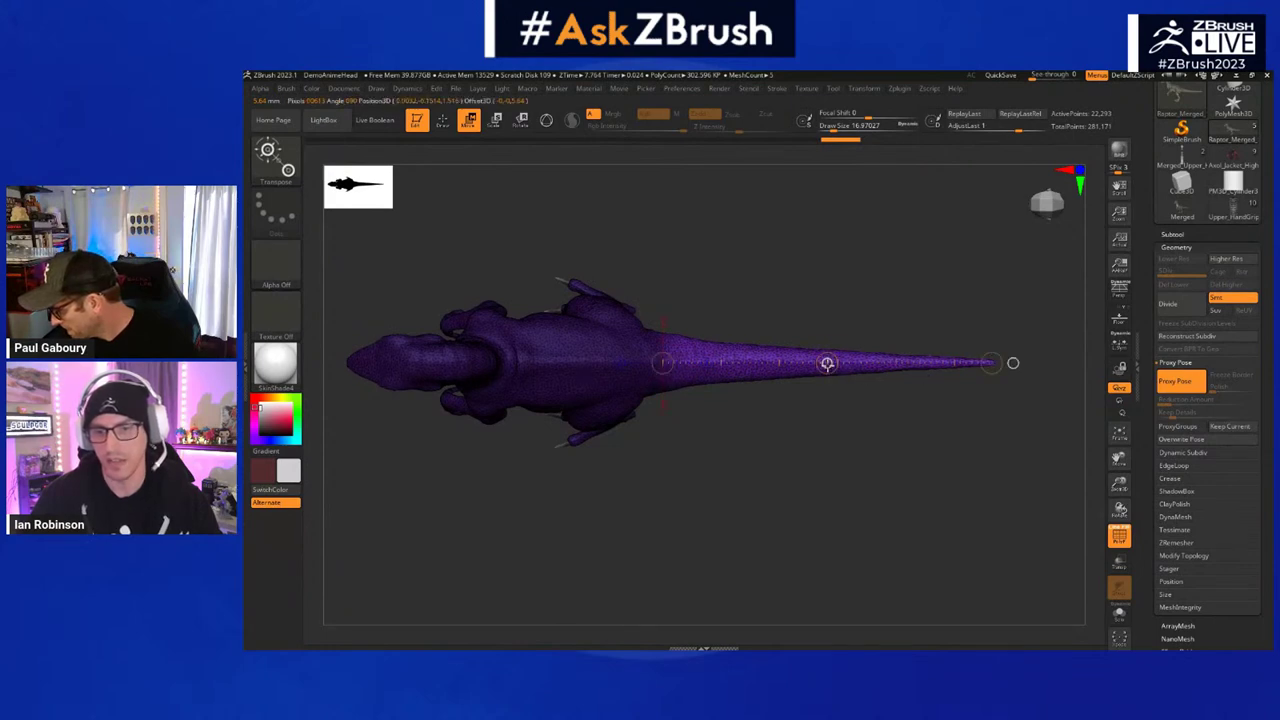
{"action": "mouse_move", "coordinate": [826, 363]}
{"action": "left_mouse_down"}
{"action": "mouse_move", "coordinate": [825, 397]}
{"action": "mouse_move", "coordinate": [824, 323]}
{"action": "mouse_move", "coordinate": [823, 400]}
{"action": "mouse_move", "coordinate": [825, 325]}
{"action": "mouse_move", "coordinate": [826, 397]}
{"action": "mouse_move", "coordinate": [826, 383]}
{"action": "left_mouse_up"}
{"action": "left_click_drag", "start_coordinate": [991, 366], "coordinate": [923, 267]}
{"action": "key", "text": "q"}
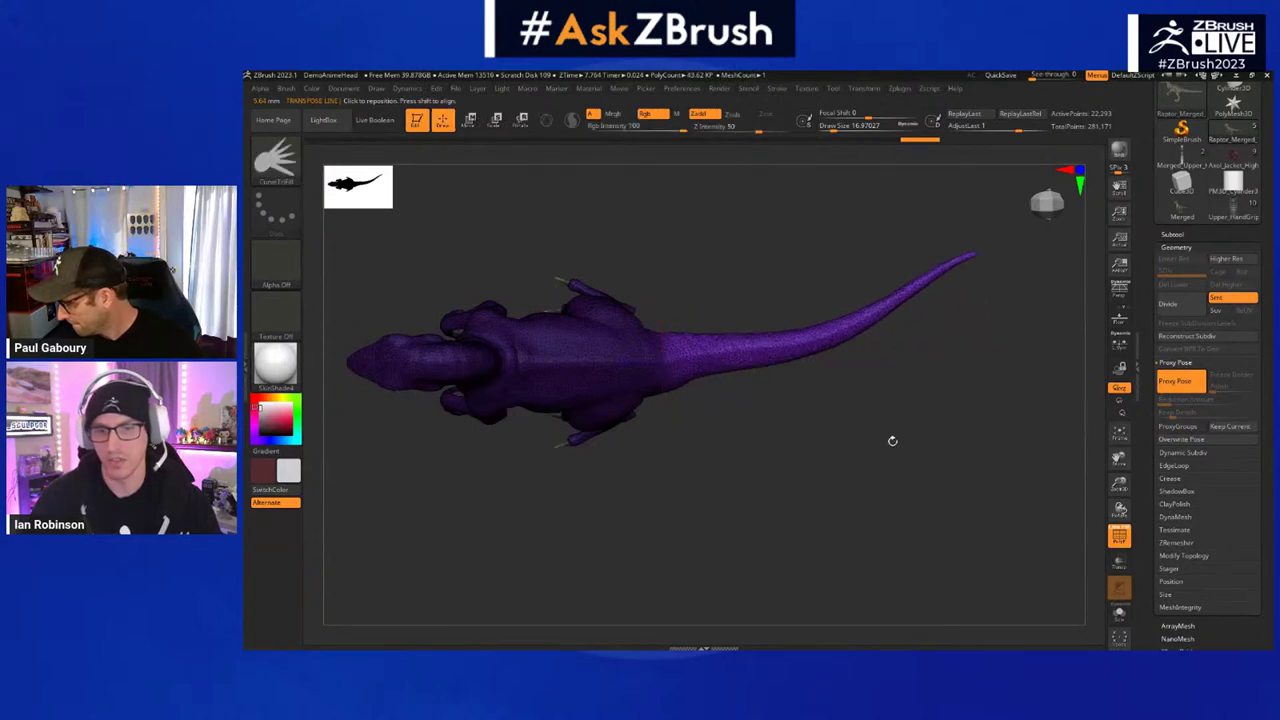
- In side view, rotate the tail downward with the Transpose line, and return to Draw mode
{"action": "left_click_drag", "start_coordinate": [891, 440], "coordinate": [866, 389], "text": "shift"}
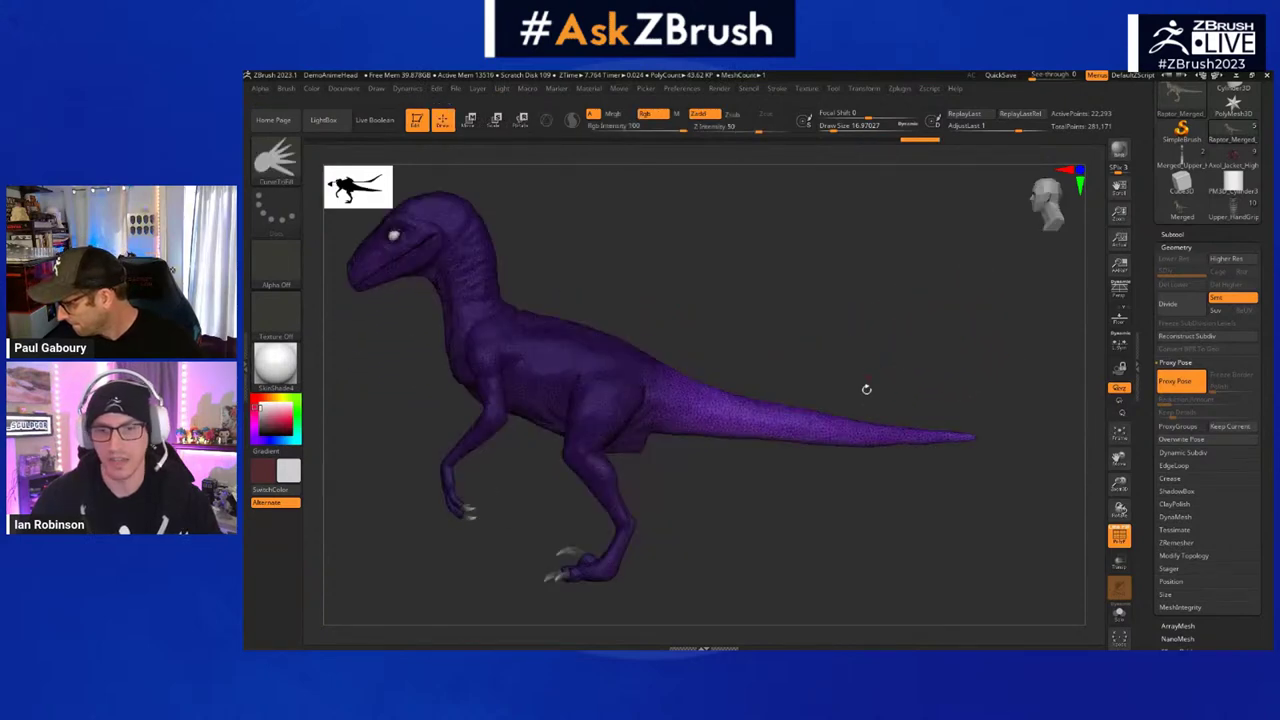
{"action": "left_click", "coordinate": [827, 468]}
{"action": "key", "text": "Escape"}
{"action": "key", "text": "r"}
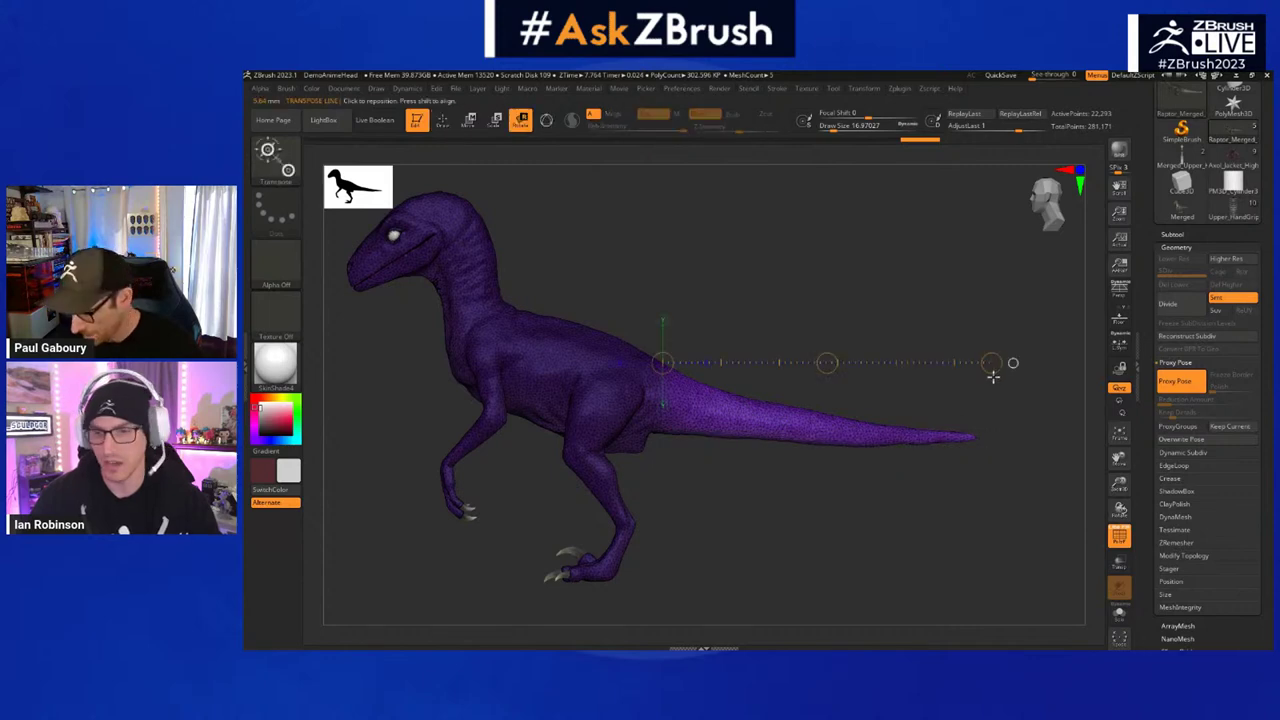
{"action": "left_click_drag", "start_coordinate": [993, 376], "coordinate": [879, 442]}
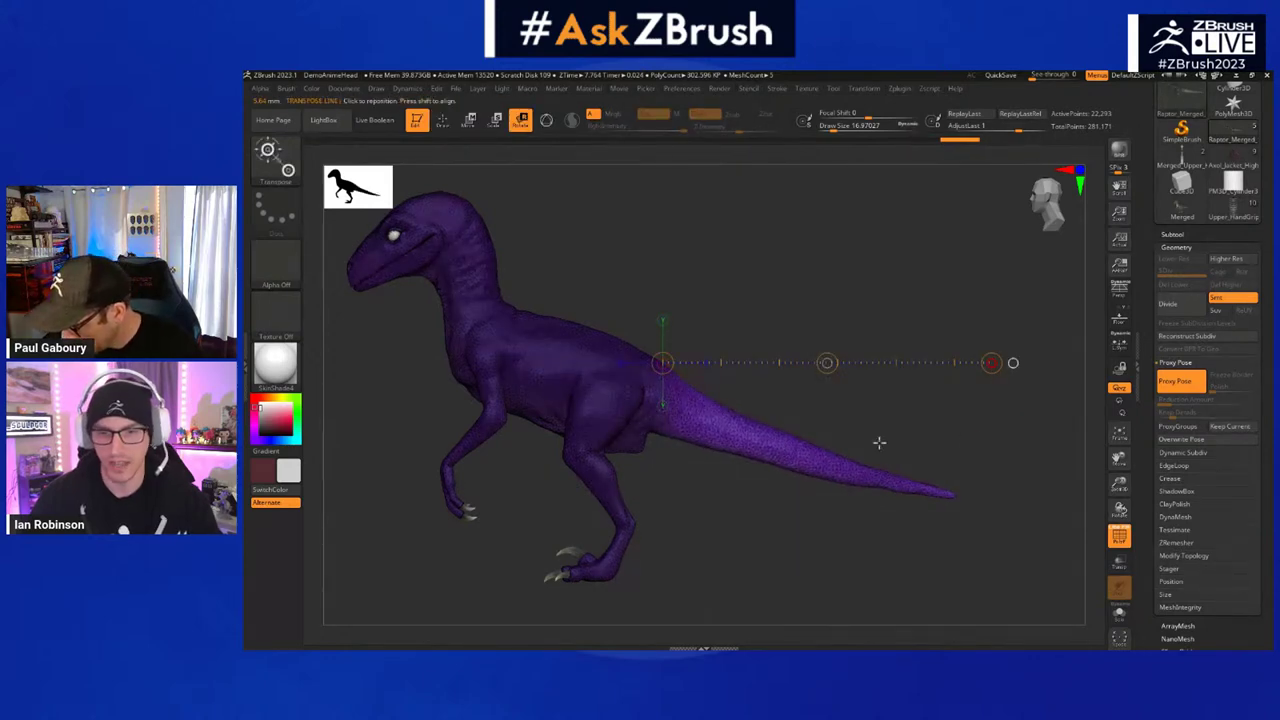
{"action": "left_click_drag", "start_coordinate": [633, 406], "coordinate": [920, 481]}
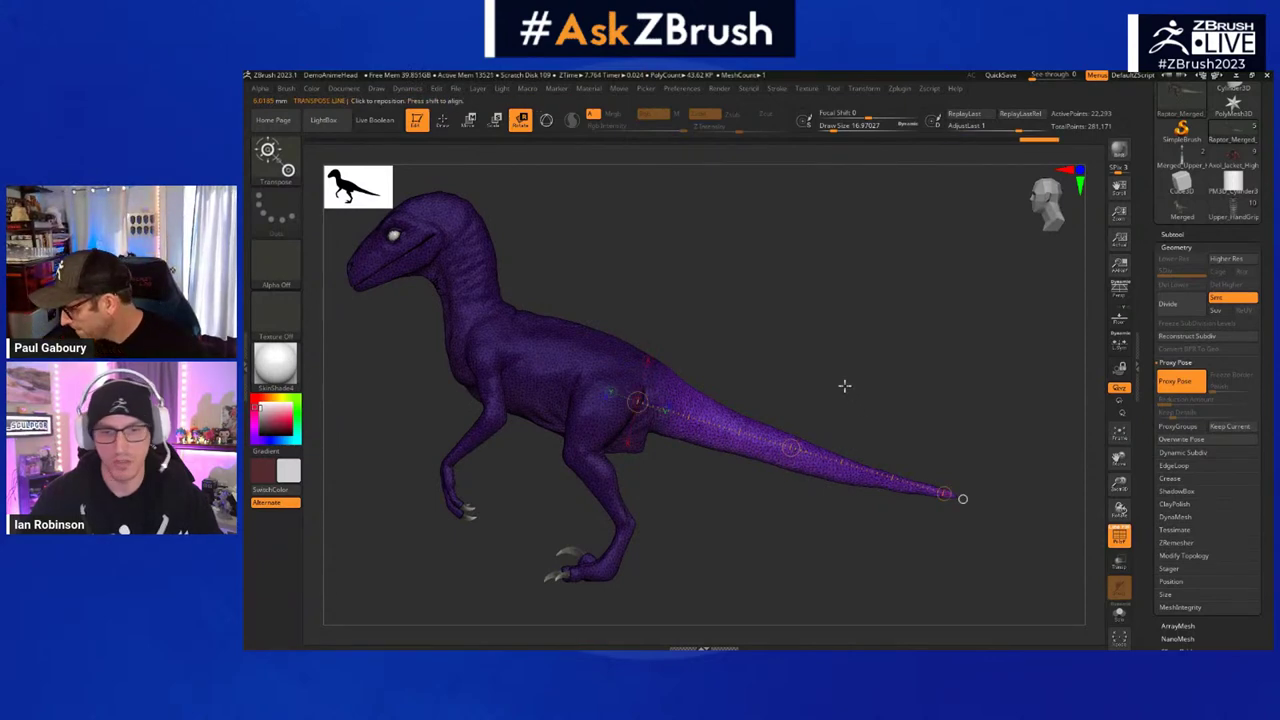
{"action": "key", "text": "y"}
{"action": "key", "text": "w"}
{"action": "right_click_drag", "start_coordinate": [829, 394], "coordinate": [859, 390], "text": "ctrl"}
{"action": "scroll", "coordinate": [858, 390], "scroll_direction": "down", "scroll_amount": 3}
{"action": "key", "text": "q"}
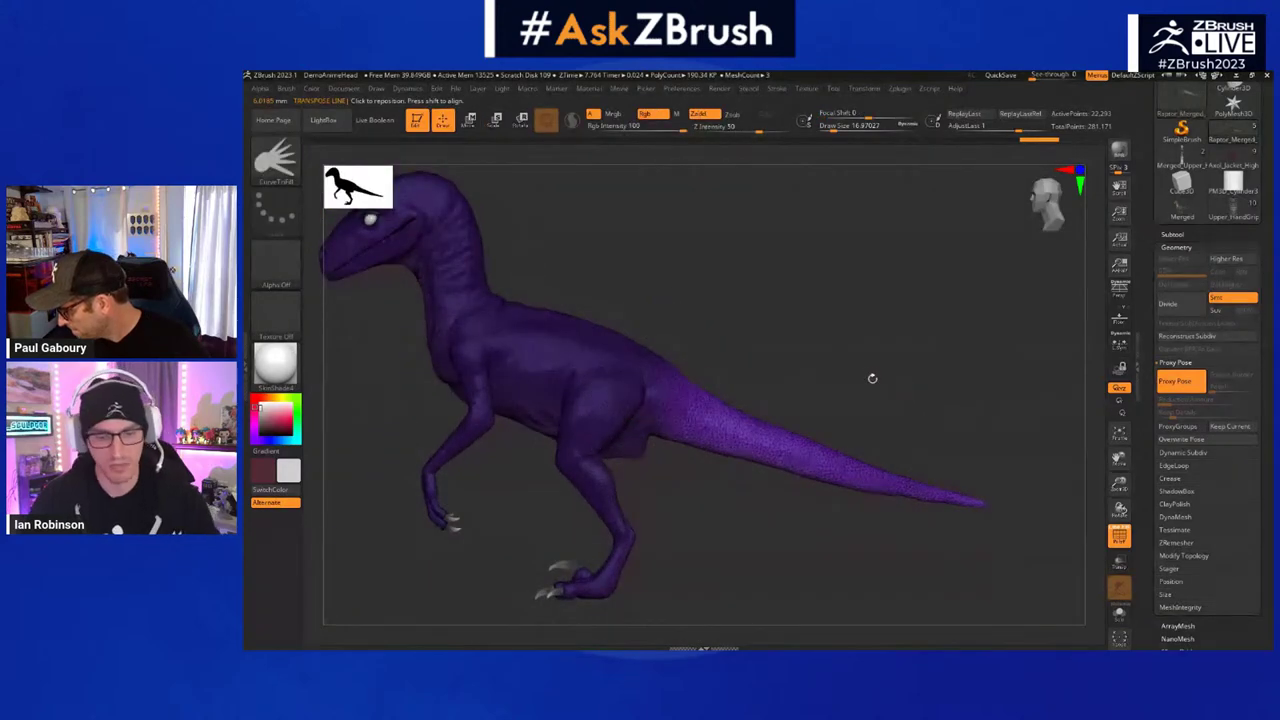
- Shape the tail into a smoother downward curve with the MoveInfiniteDepth brush, raising the Draw Size to 1000
{"action": "key", "text": "b"}
{"action": "key", "text": "n"}
{"action": "key", "text": "s"}
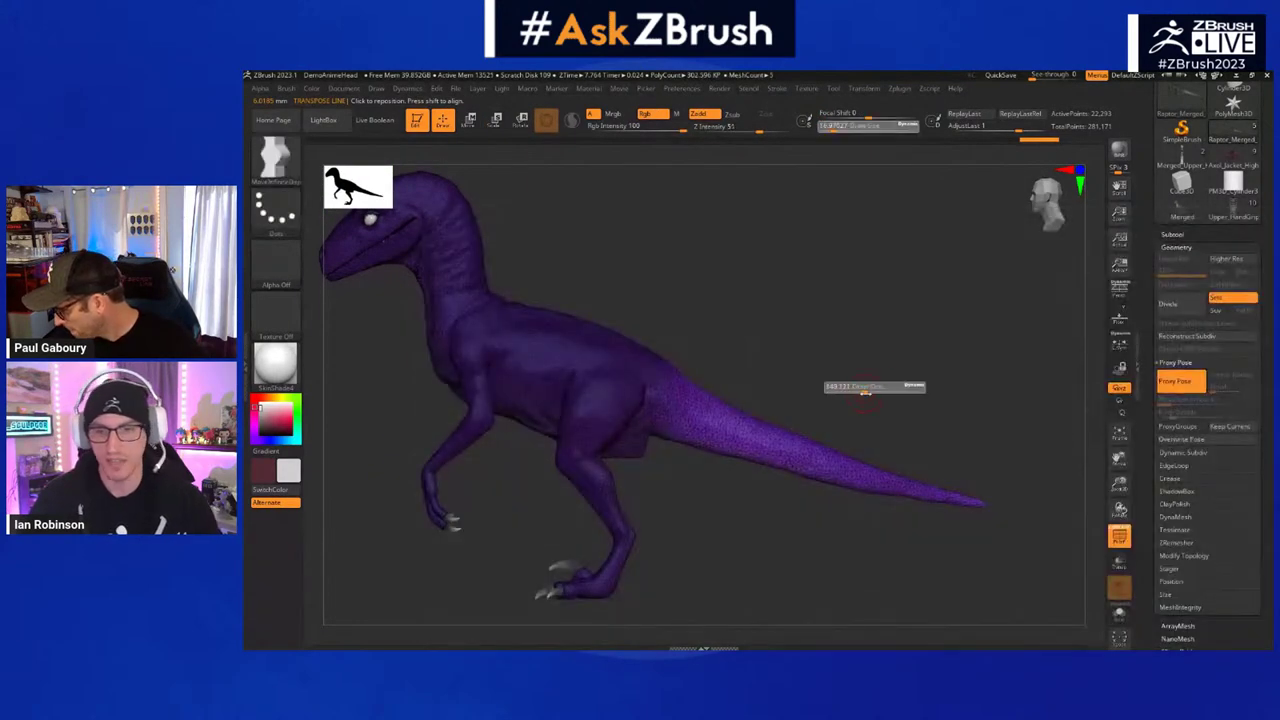
{"action": "left_click_drag", "start_coordinate": [897, 400], "coordinate": [904, 400]}
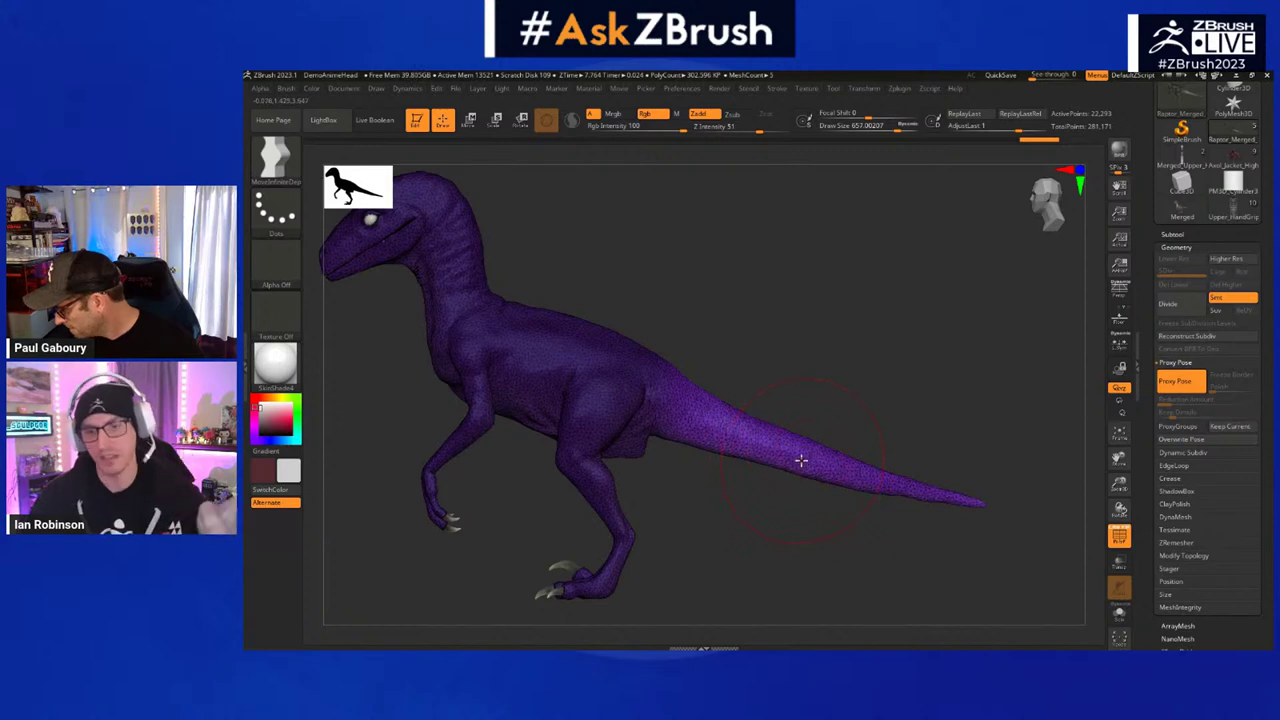
{"action": "left_click_drag", "start_coordinate": [797, 457], "coordinate": [790, 483]}
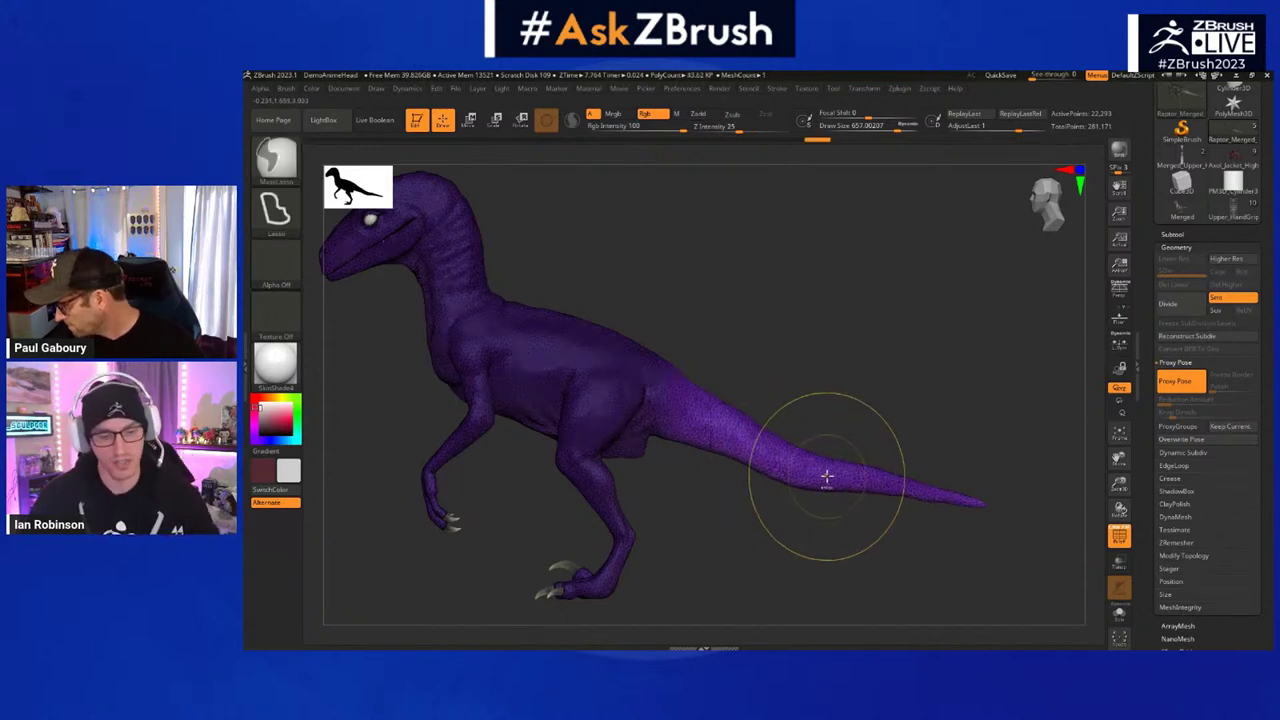
{"action": "key", "text": "s"}
{"action": "left_click_drag", "start_coordinate": [854, 430], "coordinate": [886, 428]}
{"action": "key", "text": "ctrl+z"}
{"action": "mouse_move", "coordinate": [816, 467]}
{"action": "left_mouse_down"}
{"action": "mouse_move", "coordinate": [807, 488]}
{"action": "mouse_move", "coordinate": [778, 472]}
{"action": "mouse_move", "coordinate": [901, 507]}
{"action": "left_mouse_up"}
{"action": "mouse_move", "coordinate": [892, 422]}
{"action": "left_mouse_down"}
{"action": "mouse_move", "coordinate": [854, 406]}
{"action": "mouse_move", "coordinate": [887, 407]}
{"action": "left_mouse_up"}
- Clear the tail masking, mask everything except the head and neck, and adjust their pose with the Gizmo
{"action": "left_click_drag", "start_coordinate": [887, 407], "coordinate": [960, 457], "text": "alt"}
{"action": "left_click_drag", "start_coordinate": [860, 410], "coordinate": [794, 383], "text": "ctrl"}
{"action": "mouse_move", "coordinate": [471, 393]}
{"action": "left_mouse_down", "text": "ctrl"}
{"action": "mouse_move", "coordinate": [694, 271]}
{"action": "mouse_move", "coordinate": [520, 349]}
{"action": "left_mouse_up", "text": "ctrl"}
{"action": "left_click", "coordinate": [632, 318], "text": "ctrl"}
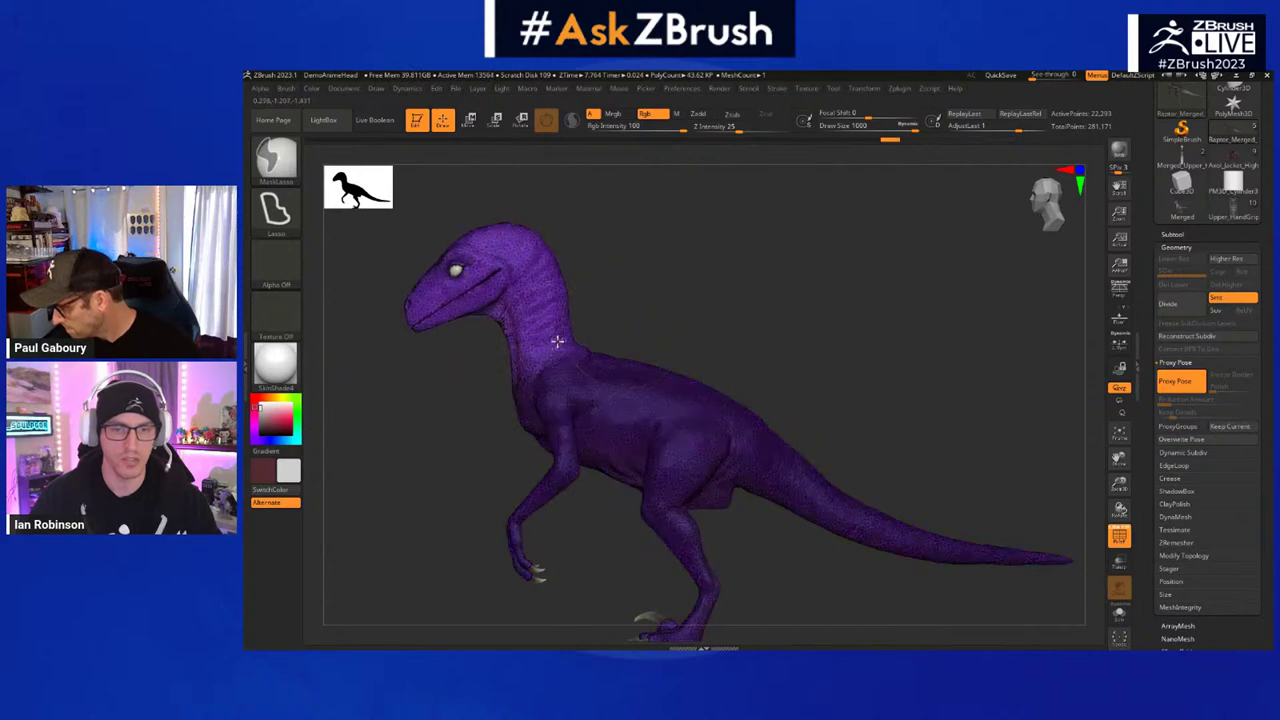
{"action": "key", "text": "w"}
{"action": "left_click", "coordinate": [704, 360]}
{"action": "mouse_move", "coordinate": [706, 357]}
{"action": "left_mouse_down"}
{"action": "mouse_move", "coordinate": [745, 380]}
{"action": "mouse_move", "coordinate": [729, 352]}
{"action": "mouse_move", "coordinate": [733, 368]}
{"action": "mouse_move", "coordinate": [711, 364]}
{"action": "mouse_move", "coordinate": [851, 332]}
{"action": "mouse_move", "coordinate": [823, 337]}
{"action": "mouse_move", "coordinate": [869, 371]}
{"action": "mouse_move", "coordinate": [879, 349]}
{"action": "mouse_move", "coordinate": [807, 357]}
{"action": "mouse_move", "coordinate": [797, 409]}
{"action": "mouse_move", "coordinate": [743, 397]}
{"action": "mouse_move", "coordinate": [823, 369]}
{"action": "mouse_move", "coordinate": [731, 420]}
{"action": "left_mouse_up"}
{"action": "key", "text": "q"}
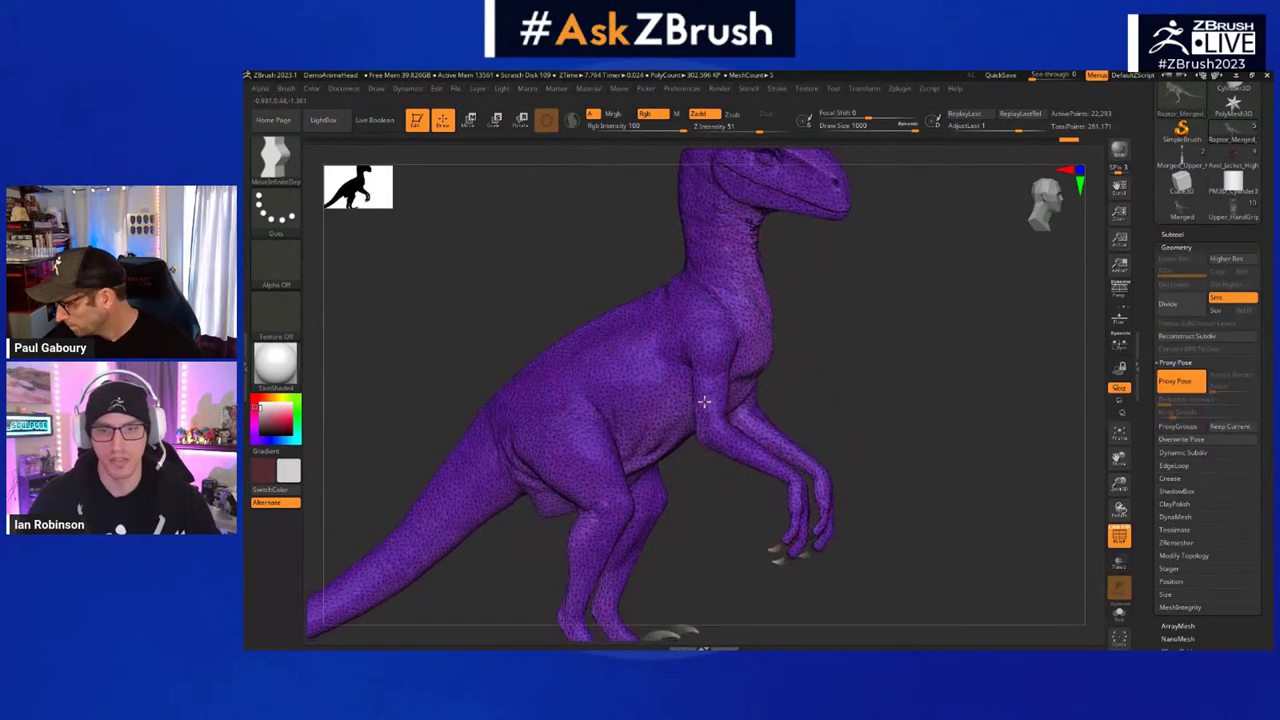
- Return the raptor body to full resolution, turn off polyframe, and inspect the posed skin detail from several angles
{"action": "key", "text": "f"}
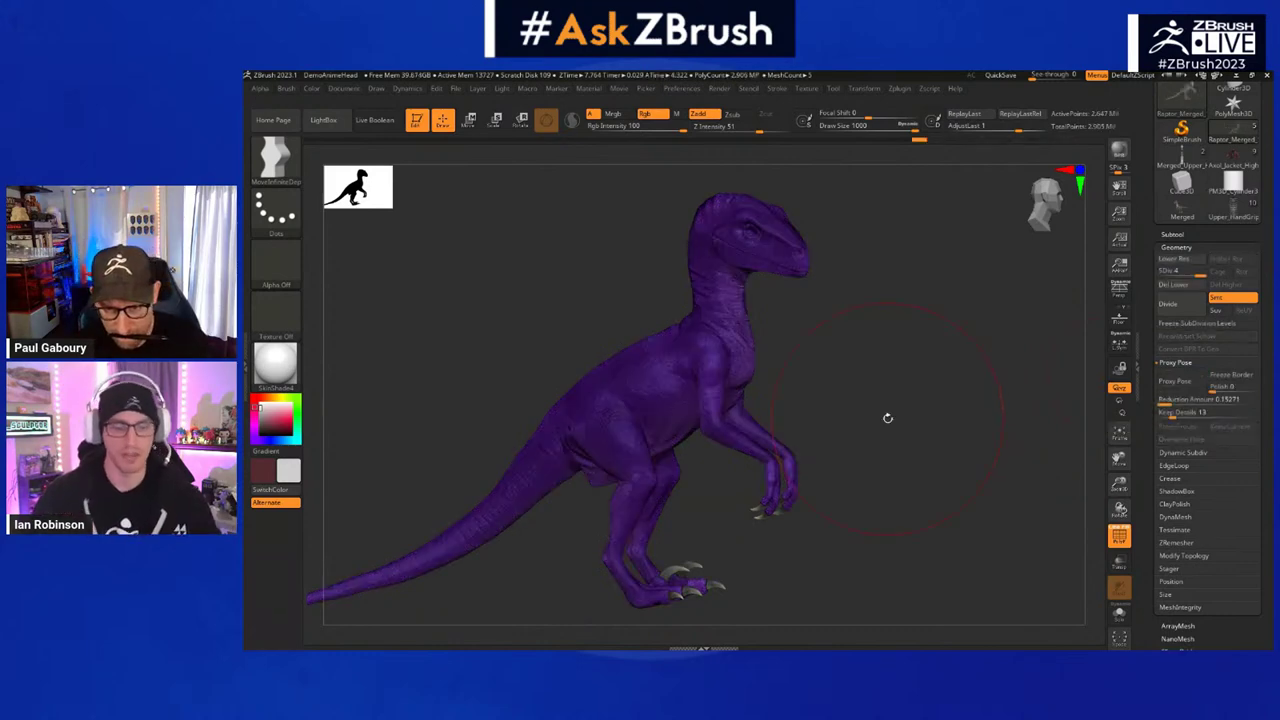
{"action": "key", "text": "shift+f"}
{"action": "left_click_drag", "start_coordinate": [866, 399], "coordinate": [723, 420], "text": "alt"}
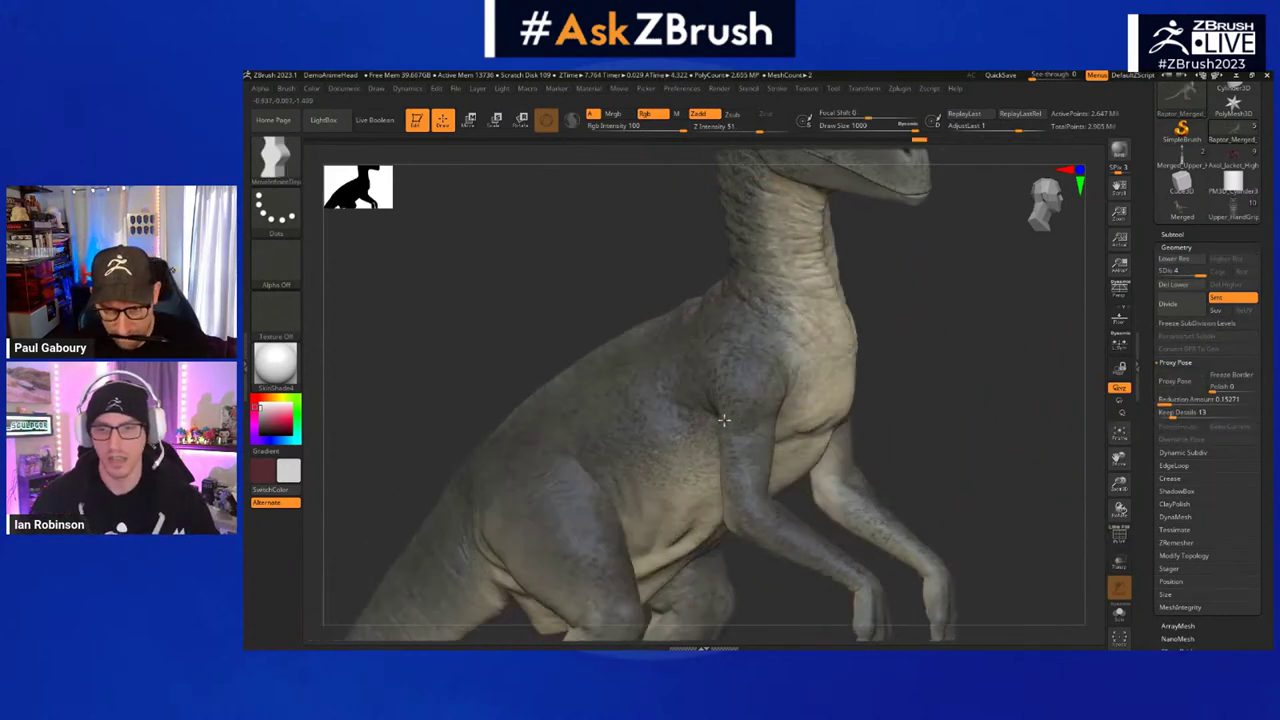
{"action": "left_click_drag", "start_coordinate": [920, 420], "coordinate": [640, 334]}
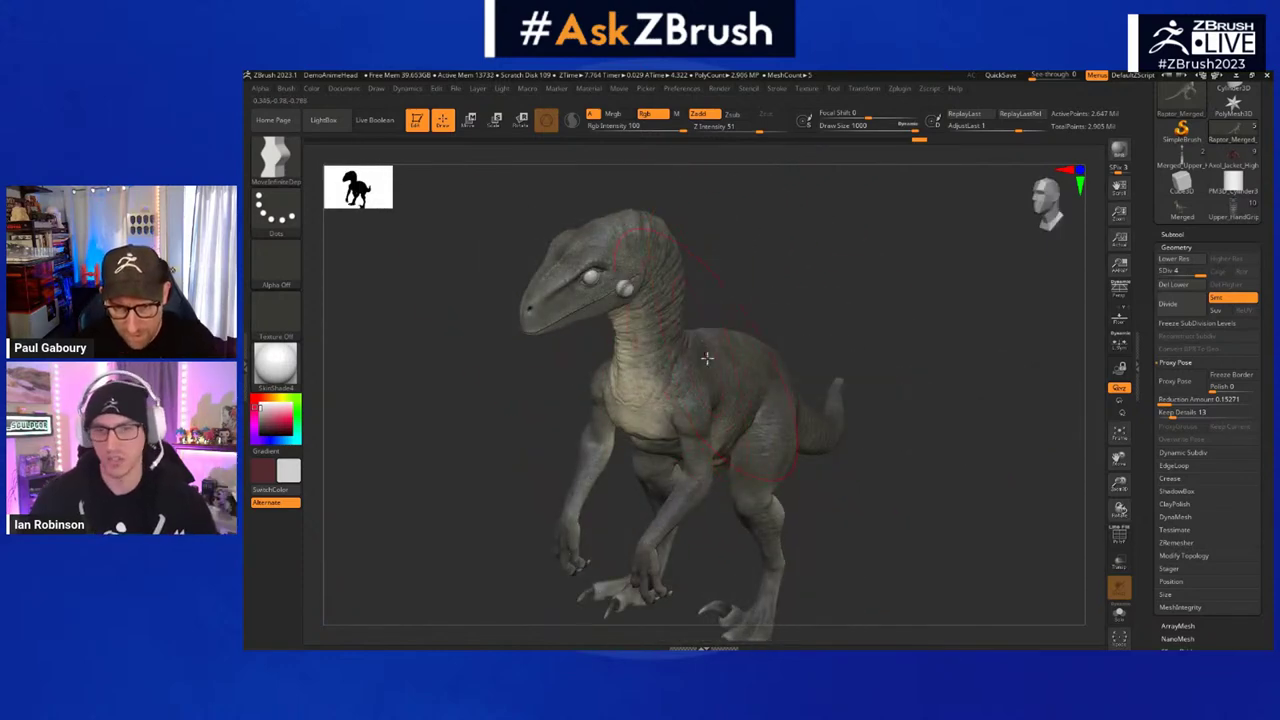
- Open the subtool list and enable Transpose All Selected Subtools for the Gizmo placed on the raptor's head
{"action": "left_click", "coordinate": [1180, 232]}
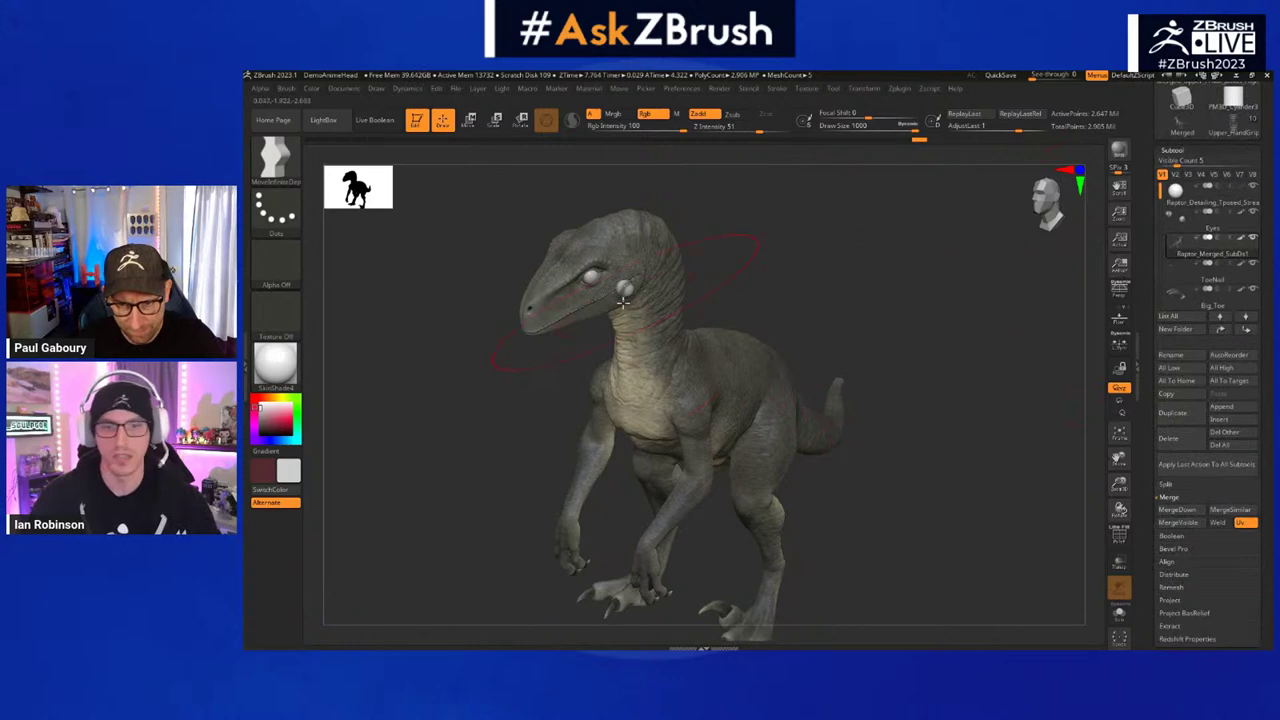
{"action": "scroll", "coordinate": [630, 300], "scroll_direction": "up", "scroll_amount": 3}
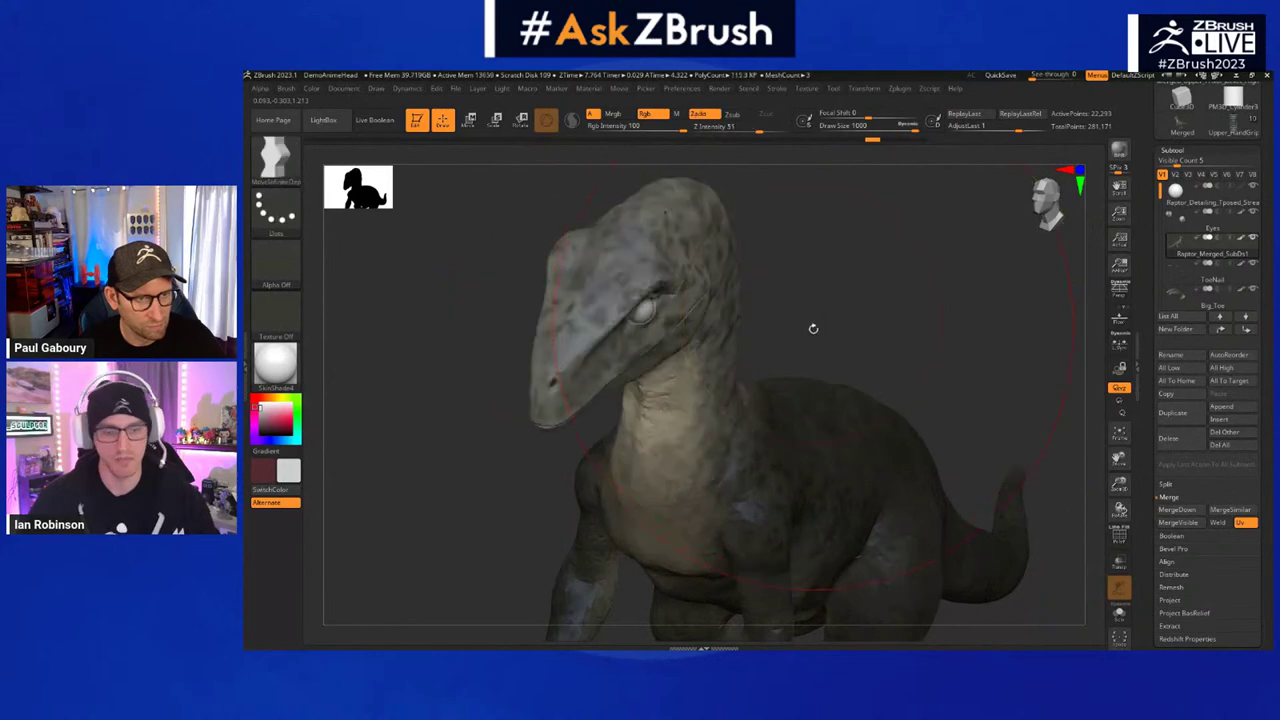
{"action": "key", "text": "w"}
{"action": "mouse_move", "coordinate": [866, 326]}
{"action": "left_mouse_down"}
{"action": "mouse_move", "coordinate": [814, 281]}
{"action": "mouse_move", "coordinate": [886, 322]}
{"action": "left_mouse_up"}
{"action": "left_click_drag", "start_coordinate": [799, 426], "coordinate": [724, 342], "text": "alt"}
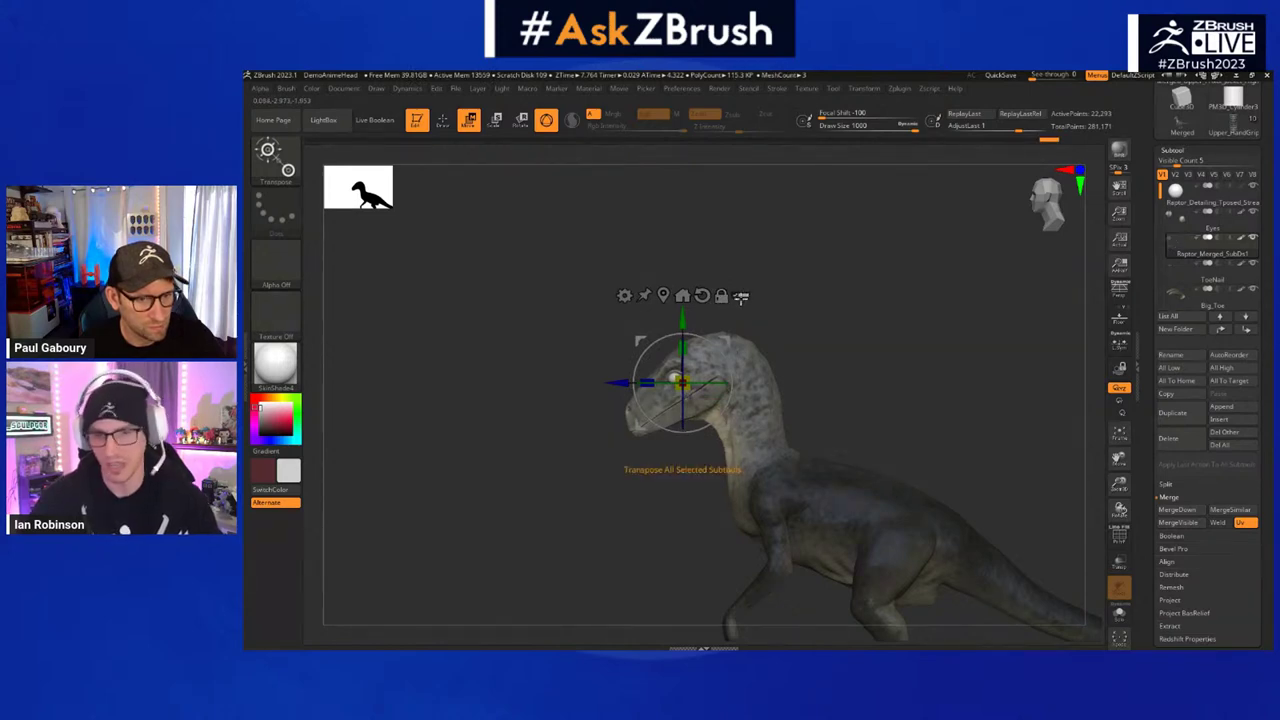
{"action": "left_click_drag", "start_coordinate": [563, 254], "coordinate": [716, 434], "text": "ctrl+shift"}
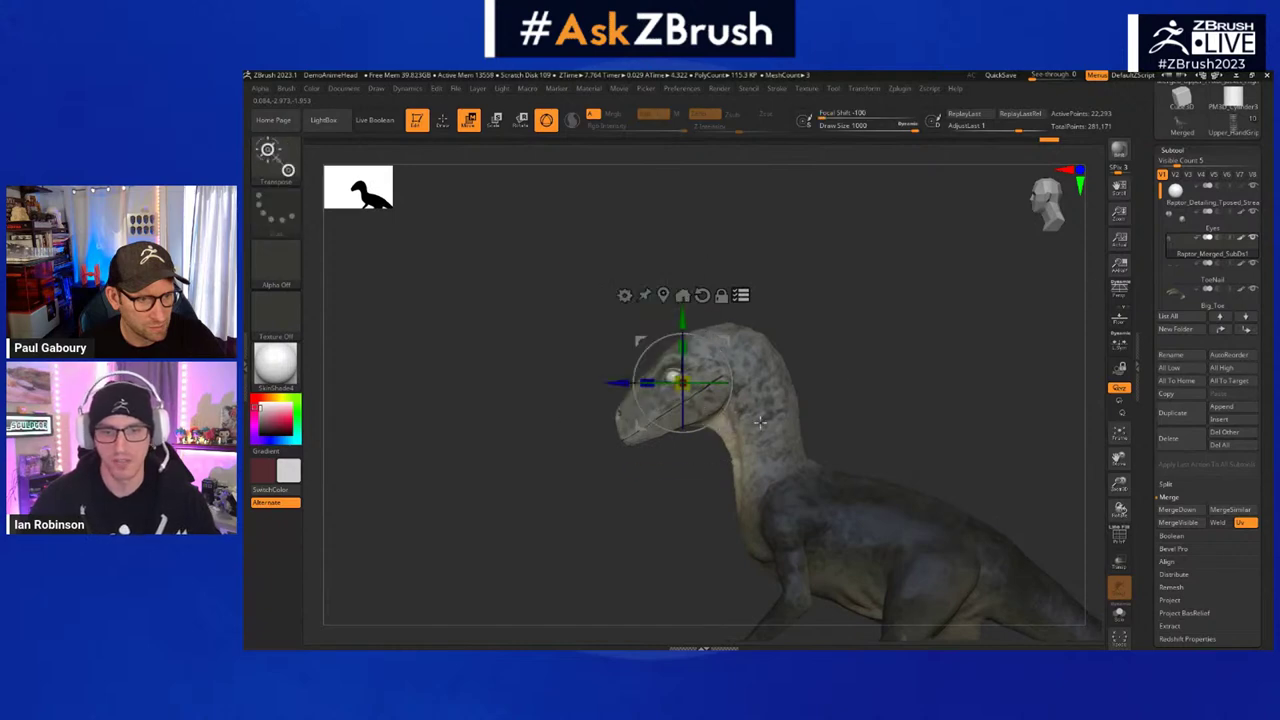
- Adjust the masked proxy's head and neck from the raptor's other side, and clear the mask
{"action": "mouse_move", "coordinate": [848, 391]}
{"action": "left_mouse_down", "text": "shift"}
{"action": "mouse_move", "coordinate": [887, 393]}
{"action": "mouse_move", "coordinate": [660, 490]}
{"action": "mouse_move", "coordinate": [688, 502]}
{"action": "left_mouse_up", "text": "shift"}
{"action": "left_click_drag", "start_coordinate": [612, 467], "coordinate": [572, 468]}
{"action": "key", "text": "q"}
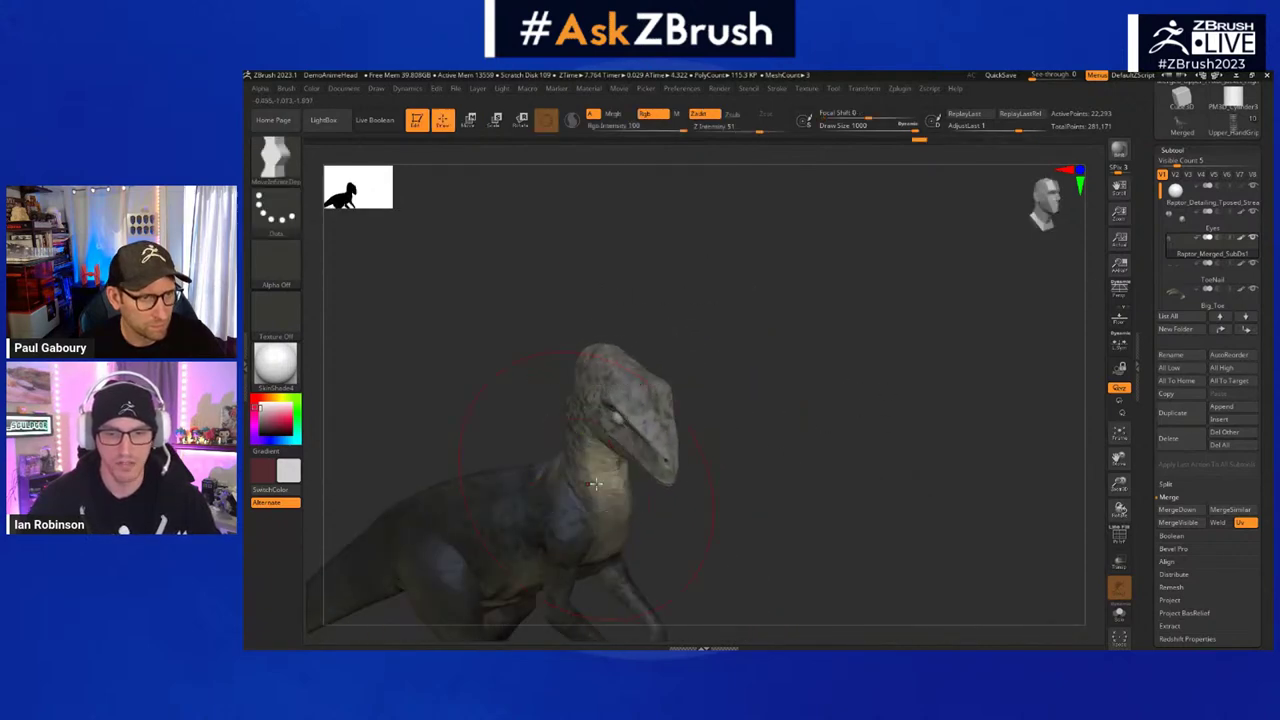
{"action": "mouse_move", "coordinate": [860, 420]}
{"action": "left_mouse_down", "text": "alt"}
{"action": "mouse_move", "coordinate": [950, 413]}
{"action": "mouse_move", "coordinate": [934, 390]}
{"action": "mouse_move", "coordinate": [831, 374]}
{"action": "mouse_move", "coordinate": [859, 322]}
{"action": "left_mouse_up", "text": "alt"}
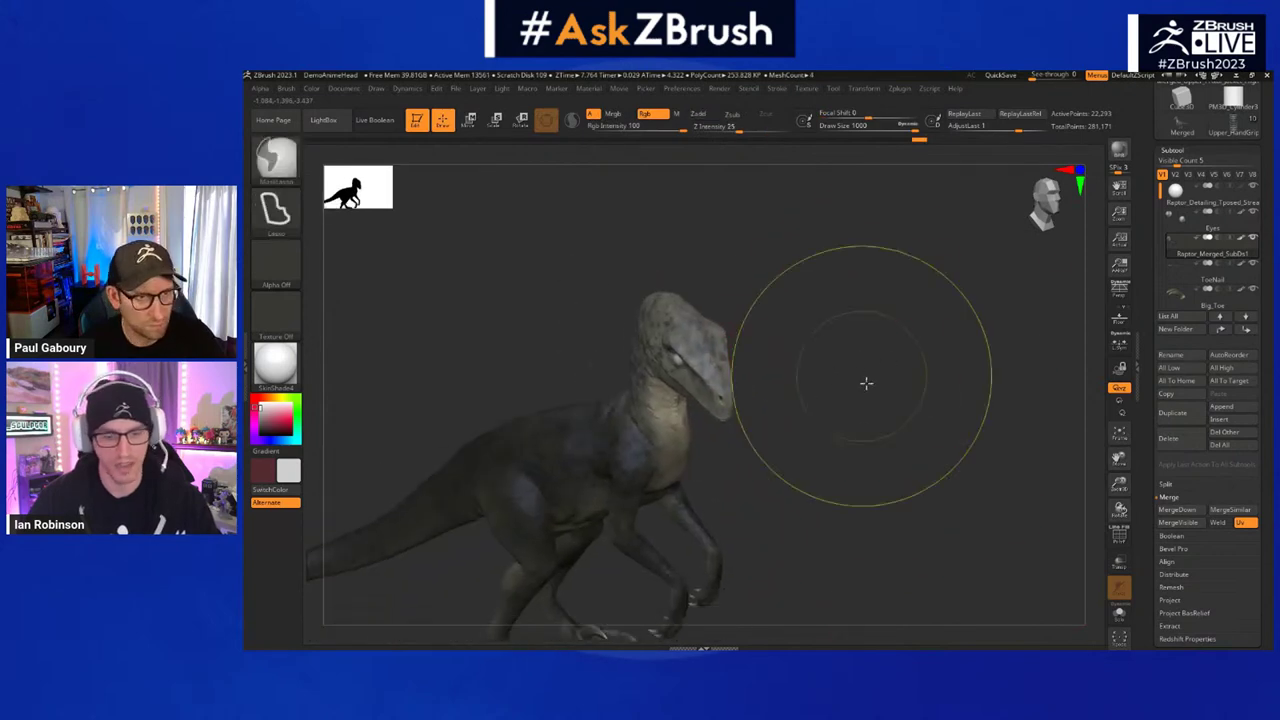
{"action": "left_click_drag", "start_coordinate": [866, 383], "coordinate": [884, 408], "text": "ctrl"}
{"action": "key", "text": "shift+f"}
{"action": "key", "text": "shift+f"}
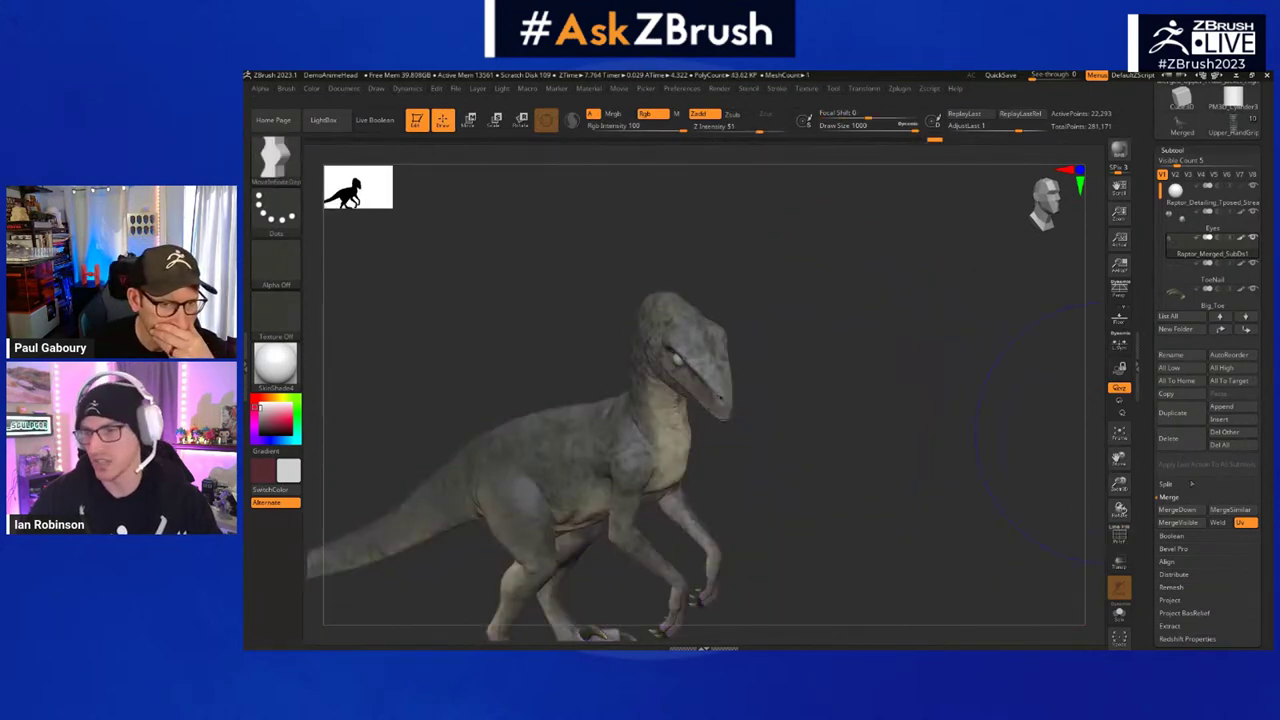
- Show the Proxy Pose settings, restore the body's full resolution, and reduce the Draw Size to about 460
{"action": "left_click", "coordinate": [1172, 150]}
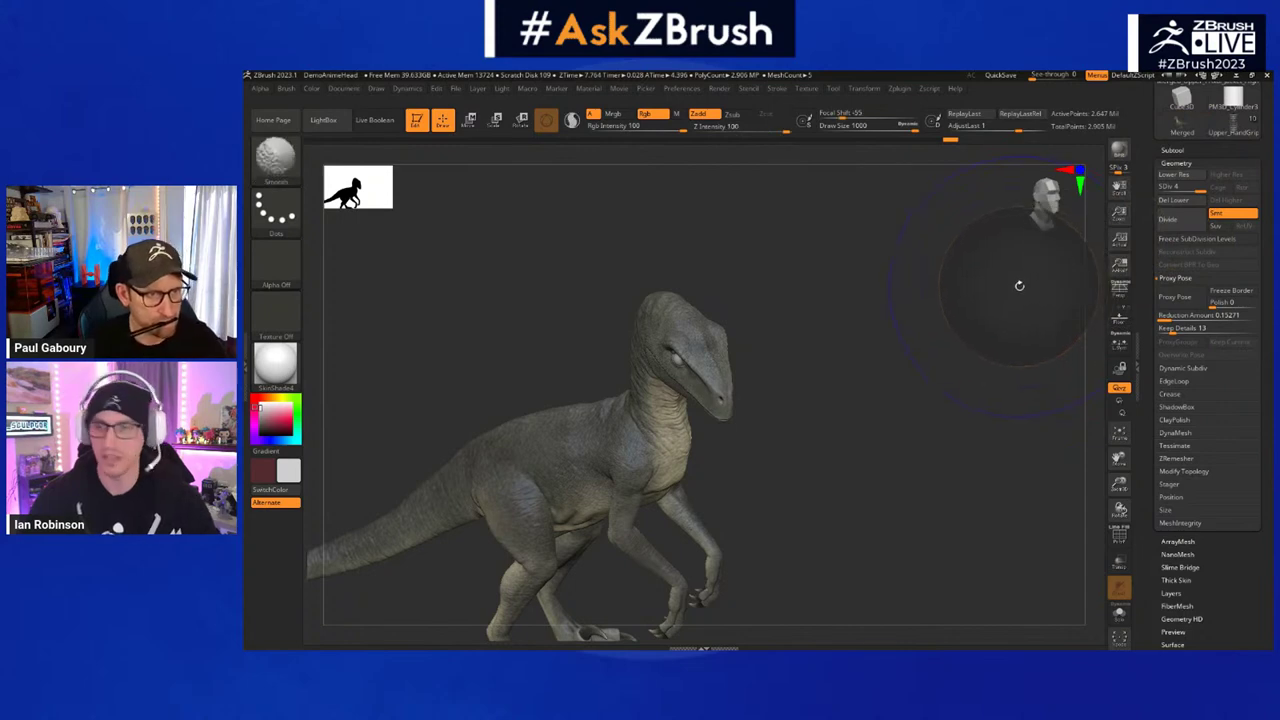
{"action": "key", "text": "s"}
{"action": "left_click_drag", "start_coordinate": [850, 364], "coordinate": [821, 364]}
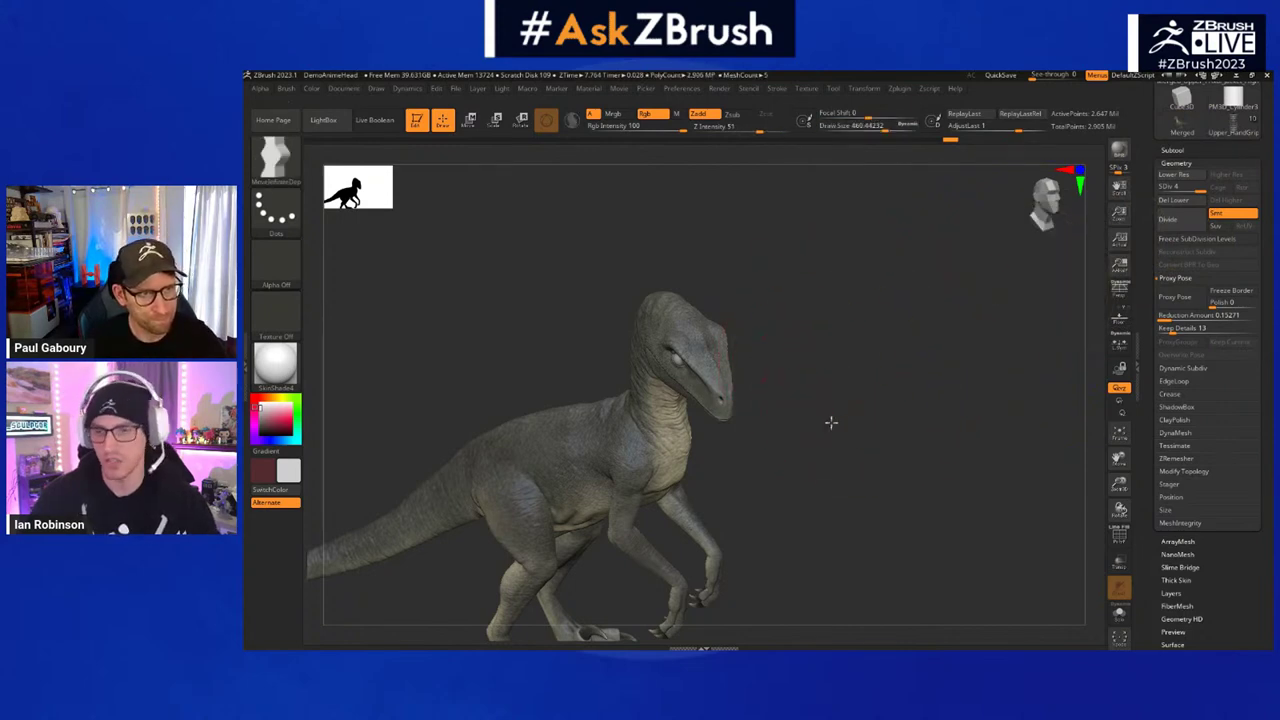
{"action": "mouse_move", "coordinate": [831, 423]}
{"action": "left_mouse_down"}
{"action": "mouse_move", "coordinate": [930, 392]}
{"action": "mouse_move", "coordinate": [849, 369]}
{"action": "mouse_move", "coordinate": [860, 351]}
{"action": "mouse_move", "coordinate": [890, 370]}
{"action": "mouse_move", "coordinate": [849, 323]}
{"action": "mouse_move", "coordinate": [794, 354]}
{"action": "mouse_move", "coordinate": [791, 380]}
{"action": "mouse_move", "coordinate": [805, 367]}
{"action": "left_mouse_up"}
- Switch to the Merged raptor tool, hide its polyframe, and set Keep Details to 11 and Reduction Amount to about 0.16
{"action": "left_click", "coordinate": [1188, 133]}
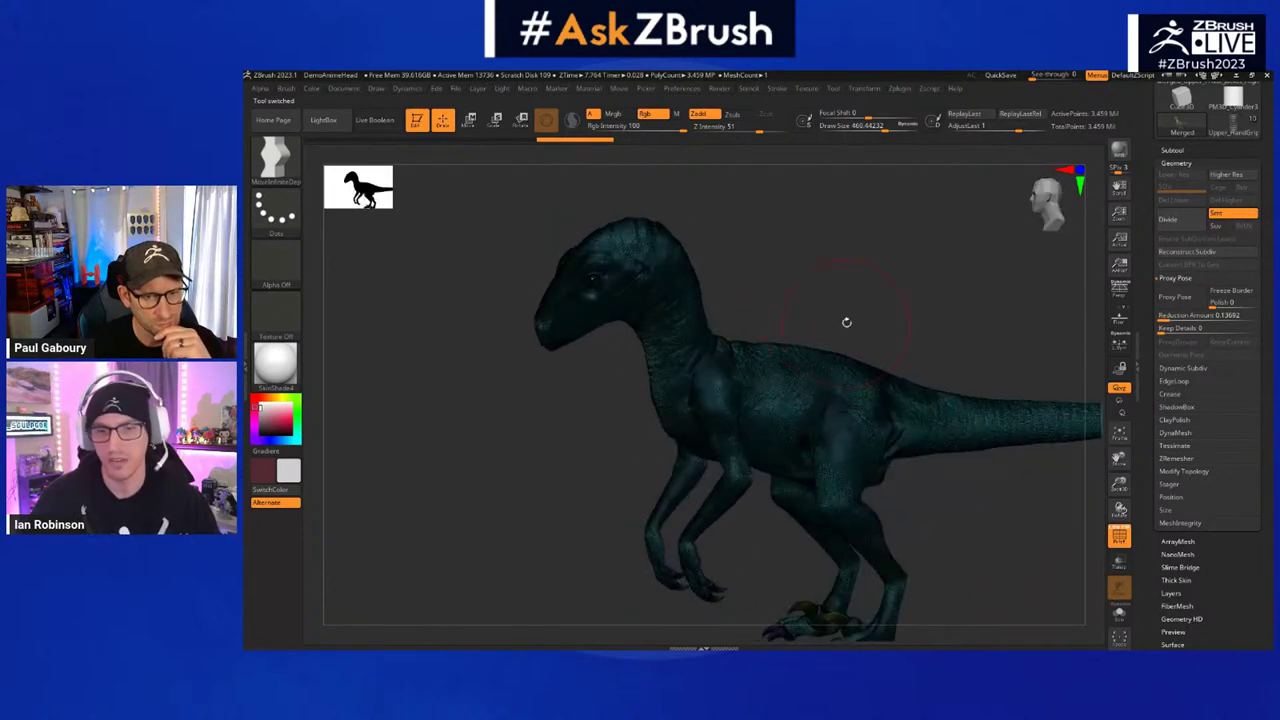
{"action": "key", "text": "shift+f"}
{"action": "mouse_move", "coordinate": [857, 320]}
{"action": "left_mouse_down"}
{"action": "mouse_move", "coordinate": [1005, 360]}
{"action": "mouse_move", "coordinate": [946, 309]}
{"action": "left_mouse_up"}
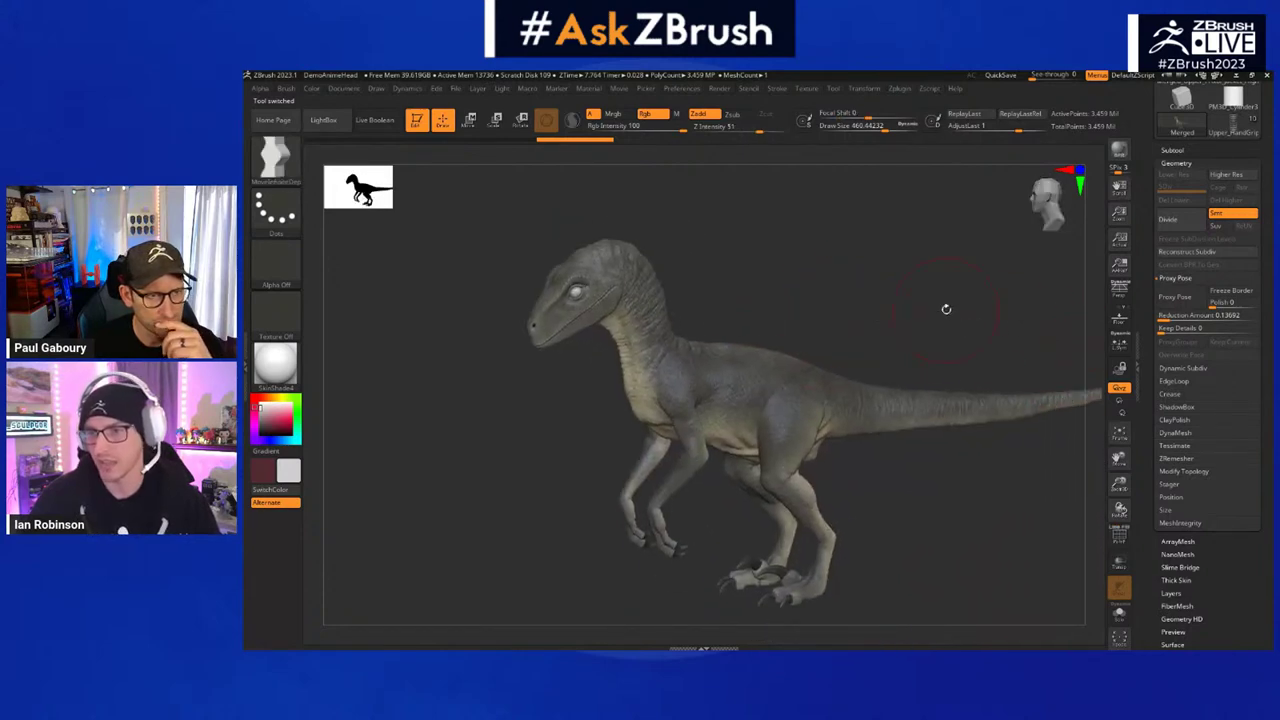
{"action": "key", "text": "shift"}
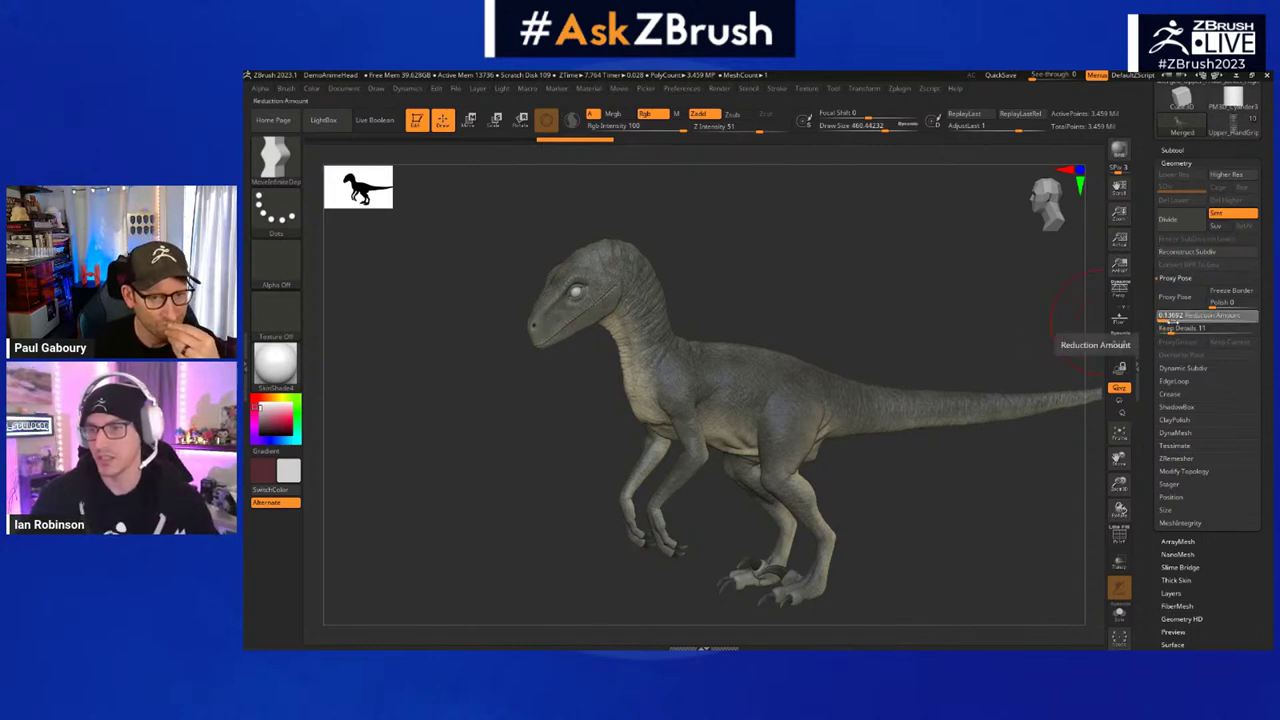
{"action": "left_click_drag", "start_coordinate": [1172, 321], "coordinate": [1174, 321]}
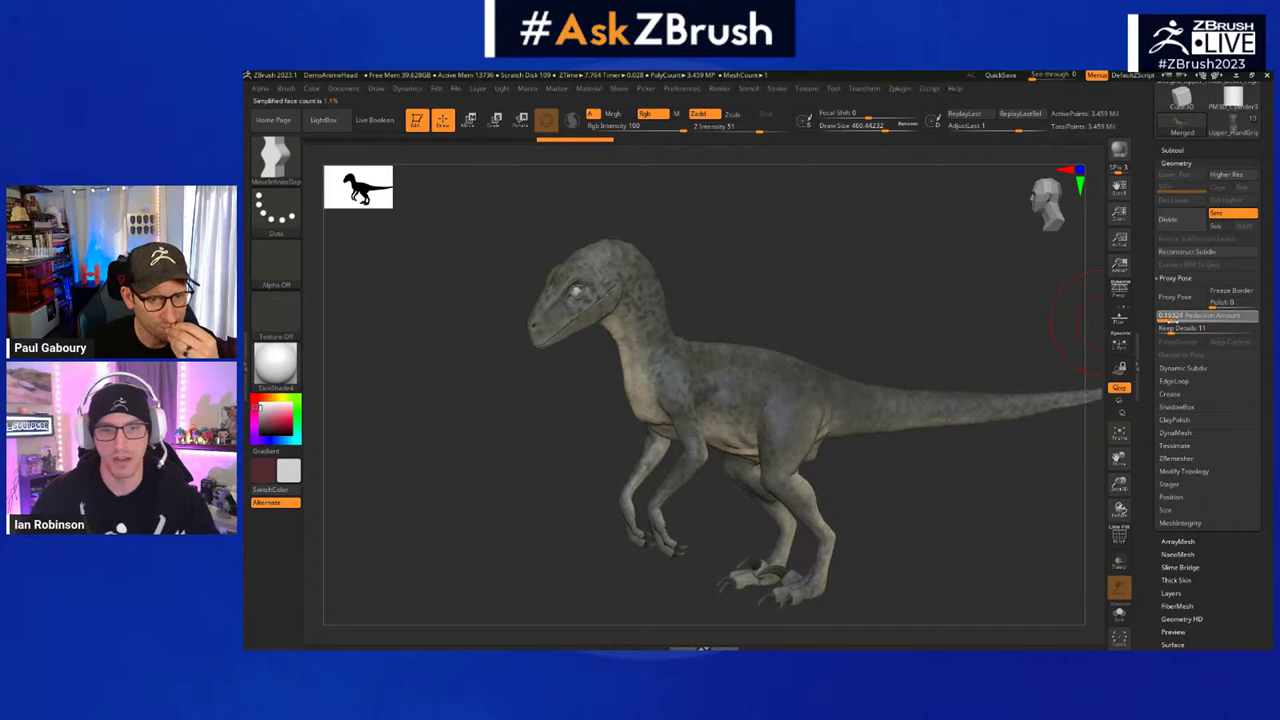
- Try Proxy Pose on the Merged raptor with polyframe shown, then restore its full resolution and hide the polyframe
{"action": "left_click", "coordinate": [1175, 297]}
{"action": "key", "text": "shift+f"}
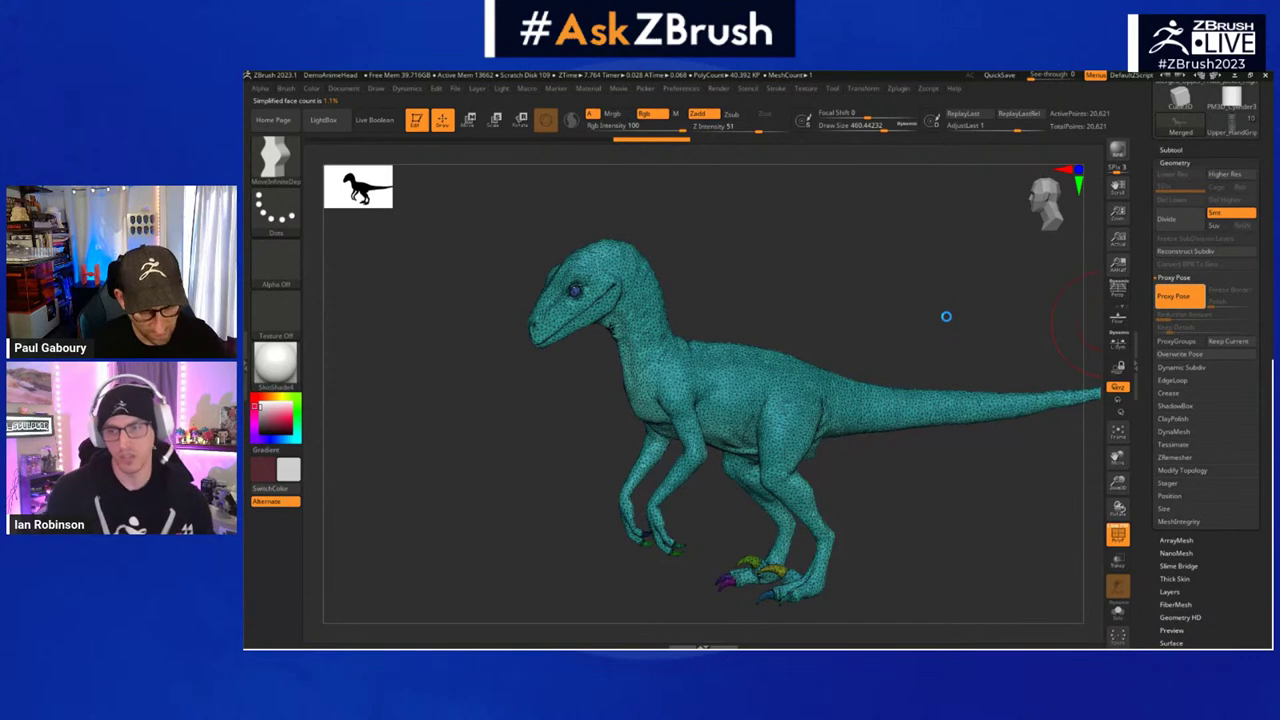
{"action": "key", "text": "shift+p"}
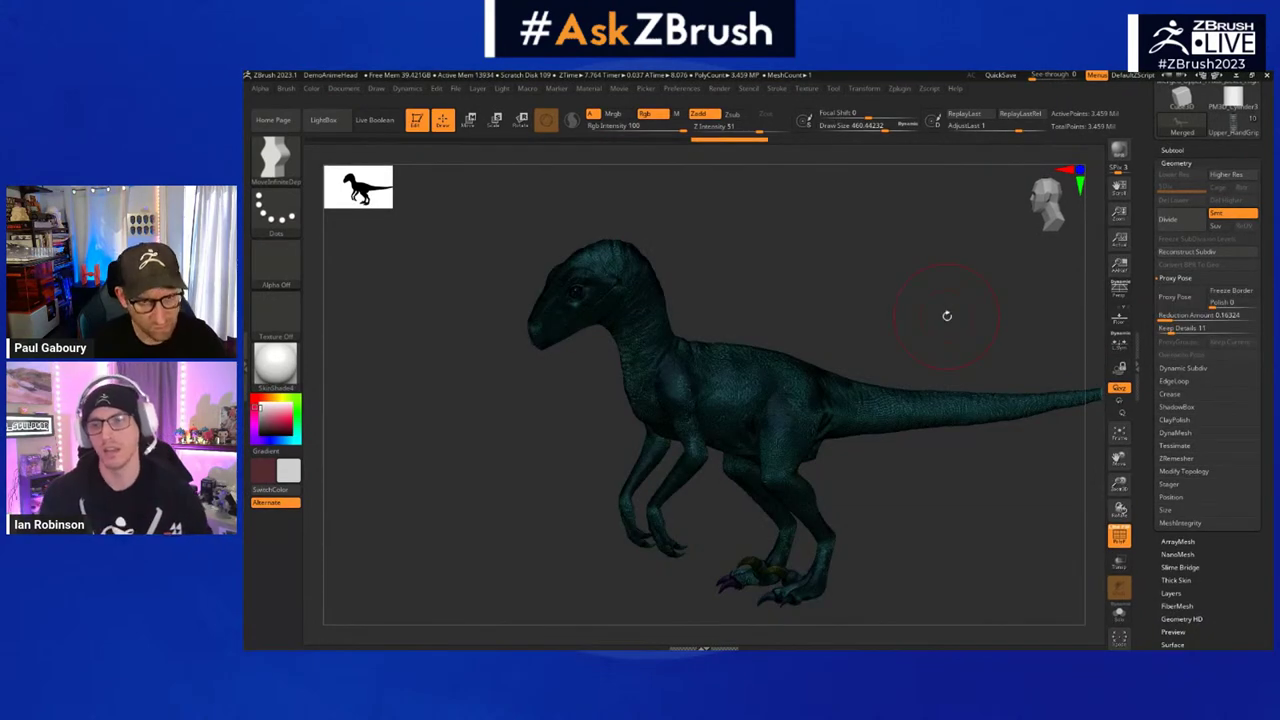
{"action": "key", "text": "shift+f"}
{"action": "right_click_drag", "start_coordinate": [920, 326], "coordinate": [866, 391]}
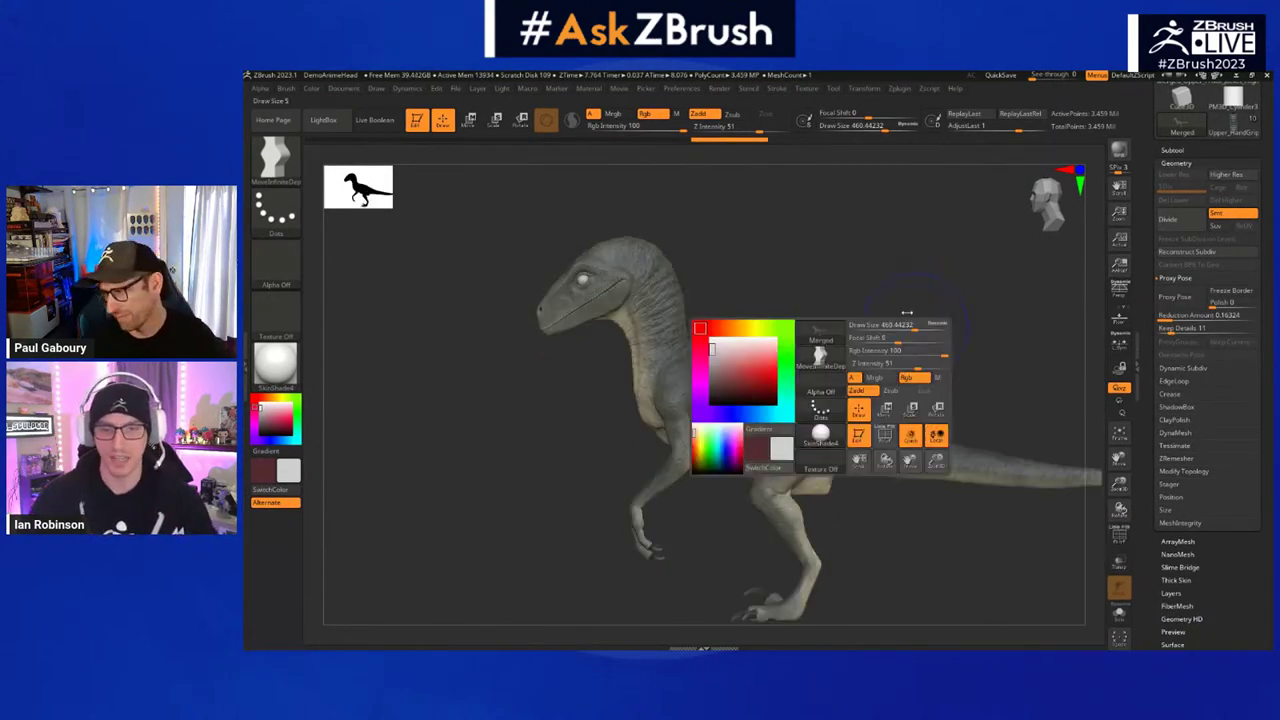
{"action": "right_click_drag", "start_coordinate": [890, 305], "coordinate": [890, 326], "text": "ctrl"}
{"action": "left_click_drag", "start_coordinate": [890, 325], "coordinate": [862, 294]}
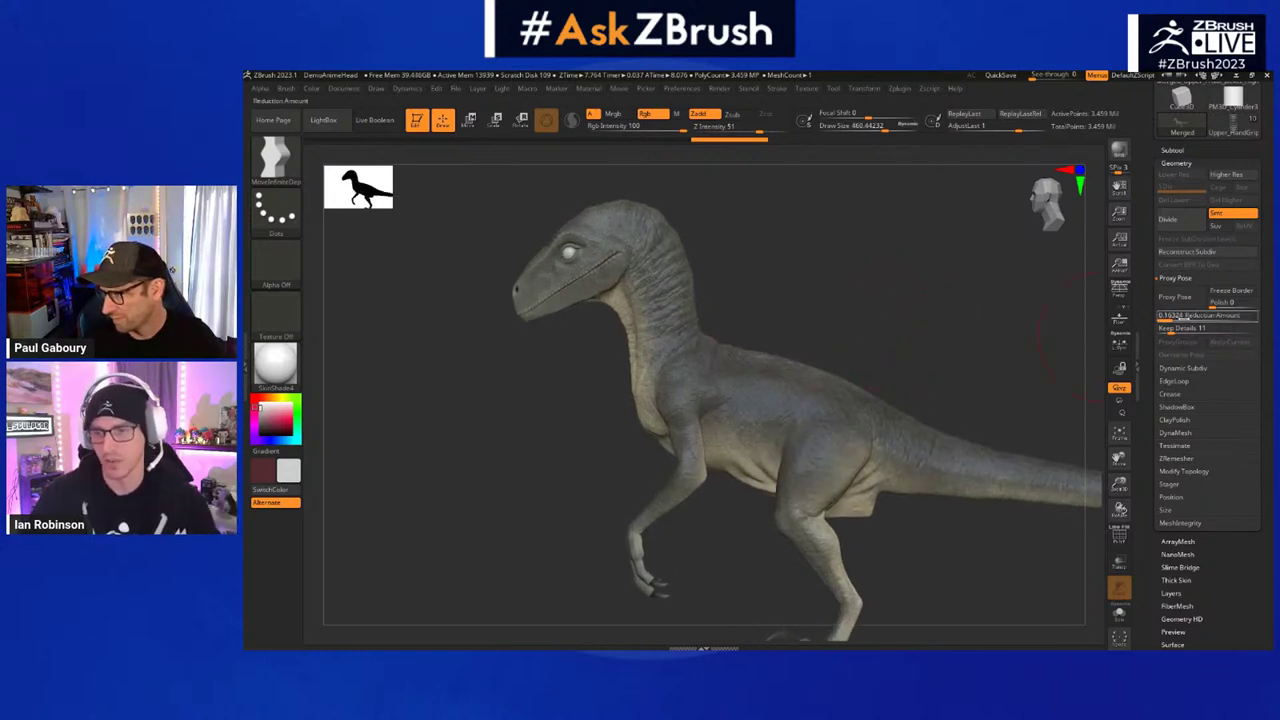
{"action": "left_click_drag", "start_coordinate": [905, 332], "coordinate": [858, 304]}
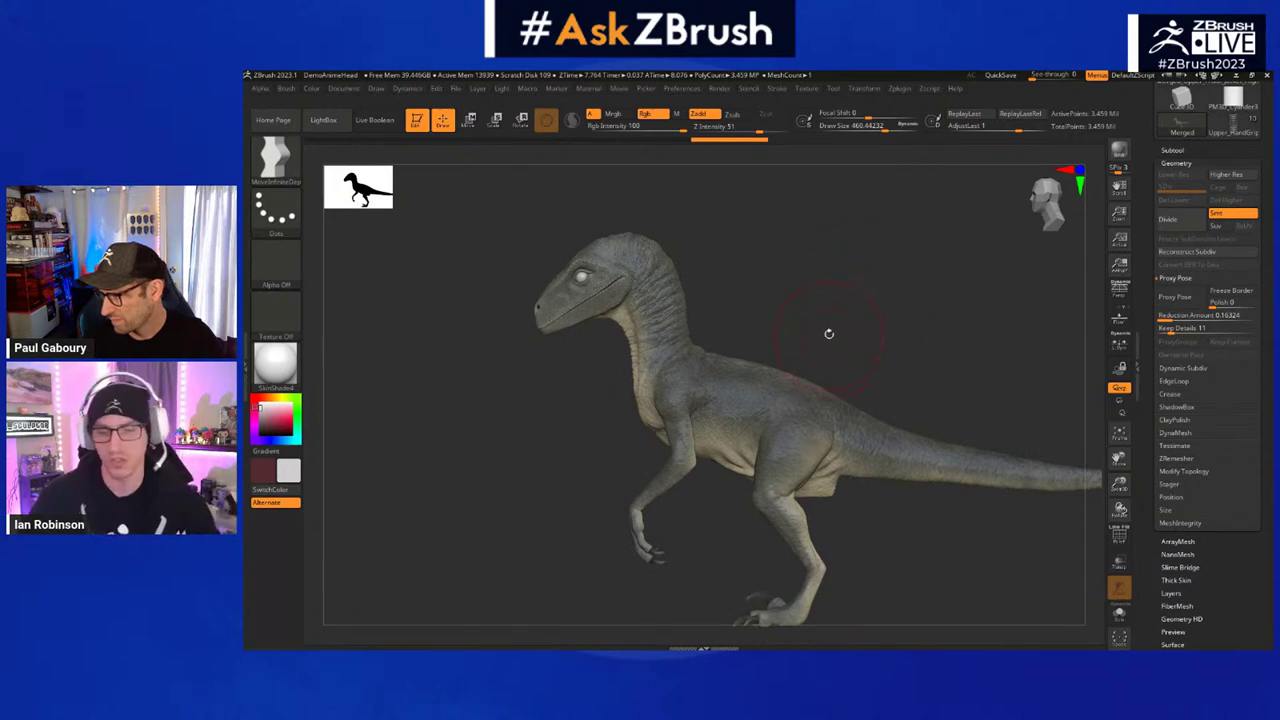
- Reduce the Draw Size to about 280 and switch to the Raptor_Merged tool
{"action": "key", "text": "s"}
{"action": "mouse_move", "coordinate": [828, 333]}
{"action": "left_mouse_down"}
{"action": "mouse_move", "coordinate": [853, 337]}
{"action": "mouse_move", "coordinate": [836, 333]}
{"action": "mouse_move", "coordinate": [871, 320]}
{"action": "mouse_move", "coordinate": [900, 343]}
{"action": "mouse_move", "coordinate": [932, 340]}
{"action": "left_mouse_up"}
{"action": "left_click_drag", "start_coordinate": [1268, 171], "coordinate": [1268, 288]}
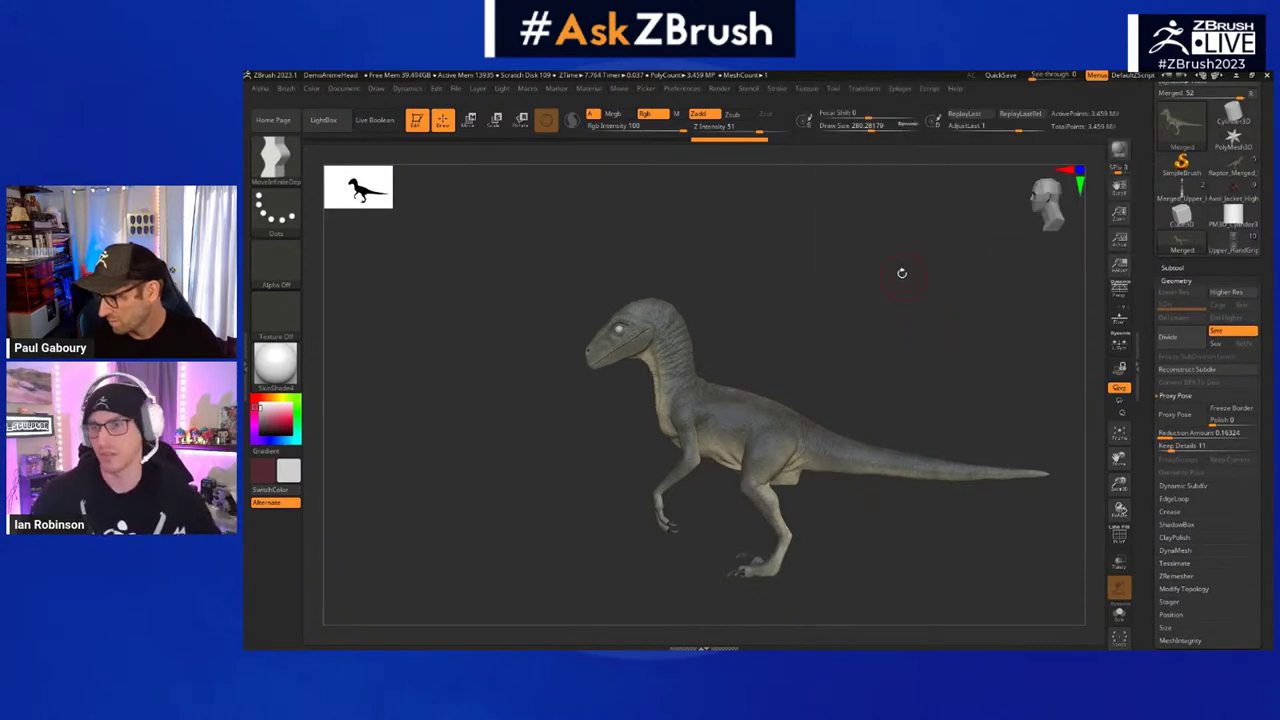
{"action": "left_click_drag", "start_coordinate": [935, 303], "coordinate": [790, 300]}
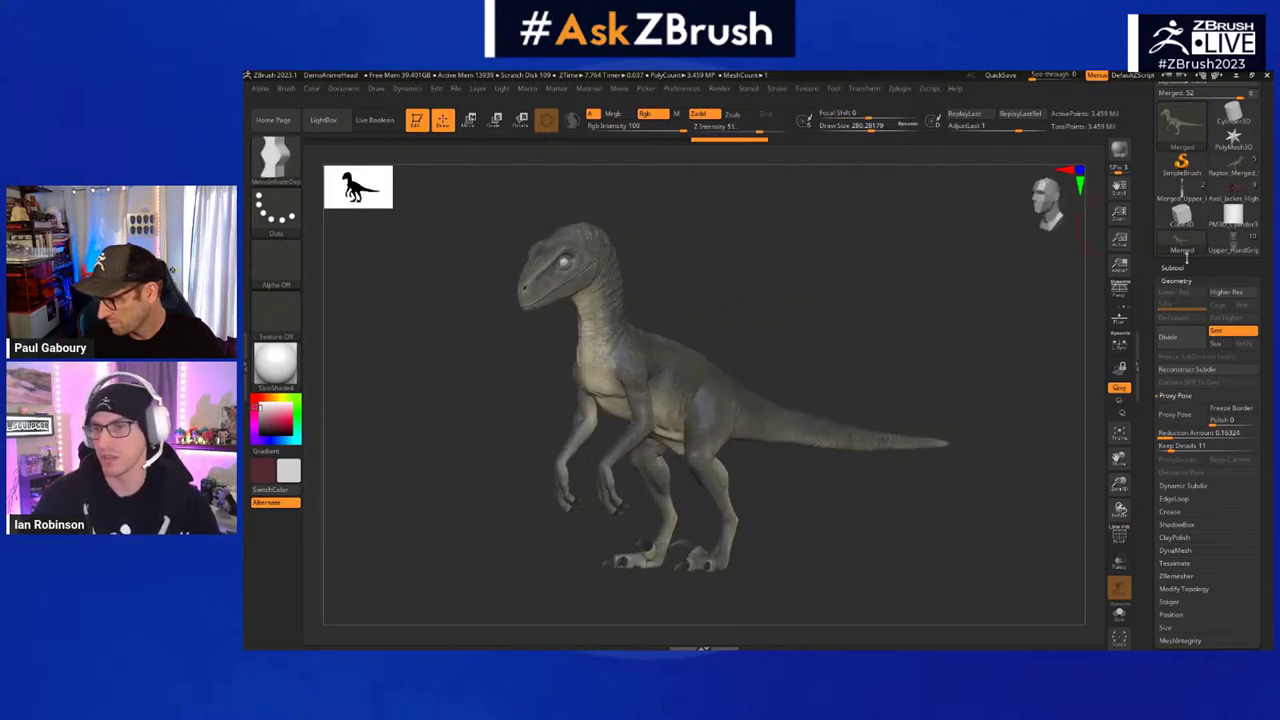
{"action": "left_click", "coordinate": [1173, 268]}
{"action": "left_click_drag", "start_coordinate": [1268, 152], "coordinate": [1268, 293]}
{"action": "left_click", "coordinate": [1231, 195]}
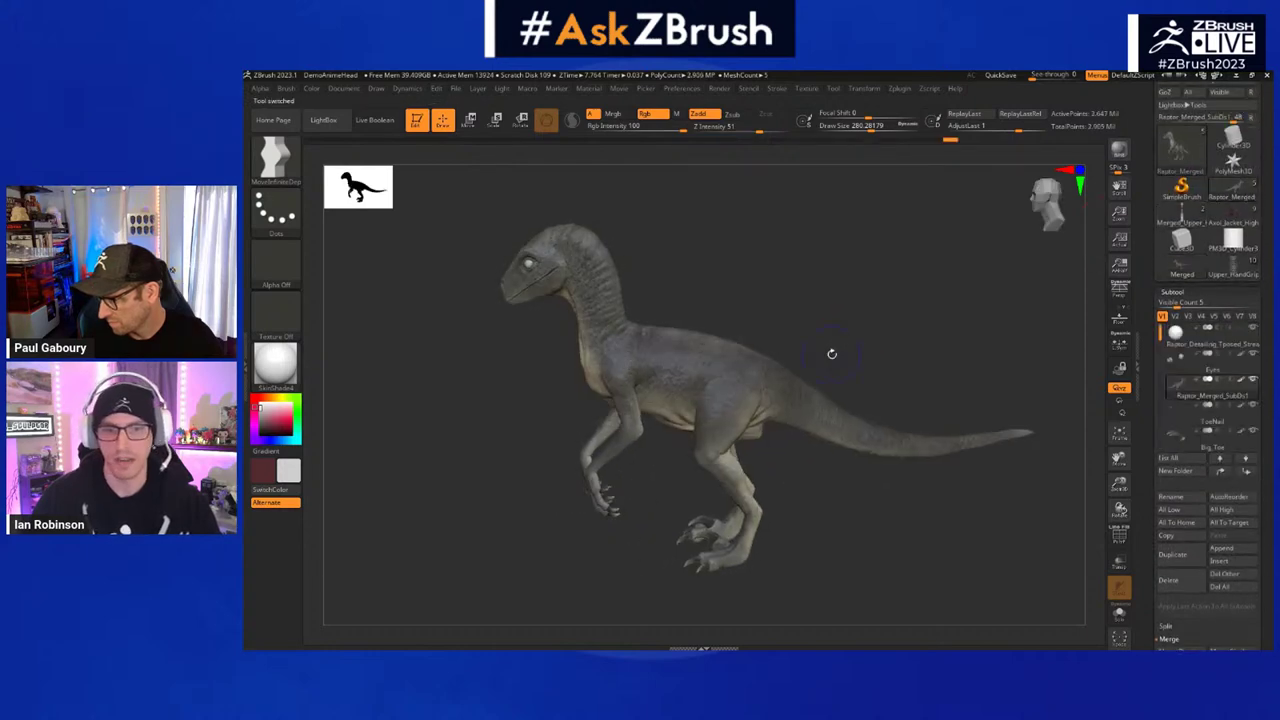
- Step back through the raptor body's undo history to its original straight-tailed, full-resolution state
{"action": "key", "text": "ctrl+z"}
{"action": "key", "text": "ctrl+z"}
{"action": "key", "text": "ctrl+z"}
{"action": "key", "text": "ctrl+z"}
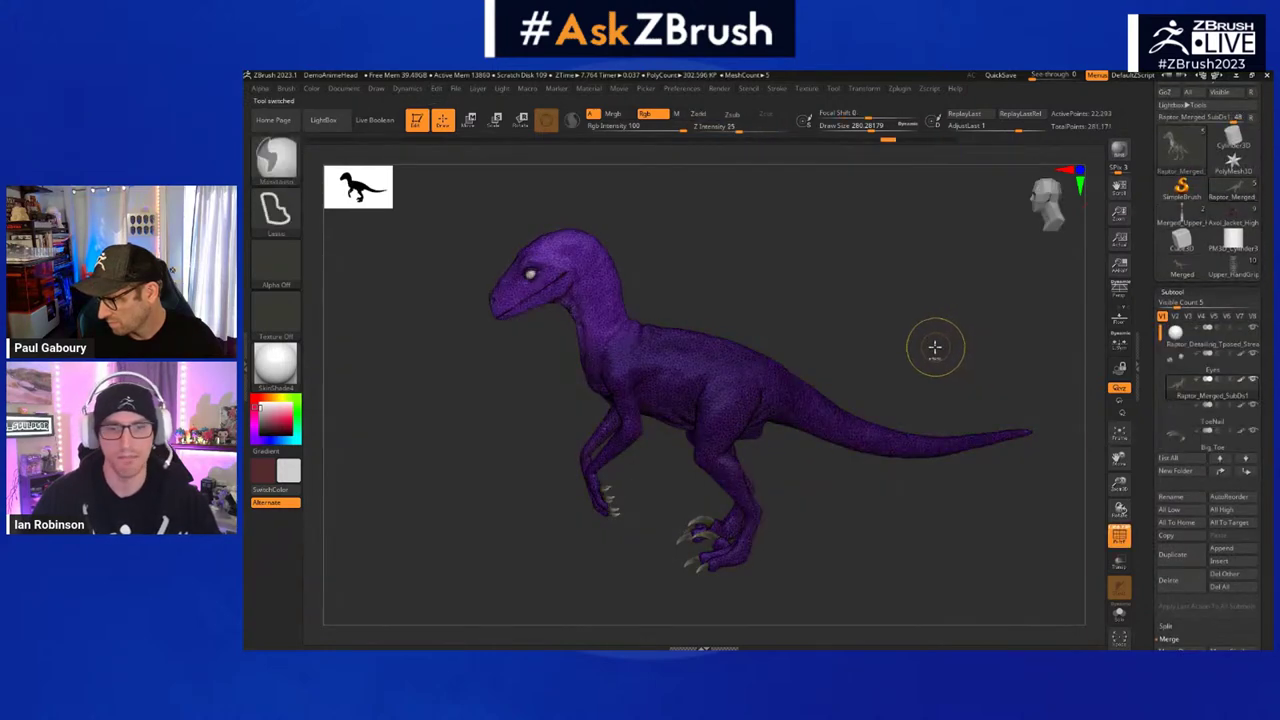
{"action": "key", "text": "ctrl+z"}
{"action": "key", "text": "ctrl+z"}
{"action": "key", "text": "ctrl+z"}
{"action": "key", "text": "ctrl+z"}
{"action": "key", "text": "ctrl+z"}
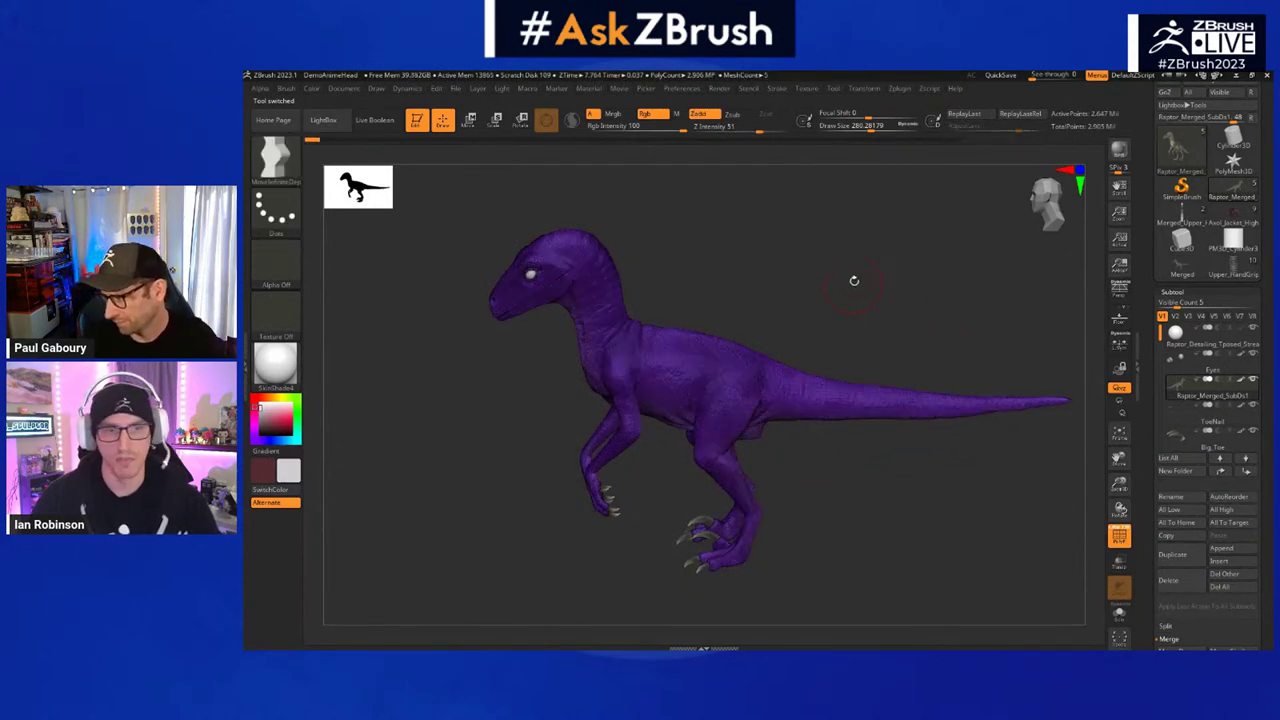
- Open the body's Proxy Pose settings and inspect the full-resolution raptor with and without polyframe
{"action": "left_click", "coordinate": [1172, 291]}
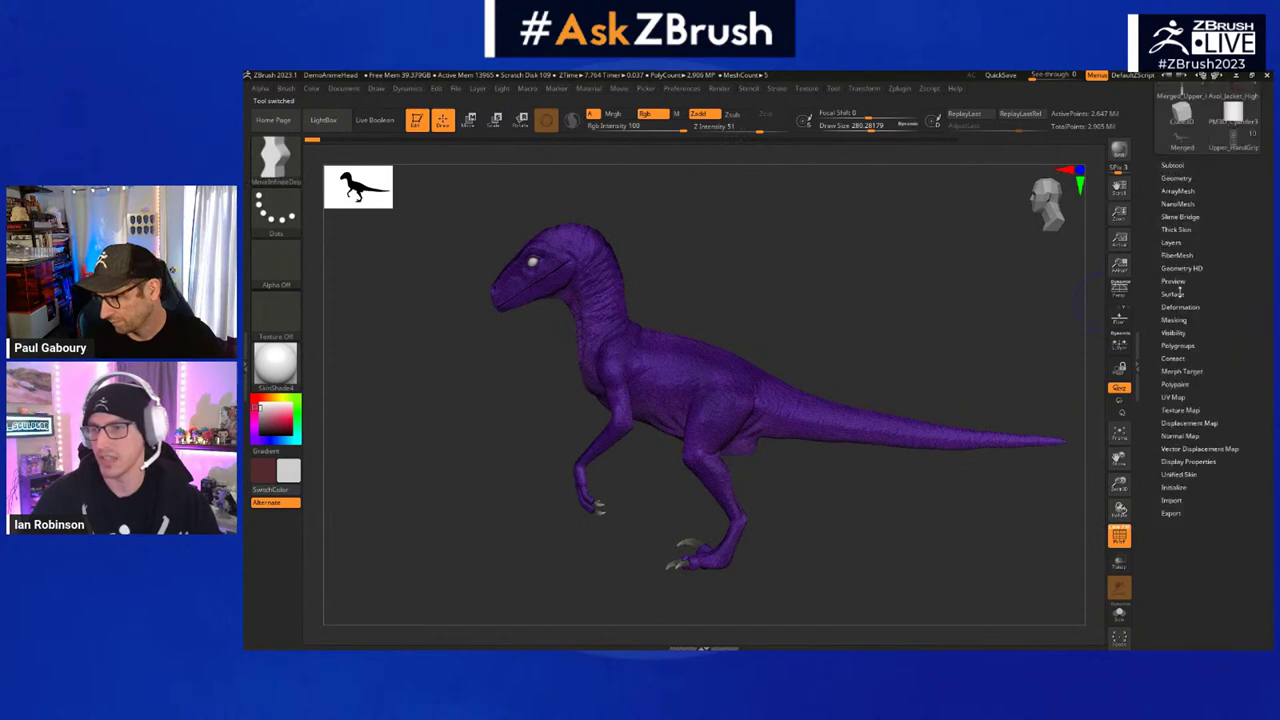
{"action": "left_click", "coordinate": [1180, 178]}
{"action": "left_click", "coordinate": [1185, 216]}
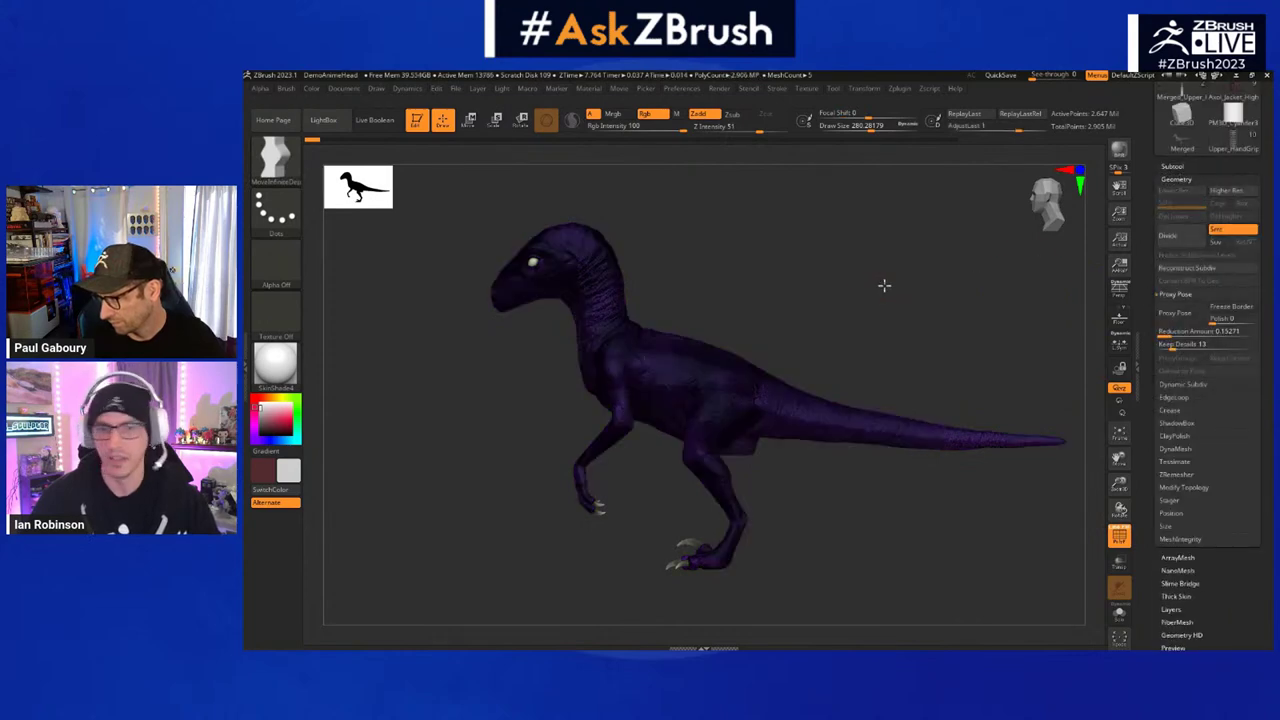
{"action": "key", "text": "shift+f"}
{"action": "mouse_move", "coordinate": [883, 286]}
{"action": "right_mouse_down", "text": "ctrl"}
{"action": "mouse_move", "coordinate": [834, 320]}
{"action": "mouse_move", "coordinate": [588, 275]}
{"action": "mouse_move", "coordinate": [606, 275]}
{"action": "mouse_move", "coordinate": [592, 265]}
{"action": "right_mouse_up", "text": "ctrl"}
{"action": "key", "text": "shift+f"}
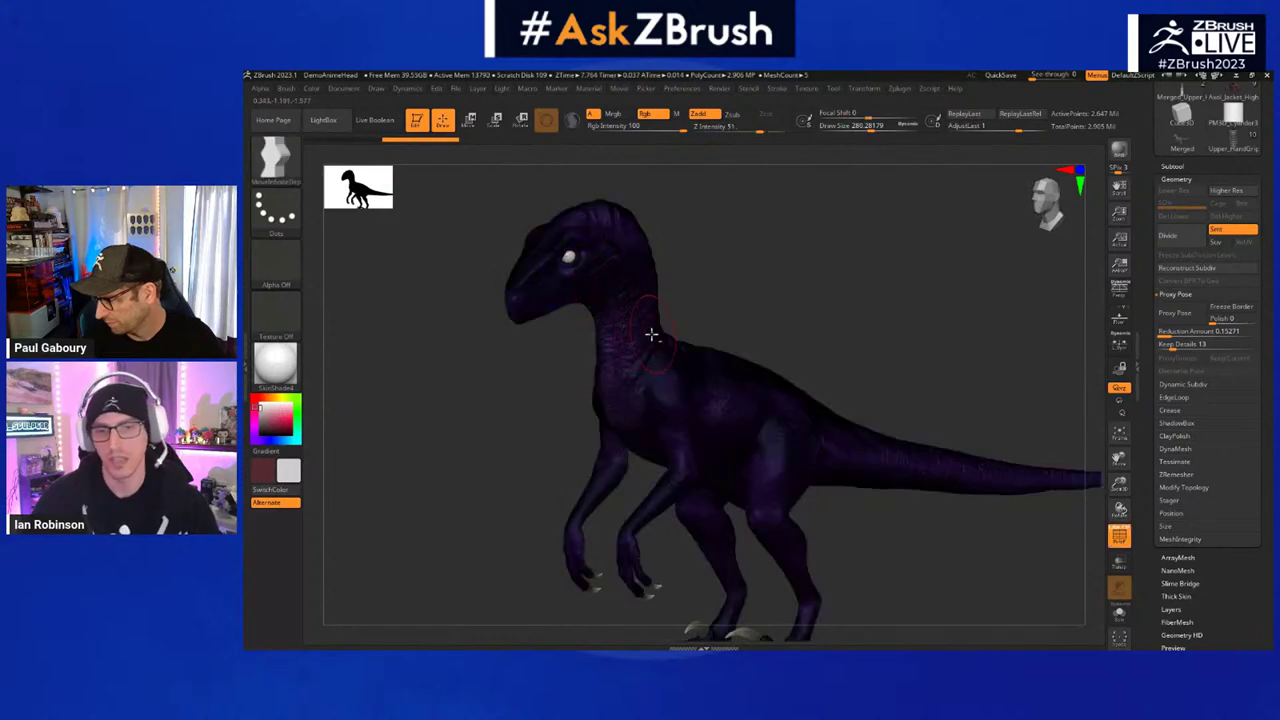
{"action": "key", "text": "shift+f"}
{"action": "left_click_drag", "start_coordinate": [771, 329], "coordinate": [872, 305]}
{"action": "mouse_move", "coordinate": [872, 305]}
{"action": "right_mouse_down", "text": "shift"}
{"action": "mouse_move", "coordinate": [837, 294]}
{"action": "mouse_move", "coordinate": [874, 309]}
{"action": "right_mouse_up", "text": "shift"}
{"action": "right_click", "coordinate": [838, 295], "text": "shift"}
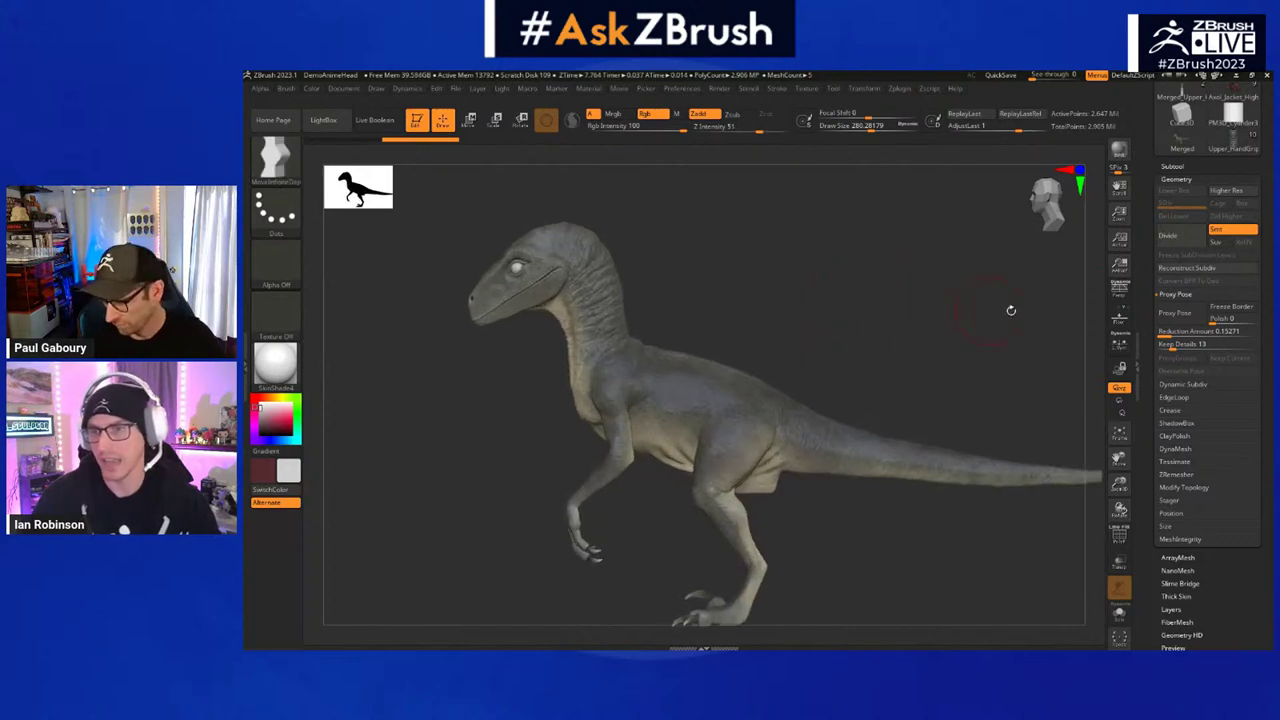
- Simplify the raptor's body with Proxy Pose and show its polyframe
{"action": "left_click", "coordinate": [1185, 313]}
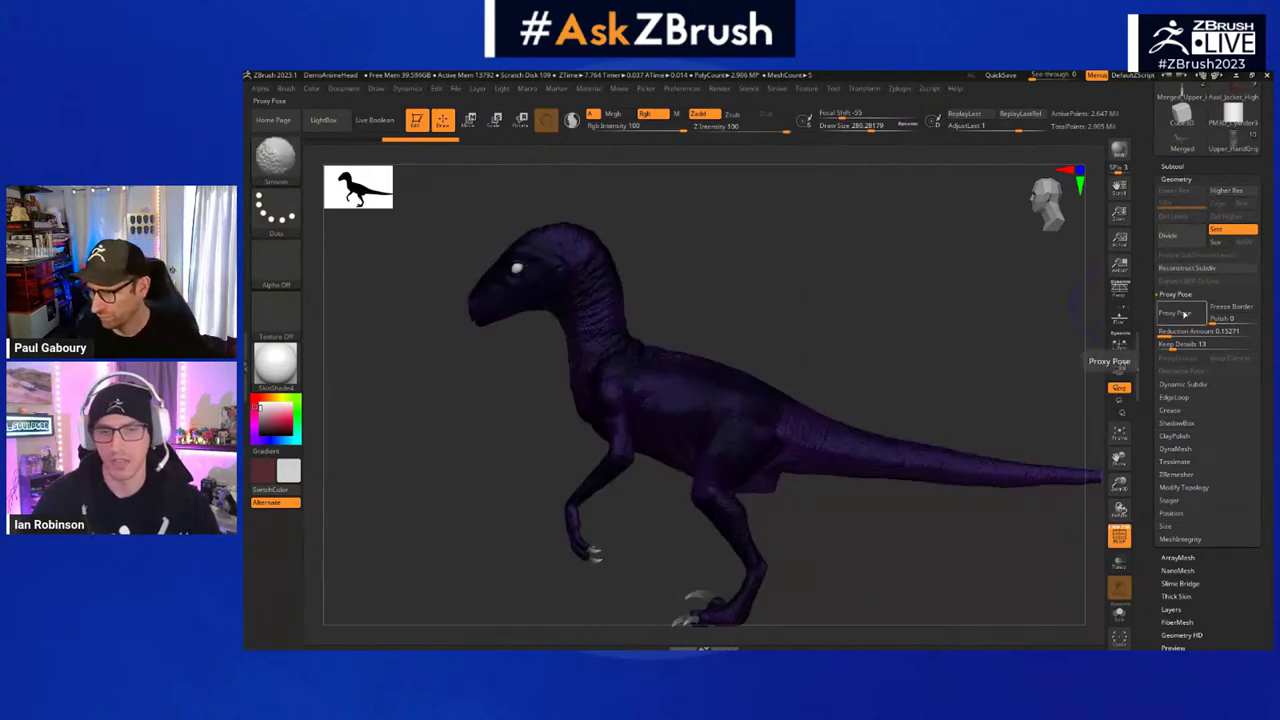
{"action": "left_click_drag", "start_coordinate": [857, 371], "coordinate": [760, 347]}
{"action": "key", "text": "shift+f"}
- Enable the Layer option in Transpose Master and create a TPoseMesh from the raptor's subtools
{"action": "left_click", "coordinate": [899, 89]}
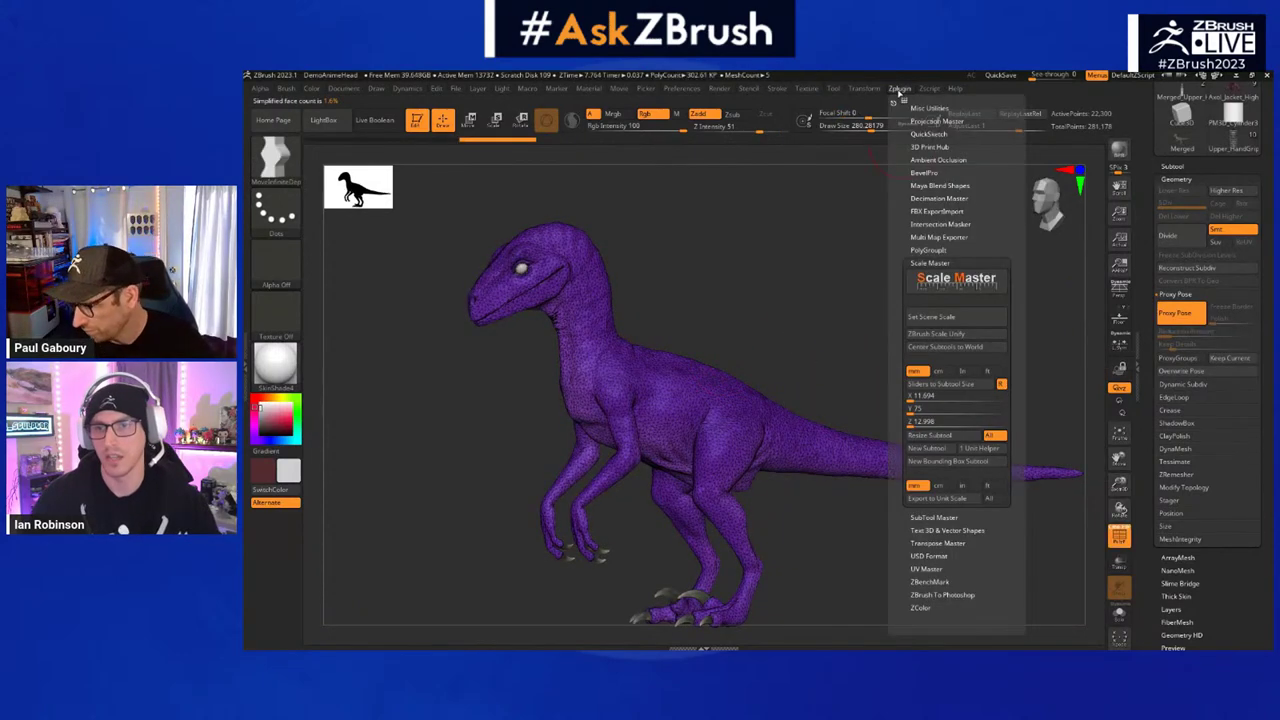
{"action": "left_click", "coordinate": [932, 263]}
{"action": "left_click", "coordinate": [932, 300]}
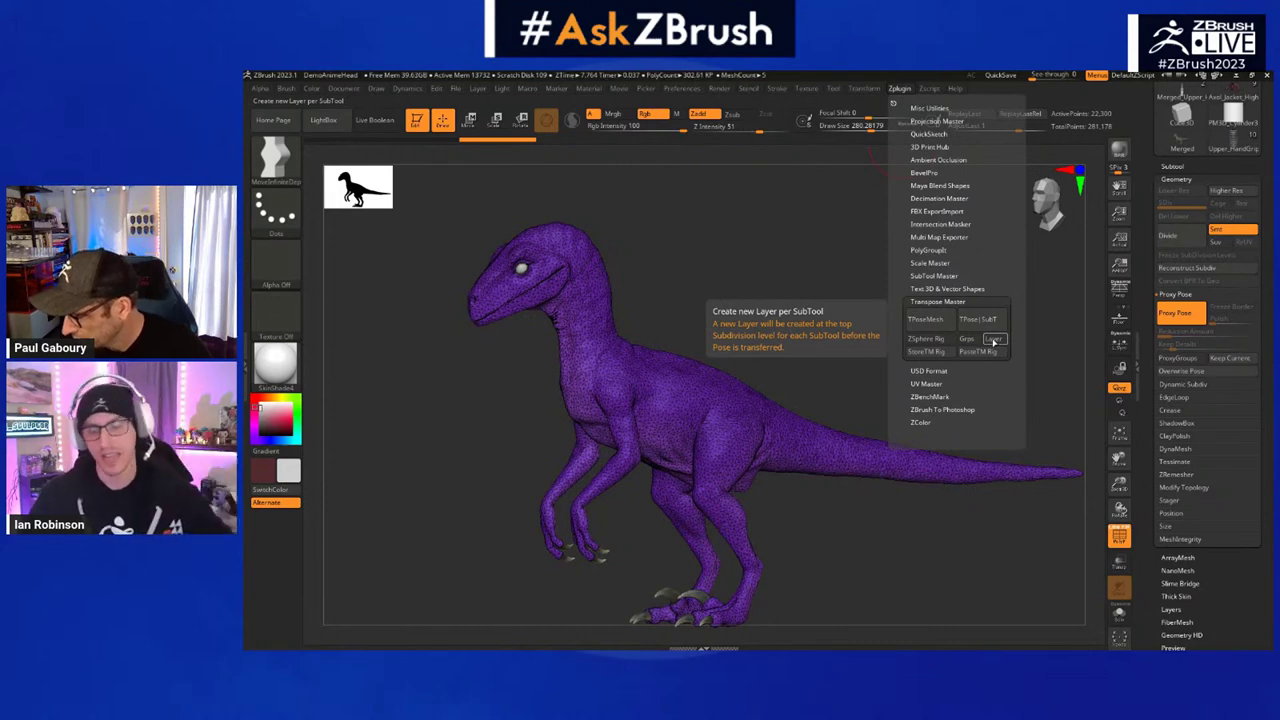
{"action": "left_click", "coordinate": [993, 341]}
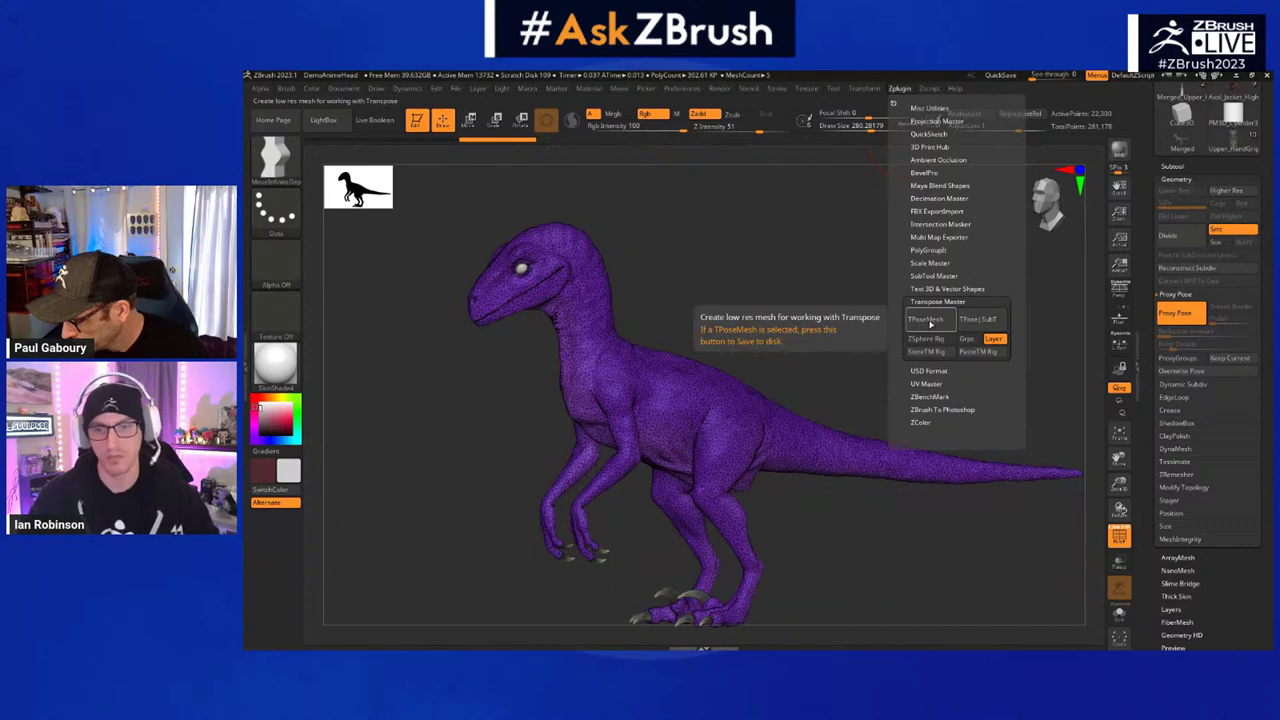
{"action": "left_click", "coordinate": [929, 321]}
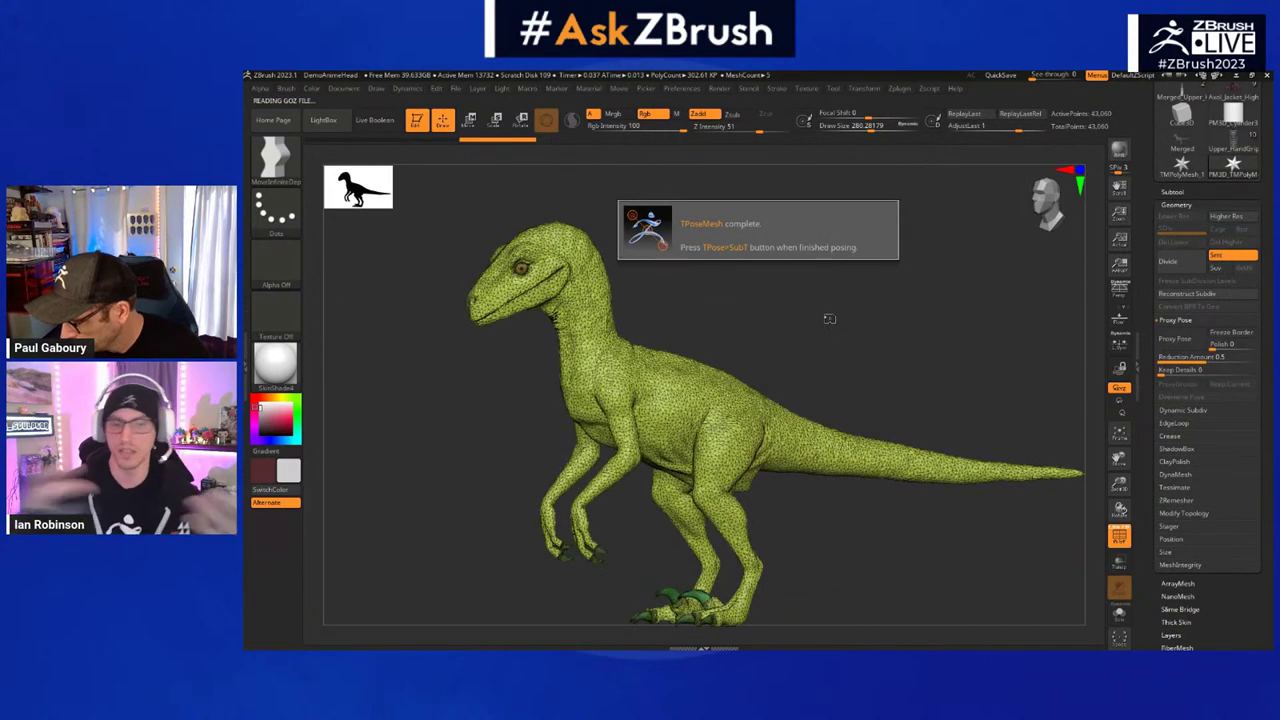
- Mask everything except the raptor's tail and swing the tail sideways from the body
{"action": "mouse_move", "coordinate": [829, 340]}
{"action": "left_mouse_down"}
{"action": "mouse_move", "coordinate": [834, 374]}
{"action": "mouse_move", "coordinate": [780, 357]}
{"action": "left_mouse_up"}
{"action": "mouse_move", "coordinate": [668, 330]}
{"action": "left_mouse_down", "text": "ctrl"}
{"action": "mouse_move", "coordinate": [794, 326]}
{"action": "mouse_move", "coordinate": [871, 509]}
{"action": "mouse_move", "coordinate": [668, 480]}
{"action": "left_mouse_up", "text": "ctrl"}
{"action": "key", "text": "ctrl+i"}
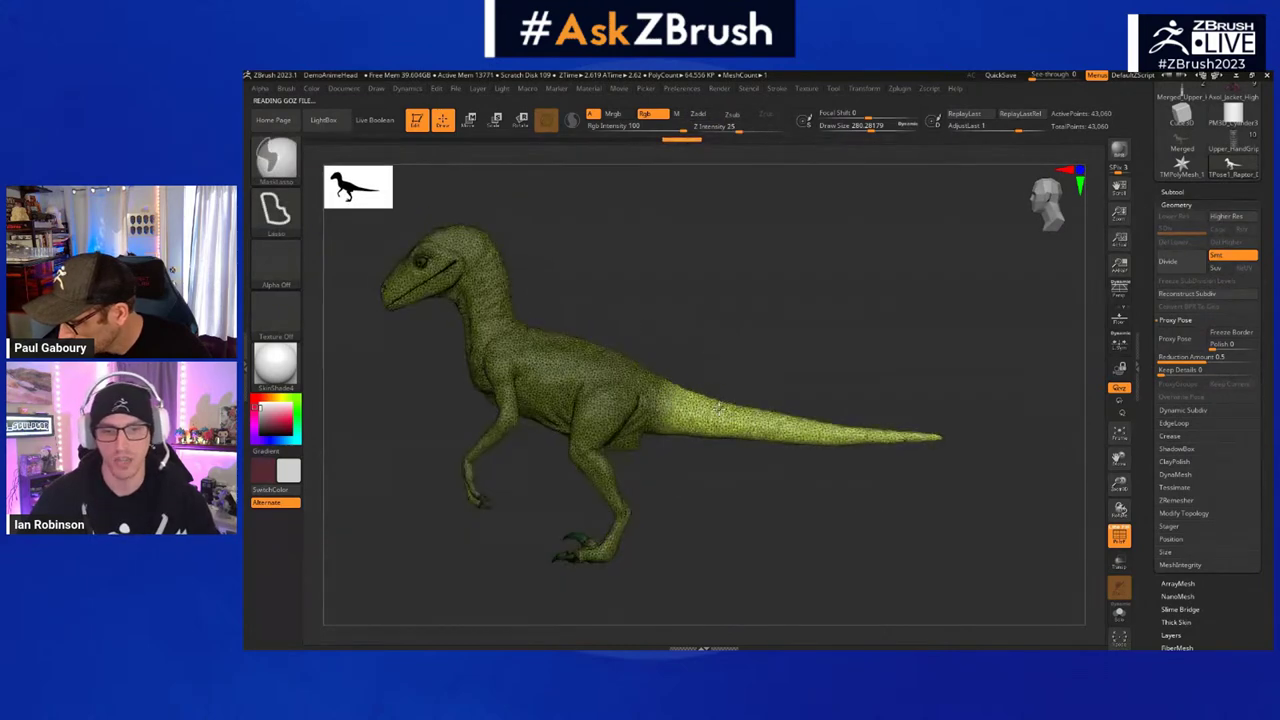
{"action": "key", "text": "w"}
{"action": "mouse_move", "coordinate": [749, 331]}
{"action": "left_mouse_down", "text": "alt"}
{"action": "mouse_move", "coordinate": [667, 398]}
{"action": "mouse_move", "coordinate": [742, 446]}
{"action": "mouse_move", "coordinate": [757, 312]}
{"action": "mouse_move", "coordinate": [846, 343]}
{"action": "mouse_move", "coordinate": [837, 428]}
{"action": "mouse_move", "coordinate": [739, 430]}
{"action": "mouse_move", "coordinate": [737, 443]}
{"action": "mouse_move", "coordinate": [770, 440]}
{"action": "left_mouse_up", "text": "alt"}
{"action": "key", "text": "q"}
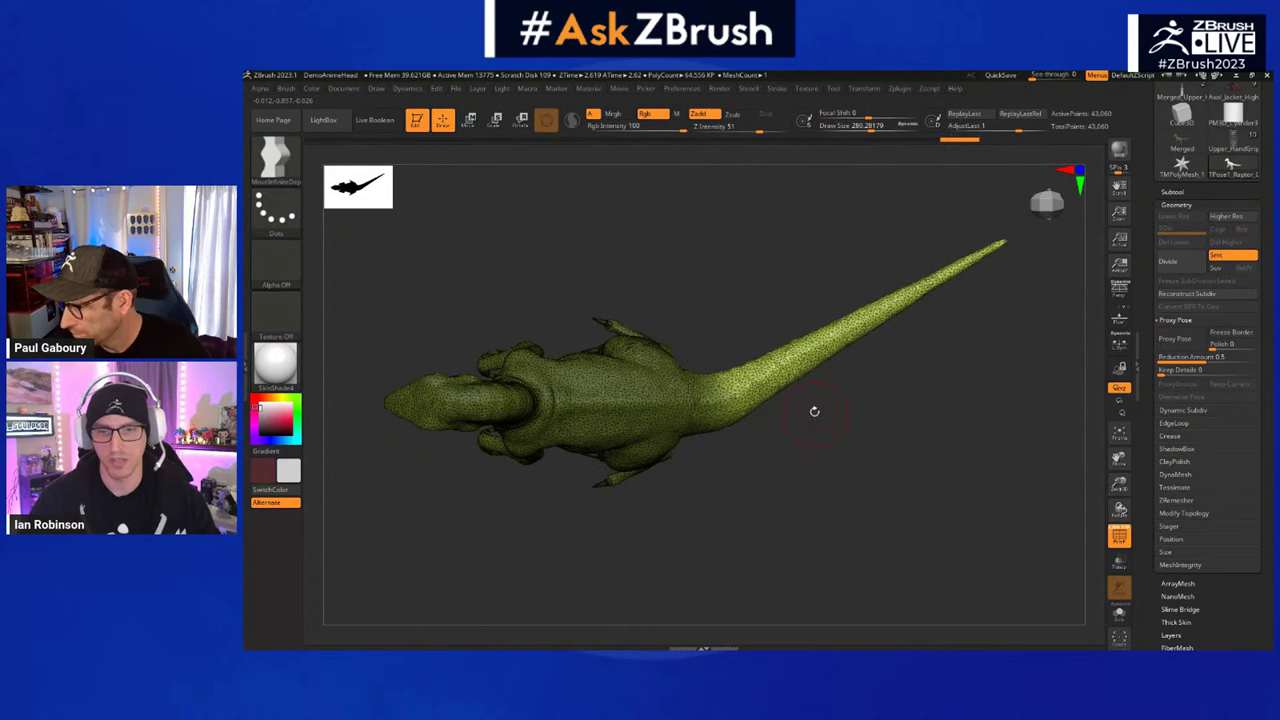
- Lay a Transpose line along the tail from its base to its tip and bend the tail
{"action": "key", "text": "w"}
{"action": "key", "text": "y"}
{"action": "mouse_move", "coordinate": [719, 403]}
{"action": "left_mouse_down"}
{"action": "mouse_move", "coordinate": [892, 333]}
{"action": "mouse_move", "coordinate": [1002, 244]}
{"action": "left_mouse_up"}
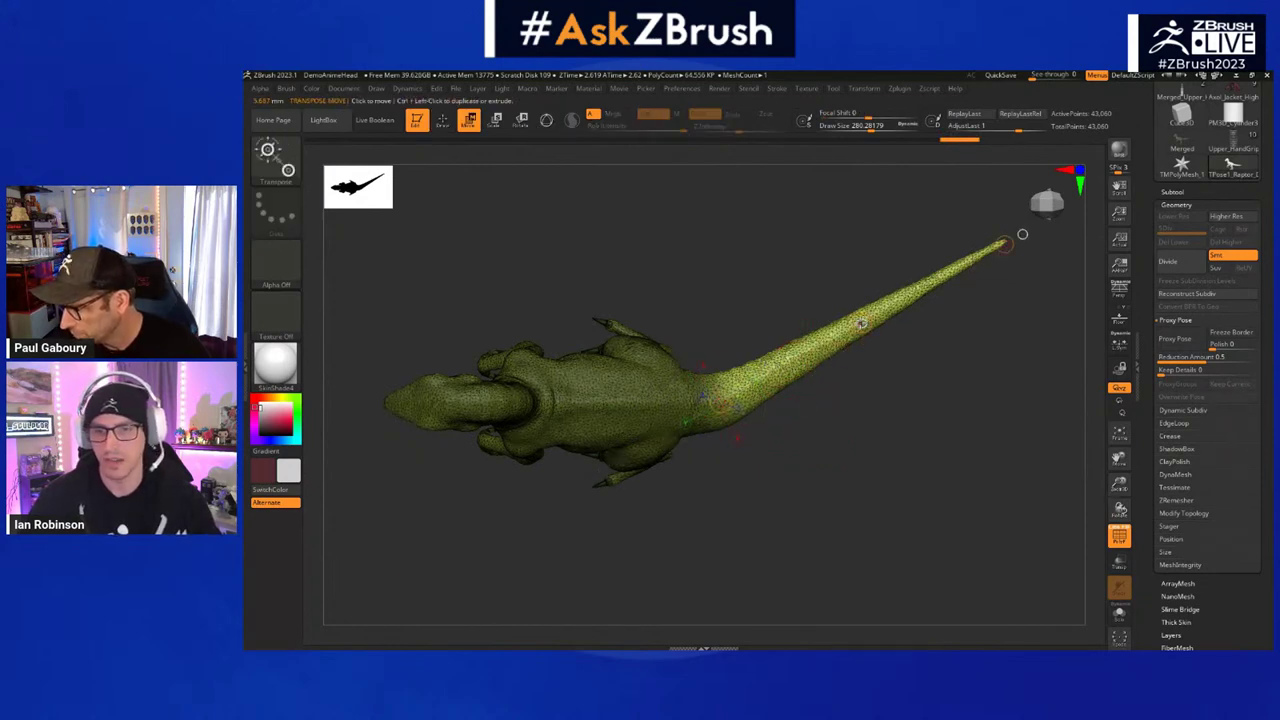
{"action": "left_click_drag", "start_coordinate": [862, 322], "coordinate": [885, 360]}
{"action": "key", "text": "q"}
- Rotate the tail downward with the Gizmo from the side, using a Focal Shift of -21
{"action": "mouse_move", "coordinate": [889, 445]}
{"action": "left_mouse_down", "text": "shift"}
{"action": "mouse_move", "coordinate": [889, 349]}
{"action": "mouse_move", "coordinate": [951, 320]}
{"action": "left_mouse_up", "text": "shift"}
{"action": "key", "text": "w"}
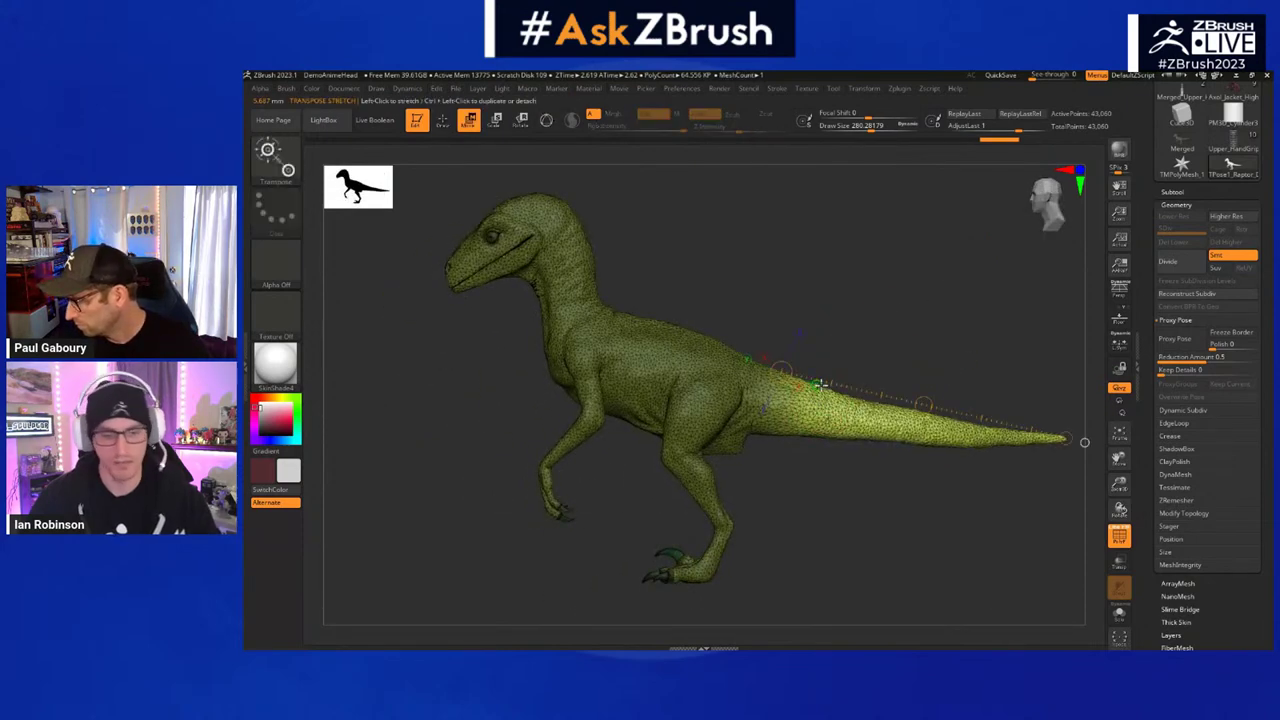
{"action": "key", "text": "y"}
{"action": "left_click_drag", "start_coordinate": [822, 329], "coordinate": [821, 403]}
{"action": "left_click_drag", "start_coordinate": [817, 355], "coordinate": [819, 365]}
{"action": "key", "text": "space"}
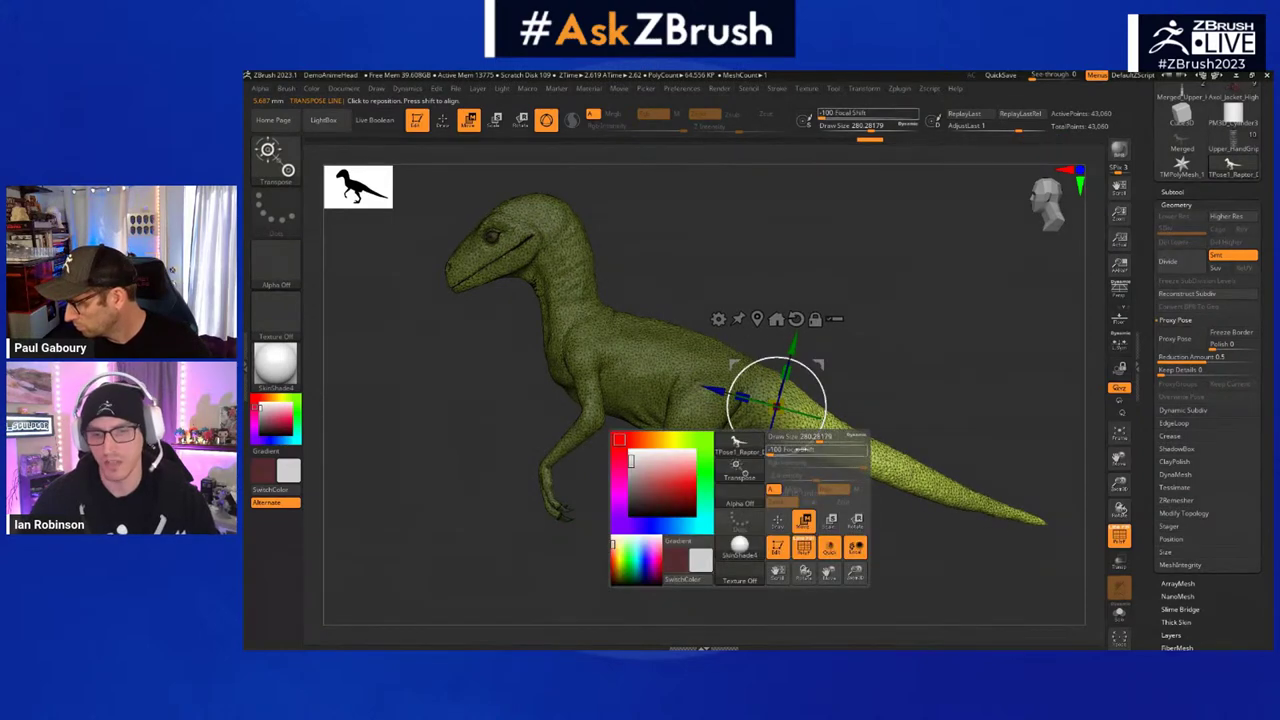
{"action": "left_click", "coordinate": [805, 450]}
{"action": "mouse_move", "coordinate": [816, 436]}
{"action": "left_mouse_down"}
{"action": "mouse_move", "coordinate": [822, 422]}
{"action": "mouse_move", "coordinate": [803, 472]}
{"action": "mouse_move", "coordinate": [822, 380]}
{"action": "mouse_move", "coordinate": [821, 442]}
{"action": "mouse_move", "coordinate": [831, 431]}
{"action": "left_mouse_up"}
{"action": "key", "text": "q"}
- Mask everything except the raptor's head and neck and centre the Gizmo on the unmasked area
{"action": "right_click_drag", "start_coordinate": [631, 441], "coordinate": [651, 466], "text": "alt"}
{"action": "mouse_move", "coordinate": [543, 371]}
{"action": "left_mouse_down", "text": "ctrl"}
{"action": "mouse_move", "coordinate": [427, 318]}
{"action": "mouse_move", "coordinate": [645, 266]}
{"action": "mouse_move", "coordinate": [655, 300]}
{"action": "mouse_move", "coordinate": [628, 340]}
{"action": "left_mouse_up", "text": "ctrl"}
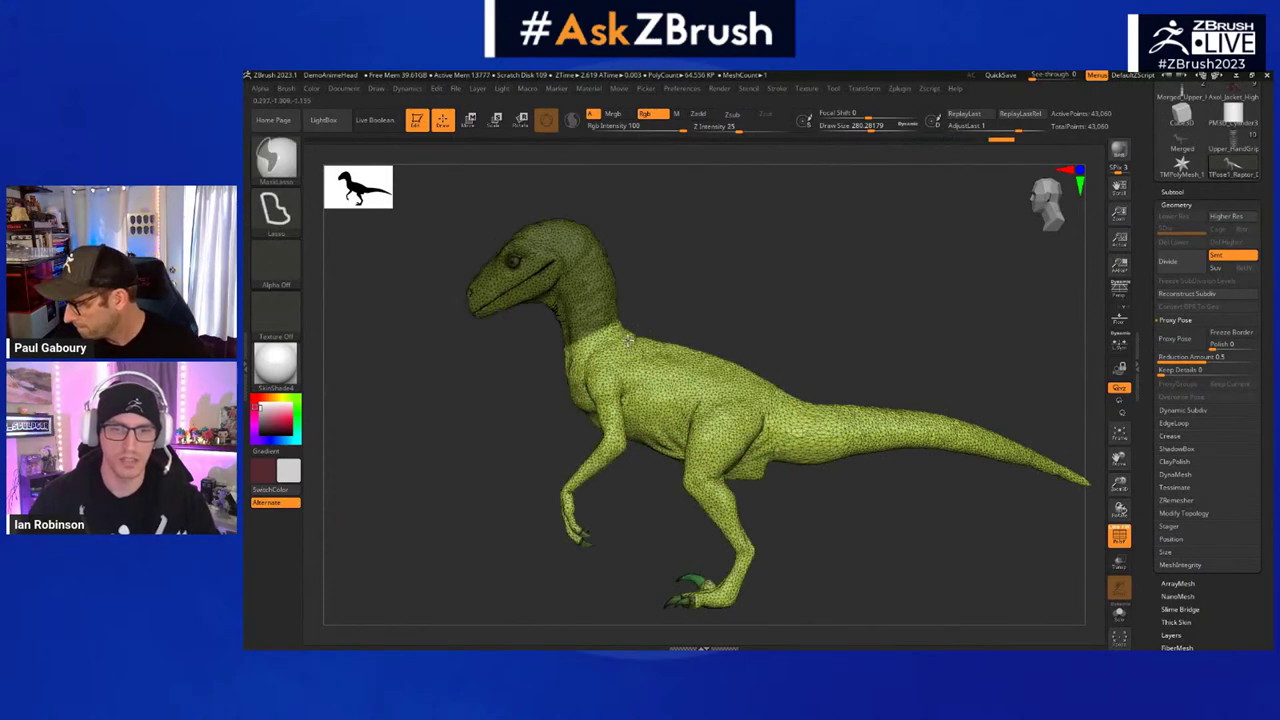
{"action": "key", "text": "ctrl+i"}
{"action": "key", "text": "w"}
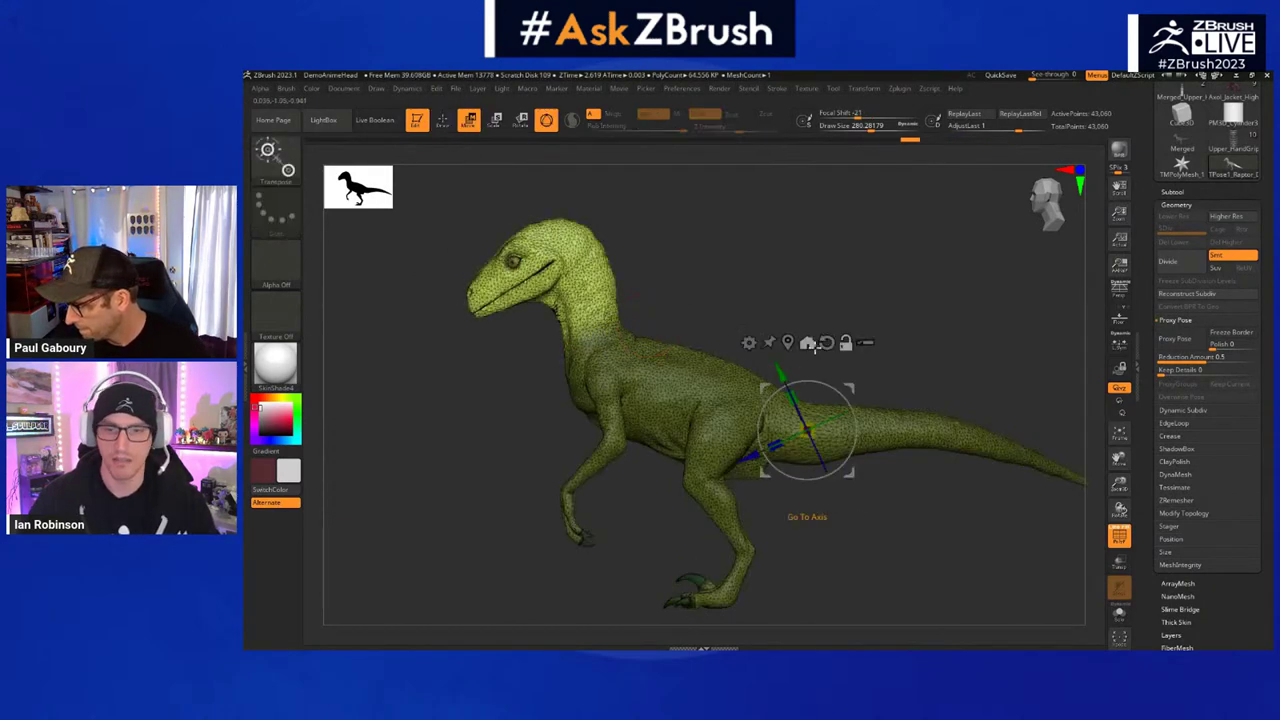
{"action": "left_click", "coordinate": [809, 344]}
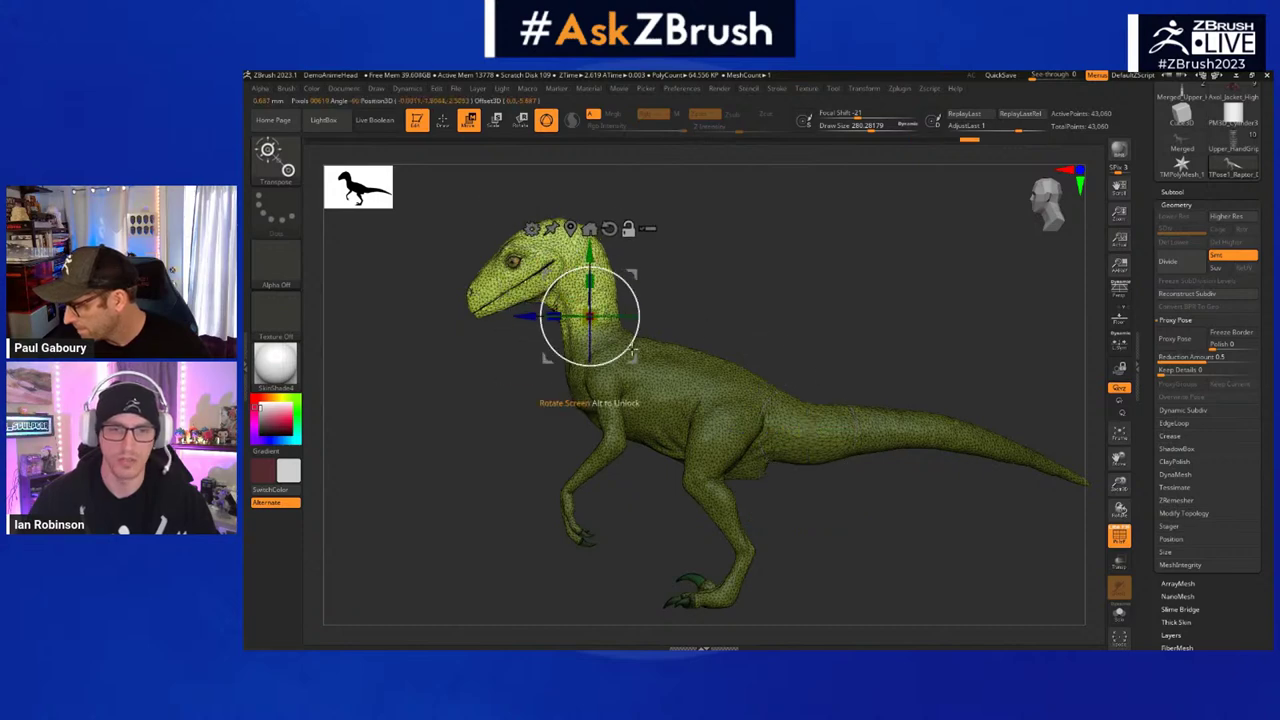
- Shift the raptor's head slightly back and tilt it downward with the Gizmo
{"action": "left_click_drag", "start_coordinate": [514, 314], "coordinate": [525, 317]}
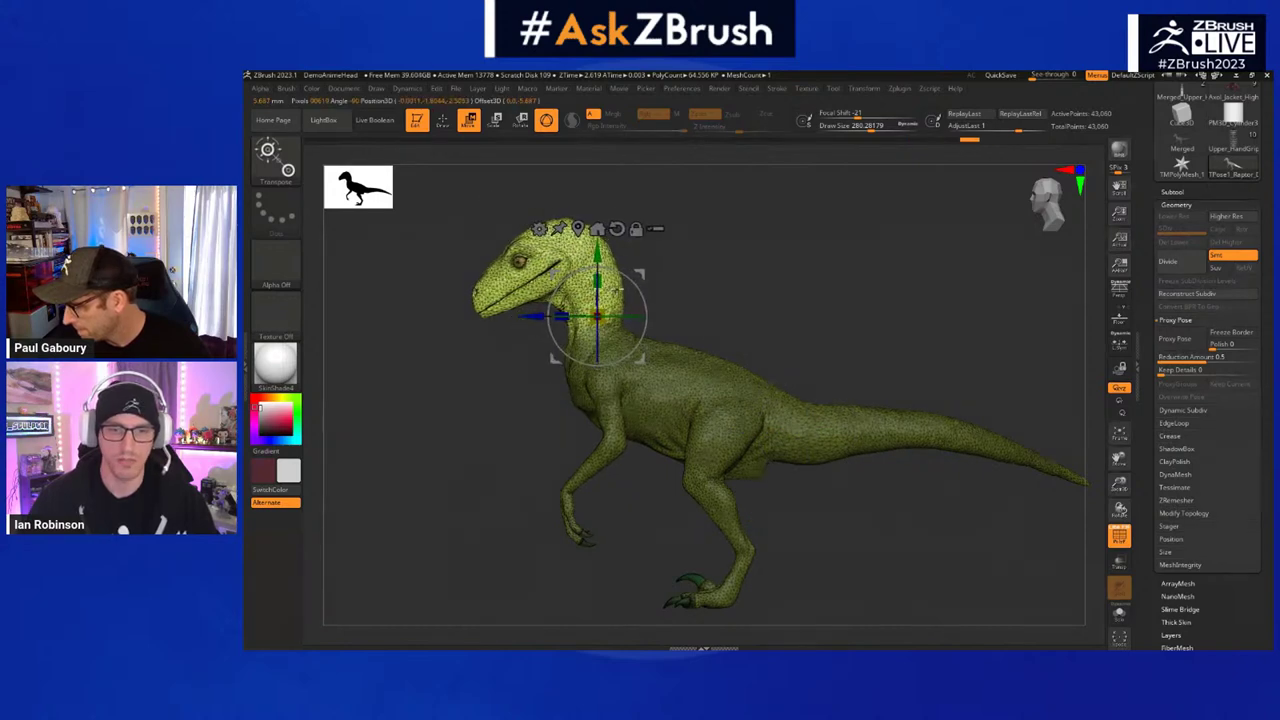
{"action": "left_click_drag", "start_coordinate": [632, 282], "coordinate": [628, 275]}
{"action": "key", "text": "q"}
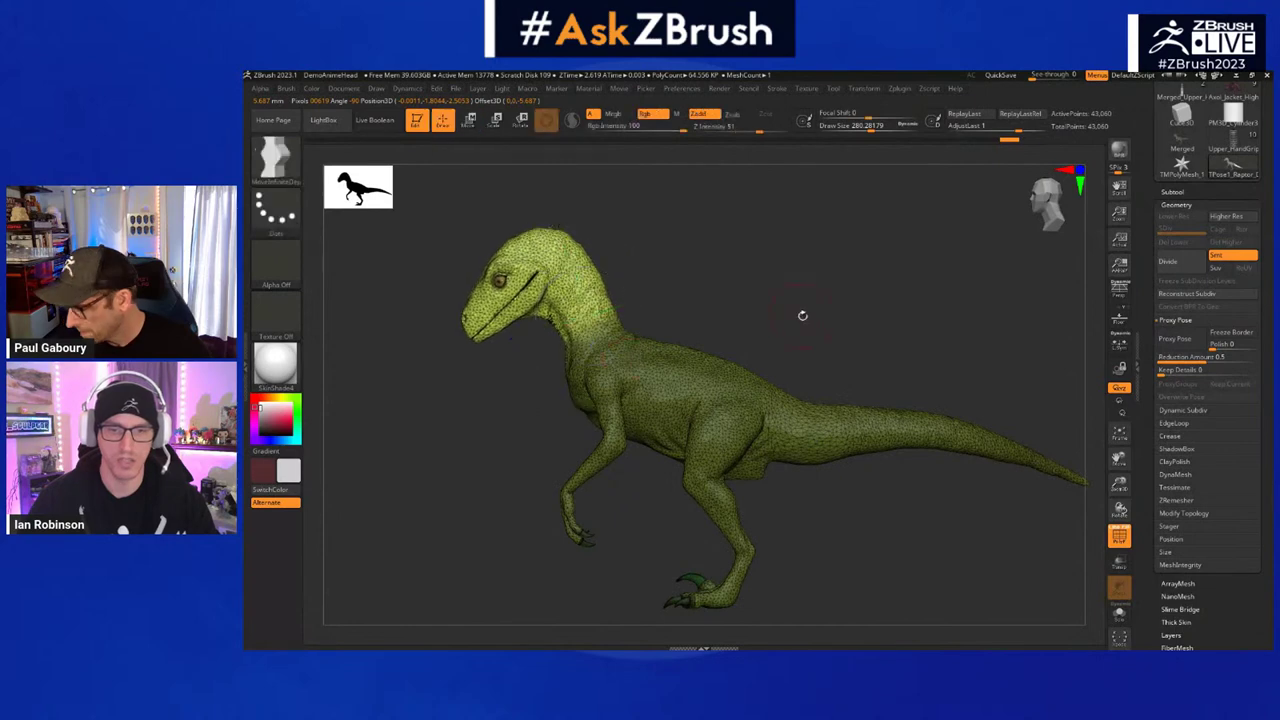
- Turn the raptor's head to one side, clear the mask, and check the pose from the front
{"action": "mouse_move", "coordinate": [802, 315]}
{"action": "left_mouse_down"}
{"action": "mouse_move", "coordinate": [714, 286]}
{"action": "mouse_move", "coordinate": [746, 320]}
{"action": "mouse_move", "coordinate": [694, 363]}
{"action": "mouse_move", "coordinate": [787, 347]}
{"action": "mouse_move", "coordinate": [868, 310]}
{"action": "mouse_move", "coordinate": [889, 317]}
{"action": "left_mouse_up"}
{"action": "key", "text": "w"}
{"action": "key", "text": "q"}
{"action": "left_click_drag", "start_coordinate": [977, 310], "coordinate": [889, 329]}
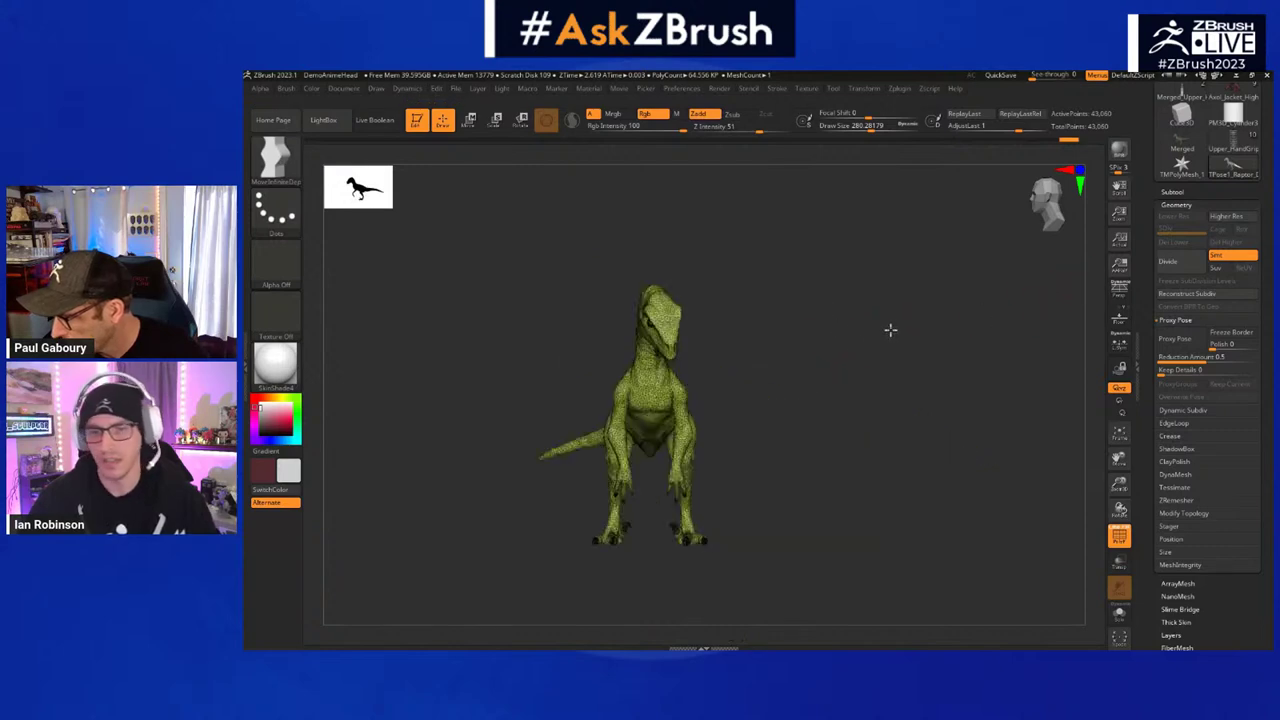
{"action": "key", "text": "w"}
{"action": "key", "text": "space"}
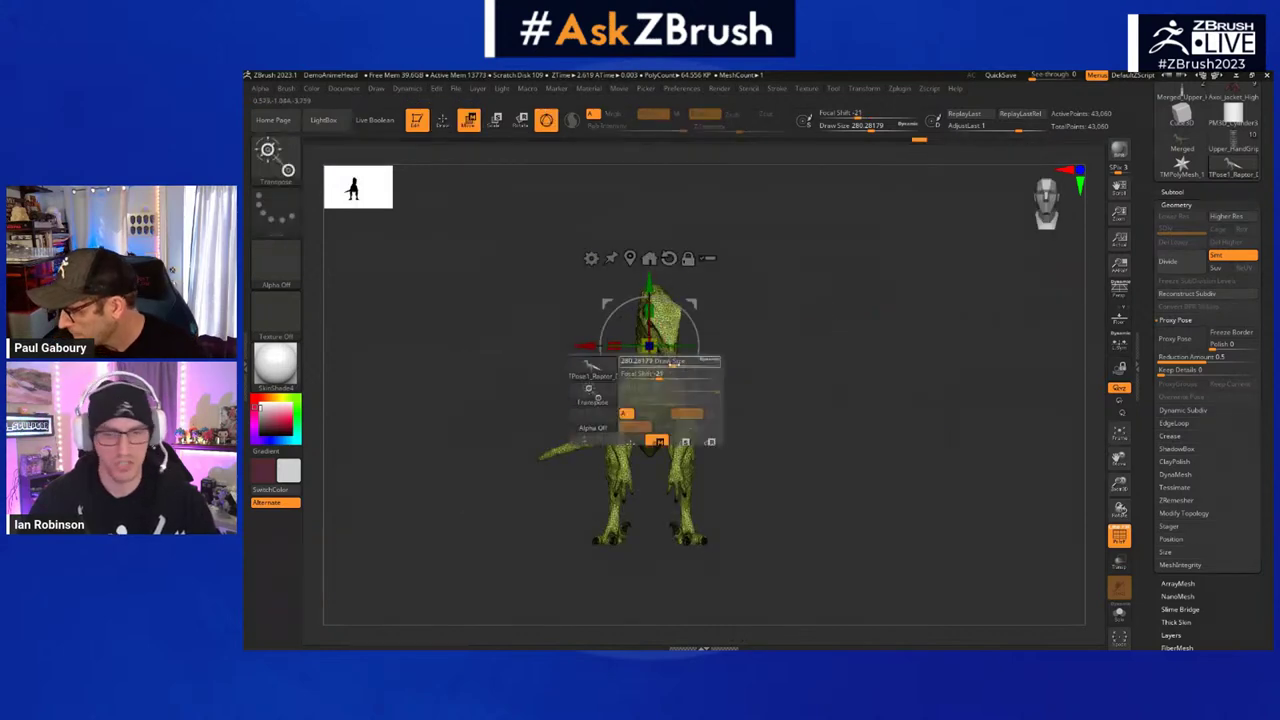
{"action": "left_click_drag", "start_coordinate": [650, 290], "coordinate": [650, 428], "text": "alt"}
{"action": "key", "text": "q"}
{"action": "mouse_move", "coordinate": [700, 470]}
{"action": "left_mouse_down"}
{"action": "mouse_move", "coordinate": [926, 429]}
{"action": "mouse_move", "coordinate": [921, 380]}
{"action": "left_mouse_up"}
- Transfer the TPoseMesh pose back to the raptor's subtools with Transpose Master
{"action": "left_click", "coordinate": [924, 90]}
{"action": "left_click", "coordinate": [900, 89]}
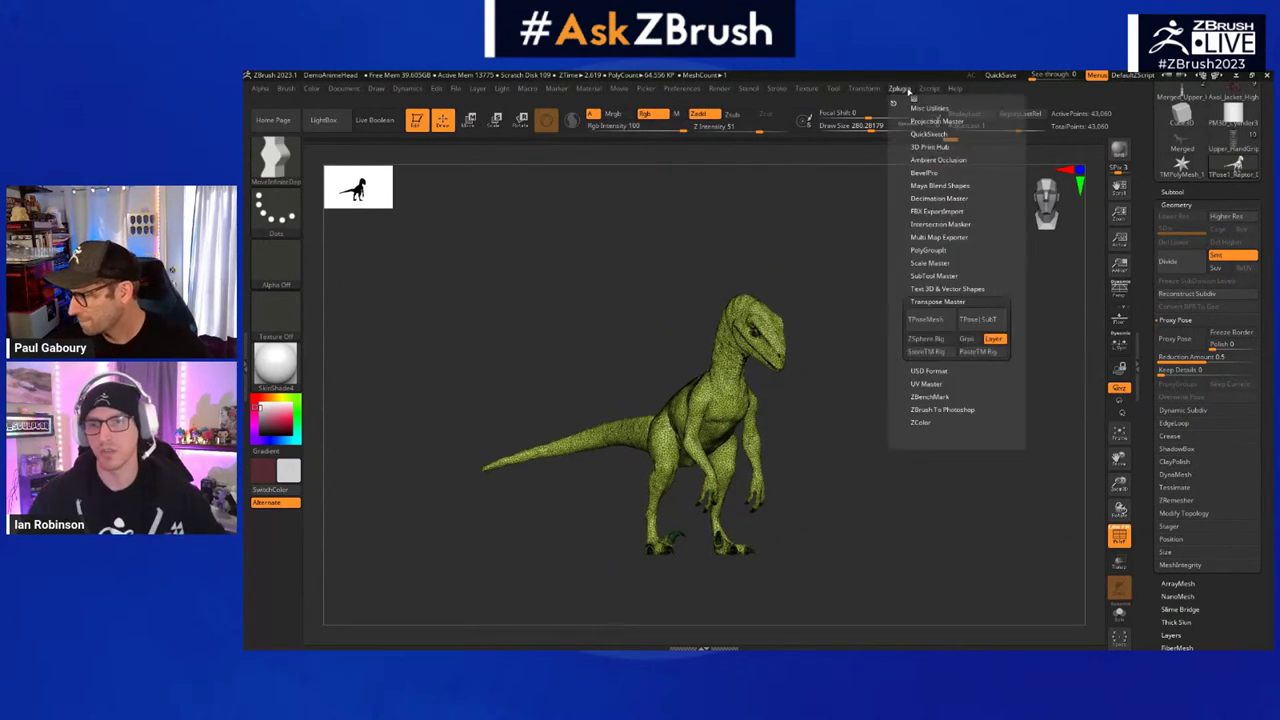
{"action": "left_click", "coordinate": [975, 320]}
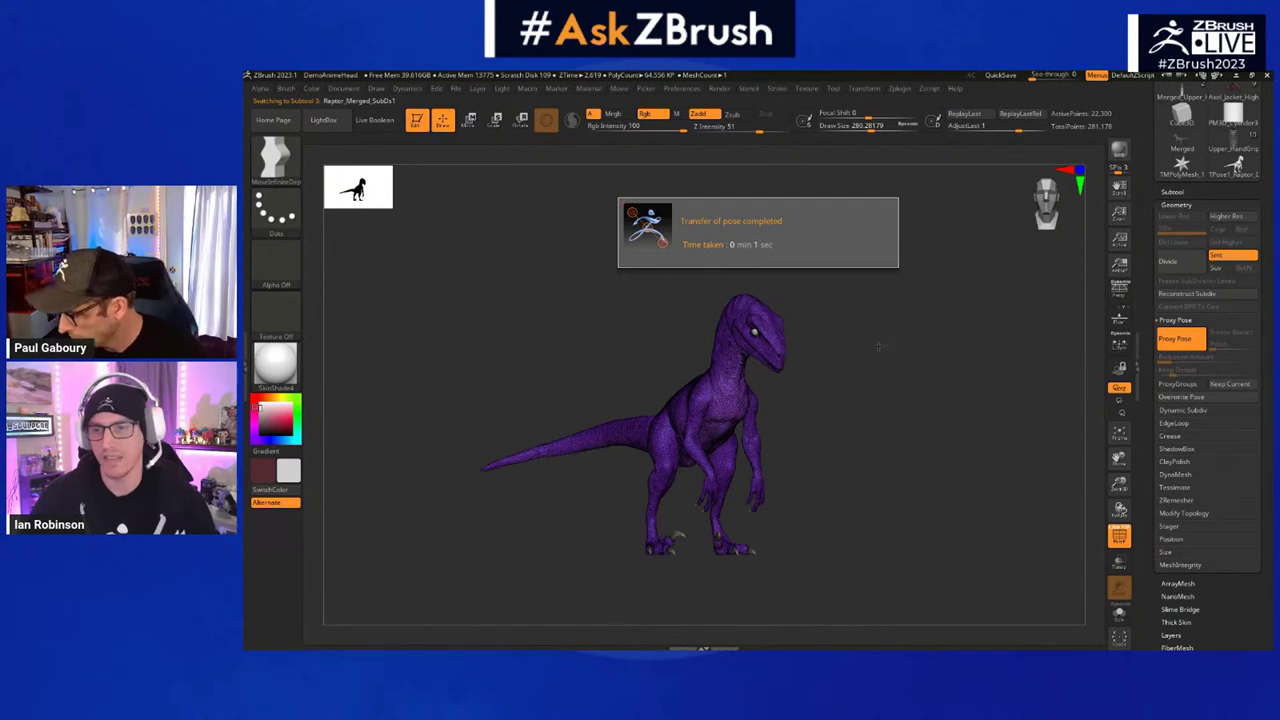
- Turn off Proxy Pose and polyframe to inspect the posed raptor at full resolution
{"action": "right_click_drag", "start_coordinate": [949, 343], "coordinate": [990, 367]}
{"action": "right_click_drag", "start_coordinate": [1070, 342], "coordinate": [872, 345], "text": "ctrl"}
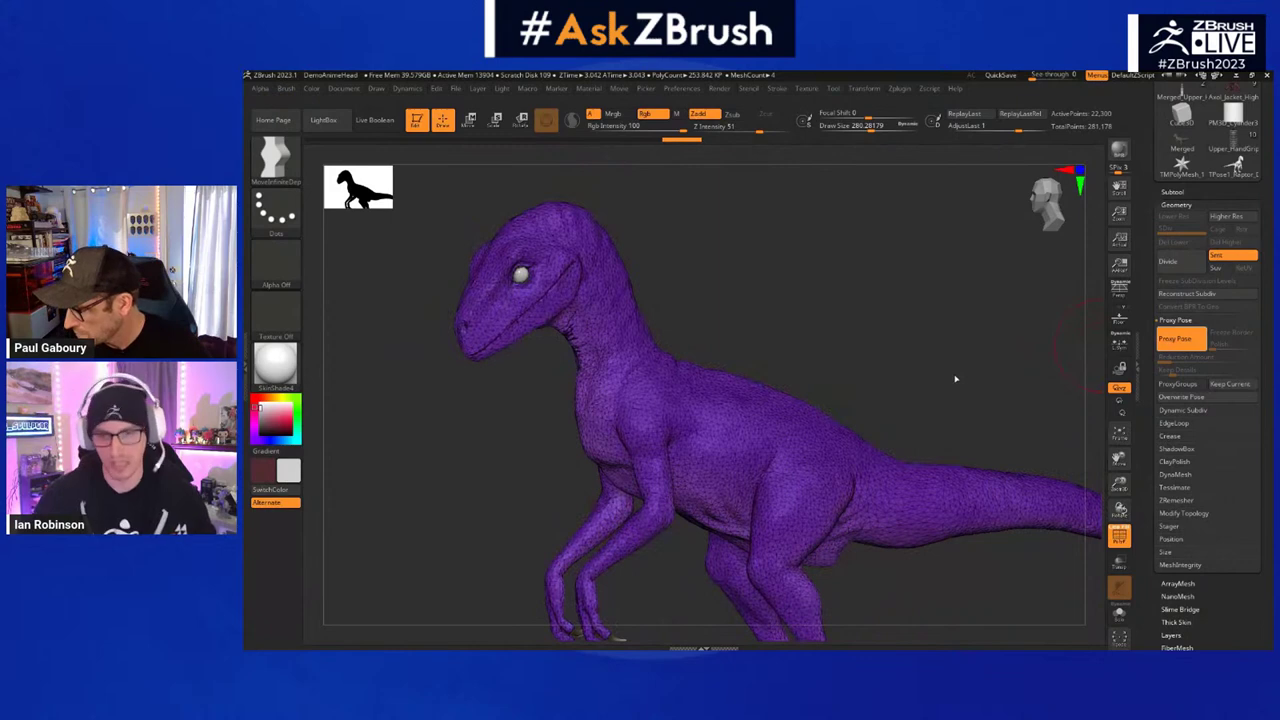
{"action": "mouse_move", "coordinate": [889, 383]}
{"action": "right_mouse_down"}
{"action": "mouse_move", "coordinate": [874, 351]}
{"action": "mouse_move", "coordinate": [846, 374]}
{"action": "mouse_move", "coordinate": [851, 424]}
{"action": "mouse_move", "coordinate": [889, 356]}
{"action": "mouse_move", "coordinate": [677, 506]}
{"action": "mouse_move", "coordinate": [714, 446]}
{"action": "mouse_move", "coordinate": [714, 466]}
{"action": "mouse_move", "coordinate": [726, 466]}
{"action": "mouse_move", "coordinate": [693, 493]}
{"action": "mouse_move", "coordinate": [709, 460]}
{"action": "mouse_move", "coordinate": [725, 462]}
{"action": "right_mouse_up"}
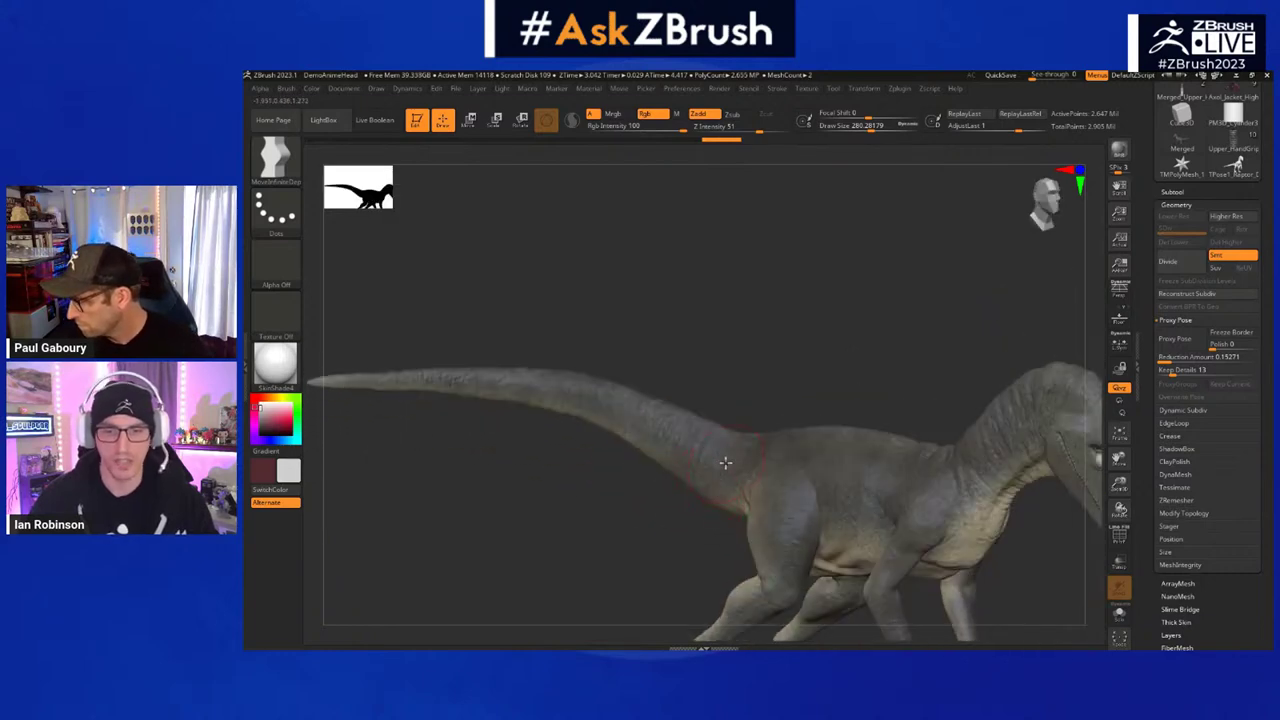
{"action": "right_click_drag", "start_coordinate": [816, 493], "coordinate": [869, 349]}
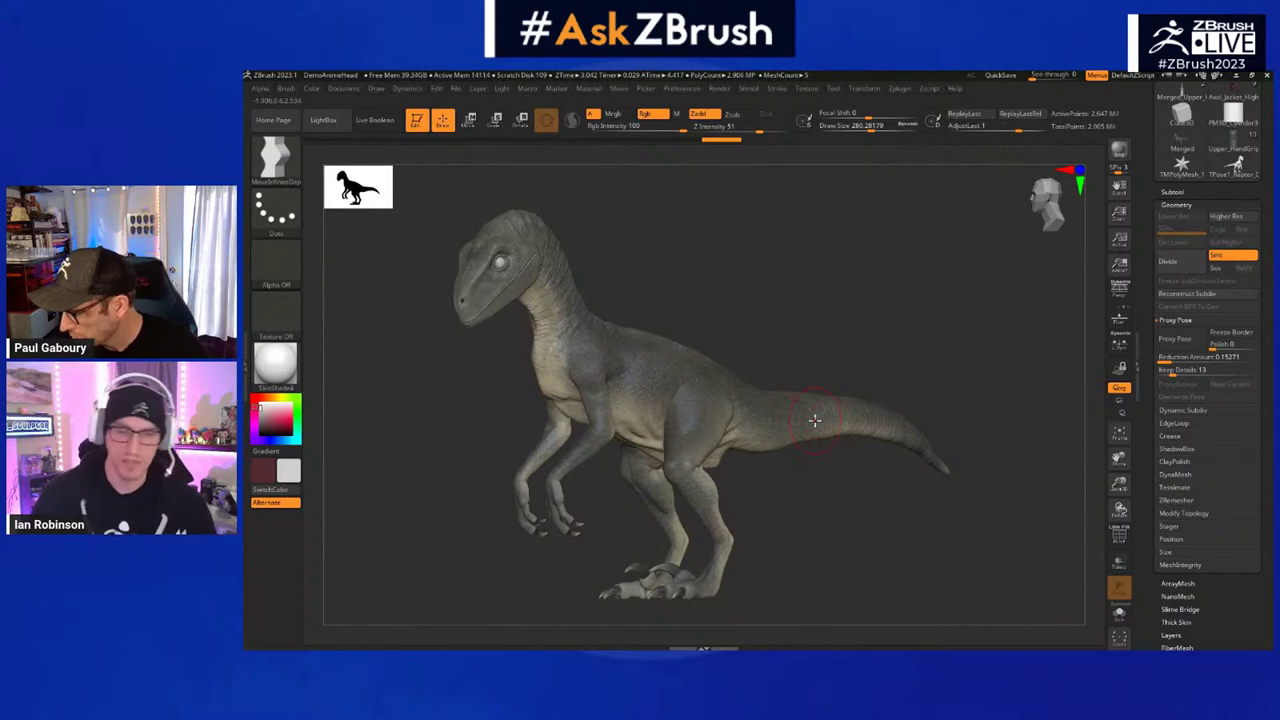
{"action": "right_click_drag", "start_coordinate": [825, 416], "coordinate": [863, 477], "text": "ctrl"}
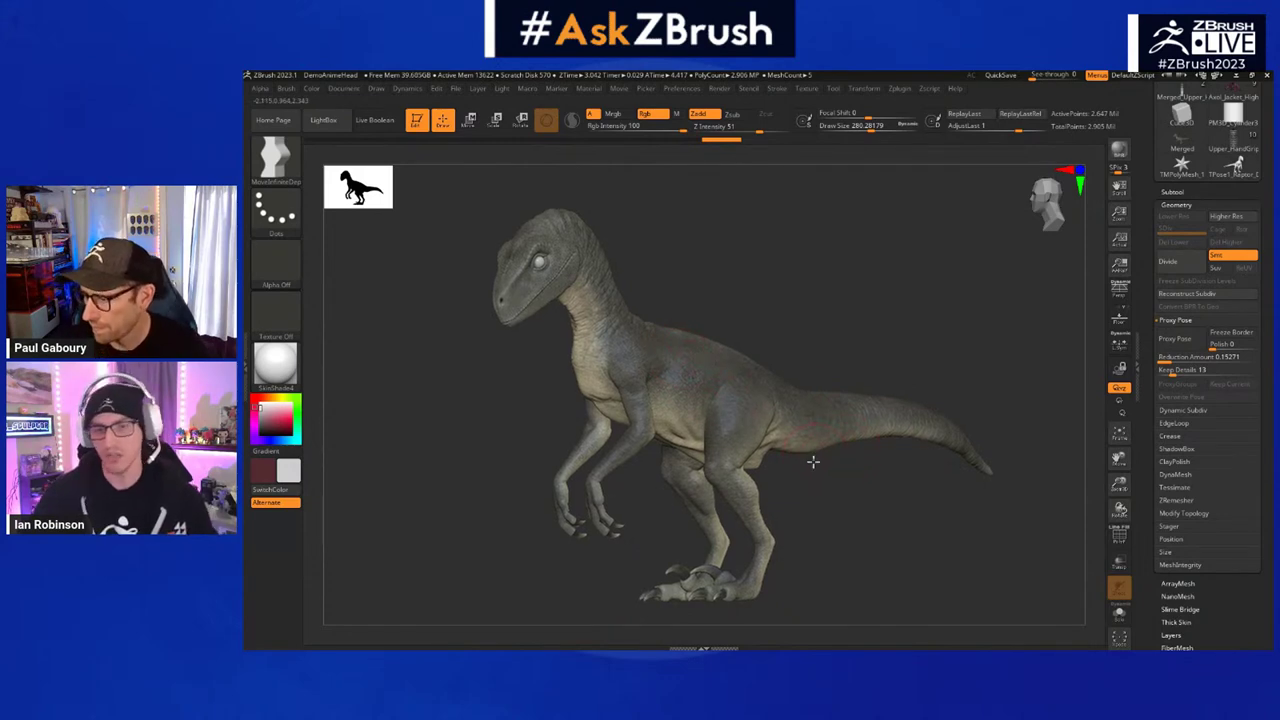
{"action": "key", "text": "f"}
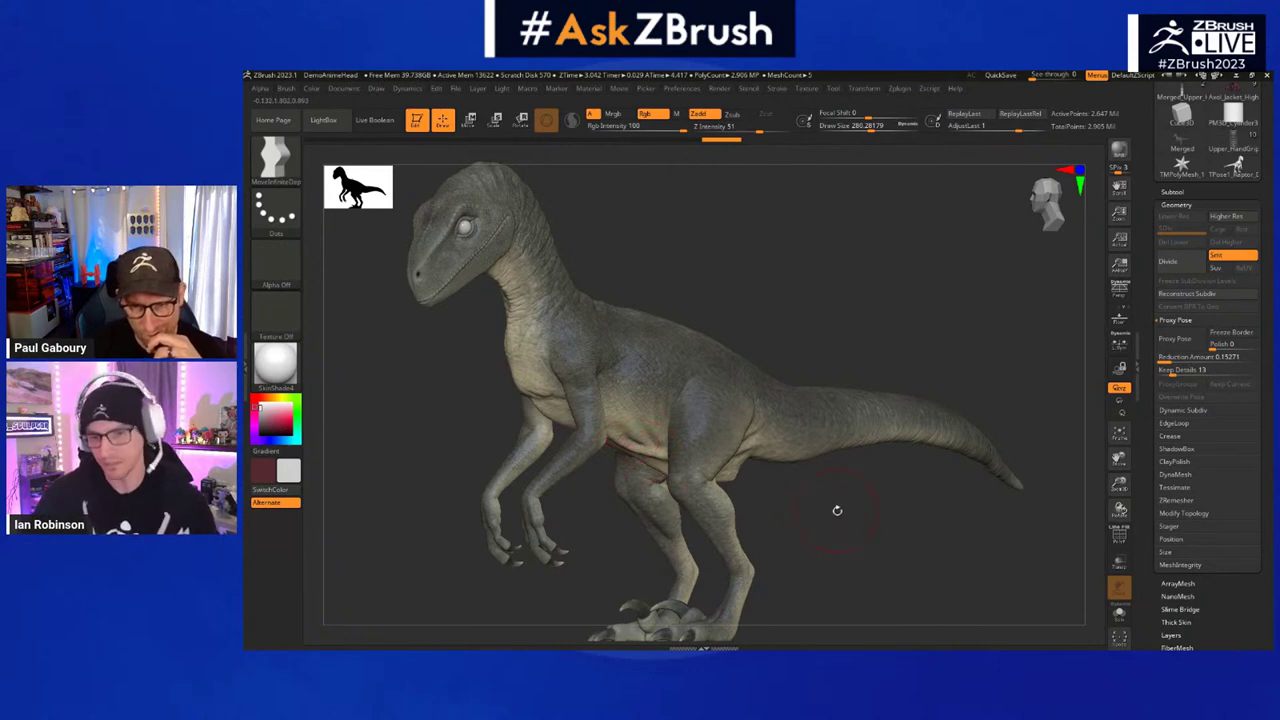
{"action": "left_click_drag", "start_coordinate": [837, 510], "coordinate": [810, 498]}
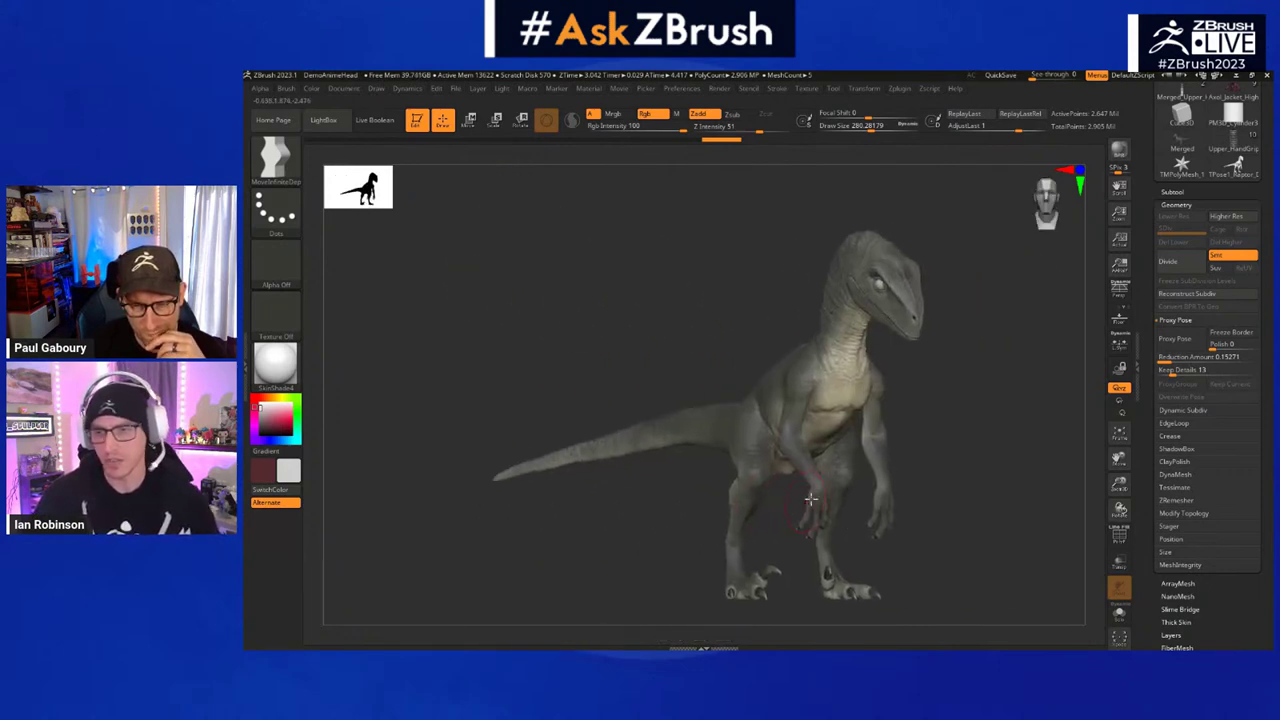
{"action": "left_click_drag", "start_coordinate": [971, 460], "coordinate": [877, 456]}
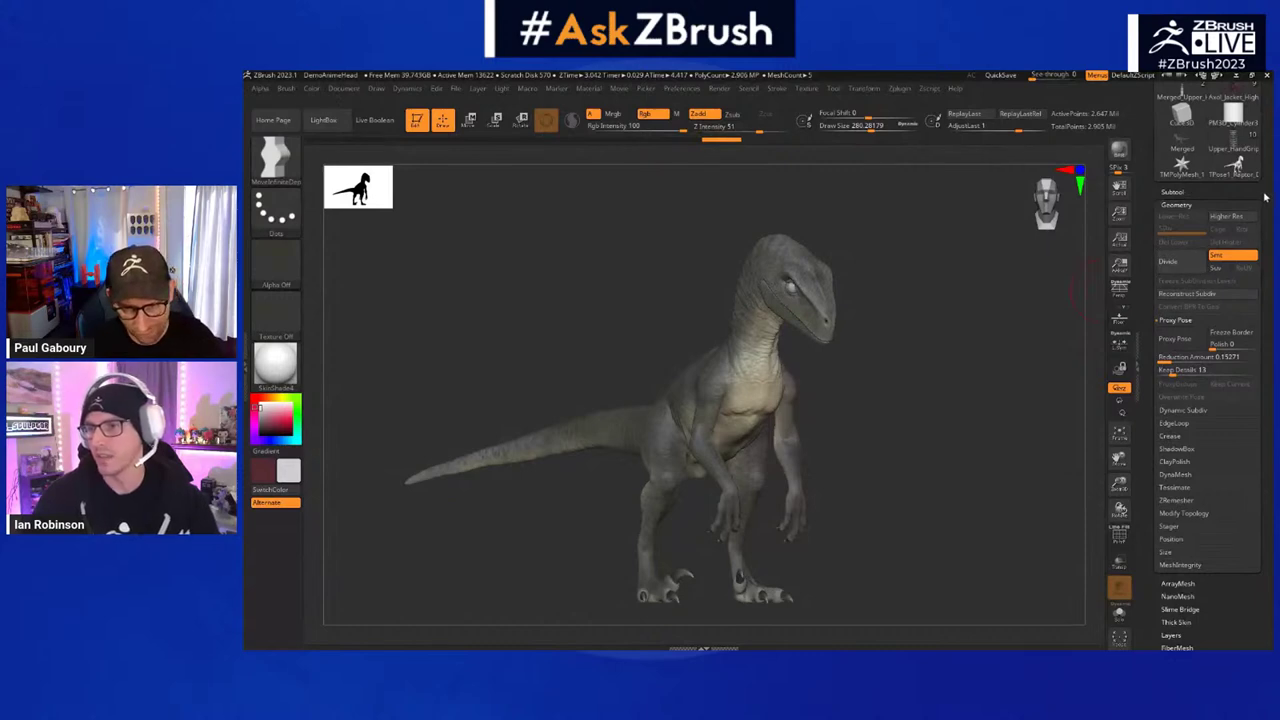
- Switch to the Merged single-mesh raptor tool and turn it to a side view
{"action": "scroll", "coordinate": [1265, 197], "scroll_direction": "up", "scroll_amount": 5}
{"action": "left_click", "coordinate": [1174, 105]}
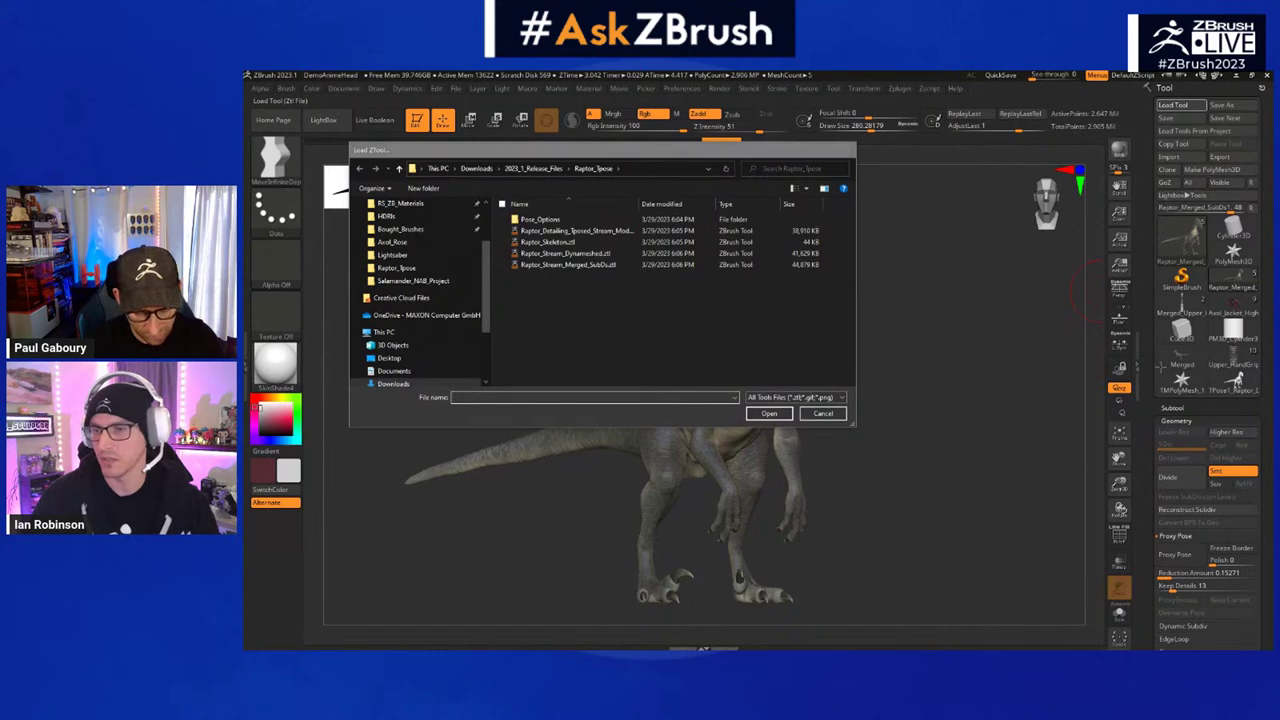
{"action": "key", "text": "Escape"}
{"action": "left_click", "coordinate": [1175, 357]}
{"action": "left_click_drag", "start_coordinate": [944, 408], "coordinate": [830, 398]}
{"action": "left_click_drag", "start_coordinate": [984, 370], "coordinate": [771, 377], "text": "alt"}
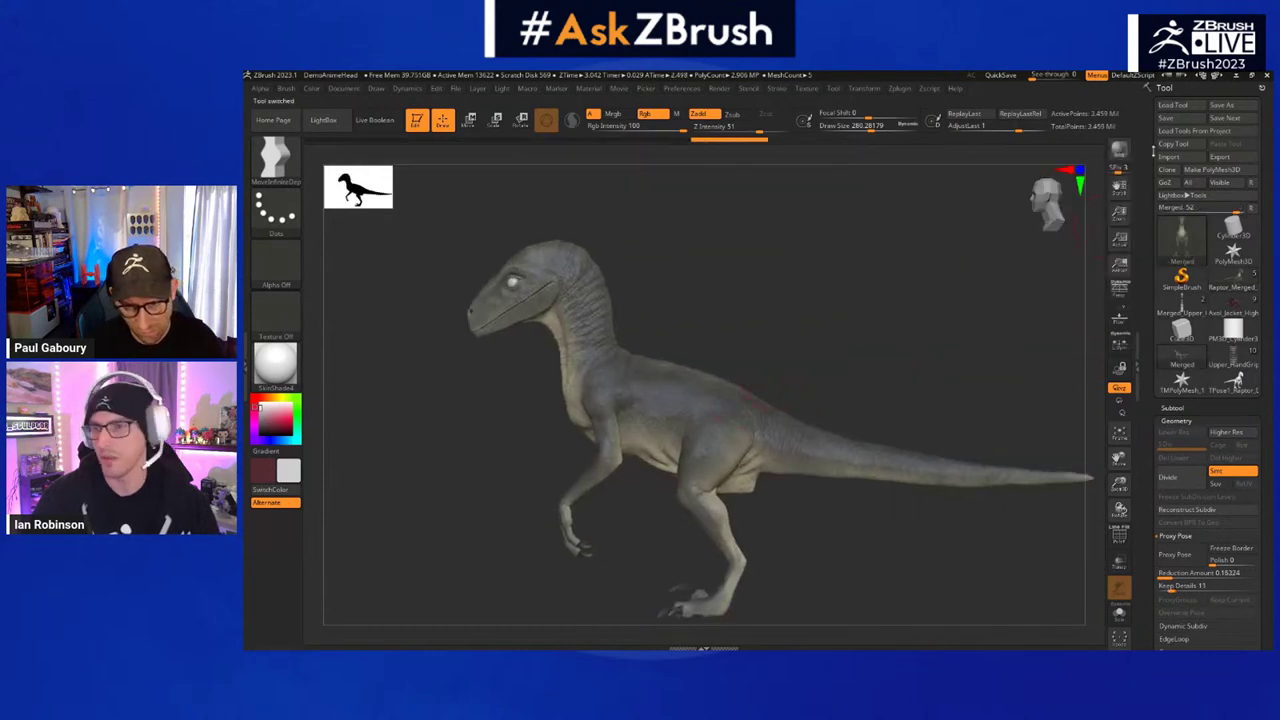
- Load the Raptor_Skeleton.ztl ZSphere rig from the Raptor_Tpose folder
{"action": "left_click", "coordinate": [1174, 106]}
{"action": "left_click", "coordinate": [571, 253]}
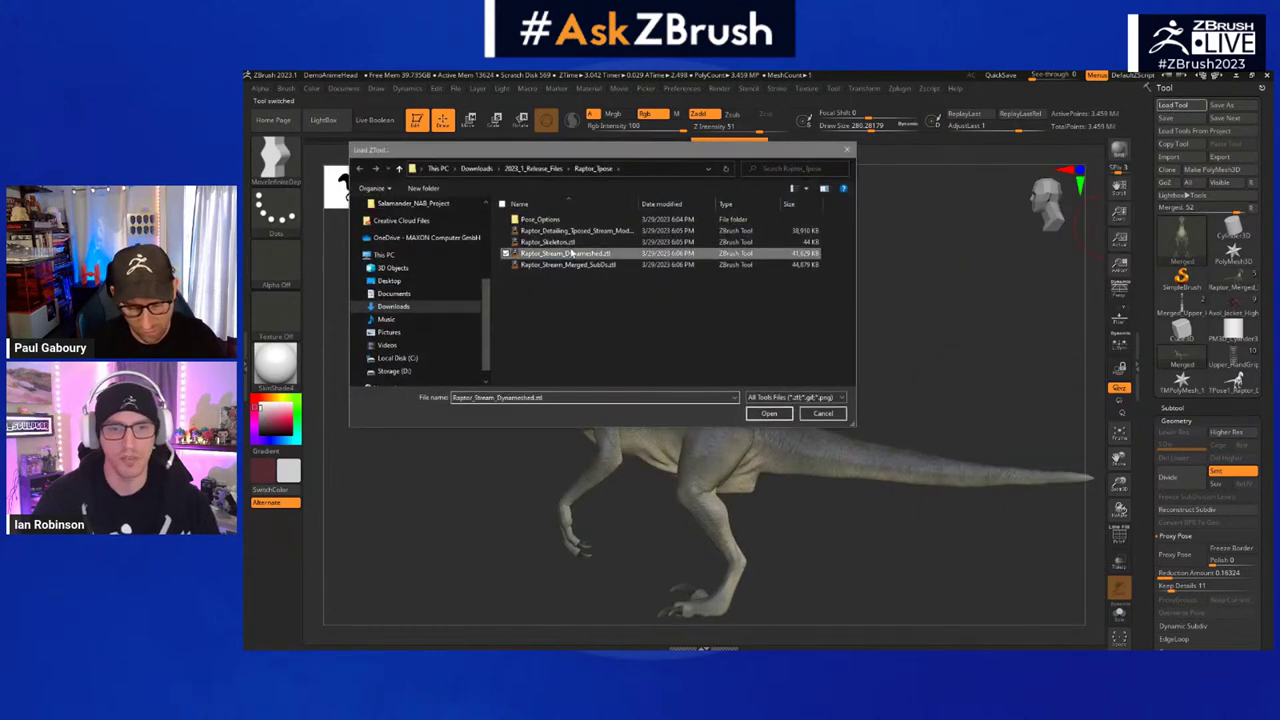
{"action": "left_click", "coordinate": [573, 243]}
{"action": "left_click", "coordinate": [769, 413]}
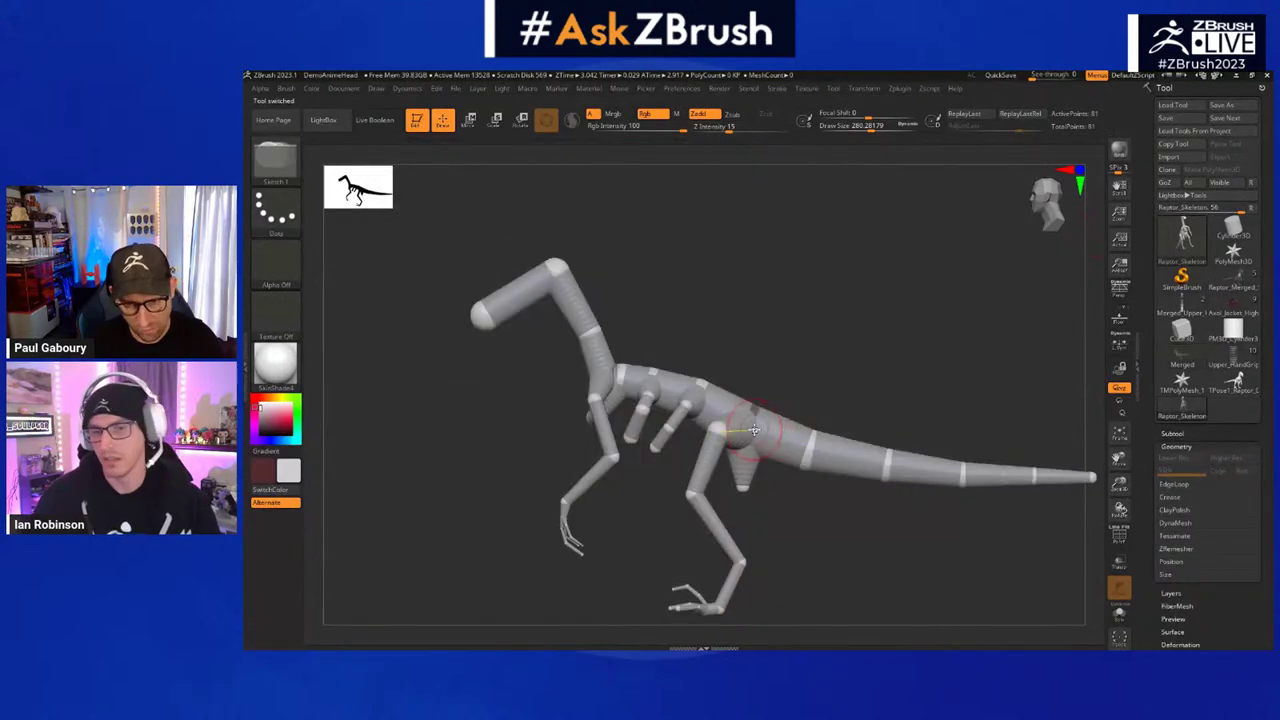
{"action": "left_click_drag", "start_coordinate": [771, 429], "coordinate": [955, 478]}
{"action": "left_click_drag", "start_coordinate": [940, 461], "coordinate": [1137, 370]}
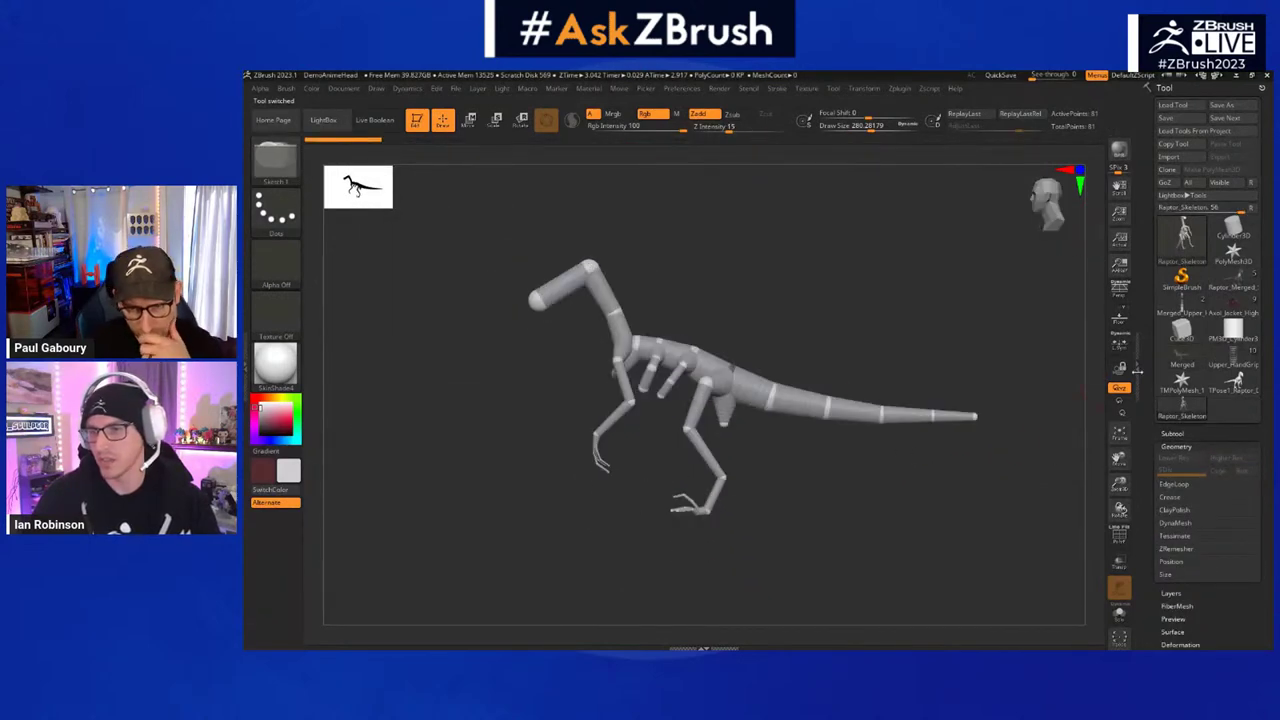
- Return to the Merged raptor tool, duplicate its subtool, and make the duplicate active
{"action": "left_click", "coordinate": [1180, 355]}
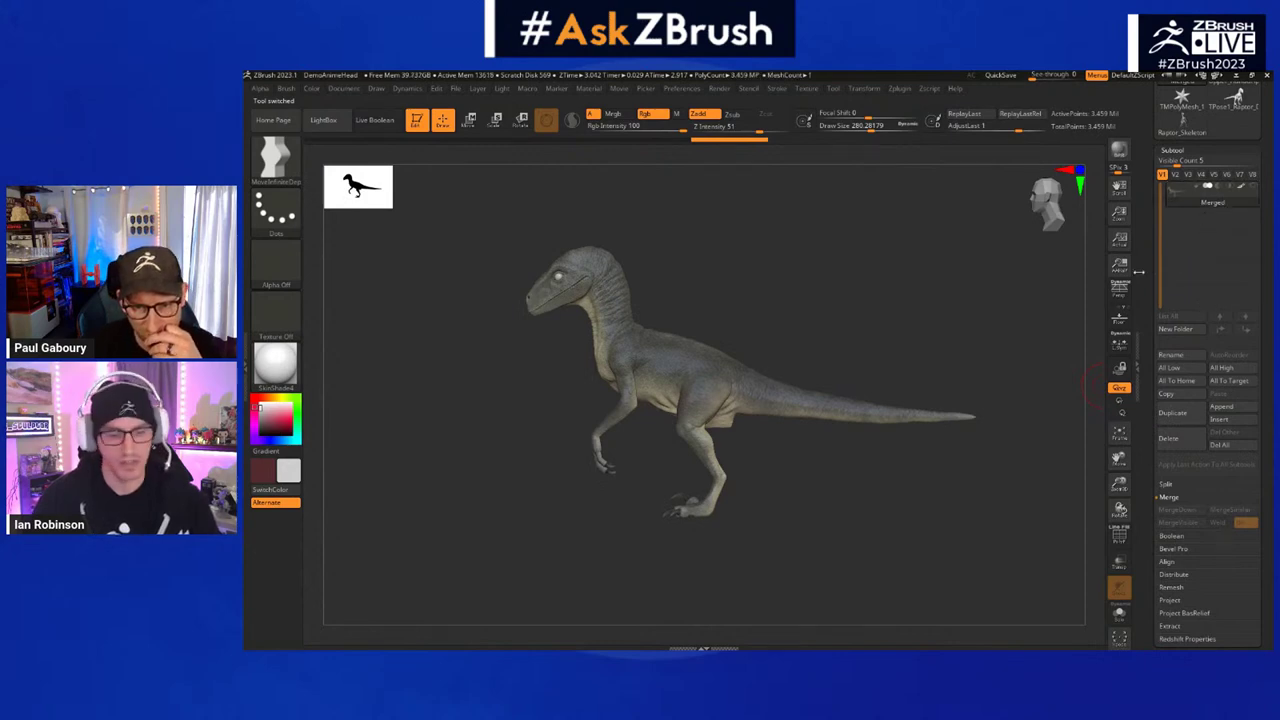
{"action": "key", "text": "ctrl+shift"}
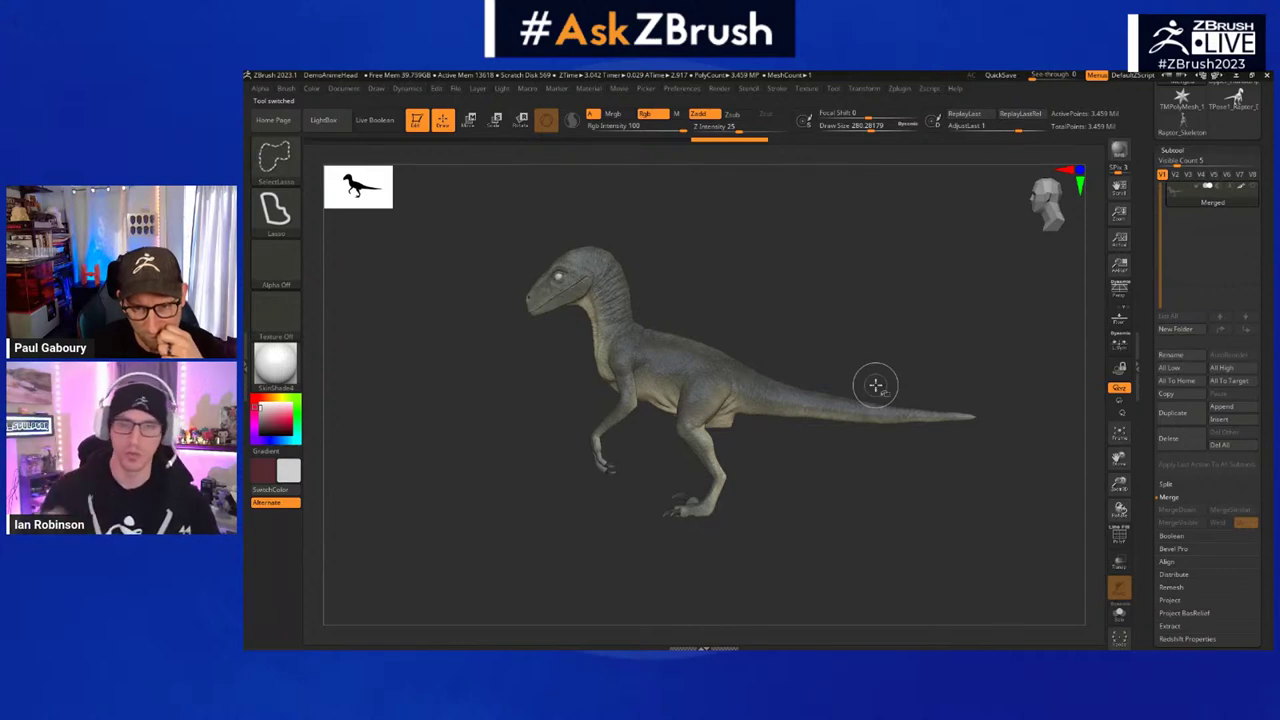
{"action": "key", "text": "ctrl+shift+d"}
{"action": "mouse_move", "coordinate": [769, 280]}
{"action": "left_mouse_down", "text": "alt"}
{"action": "mouse_move", "coordinate": [761, 306]}
{"action": "mouse_move", "coordinate": [840, 312]}
{"action": "left_mouse_up", "text": "alt"}
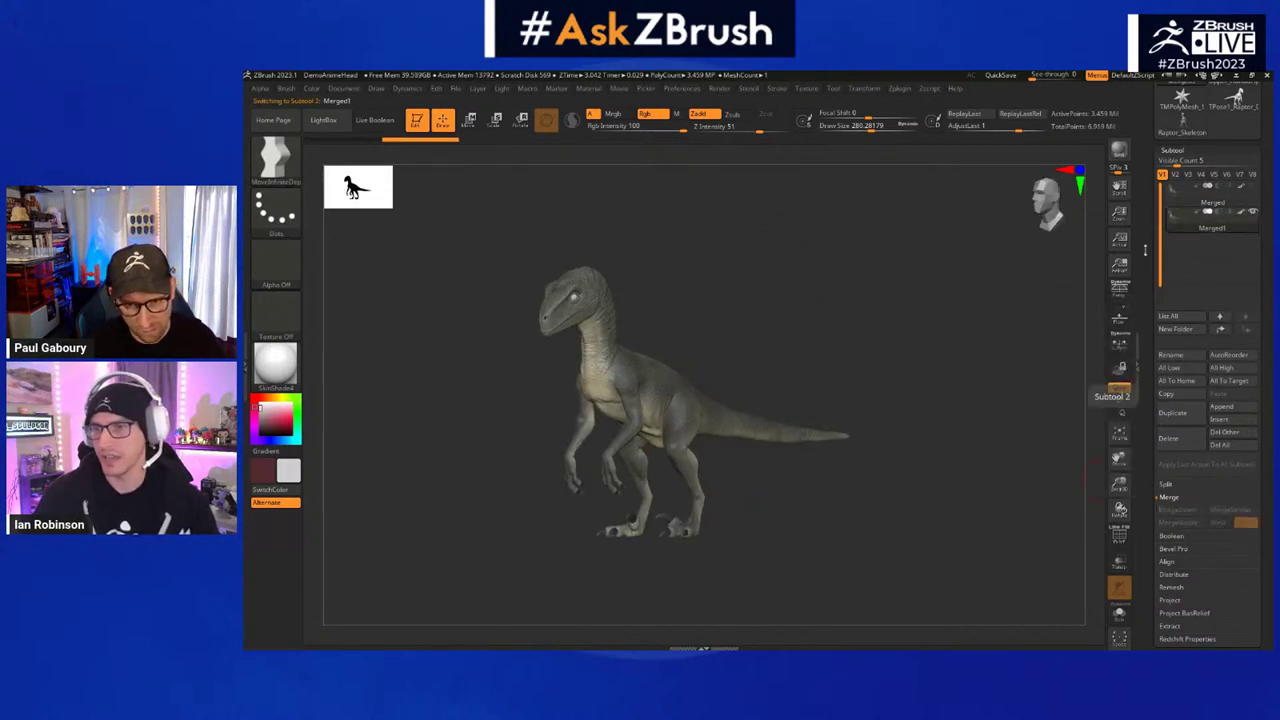
{"action": "left_click_drag", "start_coordinate": [970, 315], "coordinate": [1092, 314]}
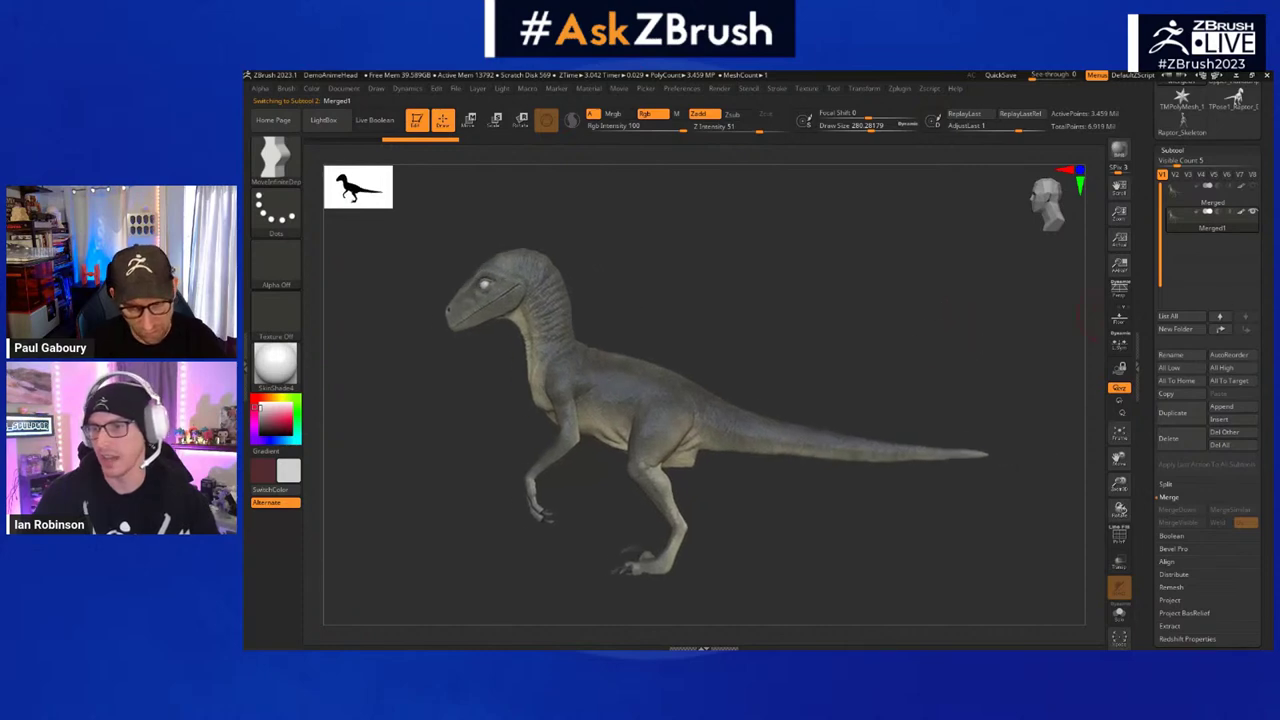
- Review the ZSphere Rig option in Transpose Master, leaving both ZSphere Rig and Layer turned off
{"action": "left_click", "coordinate": [1173, 150]}
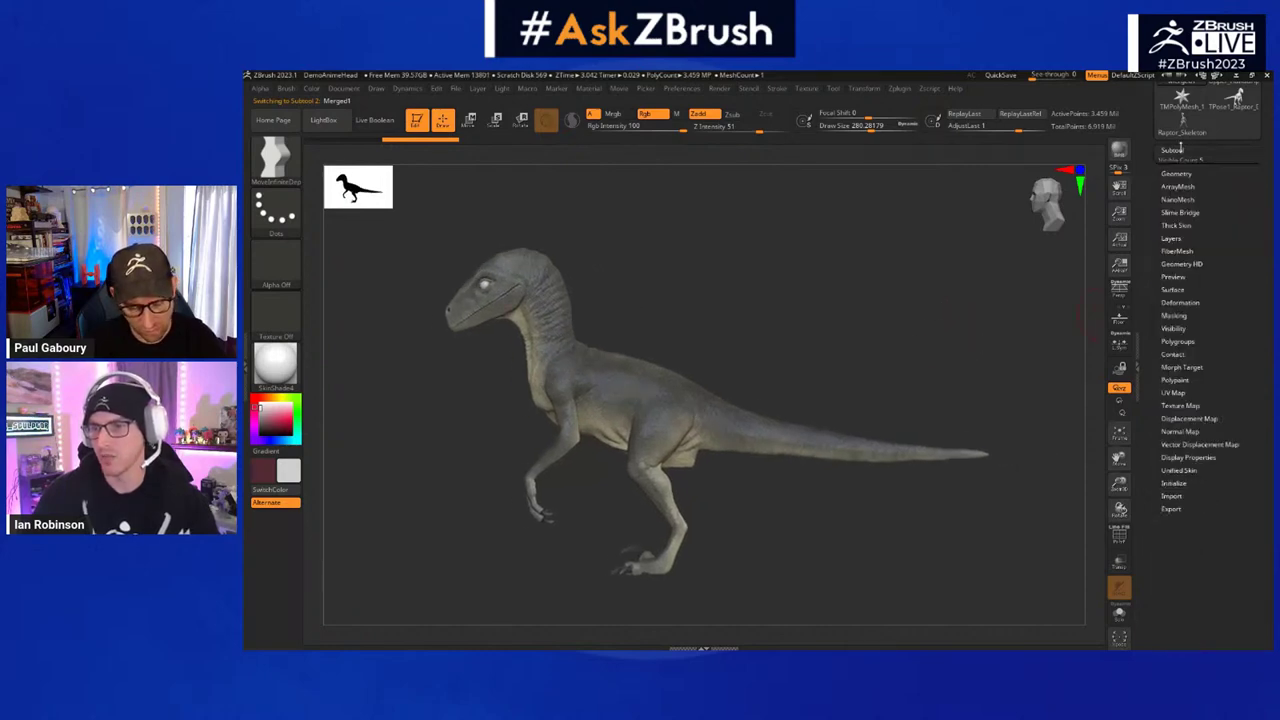
{"action": "left_click", "coordinate": [1176, 162]}
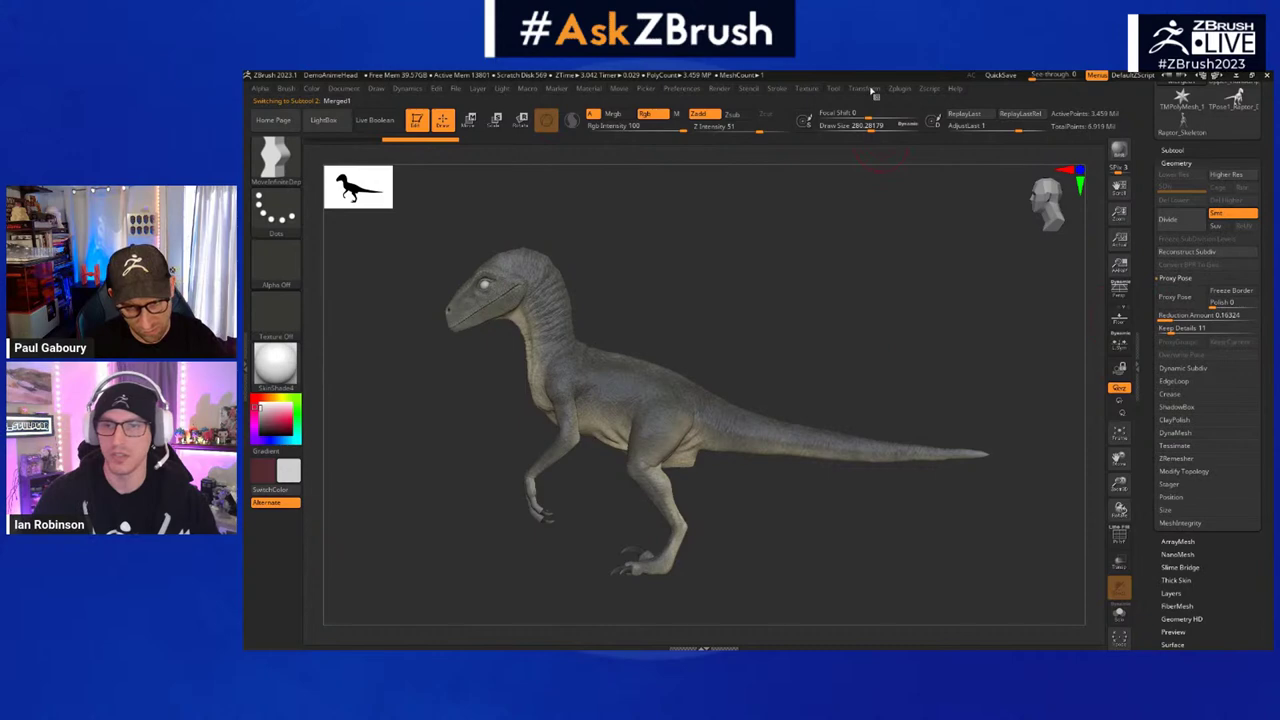
{"action": "left_click", "coordinate": [899, 88]}
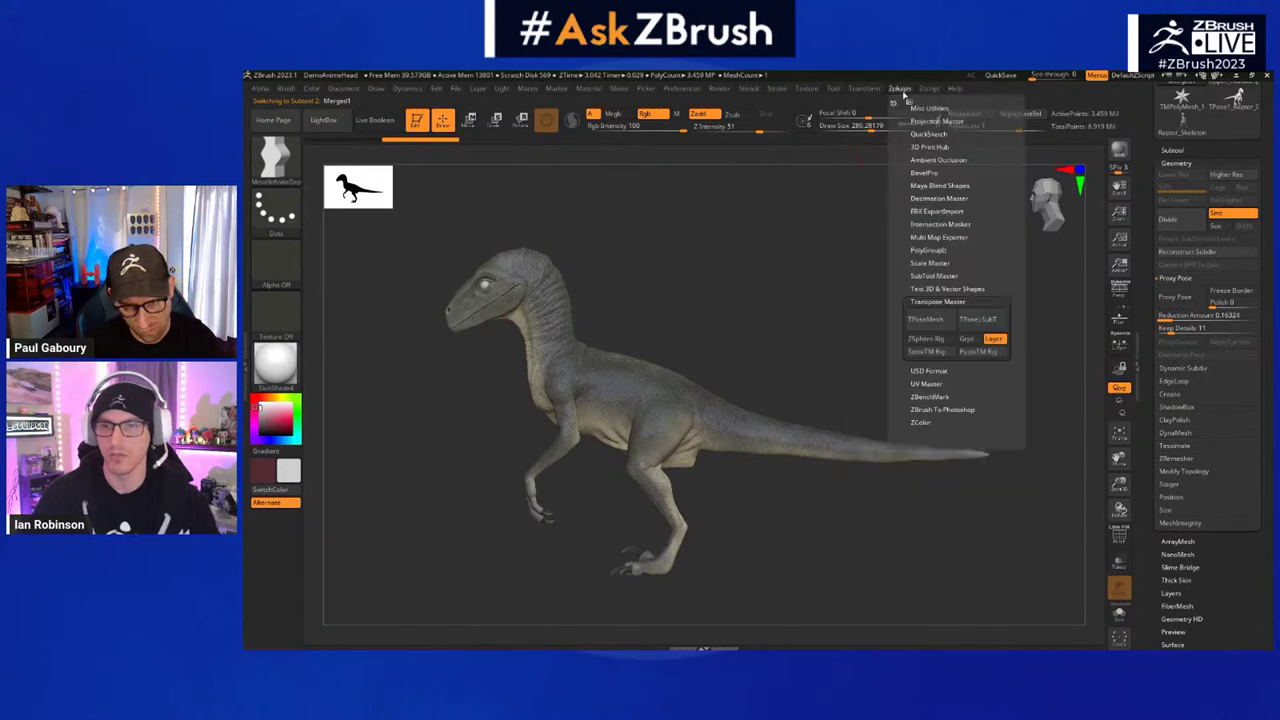
{"action": "left_click", "coordinate": [928, 340]}
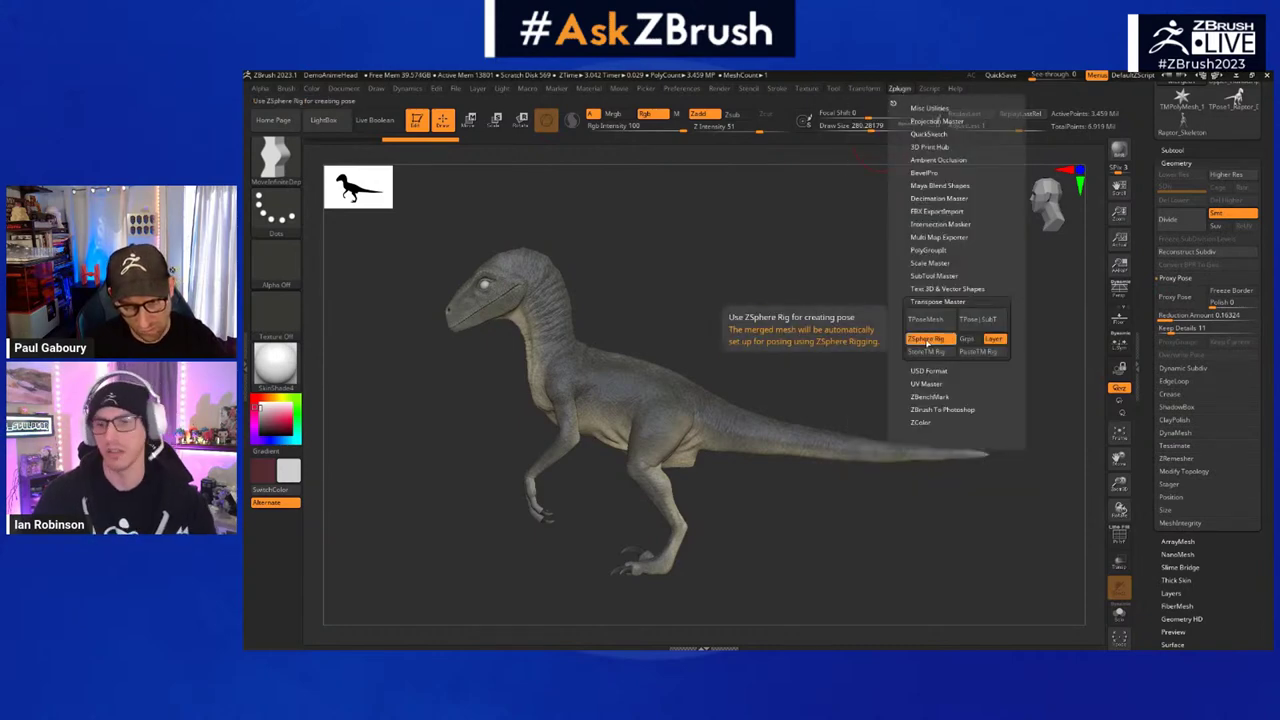
{"action": "left_click", "coordinate": [993, 339]}
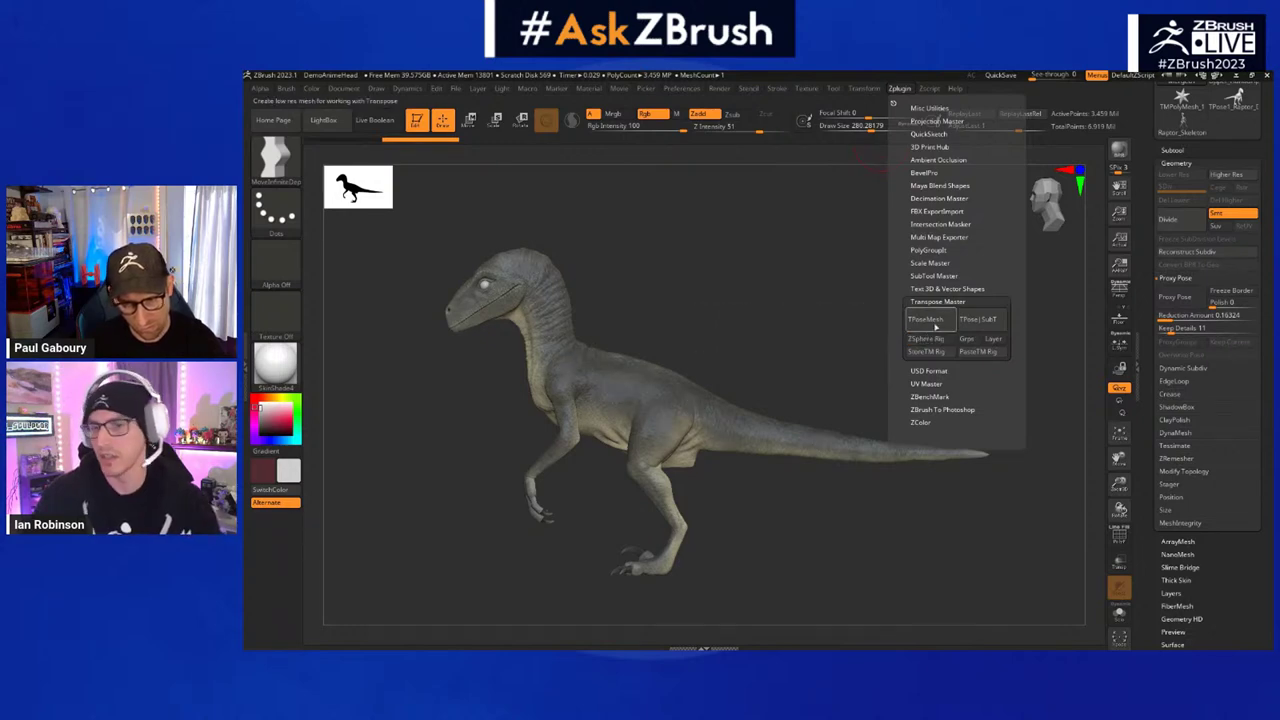
{"action": "right_click_drag", "start_coordinate": [814, 333], "coordinate": [843, 332], "text": "ctrl"}
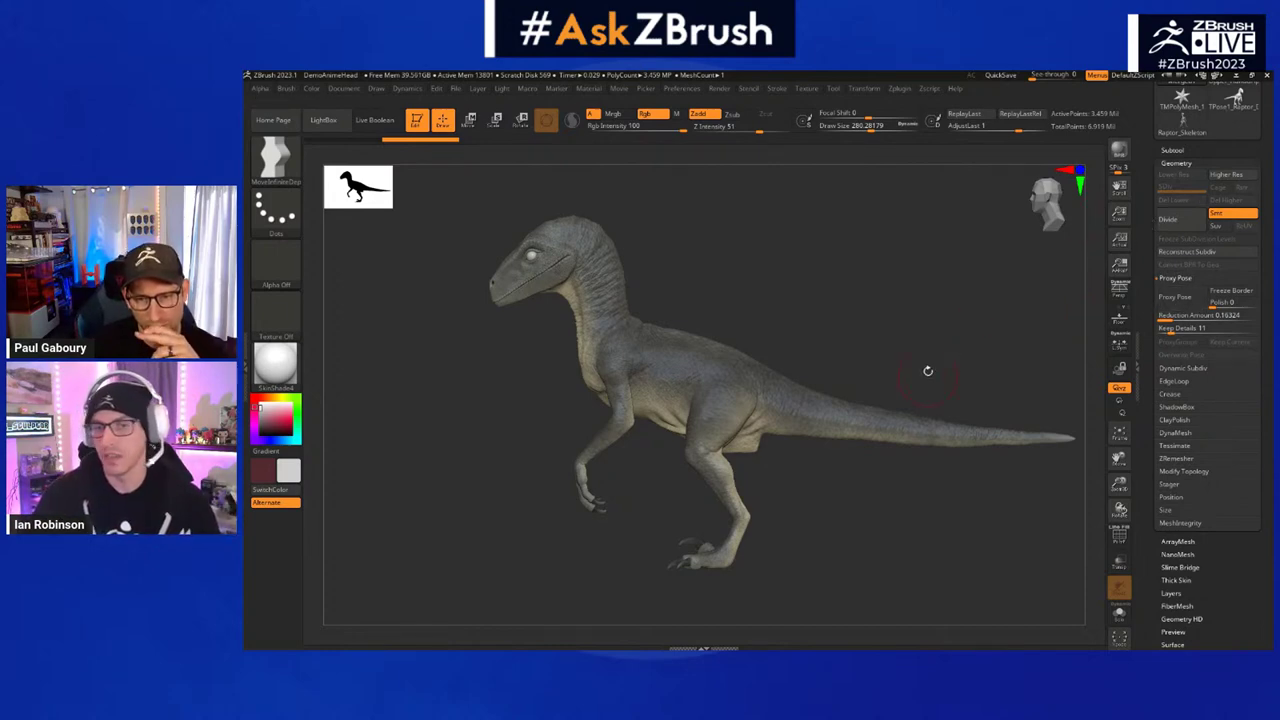
- Simplify the duplicated raptor with Proxy Pose and turn on polyframe to show its reduced mesh
{"action": "left_click", "coordinate": [1186, 299]}
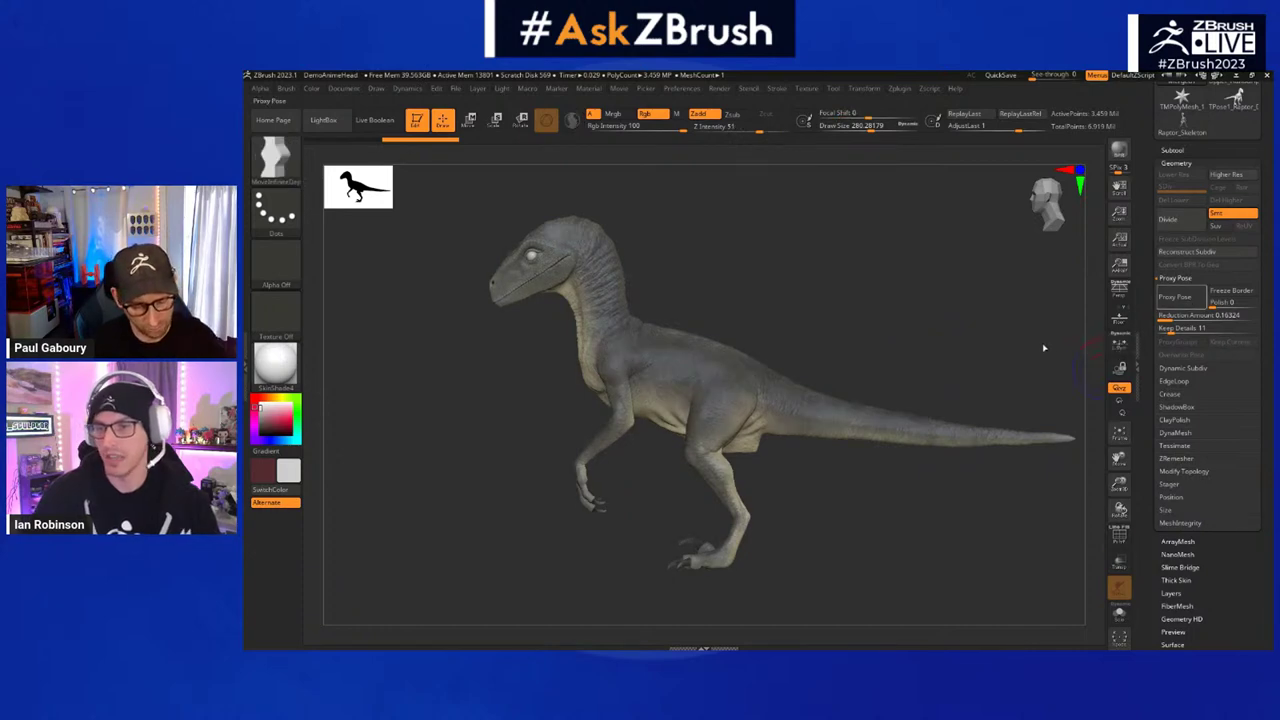
{"action": "key", "text": "shift+f"}
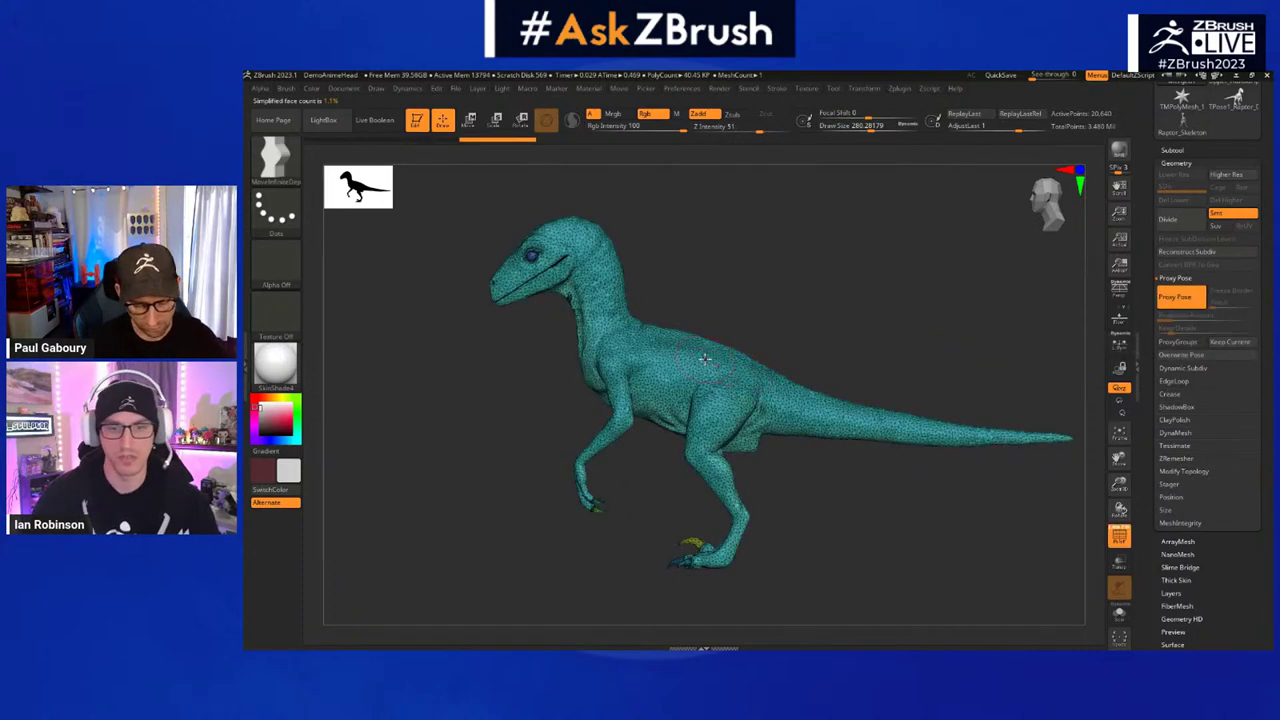
{"action": "key", "text": "f"}
{"action": "scroll", "coordinate": [1218, 328], "scroll_direction": "down", "scroll_amount": 5}
{"action": "scroll", "coordinate": [1218, 328], "scroll_direction": "up", "scroll_amount": 5}
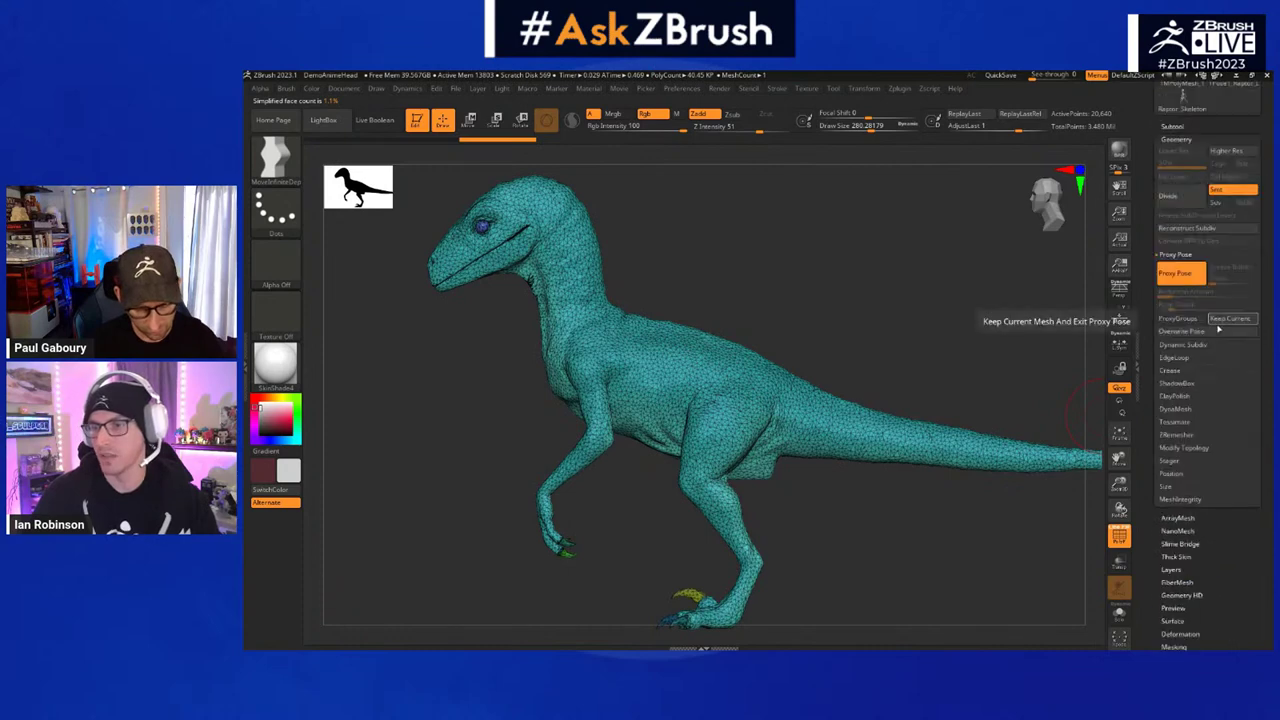
- Switch to the Raptor_Skeleton ZSphere tool and assign the Merged1 proxy raptor as its rigging mesh
{"action": "left_click", "coordinate": [1182, 260]}
{"action": "scroll", "coordinate": [1220, 439], "scroll_direction": "down", "scroll_amount": 3}
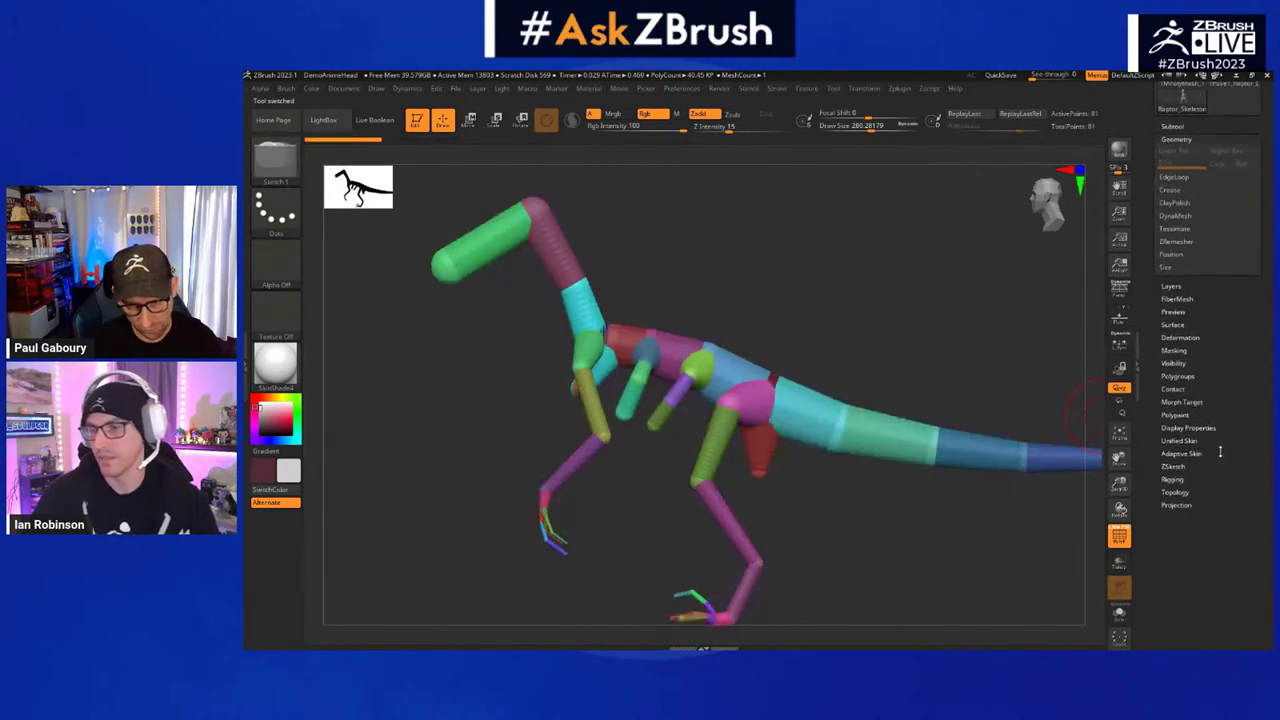
{"action": "left_click", "coordinate": [1190, 455]}
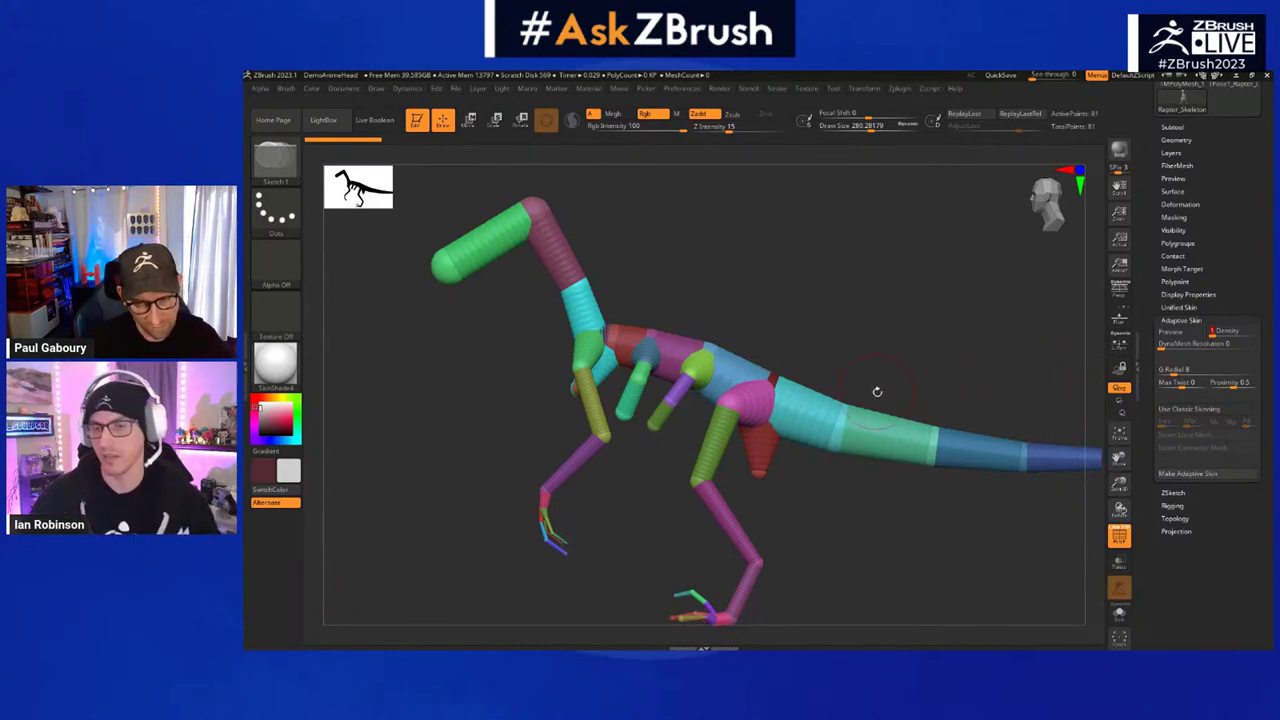
{"action": "left_click_drag", "start_coordinate": [877, 391], "coordinate": [880, 366]}
{"action": "left_click", "coordinate": [1182, 320]}
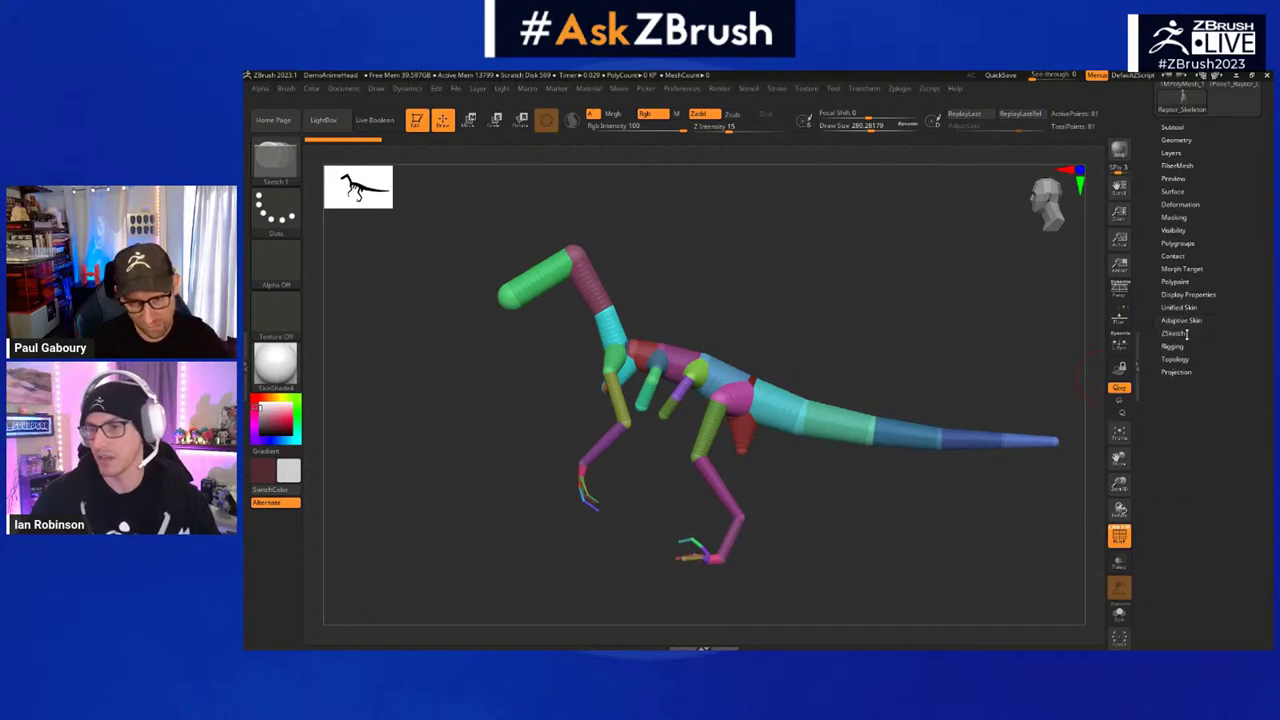
{"action": "left_click", "coordinate": [1174, 346]}
{"action": "left_click", "coordinate": [1180, 371]}
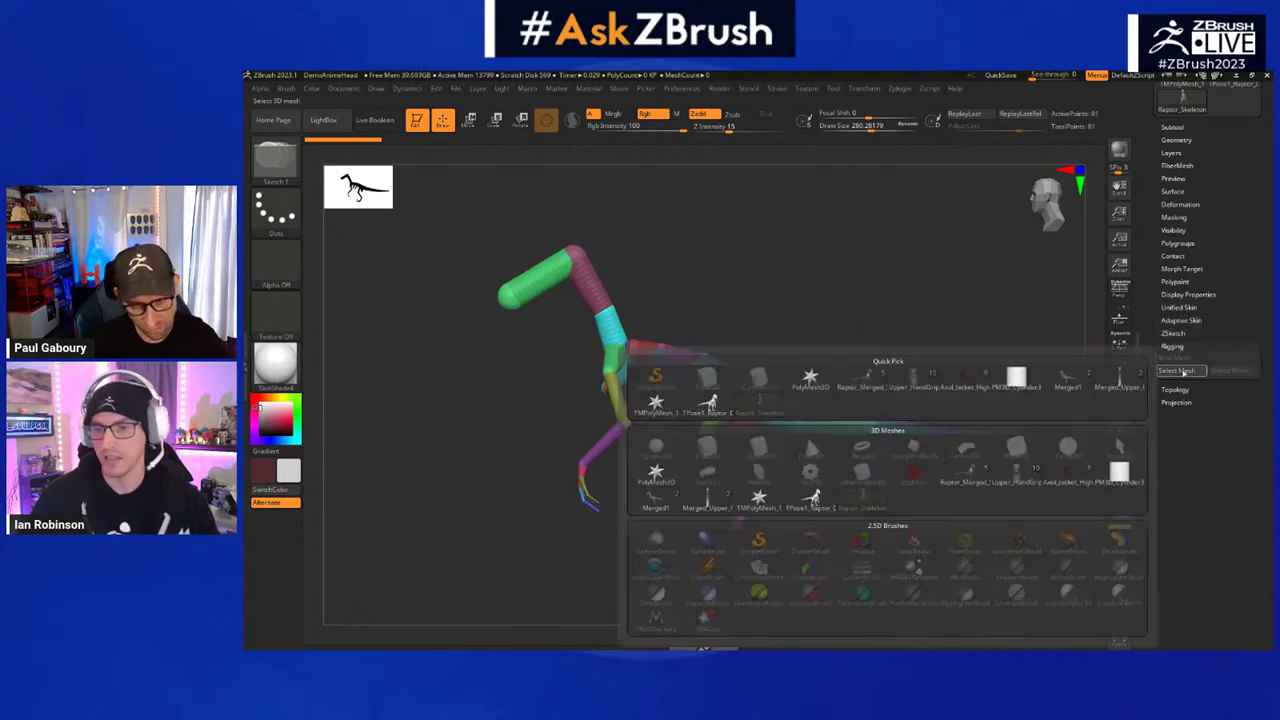
{"action": "mouse_move", "coordinate": [1080, 386]}
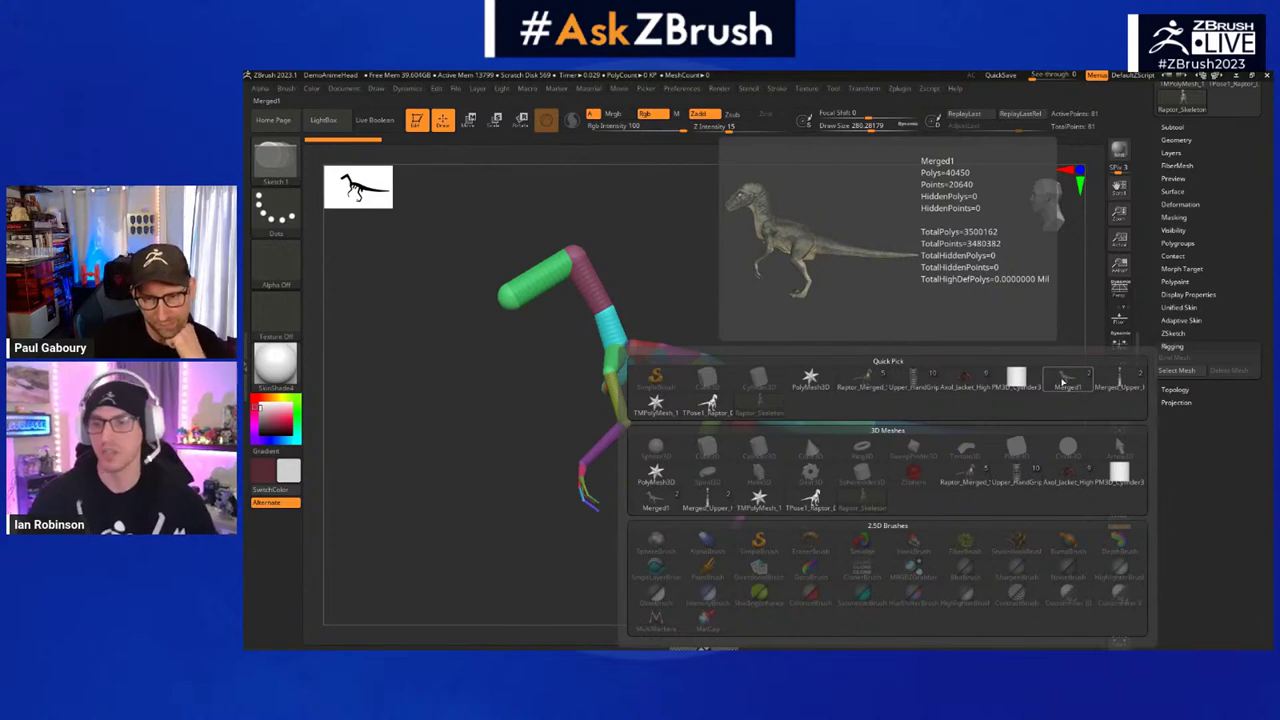
{"action": "left_click", "coordinate": [1062, 382]}
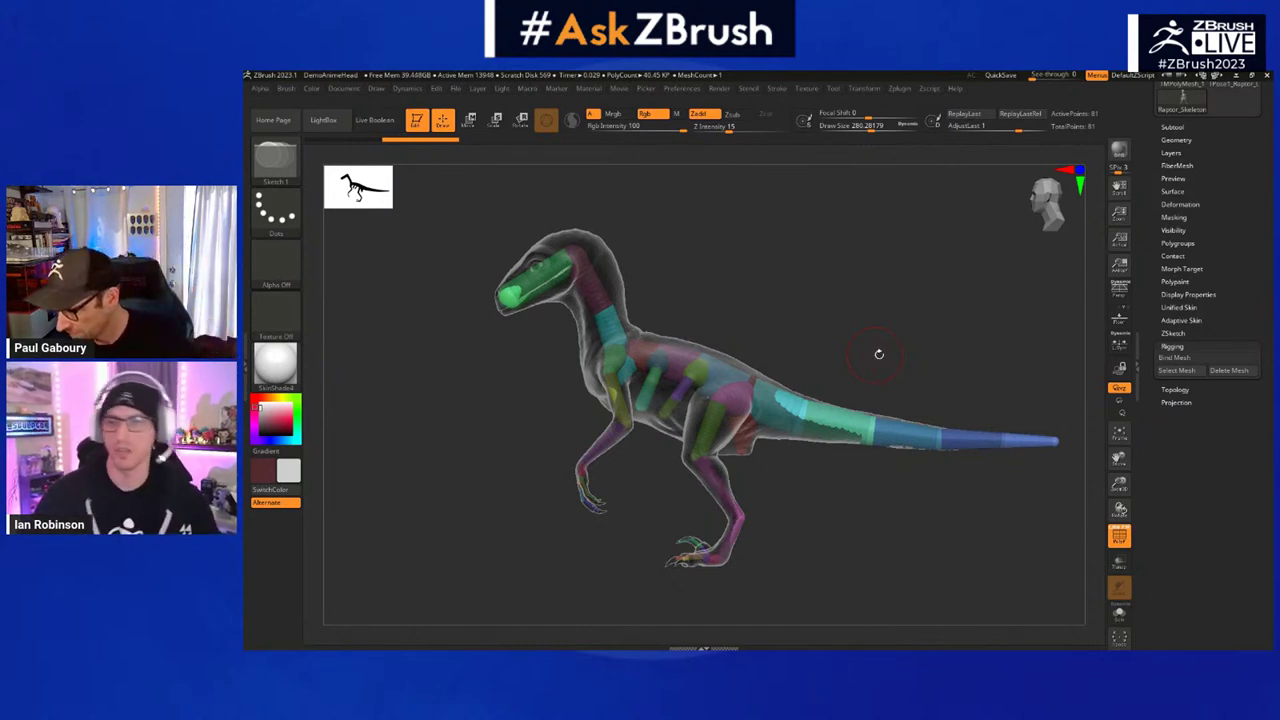
- Compare the TPose1 raptor and Merged1 tools and their subtools, ending on the rigged Raptor_Skeleton
{"action": "left_click", "coordinate": [1176, 127]}
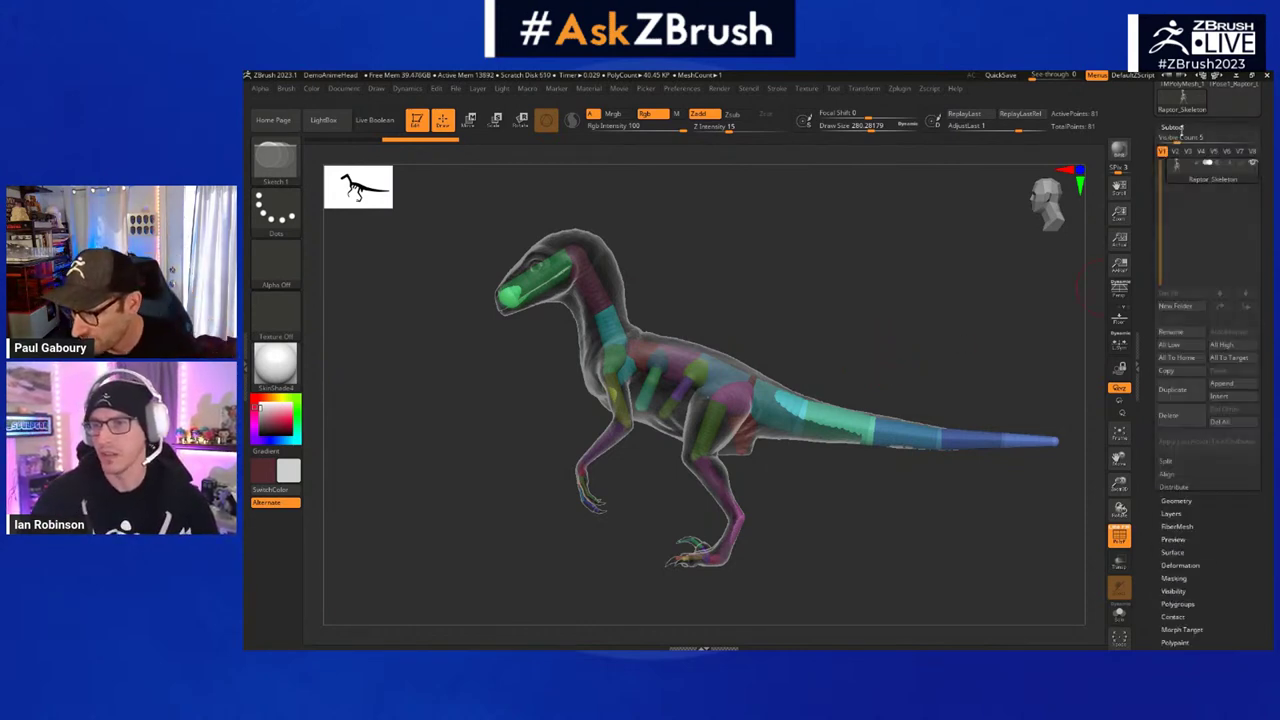
{"action": "left_click_drag", "start_coordinate": [1235, 92], "coordinate": [1235, 159]}
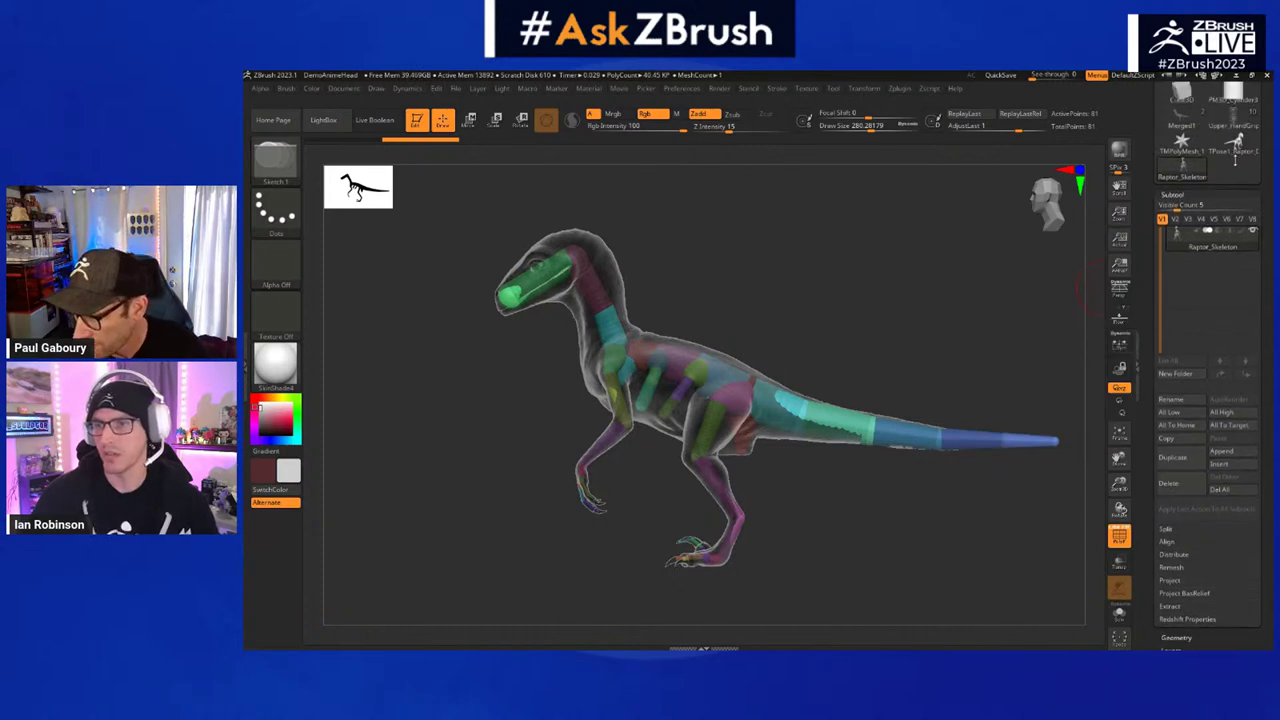
{"action": "left_click", "coordinate": [1236, 146]}
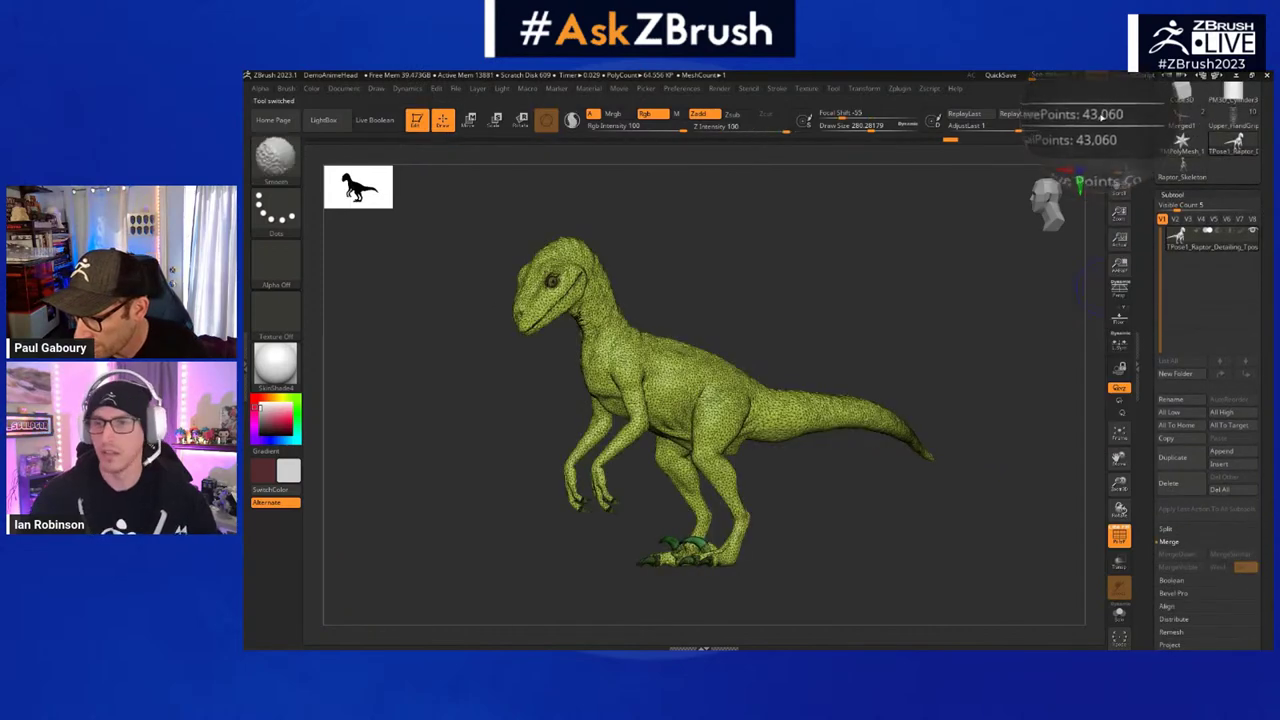
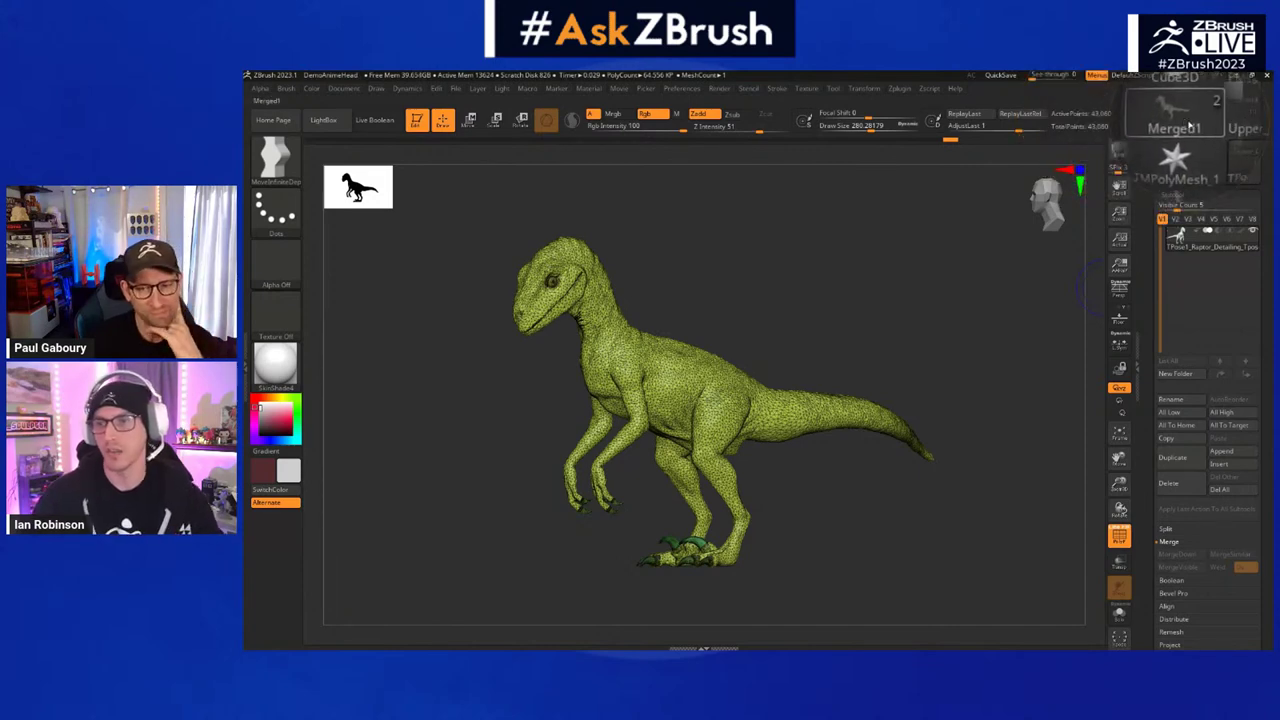
{"action": "left_click", "coordinate": [1181, 116]}
{"action": "mouse_move", "coordinate": [1202, 279]}
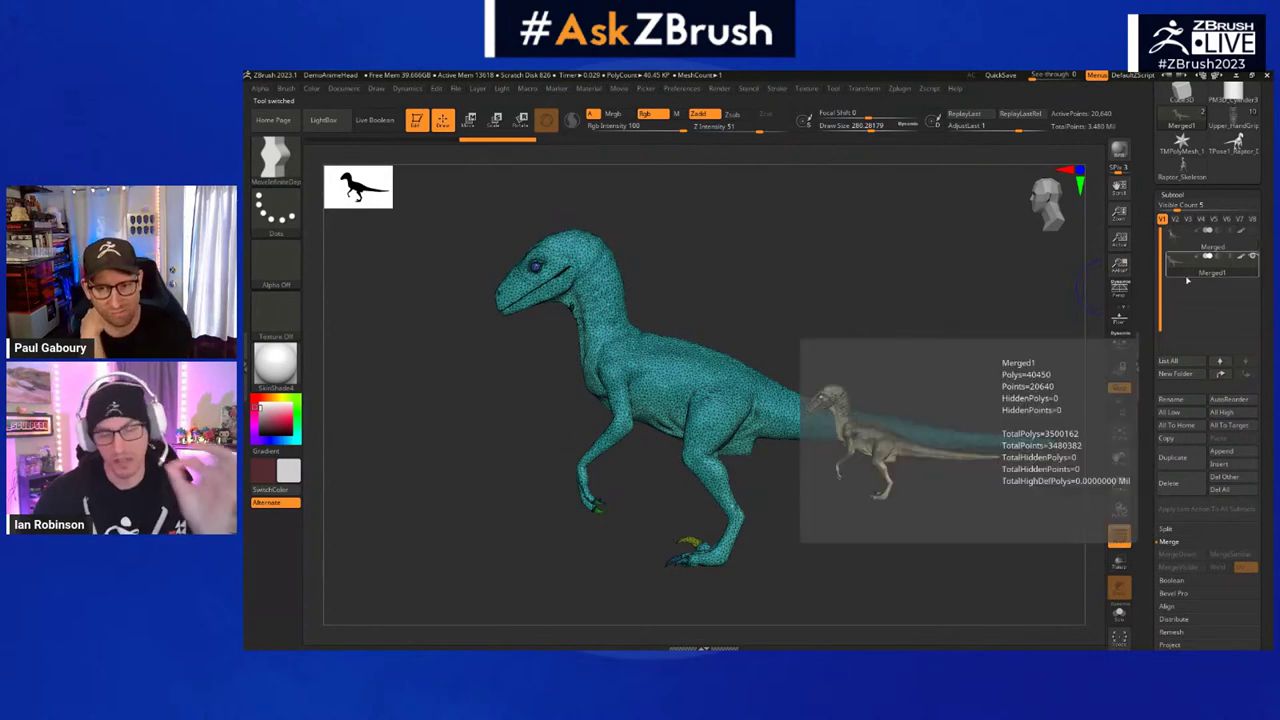
{"action": "left_click", "coordinate": [1182, 168]}
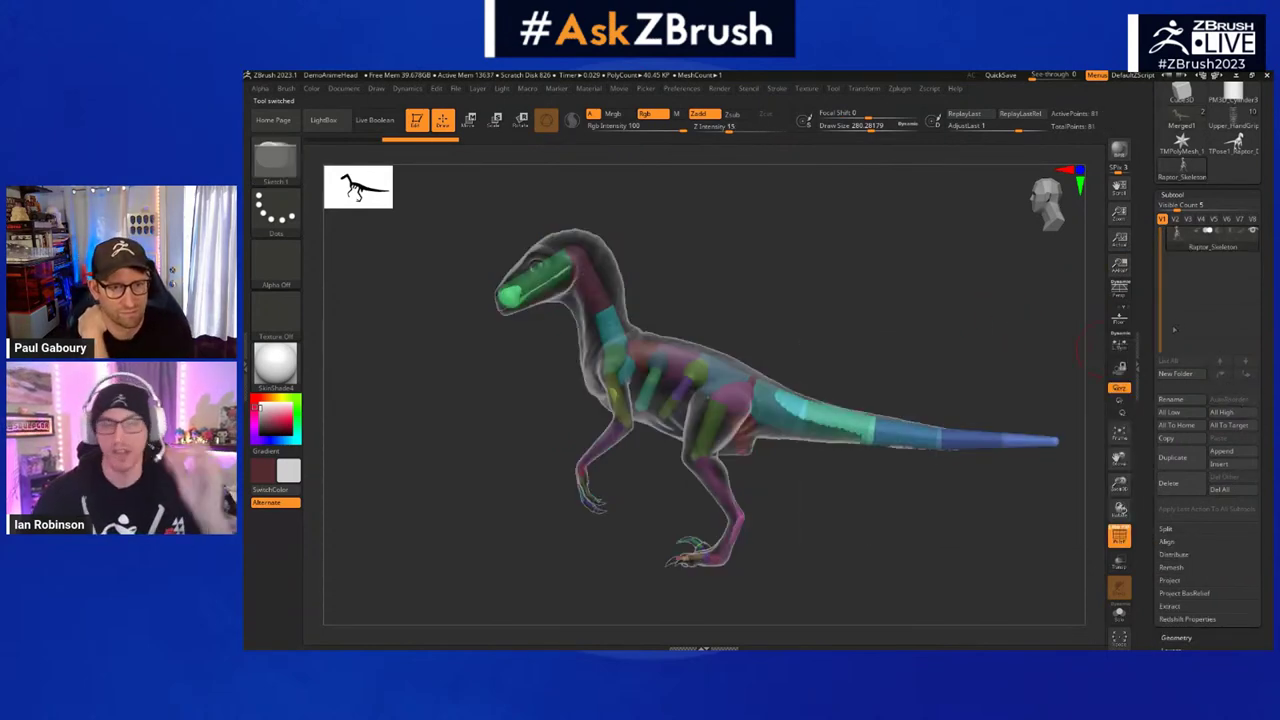
- Bind the proxy raptor mesh to the Raptor_Skeleton ZSpheres by turning on Bind Mesh in the Rigging settings
{"action": "scroll", "coordinate": [1238, 347], "scroll_direction": "down", "scroll_amount": 2}
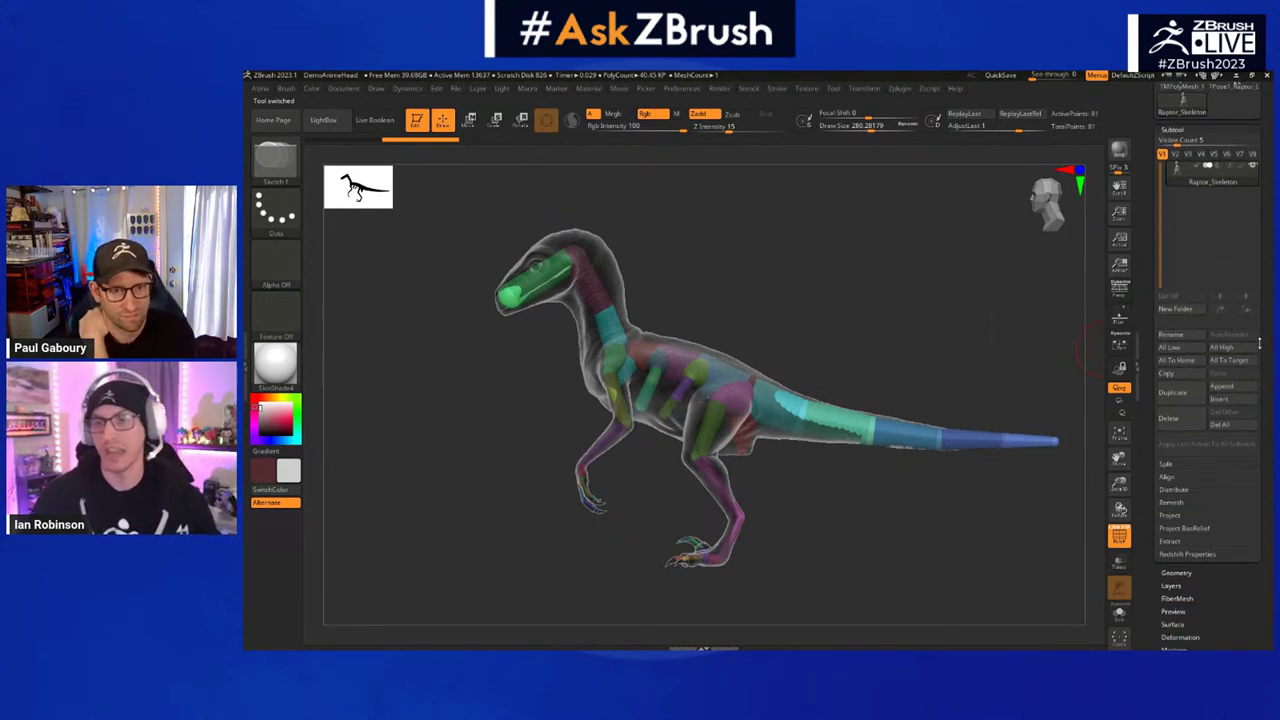
{"action": "scroll", "coordinate": [1185, 437], "scroll_direction": "down", "scroll_amount": 5}
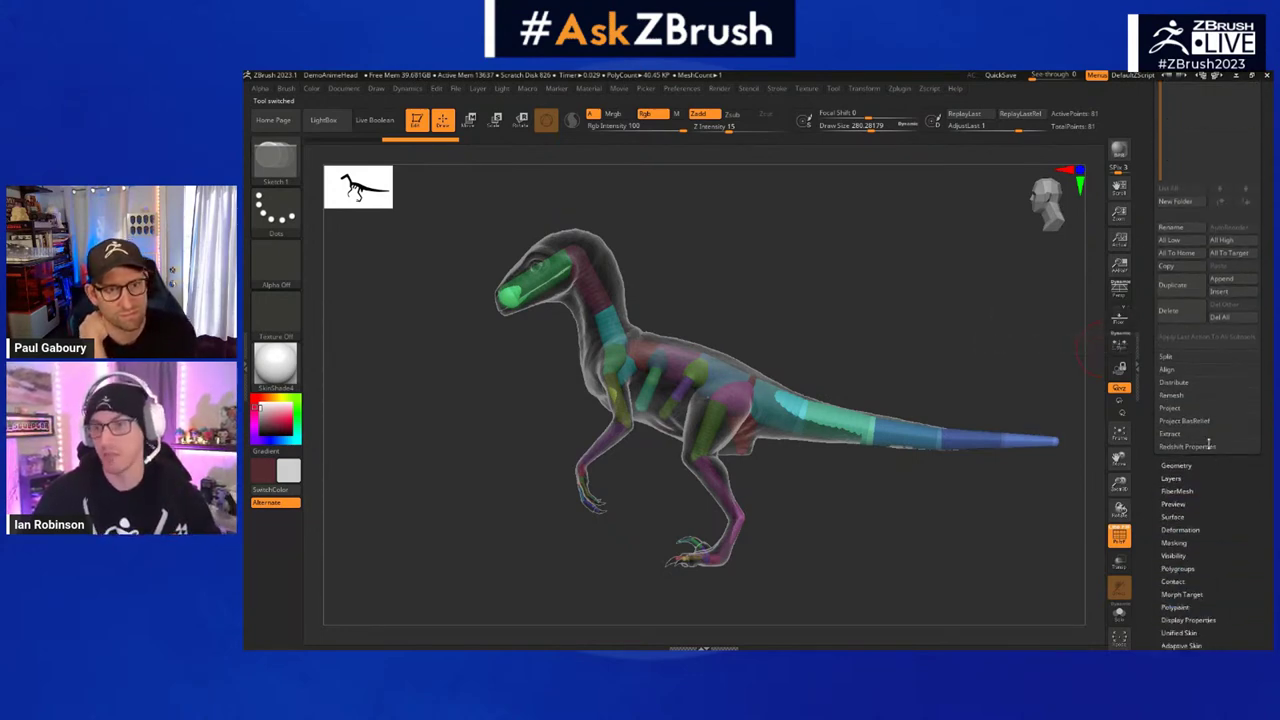
{"action": "scroll", "coordinate": [1185, 437], "scroll_direction": "down", "scroll_amount": 3}
{"action": "left_click", "coordinate": [1178, 456]}
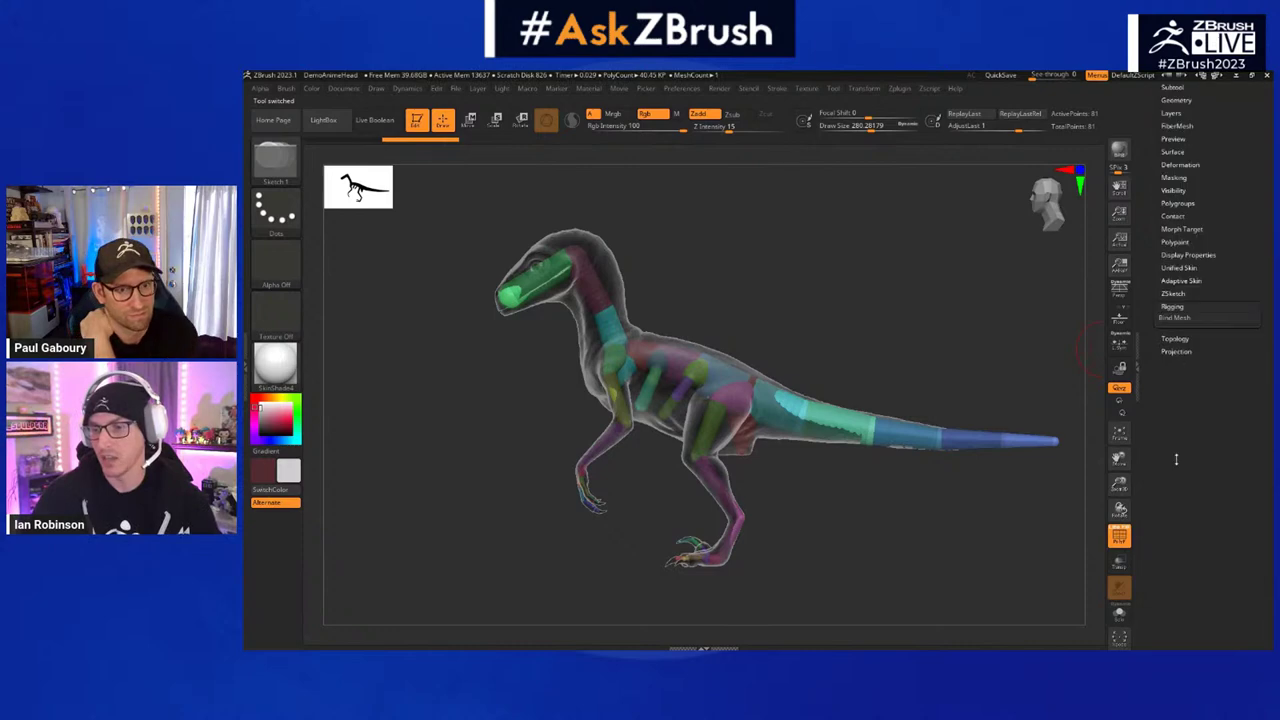
{"action": "left_click", "coordinate": [1176, 319]}
- Pose the raptor's front arm by swinging the upper-arm bone back and raising the forearm bone
{"action": "right_click_drag", "start_coordinate": [696, 378], "coordinate": [586, 411], "text": "ctrl"}
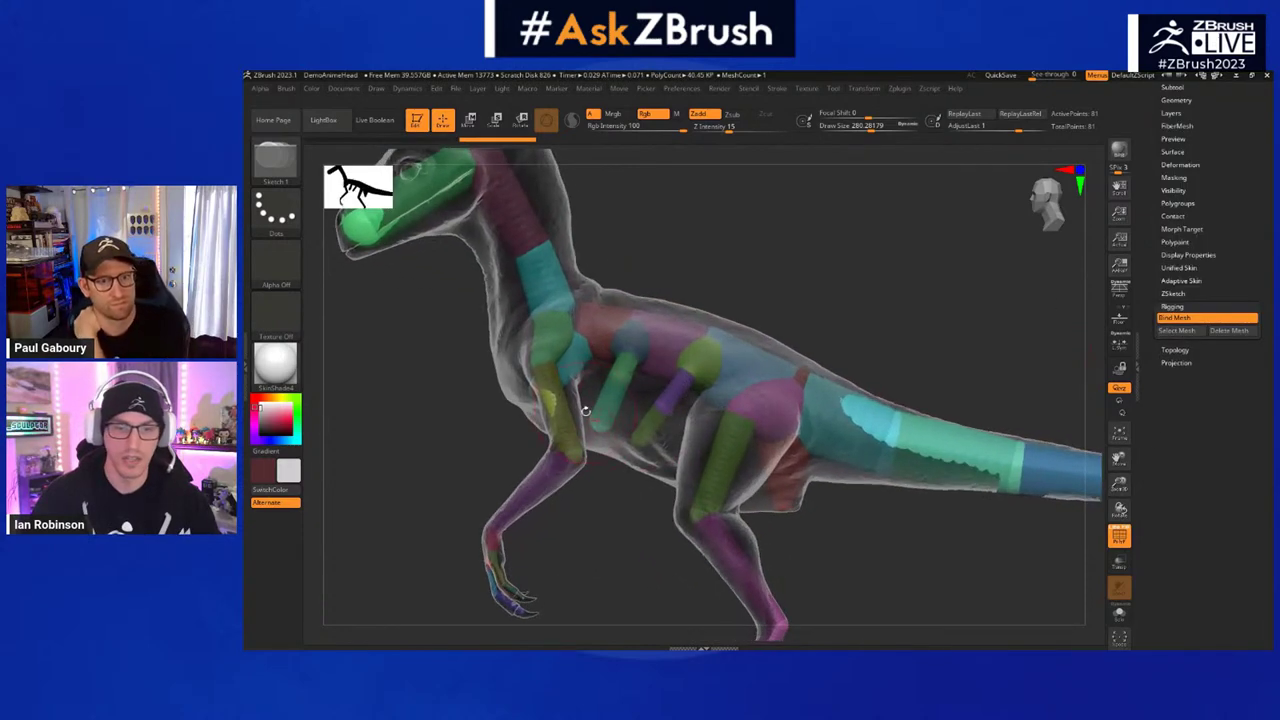
{"action": "key", "text": "w"}
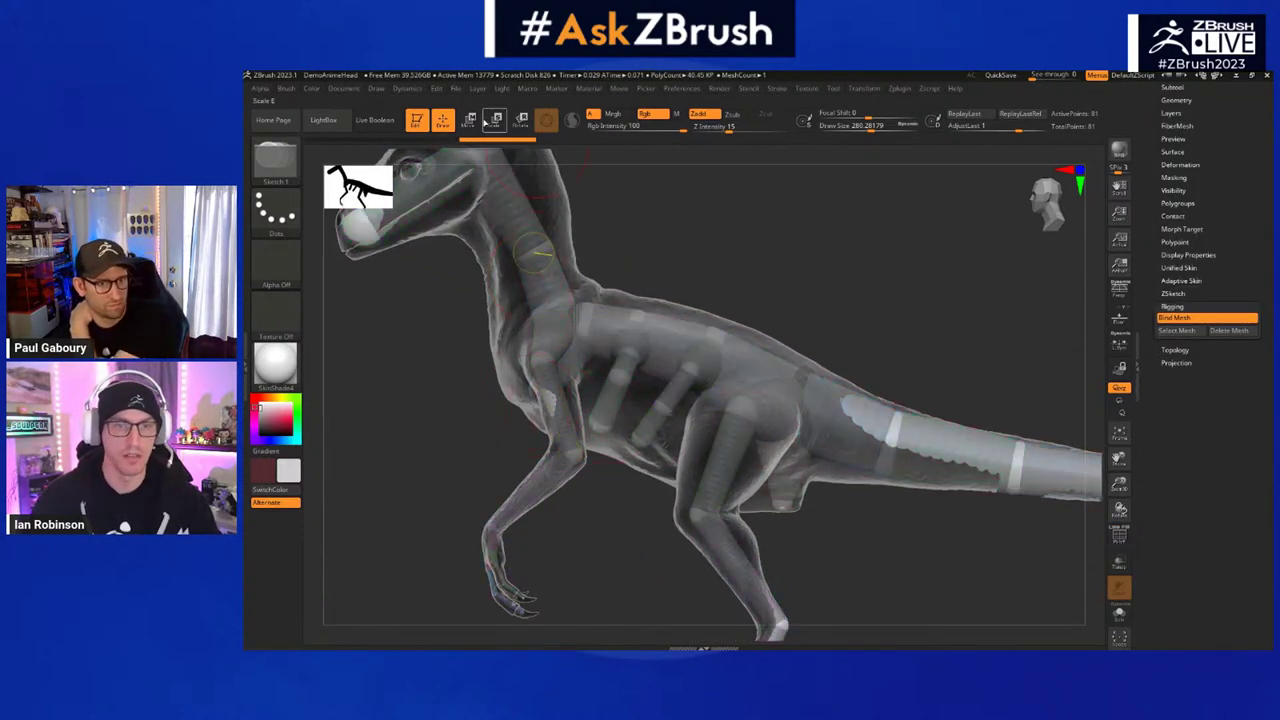
{"action": "right_click_drag", "start_coordinate": [552, 389], "coordinate": [625, 369], "text": "alt"}
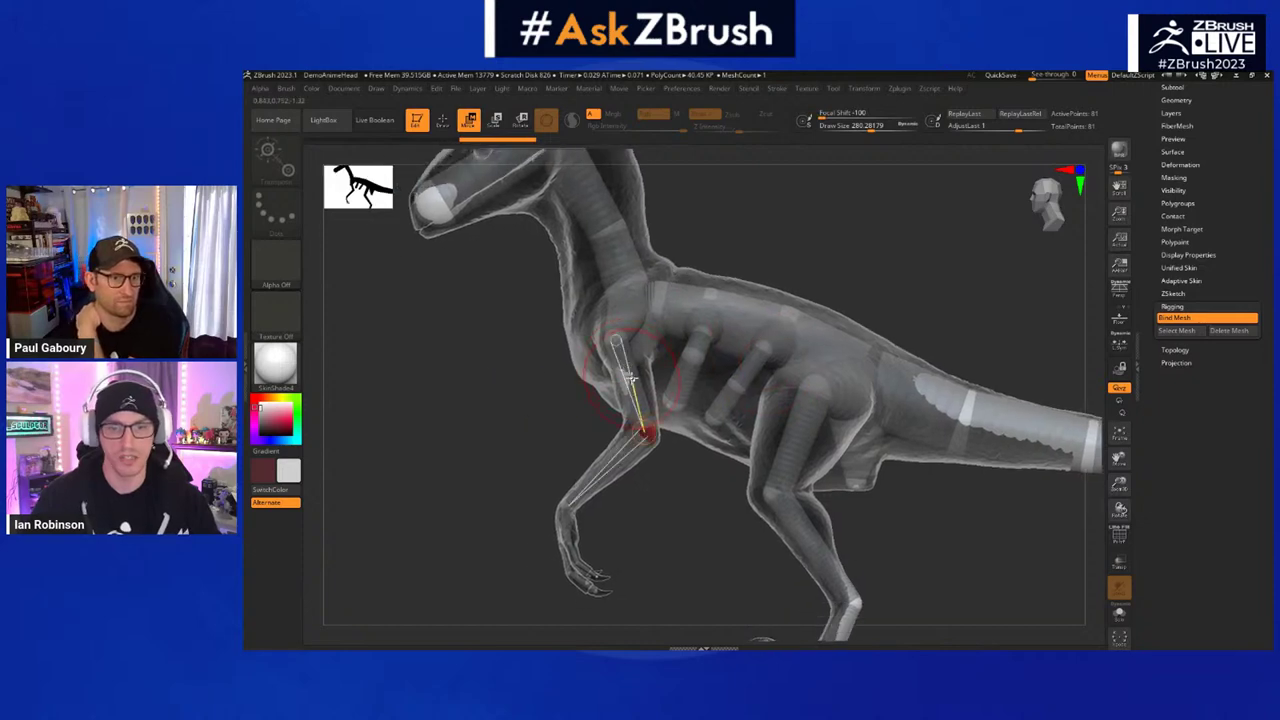
{"action": "left_click_drag", "start_coordinate": [627, 378], "coordinate": [667, 330]}
{"action": "left_click_drag", "start_coordinate": [613, 450], "coordinate": [589, 420]}
- Bend the raptor's neck by moving its lower neck bone back toward the body
{"action": "right_click_drag", "start_coordinate": [615, 287], "coordinate": [628, 352], "text": "alt"}
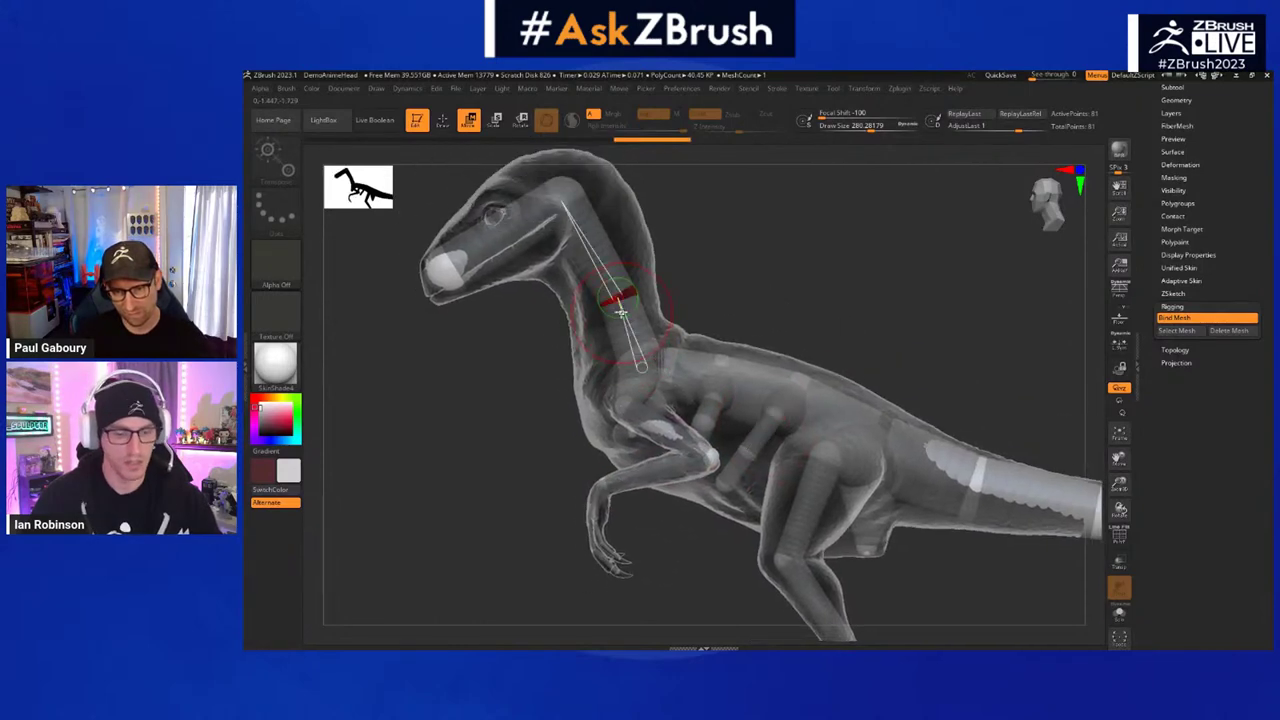
{"action": "left_click_drag", "start_coordinate": [606, 287], "coordinate": [666, 273]}
{"action": "right_click_drag", "start_coordinate": [697, 273], "coordinate": [668, 245], "text": "ctrl"}
- Curve the raptor's tail sideways from above by moving its rear bones, undoing the first adjustment near the tail base
{"action": "right_click_drag", "start_coordinate": [836, 384], "coordinate": [855, 449]}
{"action": "left_click_drag", "start_coordinate": [814, 395], "coordinate": [829, 389]}
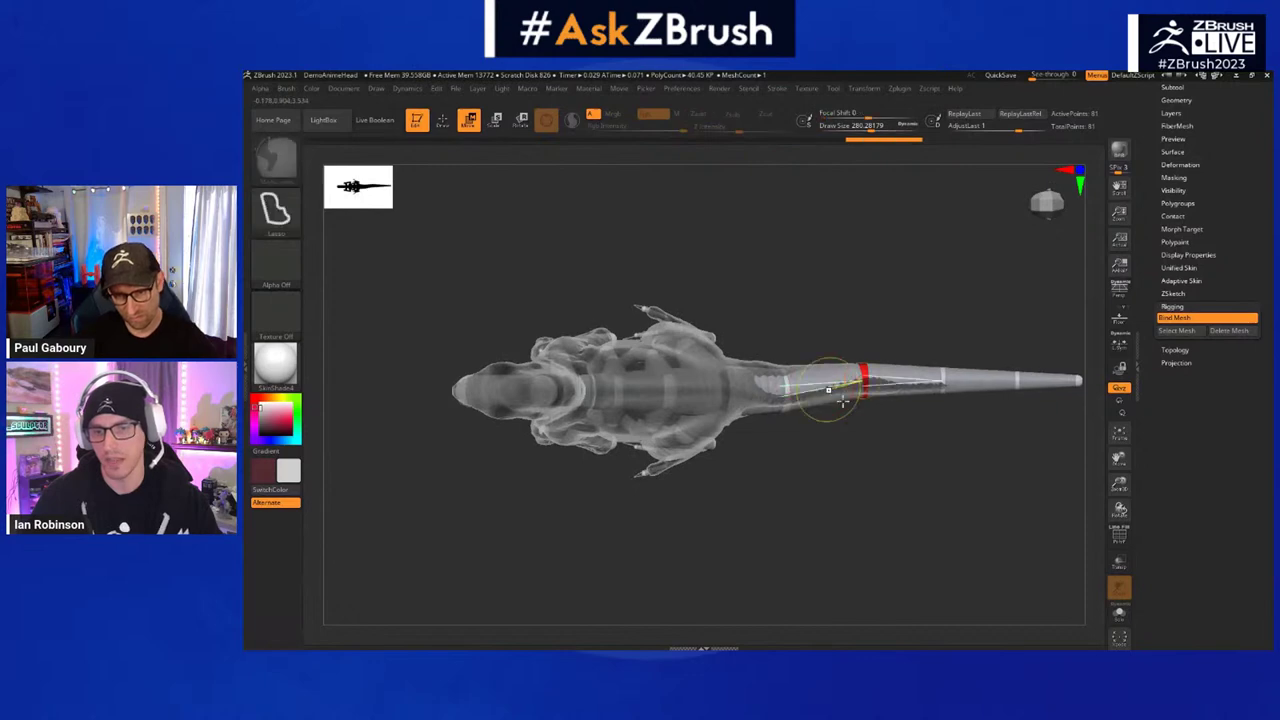
{"action": "key", "text": "ctrl+z"}
{"action": "mouse_move", "coordinate": [920, 392]}
{"action": "left_mouse_down"}
{"action": "mouse_move", "coordinate": [912, 364]}
{"action": "mouse_move", "coordinate": [1022, 317]}
{"action": "mouse_move", "coordinate": [986, 292]}
{"action": "mouse_move", "coordinate": [1022, 295]}
{"action": "mouse_move", "coordinate": [877, 243]}
{"action": "mouse_move", "coordinate": [1010, 244]}
{"action": "mouse_move", "coordinate": [854, 260]}
{"action": "mouse_move", "coordinate": [1060, 275]}
{"action": "mouse_move", "coordinate": [863, 223]}
{"action": "mouse_move", "coordinate": [1017, 314]}
{"action": "mouse_move", "coordinate": [1020, 240]}
{"action": "mouse_move", "coordinate": [1040, 307]}
{"action": "mouse_move", "coordinate": [1040, 275]}
{"action": "mouse_move", "coordinate": [1018, 269]}
{"action": "left_mouse_up"}
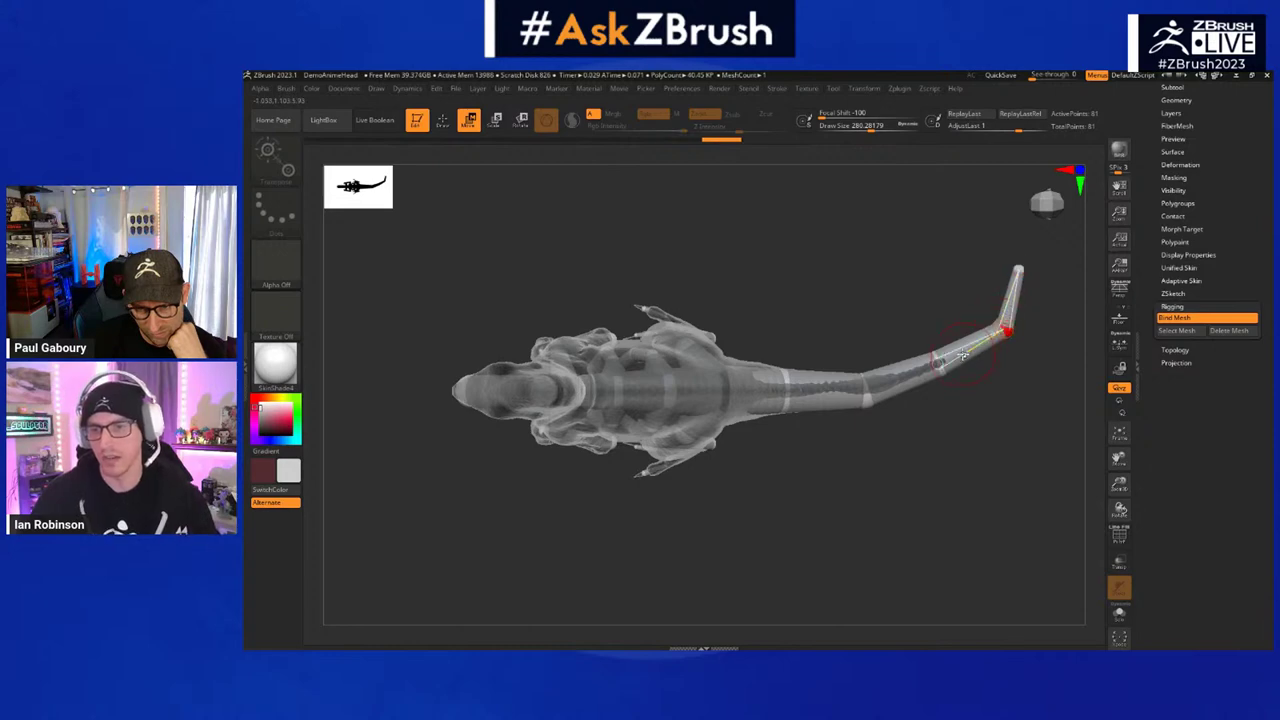
{"action": "left_click_drag", "start_coordinate": [959, 340], "coordinate": [762, 295]}
- Reposition the raptor's hind legs by moving the thigh and lower-leg bones, spreading the stance as seen from behind
{"action": "right_click_drag", "start_coordinate": [762, 295], "coordinate": [663, 406]}
{"action": "left_click_drag", "start_coordinate": [648, 424], "coordinate": [616, 396]}
{"action": "right_click_drag", "start_coordinate": [650, 388], "coordinate": [606, 379]}
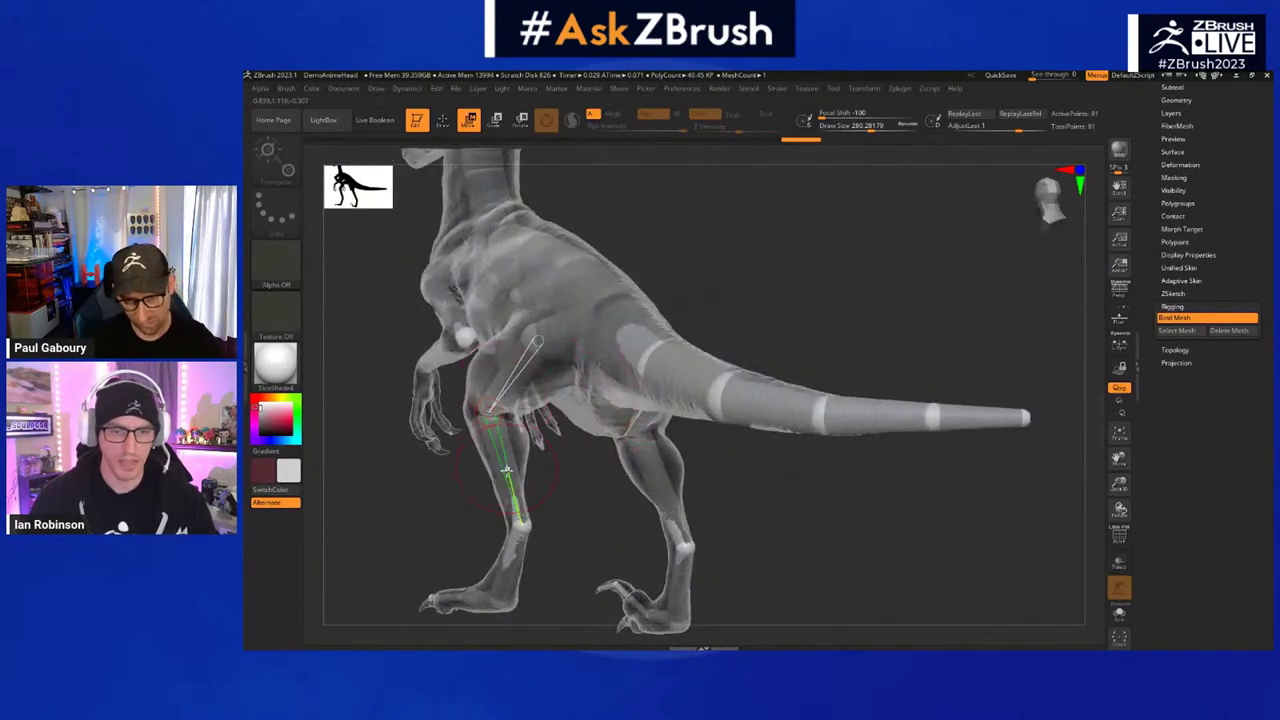
{"action": "left_click_drag", "start_coordinate": [508, 456], "coordinate": [555, 465]}
{"action": "right_click_drag", "start_coordinate": [560, 466], "coordinate": [729, 469]}
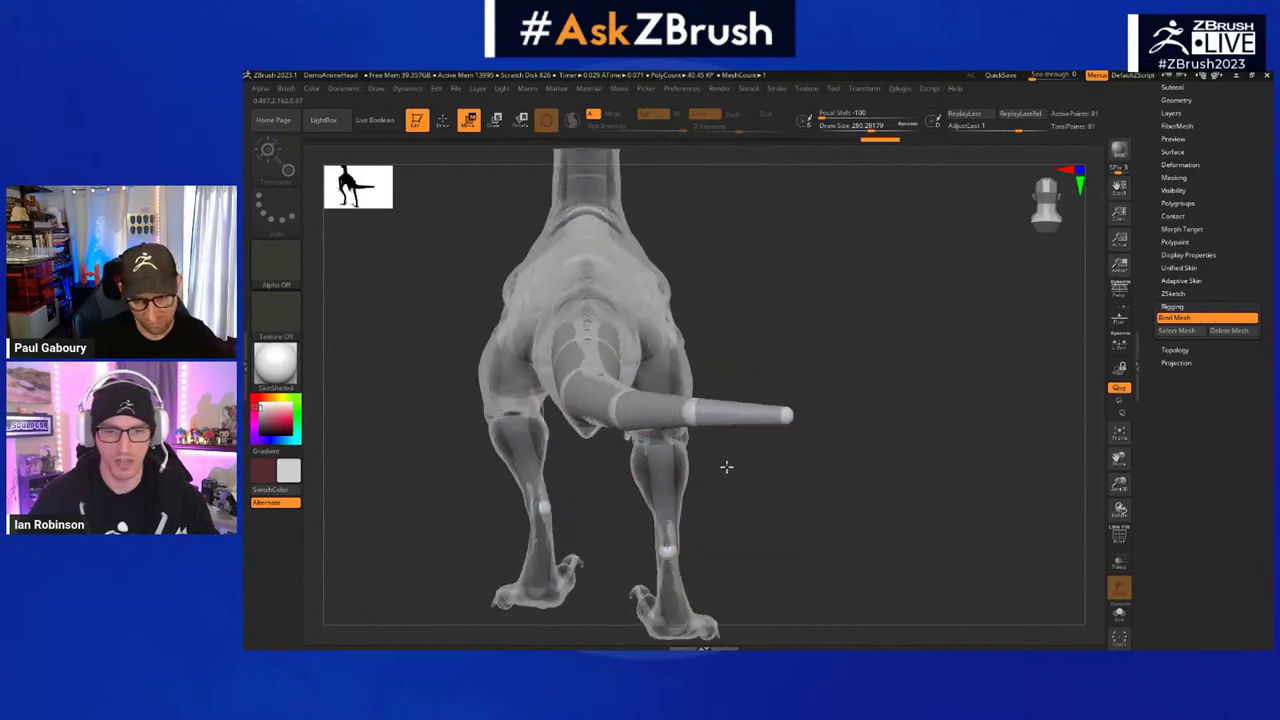
{"action": "left_click_drag", "start_coordinate": [669, 487], "coordinate": [770, 511]}
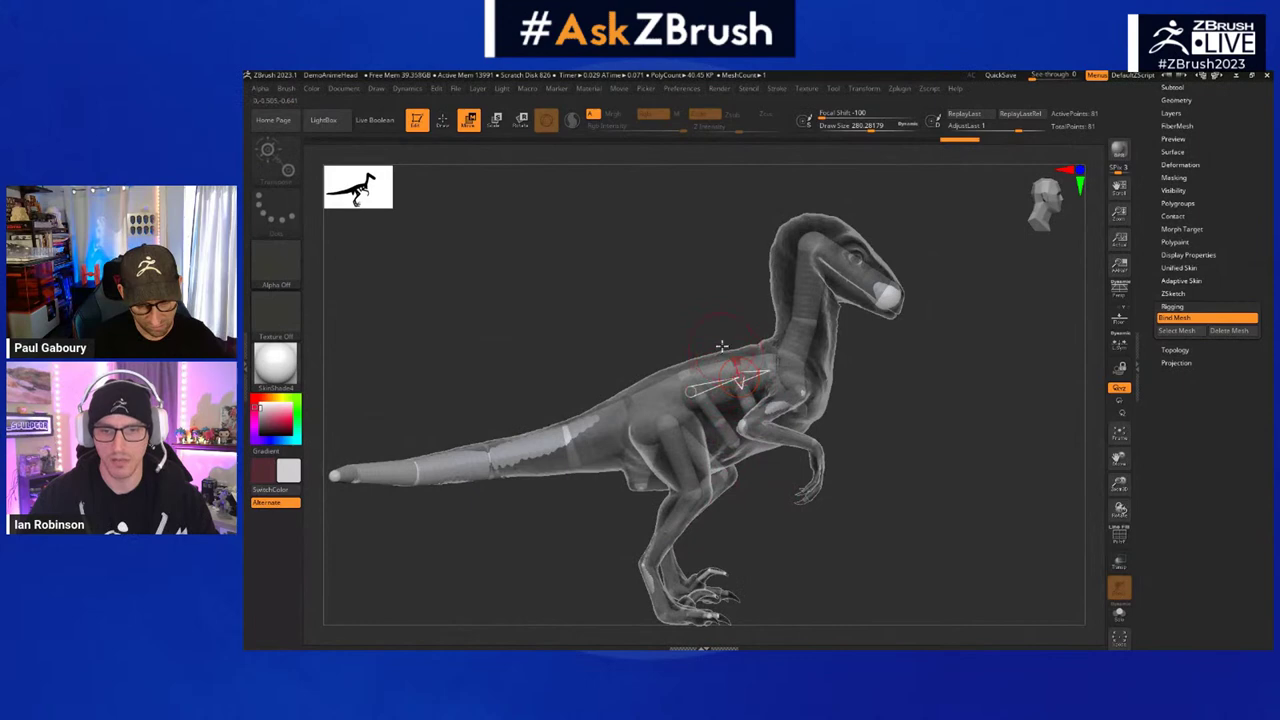
- Adjust the raptor's torso by moving its spine bone
{"action": "right_click_drag", "start_coordinate": [723, 346], "coordinate": [726, 391], "text": "shift"}
{"action": "left_click_drag", "start_coordinate": [723, 386], "coordinate": [764, 406]}
{"action": "key", "text": "r"}
{"action": "mouse_move", "coordinate": [764, 406]}
{"action": "right_mouse_down", "text": "shift"}
{"action": "mouse_move", "coordinate": [897, 414]}
{"action": "mouse_move", "coordinate": [874, 389]}
{"action": "right_mouse_up", "text": "shift"}
- Preview the posed raptor's skin and generate a separate mesh from it with Make Adaptive Skin
{"action": "key", "text": "q"}
{"action": "left_click_drag", "start_coordinate": [874, 389], "coordinate": [856, 398]}
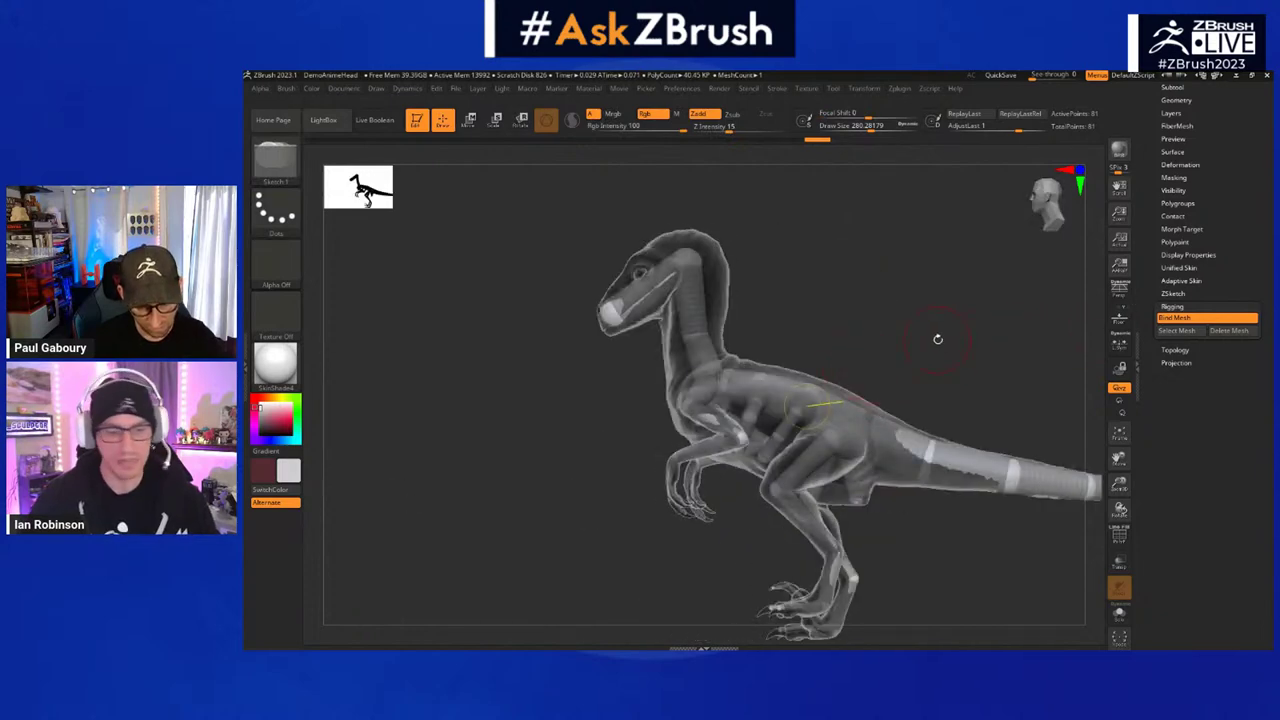
{"action": "key", "text": "a"}
{"action": "left_click_drag", "start_coordinate": [894, 351], "coordinate": [811, 311]}
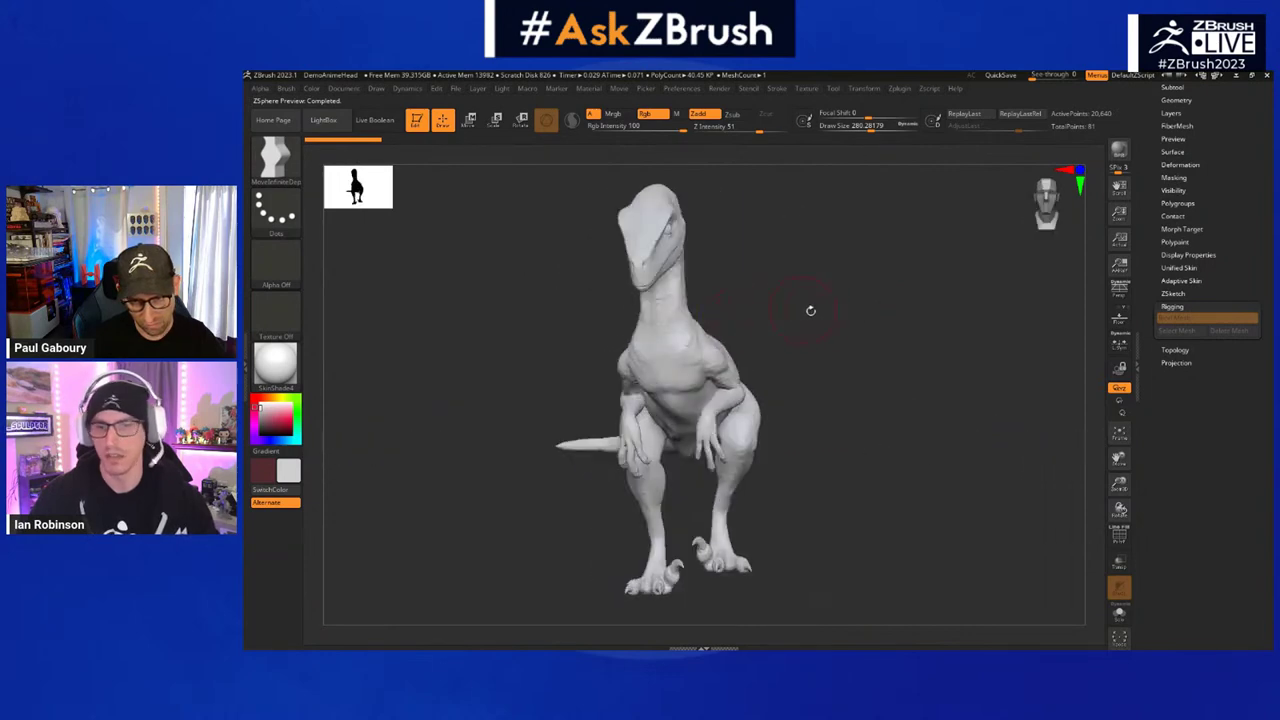
{"action": "left_click", "coordinate": [1192, 281]}
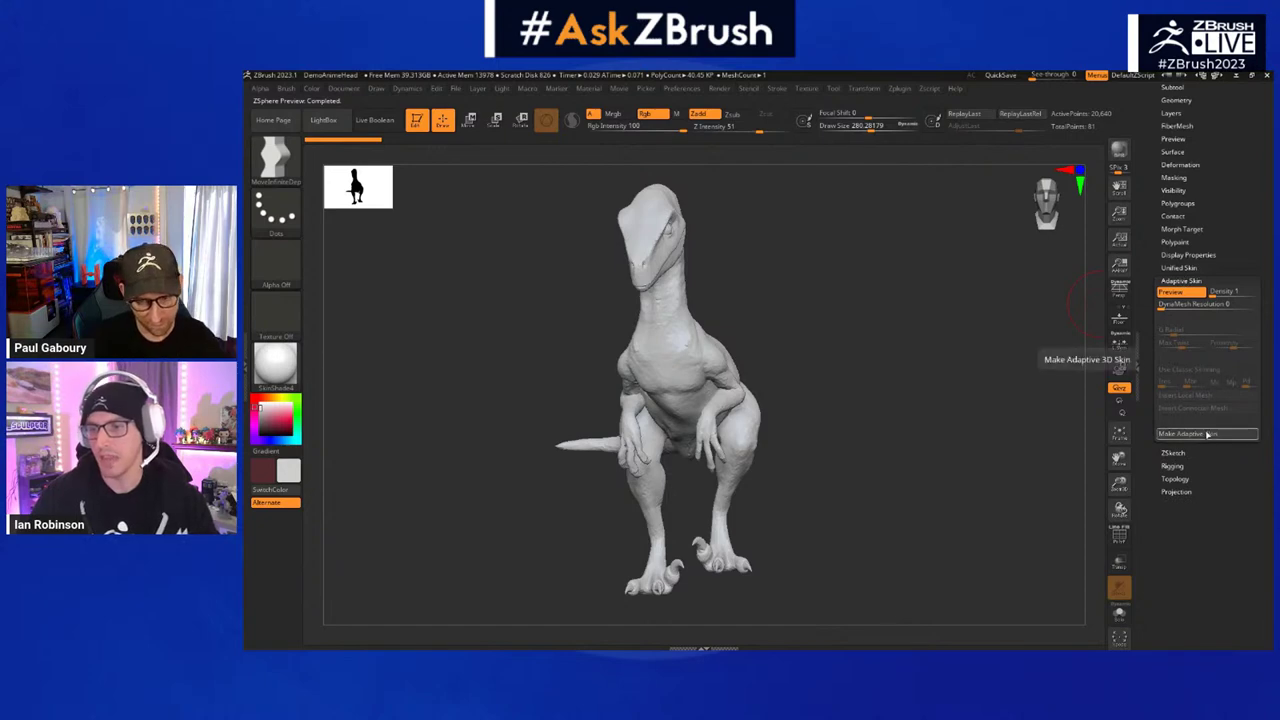
{"action": "left_click", "coordinate": [1207, 434]}
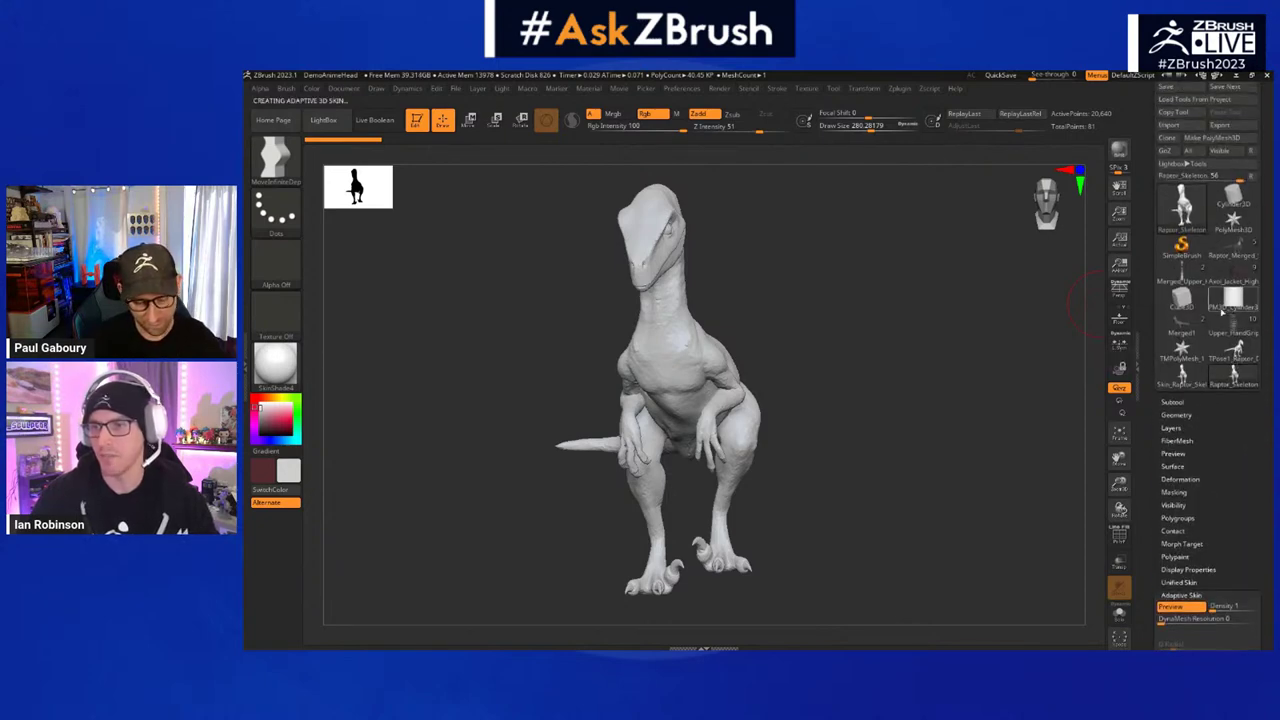
- Copy the Skin_Raptor_Skeleton subtool and paste it into the Merged1 raptor tool
{"action": "left_click_drag", "start_coordinate": [854, 366], "coordinate": [1096, 336]}
{"action": "mouse_move", "coordinate": [1193, 382]}
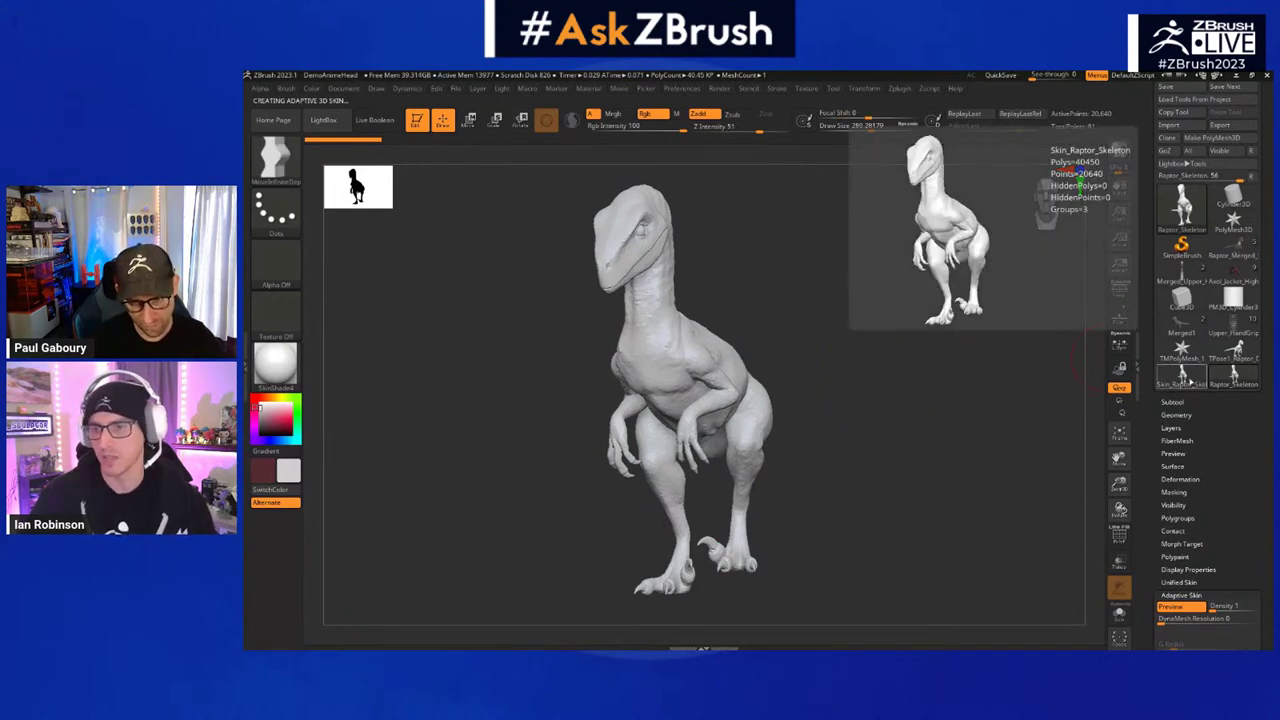
{"action": "left_click", "coordinate": [1192, 381]}
{"action": "left_click", "coordinate": [1172, 402]}
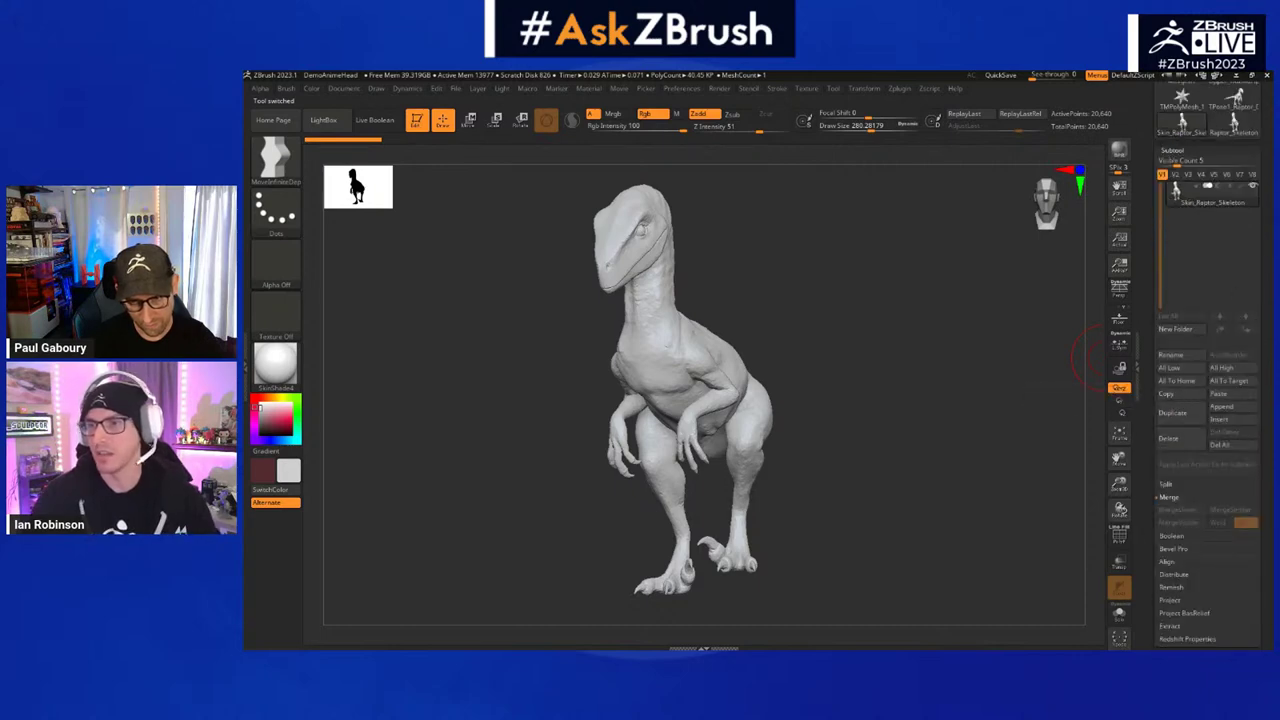
{"action": "left_click_drag", "start_coordinate": [1262, 150], "coordinate": [1262, 347]}
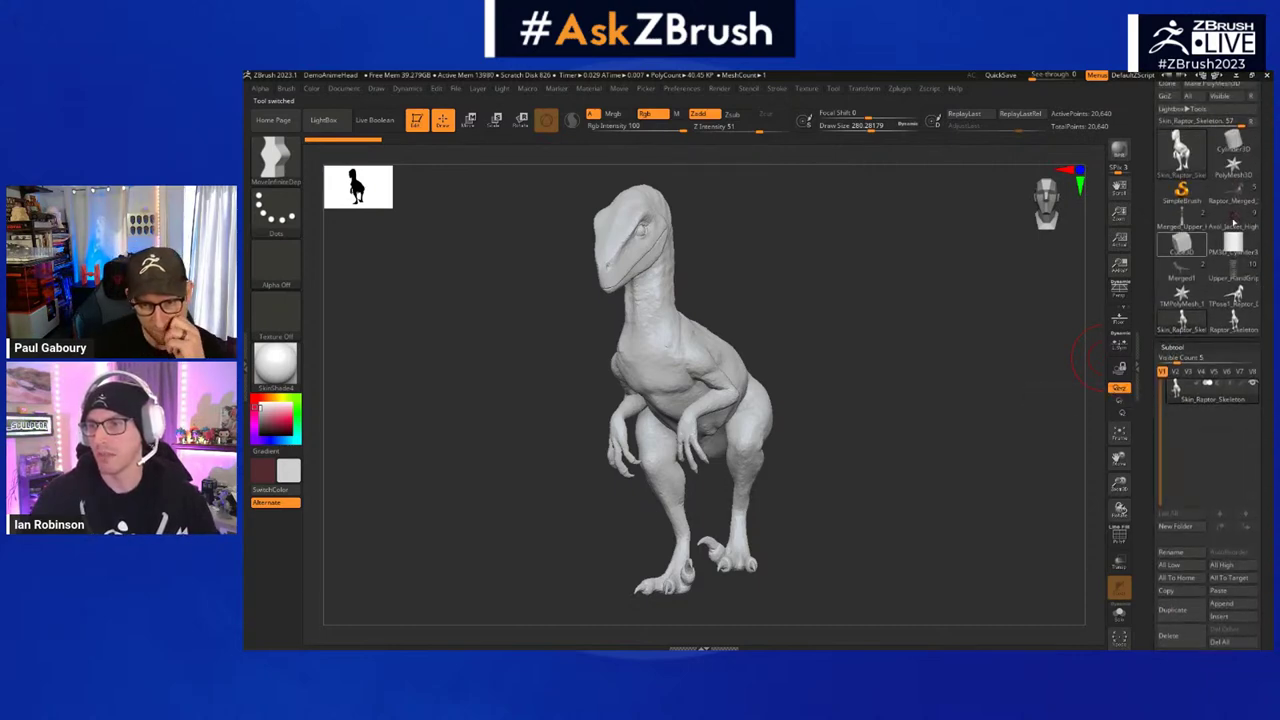
{"action": "left_click", "coordinate": [1234, 205]}
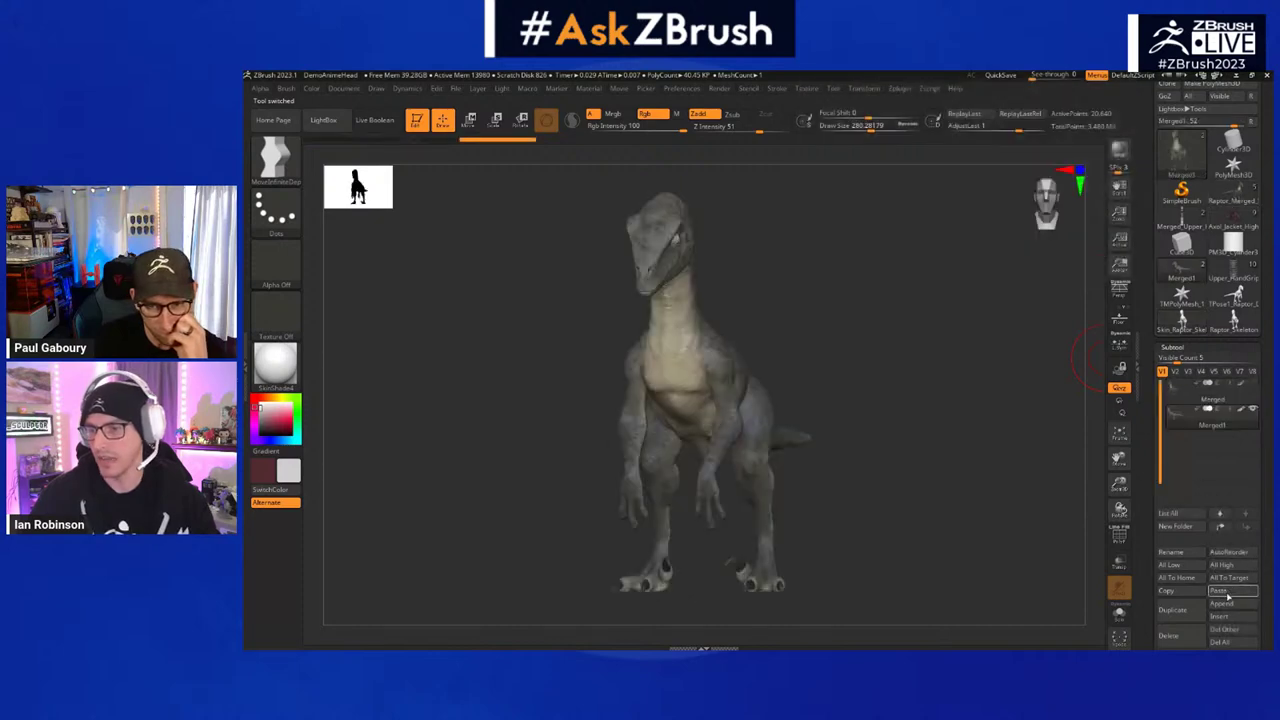
{"action": "left_click", "coordinate": [1226, 593]}
{"action": "left_click_drag", "start_coordinate": [969, 425], "coordinate": [1090, 440]}
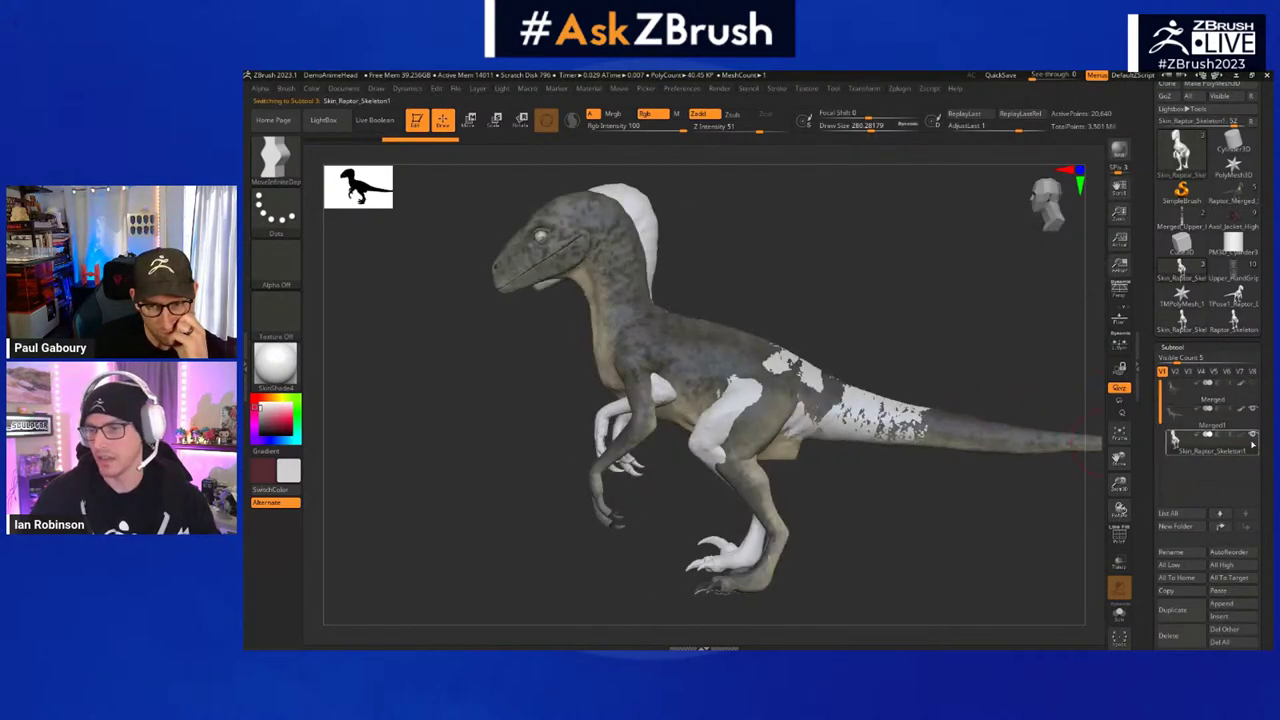
- Rename the pasted raptor subtool as Pose_1 and toggle its visibility
{"action": "left_click", "coordinate": [1182, 553]}
{"action": "type", "text": "Pa"}
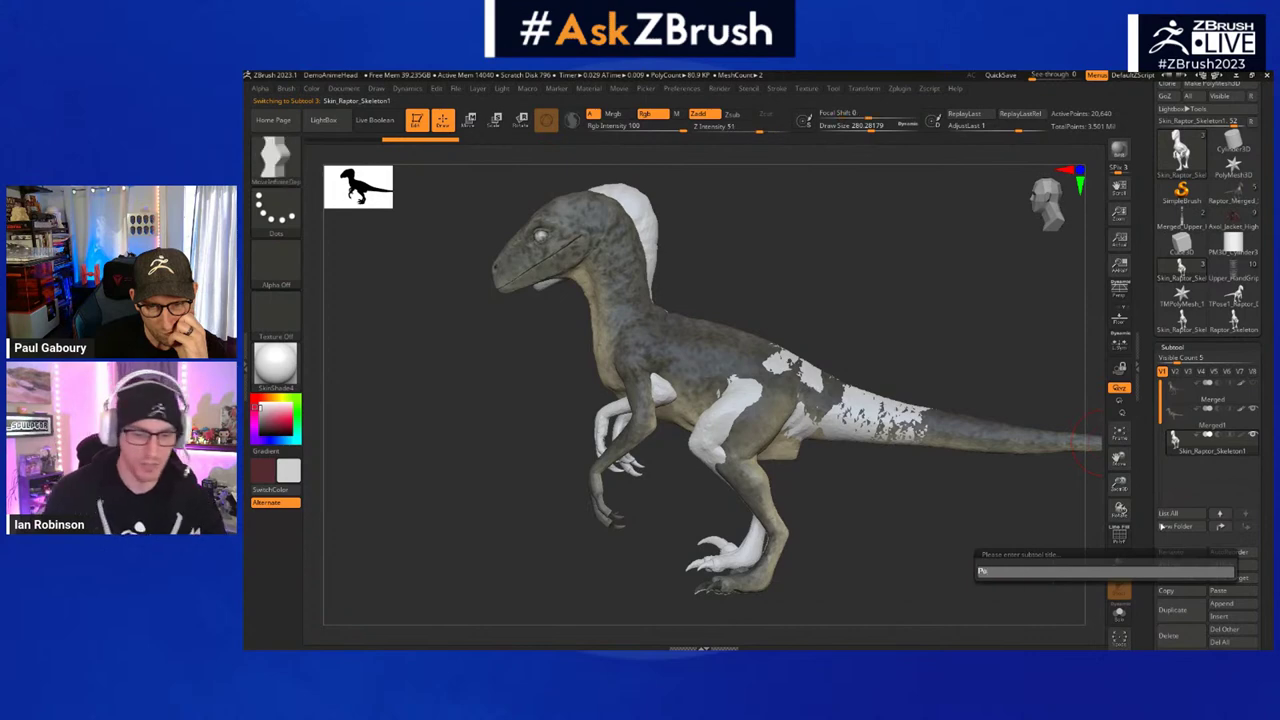
{"action": "type", "text": "se_1"}
{"action": "key", "text": "Return"}
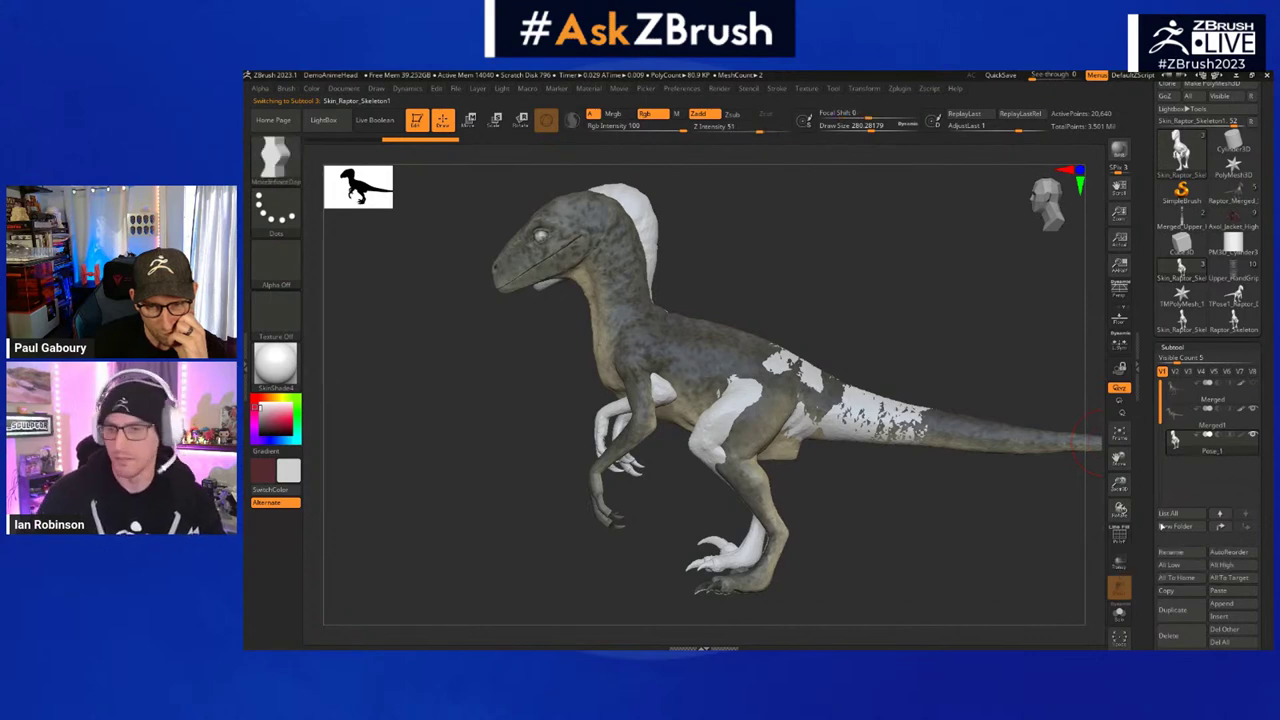
{"action": "left_click", "coordinate": [1251, 434]}
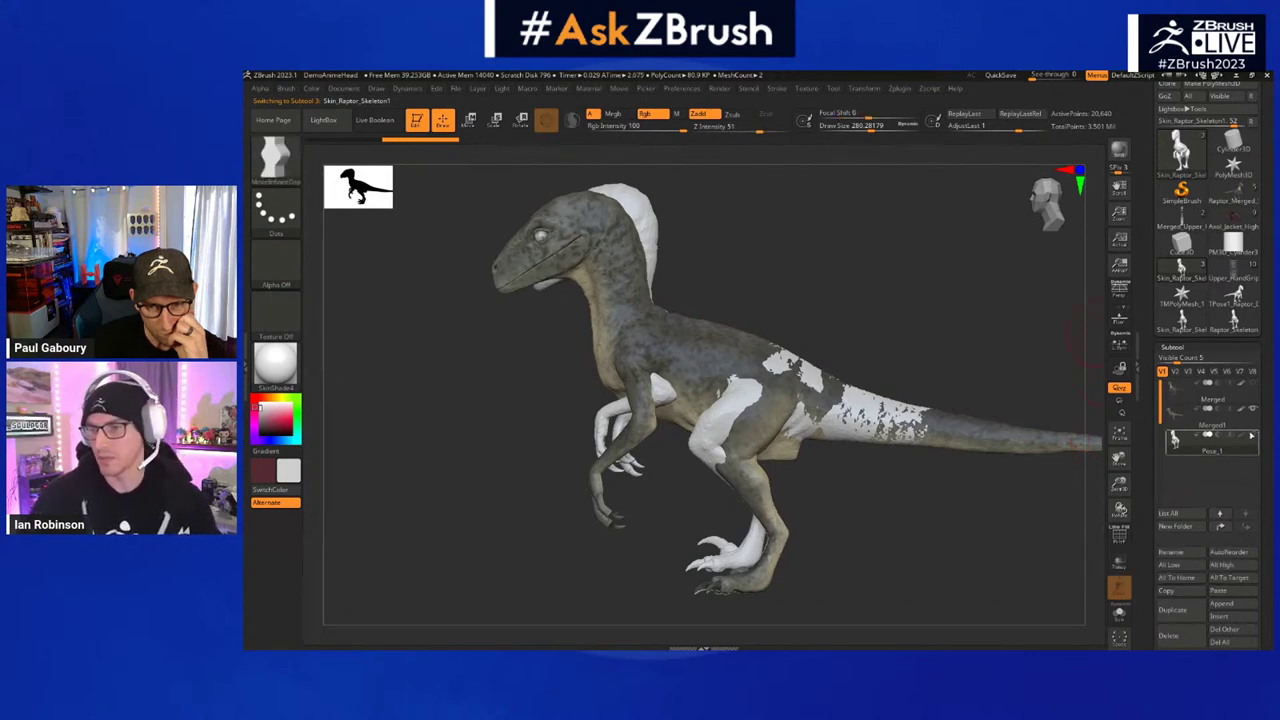
- Return to the Raptor_Skeleton rig, leave the skin preview, and turn Bind Mesh off and on again
{"action": "left_click", "coordinate": [1183, 325]}
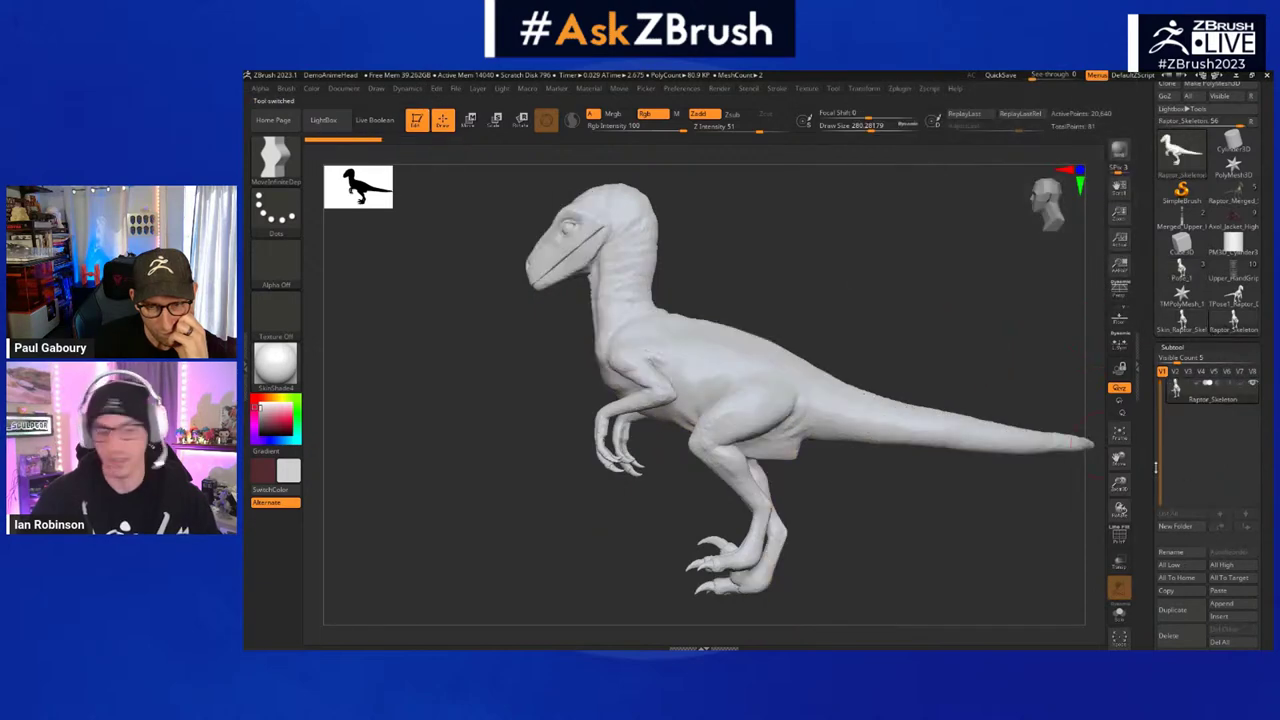
{"action": "key", "text": "a"}
{"action": "scroll", "coordinate": [1217, 486], "scroll_direction": "down", "scroll_amount": 5}
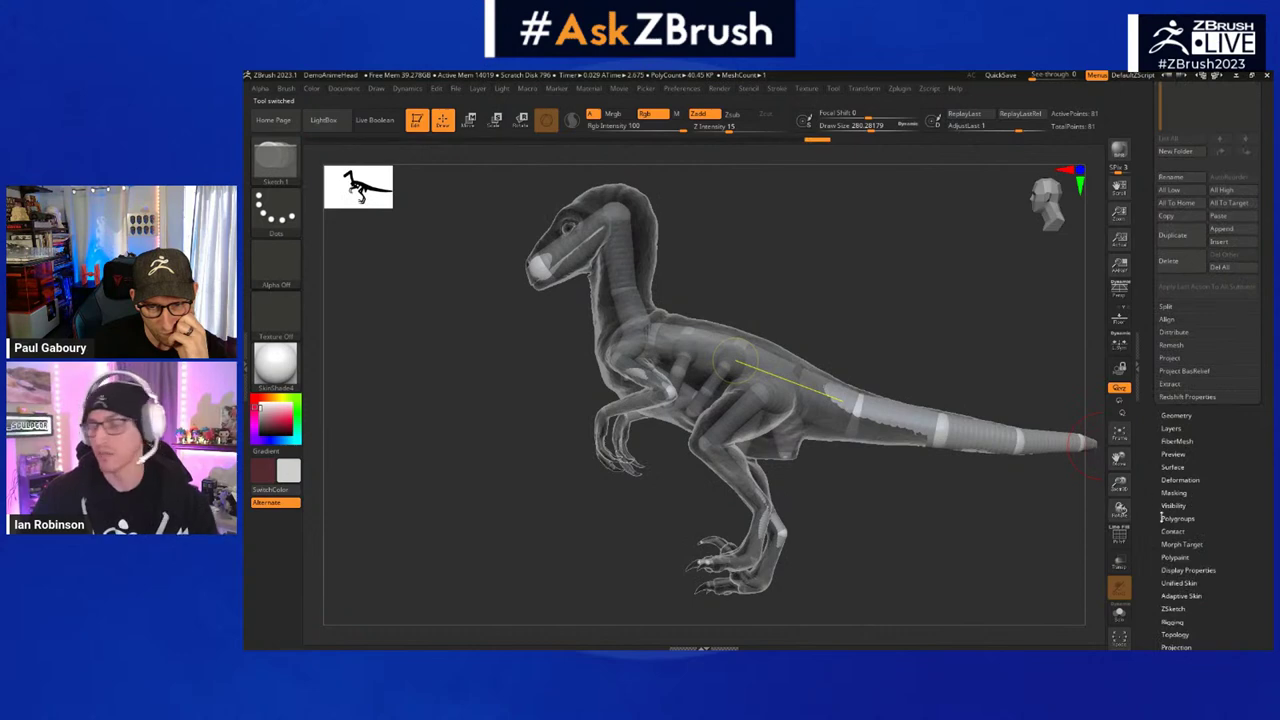
{"action": "left_click_drag", "start_coordinate": [1162, 518], "coordinate": [1154, 501]}
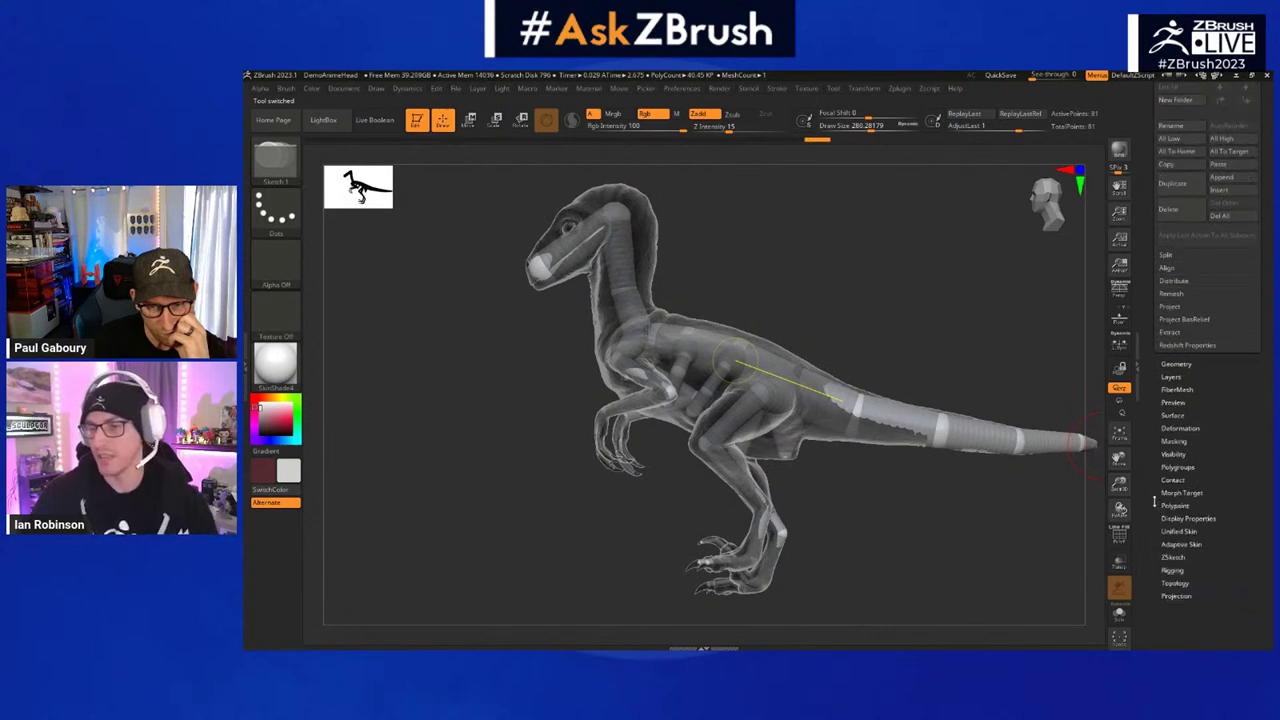
{"action": "left_click", "coordinate": [1174, 570]}
{"action": "left_click", "coordinate": [1180, 318]}
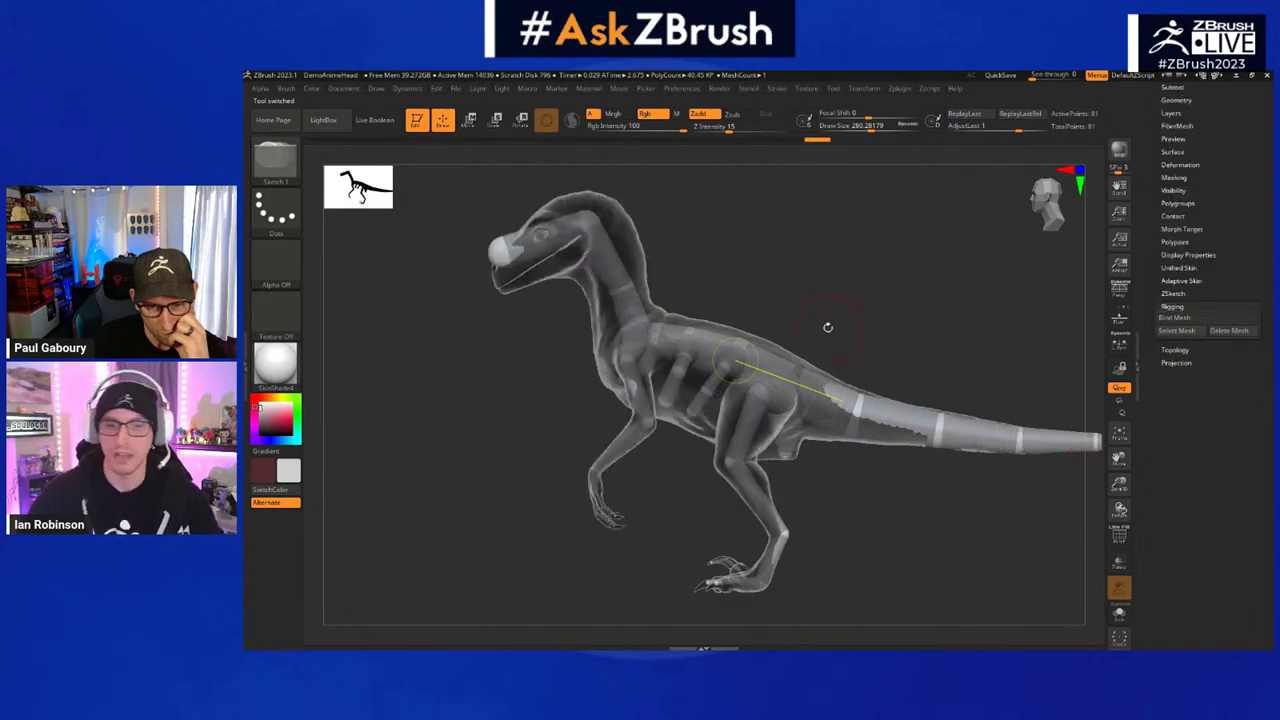
{"action": "left_click", "coordinate": [1172, 319]}
- Create a second pose by tilting the raptor's spine upward and raising its neck and head
{"action": "right_click_drag", "start_coordinate": [791, 294], "coordinate": [708, 354], "text": "ctrl"}
{"action": "left_click", "coordinate": [724, 352]}
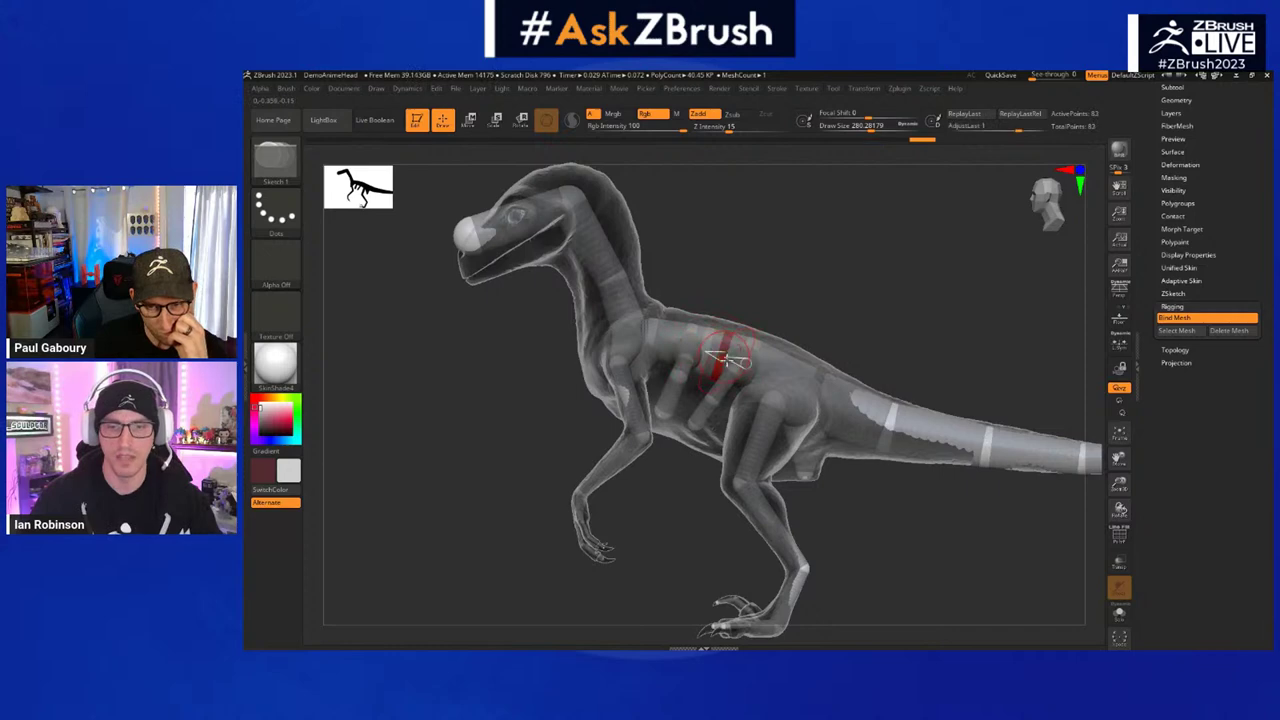
{"action": "key", "text": "w"}
{"action": "left_click", "coordinate": [714, 355]}
{"action": "left_click_drag", "start_coordinate": [715, 355], "coordinate": [680, 292]}
{"action": "right_click_drag", "start_coordinate": [680, 292], "coordinate": [713, 362], "text": "alt"}
{"action": "left_click_drag", "start_coordinate": [564, 243], "coordinate": [556, 202]}
- Lift the raptor's tail for the second pose and adjust the bones of its hind legs
{"action": "right_click_drag", "start_coordinate": [803, 331], "coordinate": [796, 376], "text": "ctrl"}
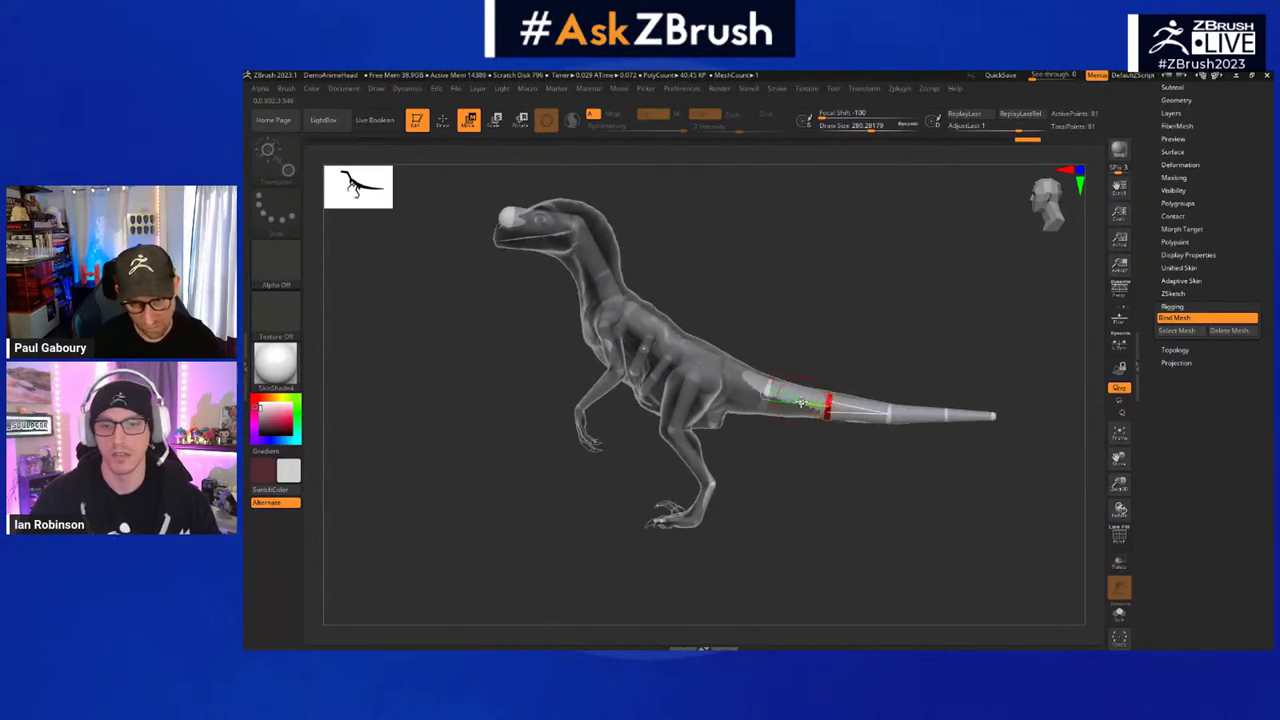
{"action": "left_click_drag", "start_coordinate": [866, 410], "coordinate": [951, 375]}
{"action": "right_click_drag", "start_coordinate": [731, 477], "coordinate": [672, 470], "text": "ctrl"}
{"action": "mouse_move", "coordinate": [635, 483]}
{"action": "left_mouse_down"}
{"action": "mouse_move", "coordinate": [649, 500]}
{"action": "mouse_move", "coordinate": [663, 468]}
{"action": "mouse_move", "coordinate": [617, 488]}
{"action": "mouse_move", "coordinate": [640, 486]}
{"action": "left_mouse_up"}
{"action": "right_click_drag", "start_coordinate": [740, 488], "coordinate": [657, 491]}
{"action": "left_click_drag", "start_coordinate": [641, 483], "coordinate": [643, 475]}
{"action": "left_click_drag", "start_coordinate": [666, 423], "coordinate": [687, 420]}
- Preview the second raptor pose as a skin and generate another mesh with Make Adaptive Skin
{"action": "key", "text": "q"}
{"action": "left_click_drag", "start_coordinate": [903, 500], "coordinate": [866, 494]}
{"action": "right_click_drag", "start_coordinate": [866, 494], "coordinate": [958, 413]}
{"action": "key", "text": "a"}
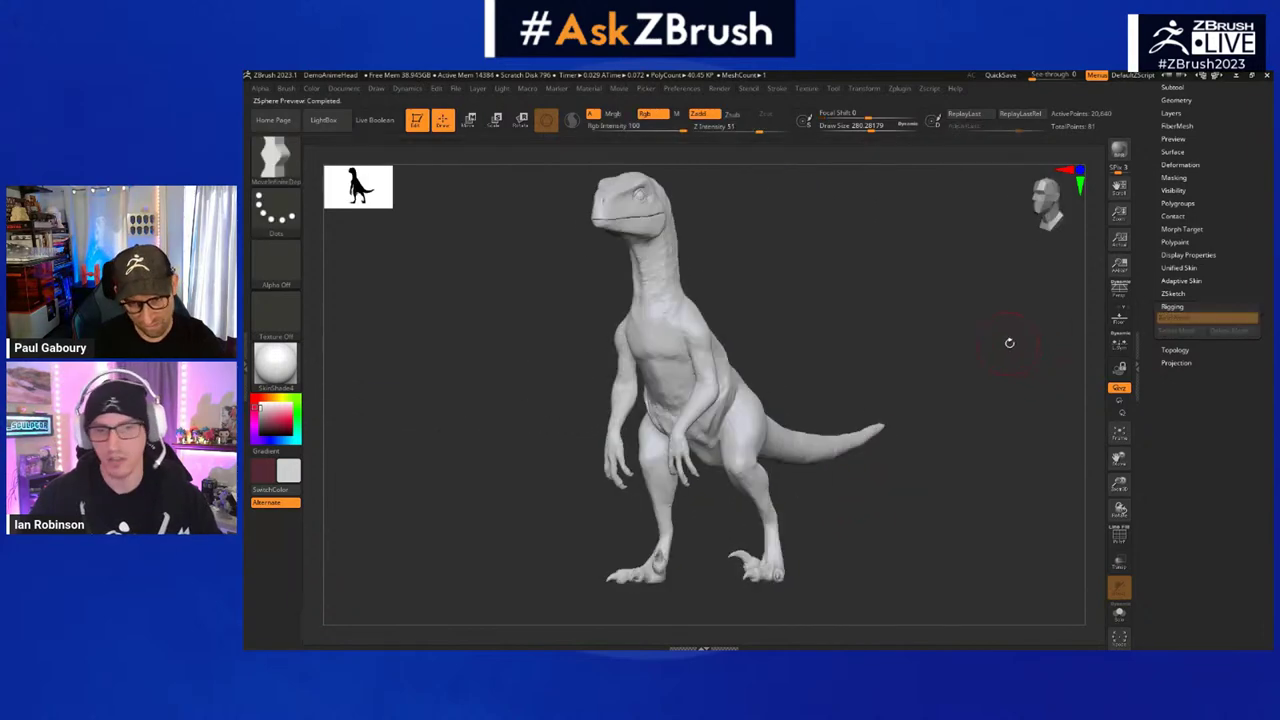
{"action": "scroll", "coordinate": [1245, 316], "scroll_direction": "up", "scroll_amount": 3}
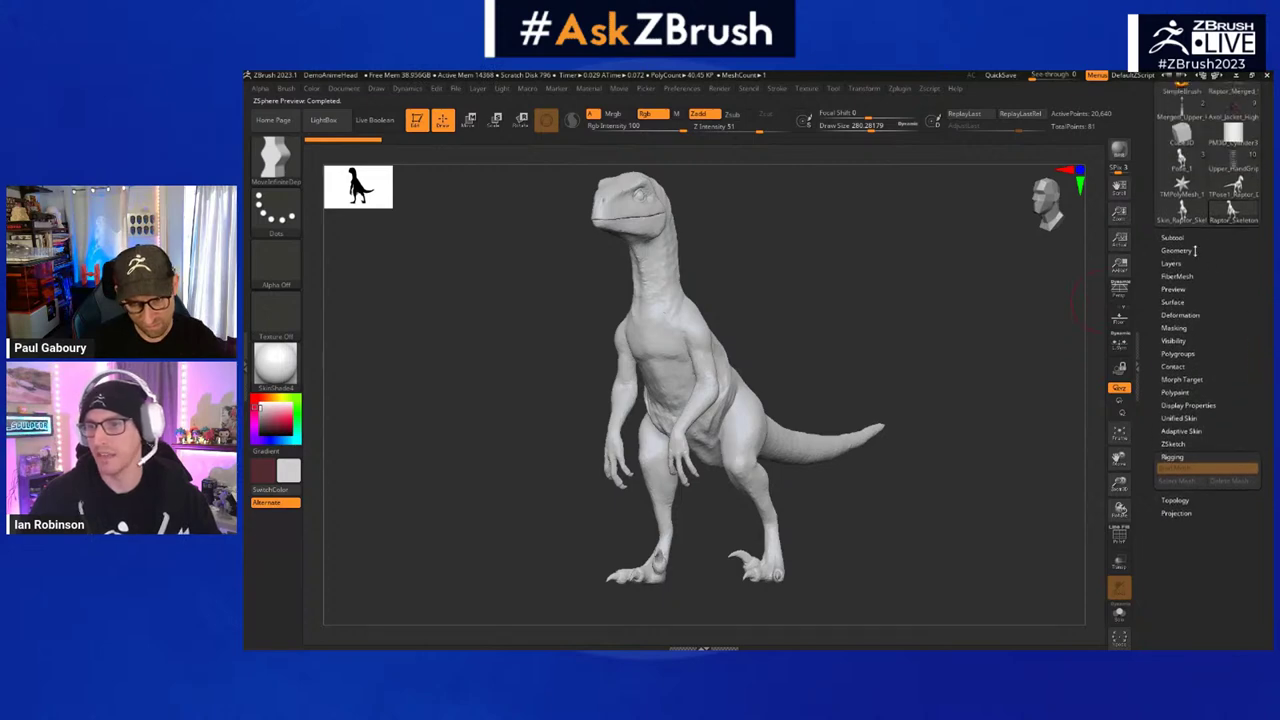
{"action": "left_click", "coordinate": [1181, 431]}
{"action": "left_click", "coordinate": [1175, 443]}
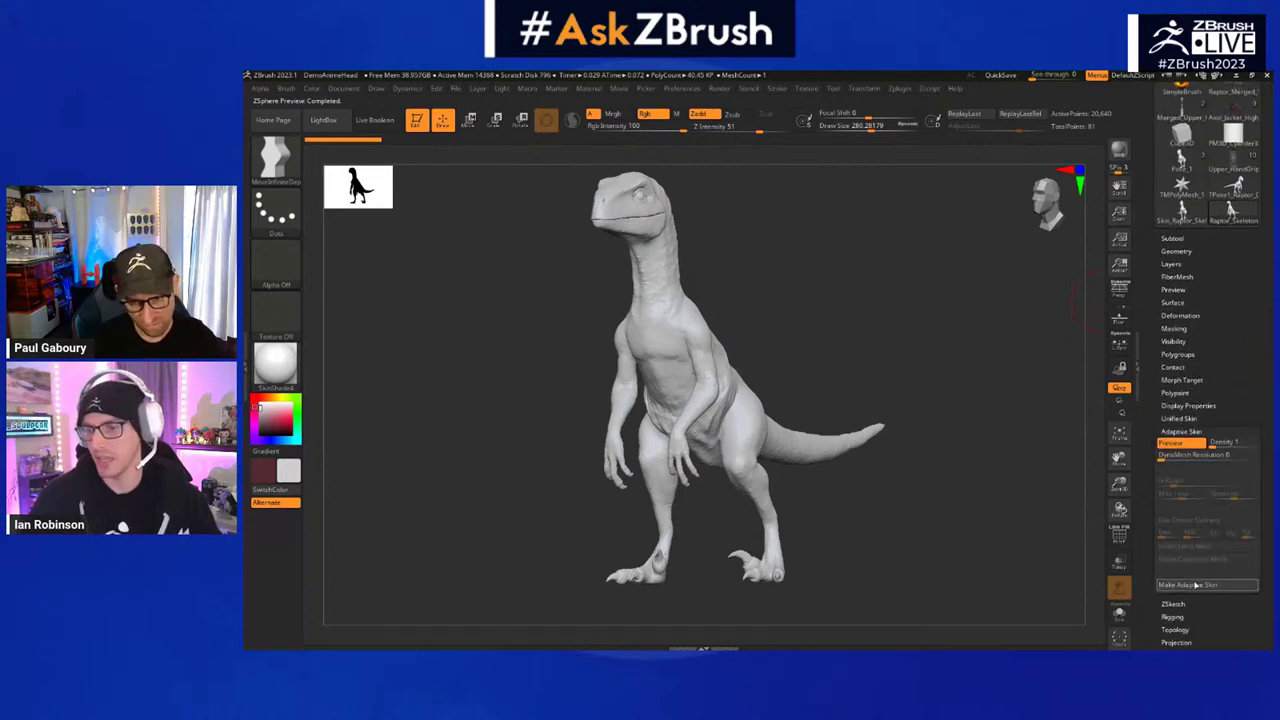
- Copy the Raptor_Skeleton subtool with the second pose and paste it as a new subtool into the Pose_1 tool
{"action": "mouse_move", "coordinate": [1181, 238]}
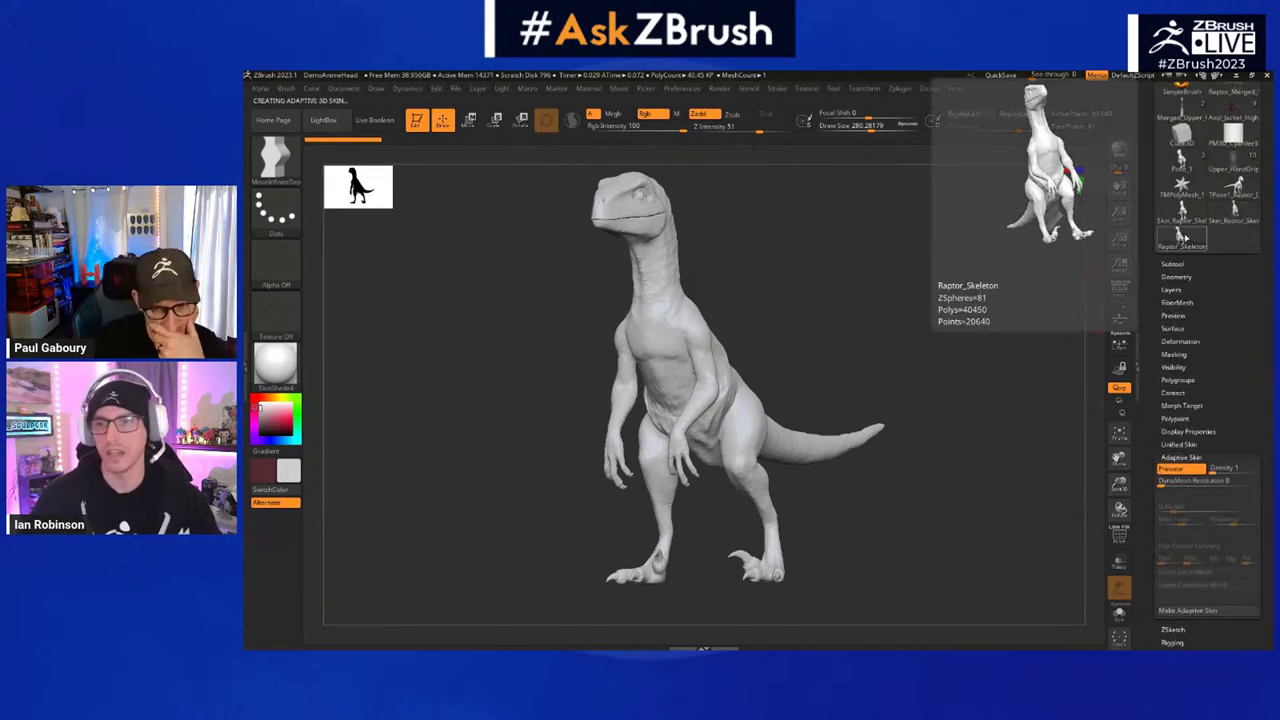
{"action": "left_click_drag", "start_coordinate": [1043, 205], "coordinate": [1022, 292]}
{"action": "left_click", "coordinate": [1172, 263]}
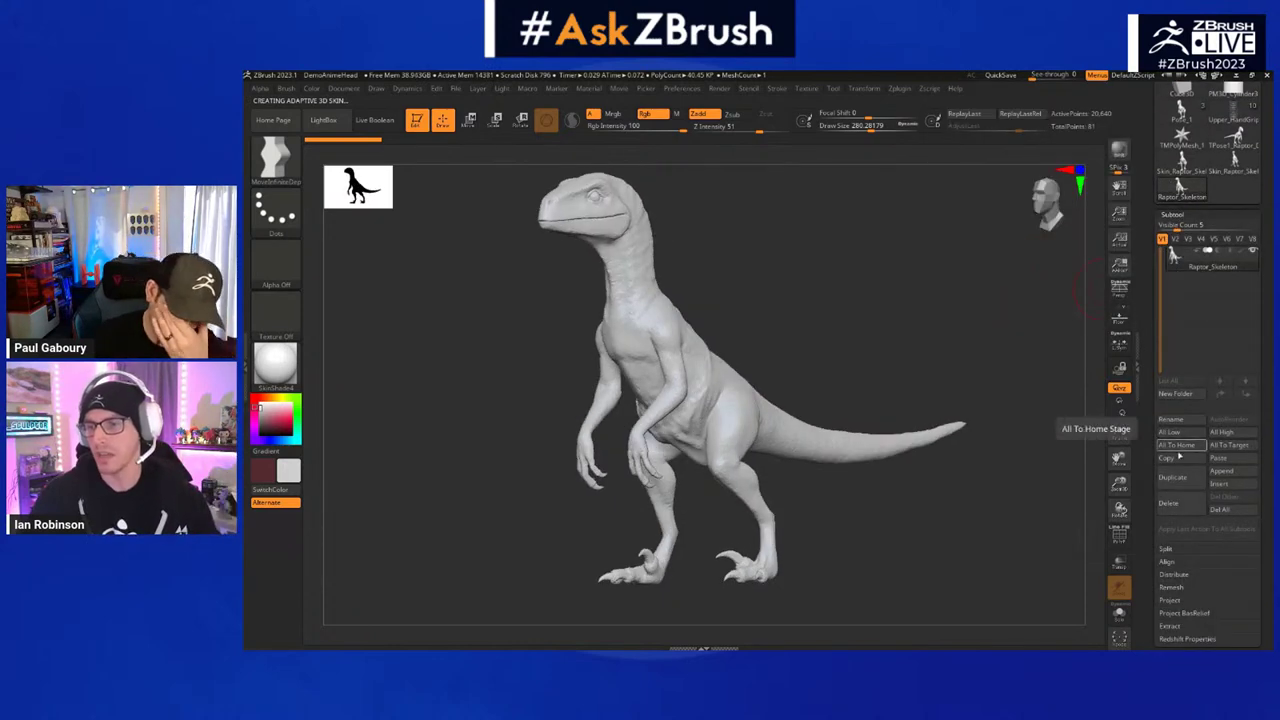
{"action": "left_click_drag", "start_coordinate": [1252, 108], "coordinate": [1250, 215]}
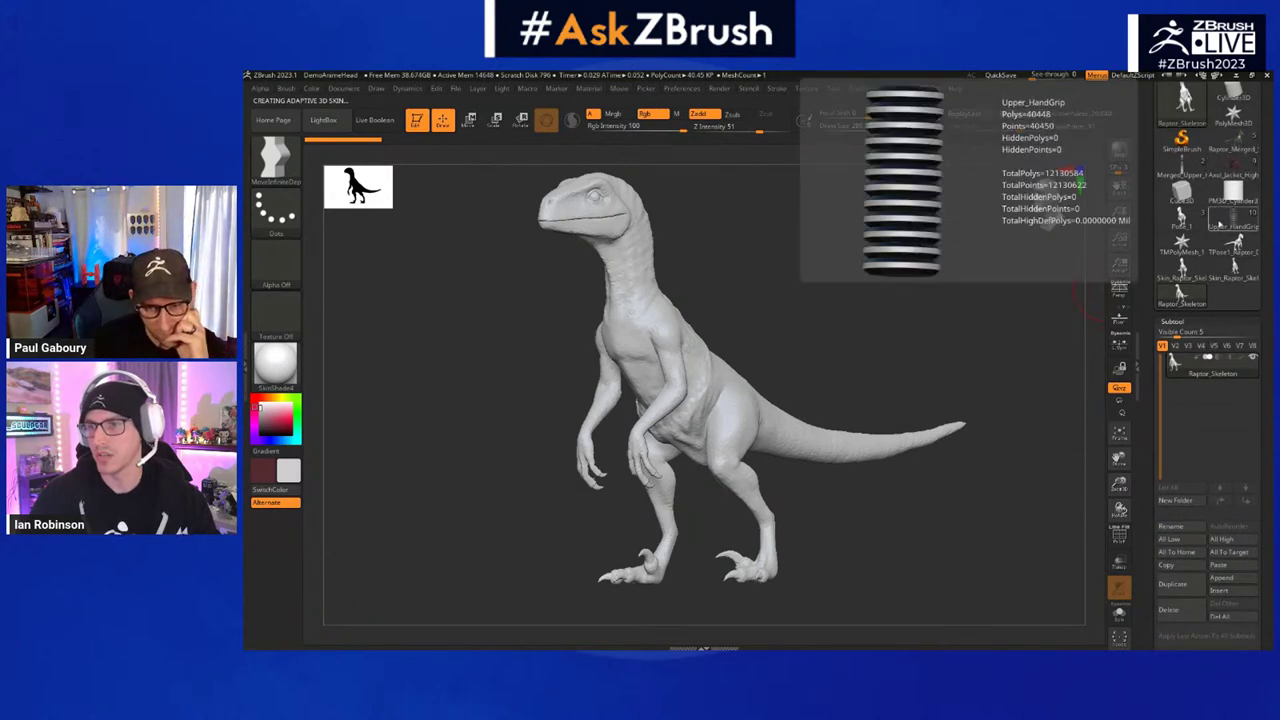
{"action": "mouse_move", "coordinate": [1204, 264]}
{"action": "left_click", "coordinate": [1182, 216]}
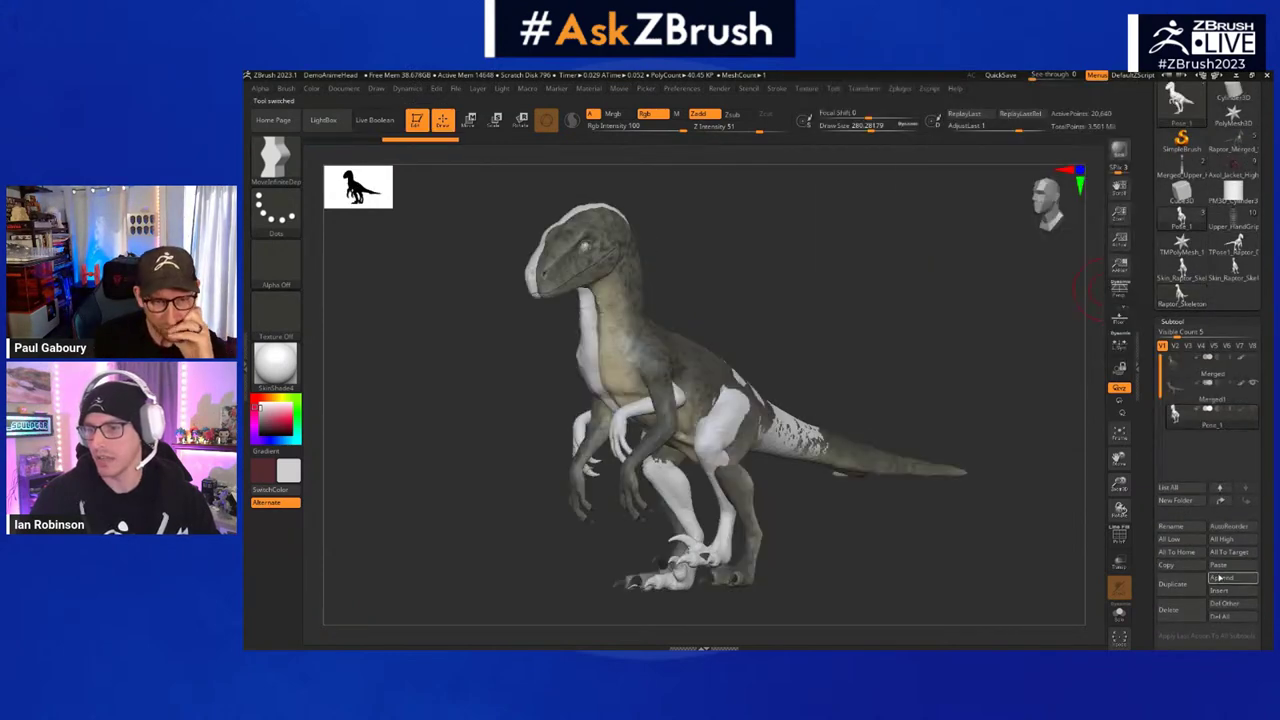
{"action": "left_click", "coordinate": [1222, 566]}
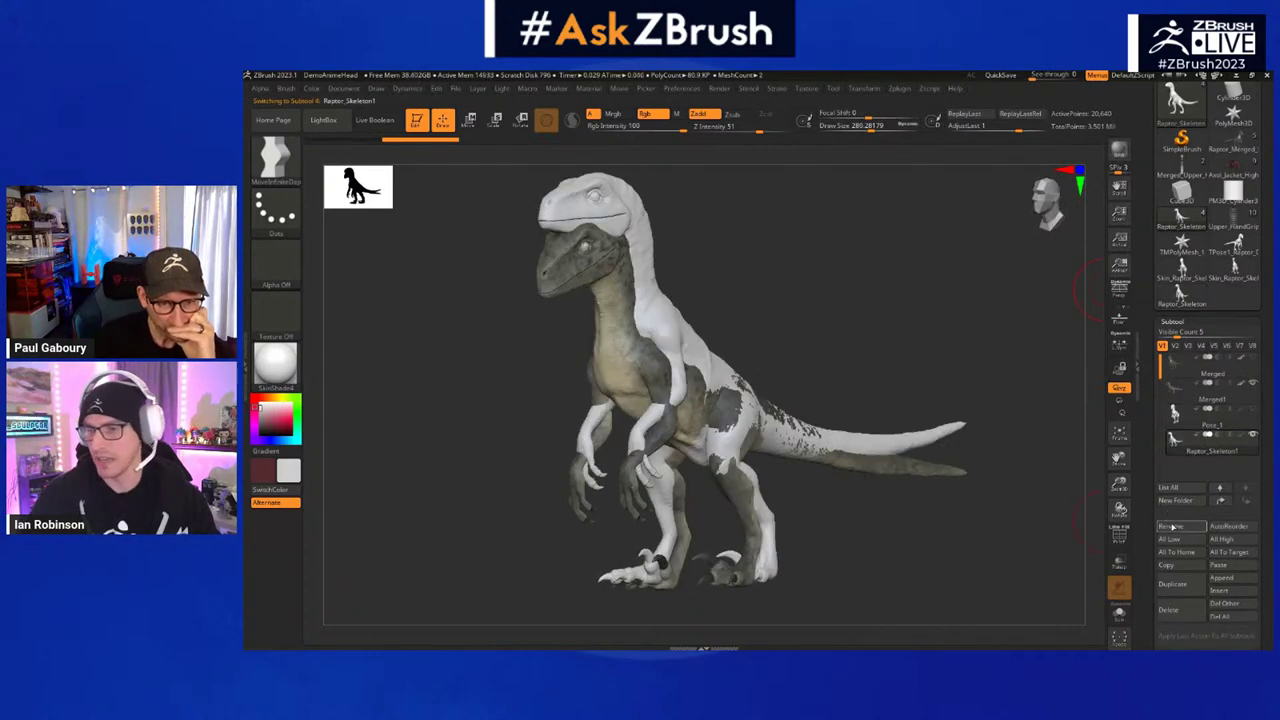
- Rename the pasted raptor subtool Pose2 and hide it
{"action": "left_click", "coordinate": [1172, 526]}
{"action": "type", "text": "Pose2"}
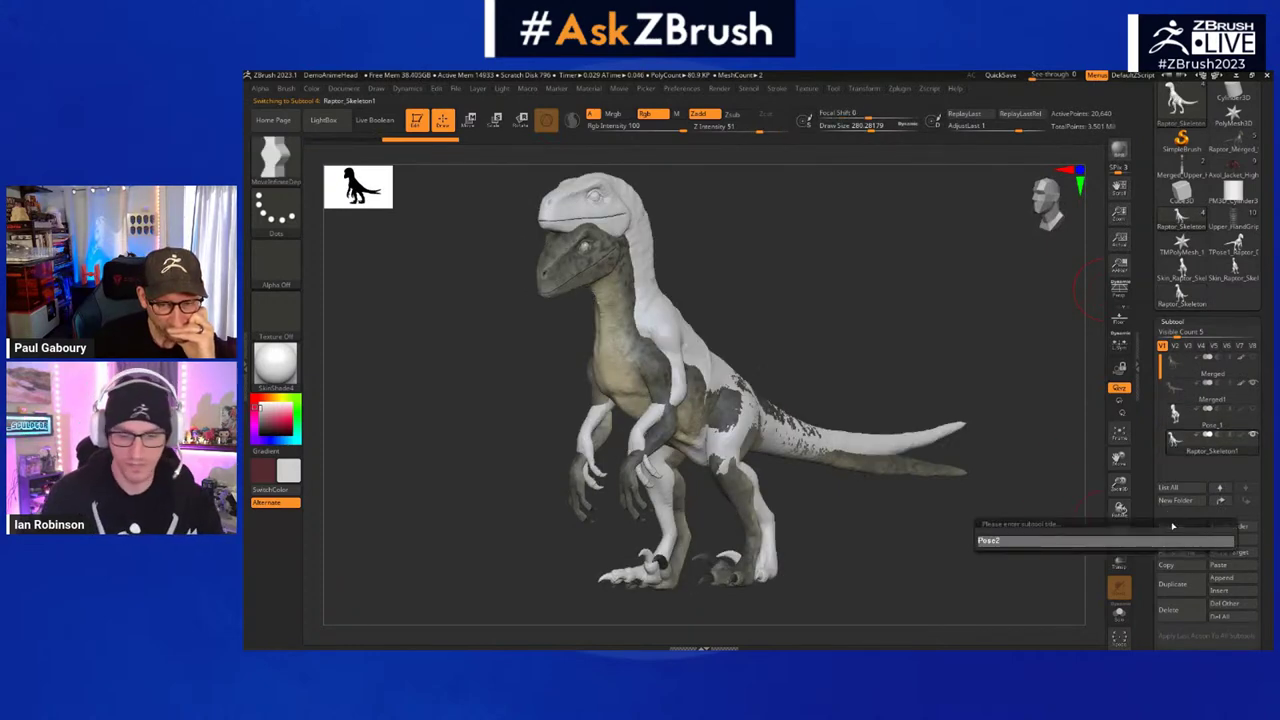
{"action": "key", "text": "Return"}
{"action": "left_click", "coordinate": [1254, 436]}
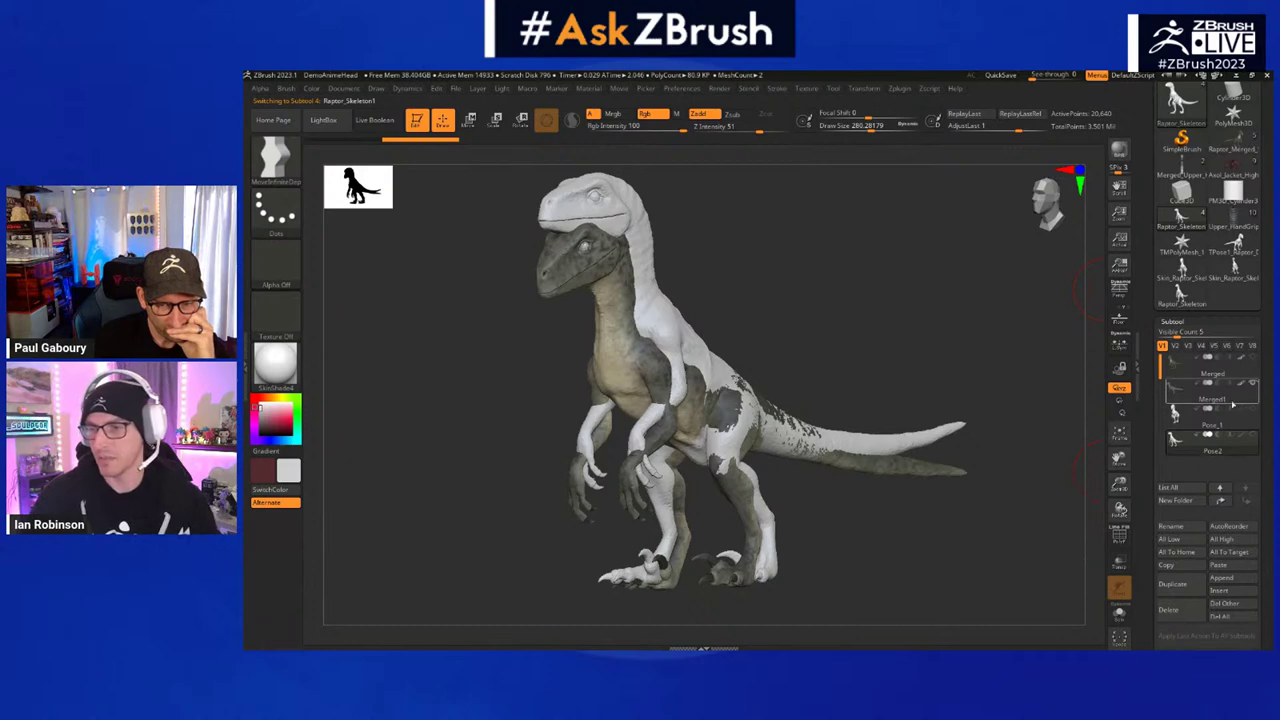
- Select the Merged1 subtool, show its polygroup wireframe, and overwrite its proxy pose with the Pose_1 subtool
{"action": "left_click", "coordinate": [1229, 400]}
{"action": "left_click_drag", "start_coordinate": [983, 383], "coordinate": [840, 343]}
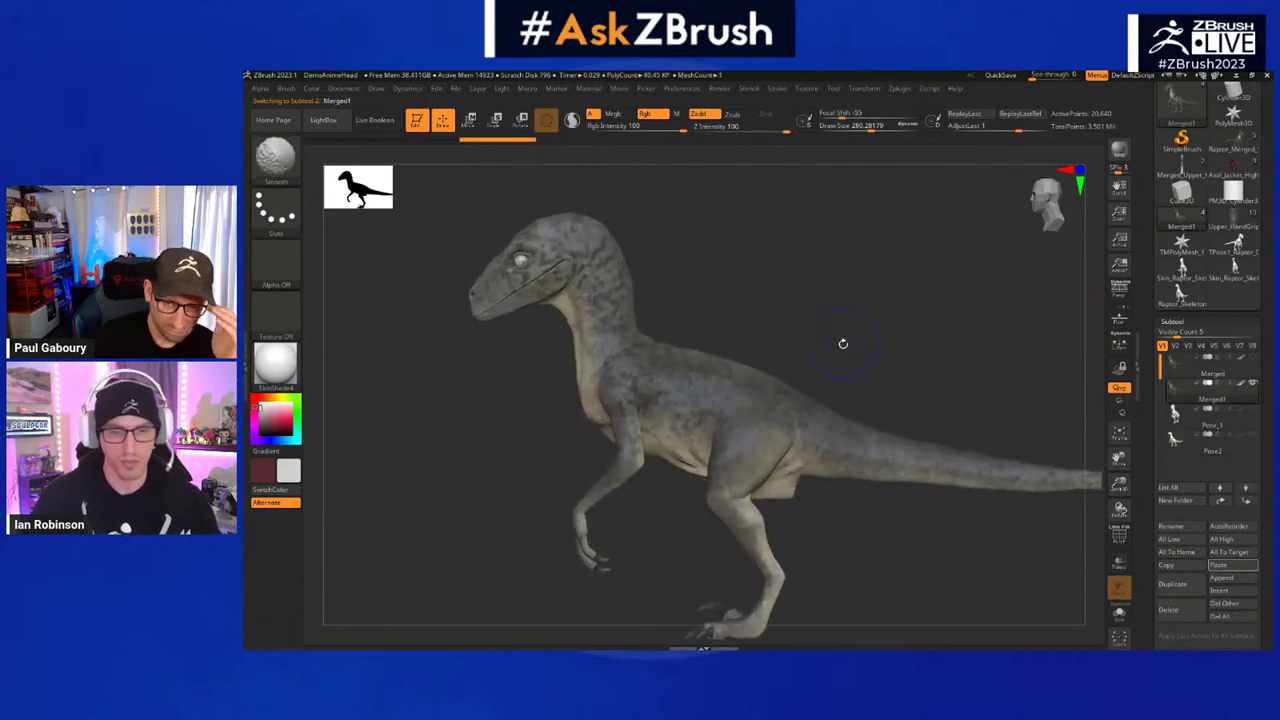
{"action": "key", "text": "shift+f"}
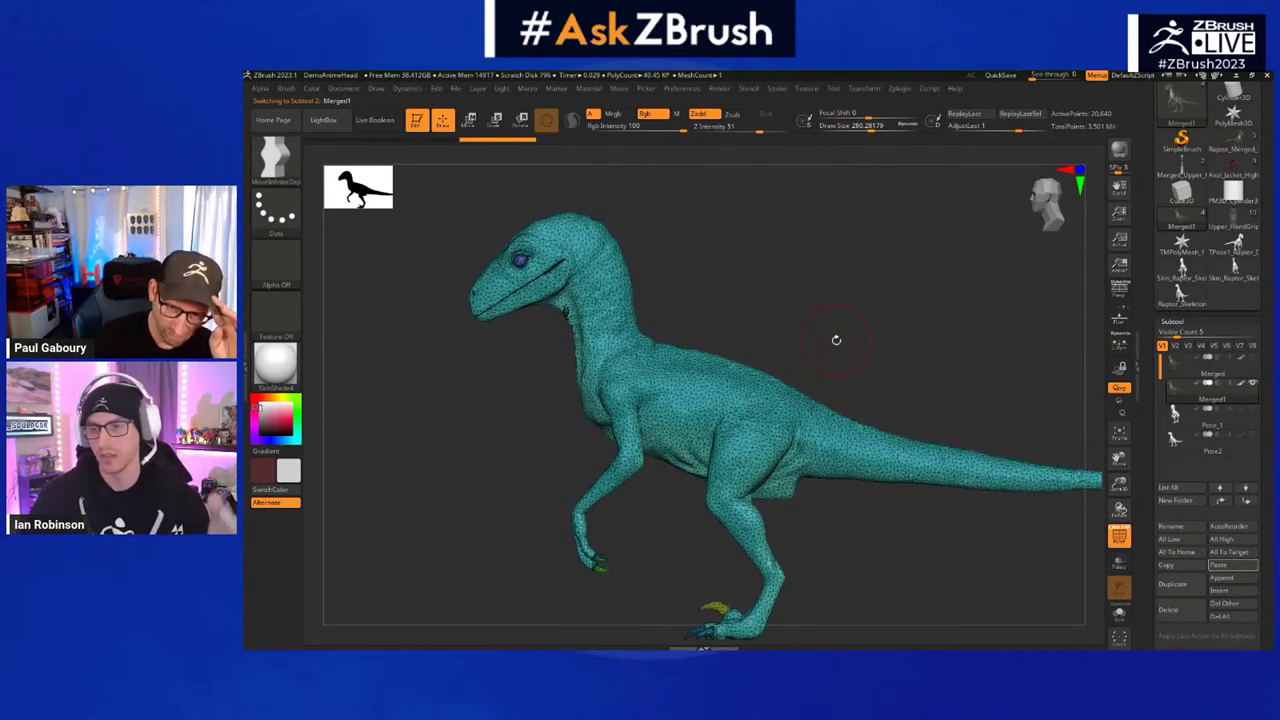
{"action": "left_click", "coordinate": [1181, 321]}
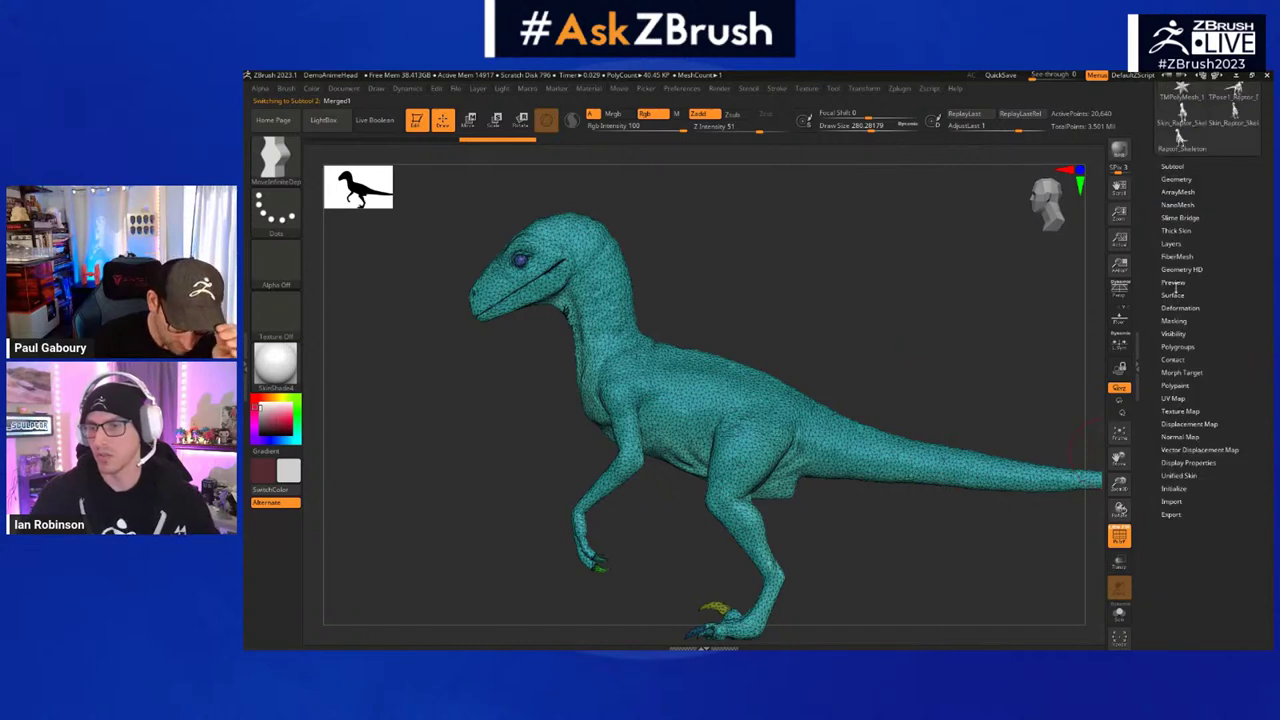
{"action": "left_click", "coordinate": [1177, 180]}
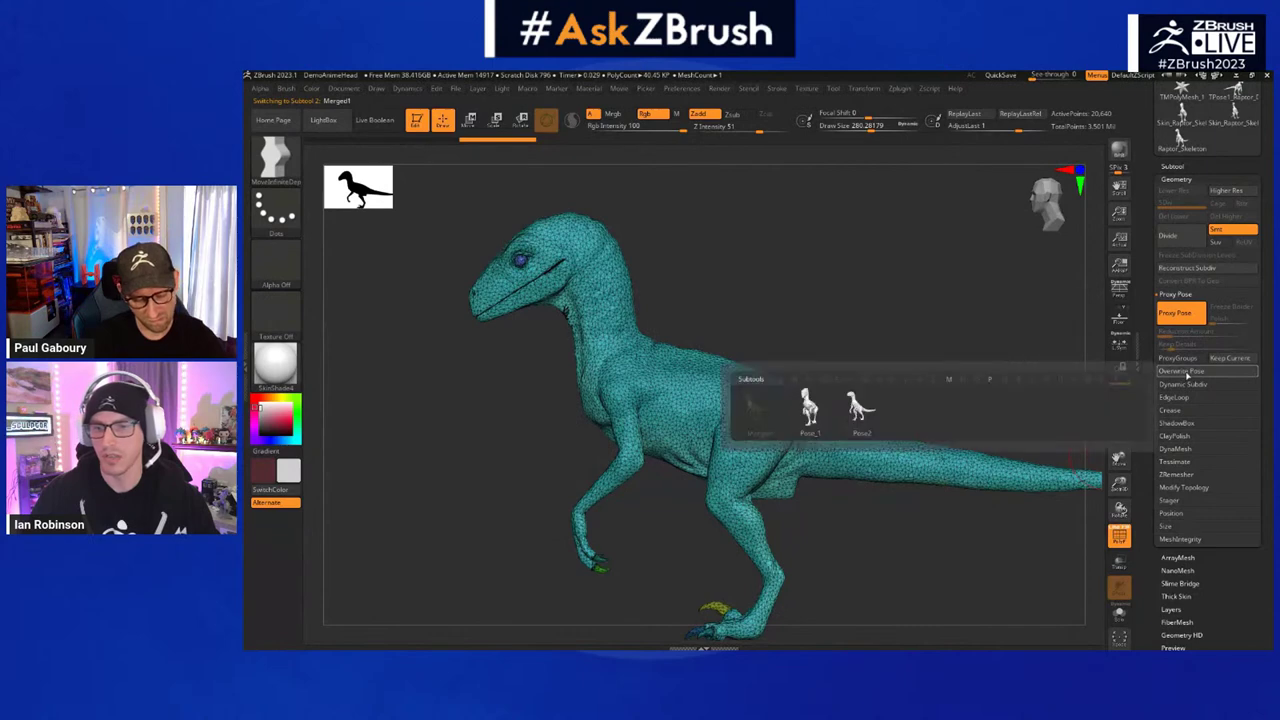
{"action": "left_click", "coordinate": [1180, 371]}
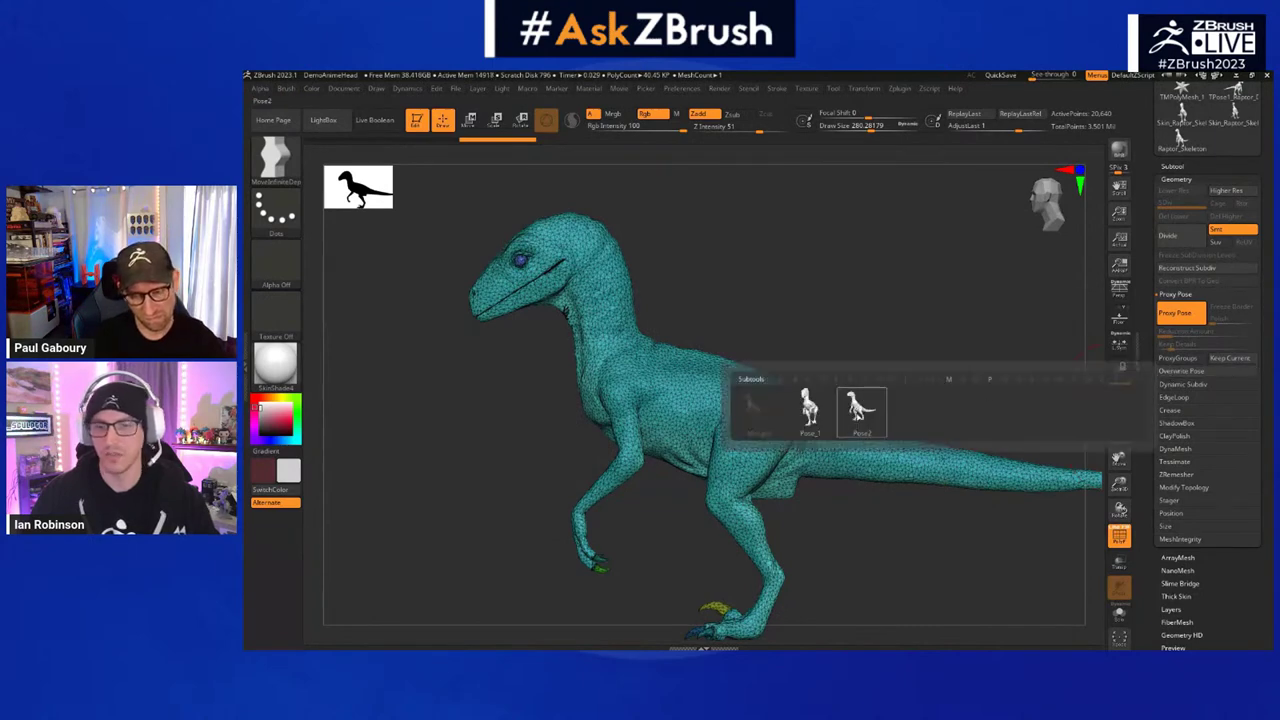
{"action": "left_click", "coordinate": [819, 424]}
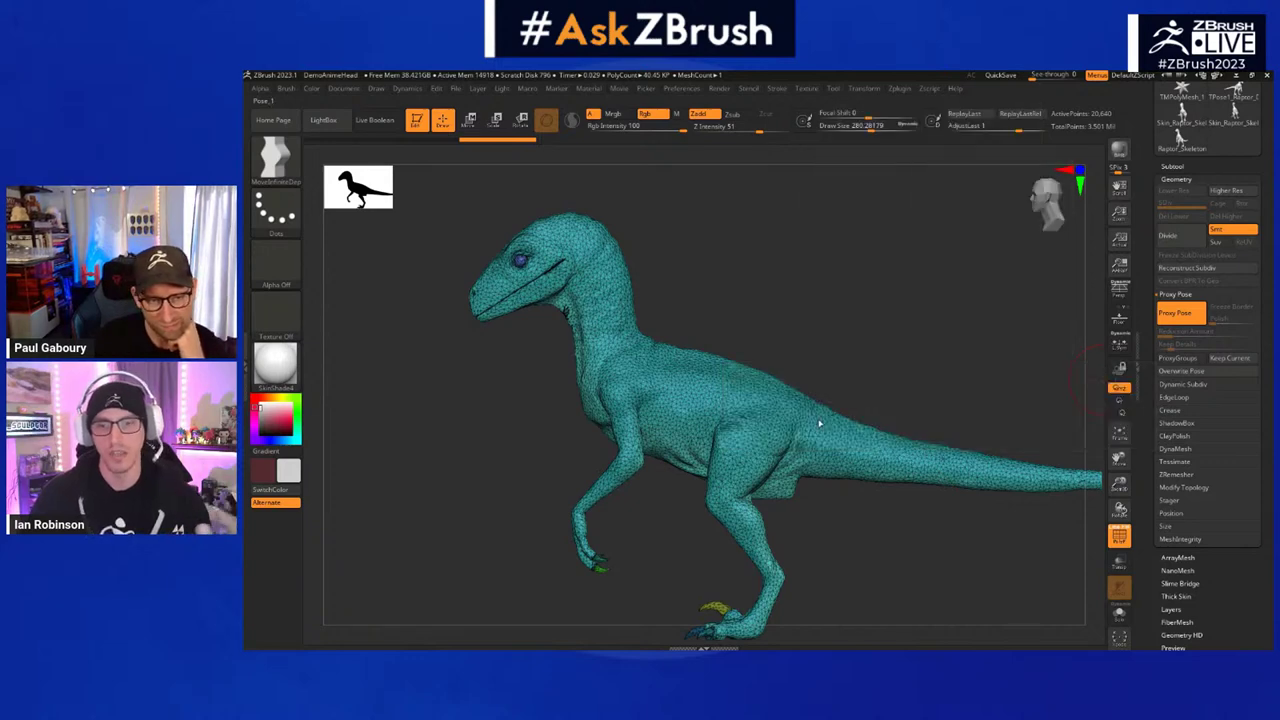
- Switch the proxy raptor to Pose2, back to Pose_1, and to Pose2 again with Overwrite Pose
{"action": "left_click", "coordinate": [1180, 371]}
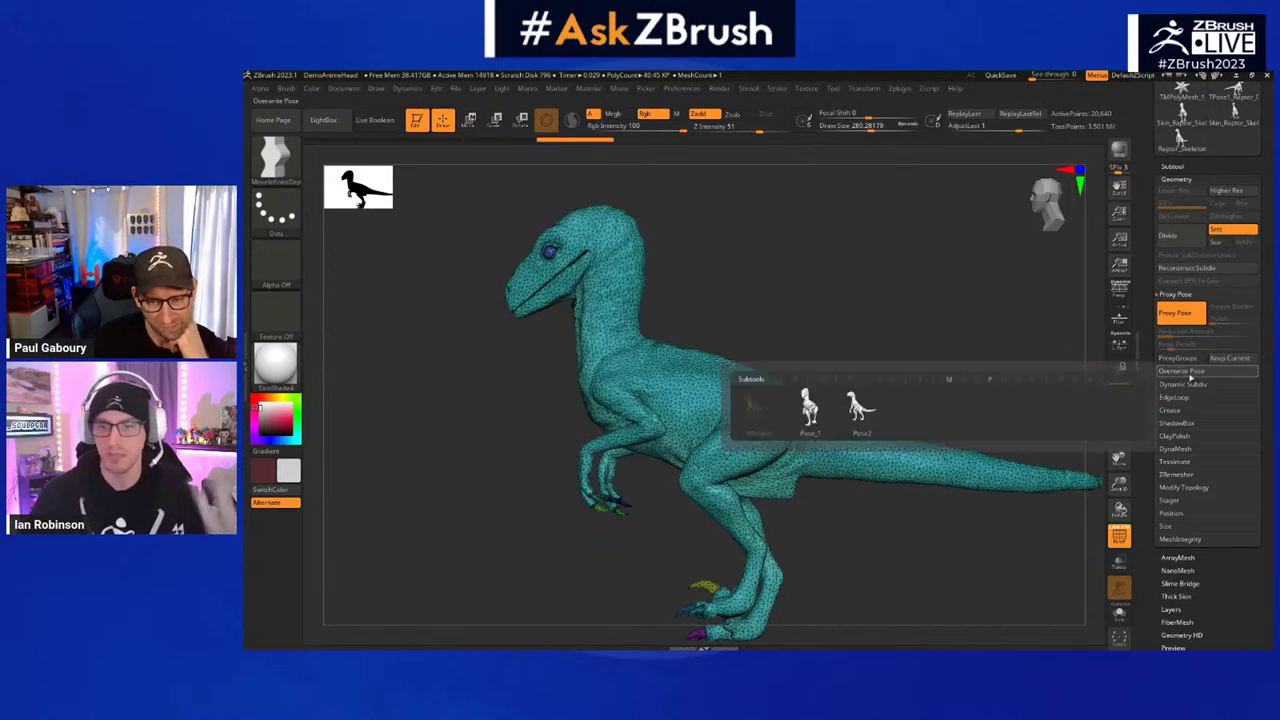
{"action": "left_click", "coordinate": [860, 408]}
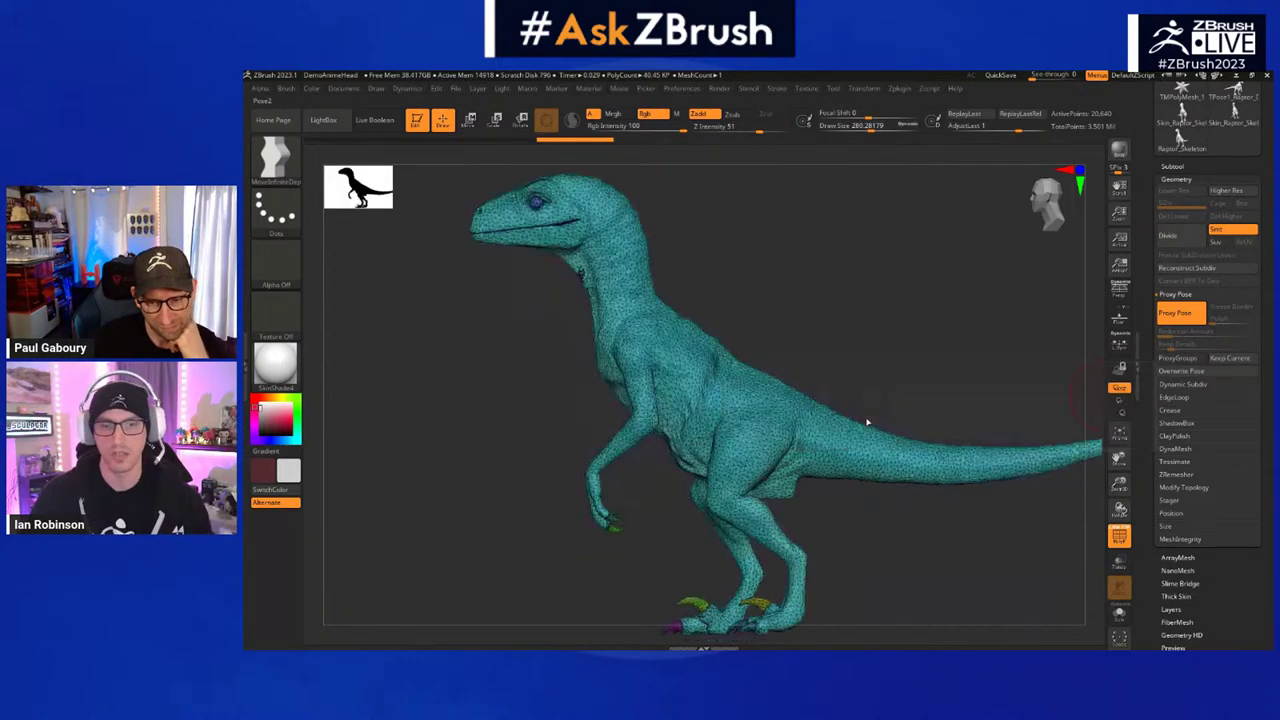
{"action": "left_click", "coordinate": [1182, 371]}
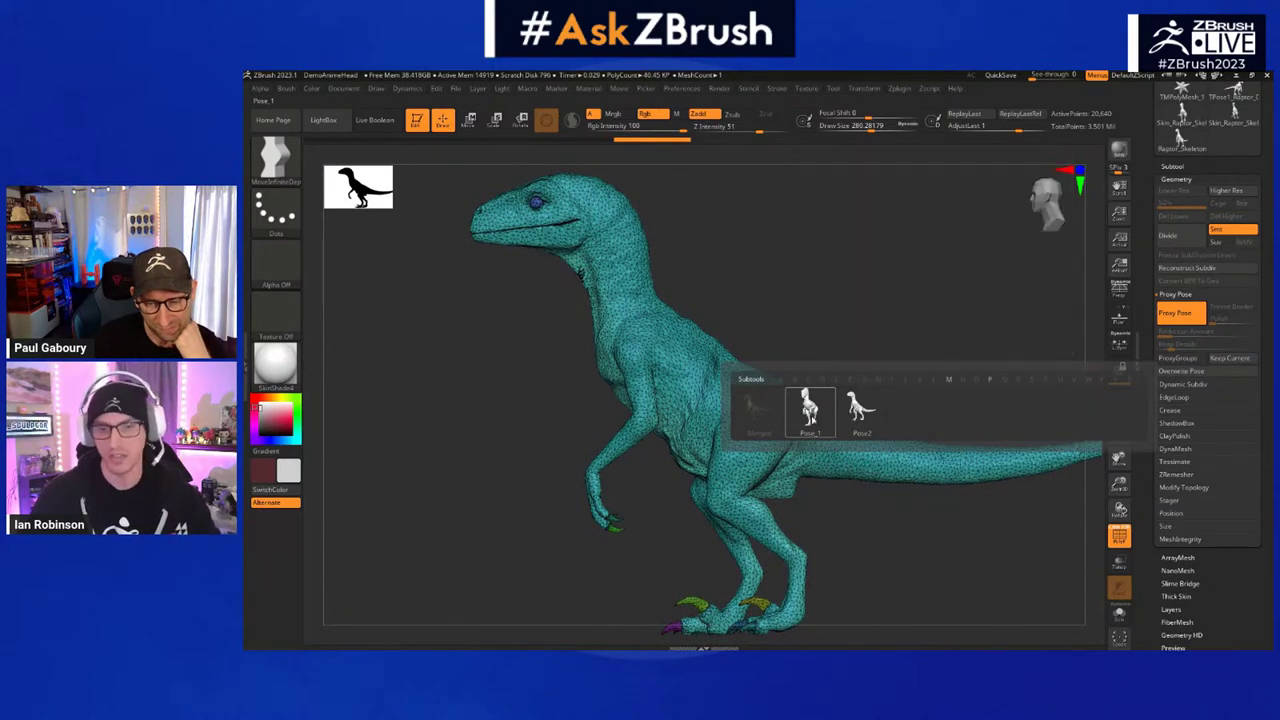
{"action": "left_click", "coordinate": [810, 408]}
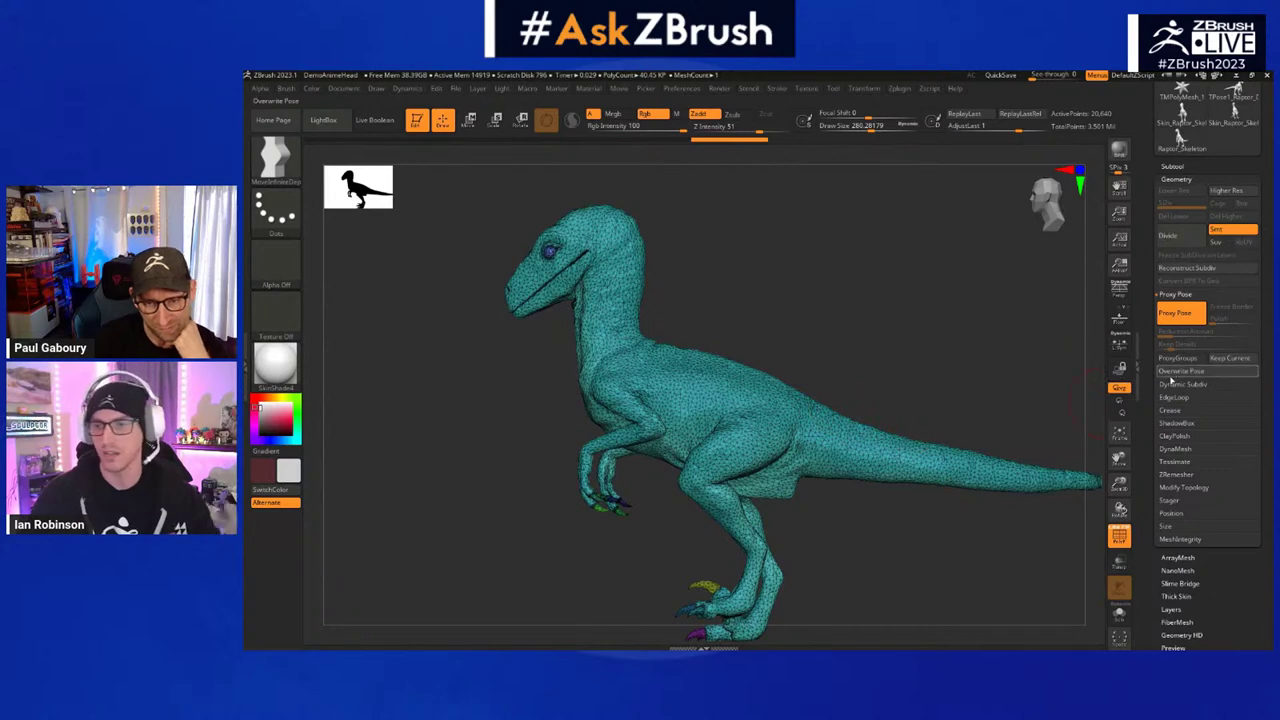
{"action": "left_click", "coordinate": [1180, 372]}
{"action": "left_click", "coordinate": [863, 406]}
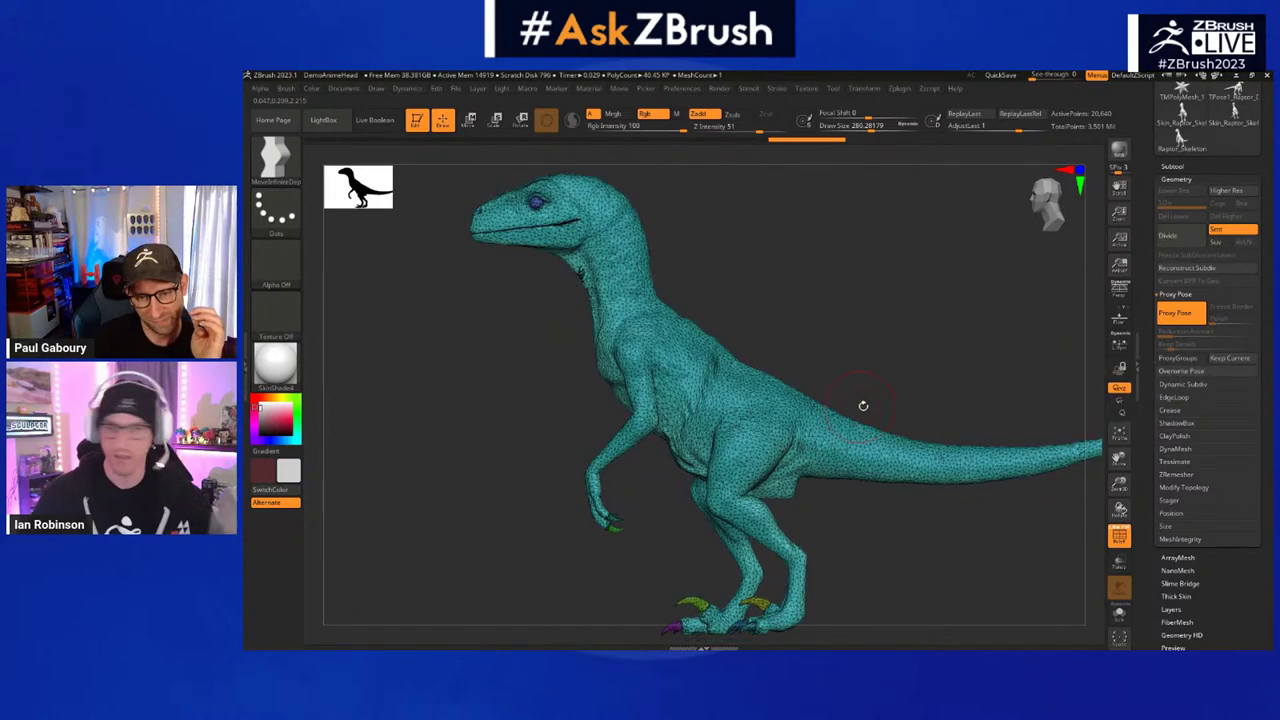
- Overwrite the proxy with Pose_1, leave Proxy Pose to restore the high-resolution raptor, and inspect it without the wireframe
{"action": "left_click", "coordinate": [1186, 371]}
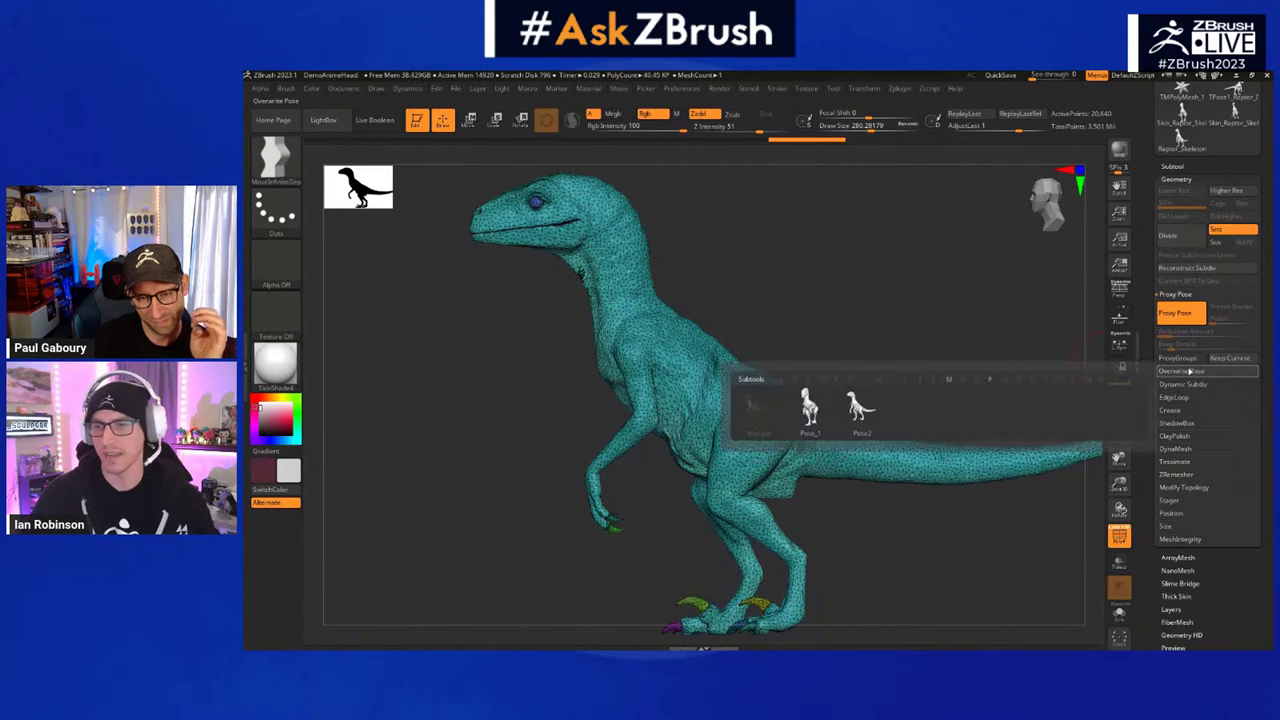
{"action": "left_click", "coordinate": [810, 408]}
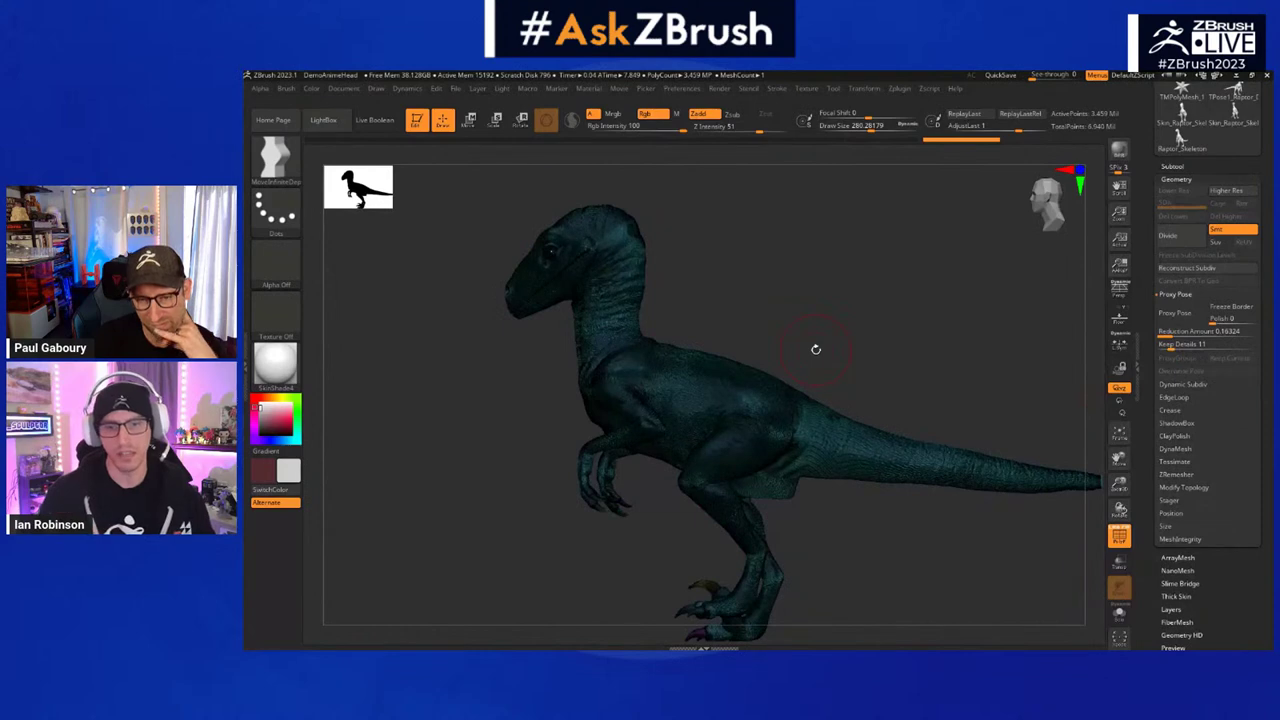
{"action": "mouse_move", "coordinate": [891, 377]}
{"action": "left_mouse_down"}
{"action": "mouse_move", "coordinate": [828, 380]}
{"action": "mouse_move", "coordinate": [937, 397]}
{"action": "mouse_move", "coordinate": [880, 369]}
{"action": "mouse_move", "coordinate": [932, 400]}
{"action": "mouse_move", "coordinate": [903, 383]}
{"action": "mouse_move", "coordinate": [891, 406]}
{"action": "mouse_move", "coordinate": [895, 371]}
{"action": "left_mouse_up"}
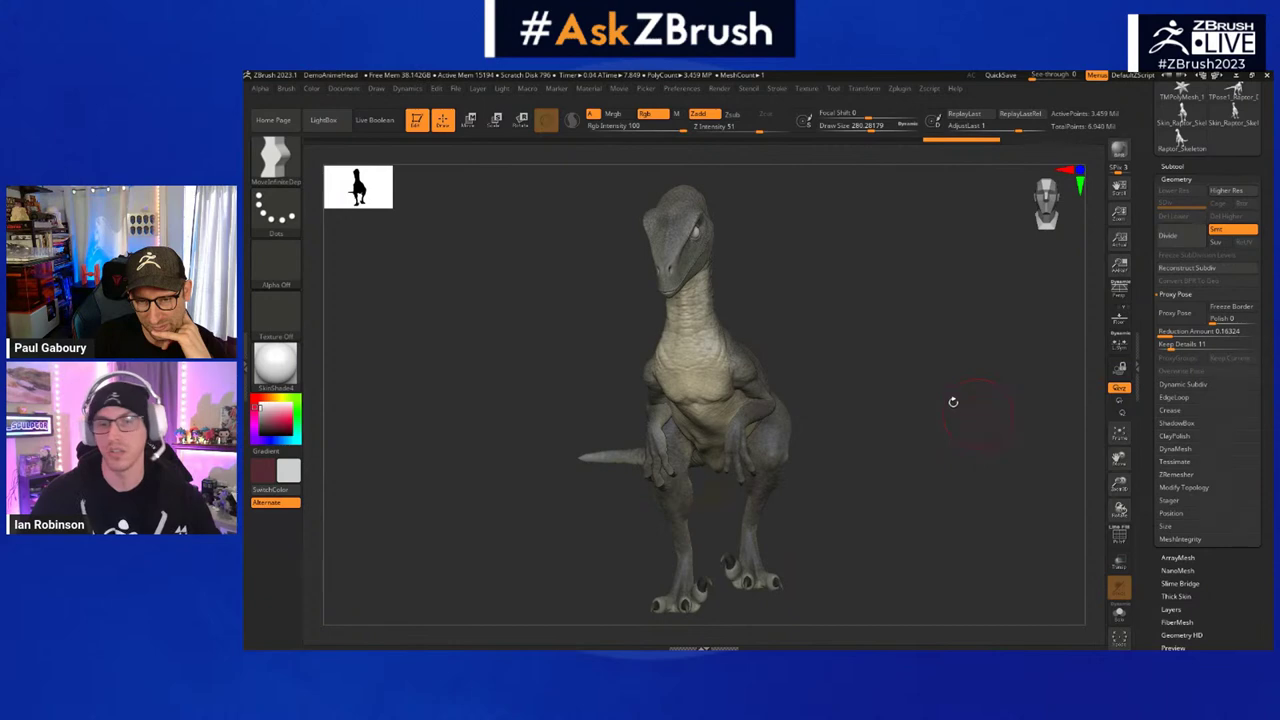
{"action": "left_click_drag", "start_coordinate": [864, 400], "coordinate": [853, 392]}
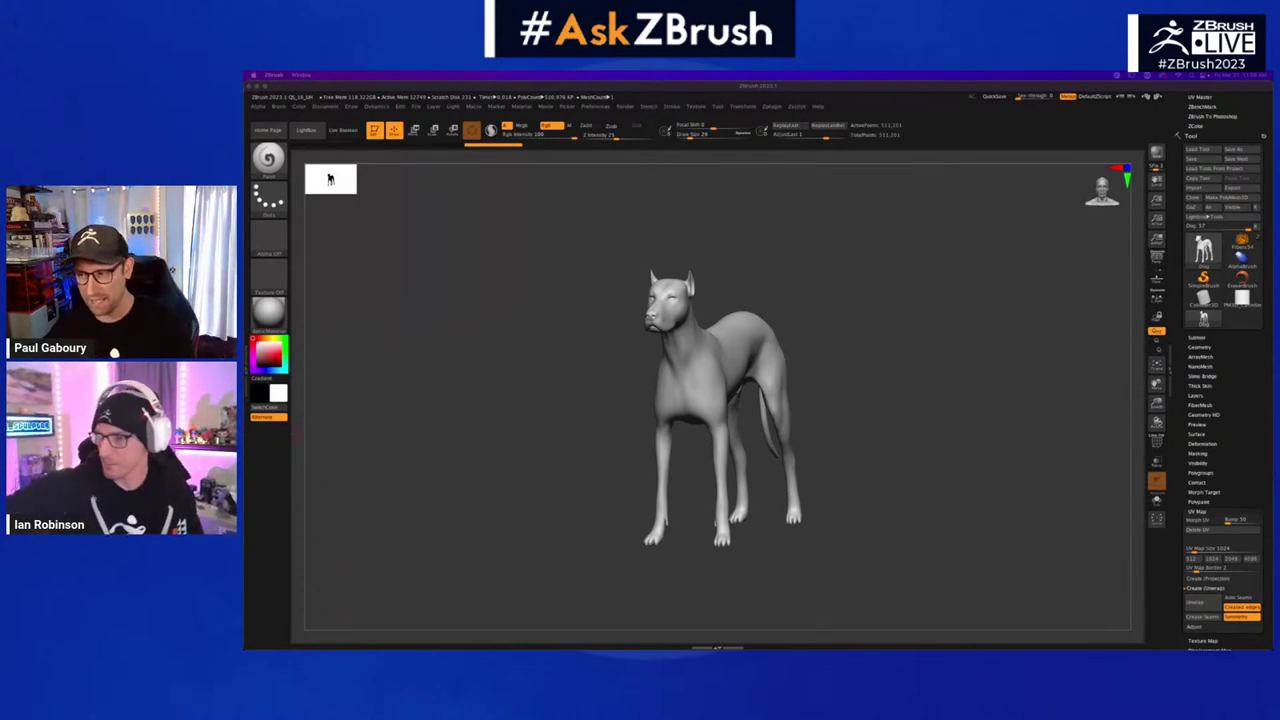
- Mask one side of the dog from the front with MaskLasso, inspect it from the side, and clear the mask
{"action": "left_click", "coordinate": [868, 440]}
{"action": "left_click_drag", "start_coordinate": [866, 440], "coordinate": [874, 438], "text": "shift"}
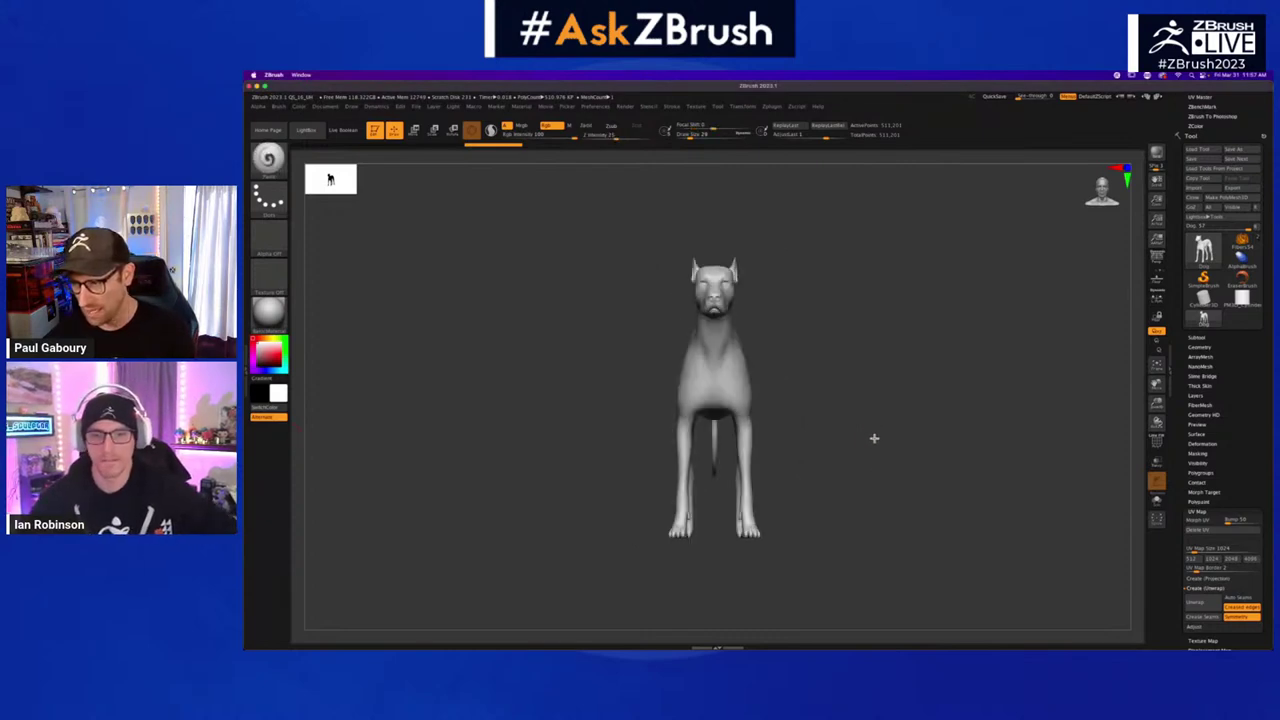
{"action": "key", "text": "ctrl"}
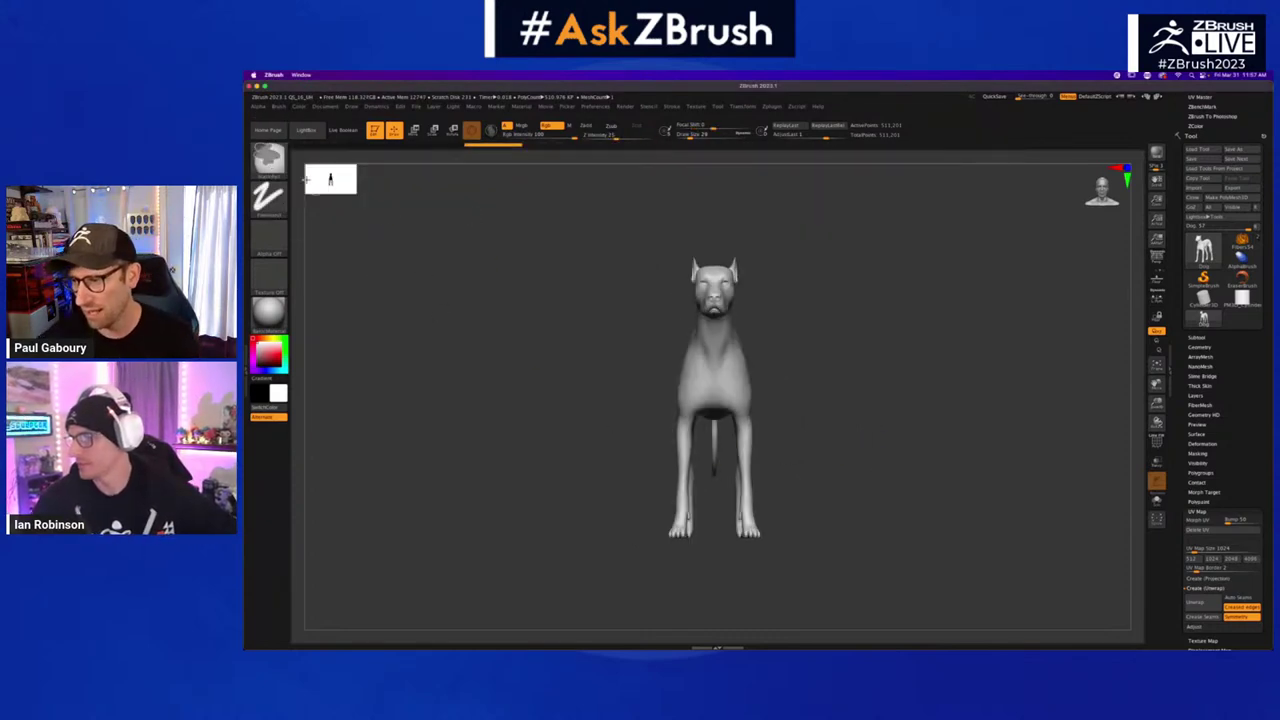
{"action": "left_click", "coordinate": [272, 163], "text": "ctrl"}
{"action": "left_click", "coordinate": [436, 206], "text": "ctrl"}
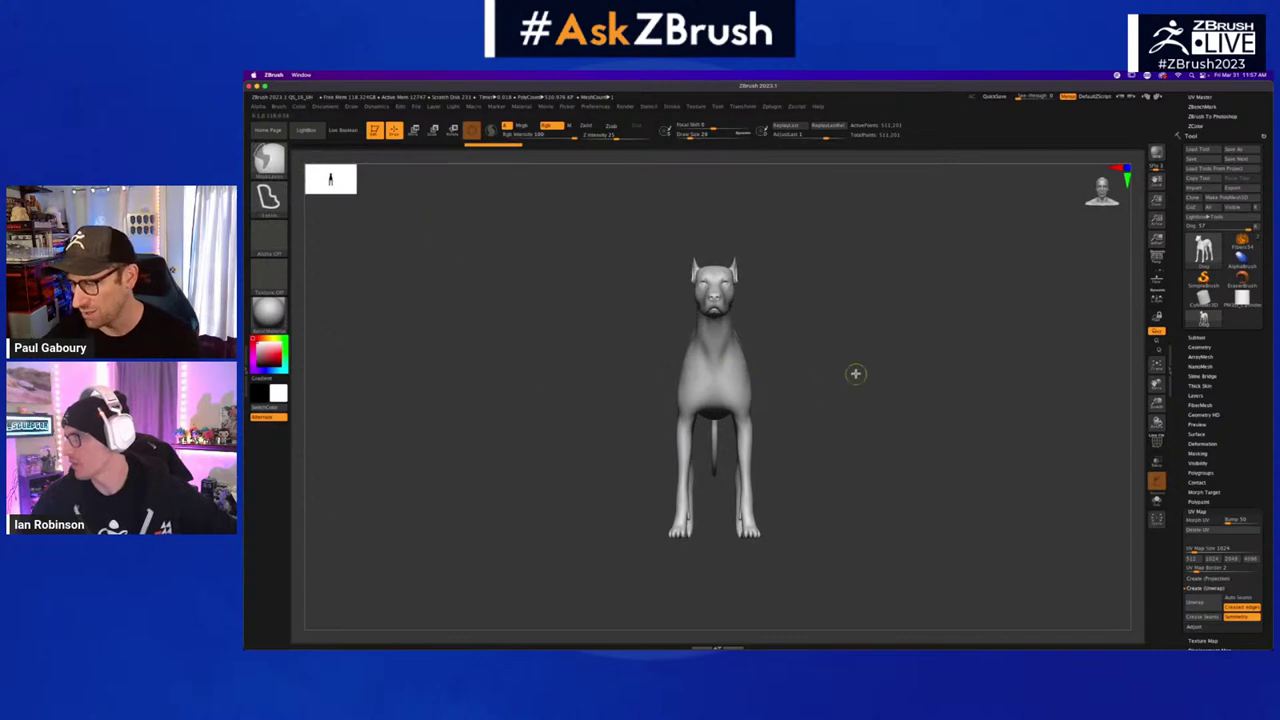
{"action": "mouse_move", "coordinate": [855, 374]}
{"action": "left_mouse_down", "text": "ctrl"}
{"action": "mouse_move", "coordinate": [706, 398]}
{"action": "mouse_move", "coordinate": [716, 301]}
{"action": "left_mouse_up", "text": "ctrl"}
{"action": "left_click_drag", "start_coordinate": [880, 422], "coordinate": [842, 428]}
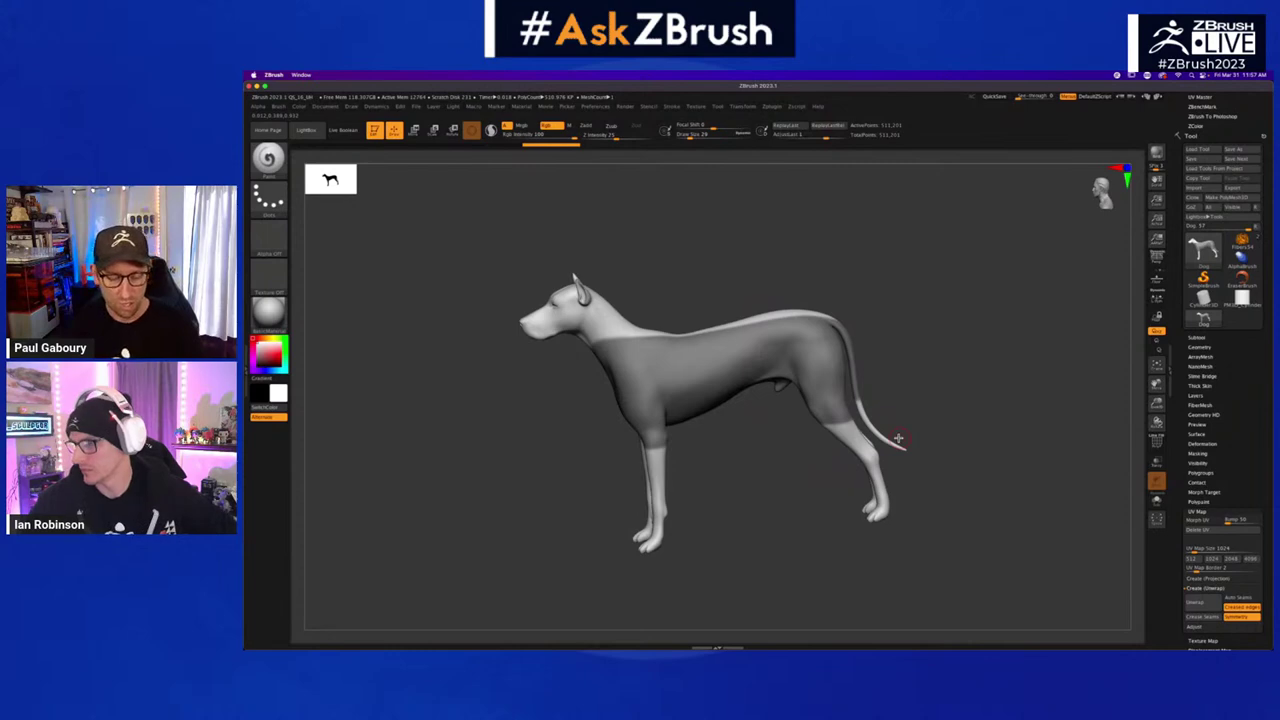
{"action": "left_click", "coordinate": [898, 437], "text": "ctrl"}
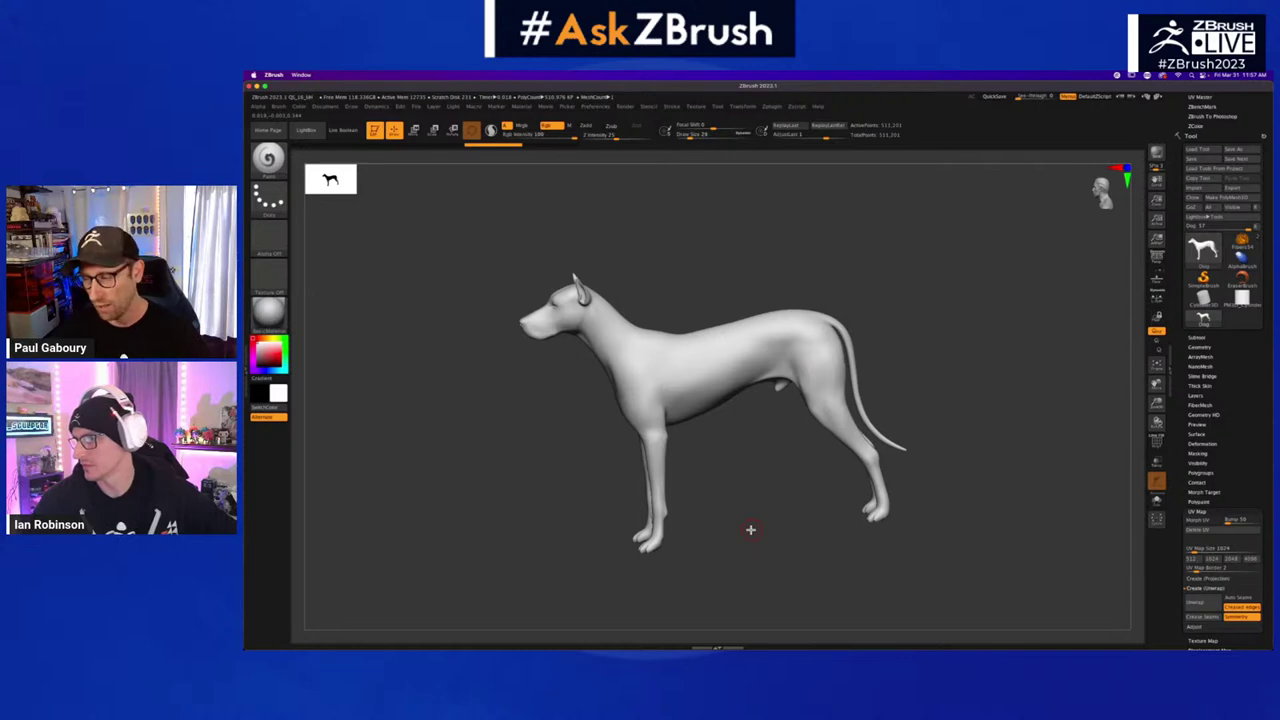
- Hide the dog's hindquarters from the side view and mask one half of its remaining body from the front
{"action": "left_click_drag", "start_coordinate": [750, 529], "coordinate": [757, 503]}
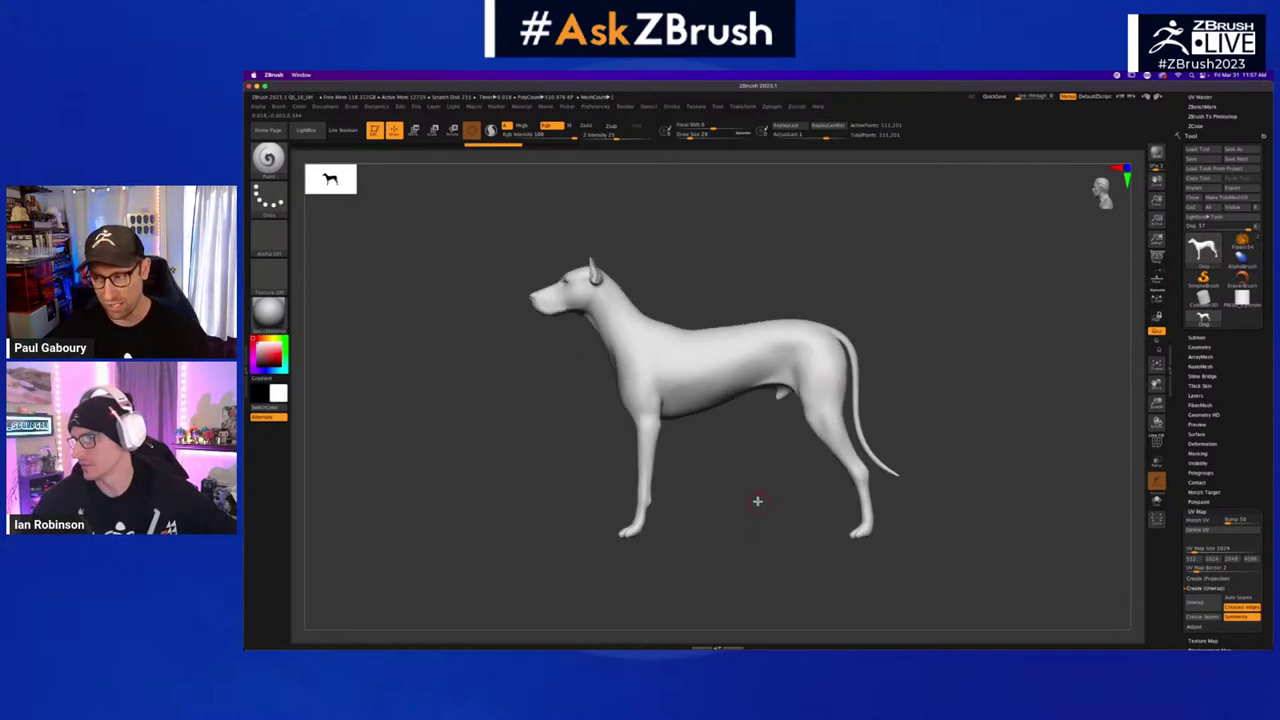
{"action": "key", "text": "ctrl"}
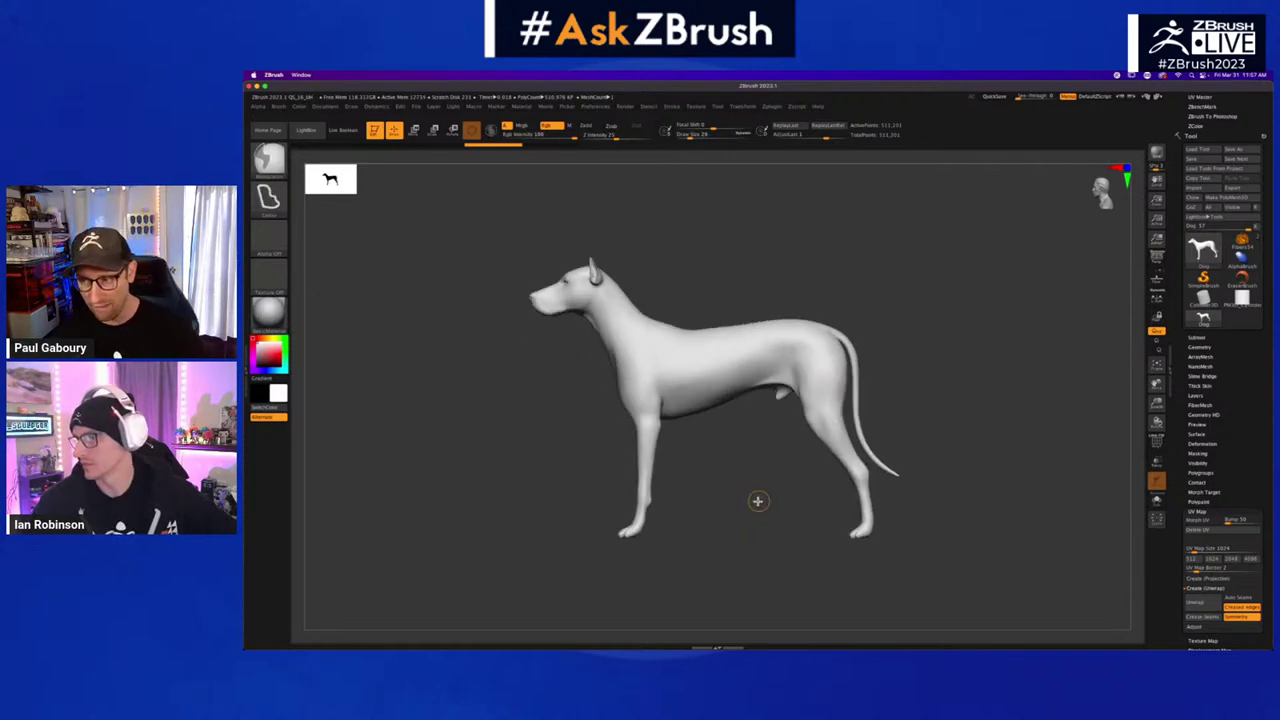
{"action": "key", "text": "ctrl+shift"}
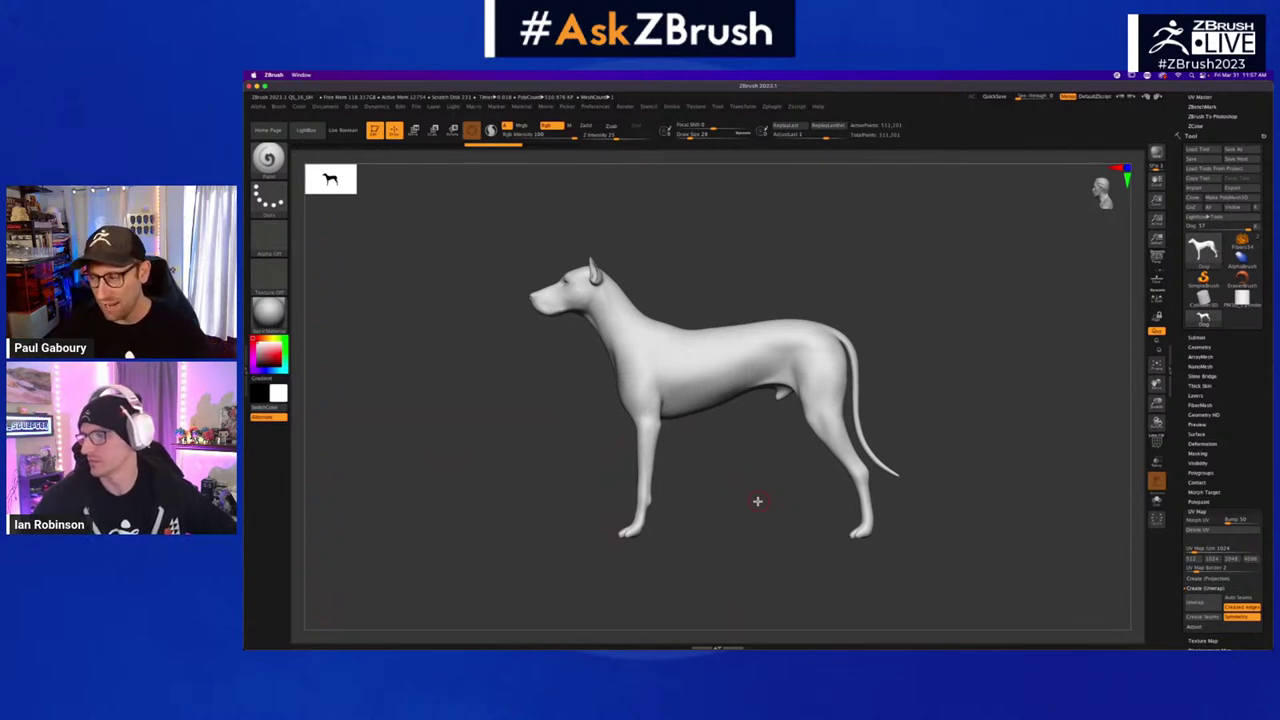
{"action": "key", "text": "ctrl+shift"}
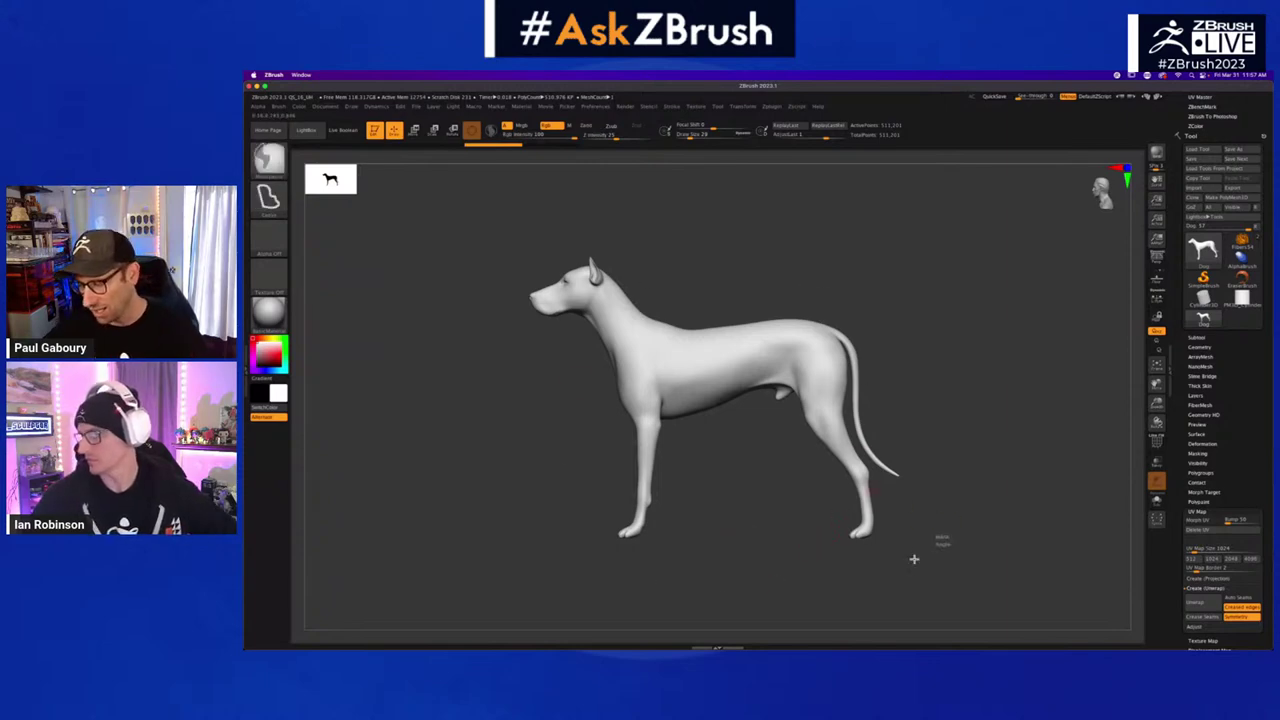
{"action": "mouse_move", "coordinate": [944, 538]}
{"action": "left_mouse_down", "text": "ctrl+shift"}
{"action": "mouse_move", "coordinate": [718, 476]}
{"action": "mouse_move", "coordinate": [714, 251]}
{"action": "left_mouse_up", "text": "ctrl+shift"}
{"action": "mouse_move", "coordinate": [733, 350]}
{"action": "left_mouse_down"}
{"action": "mouse_move", "coordinate": [751, 389]}
{"action": "mouse_move", "coordinate": [791, 394]}
{"action": "left_mouse_up"}
{"action": "mouse_move", "coordinate": [841, 430]}
{"action": "left_mouse_down", "text": "ctrl"}
{"action": "mouse_move", "coordinate": [759, 472]}
{"action": "mouse_move", "coordinate": [831, 331]}
{"action": "mouse_move", "coordinate": [820, 466]}
{"action": "left_mouse_up", "text": "ctrl"}
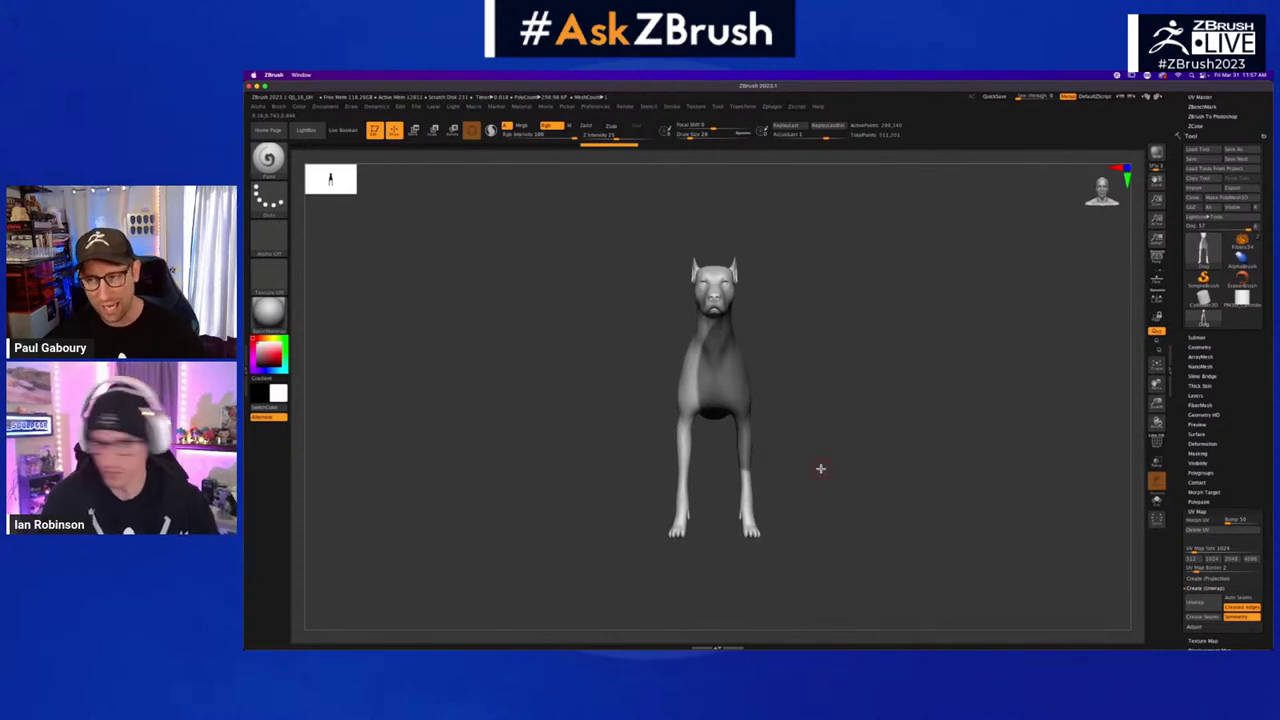
- Clear the dog's mask and bring back its hidden hindquarters
{"action": "key", "text": "ctrl"}
{"action": "key", "text": "ctrl+shift"}
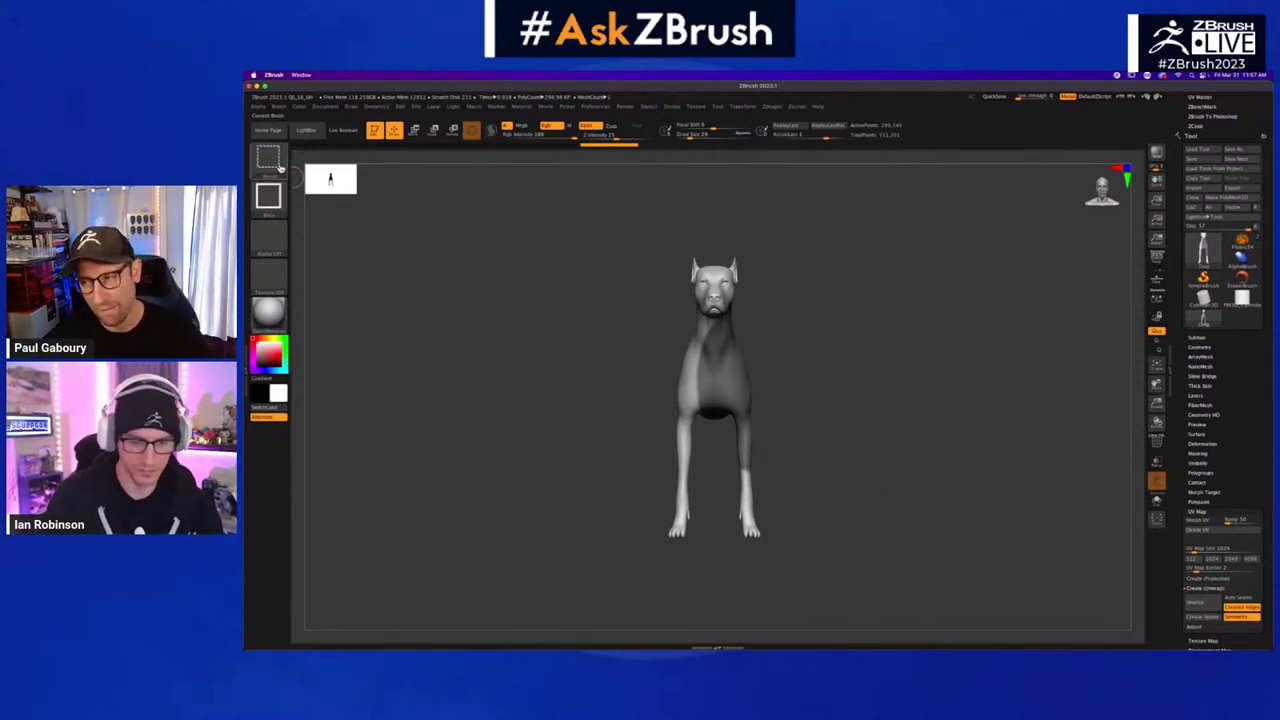
{"action": "key", "text": "ctrl+shift"}
{"action": "key", "text": "ctrl"}
{"action": "left_click_drag", "start_coordinate": [799, 453], "coordinate": [830, 450]}
{"action": "left_click_drag", "start_coordinate": [836, 449], "coordinate": [890, 486], "text": "ctrl"}
{"action": "left_click", "coordinate": [922, 474], "text": "ctrl+shift"}
- Isolate the dog's hindquarters with a rectangular selection and show the whole model again
{"action": "left_click_drag", "start_coordinate": [952, 524], "coordinate": [740, 232], "text": "ctrl+shift"}
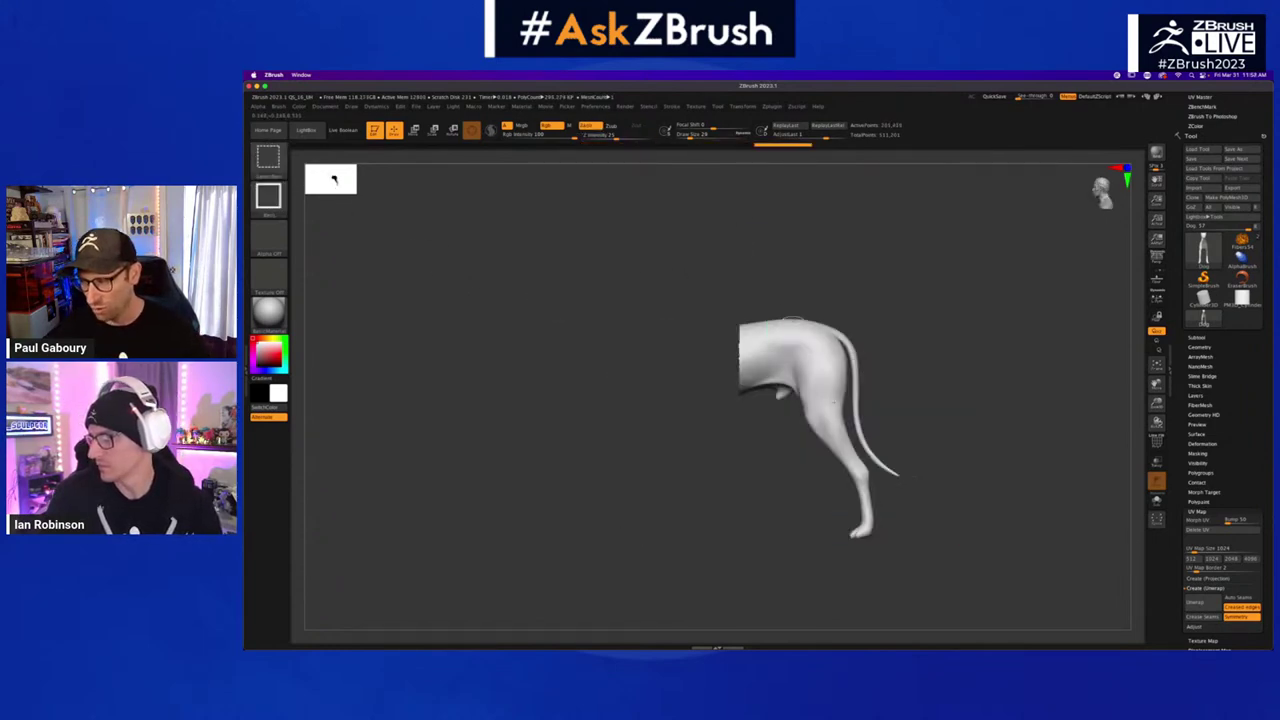
{"action": "left_click", "coordinate": [922, 447], "text": "ctrl+shift"}
{"action": "left_click_drag", "start_coordinate": [908, 443], "coordinate": [898, 479]}
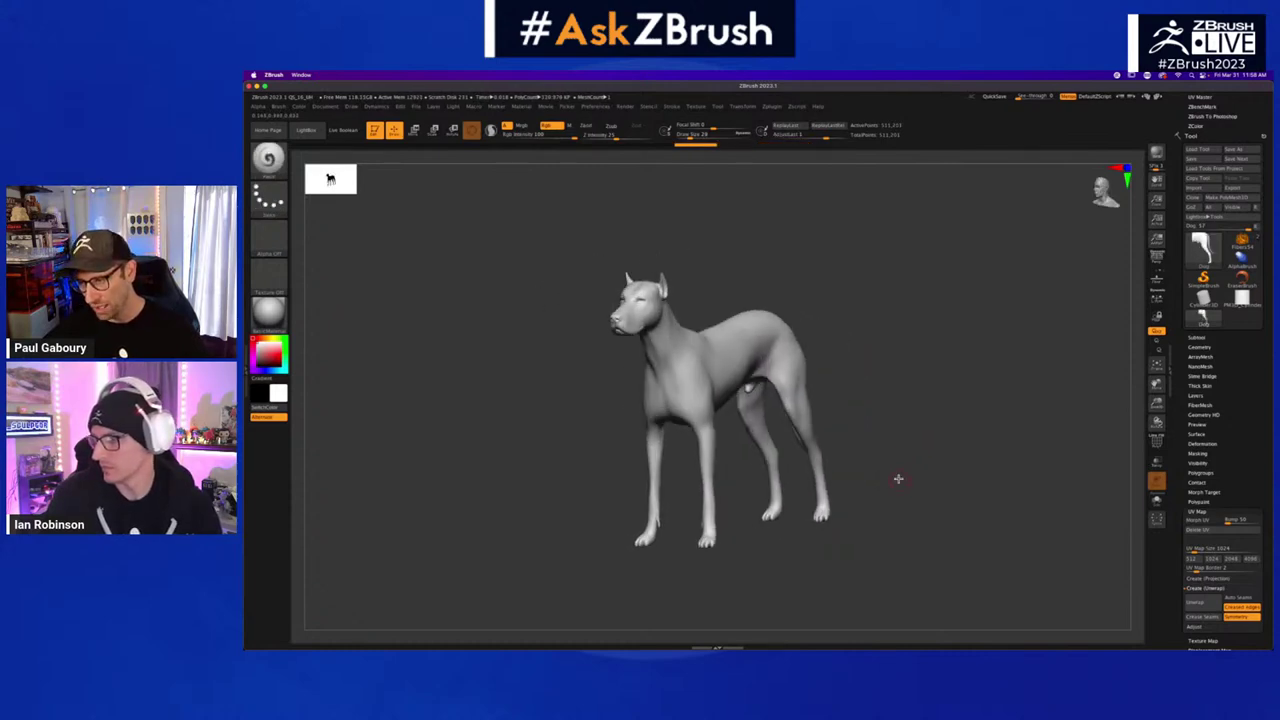
- Choose the KnifeCurve brush and hide the dog's hindquarters from the side view
{"action": "left_click_drag", "start_coordinate": [886, 434], "coordinate": [909, 431]}
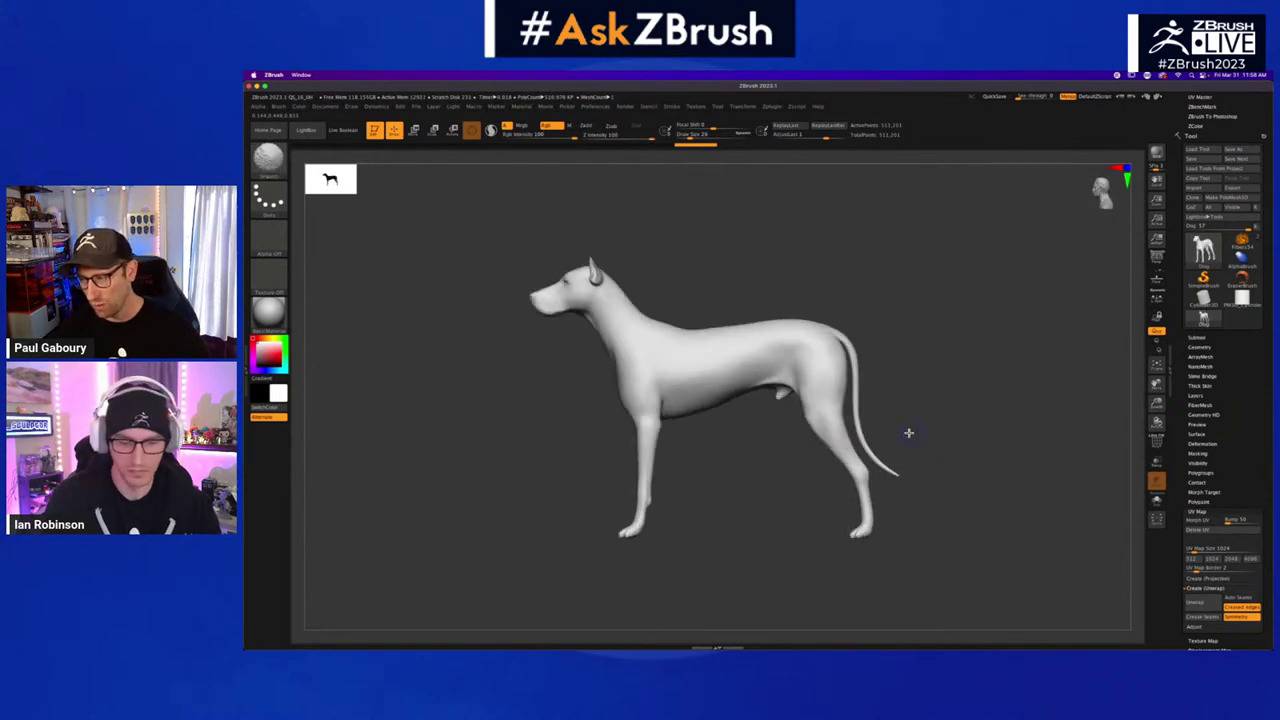
{"action": "left_click", "coordinate": [268, 157]}
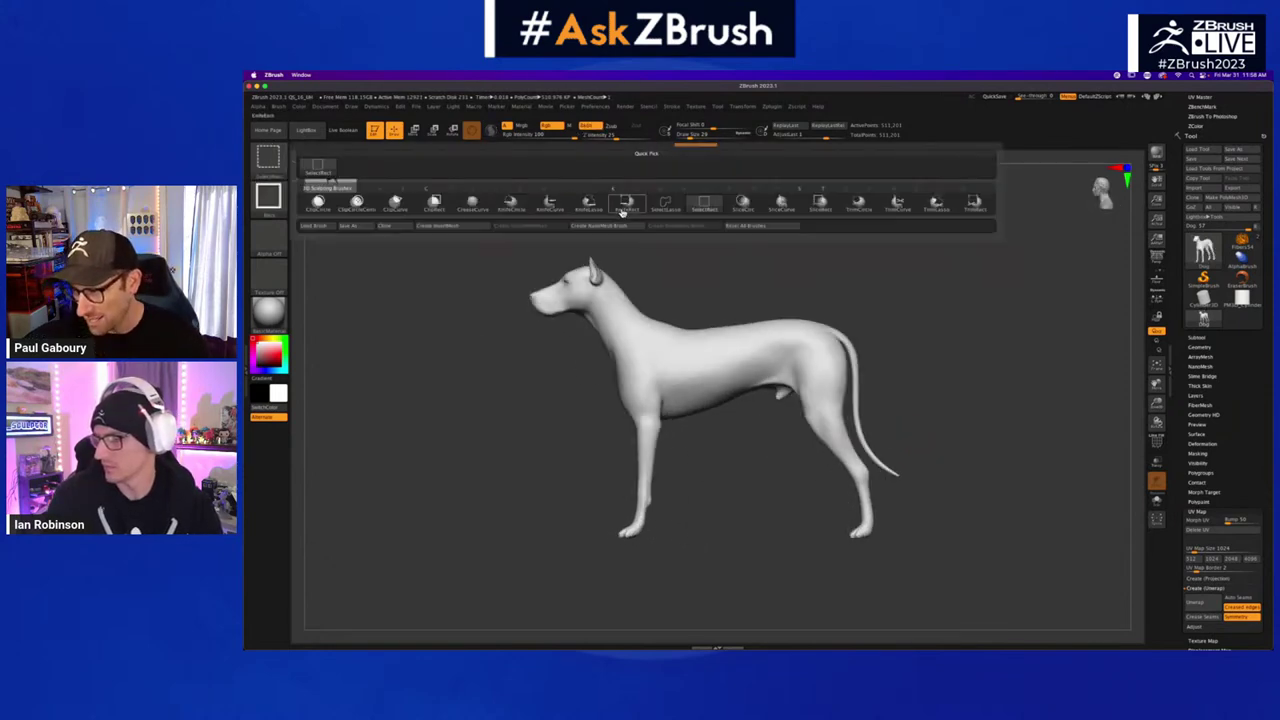
{"action": "left_click", "coordinate": [547, 202]}
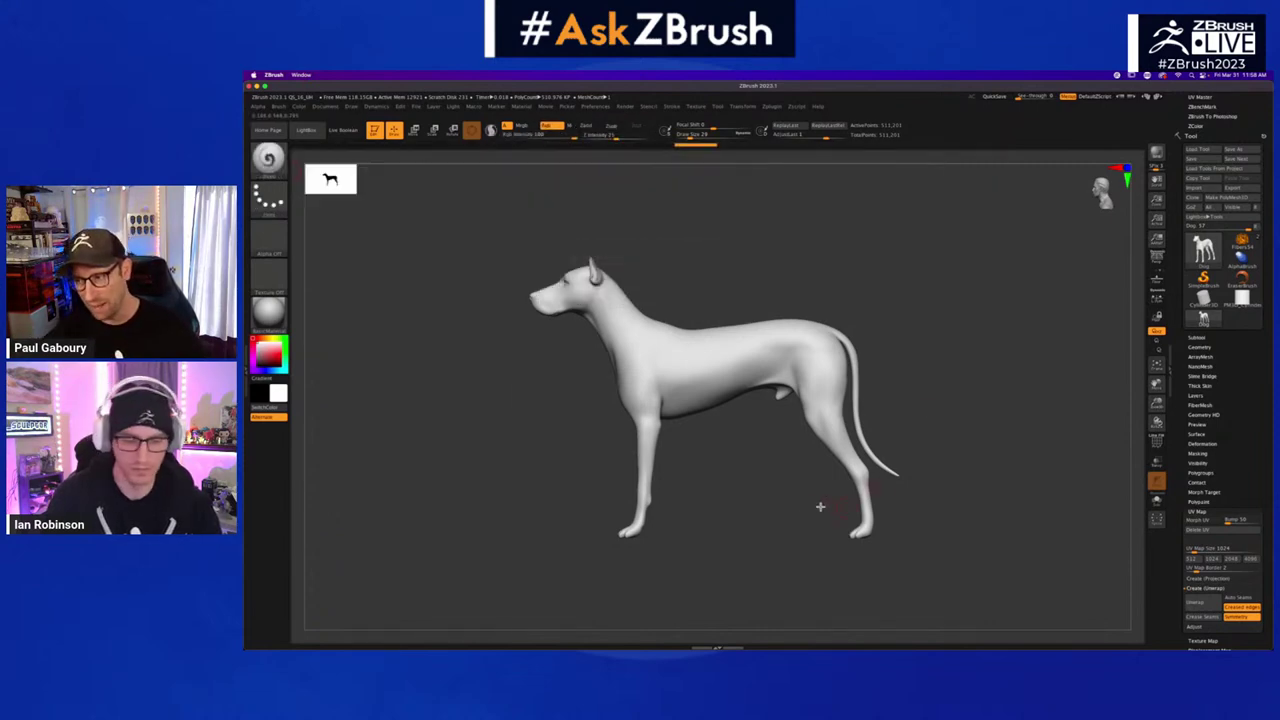
{"action": "key", "text": "ctrl+shift"}
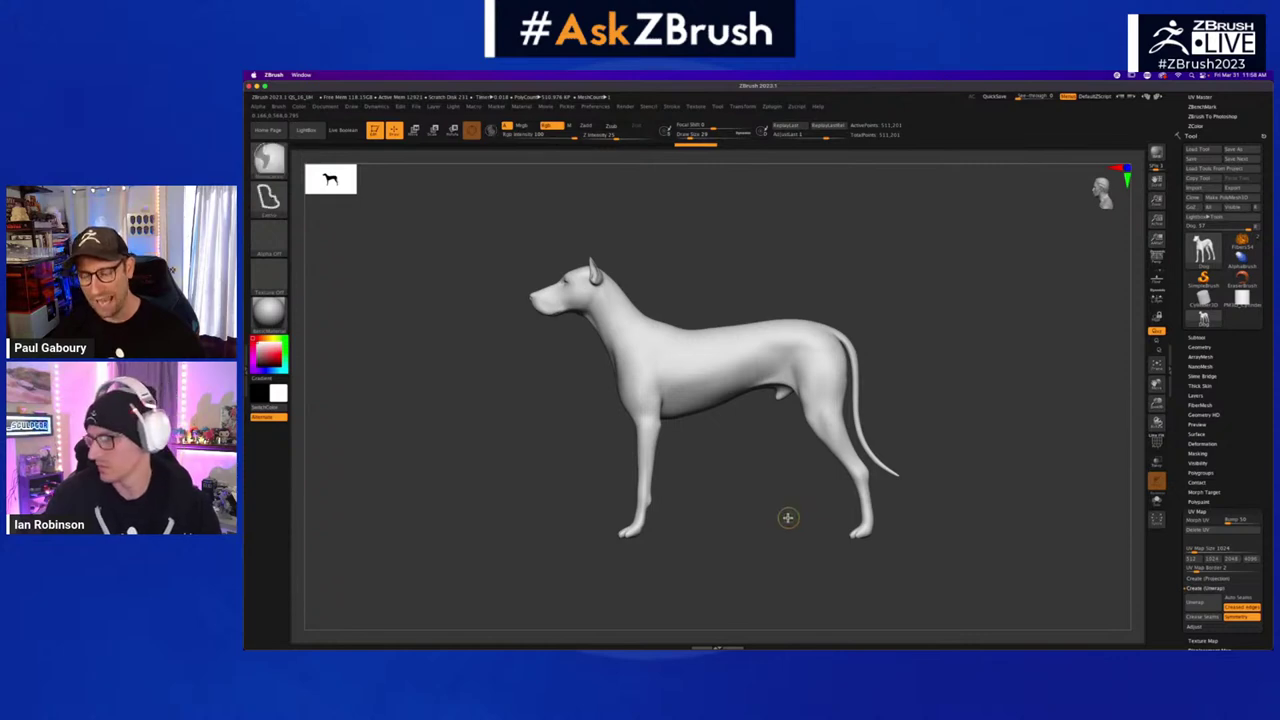
{"action": "key", "text": "ctrl+shift"}
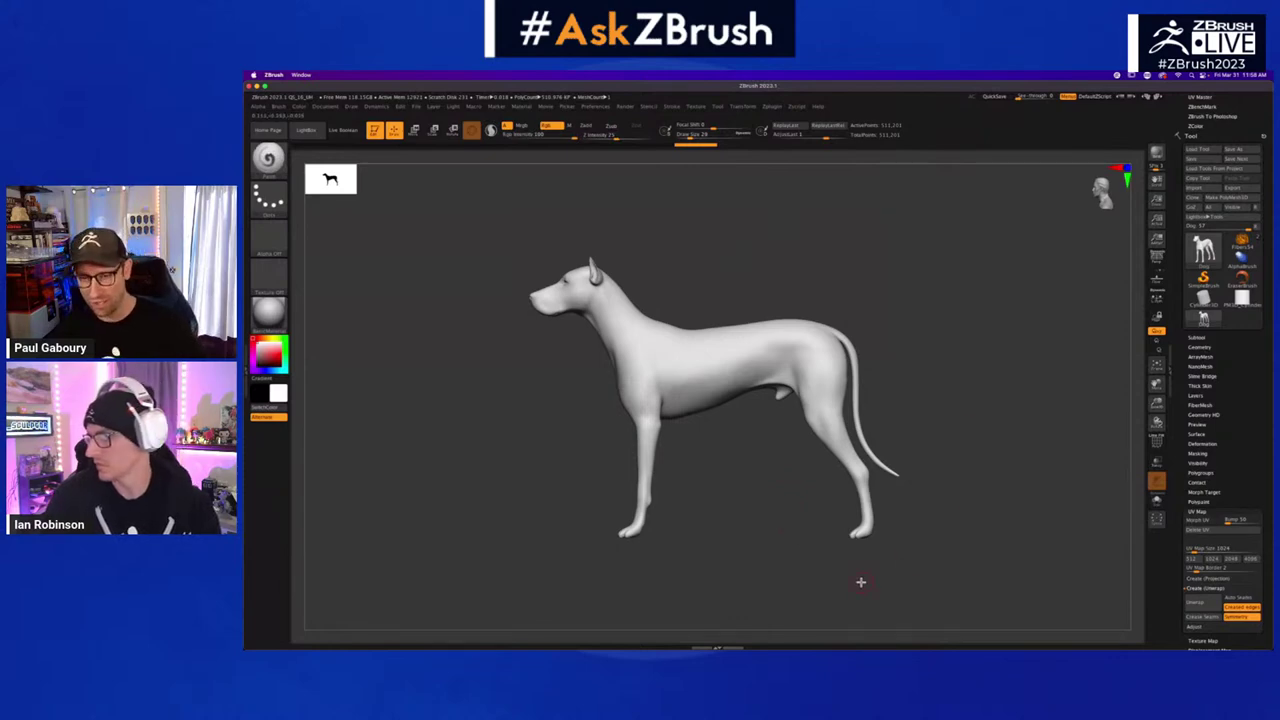
{"action": "key", "text": "ctrl+shift"}
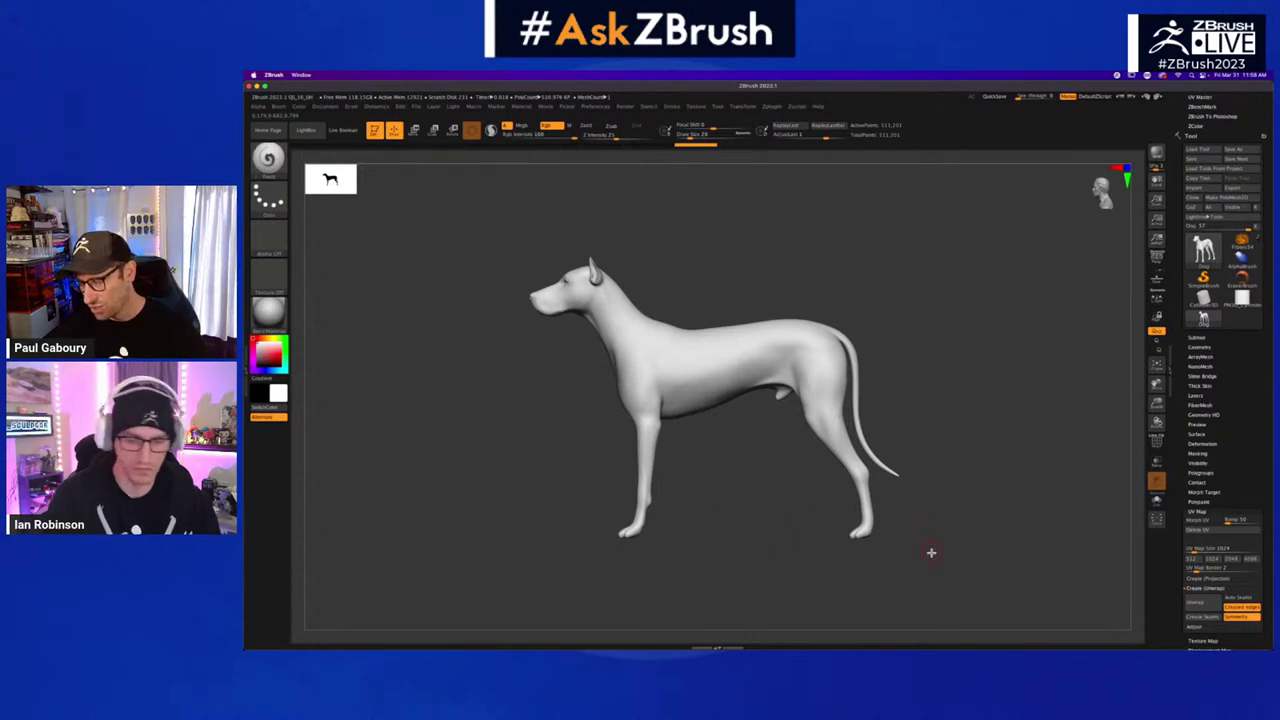
{"action": "mouse_move", "coordinate": [938, 571]}
{"action": "left_mouse_down", "text": "ctrl+shift"}
{"action": "mouse_move", "coordinate": [874, 560]}
{"action": "mouse_move", "coordinate": [857, 543]}
{"action": "mouse_move", "coordinate": [722, 256]}
{"action": "mouse_move", "coordinate": [744, 347]}
{"action": "left_mouse_up", "text": "ctrl+shift"}
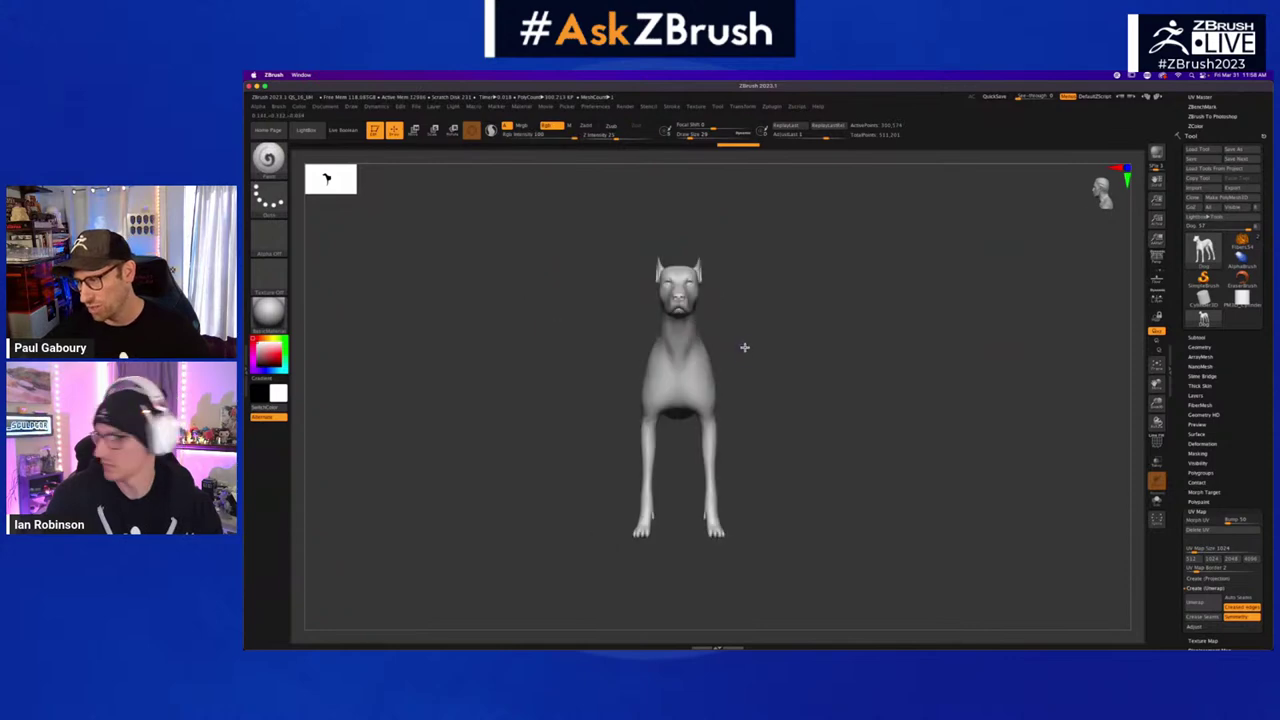
- Mask the lower chest and front leg on one side of the dog from the front, and inspect the mask from the side
{"action": "key", "text": "ctrl+shift"}
{"action": "mouse_move", "coordinate": [770, 300]}
{"action": "left_mouse_down", "text": "ctrl+shift"}
{"action": "mouse_move", "coordinate": [811, 366]}
{"action": "mouse_move", "coordinate": [766, 374]}
{"action": "mouse_move", "coordinate": [737, 330]}
{"action": "mouse_move", "coordinate": [704, 373]}
{"action": "left_mouse_up", "text": "ctrl+shift"}
{"action": "key", "text": "ctrl+z"}
{"action": "mouse_move", "coordinate": [783, 306]}
{"action": "left_mouse_down", "text": "ctrl"}
{"action": "mouse_move", "coordinate": [708, 354]}
{"action": "mouse_move", "coordinate": [868, 328]}
{"action": "mouse_move", "coordinate": [858, 392]}
{"action": "left_mouse_up", "text": "ctrl"}
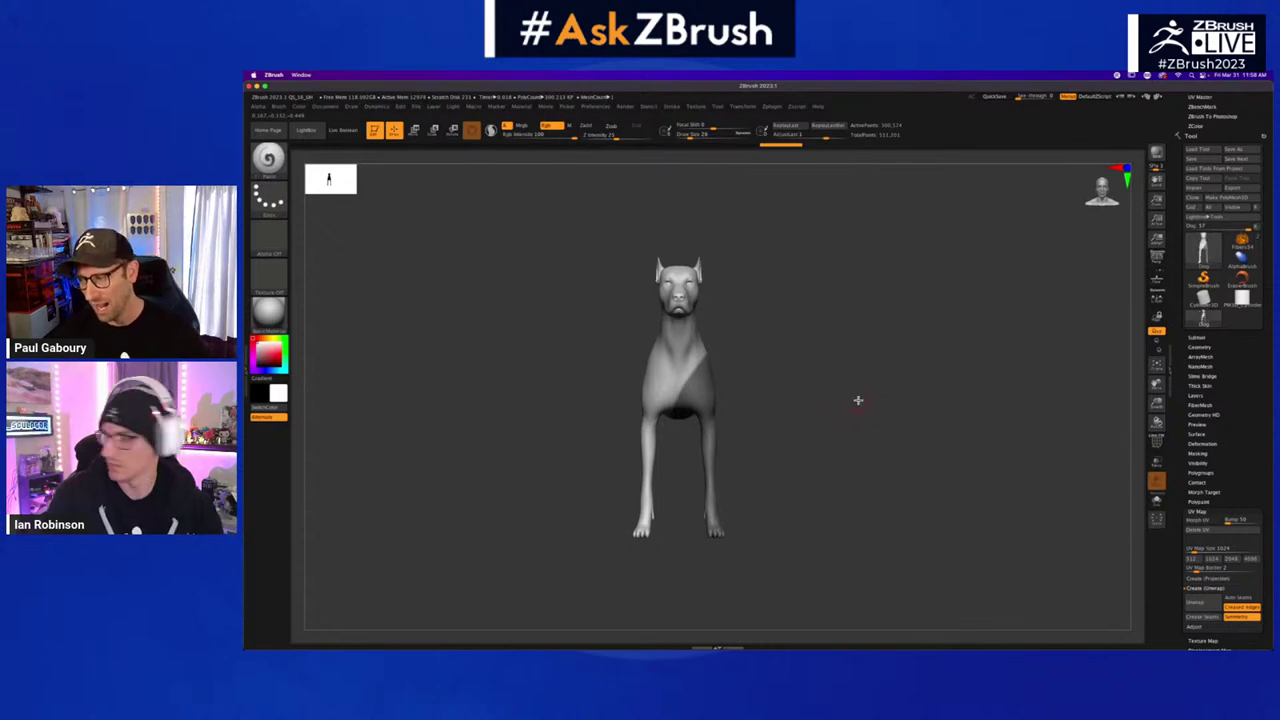
{"action": "left_click_drag", "start_coordinate": [868, 455], "coordinate": [817, 471]}
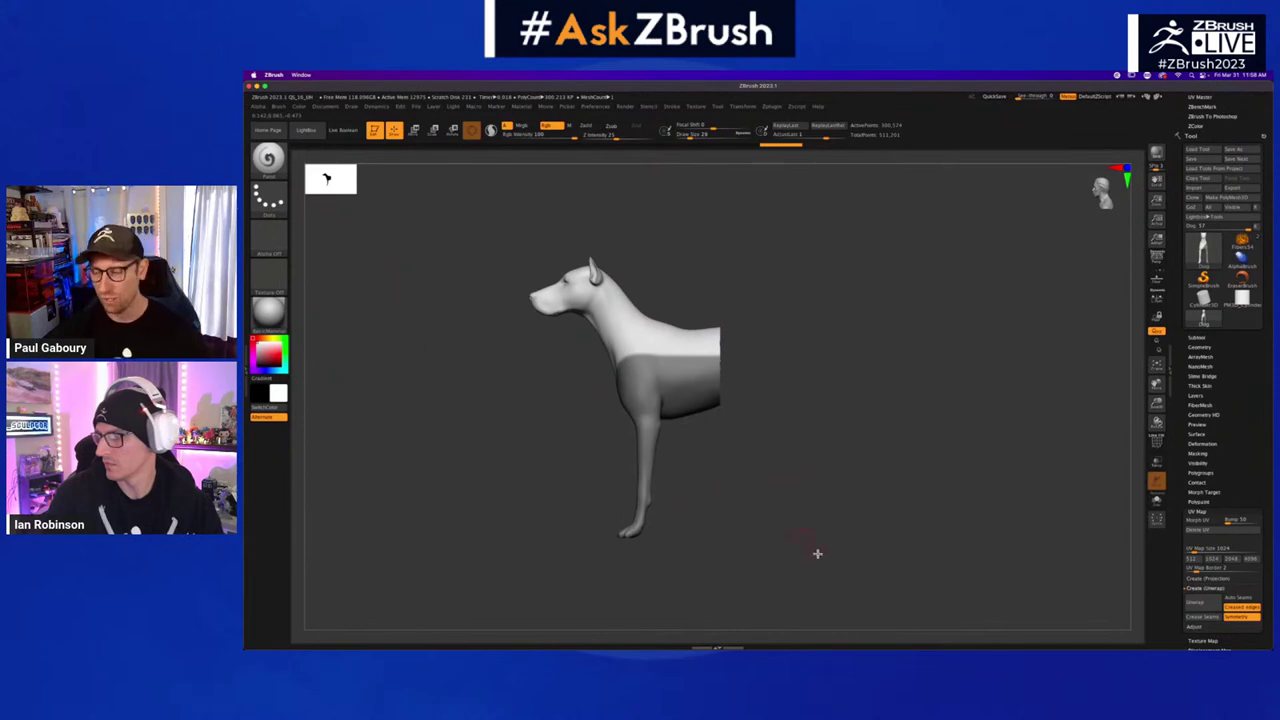
- Bring back the dog's hidden hindquarters in the side view
{"action": "key", "text": "ctrl+z"}
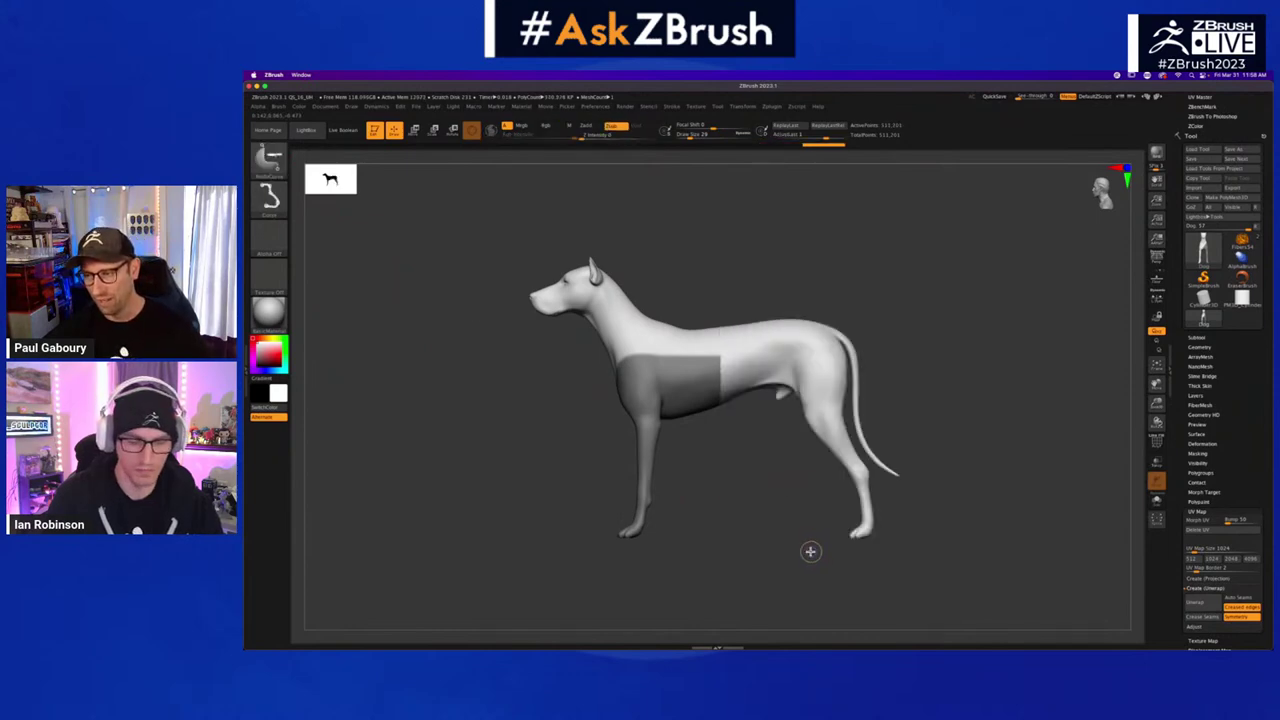
{"action": "key", "text": "ctrl"}
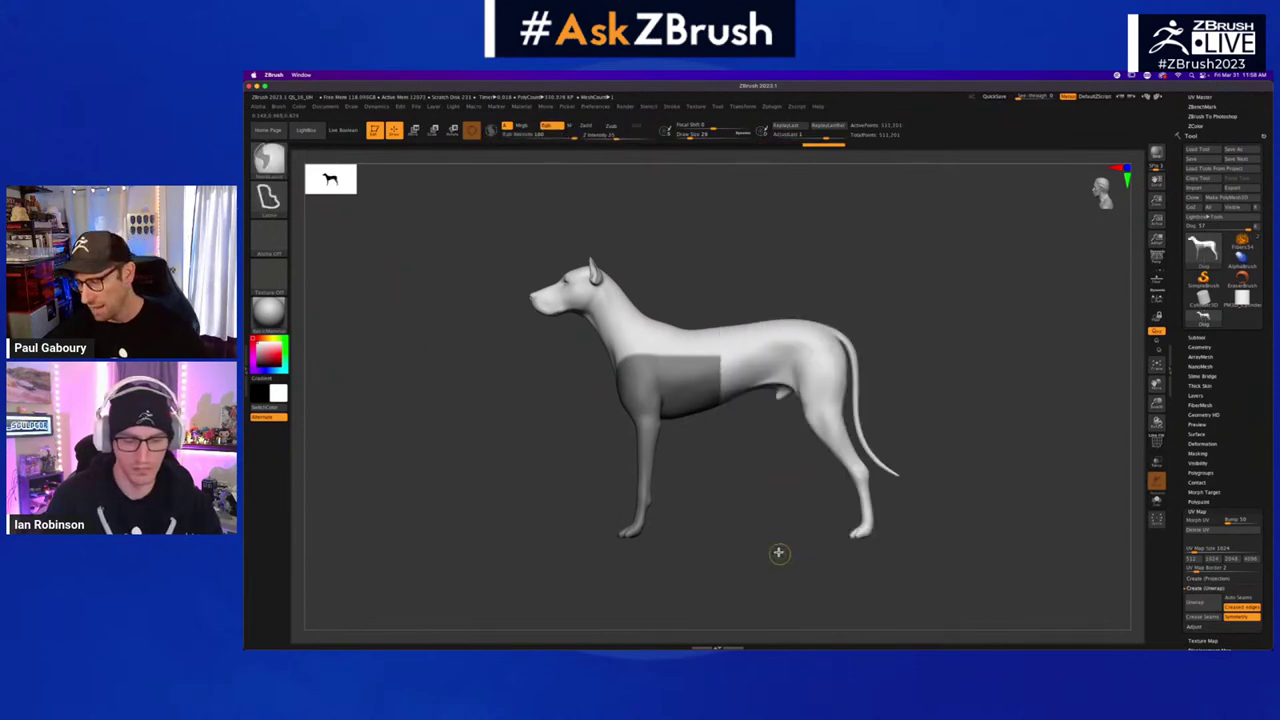
{"action": "left_click_drag", "start_coordinate": [780, 550], "coordinate": [797, 569], "text": "ctrl+shift"}
{"action": "key", "text": "ctrl+shift"}
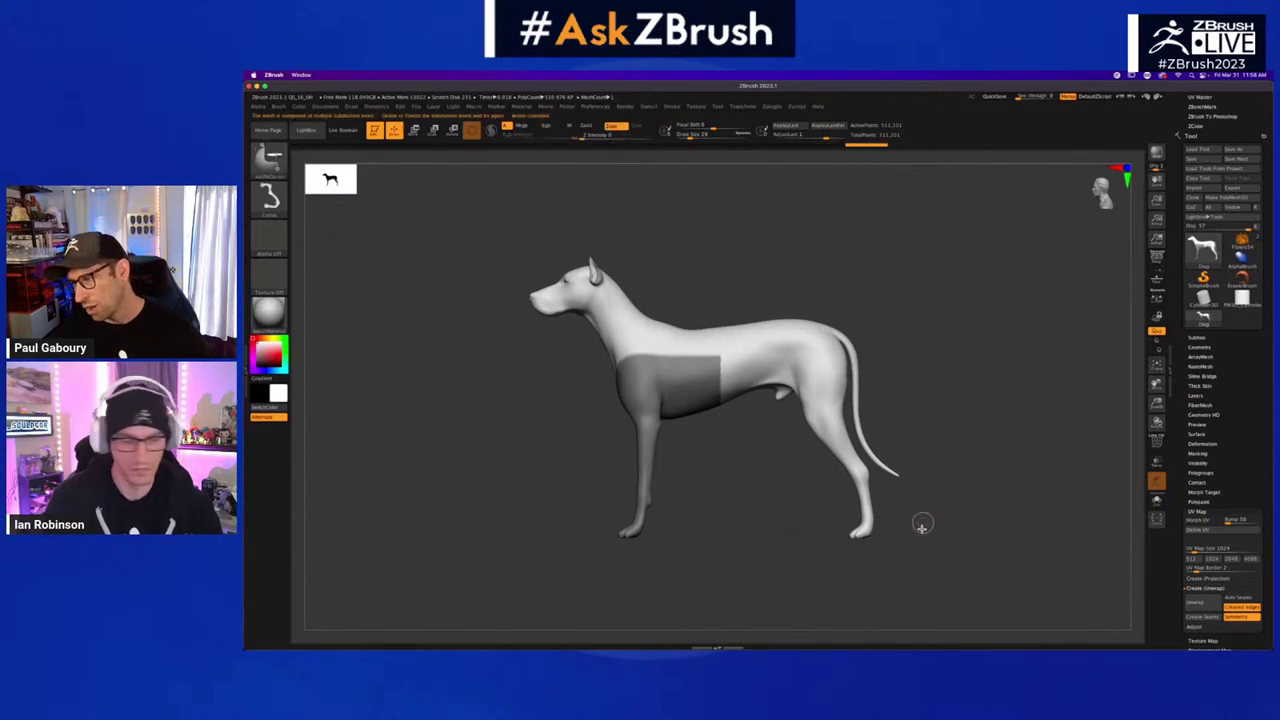
- Hide the partly masked dog's hindquarters with a curve across the body, and show the whole model again
{"action": "mouse_move", "coordinate": [933, 570]}
{"action": "left_mouse_down", "text": "ctrl+shift"}
{"action": "mouse_move", "coordinate": [897, 486]}
{"action": "mouse_move", "coordinate": [908, 450]}
{"action": "mouse_move", "coordinate": [873, 393]}
{"action": "mouse_move", "coordinate": [902, 418]}
{"action": "mouse_move", "coordinate": [898, 404]}
{"action": "left_mouse_up", "text": "ctrl+shift"}
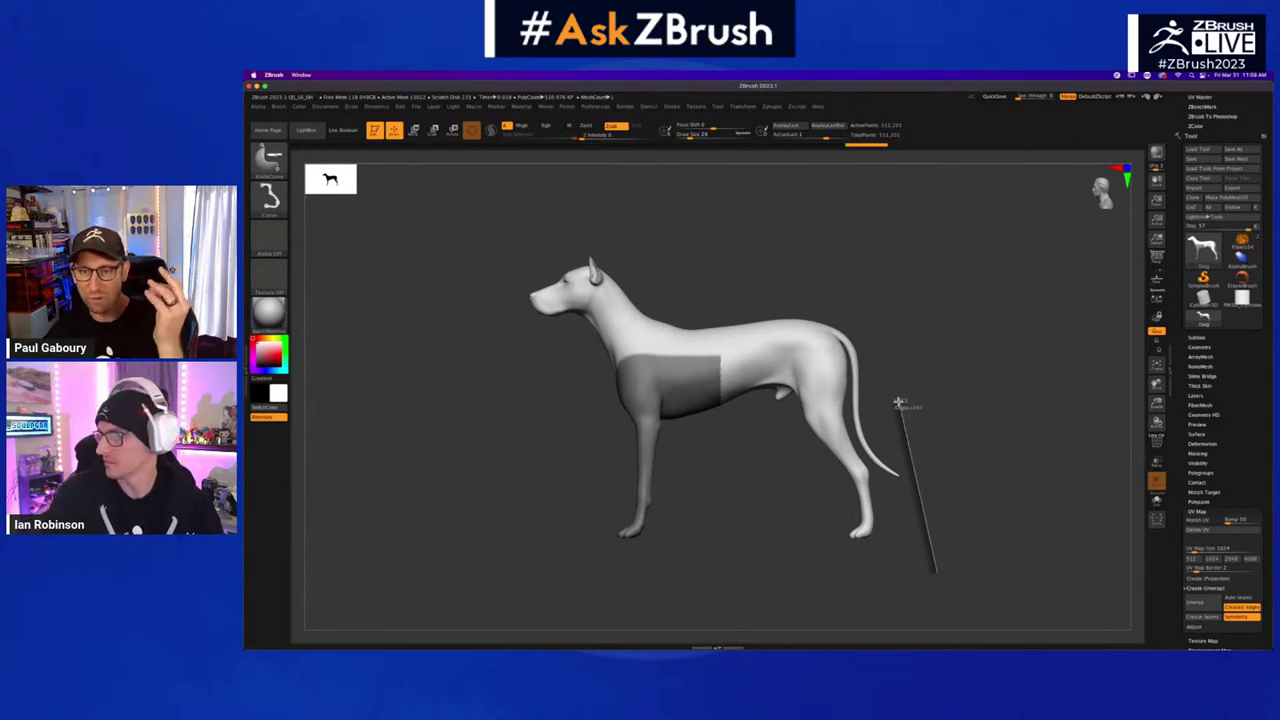
{"action": "left_click_drag", "start_coordinate": [898, 403], "coordinate": [737, 273], "text": "ctrl+shift"}
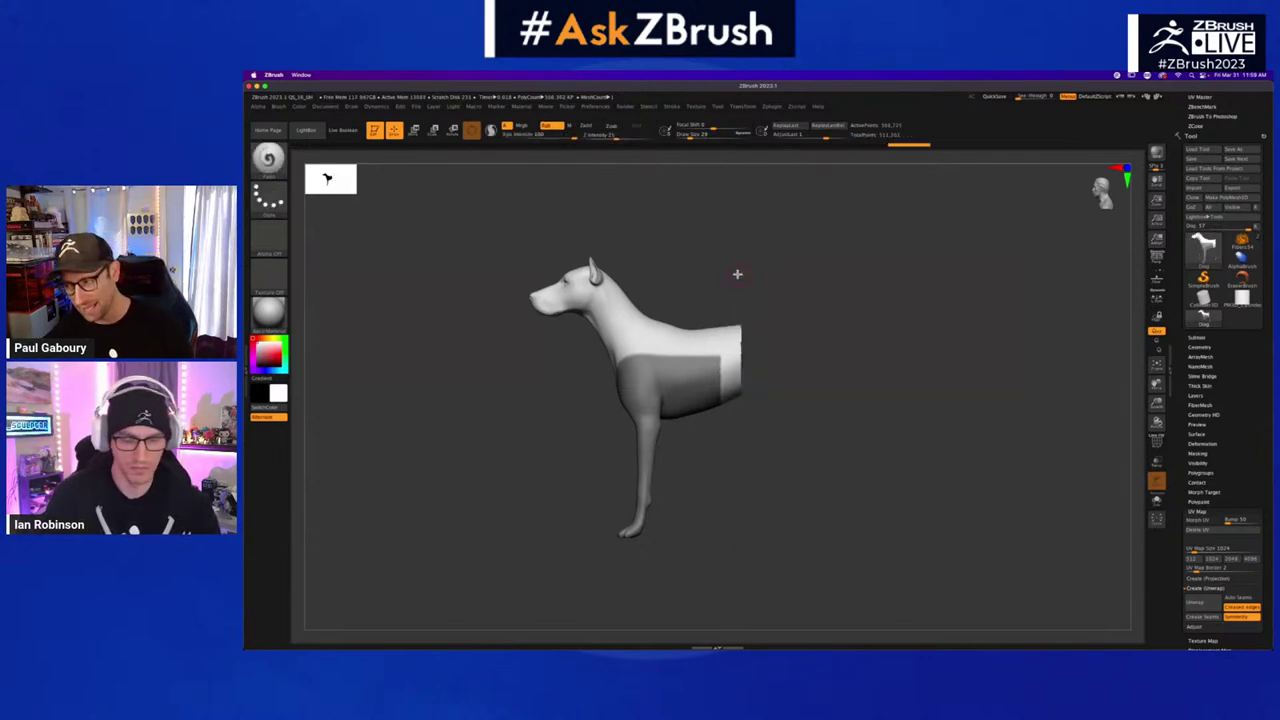
{"action": "left_click", "coordinate": [831, 471], "text": "ctrl+shift"}
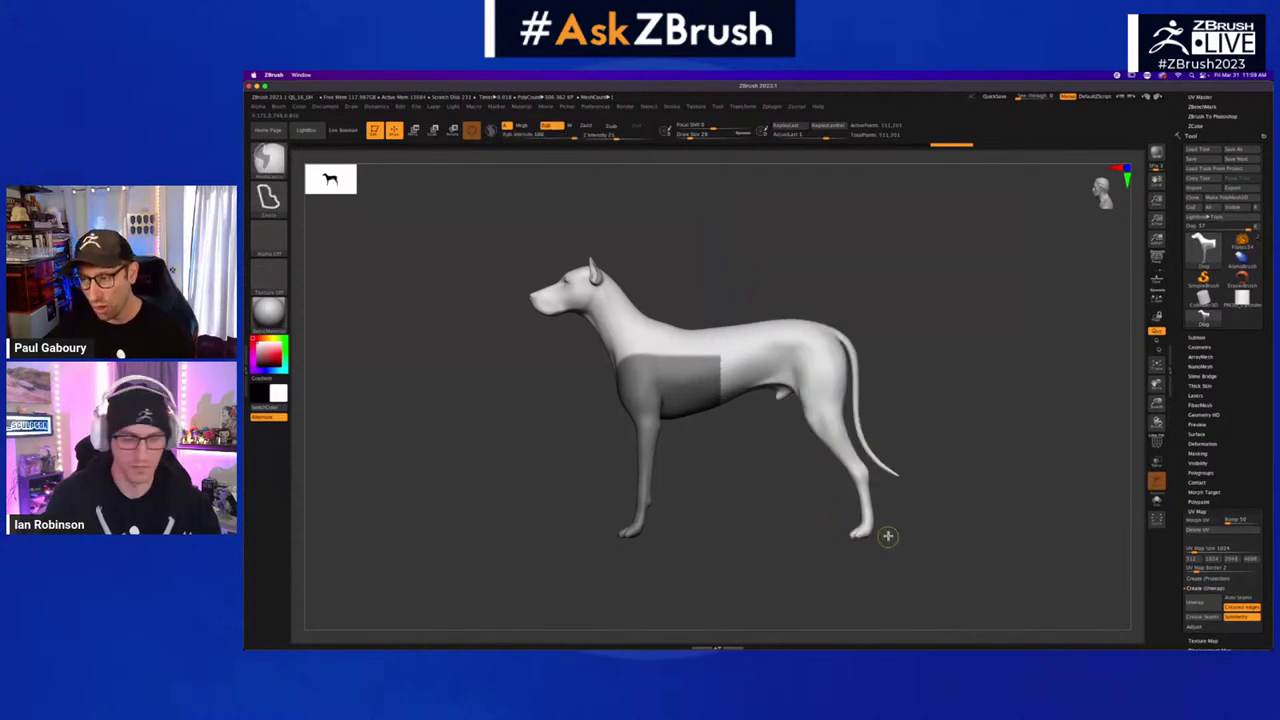
- Hide the hindquarters again and extend the mask over the dog's chest and neck from the front view
{"action": "mouse_move", "coordinate": [951, 498]}
{"action": "left_mouse_down", "text": "ctrl+shift"}
{"action": "mouse_move", "coordinate": [937, 529]}
{"action": "mouse_move", "coordinate": [757, 543]}
{"action": "mouse_move", "coordinate": [745, 370]}
{"action": "mouse_move", "coordinate": [897, 296]}
{"action": "mouse_move", "coordinate": [784, 256]}
{"action": "mouse_move", "coordinate": [786, 331]}
{"action": "mouse_move", "coordinate": [735, 271]}
{"action": "left_mouse_up", "text": "ctrl+shift"}
{"action": "left_click_drag", "start_coordinate": [766, 449], "coordinate": [806, 437], "text": "shift"}
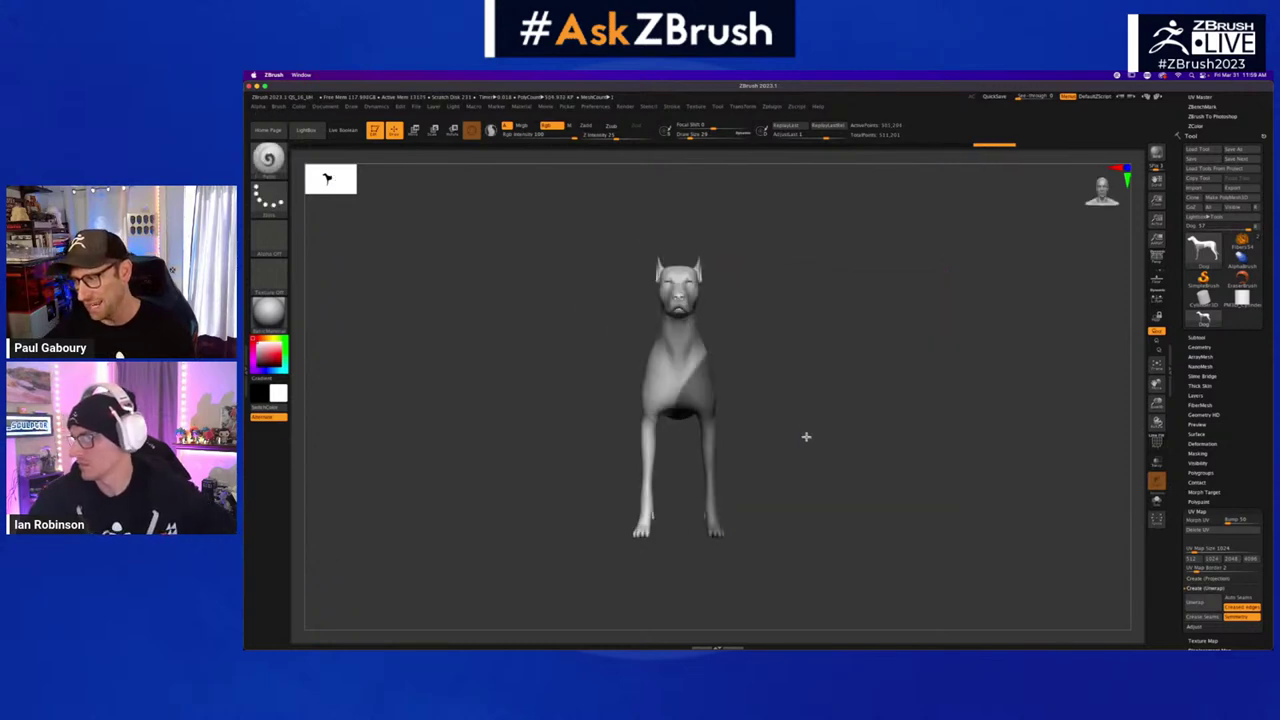
{"action": "left_click_drag", "start_coordinate": [776, 272], "coordinate": [776, 515], "text": "ctrl"}
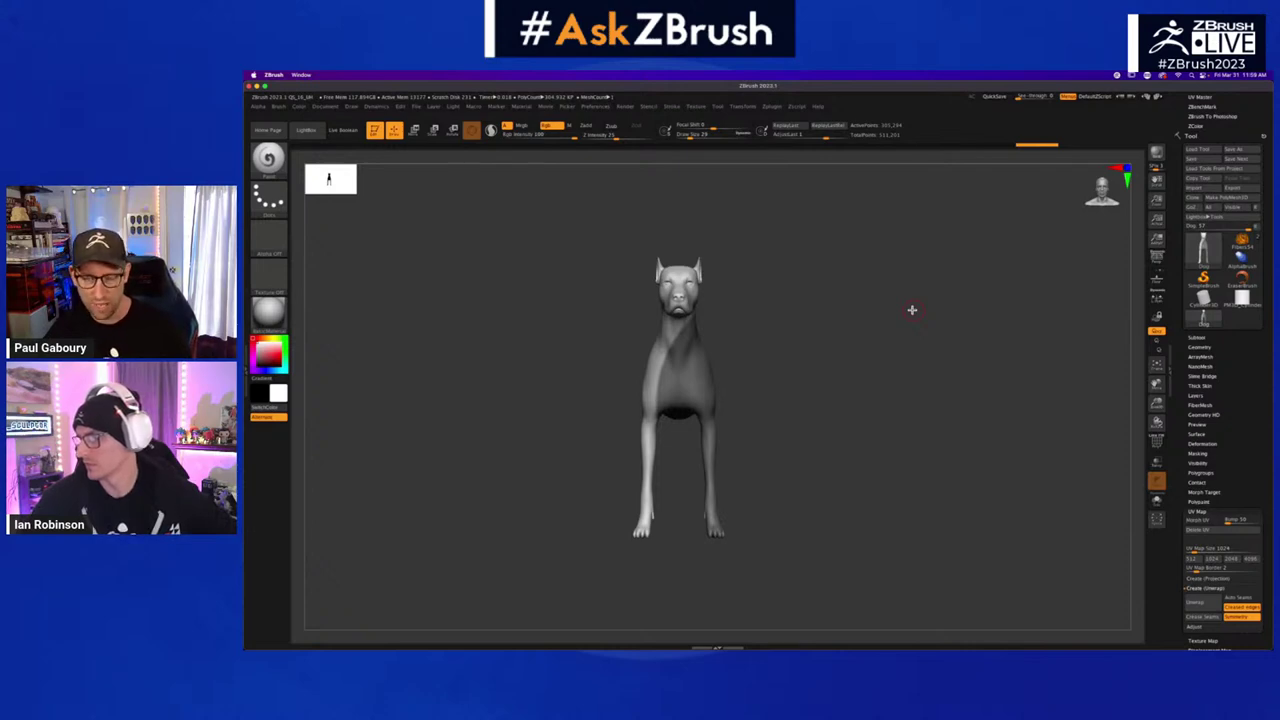
- Show the whole dog at an angle and clear its mask
{"action": "left_click_drag", "start_coordinate": [877, 463], "coordinate": [800, 356]}
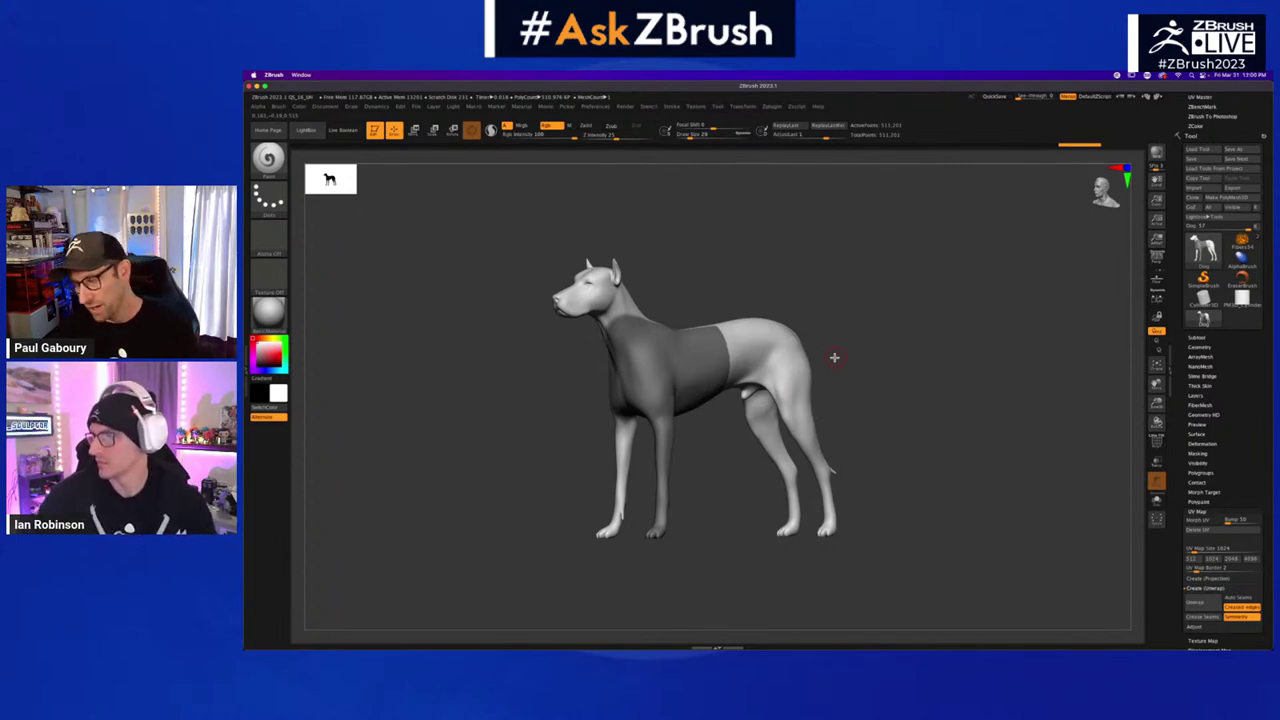
{"action": "left_click", "coordinate": [908, 403], "text": "ctrl"}
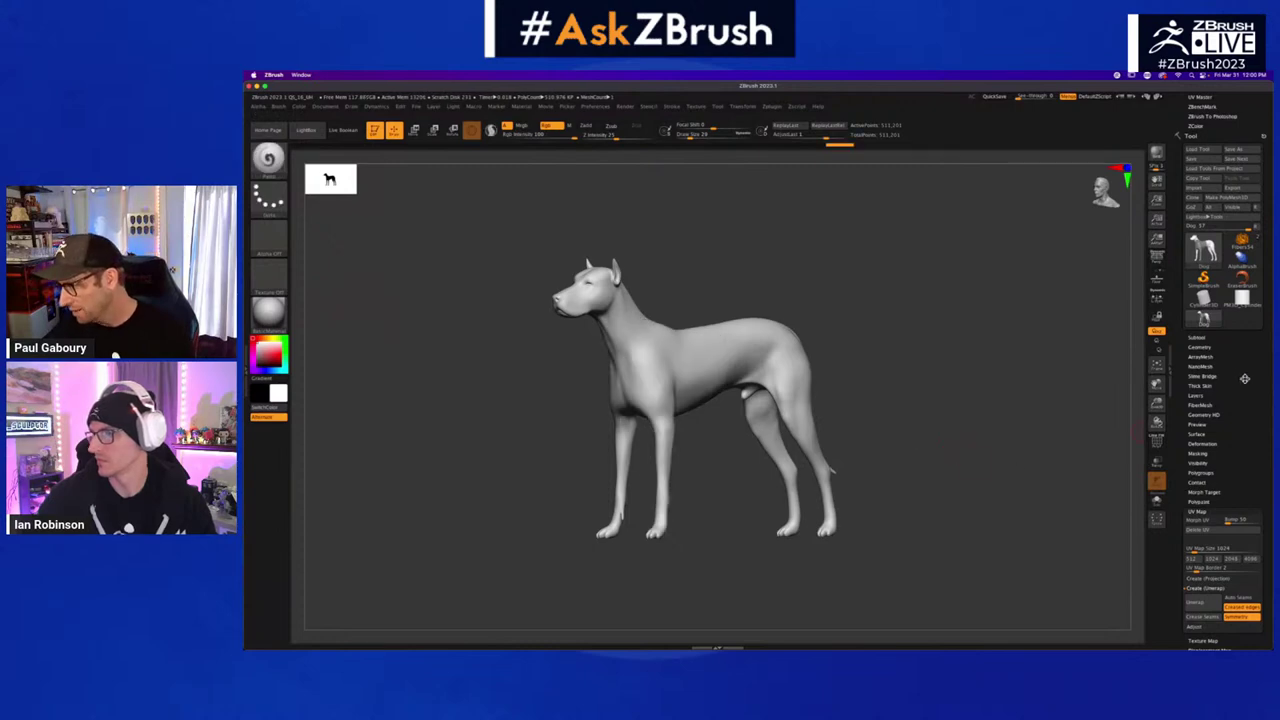
- Create a new 3D text object reading "ZBrush" with the Text 3D & Vector Shapes plugin
{"action": "scroll", "coordinate": [1244, 379], "scroll_direction": "up", "scroll_amount": 4}
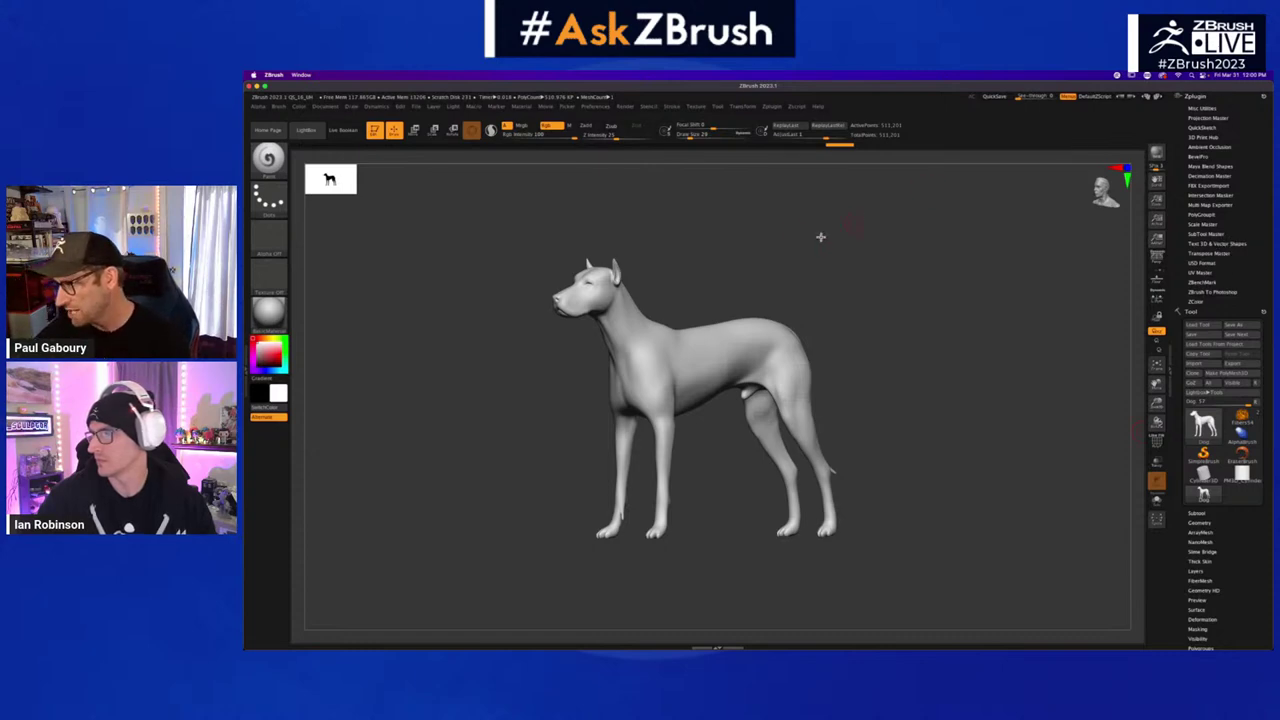
{"action": "left_click", "coordinate": [768, 108]}
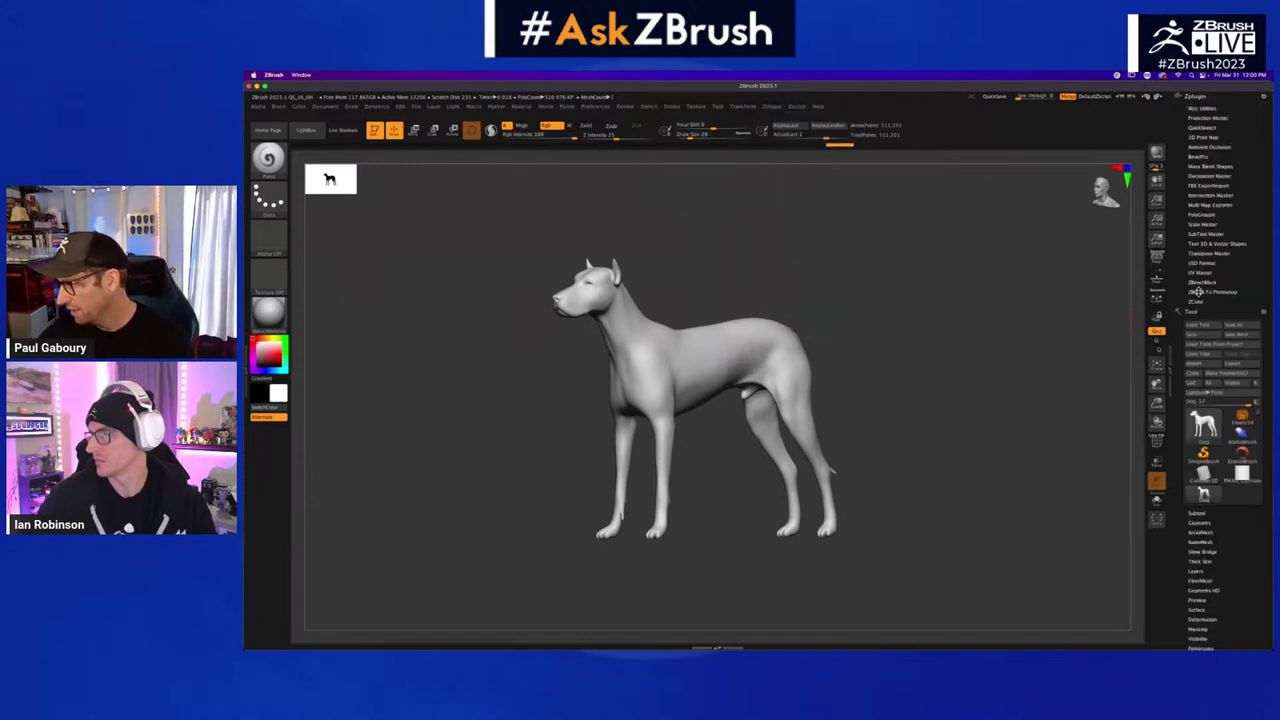
{"action": "left_click", "coordinate": [1218, 244]}
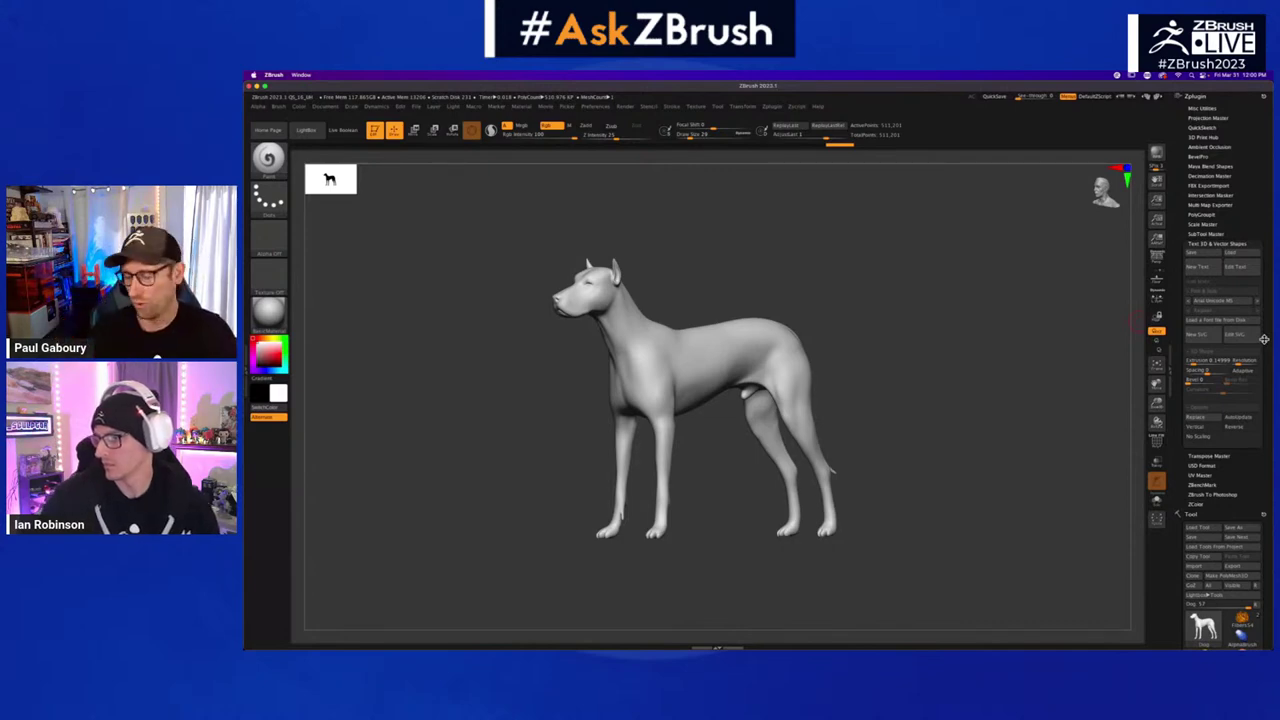
{"action": "left_click", "coordinate": [1198, 269]}
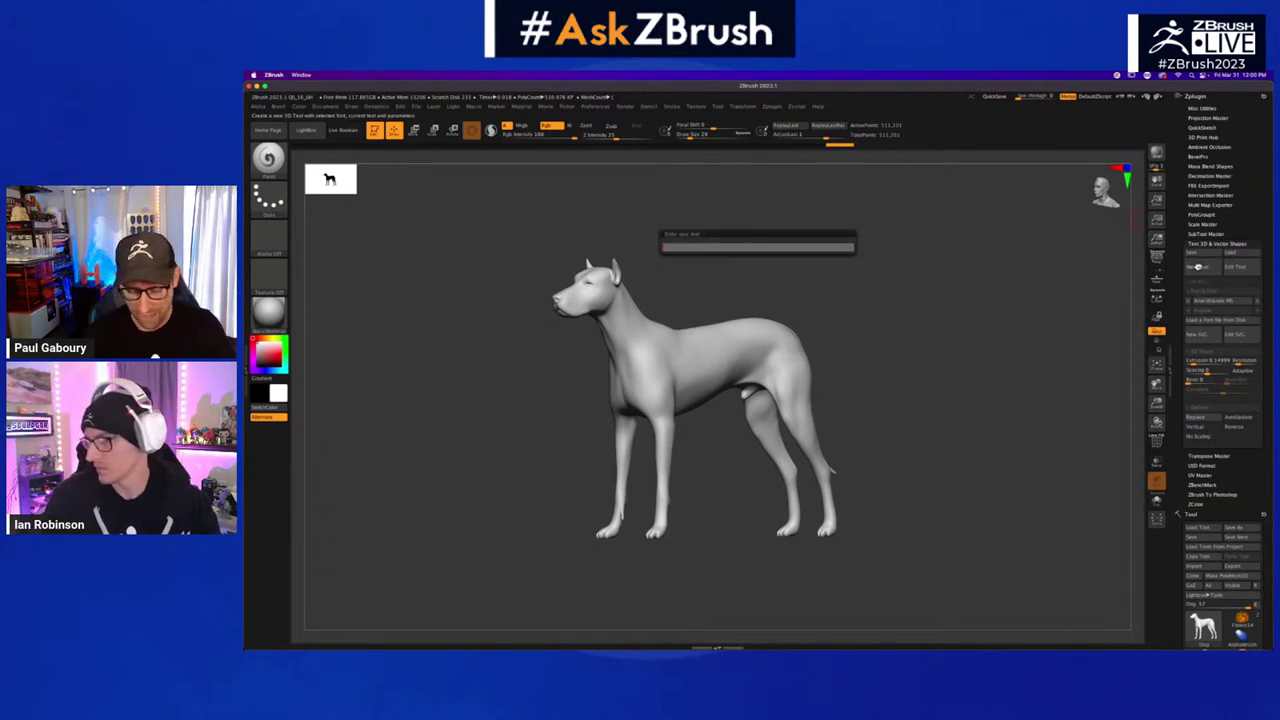
{"action": "key", "text": "shift"}
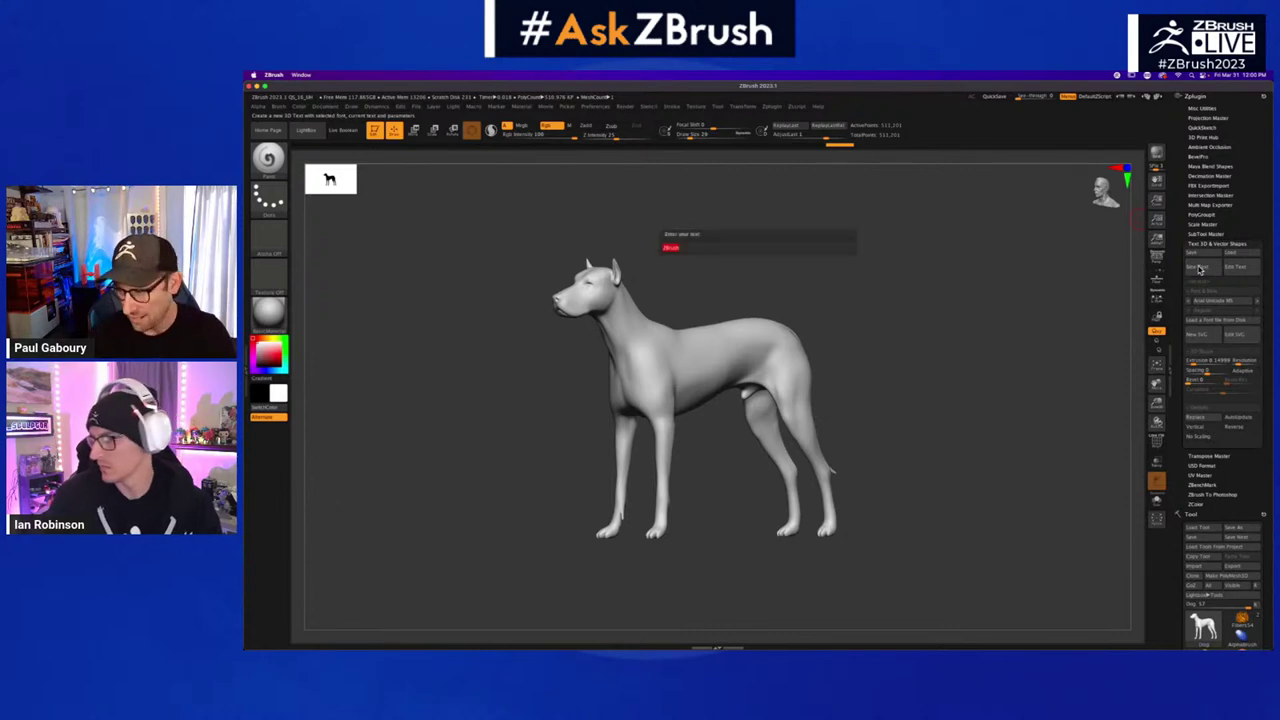
{"action": "key", "text": "Return"}
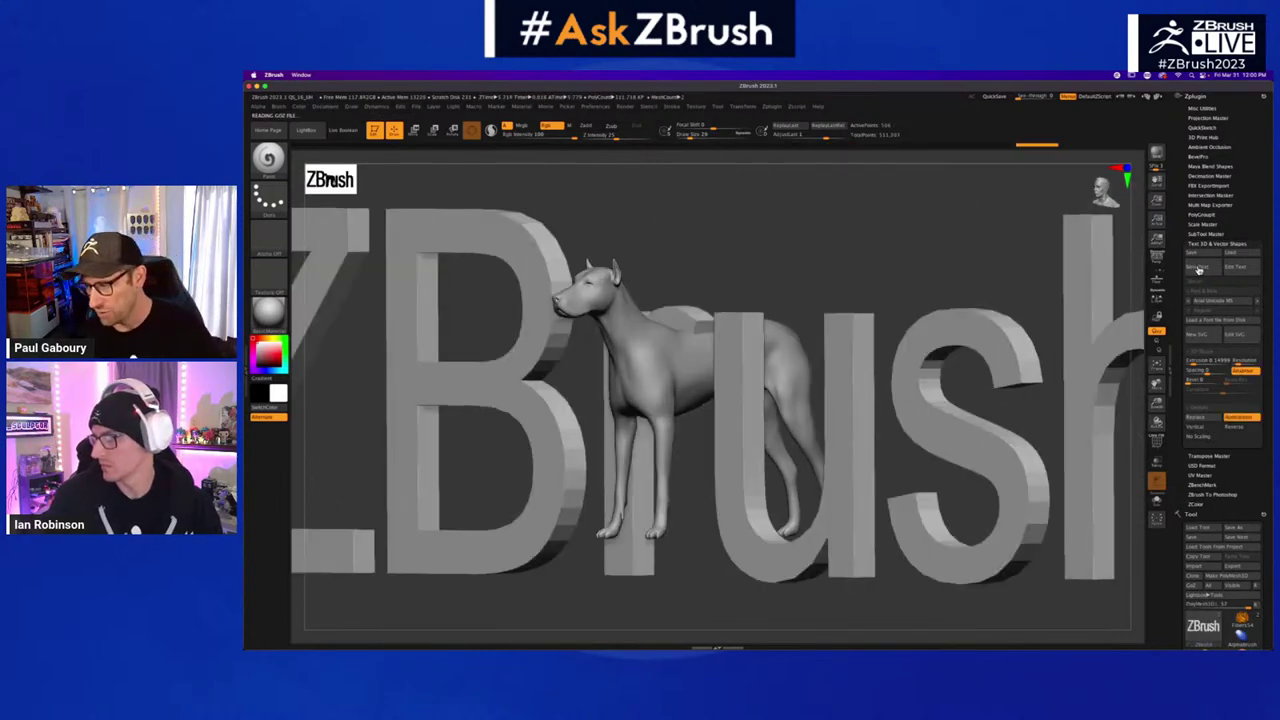
- Turn on the polyframe display for the 3D text and examine the mesh of its letters from the front
{"action": "left_click_drag", "start_coordinate": [700, 568], "coordinate": [728, 523], "text": "alt"}
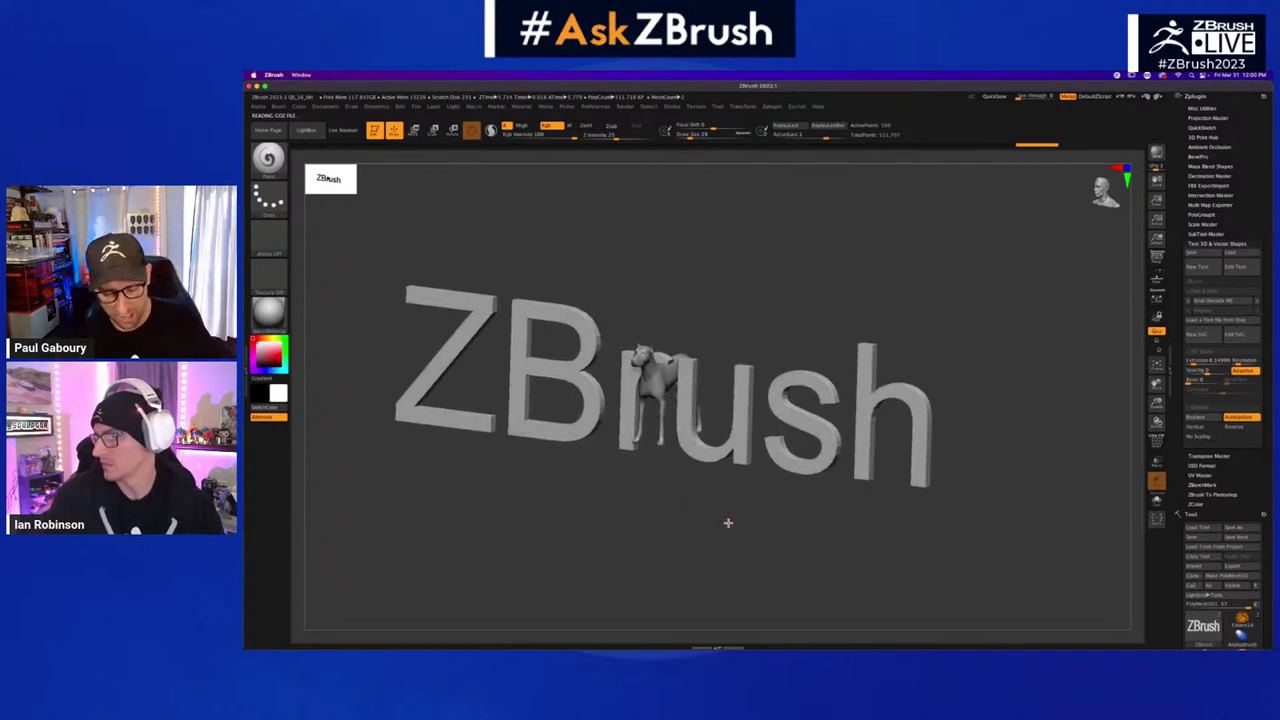
{"action": "key", "text": "shift+f"}
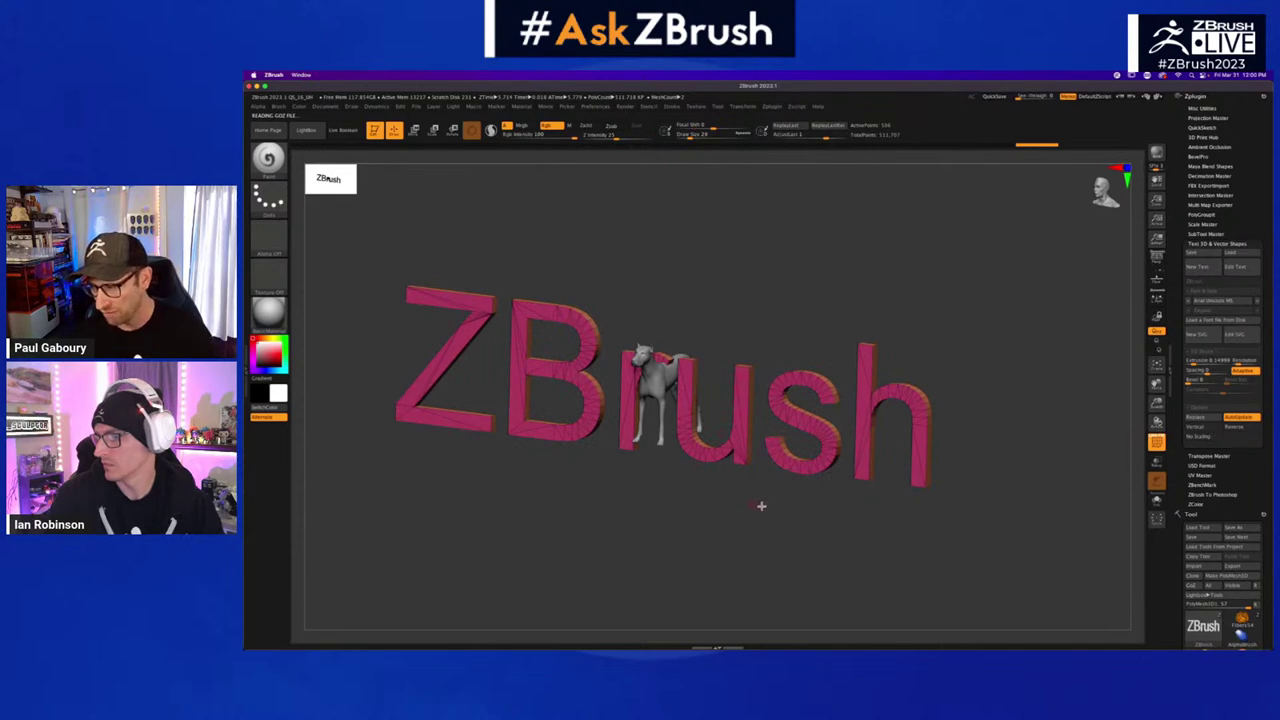
{"action": "left_click_drag", "start_coordinate": [761, 506], "coordinate": [799, 498]}
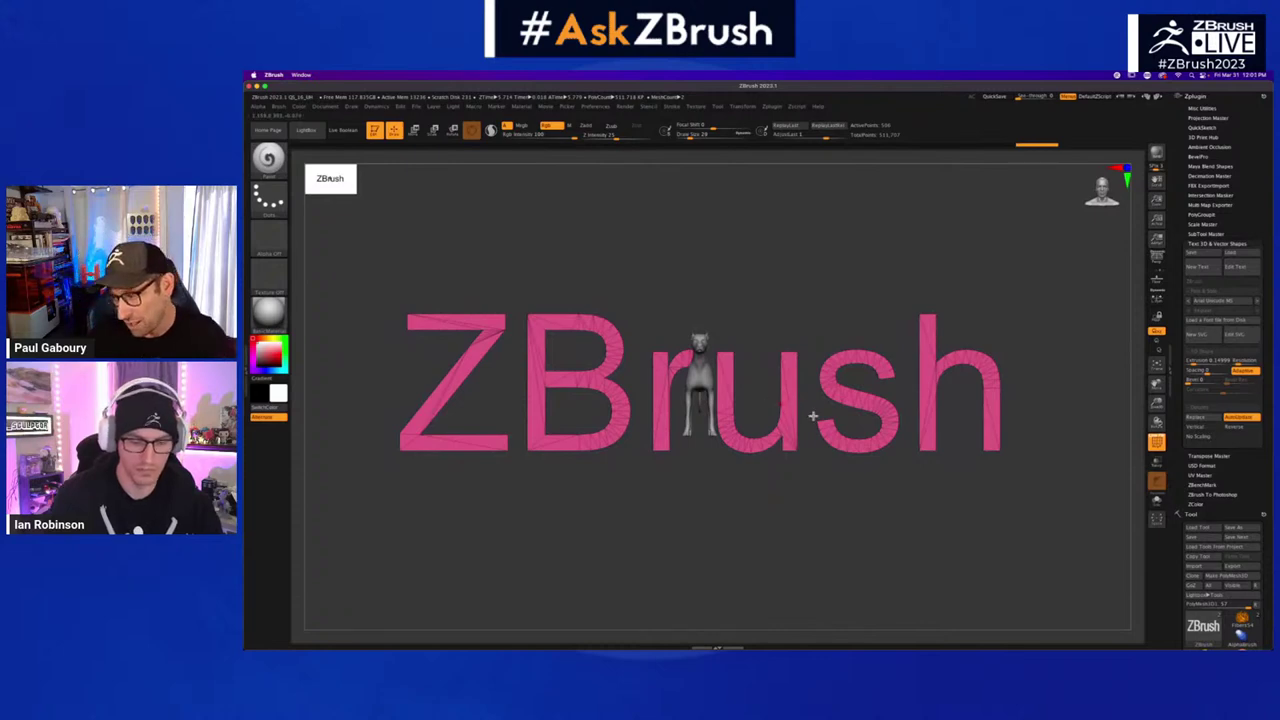
- Change the 3D text's font to Helvetica
{"action": "left_click", "coordinate": [1236, 305]}
{"action": "left_click", "coordinate": [1244, 303]}
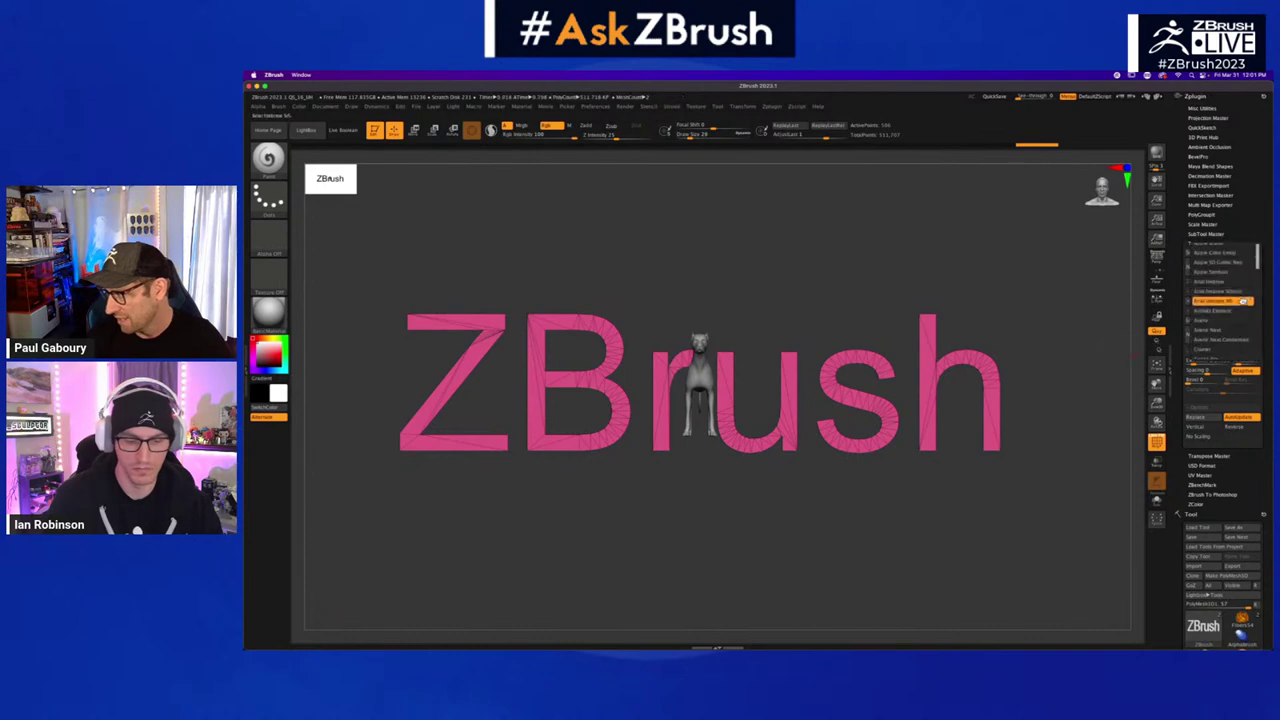
{"action": "scroll", "coordinate": [1259, 287], "scroll_direction": "down", "scroll_amount": 3}
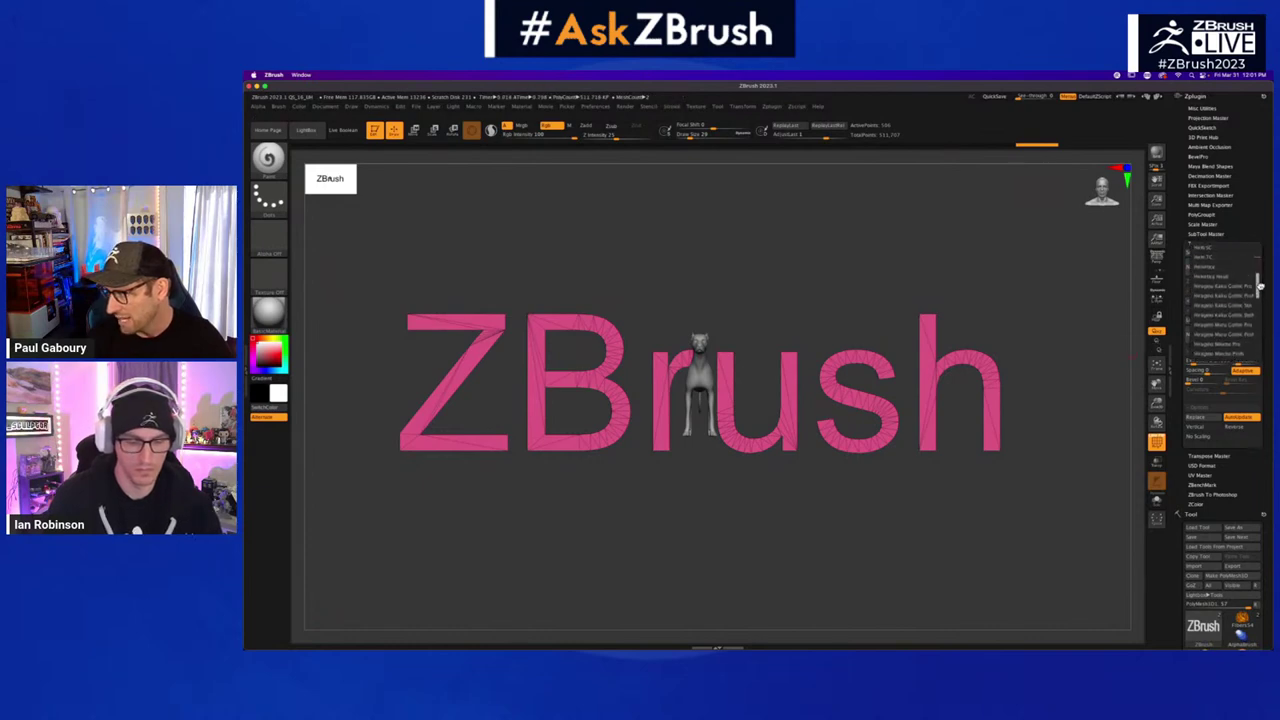
{"action": "left_click", "coordinate": [1222, 274]}
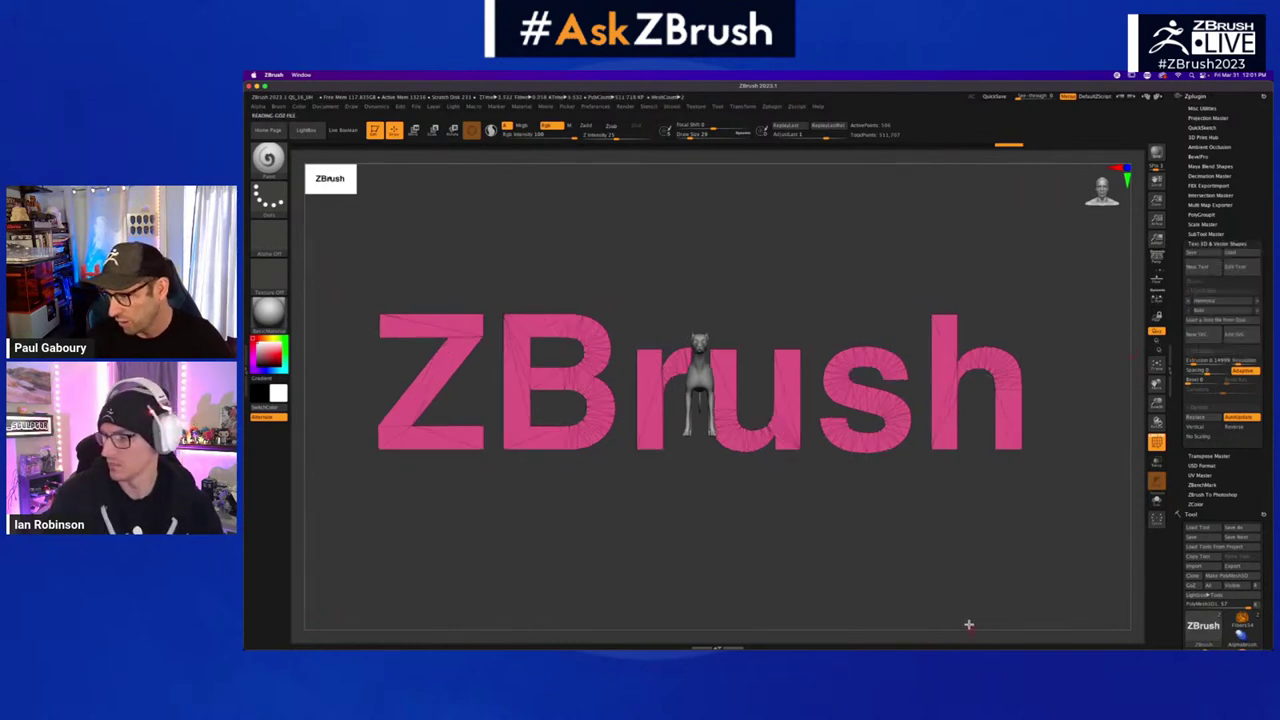
- Try the Light style on the Helvetica text and return it to Bold
{"action": "left_click", "coordinate": [1218, 311]}
{"action": "left_click", "coordinate": [1219, 329]}
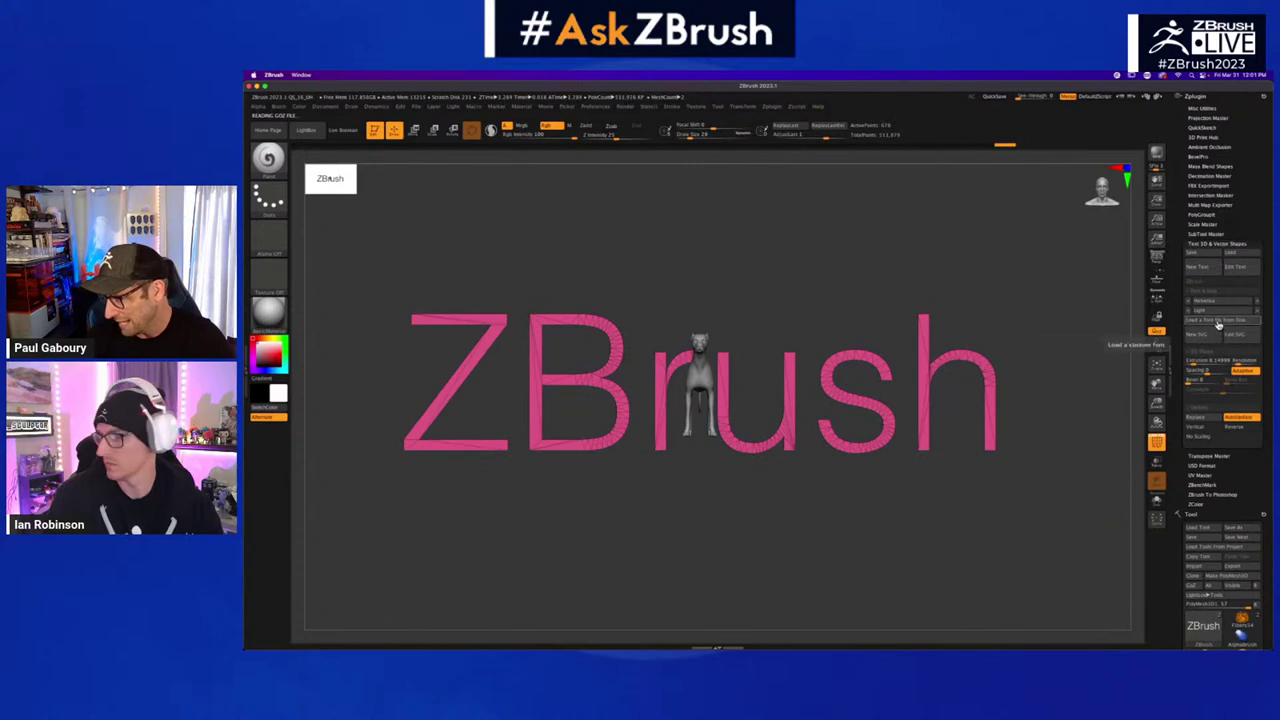
{"action": "left_click", "coordinate": [1215, 311]}
{"action": "left_click", "coordinate": [1211, 295]}
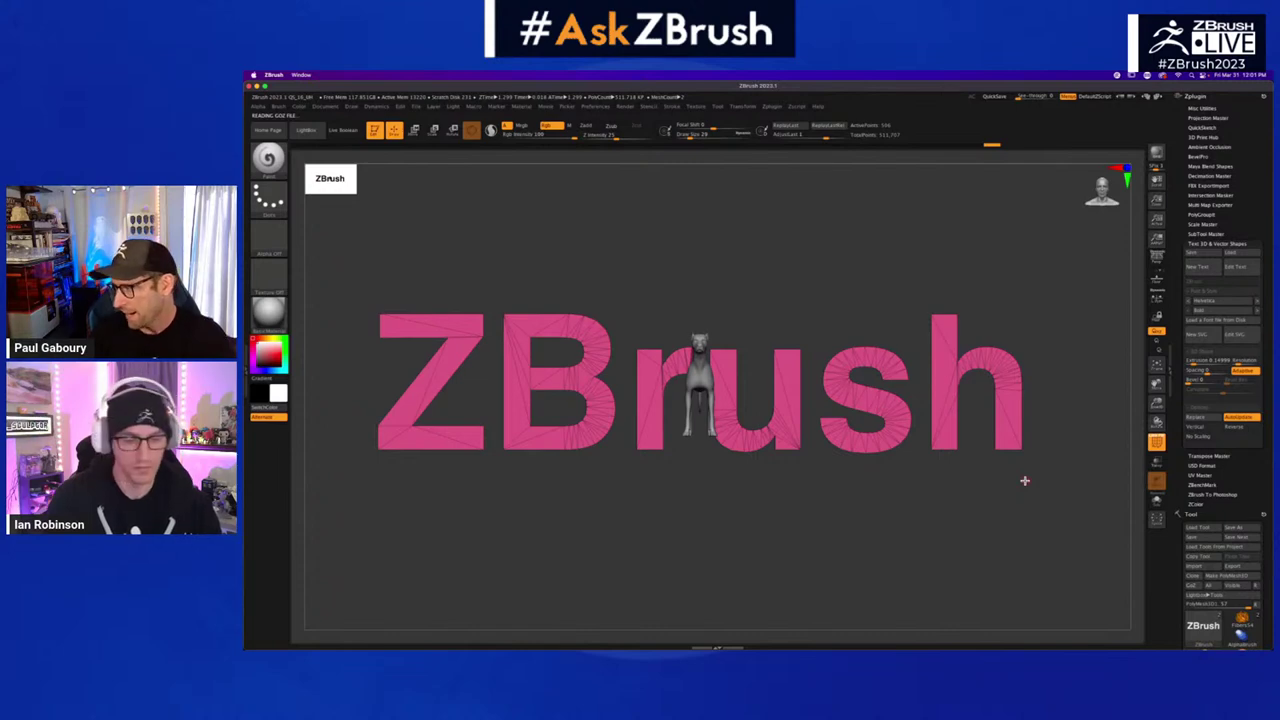
- Set the extrusion of the 3D text to 0.1
{"action": "left_click_drag", "start_coordinate": [856, 423], "coordinate": [974, 514]}
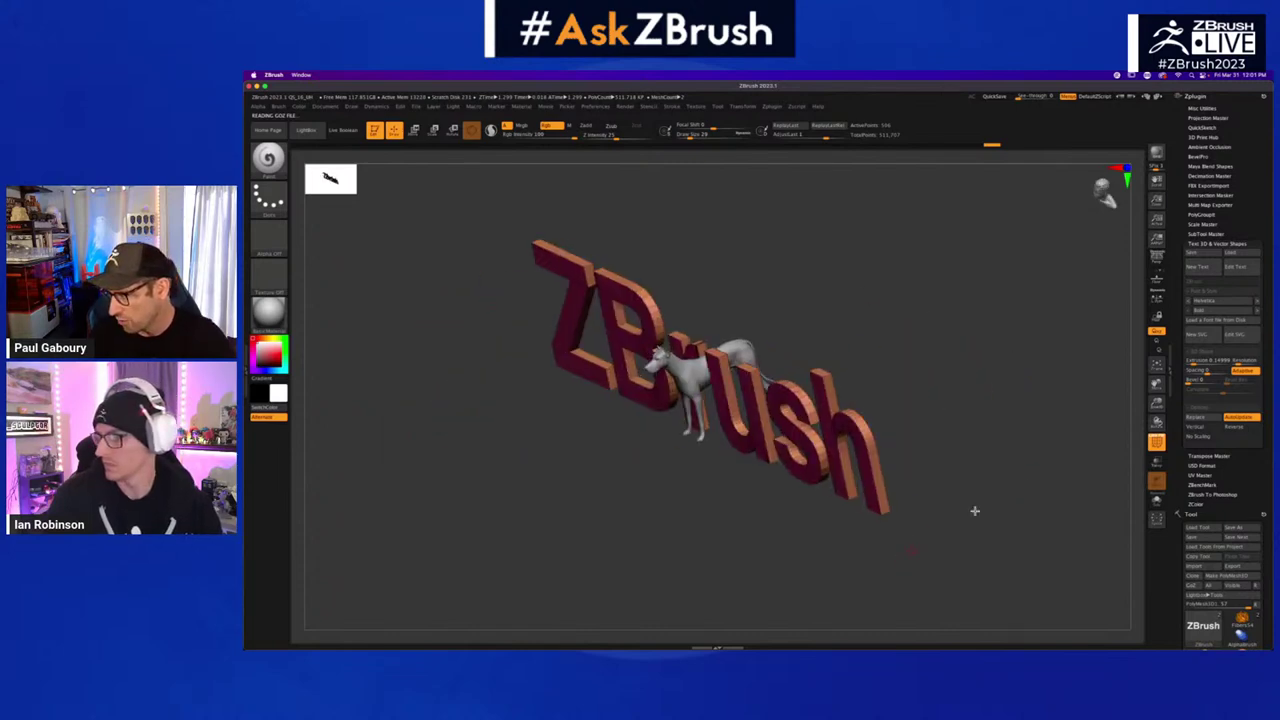
{"action": "left_click", "coordinate": [1200, 362]}
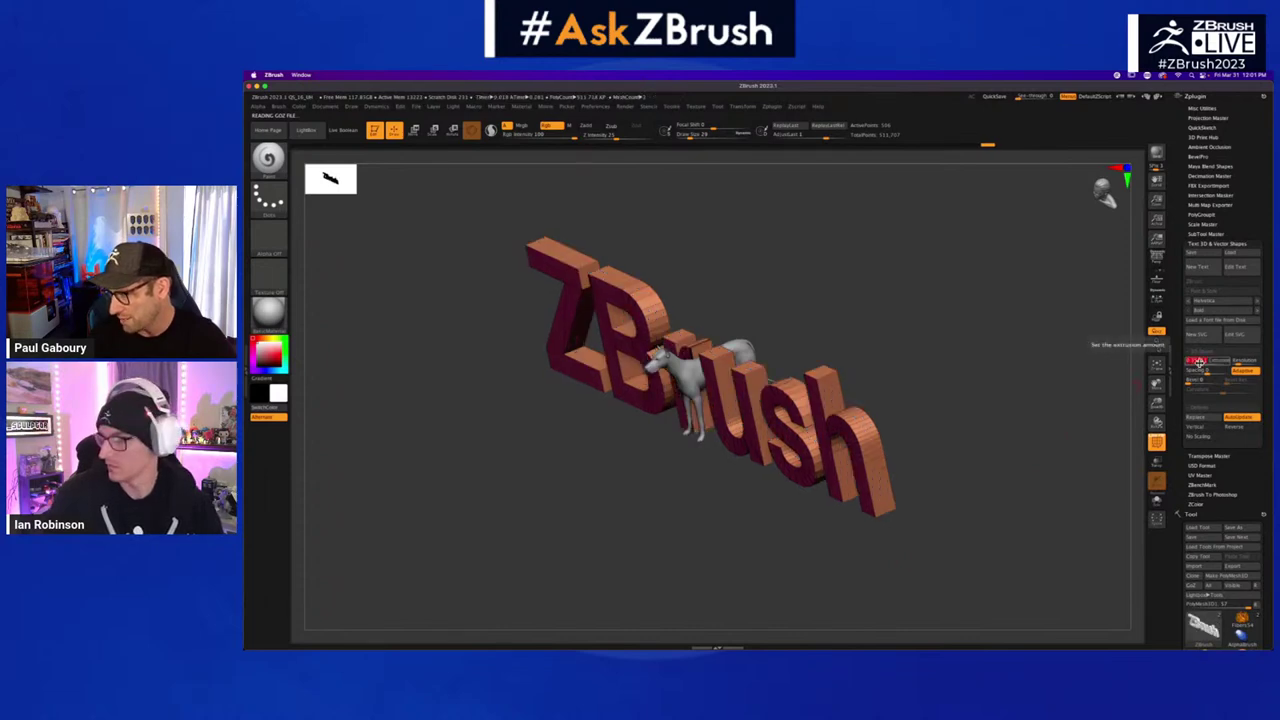
{"action": "left_click", "coordinate": [1198, 362]}
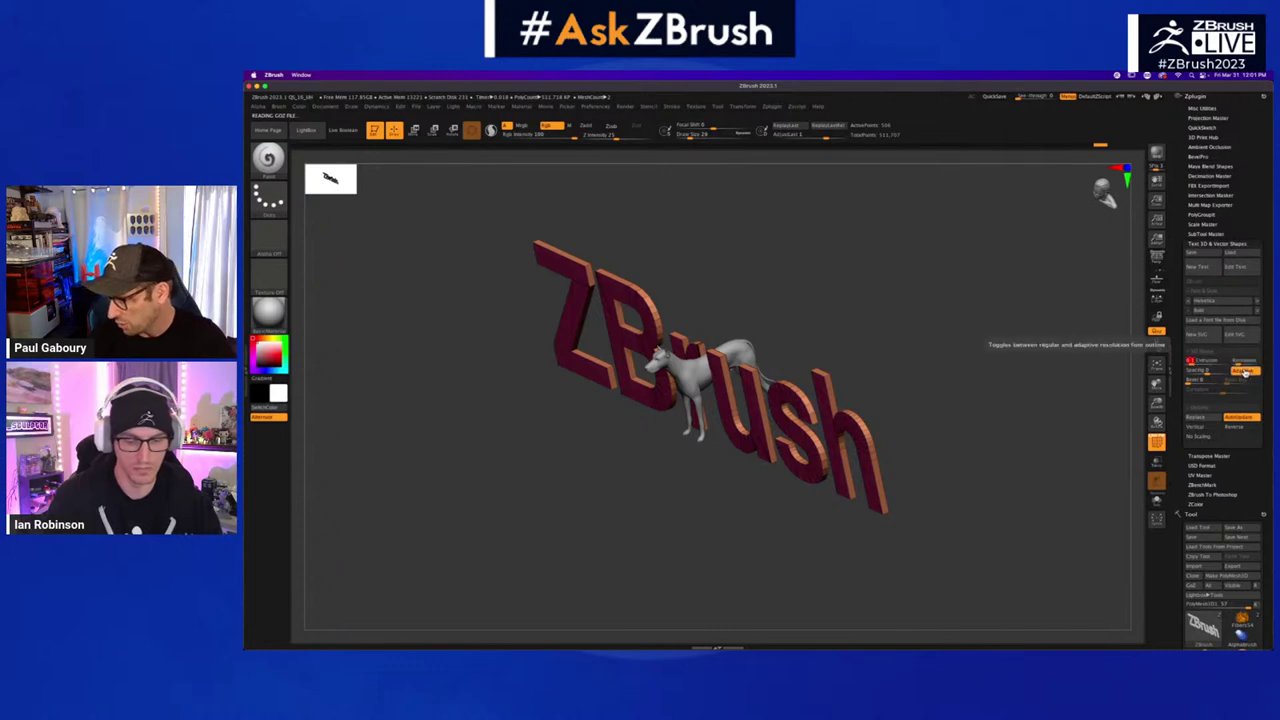
- Increase the 3D text's resolution for smoother curves and turn off the polyframe display
{"action": "left_click", "coordinate": [1240, 362]}
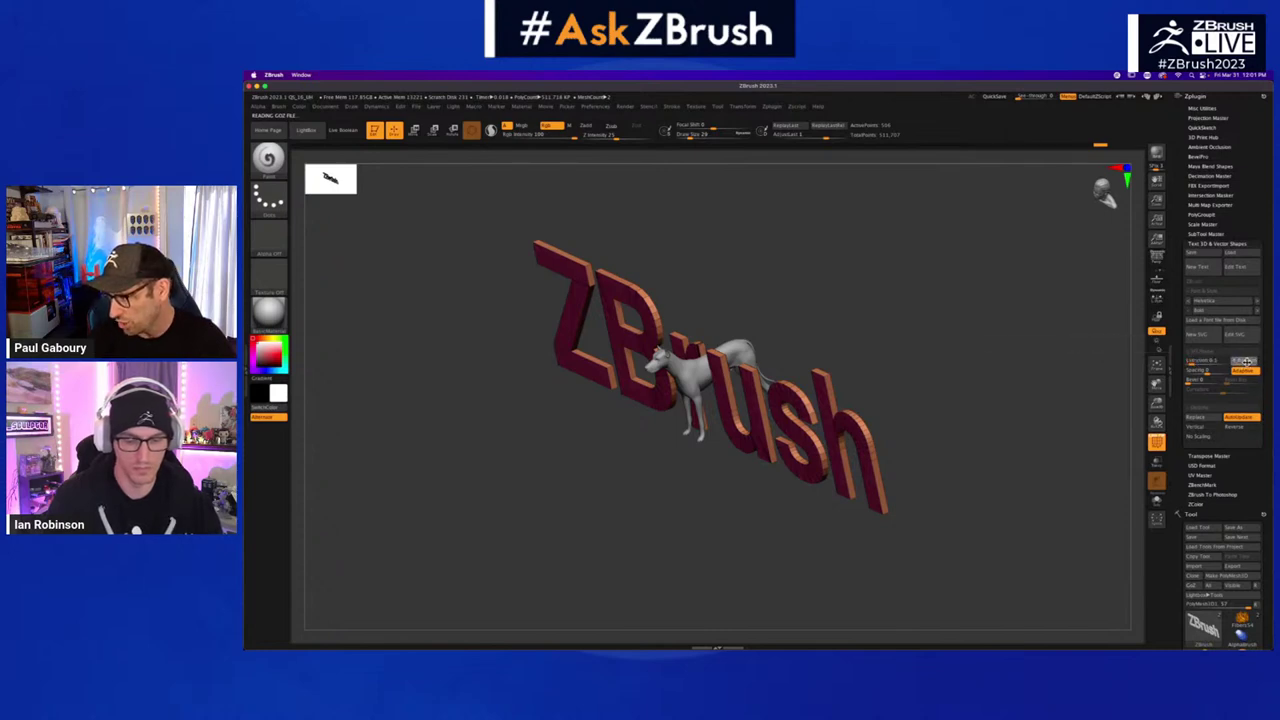
{"action": "mouse_move", "coordinate": [988, 508]}
{"action": "left_mouse_down"}
{"action": "mouse_move", "coordinate": [986, 477]}
{"action": "mouse_move", "coordinate": [985, 491]}
{"action": "left_mouse_up"}
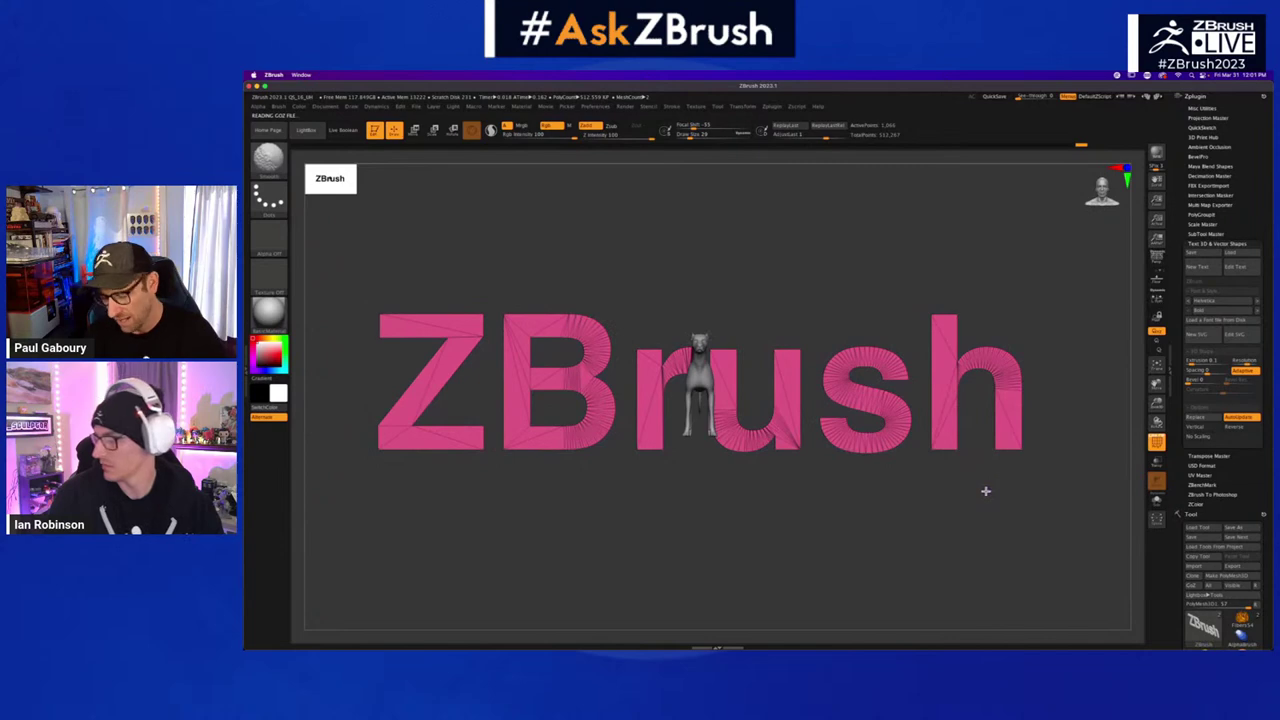
{"action": "key", "text": "shift+f"}
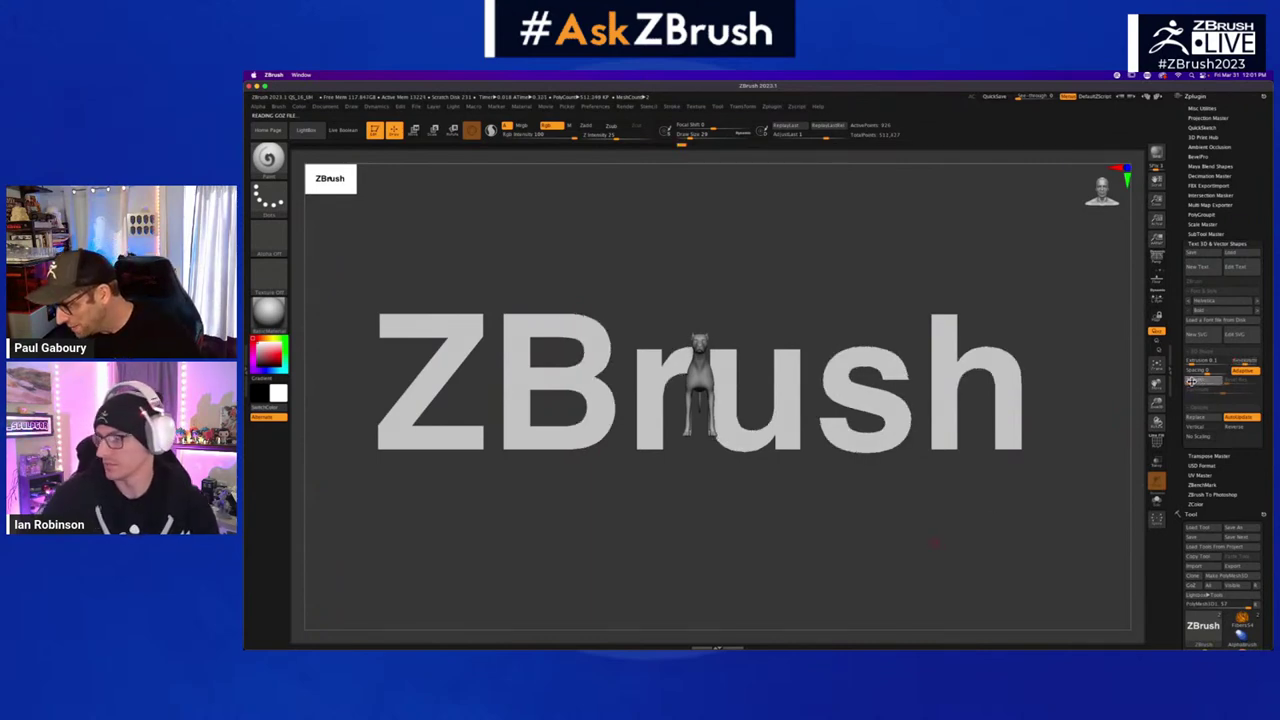
- Try a bevel on the text, reset it to 0 and show the polyframe
{"action": "left_click", "coordinate": [1192, 381]}
{"action": "mouse_move", "coordinate": [1000, 421]}
{"action": "right_mouse_down", "text": "ctrl"}
{"action": "mouse_move", "coordinate": [917, 506]}
{"action": "mouse_move", "coordinate": [913, 471]}
{"action": "mouse_move", "coordinate": [954, 486]}
{"action": "mouse_move", "coordinate": [797, 455]}
{"action": "mouse_move", "coordinate": [858, 480]}
{"action": "mouse_move", "coordinate": [858, 454]}
{"action": "right_mouse_up", "text": "ctrl"}
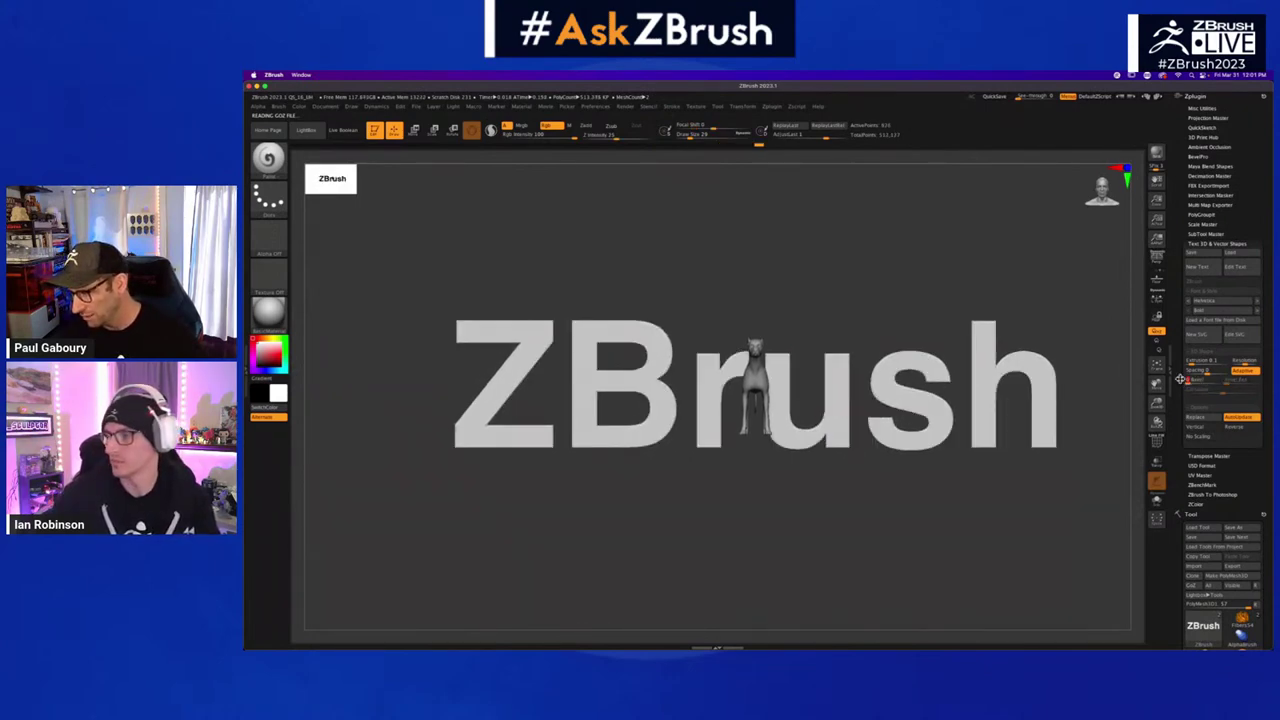
{"action": "key", "text": "shift"}
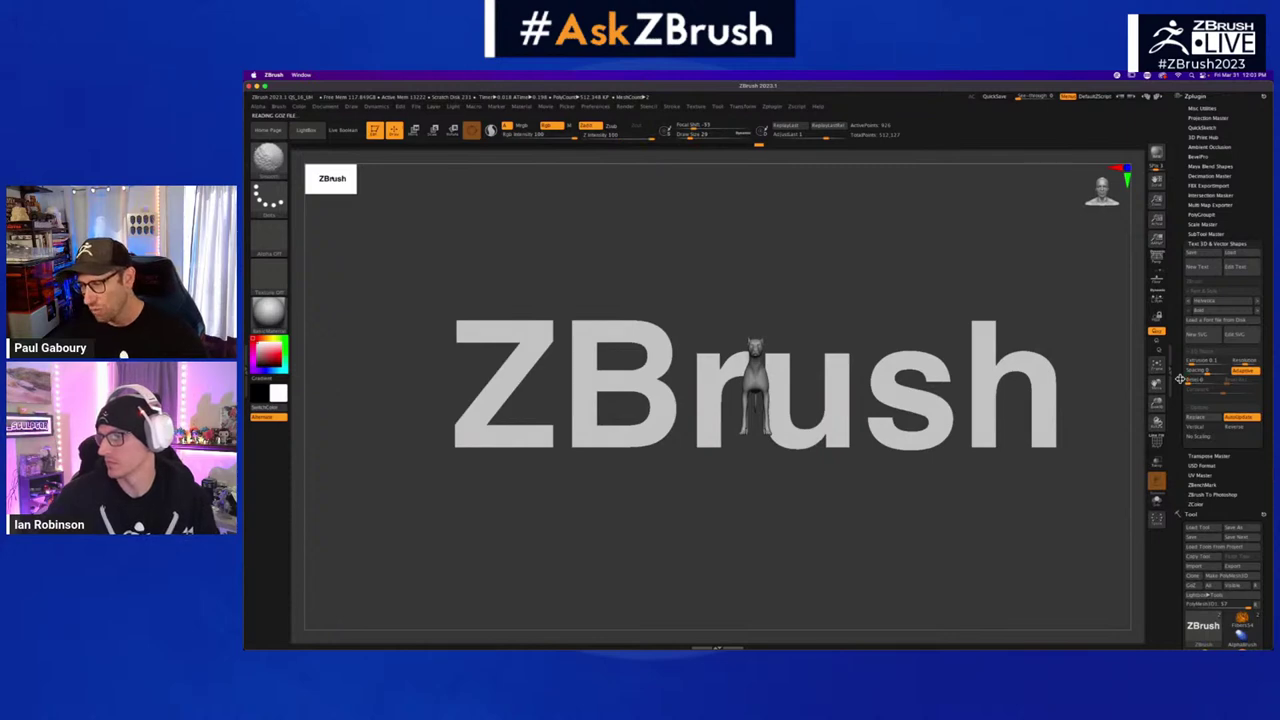
{"action": "mouse_move", "coordinate": [920, 491]}
{"action": "left_mouse_down"}
{"action": "mouse_move", "coordinate": [909, 503]}
{"action": "mouse_move", "coordinate": [906, 491]}
{"action": "left_mouse_up"}
{"action": "key", "text": "shift+f"}
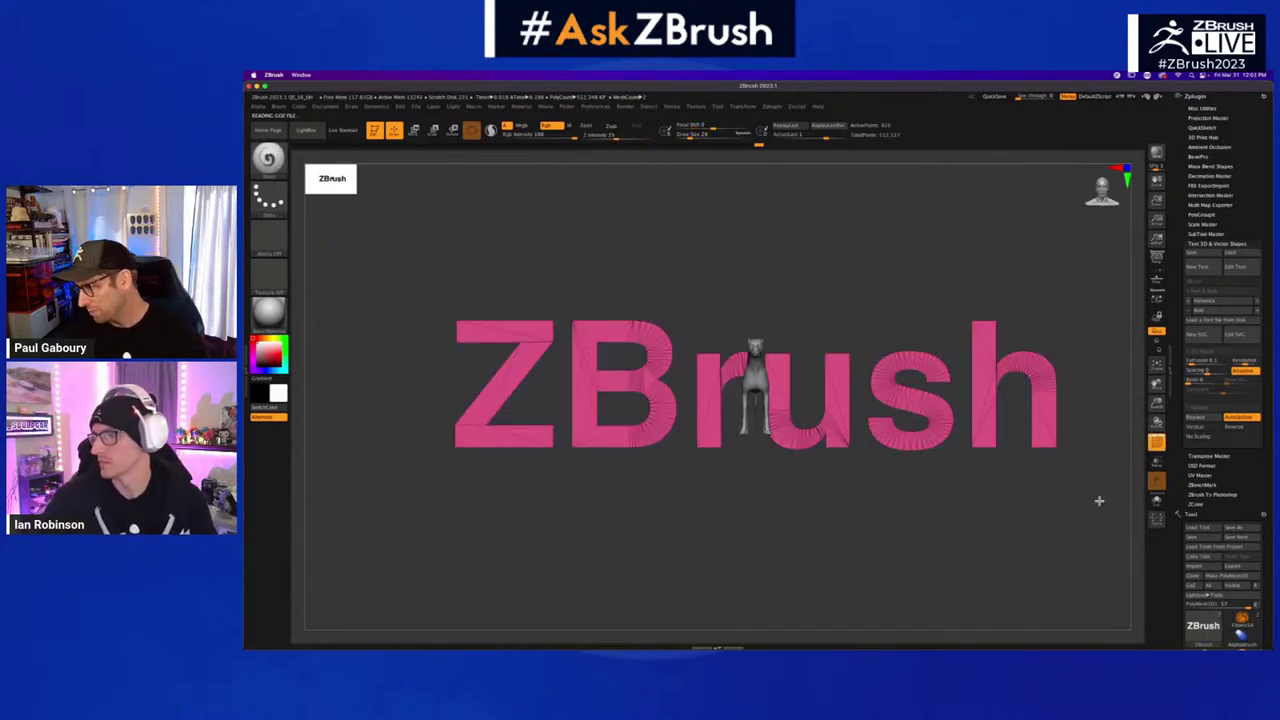
- Switch to the PM3D_Cylinder3D tool with the polyframe hidden and append the ZBrush text as a subtool
{"action": "scroll", "coordinate": [1248, 493], "scroll_direction": "down", "scroll_amount": 5}
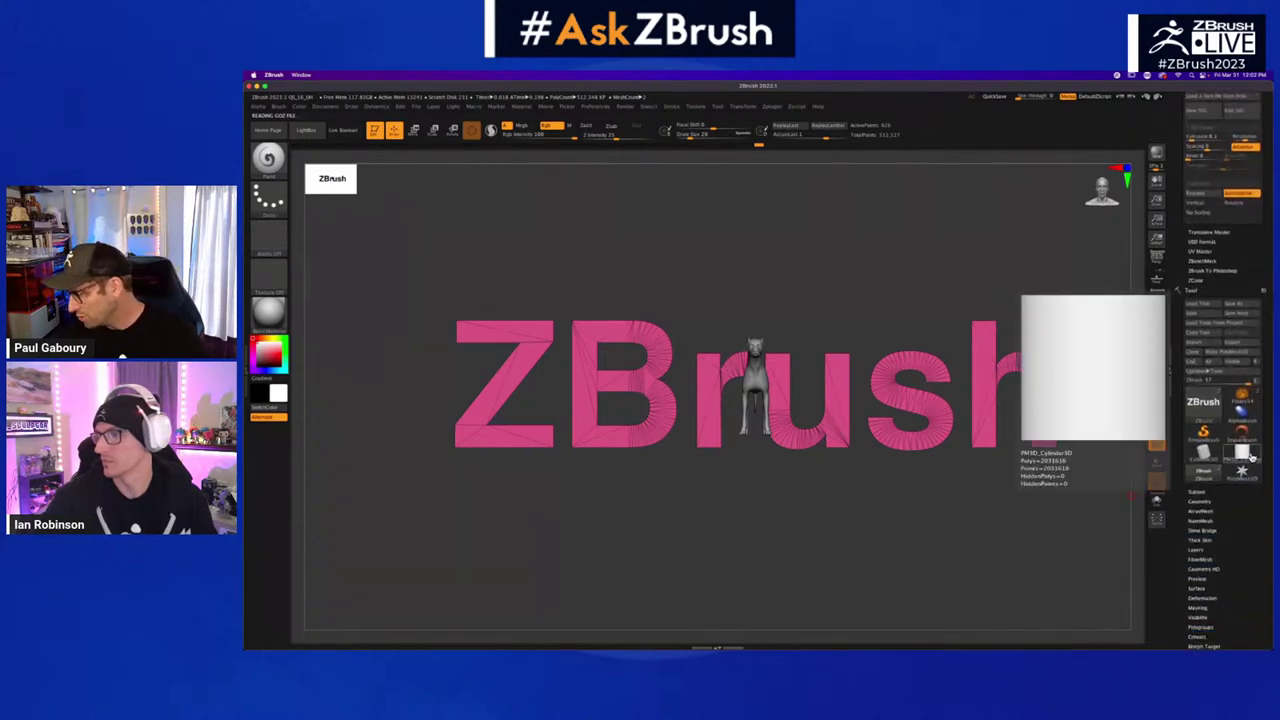
{"action": "left_click", "coordinate": [1251, 456]}
{"action": "key", "text": "shift+f"}
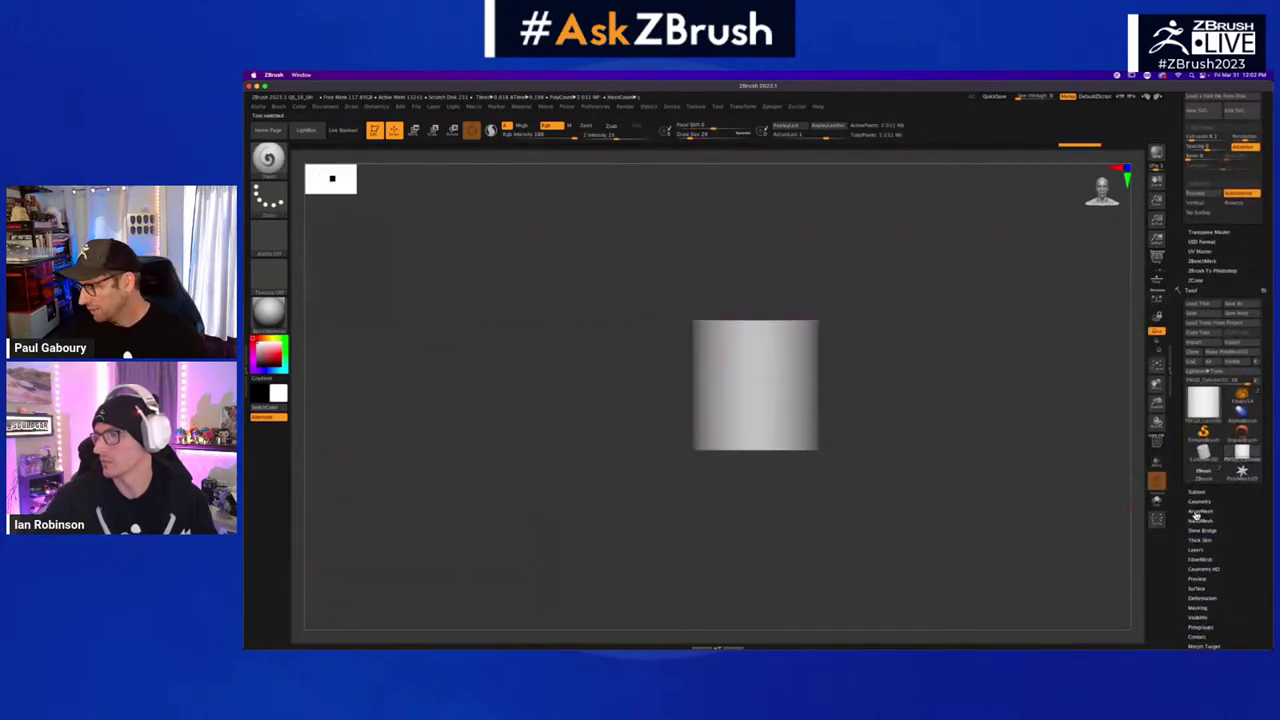
{"action": "left_click", "coordinate": [1198, 492]}
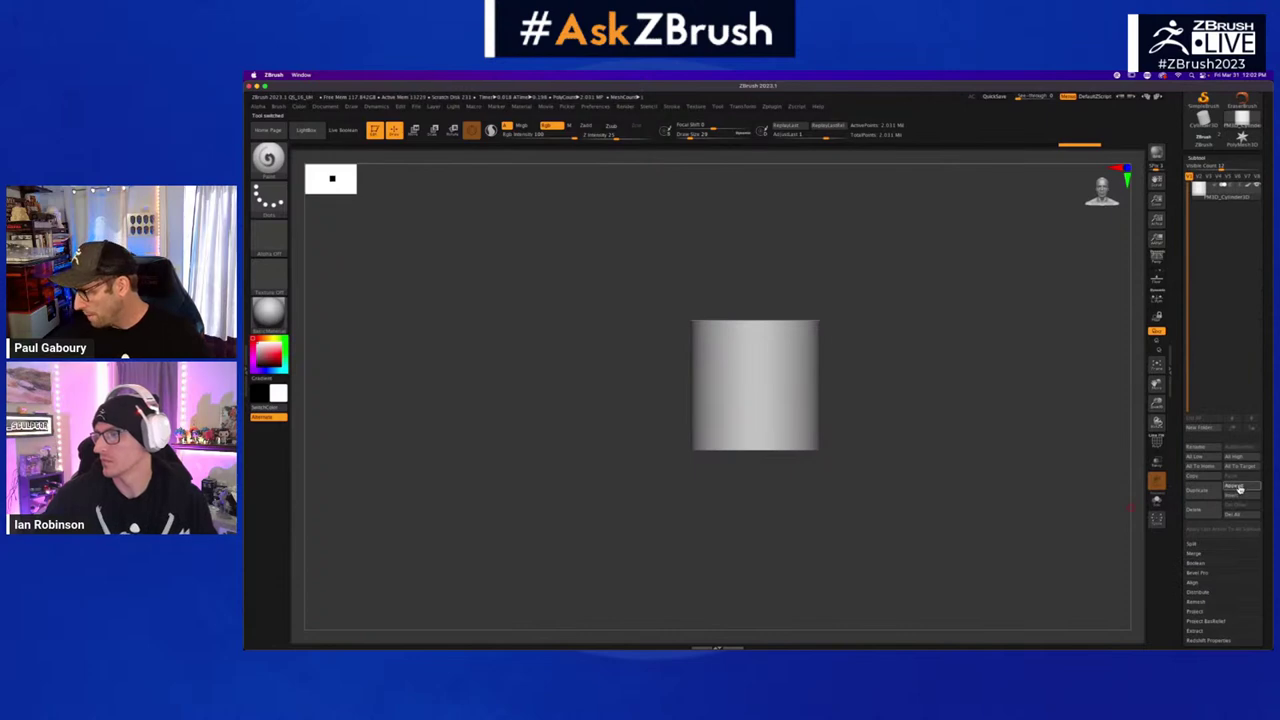
{"action": "left_click", "coordinate": [1240, 489]}
{"action": "left_click", "coordinate": [1025, 521]}
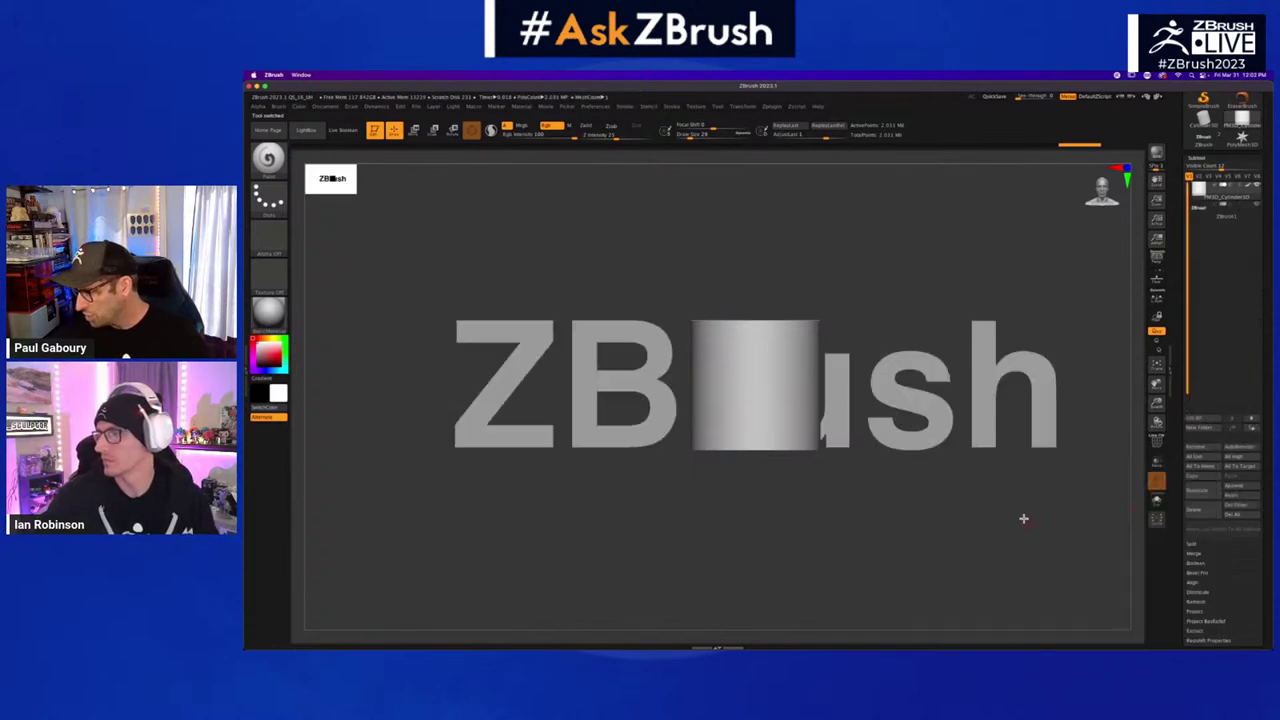
- Select the ZBrush text subtool and scale it down uniformly to slightly wider than the cylinder
{"action": "left_click_drag", "start_coordinate": [891, 520], "coordinate": [885, 537]}
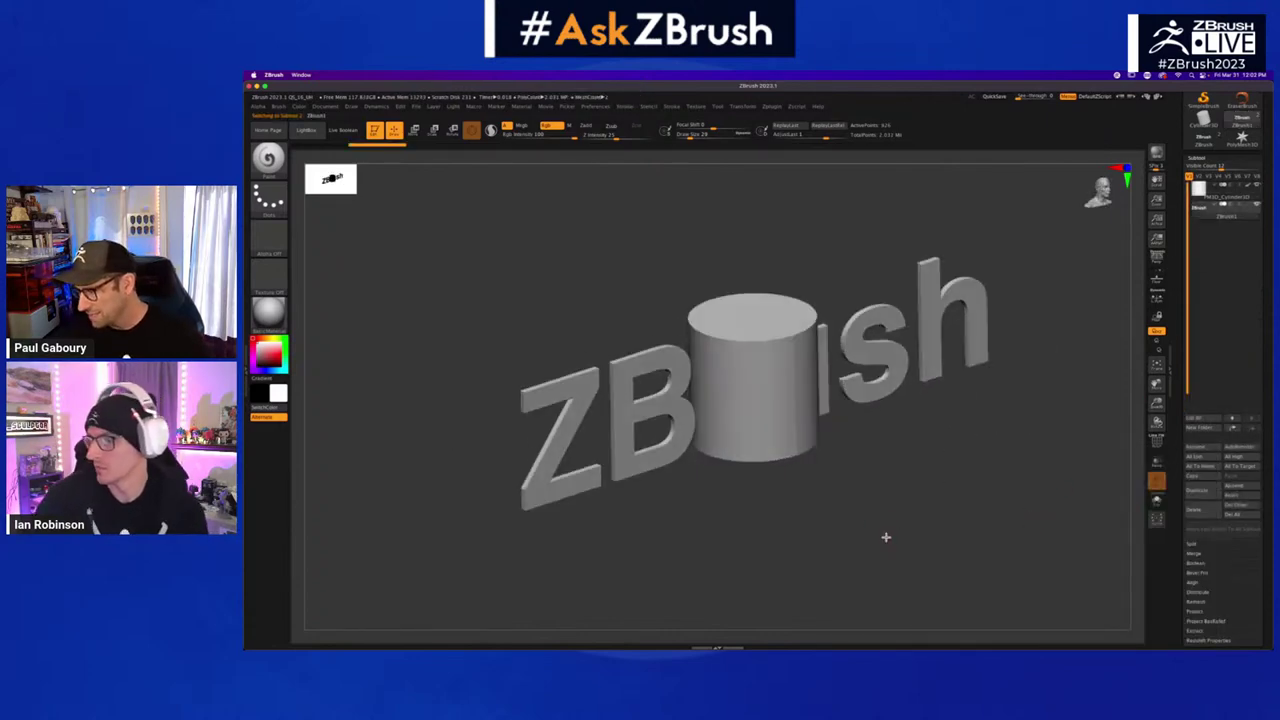
{"action": "key", "text": "w"}
{"action": "left_click_drag", "start_coordinate": [782, 393], "coordinate": [826, 408]}
{"action": "left_click_drag", "start_coordinate": [886, 483], "coordinate": [815, 331], "text": "shift"}
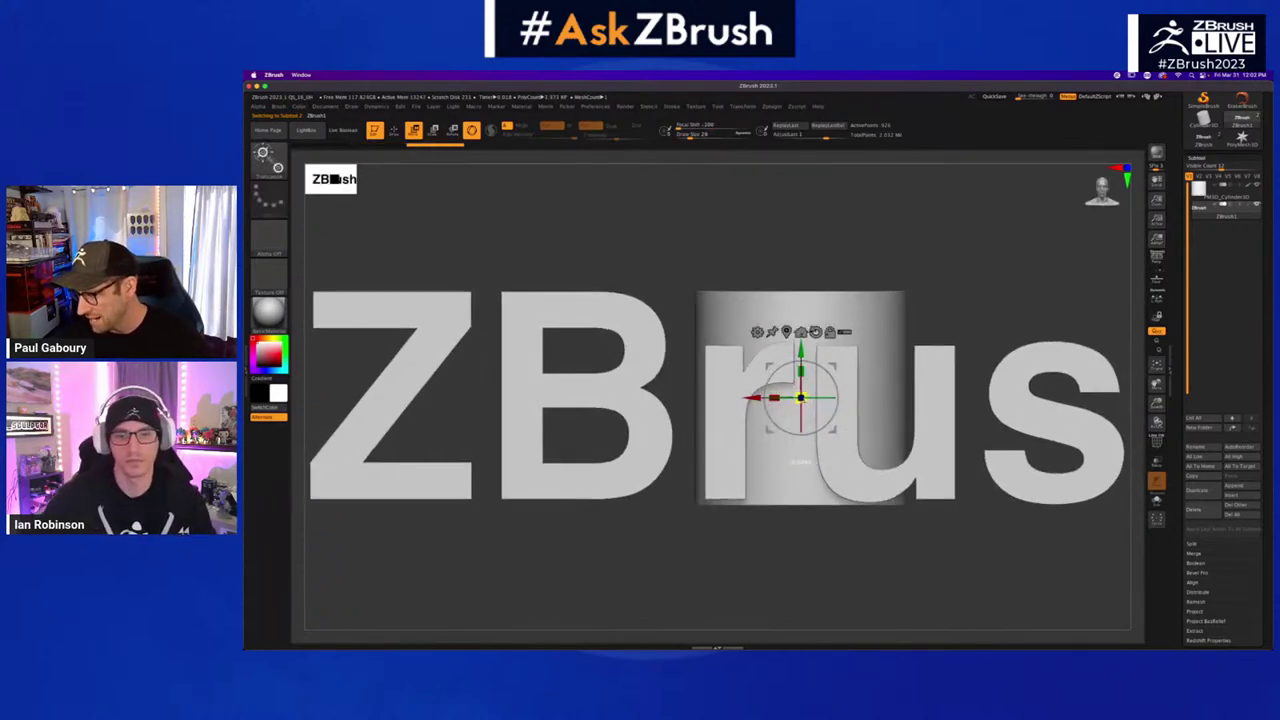
{"action": "left_click_drag", "start_coordinate": [801, 398], "coordinate": [678, 315]}
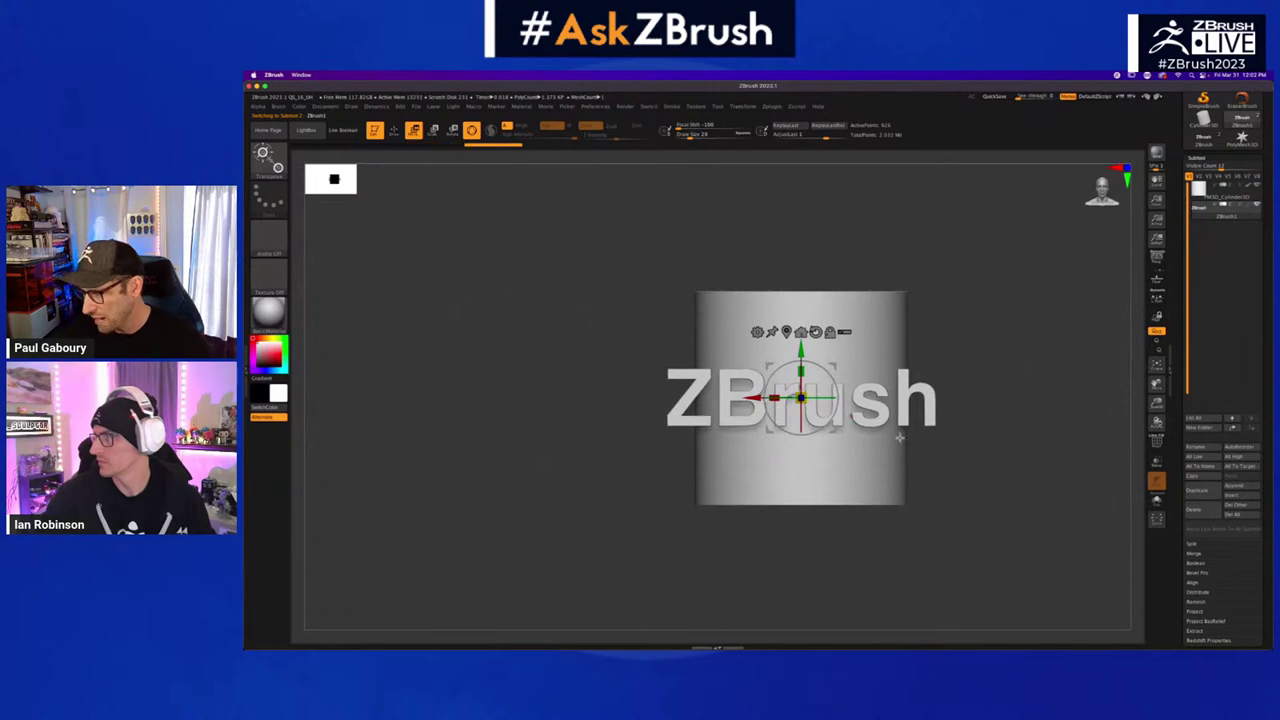
- Move the text along the depth axis until its middle touches the front of the cylinder
{"action": "right_click_drag", "start_coordinate": [968, 446], "coordinate": [937, 520]}
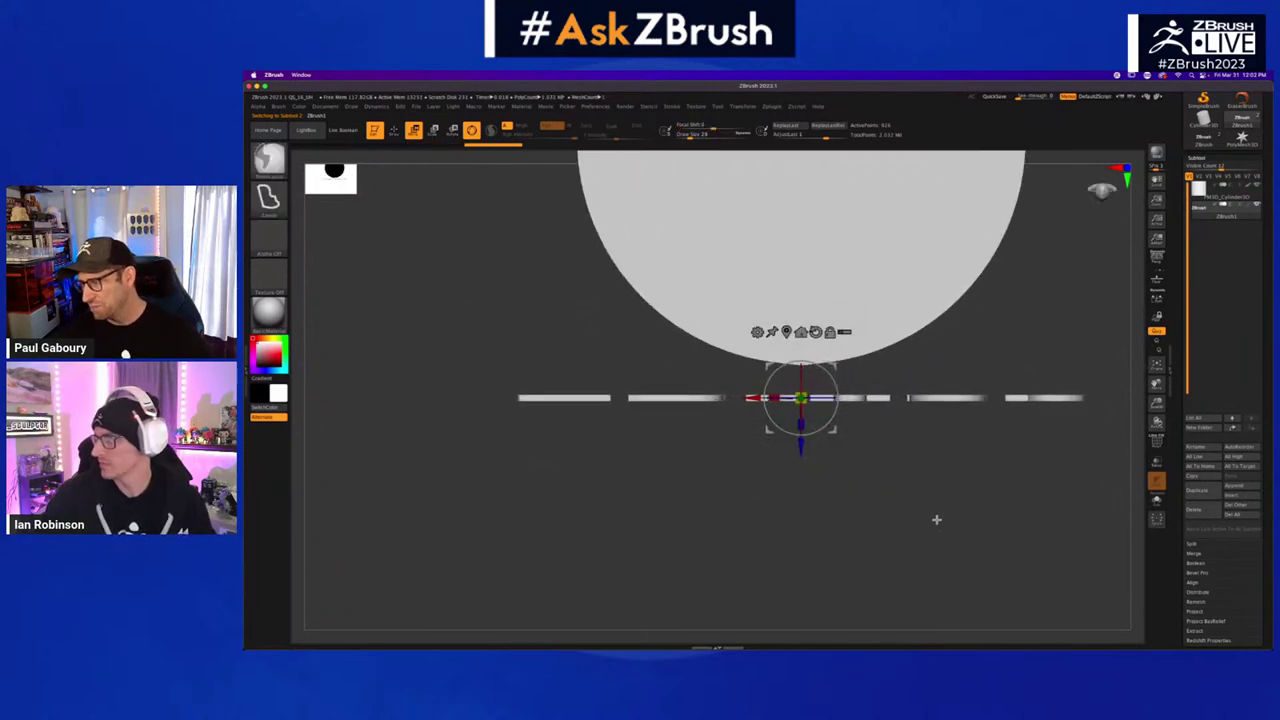
{"action": "left_click_drag", "start_coordinate": [801, 450], "coordinate": [801, 421]}
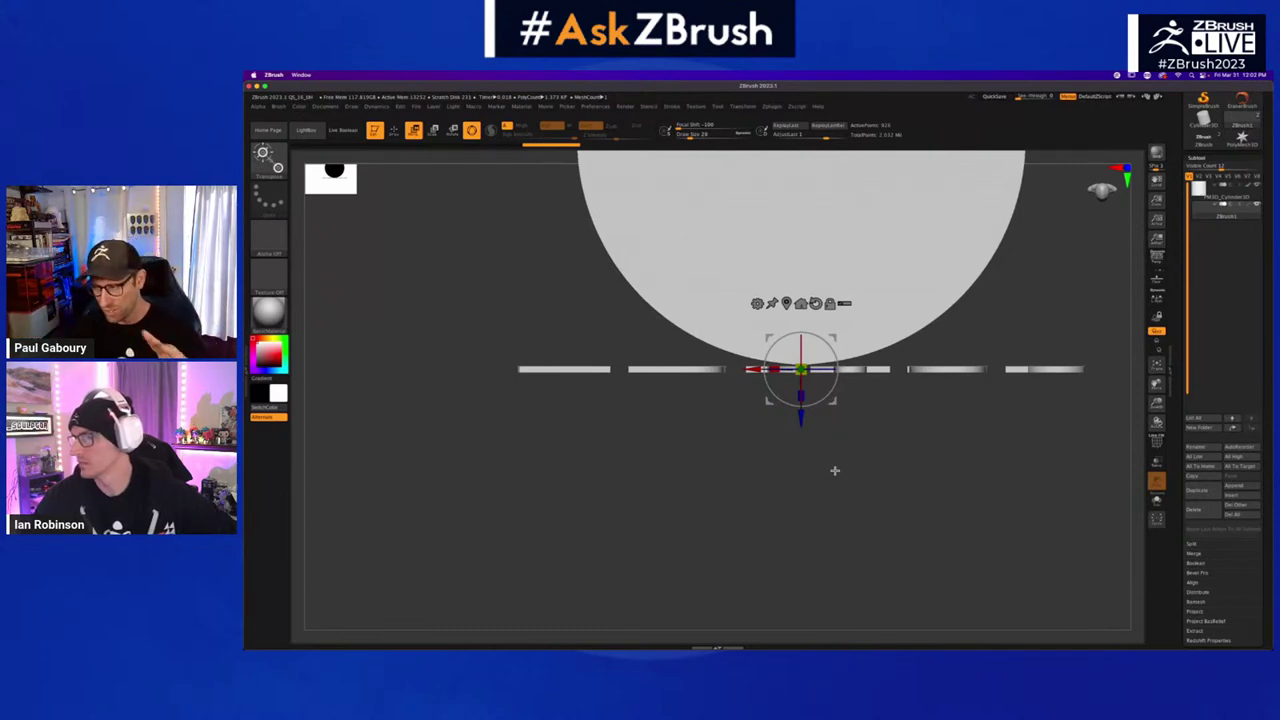
{"action": "left_click_drag", "start_coordinate": [870, 510], "coordinate": [901, 467]}
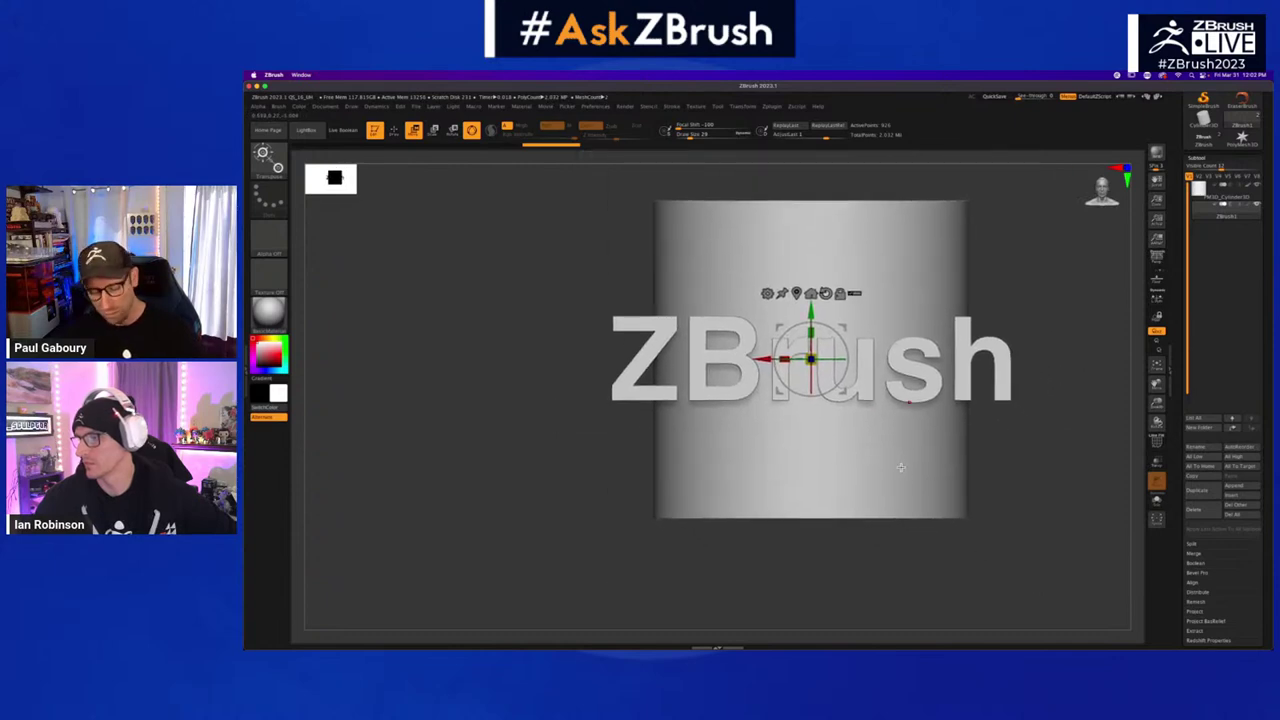
- Show the polyframe on the text, return to Draw mode and inspect the flat letters against the curved cylinder
{"action": "key", "text": "shift+f"}
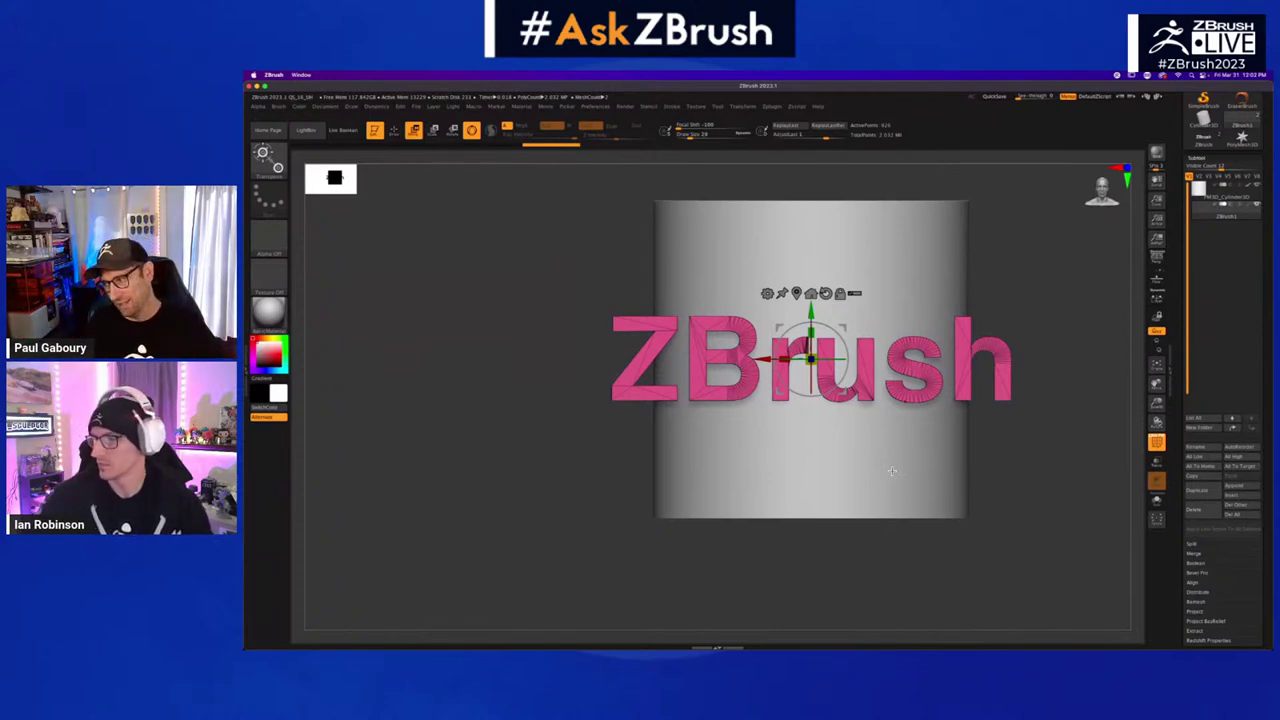
{"action": "key", "text": "q"}
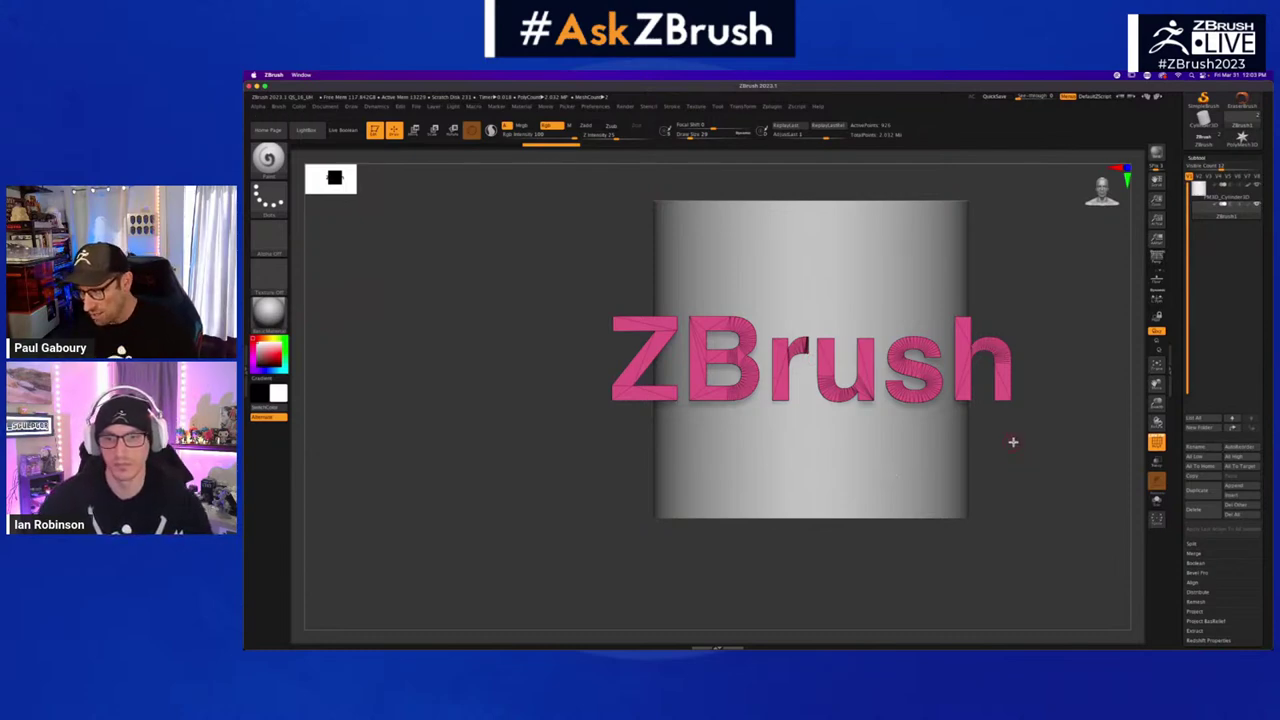
{"action": "left_click_drag", "start_coordinate": [1004, 446], "coordinate": [694, 368]}
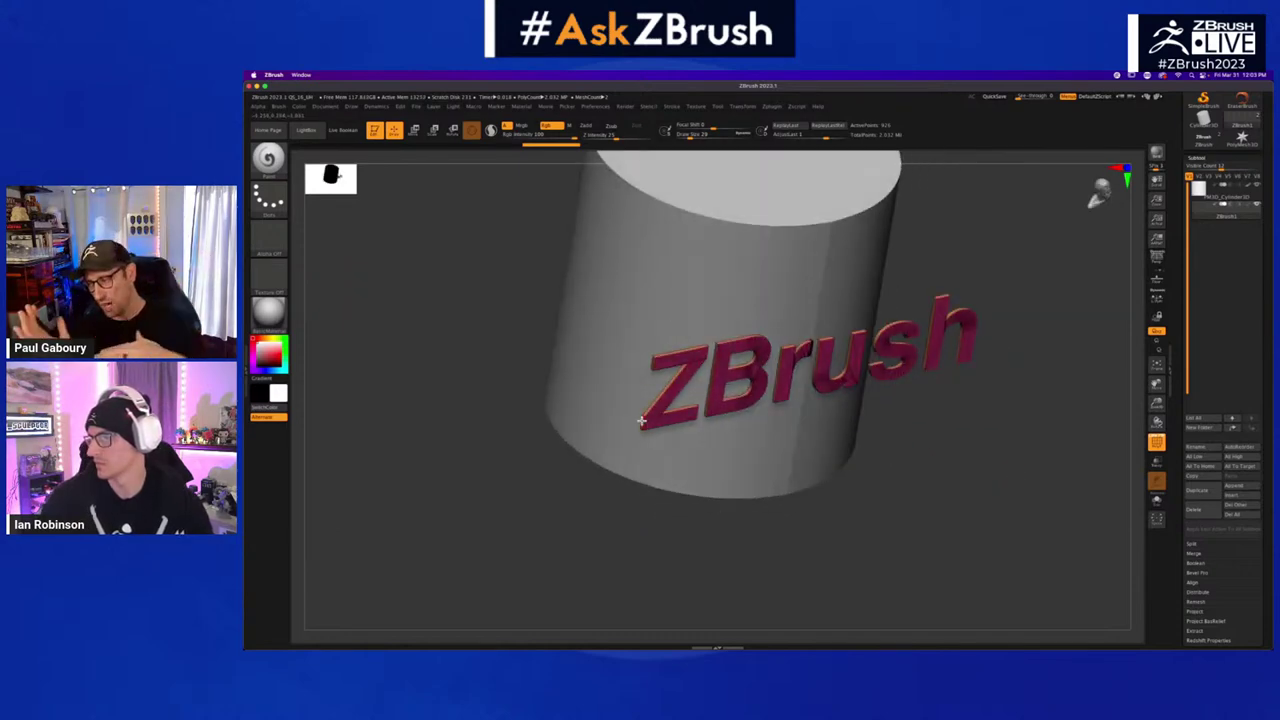
{"action": "left_click_drag", "start_coordinate": [953, 505], "coordinate": [943, 480], "text": "shift"}
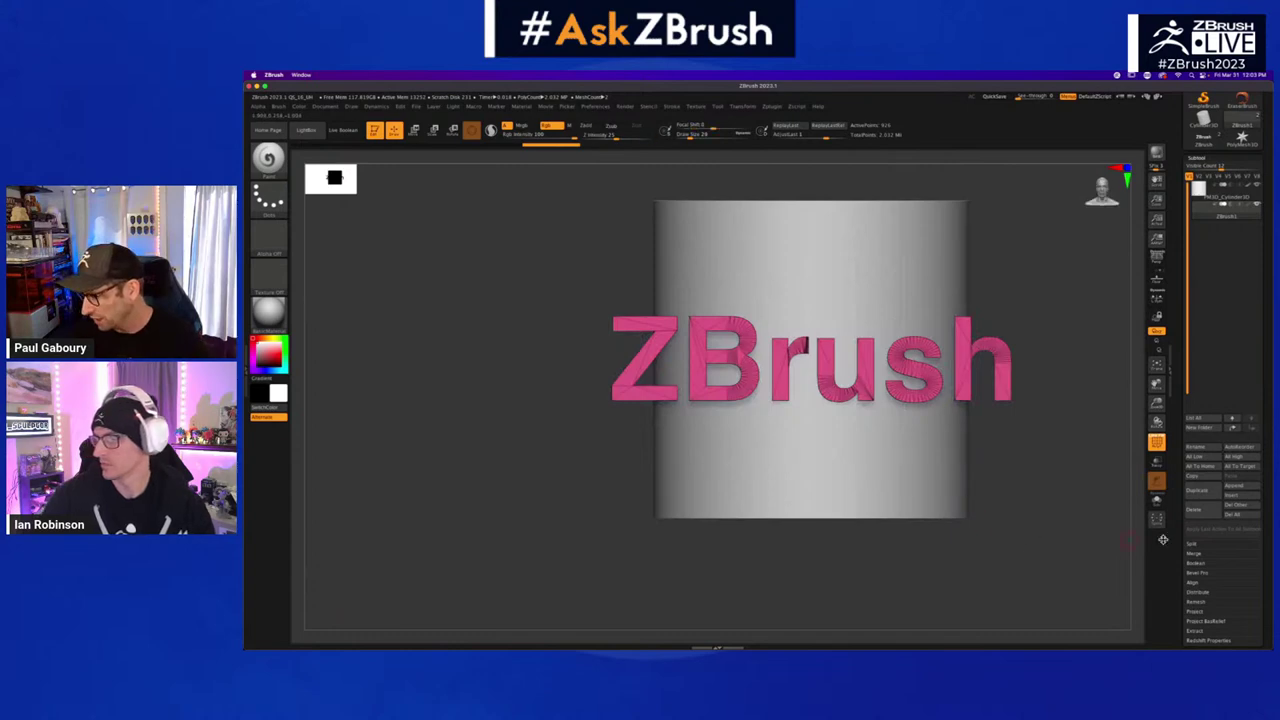
- ZRemesh the text with KeepGroups on, SmoothGroups at 0 and a target polygon count of 25
{"action": "left_click", "coordinate": [1205, 159]}
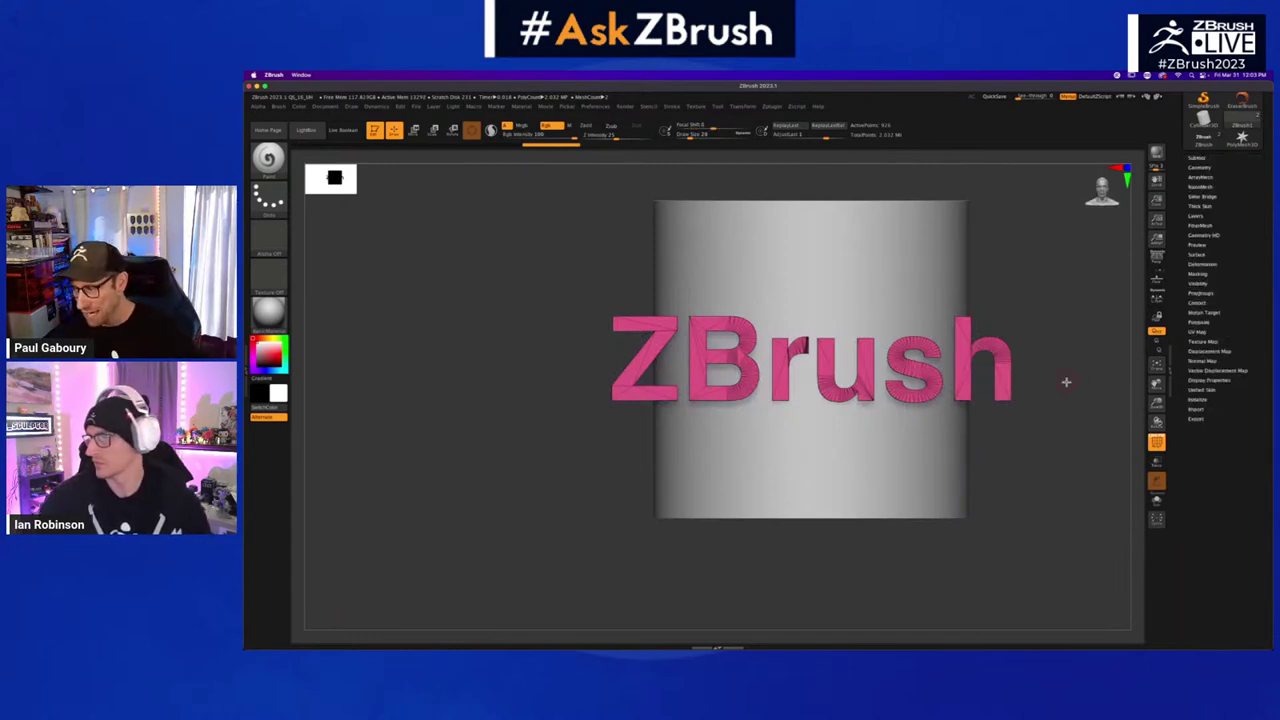
{"action": "left_click_drag", "start_coordinate": [1066, 381], "coordinate": [1005, 393]}
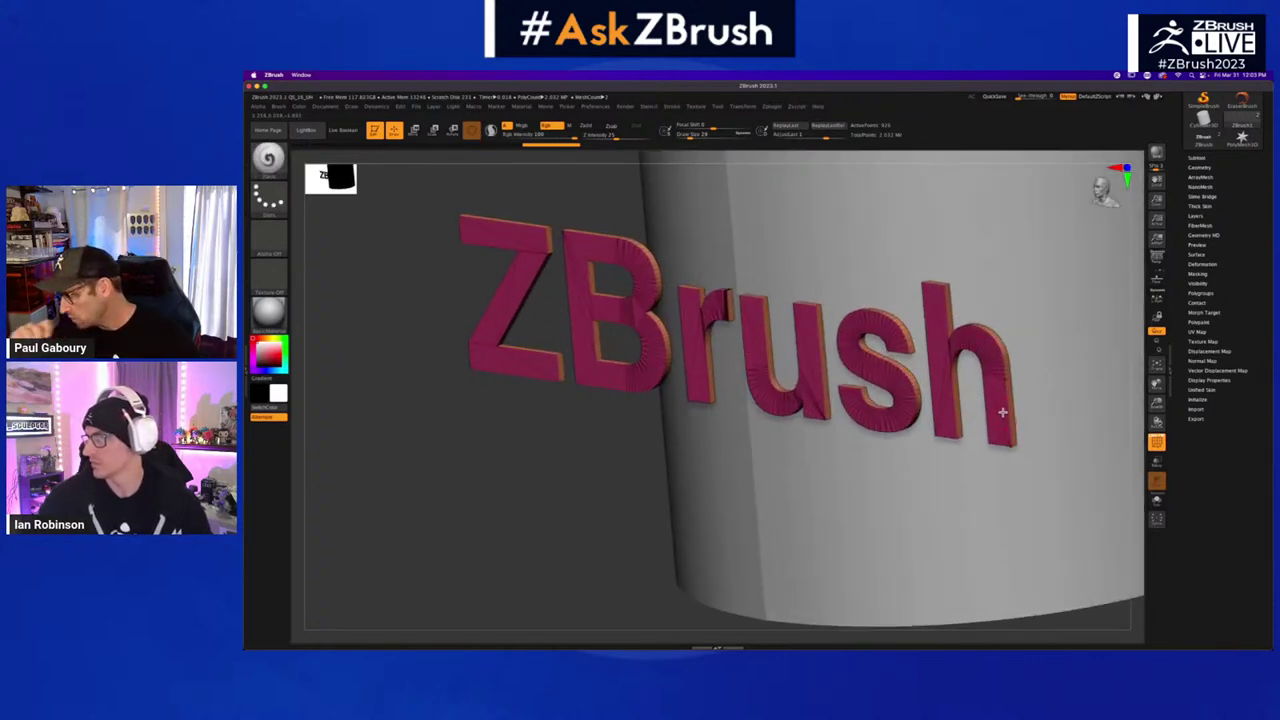
{"action": "left_click", "coordinate": [1199, 167]}
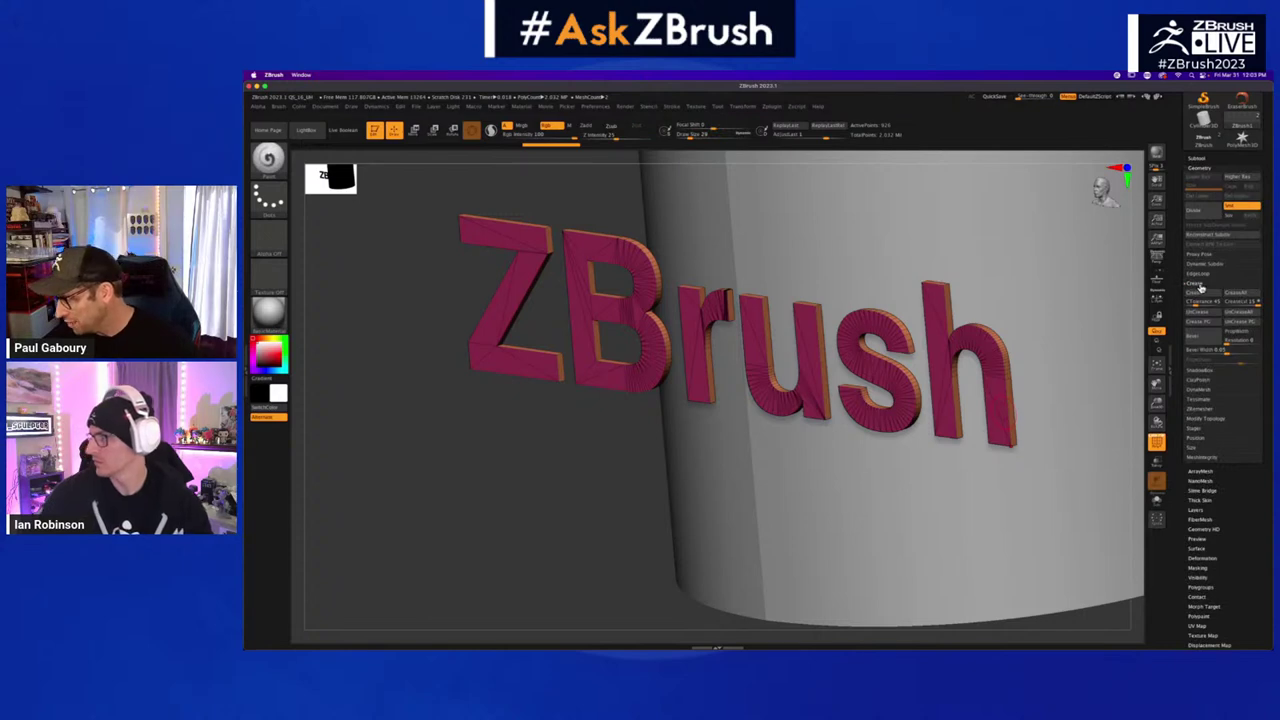
{"action": "left_click", "coordinate": [1201, 287]}
{"action": "left_click", "coordinate": [1205, 331]}
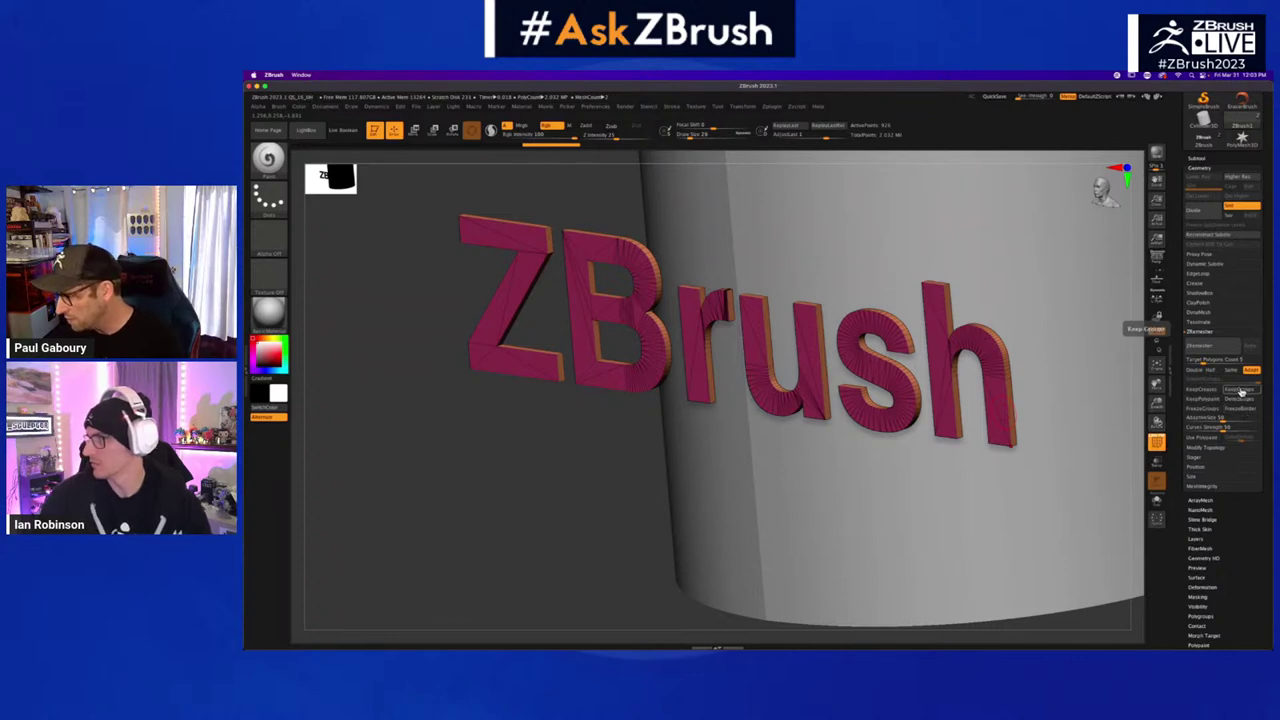
{"action": "left_click", "coordinate": [1240, 389]}
{"action": "left_click_drag", "start_coordinate": [1242, 379], "coordinate": [1184, 379]}
{"action": "left_click", "coordinate": [1208, 359]}
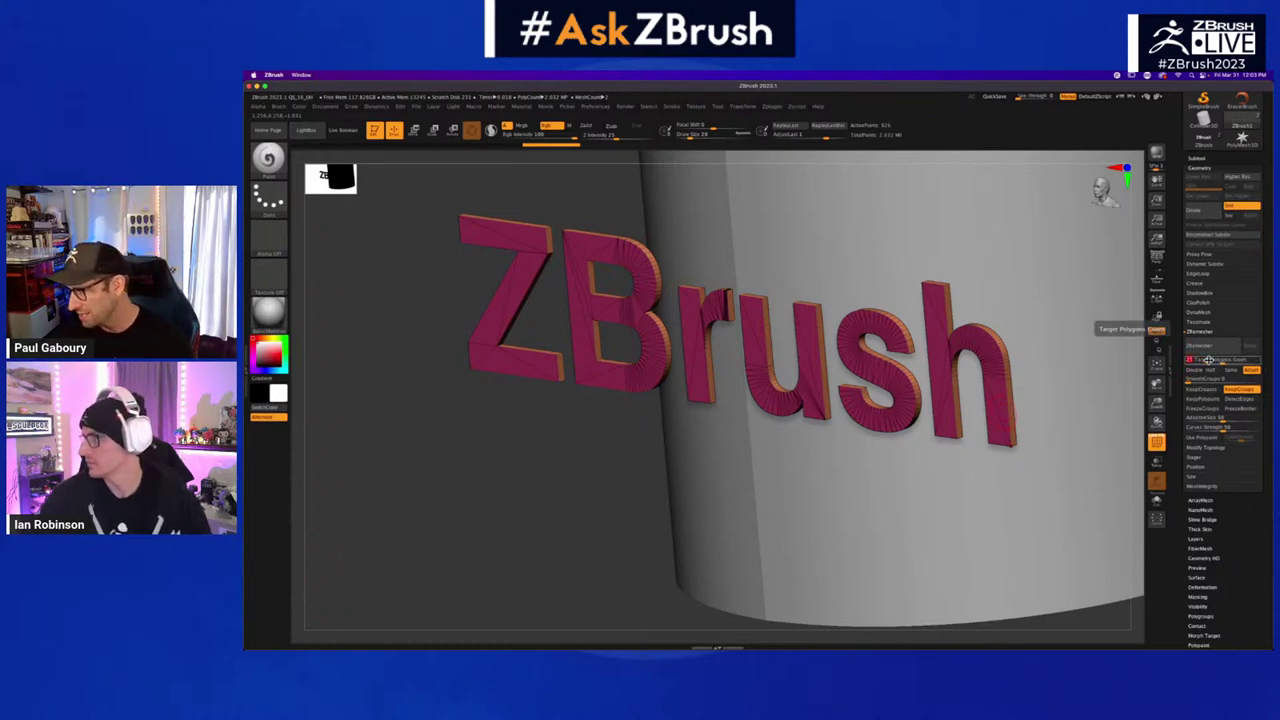
{"action": "left_click", "coordinate": [1205, 345]}
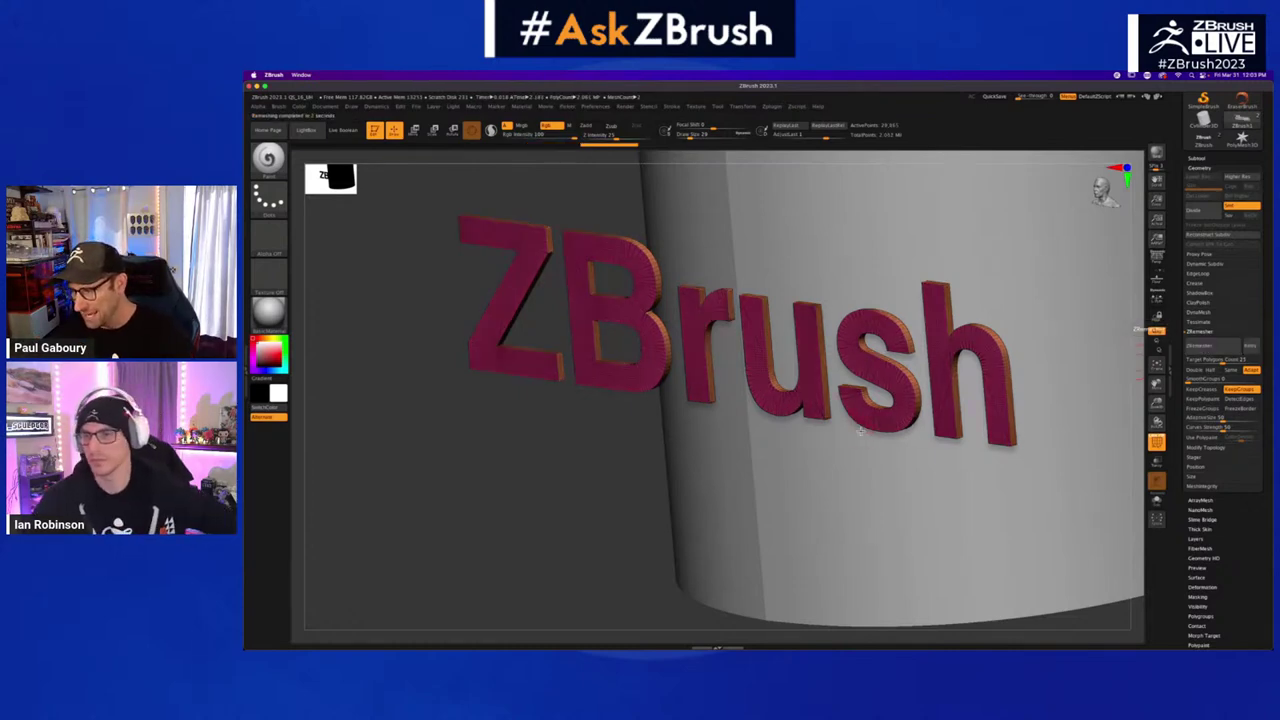
{"action": "right_click_drag", "start_coordinate": [869, 466], "coordinate": [860, 440], "text": "ctrl"}
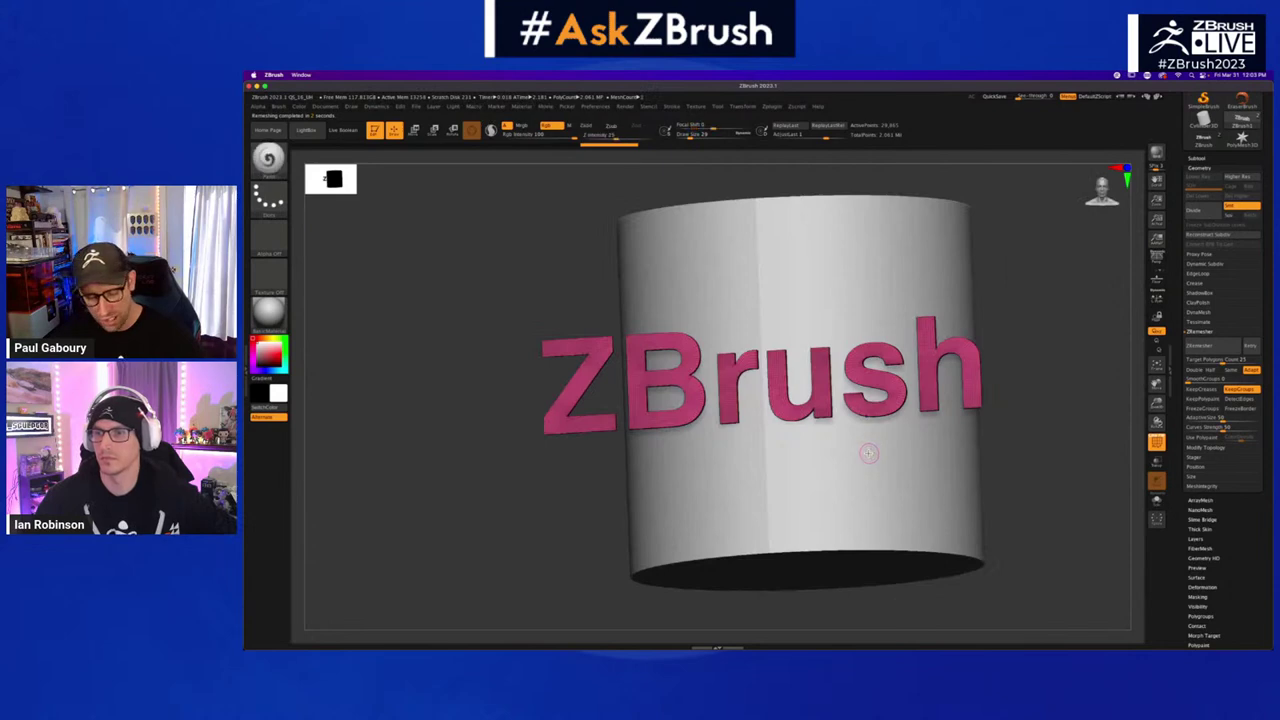
{"action": "key", "text": "shift+f"}
{"action": "key", "text": "shift+f"}
{"action": "left_click_drag", "start_coordinate": [1028, 384], "coordinate": [1026, 405]}
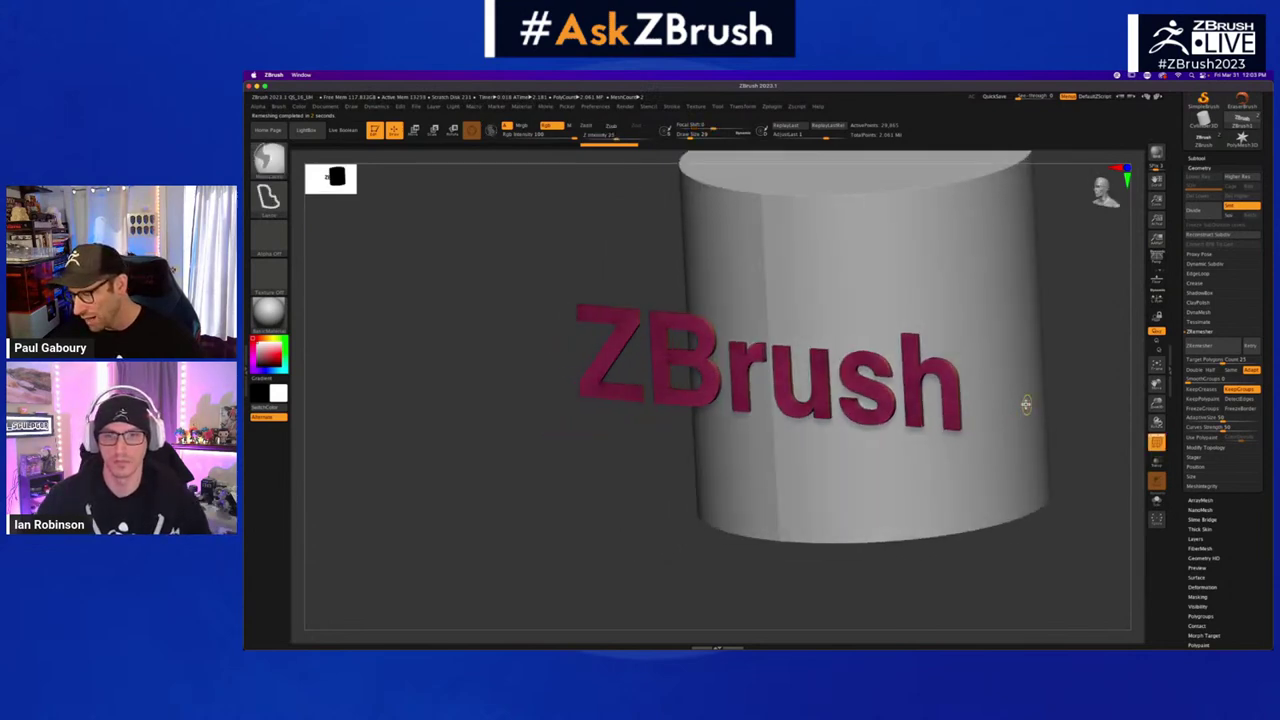
{"action": "left_click", "coordinate": [1200, 332]}
{"action": "left_click", "coordinate": [1203, 314]}
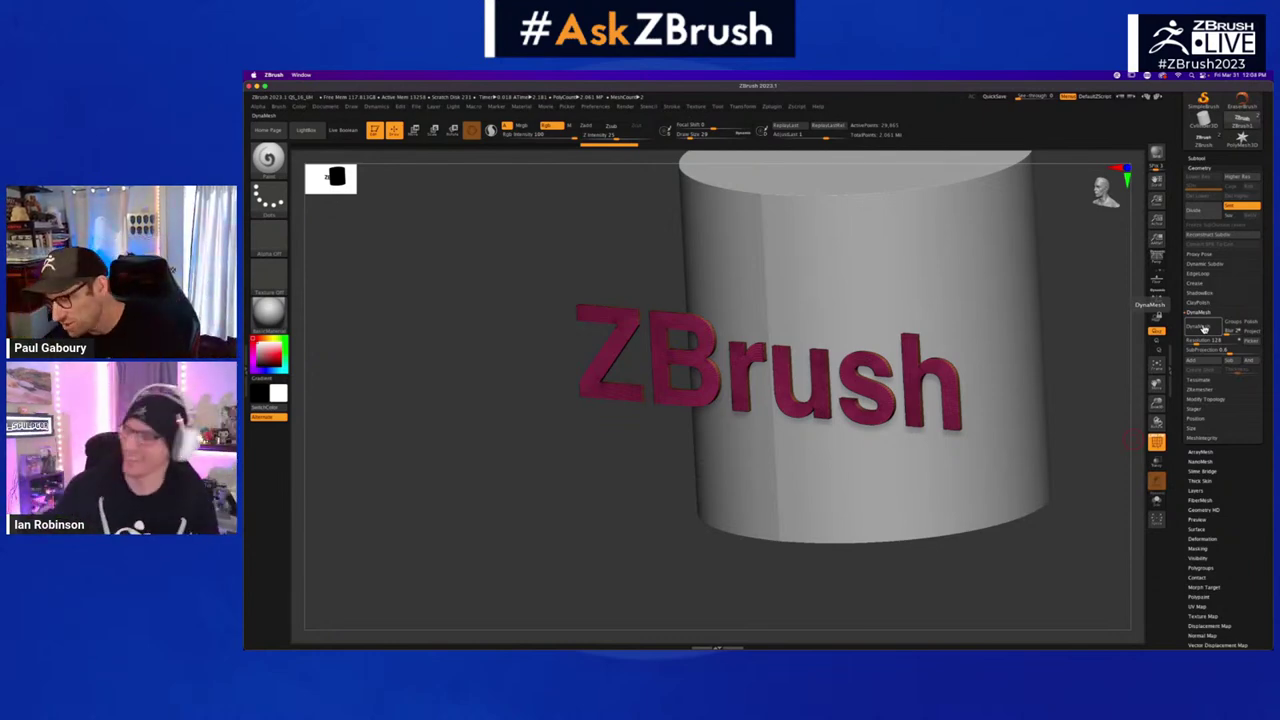
{"action": "left_click", "coordinate": [1199, 312]}
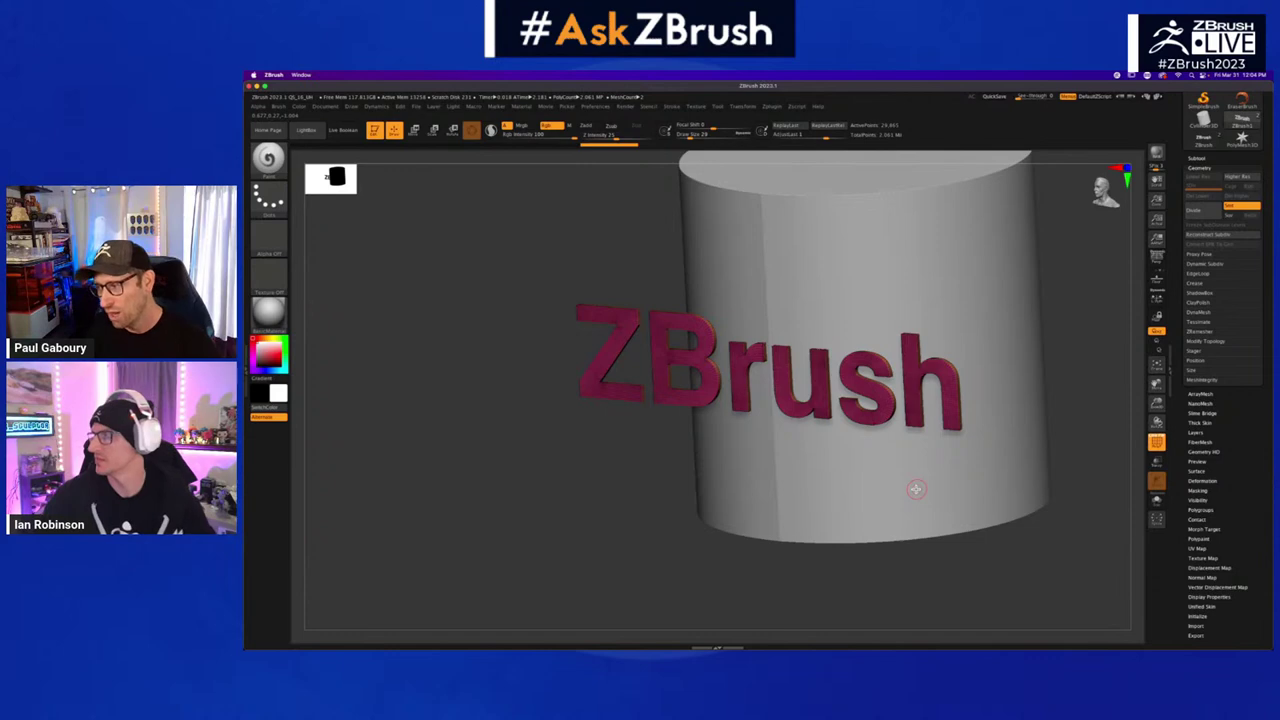
- Apply the Bend Arc deformer to the ZBrush text and face the cylinder from the front
{"action": "mouse_move", "coordinate": [915, 489]}
{"action": "right_mouse_down"}
{"action": "mouse_move", "coordinate": [851, 477]}
{"action": "mouse_move", "coordinate": [866, 509]}
{"action": "mouse_move", "coordinate": [849, 500]}
{"action": "mouse_move", "coordinate": [836, 526]}
{"action": "right_mouse_up"}
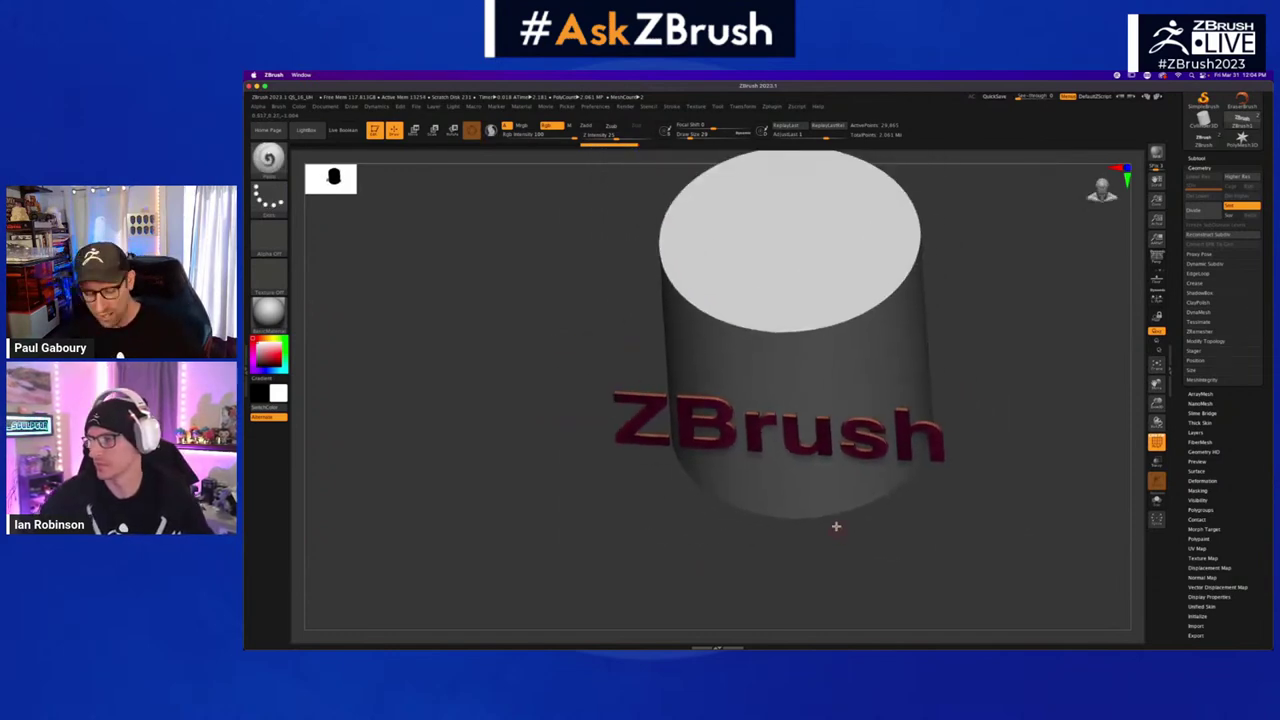
{"action": "key", "text": "w"}
{"action": "left_click", "coordinate": [737, 360]}
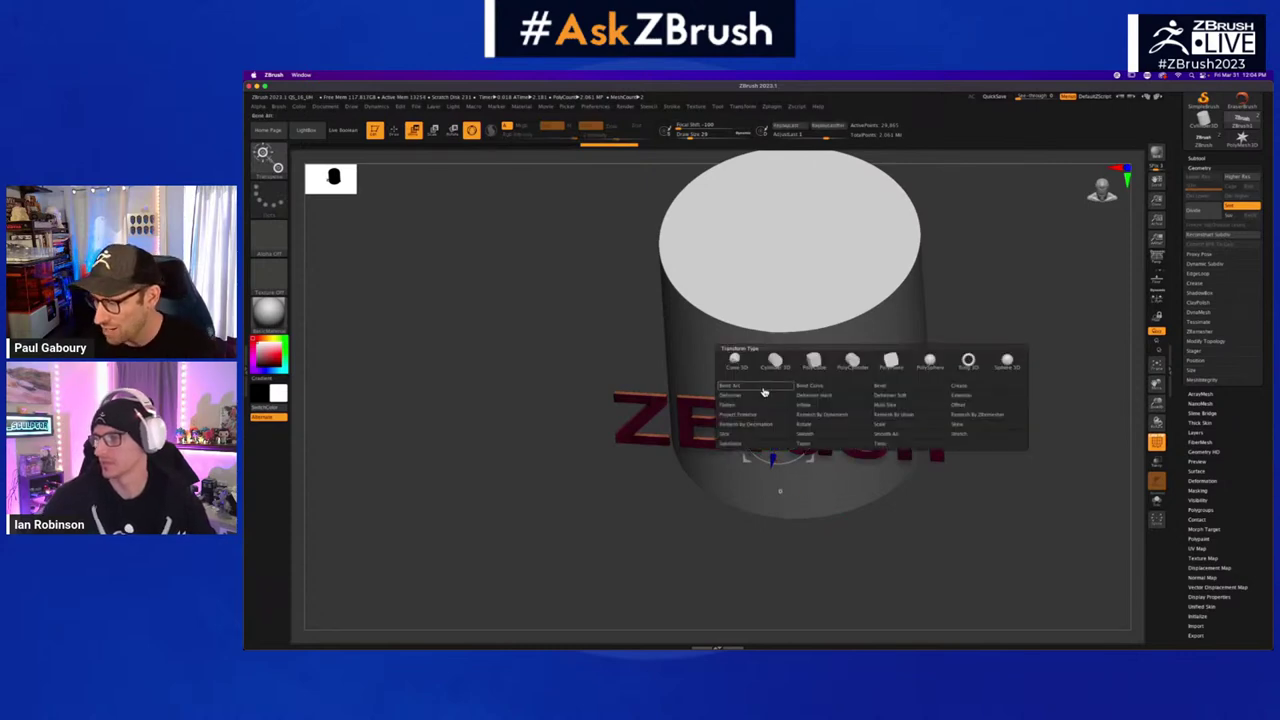
{"action": "left_click", "coordinate": [764, 389]}
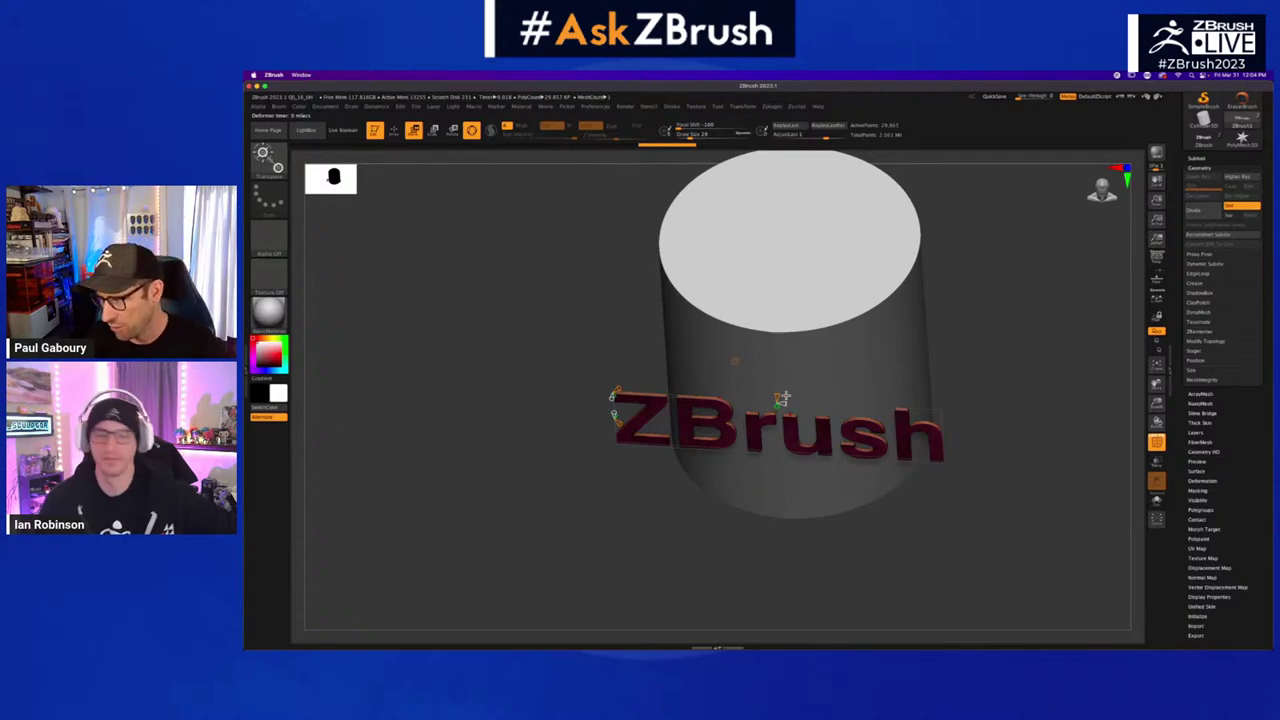
{"action": "left_click_drag", "start_coordinate": [686, 509], "coordinate": [649, 418]}
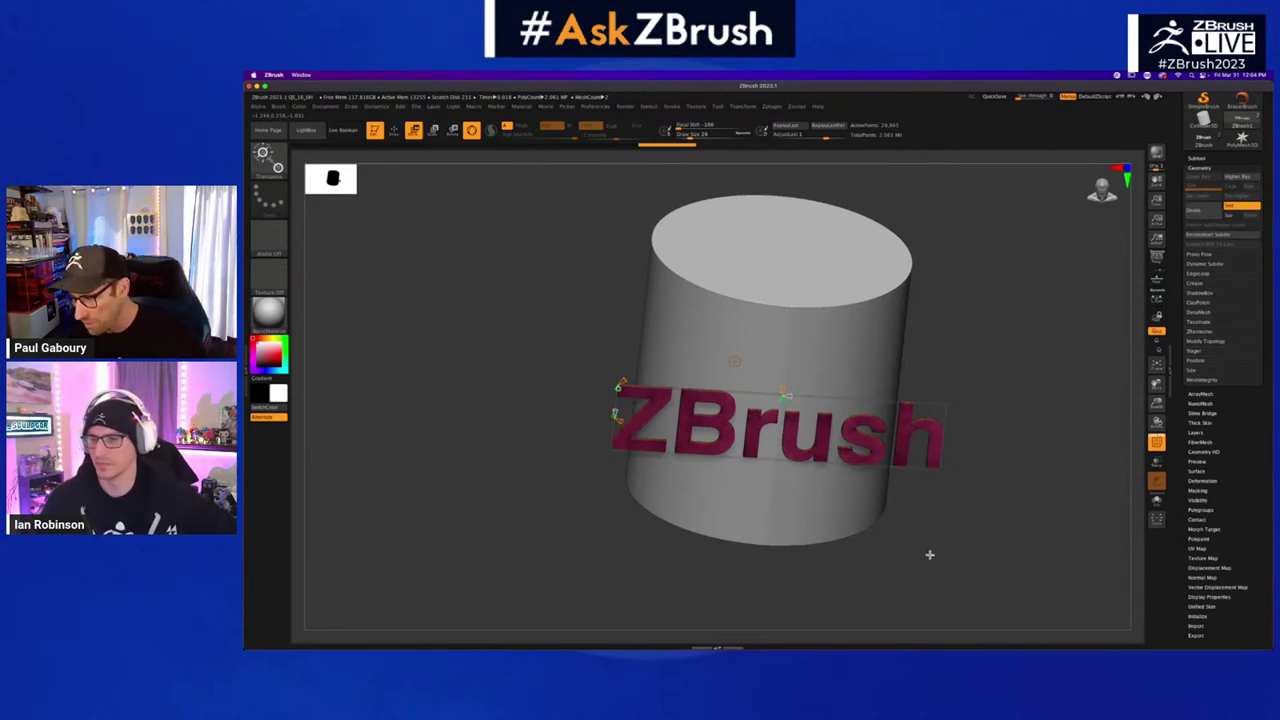
{"action": "left_click_drag", "start_coordinate": [929, 554], "coordinate": [929, 537], "text": "shift"}
{"action": "right_click_drag", "start_coordinate": [929, 537], "coordinate": [943, 551], "text": "ctrl"}
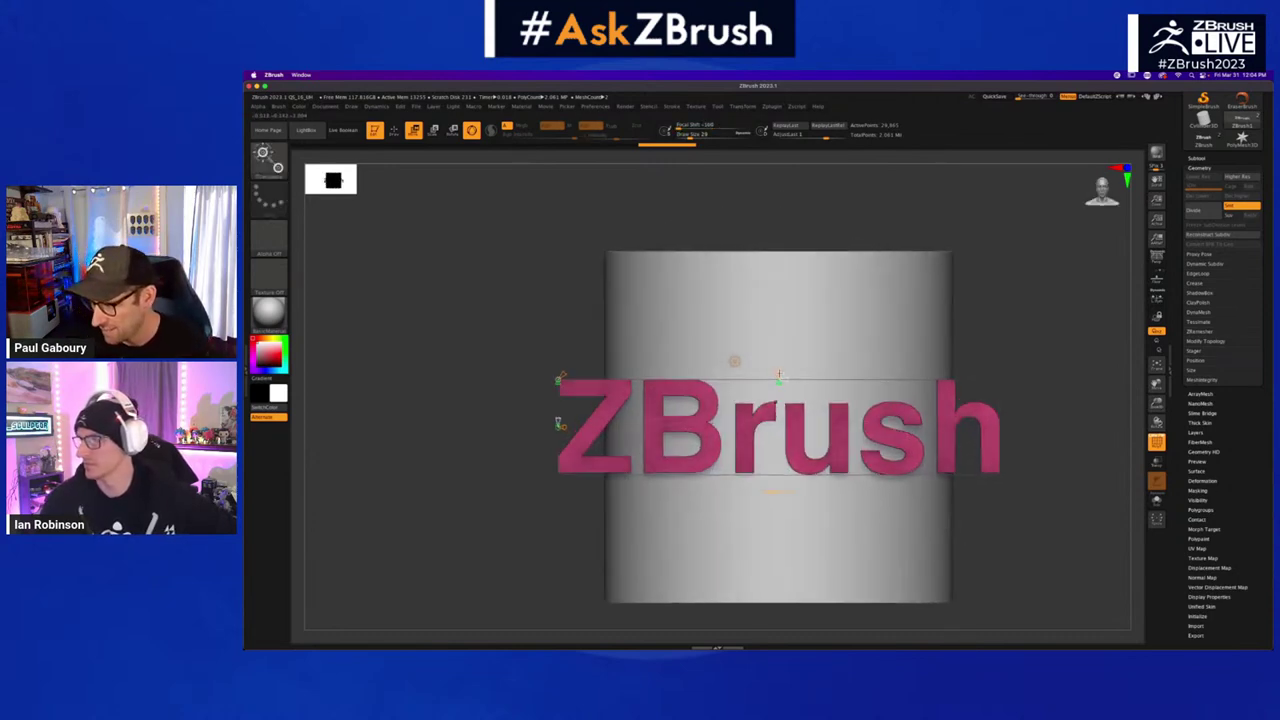
- Try arching the text downward in the front plane with Bend Arc and undo the bend
{"action": "left_click_drag", "start_coordinate": [779, 374], "coordinate": [780, 485]}
{"action": "key", "text": "ctrl+z"}
{"action": "right_click_drag", "start_coordinate": [965, 485], "coordinate": [966, 423], "text": "ctrl"}
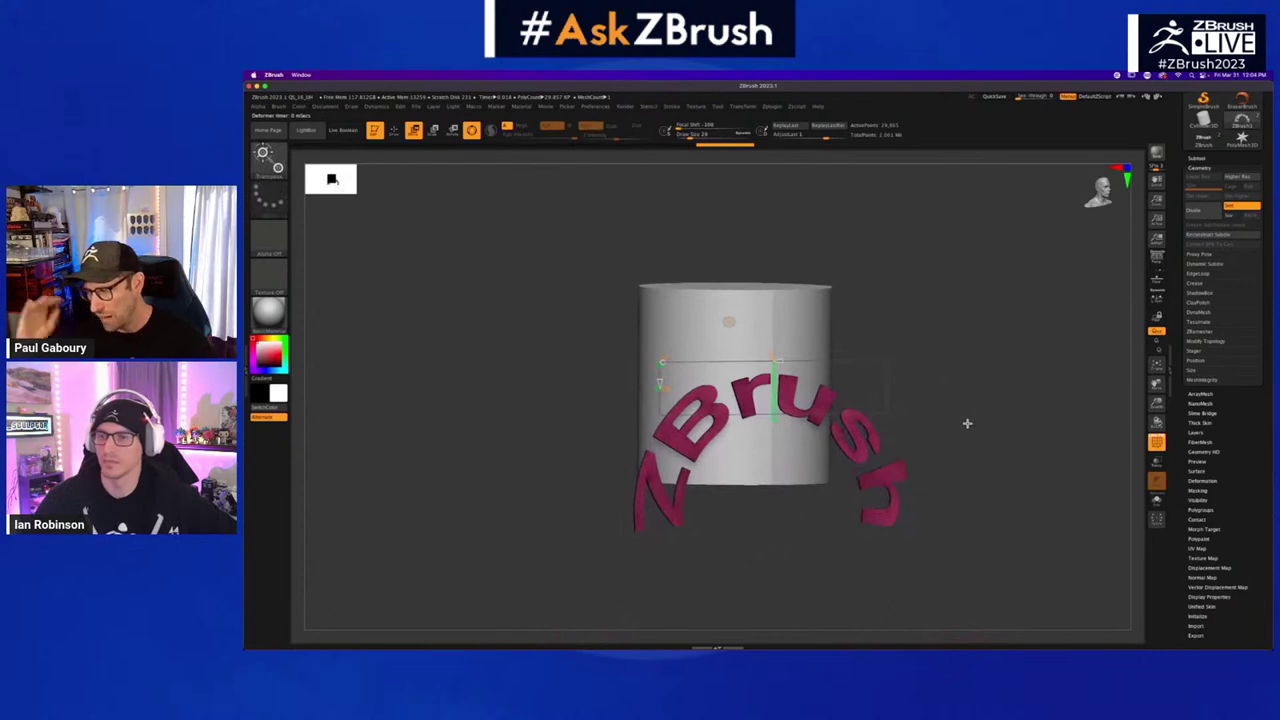
{"action": "key", "text": "ctrl+z"}
- Try curving the letters from top to bottom with the Bend Arc cone beside the Z and undo it
{"action": "left_click_drag", "start_coordinate": [966, 423], "coordinate": [861, 445]}
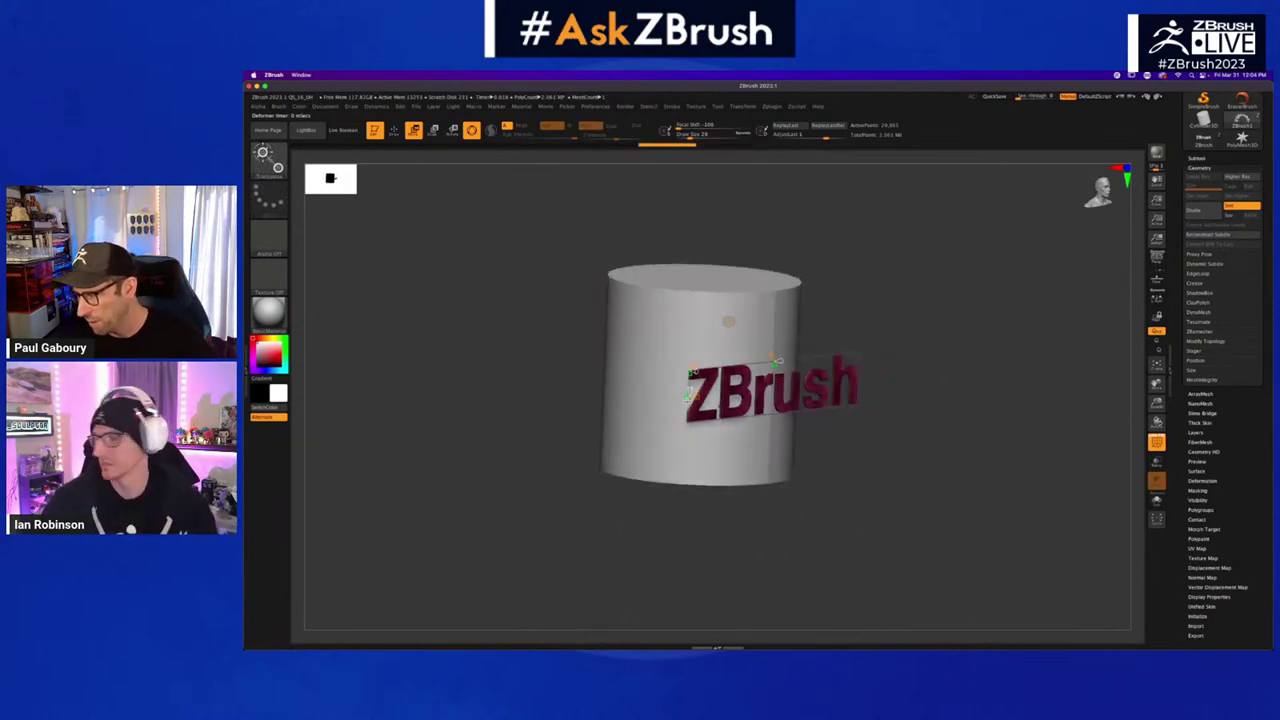
{"action": "left_click_drag", "start_coordinate": [688, 395], "coordinate": [685, 570]}
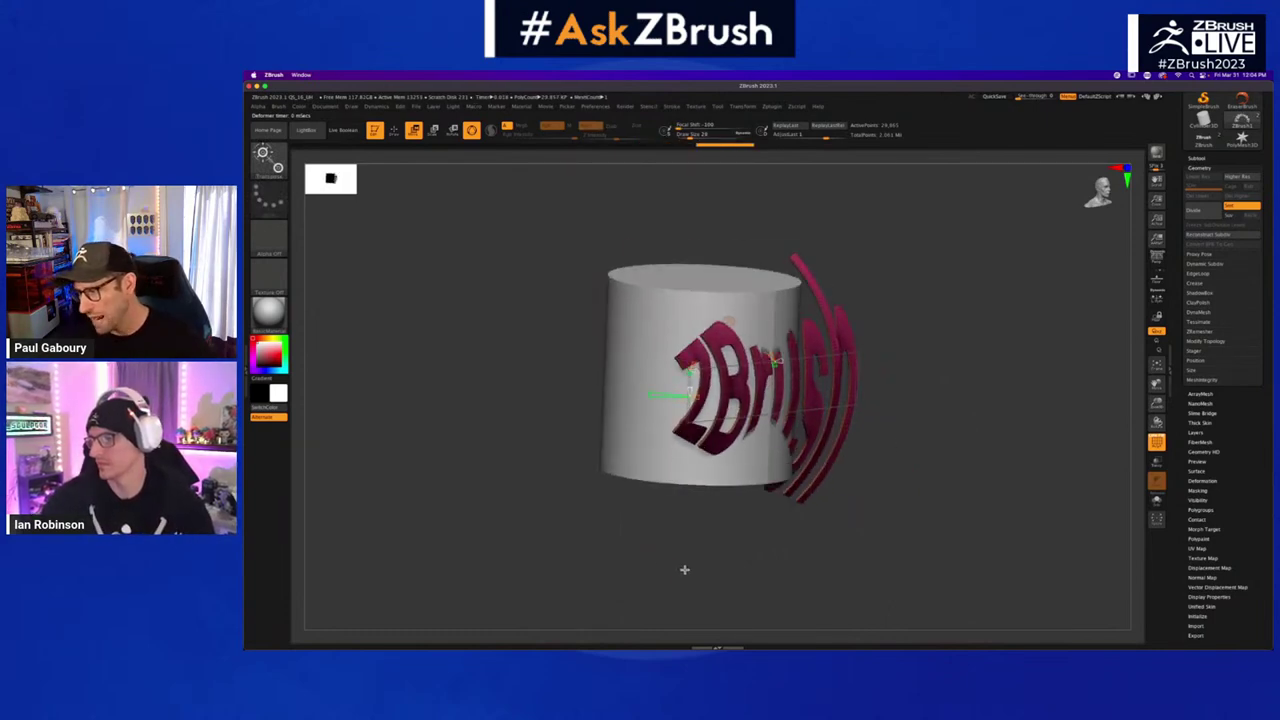
{"action": "key", "text": "ctrl+z"}
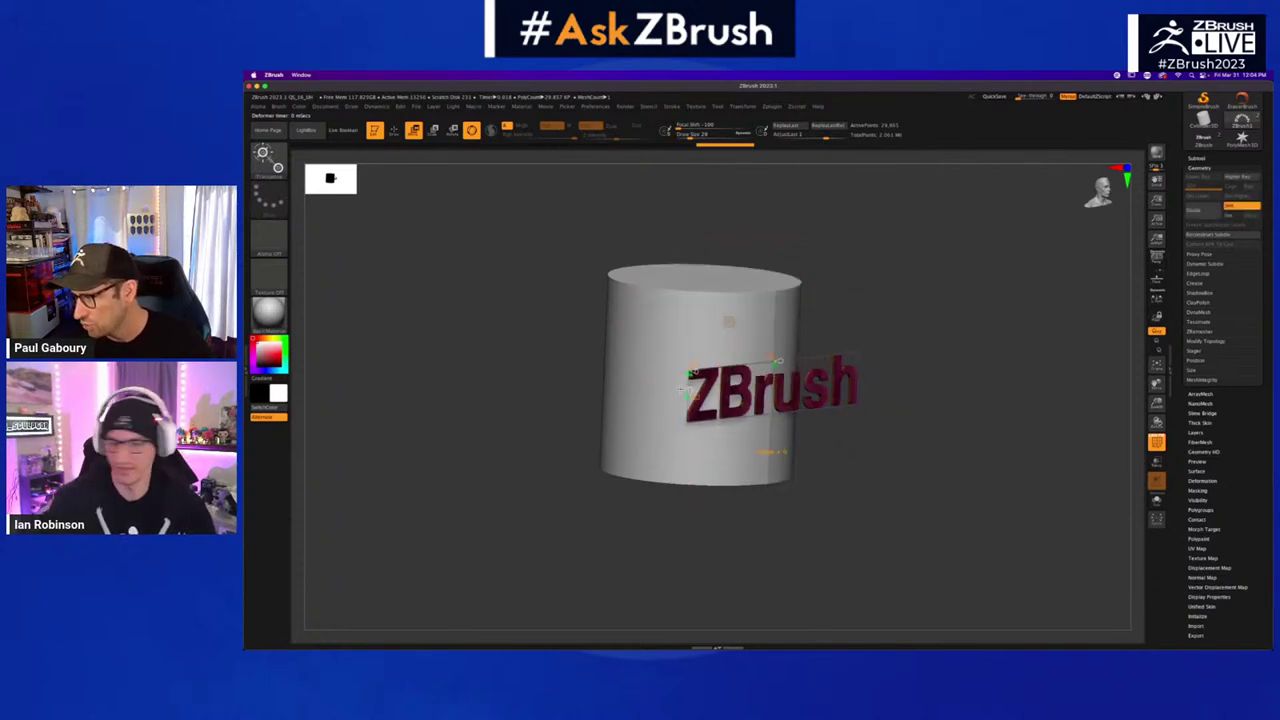
{"action": "left_click_drag", "start_coordinate": [905, 443], "coordinate": [897, 457]}
{"action": "key", "text": "ctrl+z"}
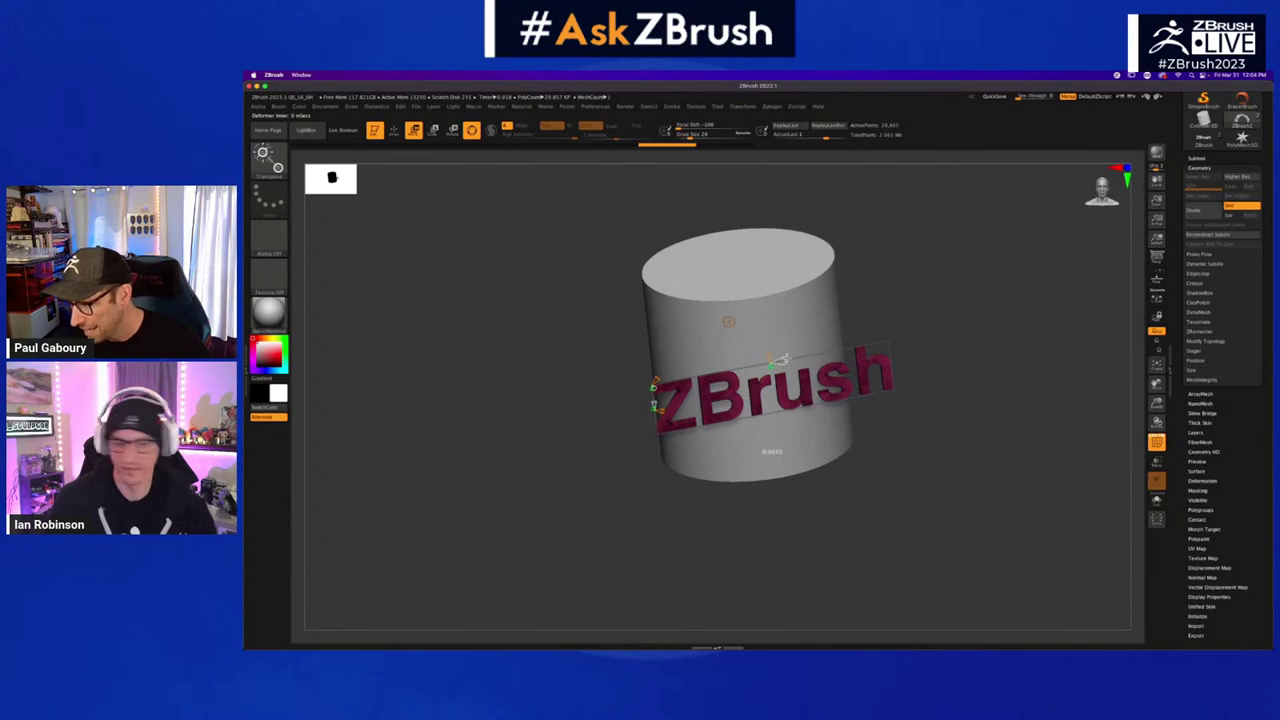
- Try the Bend Arc cones at the upper middle of the text and undo the resulting bends
{"action": "key", "text": "ctrl+shift+z"}
{"action": "left_click_drag", "start_coordinate": [772, 375], "coordinate": [777, 410]}
{"action": "left_click_drag", "start_coordinate": [814, 492], "coordinate": [817, 498]}
{"action": "mouse_move", "coordinate": [790, 362]}
{"action": "left_mouse_down"}
{"action": "mouse_move", "coordinate": [862, 343]}
{"action": "mouse_move", "coordinate": [789, 366]}
{"action": "left_mouse_up"}
{"action": "key", "text": "ctrl+z"}
{"action": "key", "text": "ctrl+z"}
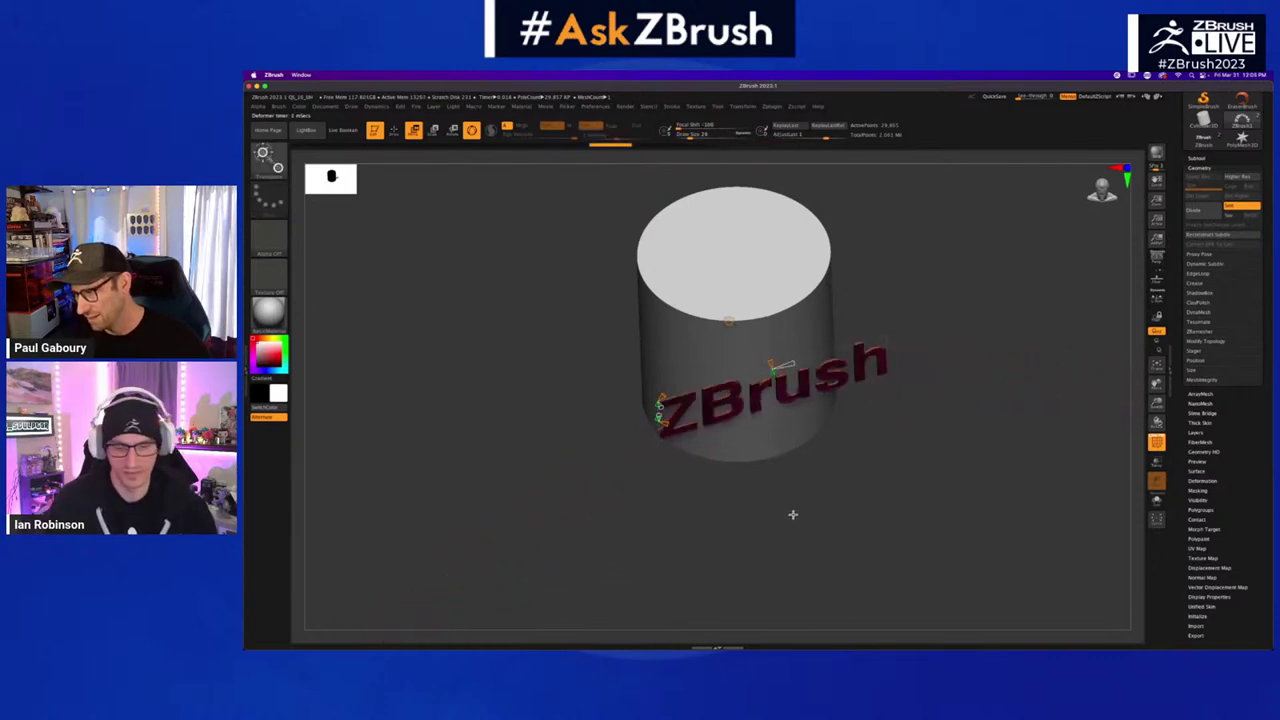
- Try the Bend Arc cones at the Z end of the text and undo each deformation
{"action": "right_click_drag", "start_coordinate": [791, 506], "coordinate": [737, 485], "text": "ctrl"}
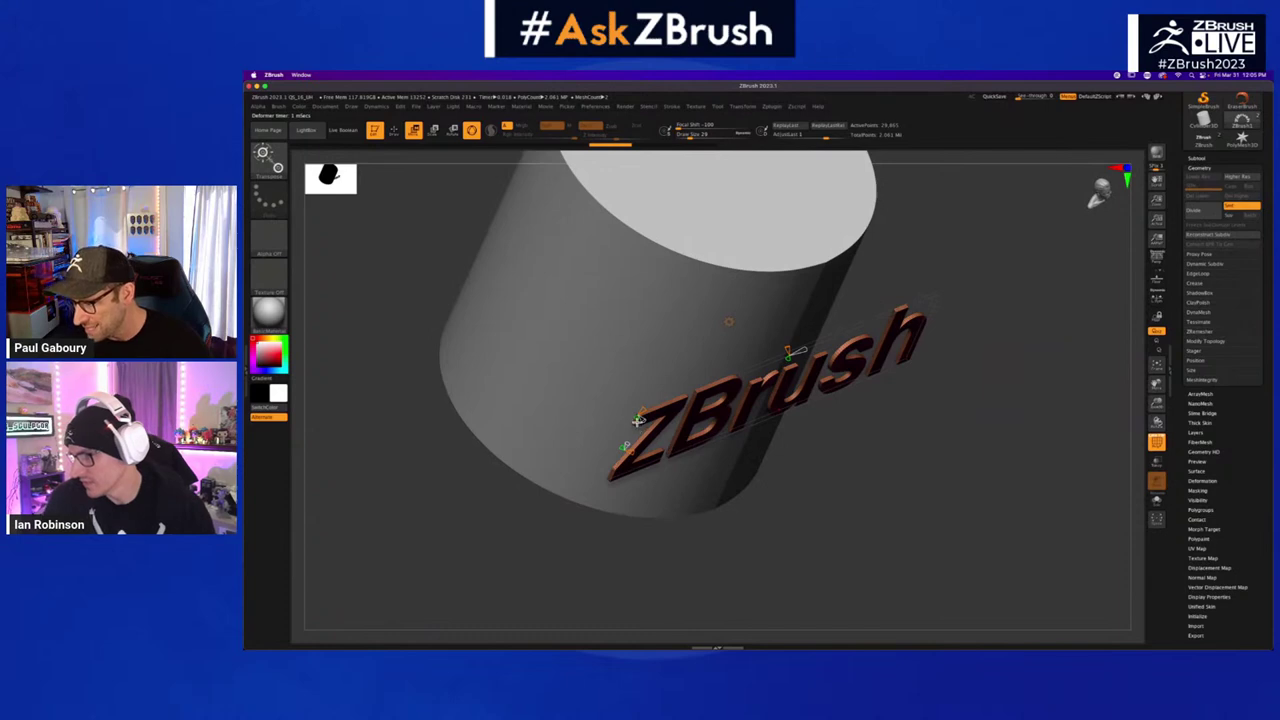
{"action": "mouse_move", "coordinate": [637, 421]}
{"action": "left_mouse_down"}
{"action": "mouse_move", "coordinate": [606, 373]}
{"action": "mouse_move", "coordinate": [582, 410]}
{"action": "mouse_move", "coordinate": [646, 354]}
{"action": "left_mouse_up"}
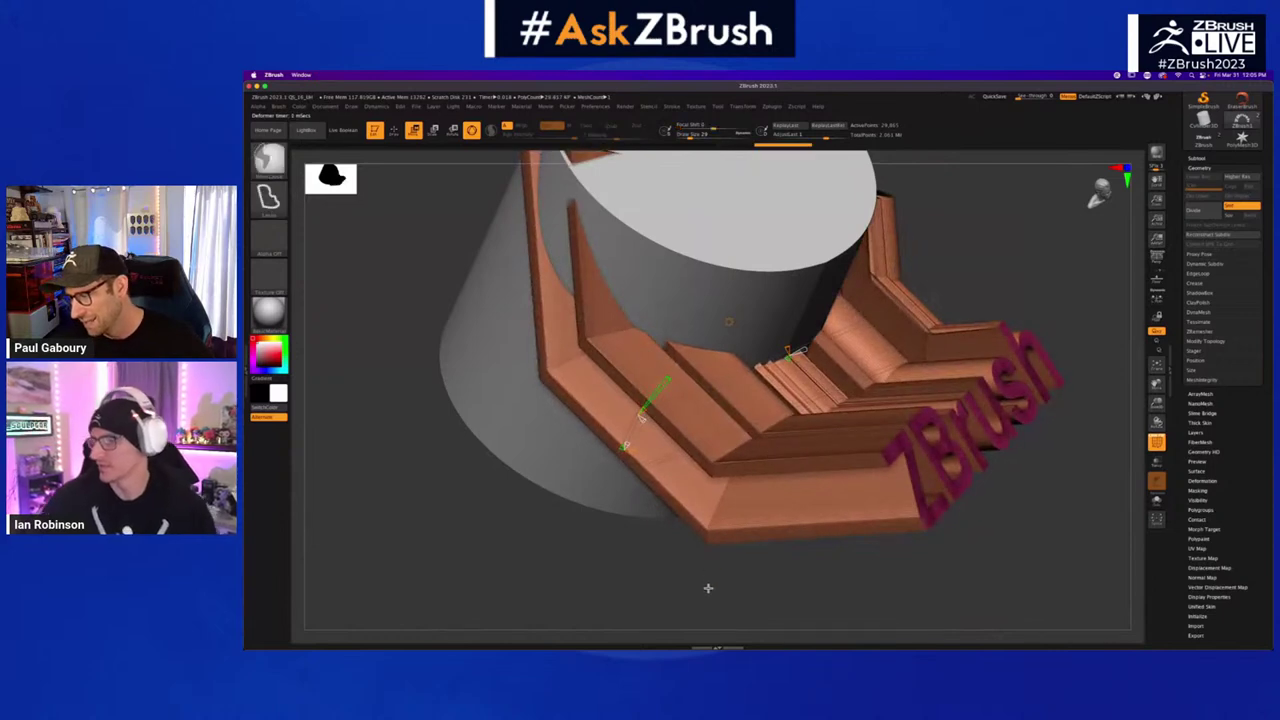
{"action": "key", "text": "ctrl+z"}
{"action": "left_click_drag", "start_coordinate": [623, 453], "coordinate": [577, 449]}
{"action": "key", "text": "ctrl+z"}
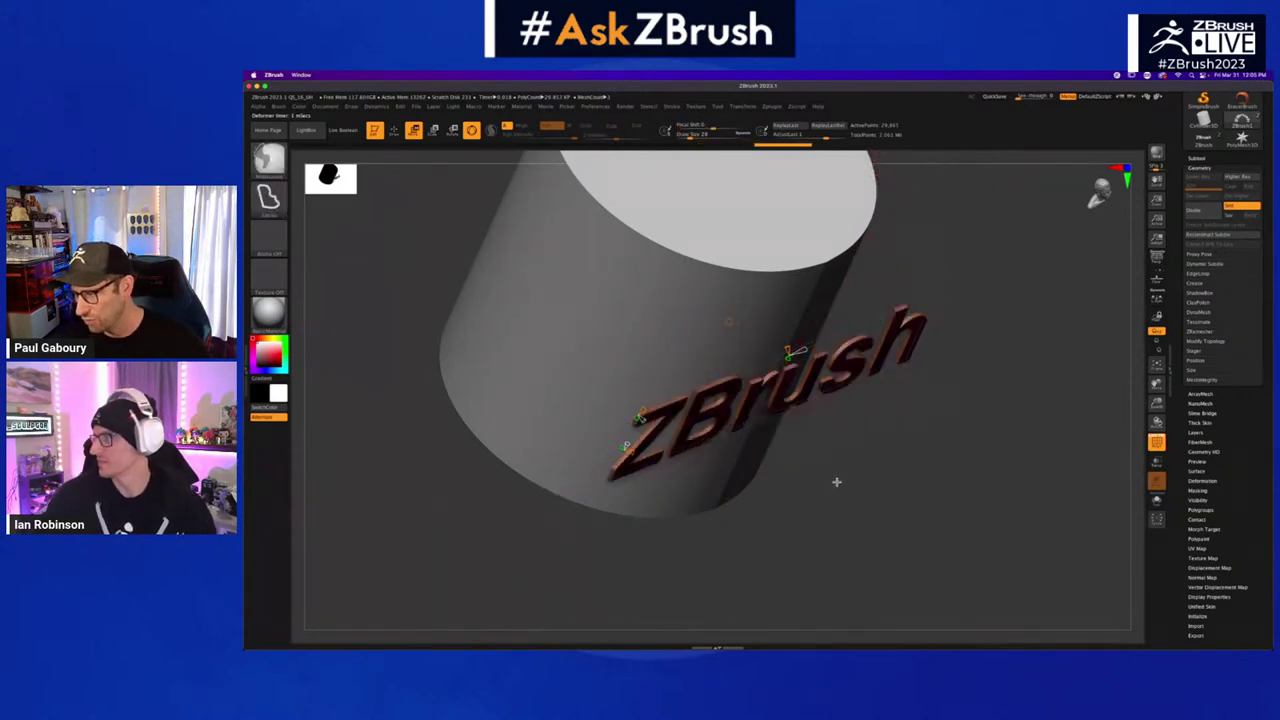
- Bend the text backward around the cylinder with Bend Arc until its curve follows the cylinder's outline seen from above
{"action": "left_click_drag", "start_coordinate": [837, 480], "coordinate": [868, 551]}
{"action": "left_click_drag", "start_coordinate": [773, 346], "coordinate": [831, 371]}
{"action": "left_click_drag", "start_coordinate": [920, 404], "coordinate": [789, 441]}
{"action": "right_click_drag", "start_coordinate": [991, 406], "coordinate": [898, 369], "text": "ctrl"}
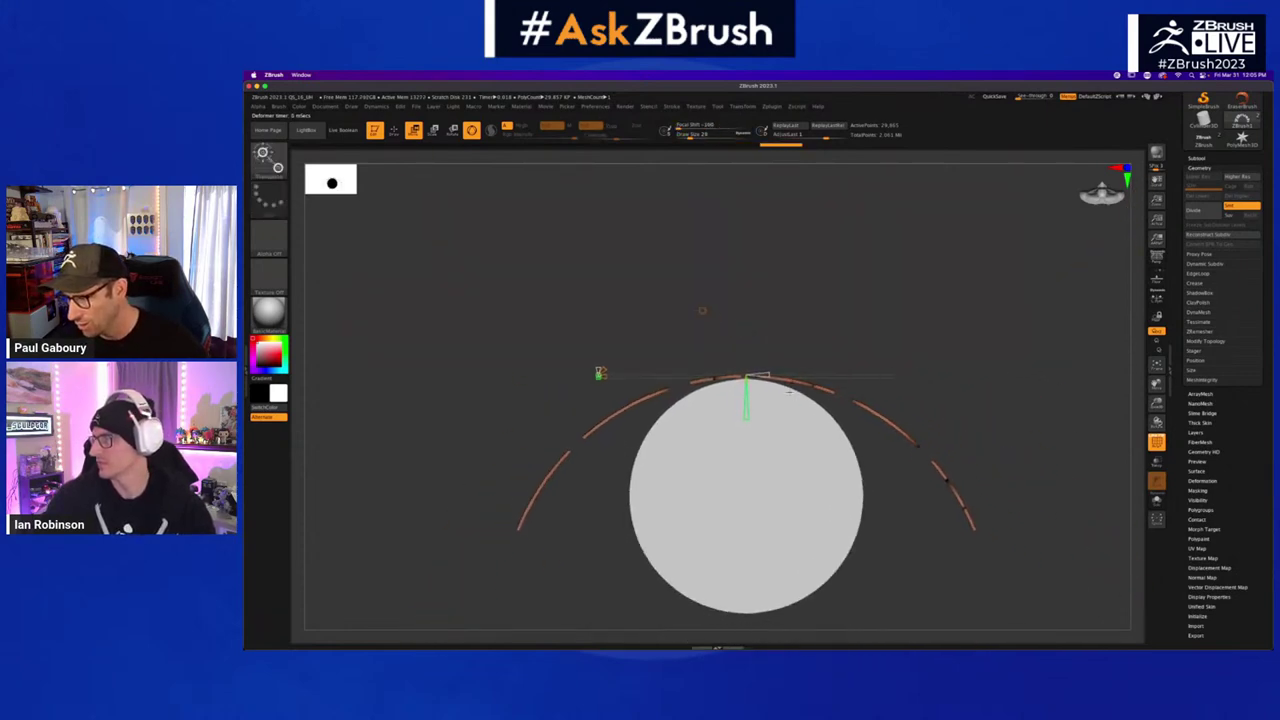
{"action": "left_click_drag", "start_coordinate": [768, 375], "coordinate": [750, 440]}
{"action": "right_click_drag", "start_coordinate": [891, 330], "coordinate": [890, 364], "text": "ctrl"}
{"action": "left_click_drag", "start_coordinate": [738, 405], "coordinate": [738, 407]}
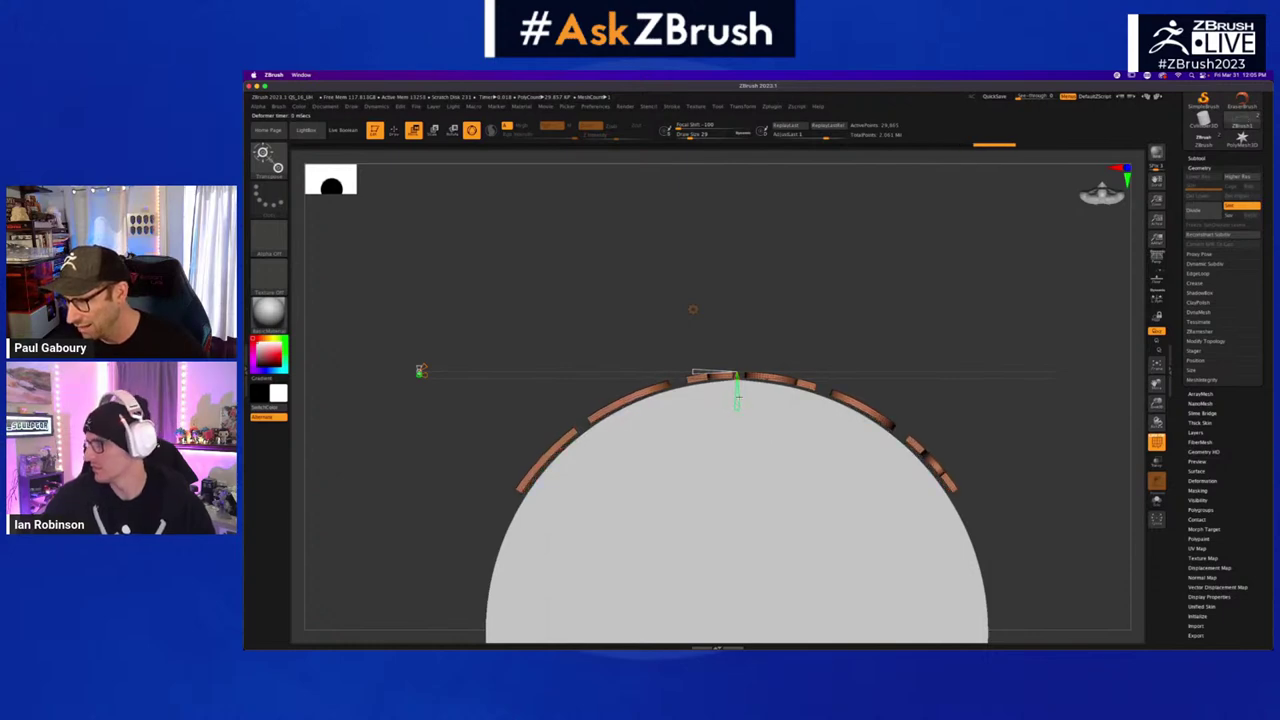
- Return to Draw mode, hide the polyframe and view the curved text straight from the front
{"action": "mouse_move", "coordinate": [956, 405]}
{"action": "right_mouse_down", "text": "ctrl"}
{"action": "mouse_move", "coordinate": [956, 378]}
{"action": "mouse_move", "coordinate": [903, 489]}
{"action": "mouse_move", "coordinate": [884, 489]}
{"action": "mouse_move", "coordinate": [900, 520]}
{"action": "mouse_move", "coordinate": [899, 496]}
{"action": "right_mouse_up", "text": "ctrl"}
{"action": "key", "text": "q"}
{"action": "key", "text": "shift+f"}
{"action": "left_click_drag", "start_coordinate": [898, 495], "coordinate": [894, 494], "text": "shift"}
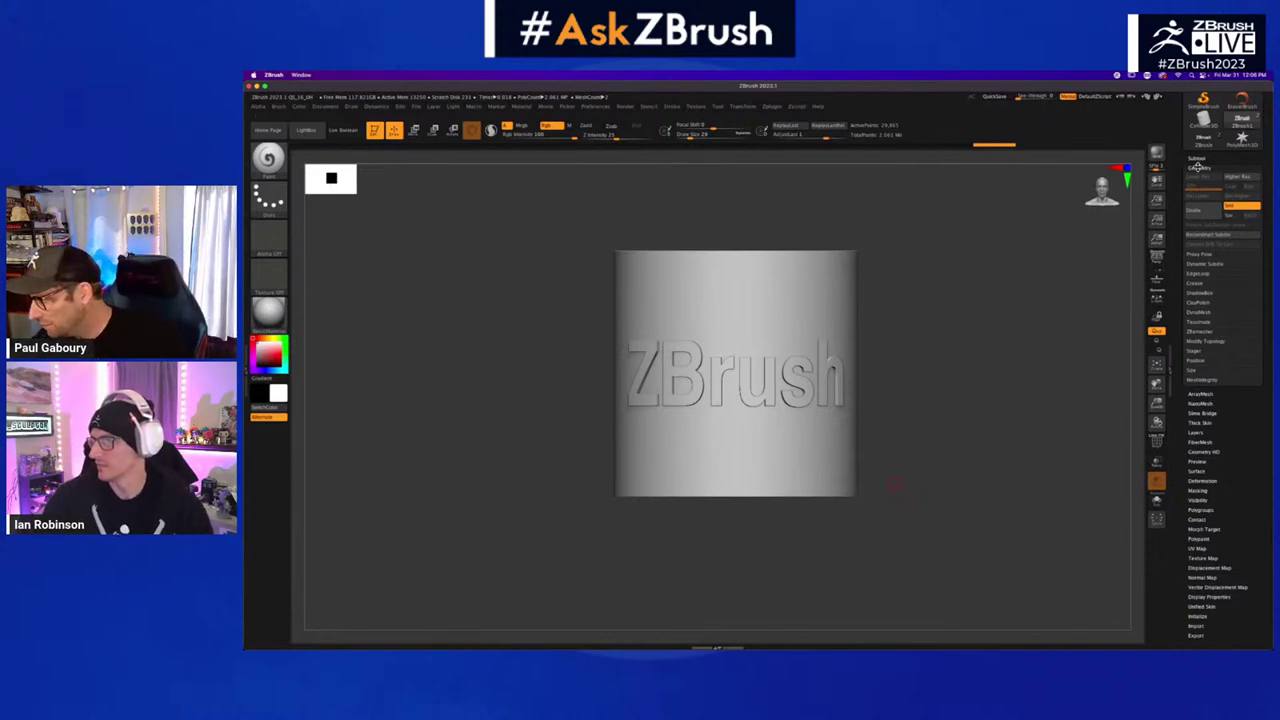
- Select the cylinder subtool, hide the ZBrush text subtool and show the polyframe on the cylinder
{"action": "left_click", "coordinate": [1198, 160]}
{"action": "left_click", "coordinate": [1202, 196]}
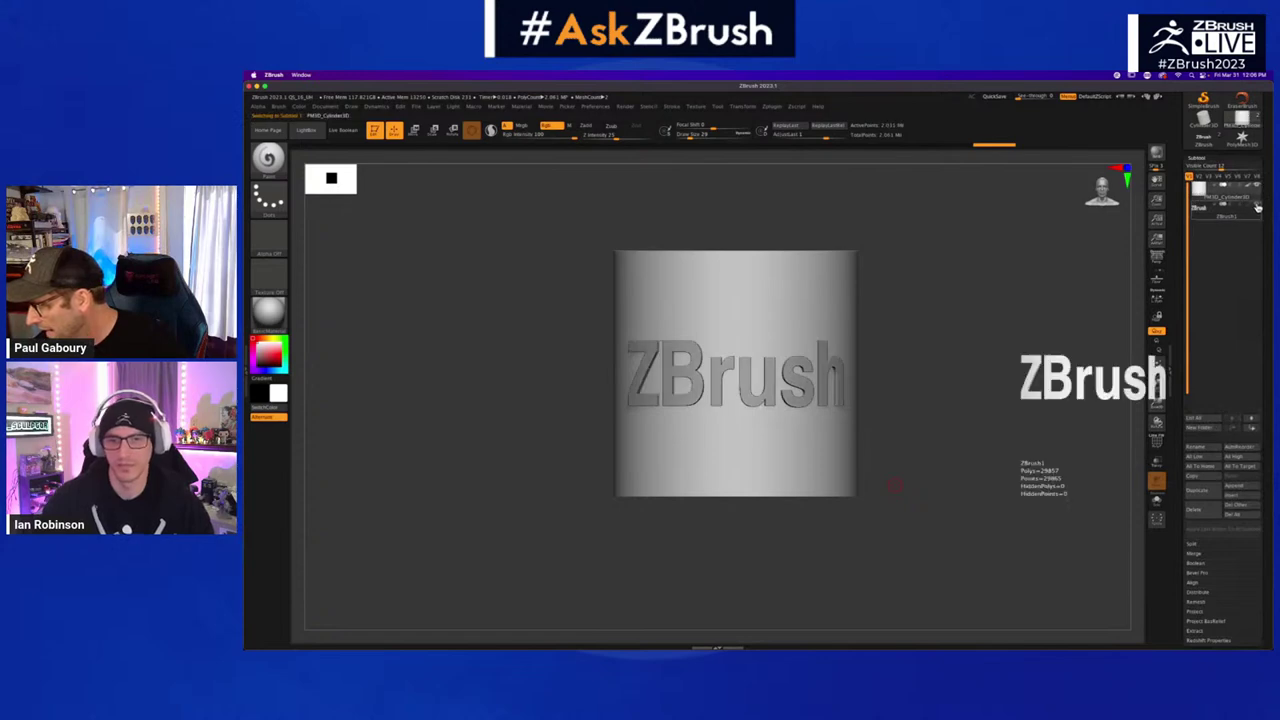
{"action": "left_click", "coordinate": [1256, 204]}
{"action": "left_click_drag", "start_coordinate": [949, 411], "coordinate": [934, 436], "text": "alt"}
{"action": "key", "text": "shift+f"}
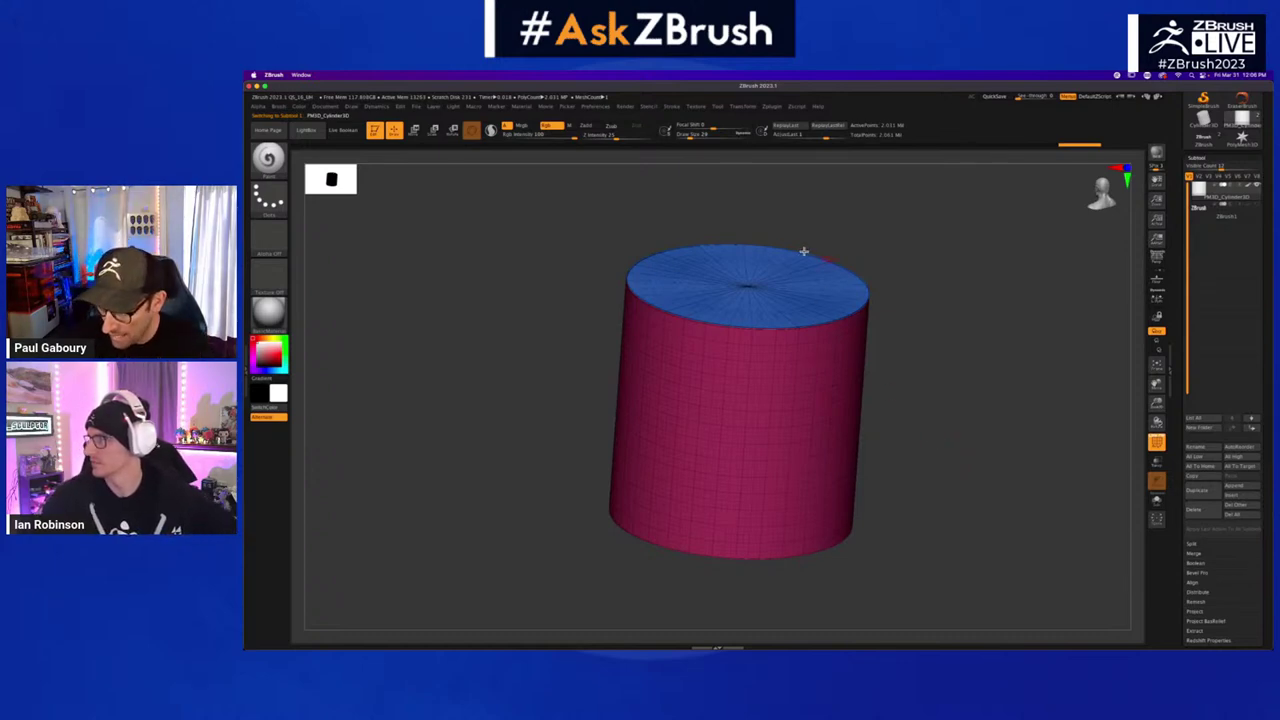
{"action": "key", "text": "shift+f"}
{"action": "left_click_drag", "start_coordinate": [922, 507], "coordinate": [824, 482]}
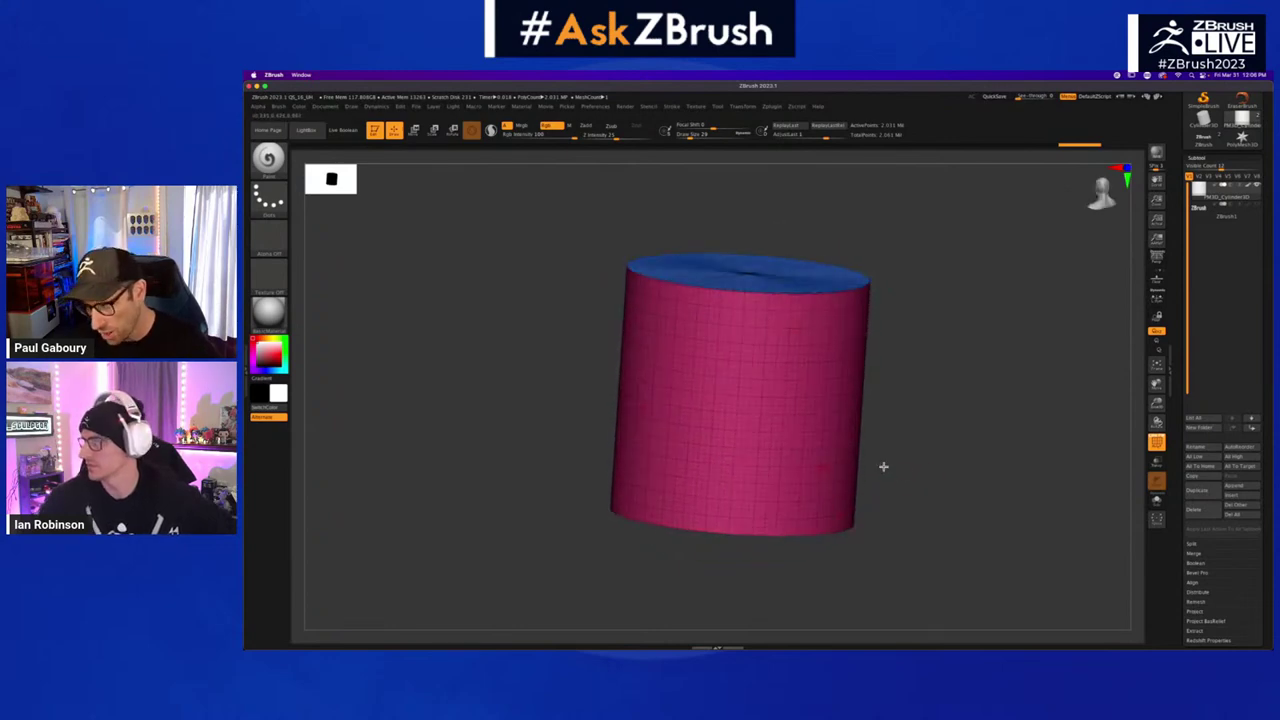
- Step the cylinder down to a coarse subdivision level and examine its cap borders and the edge loops along its side
{"action": "key", "text": "shift+d"}
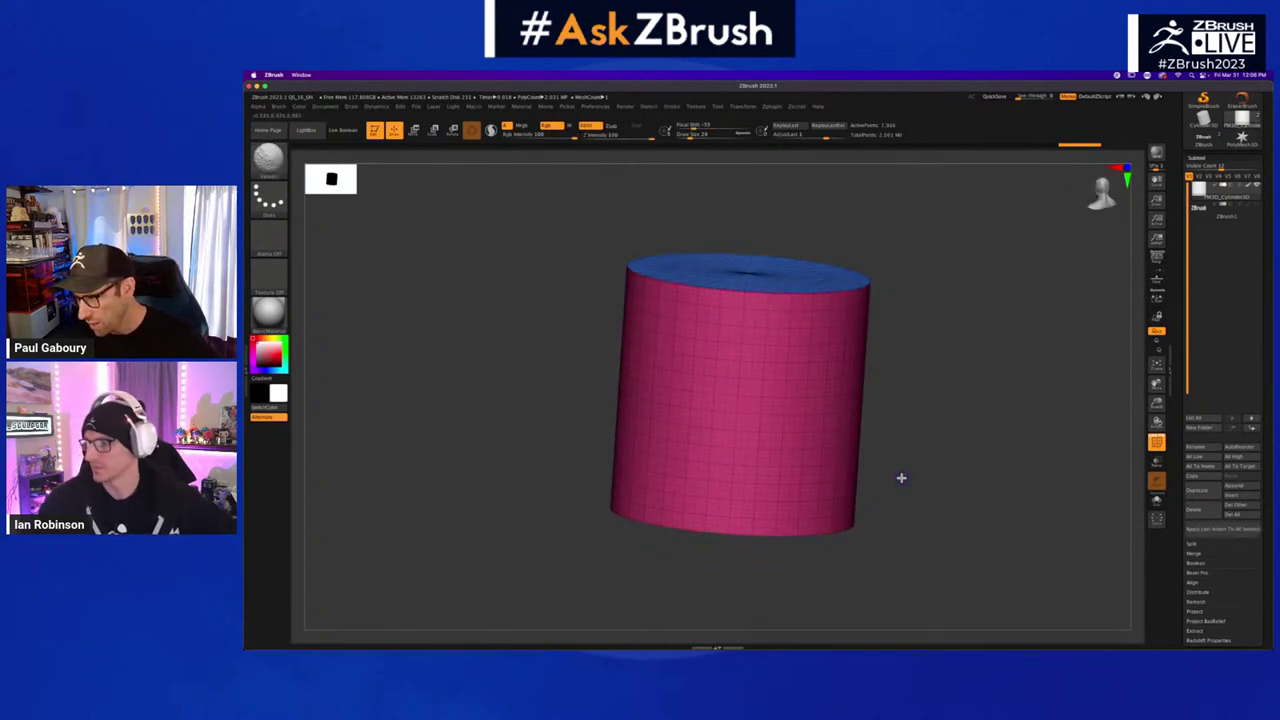
{"action": "key", "text": "shift+d"}
{"action": "key", "text": "shift+d"}
{"action": "left_click_drag", "start_coordinate": [897, 469], "coordinate": [867, 391]}
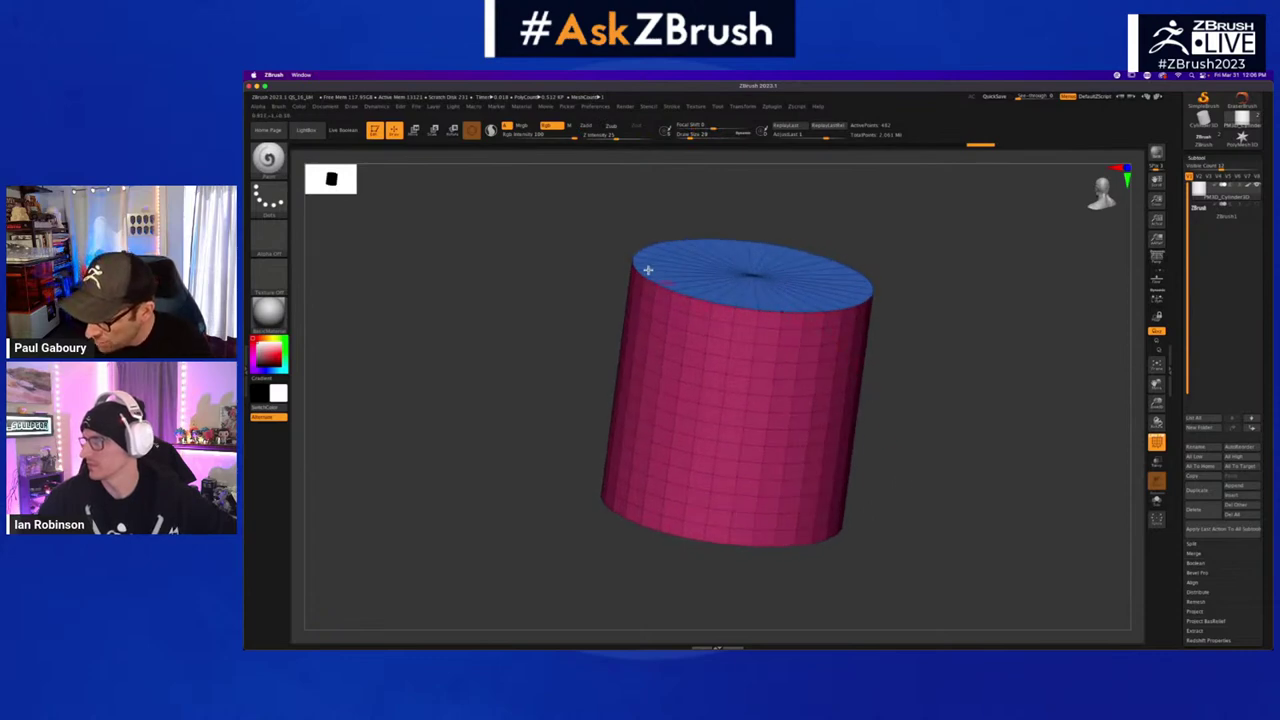
{"action": "right_click_drag", "start_coordinate": [670, 328], "coordinate": [686, 286]}
{"action": "right_click_drag", "start_coordinate": [582, 535], "coordinate": [782, 535]}
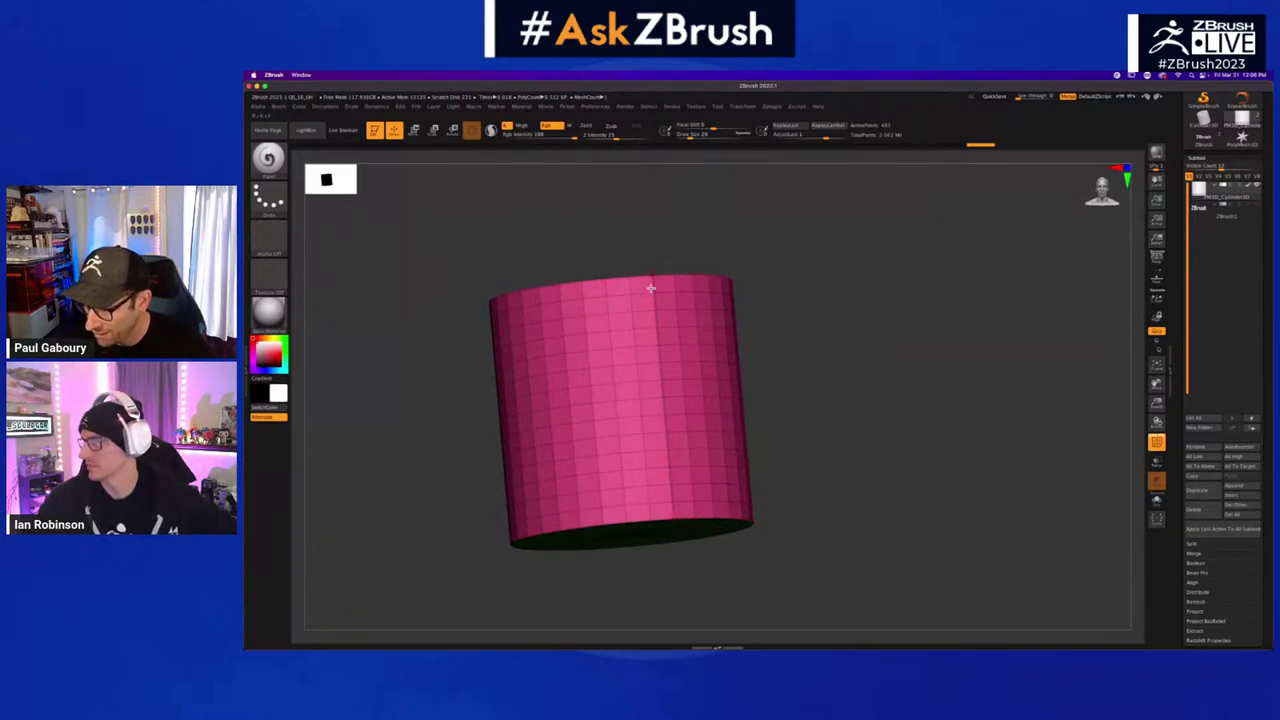
{"action": "right_click_drag", "start_coordinate": [685, 518], "coordinate": [823, 514]}
{"action": "right_click_drag", "start_coordinate": [1031, 451], "coordinate": [842, 433], "text": "alt"}
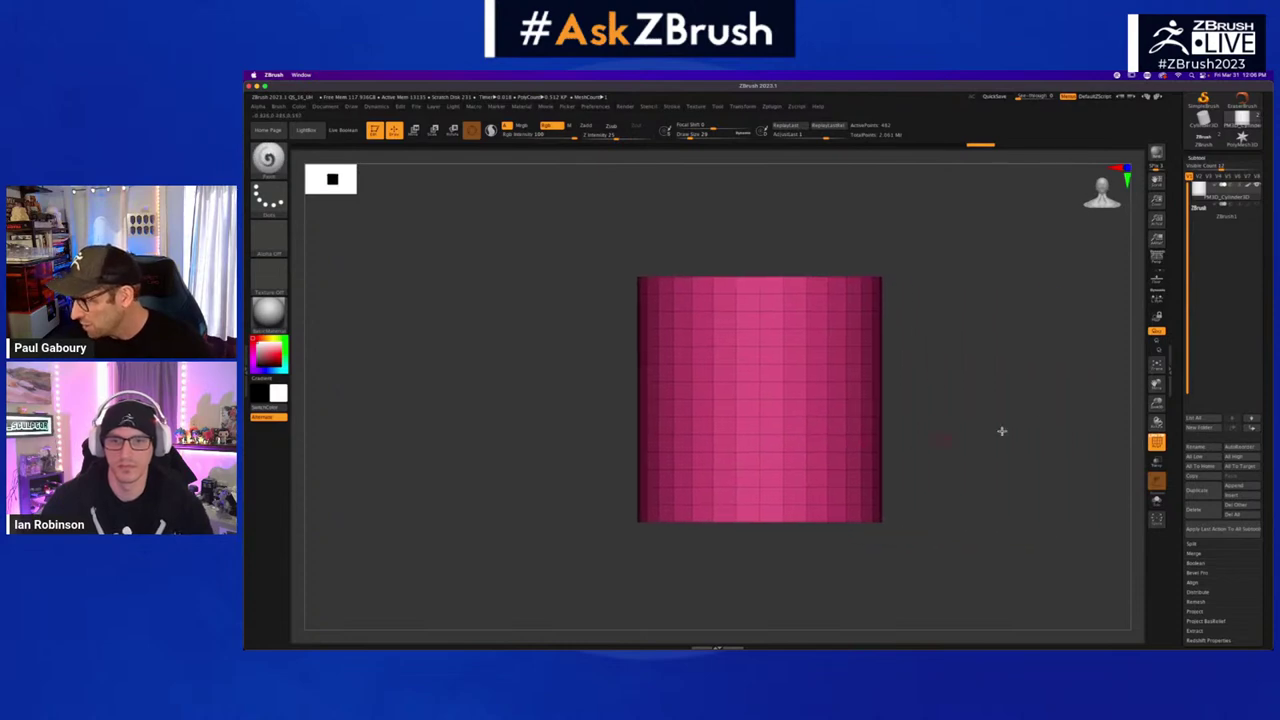
- Unwrap the cylinder's UVs with Creased Edges and Symmetry on, and preview the flattened layout with Morph UV
{"action": "left_click", "coordinate": [1199, 158]}
{"action": "left_click", "coordinate": [1204, 331]}
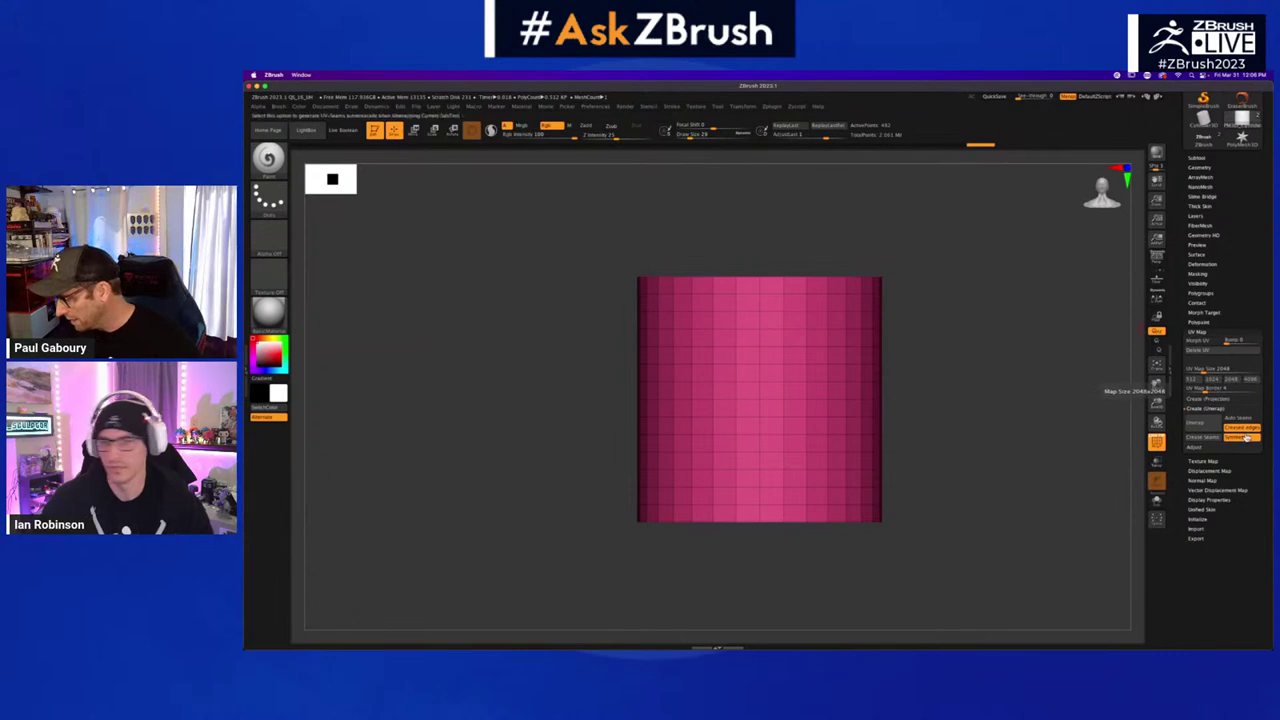
{"action": "left_click", "coordinate": [1207, 410]}
{"action": "left_click", "coordinate": [1207, 410]}
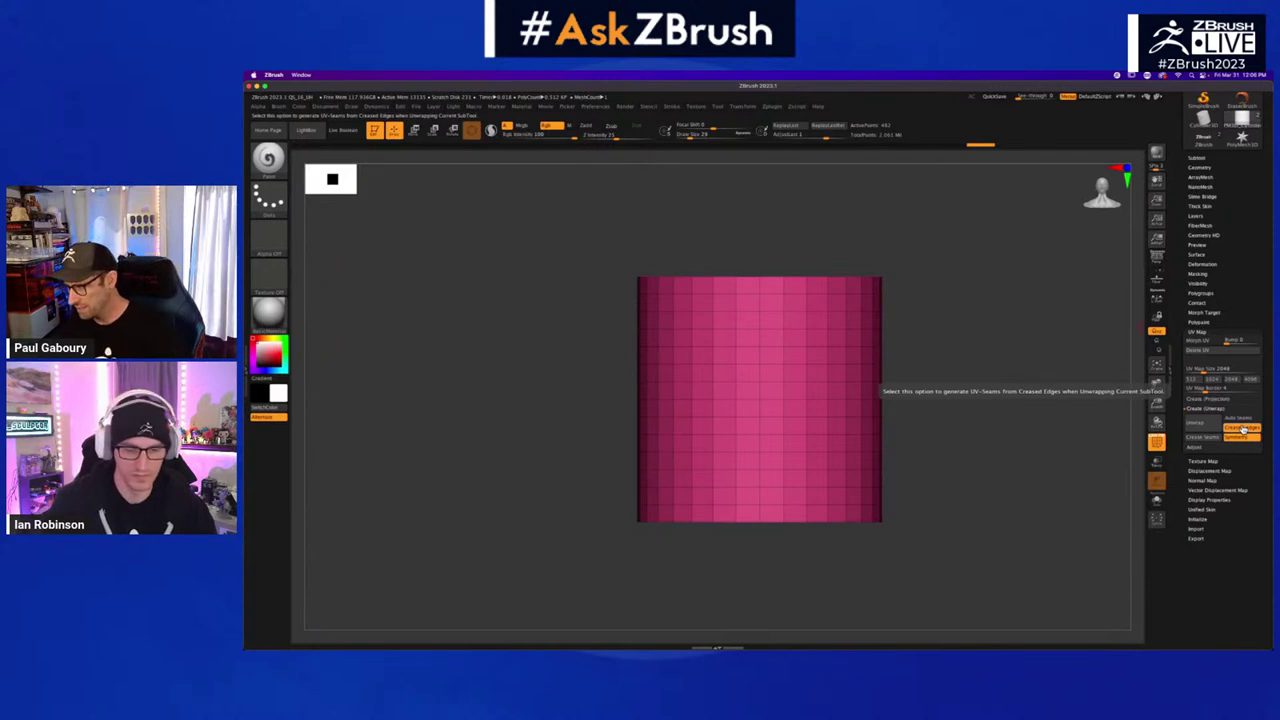
{"action": "left_click", "coordinate": [1197, 341]}
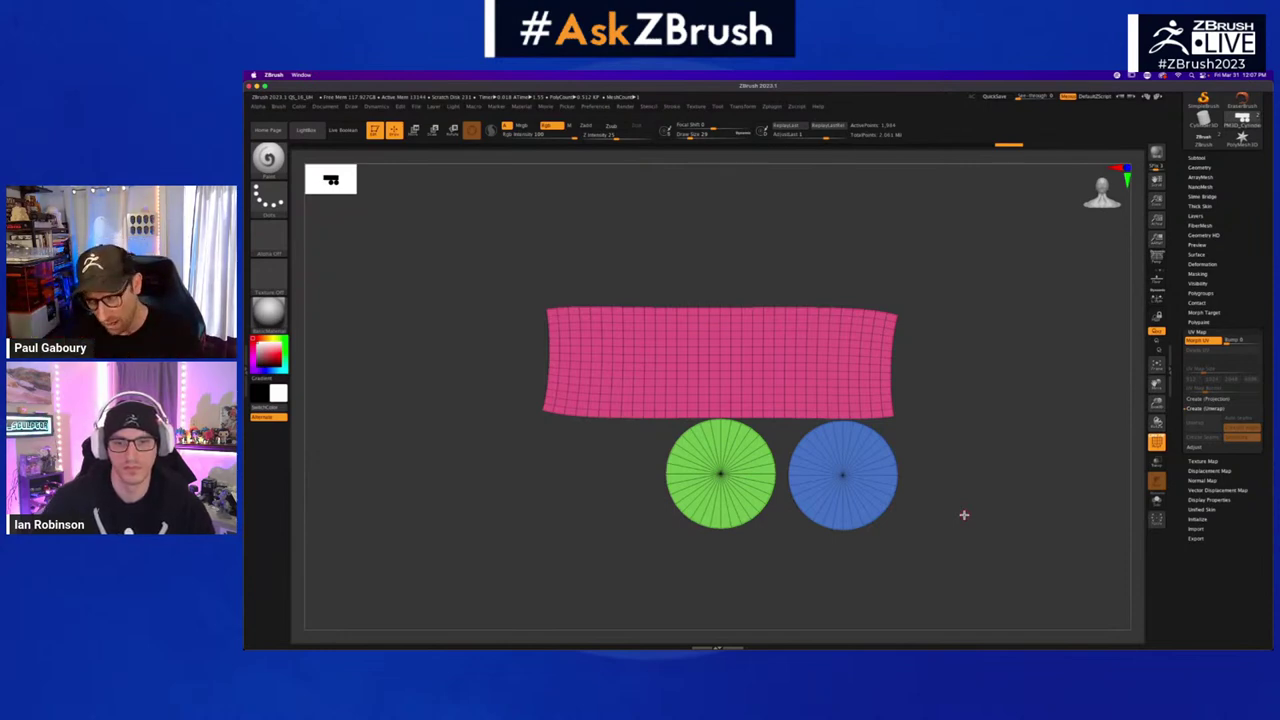
{"action": "left_click", "coordinate": [1197, 341]}
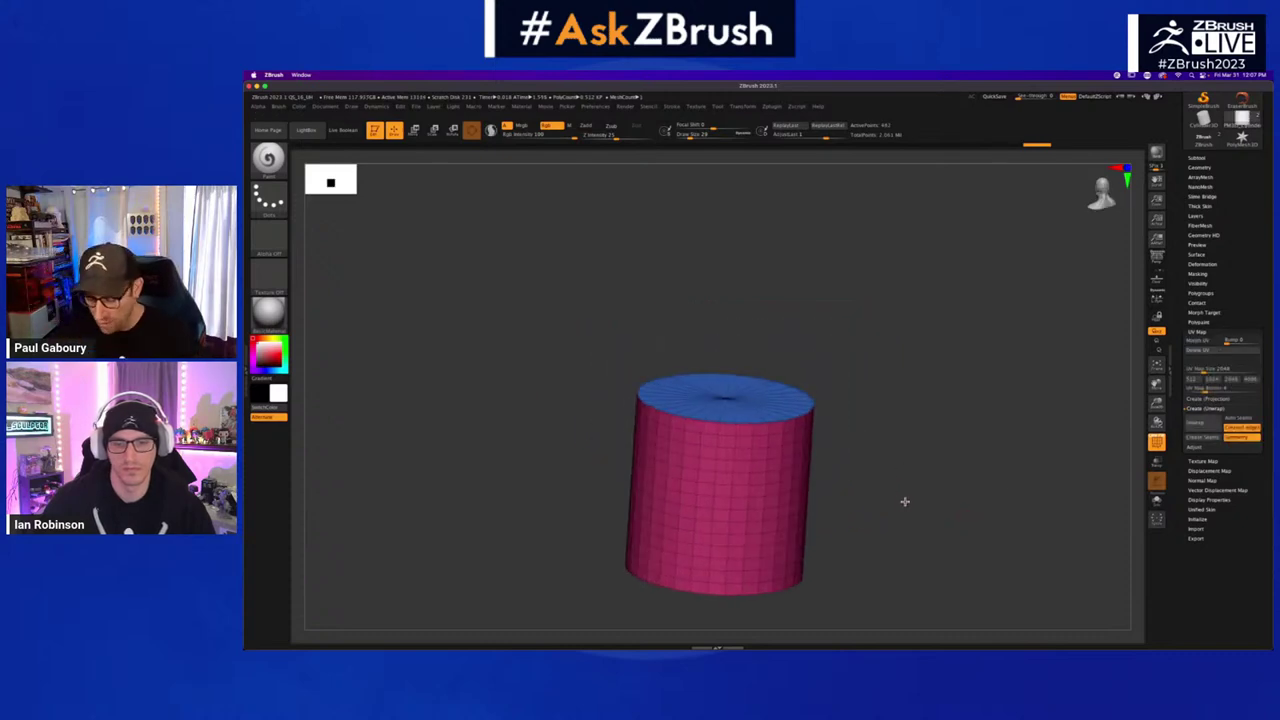
- Subdivide the cylinder once and hide its polyframe
{"action": "left_click_drag", "start_coordinate": [884, 530], "coordinate": [887, 459], "text": "alt"}
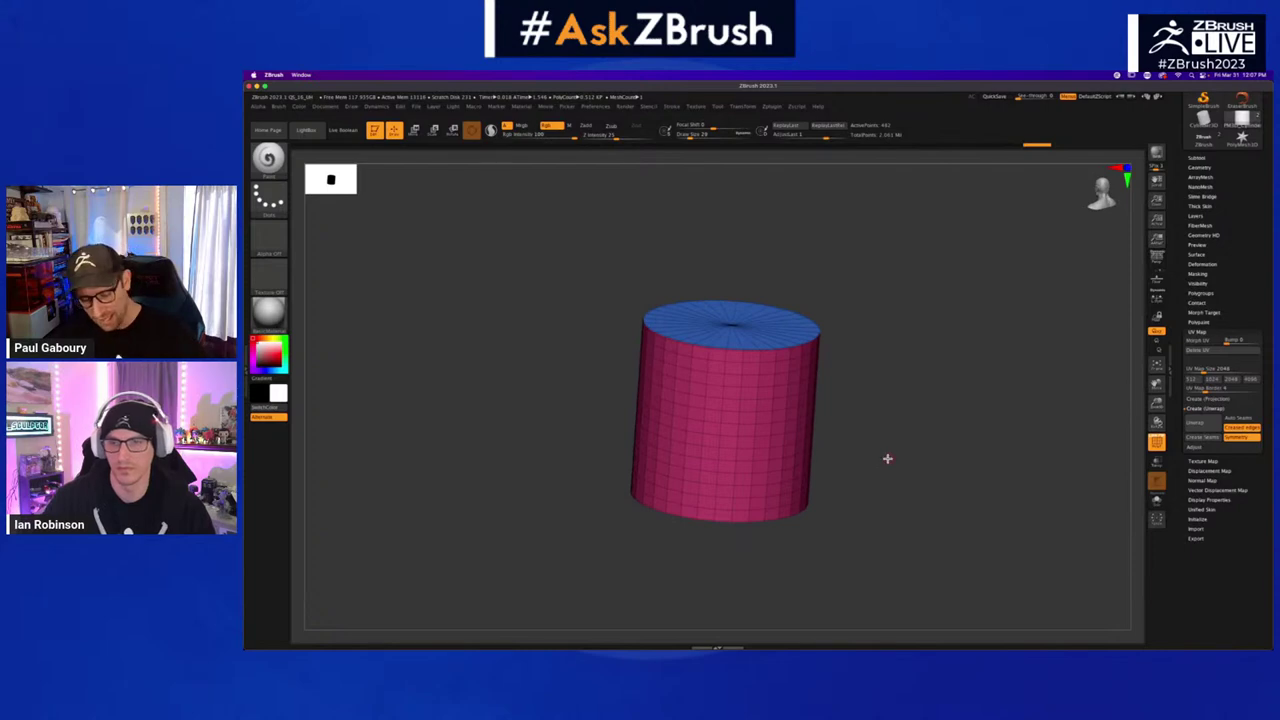
{"action": "key", "text": "ctrl+d"}
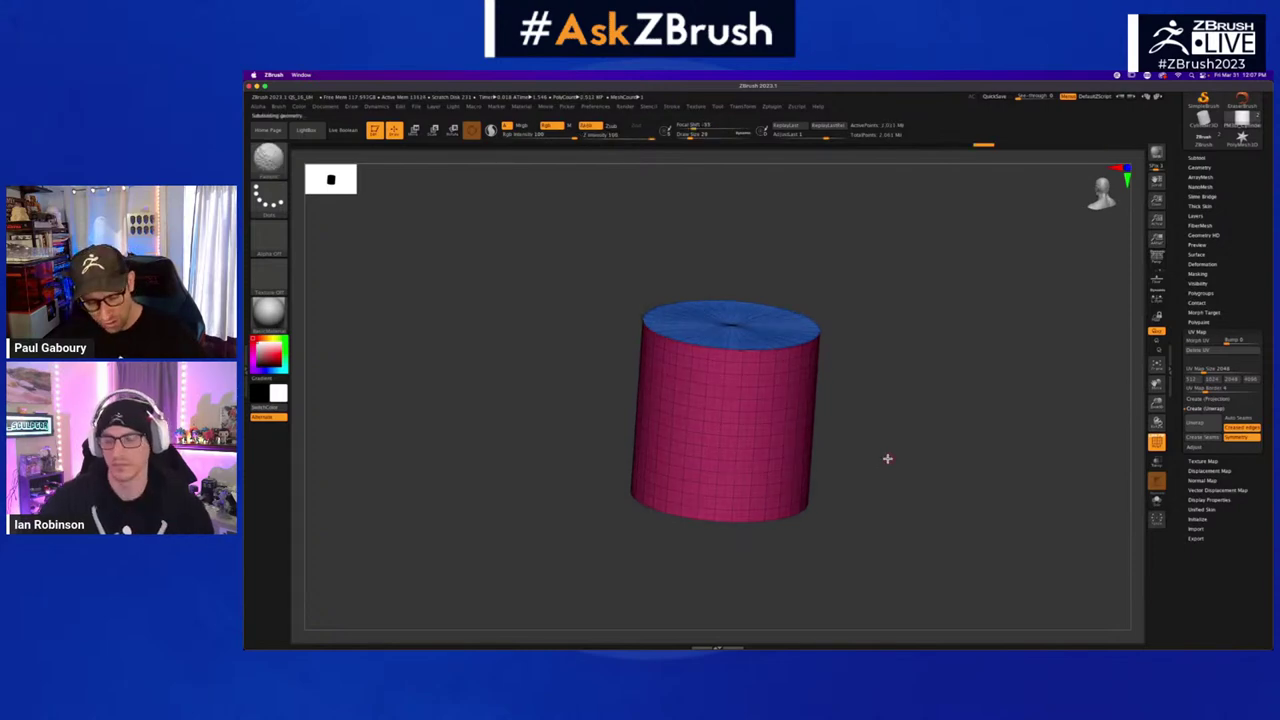
{"action": "key", "text": "shift+f"}
- Try the BAM! image as the cylinder's texture map and view the cylinder from the front
{"action": "left_click", "coordinate": [1204, 461]}
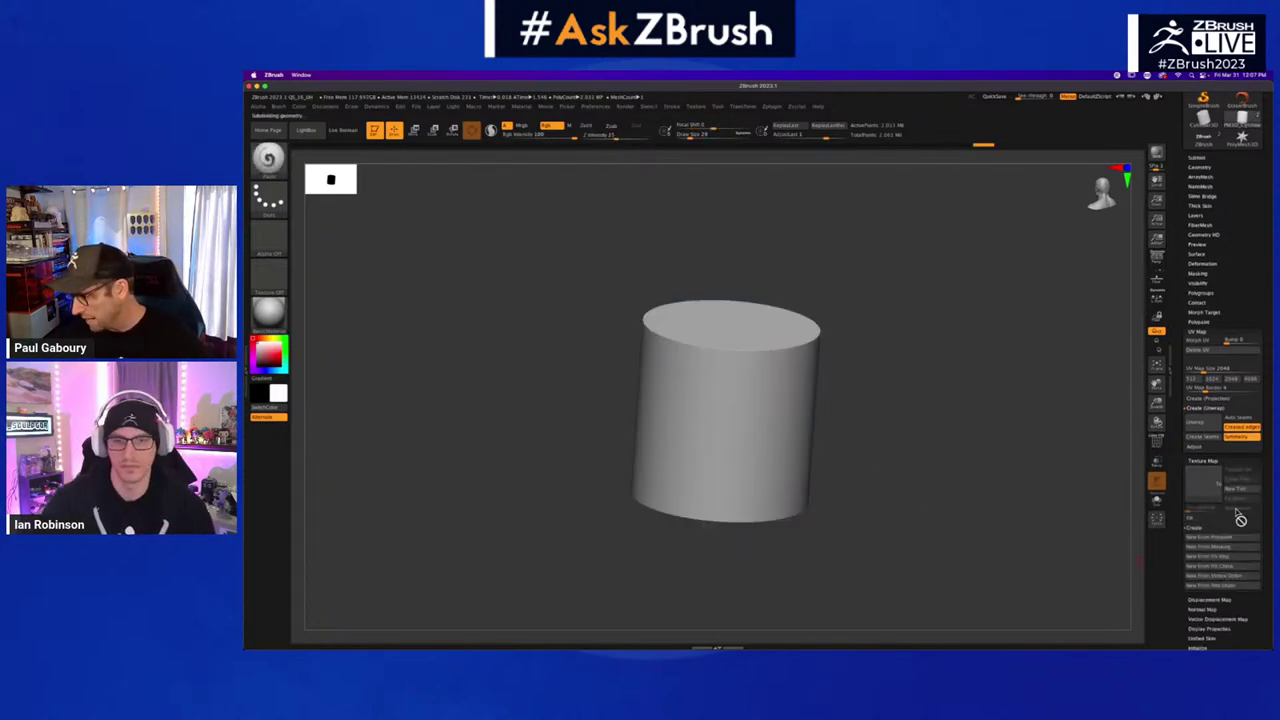
{"action": "left_click", "coordinate": [1204, 484]}
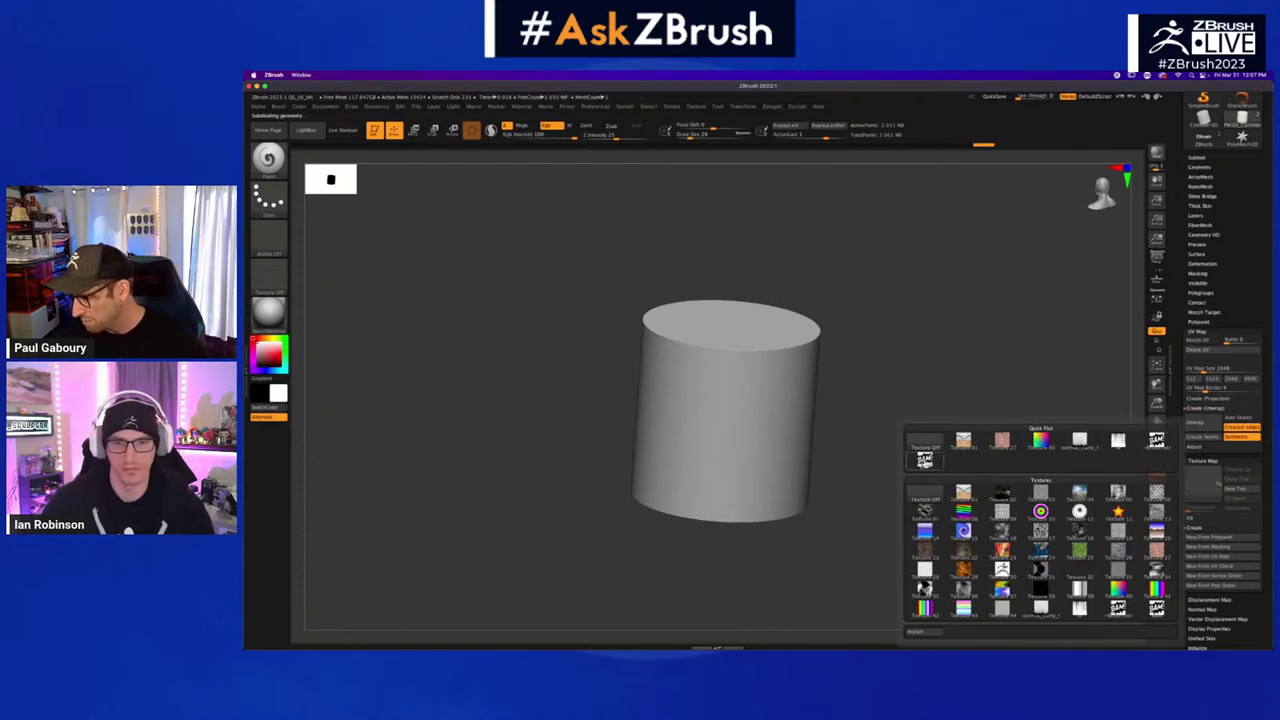
{"action": "left_click", "coordinate": [924, 459]}
{"action": "mouse_move", "coordinate": [896, 501]}
{"action": "left_mouse_down"}
{"action": "mouse_move", "coordinate": [903, 437]}
{"action": "mouse_move", "coordinate": [906, 546]}
{"action": "mouse_move", "coordinate": [943, 477]}
{"action": "mouse_move", "coordinate": [906, 491]}
{"action": "left_mouse_up"}
{"action": "mouse_move", "coordinate": [1203, 483]}
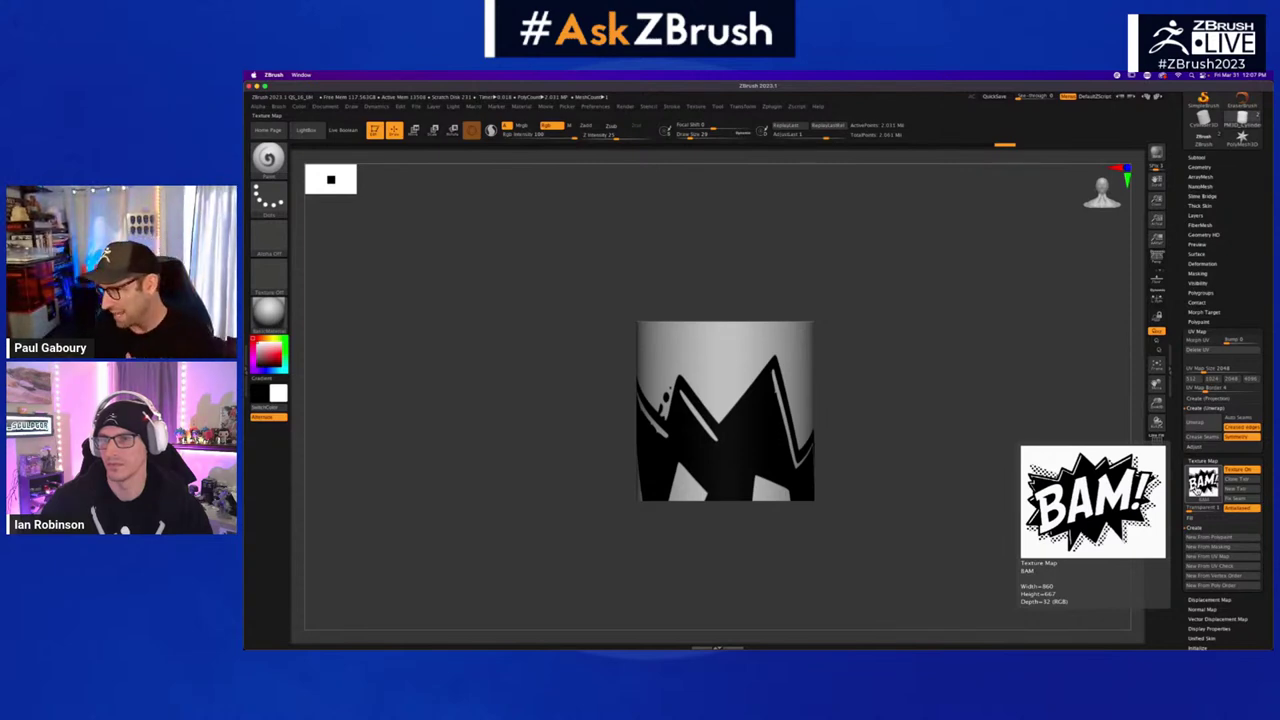
- Turn off the BAM! texture and clear it from the cylinder's texture map
{"action": "left_click", "coordinate": [1238, 469]}
{"action": "left_click", "coordinate": [1203, 483]}
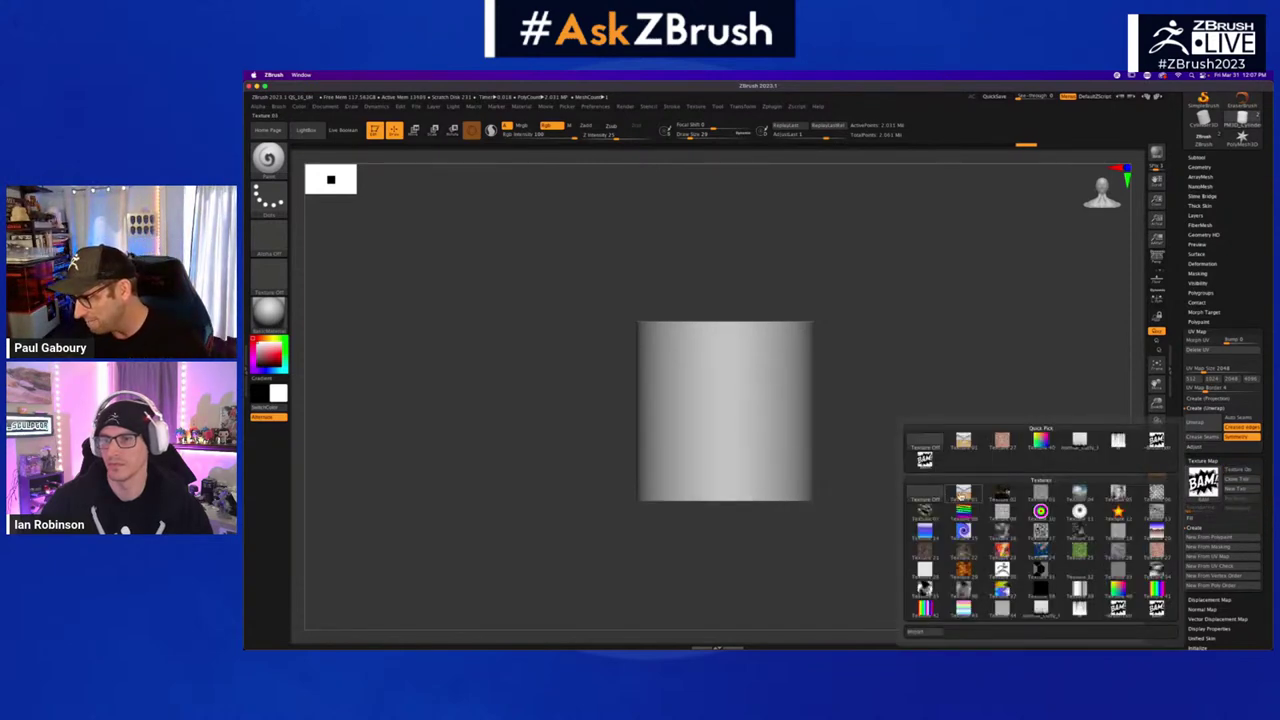
{"action": "left_click", "coordinate": [924, 496]}
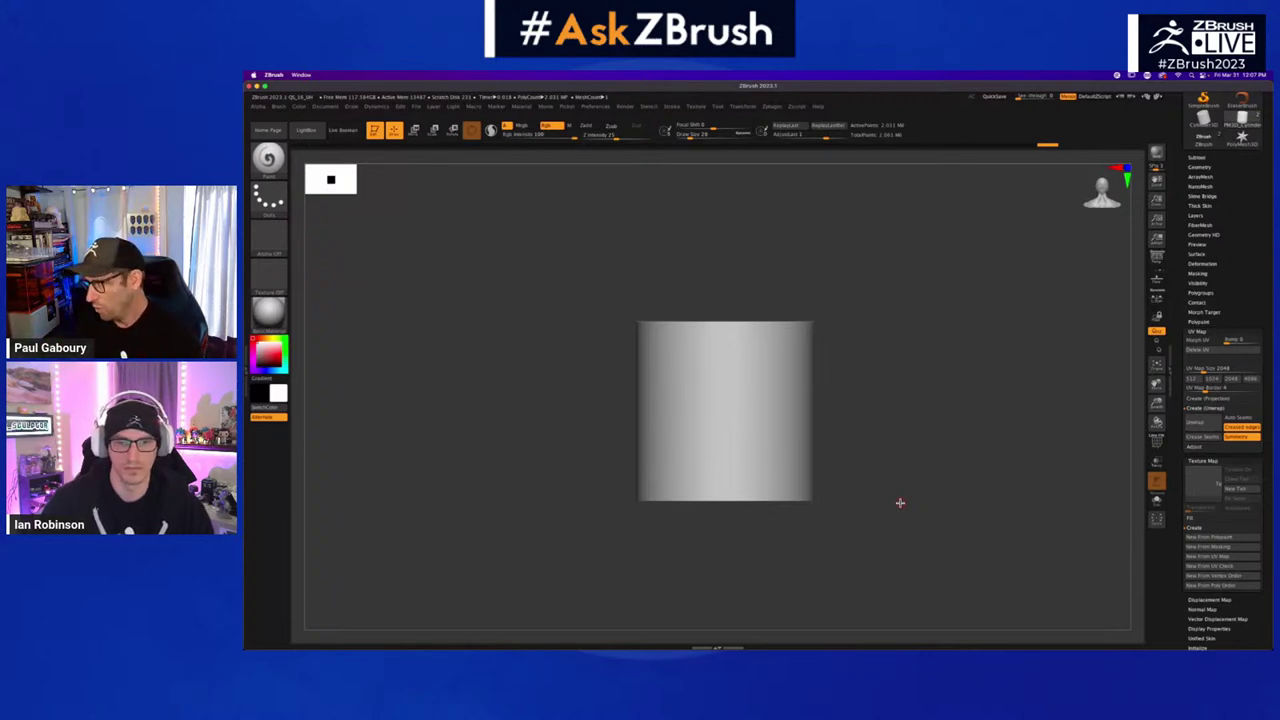
- Flatten the cylinder with Morph UV, frame the layout closely and bring up the BAM! image in Spotlight
{"action": "left_click", "coordinate": [1205, 341]}
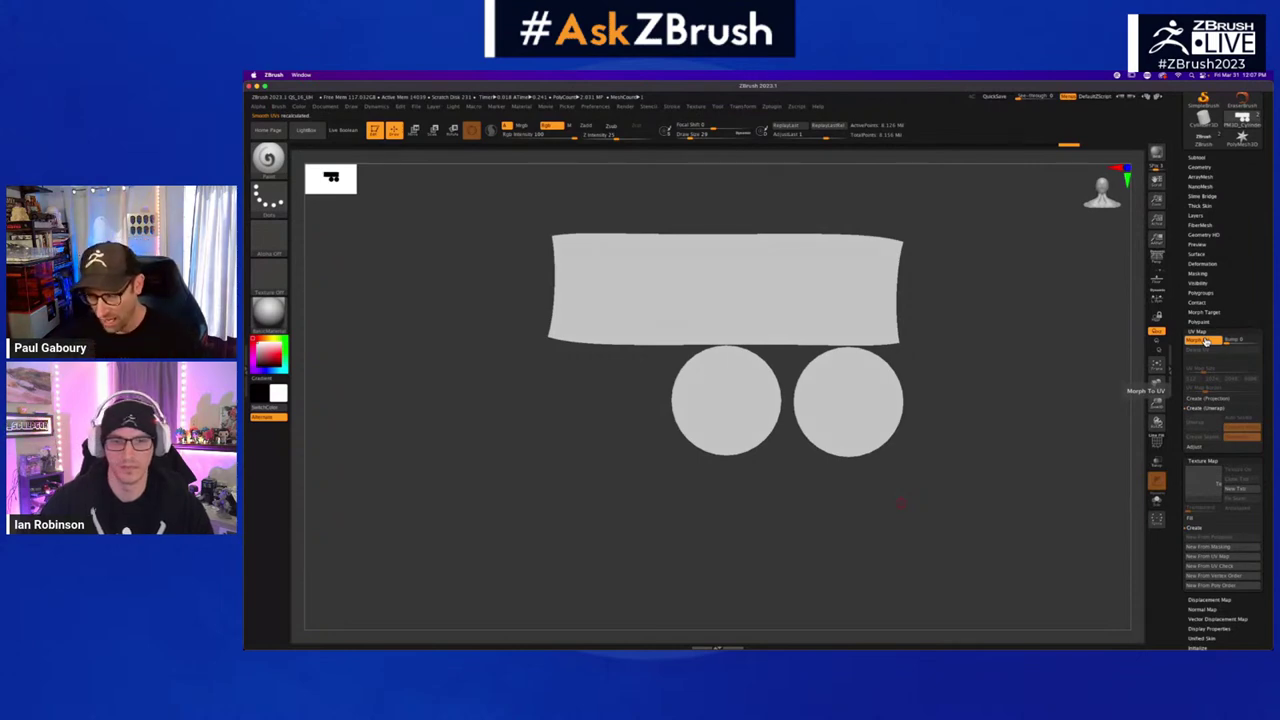
{"action": "right_click_drag", "start_coordinate": [960, 434], "coordinate": [1012, 494], "text": "alt"}
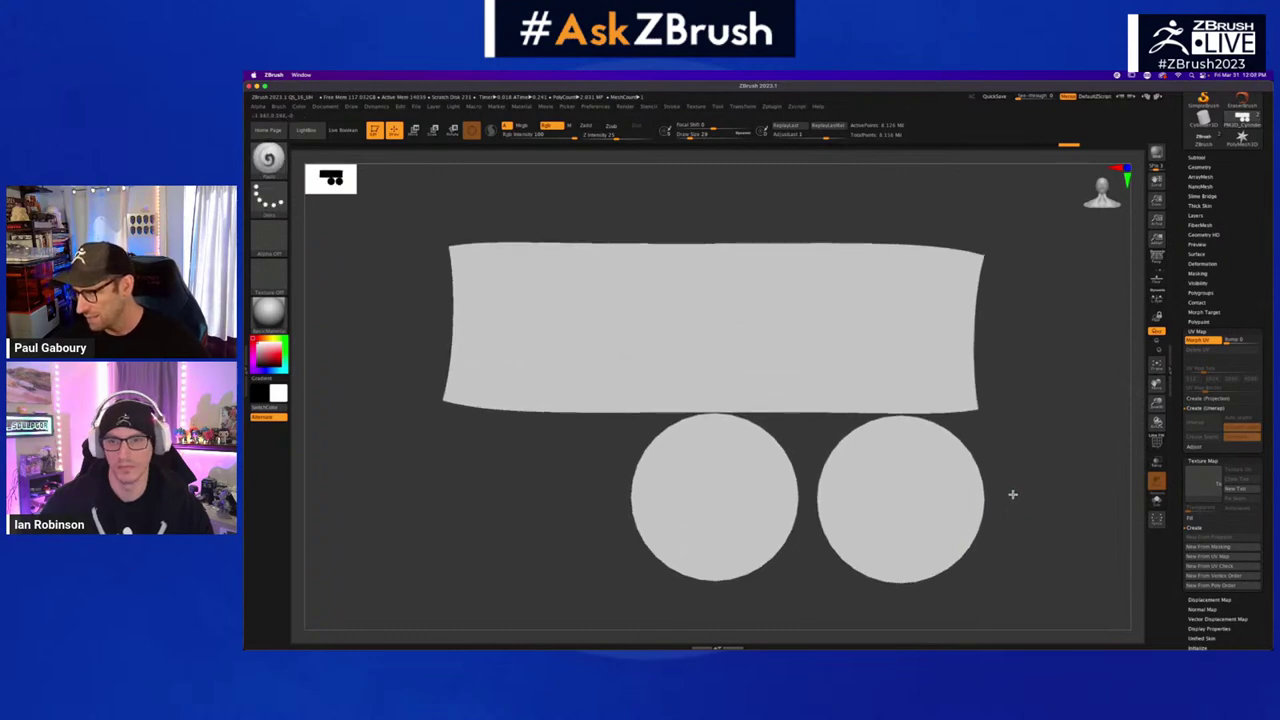
{"action": "scroll", "coordinate": [1012, 494], "scroll_direction": "up", "scroll_amount": 2}
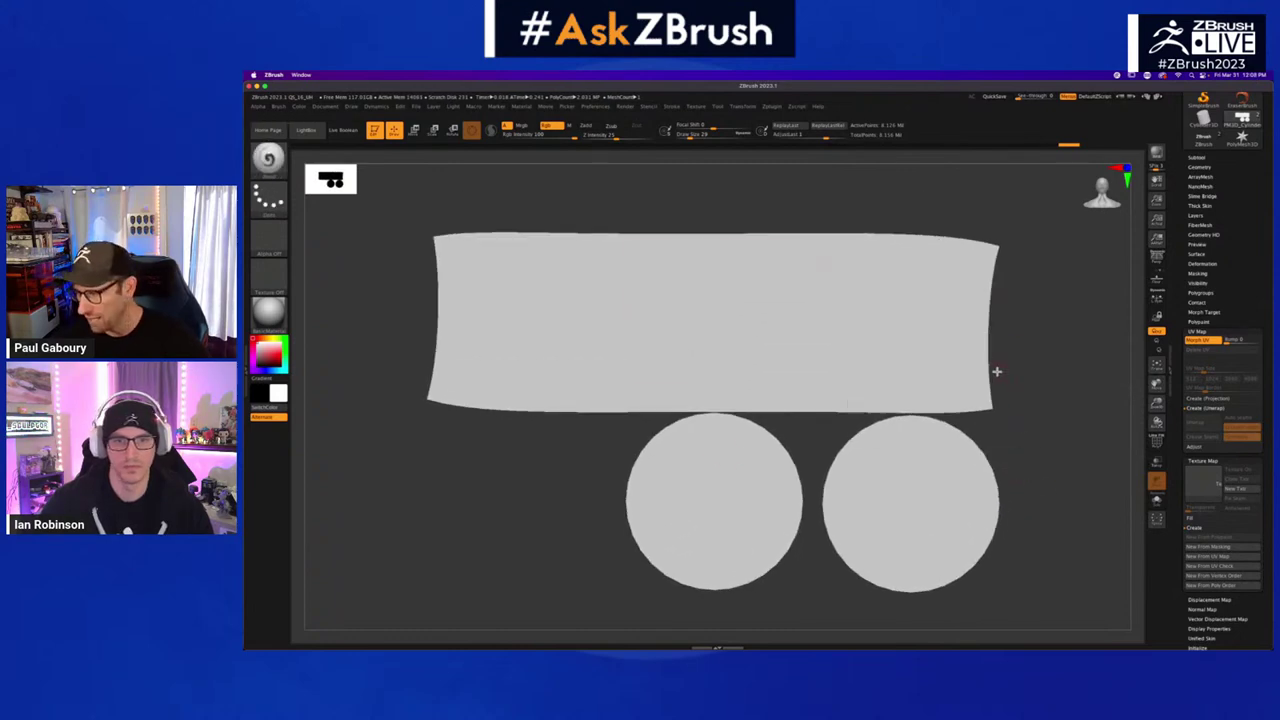
{"action": "key", "text": "shift+z"}
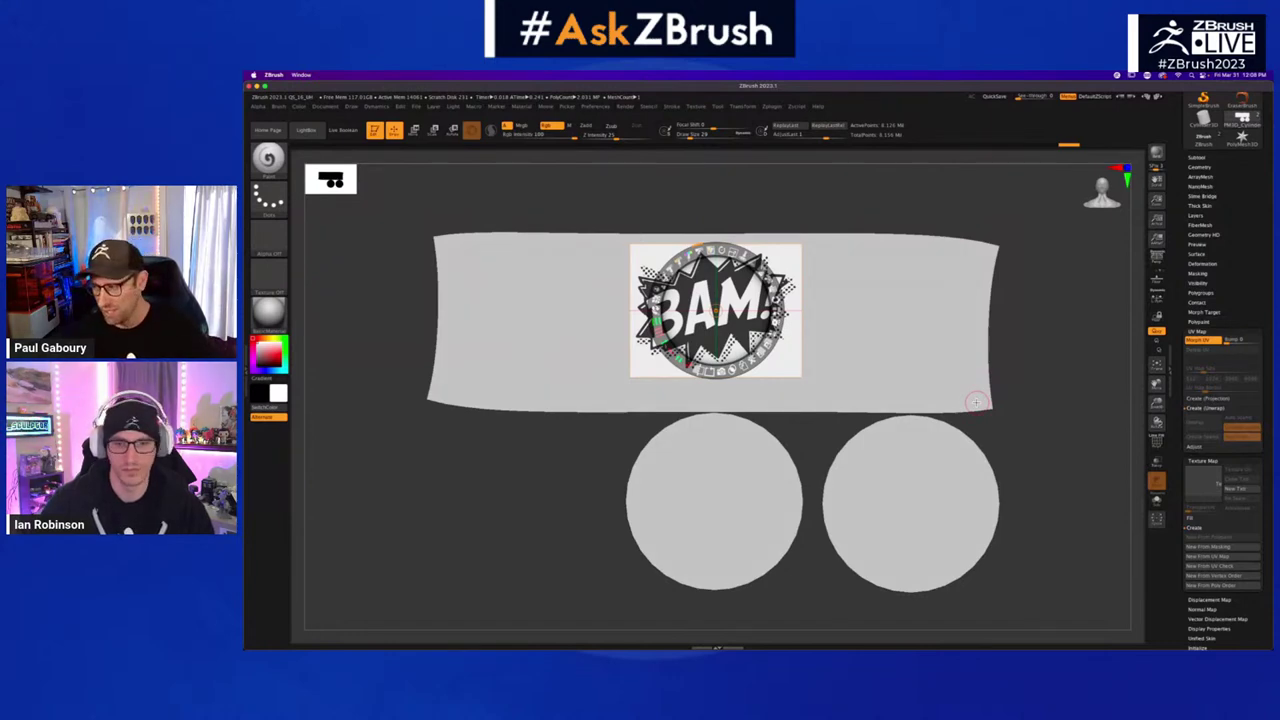
- Position and slightly enlarge the BAM! image in Spotlight over the middle of the unwrapped side strip
{"action": "left_click_drag", "start_coordinate": [733, 325], "coordinate": [694, 335]}
{"action": "left_click_drag", "start_coordinate": [656, 285], "coordinate": [709, 276]}
{"action": "left_click_drag", "start_coordinate": [717, 362], "coordinate": [725, 351]}
{"action": "left_click_drag", "start_coordinate": [719, 264], "coordinate": [744, 273]}
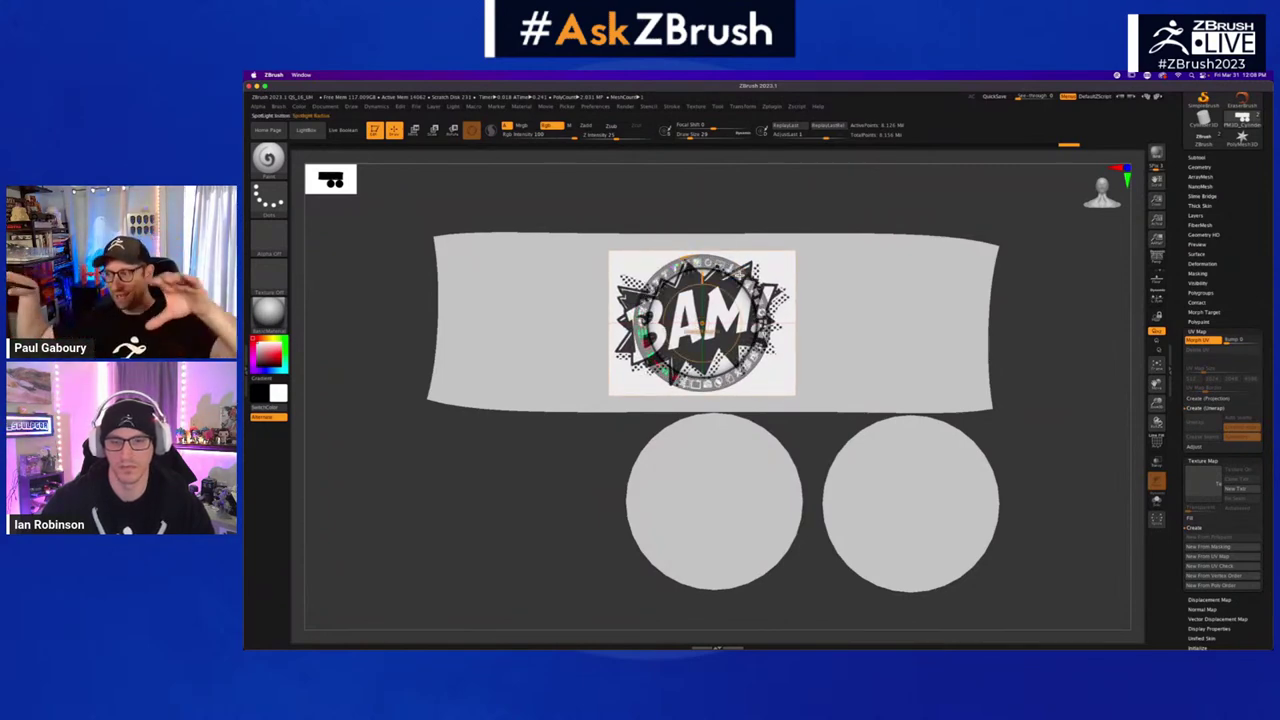
- Enlarge the brush to a draw size of about 77, paint the BAM! image onto the flattened strip and hide Spotlight
{"action": "key", "text": "z"}
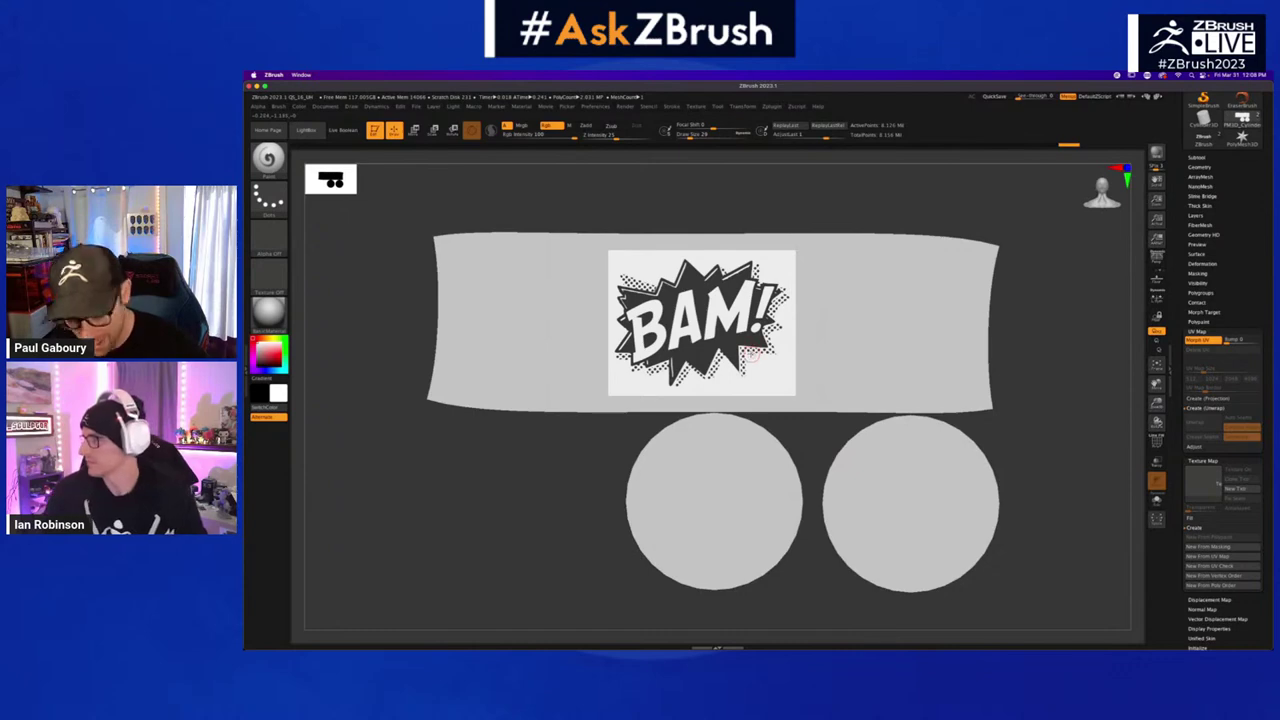
{"action": "key", "text": "s"}
{"action": "mouse_move", "coordinate": [752, 354]}
{"action": "left_mouse_down"}
{"action": "mouse_move", "coordinate": [694, 389]}
{"action": "mouse_move", "coordinate": [680, 350]}
{"action": "mouse_move", "coordinate": [662, 352]}
{"action": "mouse_move", "coordinate": [664, 325]}
{"action": "mouse_move", "coordinate": [624, 332]}
{"action": "mouse_move", "coordinate": [667, 253]}
{"action": "left_mouse_up"}
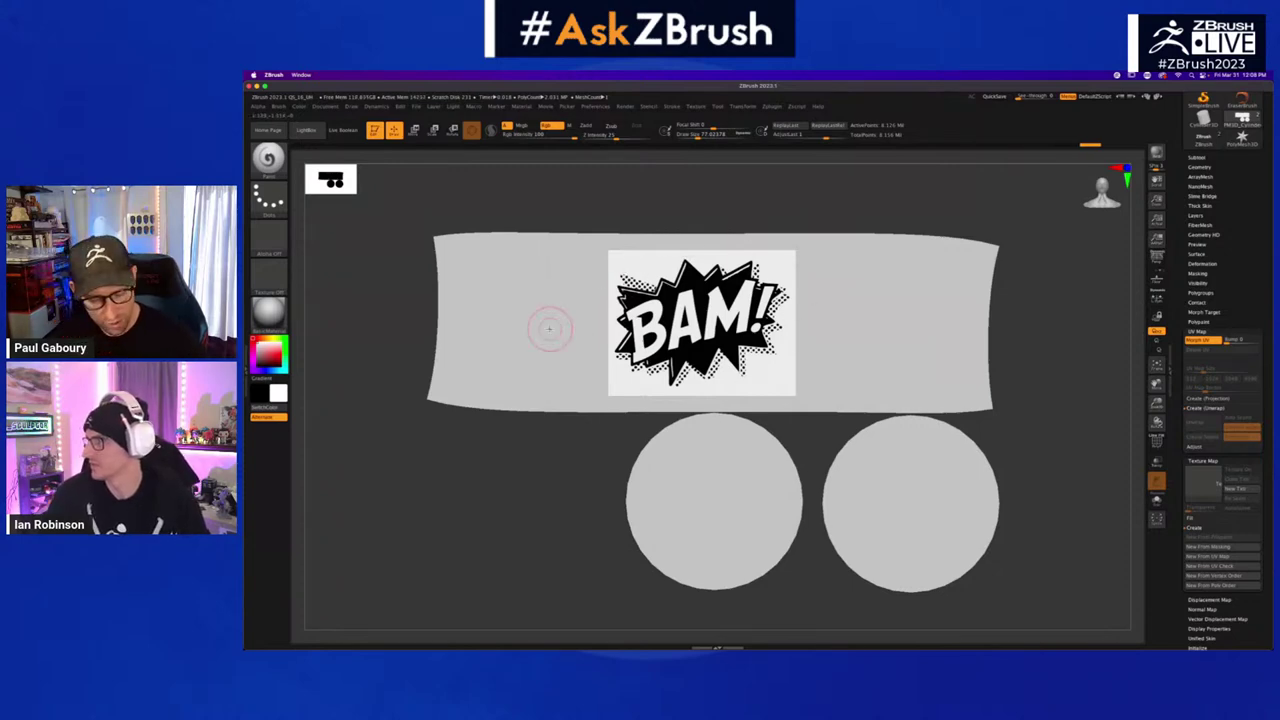
{"action": "key", "text": "shift+z"}
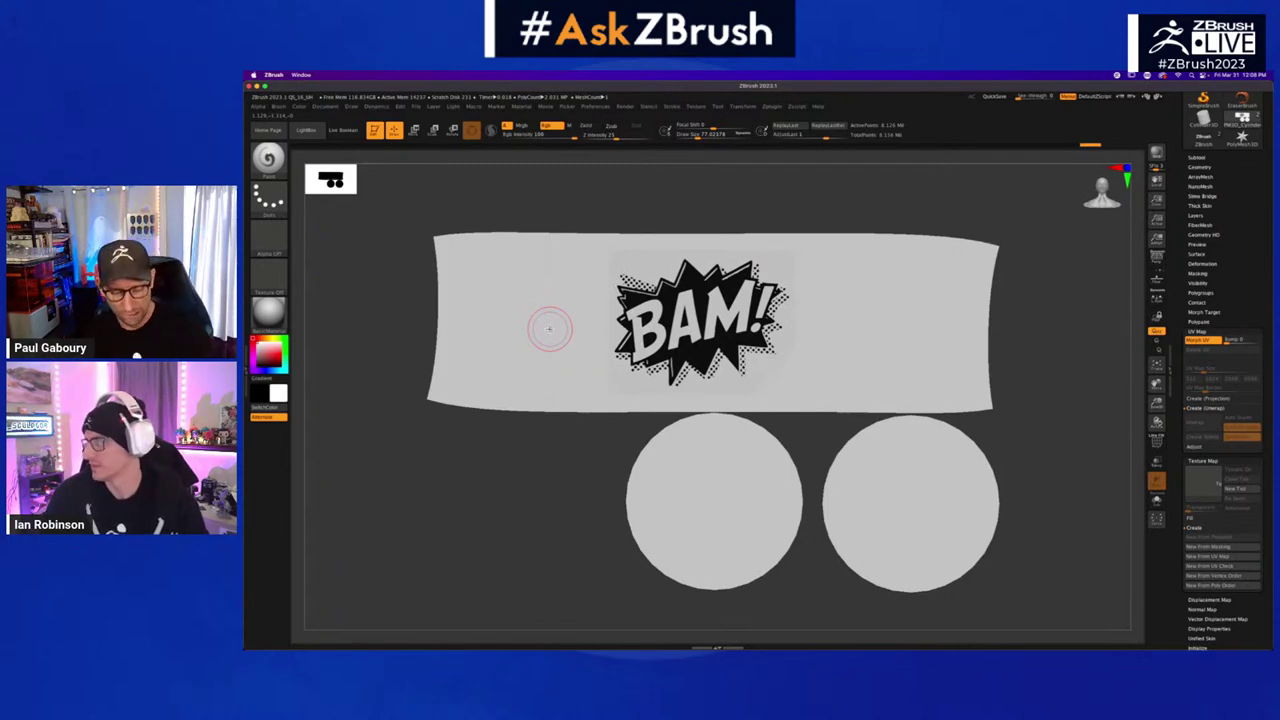
- Switch to the Standard brush and set its stroke type to FreeHand
{"action": "key", "text": "b"}
{"action": "key", "text": "s"}
{"action": "key", "text": "t"}
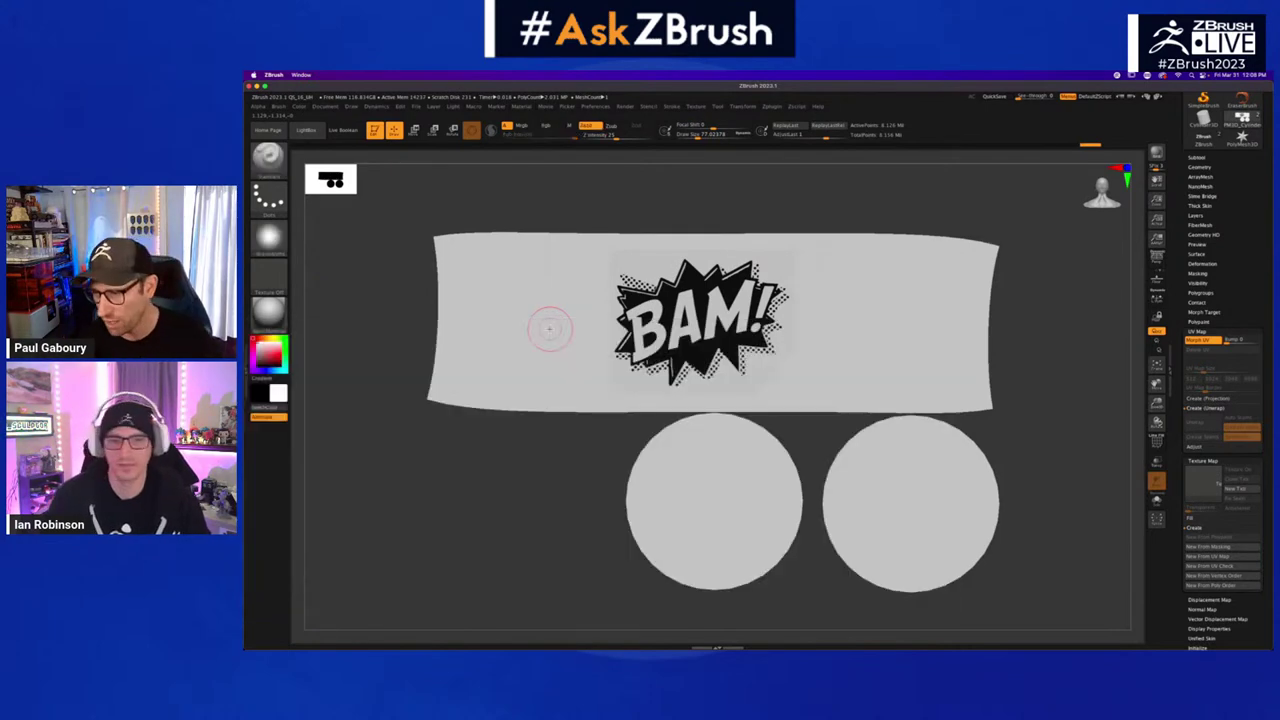
{"action": "left_click", "coordinate": [268, 200]}
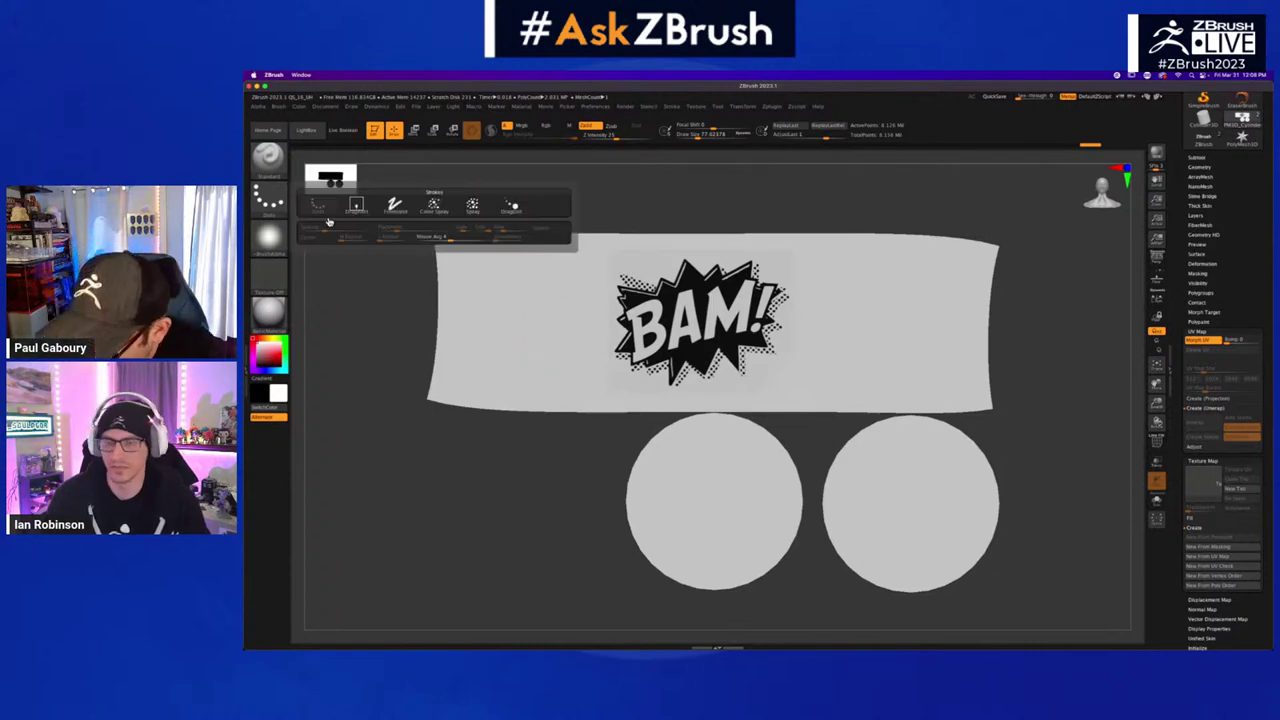
{"action": "left_click", "coordinate": [399, 208]}
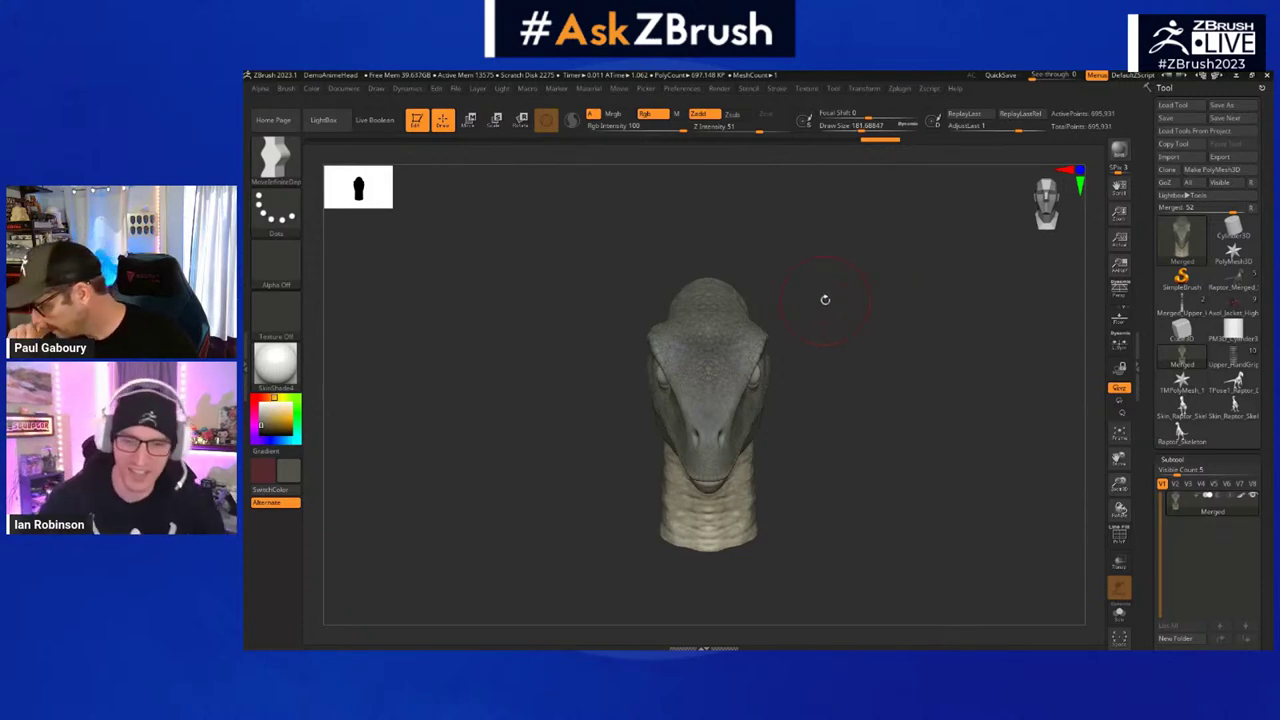
- Reduce the brush's draw size to about 90 and reframe the raptor head
{"action": "right_click_drag", "start_coordinate": [825, 300], "coordinate": [851, 331], "text": "ctrl"}
{"action": "key", "text": "s"}
{"action": "left_click_drag", "start_coordinate": [869, 330], "coordinate": [852, 330]}
{"action": "right_click_drag", "start_coordinate": [852, 330], "coordinate": [872, 321], "text": "ctrl"}
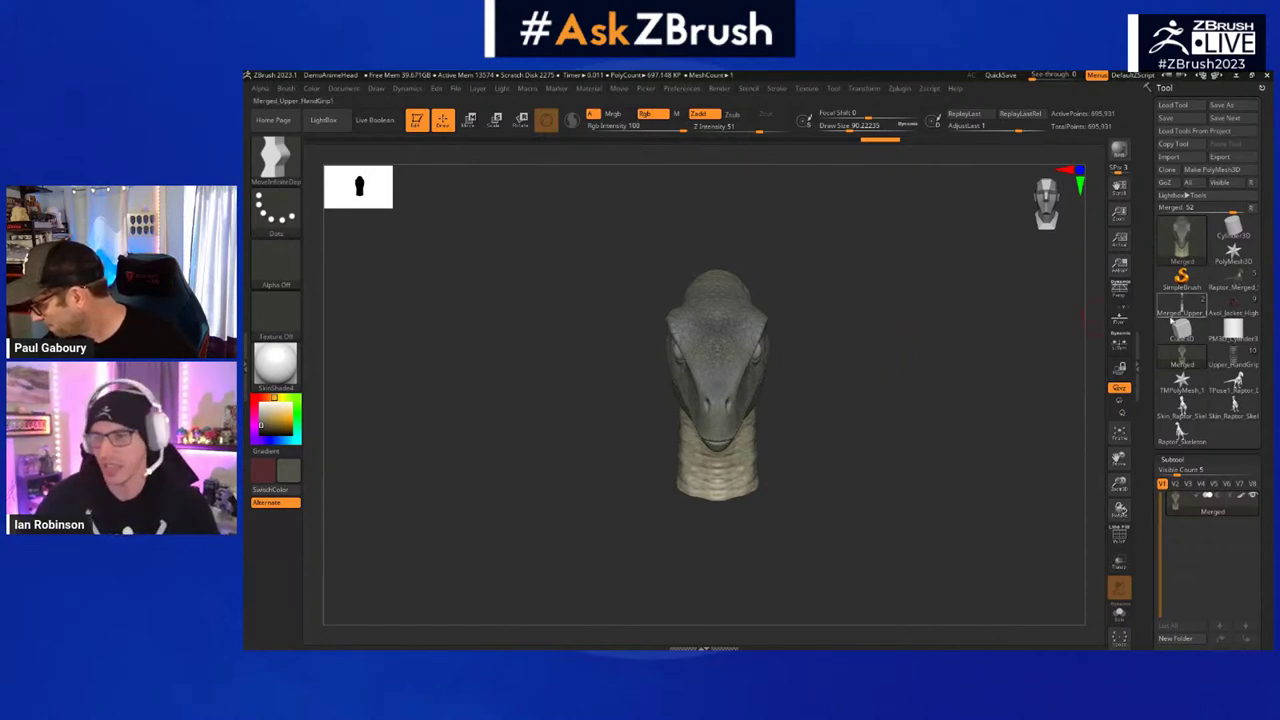
- Look through the loaded raptor, hand grip, axolotl and merged raptor head models, viewing the axolotl from the front
{"action": "left_click", "coordinate": [1234, 280]}
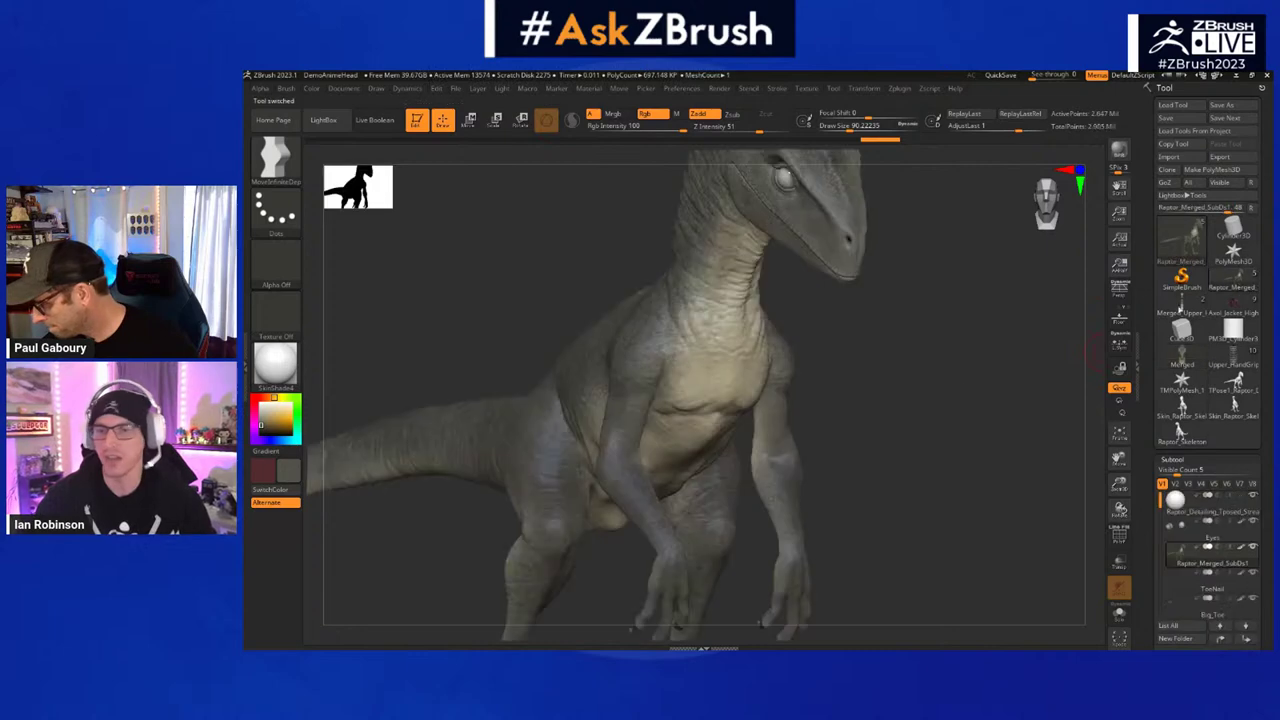
{"action": "left_click", "coordinate": [1234, 306]}
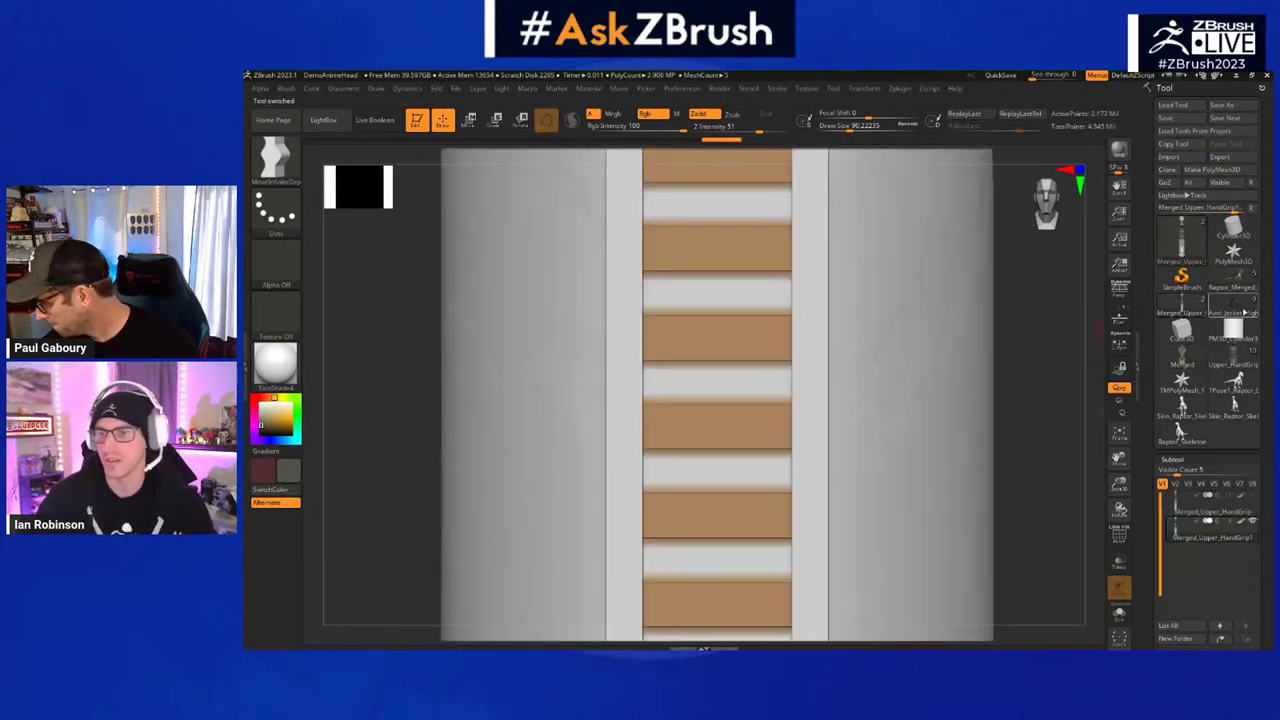
{"action": "left_click_drag", "start_coordinate": [1017, 429], "coordinate": [943, 366]}
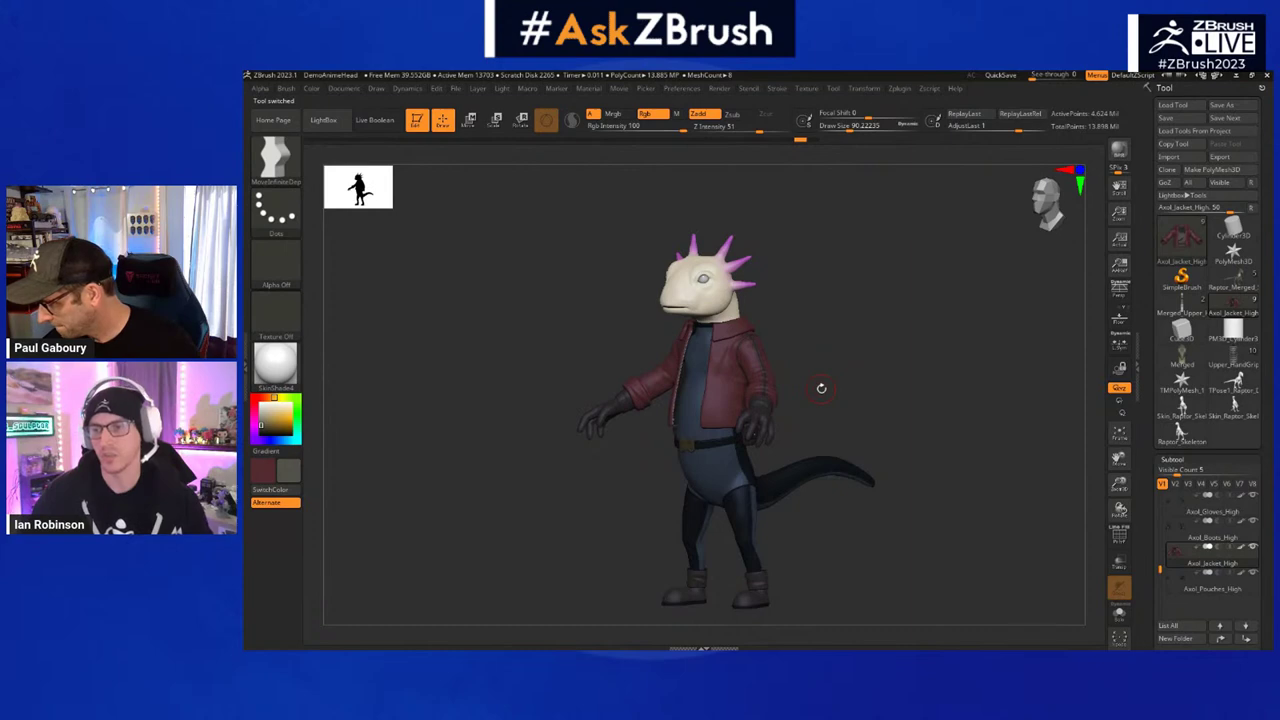
{"action": "left_click_drag", "start_coordinate": [849, 388], "coordinate": [1071, 351], "text": "shift"}
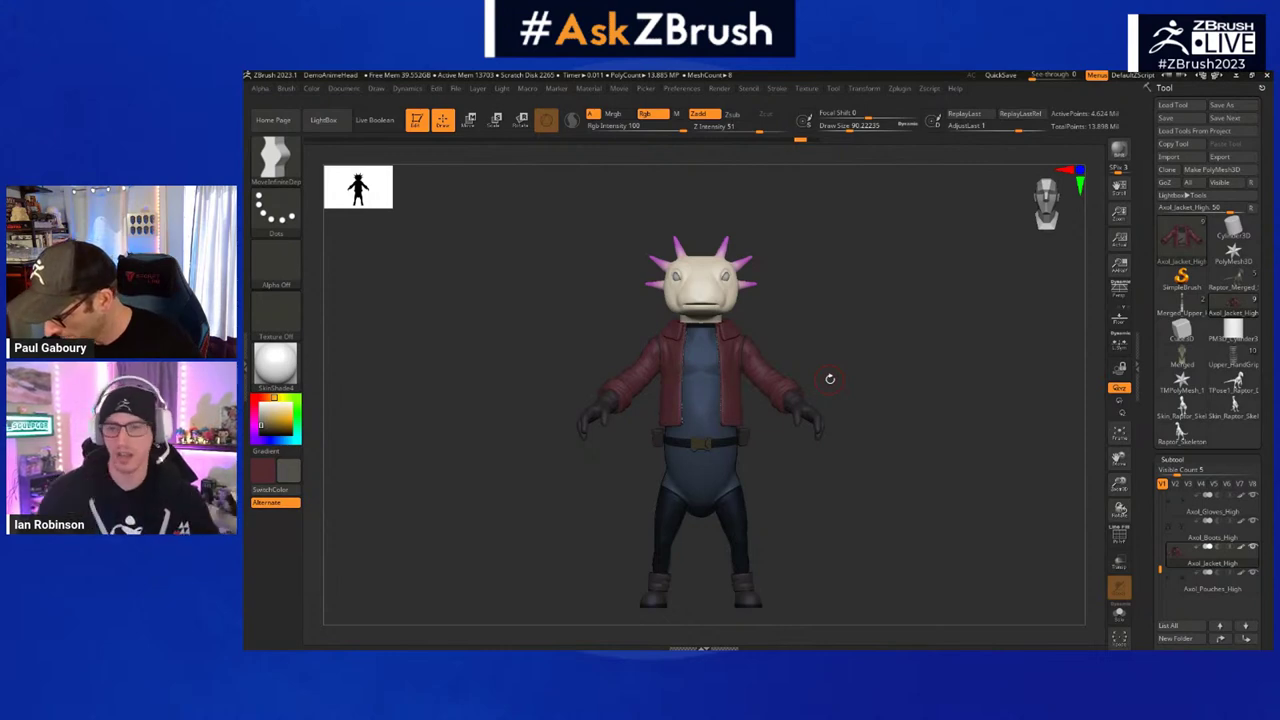
{"action": "left_click", "coordinate": [1188, 364]}
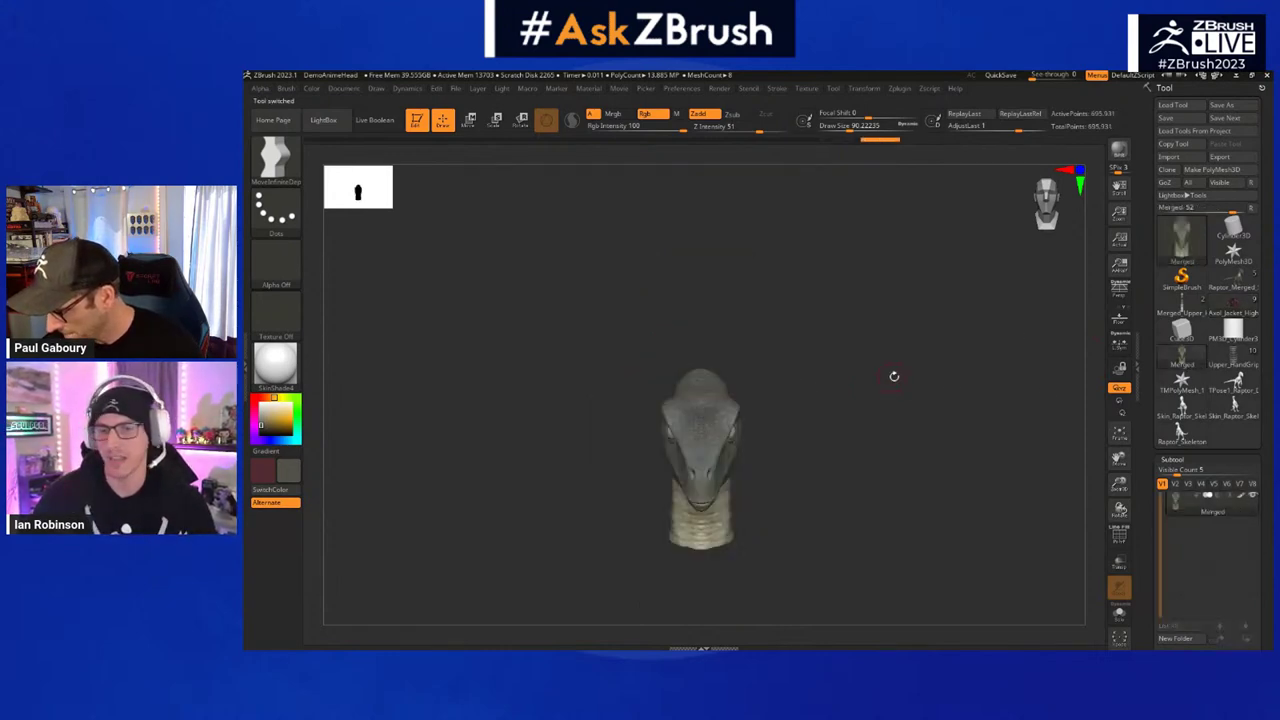
{"action": "mouse_move", "coordinate": [923, 402]}
{"action": "left_mouse_down"}
{"action": "mouse_move", "coordinate": [891, 397]}
{"action": "mouse_move", "coordinate": [930, 395]}
{"action": "left_mouse_up"}
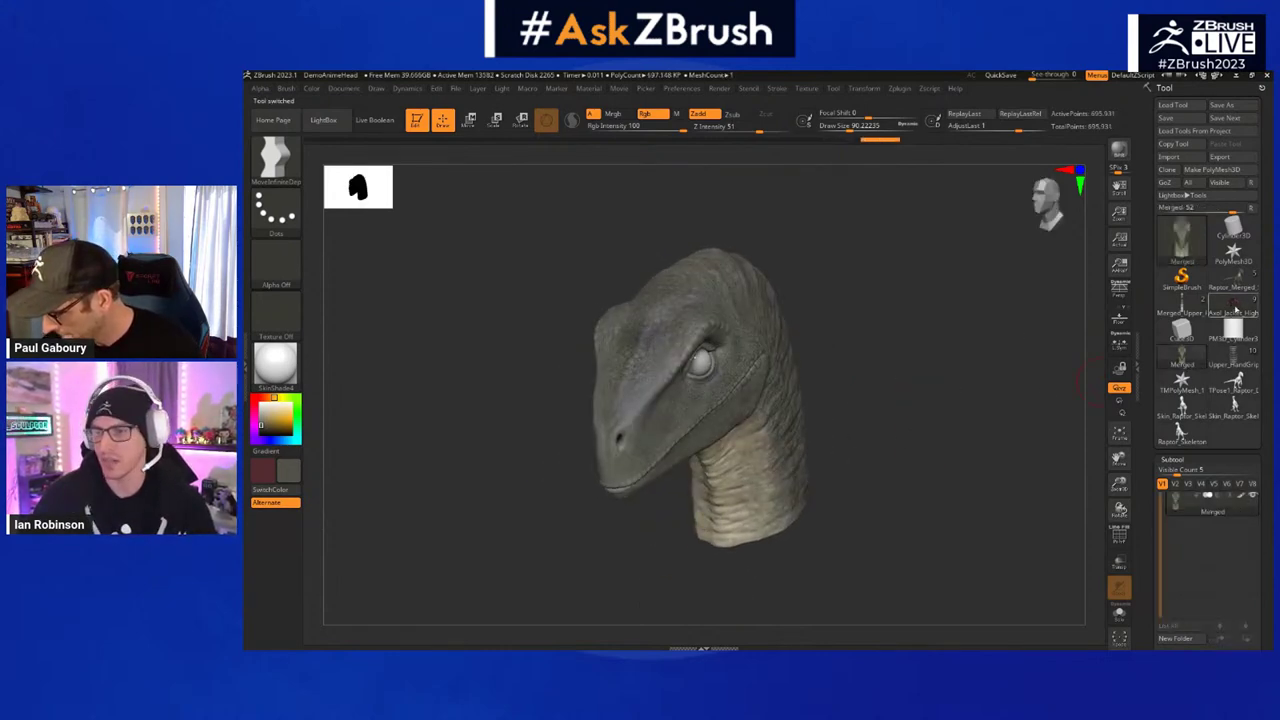
- Merge all visible subtools of the axolotl character into one tool, then switch to that merged tool in front view
{"action": "left_click", "coordinate": [1233, 309]}
{"action": "scroll", "coordinate": [1230, 340], "scroll_direction": "down", "scroll_amount": 5}
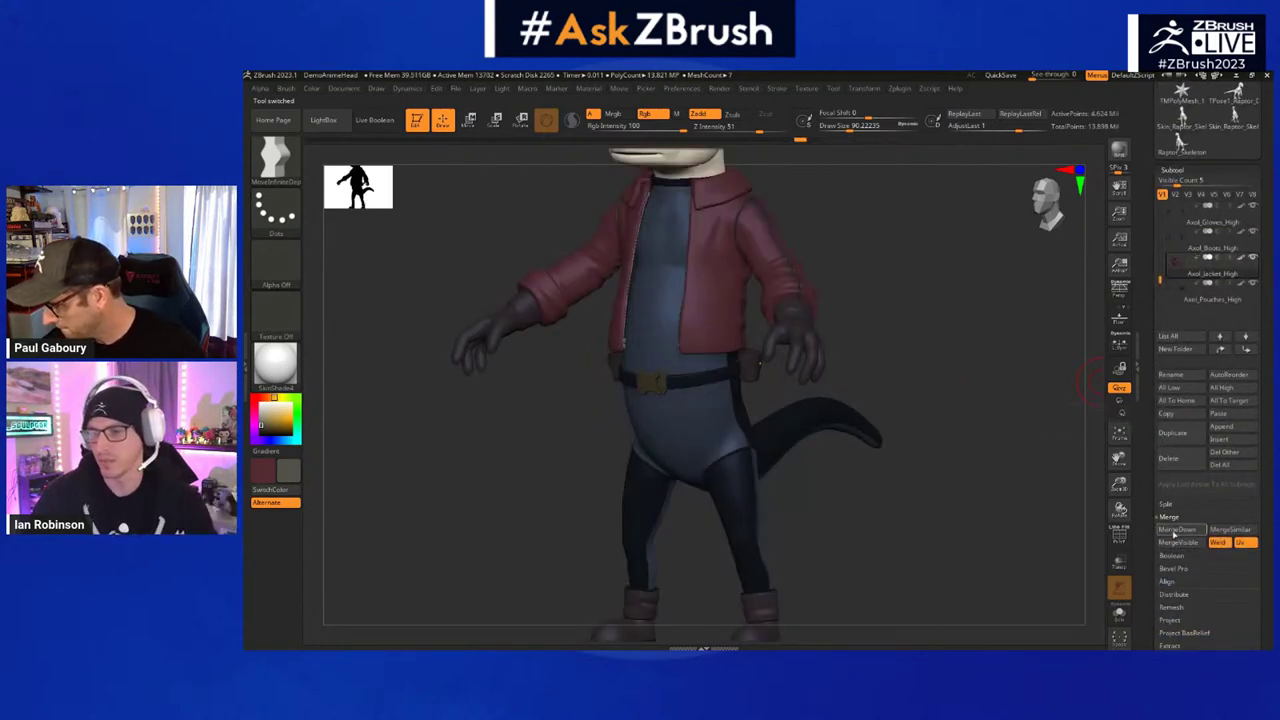
{"action": "left_click", "coordinate": [1180, 542]}
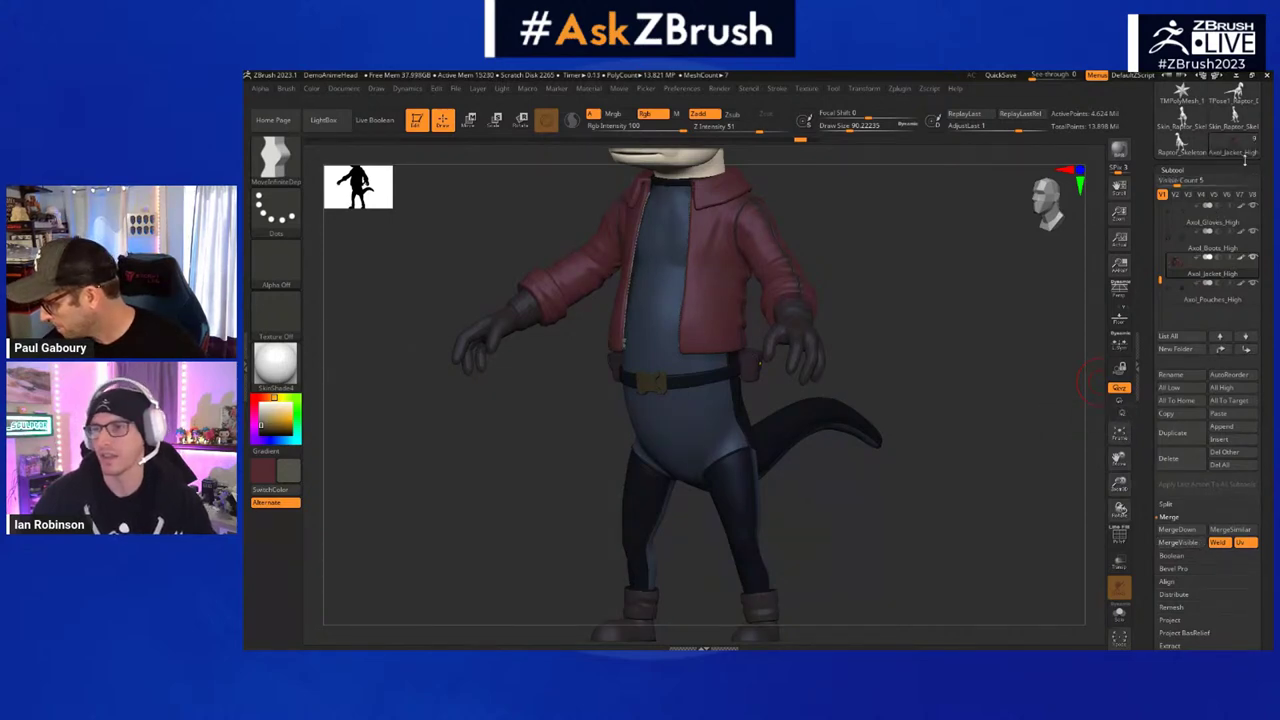
{"action": "left_click_drag", "start_coordinate": [1266, 160], "coordinate": [1264, 449]}
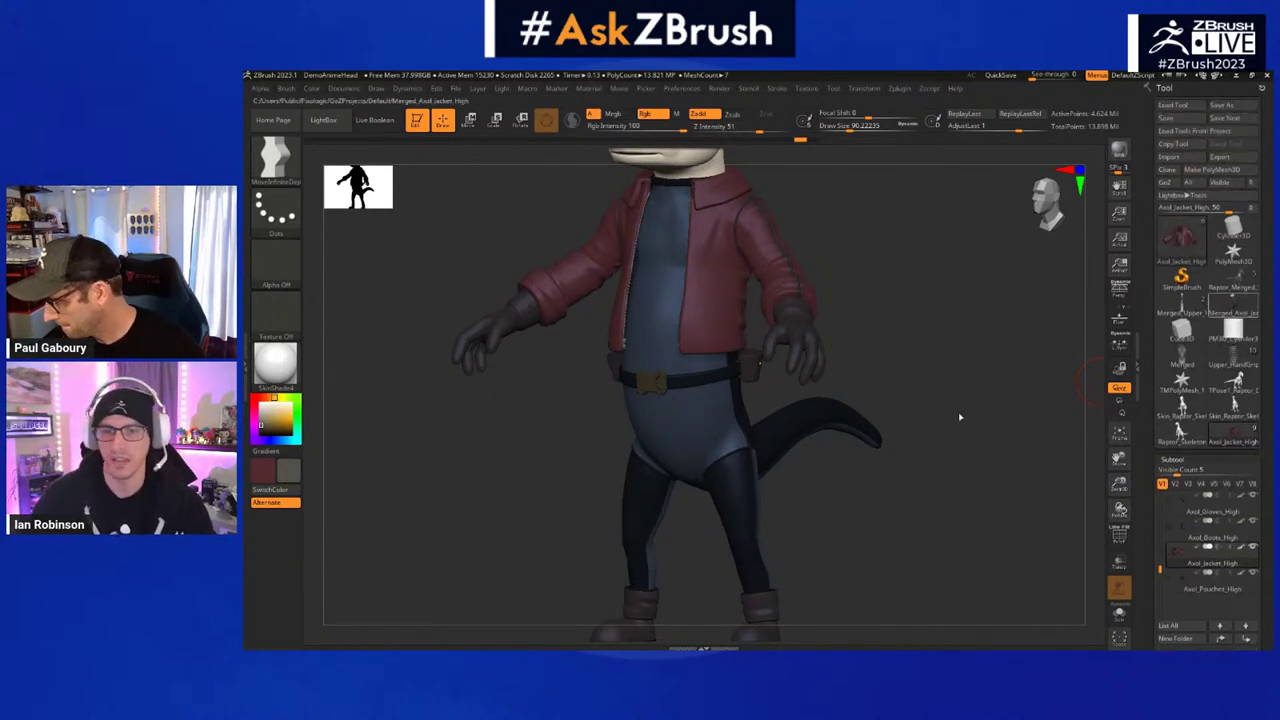
{"action": "left_click_drag", "start_coordinate": [943, 360], "coordinate": [896, 364], "text": "shift"}
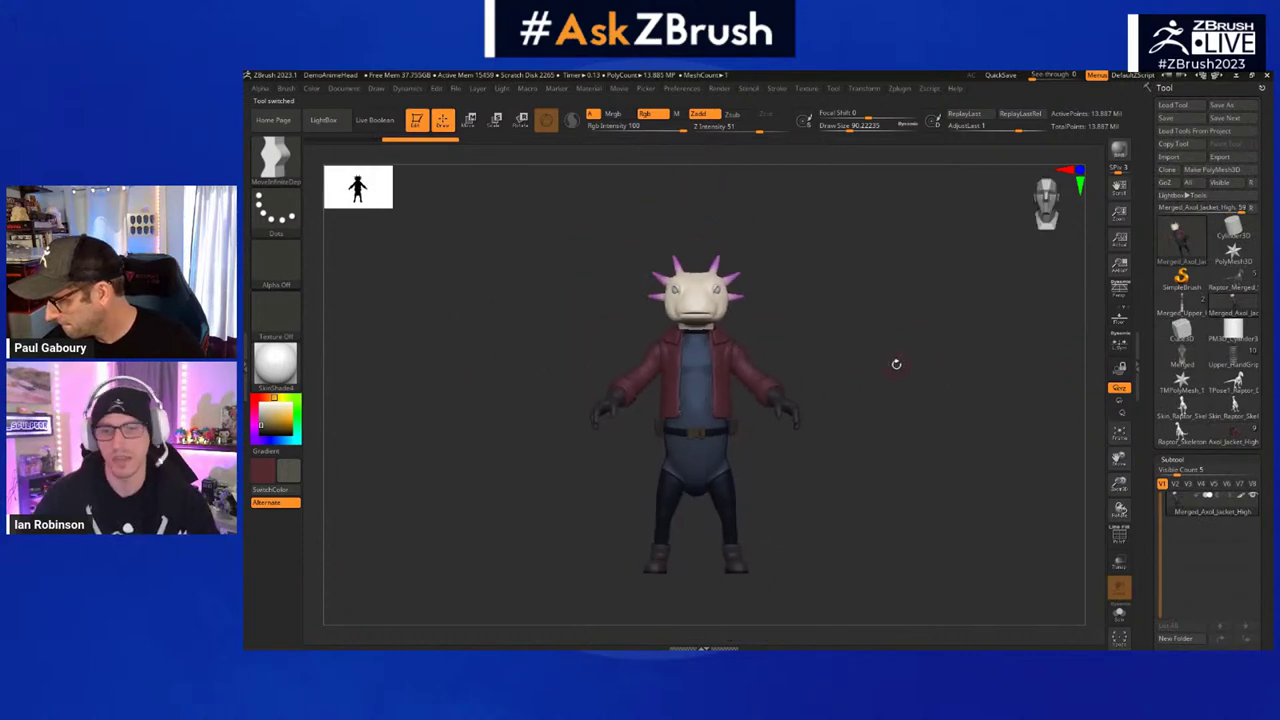
- Center the gizmo on the merged axolotl character and on the merged raptor head, and frame the head in Draw mode
{"action": "key", "text": "w"}
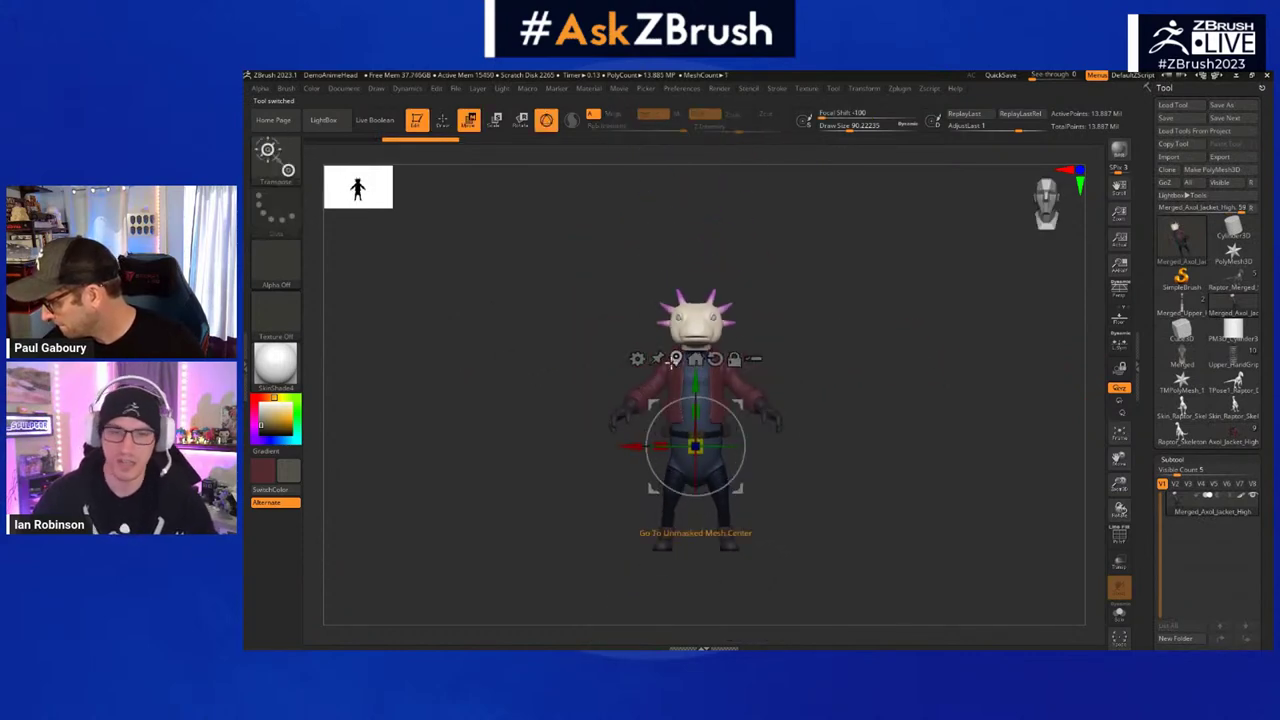
{"action": "left_click", "coordinate": [675, 358]}
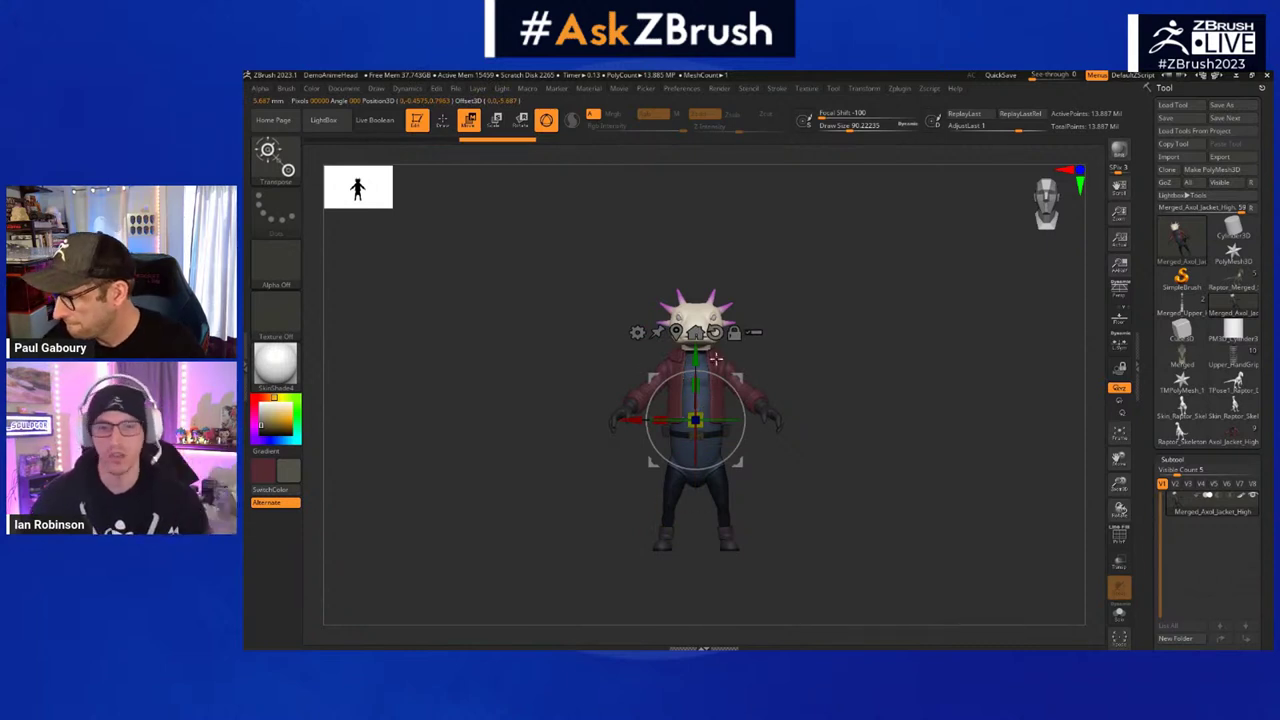
{"action": "left_click", "coordinate": [1181, 356]}
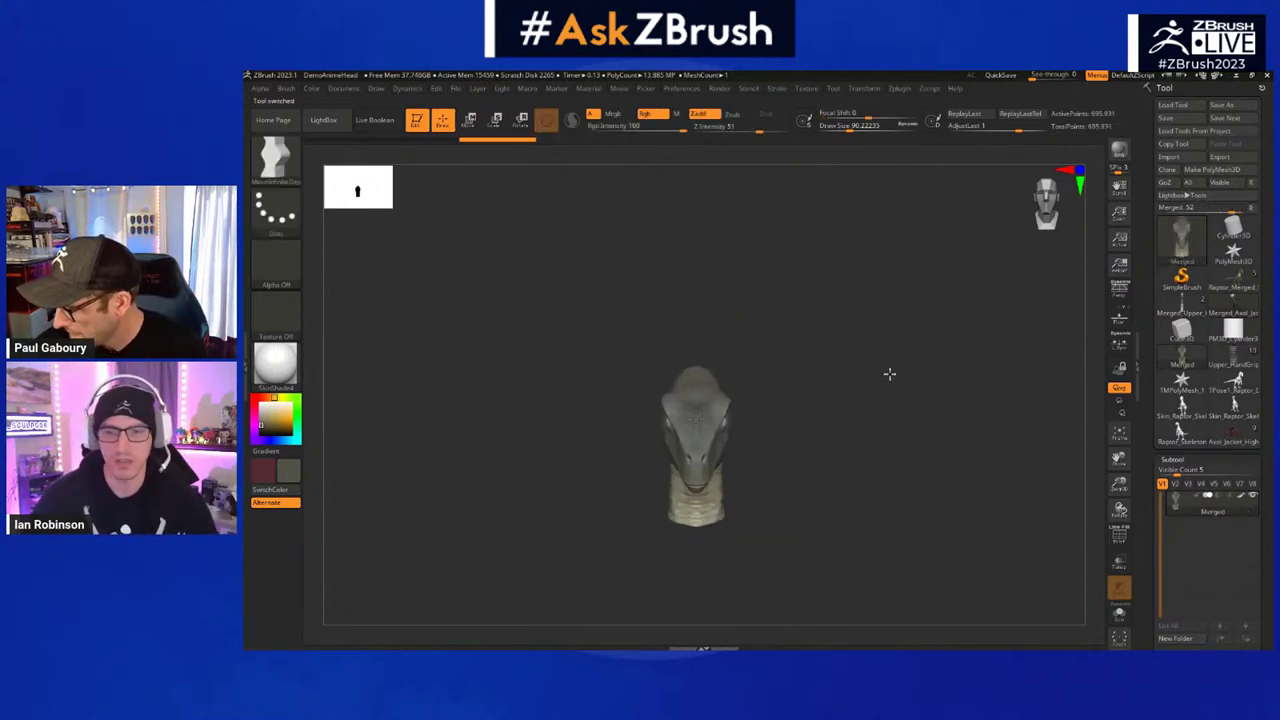
{"action": "key", "text": "w"}
{"action": "left_click_drag", "start_coordinate": [934, 394], "coordinate": [750, 360]}
{"action": "left_click", "coordinate": [690, 334]}
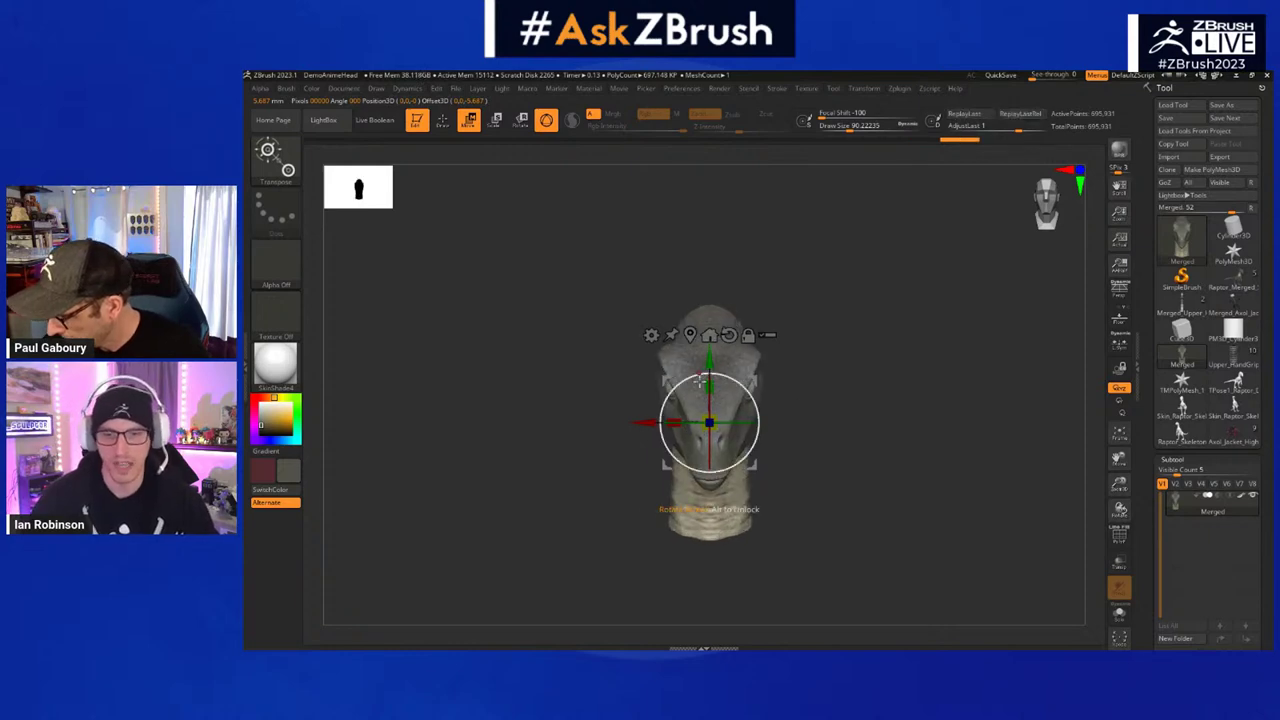
{"action": "key", "text": "q"}
{"action": "key", "text": "f"}
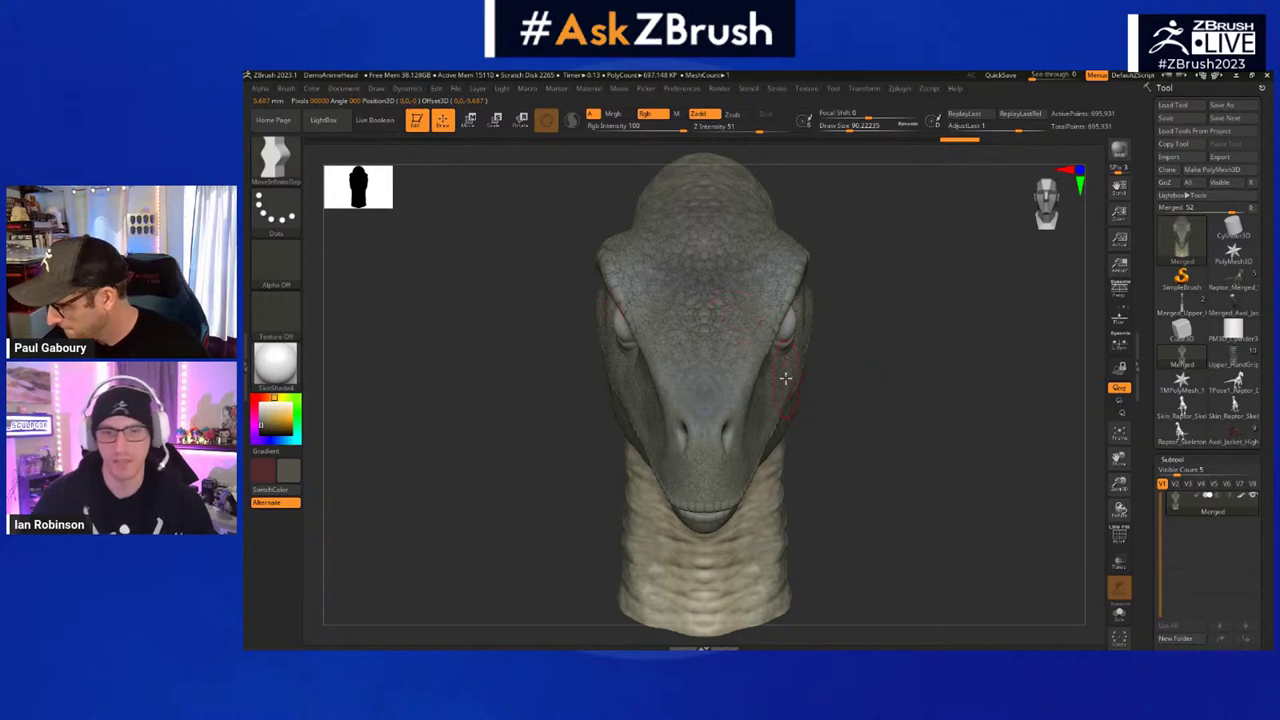
{"action": "left_click_drag", "start_coordinate": [879, 406], "coordinate": [663, 405]}
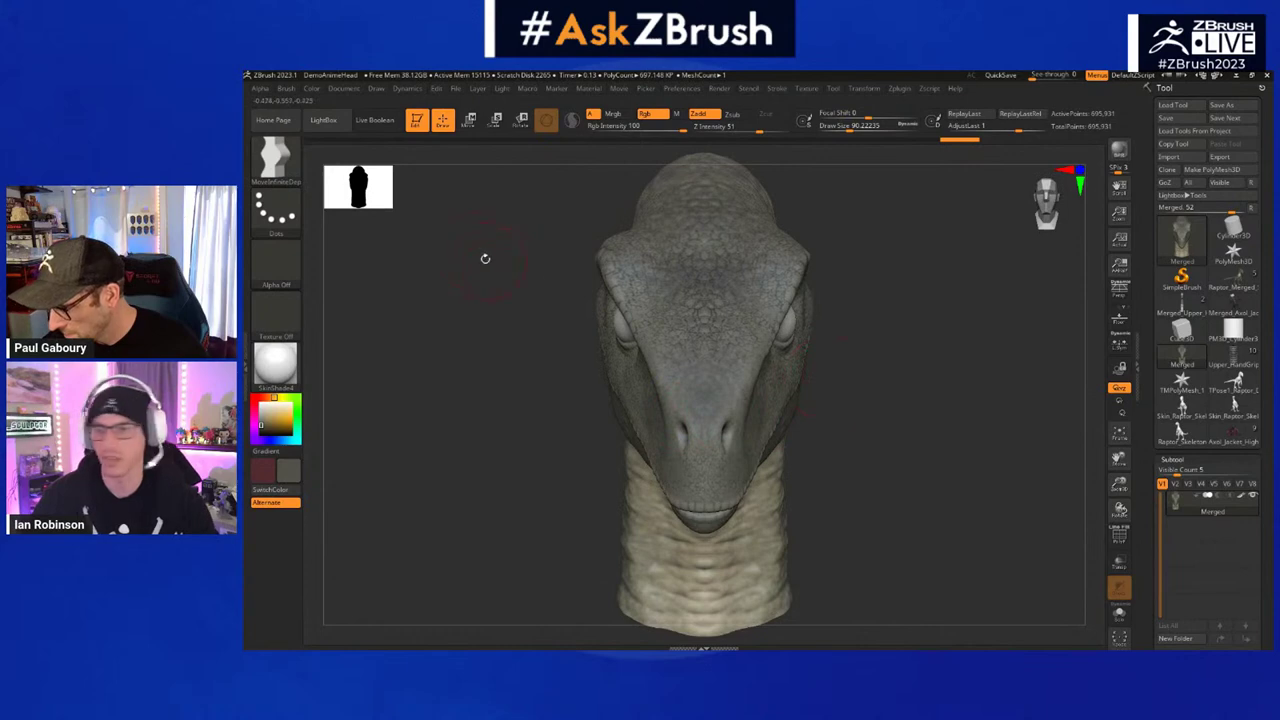
- Set the main color to black and apply it as the document background color
{"action": "left_click", "coordinate": [357, 89]}
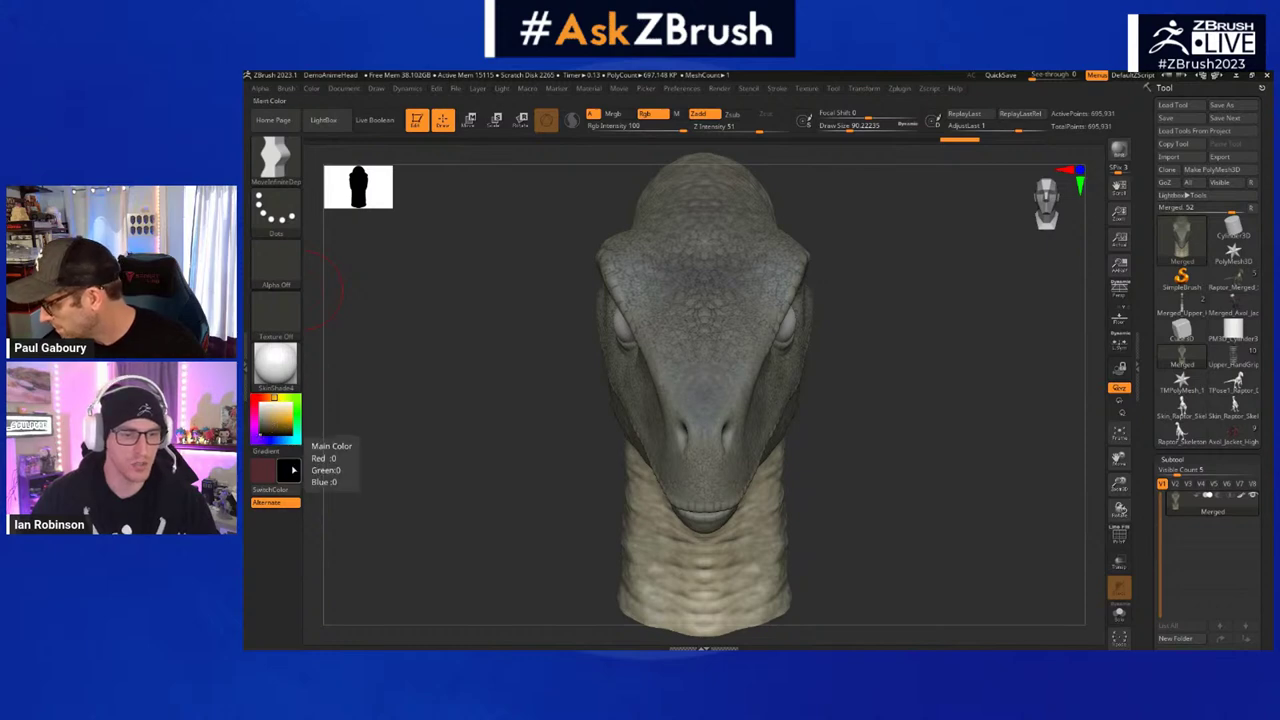
{"action": "left_click", "coordinate": [353, 92]}
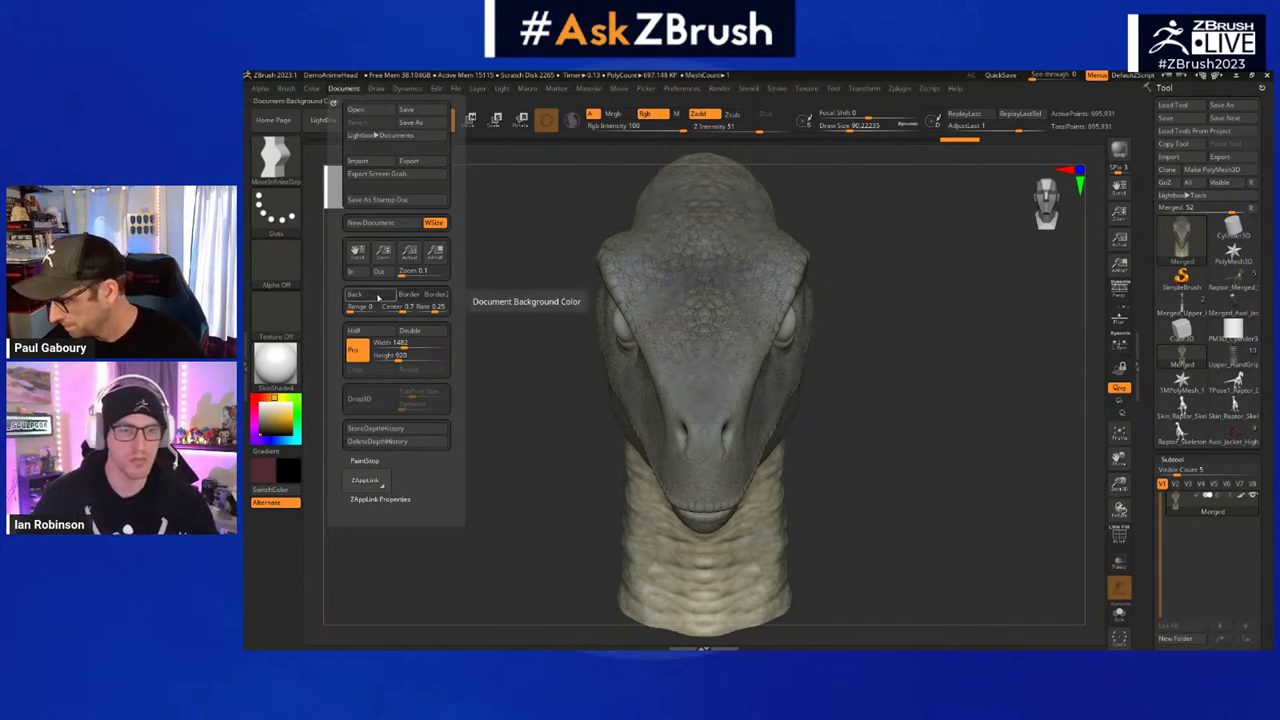
{"action": "left_click_drag", "start_coordinate": [376, 298], "coordinate": [291, 476]}
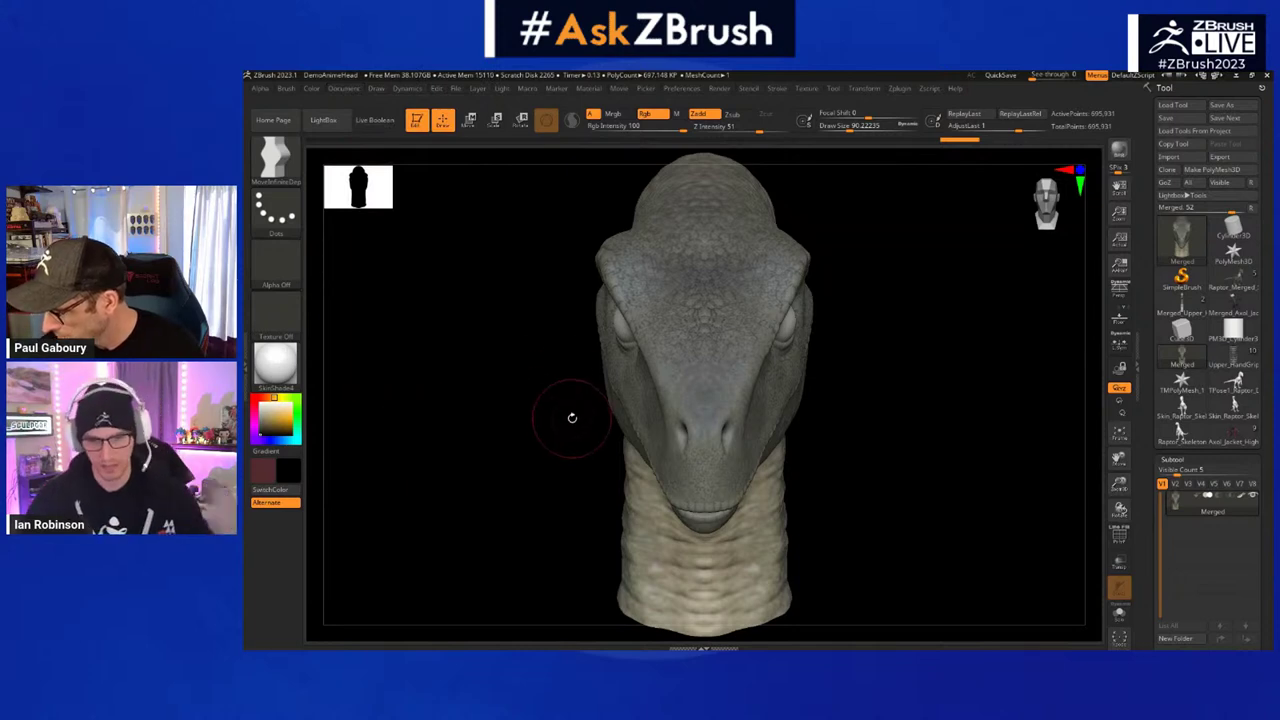
{"action": "mouse_move", "coordinate": [864, 410]}
{"action": "left_mouse_down"}
{"action": "mouse_move", "coordinate": [886, 386]}
{"action": "mouse_move", "coordinate": [503, 395]}
{"action": "mouse_move", "coordinate": [777, 397]}
{"action": "mouse_move", "coordinate": [686, 386]}
{"action": "mouse_move", "coordinate": [880, 409]}
{"action": "left_mouse_up"}
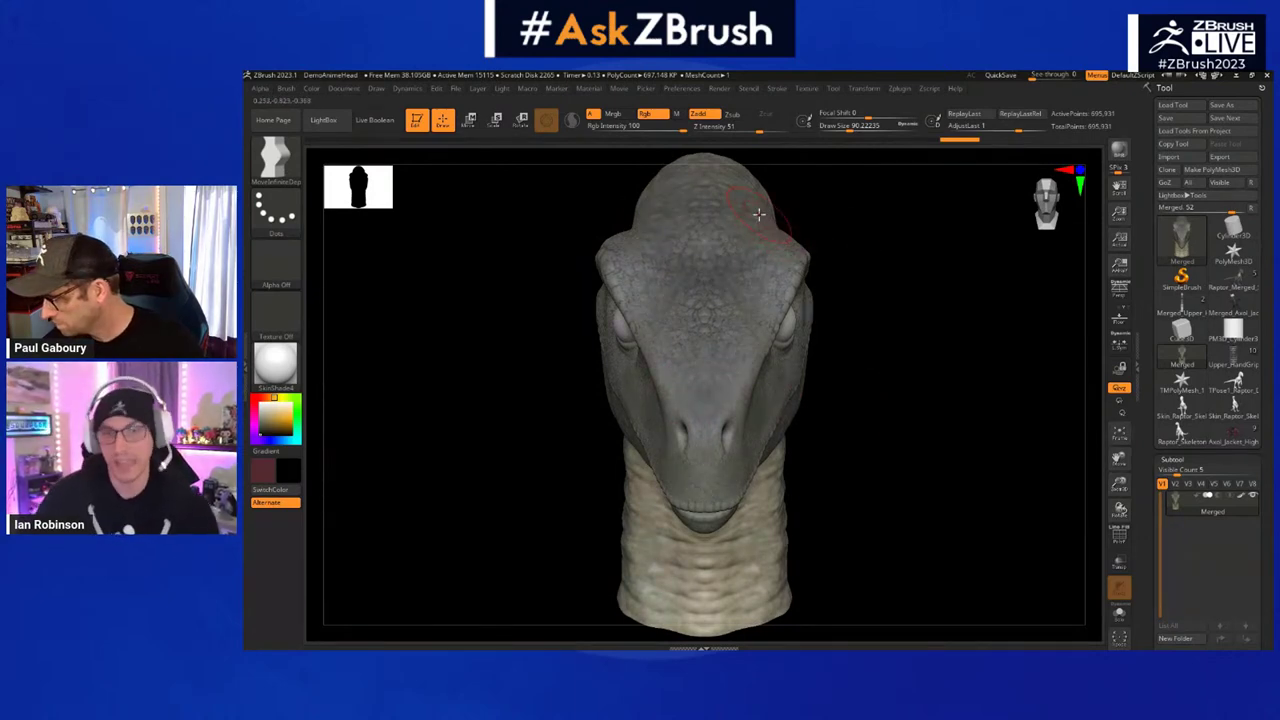
- Dock the Preferences palette in the tray above the Tool palette and set the CamView size to 119
{"action": "left_click", "coordinate": [698, 90]}
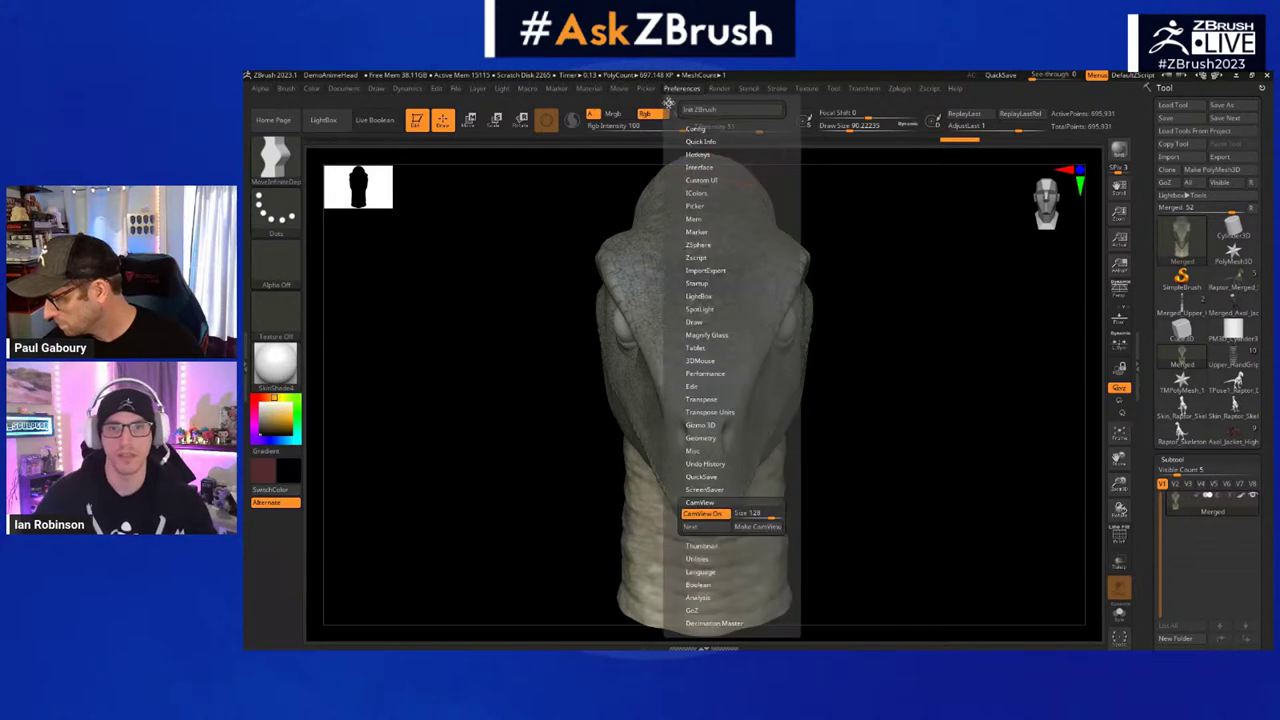
{"action": "left_click", "coordinate": [668, 103]}
{"action": "scroll", "coordinate": [1192, 240], "scroll_direction": "down", "scroll_amount": 5}
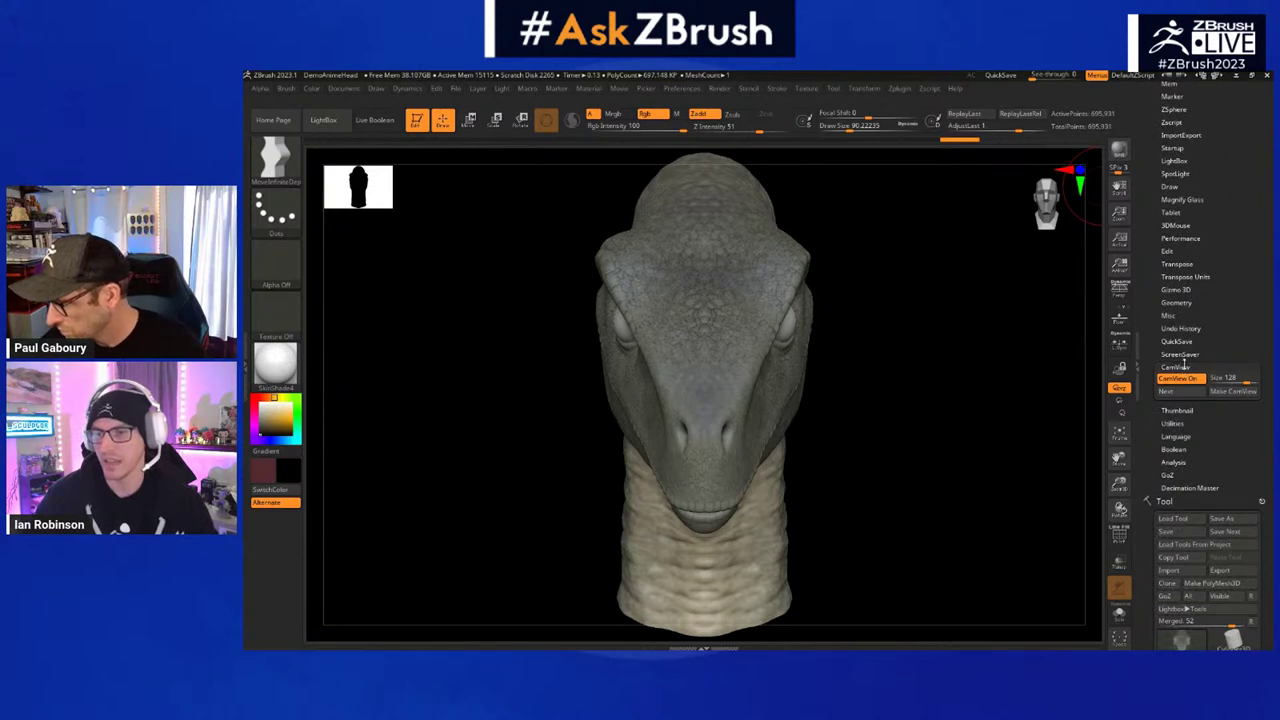
{"action": "mouse_move", "coordinate": [1240, 381]}
{"action": "left_mouse_down"}
{"action": "mouse_move", "coordinate": [1258, 380]}
{"action": "mouse_move", "coordinate": [1247, 380]}
{"action": "left_mouse_up"}
- Cycle through the available CamView presets, including the demo head and cube versions, until the default head returns
{"action": "left_click", "coordinate": [1168, 391]}
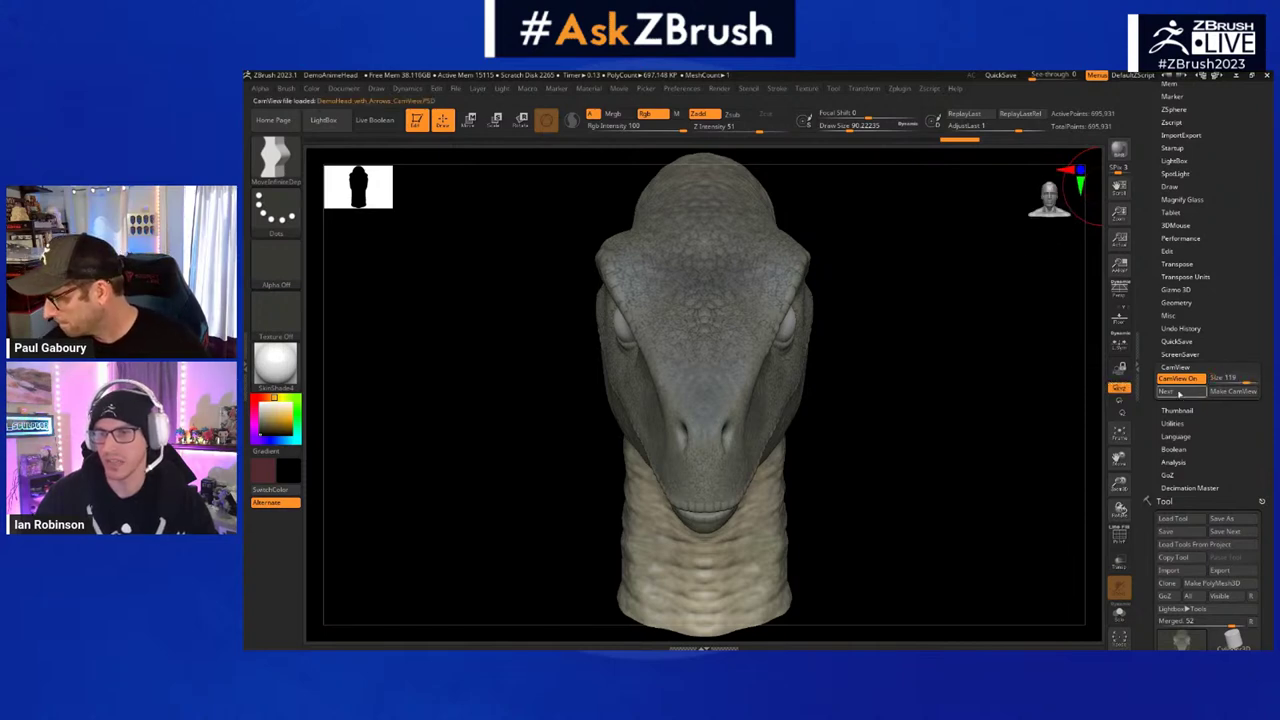
{"action": "left_click", "coordinate": [1172, 392]}
{"action": "left_click", "coordinate": [1178, 392]}
{"action": "left_click", "coordinate": [1178, 392]}
{"action": "left_click", "coordinate": [1178, 392]}
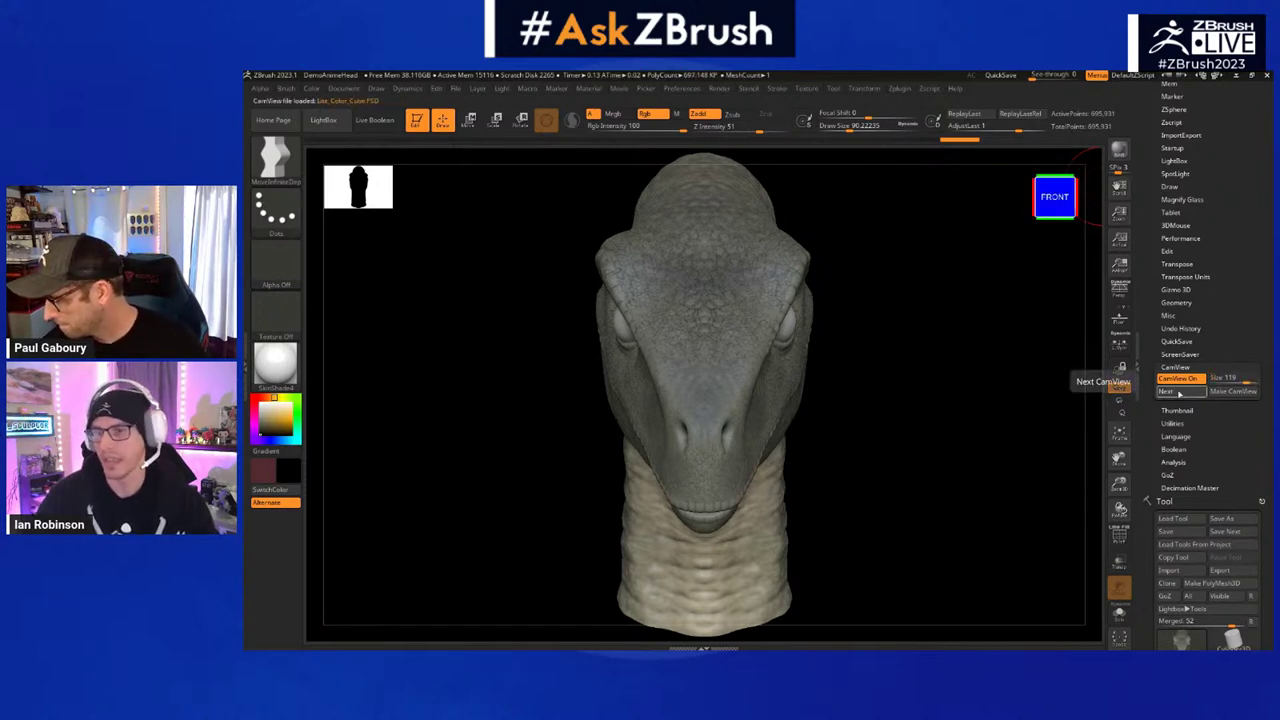
{"action": "left_click", "coordinate": [1178, 392]}
{"action": "left_click", "coordinate": [1178, 392]}
{"action": "left_click", "coordinate": [1178, 392]}
{"action": "left_click", "coordinate": [1178, 392]}
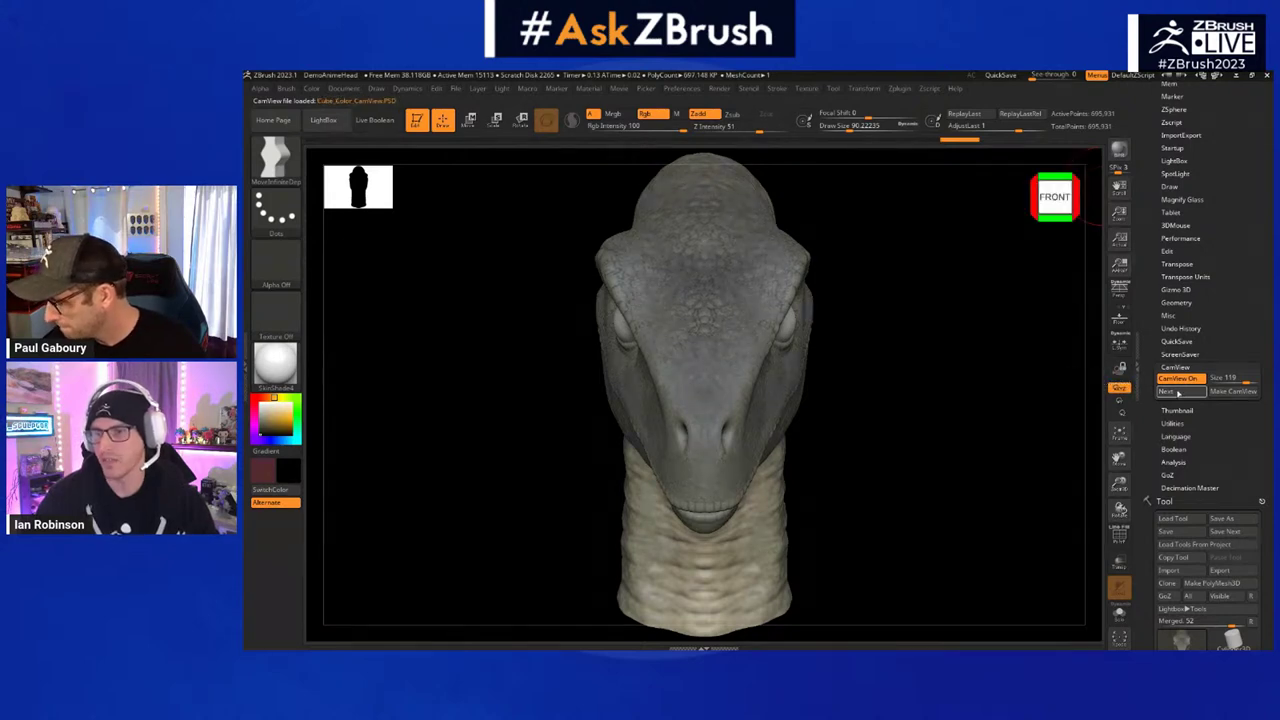
{"action": "left_click", "coordinate": [1178, 392]}
{"action": "left_click", "coordinate": [1178, 392]}
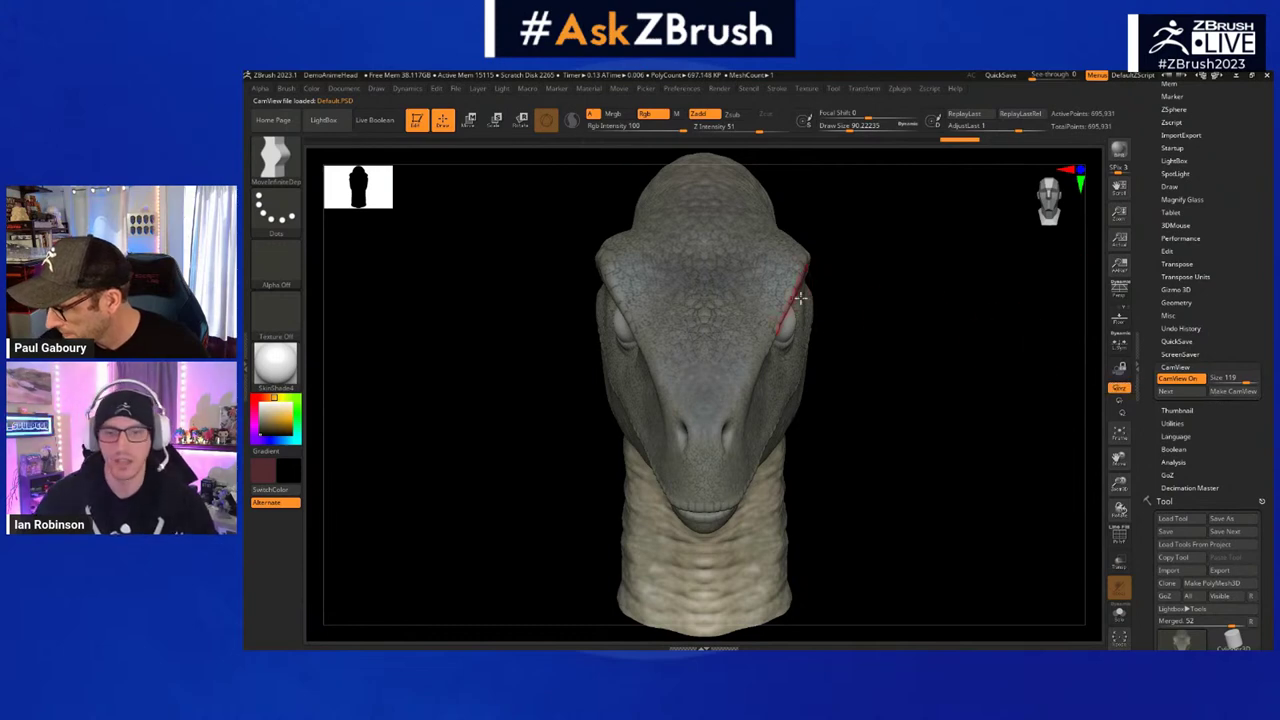
- Keep the merged raptor head in front view in Draw mode and make a custom CamView from it
{"action": "key", "text": "w"}
{"action": "mouse_move", "coordinate": [855, 375]}
{"action": "left_mouse_down"}
{"action": "mouse_move", "coordinate": [960, 365]}
{"action": "mouse_move", "coordinate": [842, 357]}
{"action": "left_mouse_up"}
{"action": "mouse_move", "coordinate": [977, 354]}
{"action": "left_mouse_down", "text": "shift"}
{"action": "mouse_move", "coordinate": [852, 354]}
{"action": "mouse_move", "coordinate": [969, 337]}
{"action": "mouse_move", "coordinate": [907, 318]}
{"action": "left_mouse_up", "text": "shift"}
{"action": "key", "text": "q"}
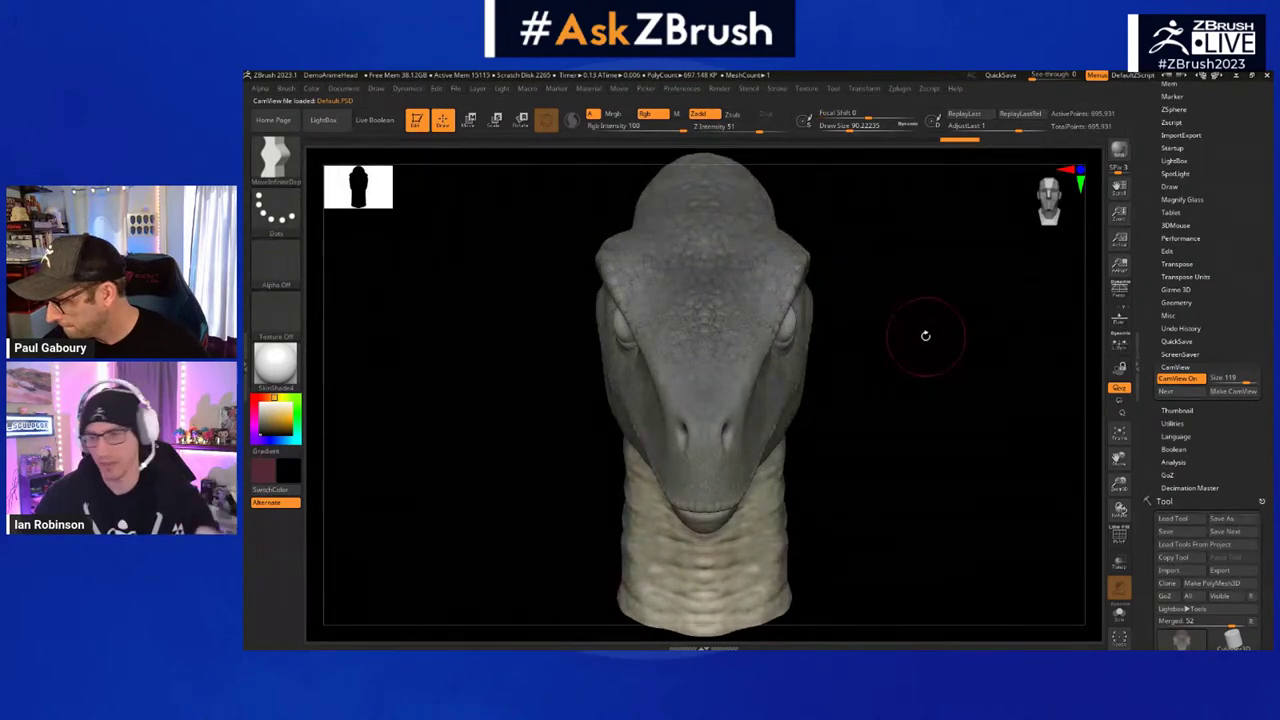
{"action": "left_click", "coordinate": [1222, 393]}
{"action": "left_click", "coordinate": [1222, 393]}
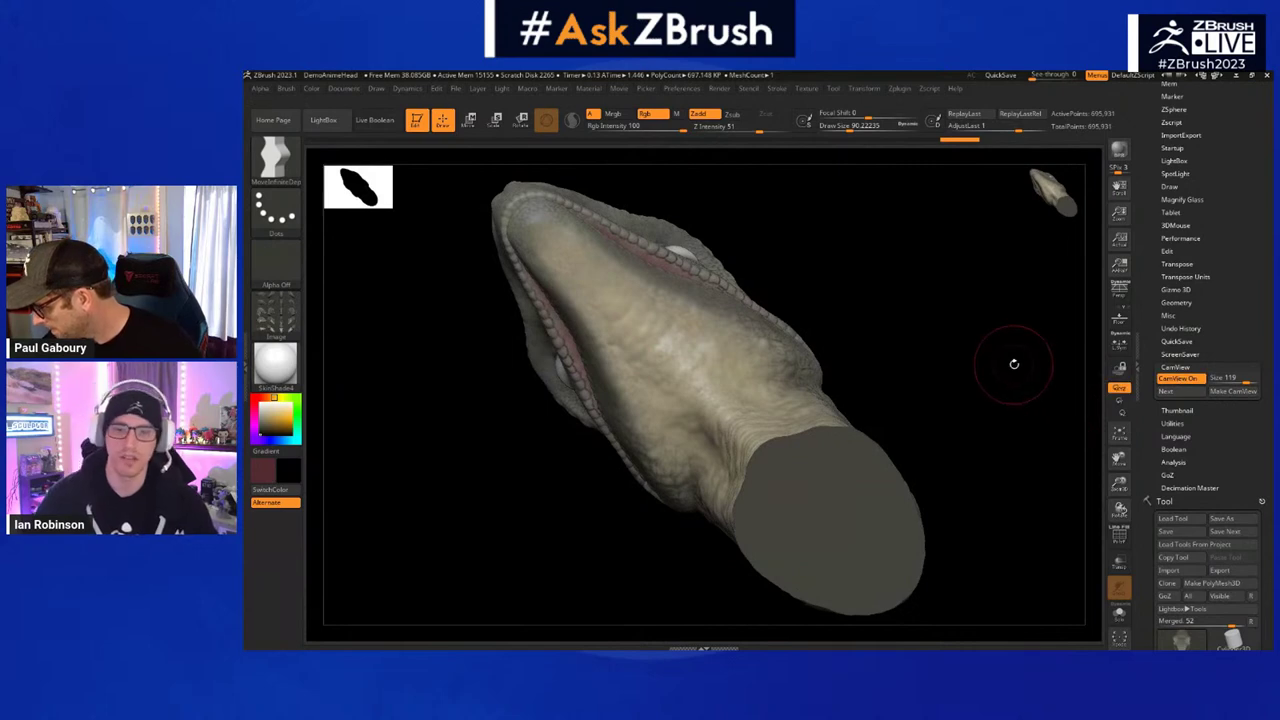
- Rotate the raptor head through several angles and return to the front to check the custom CamView
{"action": "key", "text": "shift"}
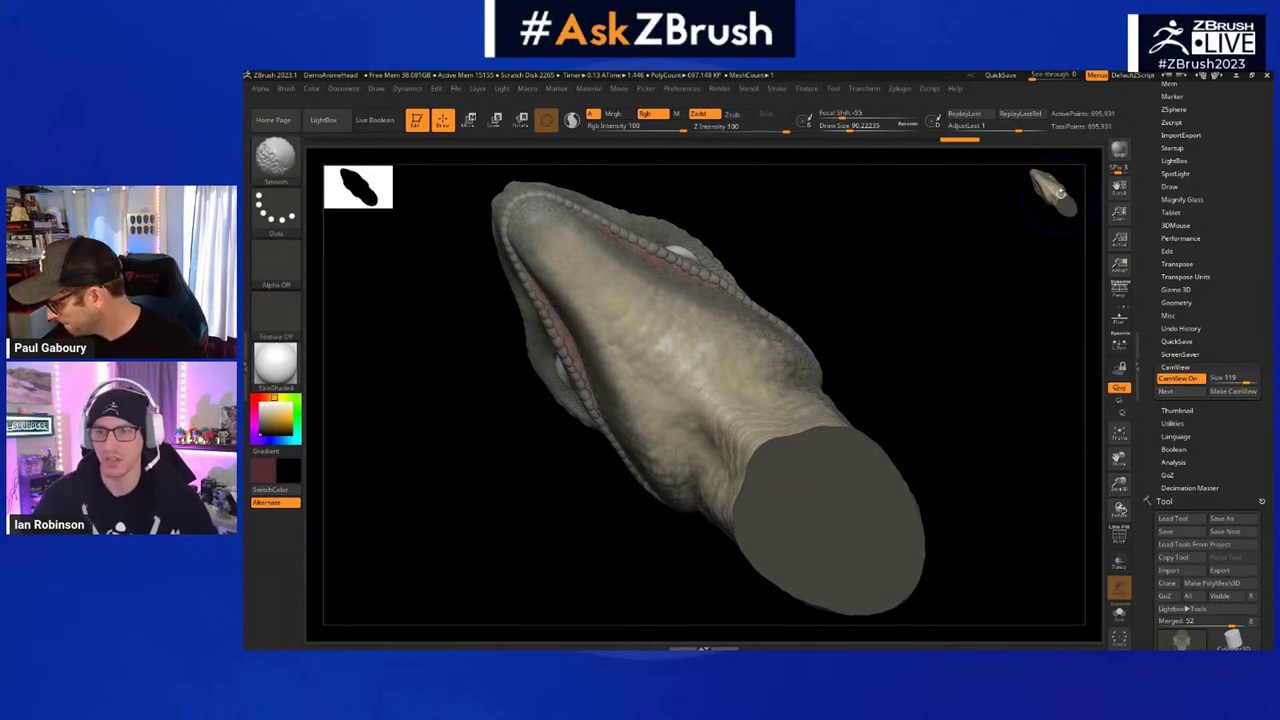
{"action": "left_click_drag", "start_coordinate": [1030, 254], "coordinate": [997, 346]}
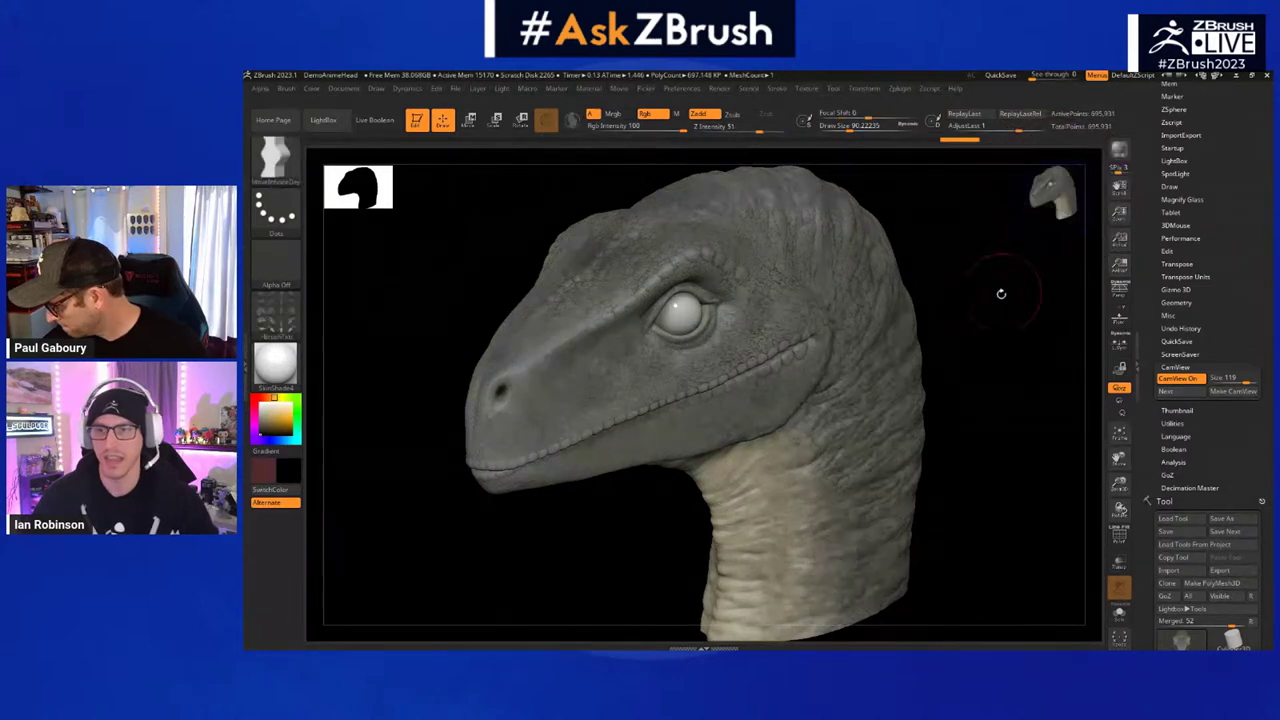
{"action": "left_click_drag", "start_coordinate": [1001, 294], "coordinate": [940, 303]}
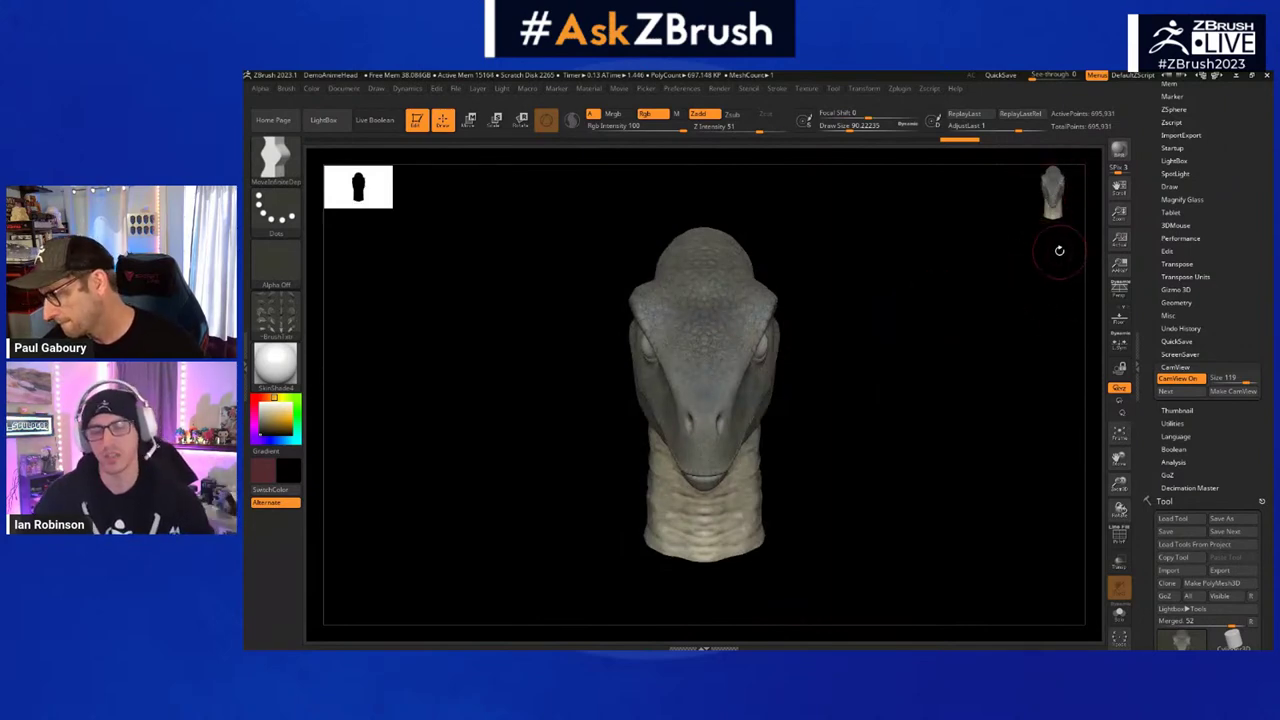
{"action": "left_click_drag", "start_coordinate": [880, 351], "coordinate": [931, 334]}
{"action": "key", "text": "f"}
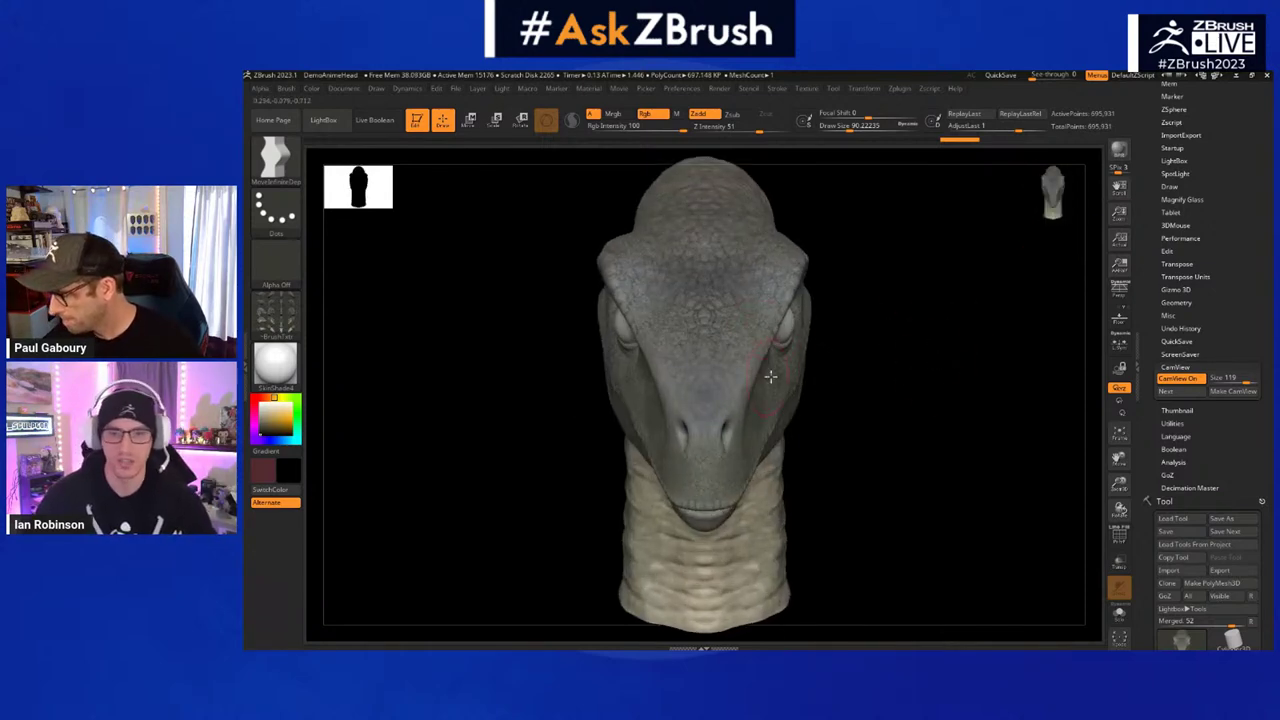
{"action": "left_click_drag", "start_coordinate": [990, 383], "coordinate": [871, 360]}
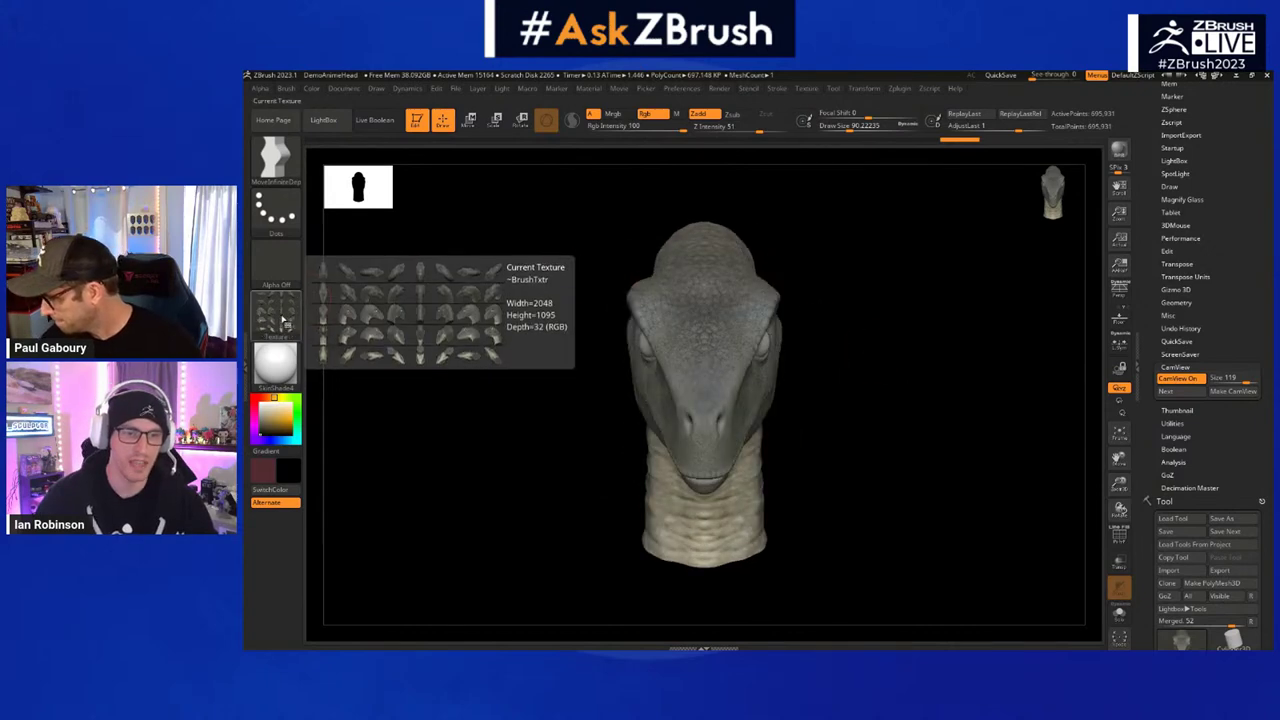
- Start exporting the generated BrushTxtr texture of raptor head views in Photoshop PSD format
{"action": "left_click", "coordinate": [285, 320]}
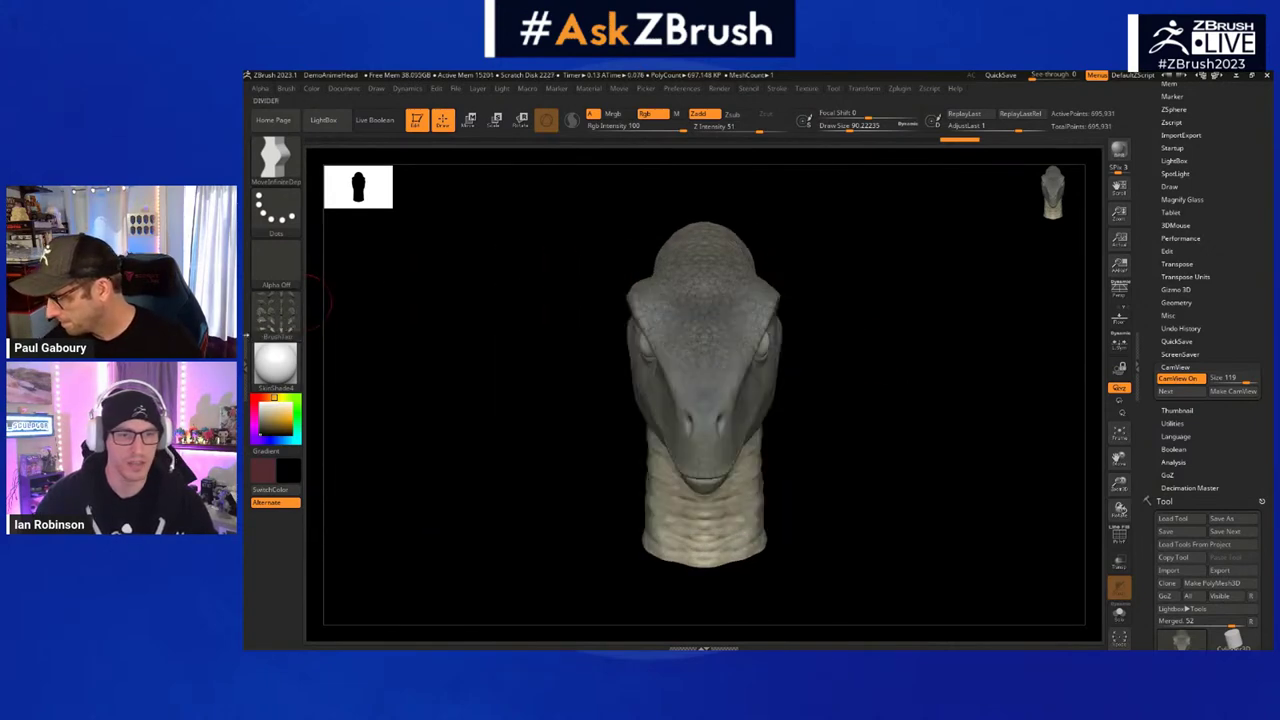
{"action": "mouse_move", "coordinate": [266, 330]}
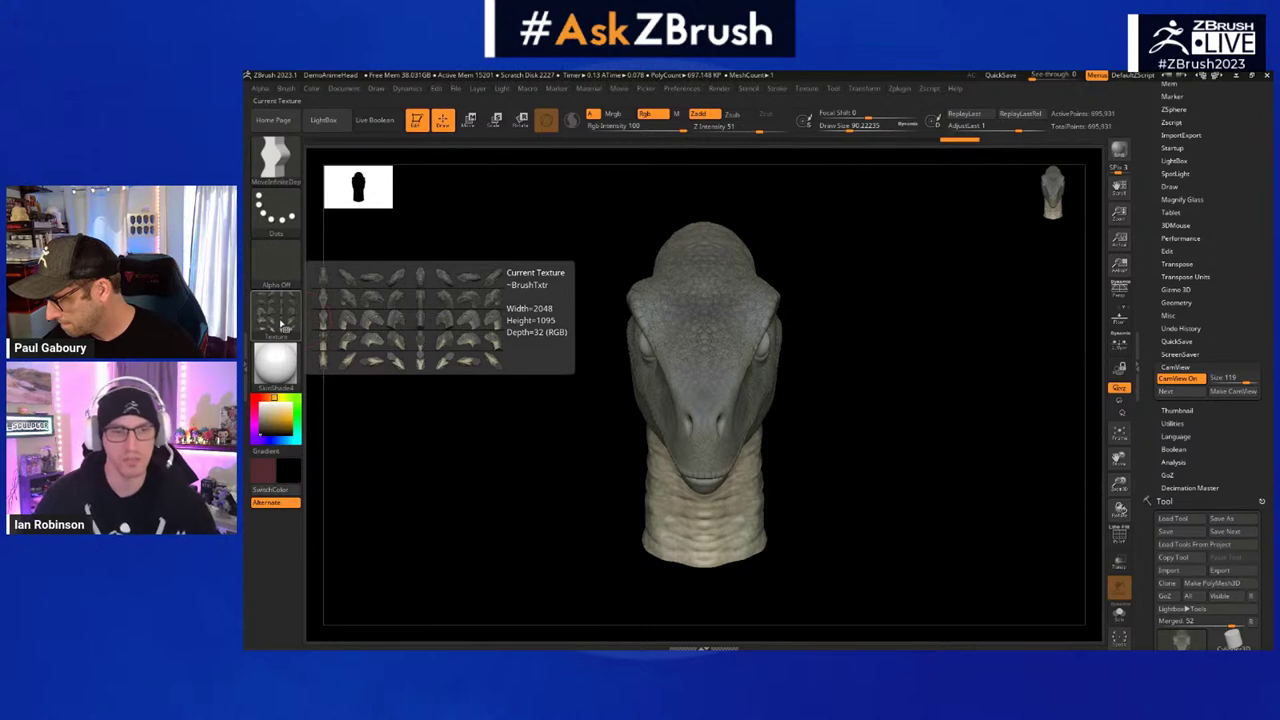
{"action": "left_click", "coordinate": [284, 326]}
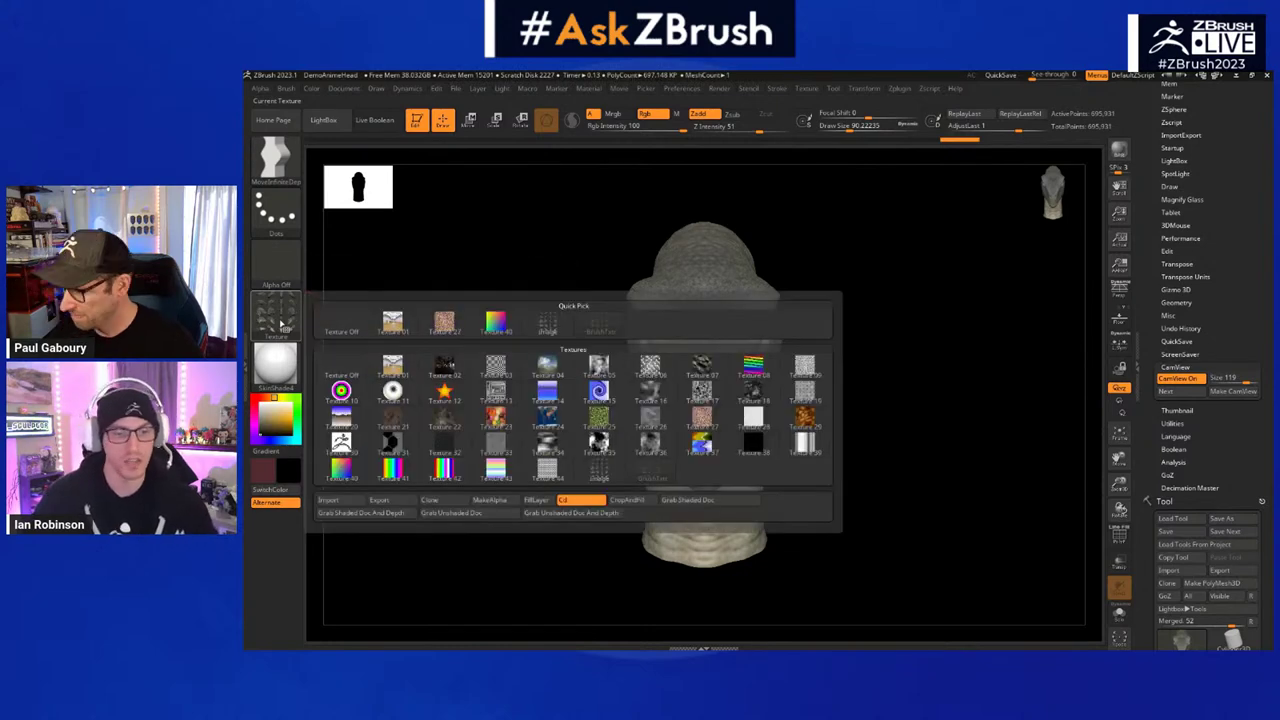
{"action": "left_click", "coordinate": [381, 500]}
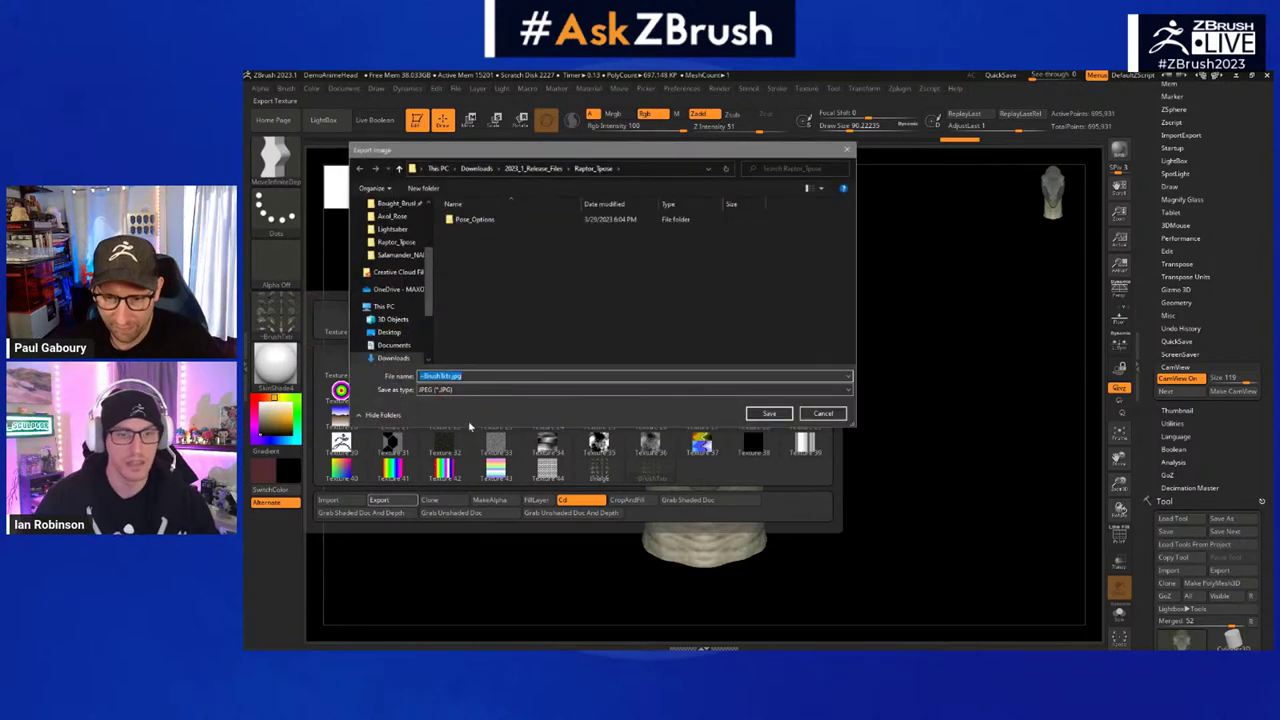
{"action": "left_click", "coordinate": [459, 390]}
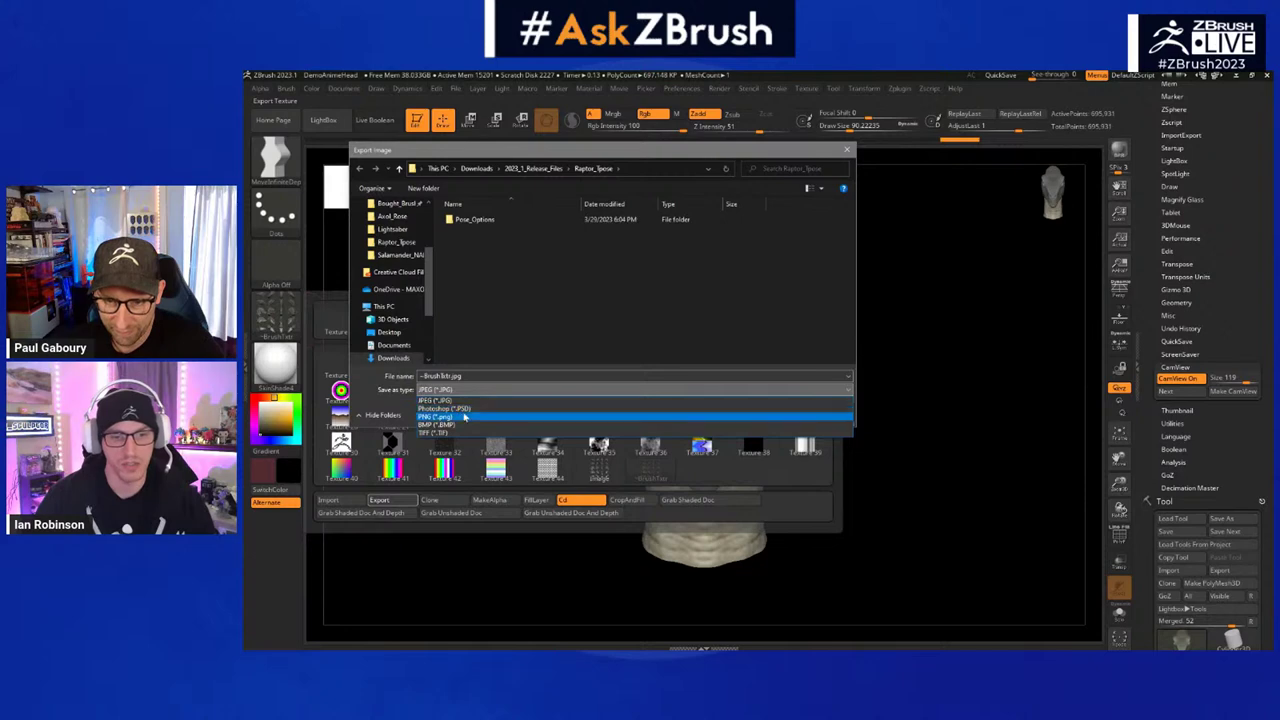
{"action": "left_click", "coordinate": [466, 409]}
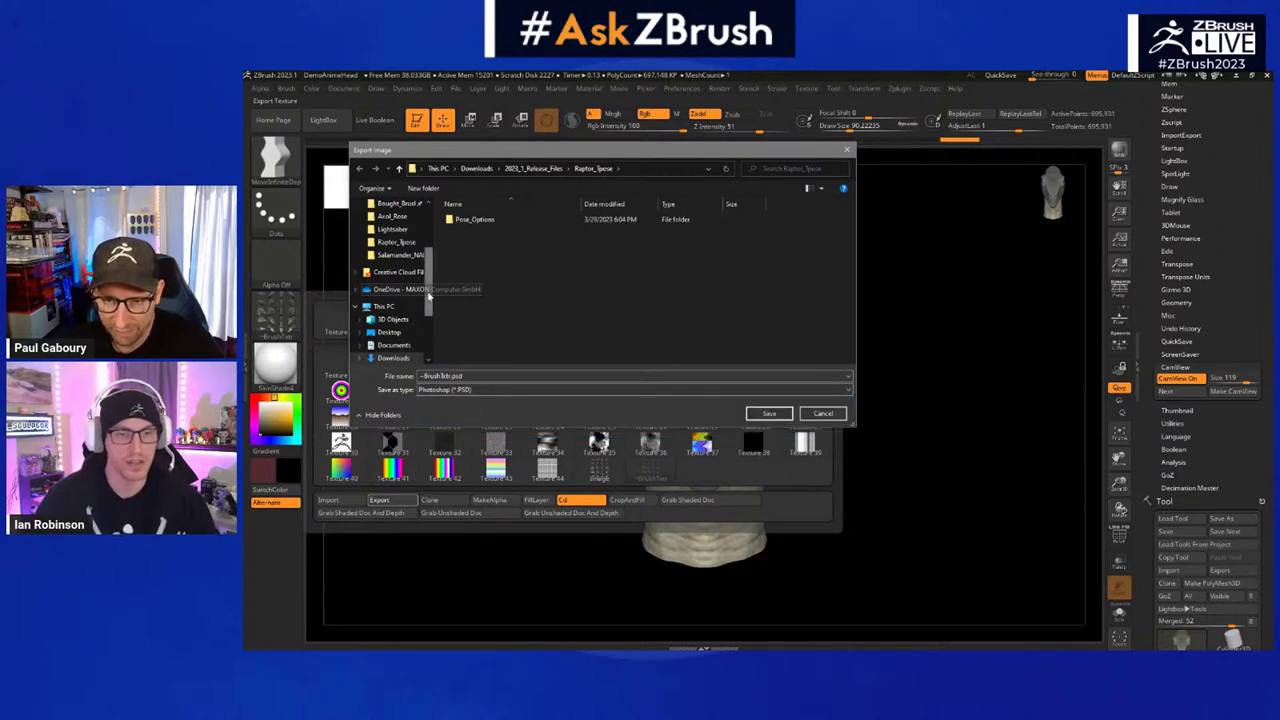
- Set the export location to Program Files > Maxon ZBrush 2023 > ZStartup > CamView on the C drive
{"action": "scroll", "coordinate": [410, 300], "scroll_direction": "down", "scroll_amount": 3}
{"action": "left_click", "coordinate": [404, 314]}
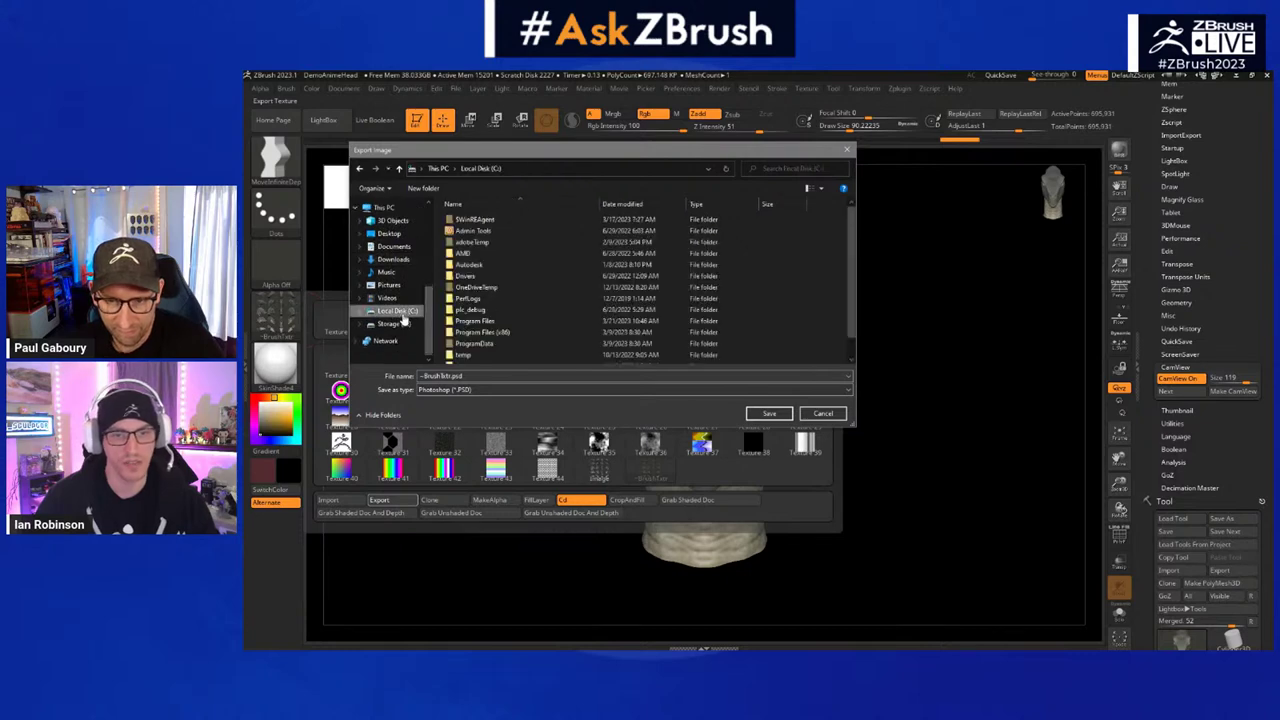
{"action": "double_click", "coordinate": [511, 324]}
{"action": "scroll", "coordinate": [544, 281], "scroll_direction": "down", "scroll_amount": 1}
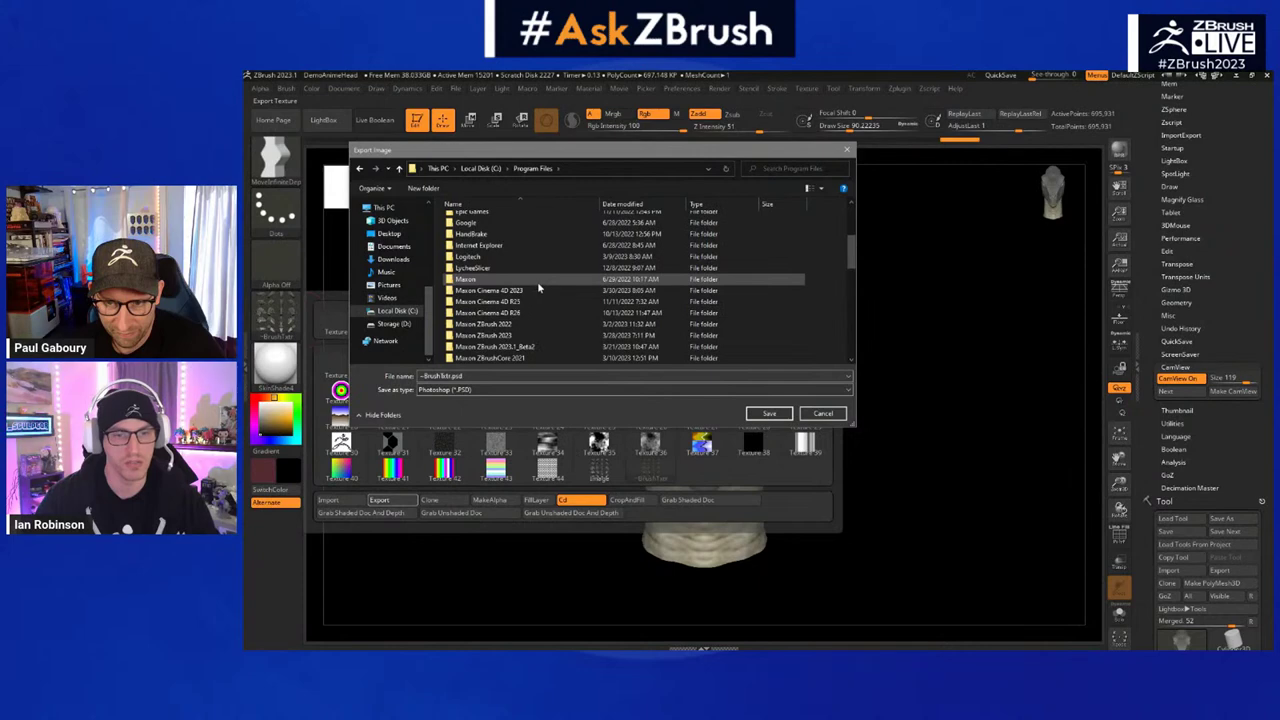
{"action": "scroll", "coordinate": [537, 285], "scroll_direction": "down", "scroll_amount": 3}
{"action": "double_click", "coordinate": [507, 304]}
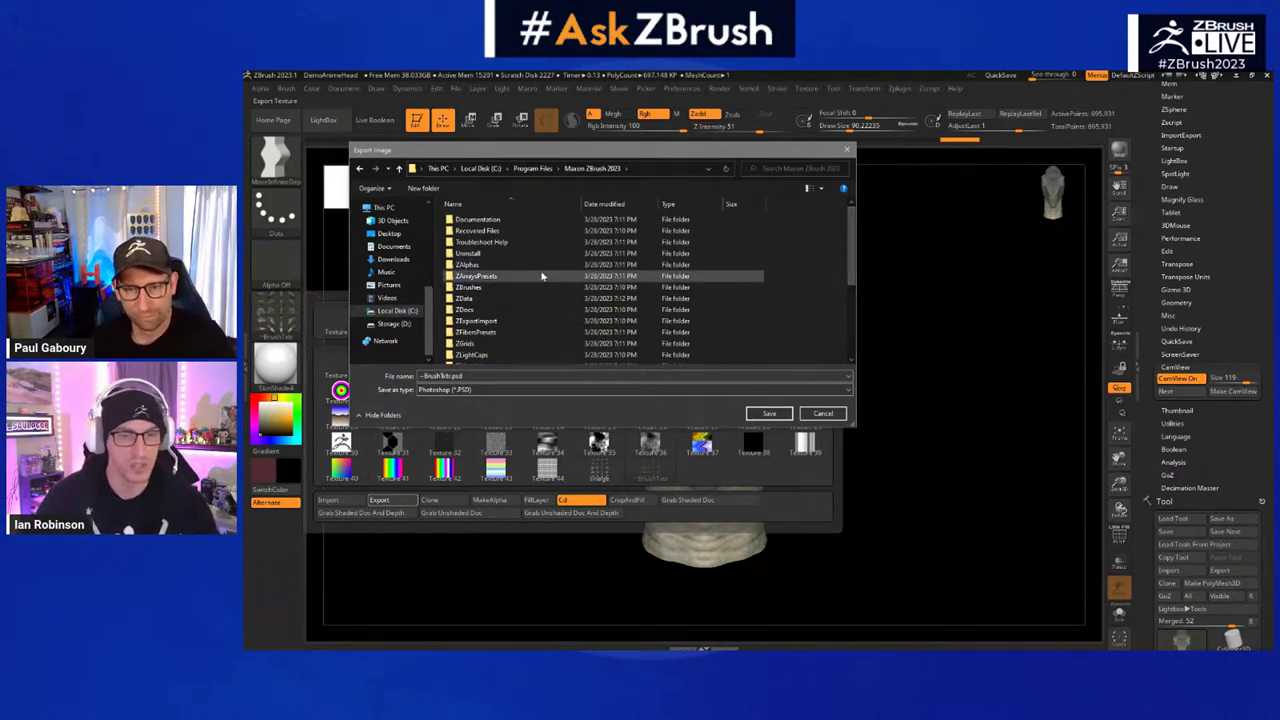
{"action": "scroll", "coordinate": [541, 275], "scroll_direction": "down", "scroll_amount": 4}
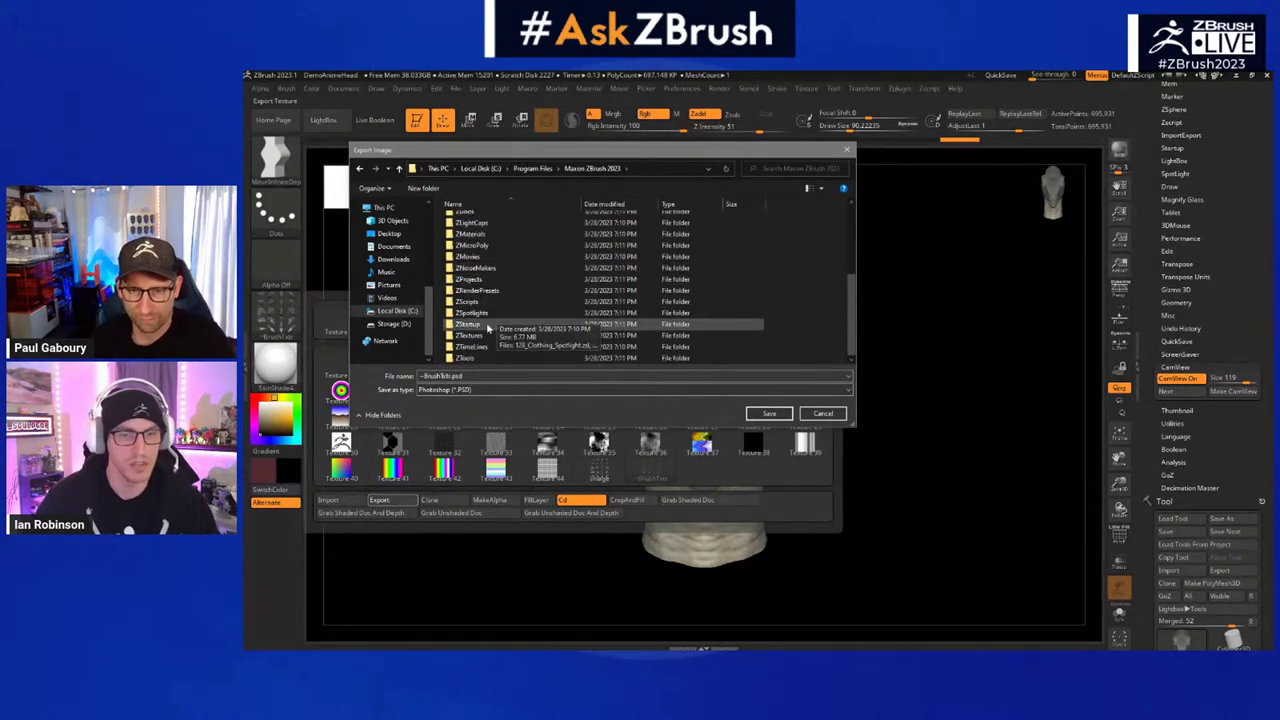
{"action": "double_click", "coordinate": [489, 327]}
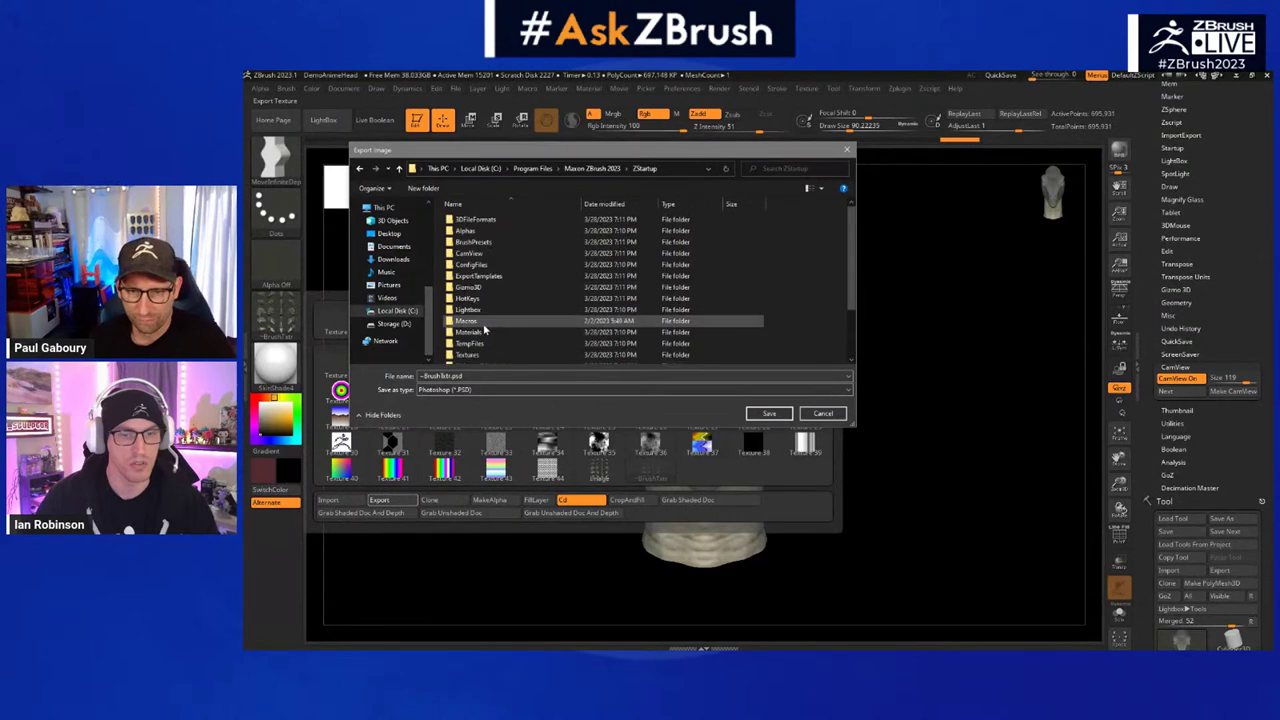
{"action": "double_click", "coordinate": [484, 255]}
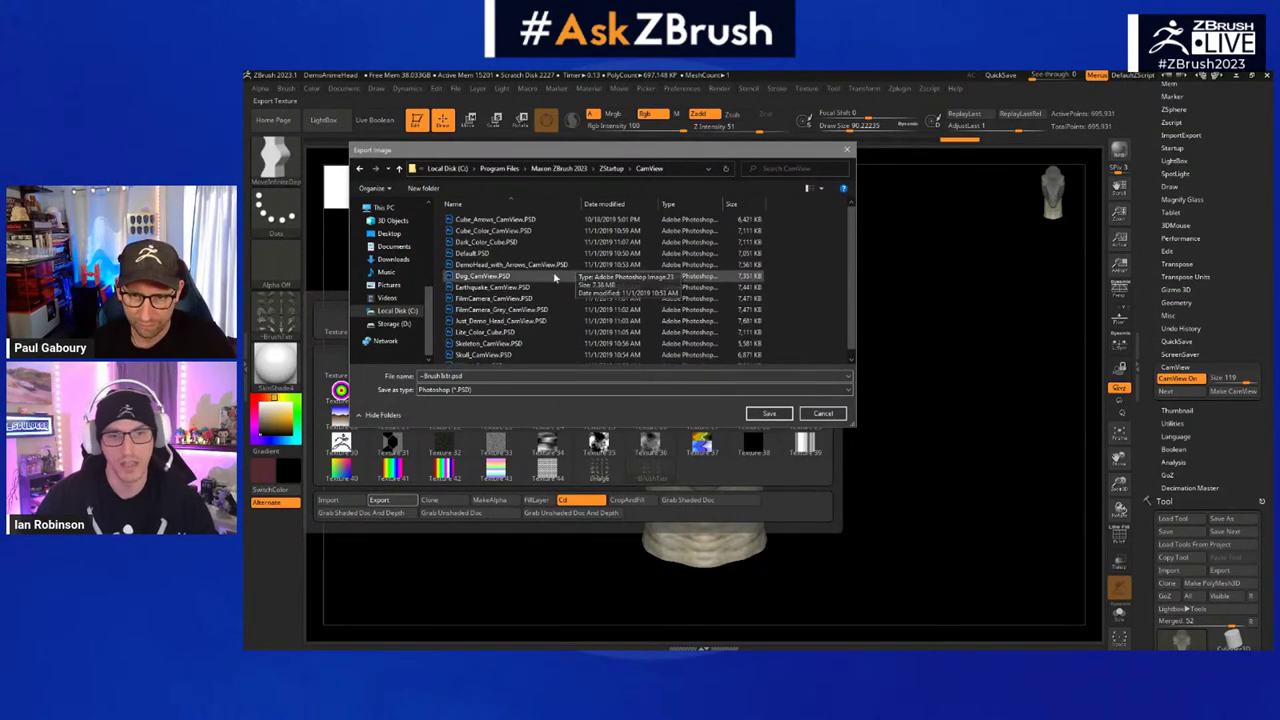
- Name the exported PSD file Raptor_Head_StaringAtMe and save it in the CamView folder
{"action": "scroll", "coordinate": [545, 290], "scroll_direction": "down", "scroll_amount": 1}
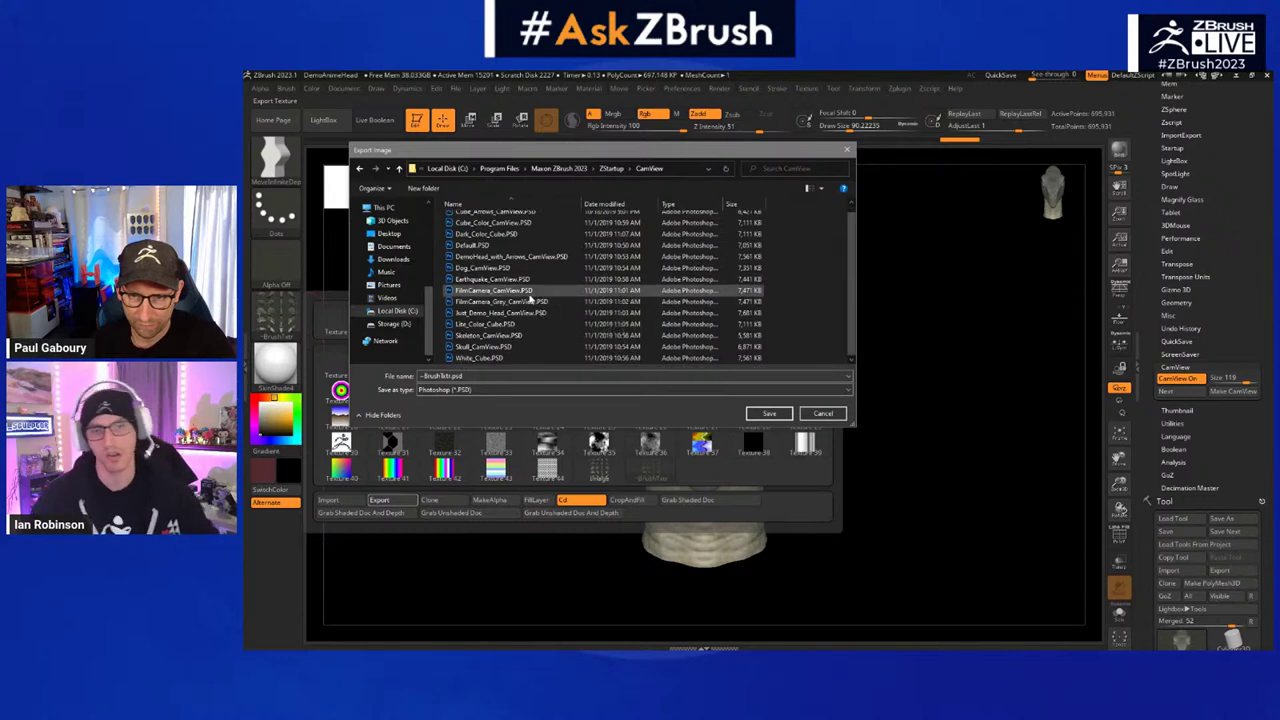
{"action": "left_click", "coordinate": [472, 377]}
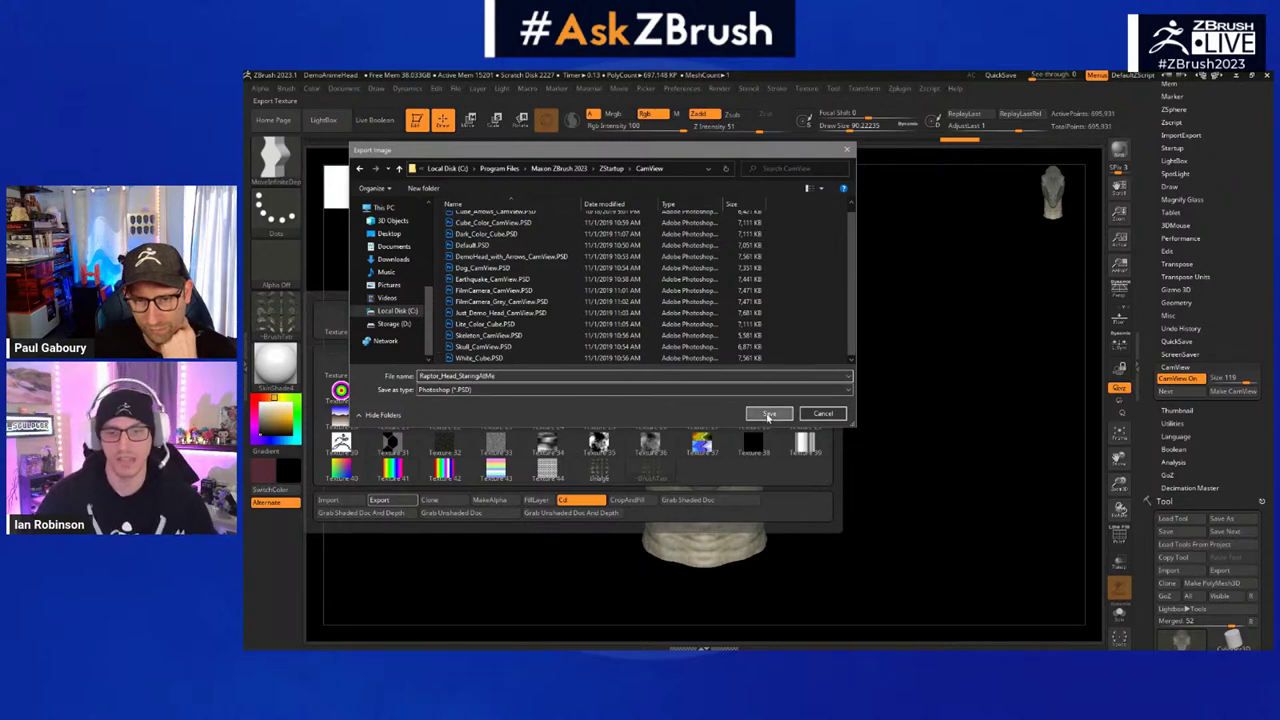
{"action": "left_click", "coordinate": [766, 413]}
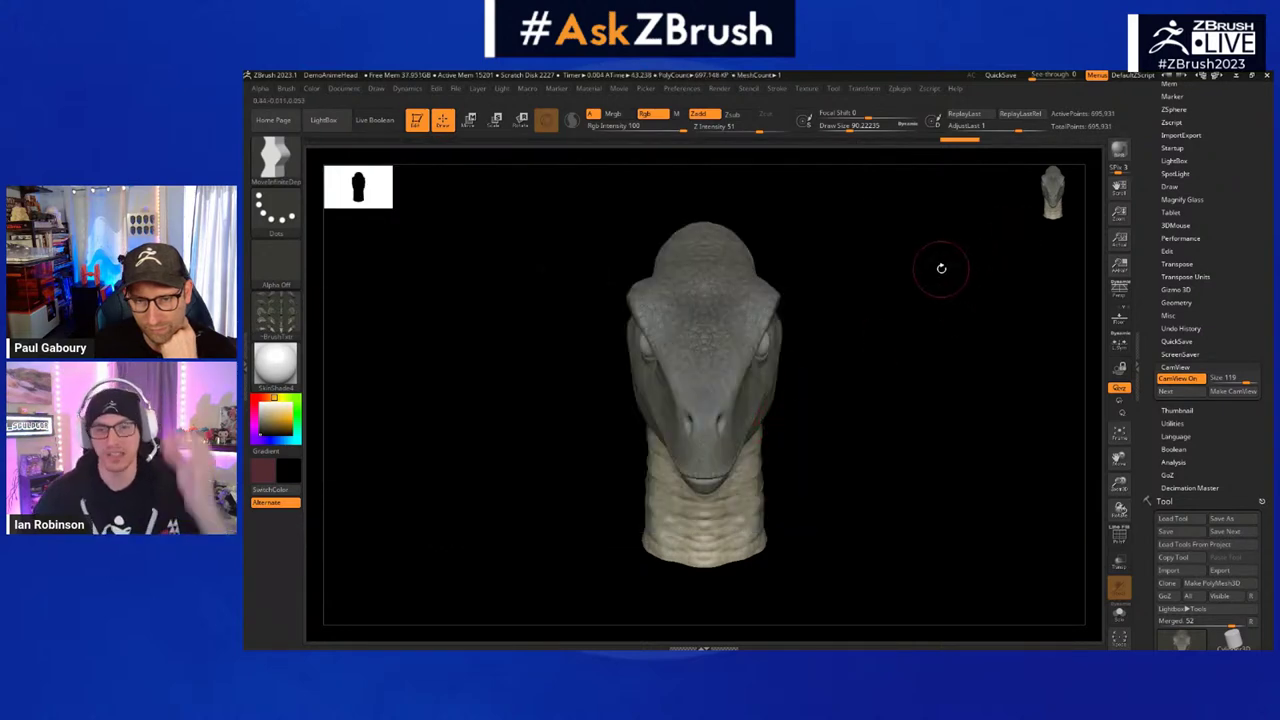
- Store the current ZBrush configuration so the CamView and interface preferences are kept
{"action": "left_click_drag", "start_coordinate": [979, 232], "coordinate": [814, 183]}
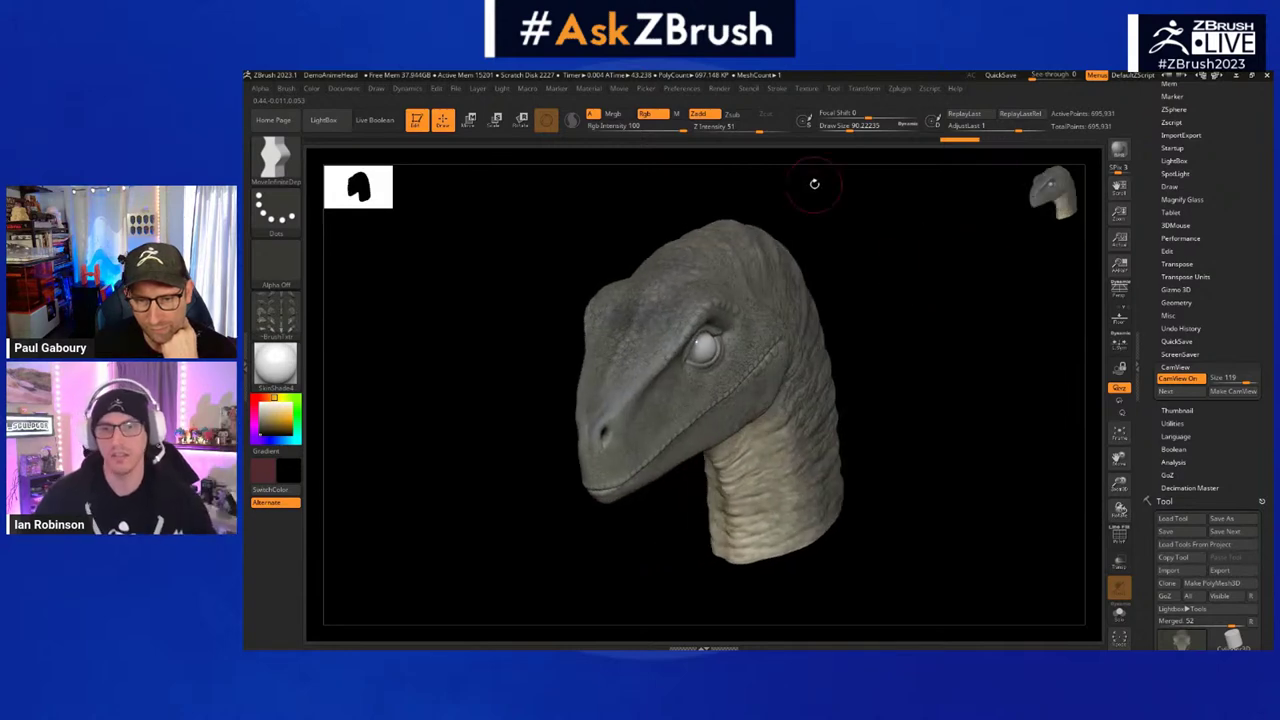
{"action": "left_click", "coordinate": [690, 89]}
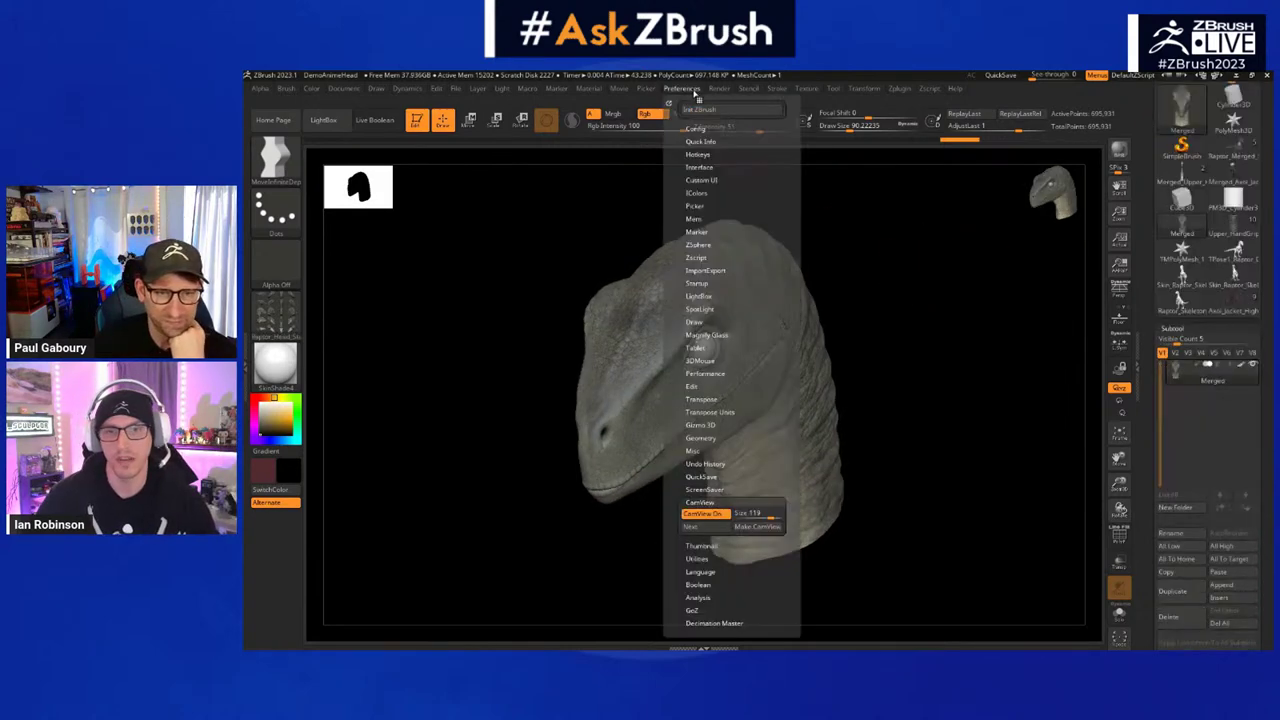
{"action": "left_click", "coordinate": [697, 128]}
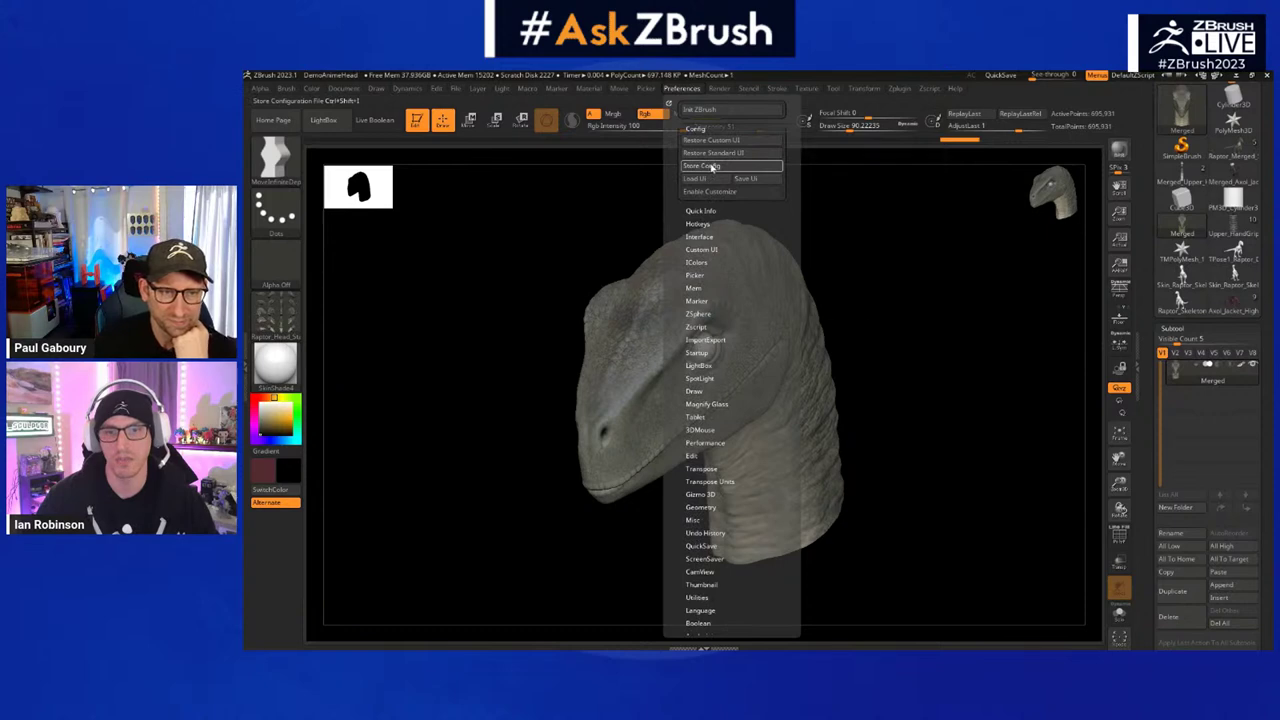
{"action": "left_click", "coordinate": [713, 167]}
{"action": "left_click", "coordinate": [843, 394]}
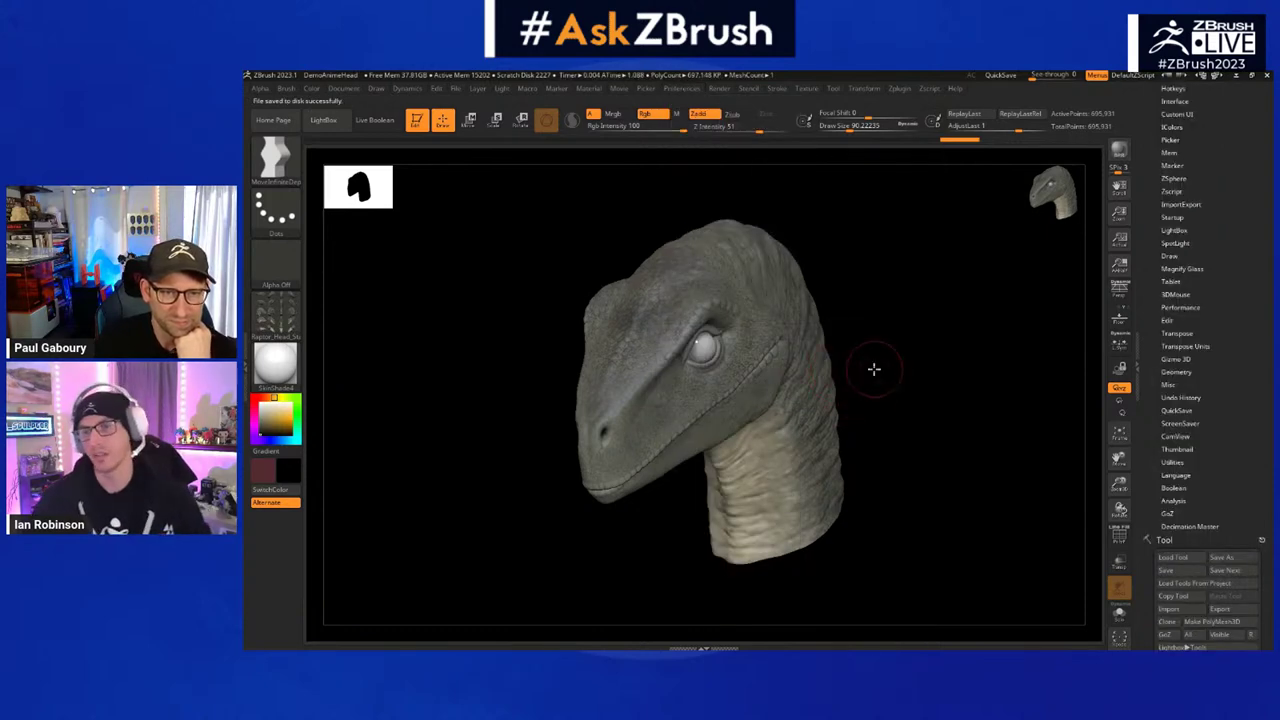
- Set the document background colour to the dark grey of the document border by sampling it
{"action": "left_click_drag", "start_coordinate": [874, 369], "coordinate": [919, 347]}
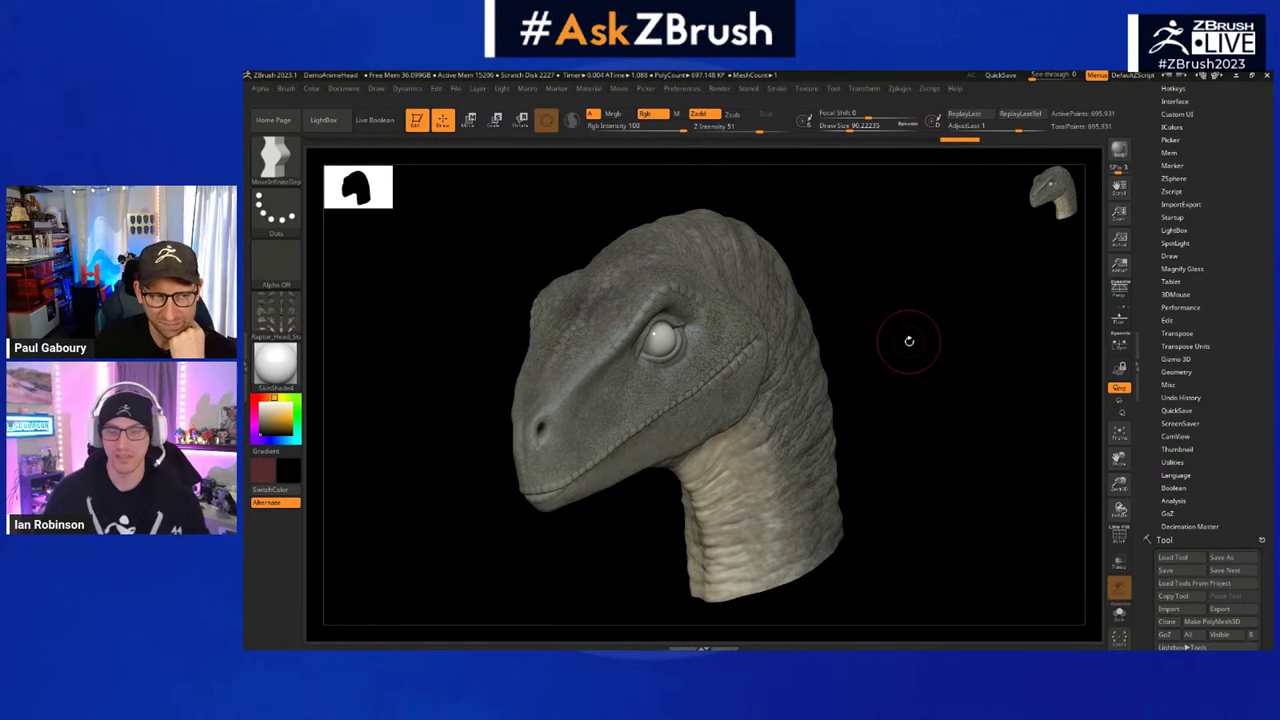
{"action": "left_click", "coordinate": [343, 89]}
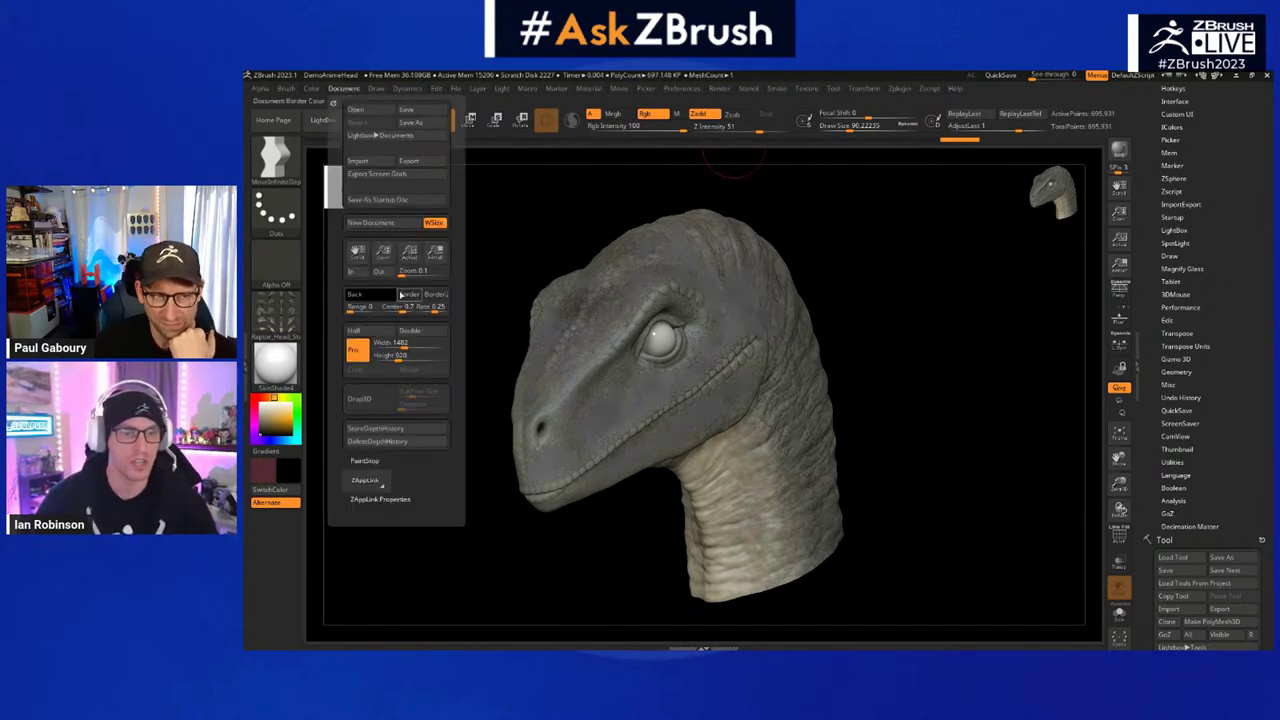
{"action": "left_click", "coordinate": [405, 293]}
{"action": "left_click", "coordinate": [354, 88]}
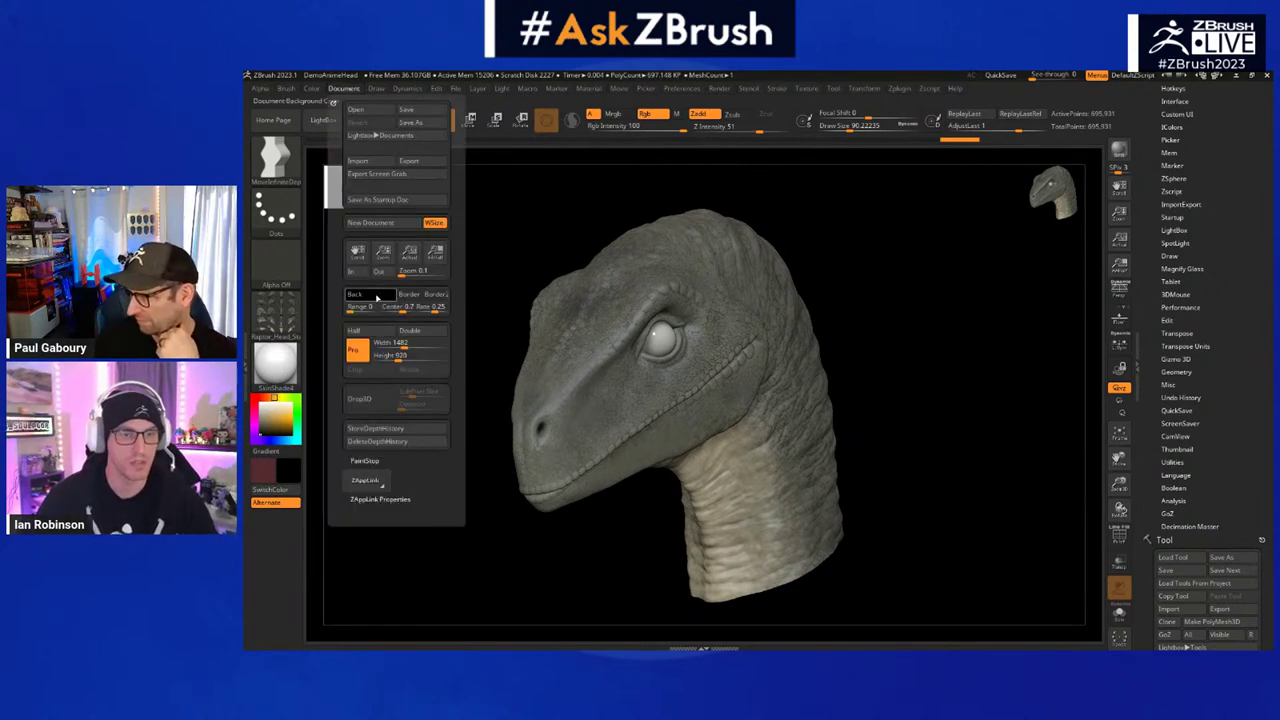
{"action": "left_click_drag", "start_coordinate": [376, 295], "coordinate": [411, 291]}
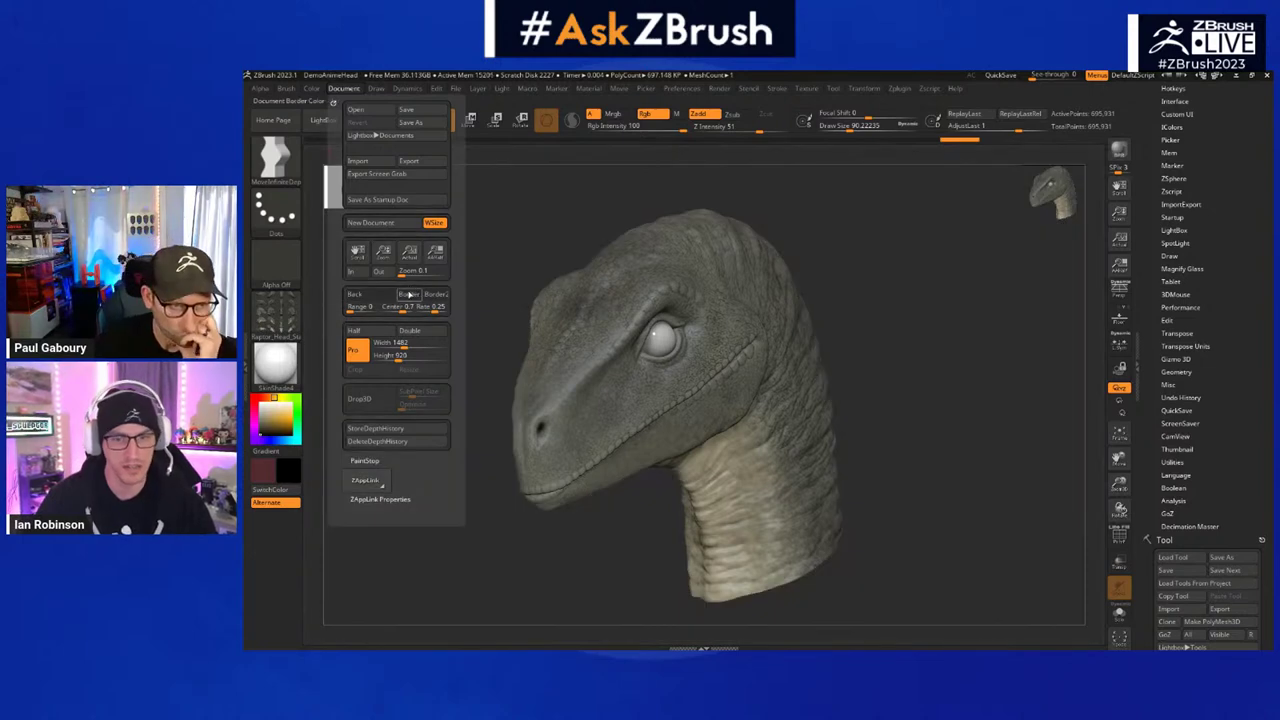
- Examine the raptor head's side profile and surface detail against the grey background from closer angles
{"action": "left_click_drag", "start_coordinate": [858, 300], "coordinate": [740, 308], "text": "alt"}
{"action": "right_click_drag", "start_coordinate": [740, 308], "coordinate": [786, 364], "text": "ctrl"}
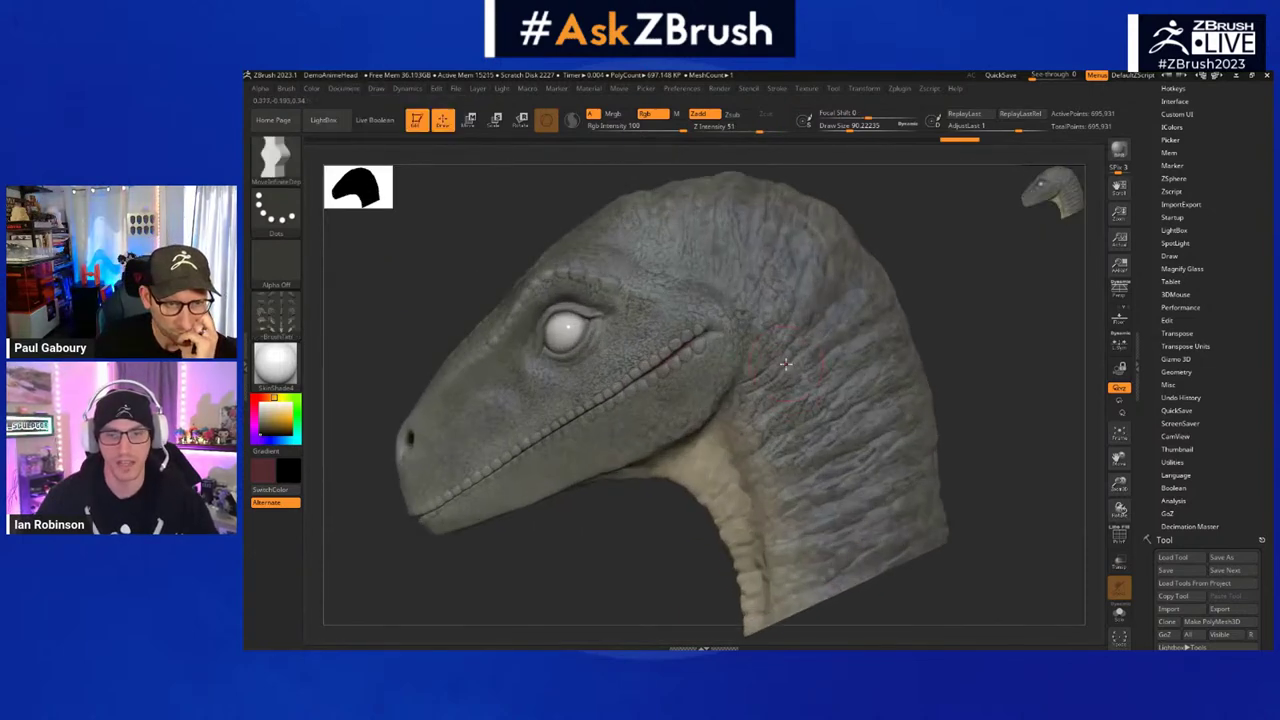
{"action": "left_click", "coordinate": [279, 316]}
{"action": "left_click", "coordinate": [329, 327]}
{"action": "right_click_drag", "start_coordinate": [764, 462], "coordinate": [673, 386], "text": "ctrl"}
{"action": "right_click_drag", "start_coordinate": [673, 386], "coordinate": [703, 376], "text": "alt"}
{"action": "left_click_drag", "start_coordinate": [703, 375], "coordinate": [807, 390]}
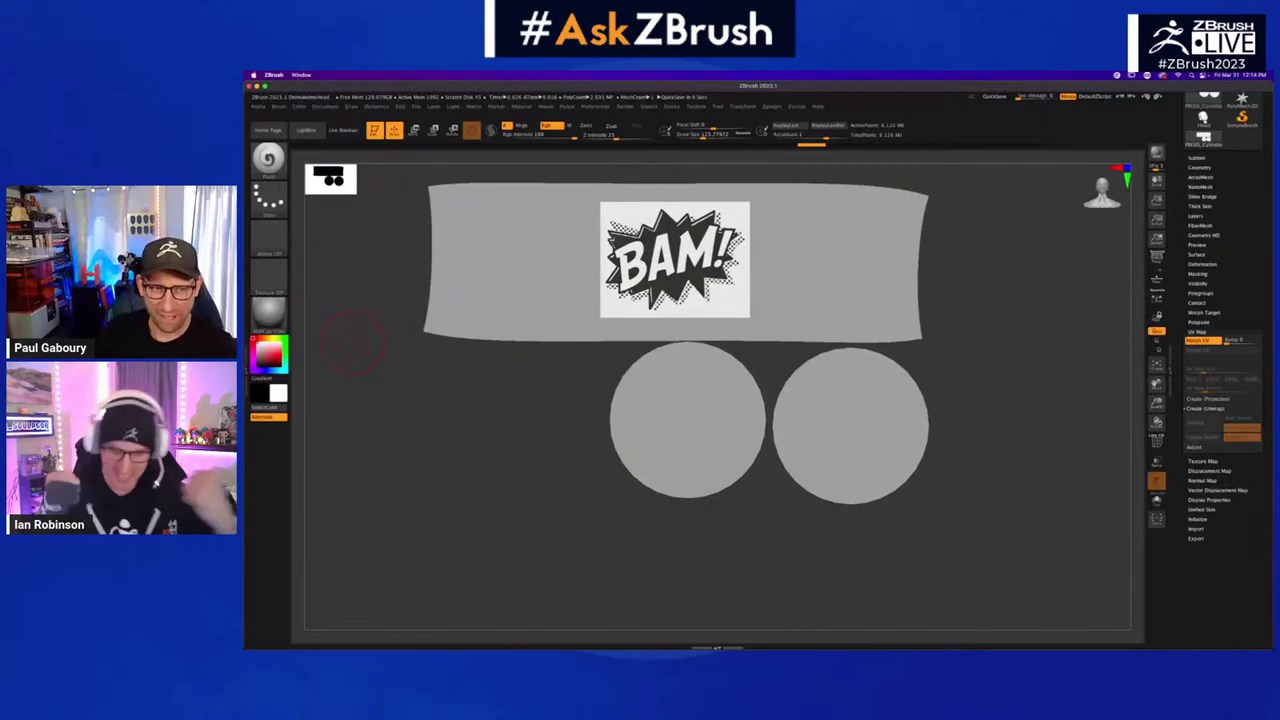
- Paint part of the BAM! Spotlight image onto the flattened cylinder's UV strip and hide Spotlight to check the paint
{"action": "key", "text": "z"}
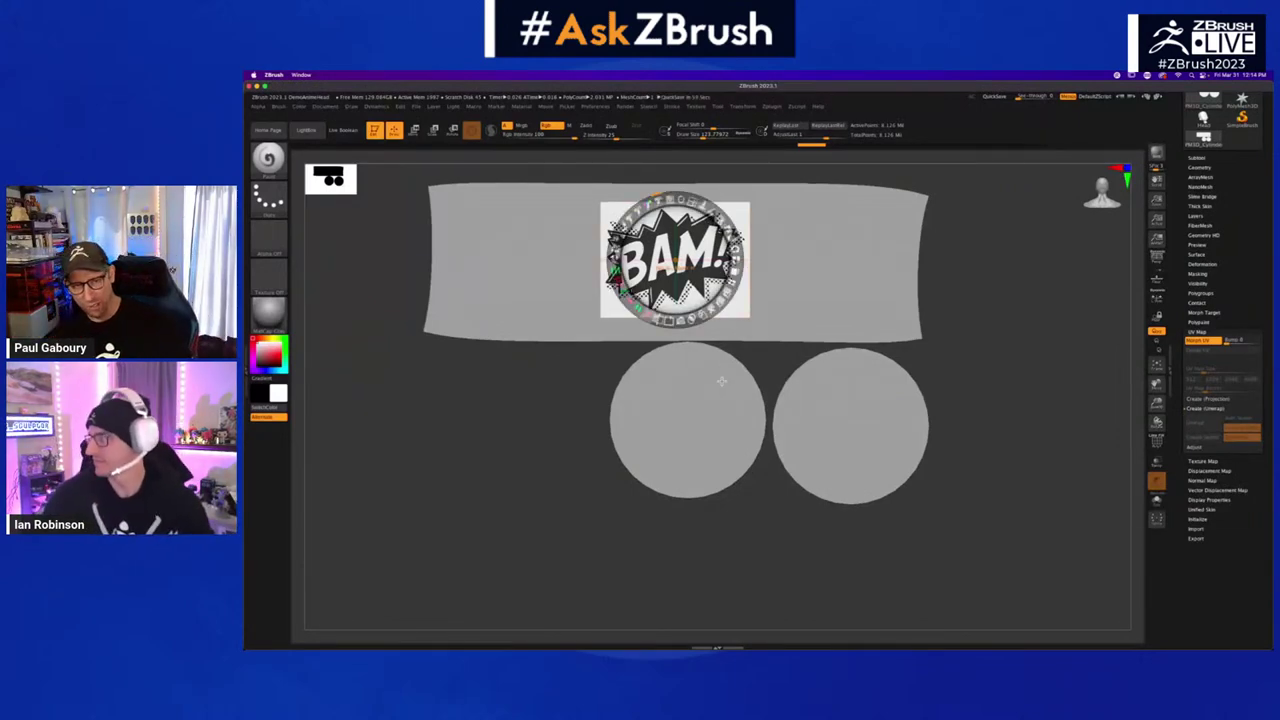
{"action": "left_click", "coordinate": [695, 107]}
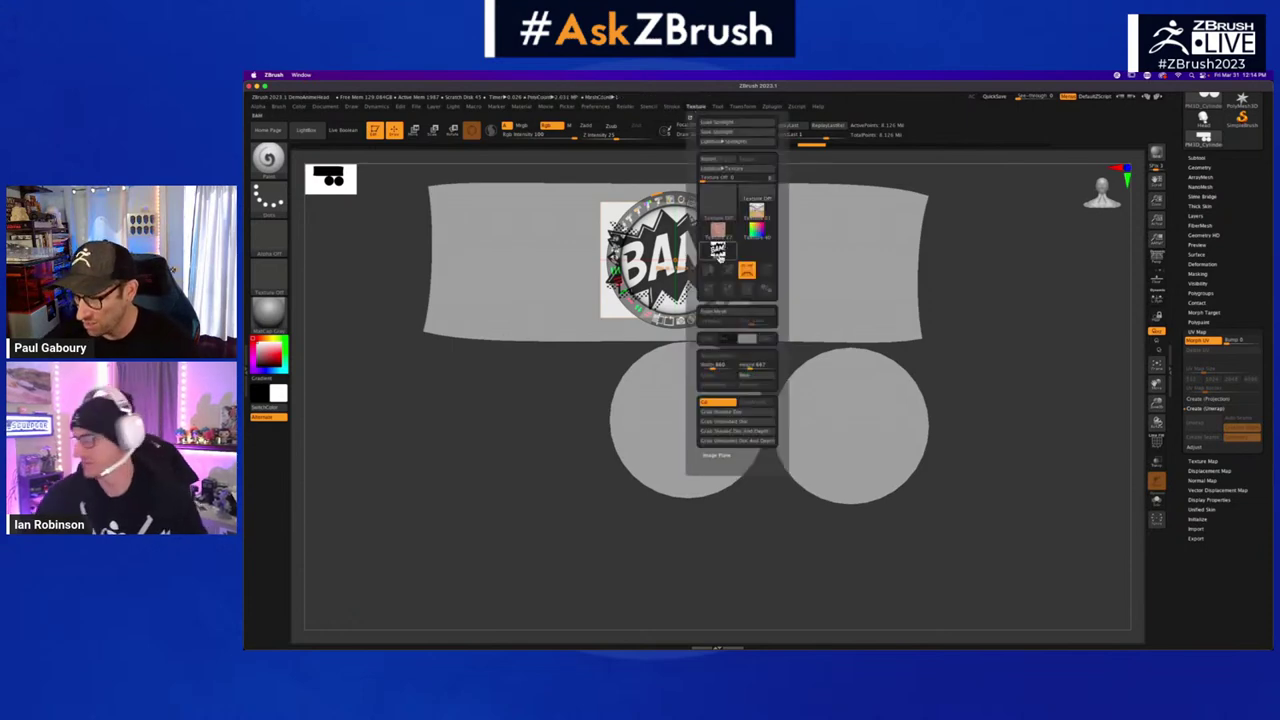
{"action": "mouse_move", "coordinate": [718, 251]}
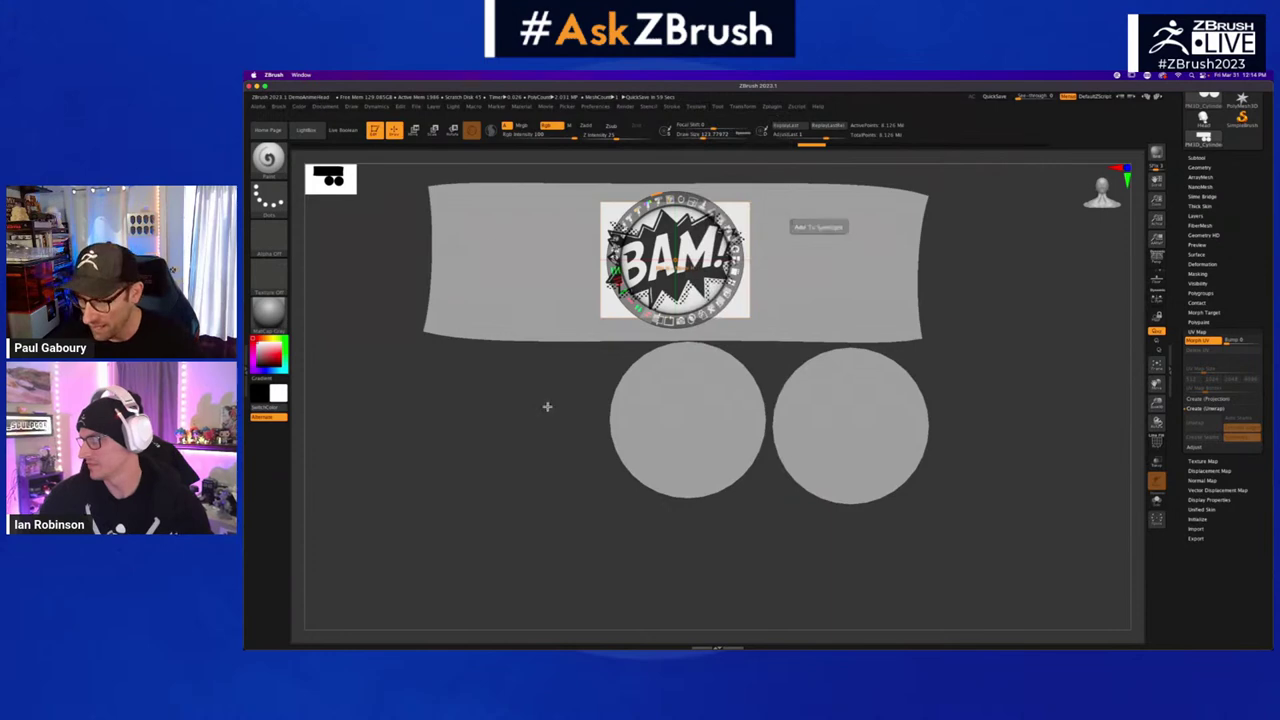
{"action": "key", "text": "z"}
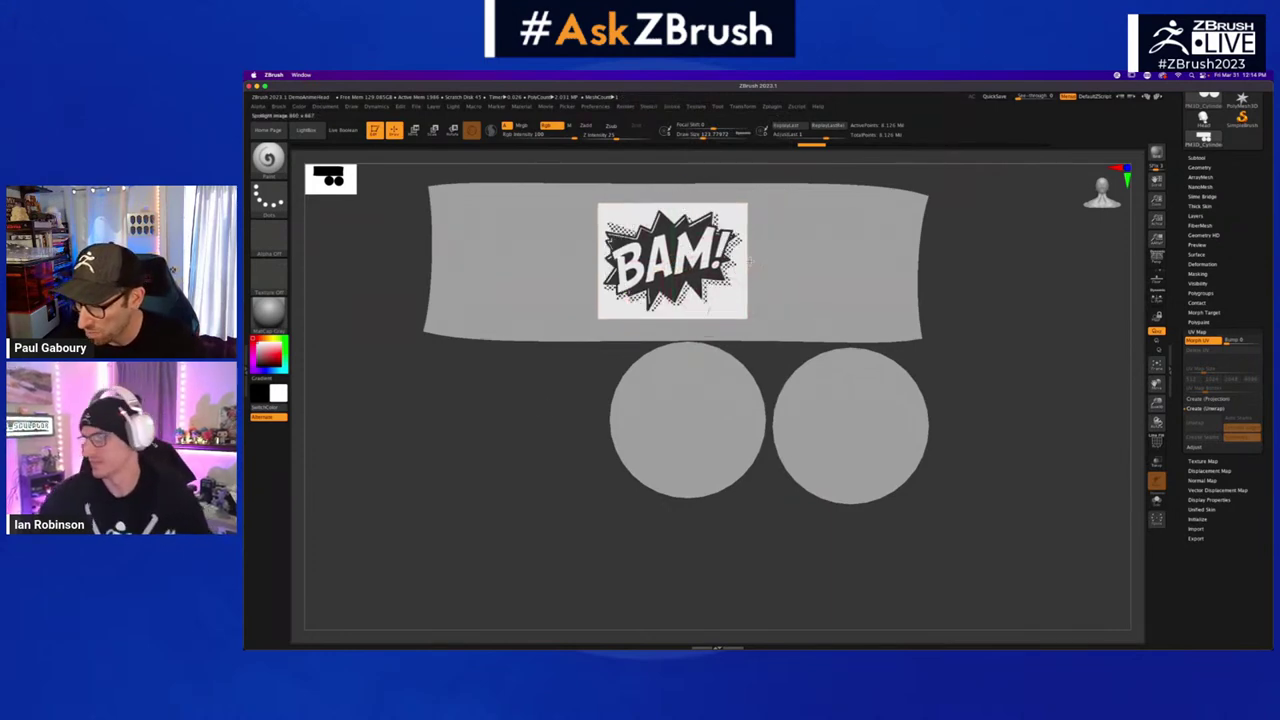
{"action": "mouse_move", "coordinate": [749, 261]}
{"action": "left_mouse_down"}
{"action": "mouse_move", "coordinate": [720, 249]}
{"action": "mouse_move", "coordinate": [598, 338]}
{"action": "mouse_move", "coordinate": [668, 216]}
{"action": "left_mouse_up"}
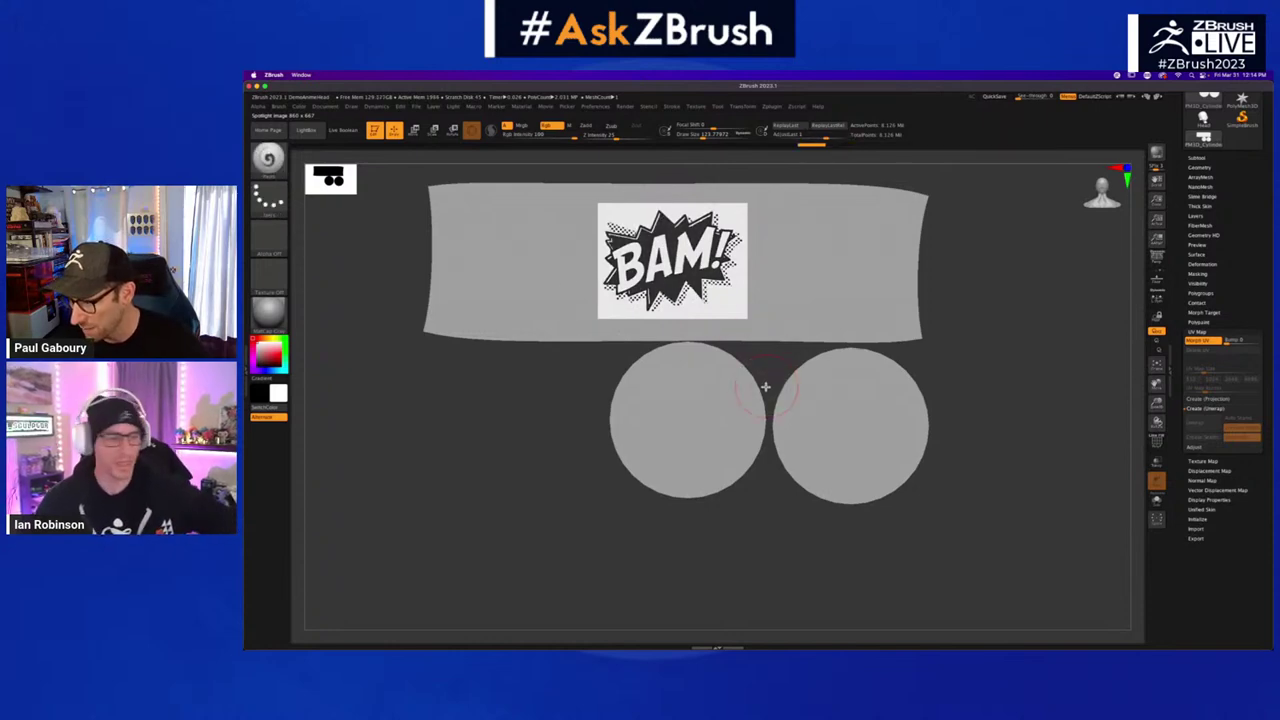
{"action": "key", "text": "z"}
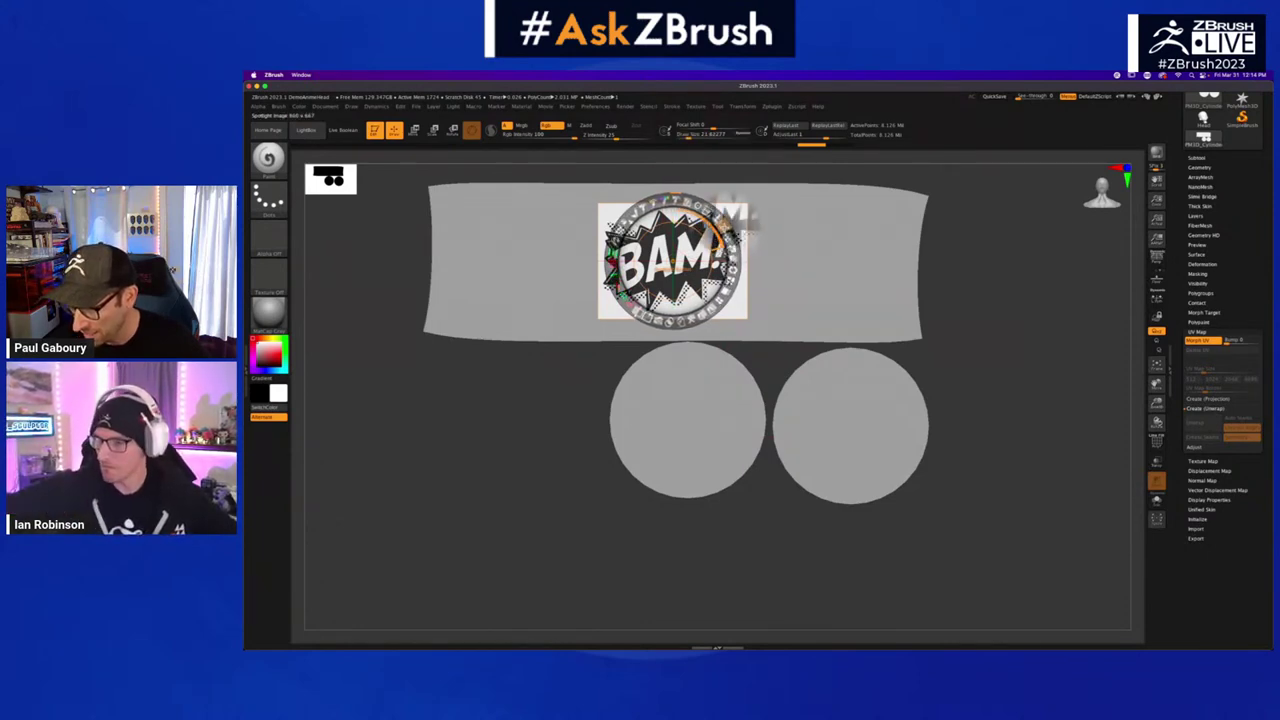
{"action": "key", "text": "shift+z"}
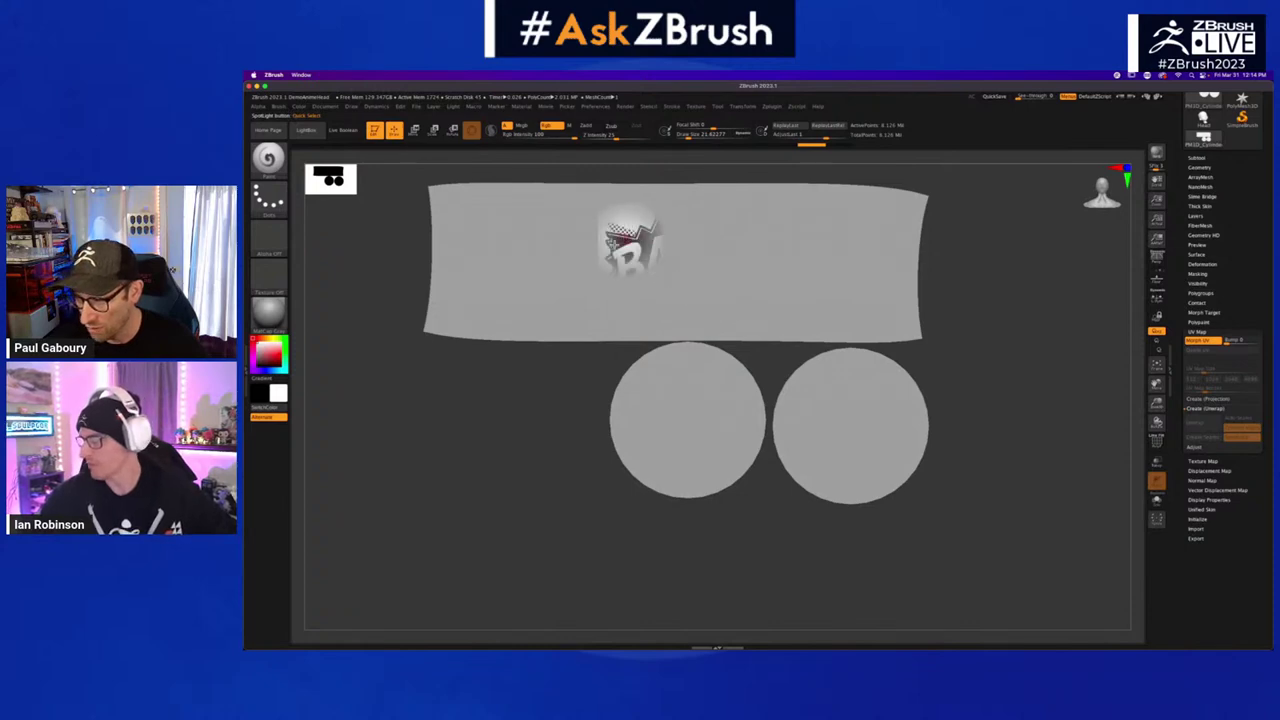
- Finish painting the whole BAM! image onto the flattened UV strip with a larger brush
{"action": "mouse_move", "coordinate": [700, 300]}
{"action": "left_mouse_down"}
{"action": "mouse_move", "coordinate": [722, 271]}
{"action": "mouse_move", "coordinate": [649, 305]}
{"action": "mouse_move", "coordinate": [708, 246]}
{"action": "mouse_move", "coordinate": [676, 306]}
{"action": "mouse_move", "coordinate": [649, 308]}
{"action": "mouse_move", "coordinate": [713, 210]}
{"action": "mouse_move", "coordinate": [636, 210]}
{"action": "mouse_move", "coordinate": [605, 235]}
{"action": "mouse_move", "coordinate": [608, 300]}
{"action": "mouse_move", "coordinate": [676, 314]}
{"action": "mouse_move", "coordinate": [740, 240]}
{"action": "mouse_move", "coordinate": [675, 210]}
{"action": "mouse_move", "coordinate": [607, 235]}
{"action": "left_mouse_up"}
{"action": "key", "text": "s"}
{"action": "left_click", "coordinate": [701, 282]}
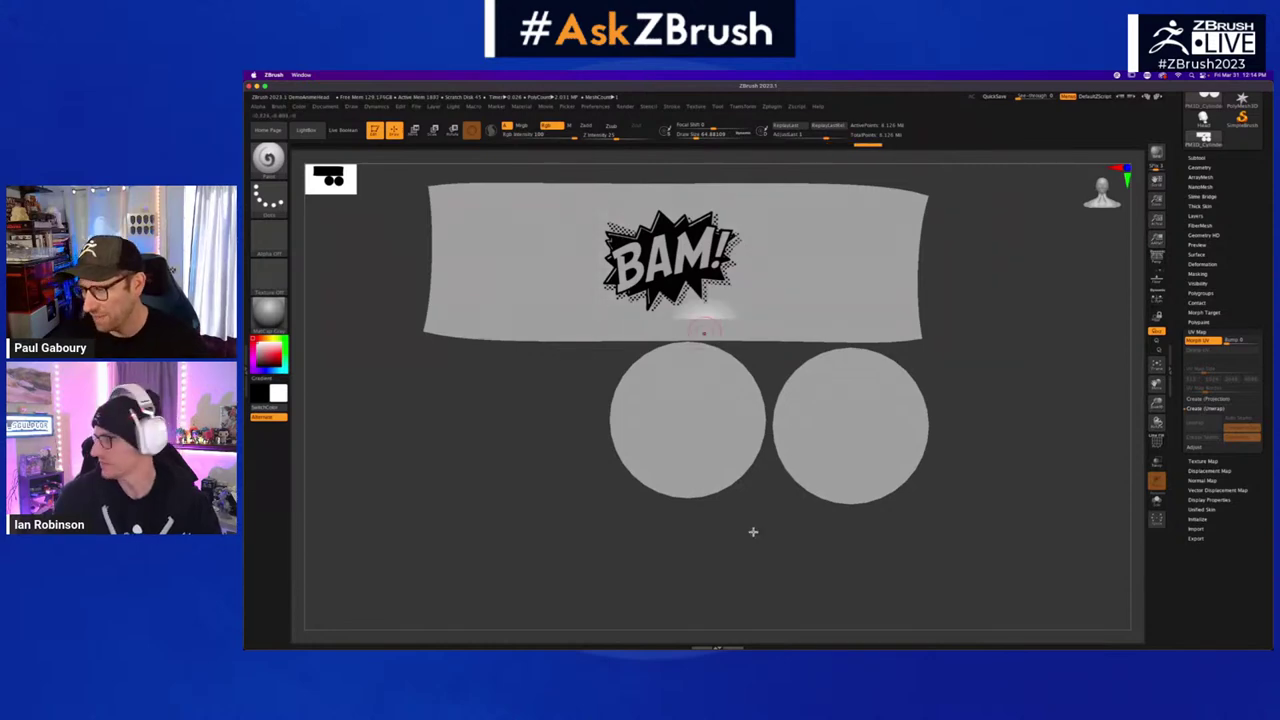
- Turn off Morph UV to restore the cylinder's shape and check the BAM! graphic wrapped around its side
{"action": "left_click", "coordinate": [1197, 341]}
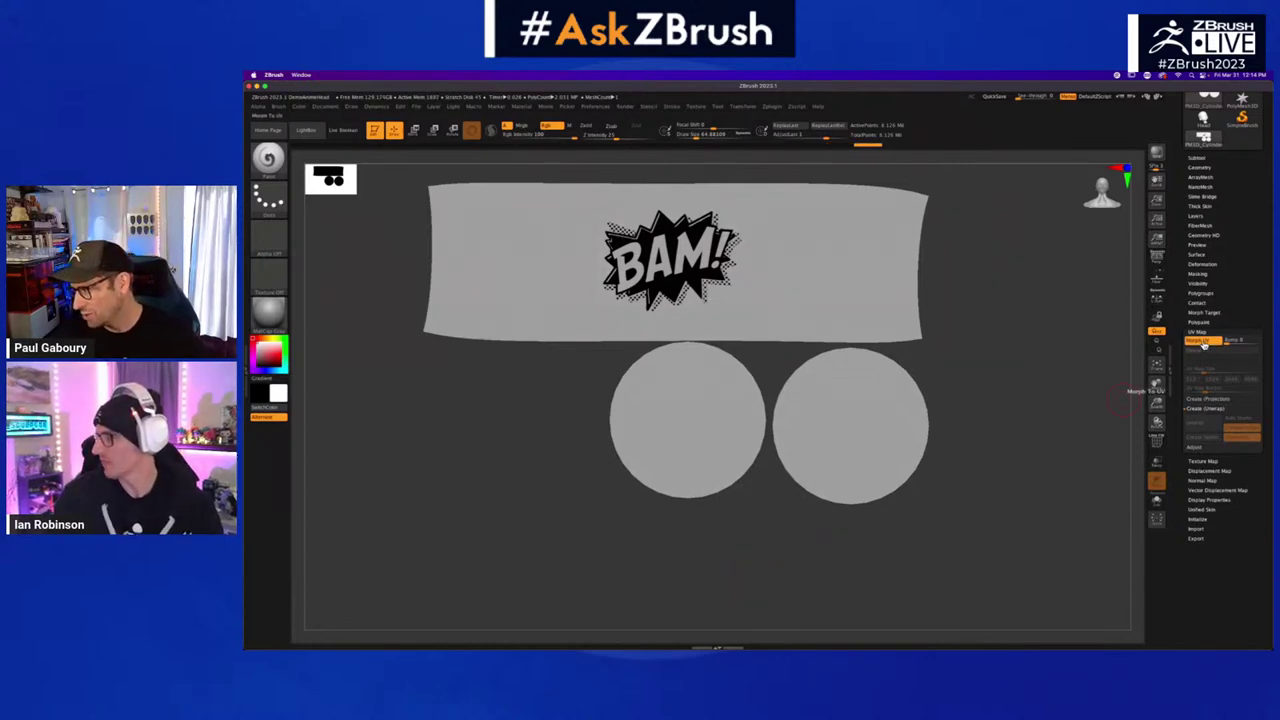
{"action": "left_click_drag", "start_coordinate": [871, 480], "coordinate": [871, 420]}
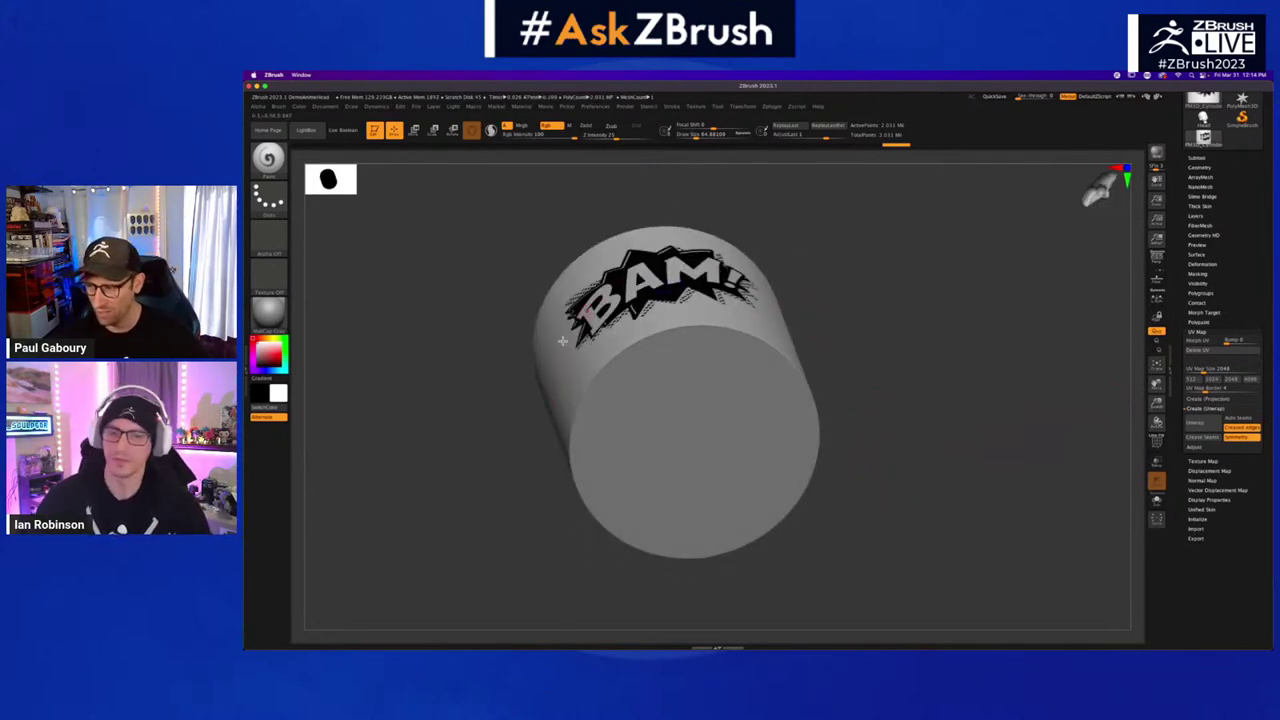
{"action": "left_click_drag", "start_coordinate": [901, 389], "coordinate": [892, 419]}
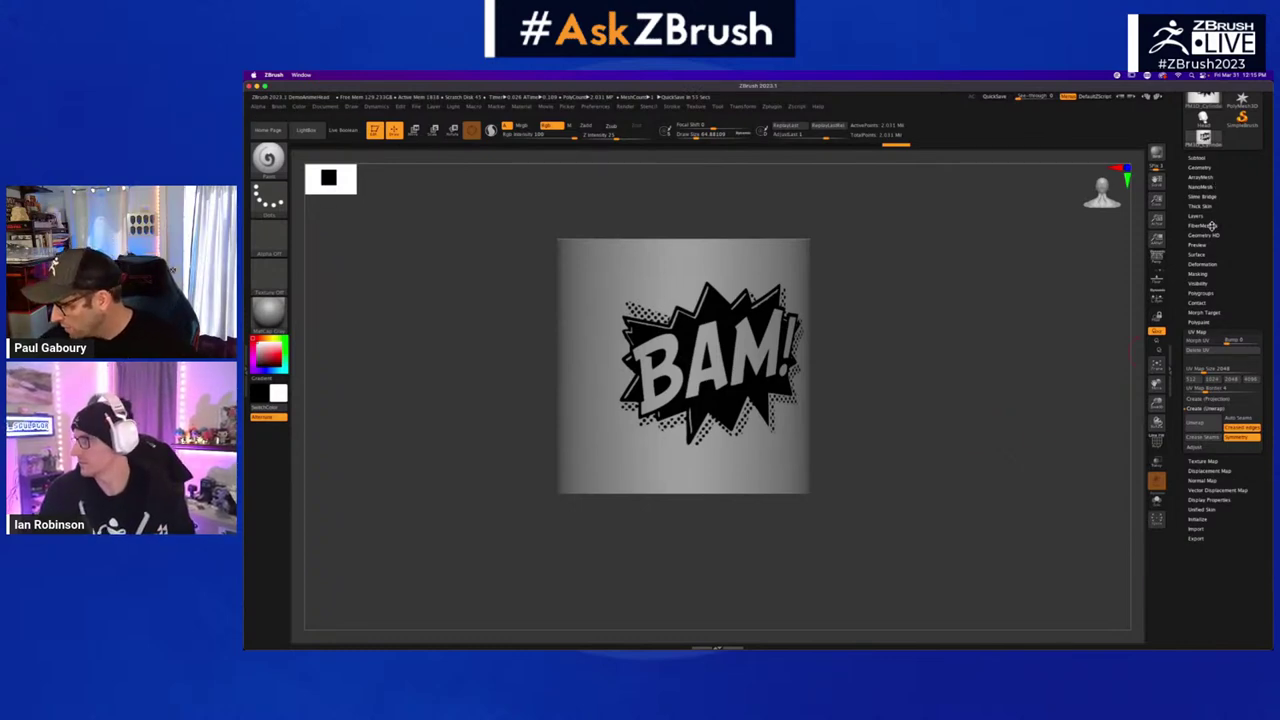
- Mask the cylinder by the intensity of its painted BAM! graphic
{"action": "left_click", "coordinate": [1204, 273]}
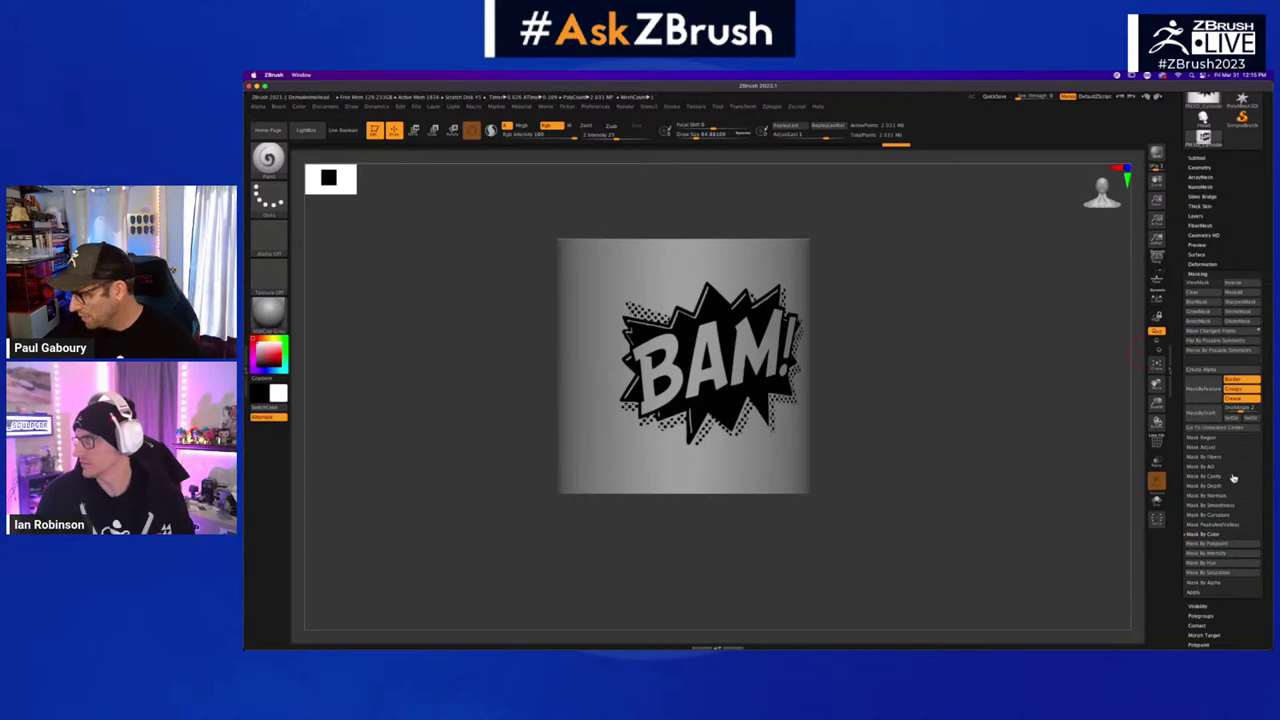
{"action": "left_click_drag", "start_coordinate": [1268, 525], "coordinate": [1260, 462]}
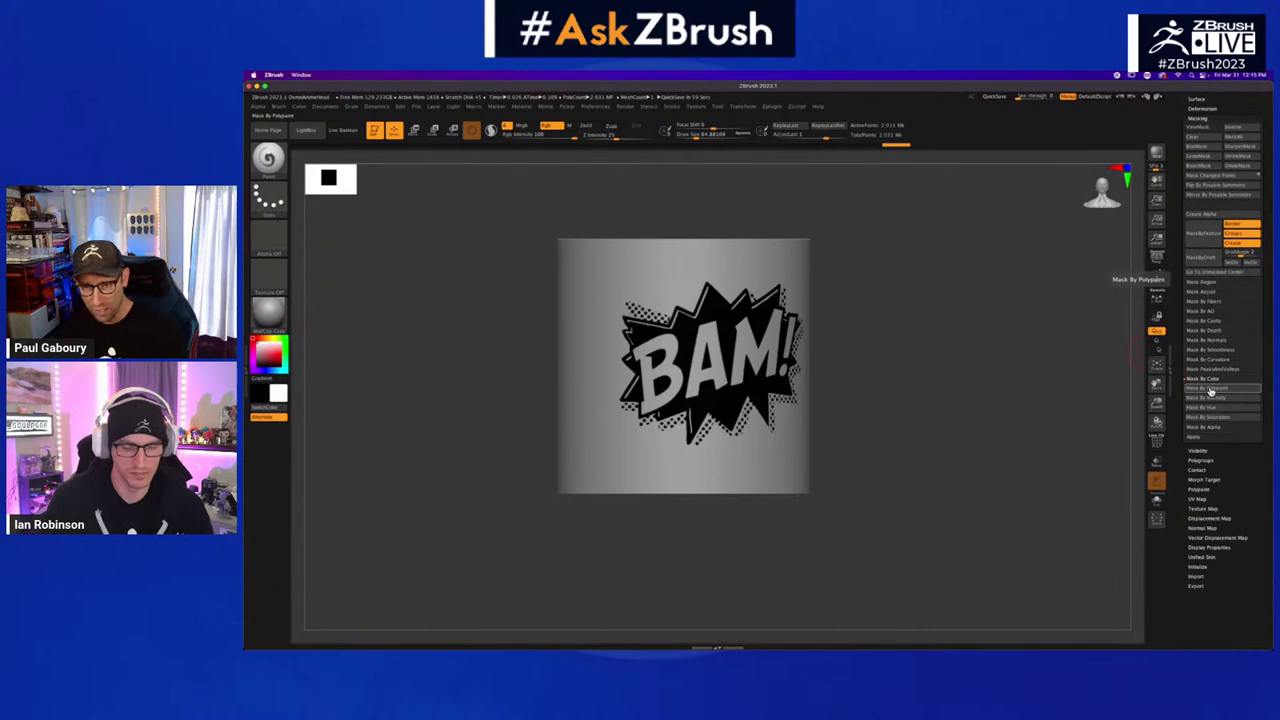
{"action": "left_click", "coordinate": [1216, 400]}
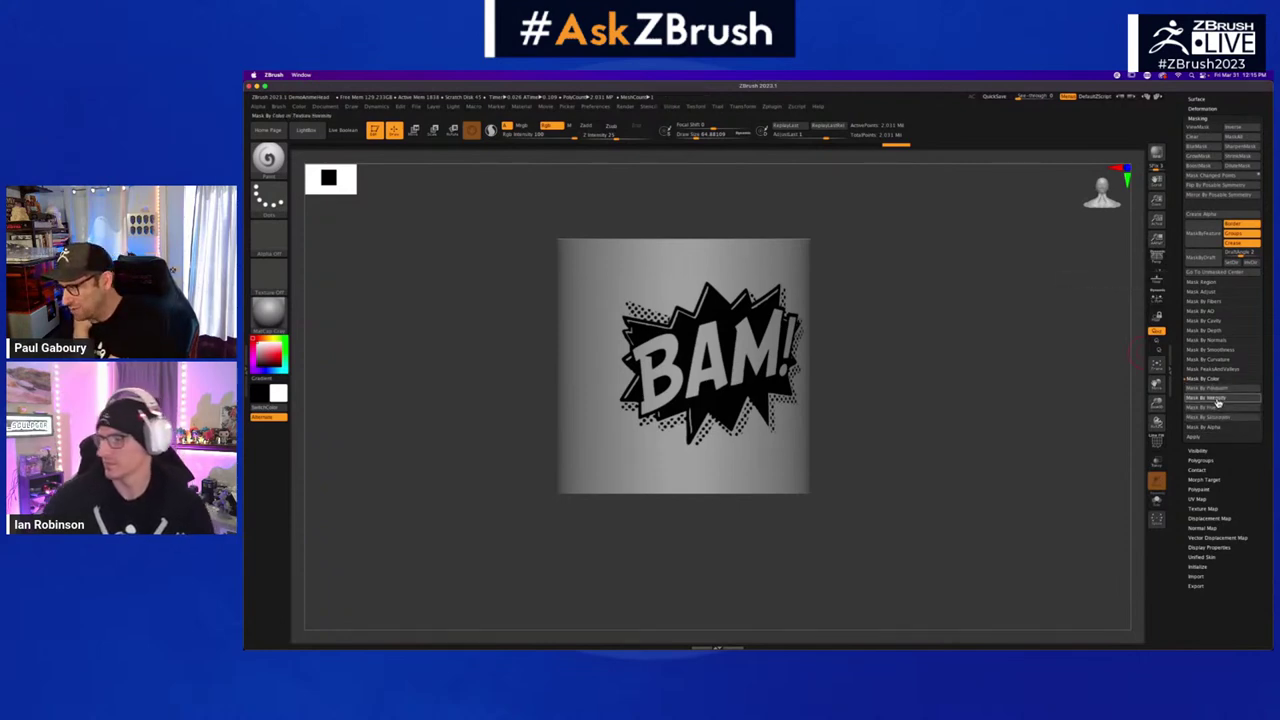
- Turn off the cylinder subtool's polypaint display to reveal the mask on its surface
{"action": "scroll", "coordinate": [1218, 330], "scroll_direction": "up", "scroll_amount": 5}
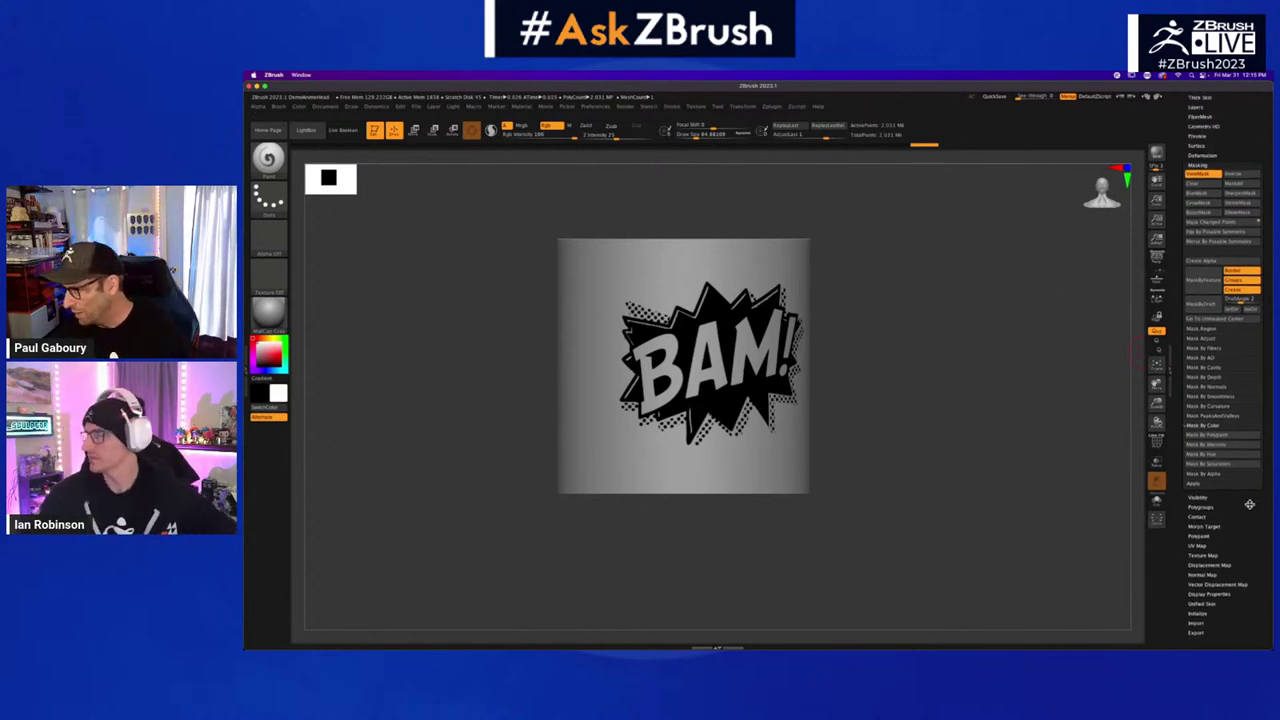
{"action": "left_click", "coordinate": [1197, 278]}
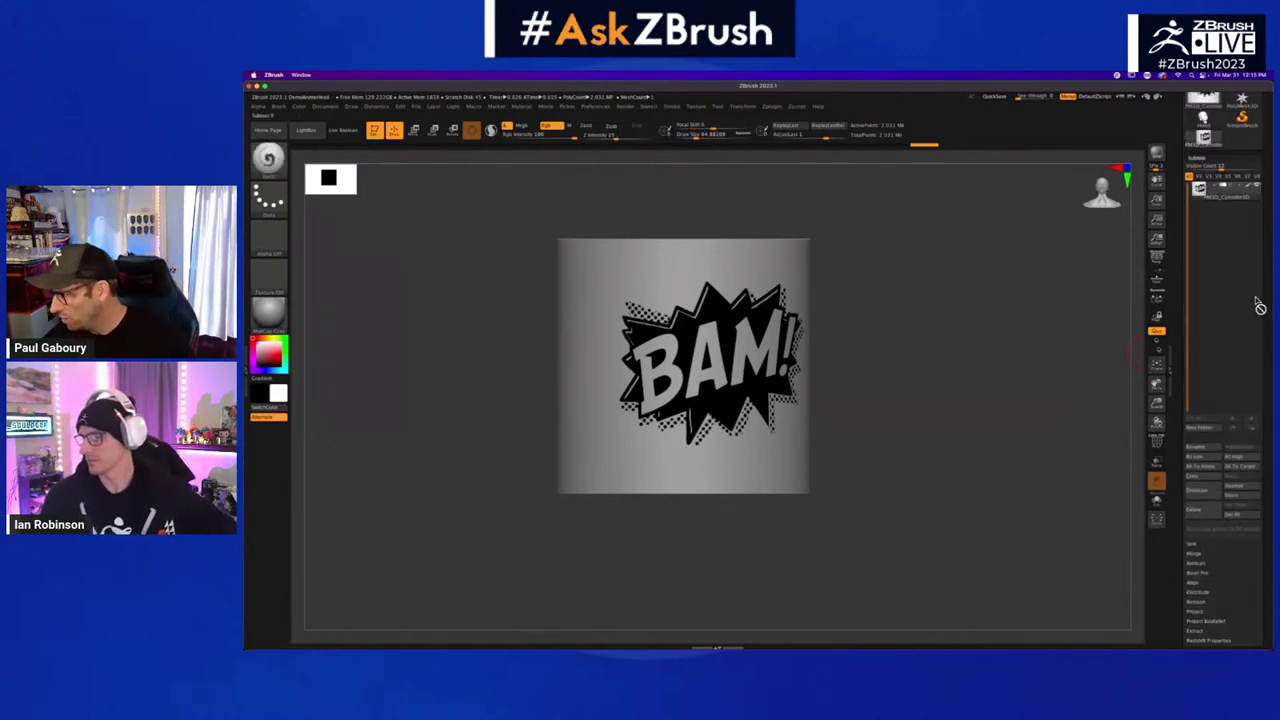
{"action": "left_click", "coordinate": [1246, 186]}
{"action": "mouse_move", "coordinate": [879, 475]}
{"action": "left_mouse_down"}
{"action": "mouse_move", "coordinate": [869, 451]}
{"action": "mouse_move", "coordinate": [885, 475]}
{"action": "left_mouse_up"}
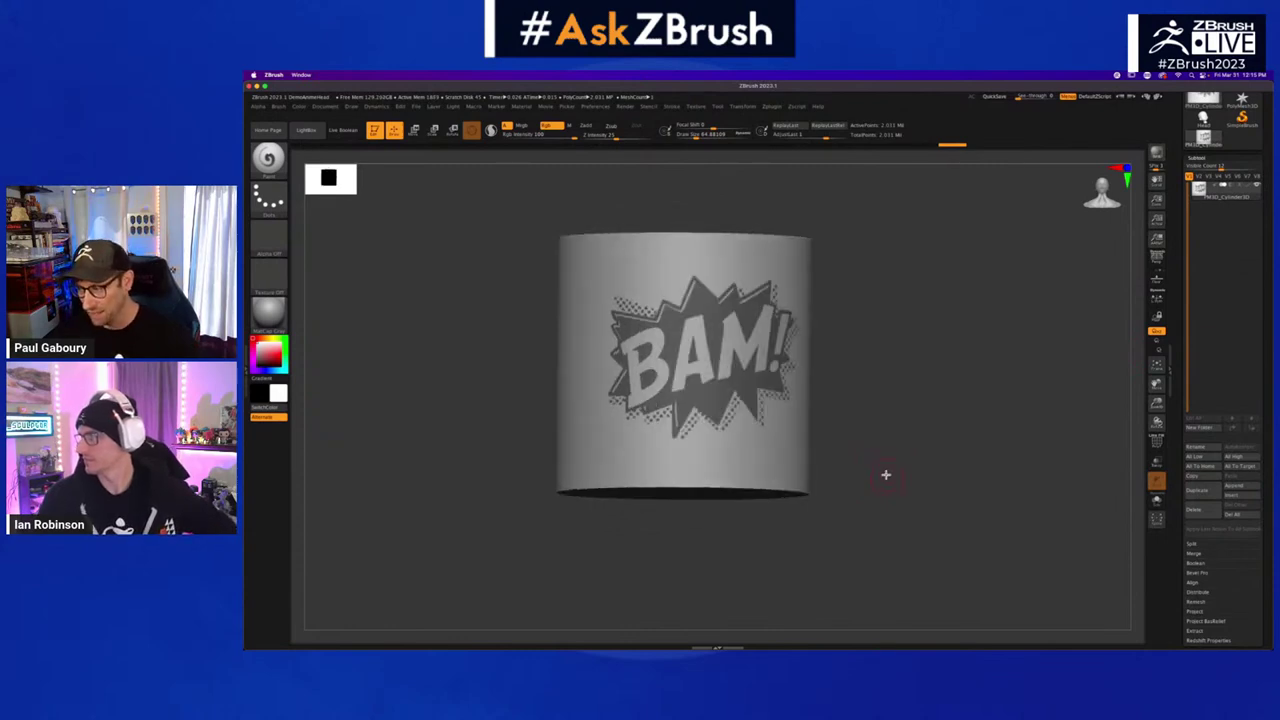
- Invert the mask so the dark BAM! areas are unprotected, and open the Deformation settings for the cylinder
{"action": "left_click", "coordinate": [922, 445], "text": "ctrl"}
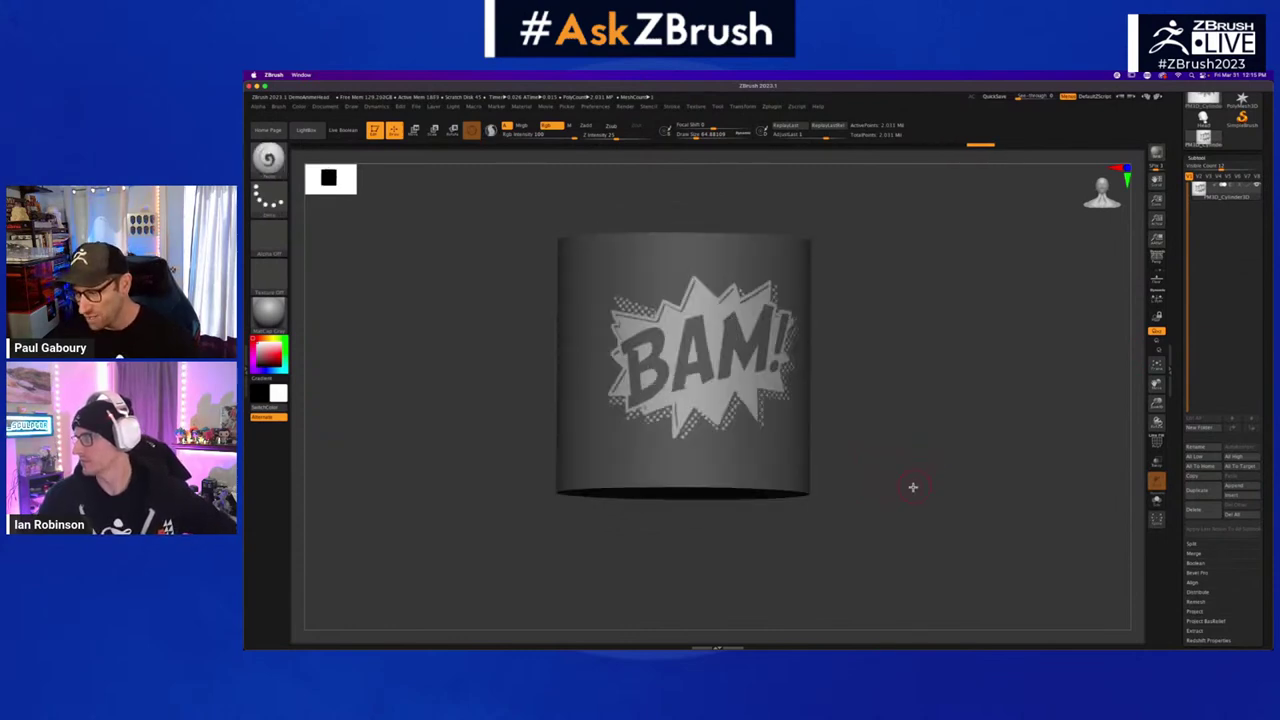
{"action": "left_click", "coordinate": [1197, 158]}
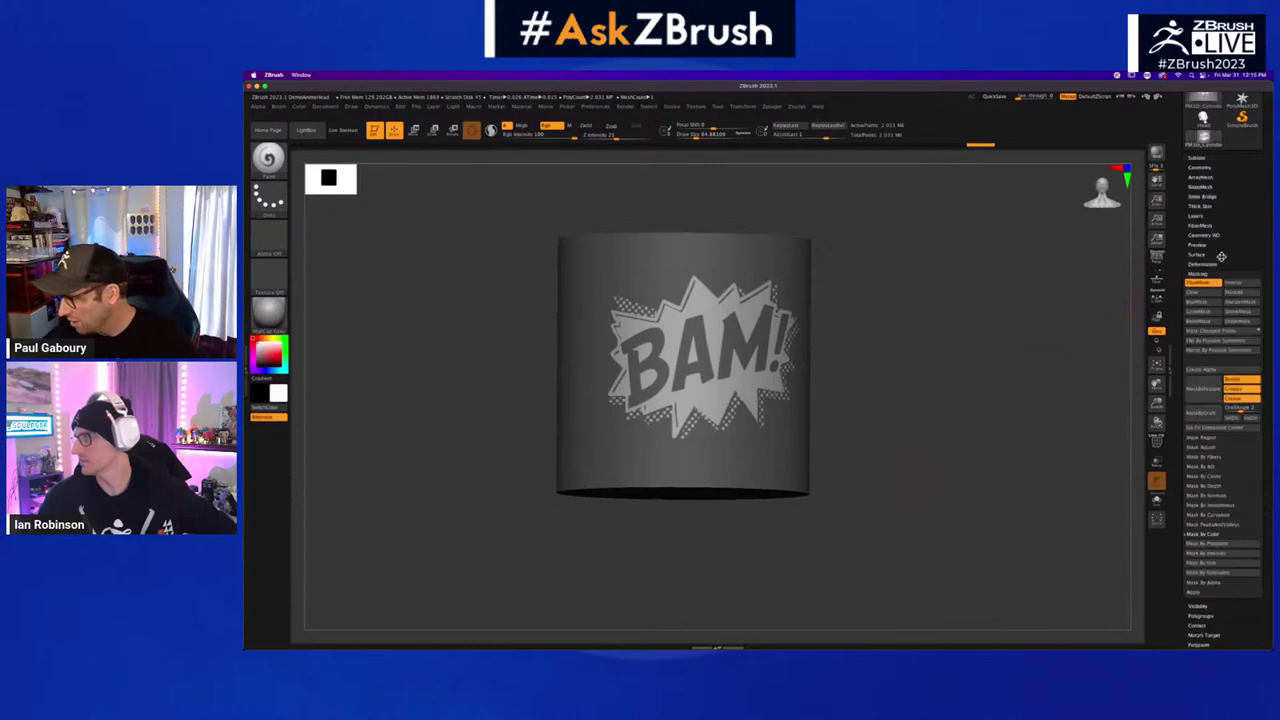
{"action": "left_click", "coordinate": [1205, 273]}
{"action": "left_click", "coordinate": [1208, 264]}
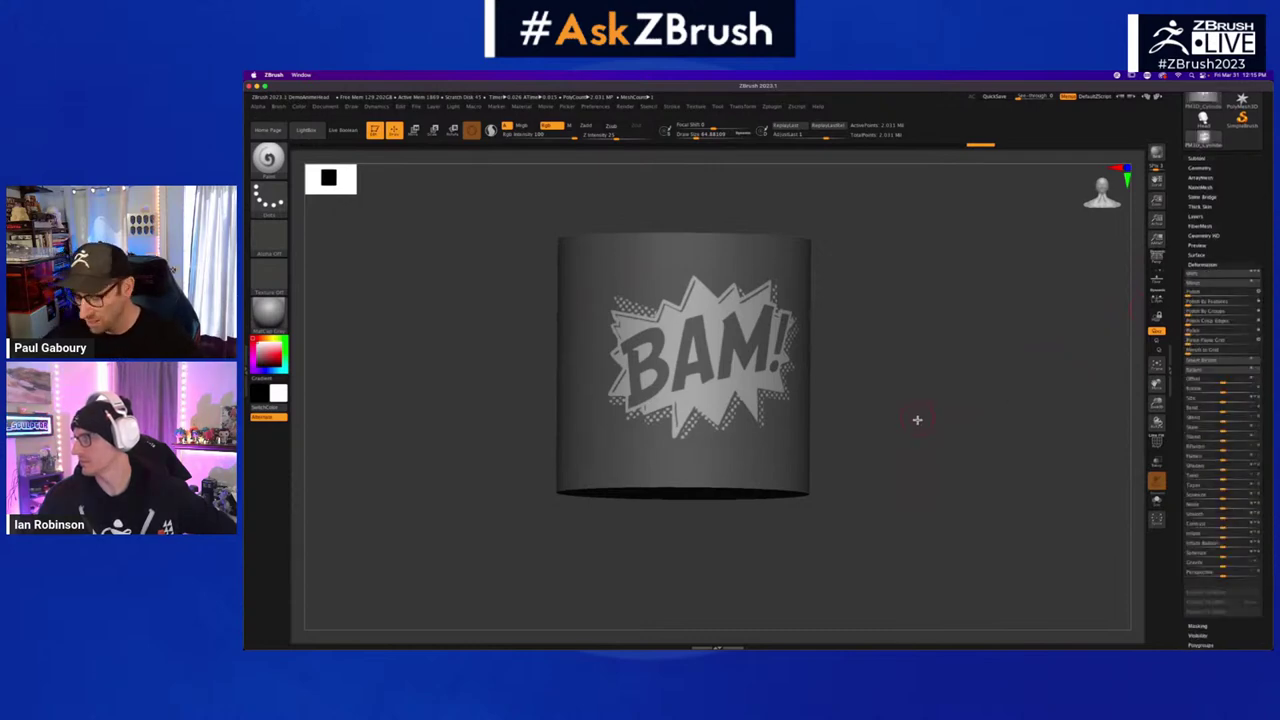
{"action": "key", "text": "shift"}
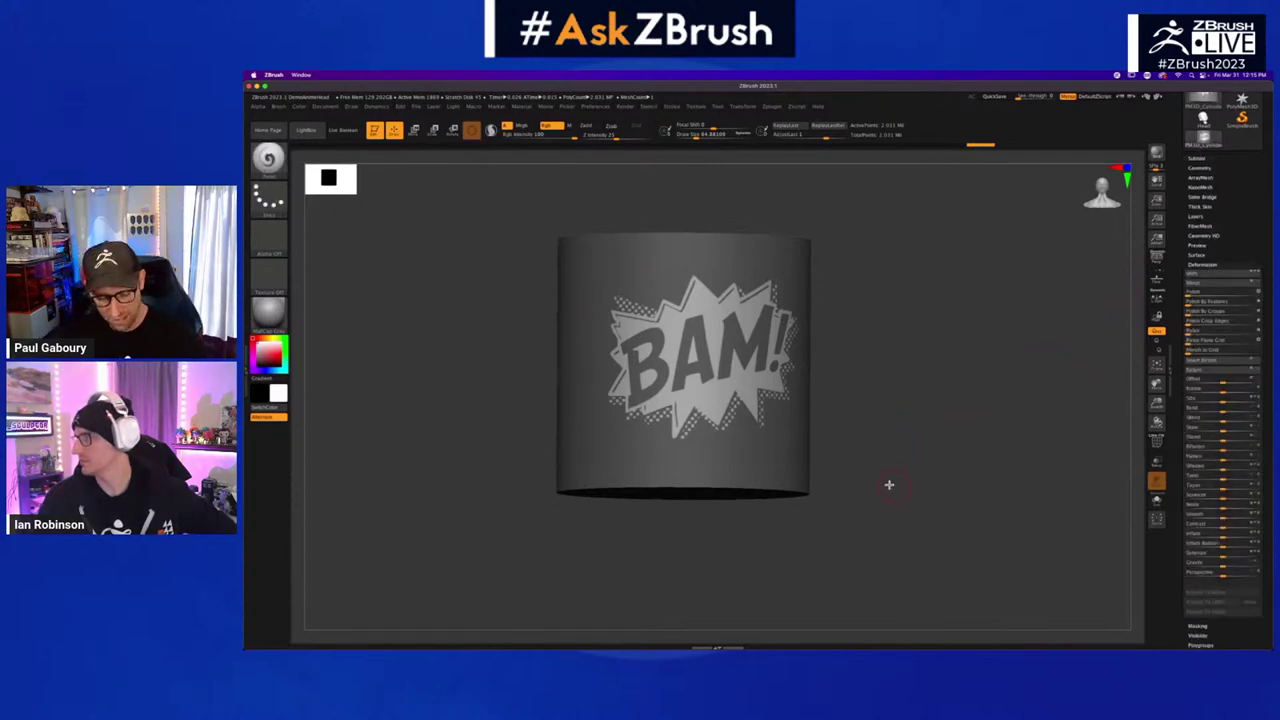
{"action": "left_click_drag", "start_coordinate": [889, 485], "coordinate": [898, 479]}
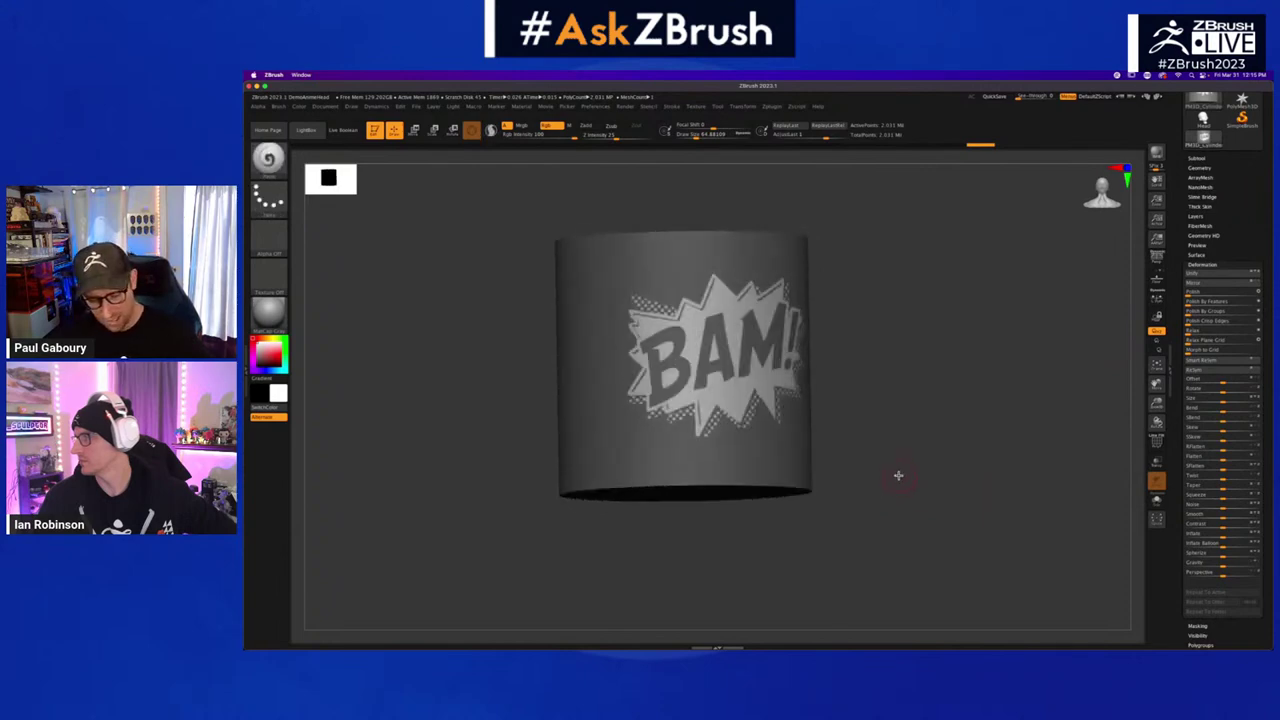
{"action": "key", "text": "super+h"}
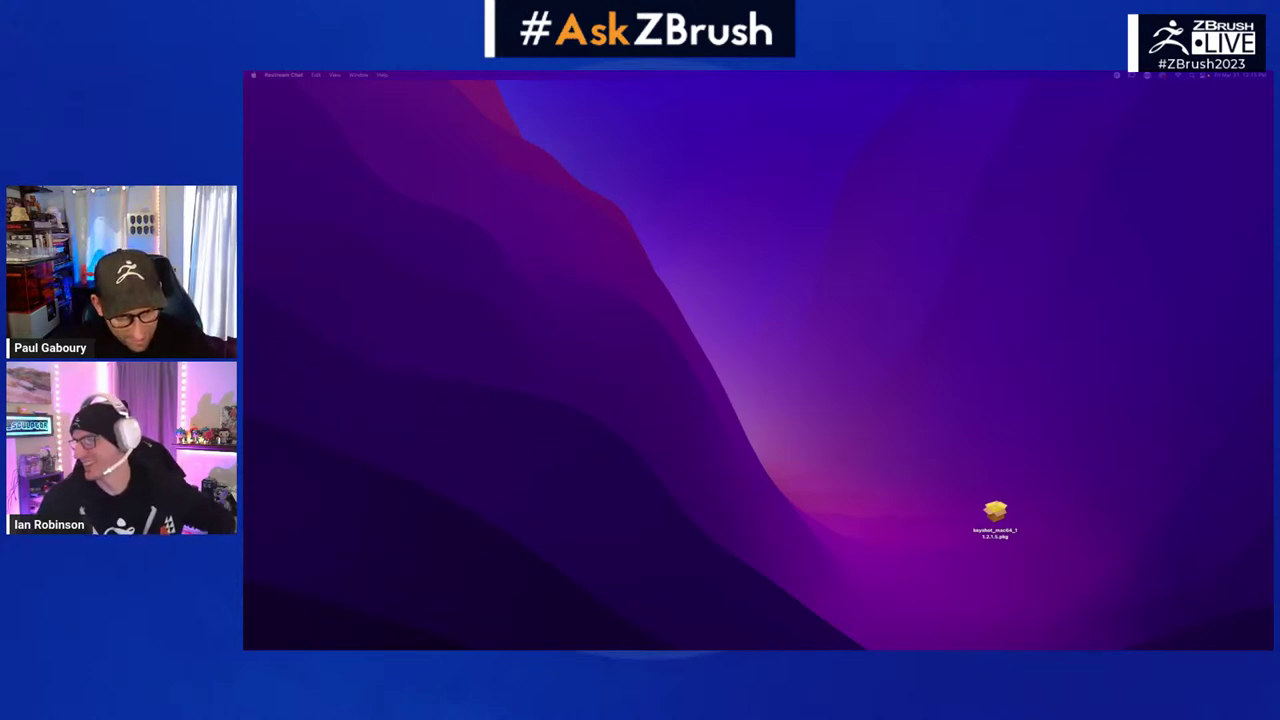
{"action": "key", "text": "super+Tab"}
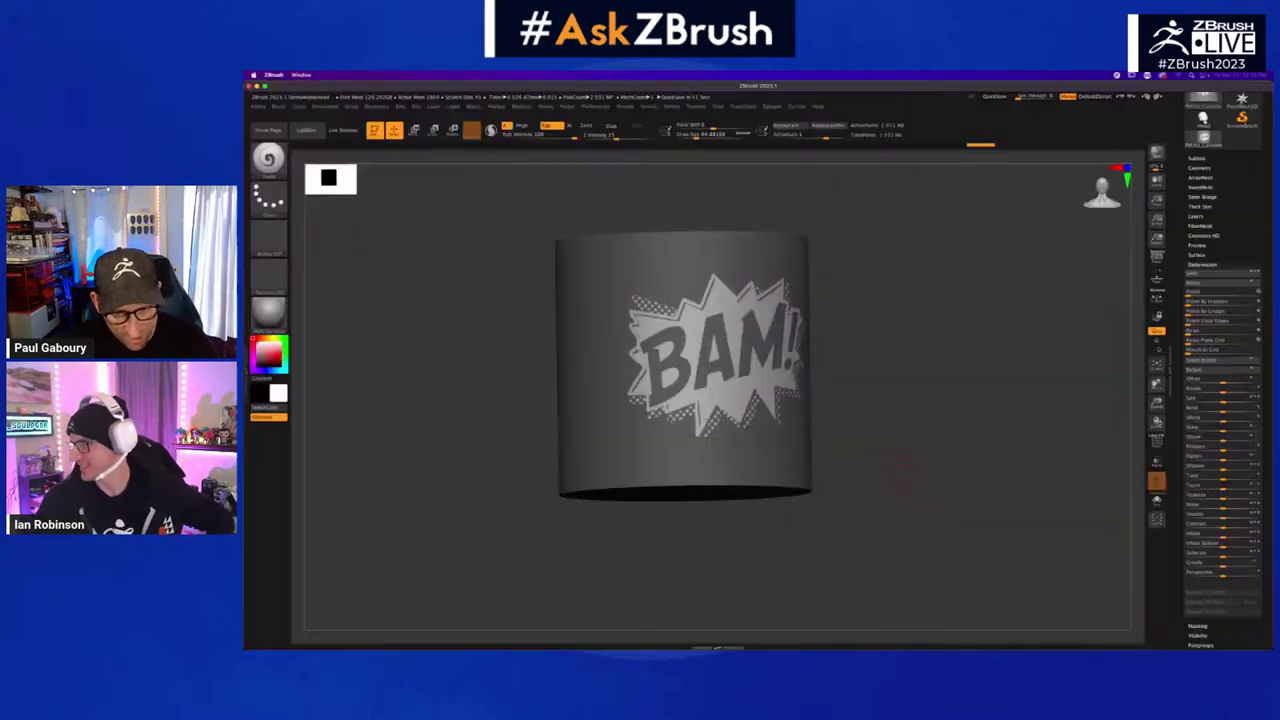
{"action": "left_click", "coordinate": [891, 383]}
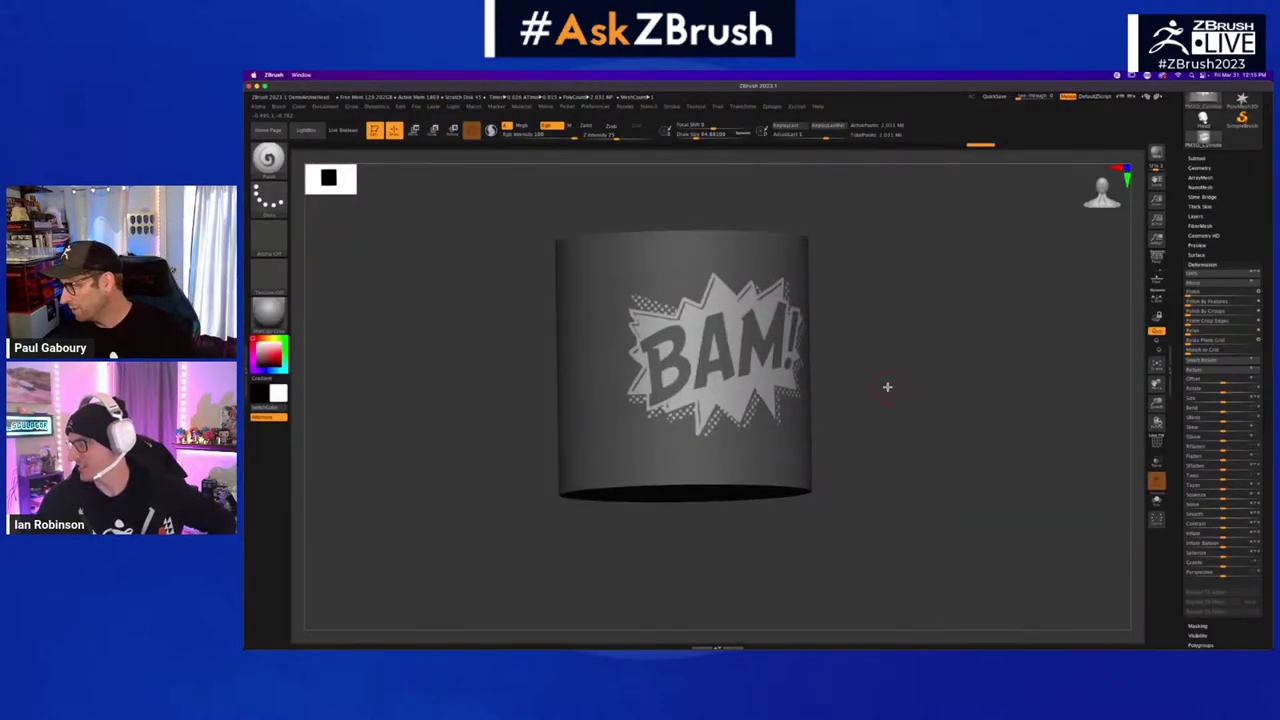
- Hide the mask display on the cylinder
{"action": "left_click", "coordinate": [1203, 266]}
{"action": "left_click", "coordinate": [1207, 276]}
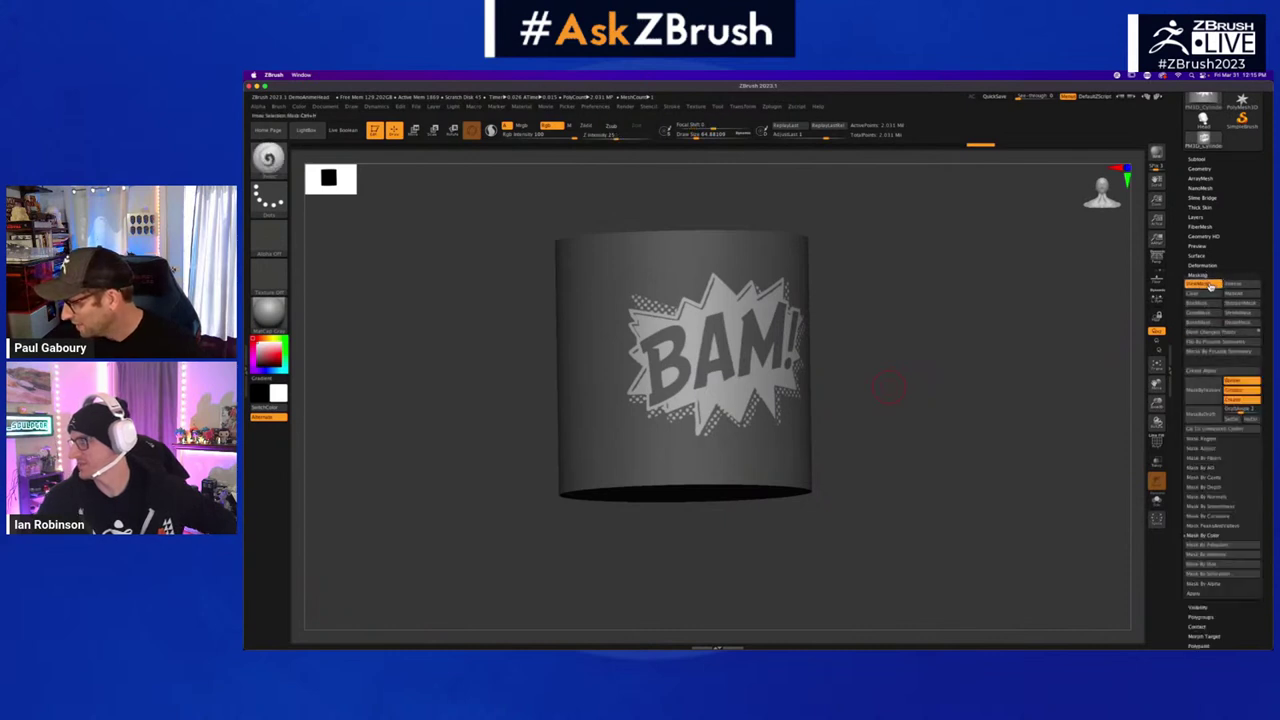
{"action": "left_click", "coordinate": [1214, 287]}
{"action": "left_click", "coordinate": [1214, 287]}
{"action": "left_click", "coordinate": [1214, 287]}
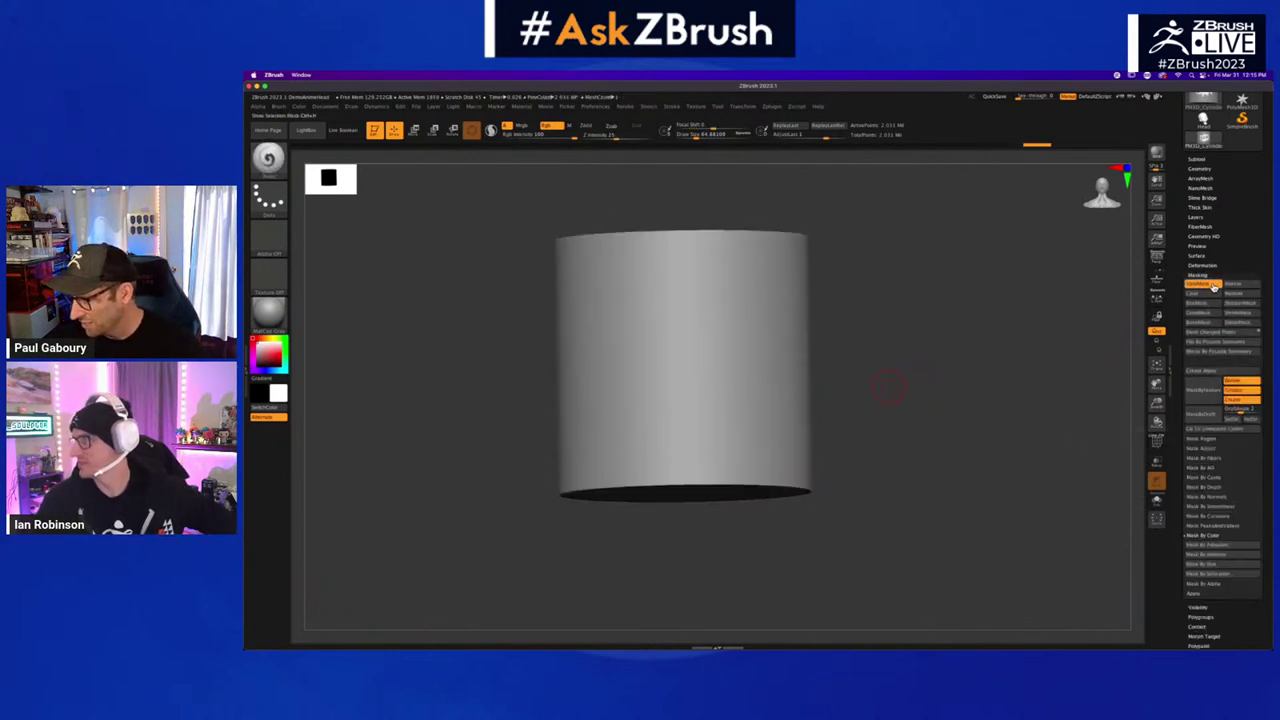
{"action": "left_click", "coordinate": [1214, 287]}
{"action": "left_click", "coordinate": [1214, 287]}
- Try a slight Inflate deformation on the cylinder's unmasked BAM! areas, inspect the surface and undo it
{"action": "left_click", "coordinate": [1216, 266]}
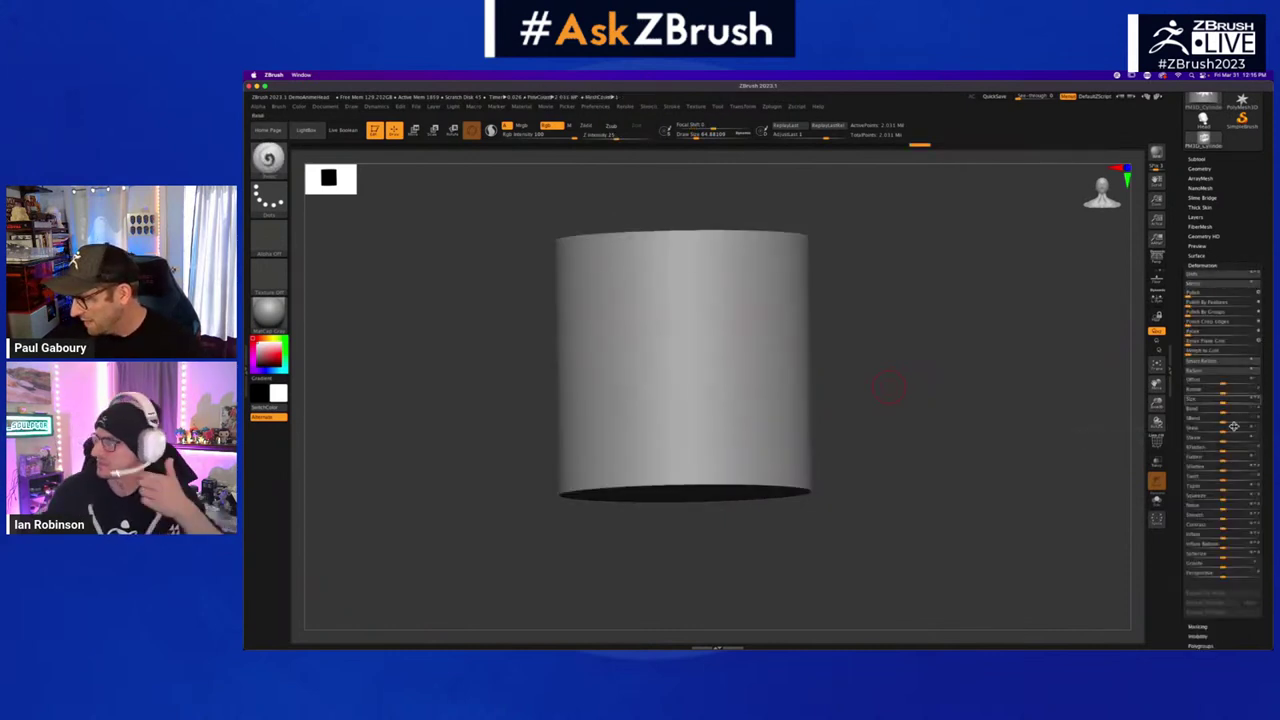
{"action": "left_click", "coordinate": [1229, 535]}
{"action": "mouse_move", "coordinate": [1229, 534]}
{"action": "left_mouse_down"}
{"action": "mouse_move", "coordinate": [1217, 535]}
{"action": "mouse_move", "coordinate": [1228, 535]}
{"action": "left_mouse_up"}
{"action": "left_click_drag", "start_coordinate": [1003, 520], "coordinate": [932, 507]}
{"action": "key", "text": "ctrl+z"}
- Redisplay and invert the mask so it covers the BAM! graphic, and preview an Extract of it at 0.02 thickness
{"action": "key", "text": "ctrl+h"}
{"action": "left_click", "coordinate": [932, 507], "text": "ctrl"}
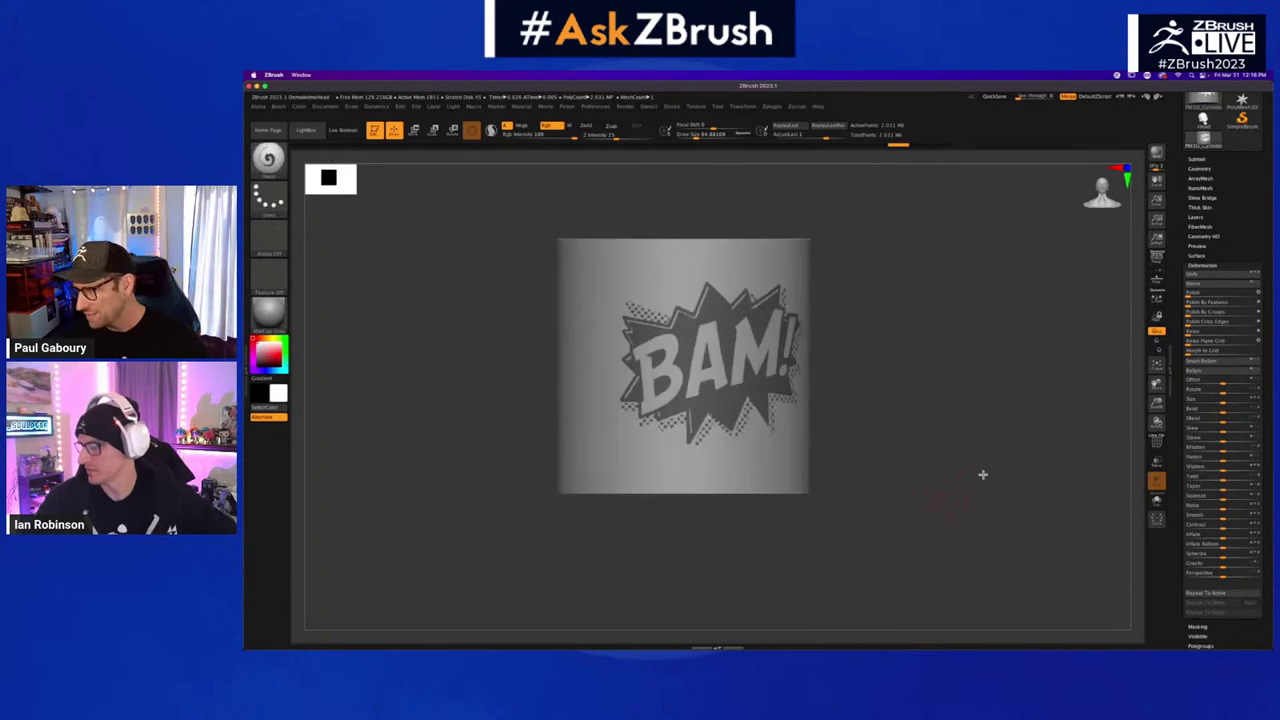
{"action": "left_click", "coordinate": [1207, 160]}
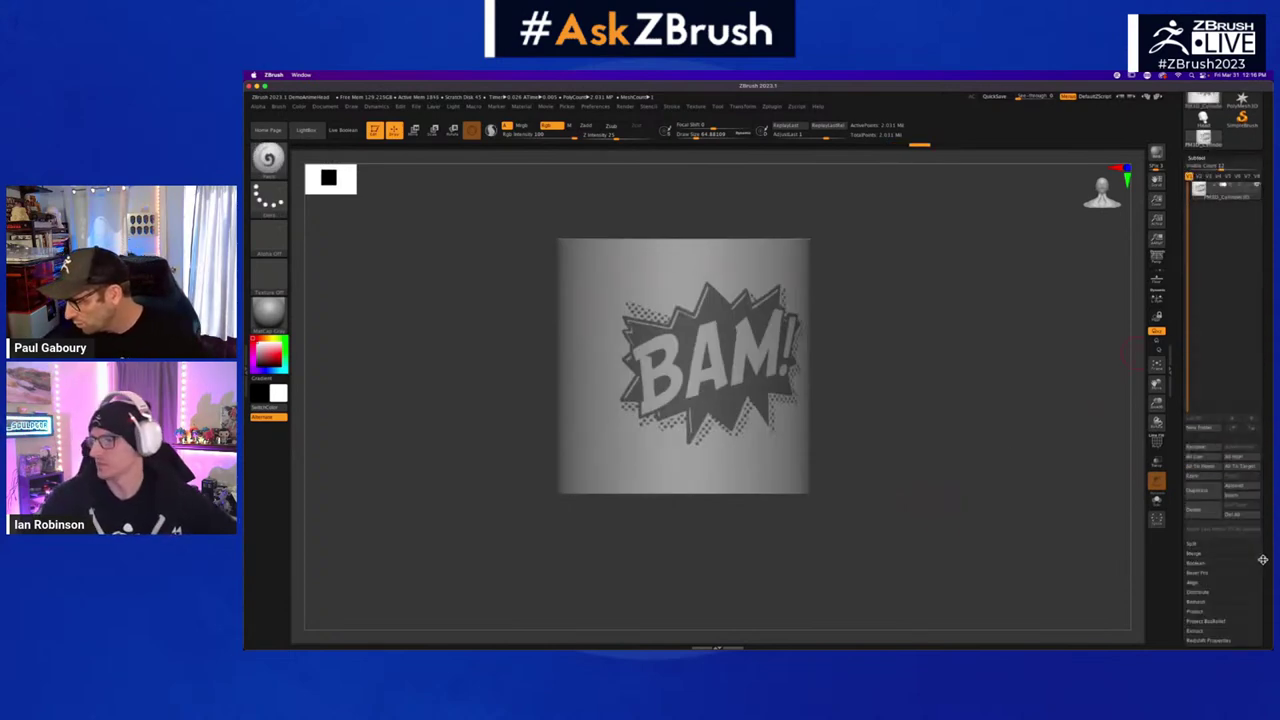
{"action": "left_click_drag", "start_coordinate": [1262, 559], "coordinate": [1260, 480]}
{"action": "left_click", "coordinate": [1200, 410]}
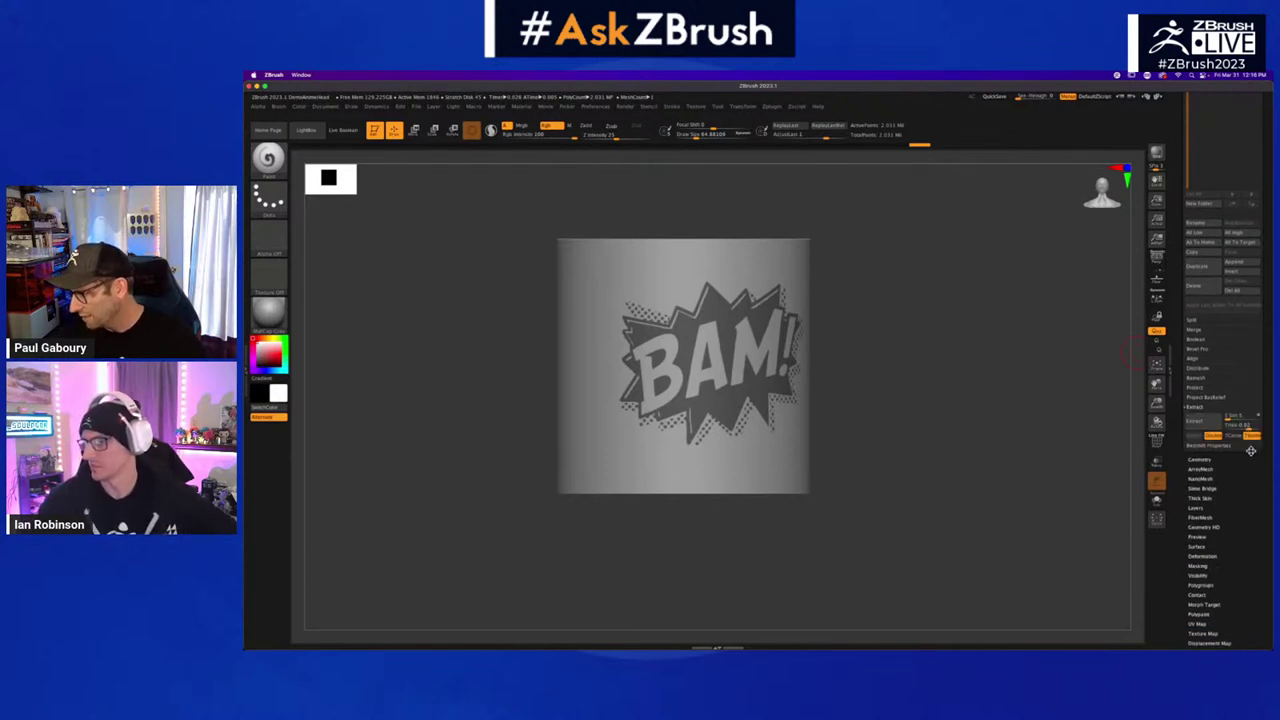
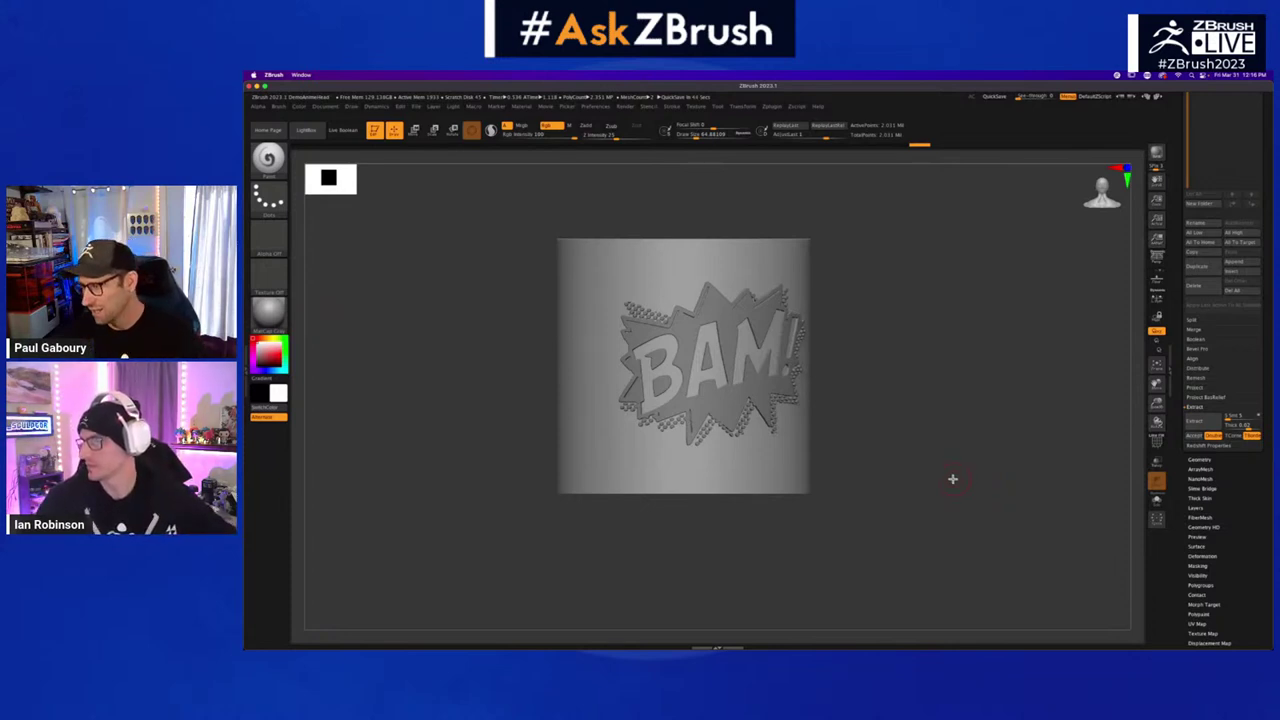
{"action": "left_click_drag", "start_coordinate": [953, 479], "coordinate": [966, 469]}
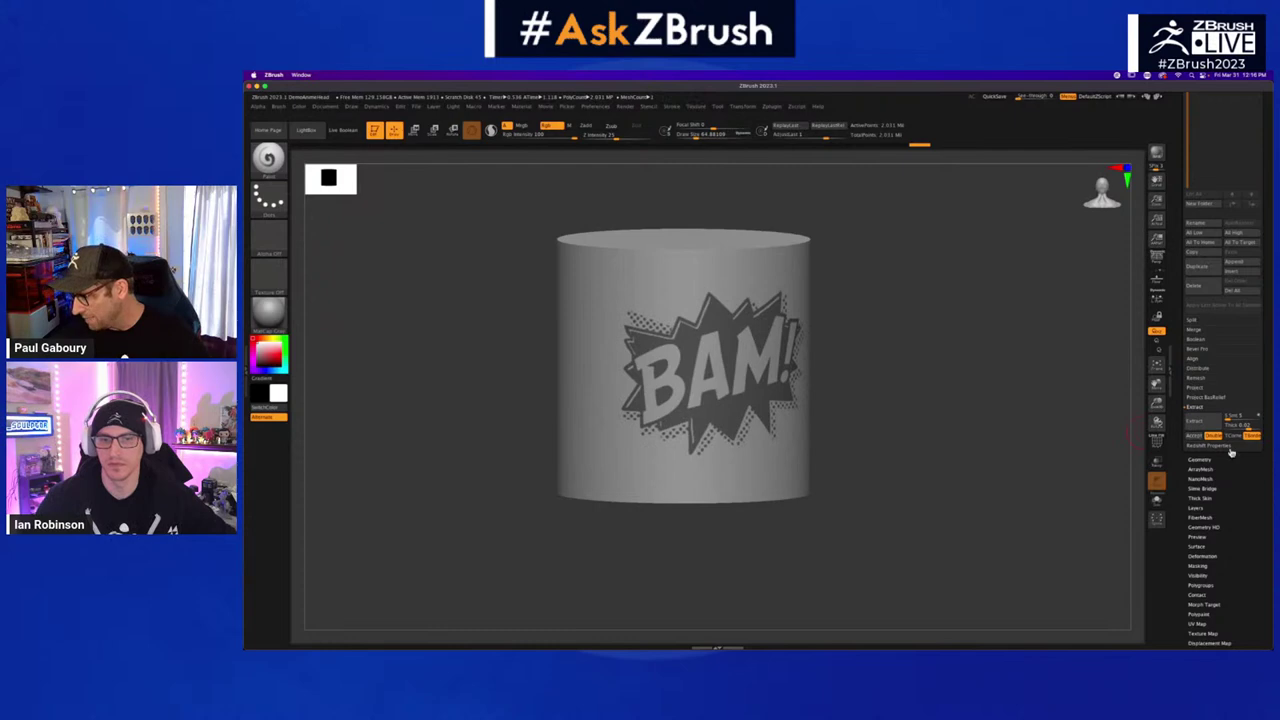
- Switch from the cylinder to the head model and collapse its subtool list
{"action": "scroll", "coordinate": [1225, 470], "scroll_direction": "up", "scroll_amount": 10}
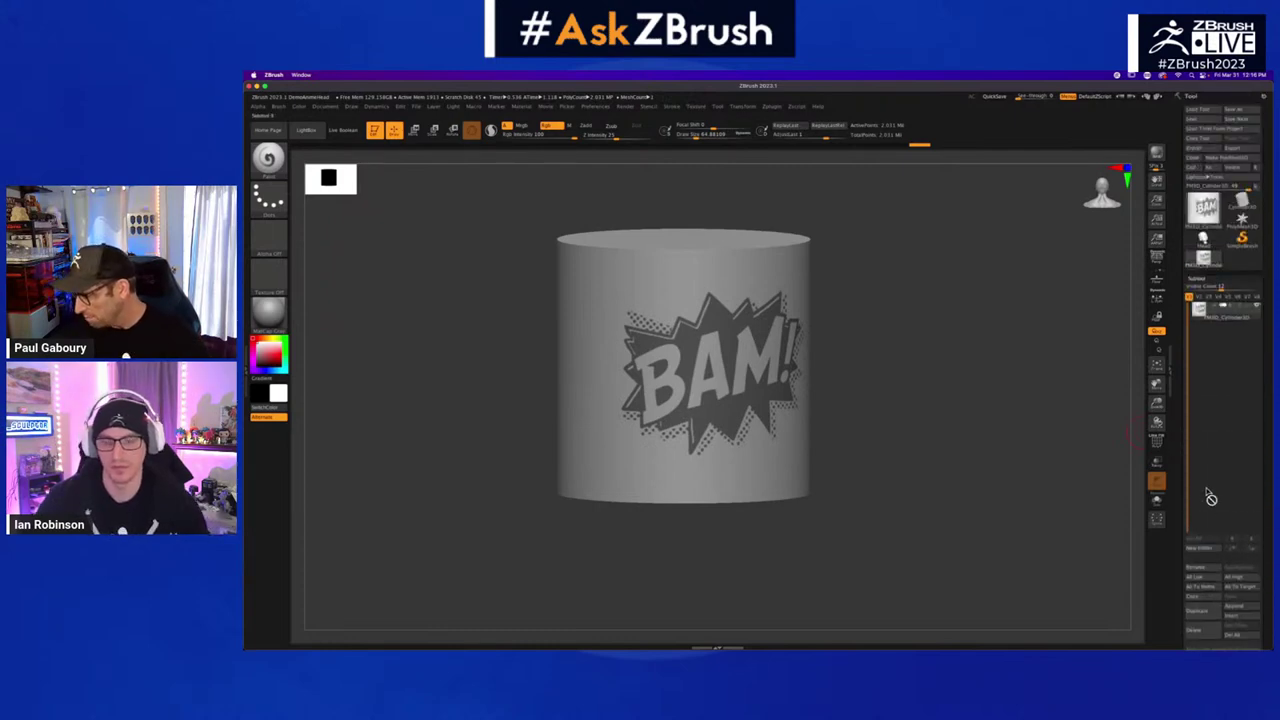
{"action": "left_click", "coordinate": [1204, 240]}
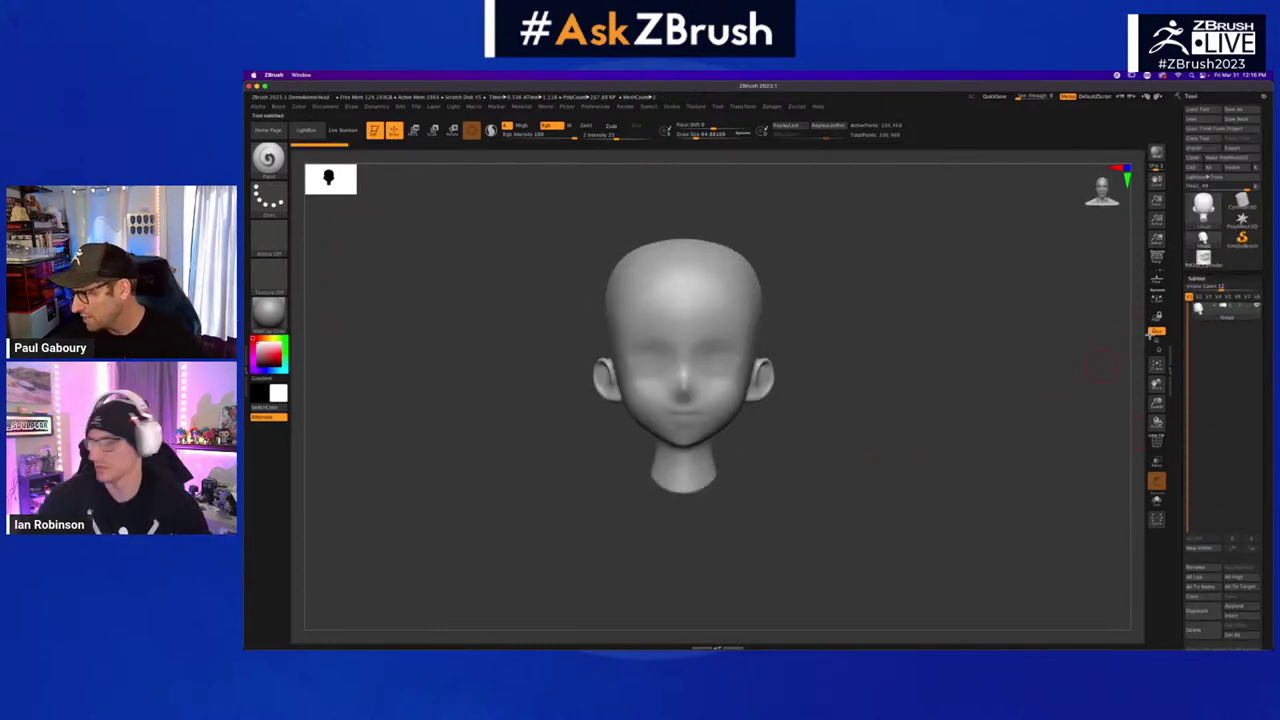
{"action": "left_click", "coordinate": [1199, 277]}
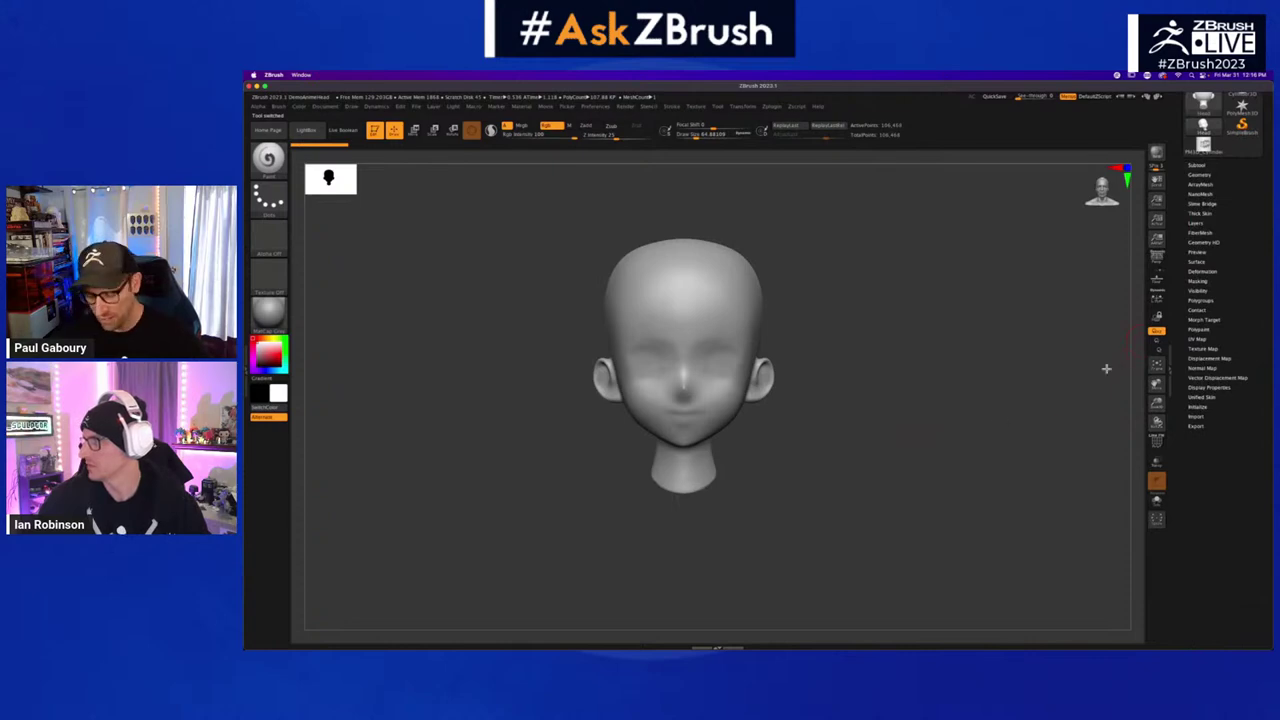
- Open the Earthquake demo project from LightBox without saving the changes to the current project
{"action": "key", "text": "comma"}
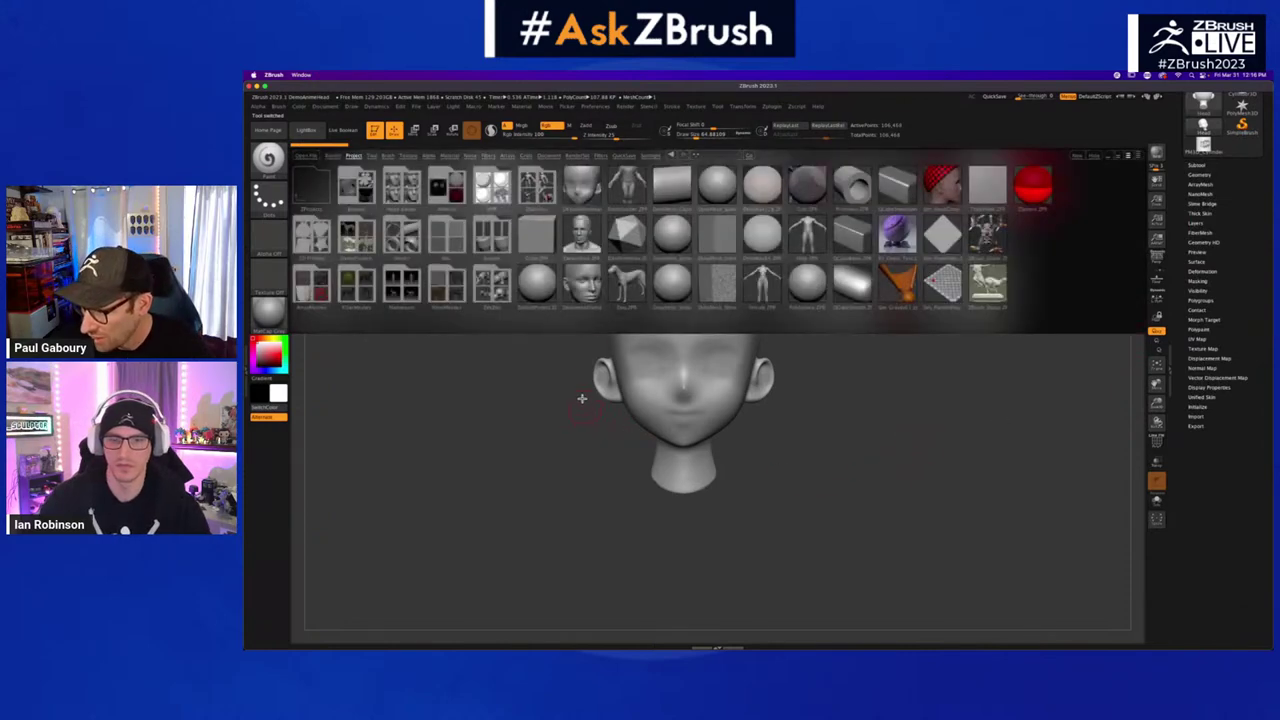
{"action": "double_click", "coordinate": [360, 237]}
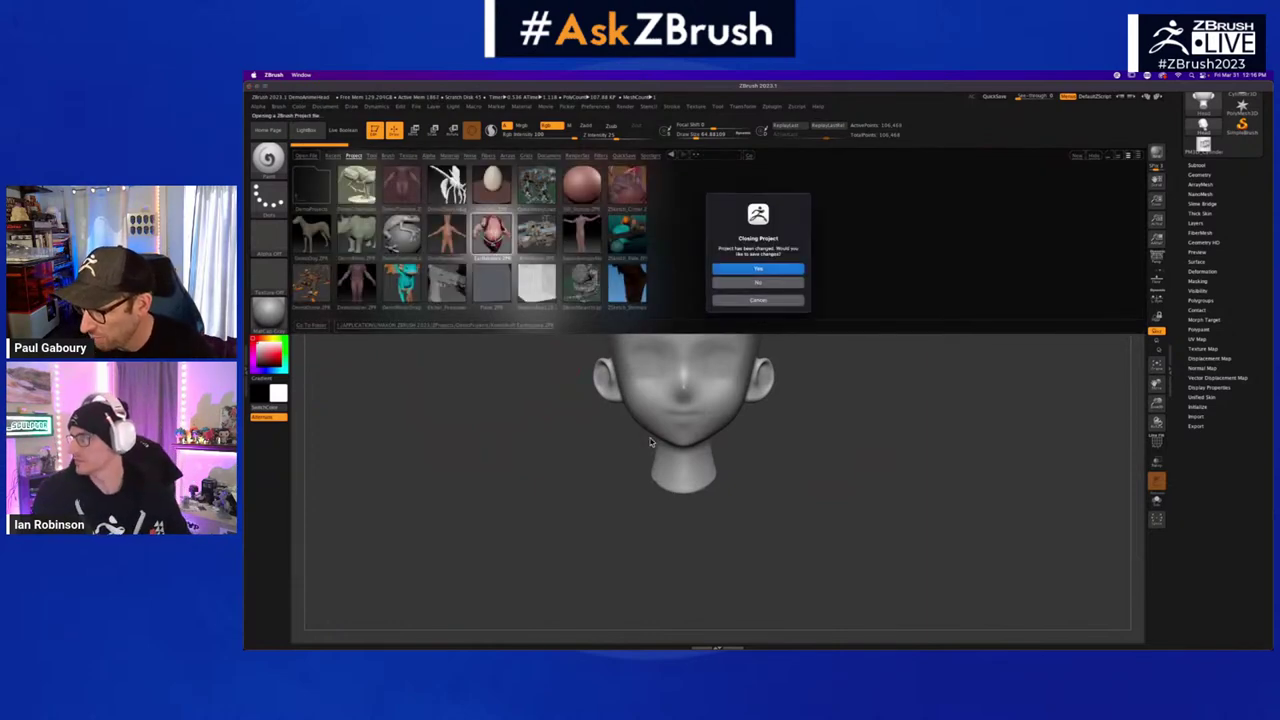
{"action": "left_click", "coordinate": [765, 284]}
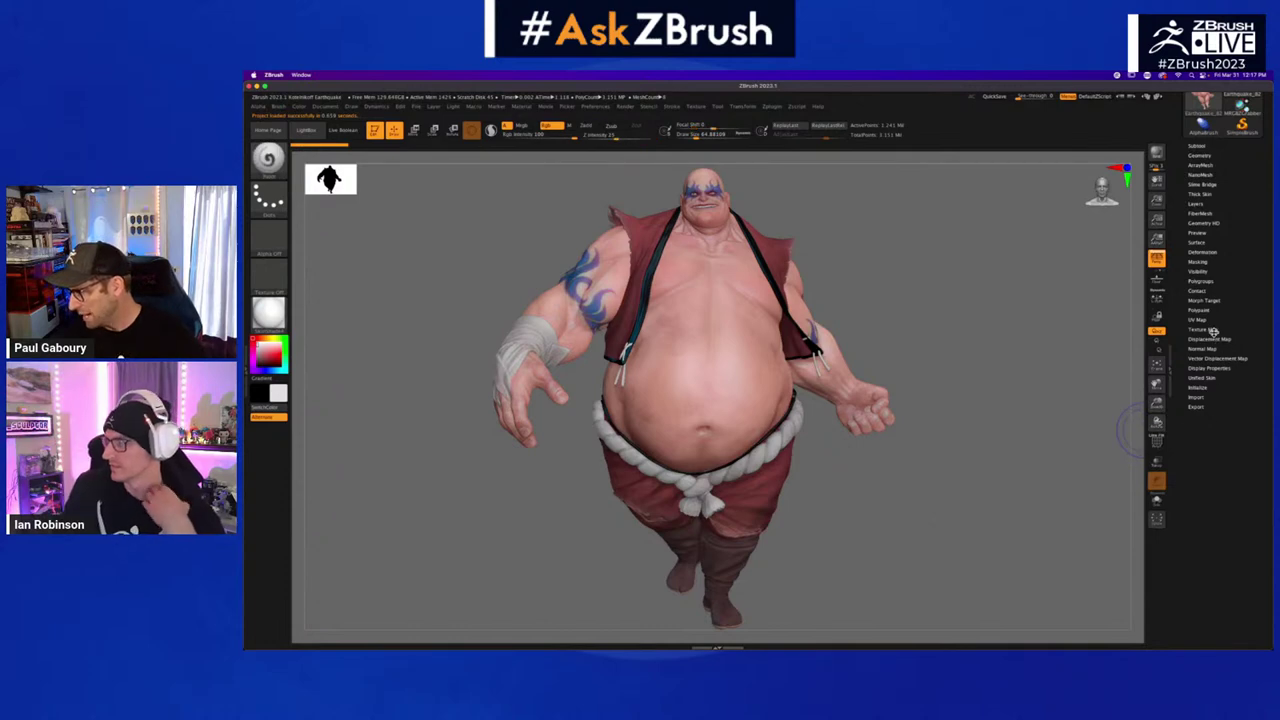
- Isolate the character's body subtool and flatten it into its UV layout with Morph UV
{"action": "left_click", "coordinate": [1157, 497]}
{"action": "left_click", "coordinate": [1245, 320]}
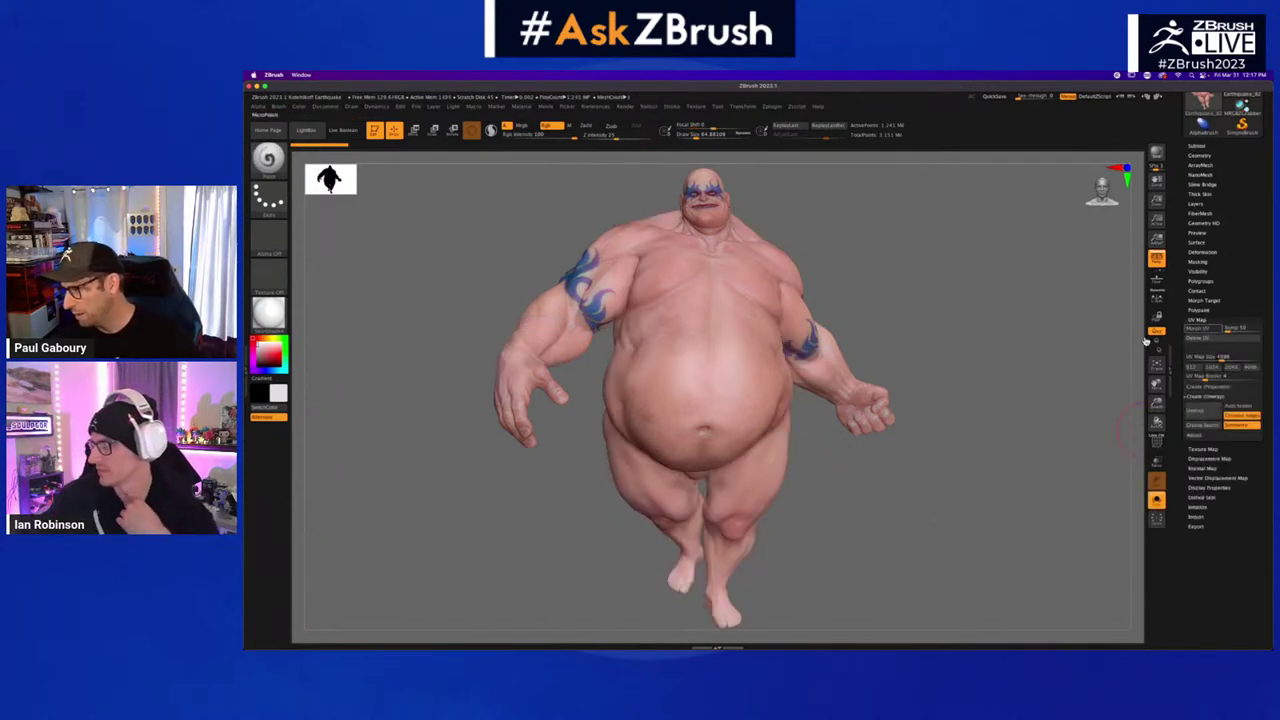
{"action": "left_click", "coordinate": [1198, 328]}
{"action": "mouse_move", "coordinate": [805, 452]}
{"action": "right_mouse_down", "text": "ctrl"}
{"action": "mouse_move", "coordinate": [802, 301]}
{"action": "mouse_move", "coordinate": [807, 394]}
{"action": "mouse_move", "coordinate": [889, 390]}
{"action": "right_mouse_up", "text": "ctrl"}
- Set up the Clay brush at draw size 18, undo a test stroke across the arm, and turn off Rgb painting
{"action": "key", "text": "s"}
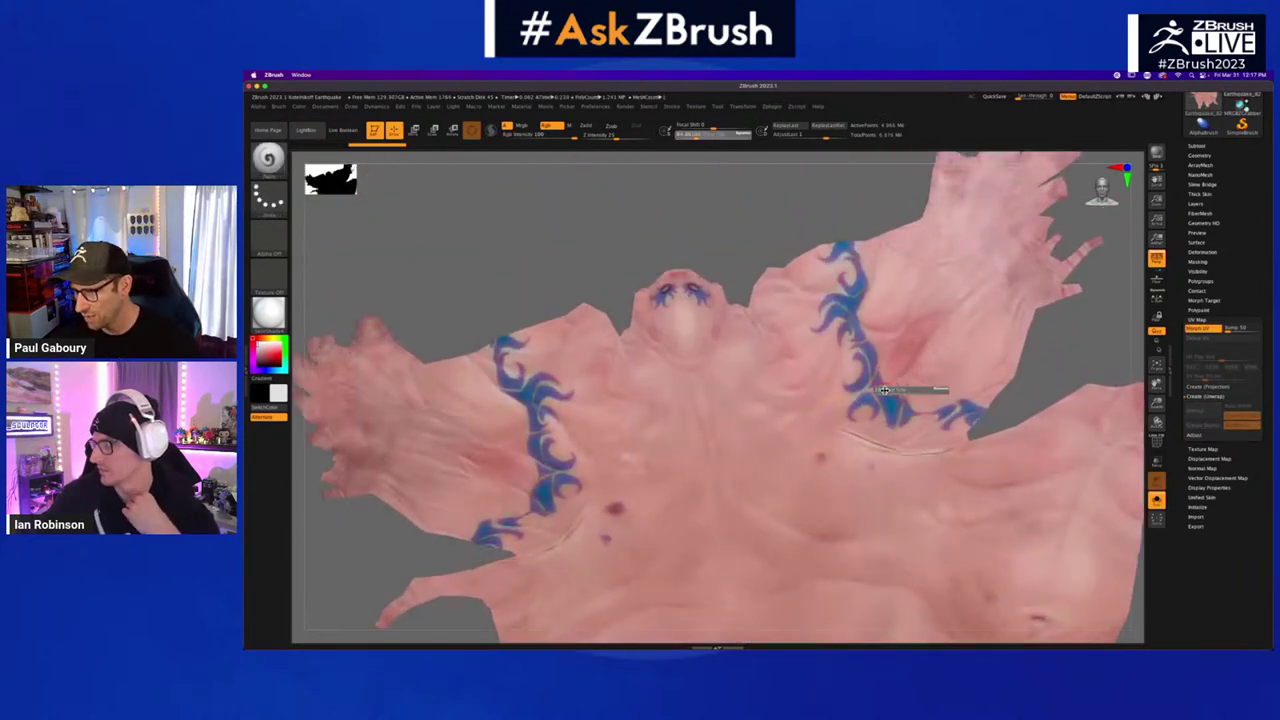
{"action": "key", "text": "b"}
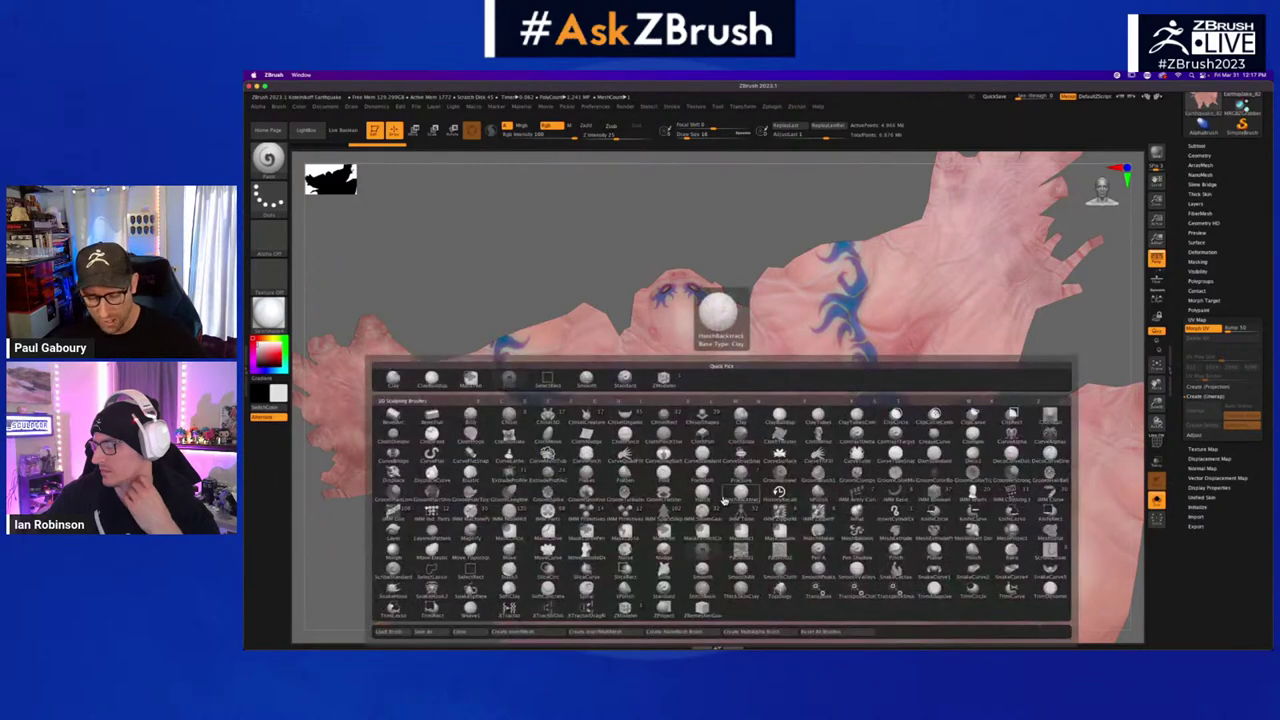
{"action": "key", "text": "c"}
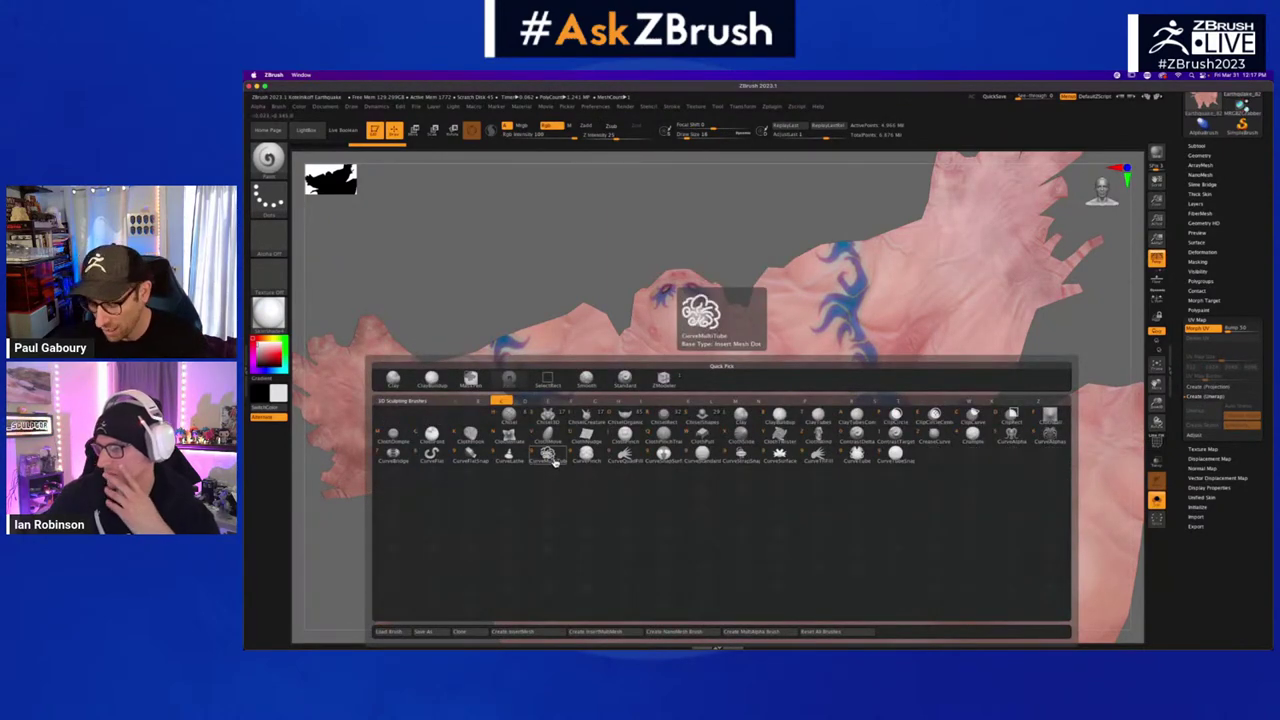
{"action": "left_click", "coordinate": [552, 462]}
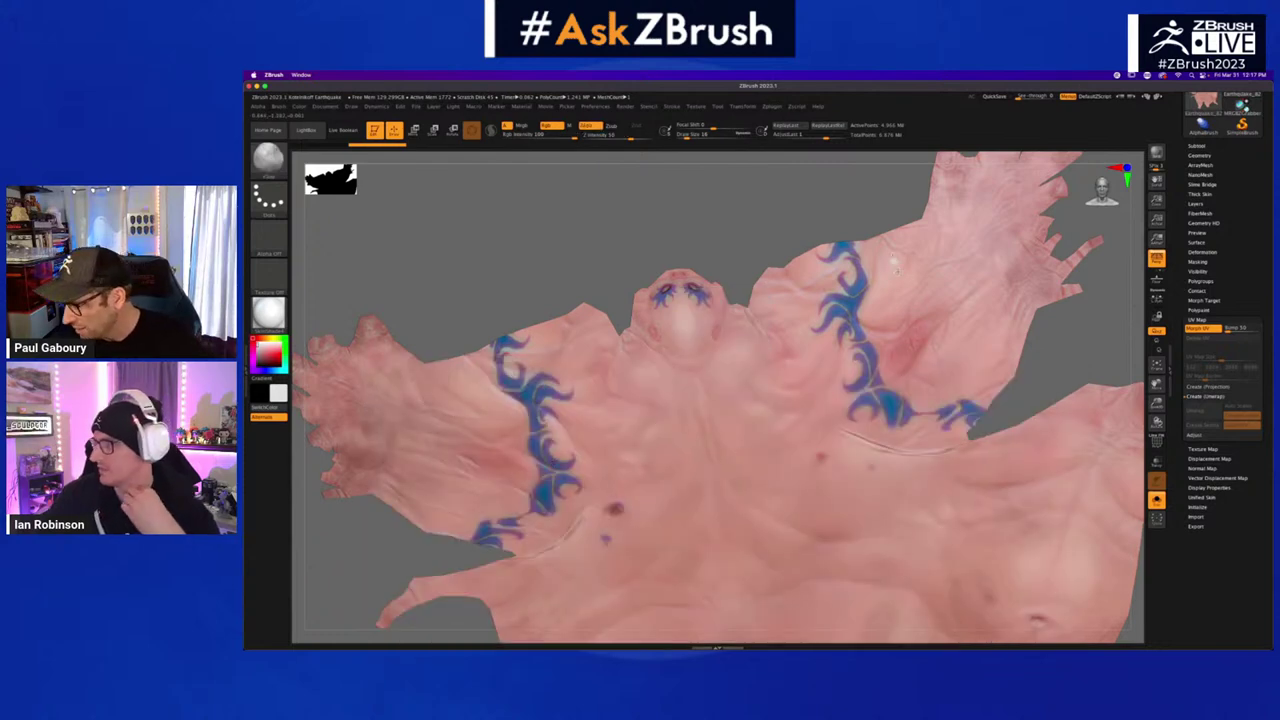
{"action": "left_click_drag", "start_coordinate": [893, 262], "coordinate": [1005, 408]}
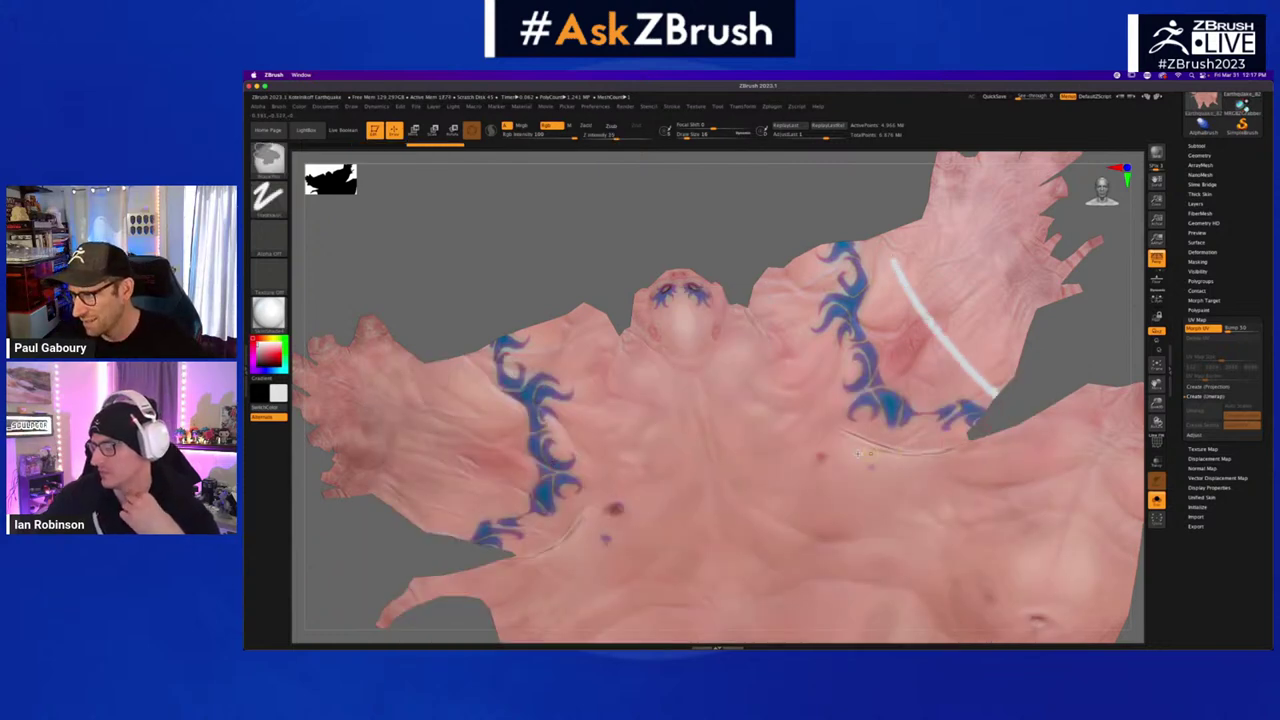
{"action": "key", "text": "ctrl+z"}
{"action": "left_click", "coordinate": [550, 126]}
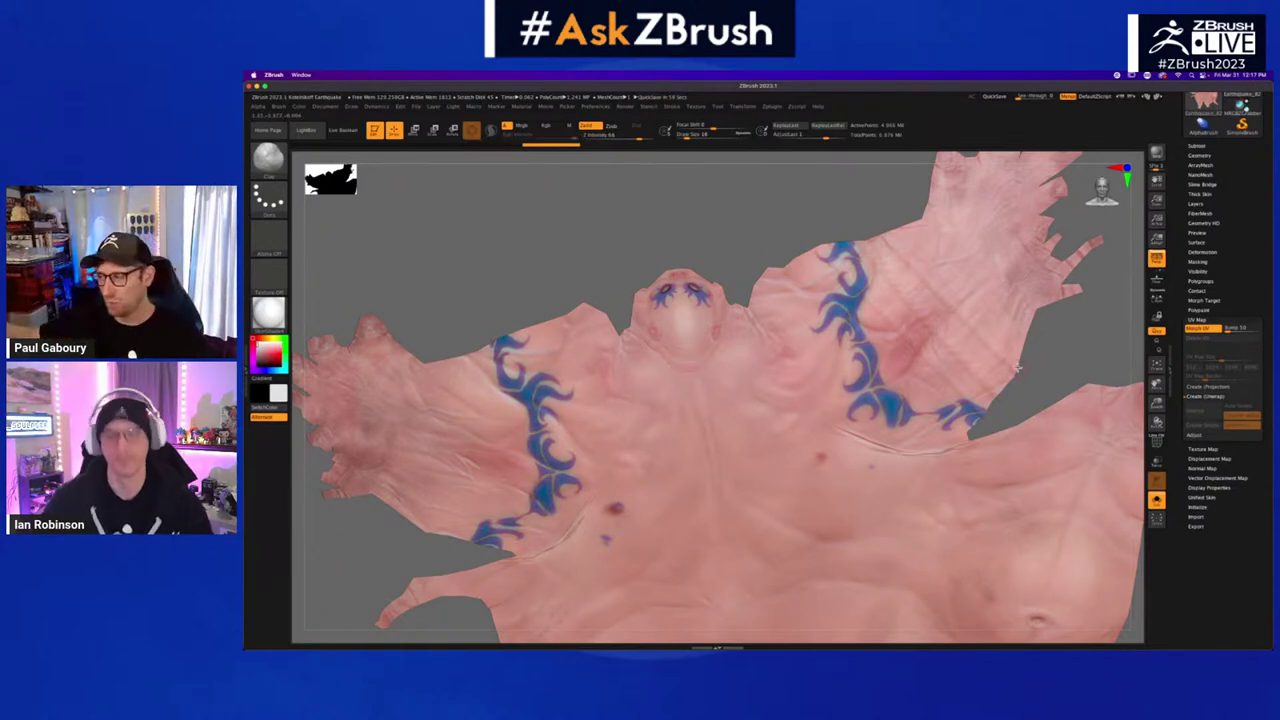
- Open the stroke's Lazy Mouse settings and sculpt straight lines across the flattened arm beside and over its tattoo
{"action": "left_click", "coordinate": [671, 106]}
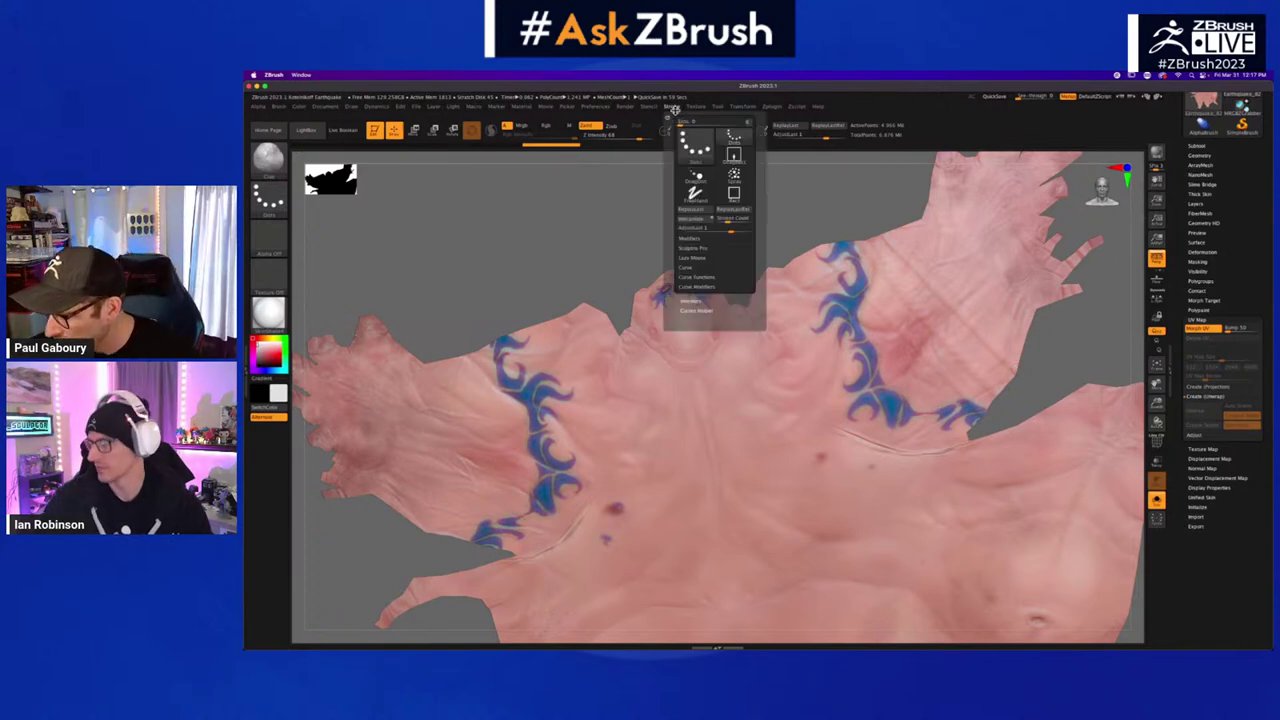
{"action": "left_click", "coordinate": [695, 268]}
{"action": "left_click", "coordinate": [700, 260]}
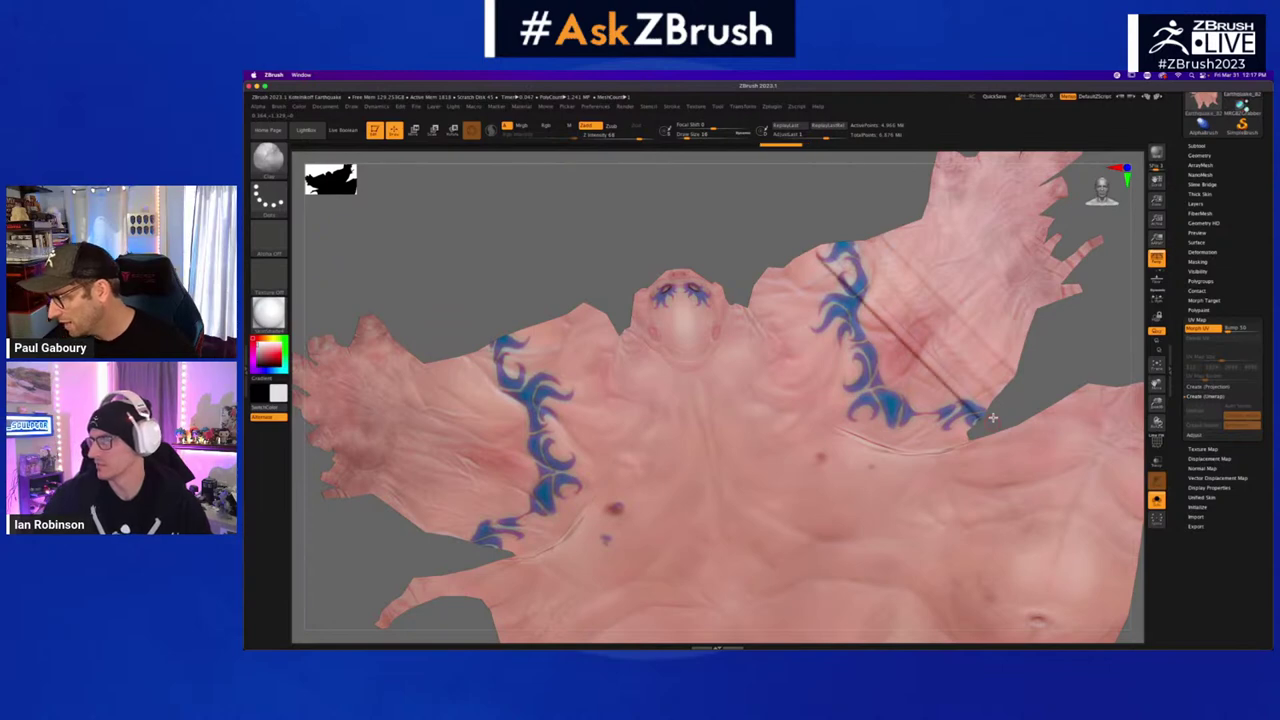
- Turn off Morph UV and inspect how the sculpted lines wrap around the character's arm
{"action": "left_click", "coordinate": [1200, 329]}
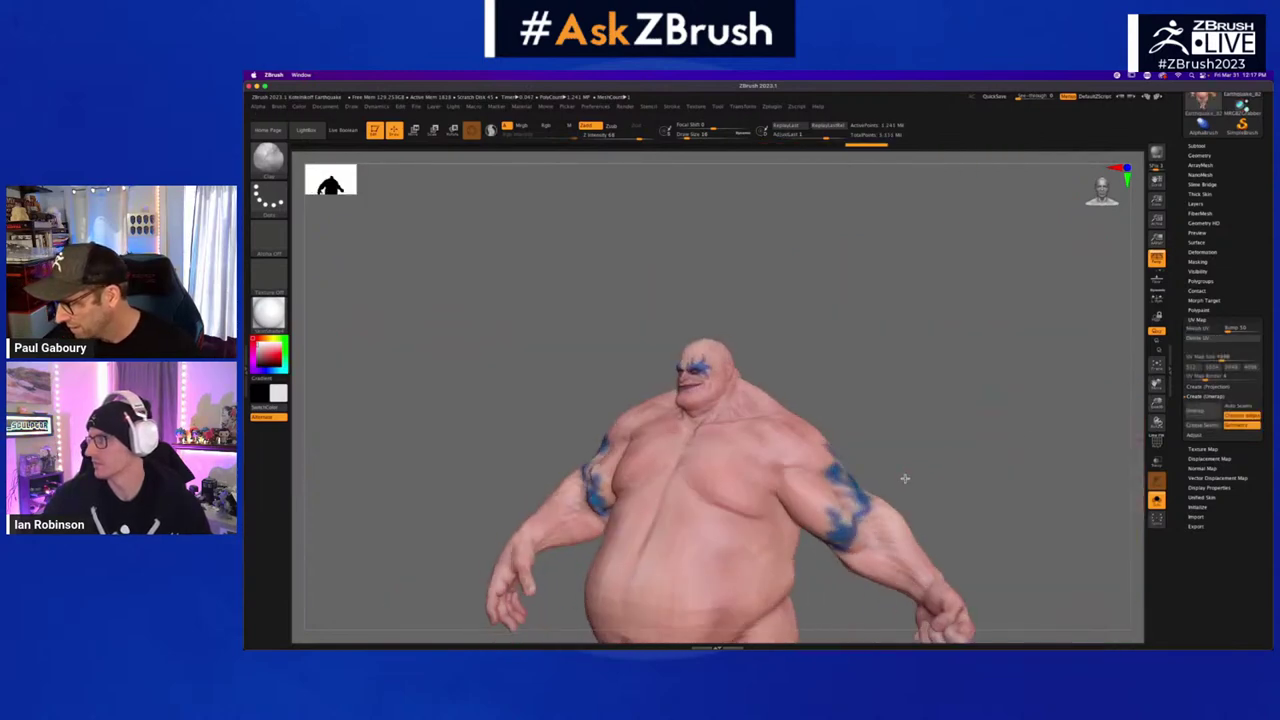
{"action": "left_click_drag", "start_coordinate": [904, 478], "coordinate": [655, 468]}
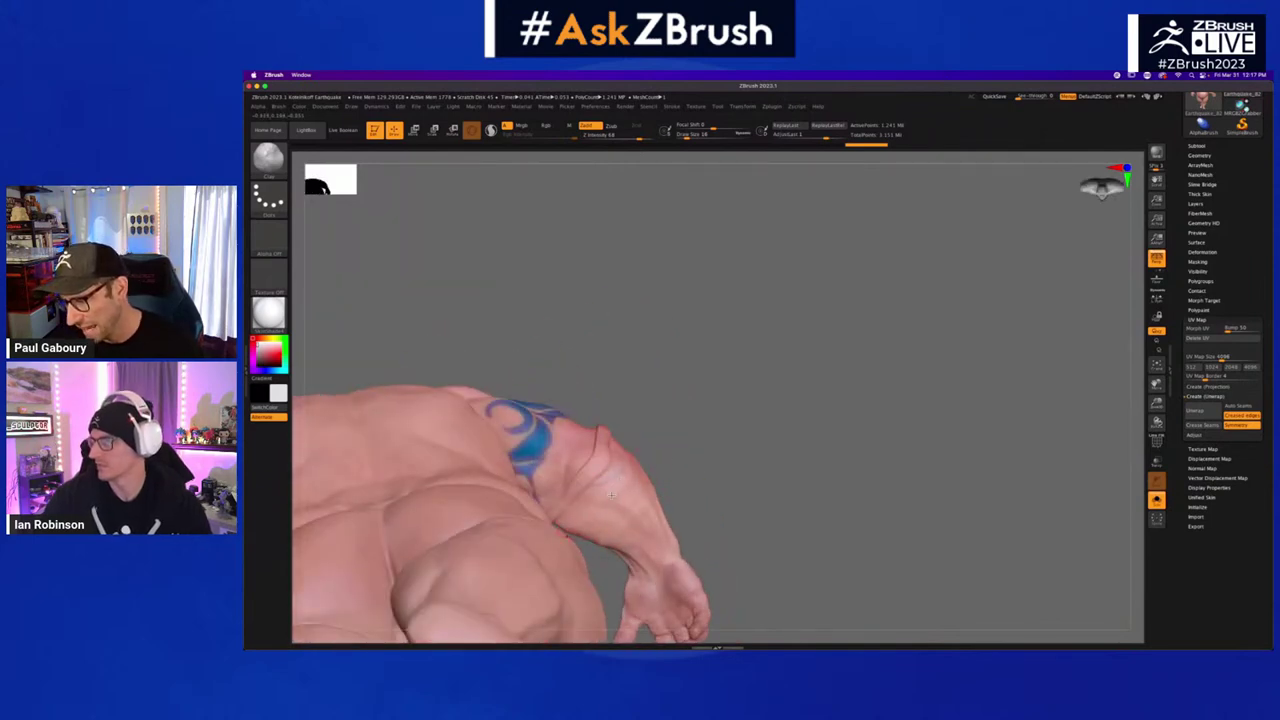
{"action": "left_click_drag", "start_coordinate": [611, 494], "coordinate": [880, 475]}
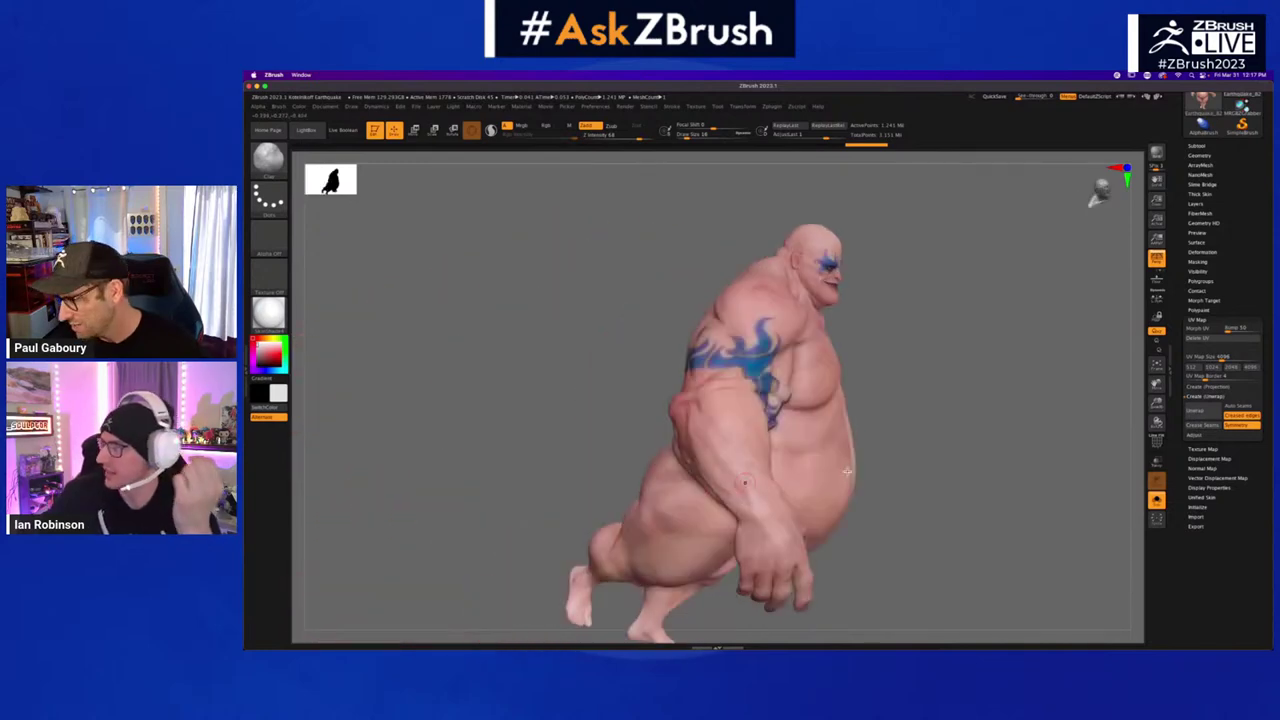
- Flatten the body with Morph UV again and sculpt straight lines across the other forearm's UV area
{"action": "left_click", "coordinate": [1200, 329]}
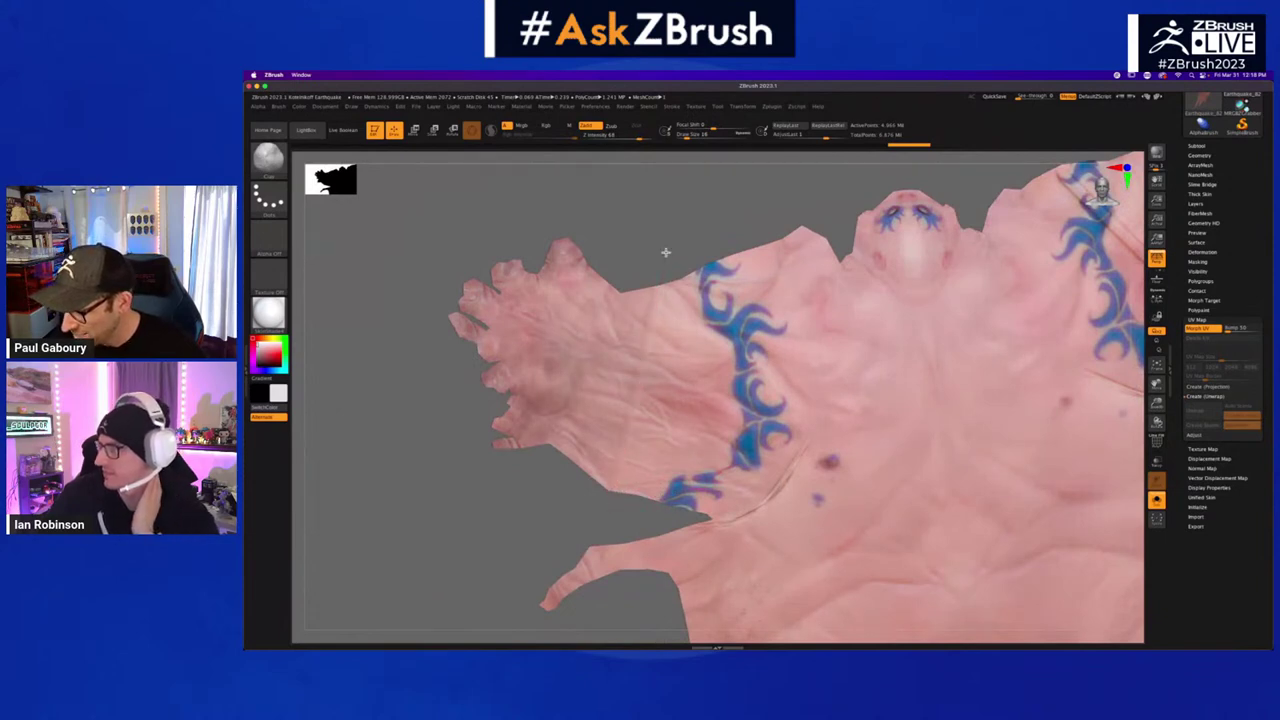
{"action": "left_click_drag", "start_coordinate": [665, 250], "coordinate": [866, 400]}
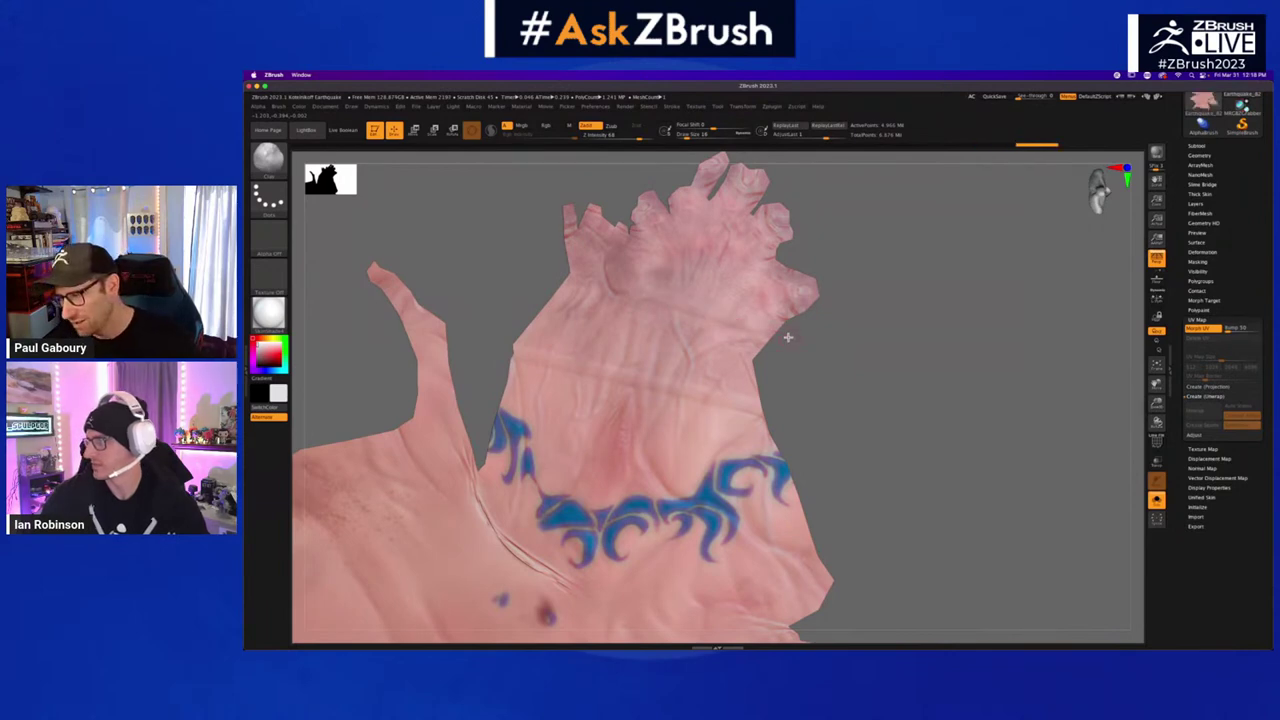
{"action": "key", "text": "shift"}
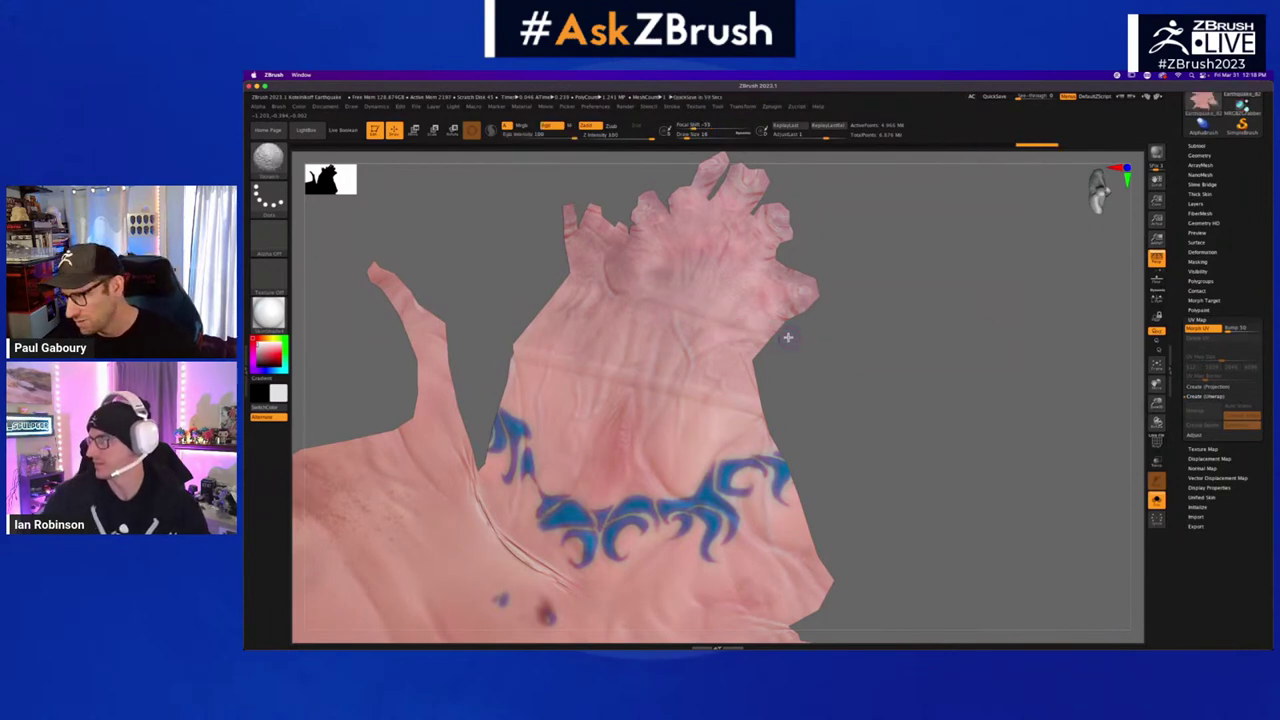
{"action": "left_click_drag", "start_coordinate": [788, 337], "coordinate": [834, 437]}
{"action": "right_click_drag", "start_coordinate": [834, 437], "coordinate": [650, 430], "text": "ctrl"}
- Restore the body's 3D shape and examine the sculpted lines on the arms from different angles
{"action": "left_click", "coordinate": [1203, 331]}
{"action": "mouse_move", "coordinate": [900, 430]}
{"action": "left_mouse_down"}
{"action": "mouse_move", "coordinate": [836, 469]}
{"action": "mouse_move", "coordinate": [812, 466]}
{"action": "mouse_move", "coordinate": [792, 441]}
{"action": "left_mouse_up"}
{"action": "mouse_move", "coordinate": [792, 441]}
{"action": "left_mouse_down", "text": "alt"}
{"action": "mouse_move", "coordinate": [891, 441]}
{"action": "mouse_move", "coordinate": [757, 489]}
{"action": "left_mouse_up", "text": "alt"}
{"action": "right_click_drag", "start_coordinate": [757, 489], "coordinate": [882, 485], "text": "ctrl"}
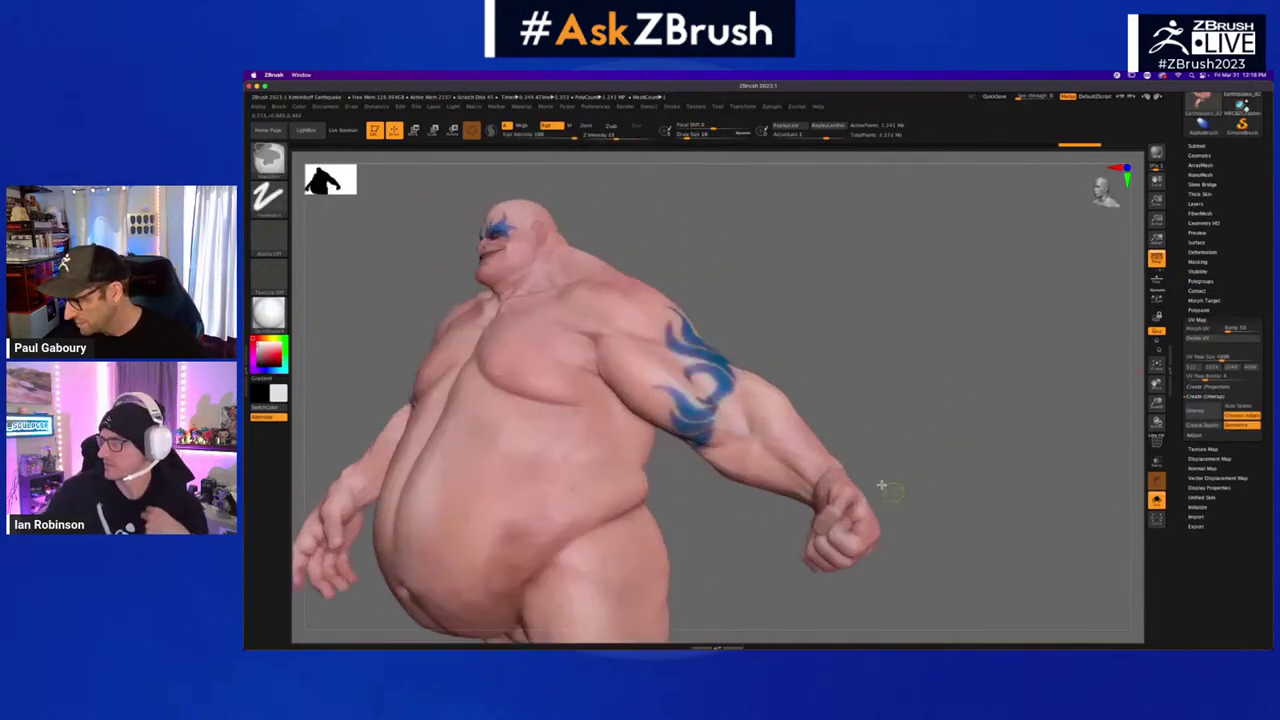
- Flatten the body into its UV layout once more, choose red as the brush colour and enable Rgb painting
{"action": "left_click", "coordinate": [1197, 328]}
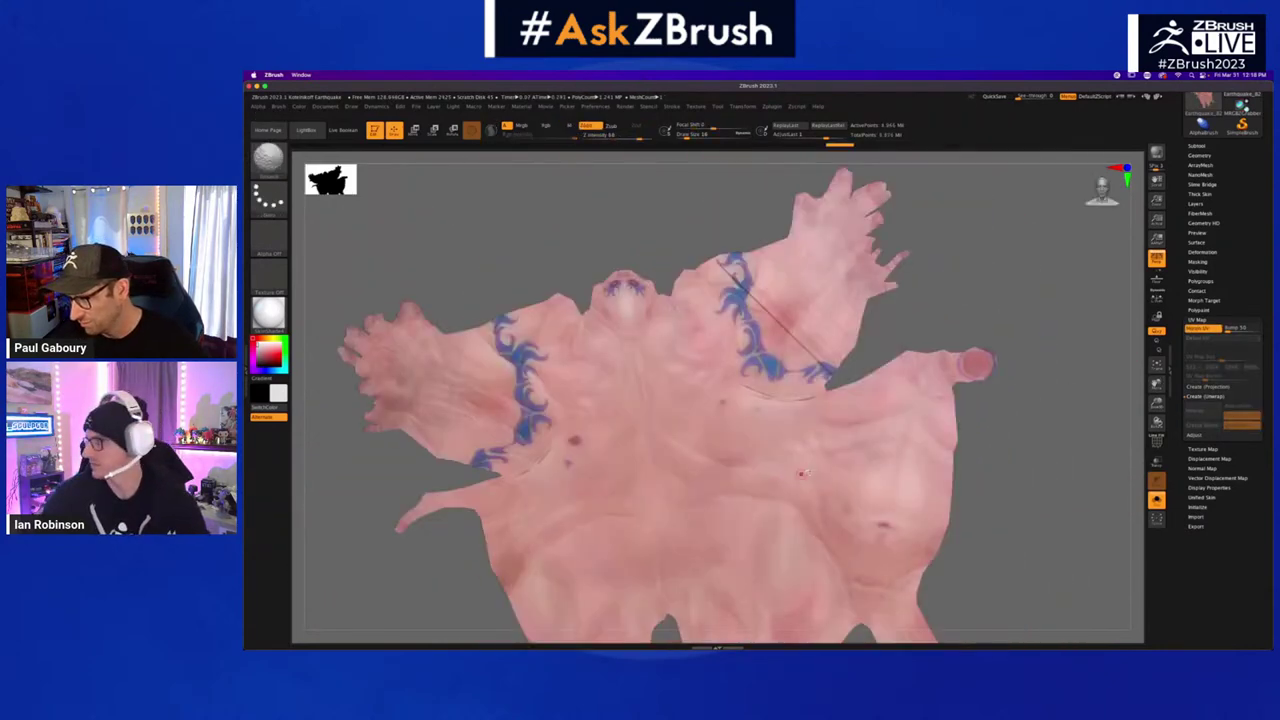
{"action": "right_click_drag", "start_coordinate": [801, 473], "coordinate": [546, 463], "text": "ctrl"}
{"action": "left_click", "coordinate": [280, 356]}
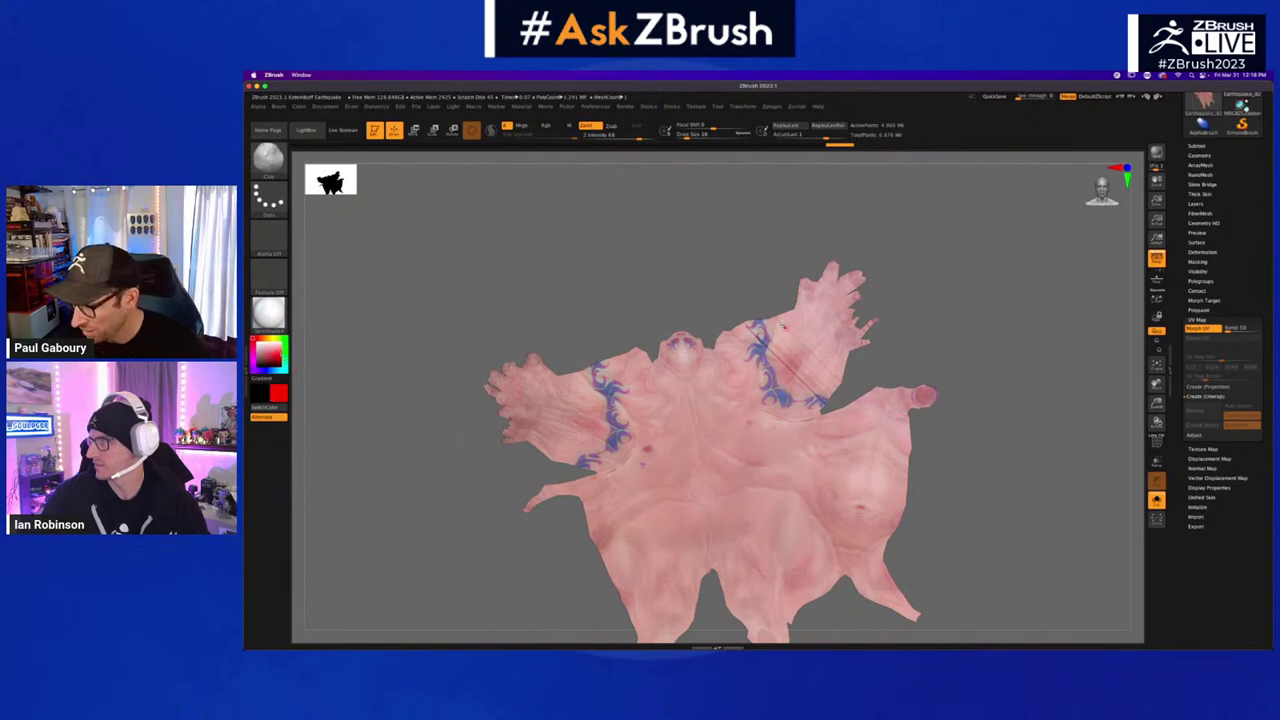
{"action": "left_click", "coordinate": [861, 398]}
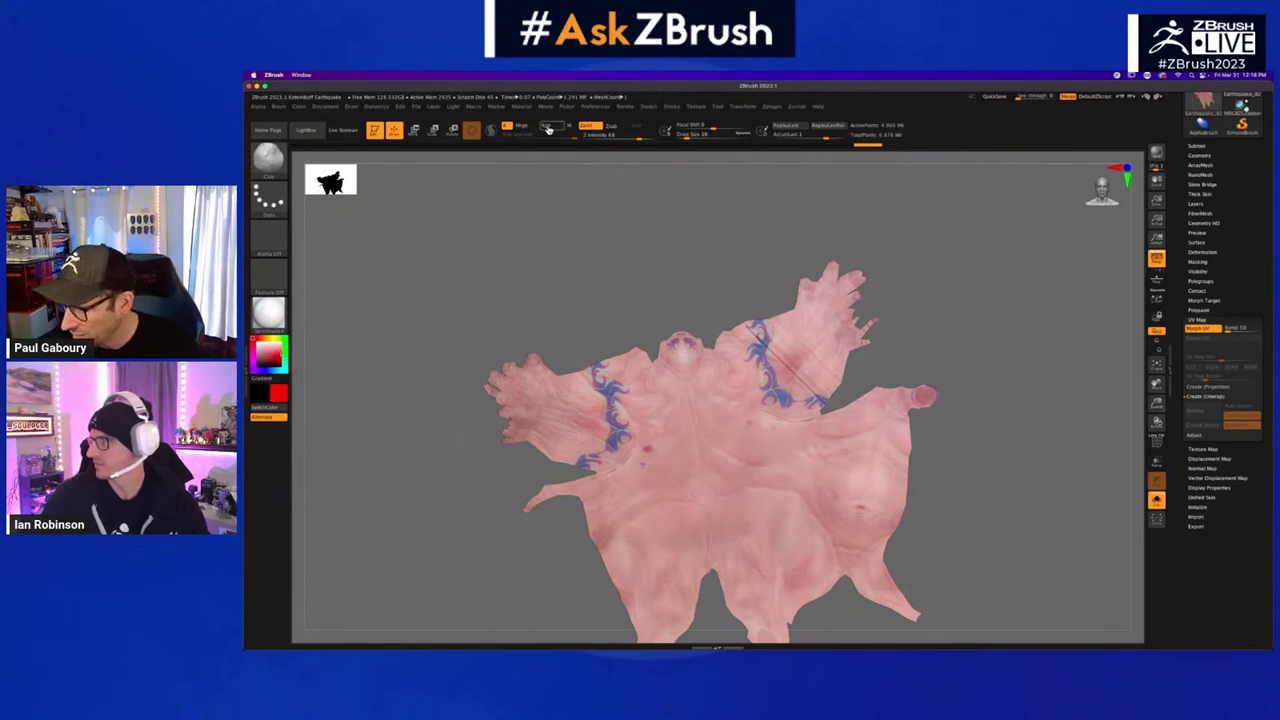
{"action": "left_click", "coordinate": [549, 126]}
- Paint straight red lines across the tattooed arm and the side of the torso on the flattened body
{"action": "mouse_move", "coordinate": [709, 292]}
{"action": "left_mouse_down"}
{"action": "mouse_move", "coordinate": [900, 420]}
{"action": "mouse_move", "coordinate": [755, 308]}
{"action": "mouse_move", "coordinate": [886, 405]}
{"action": "left_mouse_up"}
{"action": "left_click_drag", "start_coordinate": [788, 313], "coordinate": [845, 368]}
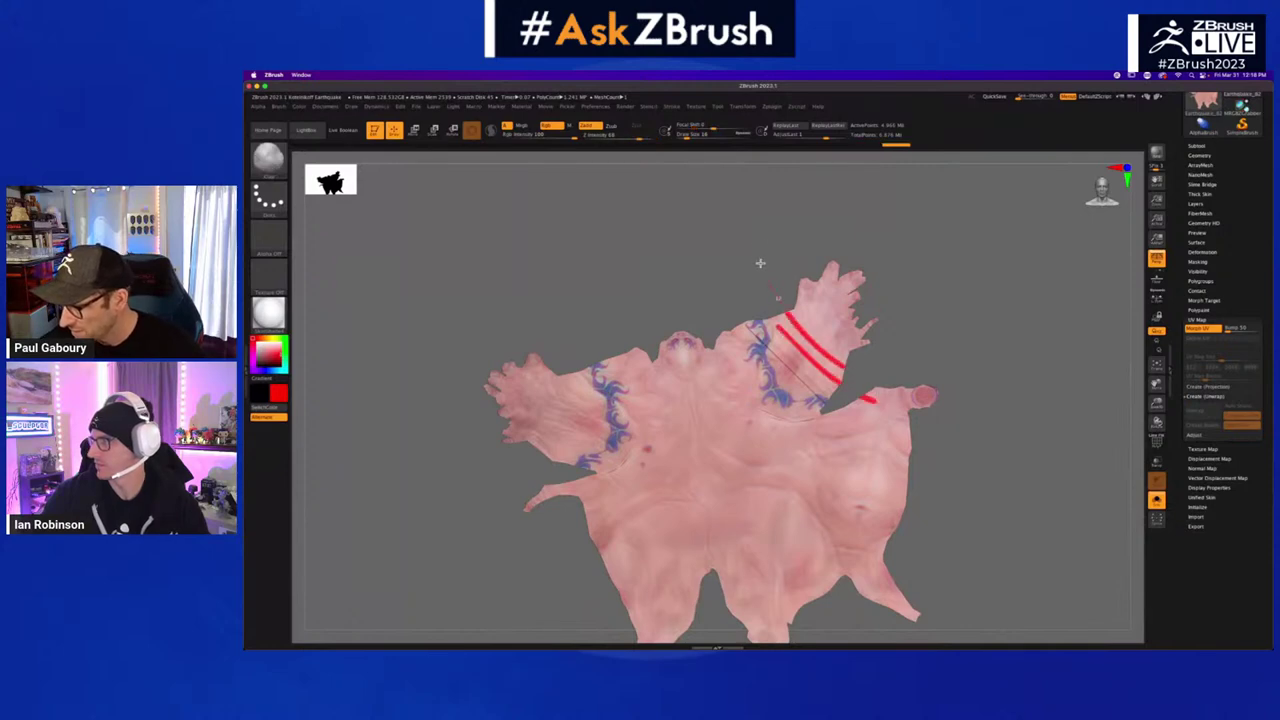
{"action": "left_click_drag", "start_coordinate": [815, 418], "coordinate": [905, 505]}
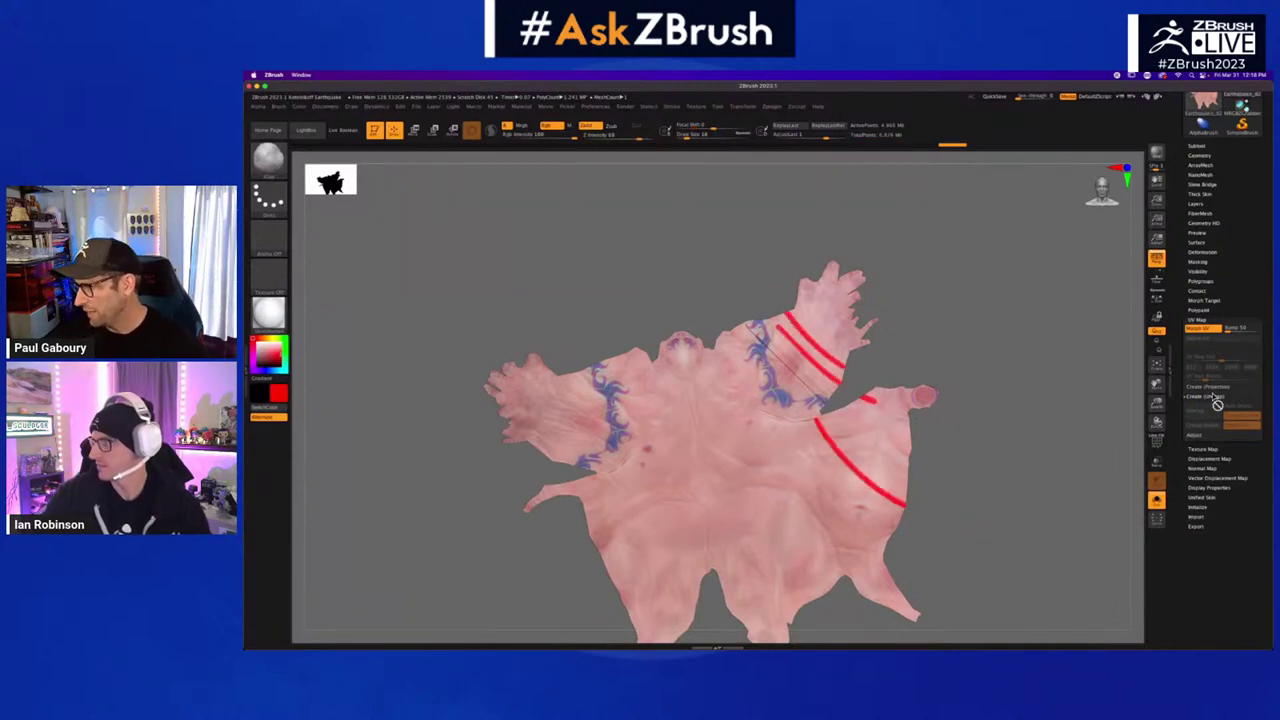
- Restore the body's 3D shape from its UV layout and turn off Solo mode to show the whole character
{"action": "left_click", "coordinate": [1197, 328]}
{"action": "left_click_drag", "start_coordinate": [792, 546], "coordinate": [799, 488], "text": "alt"}
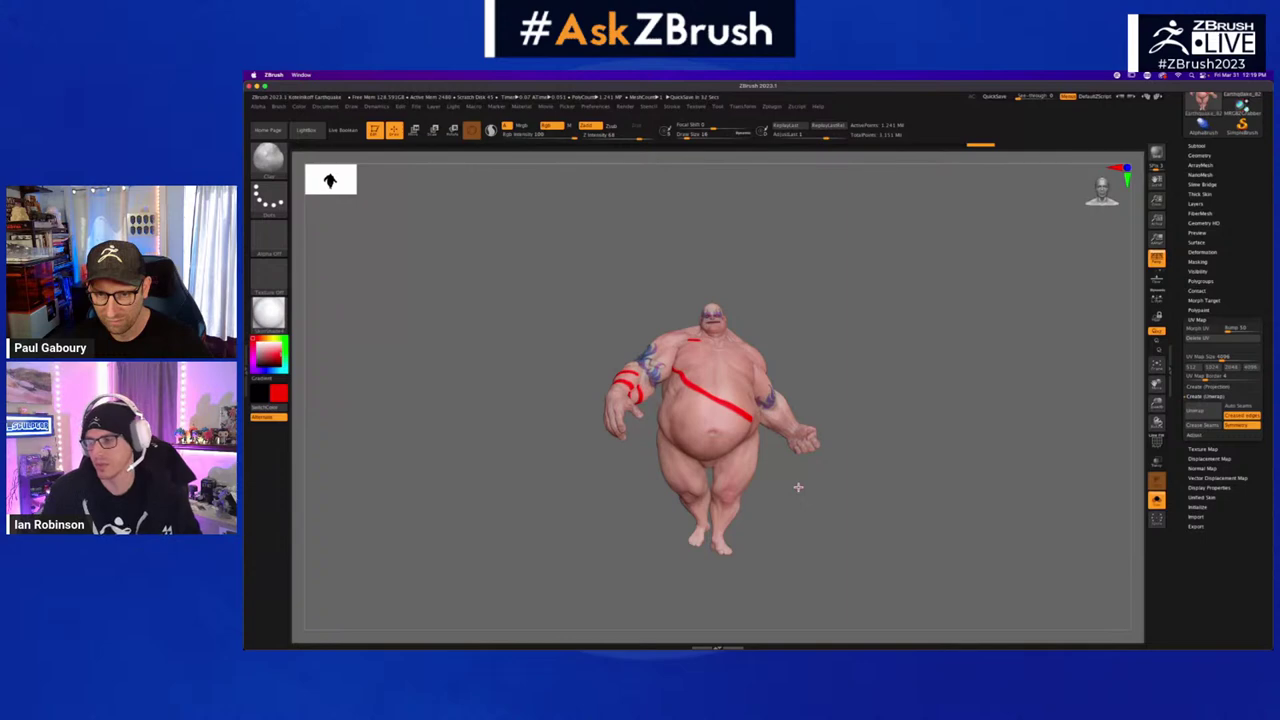
{"action": "left_click", "coordinate": [1156, 500]}
{"action": "left_click", "coordinate": [1198, 320]}
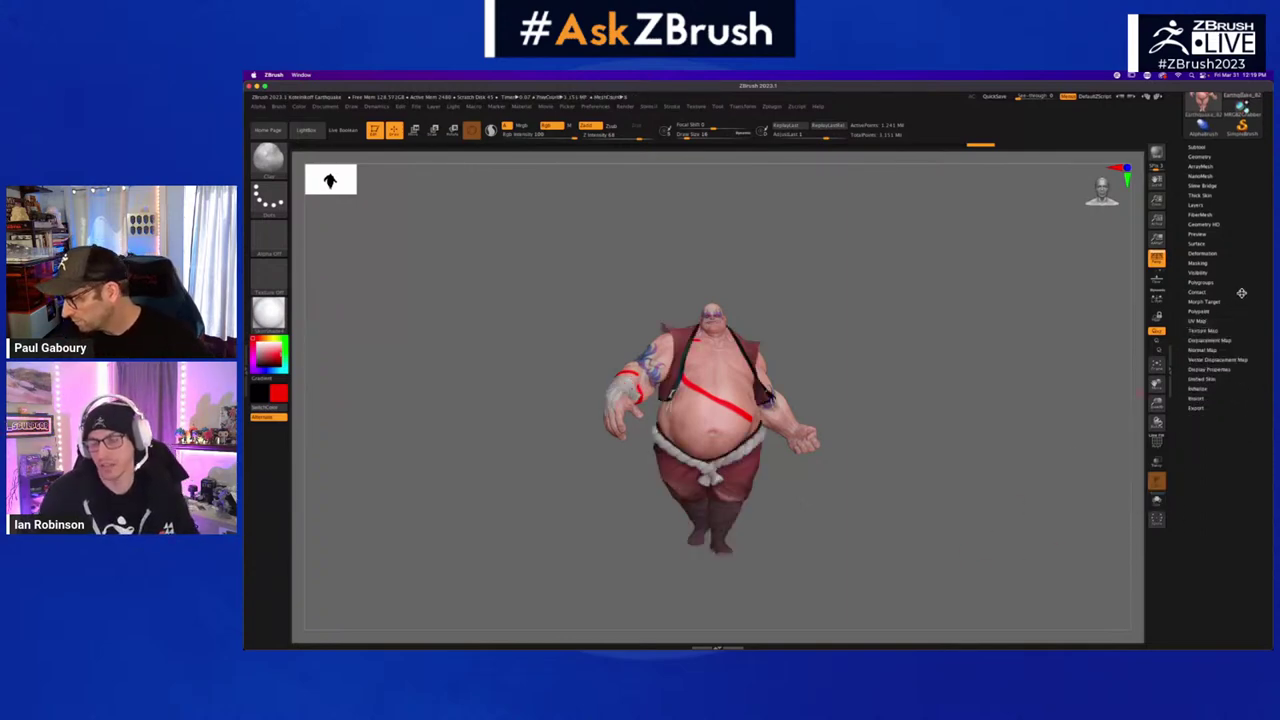
{"action": "left_click_drag", "start_coordinate": [1236, 272], "coordinate": [1236, 385]}
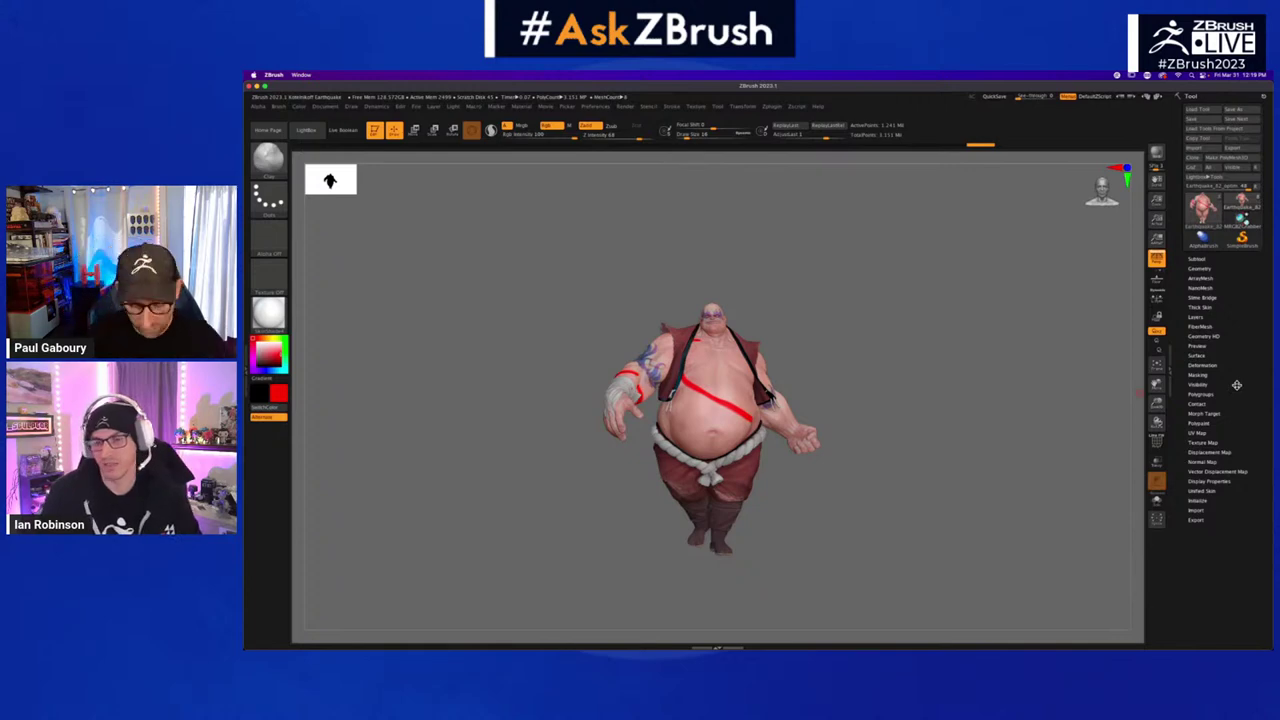
{"action": "key", "text": "super+o"}
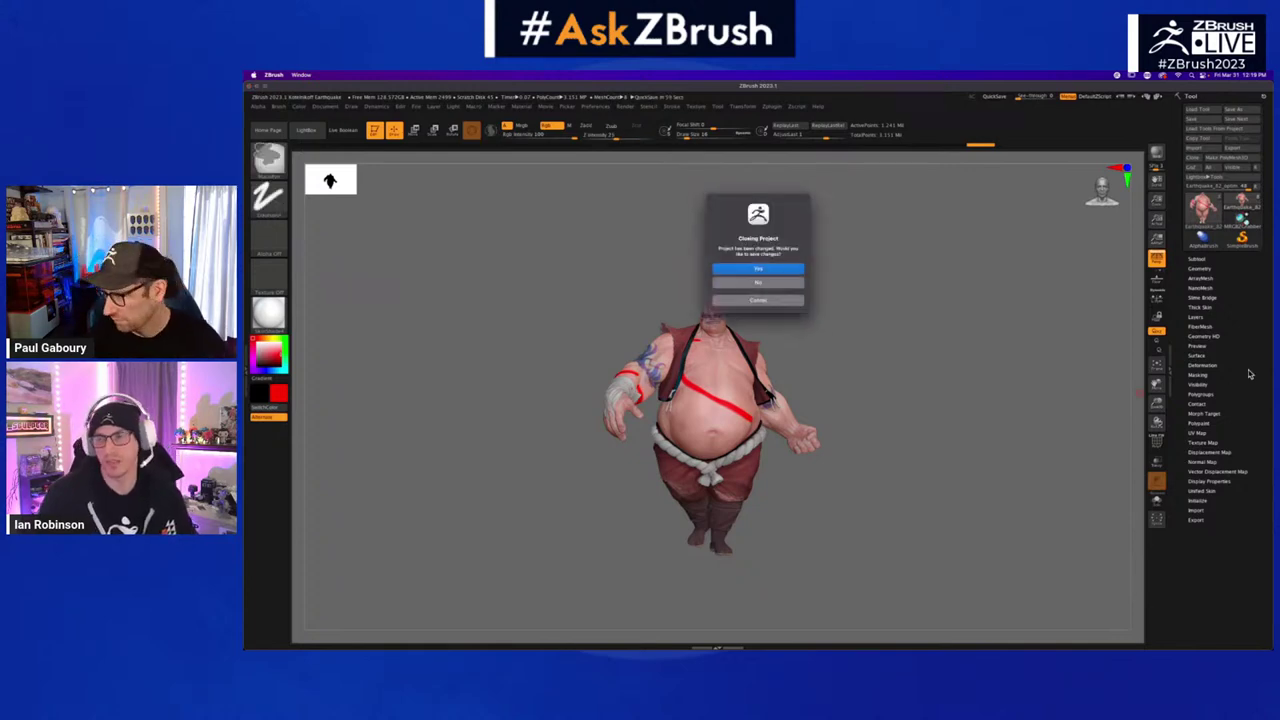
{"action": "left_click", "coordinate": [762, 285]}
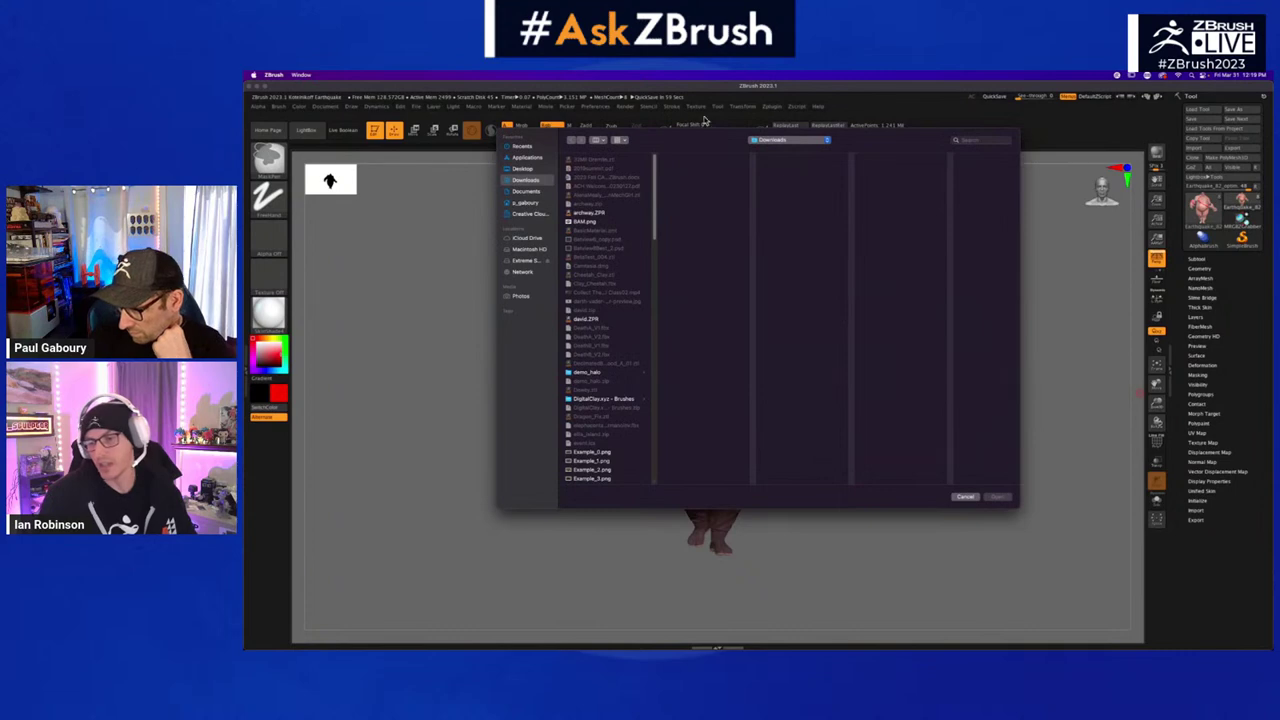
{"action": "key", "text": "Escape"}
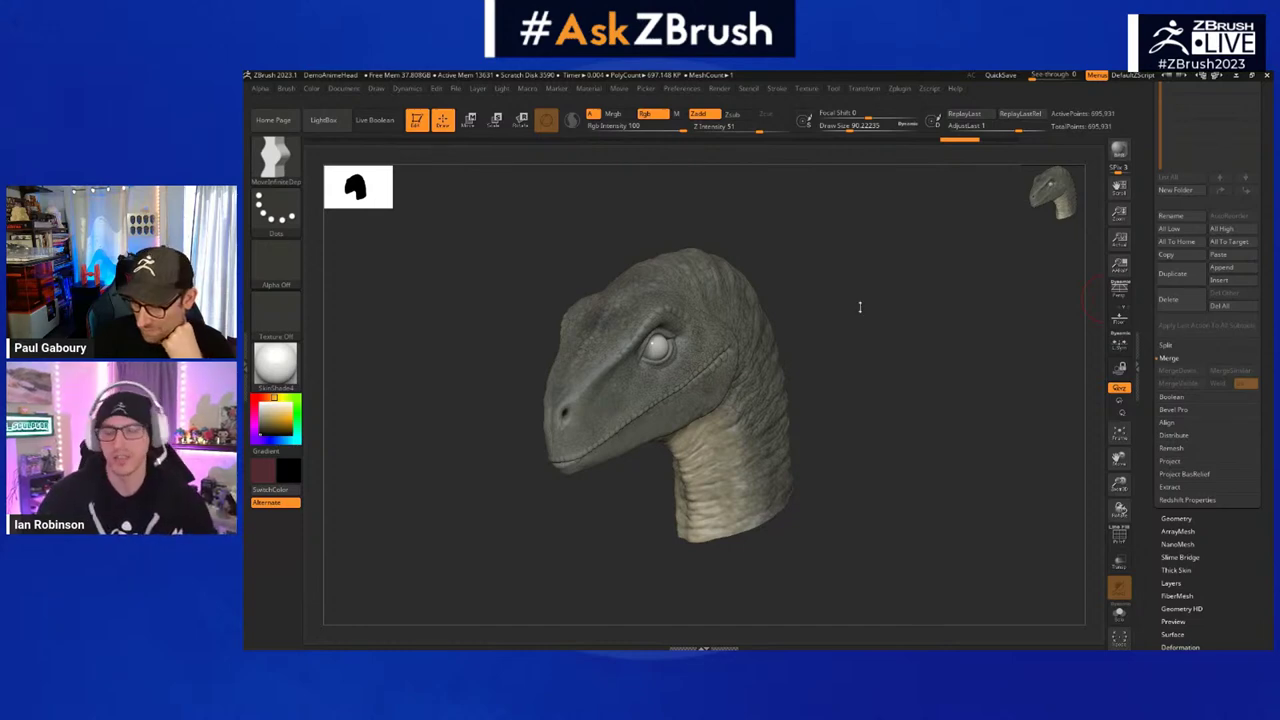
- Face the raptor head forward, dock the Movie palette and set its recording options to Doc and Large
{"action": "left_click_drag", "start_coordinate": [880, 350], "coordinate": [843, 346]}
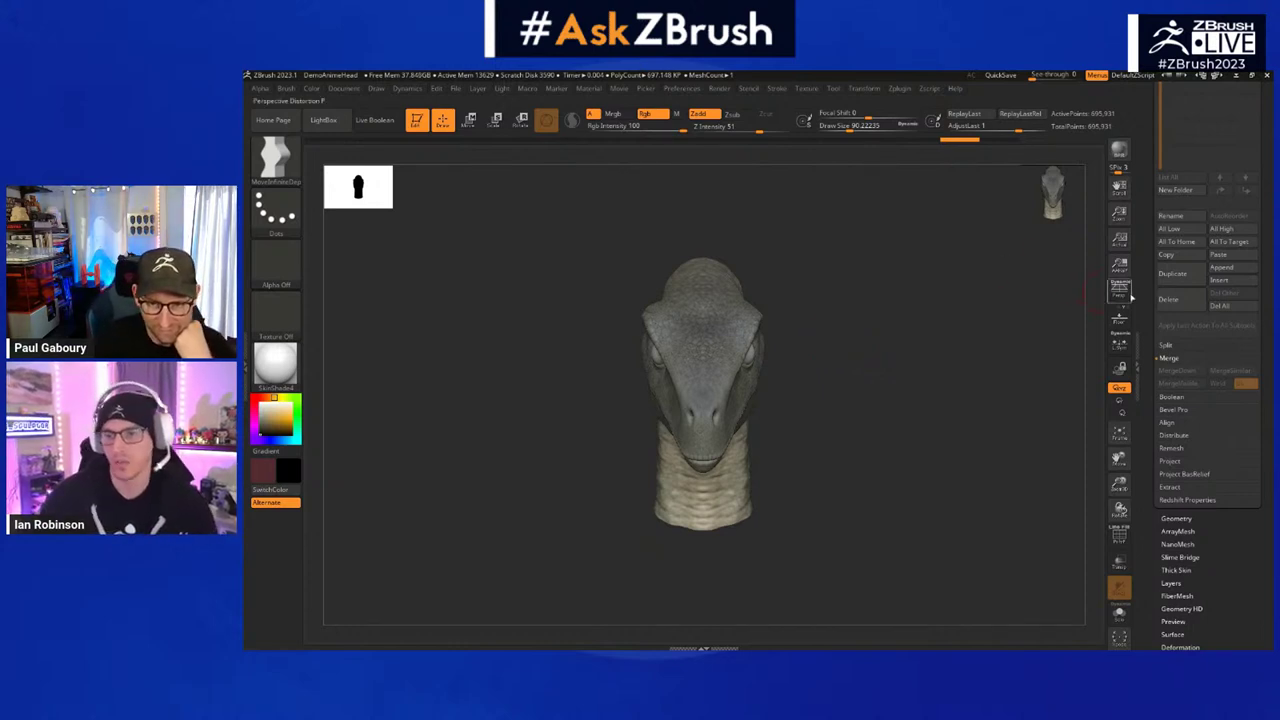
{"action": "left_click_drag", "start_coordinate": [903, 329], "coordinate": [843, 323], "text": "alt"}
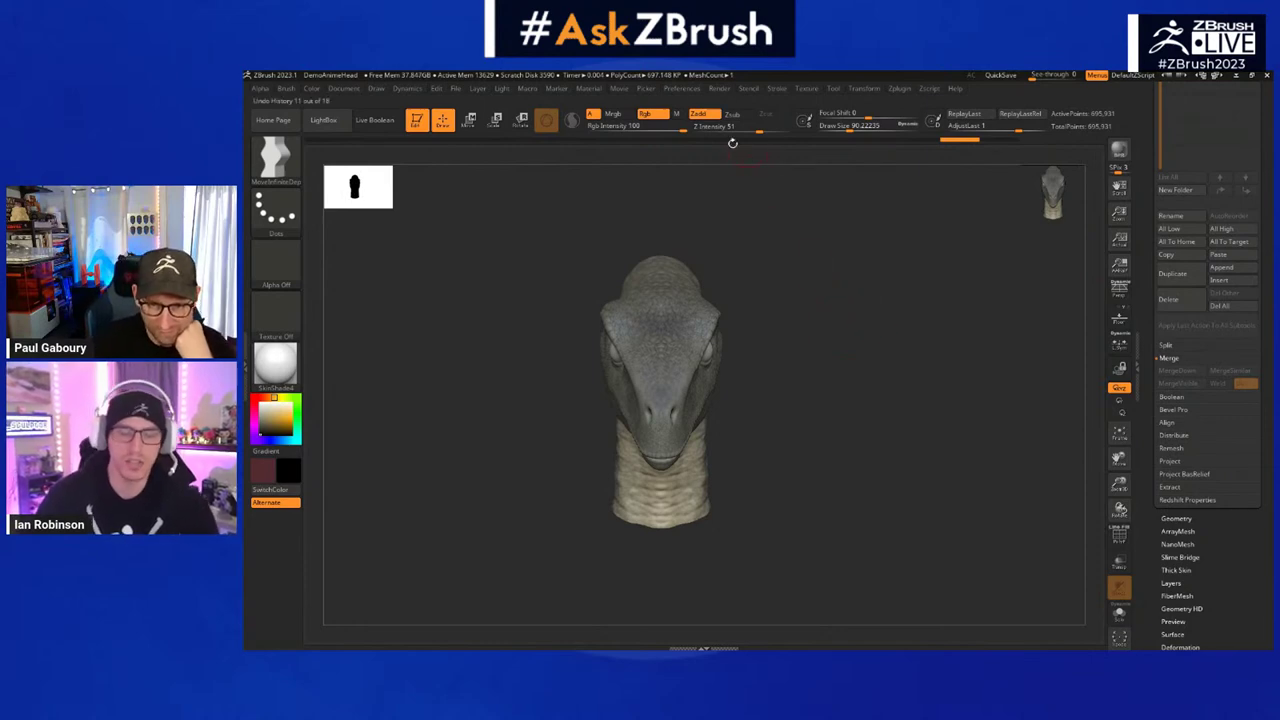
{"action": "mouse_move", "coordinate": [729, 146]}
{"action": "left_click_drag", "start_coordinate": [737, 209], "coordinate": [864, 296]}
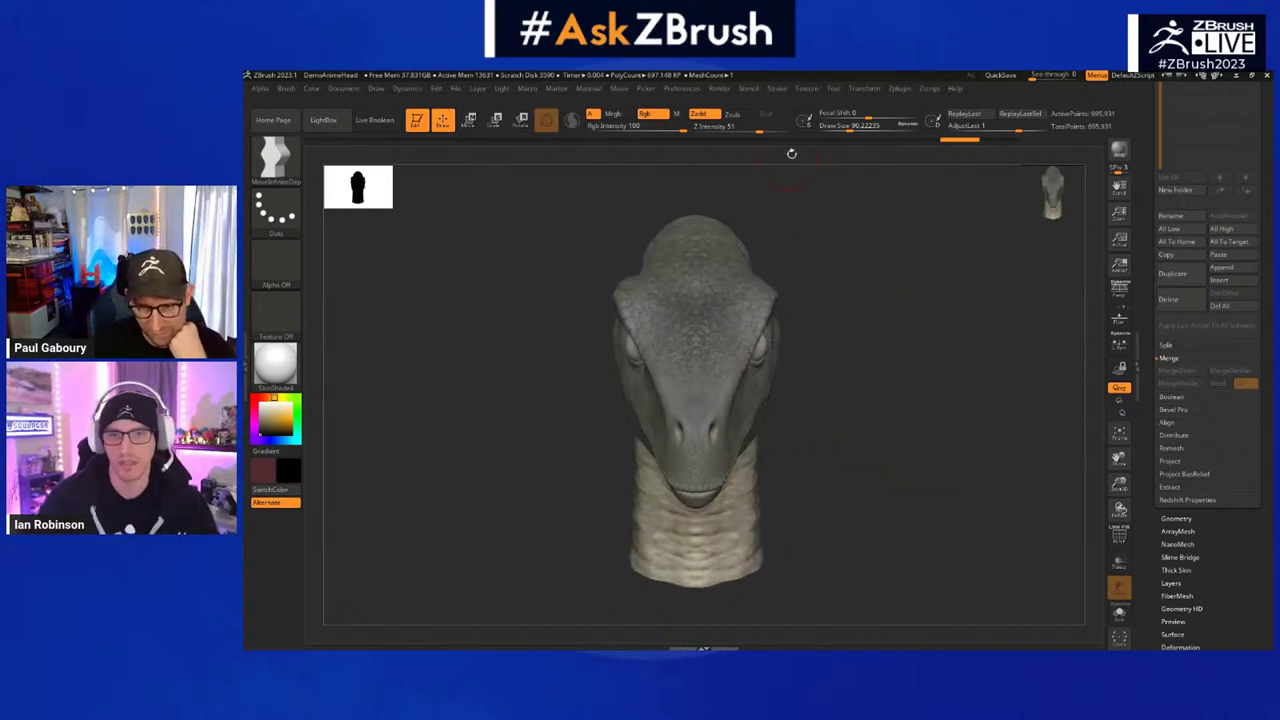
{"action": "left_click", "coordinate": [620, 94]}
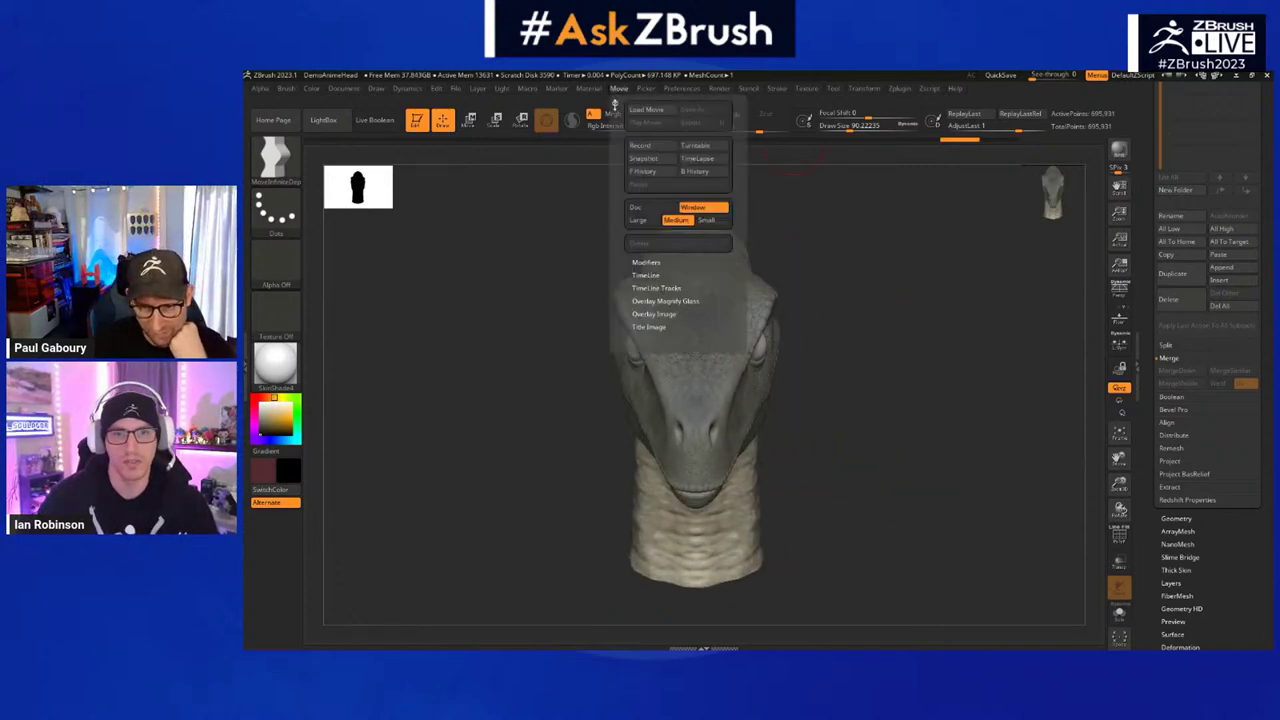
{"action": "left_click_drag", "start_coordinate": [614, 103], "coordinate": [296, 197]}
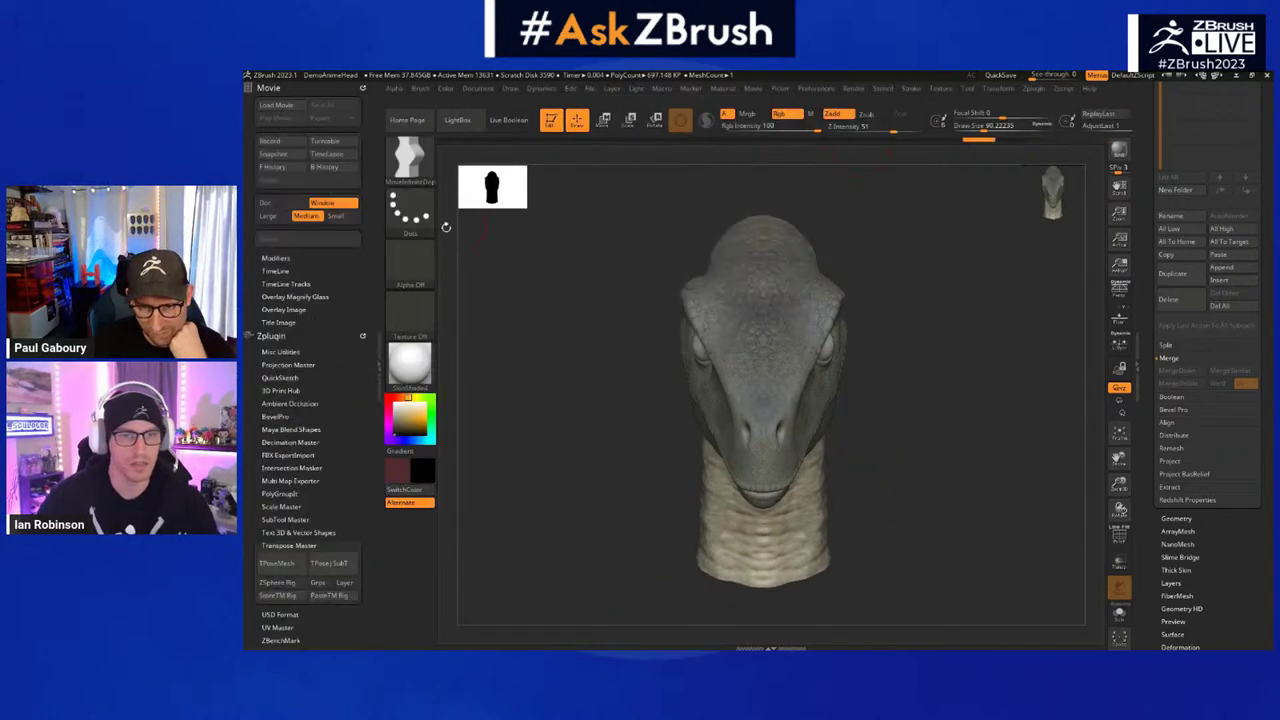
{"action": "left_click", "coordinate": [268, 216]}
{"action": "left_click", "coordinate": [266, 203]}
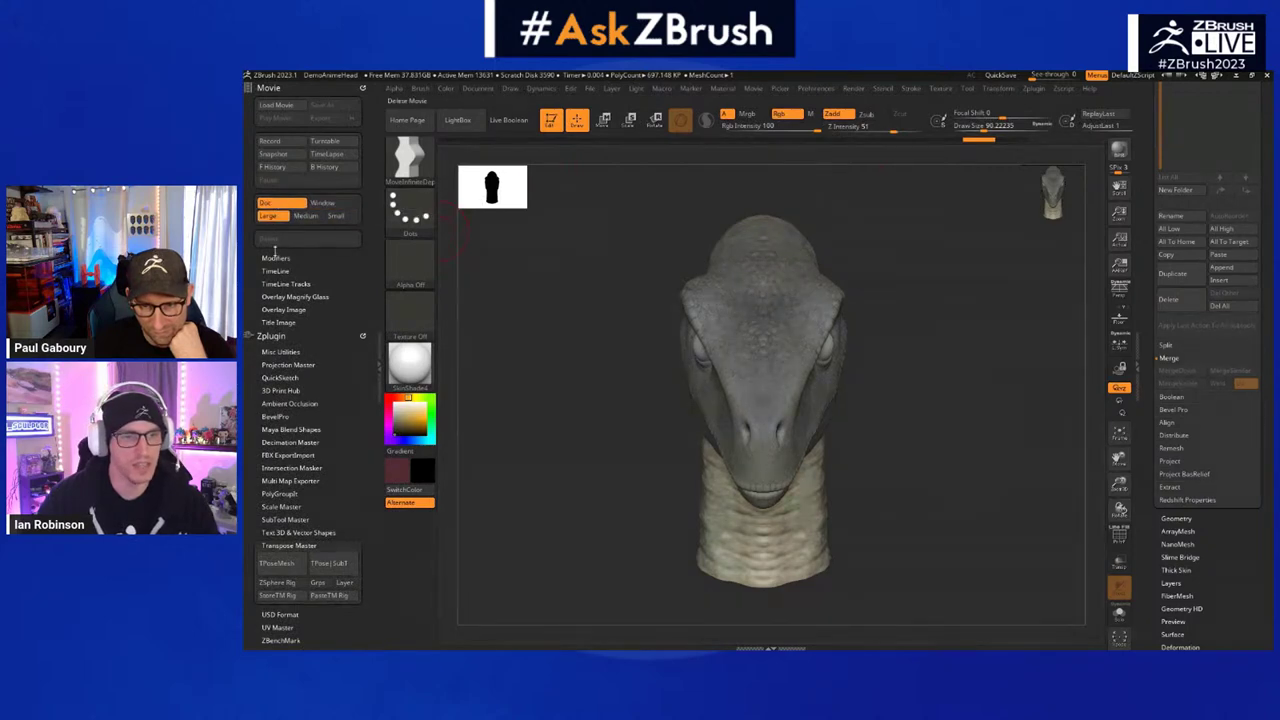
- Show the timeline and store camera keyframes for the raptor head's front view and its side profile
{"action": "left_click", "coordinate": [275, 270]}
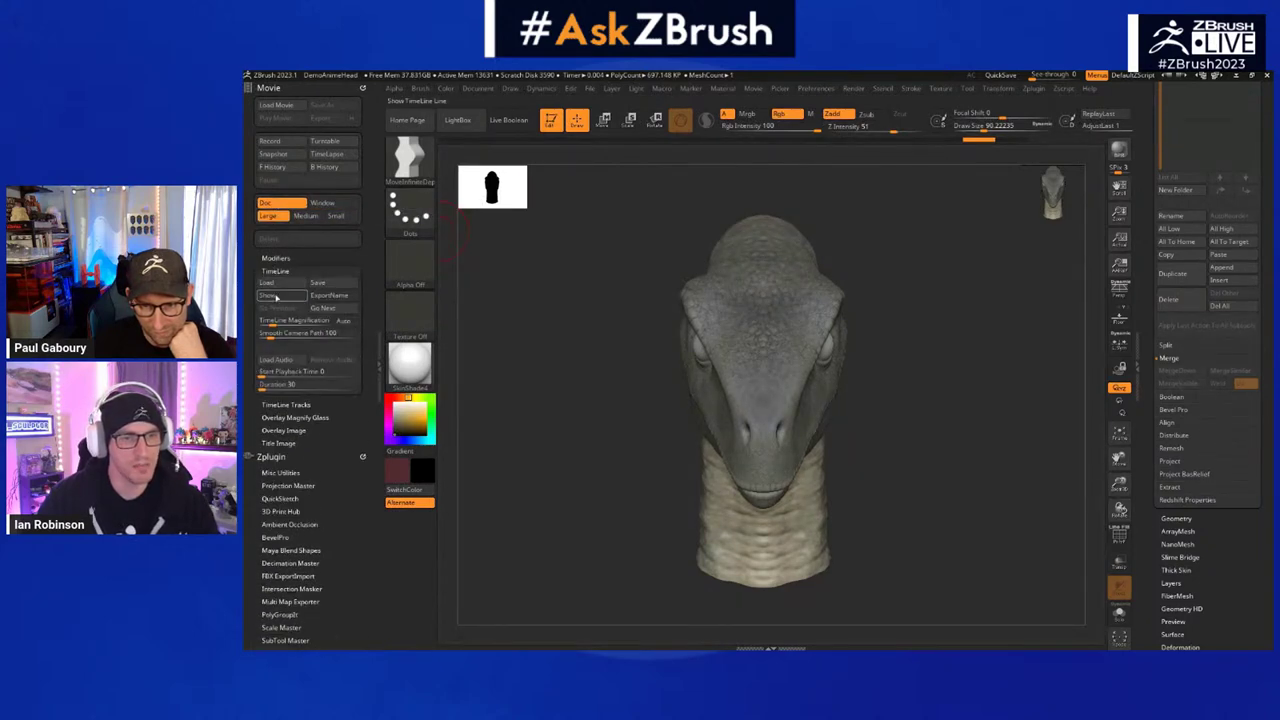
{"action": "left_click", "coordinate": [272, 297]}
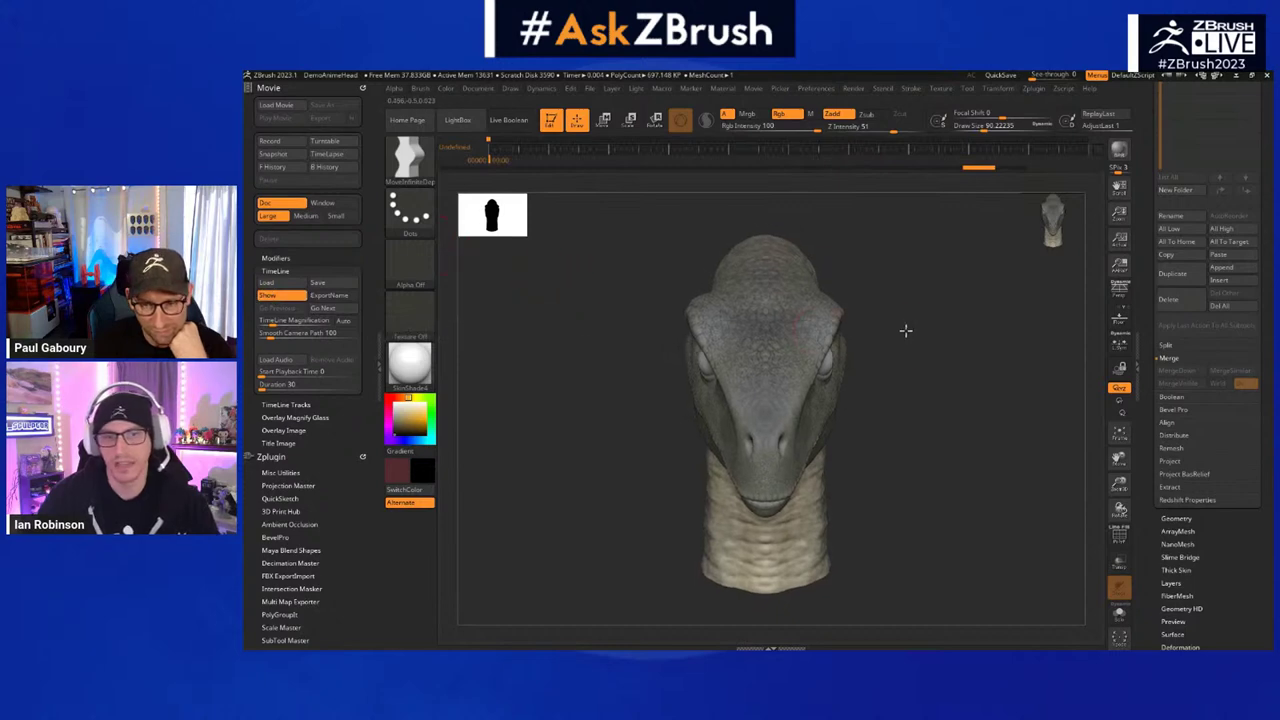
{"action": "left_click_drag", "start_coordinate": [906, 329], "coordinate": [885, 316]}
{"action": "left_click_drag", "start_coordinate": [949, 391], "coordinate": [891, 346]}
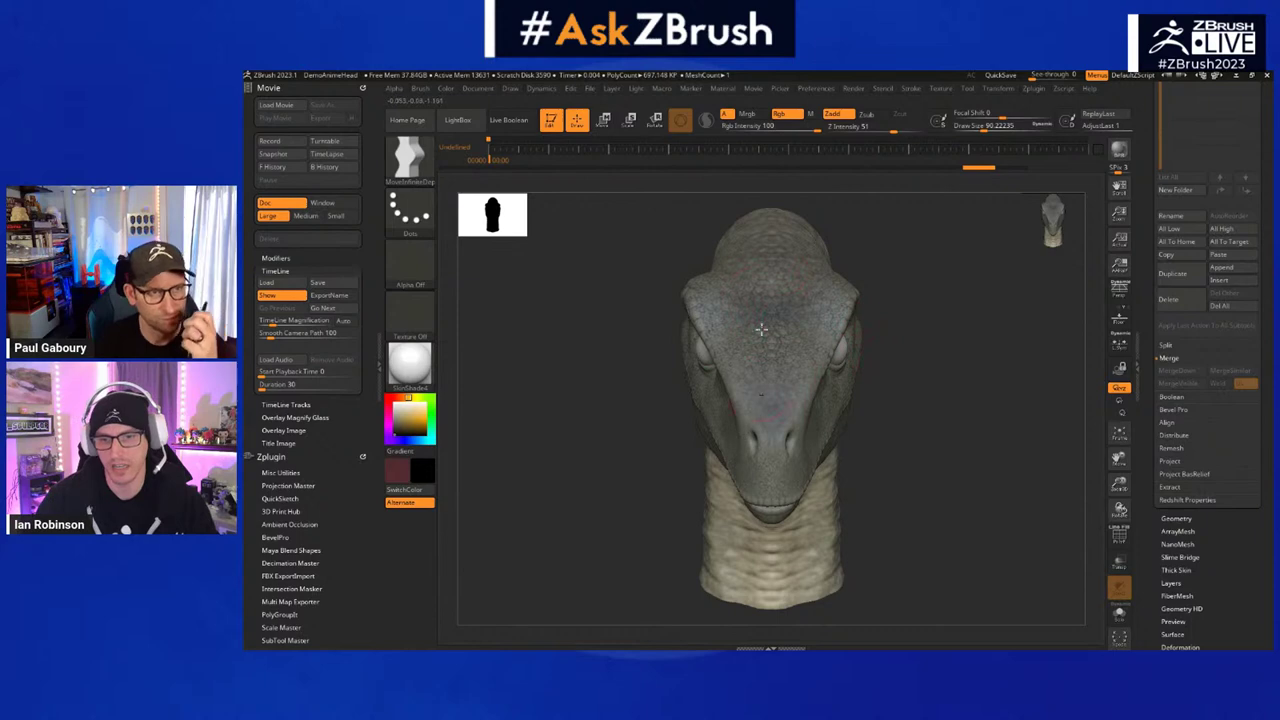
{"action": "left_click", "coordinate": [519, 152]}
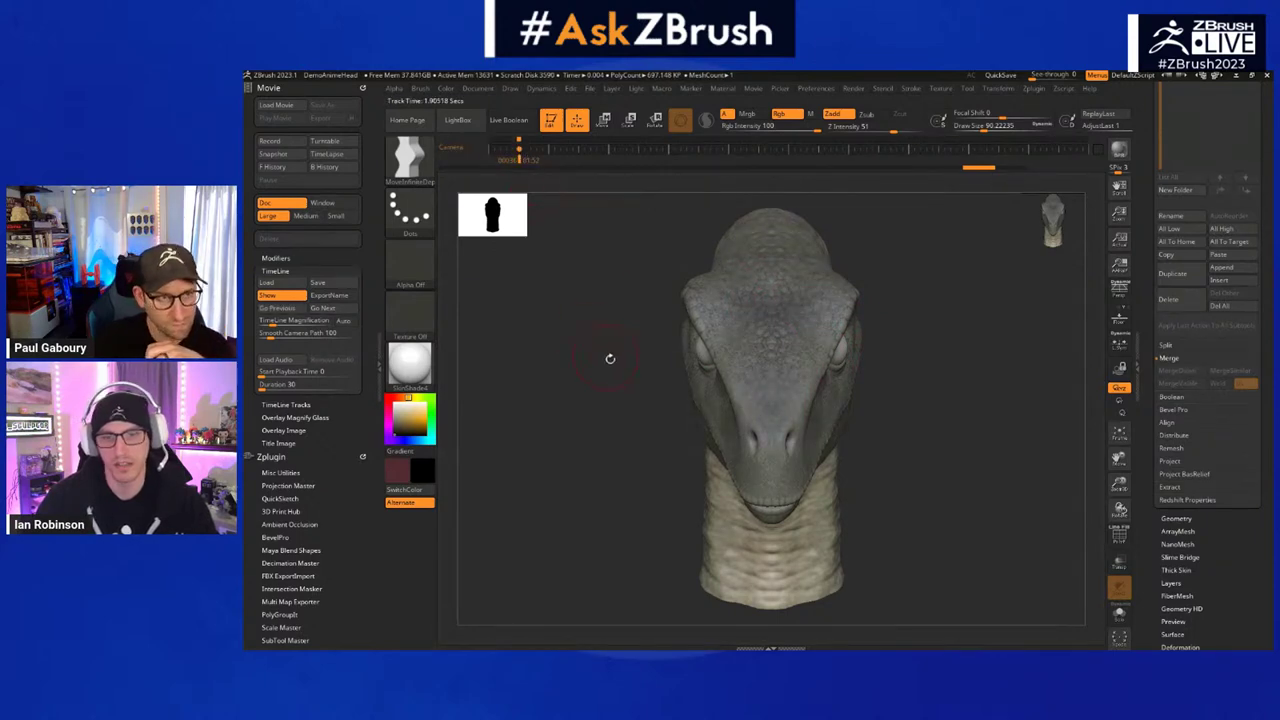
{"action": "left_click_drag", "start_coordinate": [606, 369], "coordinate": [662, 369]}
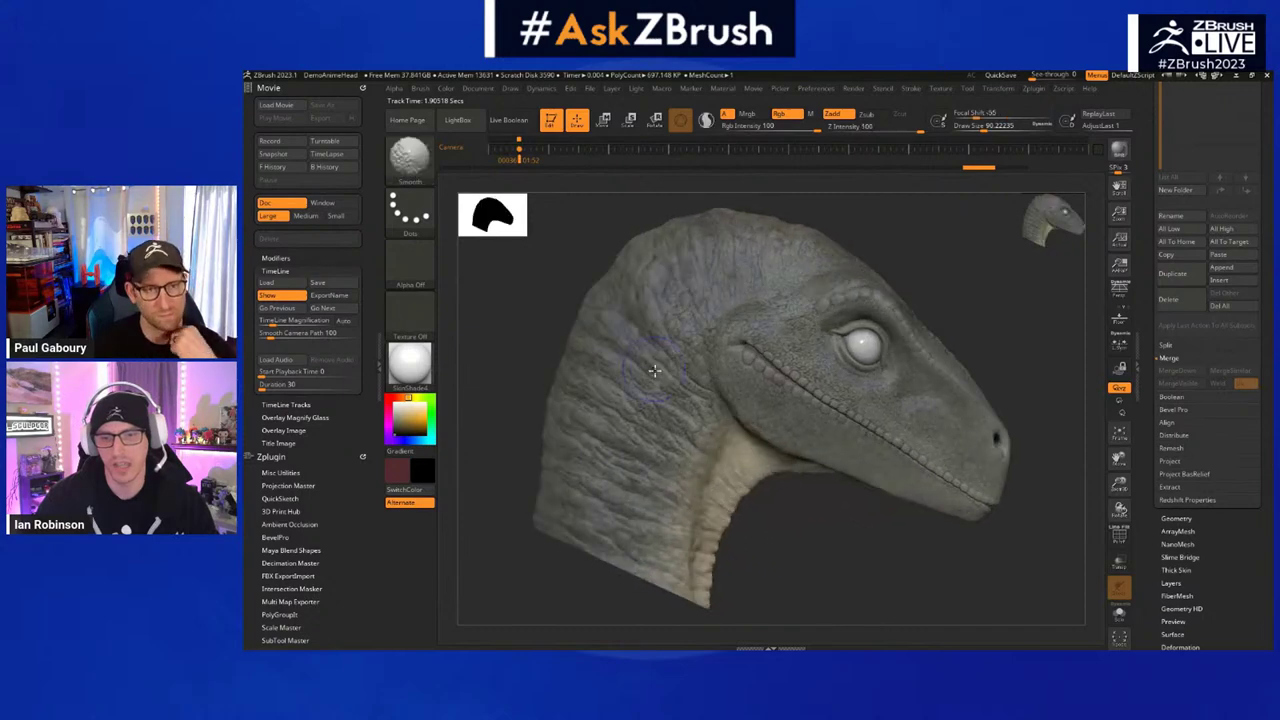
{"action": "left_click", "coordinate": [609, 152]}
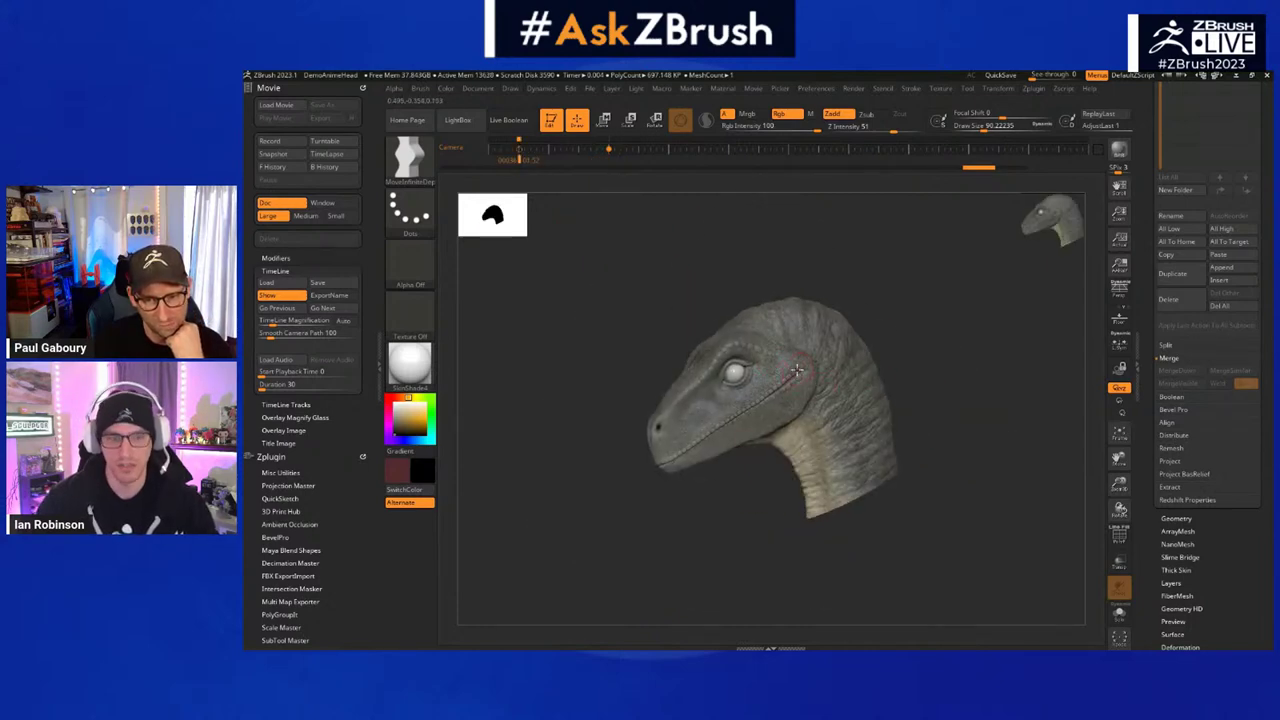
- Sculpt test strokes on the raptor's neck with ClayBuildup, compare the keyframed camera views and undo the strokes
{"action": "key", "text": "b"}
{"action": "key", "text": "c"}
{"action": "key", "text": "b"}
{"action": "mouse_move", "coordinate": [847, 460]}
{"action": "left_mouse_down"}
{"action": "mouse_move", "coordinate": [800, 437]}
{"action": "mouse_move", "coordinate": [840, 483]}
{"action": "mouse_move", "coordinate": [816, 474]}
{"action": "left_mouse_up"}
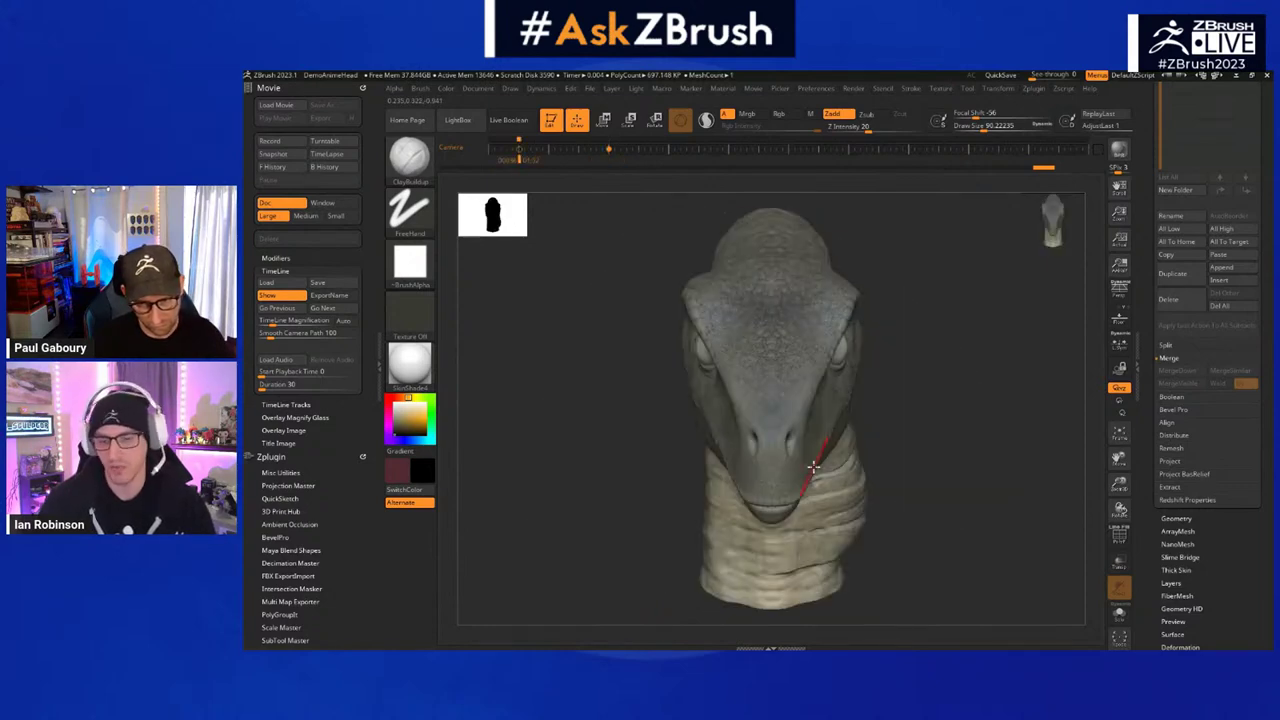
{"action": "key", "text": "Right"}
{"action": "key", "text": "Left"}
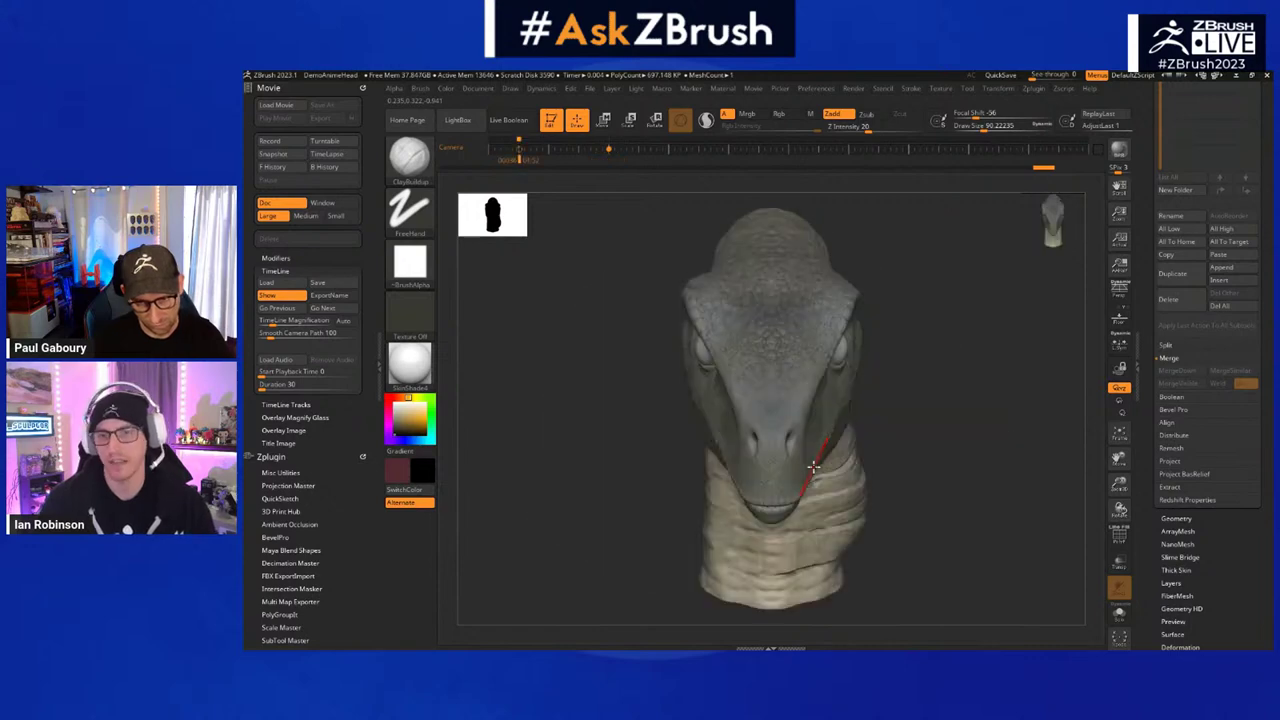
{"action": "key", "text": "ctrl"}
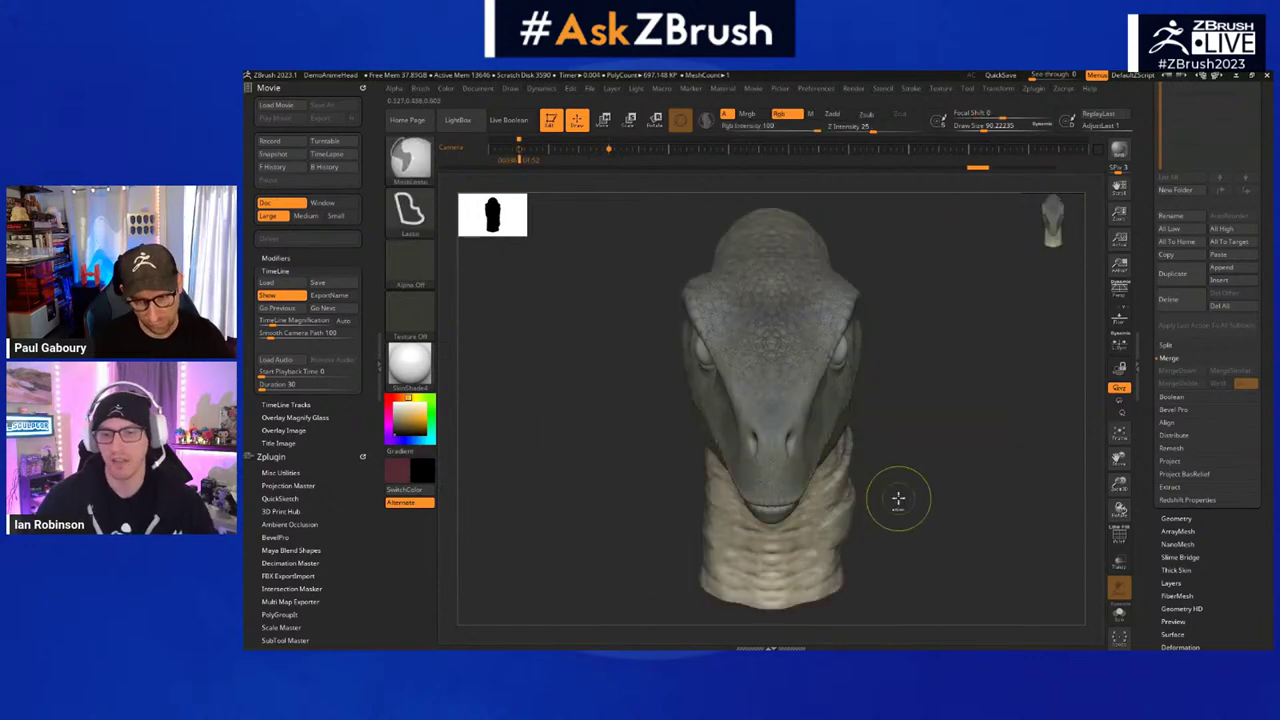
{"action": "key", "text": "ctrl"}
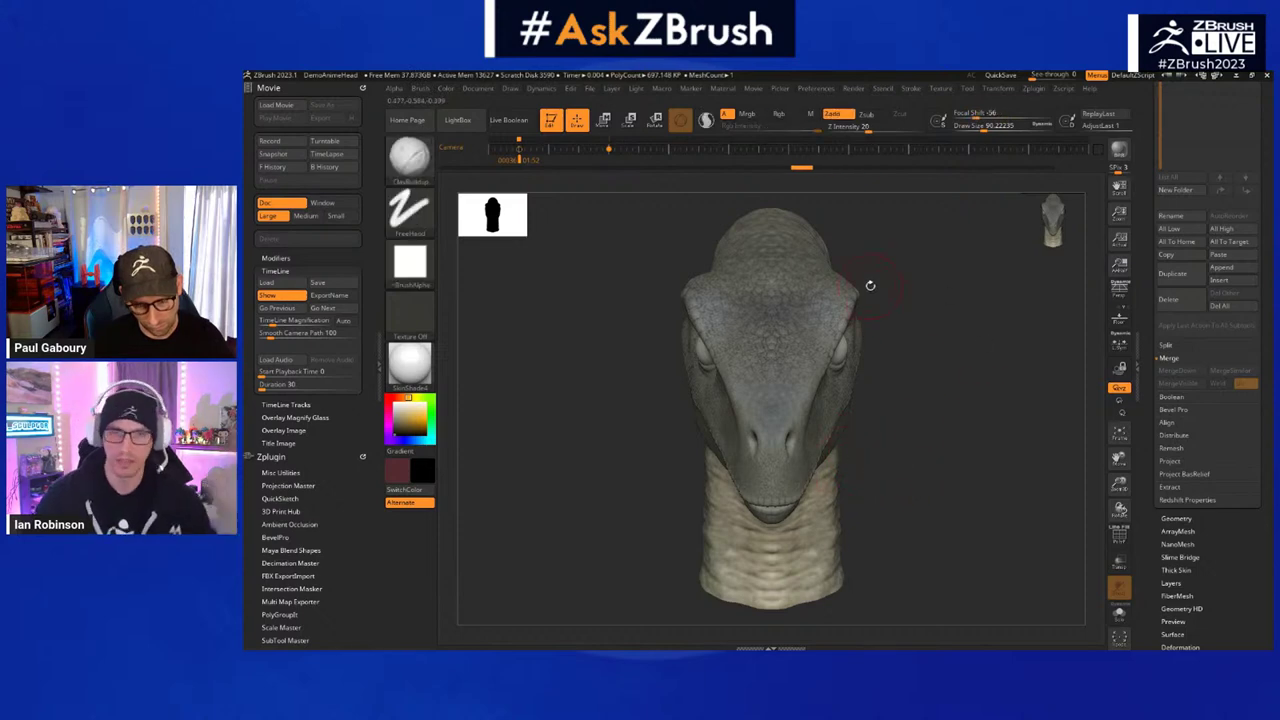
- Choose Texture 18 from the texture library and add it to Spotlight
{"action": "left_click", "coordinate": [940, 88]}
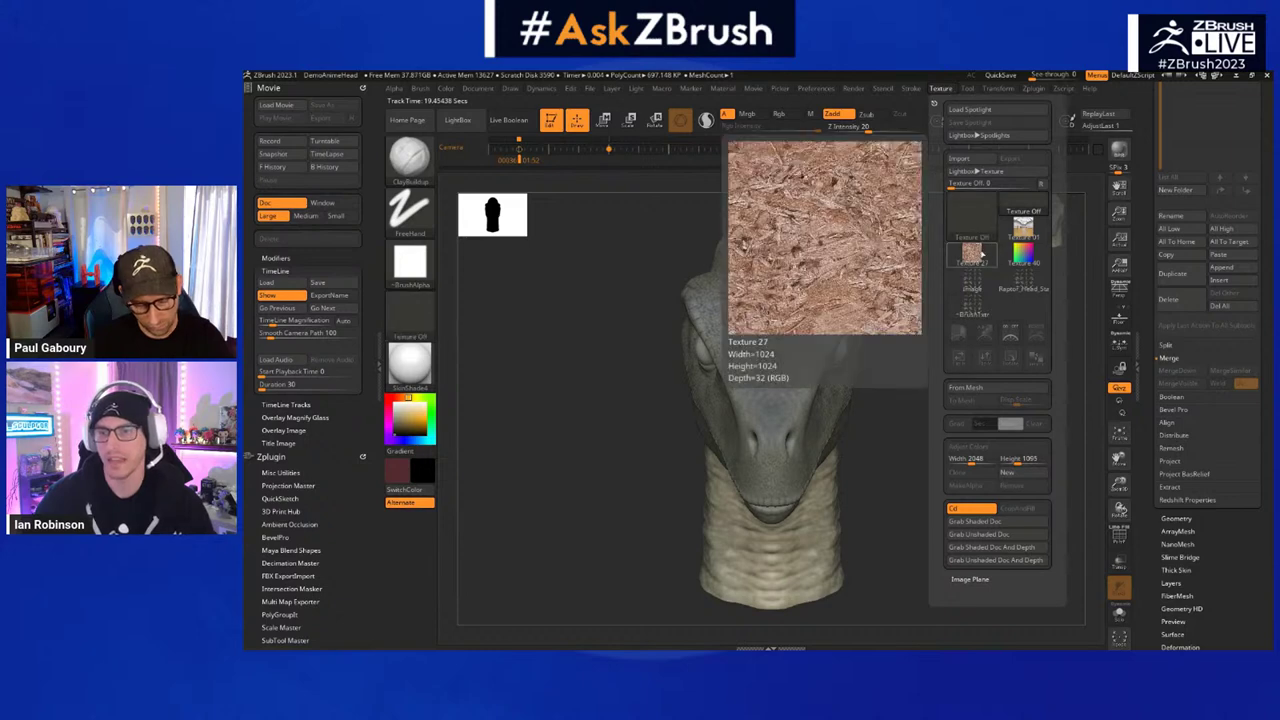
{"action": "left_click", "coordinate": [980, 255]}
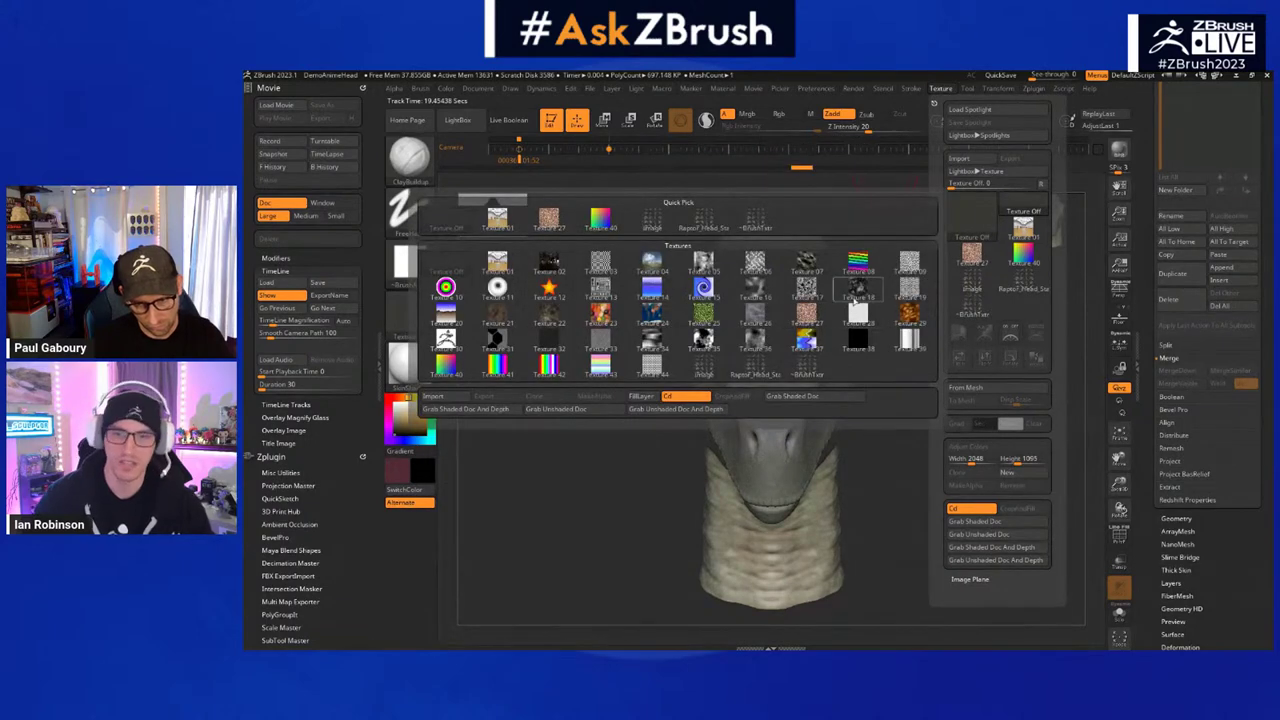
{"action": "left_click", "coordinate": [857, 288]}
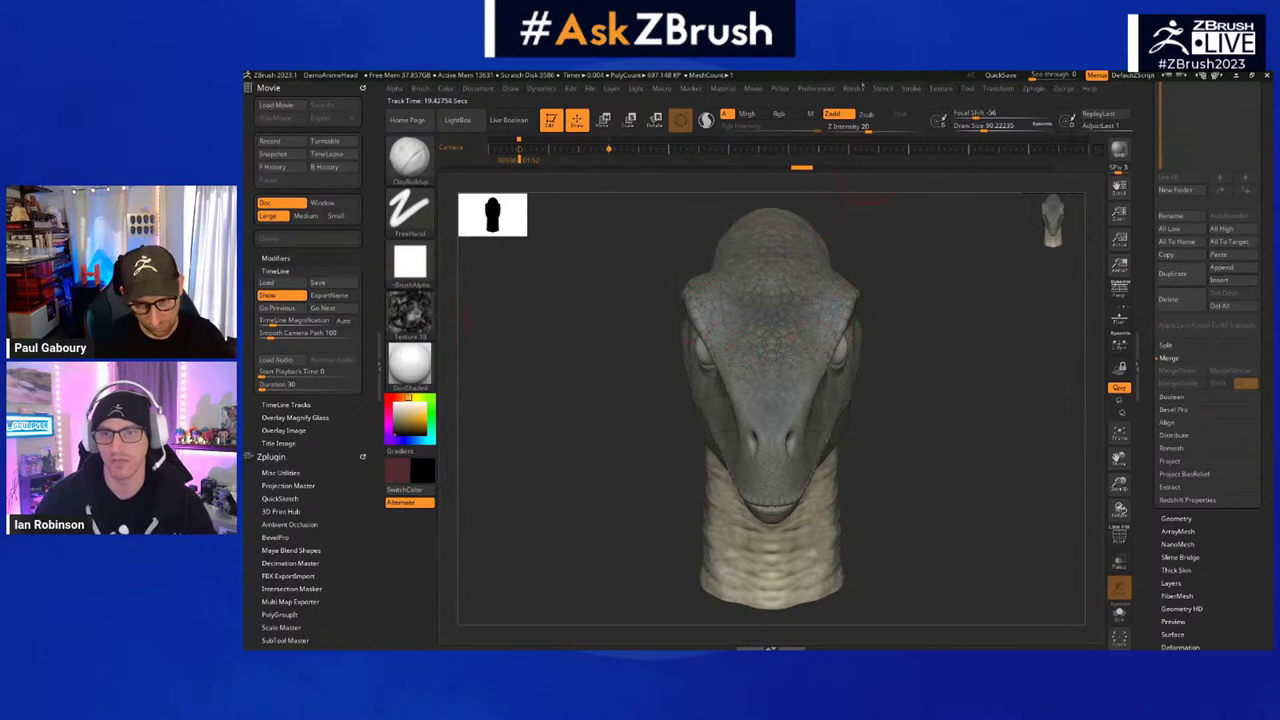
{"action": "left_click", "coordinate": [856, 89]}
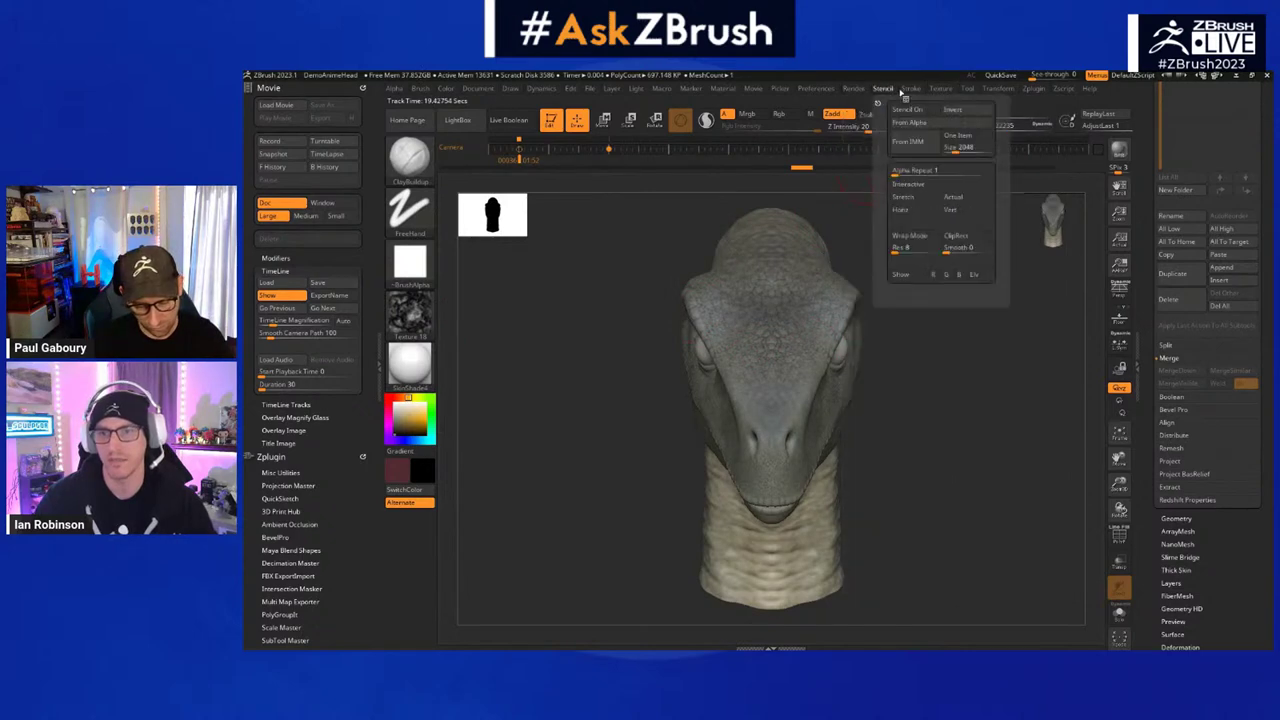
{"action": "mouse_move", "coordinate": [938, 90]}
{"action": "left_click", "coordinate": [1035, 334]}
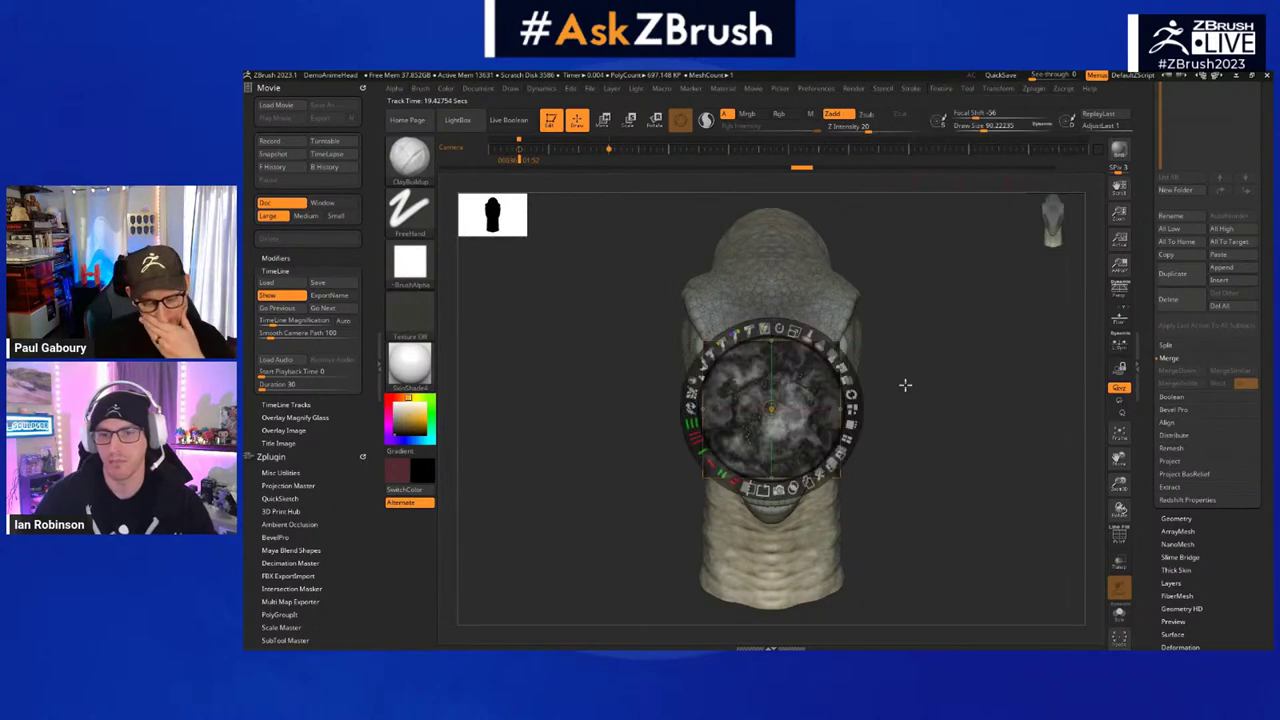
- Enlarge the Spotlight texture and centre it over the front view of the raptor head
{"action": "left_click_drag", "start_coordinate": [799, 331], "coordinate": [884, 391]}
{"action": "left_click_drag", "start_coordinate": [833, 401], "coordinate": [731, 405]}
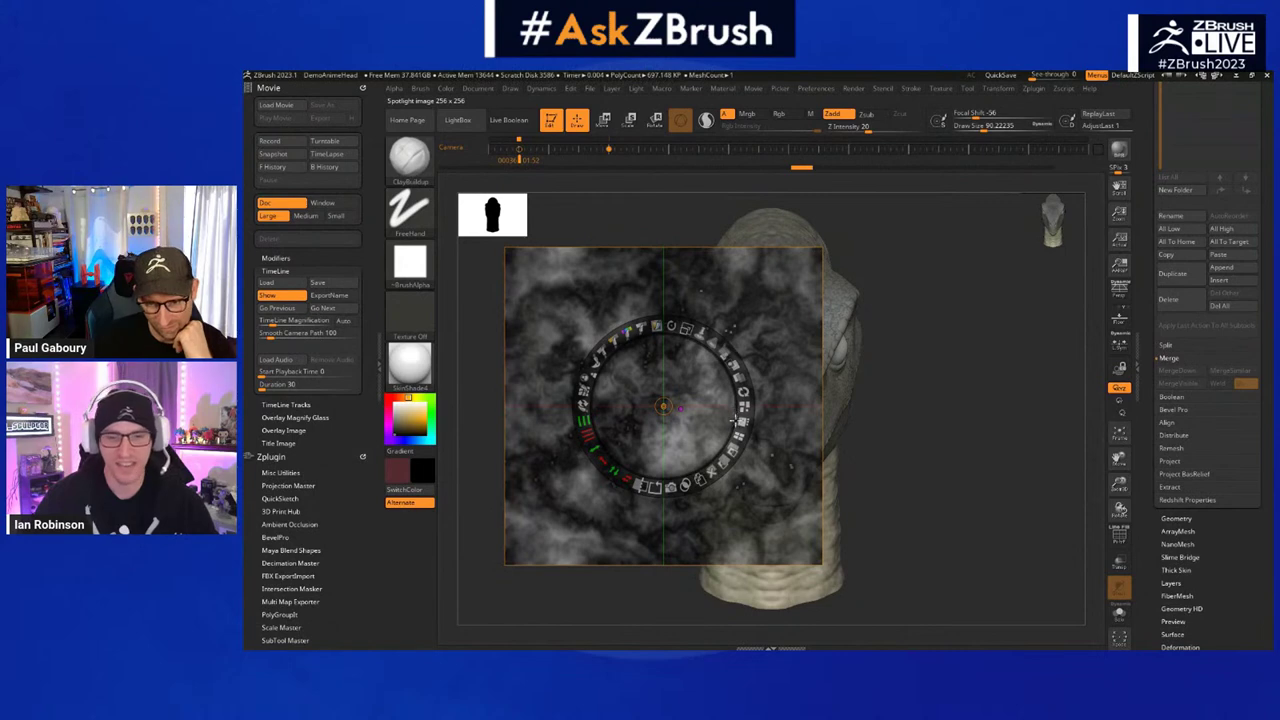
{"action": "key", "text": "z"}
{"action": "key", "text": "z"}
{"action": "left_click_drag", "start_coordinate": [677, 426], "coordinate": [774, 410]}
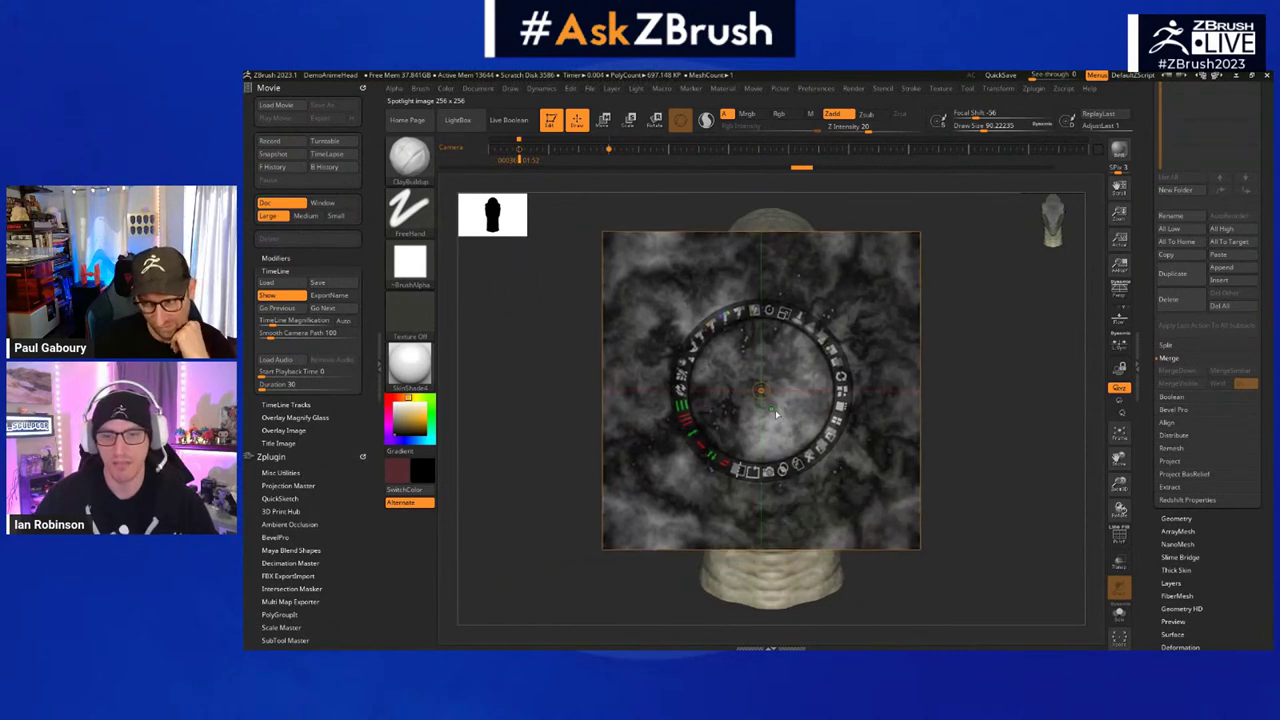
- Leave Spotlight editing for the side-profile keyframe and toggle the Spotlight image's visibility off and on
{"action": "key", "text": "z"}
{"action": "key", "text": "Right"}
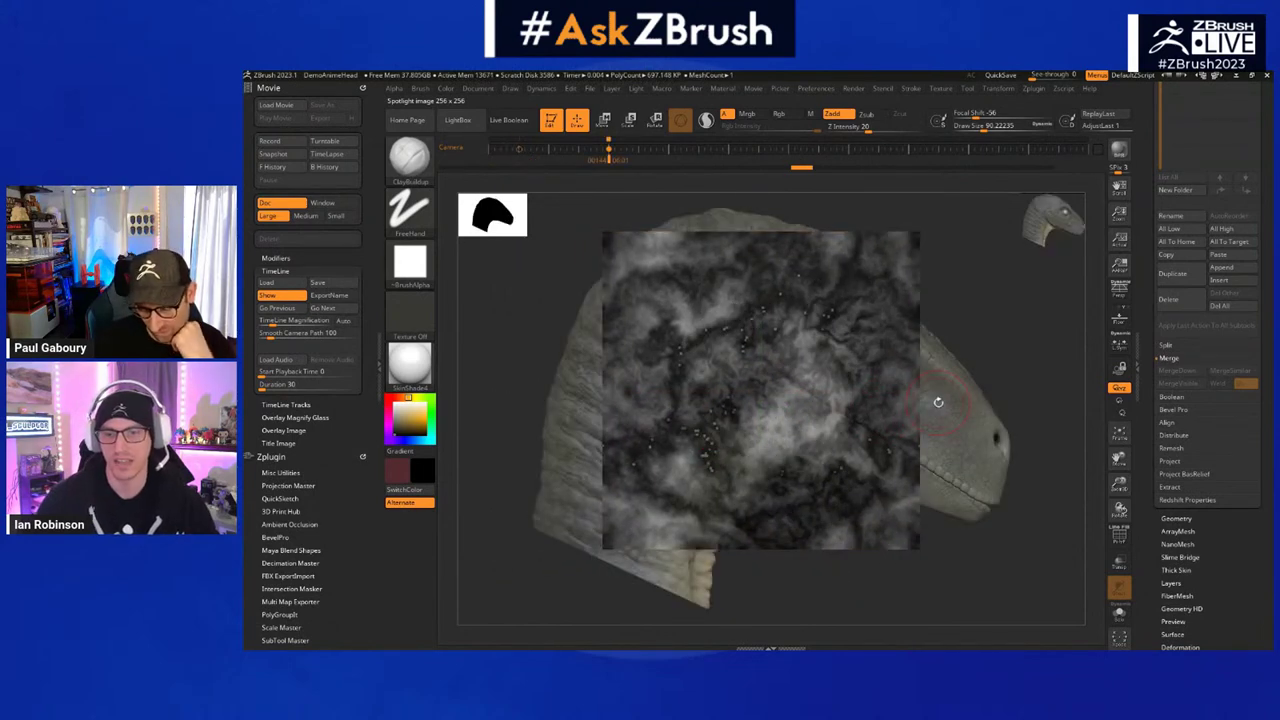
{"action": "key", "text": "z"}
{"action": "key", "text": "shift+z"}
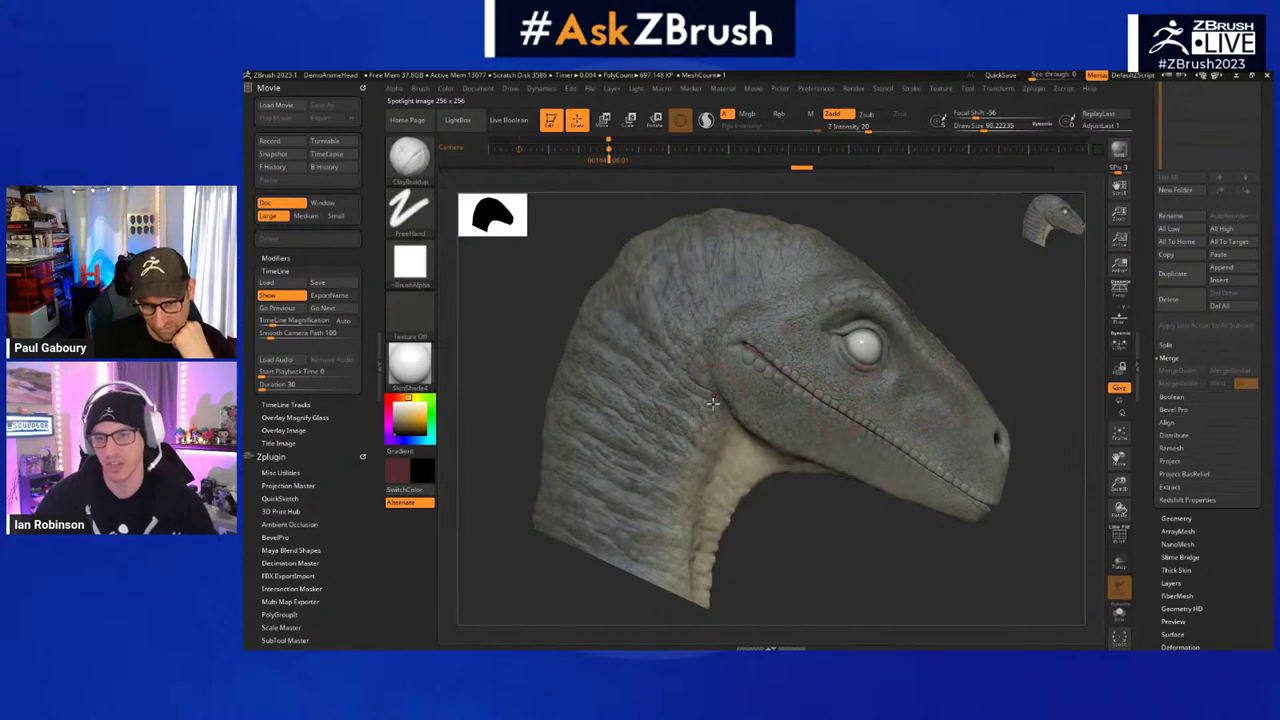
{"action": "key", "text": "shift+z"}
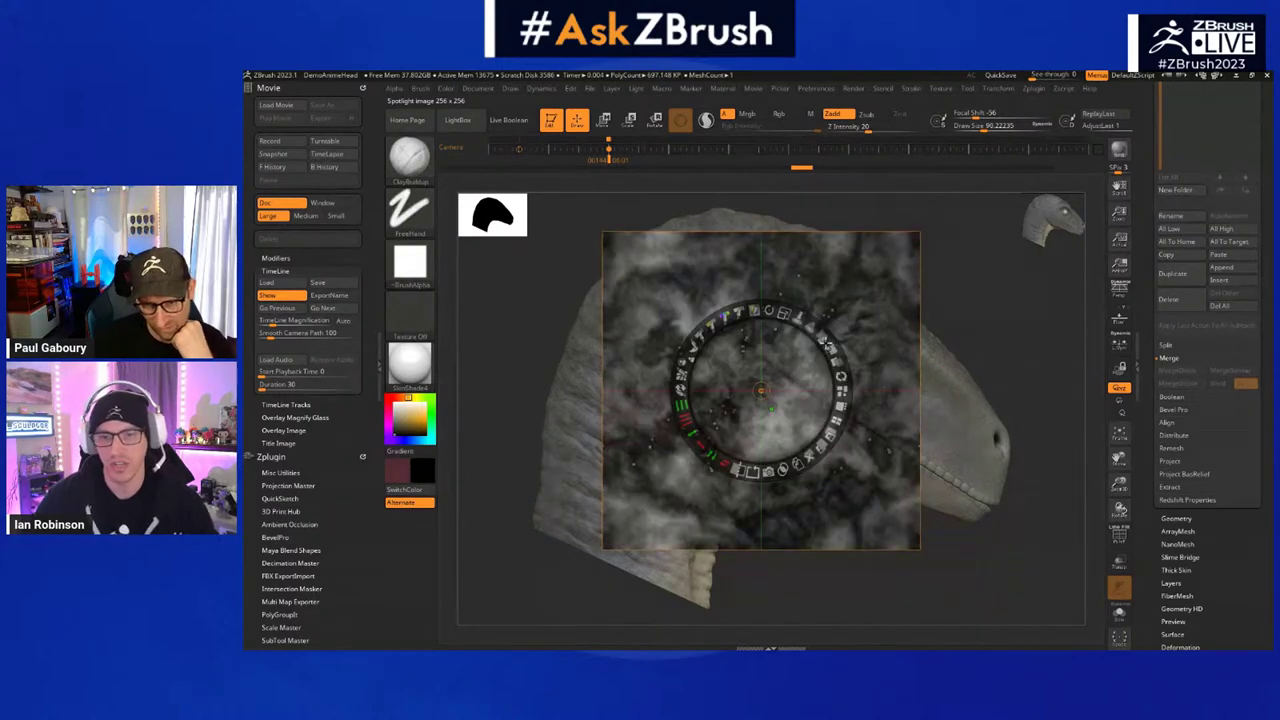
- Lower the Spotlight image's opacity with the image enlarged over the whole head, and leave Spotlight editing
{"action": "key", "text": "z"}
{"action": "key", "text": "z"}
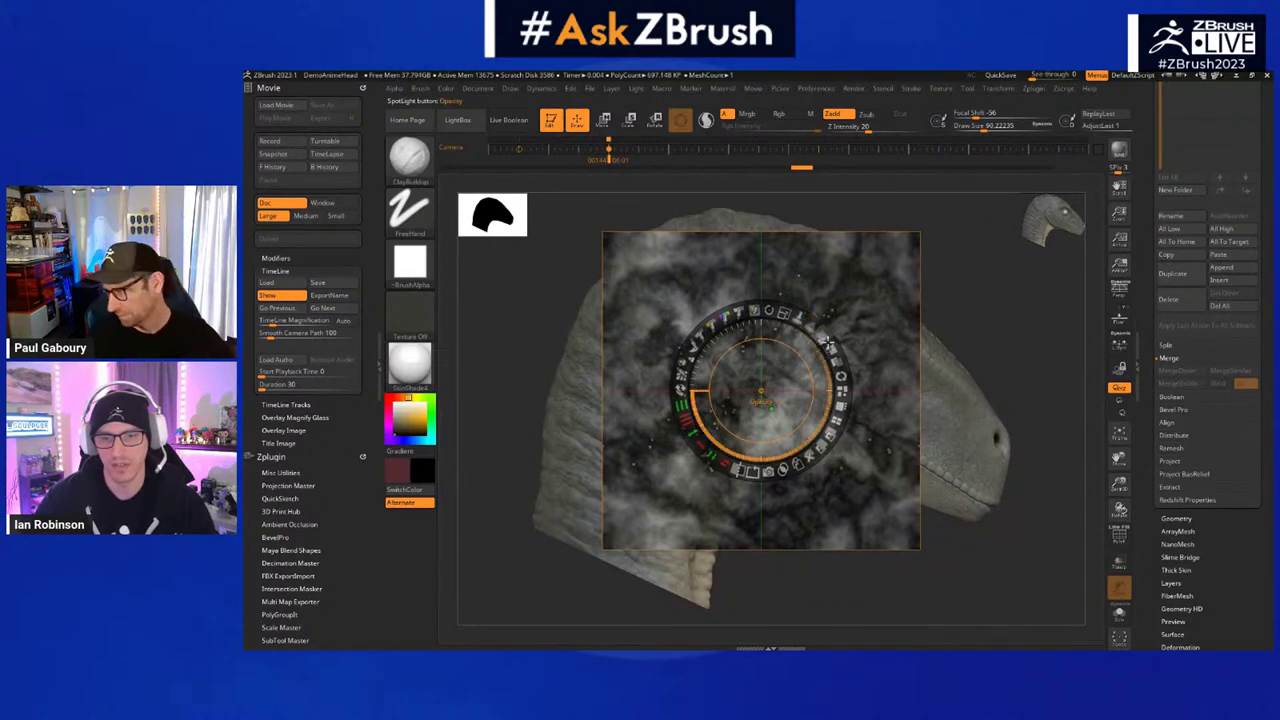
{"action": "mouse_move", "coordinate": [826, 342]}
{"action": "left_mouse_down"}
{"action": "mouse_move", "coordinate": [773, 305]}
{"action": "mouse_move", "coordinate": [830, 340]}
{"action": "left_mouse_up"}
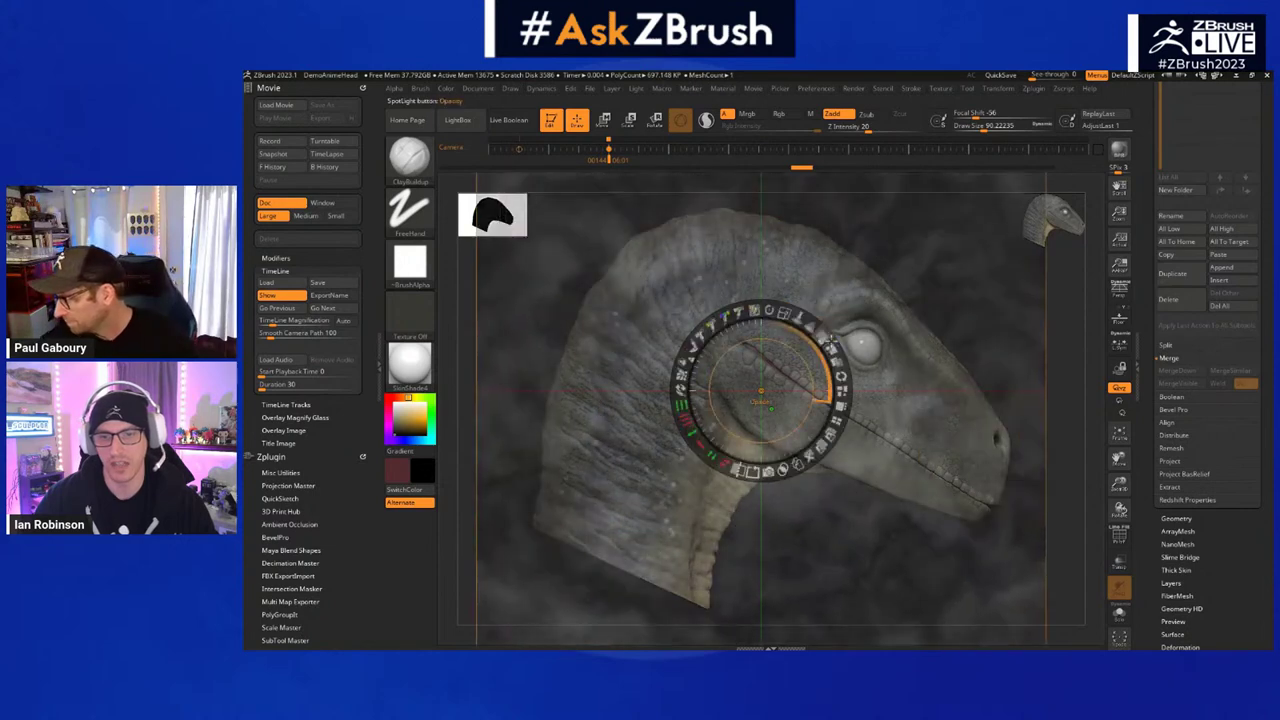
{"action": "key", "text": "z"}
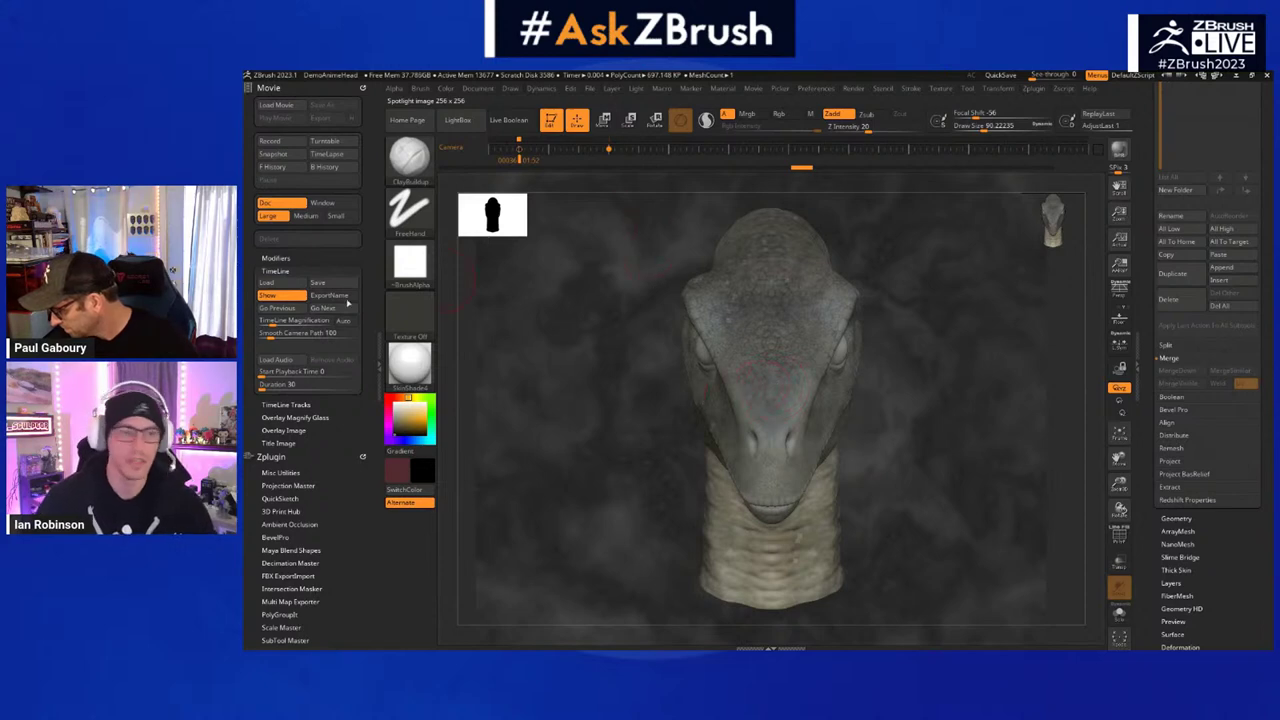
- Hide the timeline and dock the Draw palette beside the canvas
{"action": "left_click", "coordinate": [283, 298]}
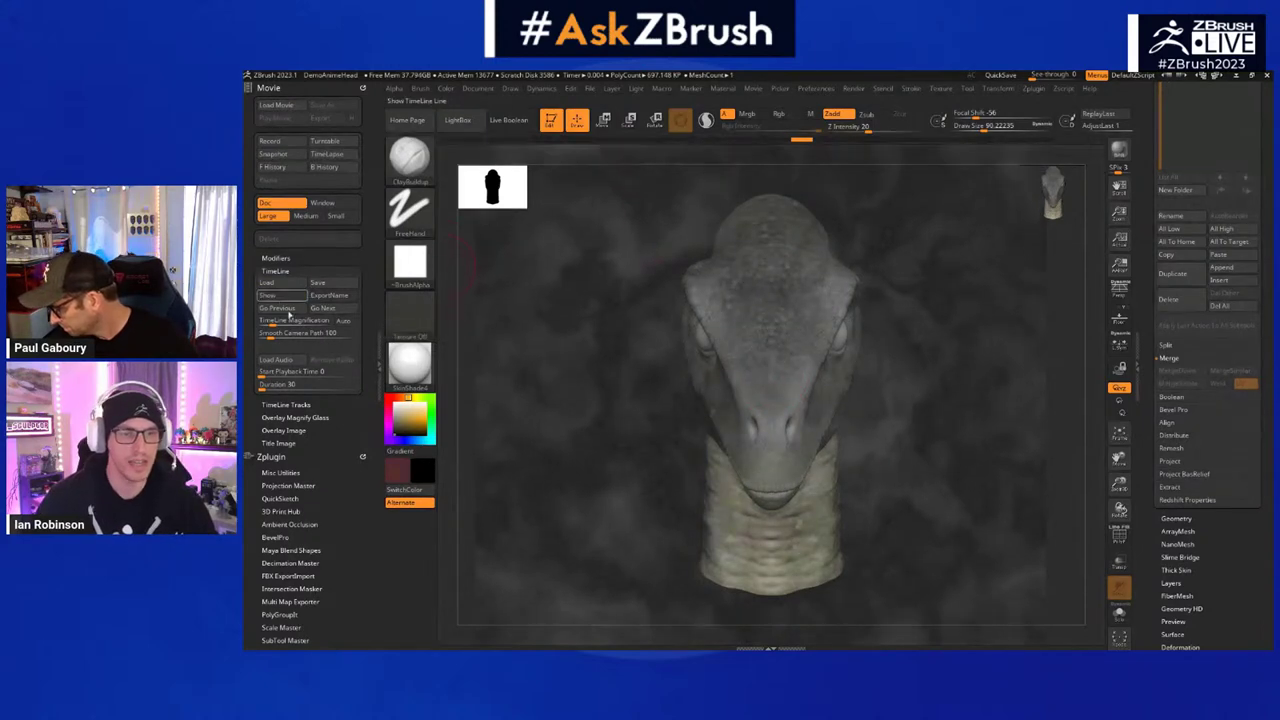
{"action": "right_click_drag", "start_coordinate": [858, 399], "coordinate": [914, 383], "text": "ctrl"}
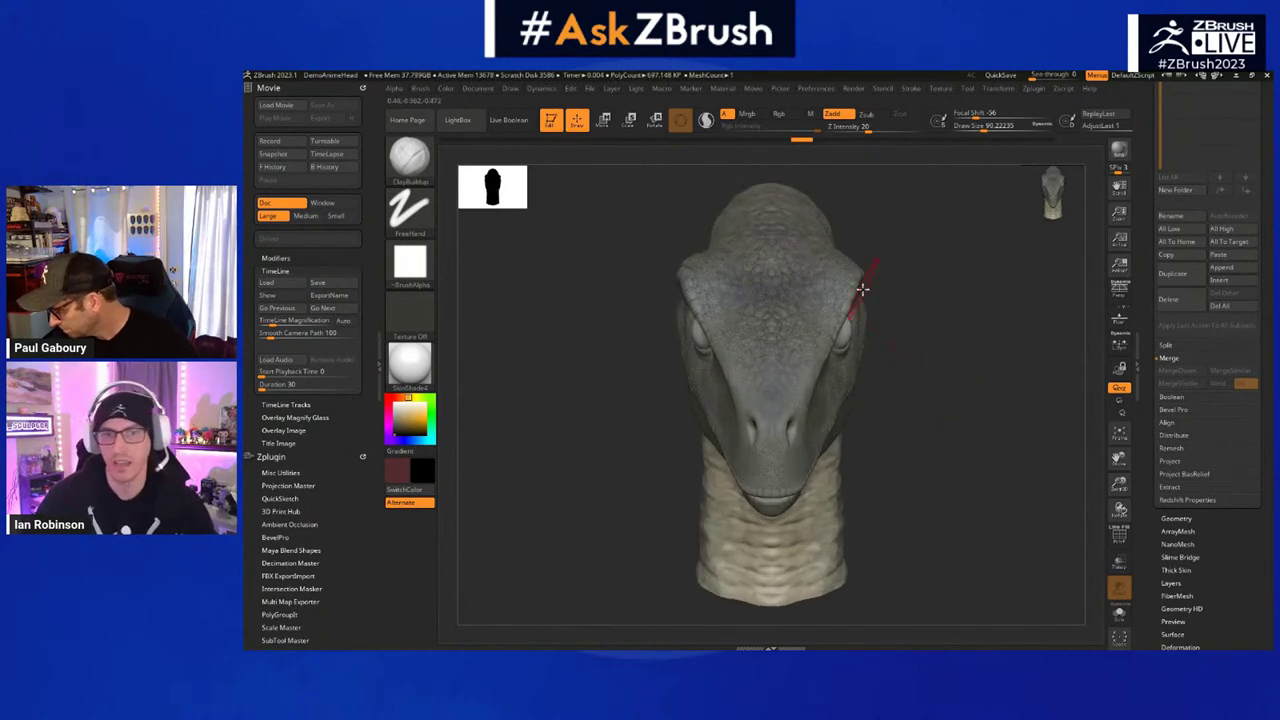
{"action": "left_click", "coordinate": [510, 90]}
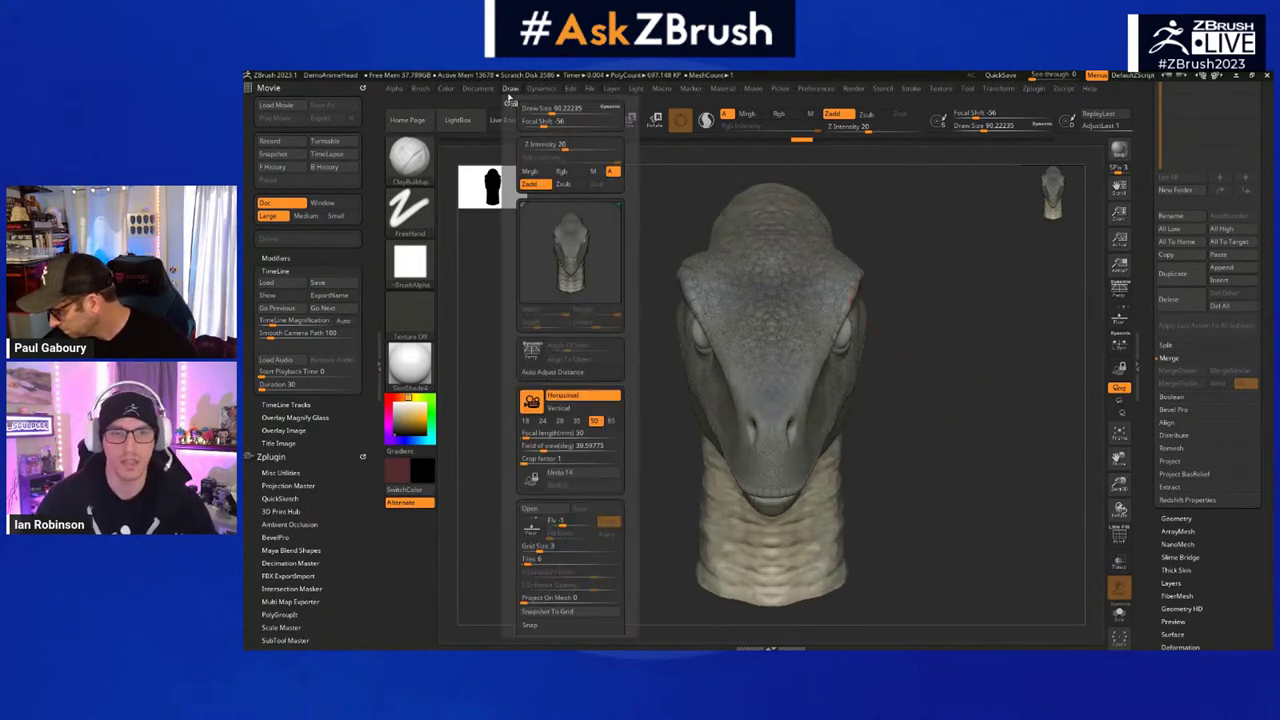
{"action": "left_click", "coordinate": [506, 103]}
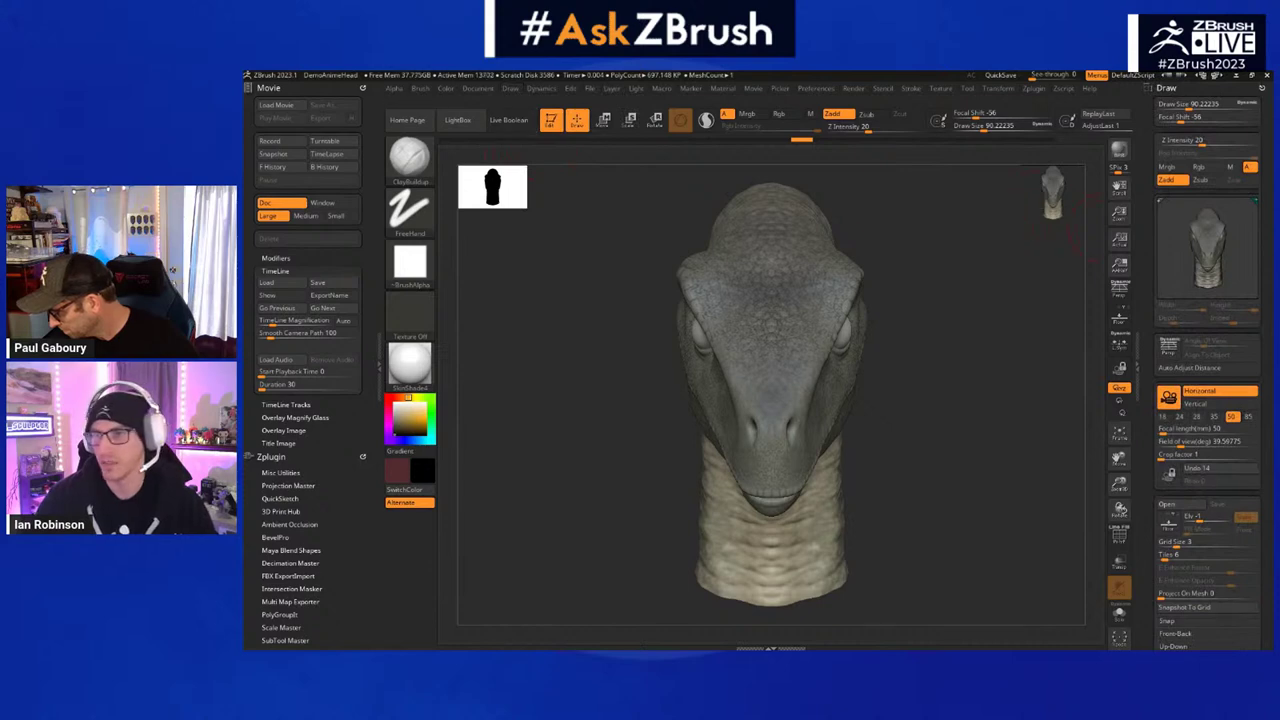
{"action": "scroll", "coordinate": [1203, 122], "scroll_direction": "down", "scroll_amount": 4}
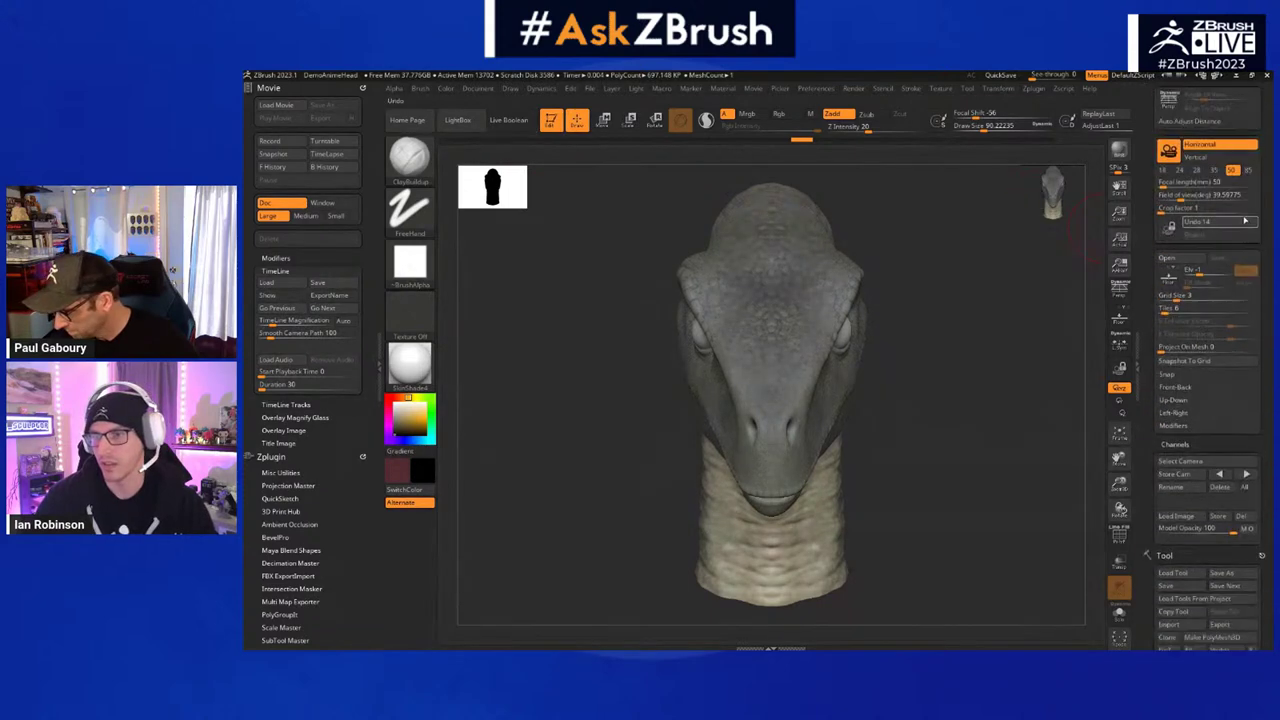
{"action": "scroll", "coordinate": [1202, 134], "scroll_direction": "up", "scroll_amount": 2}
{"action": "scroll", "coordinate": [1200, 245], "scroll_direction": "down", "scroll_amount": 7}
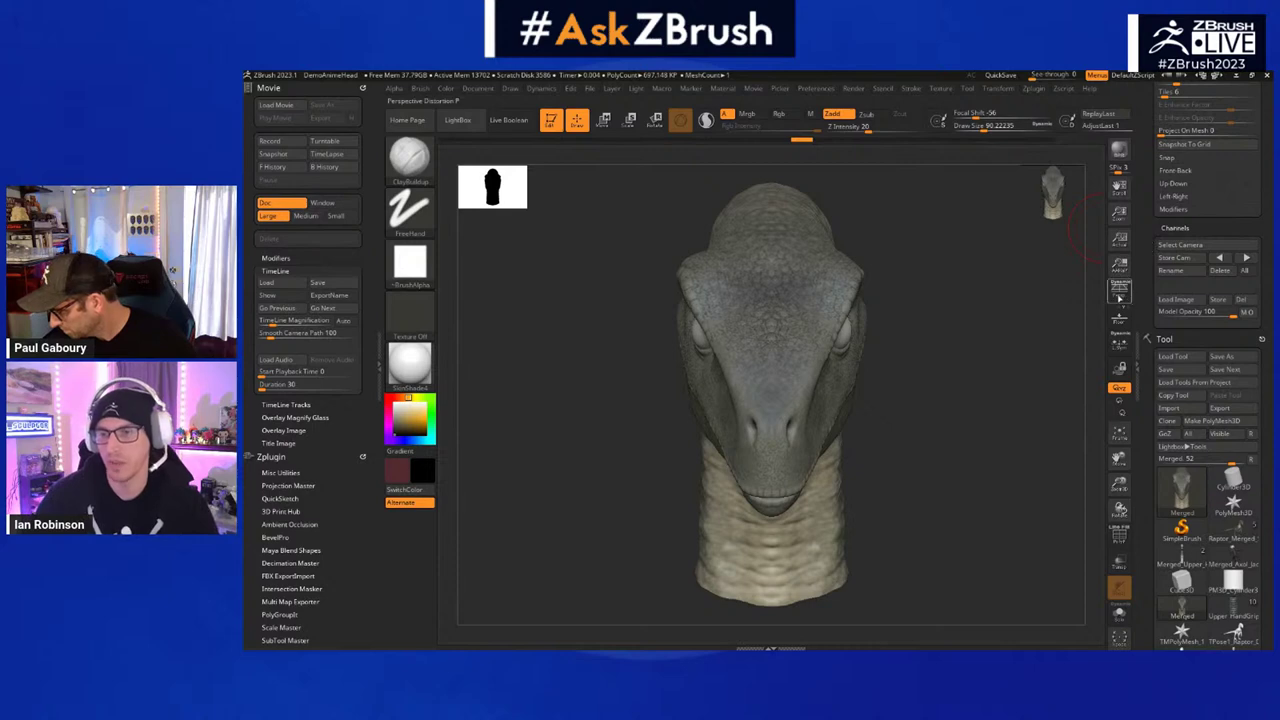
- Turn on perspective and set the camera's focal length to 85 mm
{"action": "left_click", "coordinate": [1119, 290]}
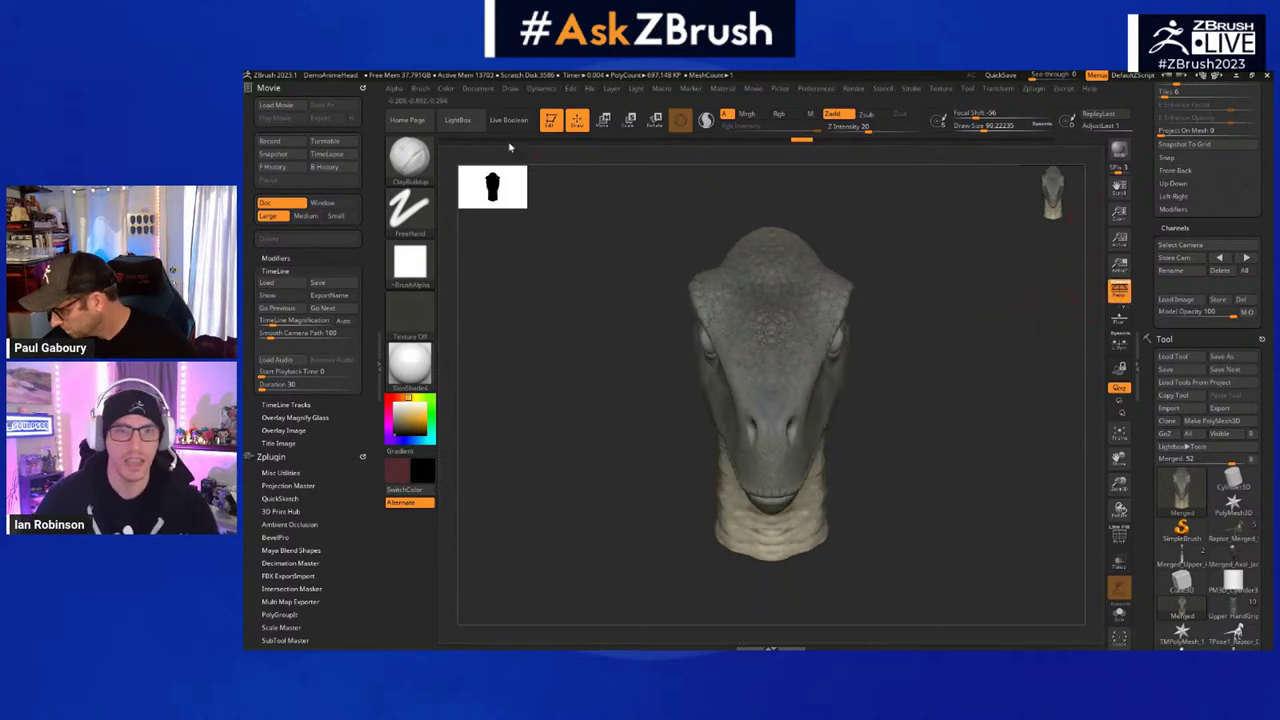
{"action": "left_click_drag", "start_coordinate": [1229, 201], "coordinate": [1229, 479]}
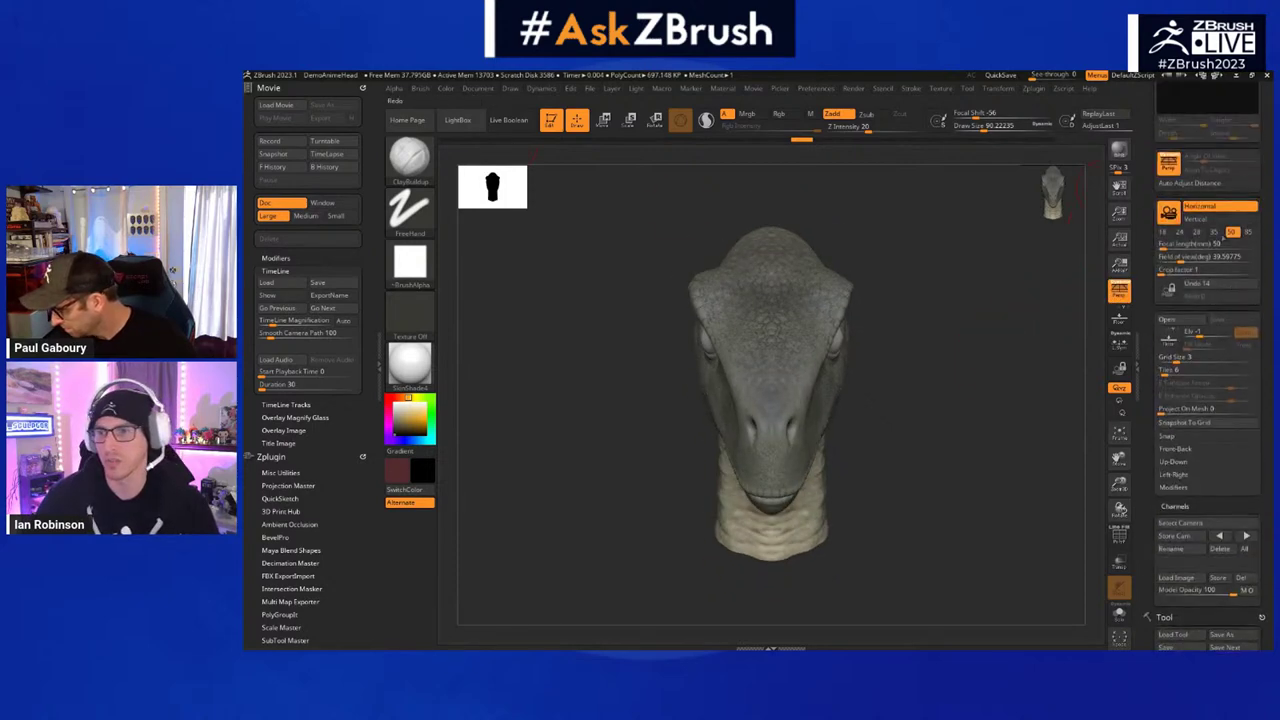
{"action": "left_click", "coordinate": [1247, 232]}
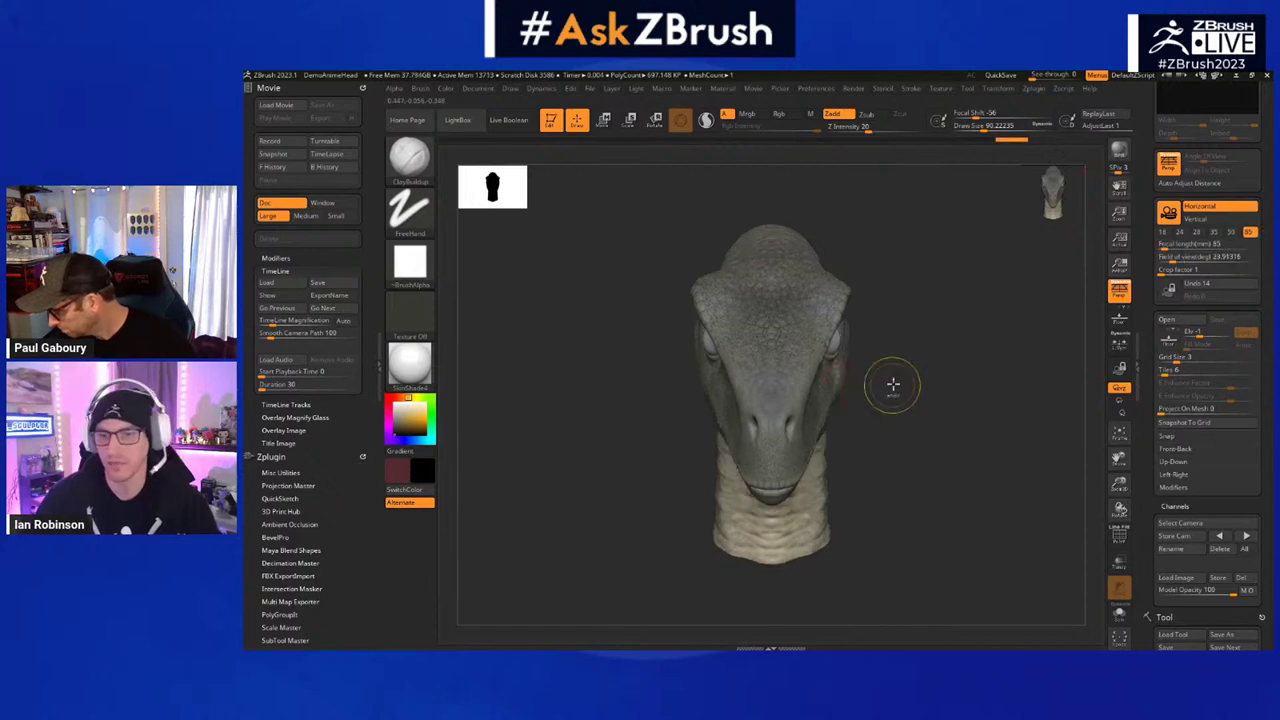
{"action": "left_click_drag", "start_coordinate": [894, 383], "coordinate": [987, 403]}
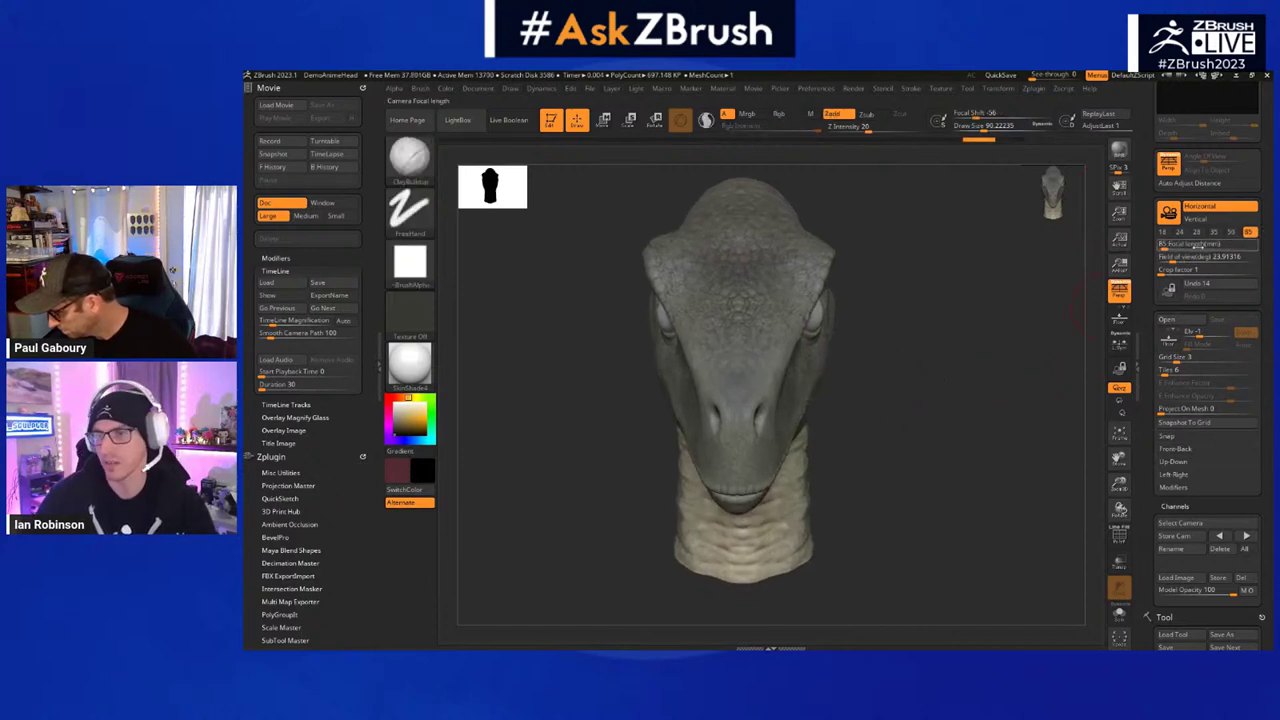
{"action": "scroll", "coordinate": [1162, 492], "scroll_direction": "down", "scroll_amount": 2}
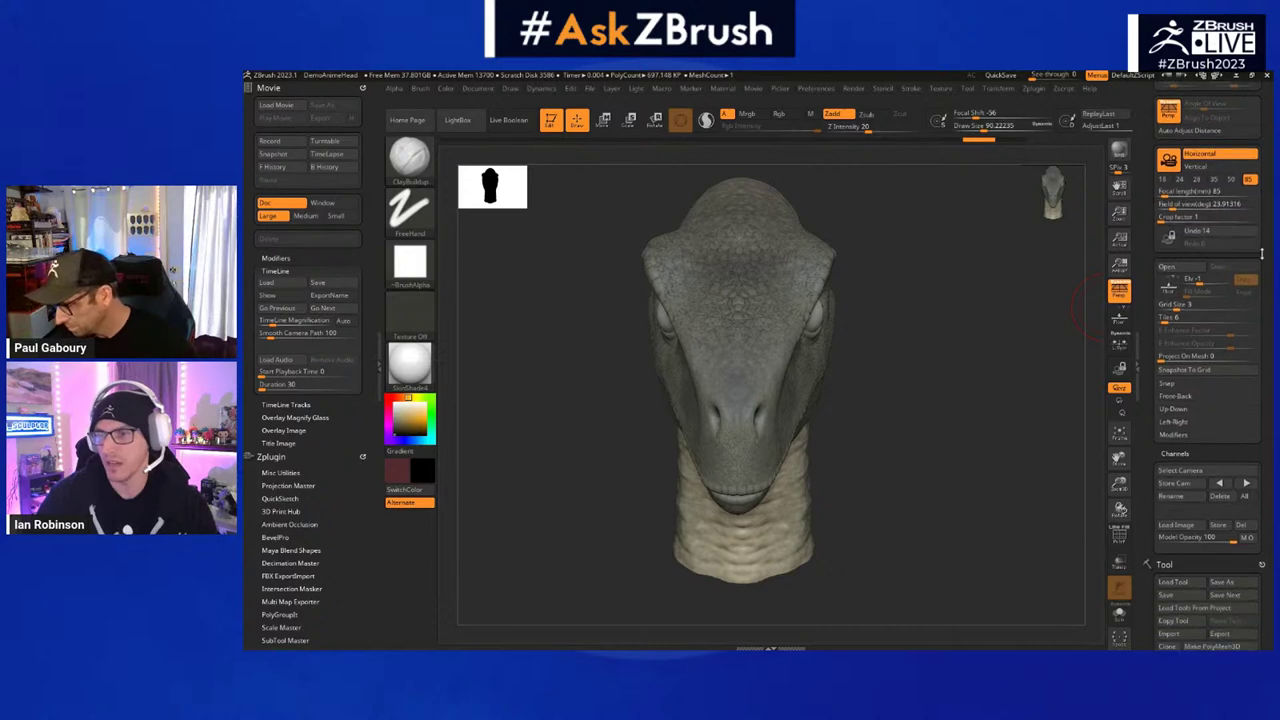
- Frame the raptor head from the front and store the view as a camera named Front
{"action": "left_click_drag", "start_coordinate": [923, 411], "coordinate": [943, 423]}
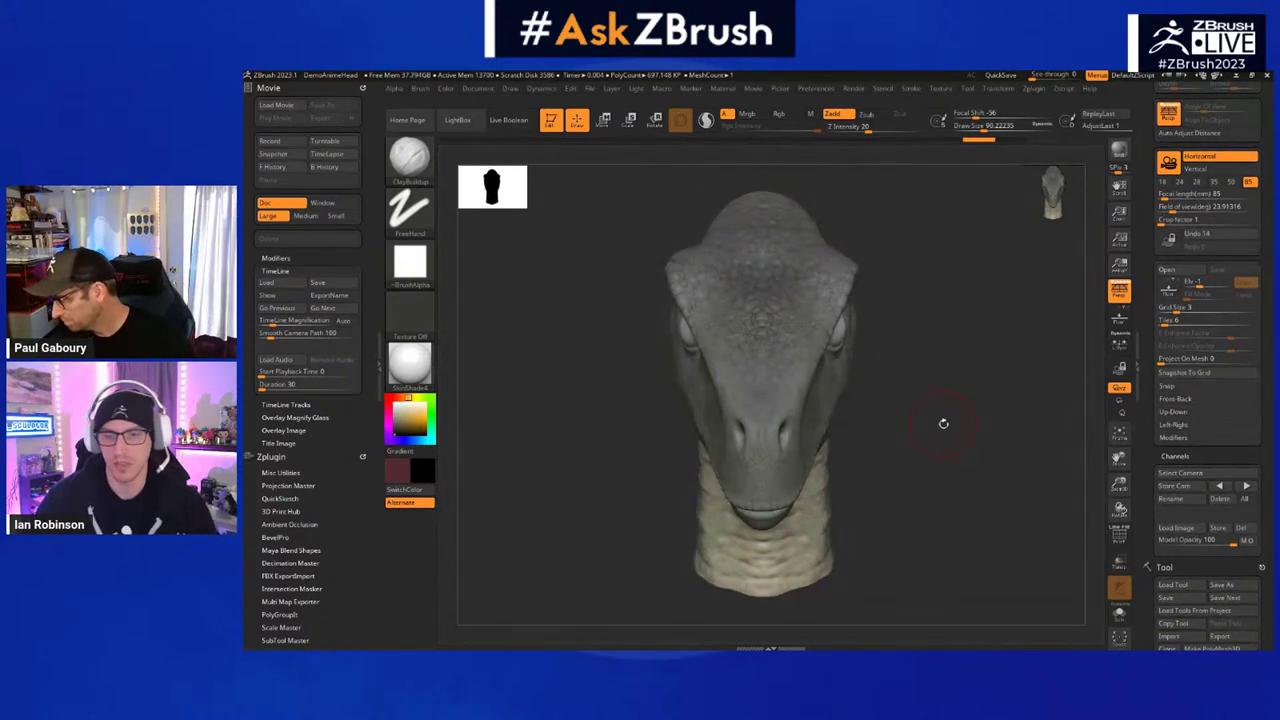
{"action": "left_click", "coordinate": [1174, 485]}
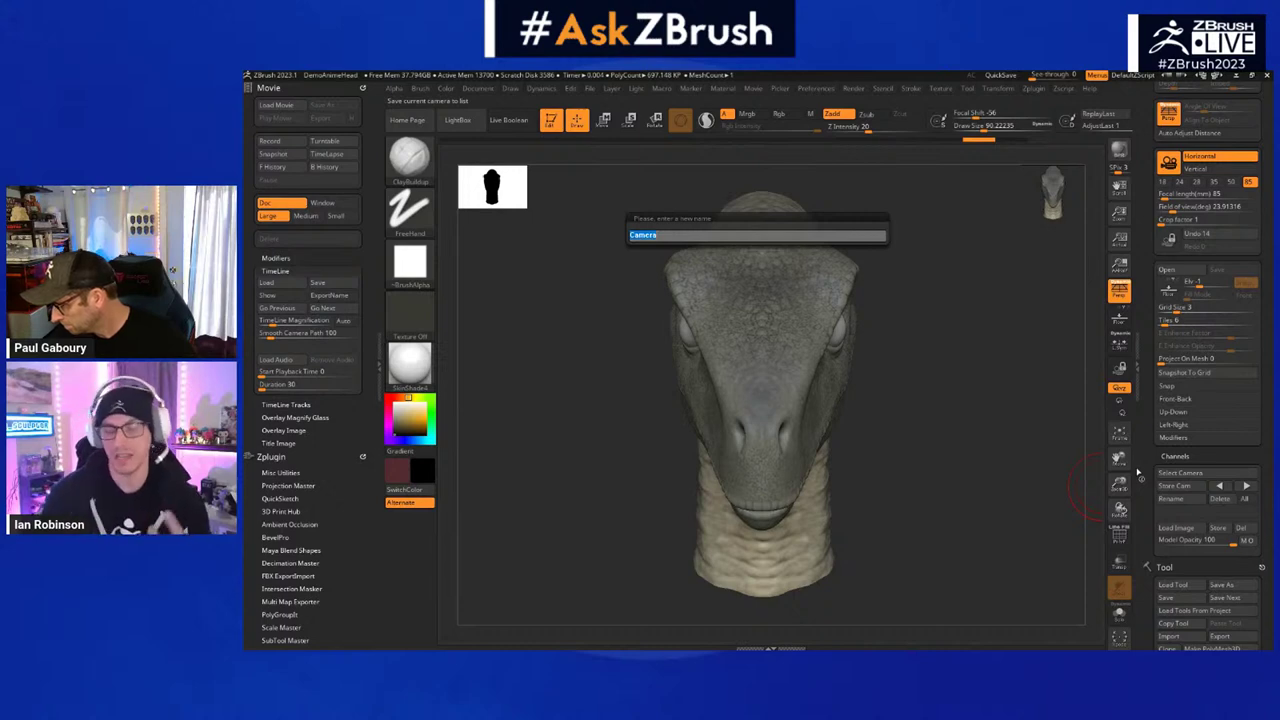
{"action": "type", "text": "Pro"}
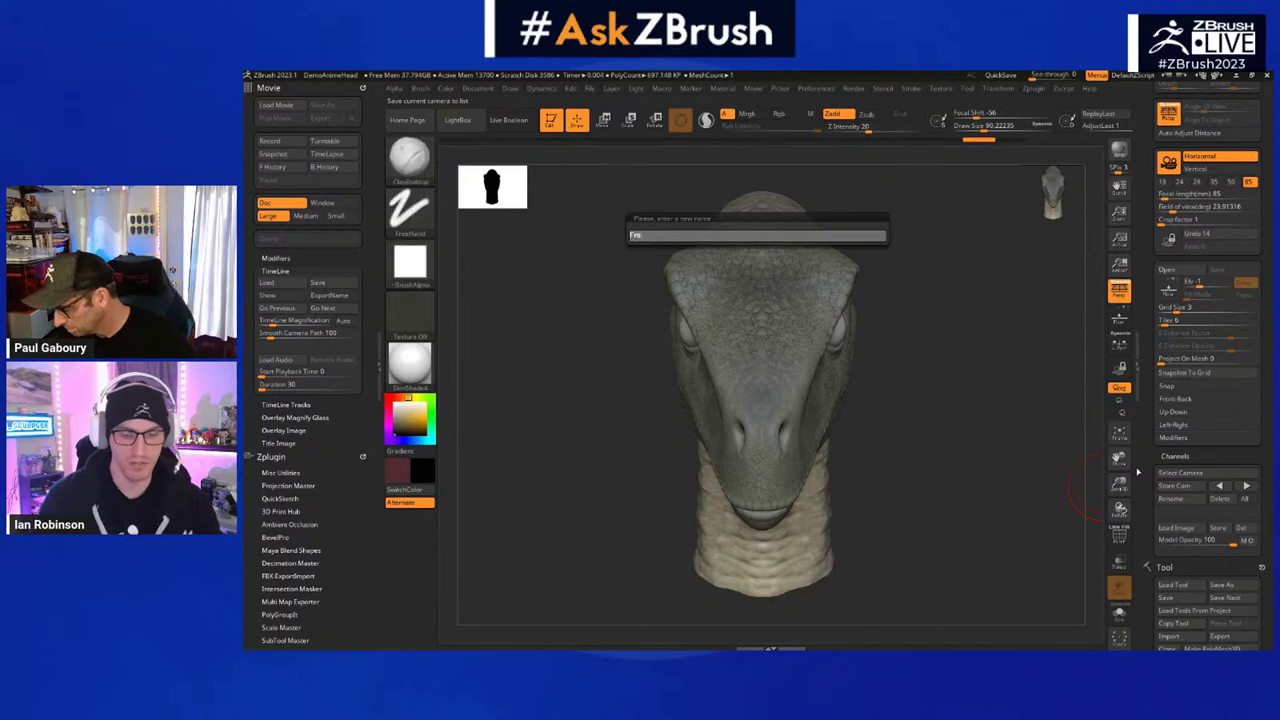
{"action": "type", "text": "nt"}
{"action": "key", "text": "Return"}
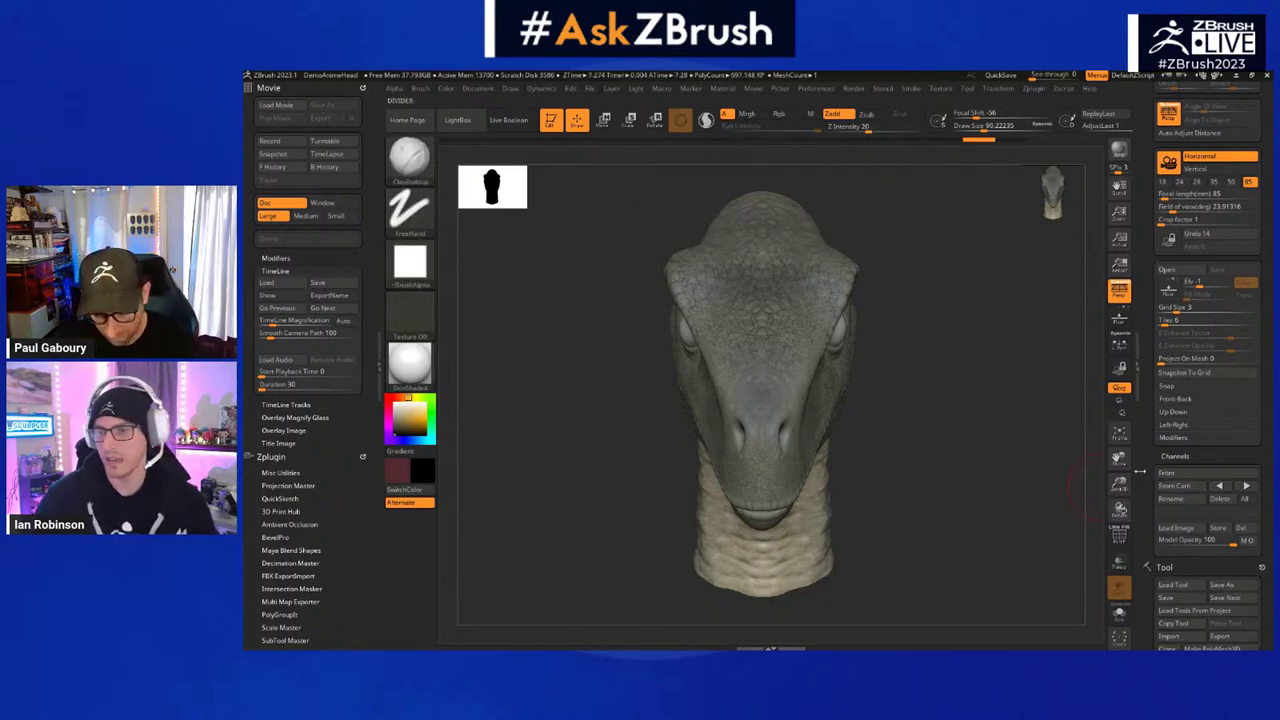
- Turn the raptor head to its side profile and store the view as a camera named Side
{"action": "left_click", "coordinate": [1218, 485]}
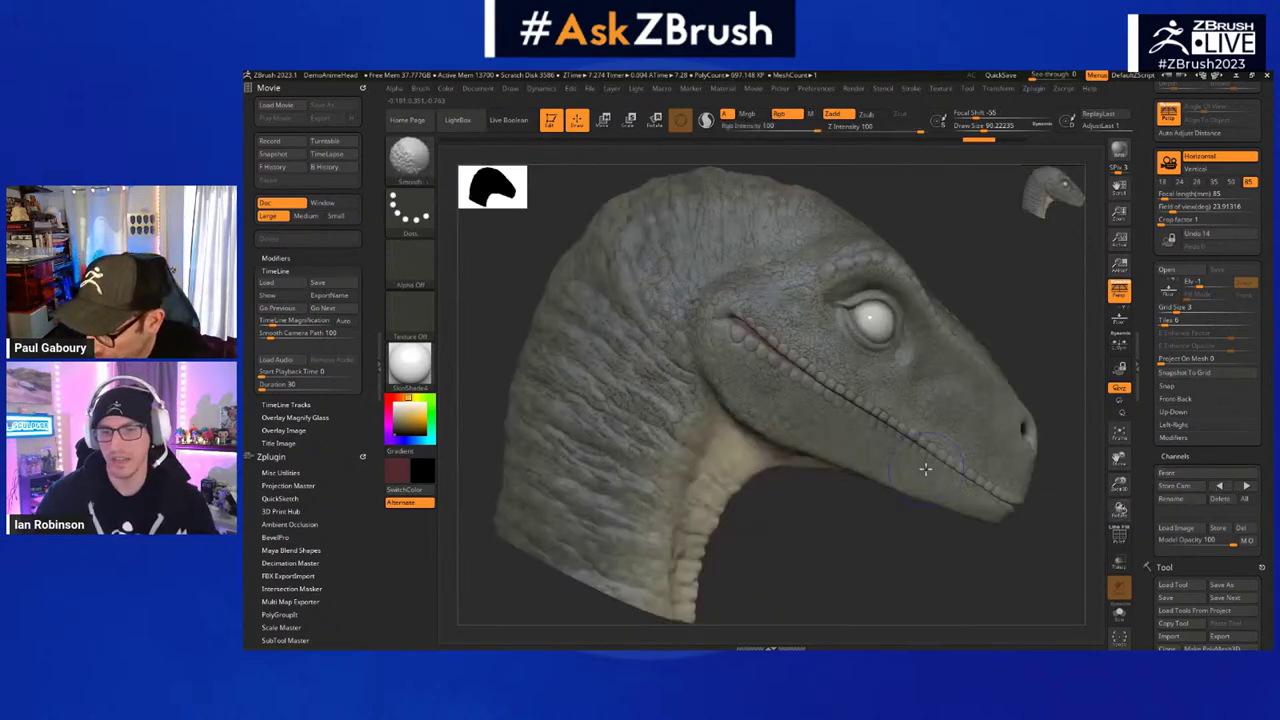
{"action": "left_click_drag", "start_coordinate": [915, 530], "coordinate": [990, 522]}
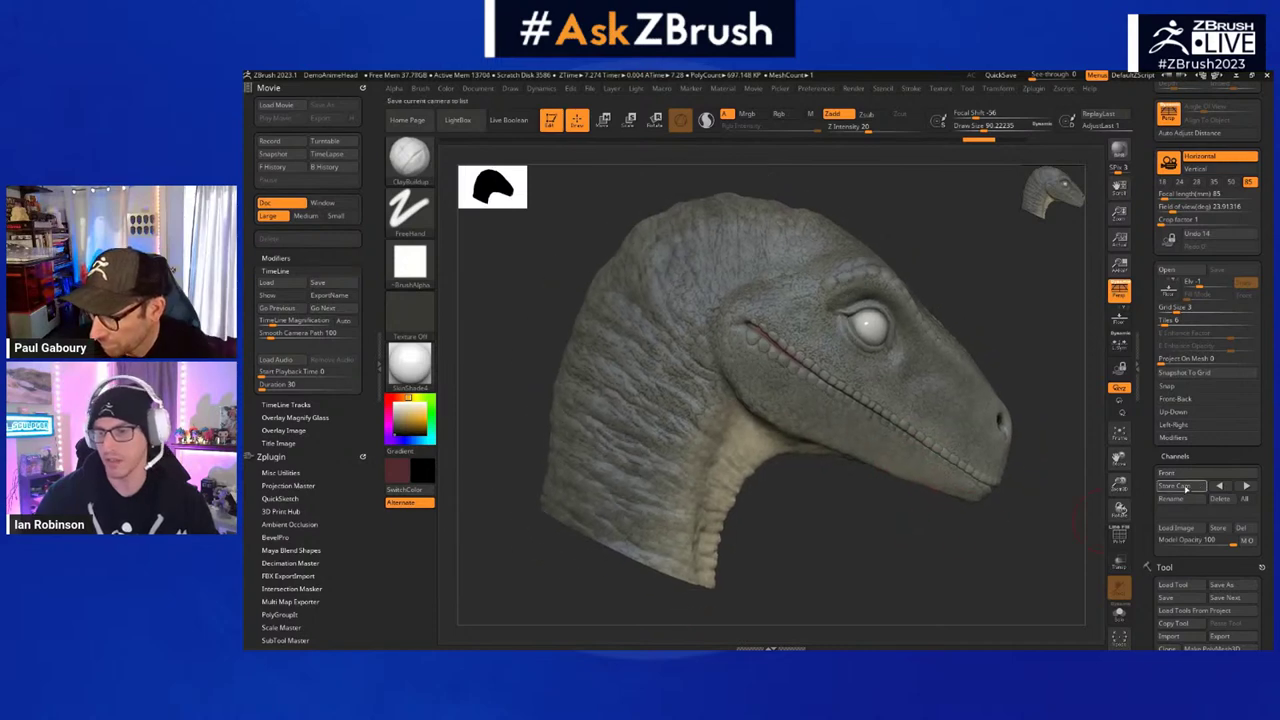
{"action": "left_click", "coordinate": [1162, 486]}
{"action": "type", "text": "Side"}
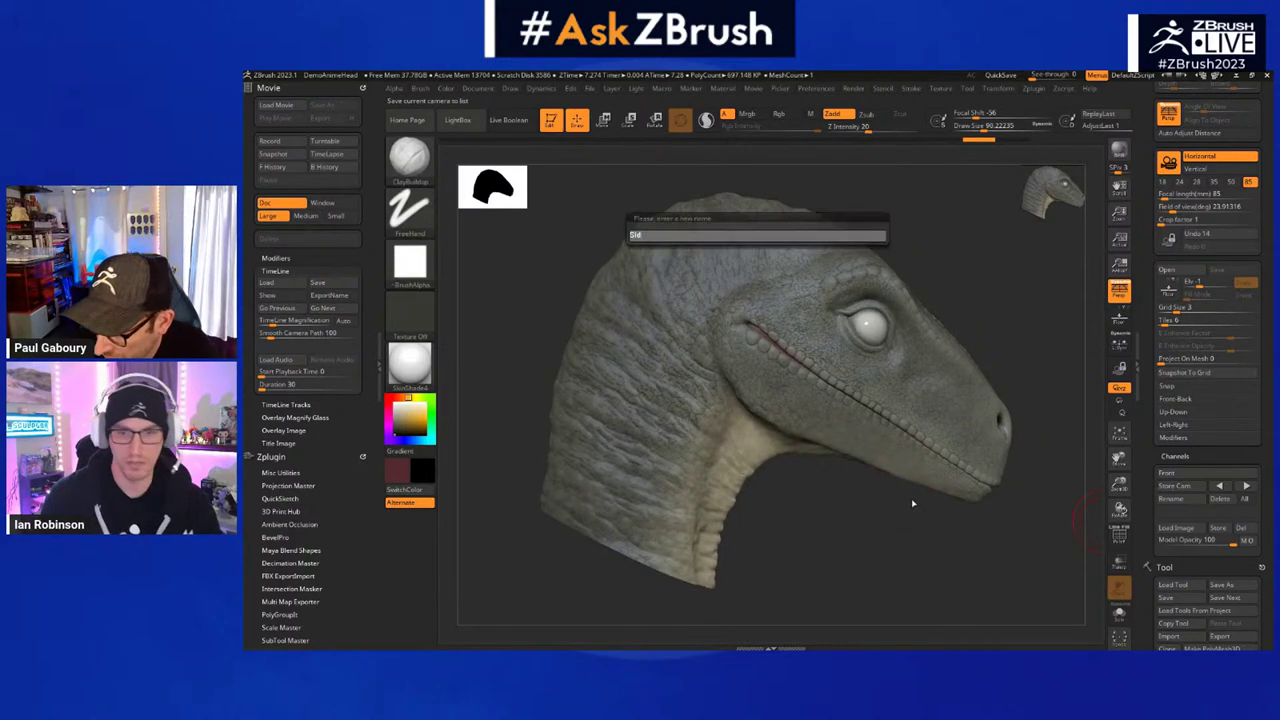
{"action": "key", "text": "Return"}
- Orbit the raptor head to a three-quarter view and store it as a camera named 3_Quarter
{"action": "left_click_drag", "start_coordinate": [870, 515], "coordinate": [926, 515]}
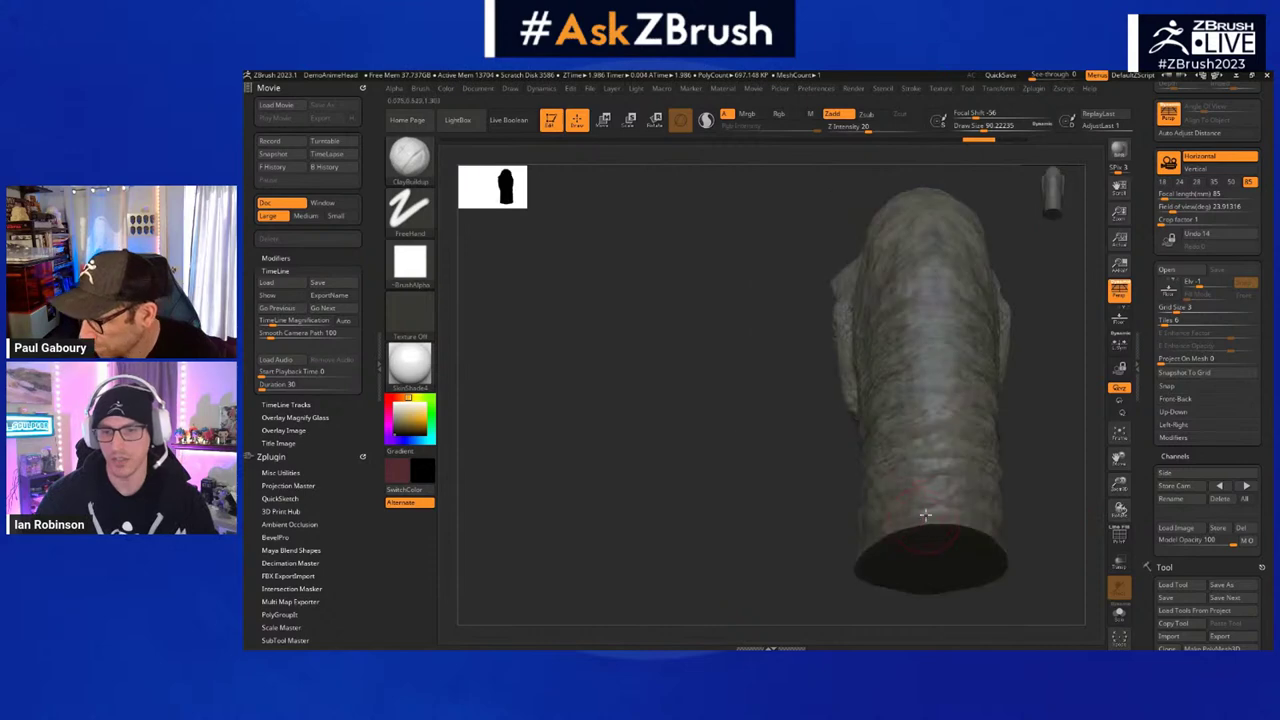
{"action": "right_click_drag", "start_coordinate": [911, 477], "coordinate": [840, 484], "text": "alt"}
{"action": "left_click_drag", "start_coordinate": [839, 484], "coordinate": [1010, 440]}
{"action": "left_click", "coordinate": [1187, 487]}
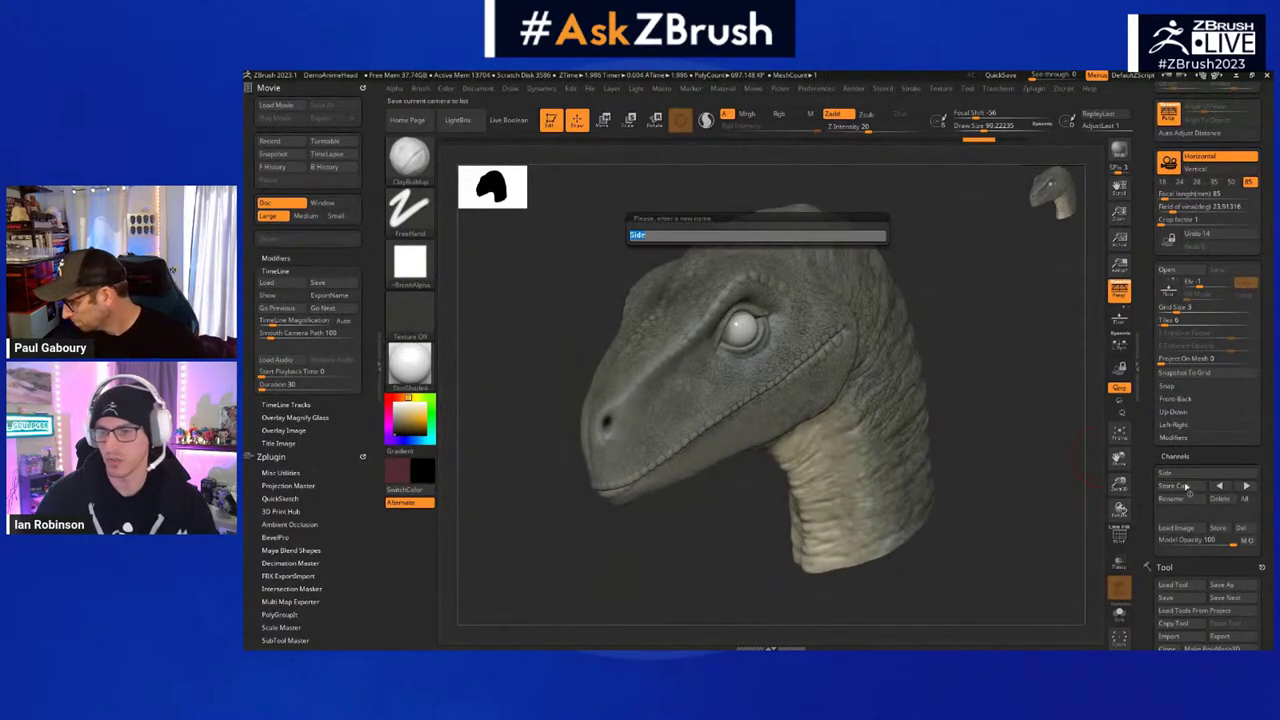
{"action": "type", "text": "3"}
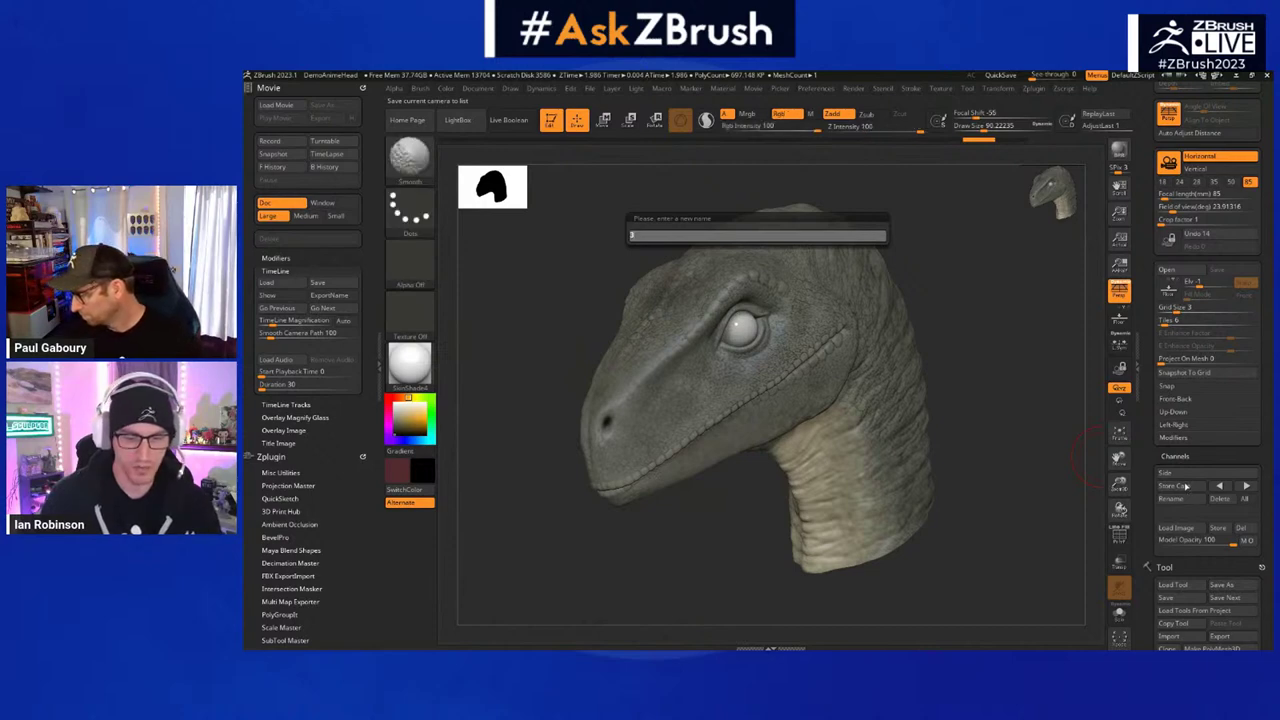
{"action": "type", "text": "_Quarter"}
{"action": "key", "text": "Return"}
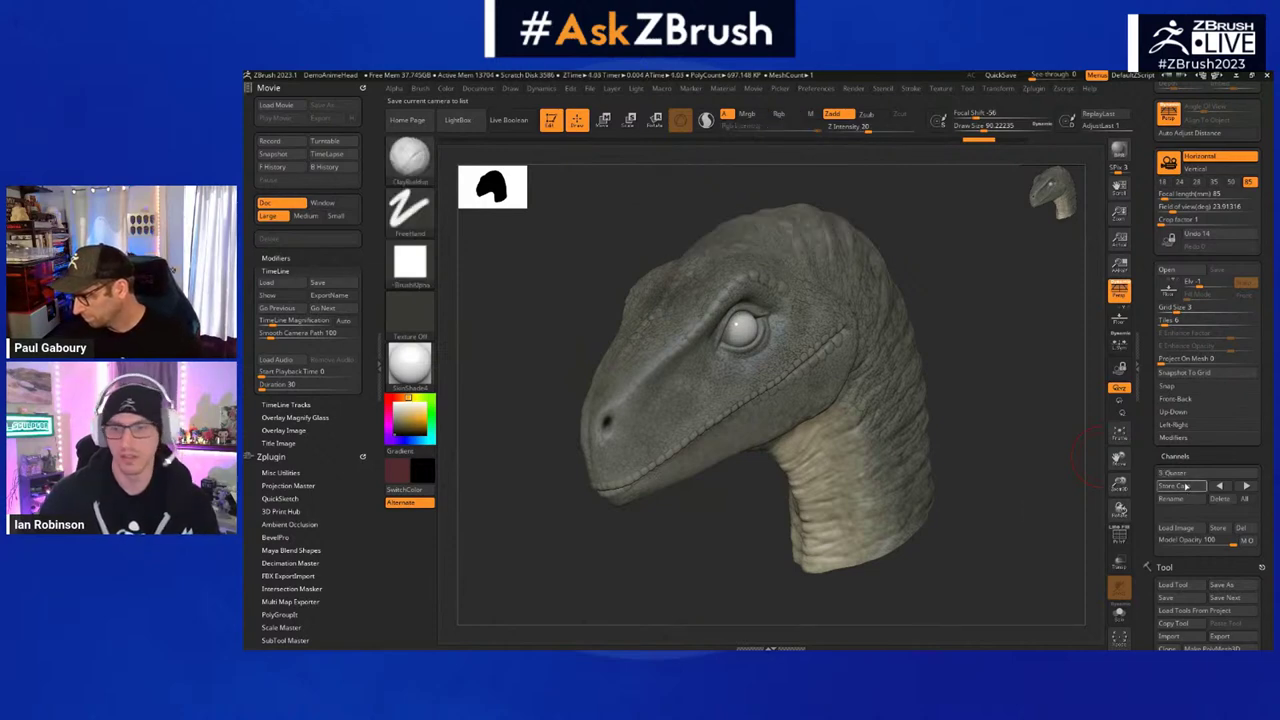
- Open the list of stored cameras and recall the Front camera
{"action": "left_click", "coordinate": [1204, 474]}
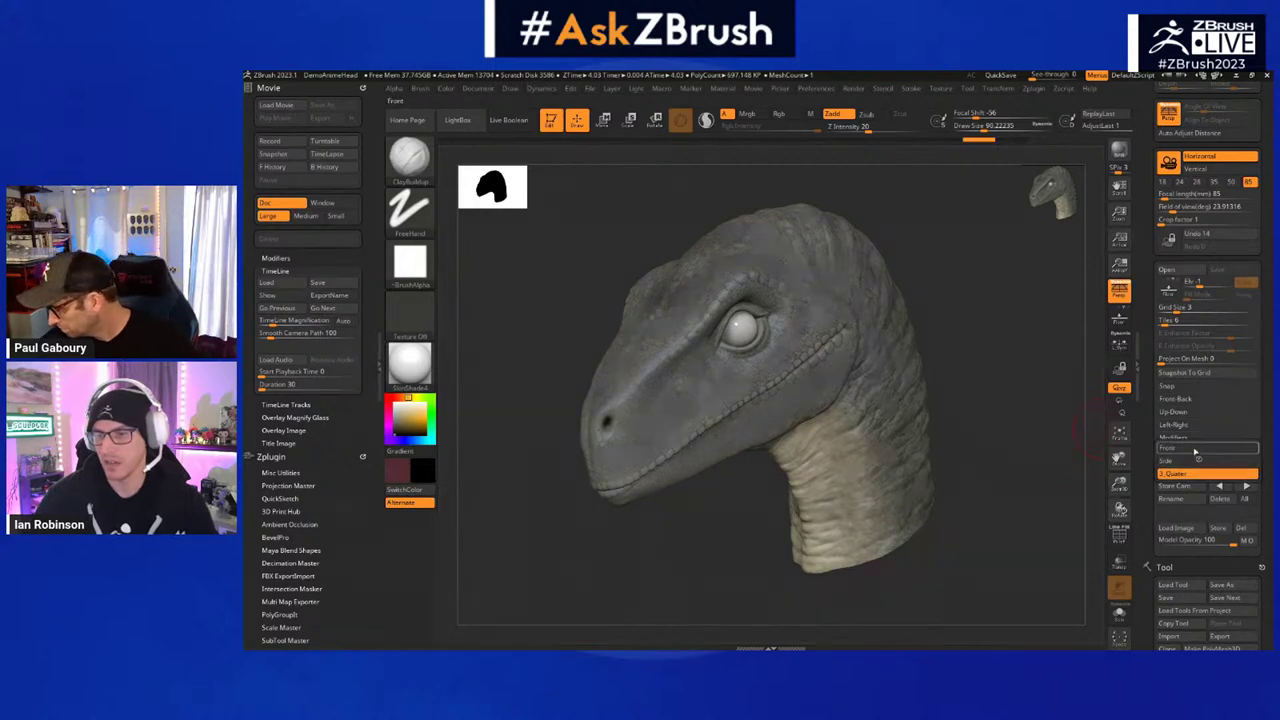
{"action": "left_click", "coordinate": [1195, 474]}
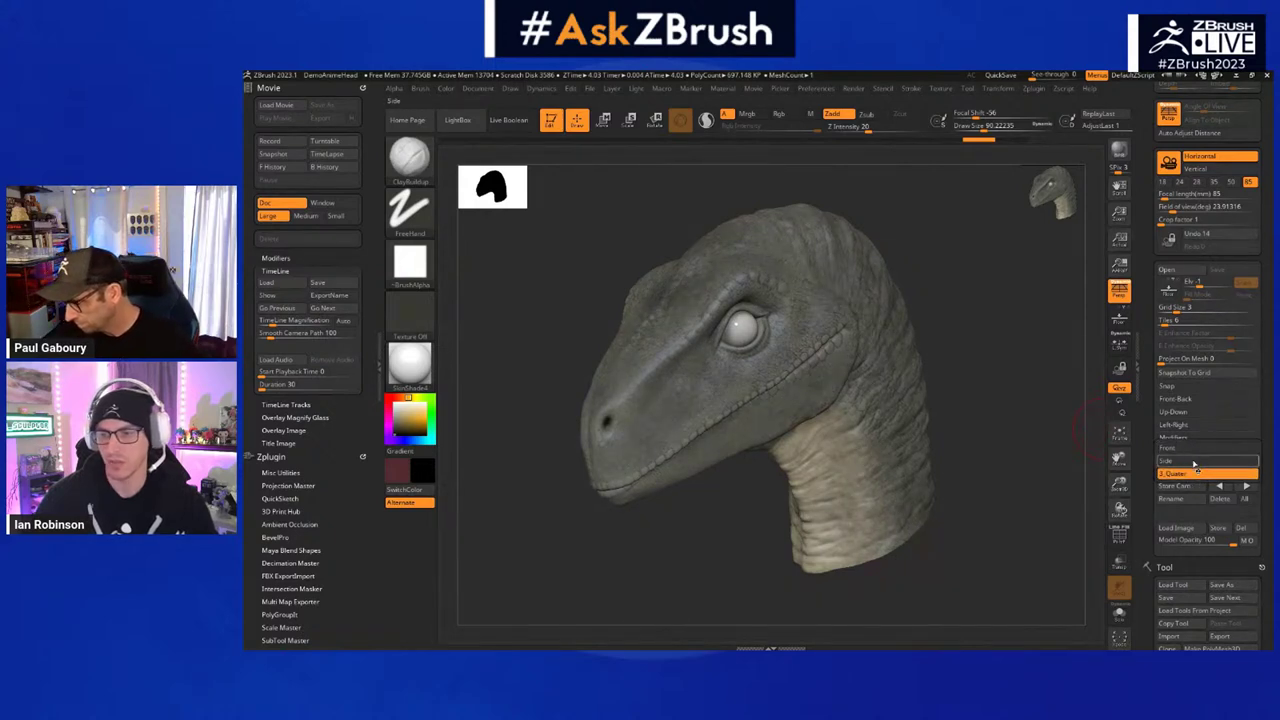
{"action": "left_click", "coordinate": [1192, 476]}
{"action": "left_click", "coordinate": [1189, 461]}
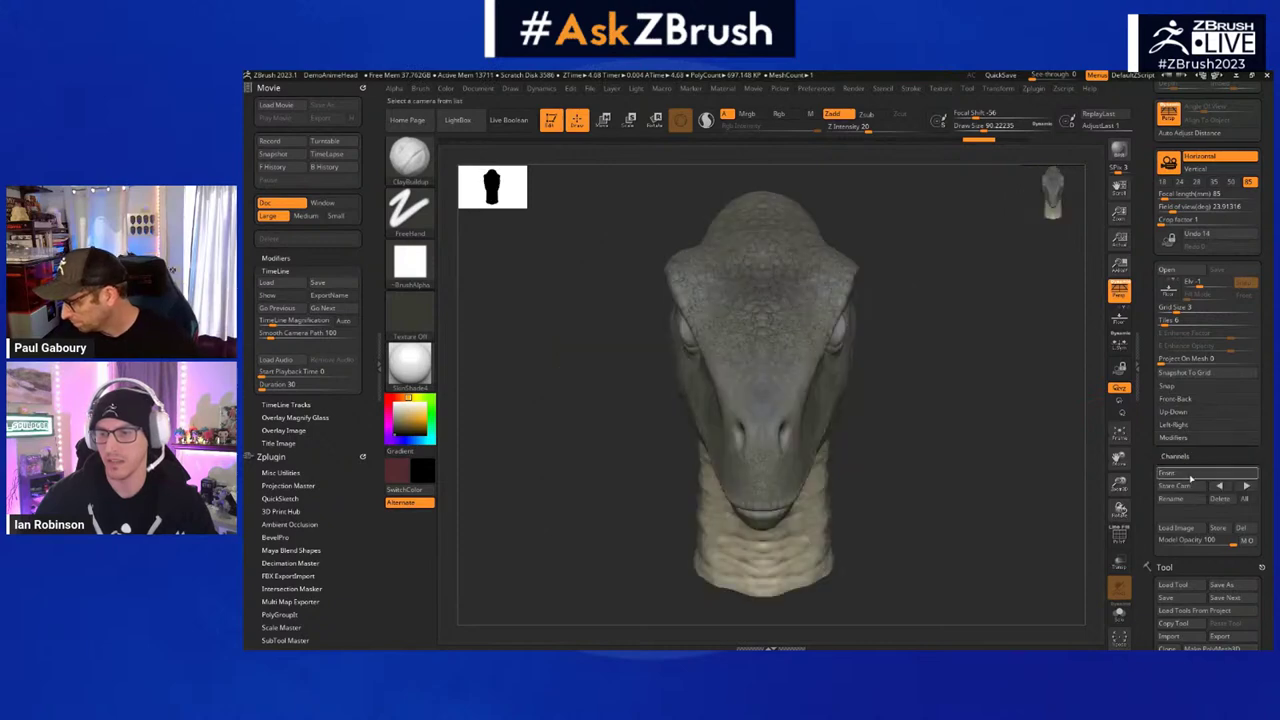
{"action": "left_click", "coordinate": [1192, 476]}
{"action": "left_click", "coordinate": [1185, 485]}
- Step forward and backward through the stored cameras to compare the front, side and three-quarter views
{"action": "left_click", "coordinate": [1245, 485]}
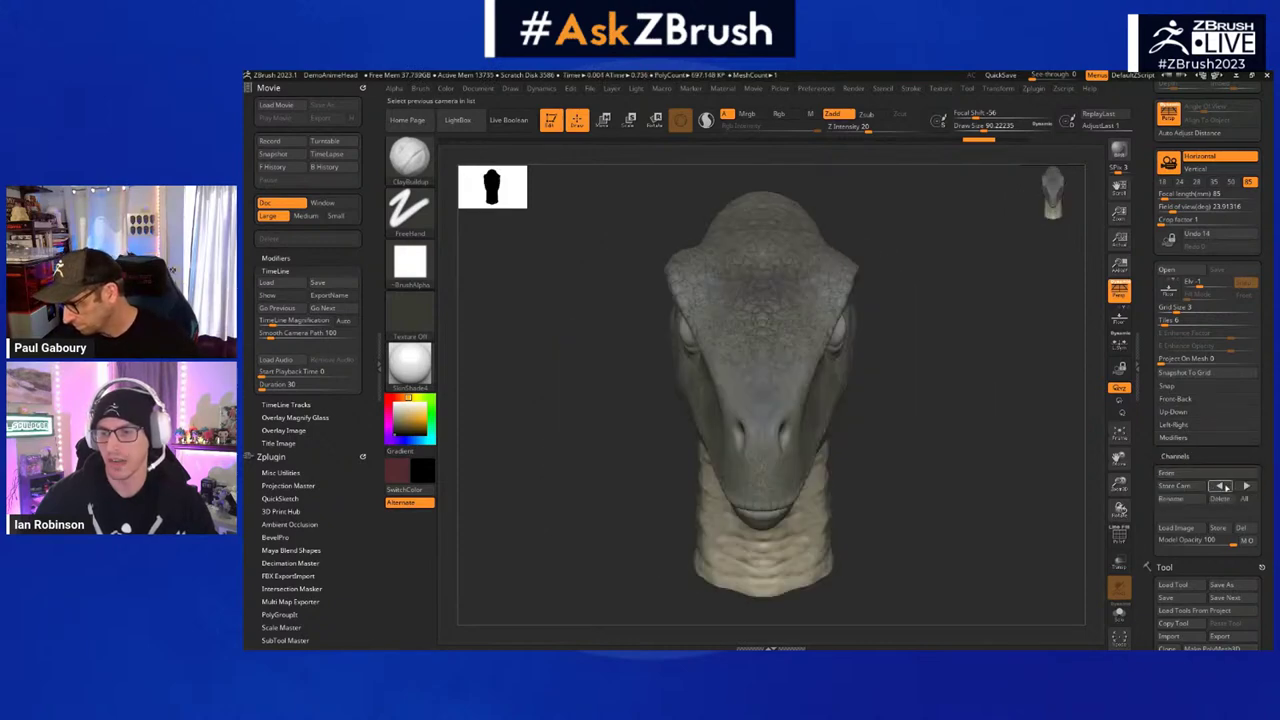
{"action": "left_click", "coordinate": [1245, 485]}
{"action": "left_click", "coordinate": [1245, 485]}
{"action": "left_click", "coordinate": [1245, 485]}
{"action": "left_click", "coordinate": [1245, 485]}
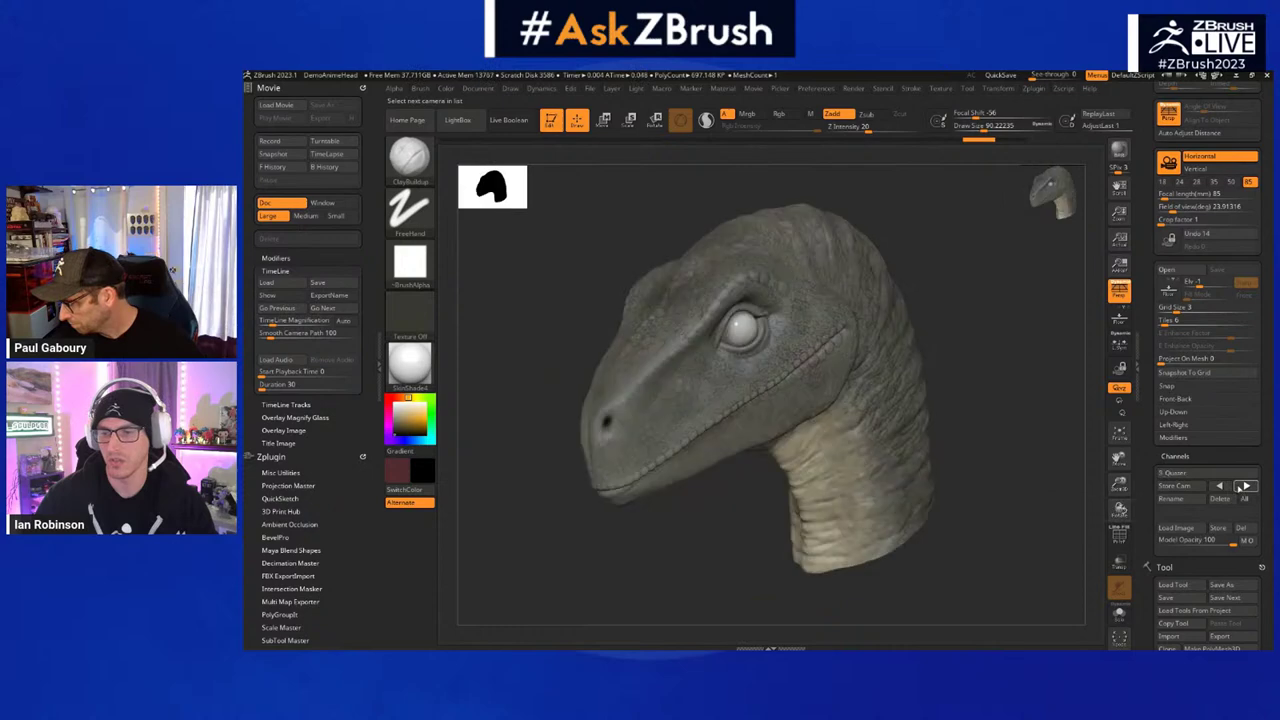
{"action": "left_click", "coordinate": [1224, 486]}
{"action": "left_click", "coordinate": [1224, 486]}
{"action": "left_click", "coordinate": [1224, 486]}
{"action": "left_click", "coordinate": [1245, 485]}
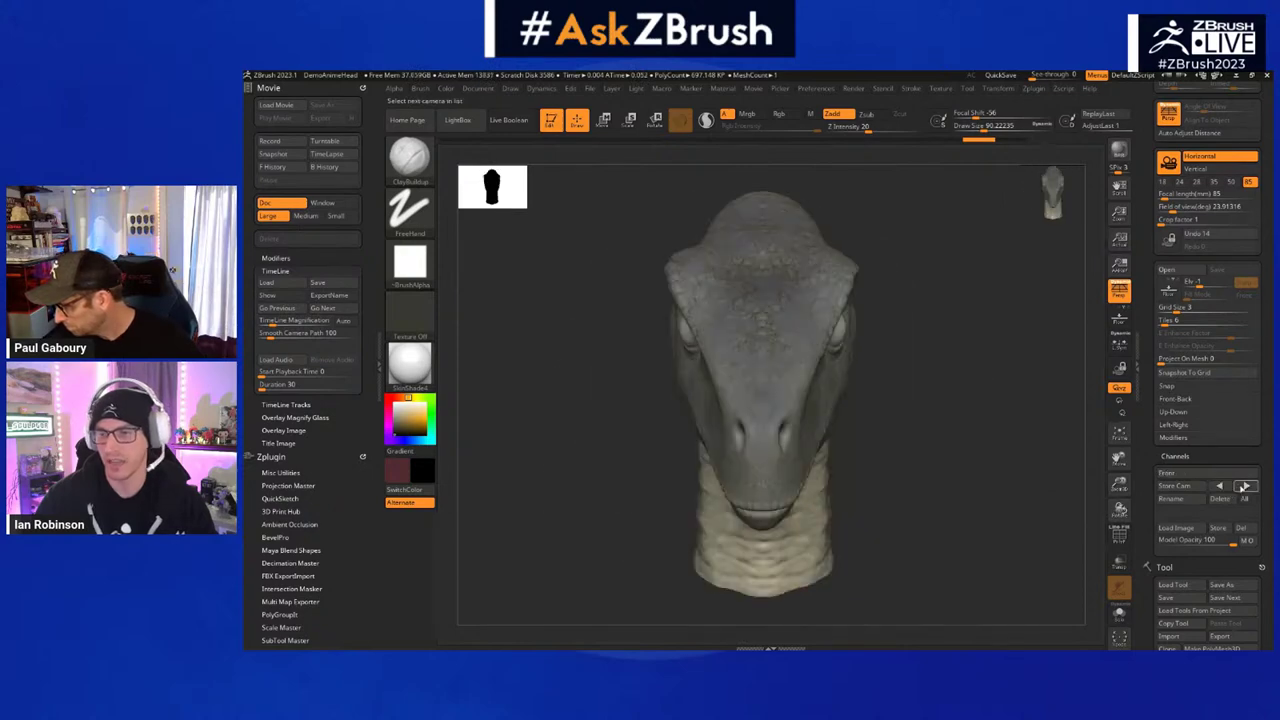
- Select the Side camera and rename it Side_1
{"action": "left_click", "coordinate": [1221, 486]}
{"action": "left_click", "coordinate": [1221, 486]}
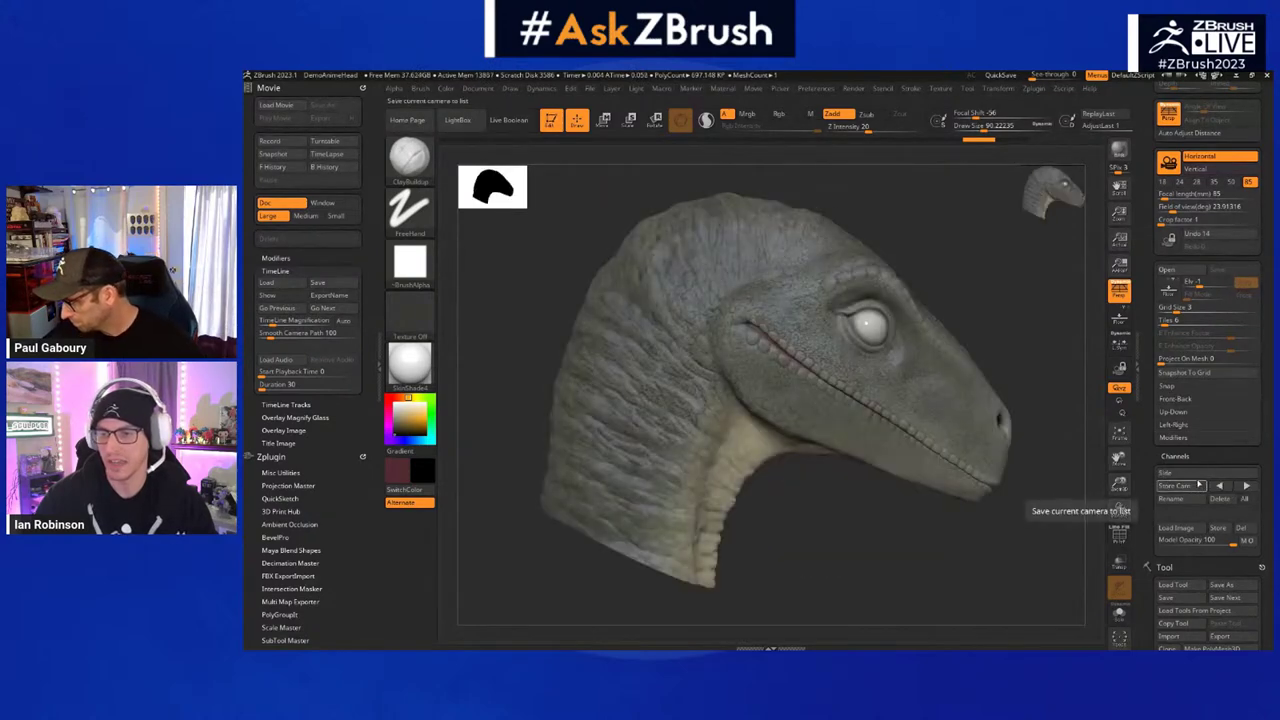
{"action": "left_click", "coordinate": [1187, 499]}
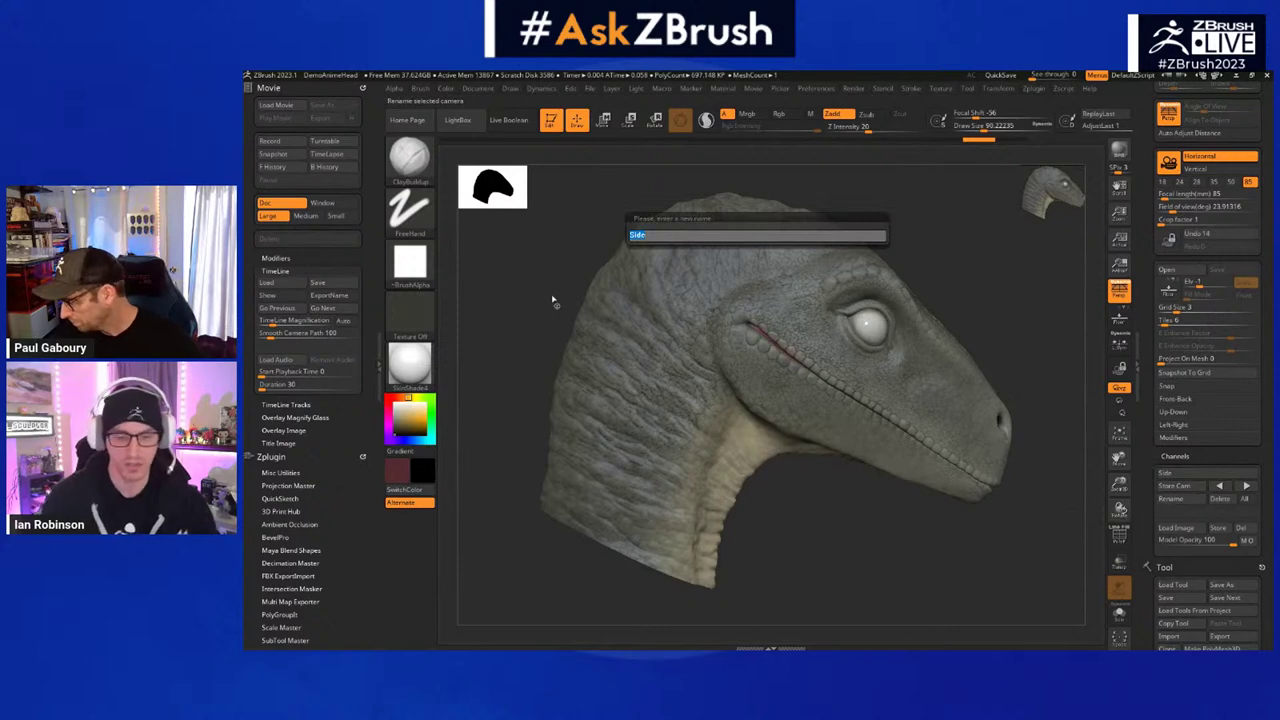
{"action": "key", "text": "End"}
{"action": "type", "text": "1"}
{"action": "key", "text": "Return"}
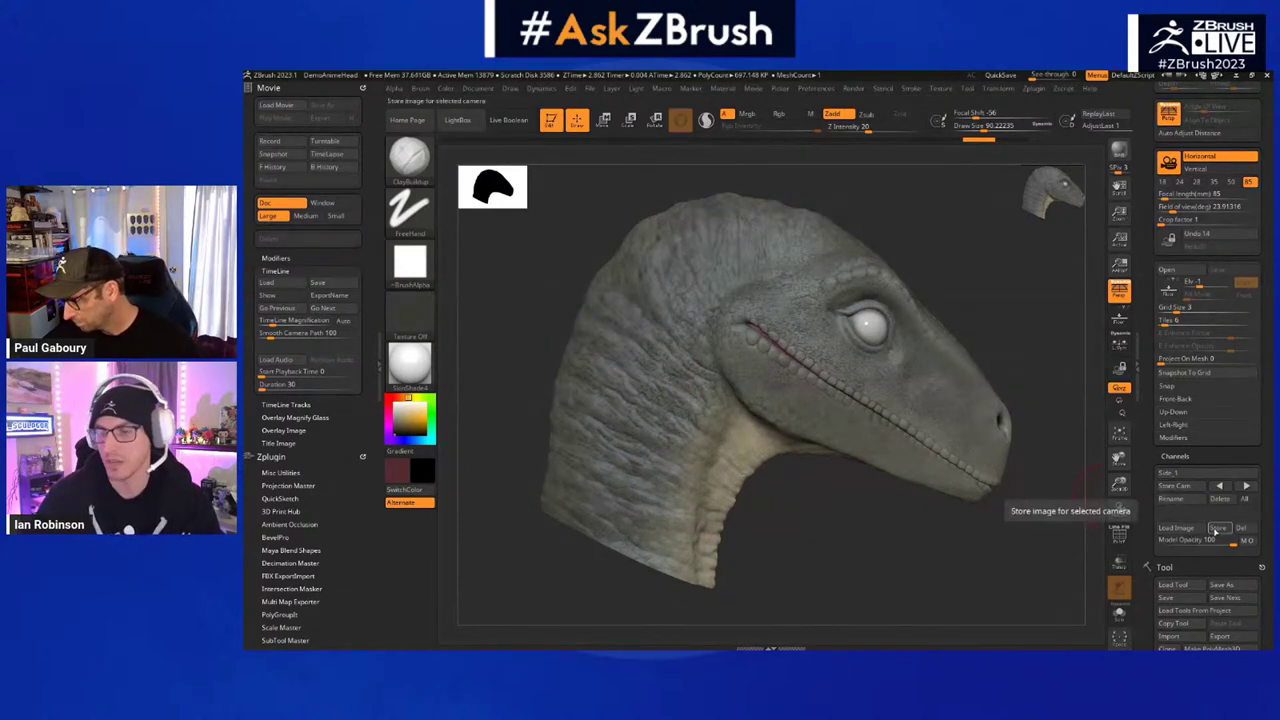
- Cycle back through the stored cameras to the three-quarter view and reposition the raptor head from there
{"action": "mouse_move", "coordinate": [1227, 540]}
{"action": "left_mouse_down"}
{"action": "mouse_move", "coordinate": [1185, 541]}
{"action": "mouse_move", "coordinate": [1243, 541]}
{"action": "left_mouse_up"}
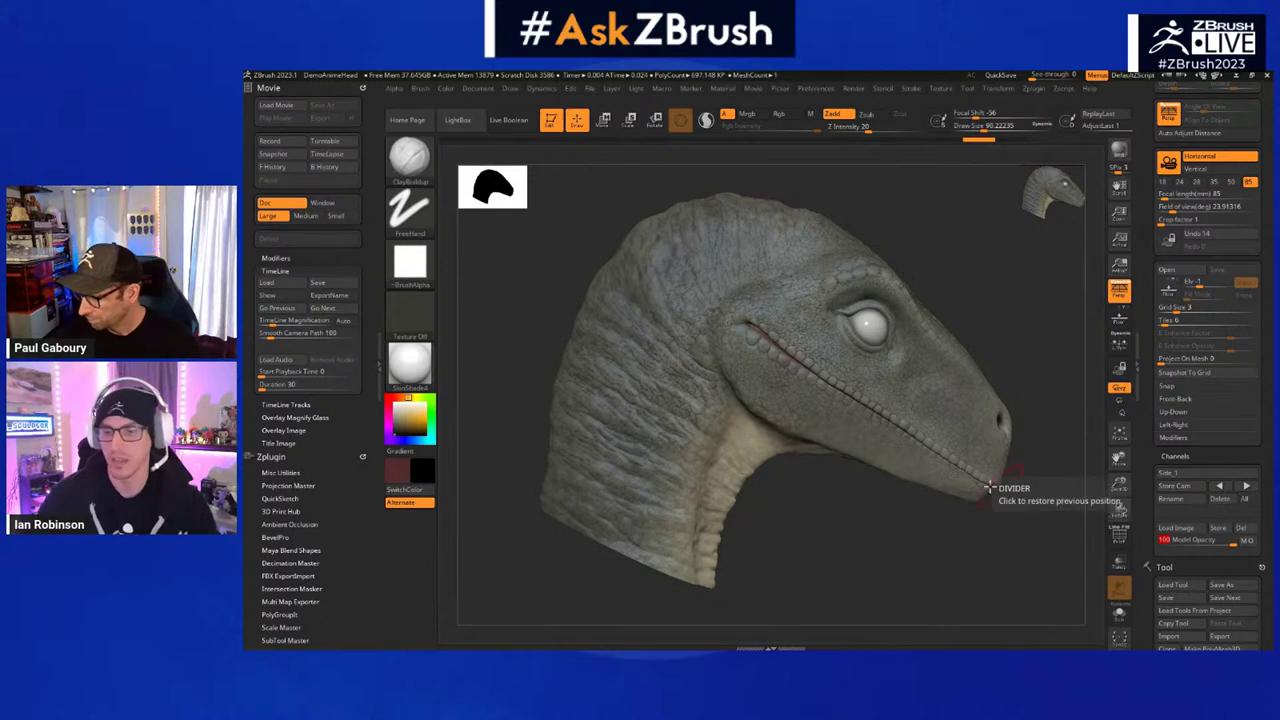
{"action": "left_click", "coordinate": [1219, 486]}
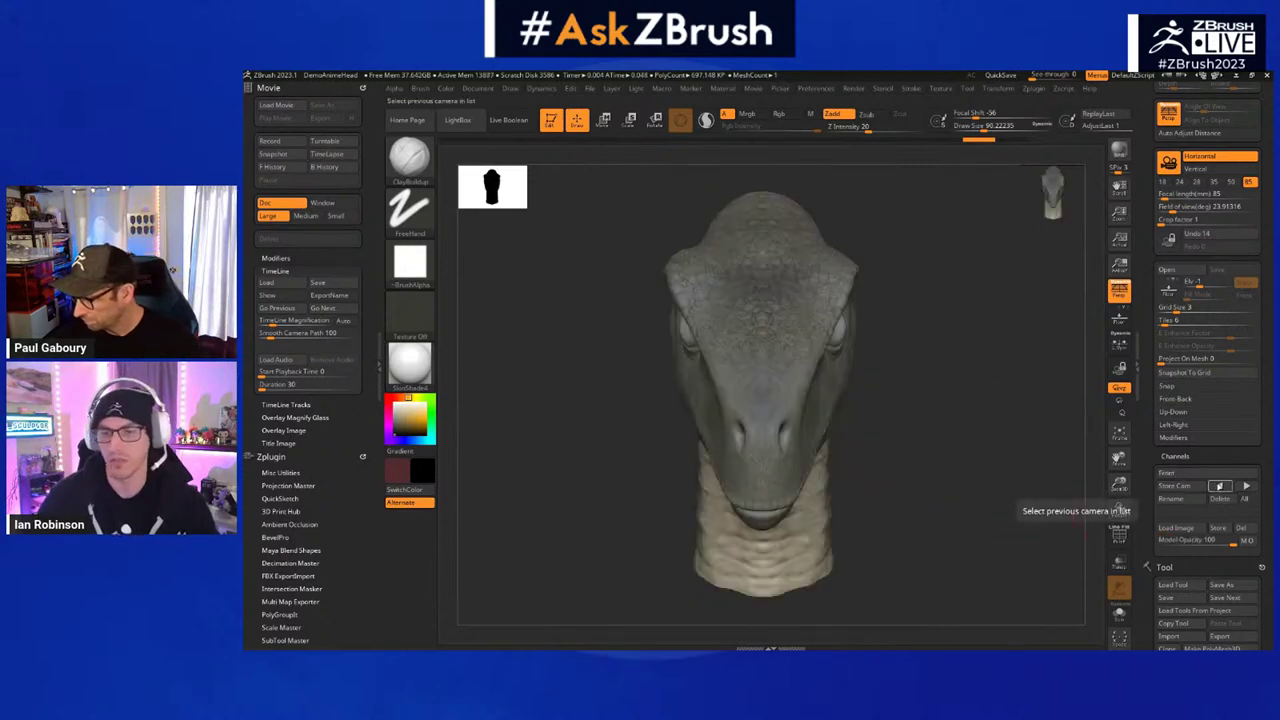
{"action": "left_click", "coordinate": [1219, 486]}
{"action": "left_click", "coordinate": [1219, 486]}
{"action": "left_click", "coordinate": [1219, 486]}
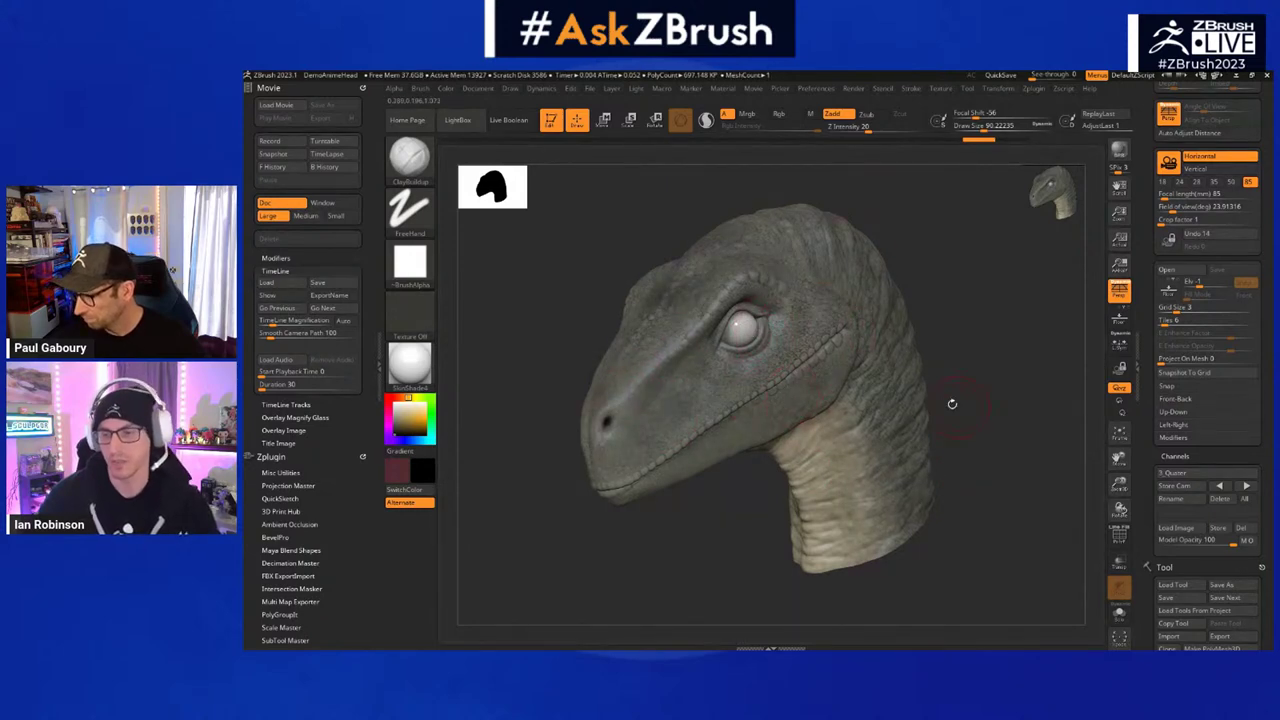
{"action": "left_click_drag", "start_coordinate": [989, 420], "coordinate": [709, 268], "text": "alt"}
{"action": "left_click_drag", "start_coordinate": [709, 268], "coordinate": [820, 400]}
{"action": "mouse_move", "coordinate": [671, 288]}
{"action": "left_mouse_down"}
{"action": "mouse_move", "coordinate": [686, 312]}
{"action": "mouse_move", "coordinate": [660, 278]}
{"action": "mouse_move", "coordinate": [698, 325]}
{"action": "mouse_move", "coordinate": [710, 280]}
{"action": "left_mouse_up"}
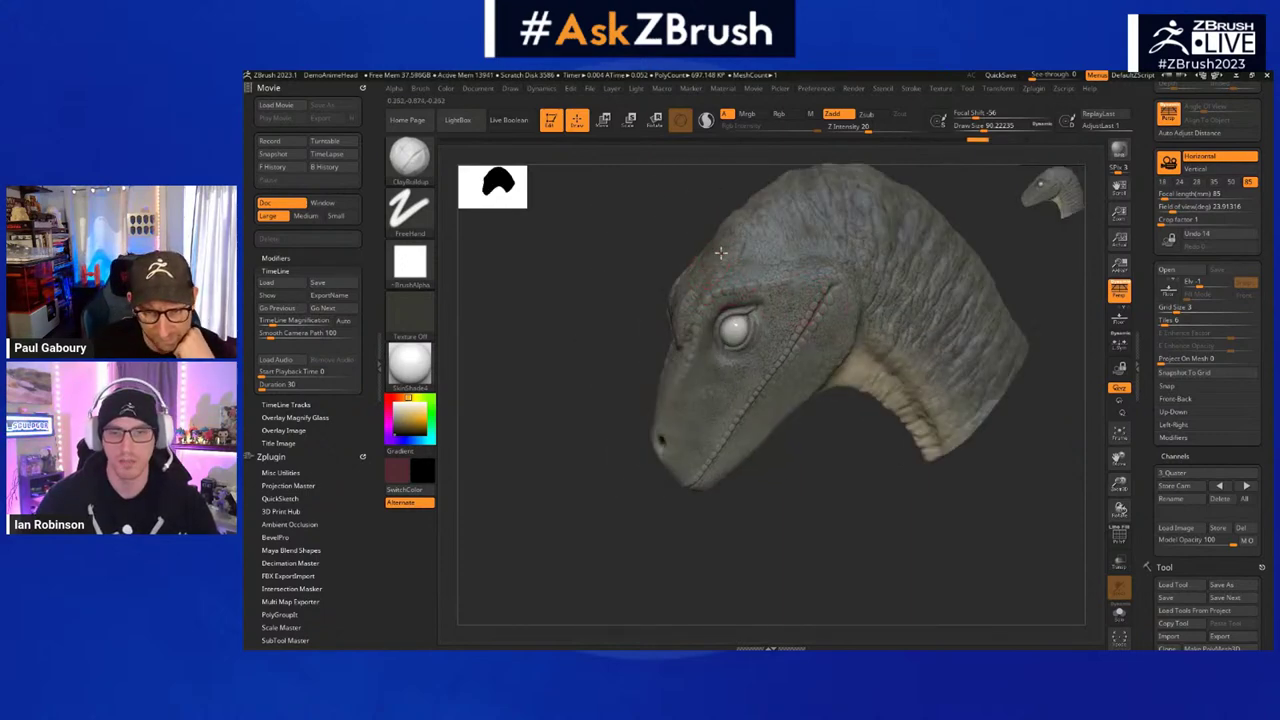
- Recall the stored three-quarter camera to restore the raptor head's view, stepping forward through the camera list repeatedly
{"action": "key", "text": "ctrl+shift+z"}
{"action": "key", "text": "ctrl+z"}
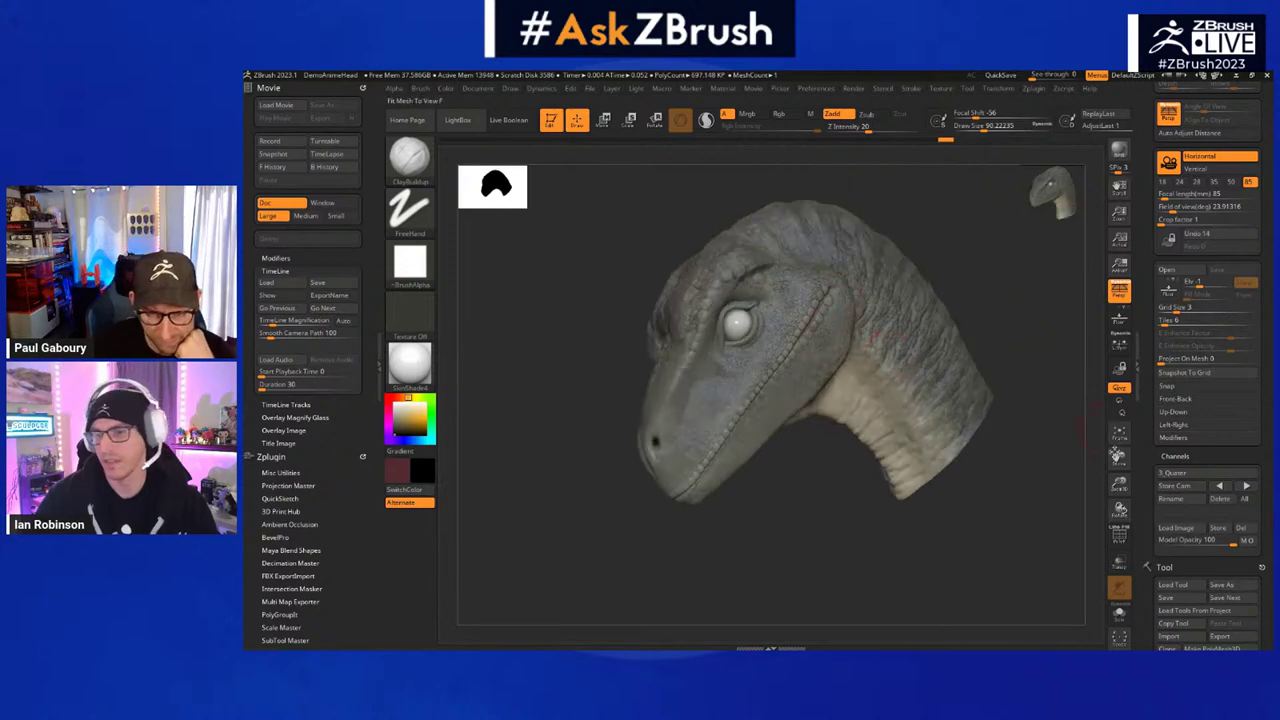
{"action": "left_click", "coordinate": [1245, 486]}
{"action": "left_click", "coordinate": [1245, 486]}
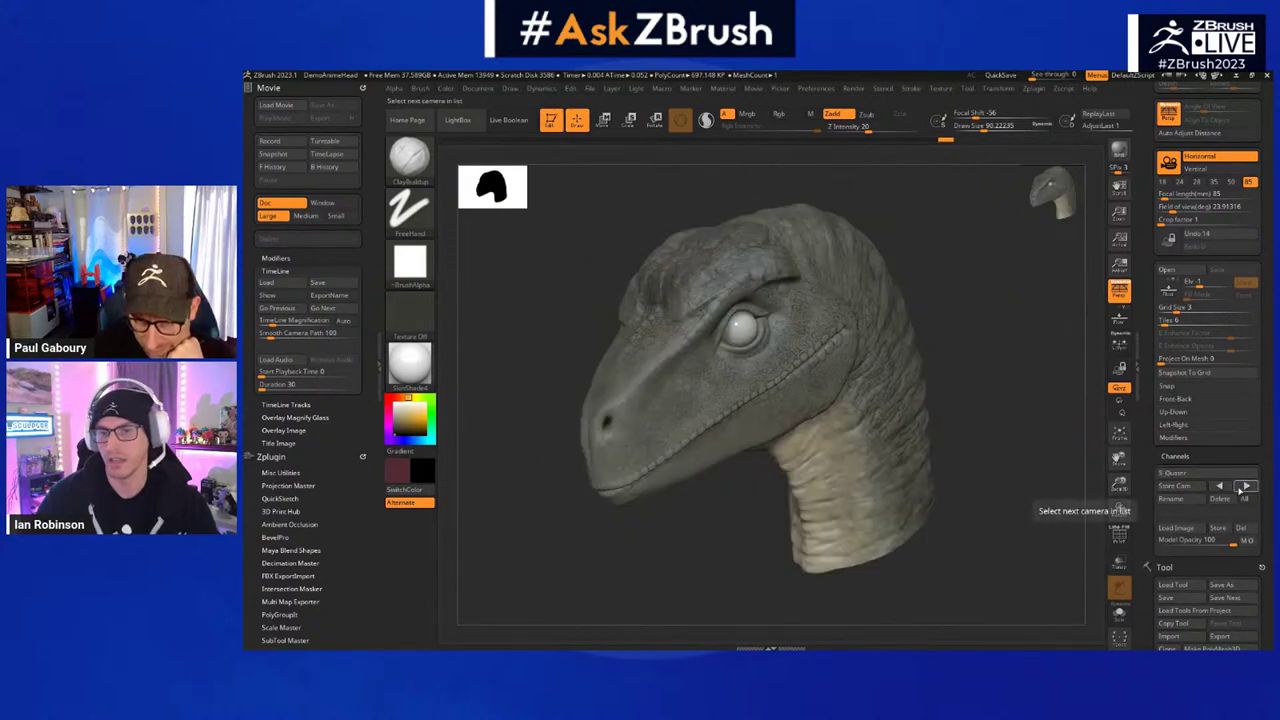
{"action": "left_click", "coordinate": [1245, 486]}
{"action": "left_click", "coordinate": [1245, 486]}
{"action": "left_click", "coordinate": [1245, 486]}
{"action": "left_click", "coordinate": [1245, 486]}
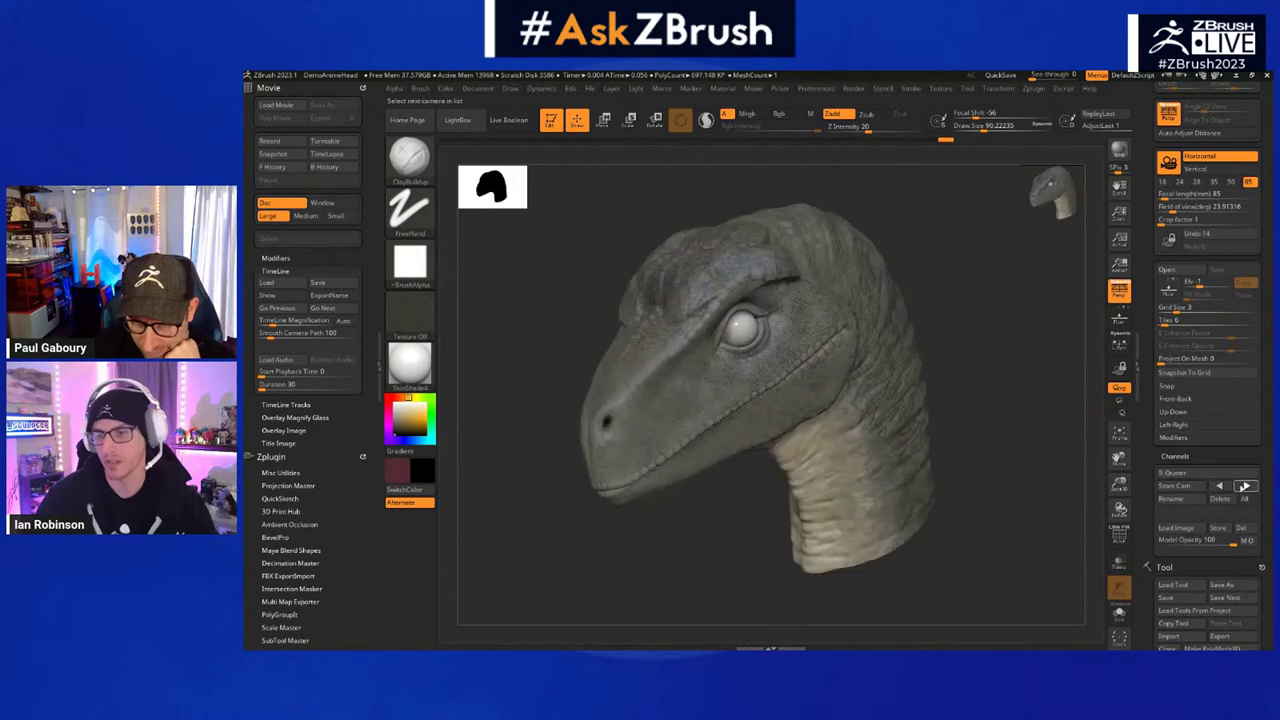
{"action": "left_click", "coordinate": [1245, 486]}
{"action": "left_click", "coordinate": [1245, 486]}
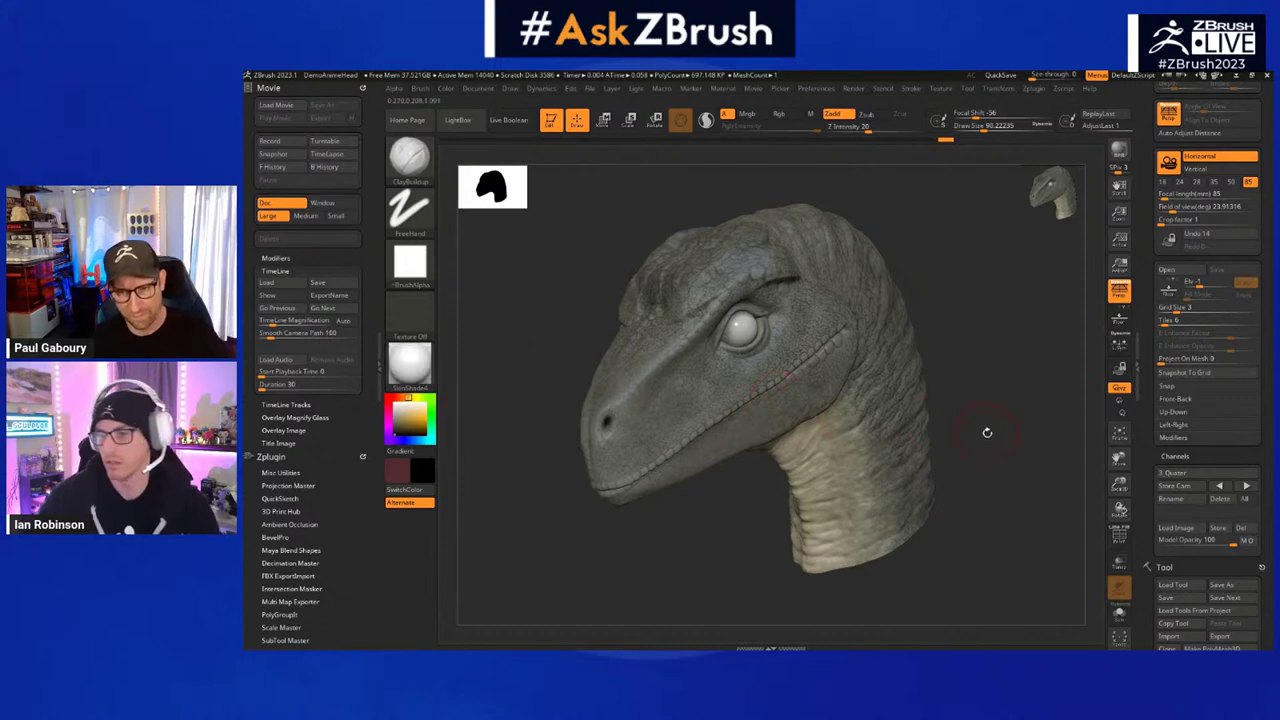
{"action": "left_click_drag", "start_coordinate": [987, 432], "coordinate": [938, 405]}
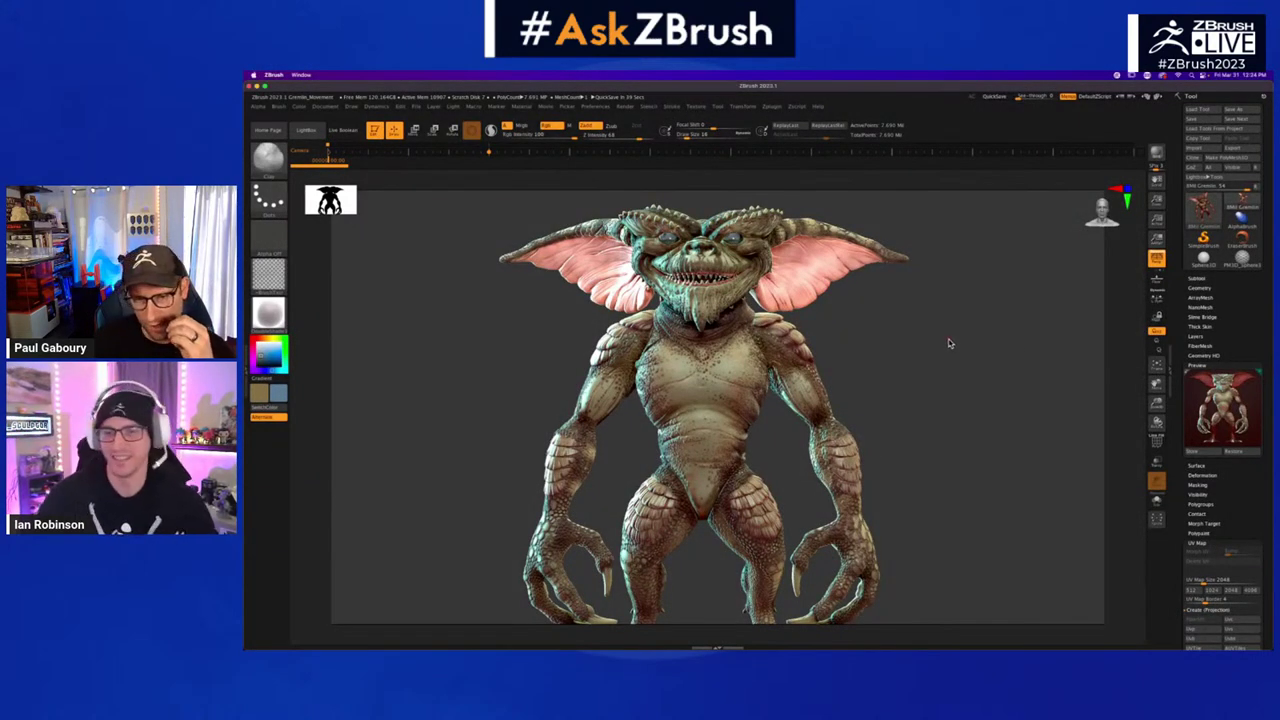
{"action": "left_click", "coordinate": [650, 108]}
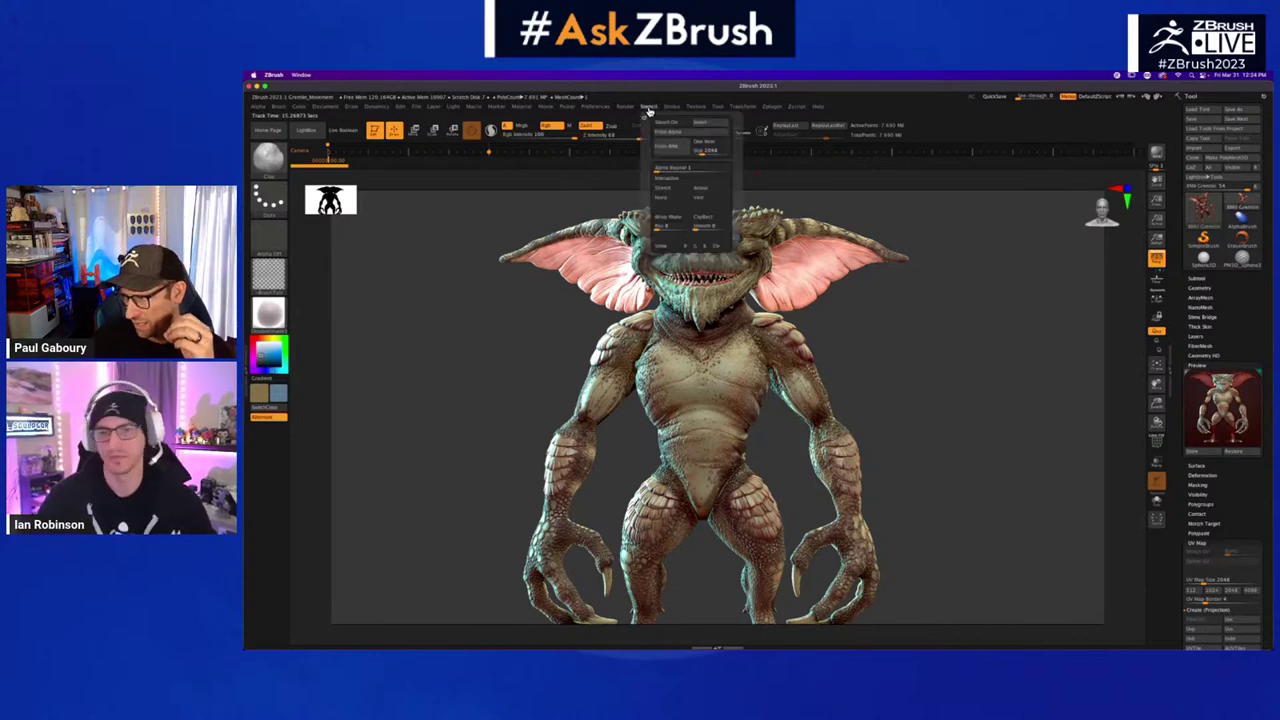
{"action": "mouse_move", "coordinate": [703, 110]}
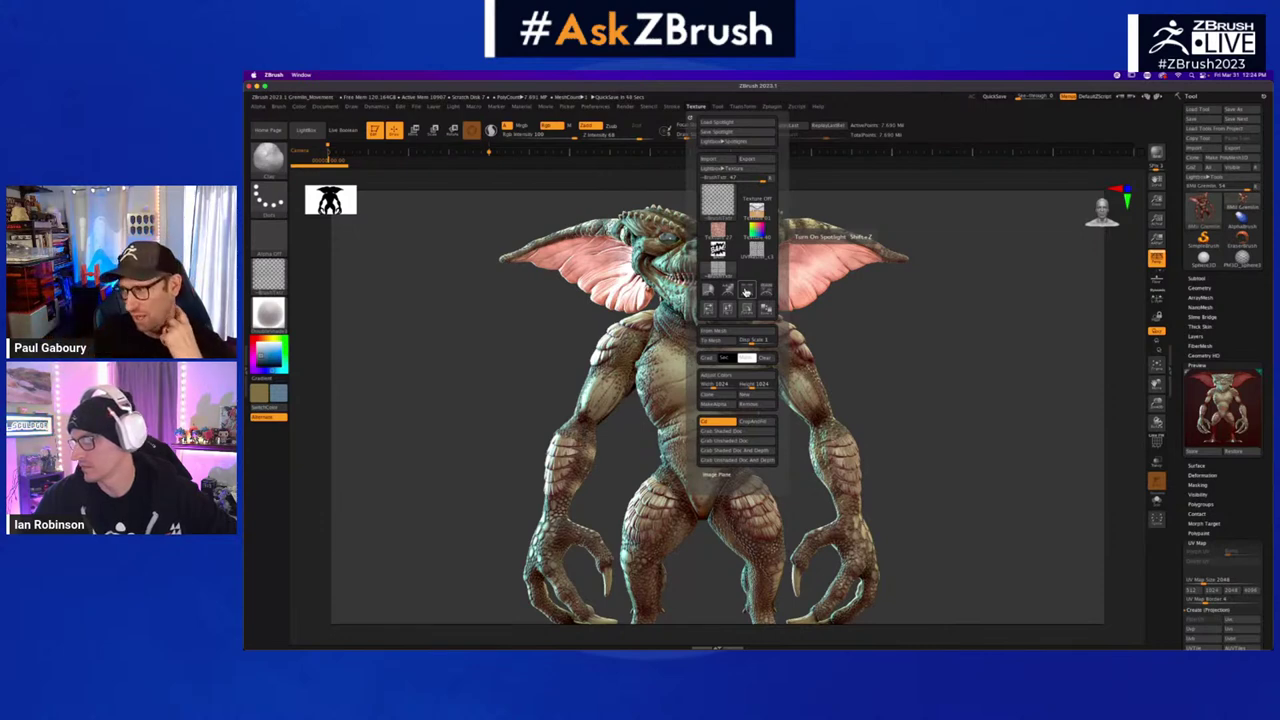
{"action": "left_click", "coordinate": [744, 106]}
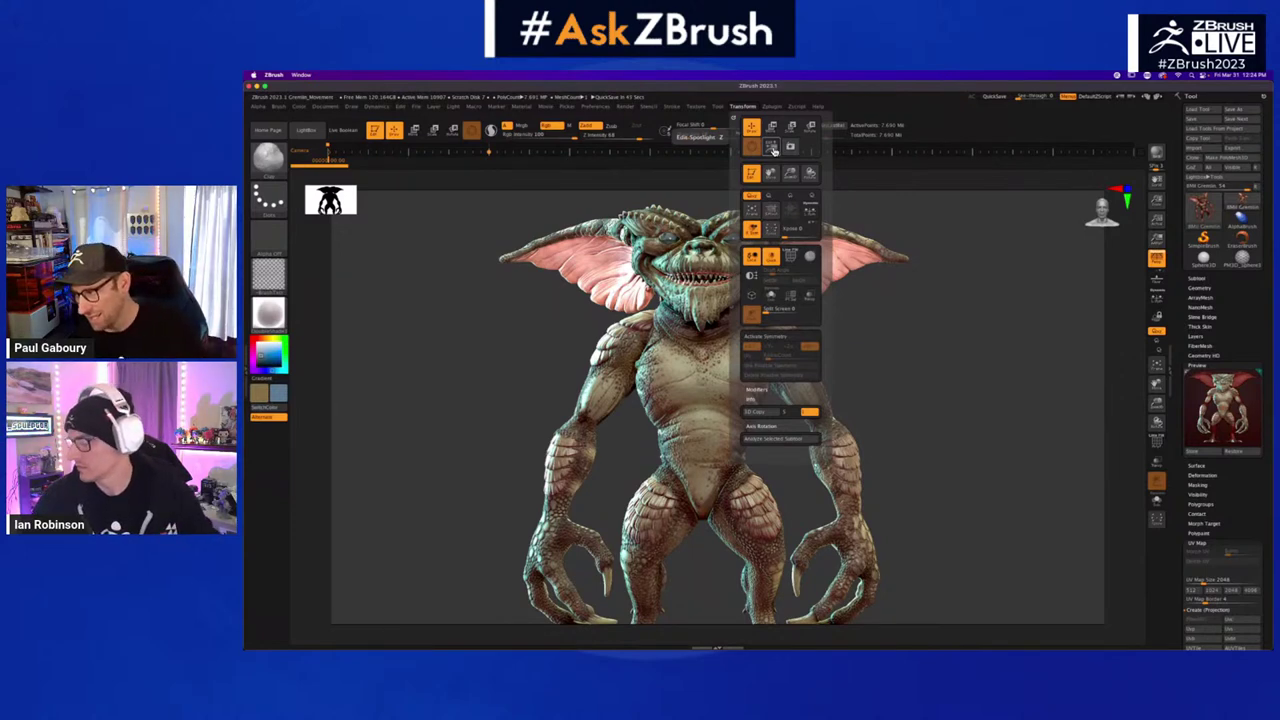
- Frame the gremlin's head and shoulders and scrub the timeline between its camera keyframes, returning to the first one
{"action": "left_click_drag", "start_coordinate": [946, 366], "coordinate": [936, 381]}
{"action": "right_click_drag", "start_coordinate": [921, 364], "coordinate": [917, 457], "text": "alt"}
{"action": "right_click_drag", "start_coordinate": [771, 364], "coordinate": [798, 388], "text": "ctrl"}
{"action": "left_click_drag", "start_coordinate": [797, 388], "coordinate": [966, 431]}
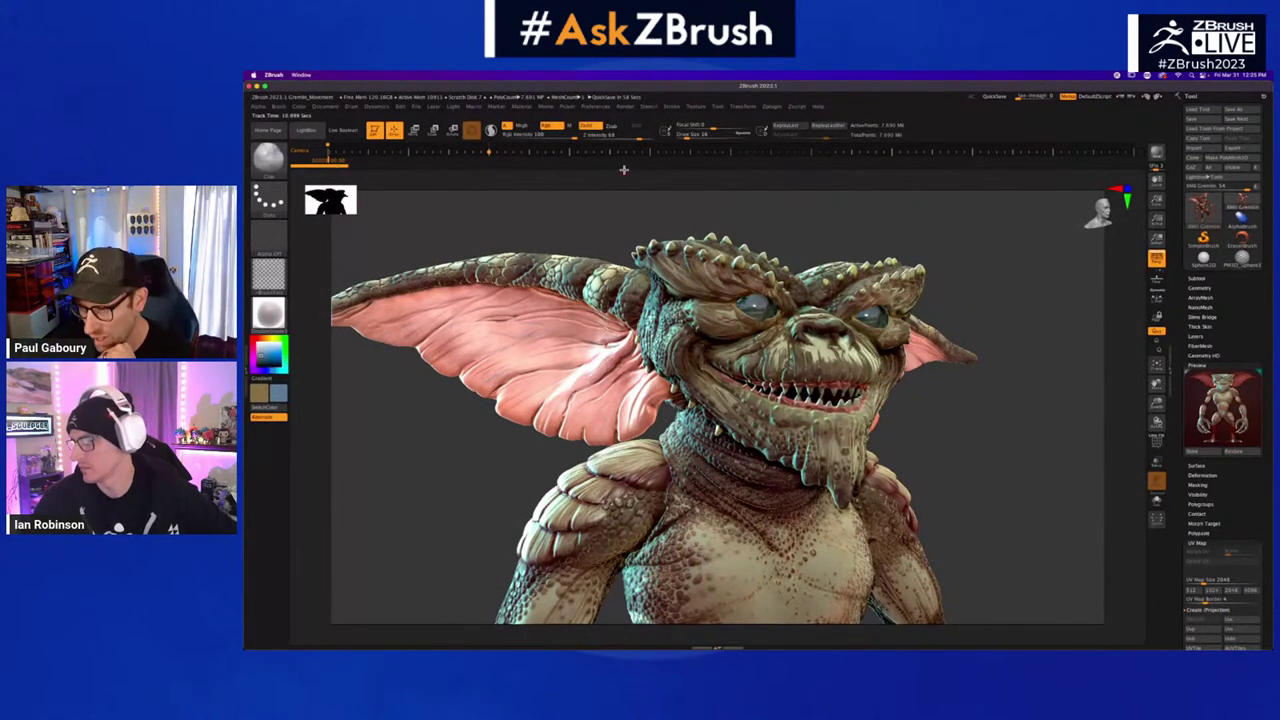
{"action": "left_click", "coordinate": [332, 163]}
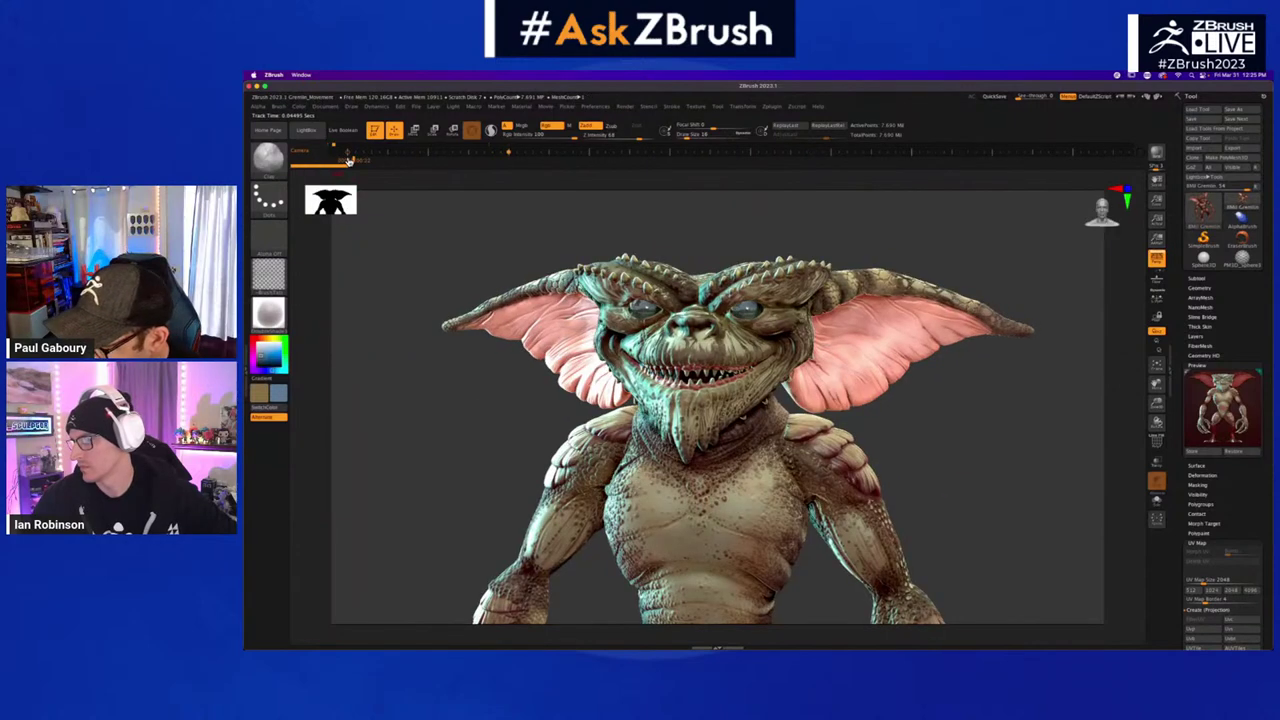
{"action": "left_click_drag", "start_coordinate": [349, 160], "coordinate": [515, 160]}
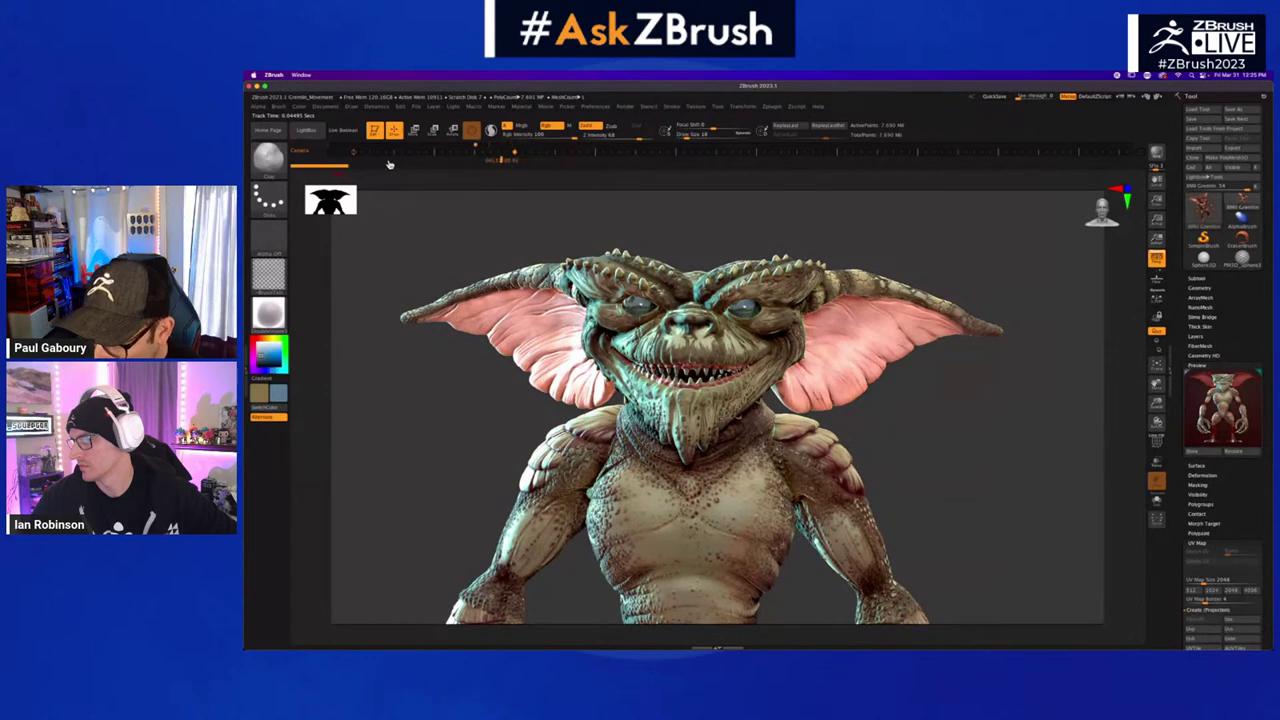
{"action": "left_click", "coordinate": [345, 162]}
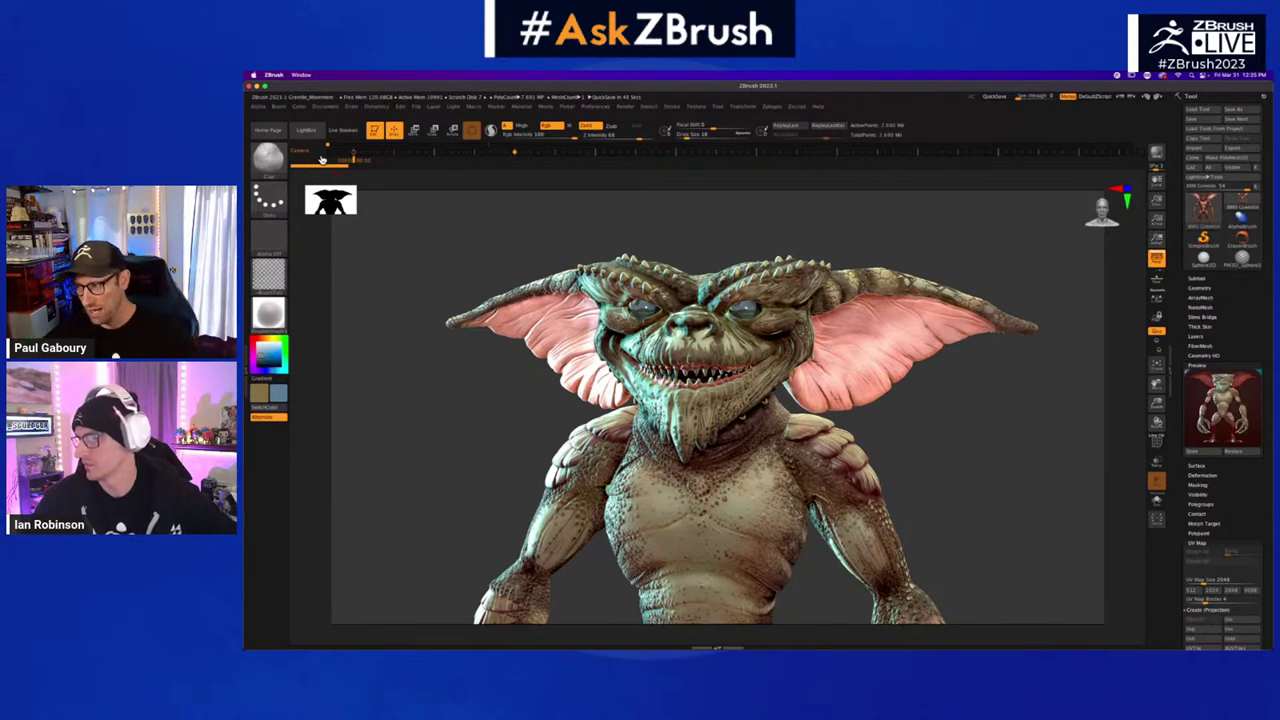
- Open the gremlin's subtool list and isolate its two eyes with their polygroup colours displayed
{"action": "left_click_drag", "start_coordinate": [934, 432], "coordinate": [935, 430]}
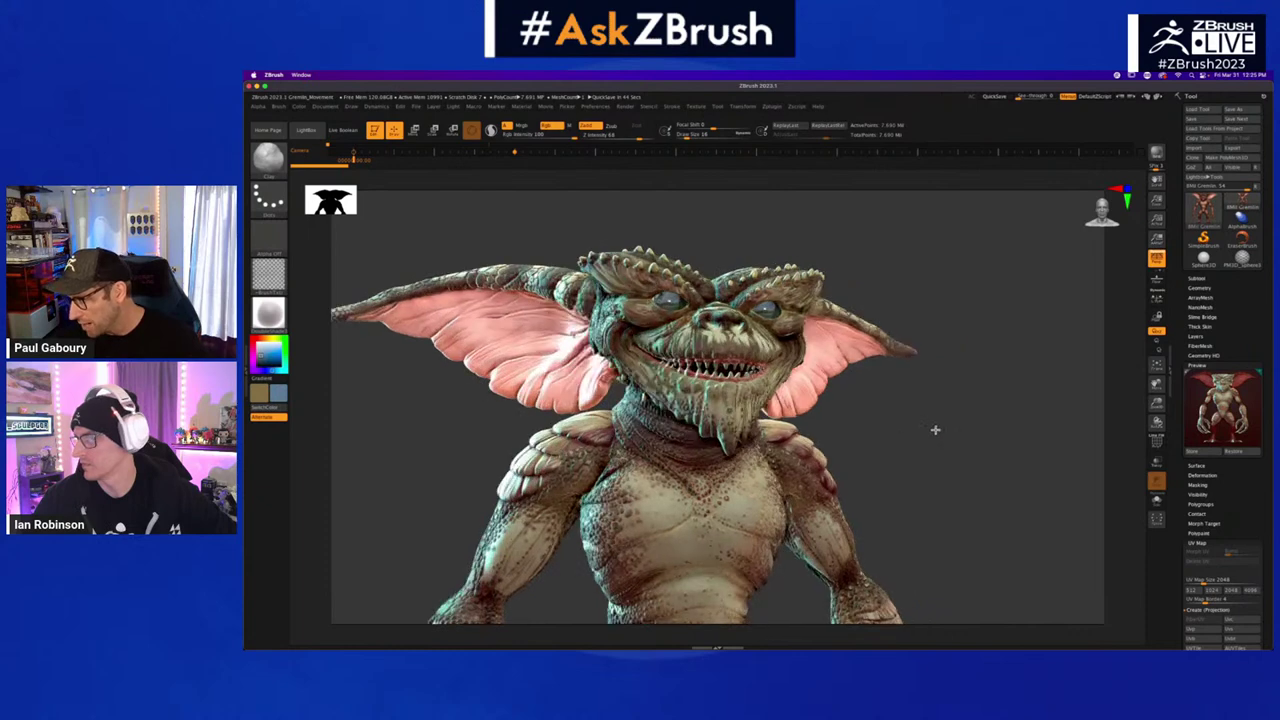
{"action": "left_click", "coordinate": [1197, 365]}
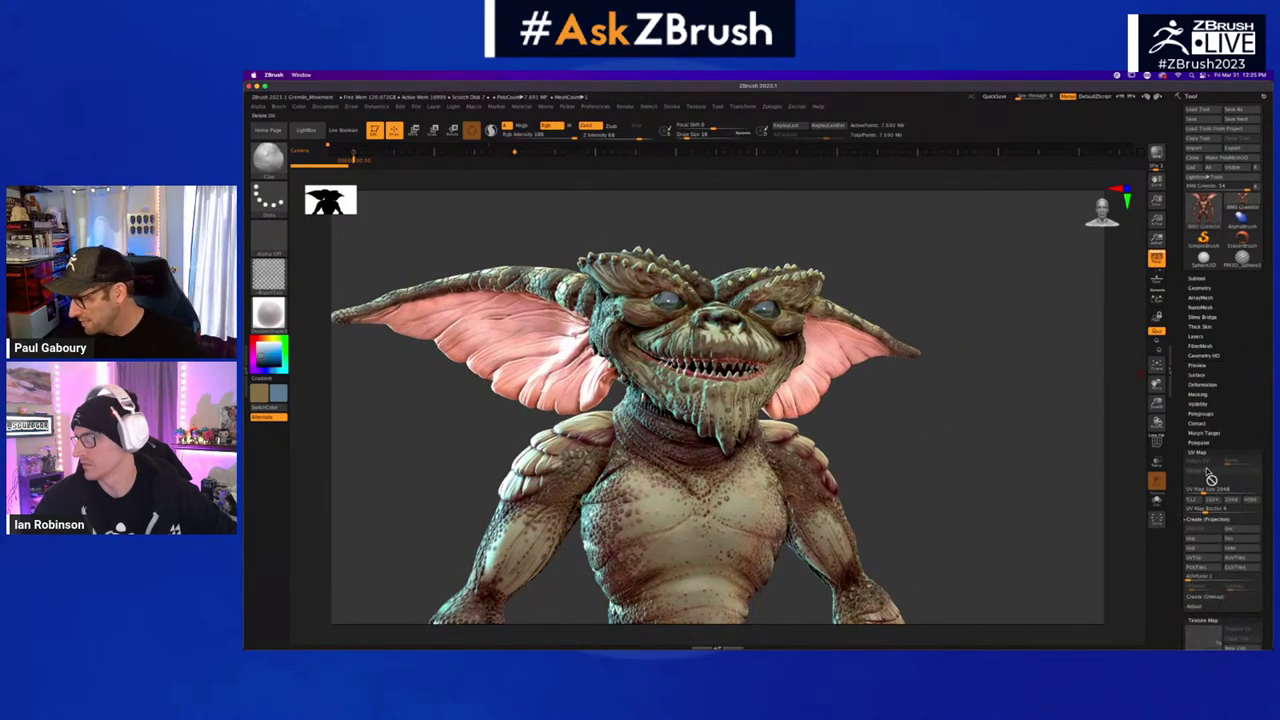
{"action": "left_click", "coordinate": [1201, 455]}
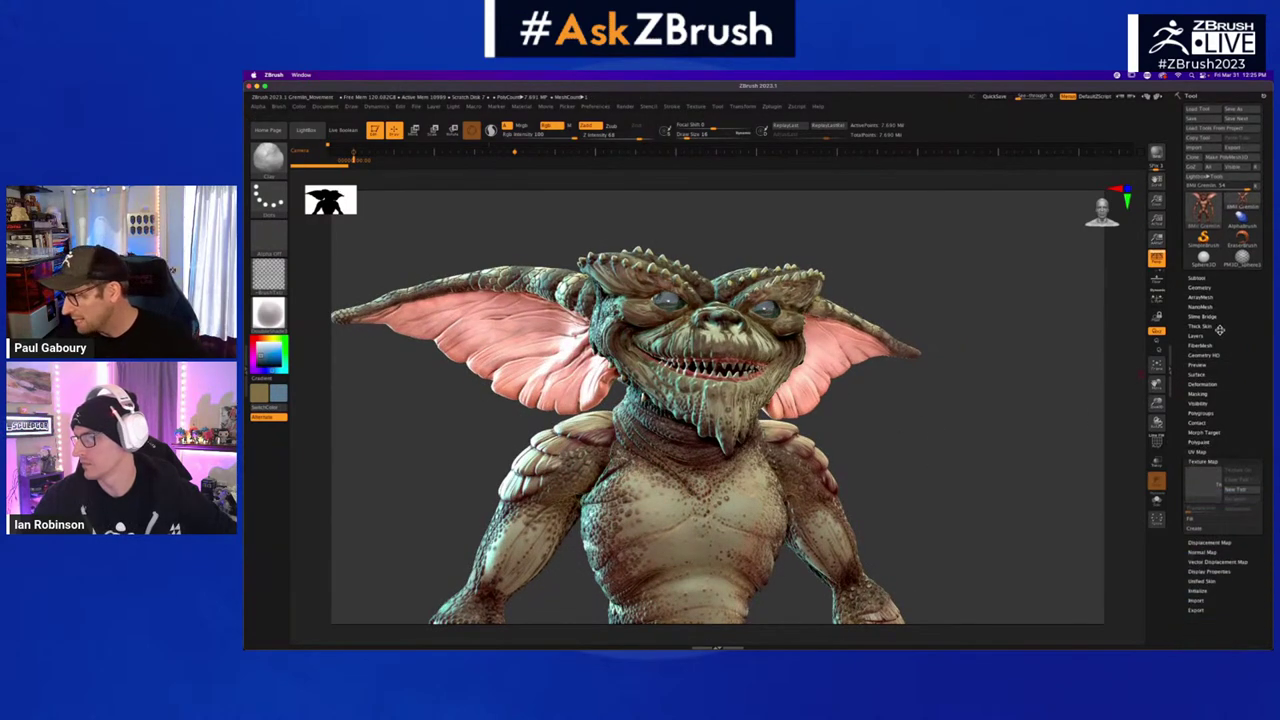
{"action": "left_click", "coordinate": [1218, 279], "text": "shift"}
{"action": "right_click_drag", "start_coordinate": [775, 318], "coordinate": [782, 338], "text": "ctrl"}
{"action": "left_click", "coordinate": [769, 309], "text": "ctrl+shift"}
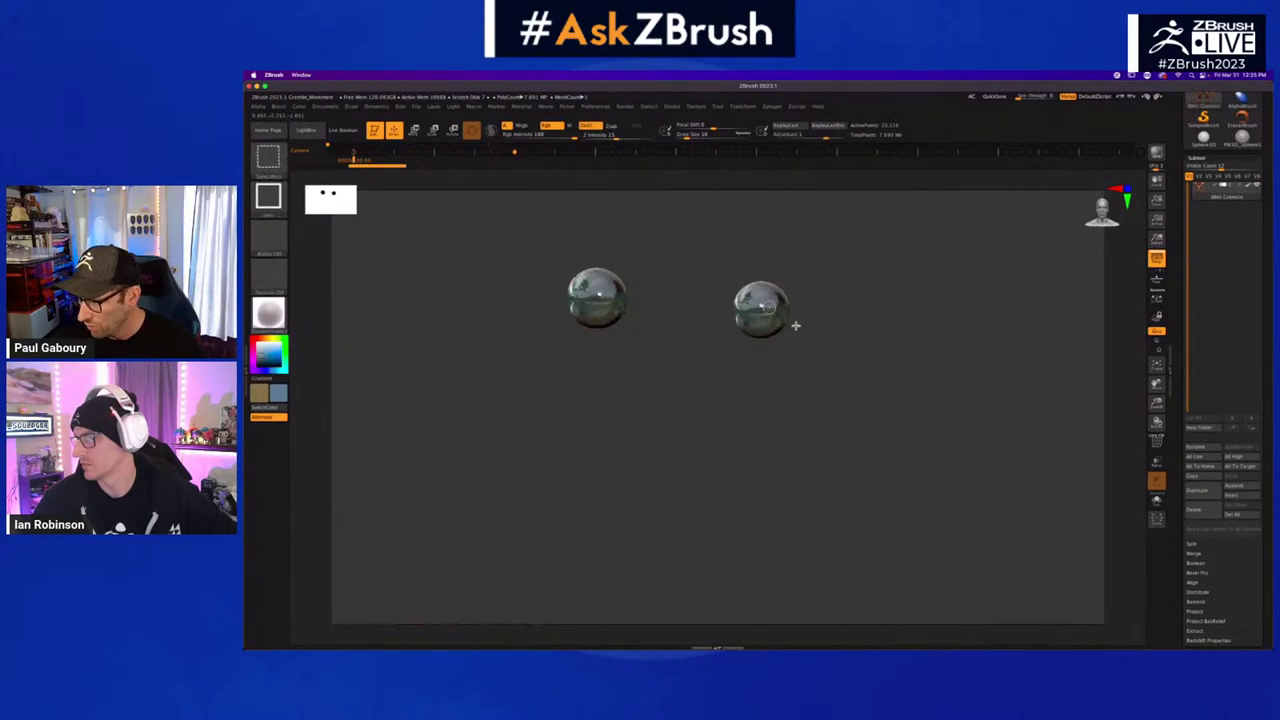
{"action": "key", "text": "shift+f"}
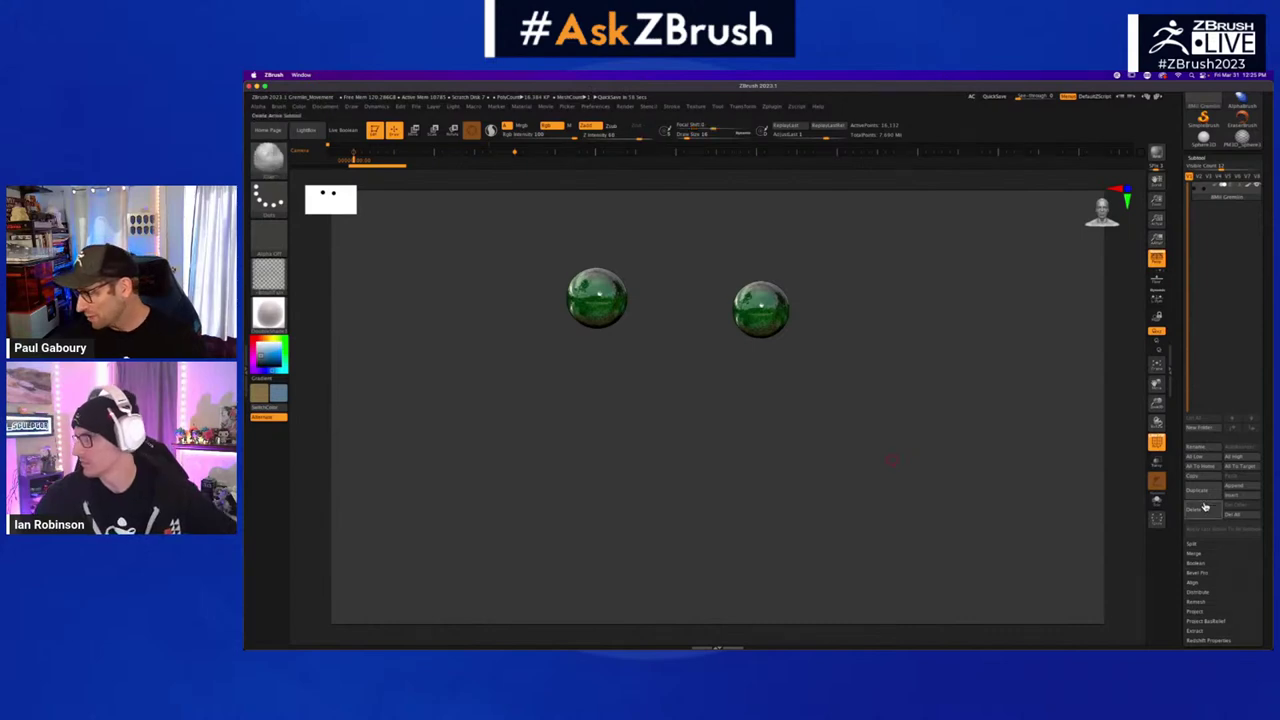
- Split the hidden geometry from the eyes into its own subtool and move the eyes below the body in the list
{"action": "left_click", "coordinate": [1196, 545]}
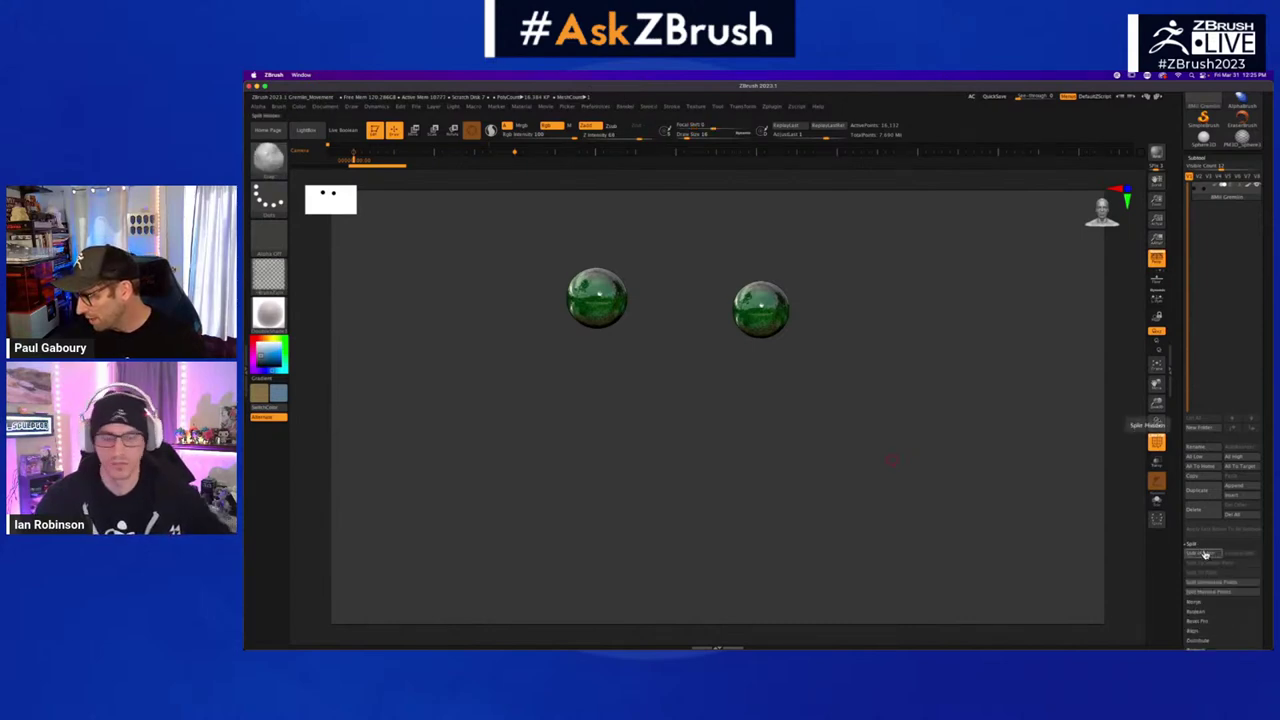
{"action": "left_click", "coordinate": [1205, 556]}
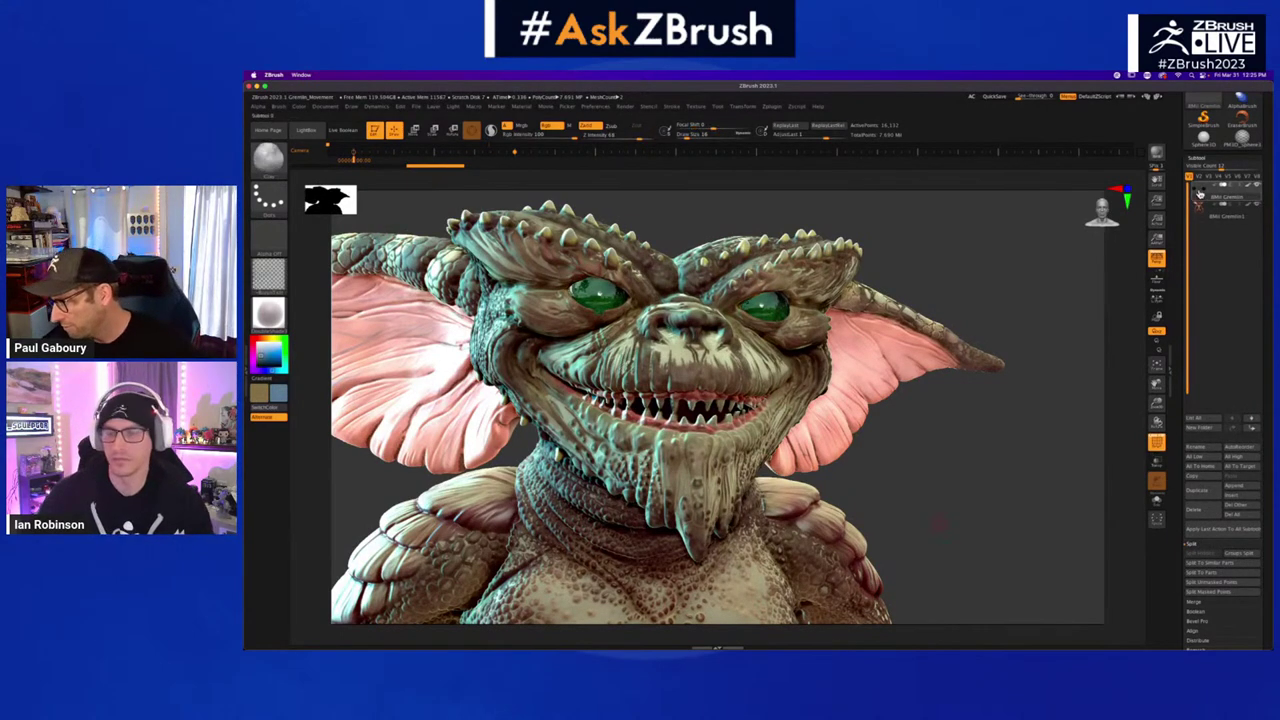
{"action": "left_click_drag", "start_coordinate": [1199, 193], "coordinate": [1212, 243]}
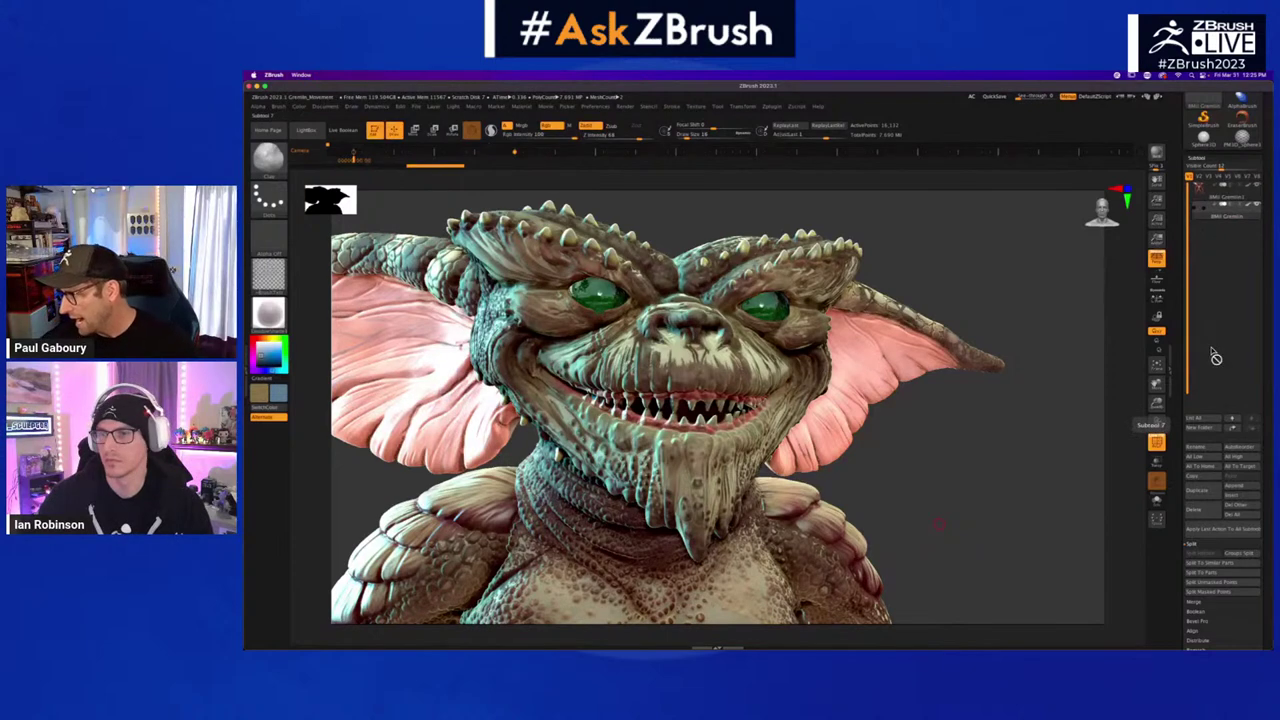
{"action": "left_click", "coordinate": [1197, 158]}
{"action": "key", "text": "shift+f"}
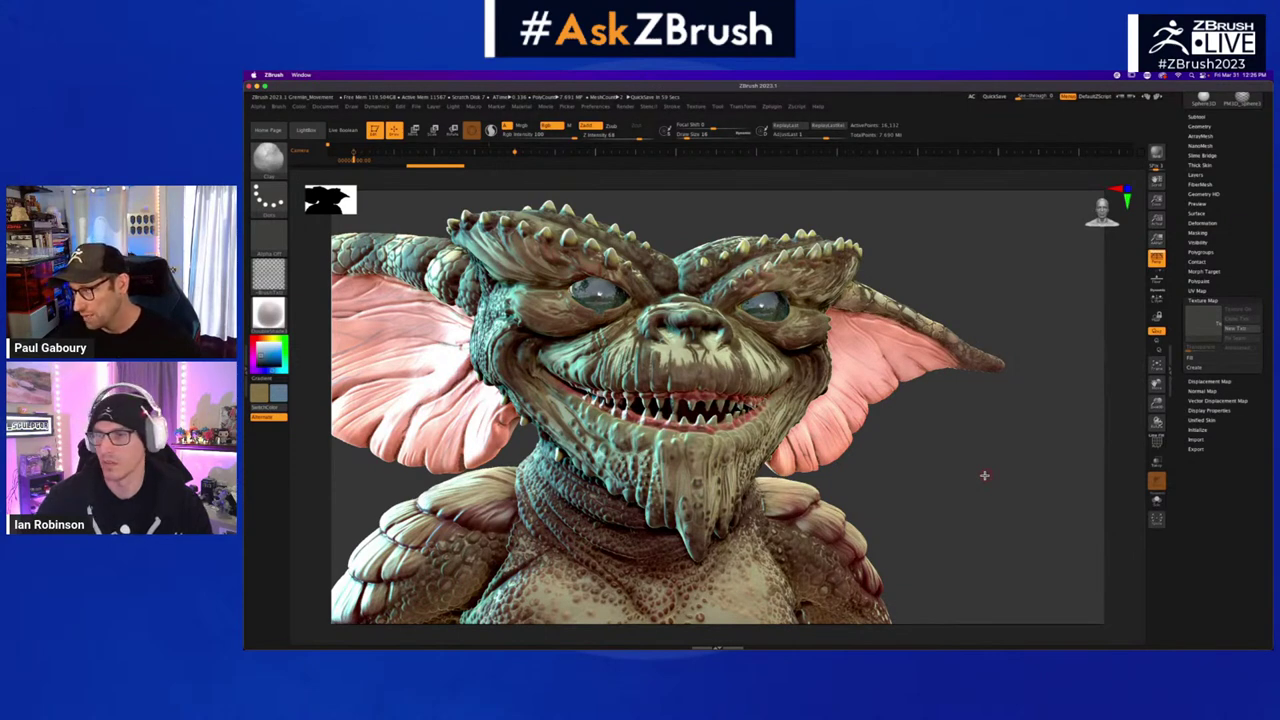
- Turn off AOcclusion, Sss and WaxPreview in the render properties and make a BPR render of the gremlin
{"action": "left_click", "coordinate": [1156, 153]}
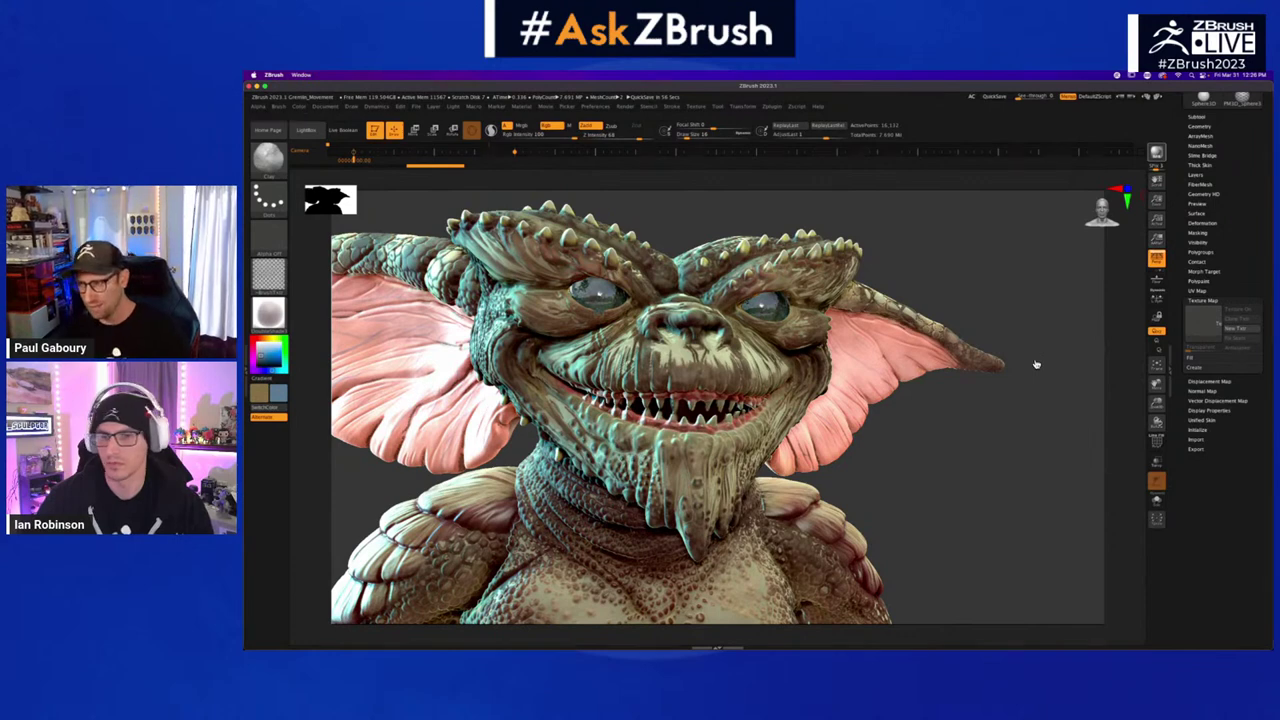
{"action": "left_click", "coordinate": [630, 111]}
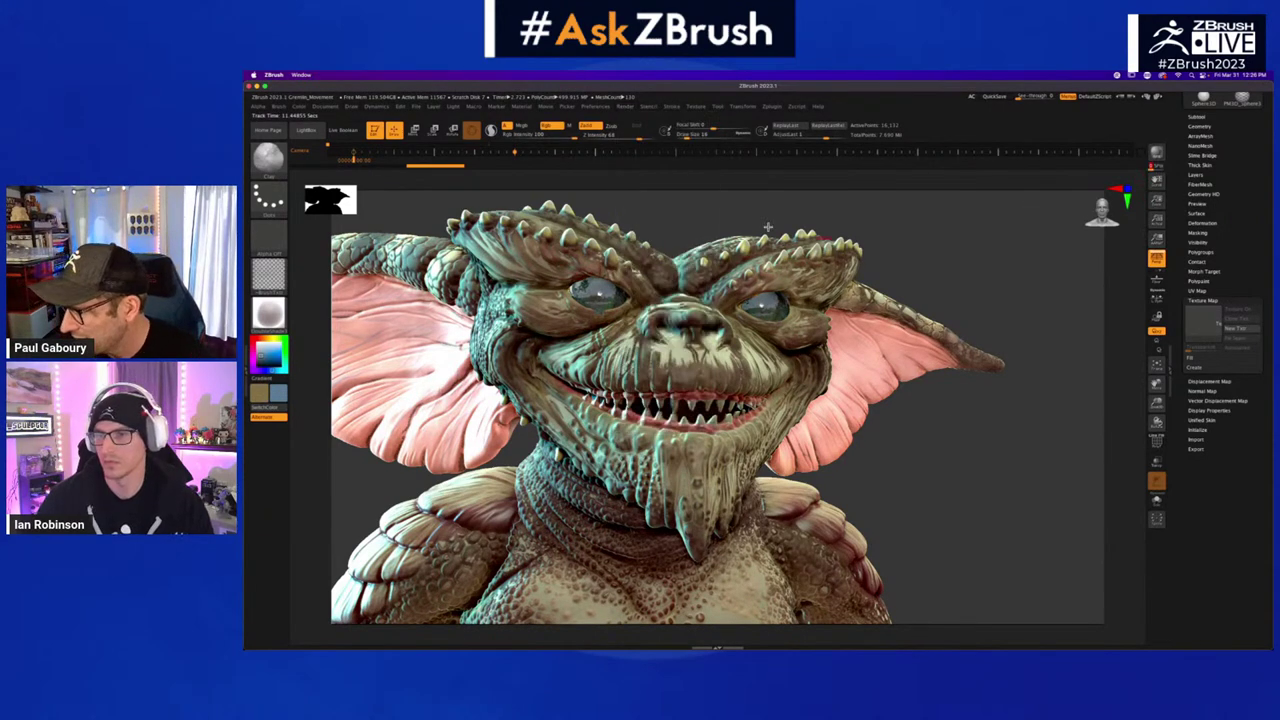
{"action": "left_click", "coordinate": [628, 111]}
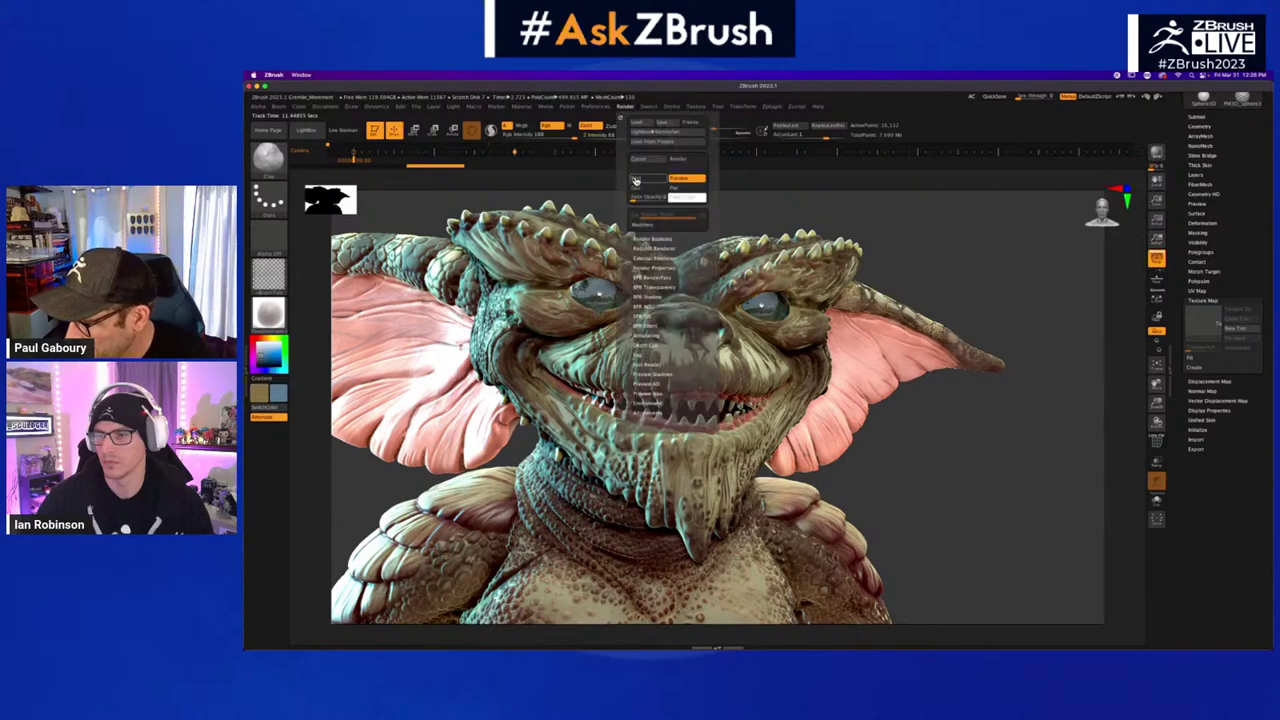
{"action": "left_click", "coordinate": [673, 268]}
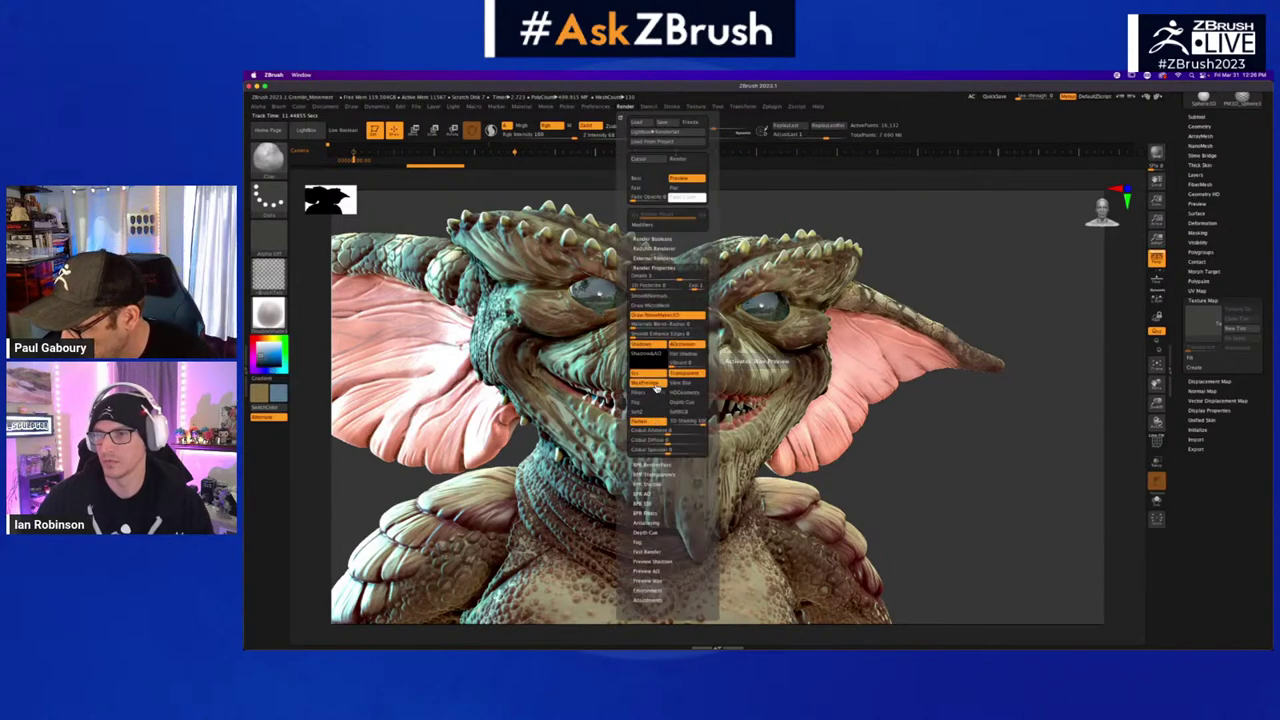
{"action": "left_click", "coordinate": [657, 378]}
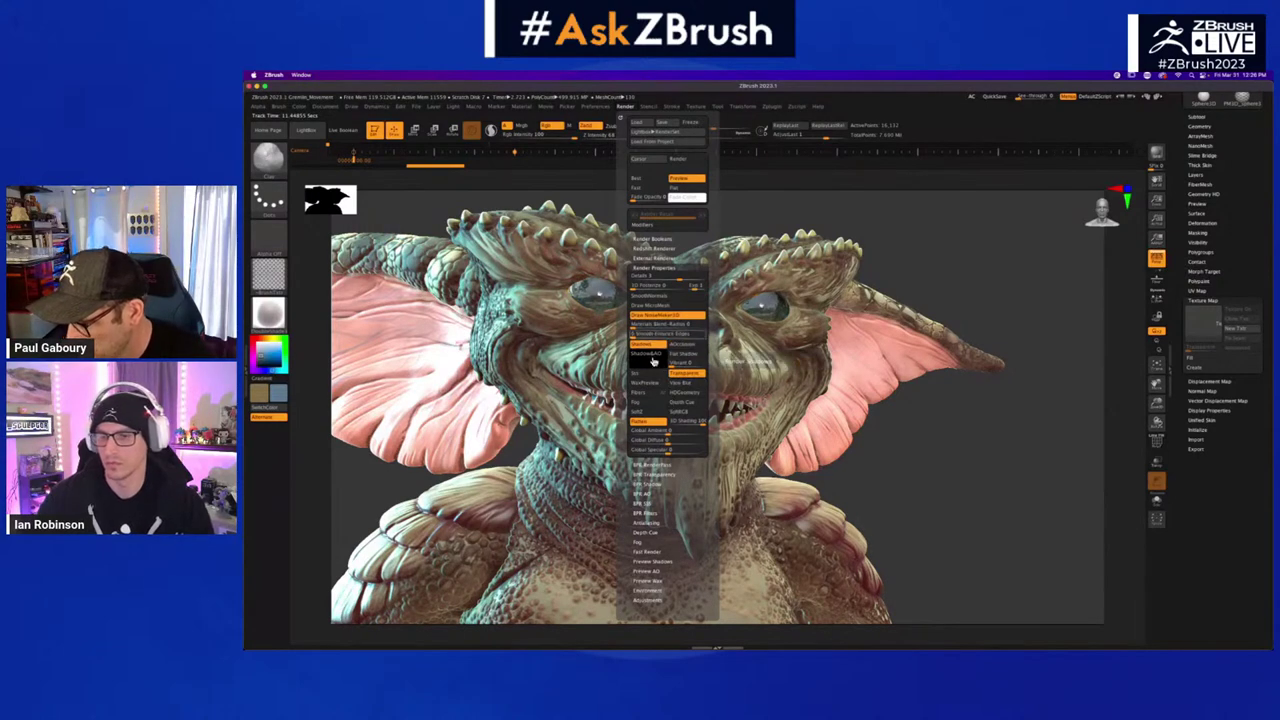
{"action": "left_click", "coordinate": [1157, 154]}
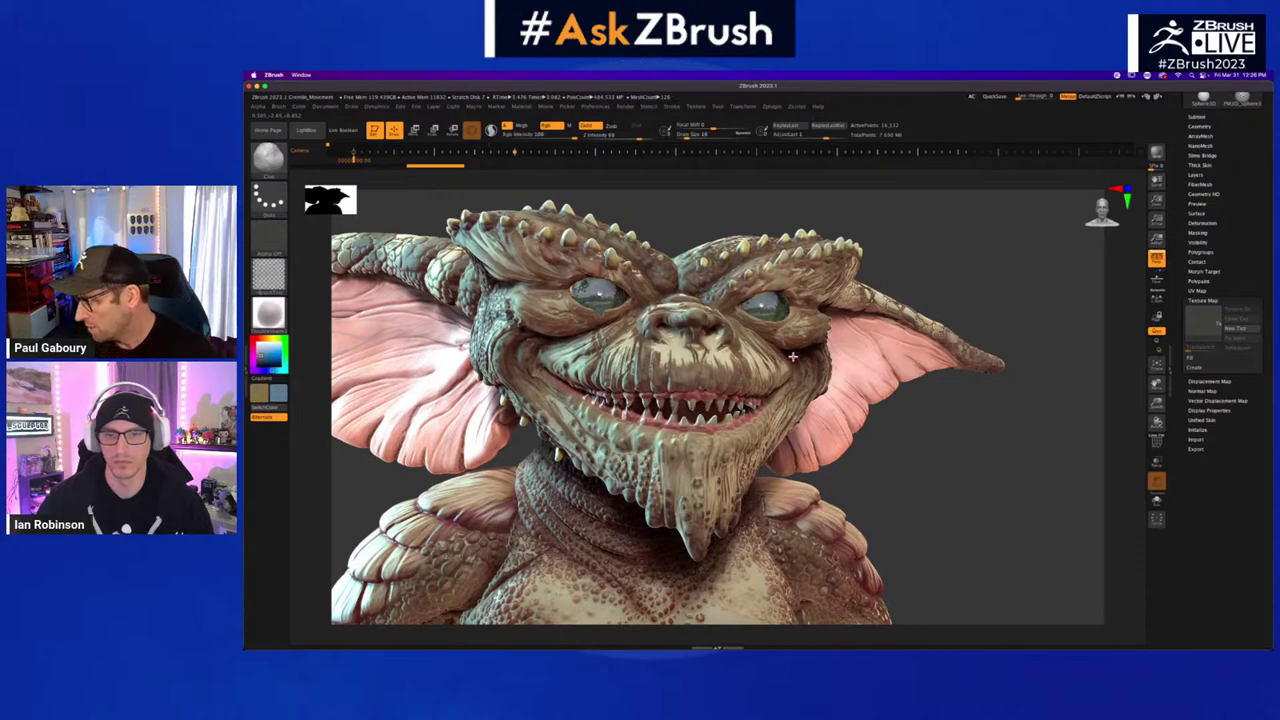
- Enable BPR Transparent Shading for the eyes subtool and make a BPR render with Transparent active in the render properties
{"action": "left_click", "coordinate": [1204, 300]}
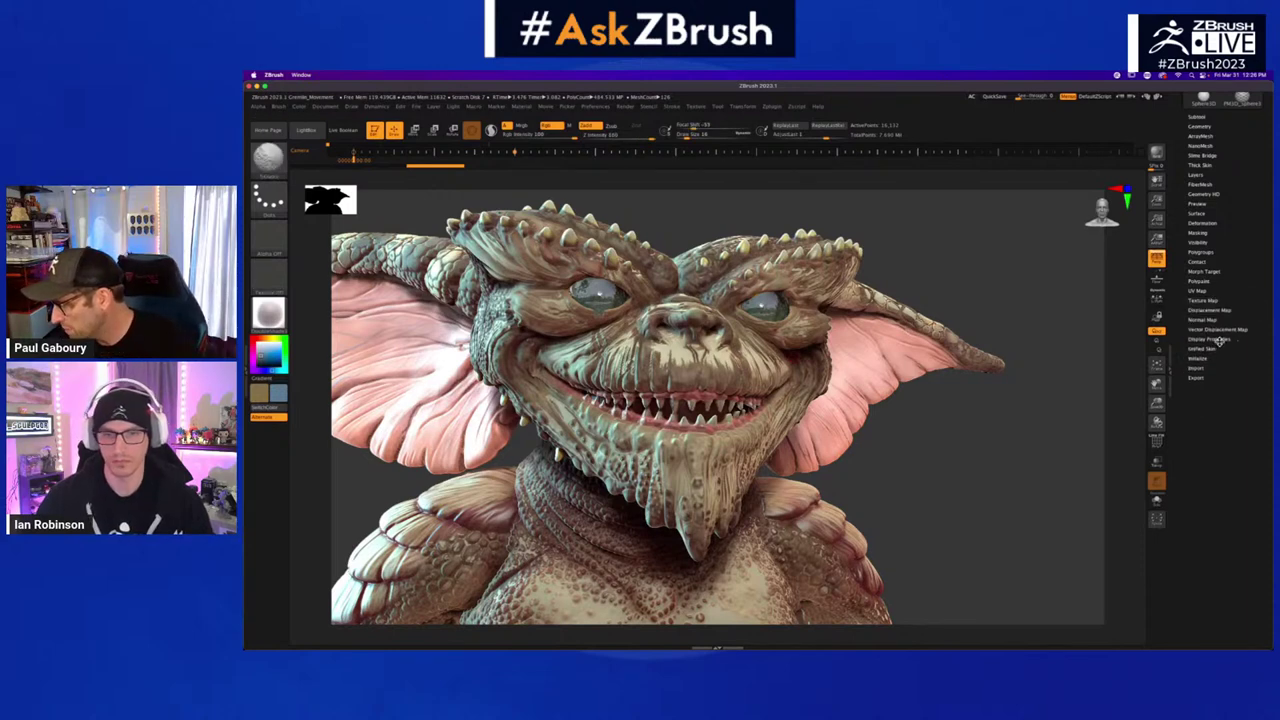
{"action": "left_click", "coordinate": [1219, 341]}
{"action": "left_click", "coordinate": [1211, 389]}
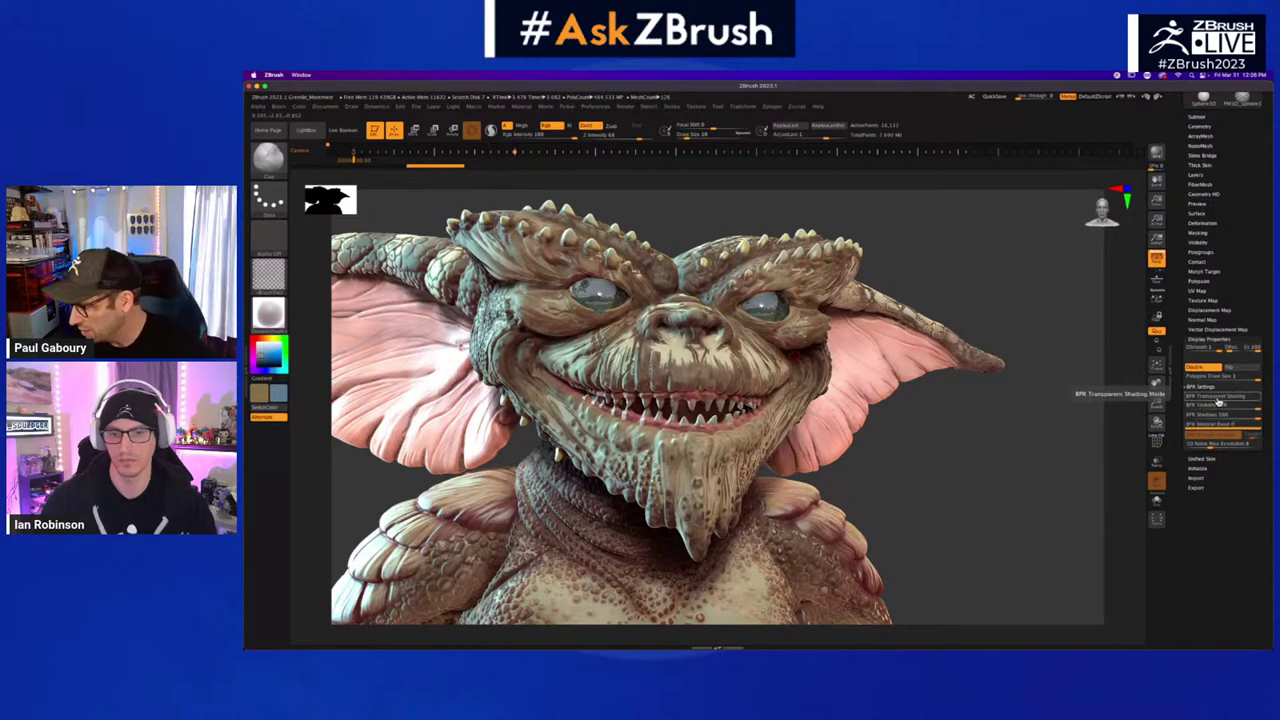
{"action": "left_click", "coordinate": [1218, 398]}
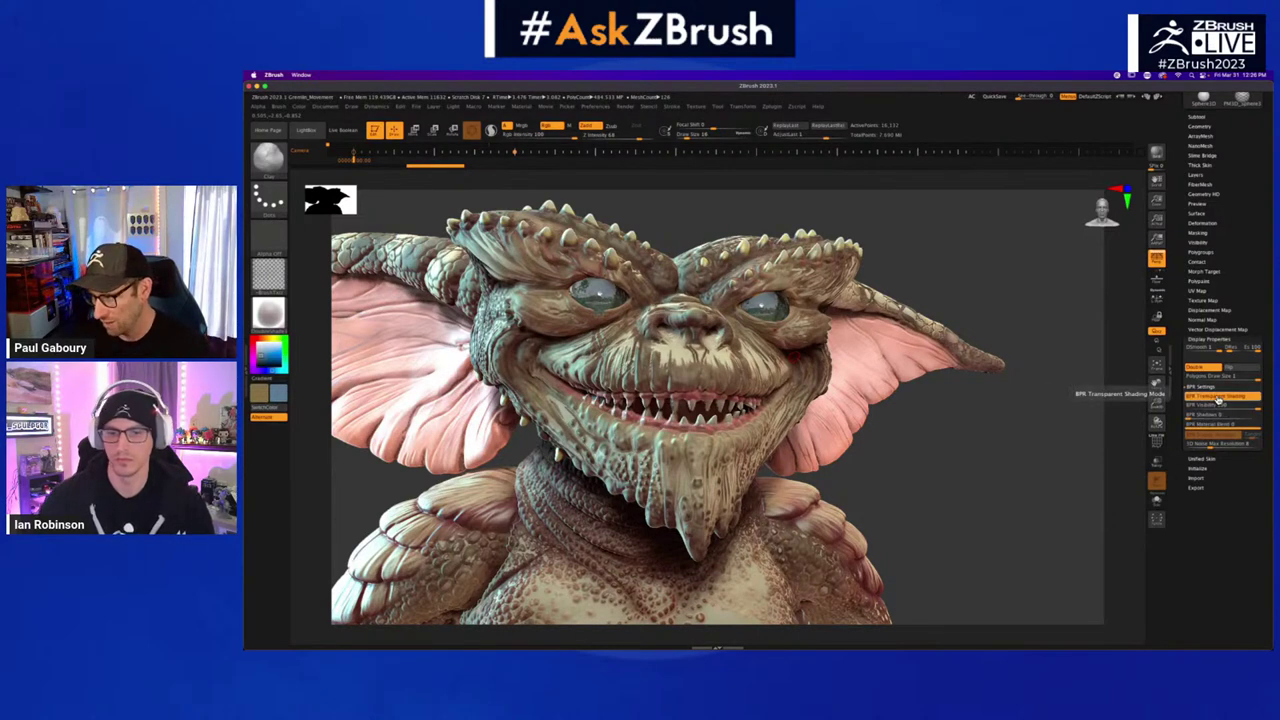
{"action": "left_click", "coordinate": [624, 106]}
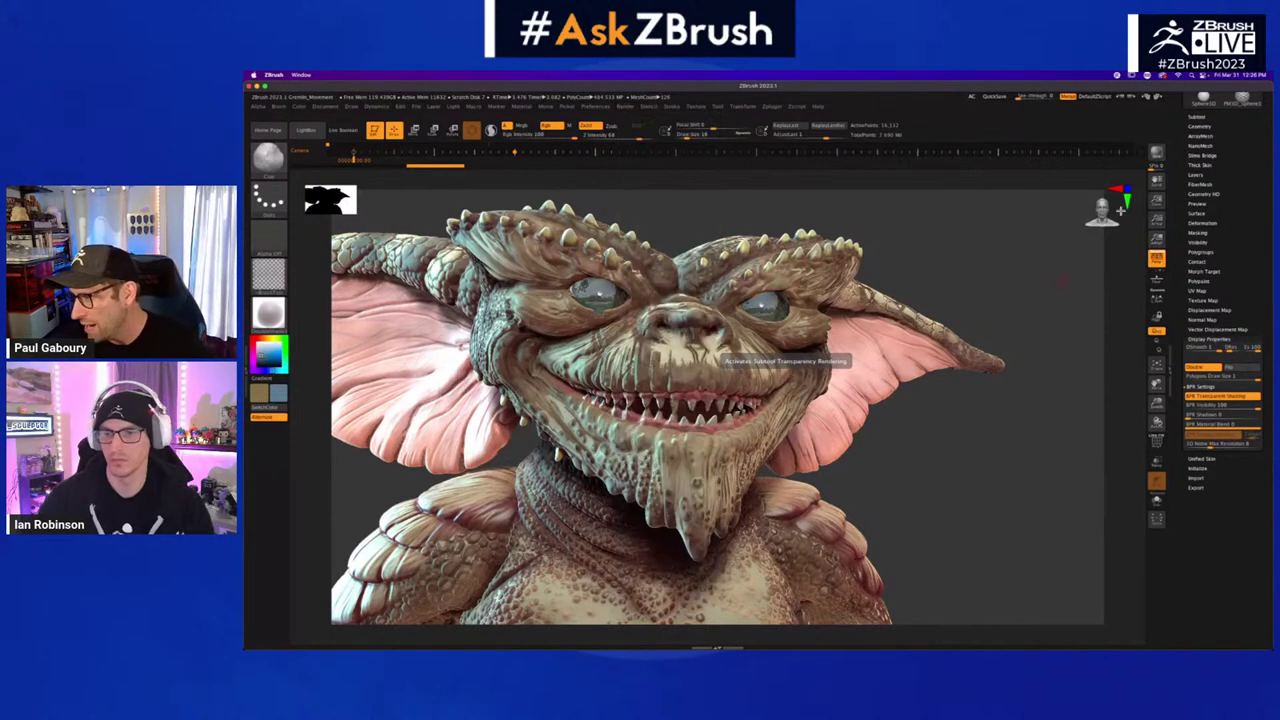
{"action": "left_click", "coordinate": [1157, 153]}
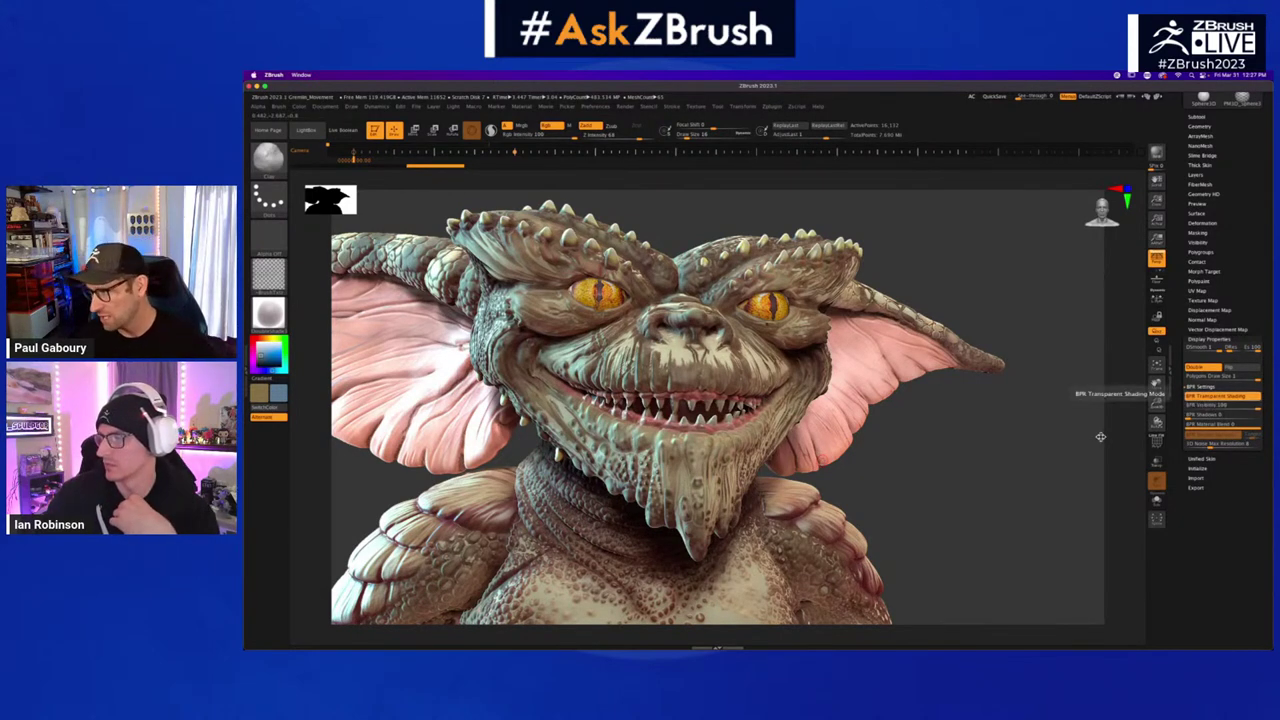
- Turn off the transparent rendering settings and choose a Redshift SimpleGlass preset material for the gremlin's eyes
{"action": "left_click", "coordinate": [623, 106]}
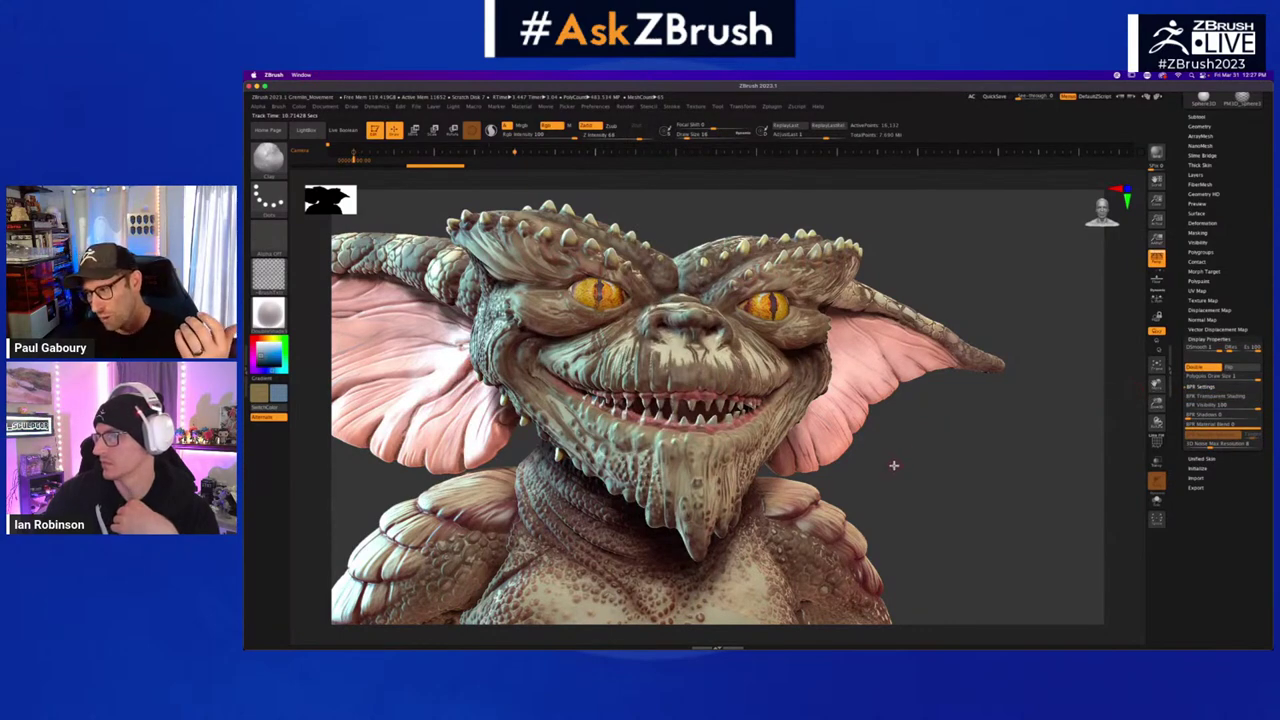
{"action": "left_click_drag", "start_coordinate": [896, 467], "coordinate": [892, 455]}
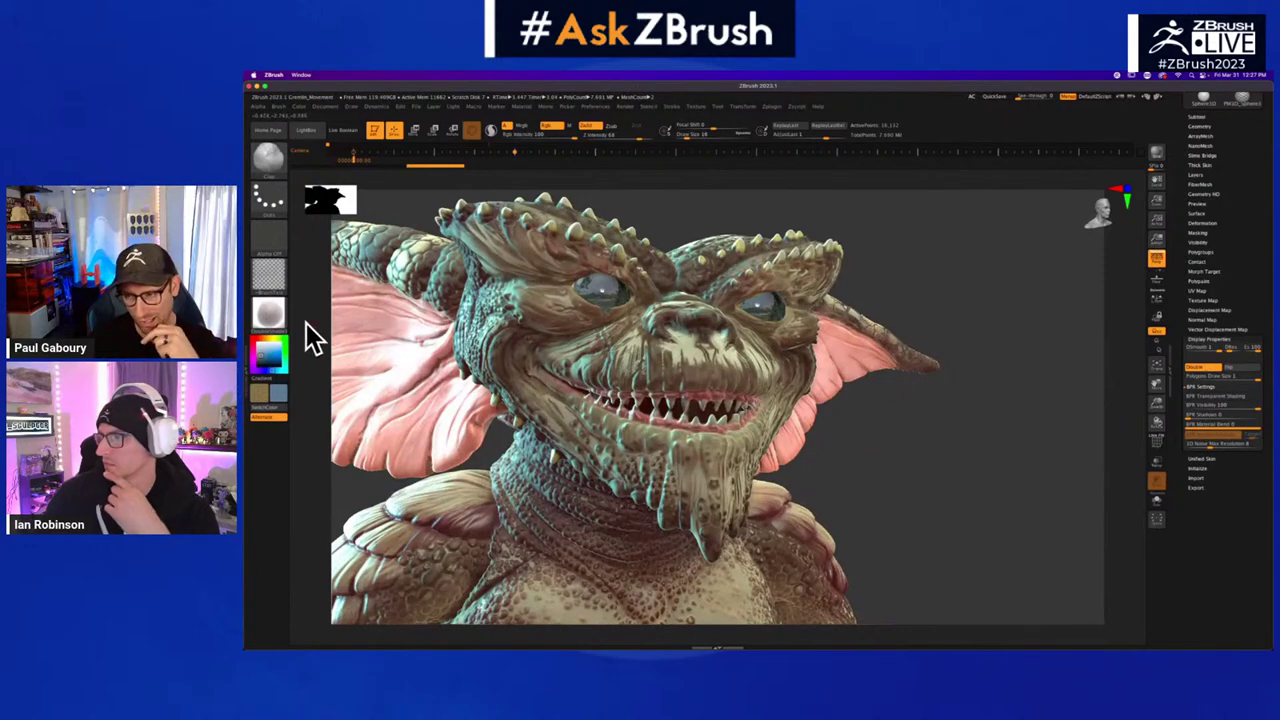
{"action": "left_click", "coordinate": [270, 315]}
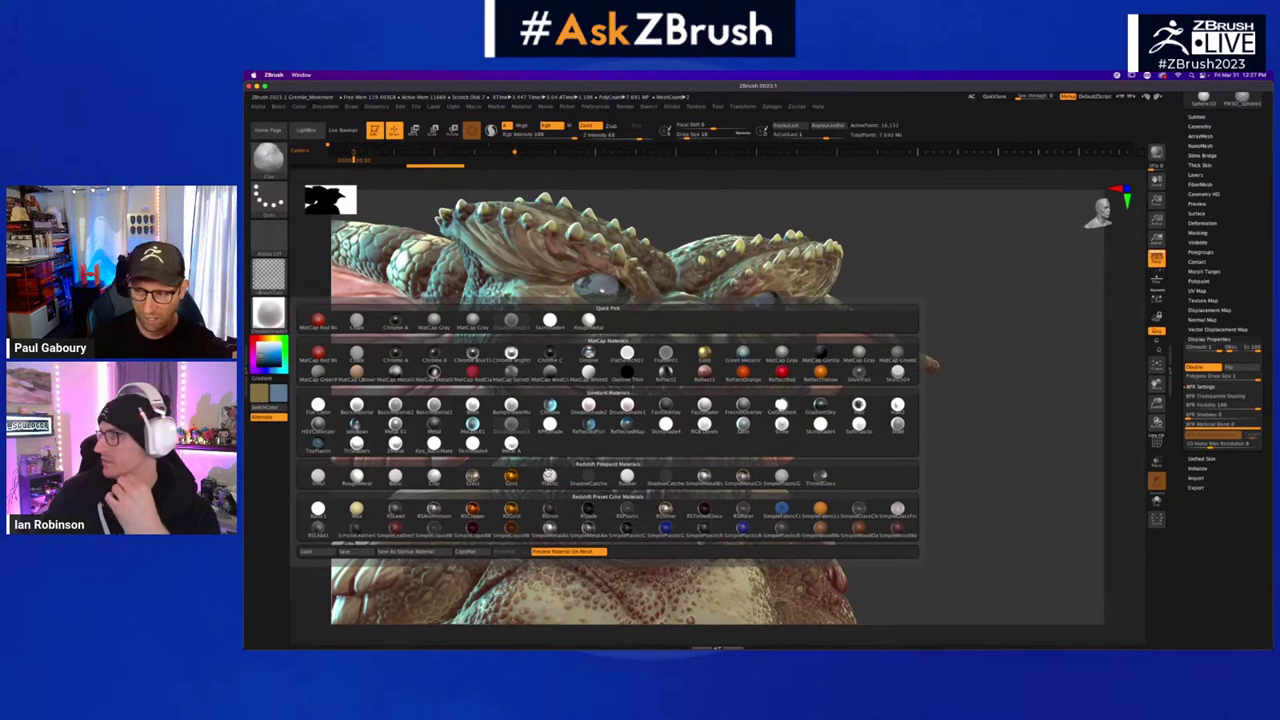
{"action": "mouse_move", "coordinate": [528, 437]}
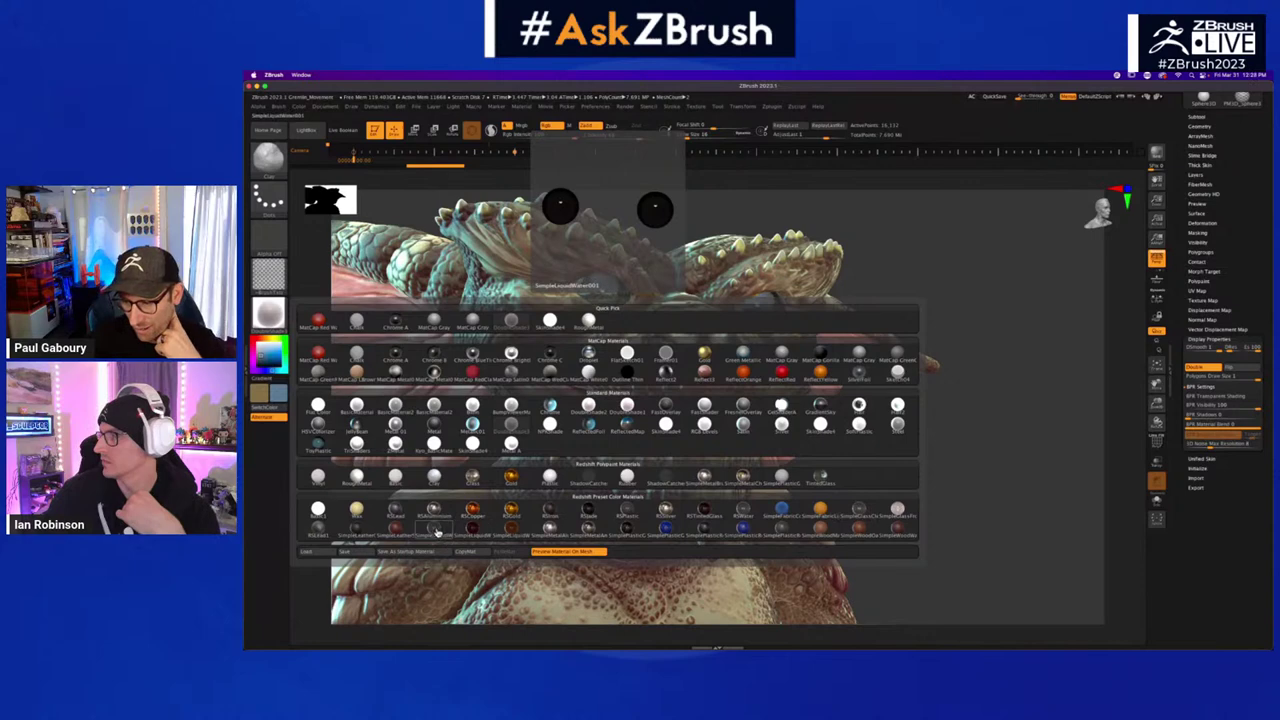
{"action": "left_click", "coordinate": [860, 512]}
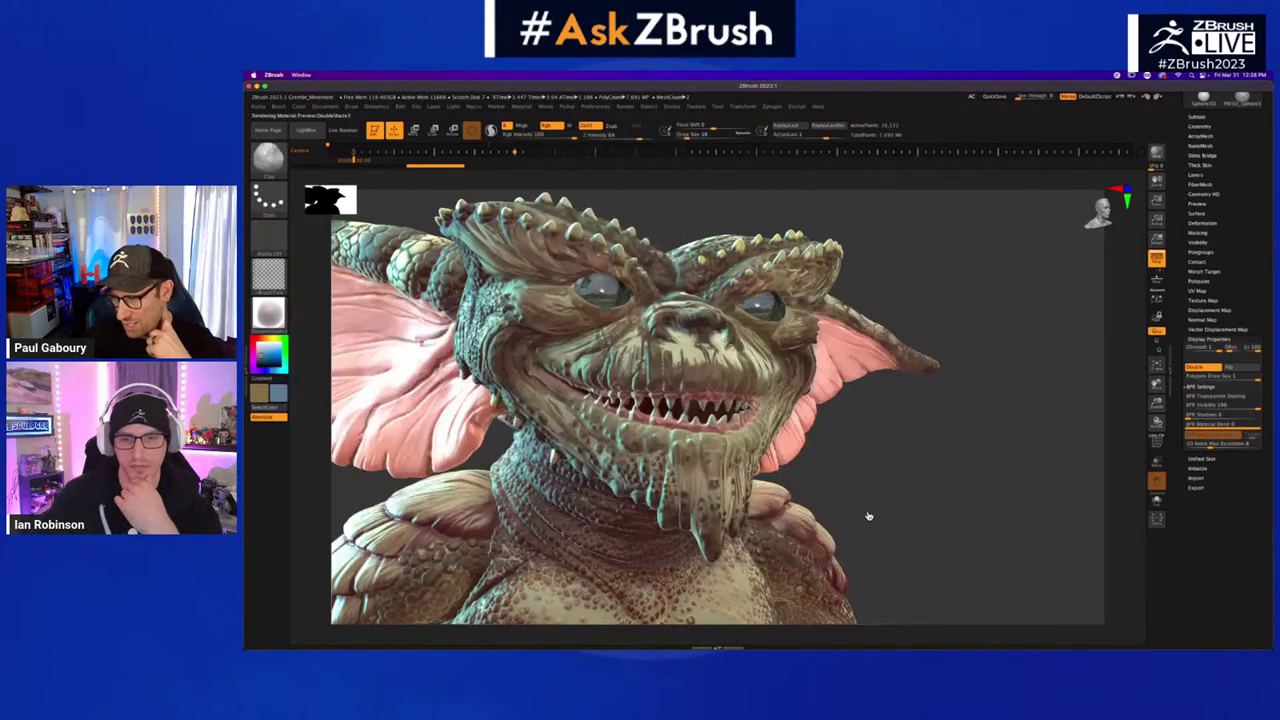
{"action": "left_click", "coordinate": [829, 539]}
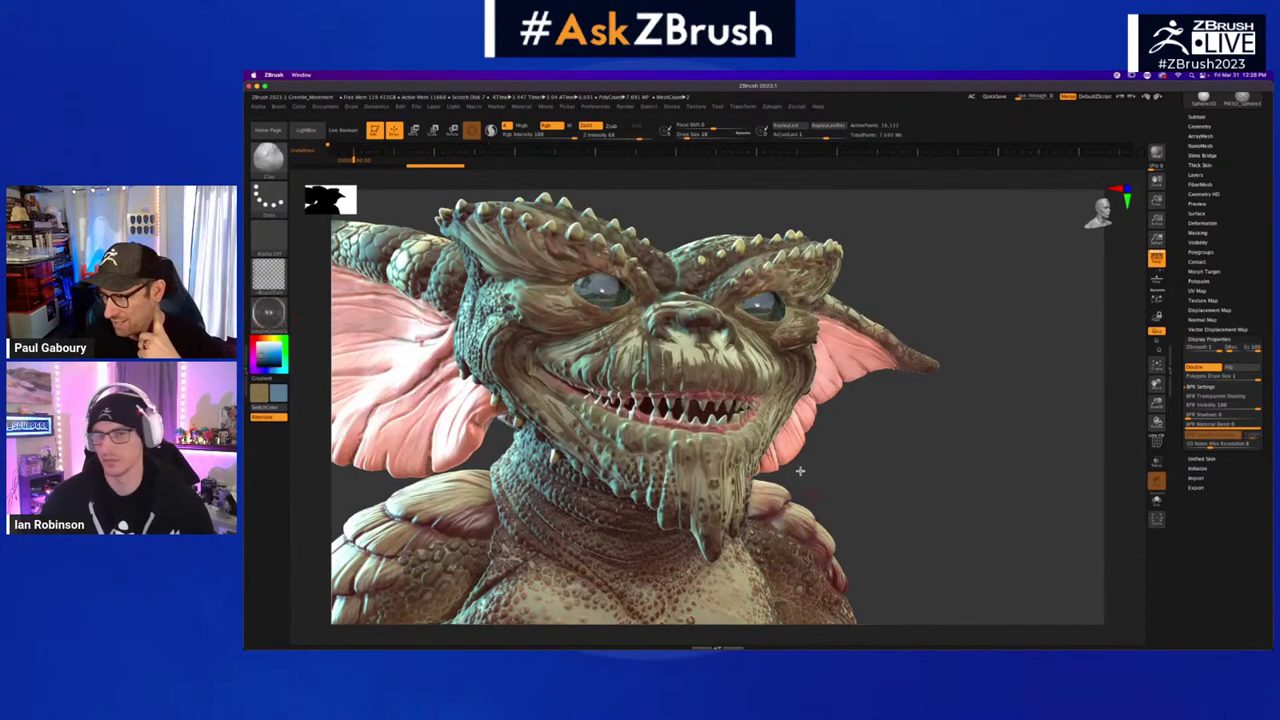
- Set Redshift as the renderer and fill the eyes subtool with the glass material using only the material channel
{"action": "left_click", "coordinate": [626, 106]}
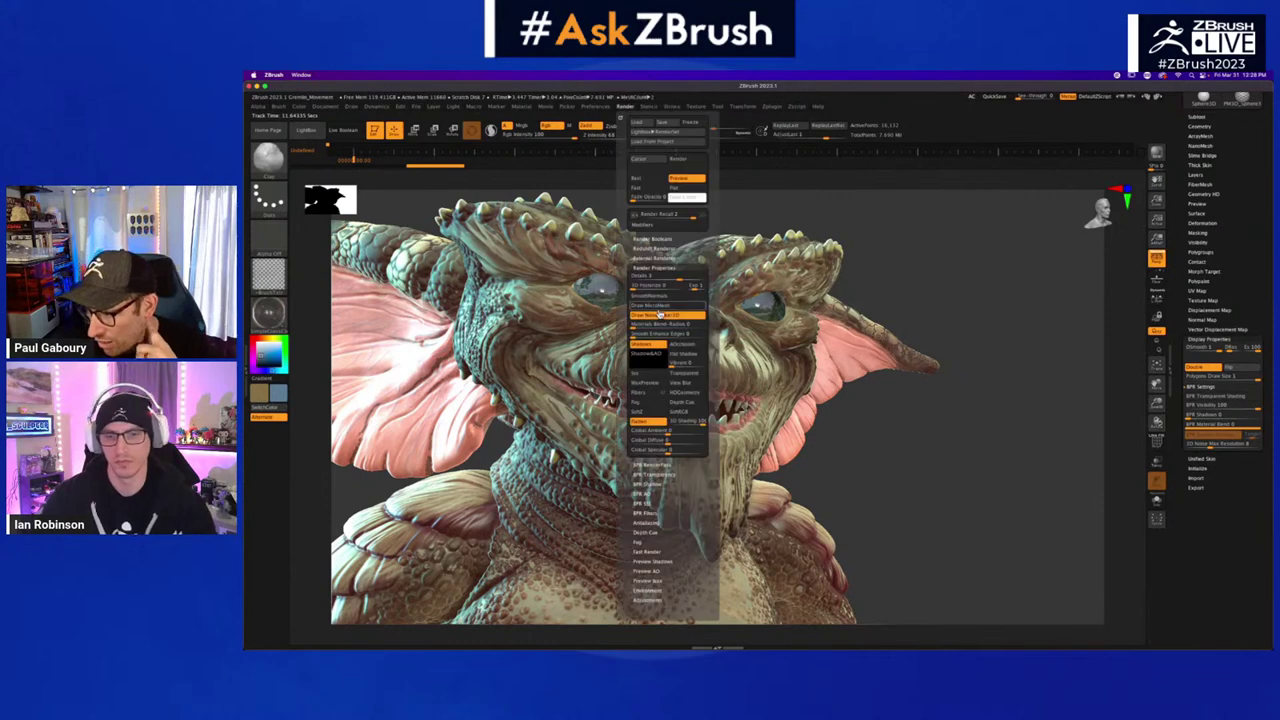
{"action": "left_click", "coordinate": [670, 248]}
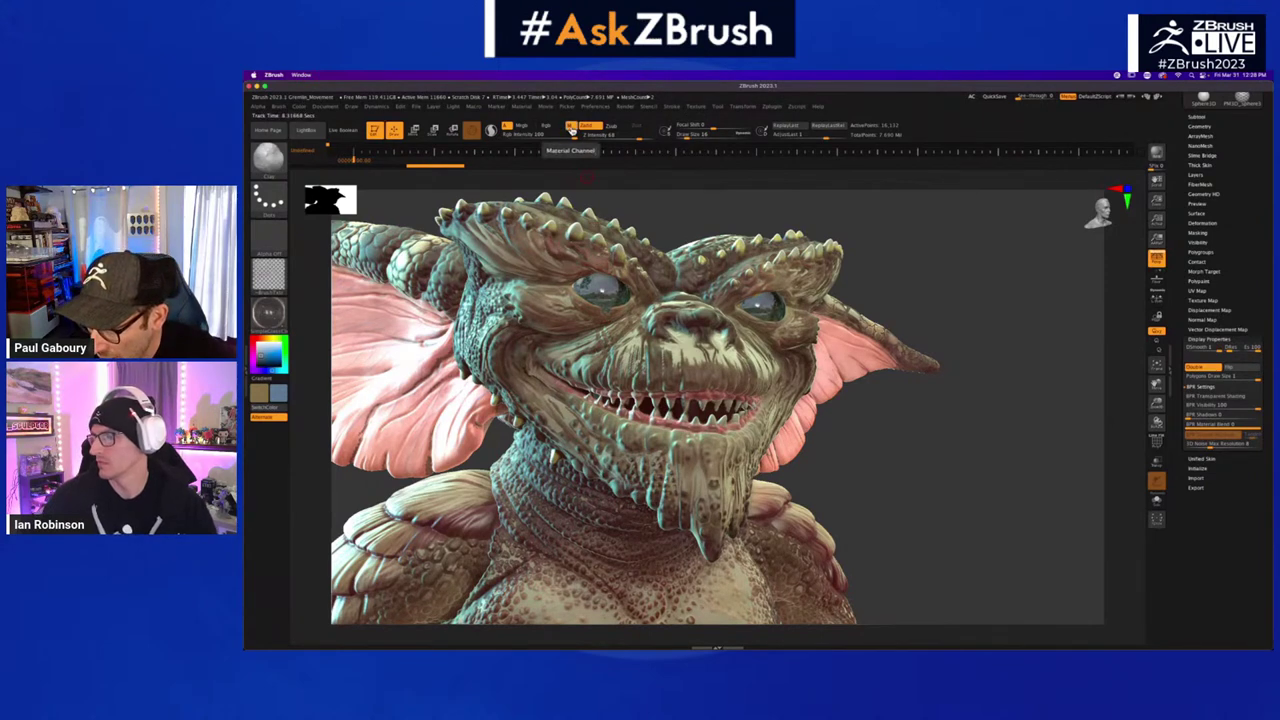
{"action": "left_click", "coordinate": [299, 106]}
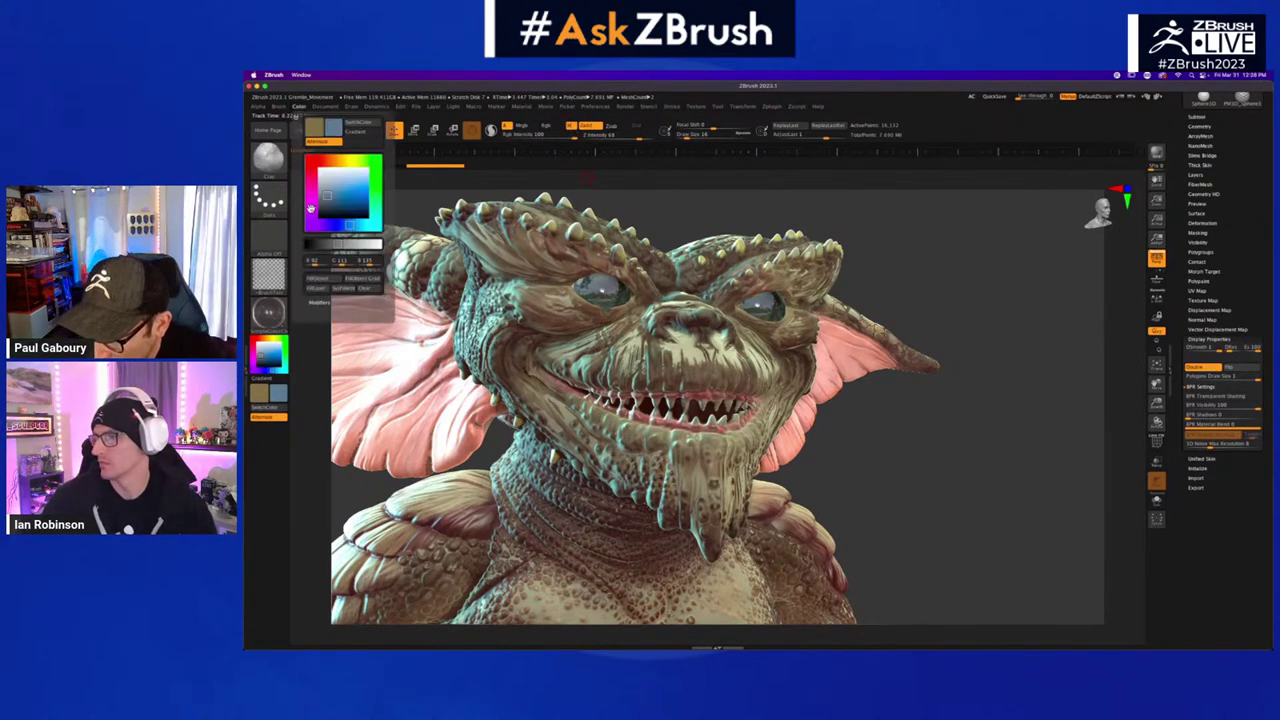
{"action": "left_click", "coordinate": [328, 280]}
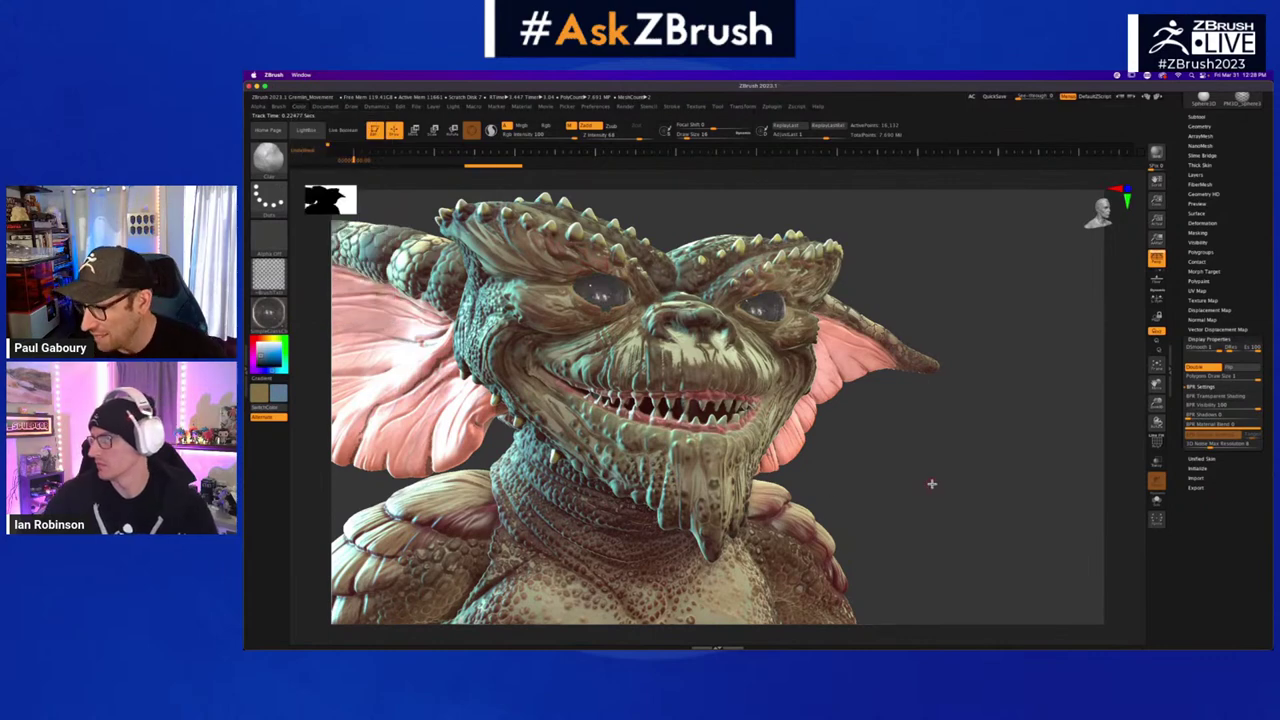
- Make a Redshift render of the gremlin with its glass eyes
{"action": "left_click_drag", "start_coordinate": [932, 484], "coordinate": [936, 486]}
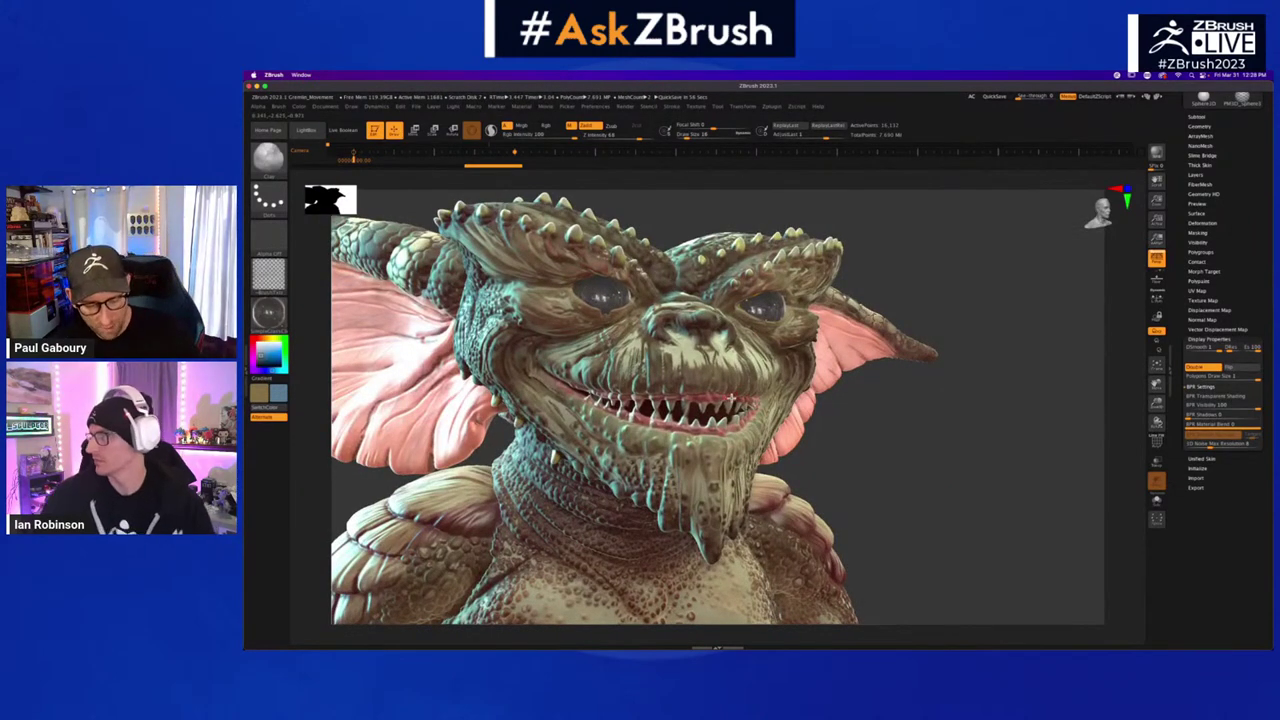
{"action": "key", "text": "ctrl"}
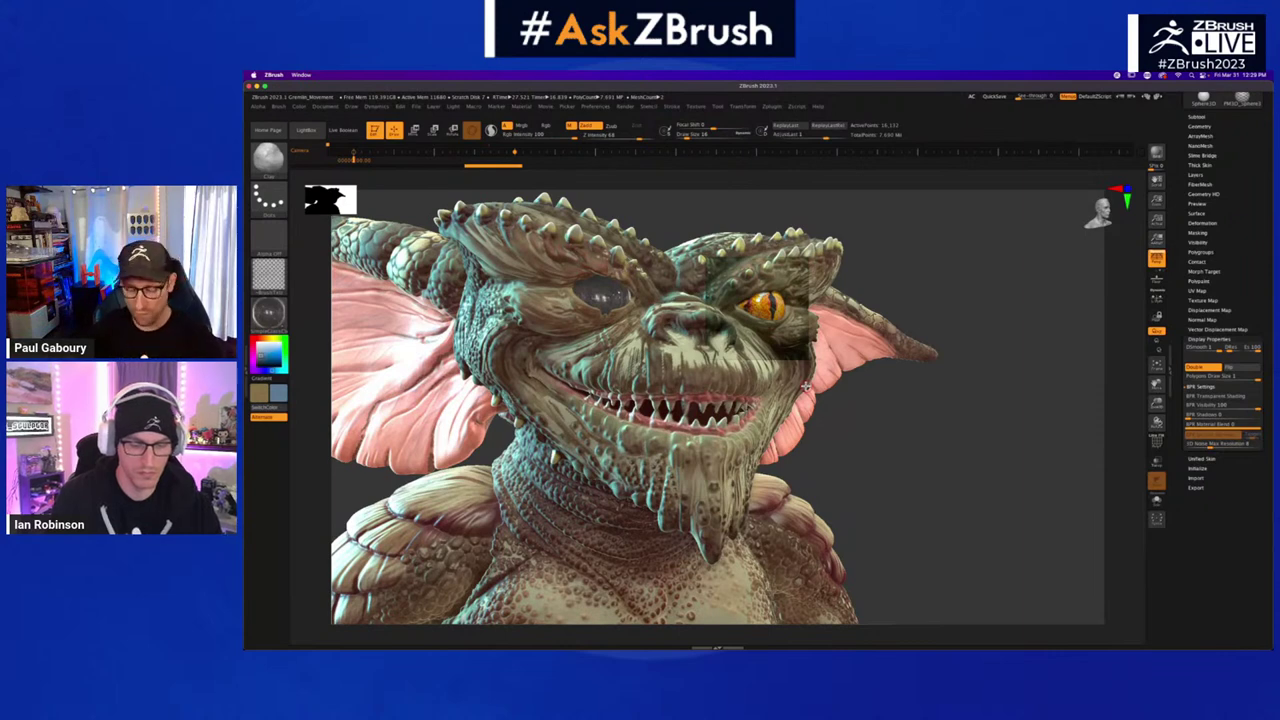
{"action": "key", "text": "shift+r"}
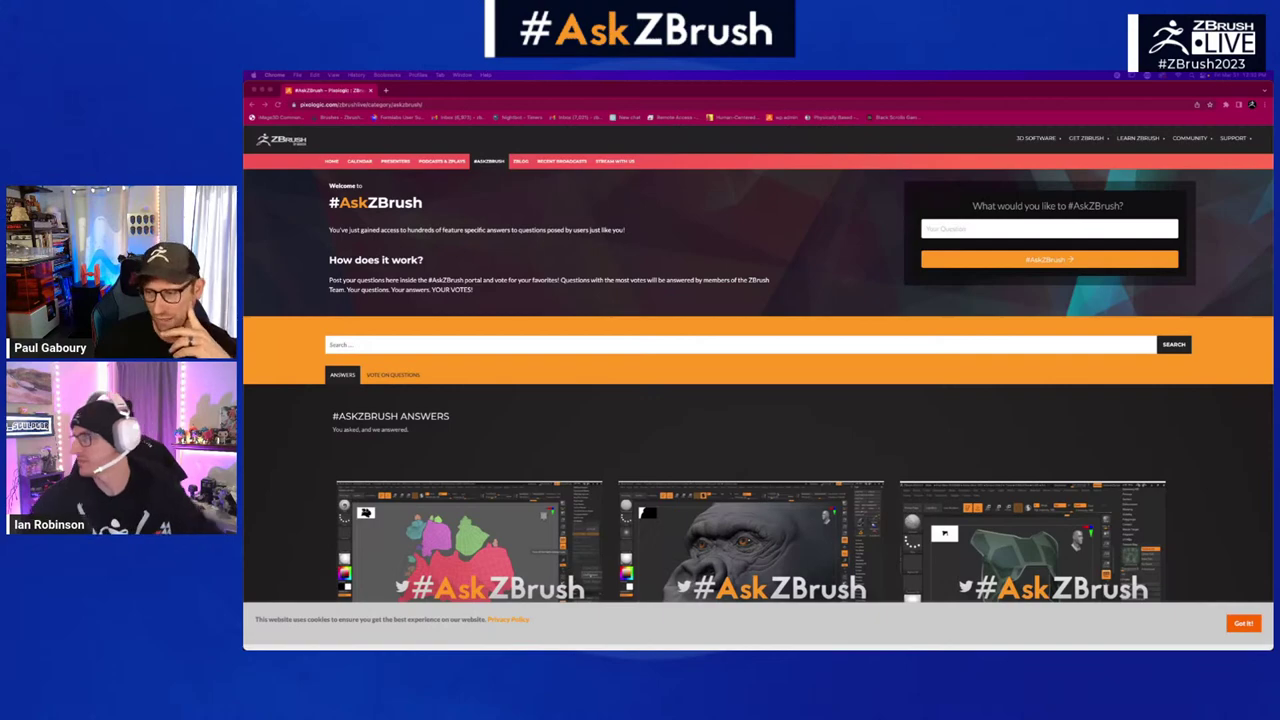
- Switch to Chrome and look through the #AskZBrush answer videos down to the end of the first page
{"action": "scroll", "coordinate": [650, 378], "scroll_direction": "down", "scroll_amount": 5}
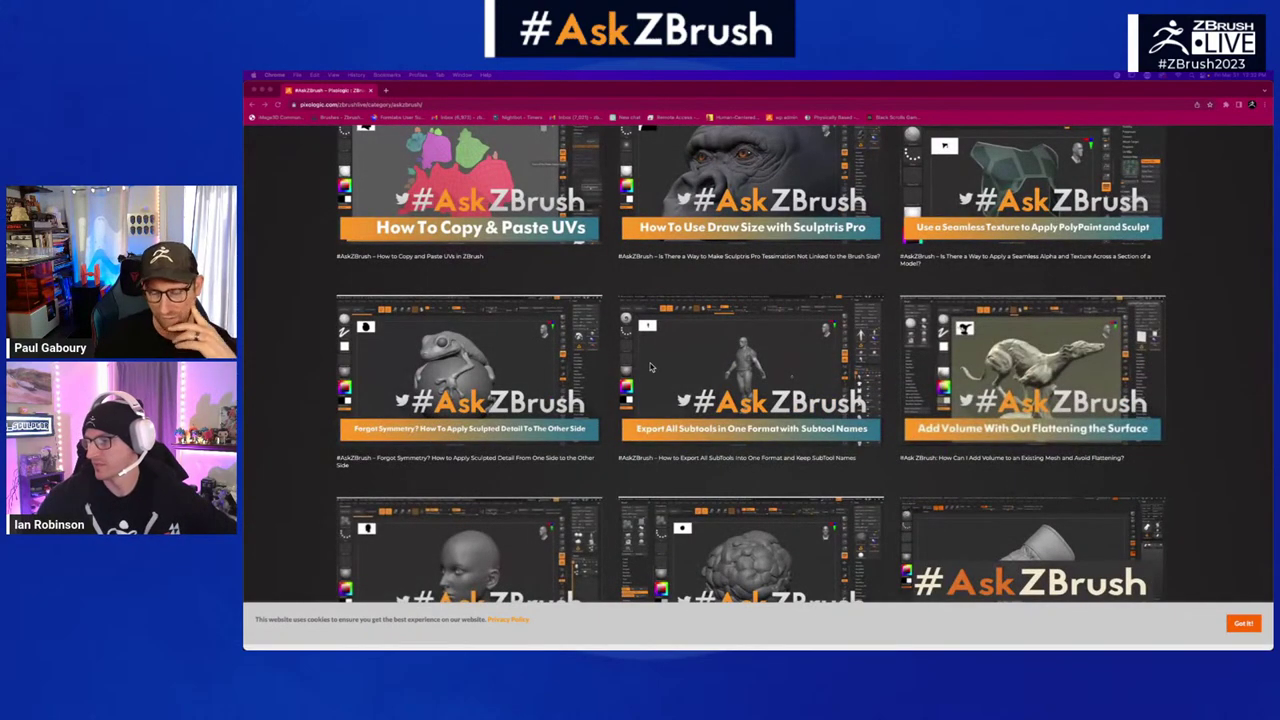
{"action": "scroll", "coordinate": [636, 374], "scroll_direction": "up", "scroll_amount": 5}
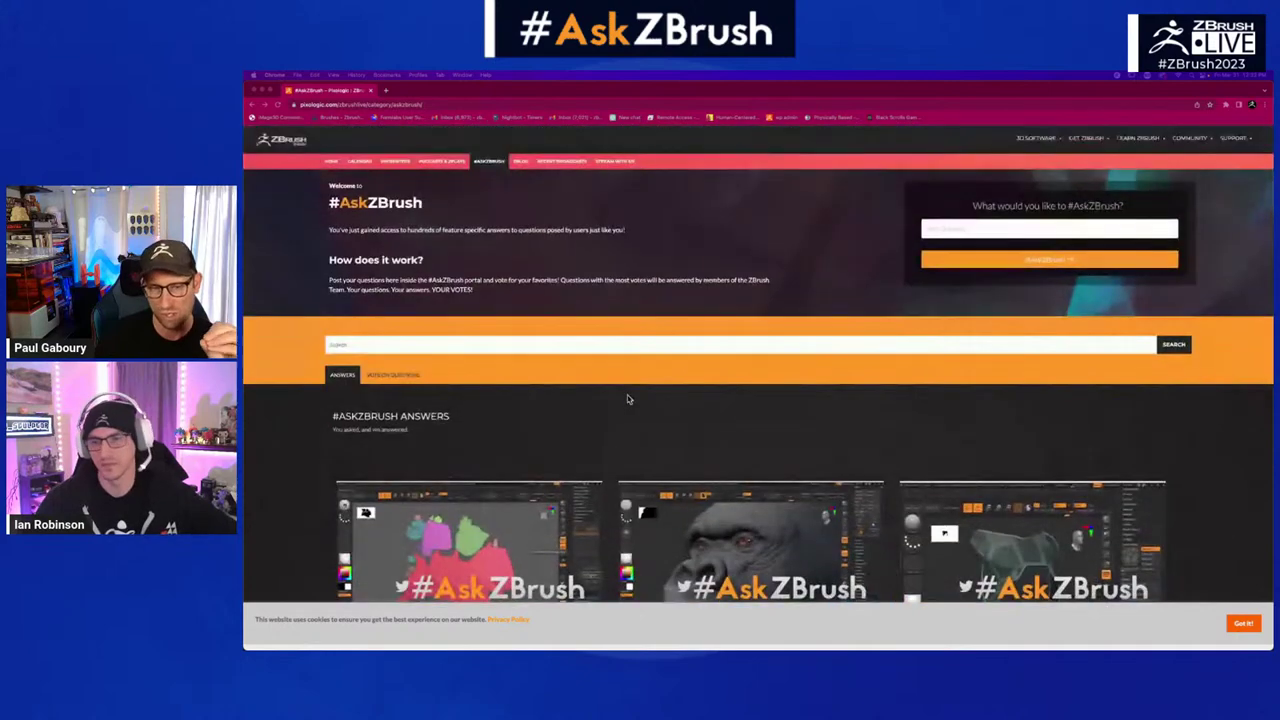
{"action": "scroll", "coordinate": [632, 404], "scroll_direction": "down", "scroll_amount": 5}
{"action": "scroll", "coordinate": [635, 408], "scroll_direction": "down", "scroll_amount": 10}
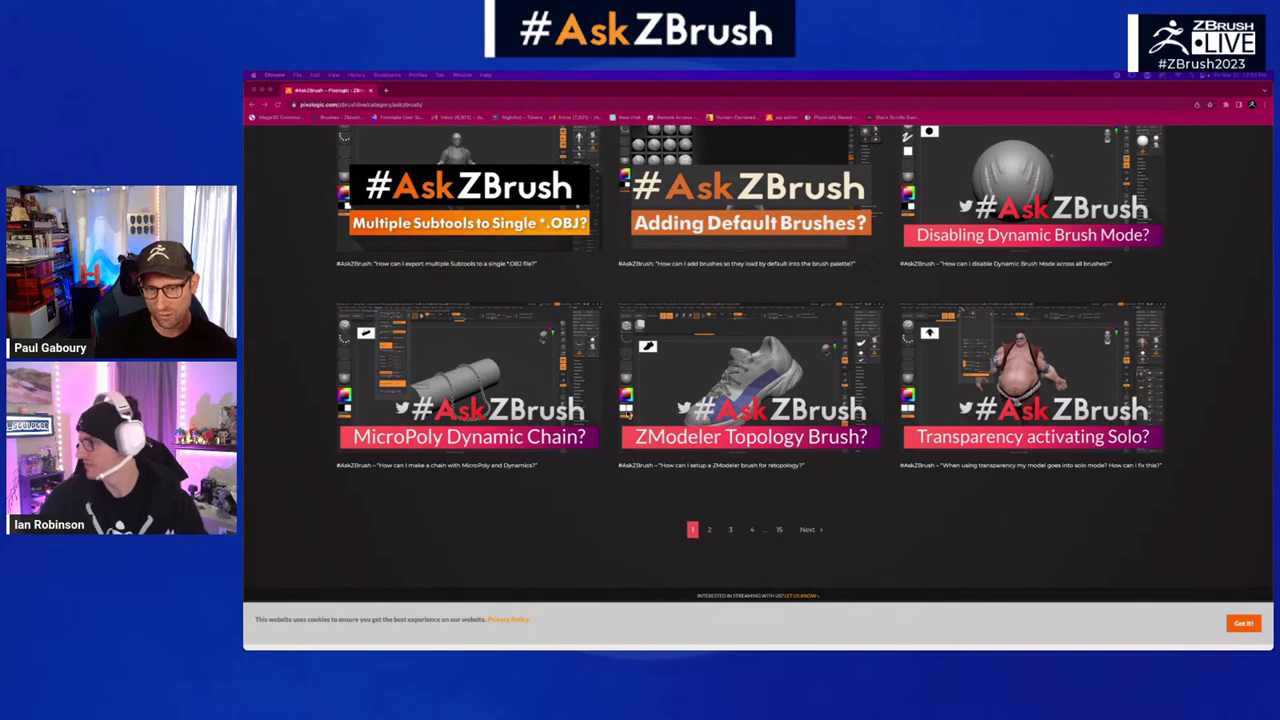
{"action": "scroll", "coordinate": [588, 318], "scroll_direction": "up", "scroll_amount": 1}
{"action": "scroll", "coordinate": [588, 318], "scroll_direction": "up", "scroll_amount": 20}
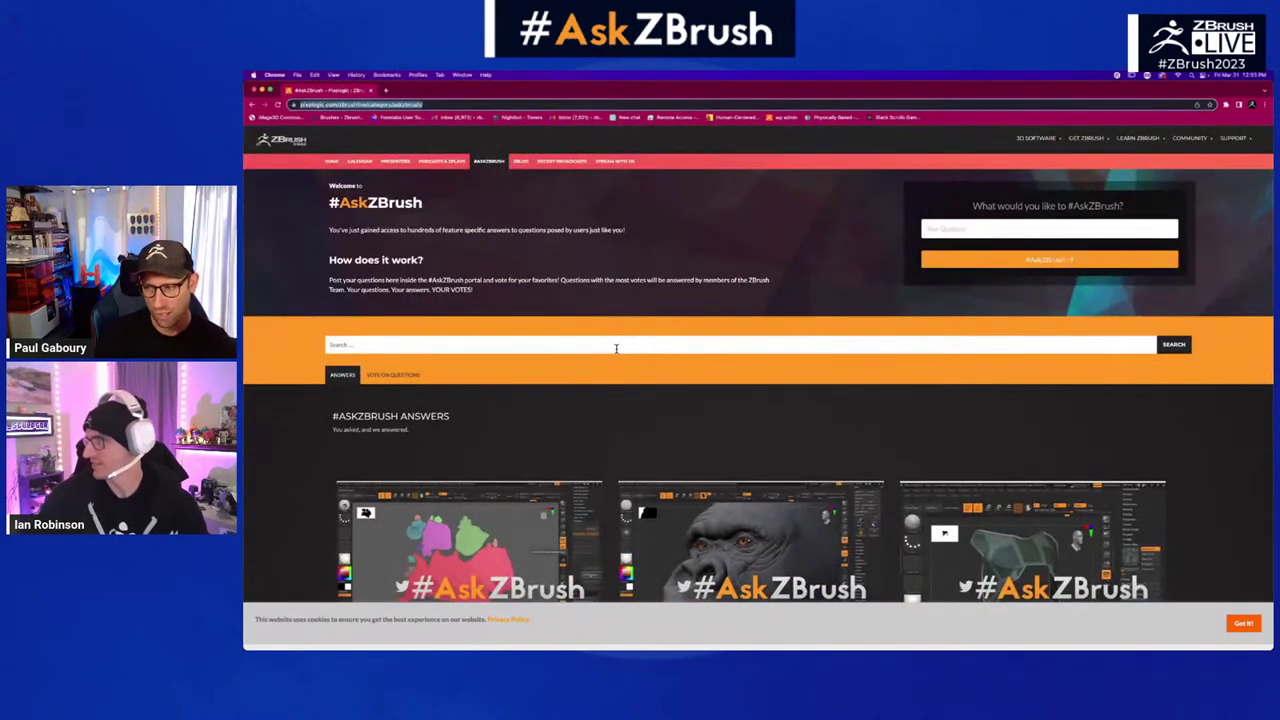
- Search the #AskZBrush answers for "dyn", look over the suggested posts and run the search
{"action": "left_click", "coordinate": [616, 347]}
{"action": "type", "text": "i"}
{"action": "key", "text": "BackSpace"}
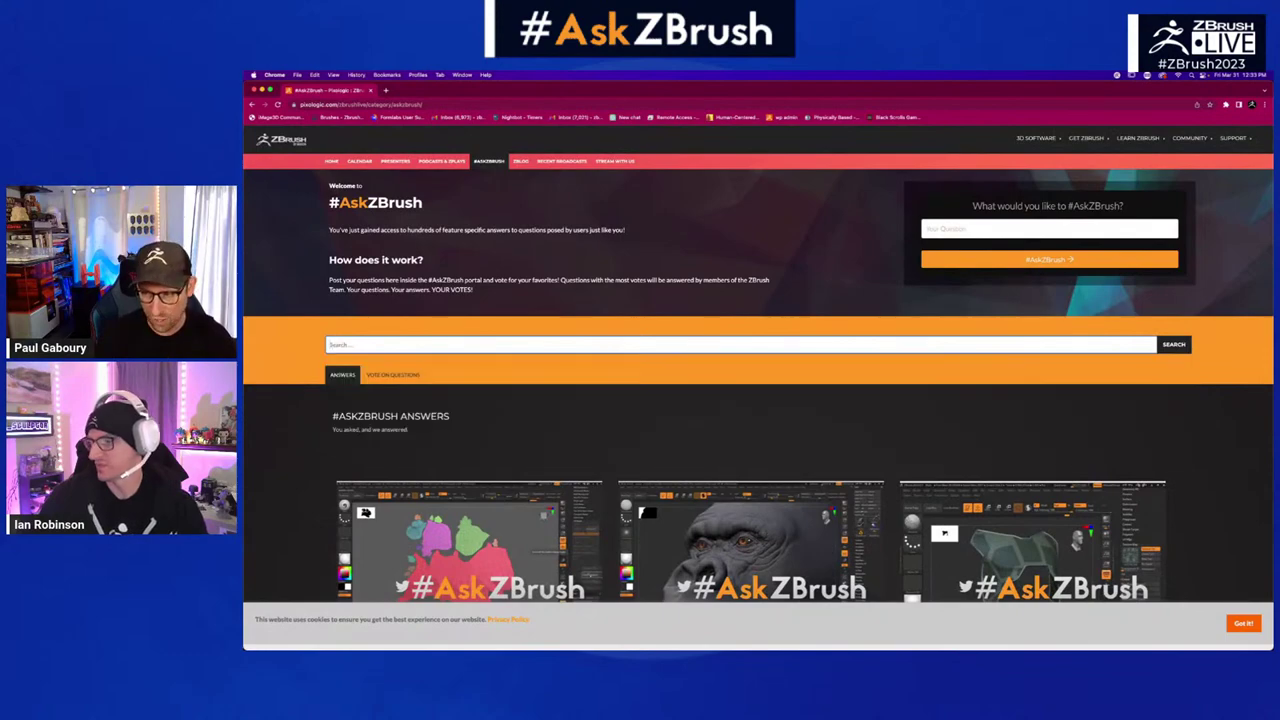
{"action": "type", "text": "dyn"}
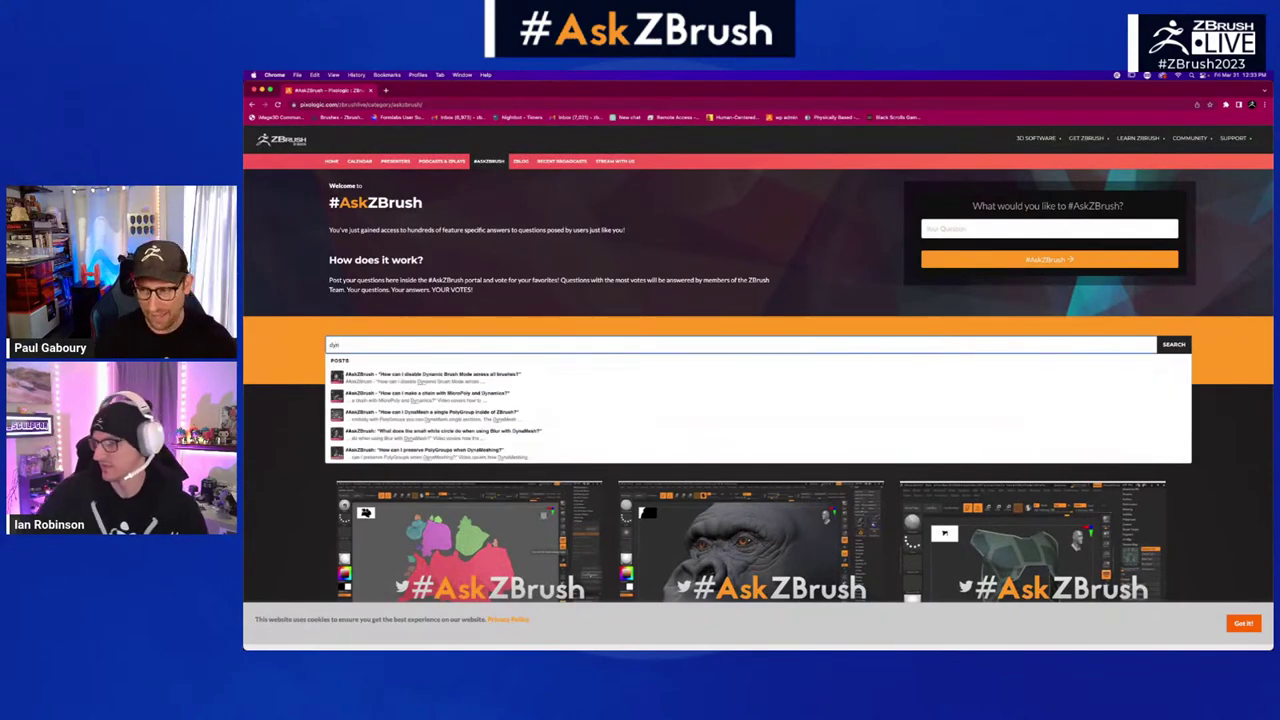
{"action": "scroll", "coordinate": [560, 360], "scroll_direction": "down", "scroll_amount": 2}
{"action": "scroll", "coordinate": [560, 360], "scroll_direction": "up", "scroll_amount": 2}
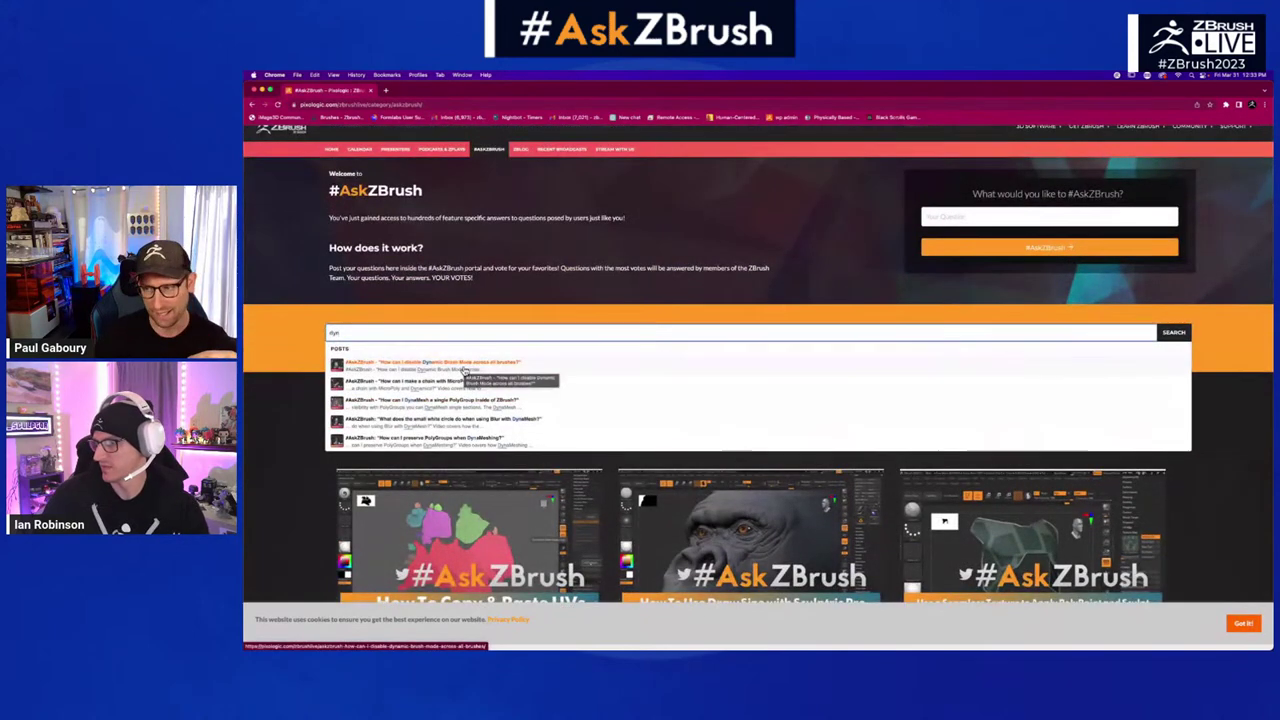
{"action": "left_click", "coordinate": [1176, 335]}
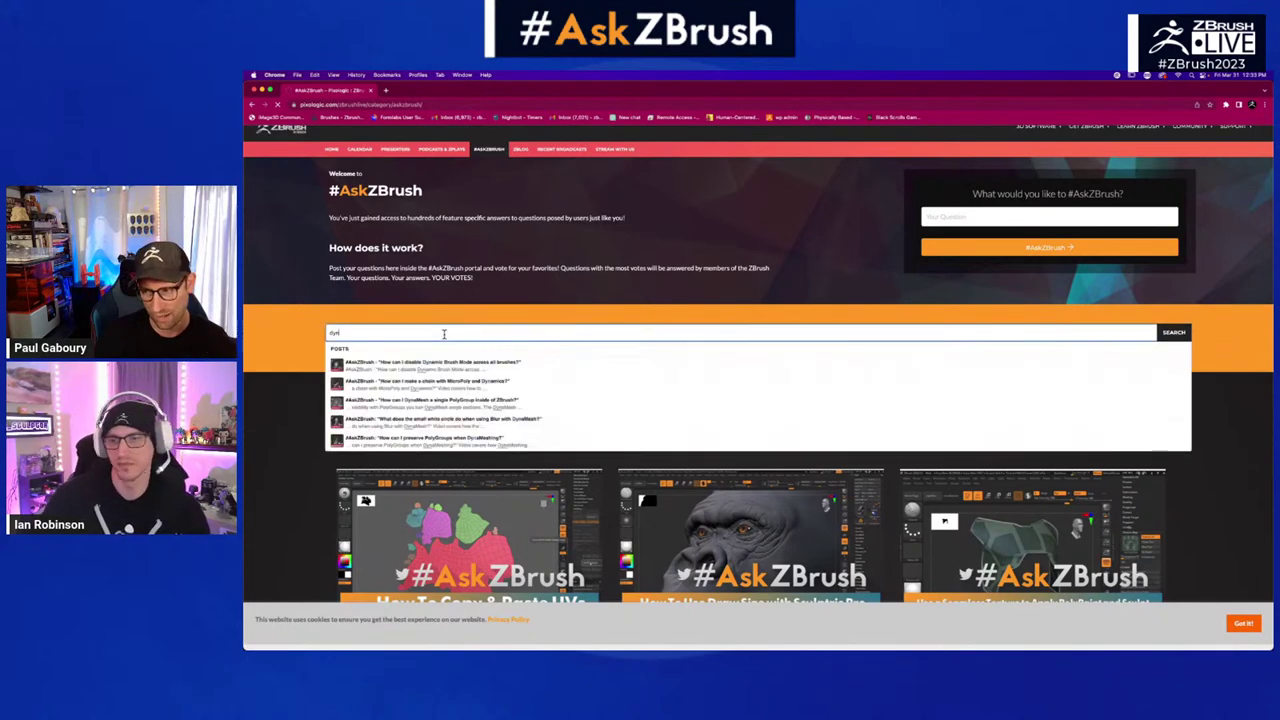
- Change the search term to "dyna" on the results page and look through the matching videos
{"action": "type", "text": "a"}
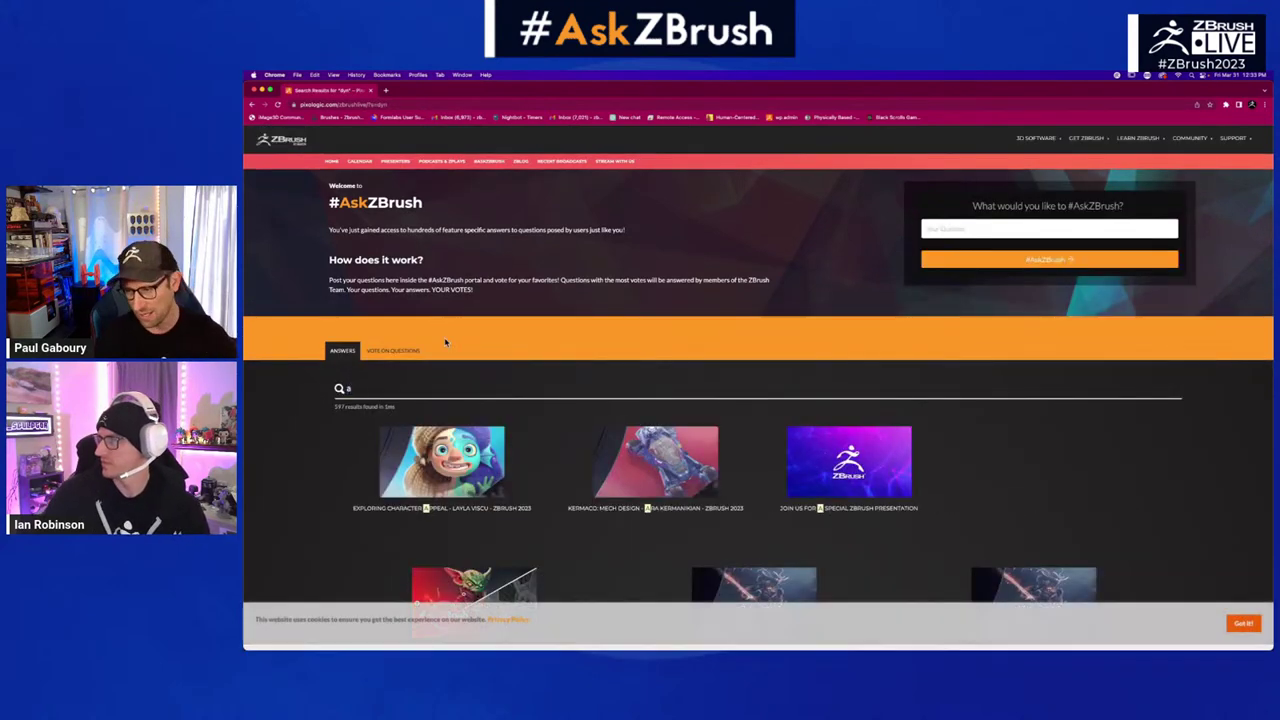
{"action": "key", "text": "BackSpace"}
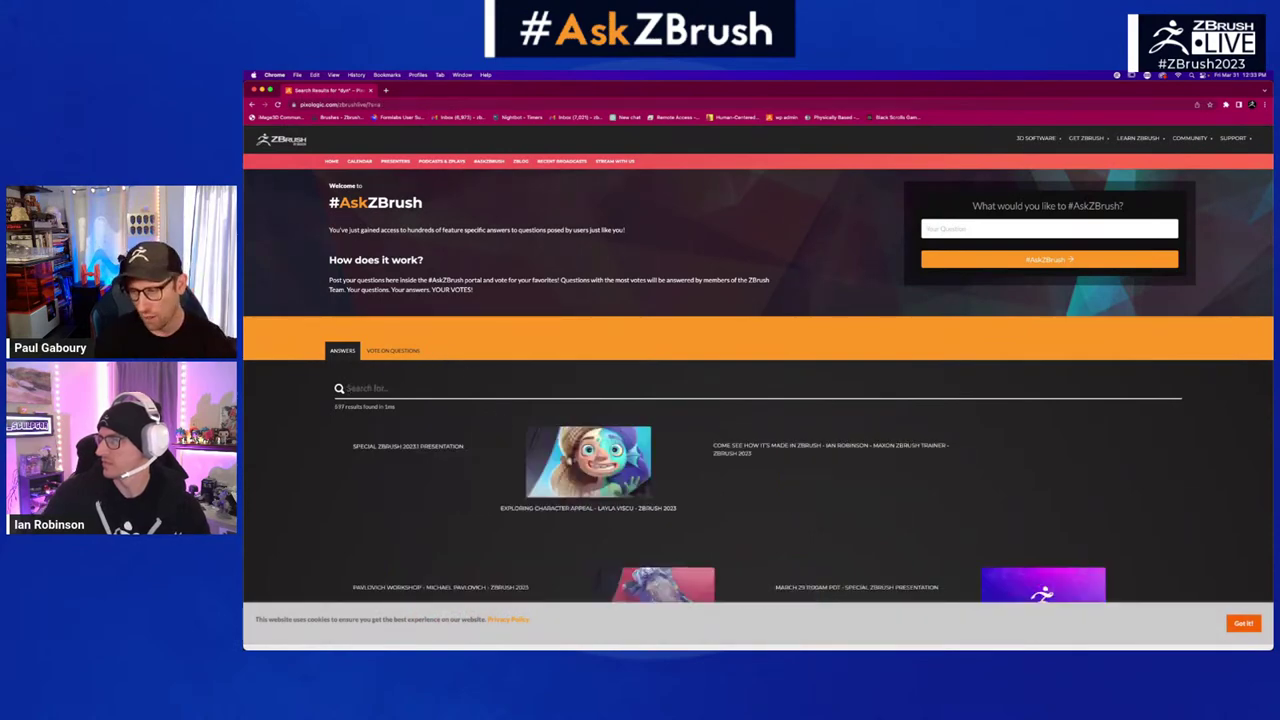
{"action": "scroll", "coordinate": [628, 394], "scroll_direction": "down", "scroll_amount": 5}
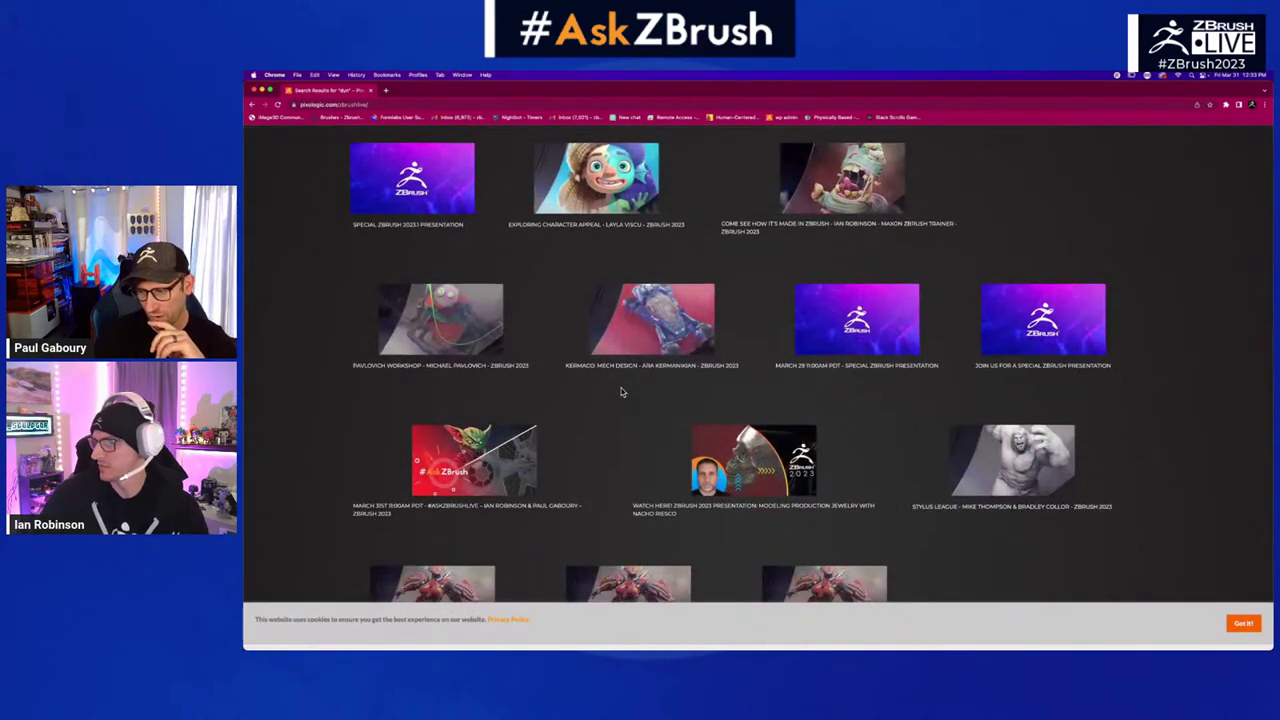
{"action": "scroll", "coordinate": [617, 409], "scroll_direction": "up", "scroll_amount": 5}
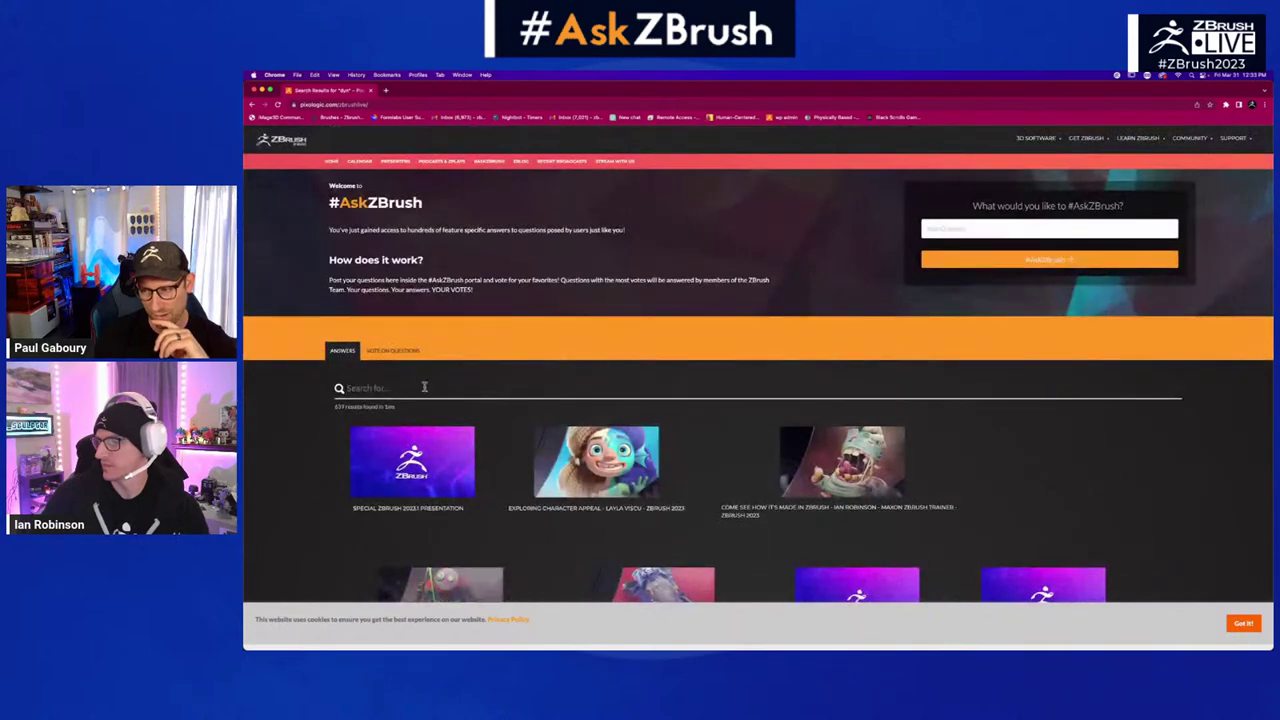
{"action": "type", "text": "dyna"}
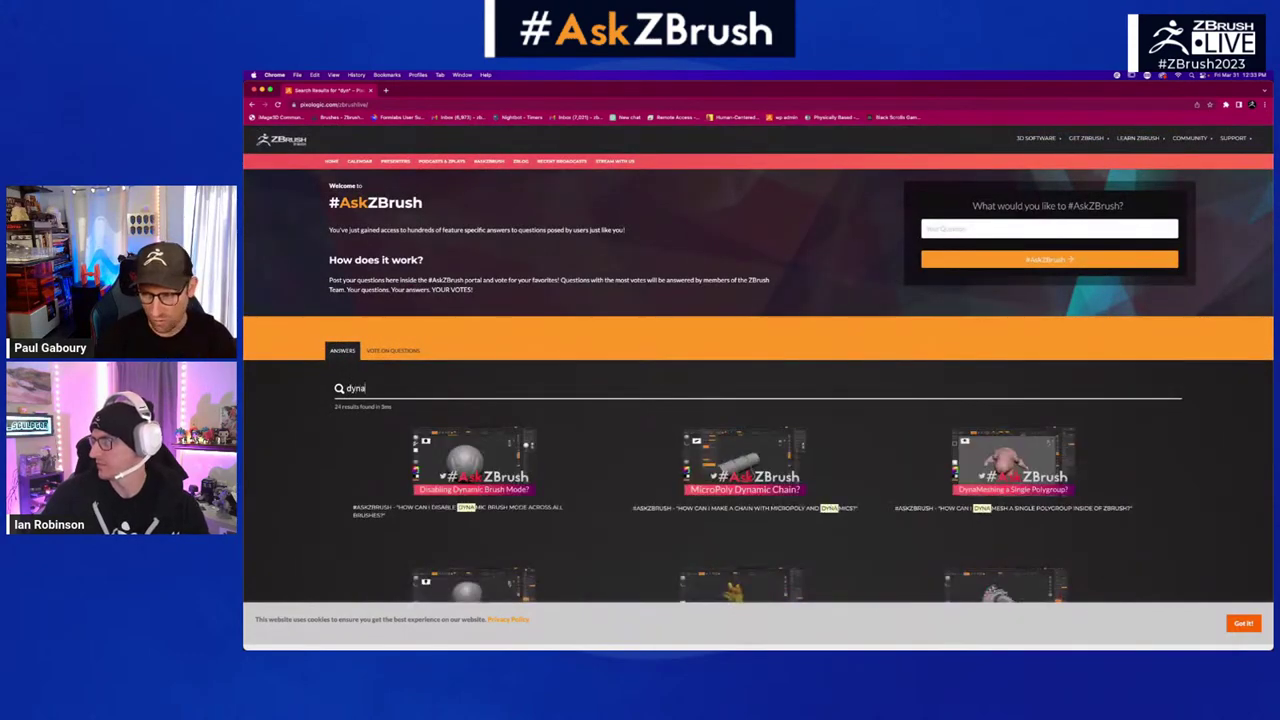
{"action": "scroll", "coordinate": [596, 440], "scroll_direction": "down", "scroll_amount": 8}
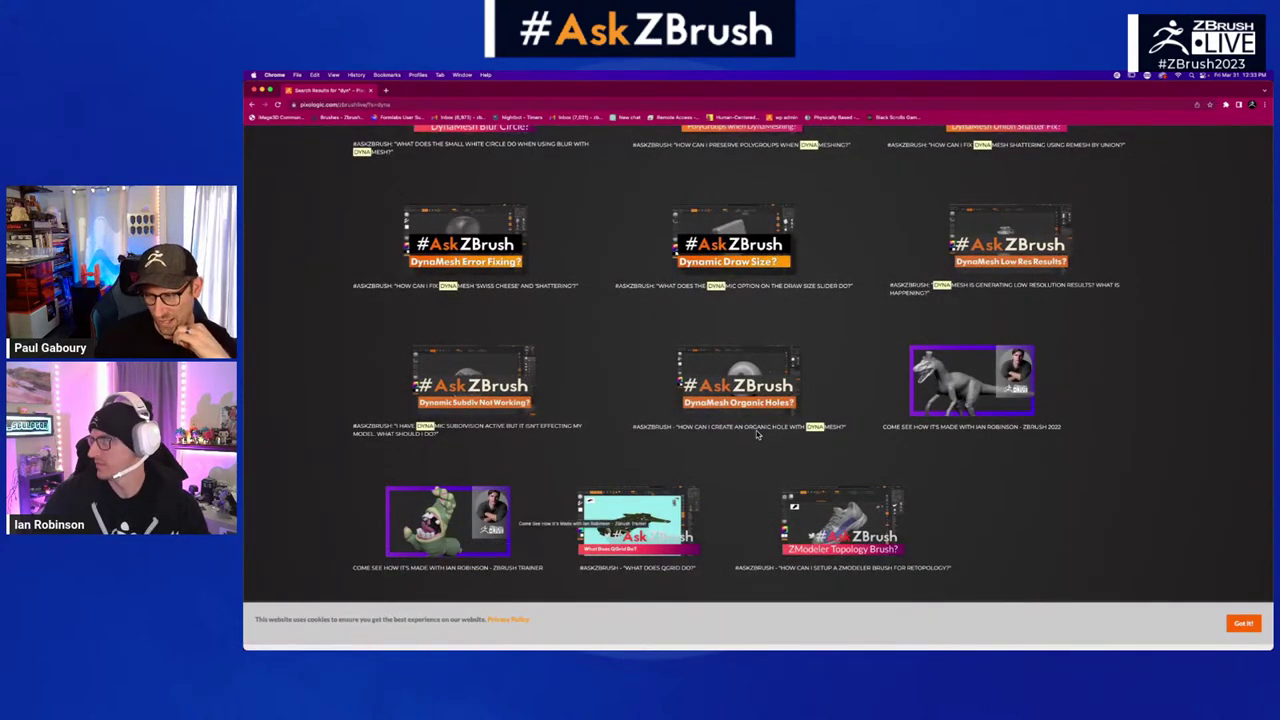
{"action": "scroll", "coordinate": [860, 351], "scroll_direction": "up", "scroll_amount": 10}
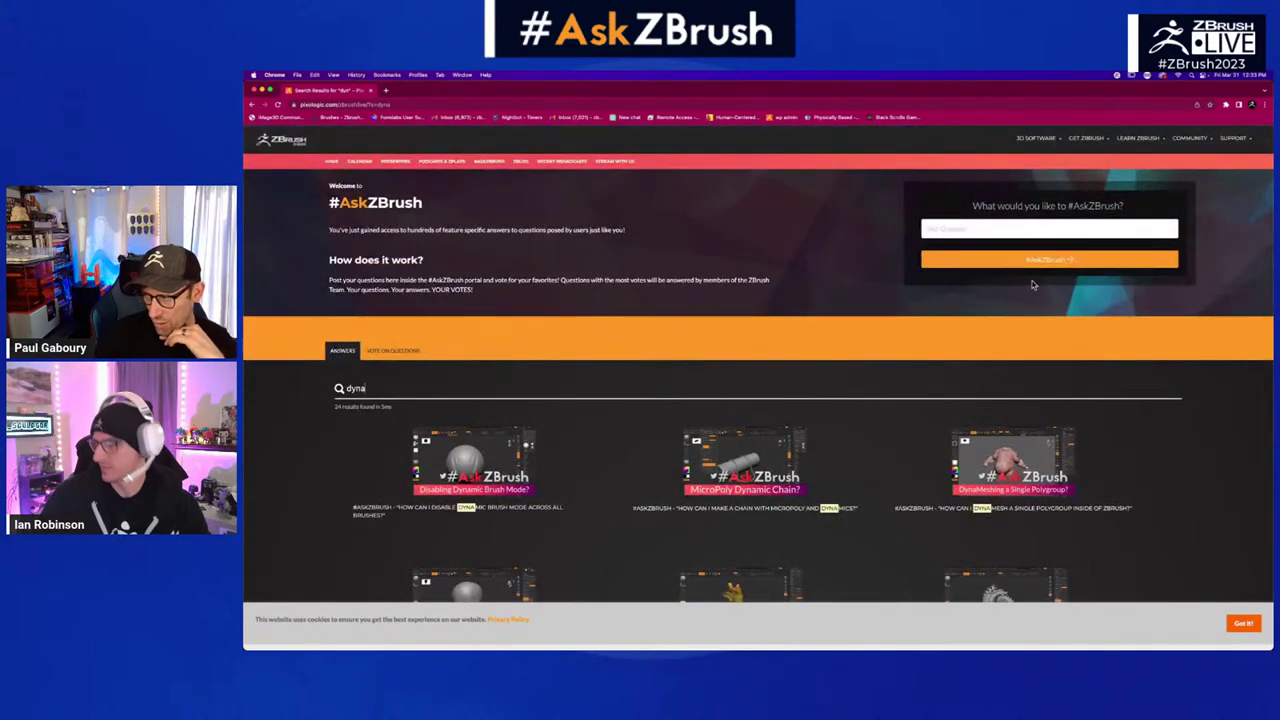
- Point out the field for asking a new question, and open and look through the Vote on Questions list
{"action": "left_click", "coordinate": [1008, 231]}
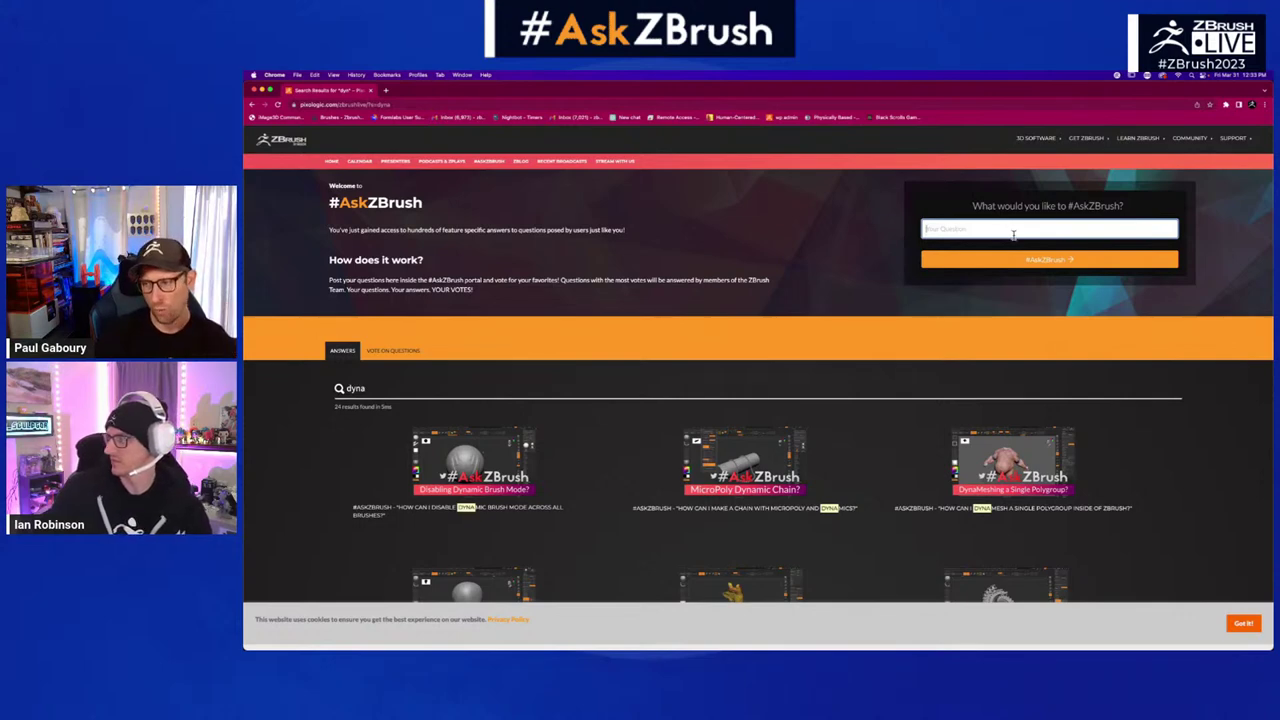
{"action": "left_click", "coordinate": [394, 352]}
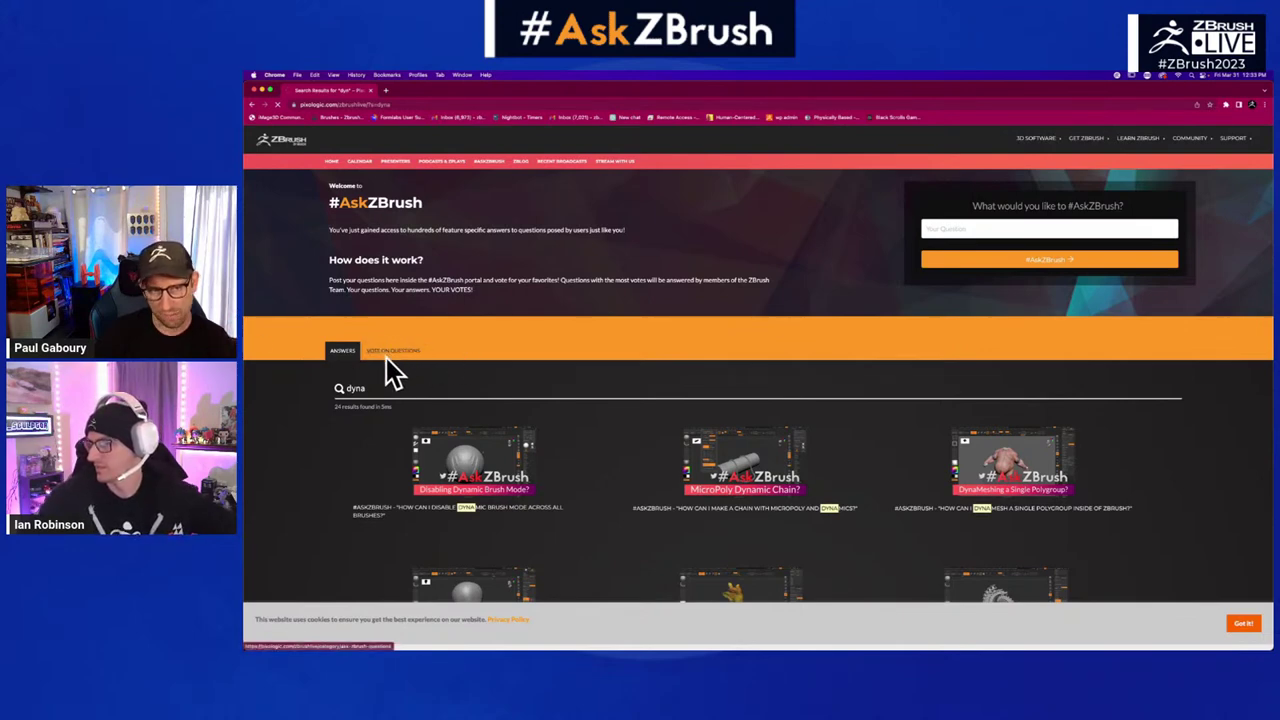
{"action": "scroll", "coordinate": [696, 396], "scroll_direction": "down", "scroll_amount": 5}
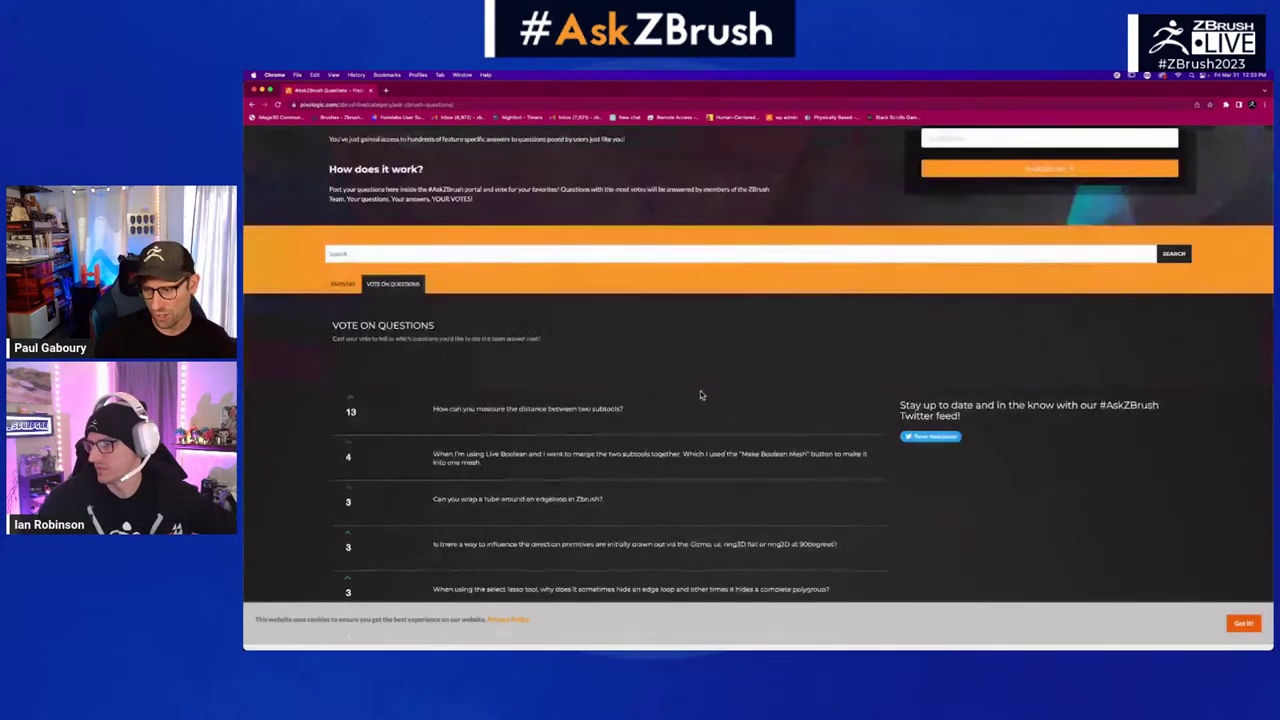
{"action": "scroll", "coordinate": [706, 392], "scroll_direction": "up", "scroll_amount": 2}
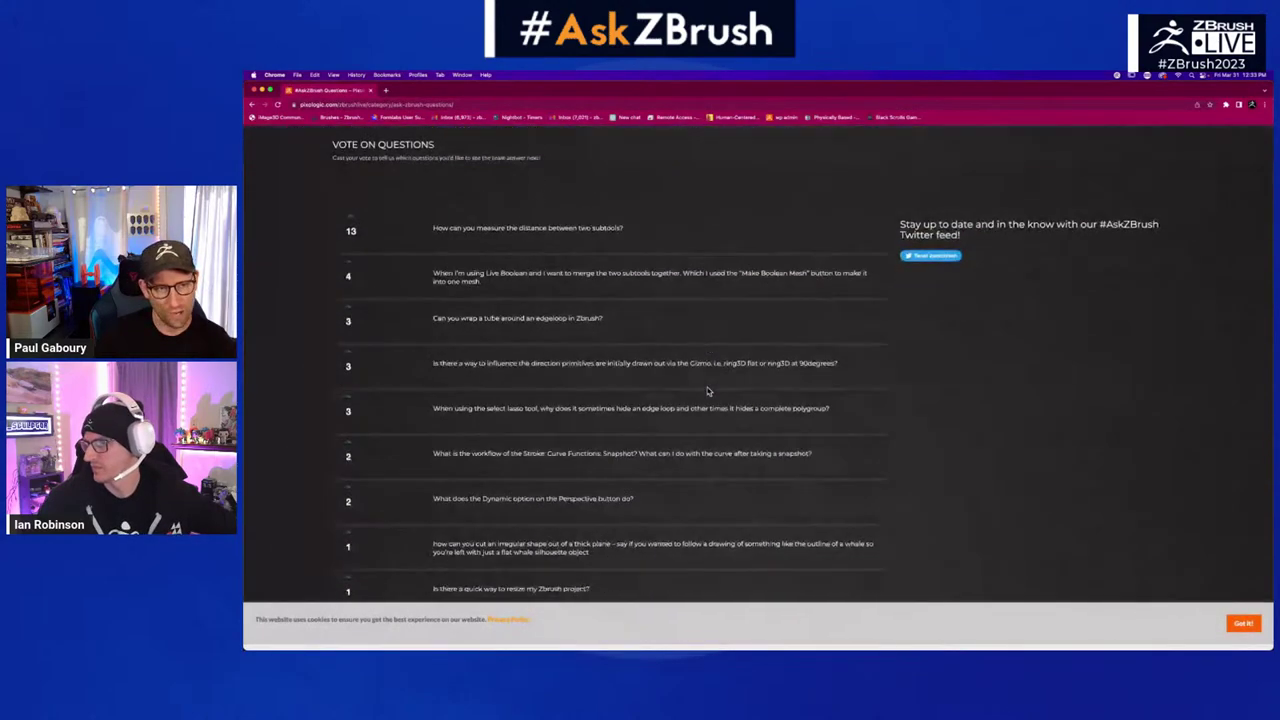
{"action": "scroll", "coordinate": [706, 392], "scroll_direction": "down", "scroll_amount": 6}
{"action": "scroll", "coordinate": [707, 391], "scroll_direction": "up", "scroll_amount": 5}
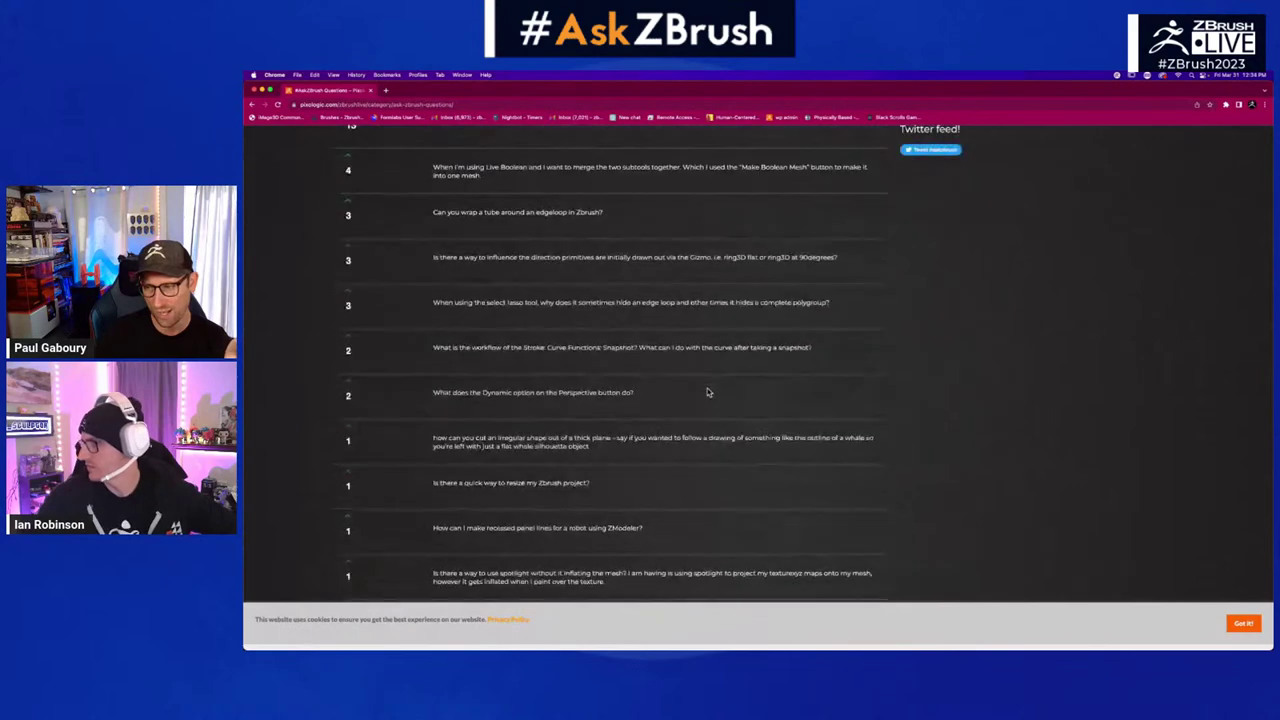
{"action": "scroll", "coordinate": [707, 391], "scroll_direction": "up", "scroll_amount": 2}
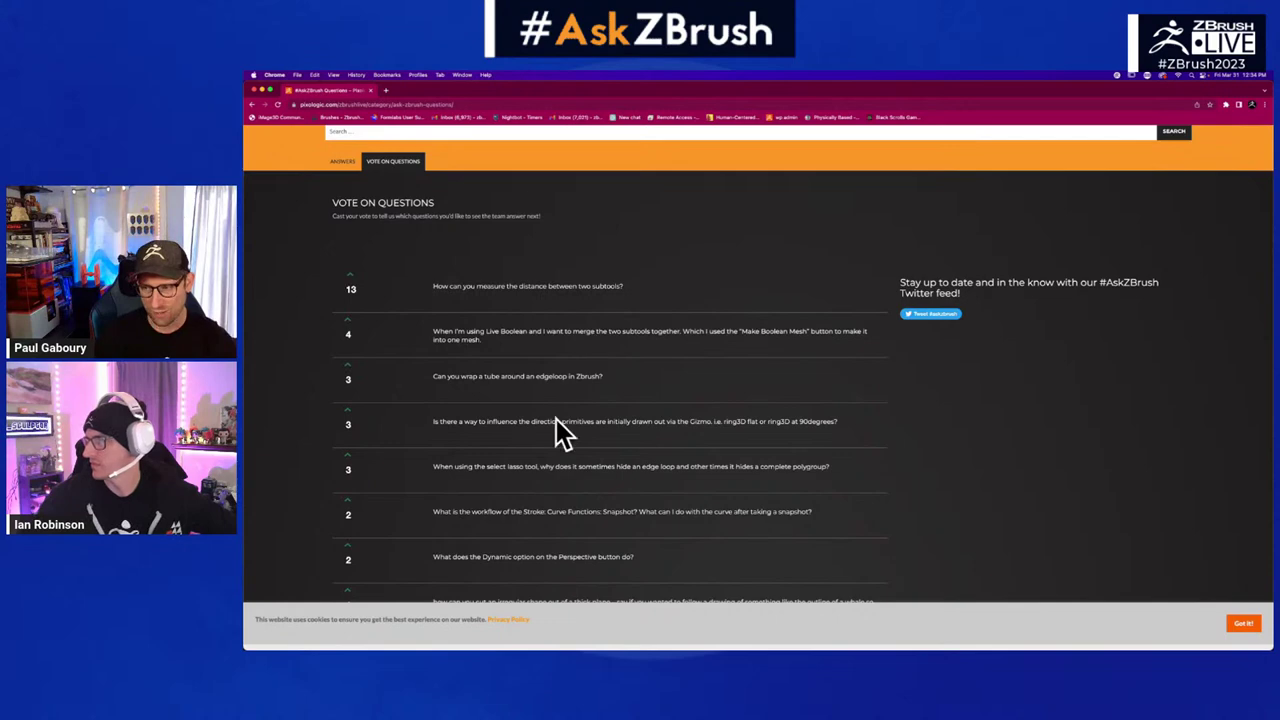
{"action": "scroll", "coordinate": [590, 455], "scroll_direction": "up", "scroll_amount": 3}
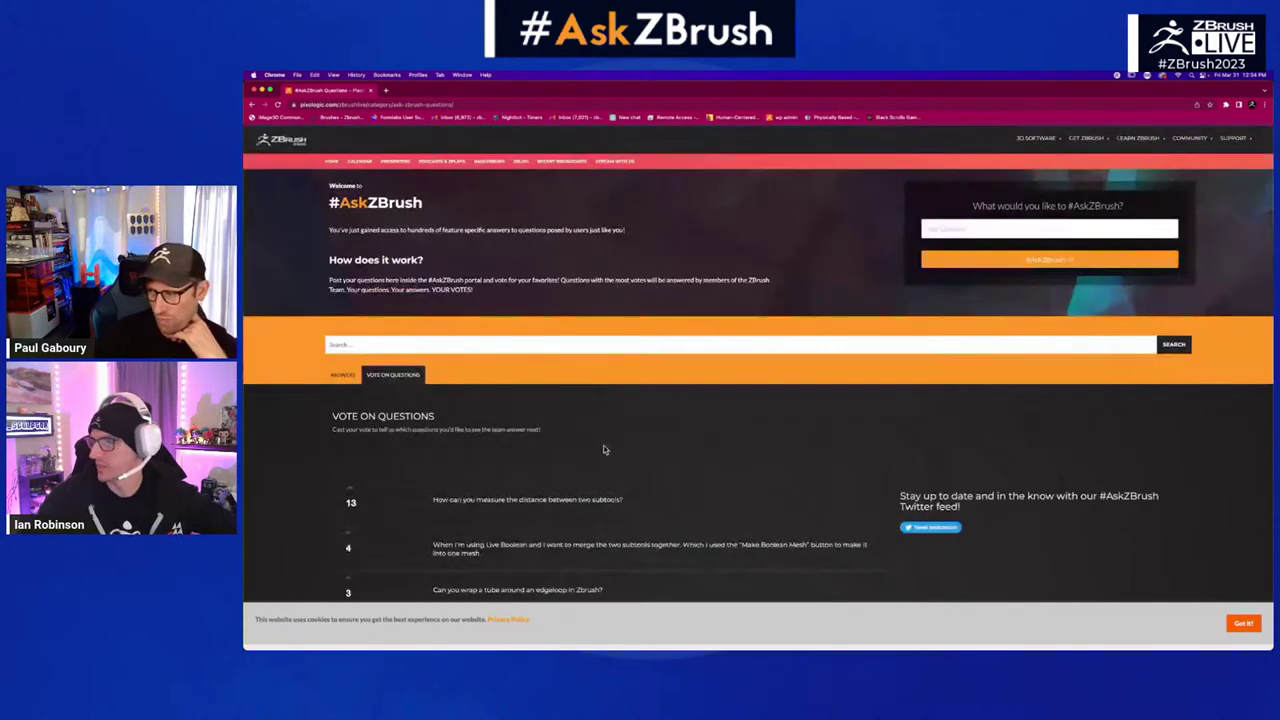